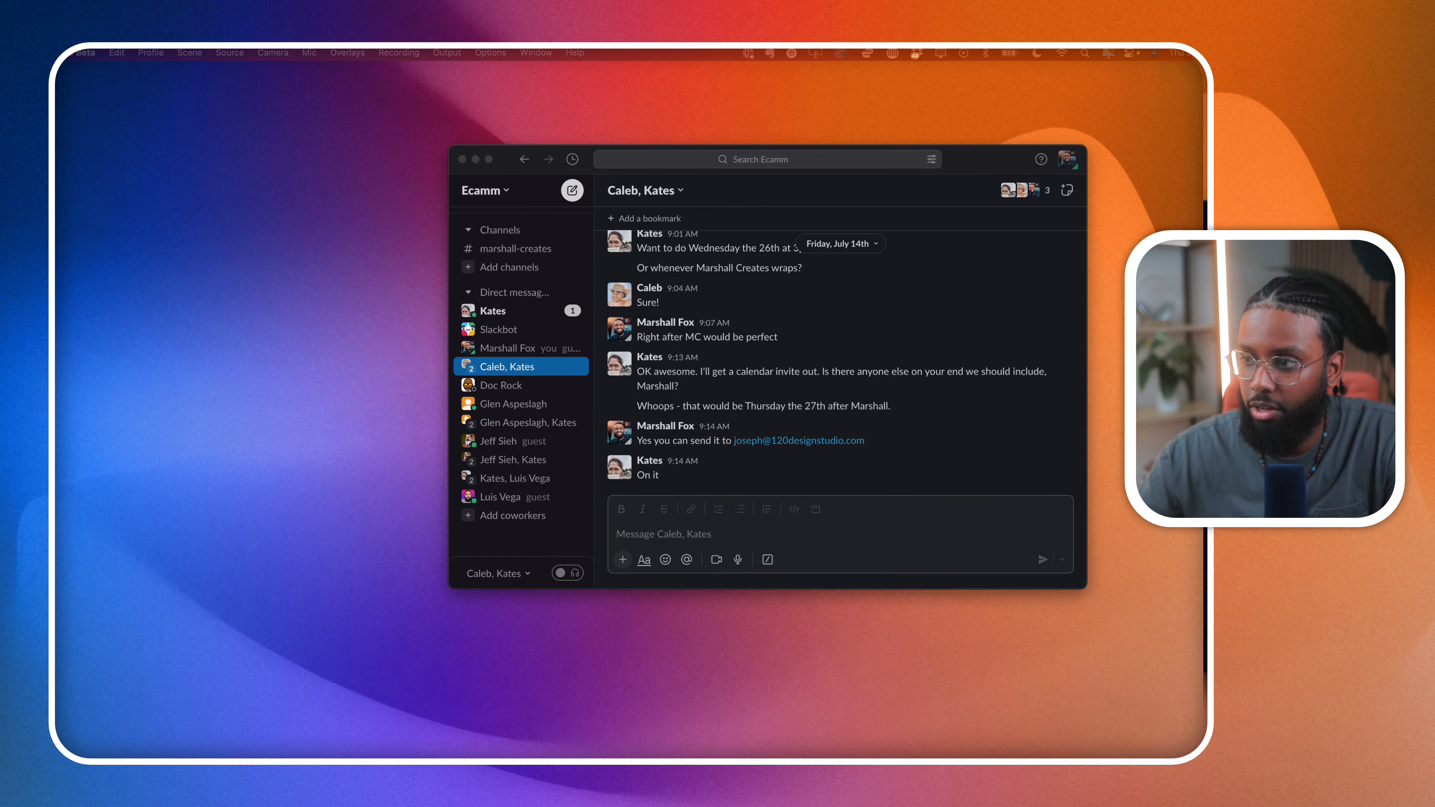
# - Minimize the Slack conversation window and open a new Safari window
pyautogui.click(475, 159)
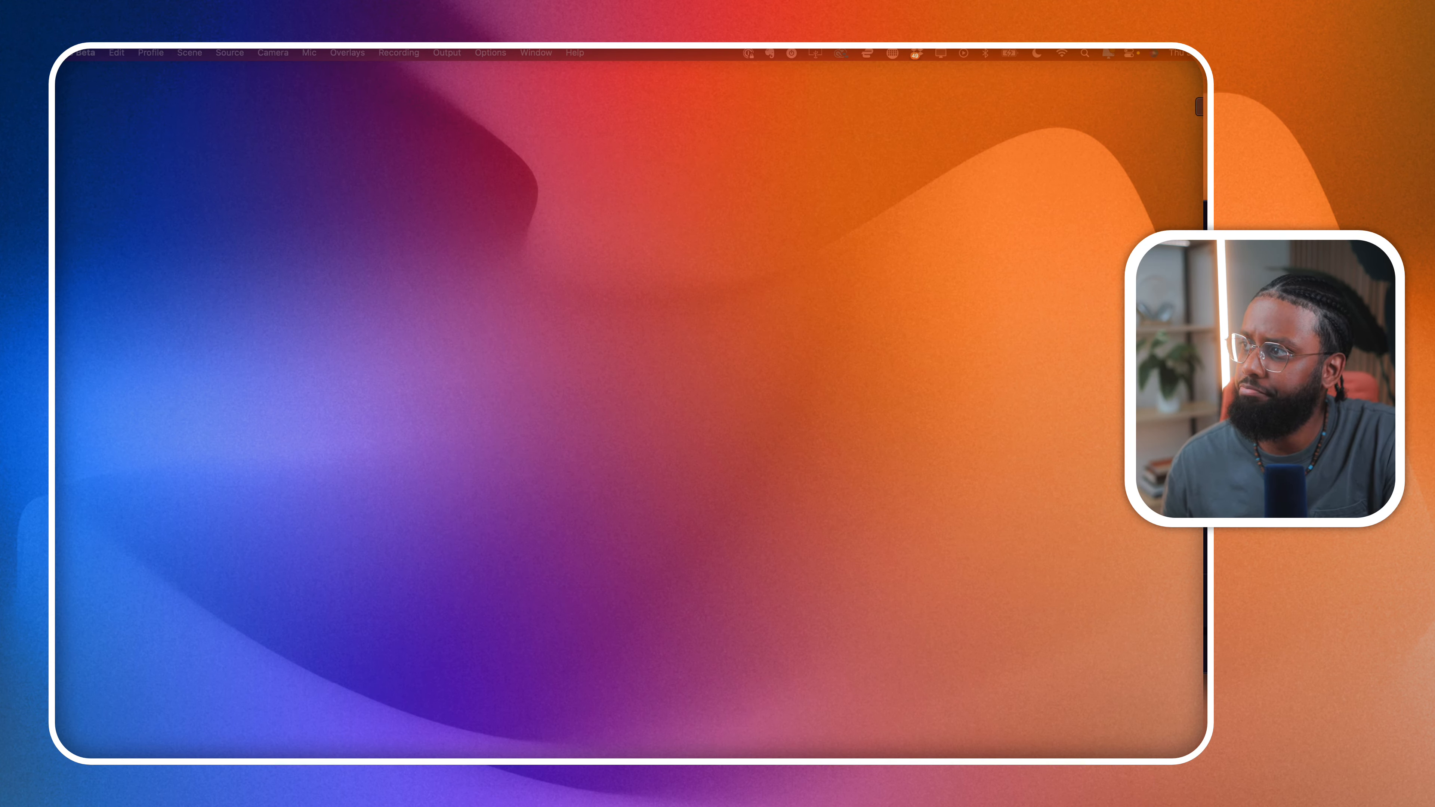
pyautogui.rightClick(1199, 103)
pyautogui.click(1153, 136)
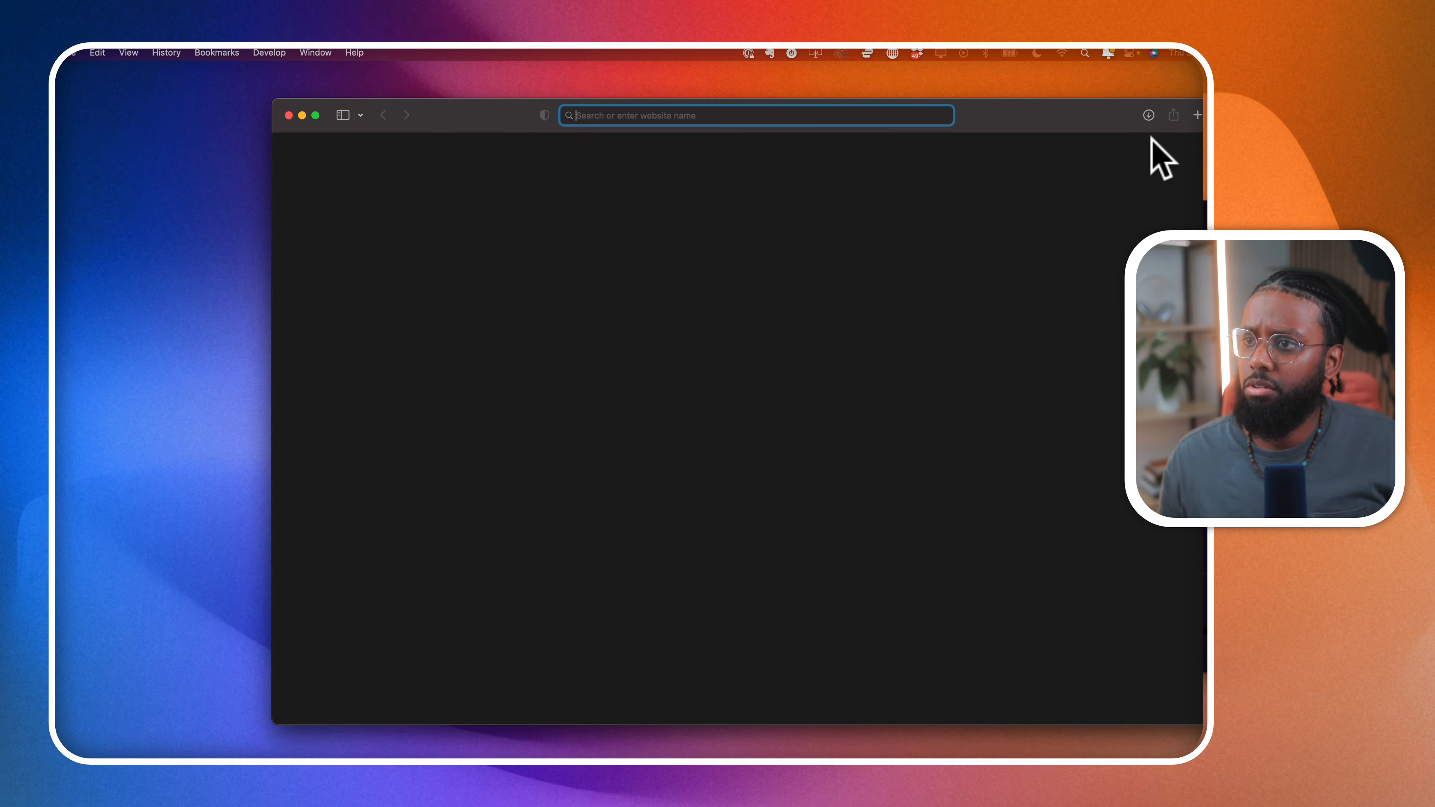
# - Search the web for "ecamm live beta" and open the Ecamm Live Beta result
pyautogui.moveTo(1017, 113); pyautogui.dragTo(859, 88)
pyautogui.write('ecam')
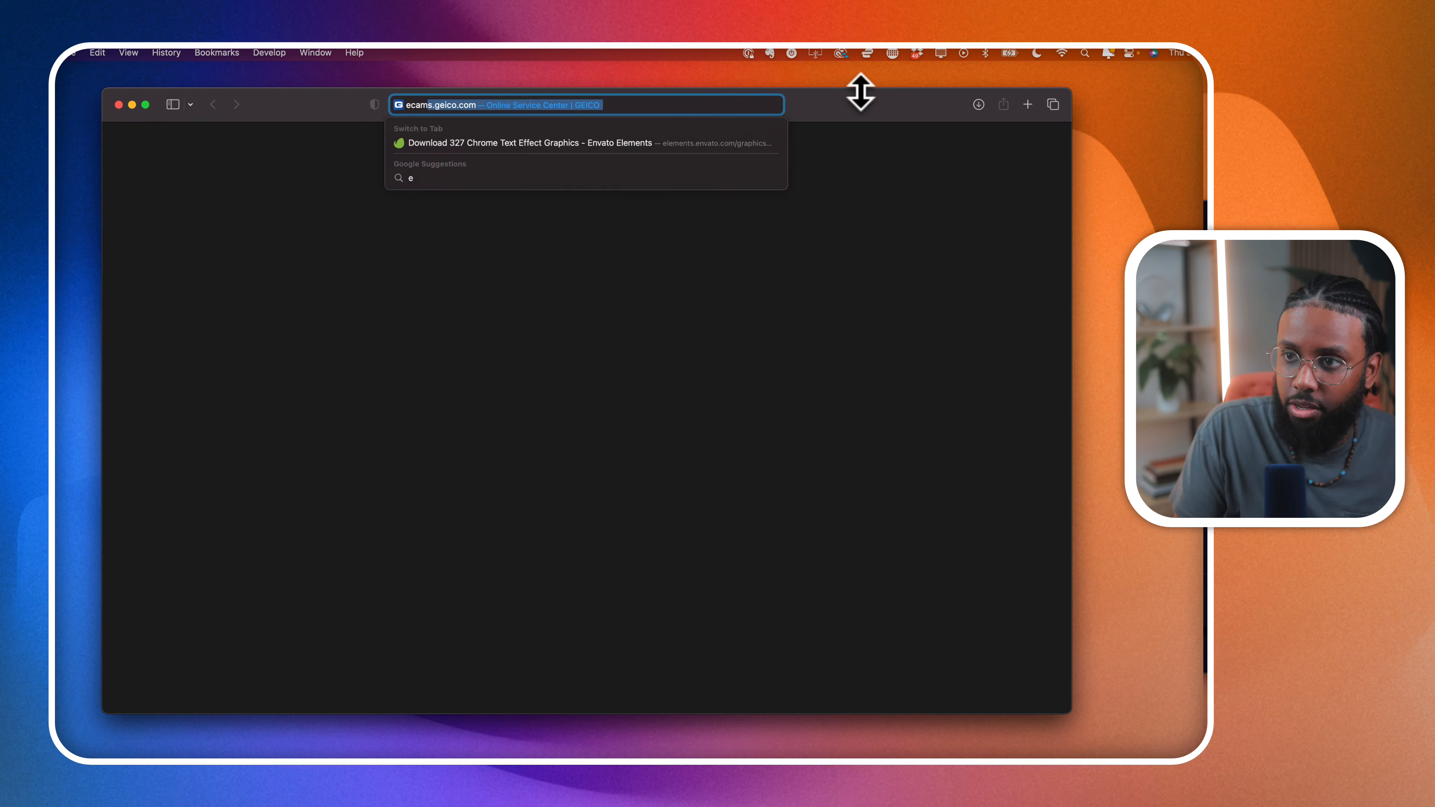
pyautogui.write('m live beta')
pyautogui.press('Return')
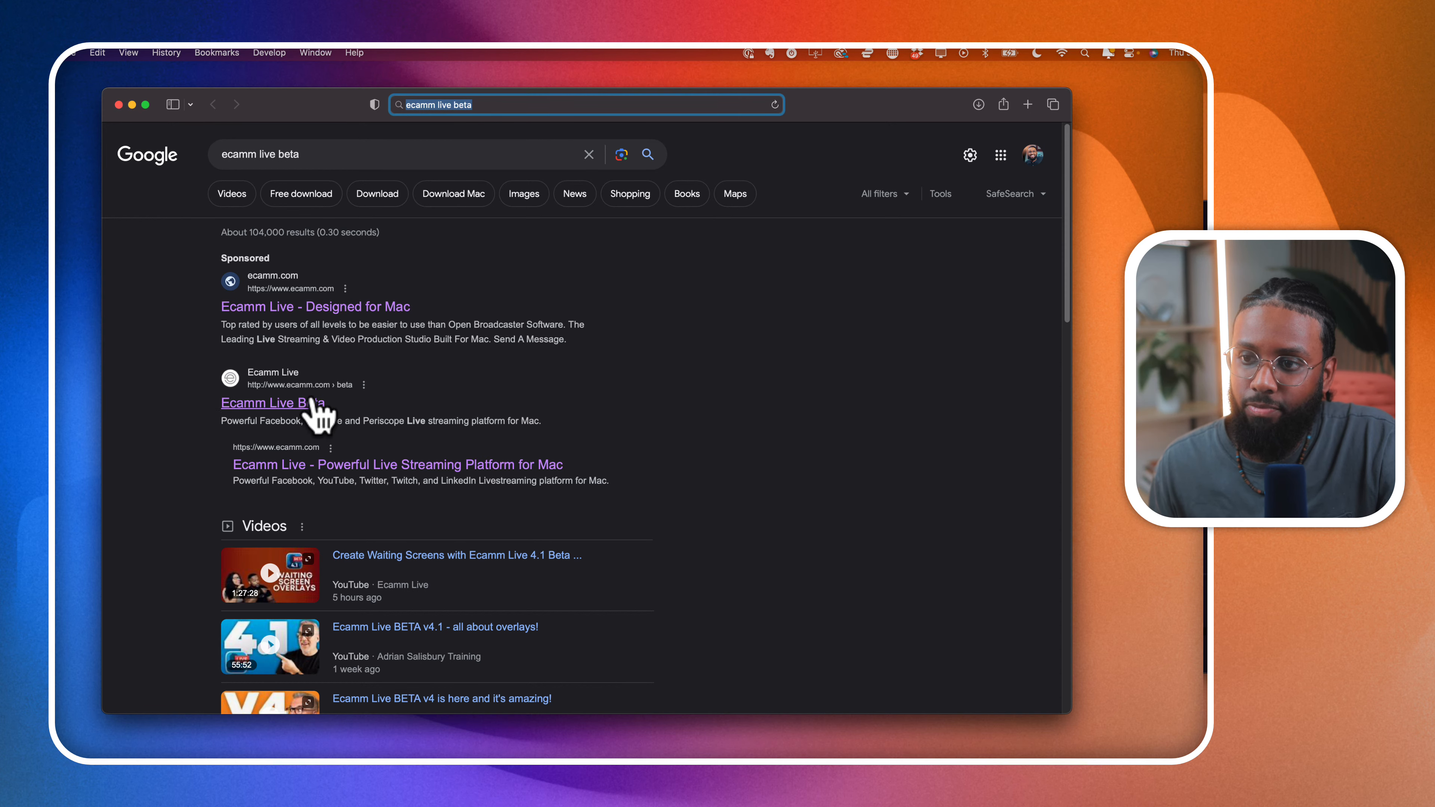
pyautogui.click(285, 402)
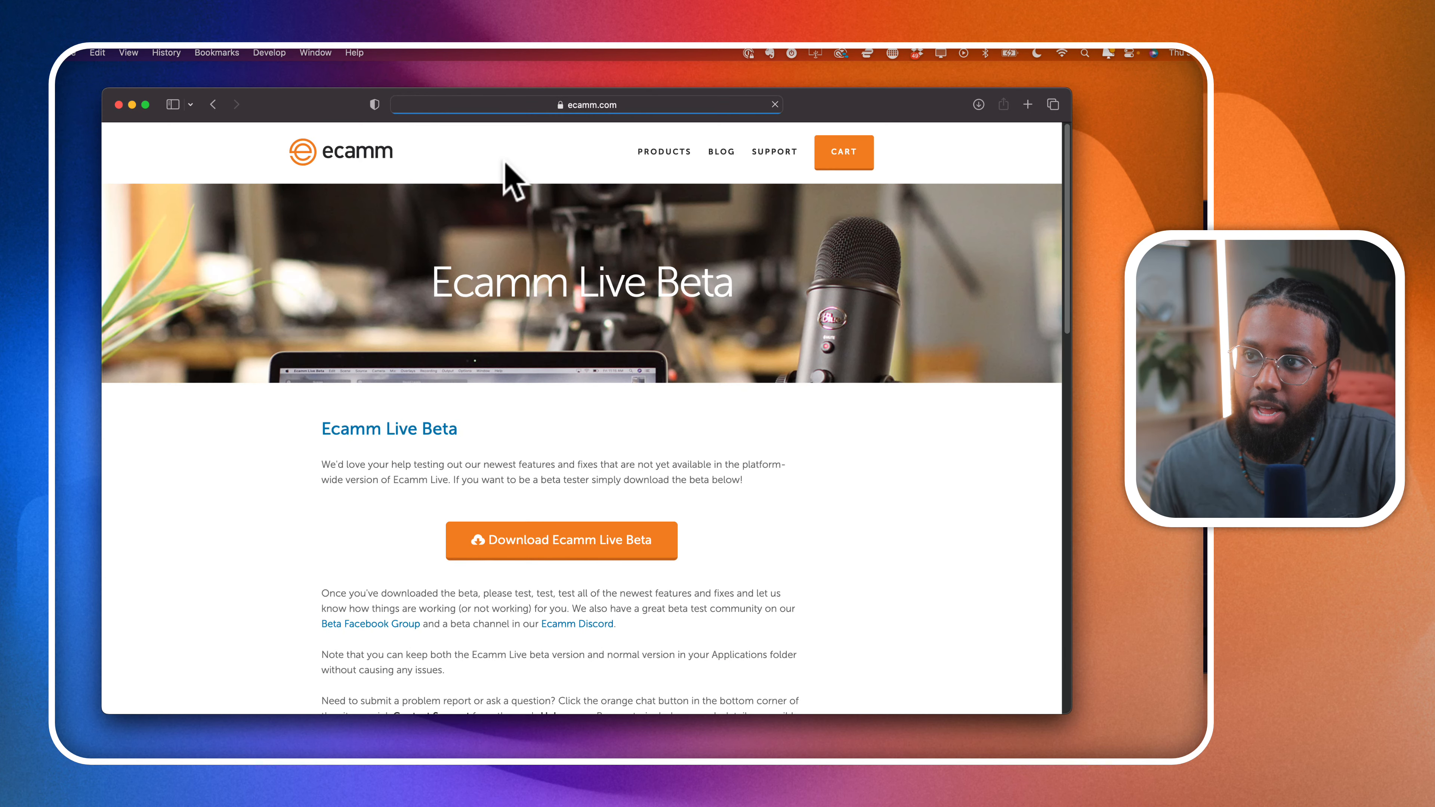
# - Show the full web address of the beta page and look at its introduction and download section
pyautogui.click(632, 105)
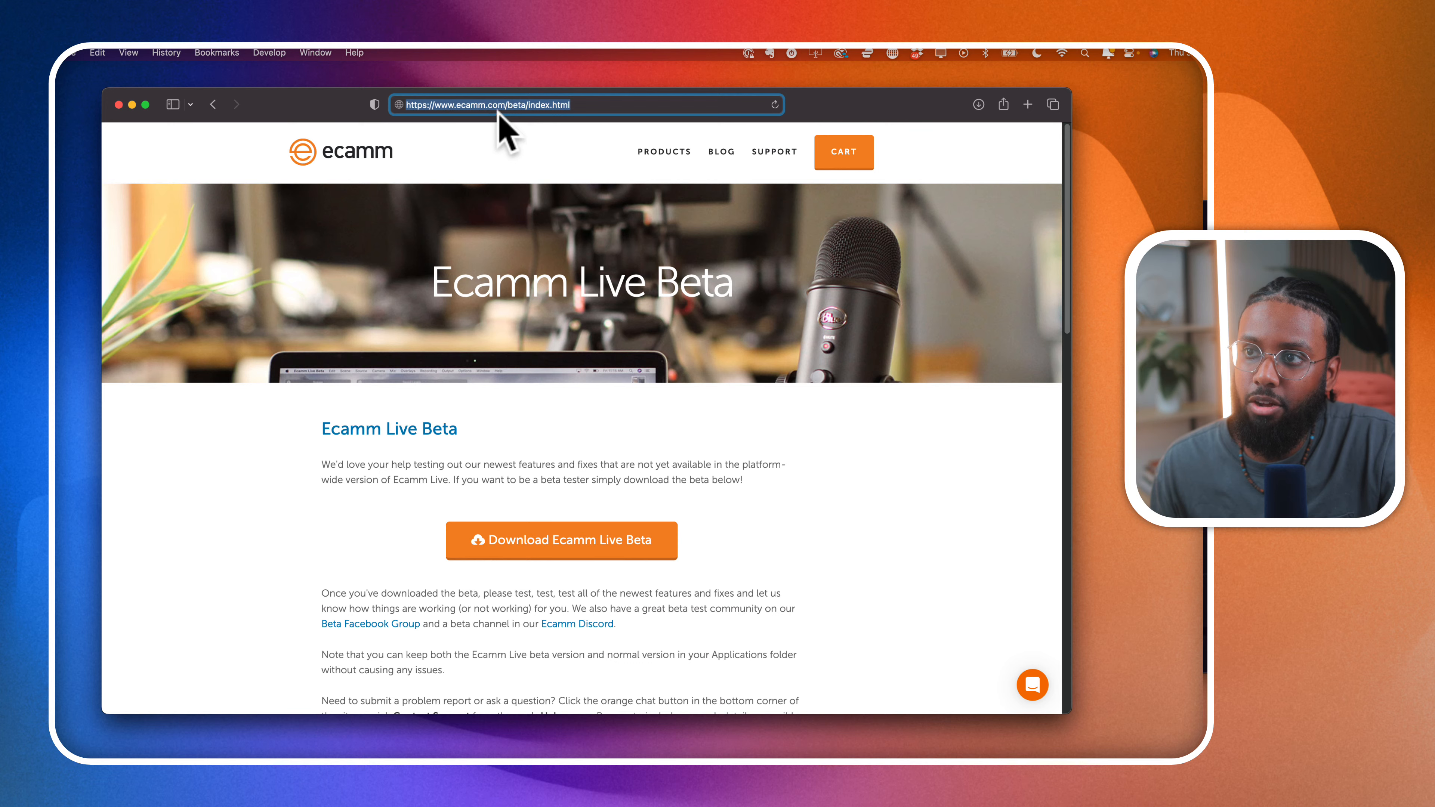
pyautogui.click(625, 461)
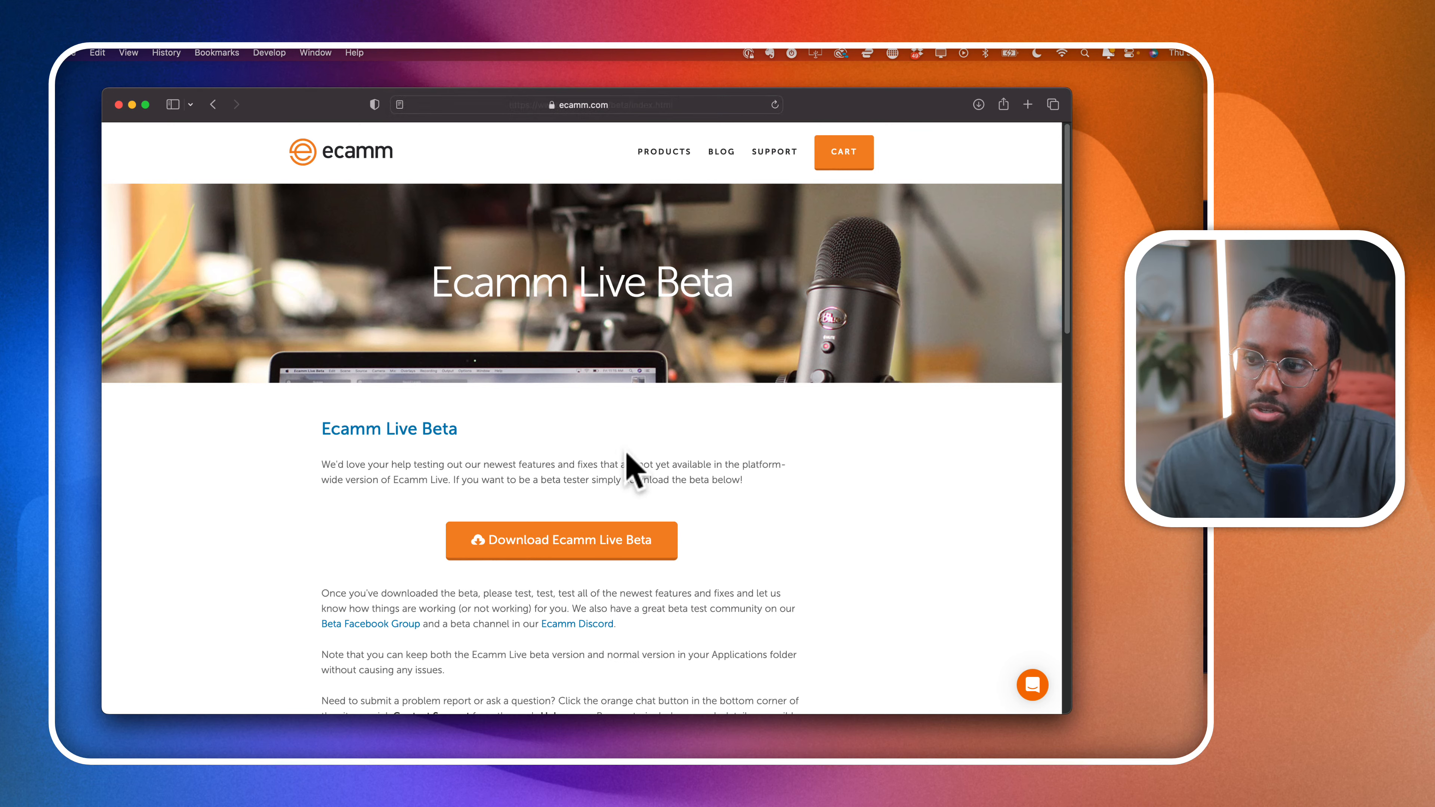
pyautogui.scroll(-1, 593, 563)
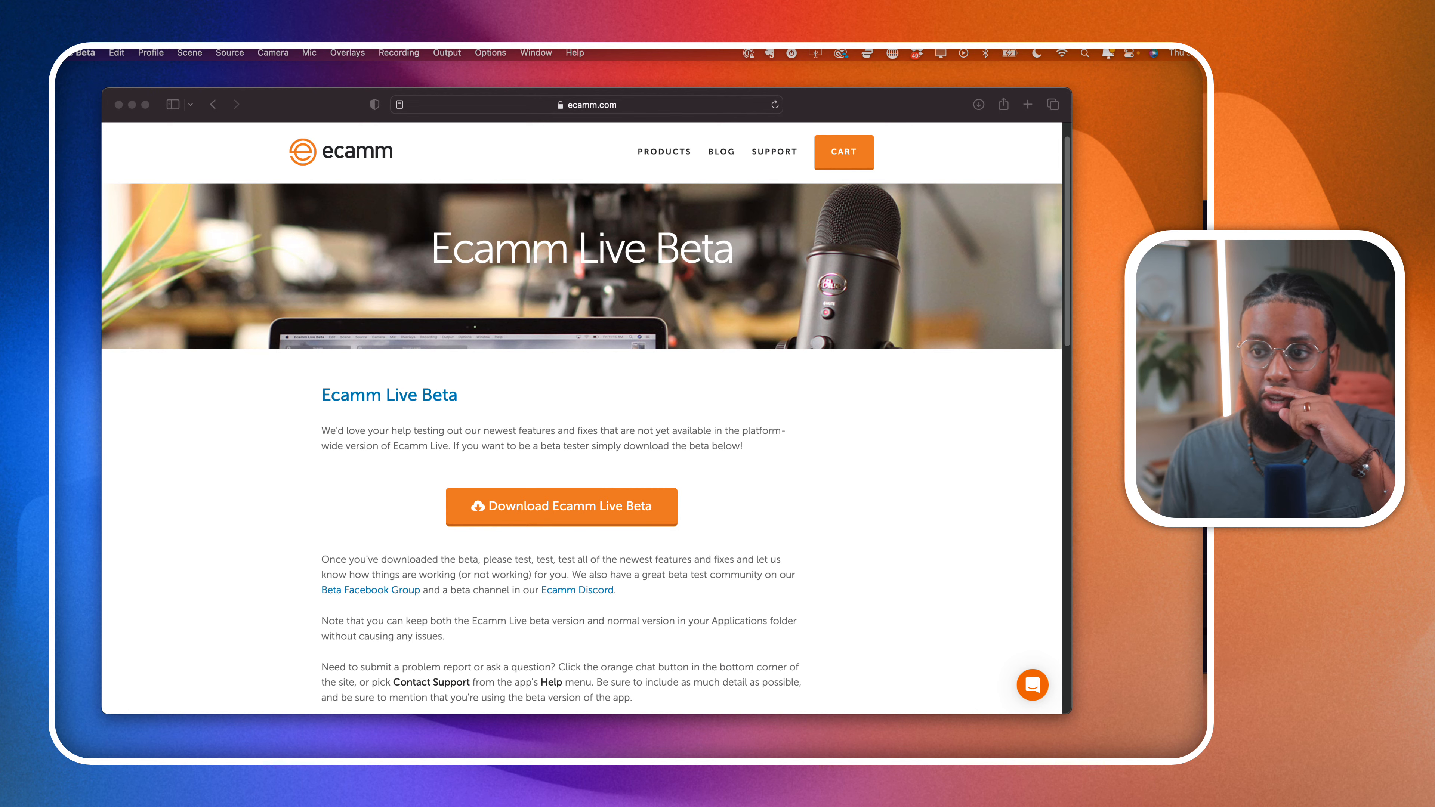
# - Read through the v4.1b2 fixes and the v4.1b1 release notes, and enlarge the new features list
pyautogui.click(395, 408)
pyautogui.scroll(-10, 396, 406)
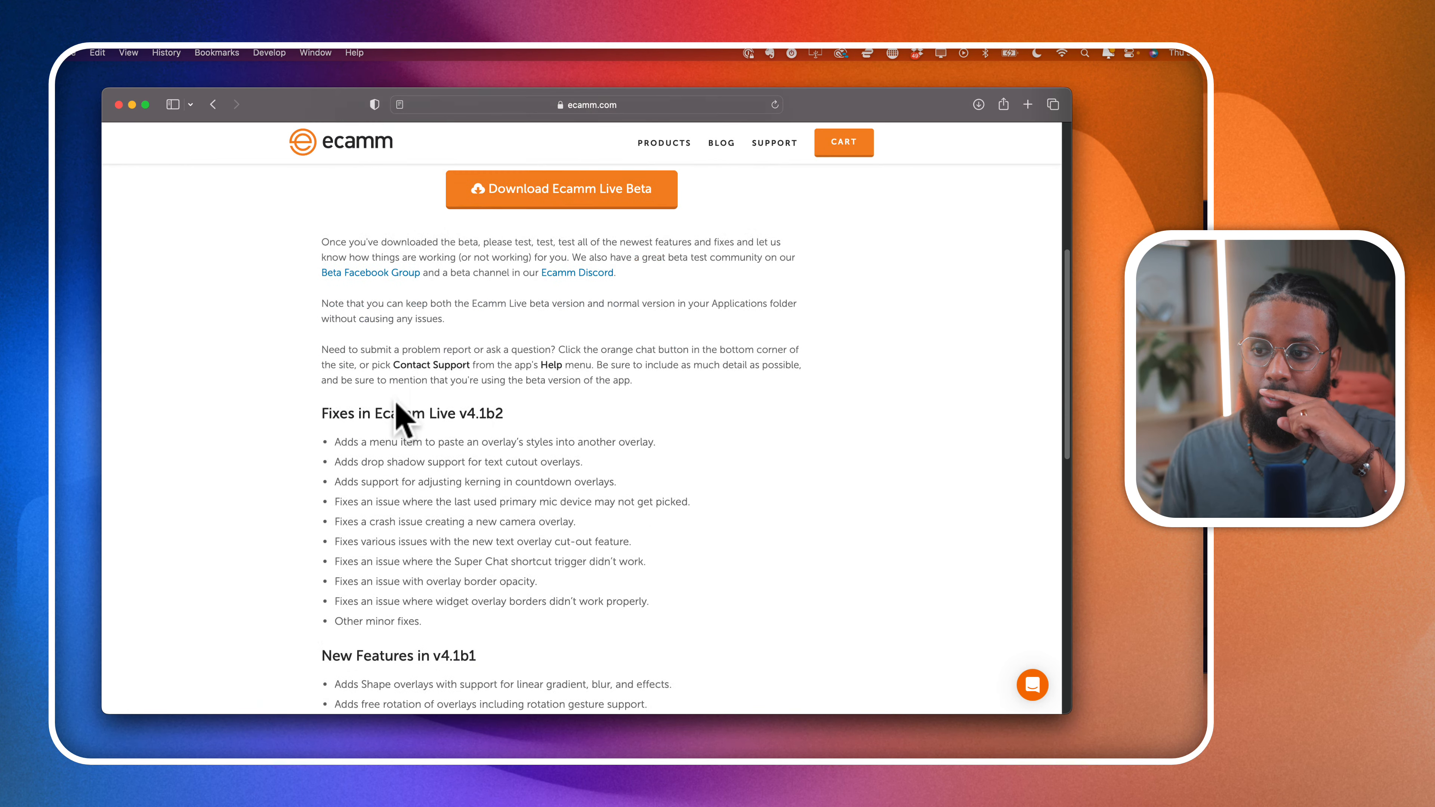
pyautogui.scroll(-5, 396, 408)
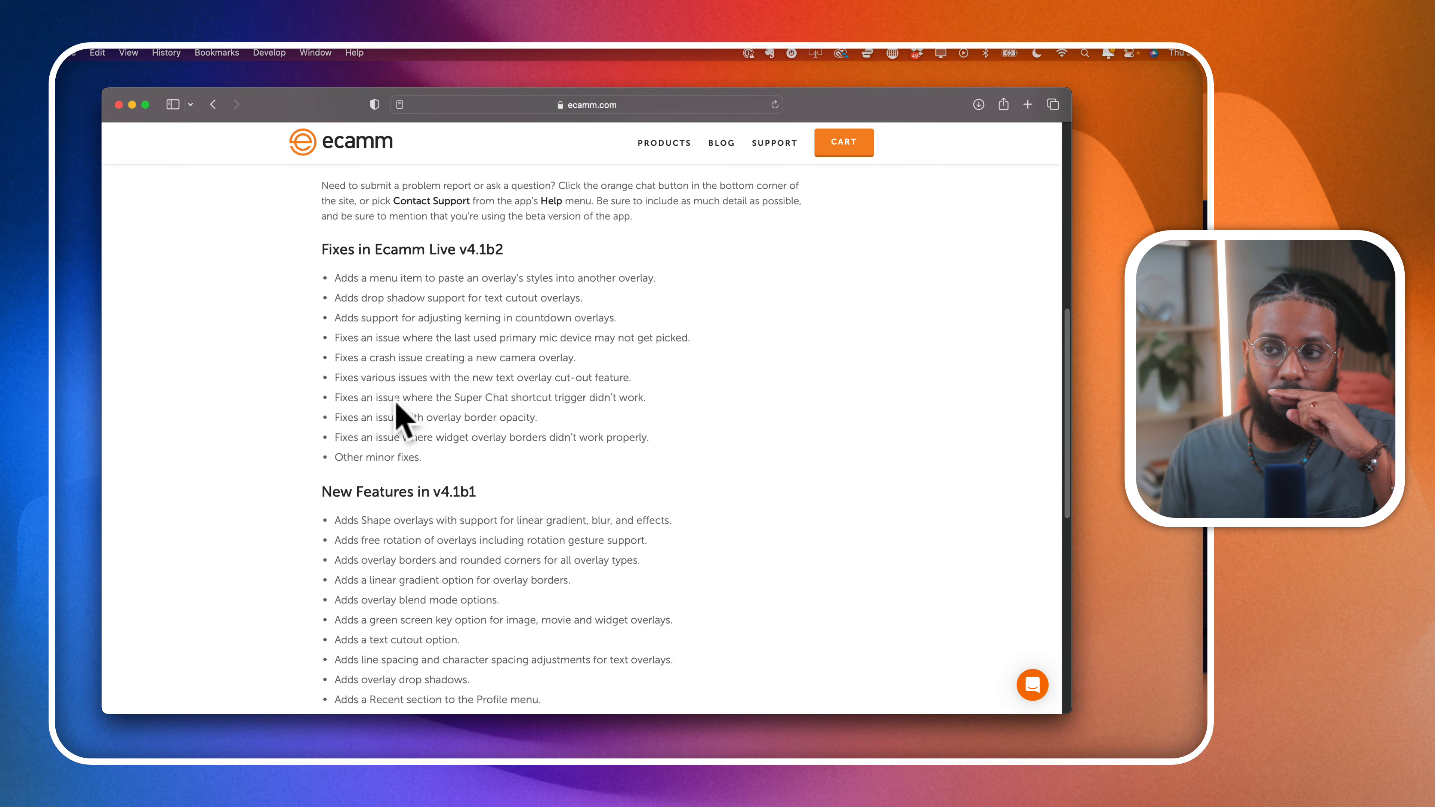
pyautogui.scroll(-10, 433, 288)
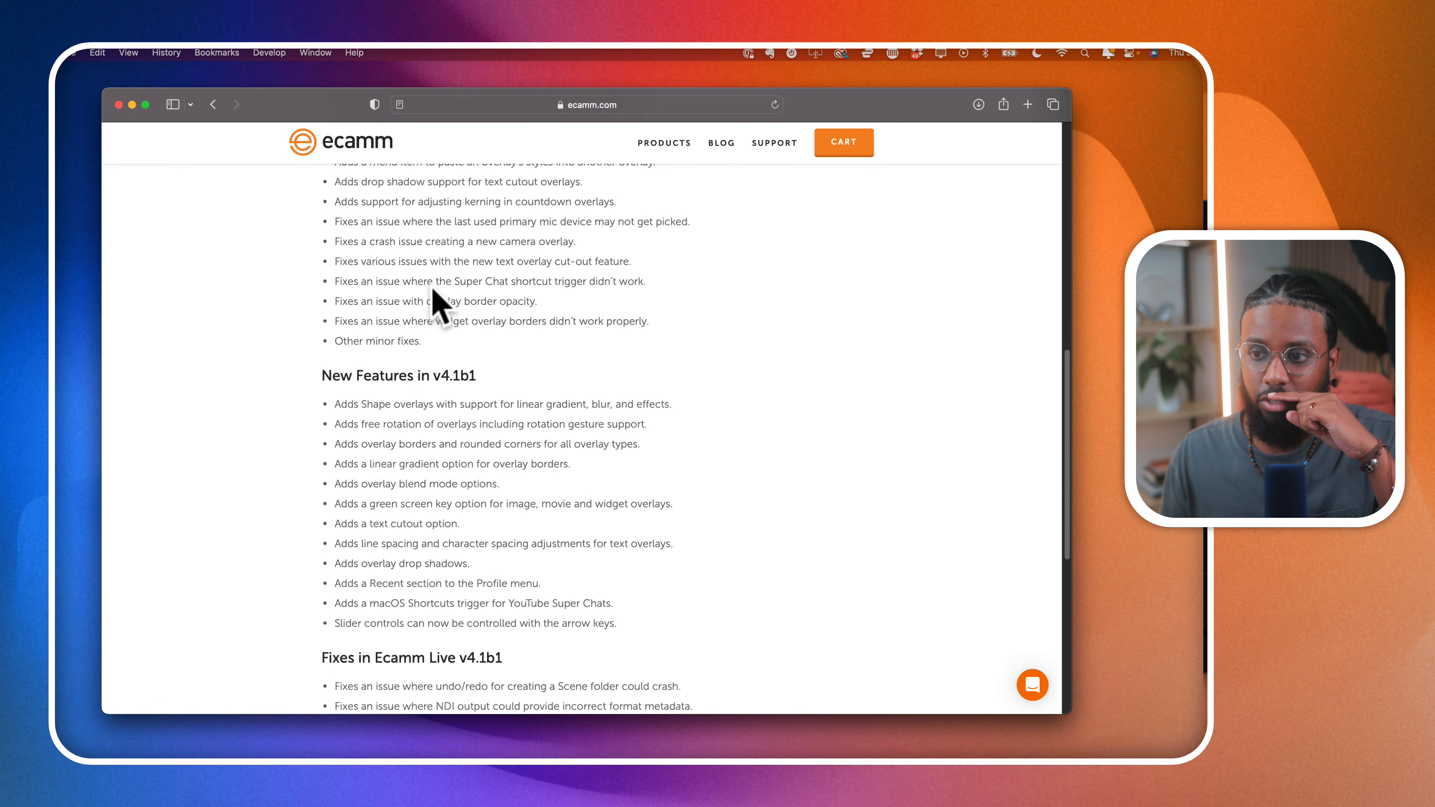
pyautogui.scroll(5, 433, 288)
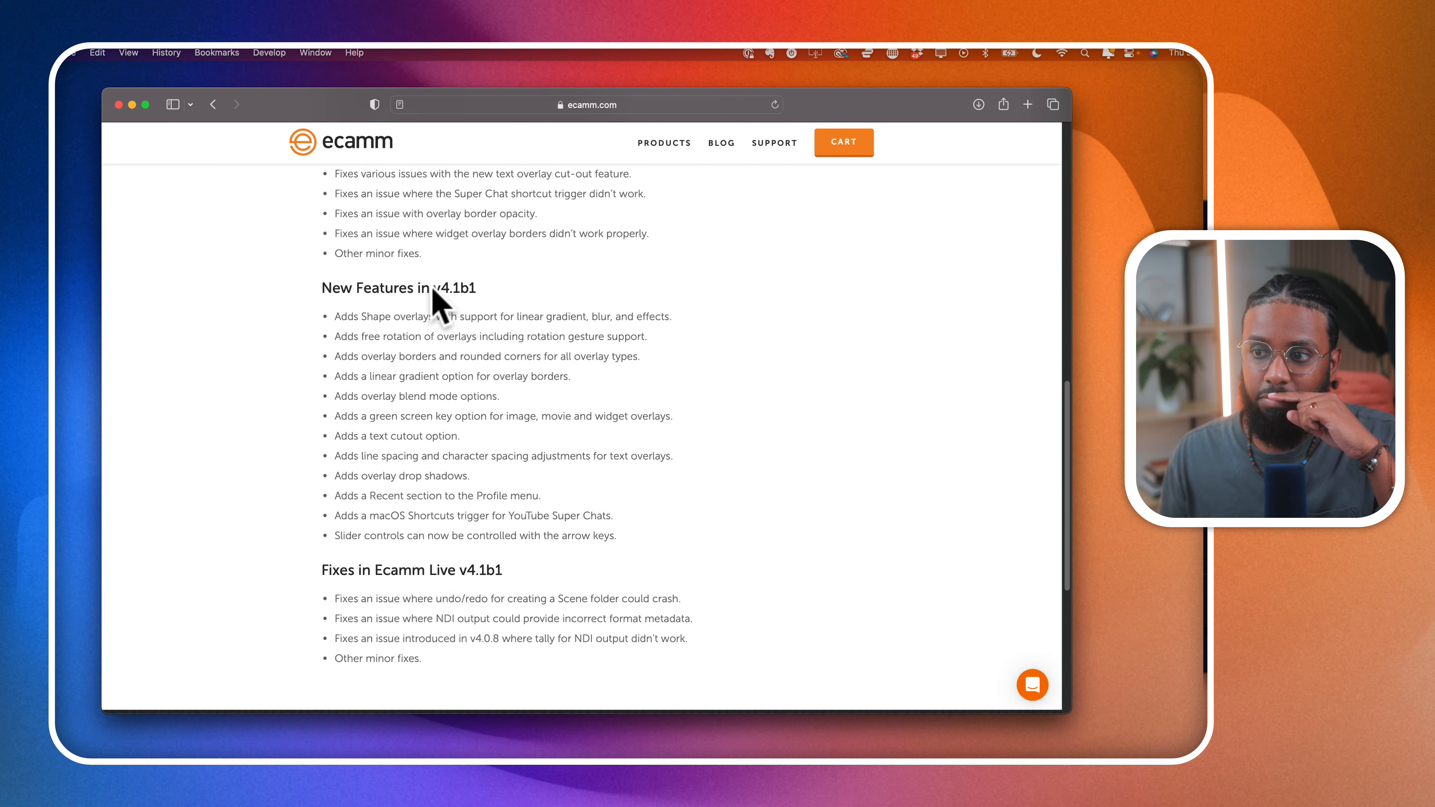
pyautogui.scroll(6, 433, 288)
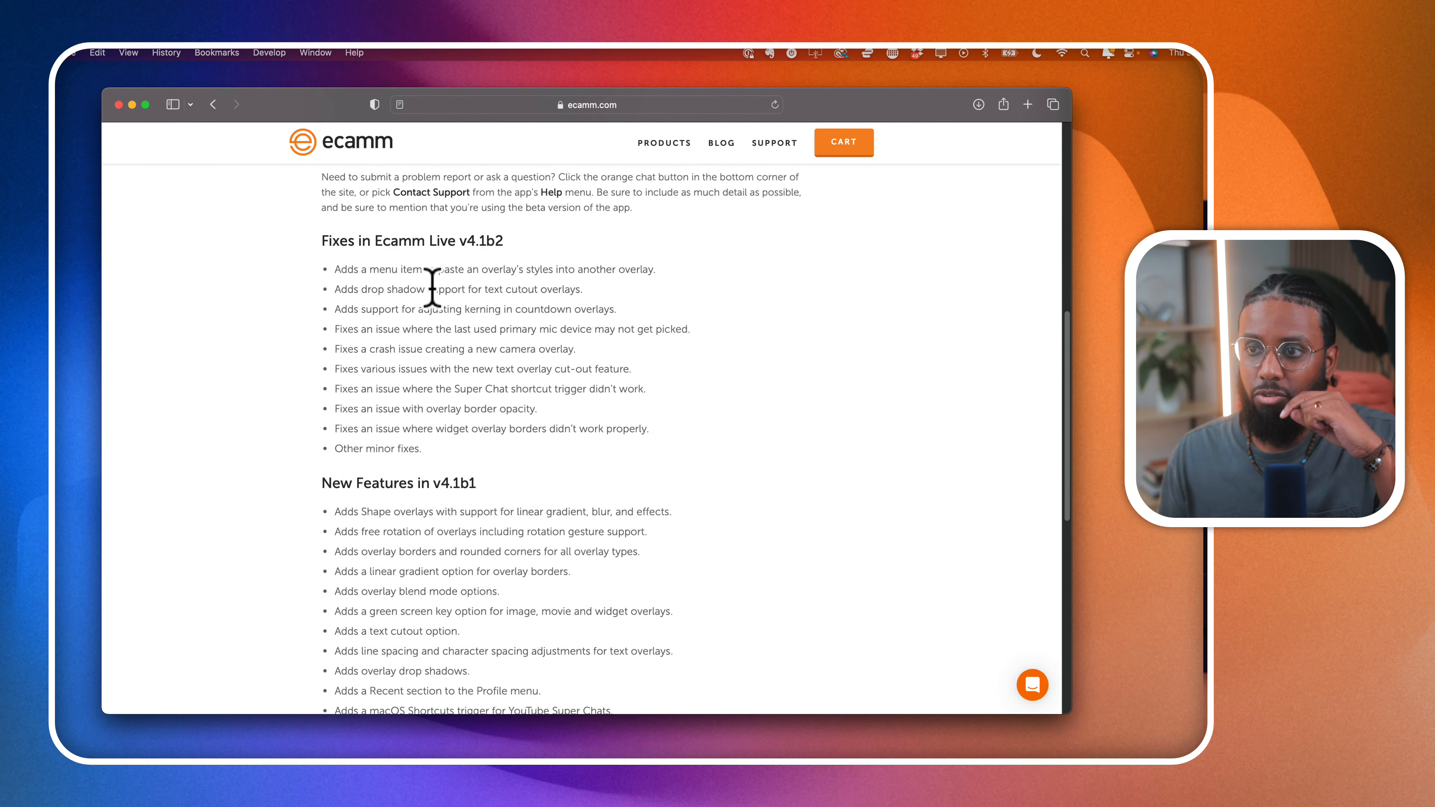
pyautogui.scroll(-6, 433, 288)
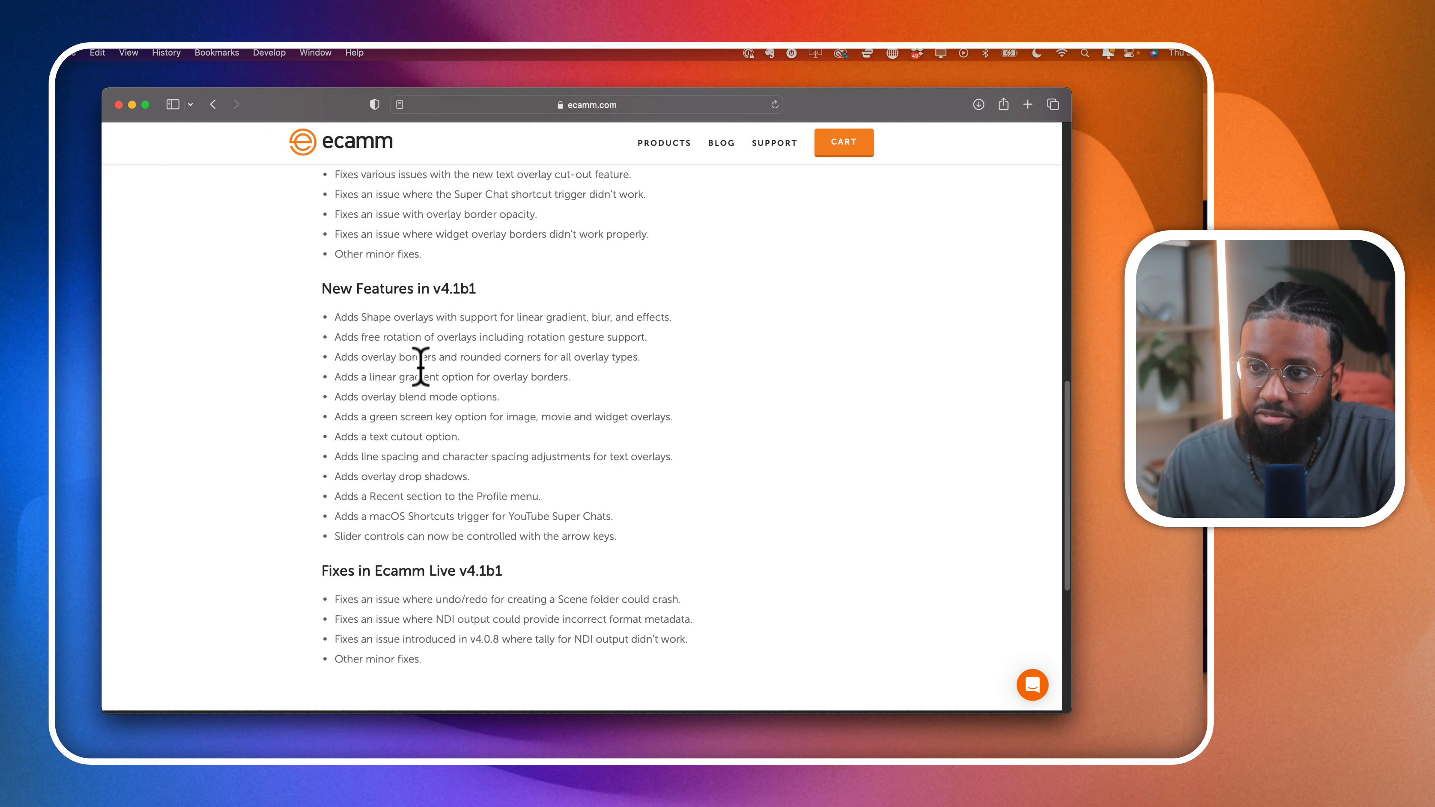
pyautogui.scroll(5, 417, 362)
pyautogui.scroll(-1, 416, 362)
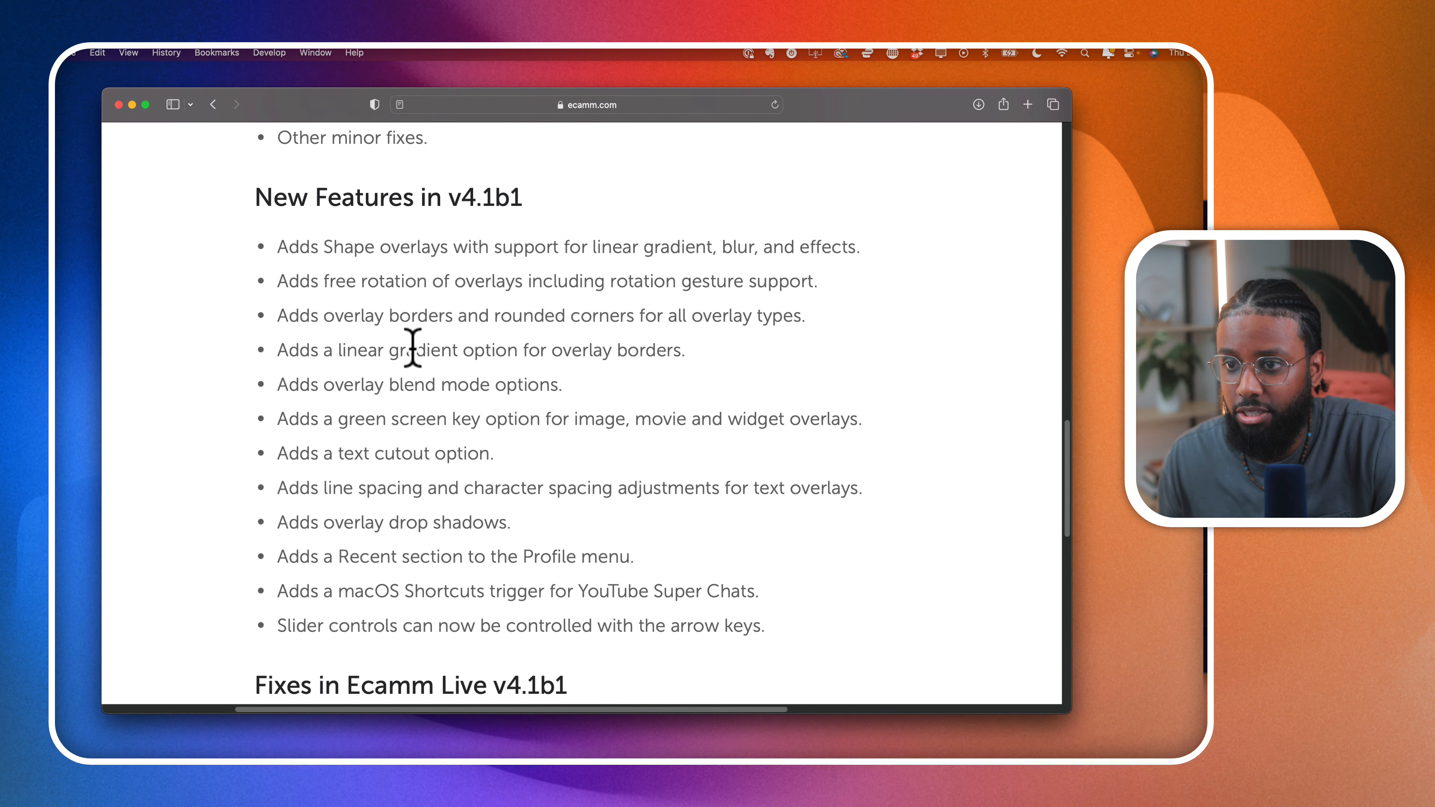
# - Highlight the v4.1b1 entries on overlay borders and rounded corners, the linear gradient option and blend modes in turn
pyautogui.moveTo(377, 316); pyautogui.dragTo(657, 336)
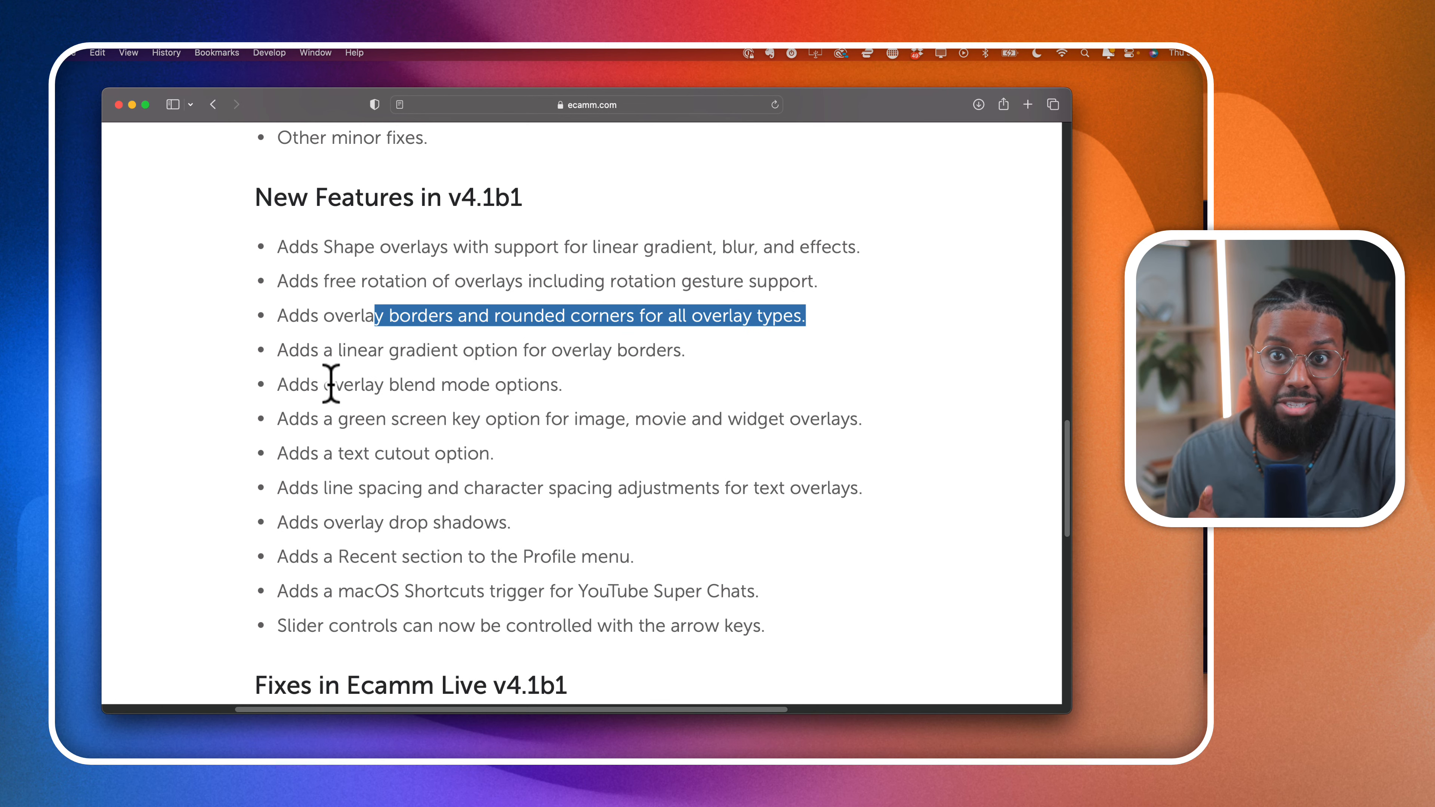
pyautogui.moveTo(289, 348); pyautogui.dragTo(493, 347)
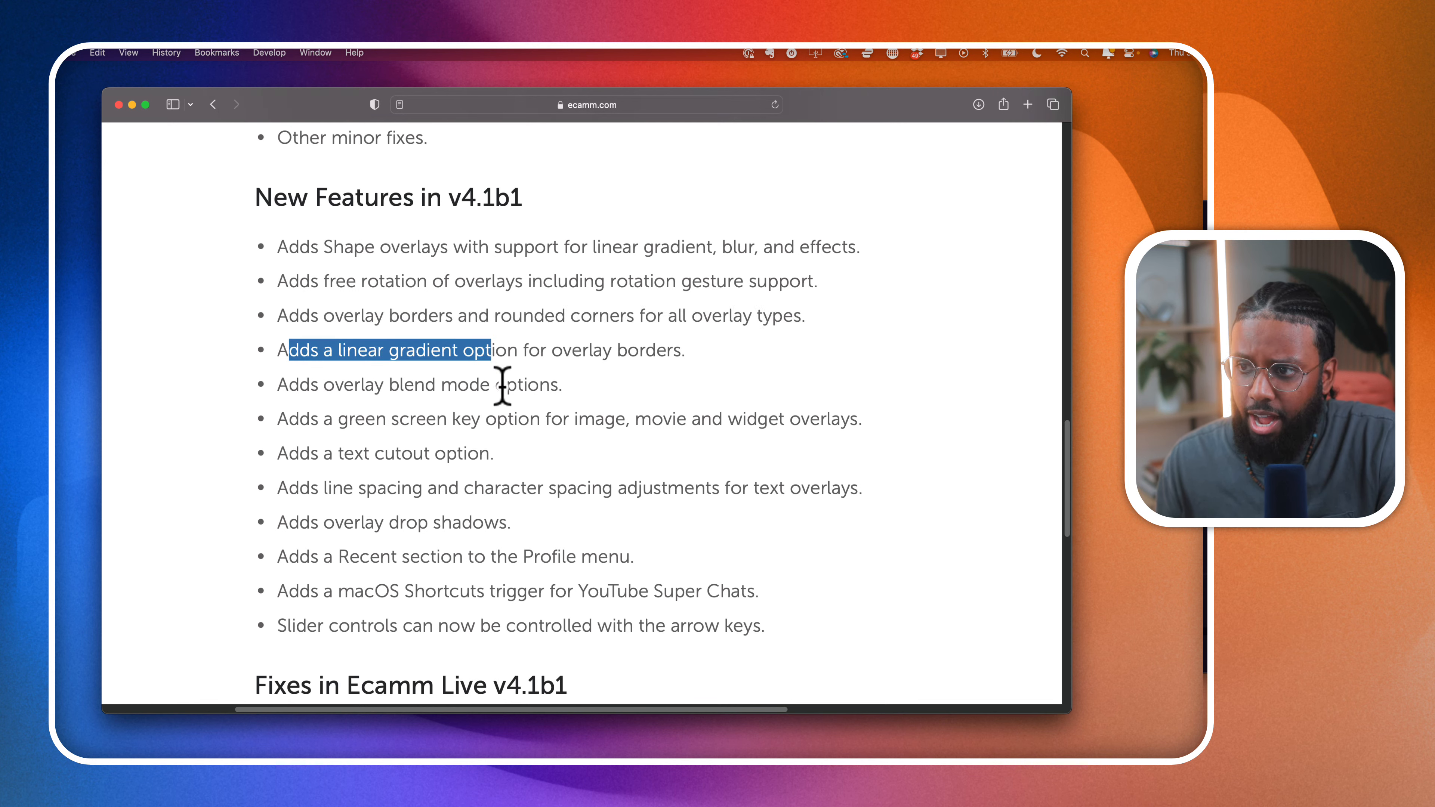
pyautogui.scroll(-2, 499, 384)
pyautogui.scroll(-2, 469, 377)
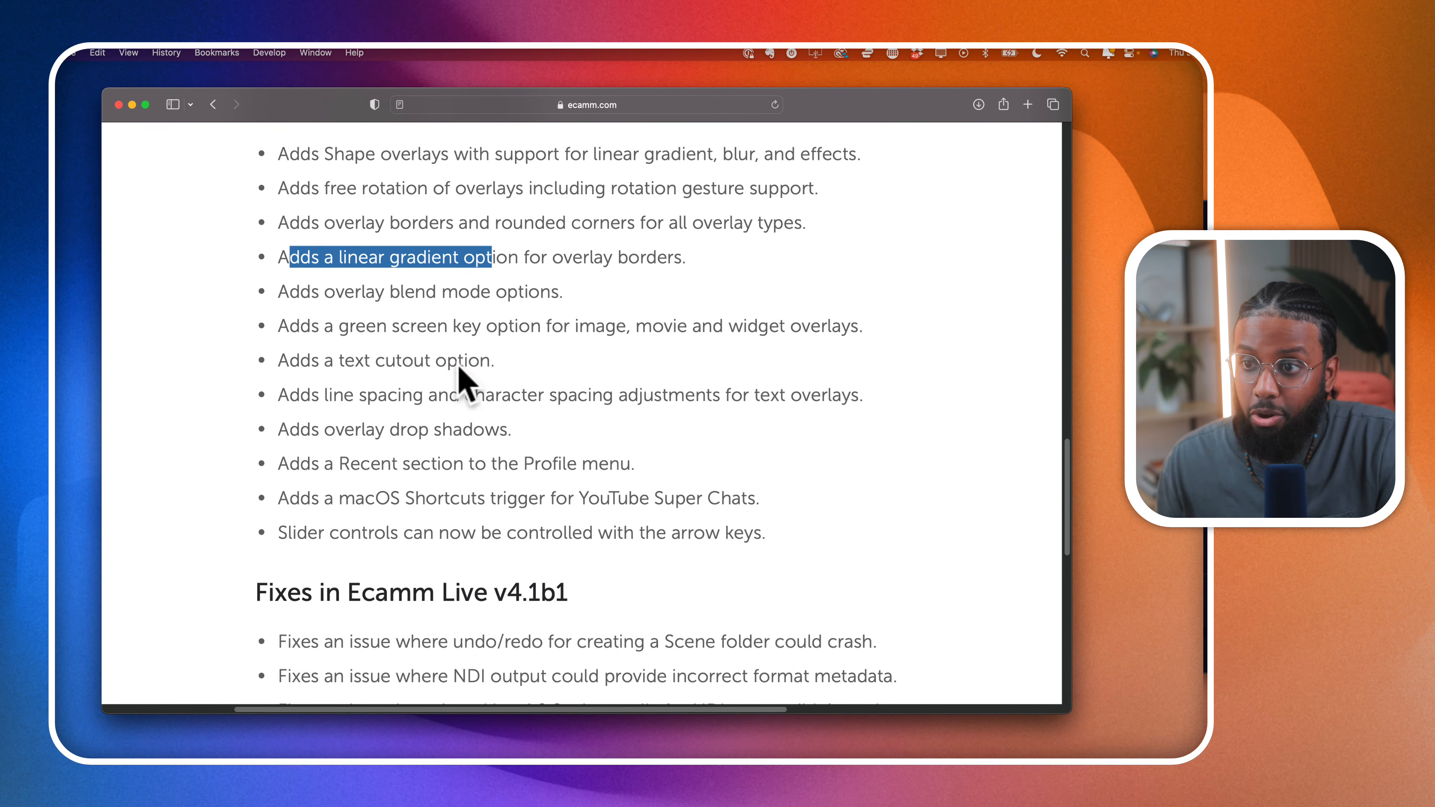
pyautogui.tripleClick(557, 289)
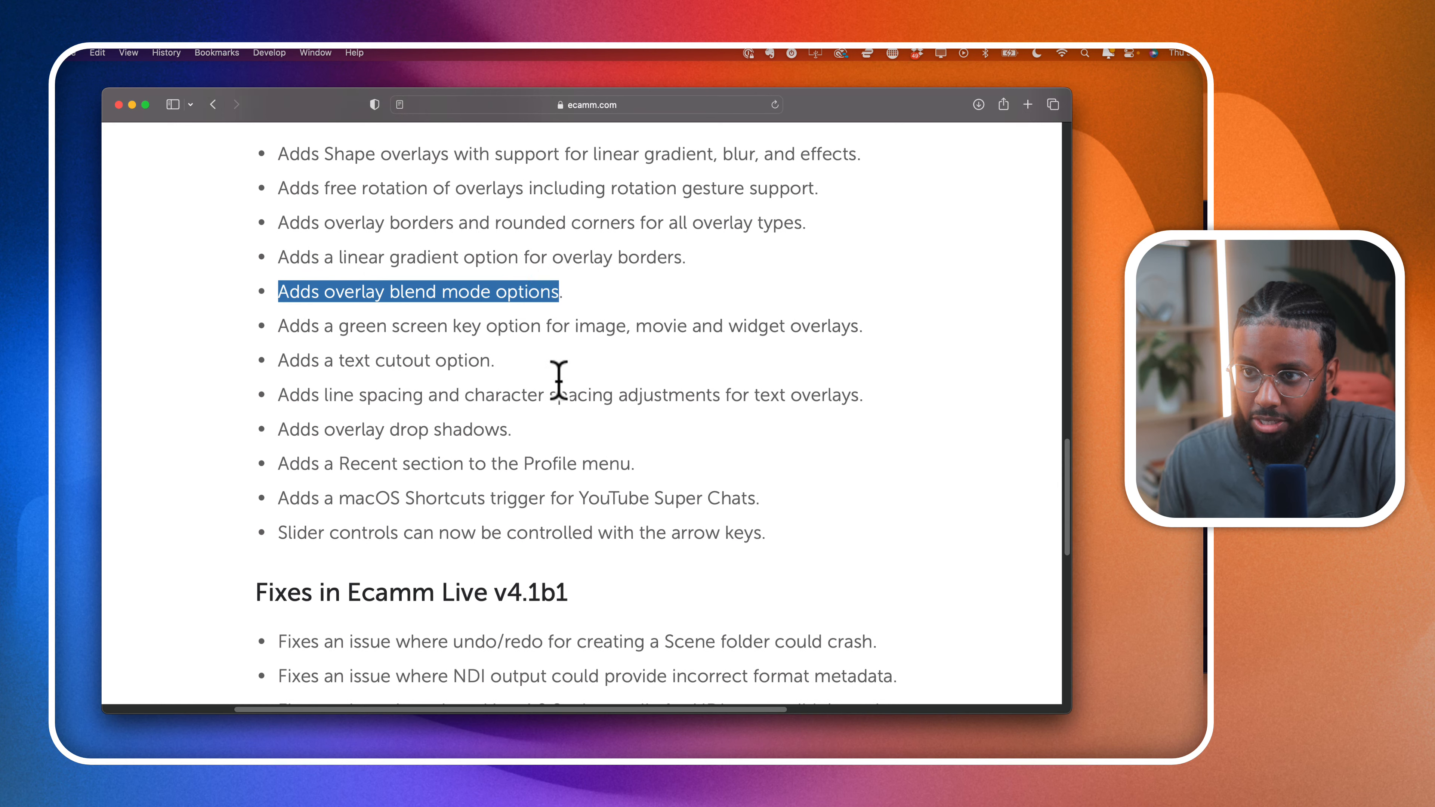
# - Highlight the entries on text spacing adjustments and the Recent section of the Profile menu in the v4.1b1 list
pyautogui.scroll(-1, 561, 379)
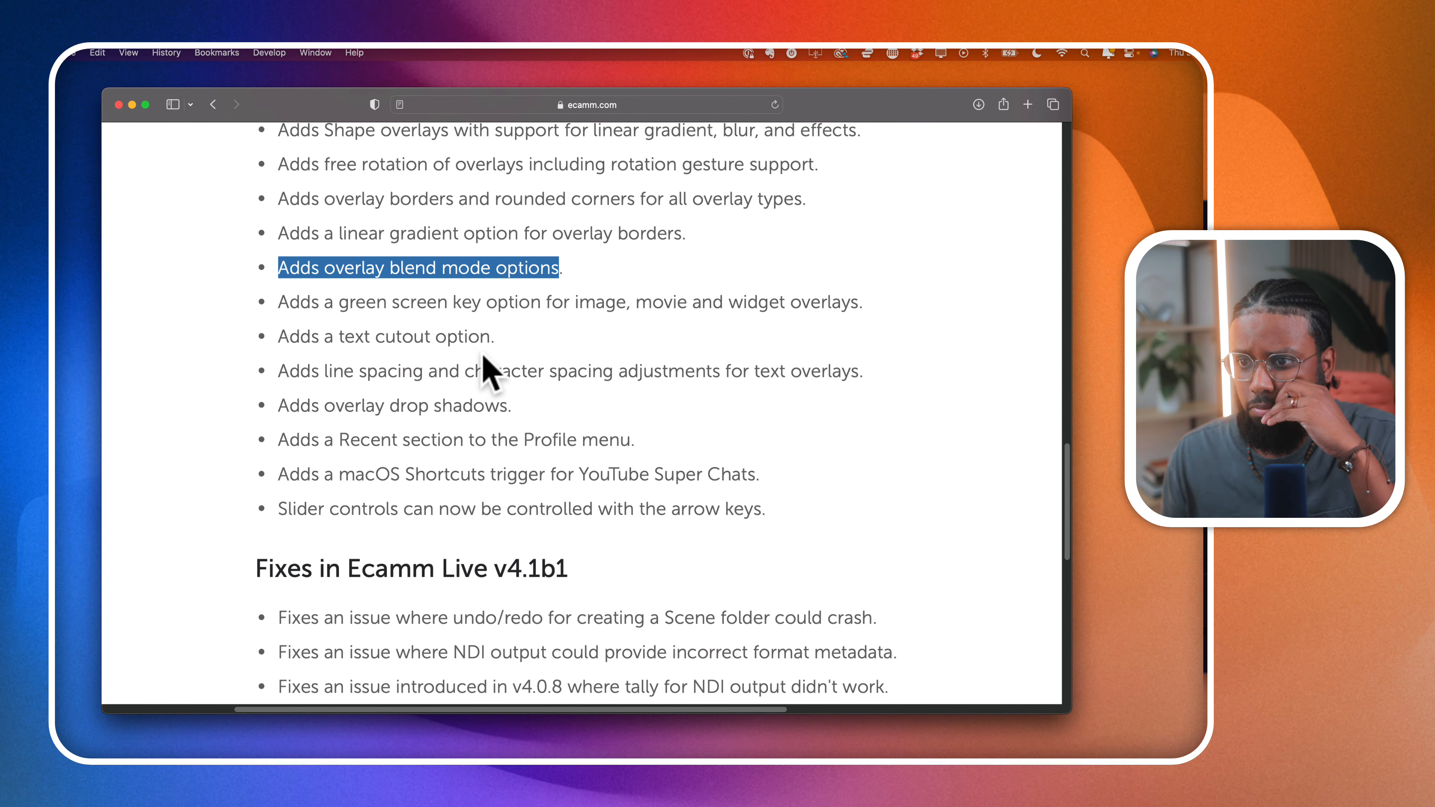
pyautogui.scroll(-1, 508, 368)
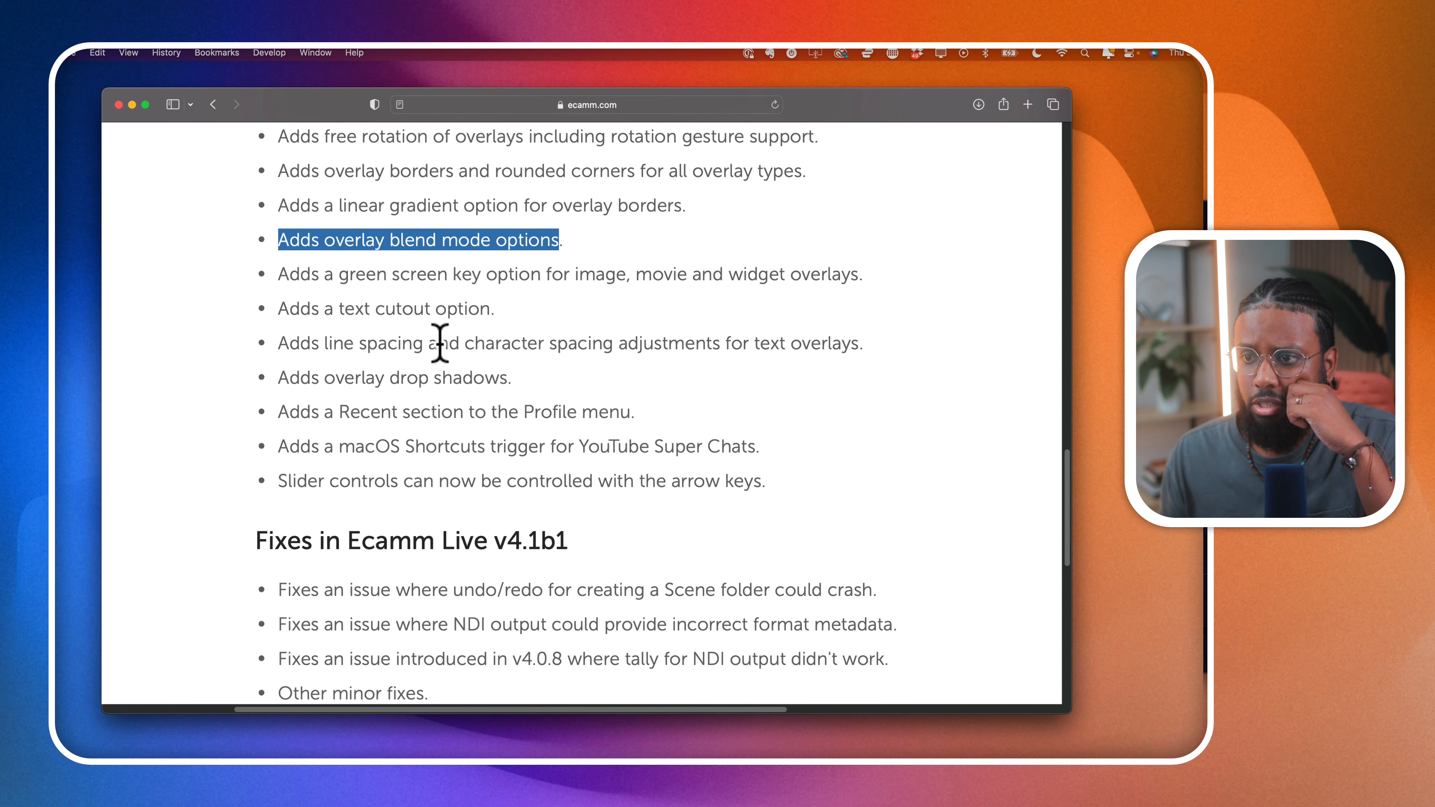
pyautogui.moveTo(578, 343); pyautogui.dragTo(749, 341)
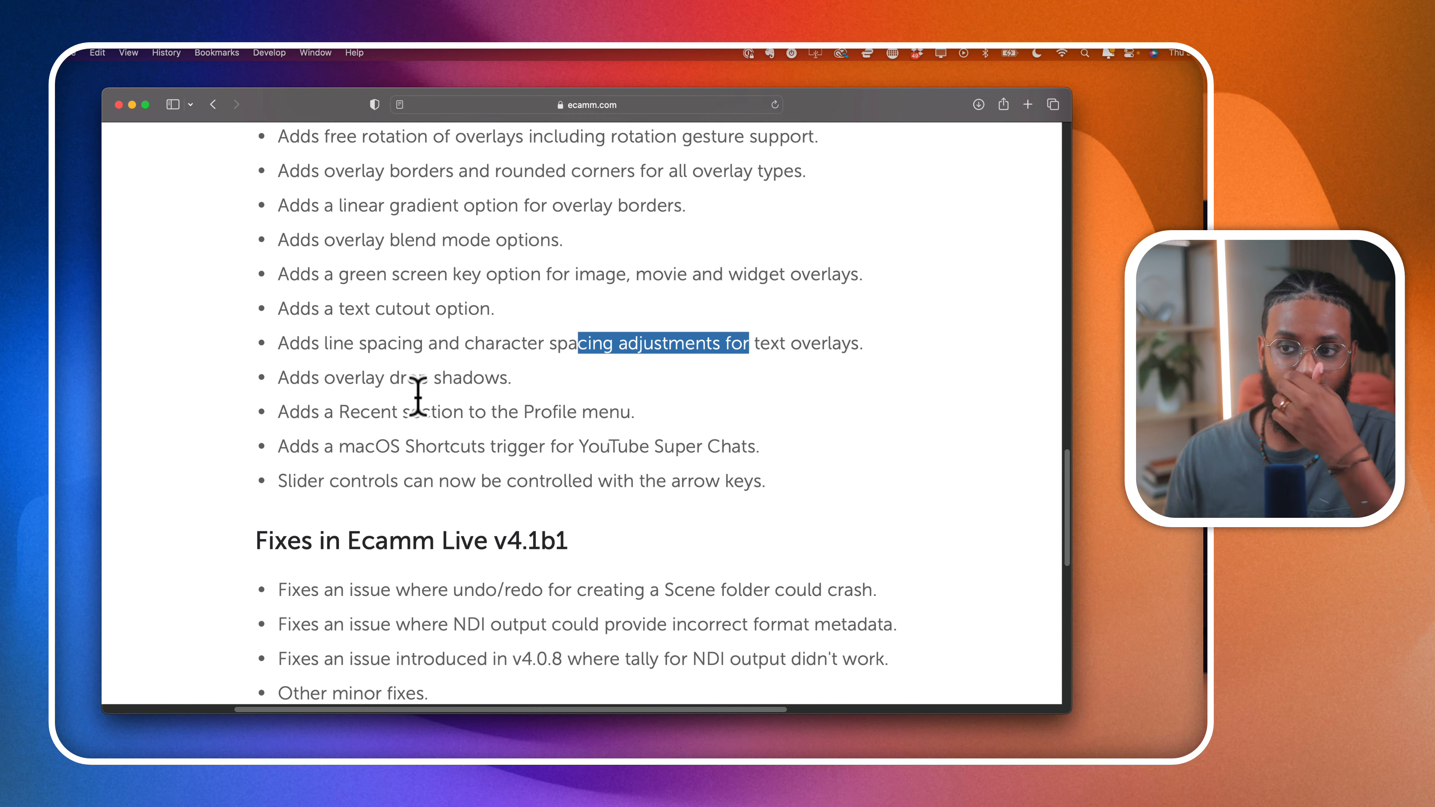
pyautogui.moveTo(430, 412); pyautogui.dragTo(536, 411)
# - Review the remaining v4.1b1 notes and highlight the Super Chat shortcut and overlay border opacity fixes under v4.1b2
pyautogui.scroll(-2, 465, 455)
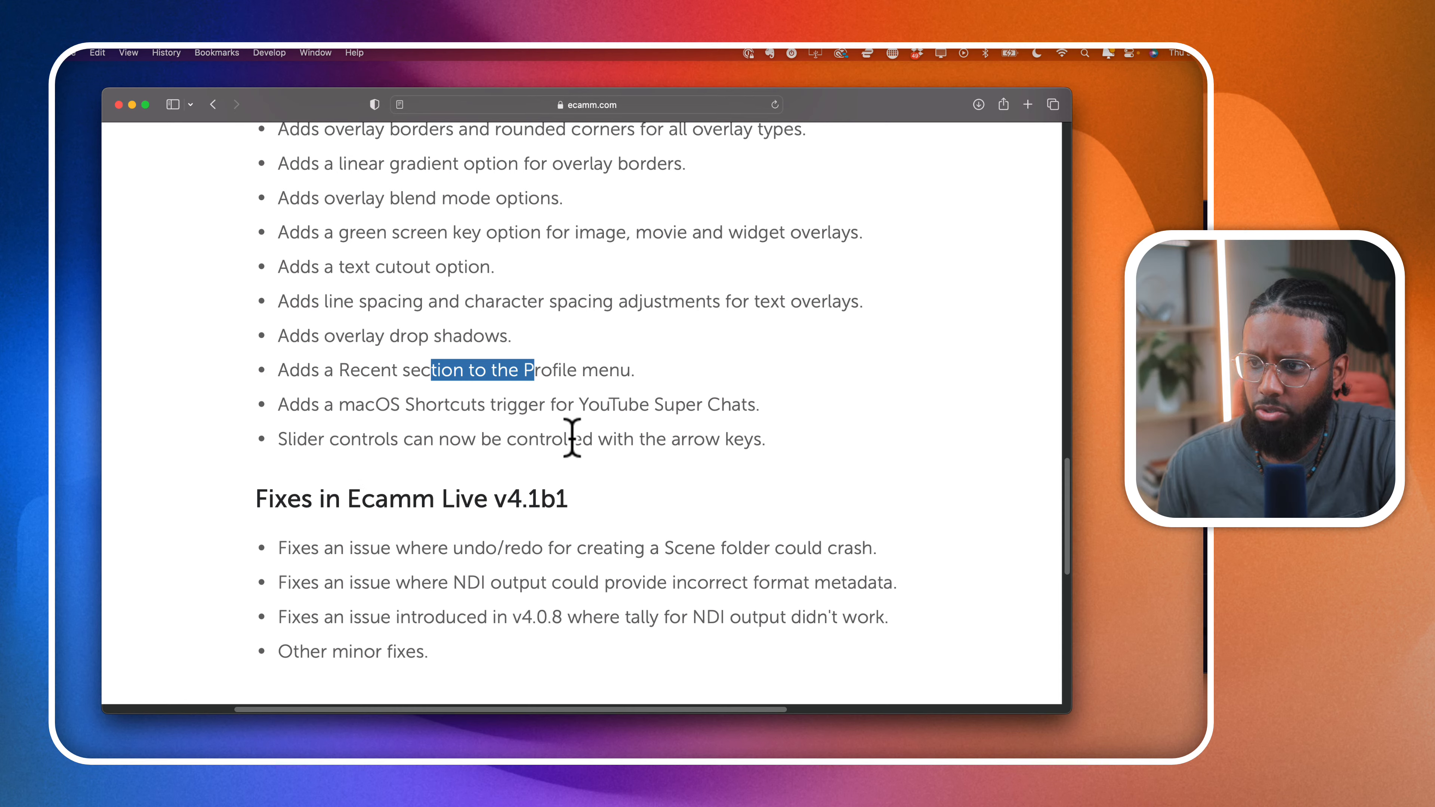
pyautogui.scroll(-2, 572, 440)
pyautogui.scroll(15, 572, 447)
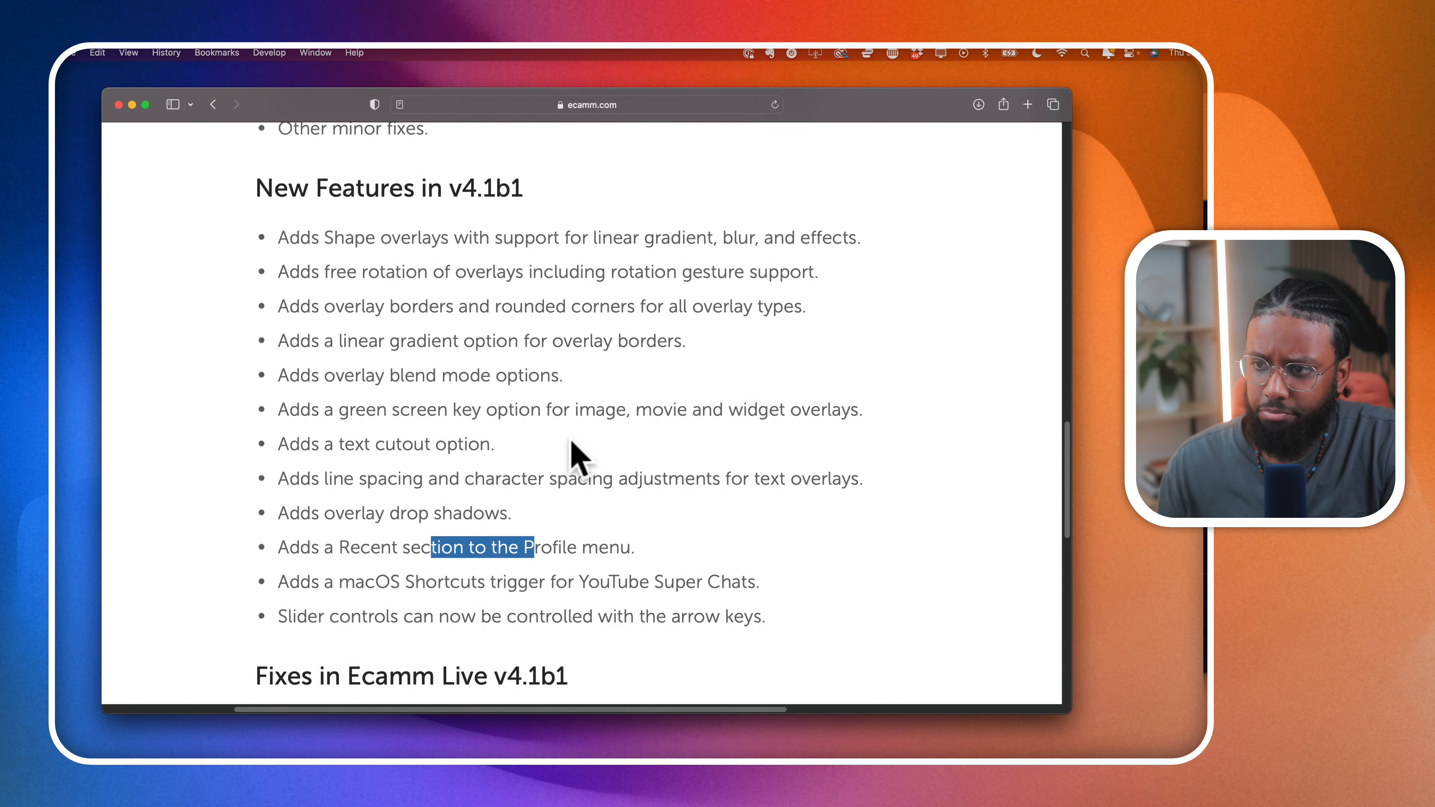
pyautogui.scroll(-5, 571, 440)
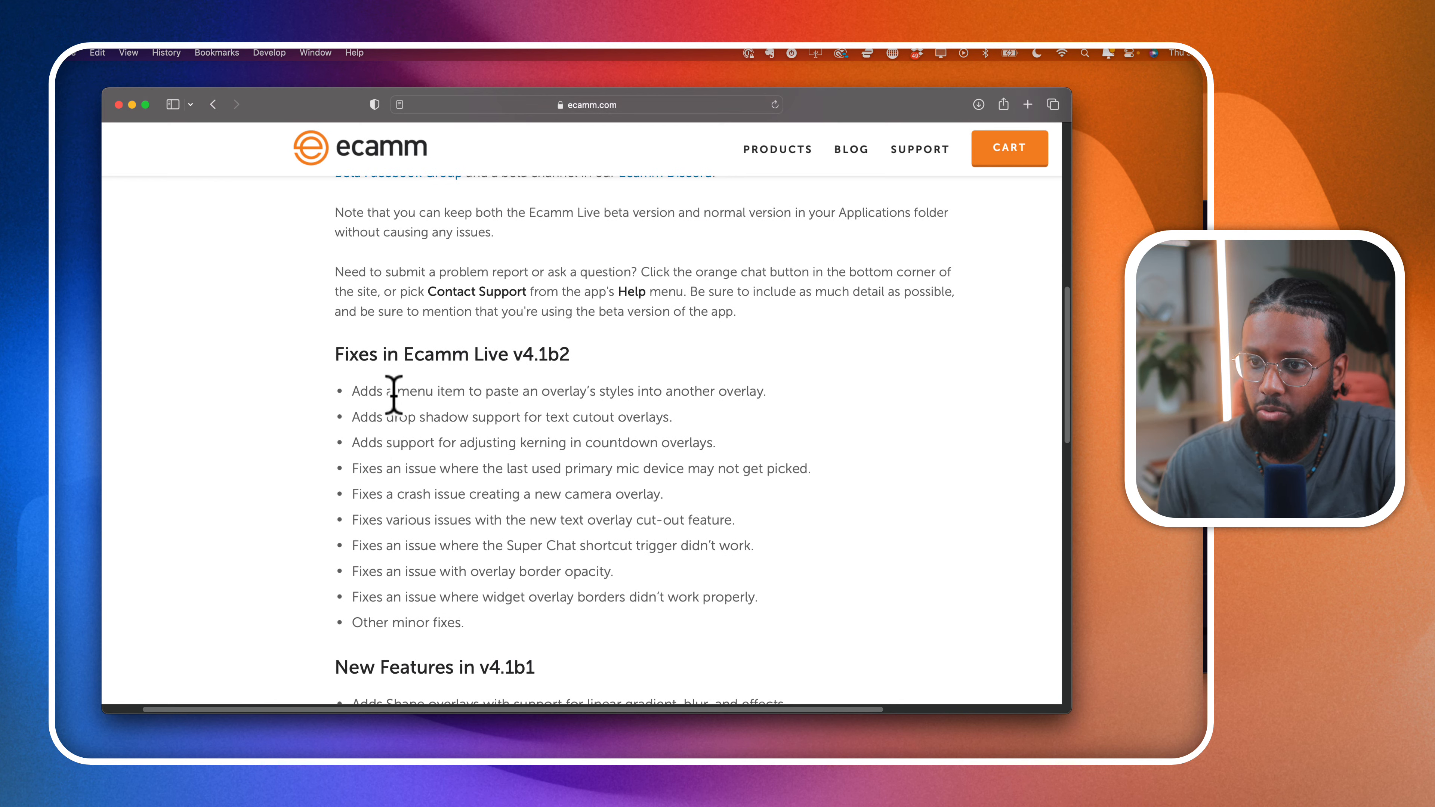
pyautogui.moveTo(418, 542); pyautogui.dragTo(481, 576)
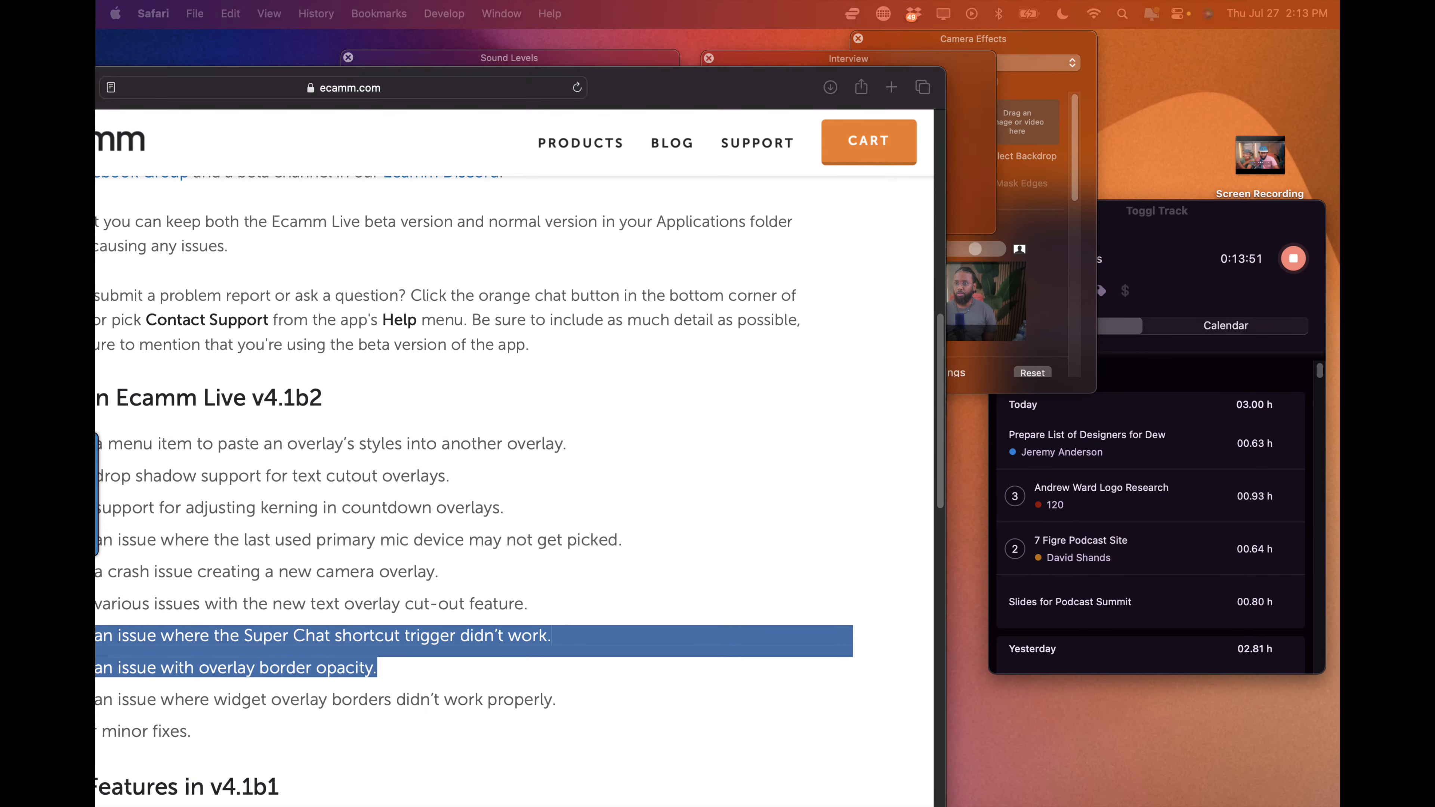
# - Move the browser window out of the way and switch Ecamm Live Beta to the Default Scene
pyautogui.moveTo(612, 82); pyautogui.dragTo(997, 54)
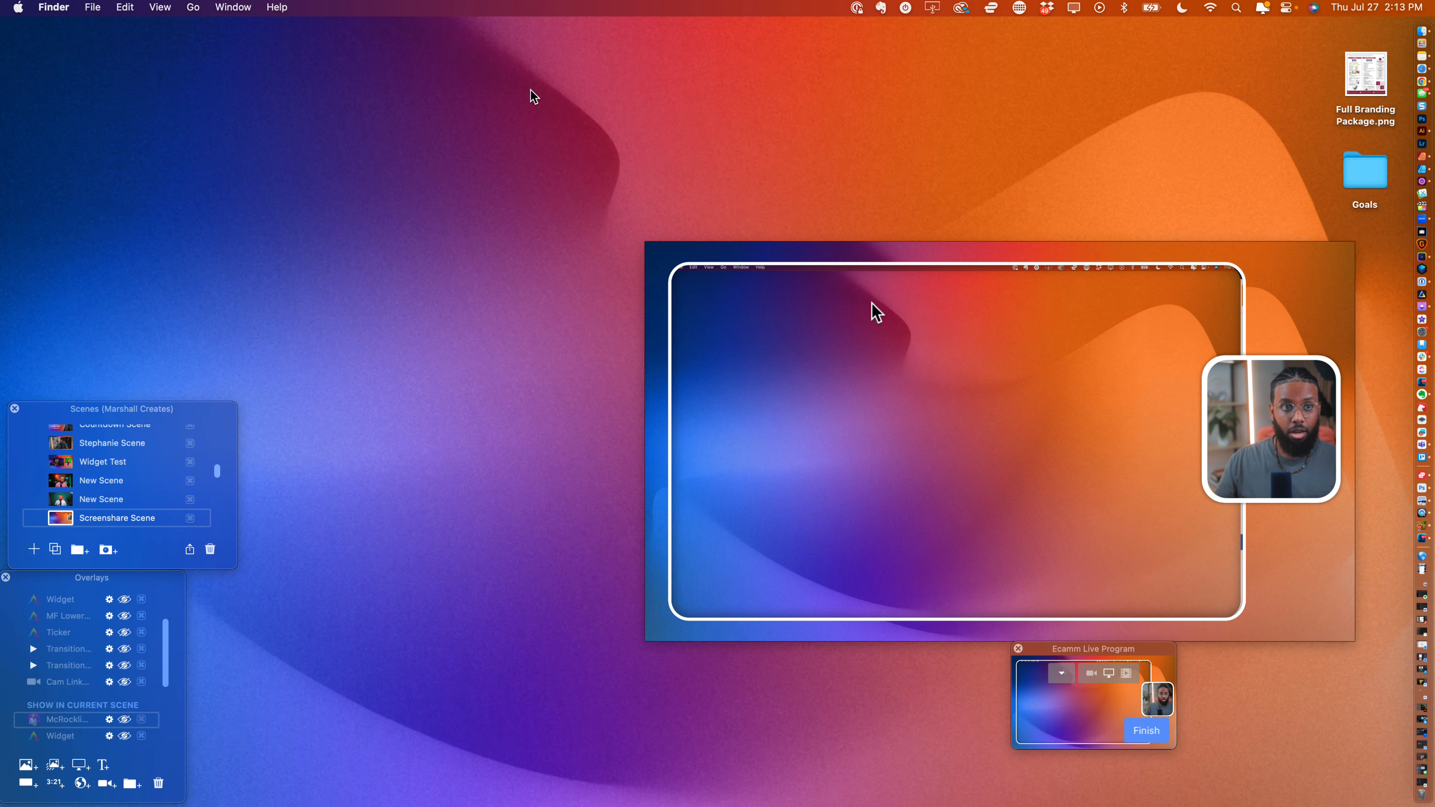
pyautogui.moveTo(772, 273)
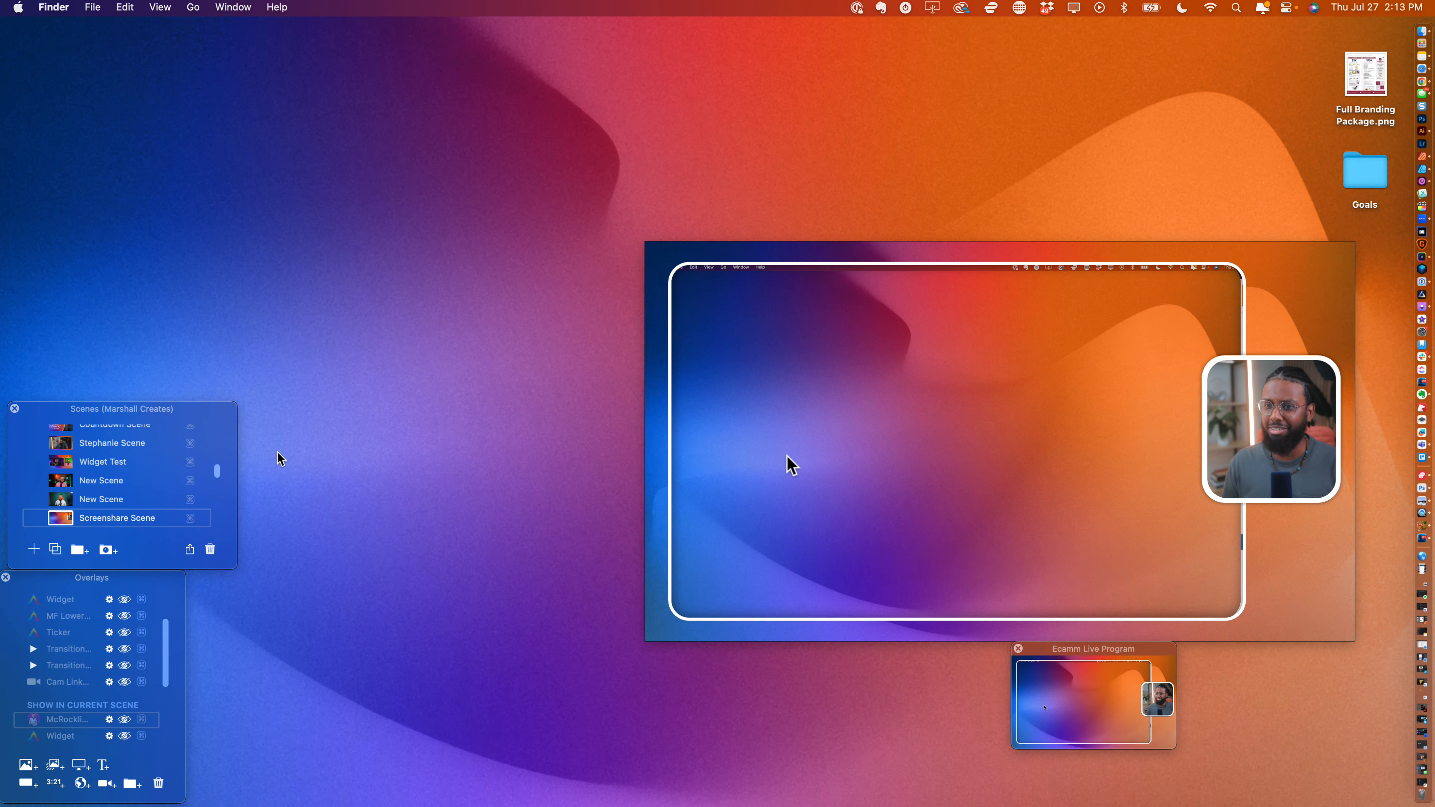
pyautogui.moveTo(187, 410); pyautogui.dragTo(394, 208)
pyautogui.scroll(5, 322, 260)
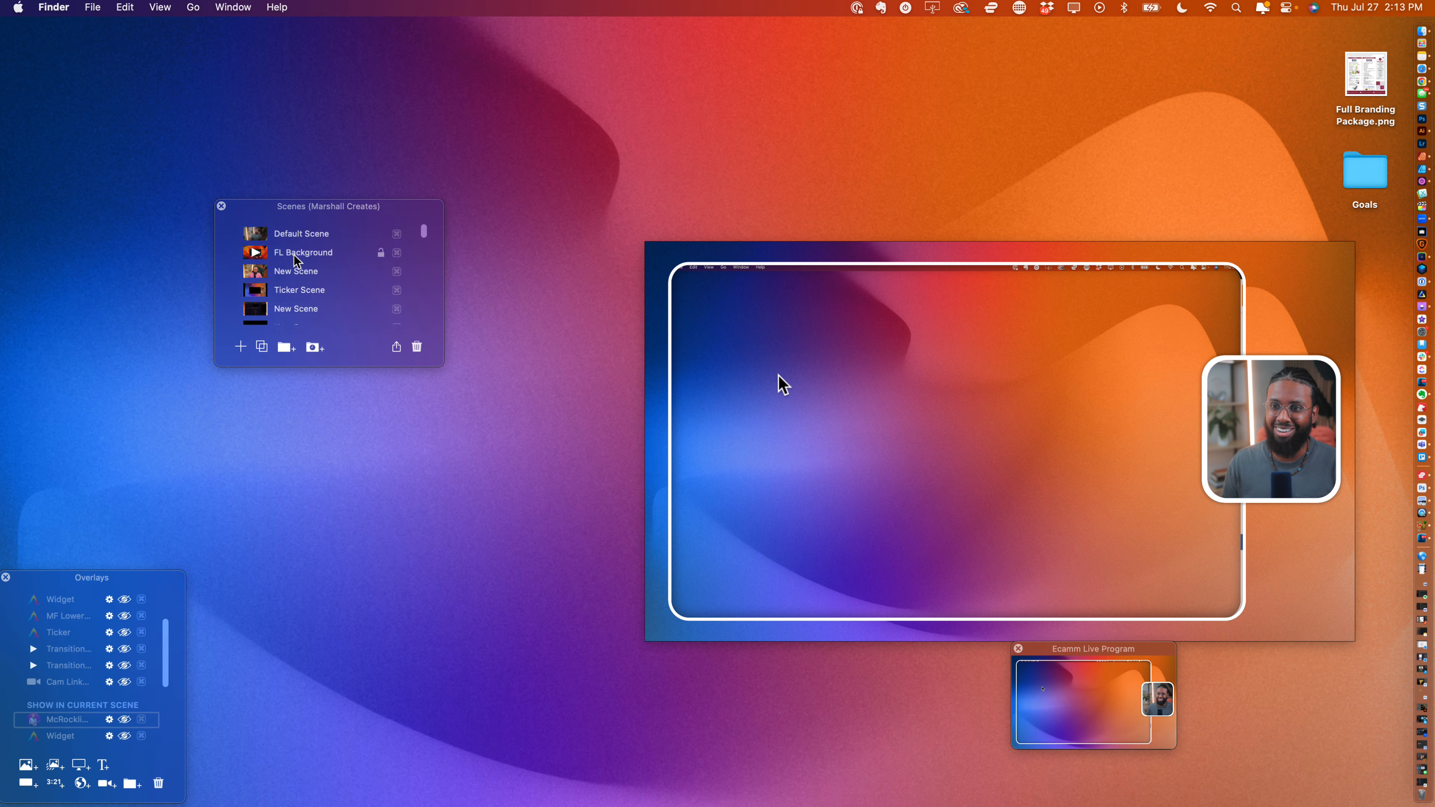
pyautogui.click(256, 231)
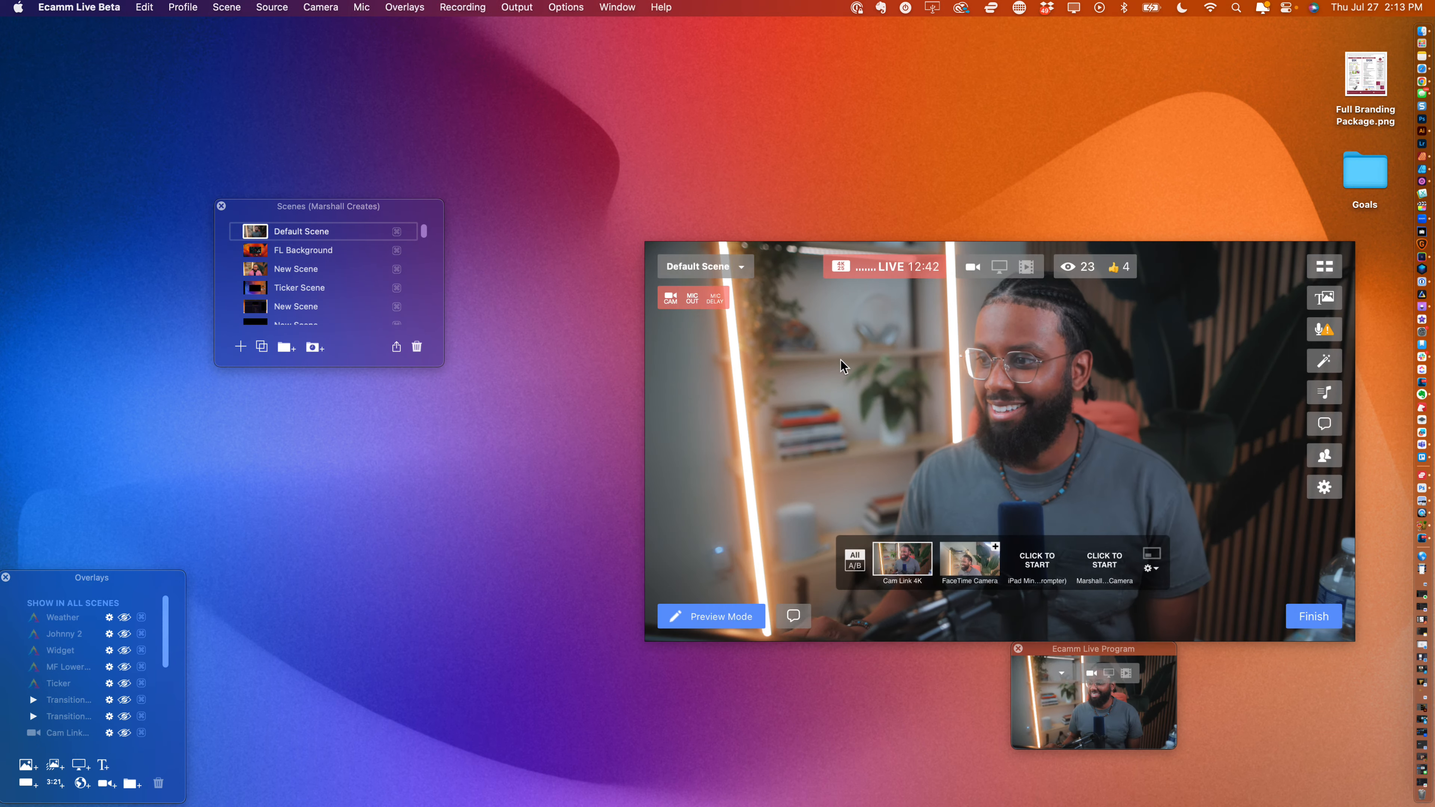
# - Arrange all Ecamm Live windows around the main video window and close the Interview and Camera Switcher windows
pyautogui.moveTo(849, 368); pyautogui.dragTo(698, 240)
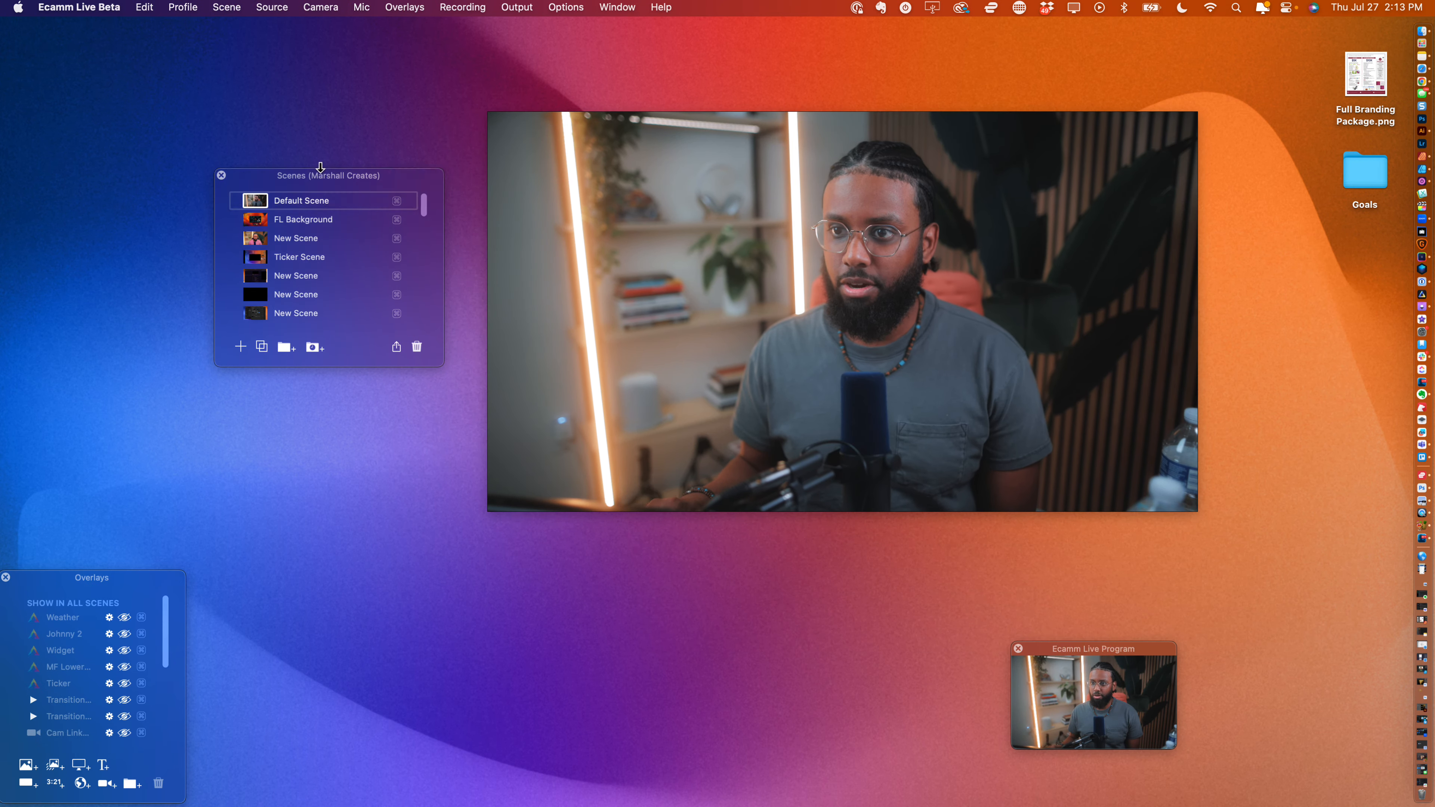
pyautogui.moveTo(328, 200); pyautogui.dragTo(327, 157)
pyautogui.click(617, 8)
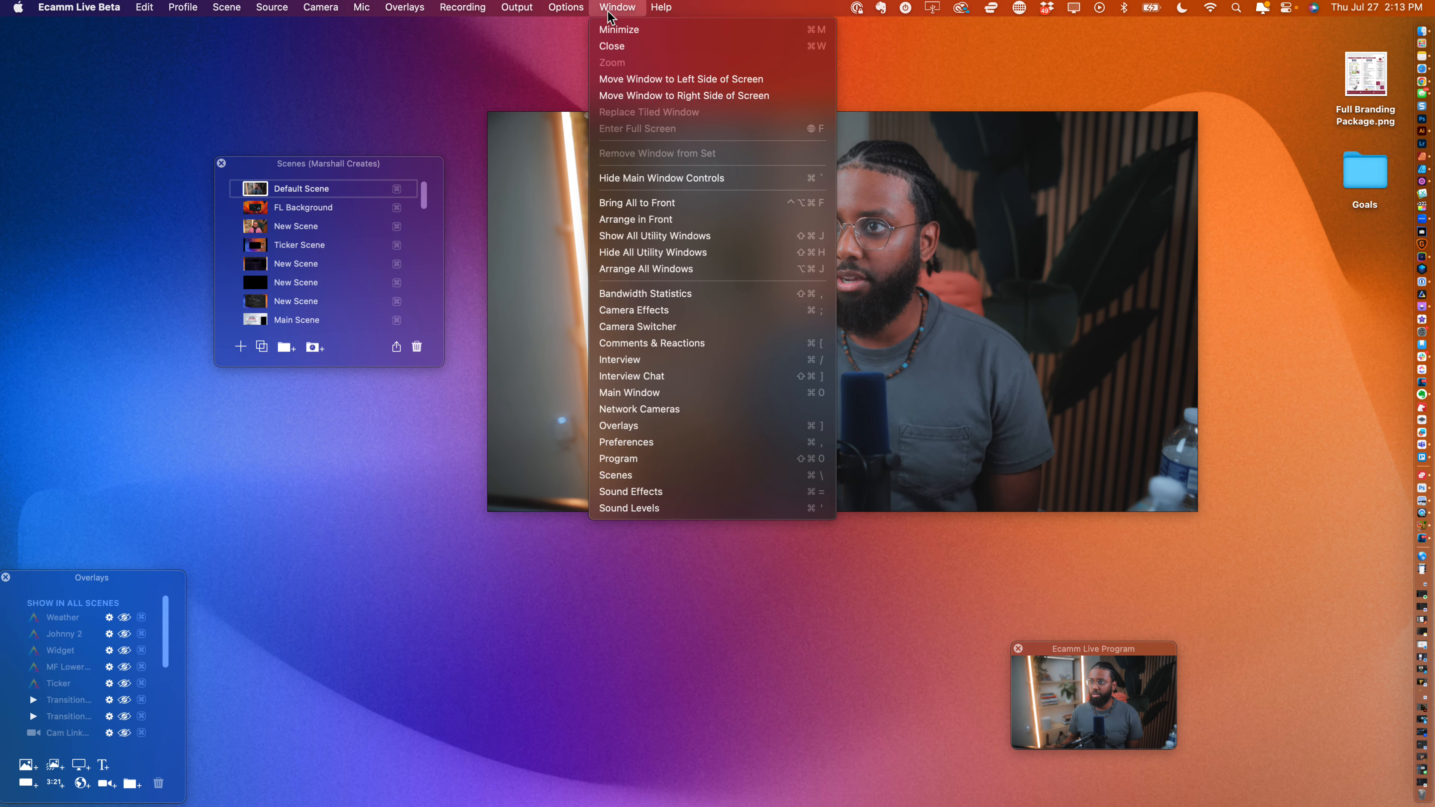
pyautogui.click(683, 272)
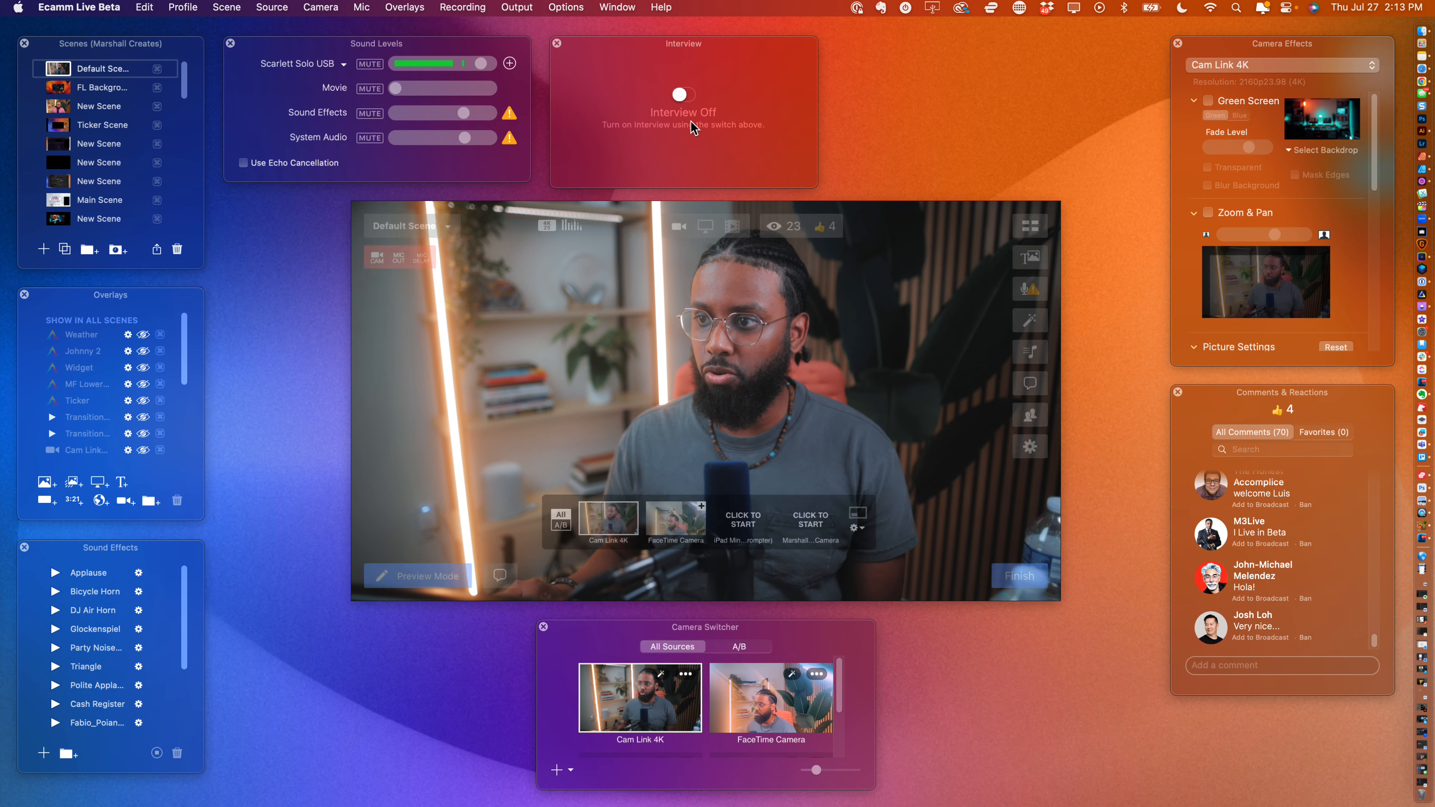
pyautogui.click(557, 43)
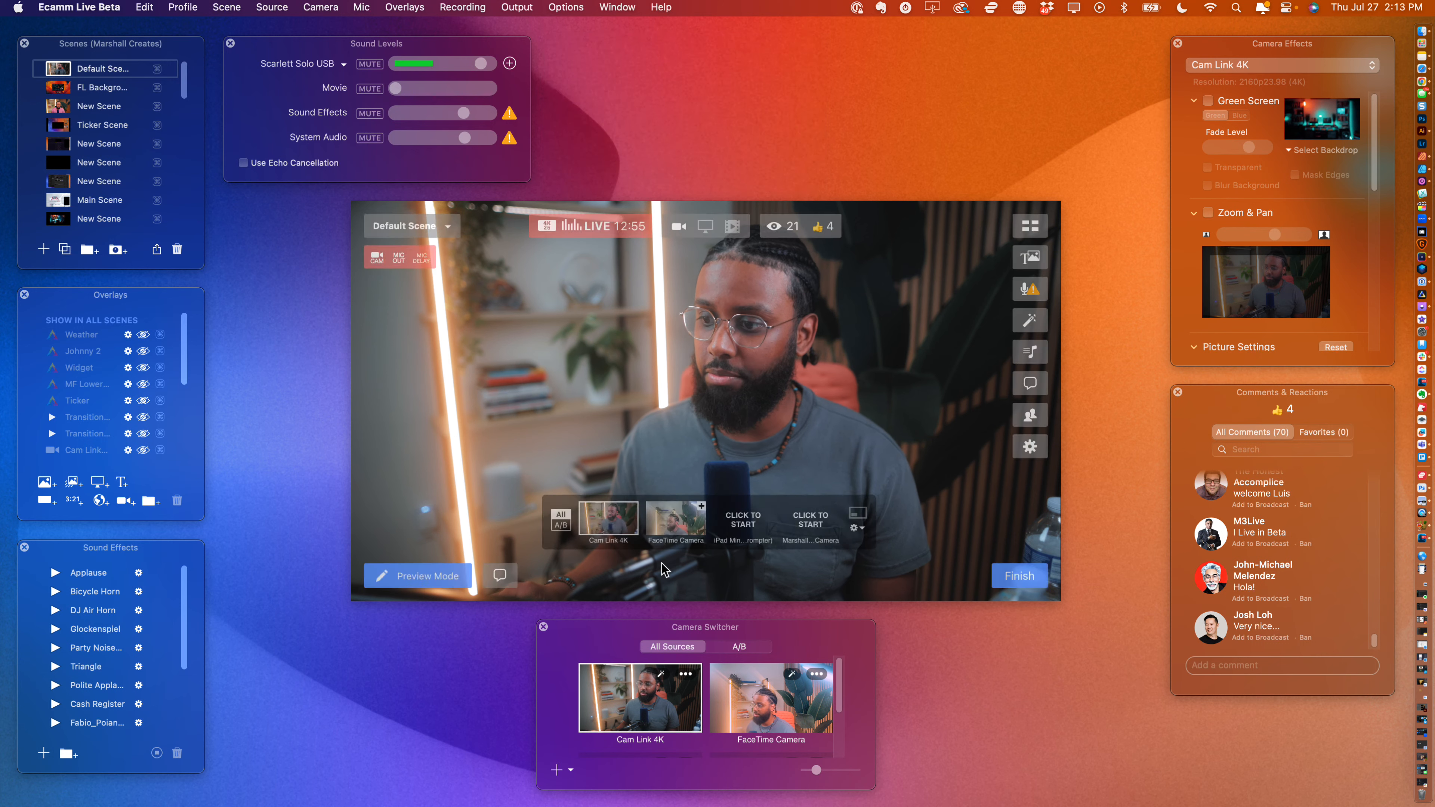
pyautogui.click(543, 626)
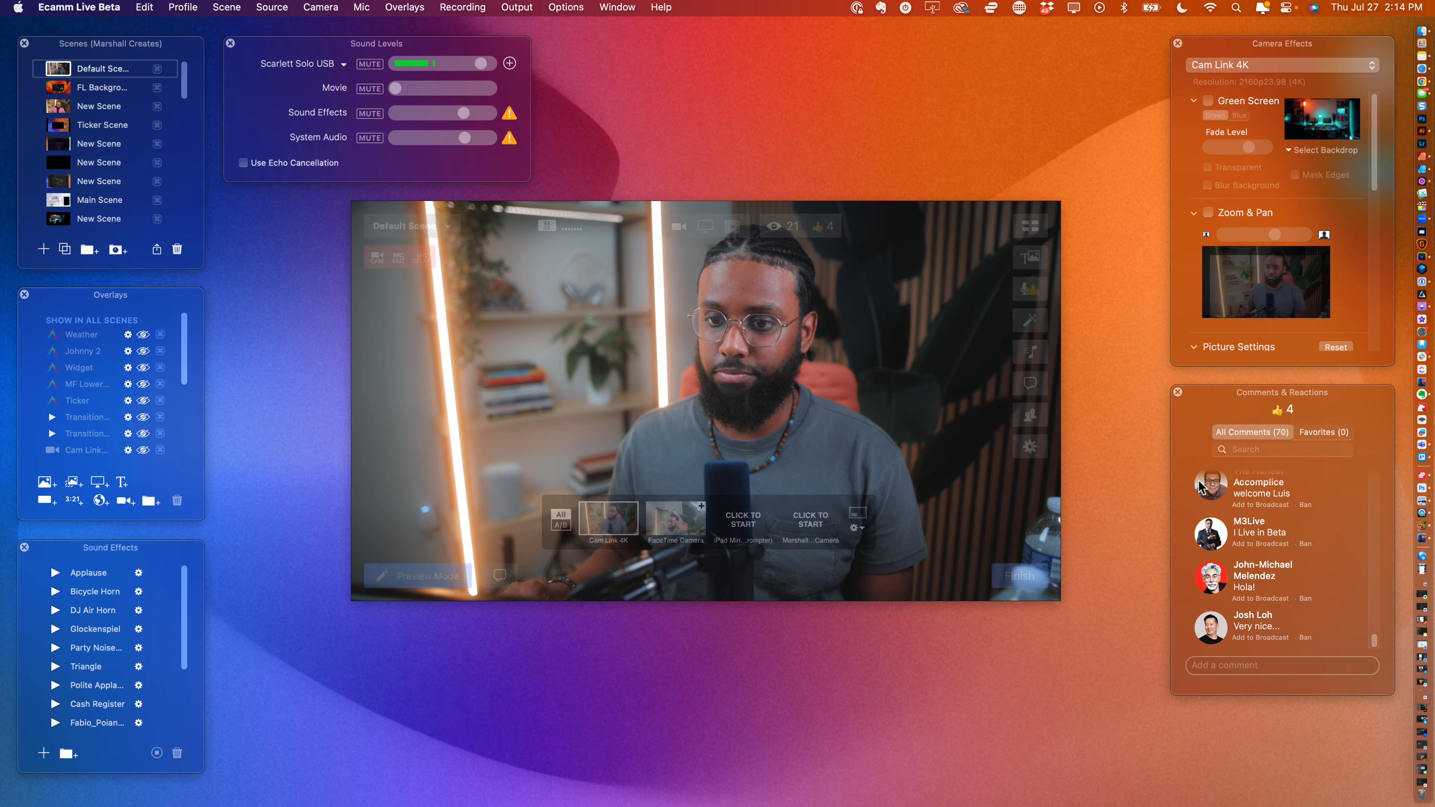
# - Show the viewer comments "I Live in Beta", "Hola!" and "Very nice..." on the broadcast one after another
pyautogui.click(1255, 545)
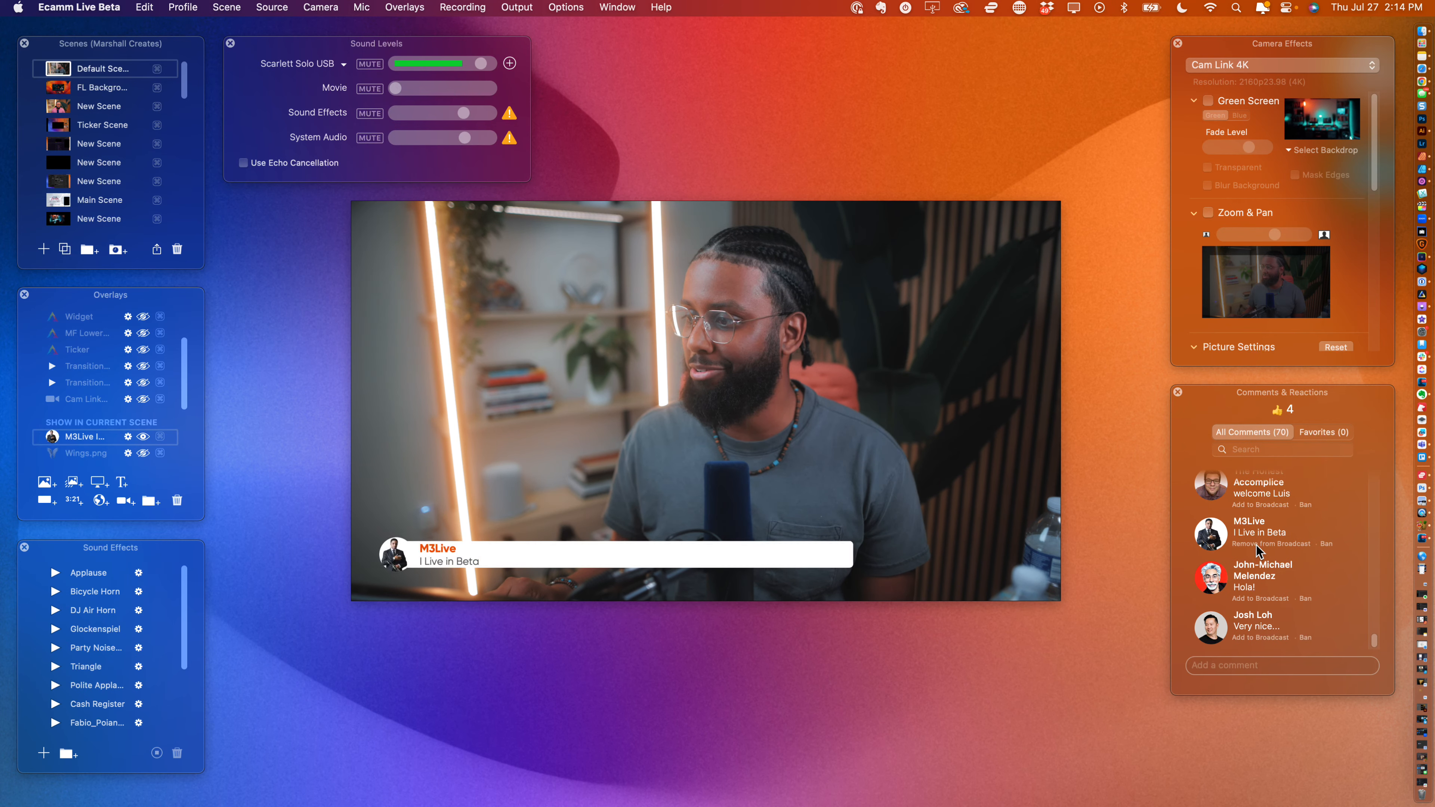
pyautogui.click(1252, 598)
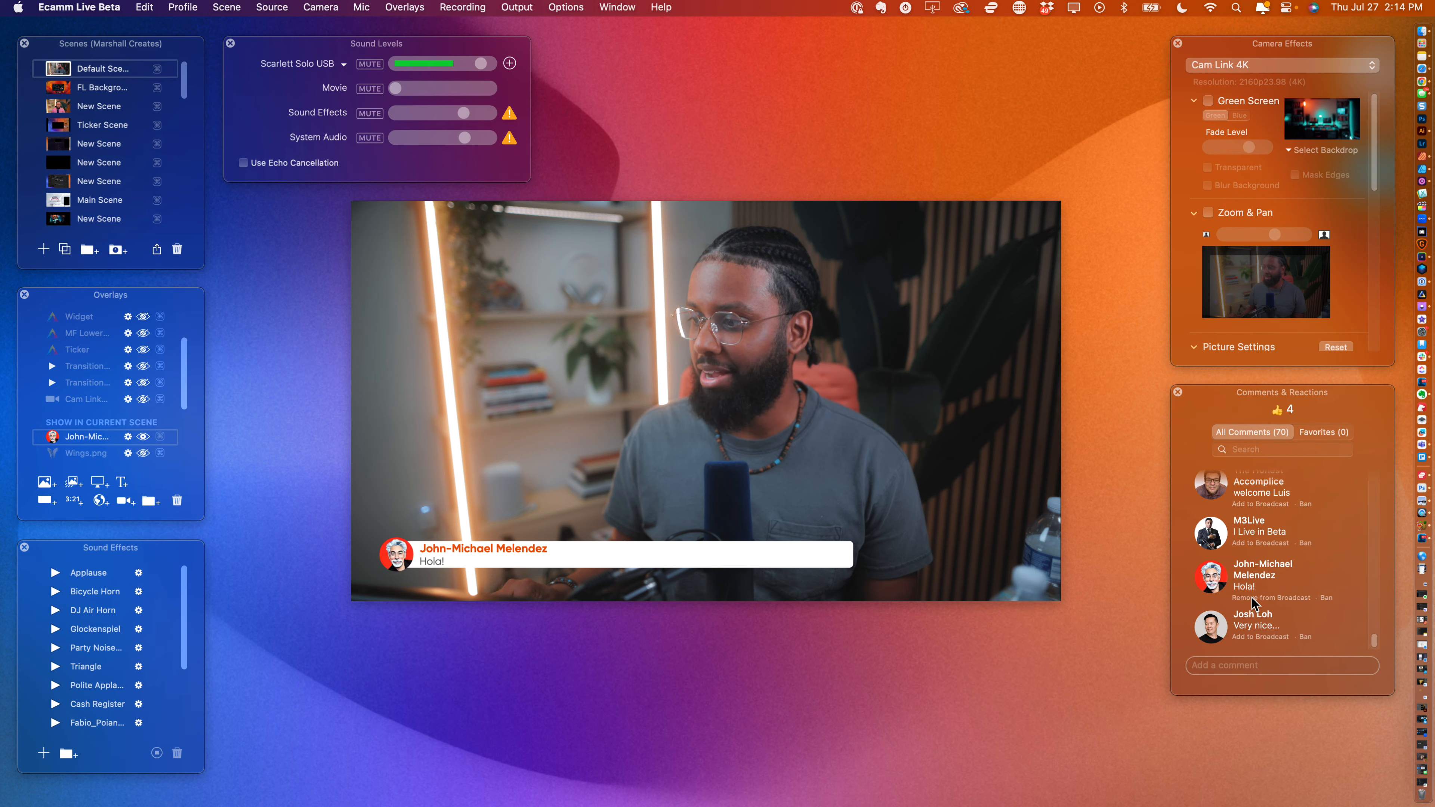
pyautogui.click(1259, 637)
pyautogui.moveTo(775, 286)
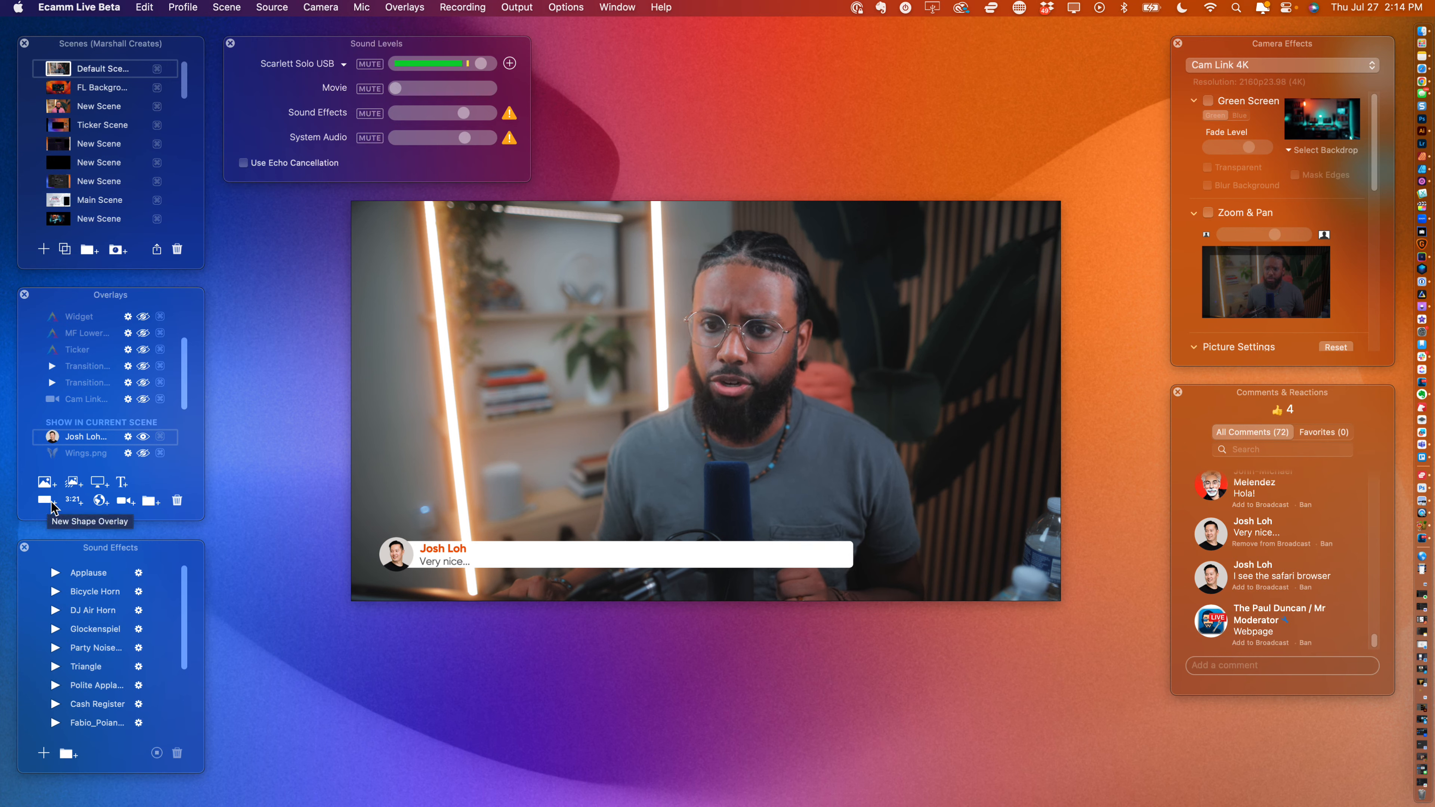
# - Move the Overlays window closer to the video and add a rectangle shape overlay placed beside the presenter
pyautogui.moveTo(89, 296); pyautogui.dragTo(177, 279)
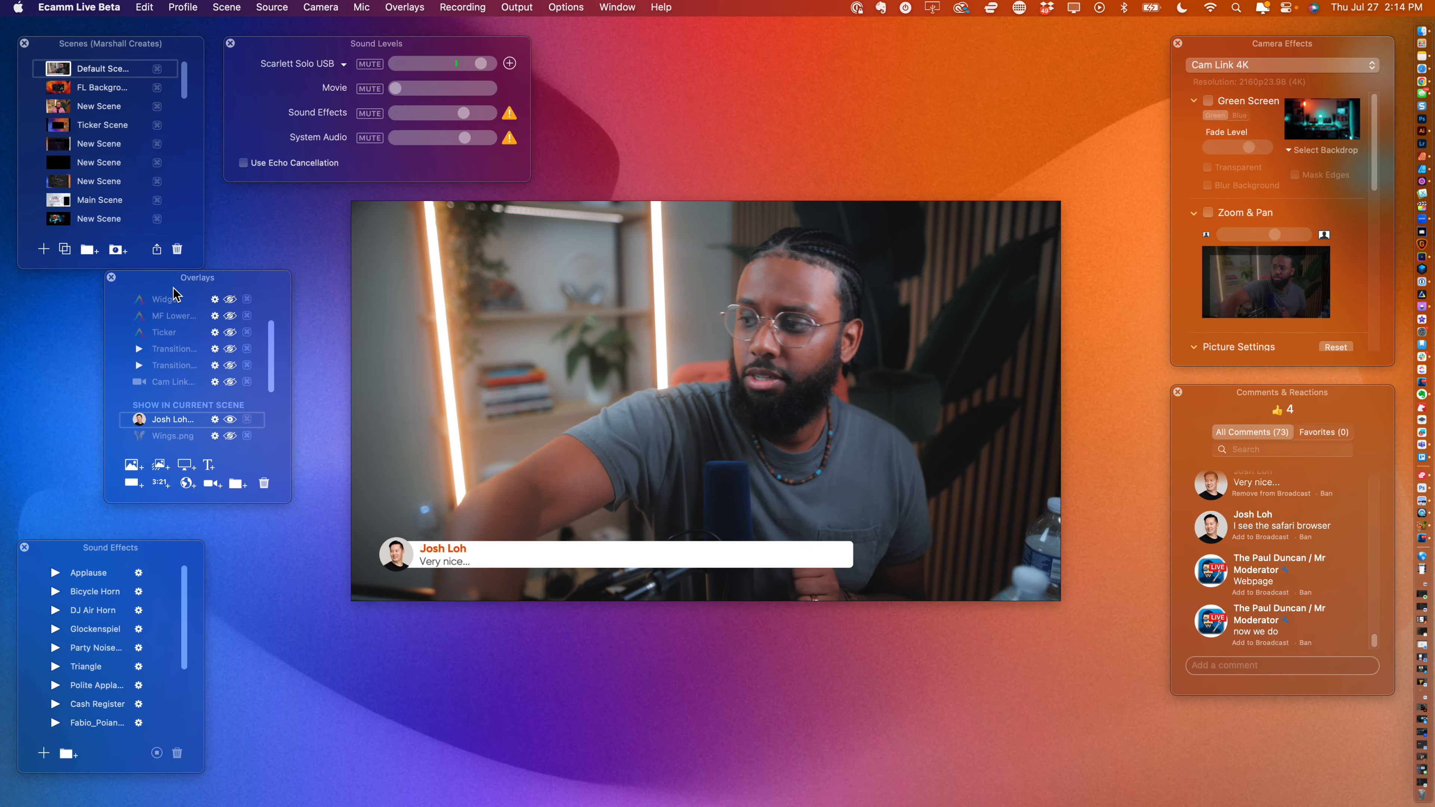
pyautogui.click(133, 484)
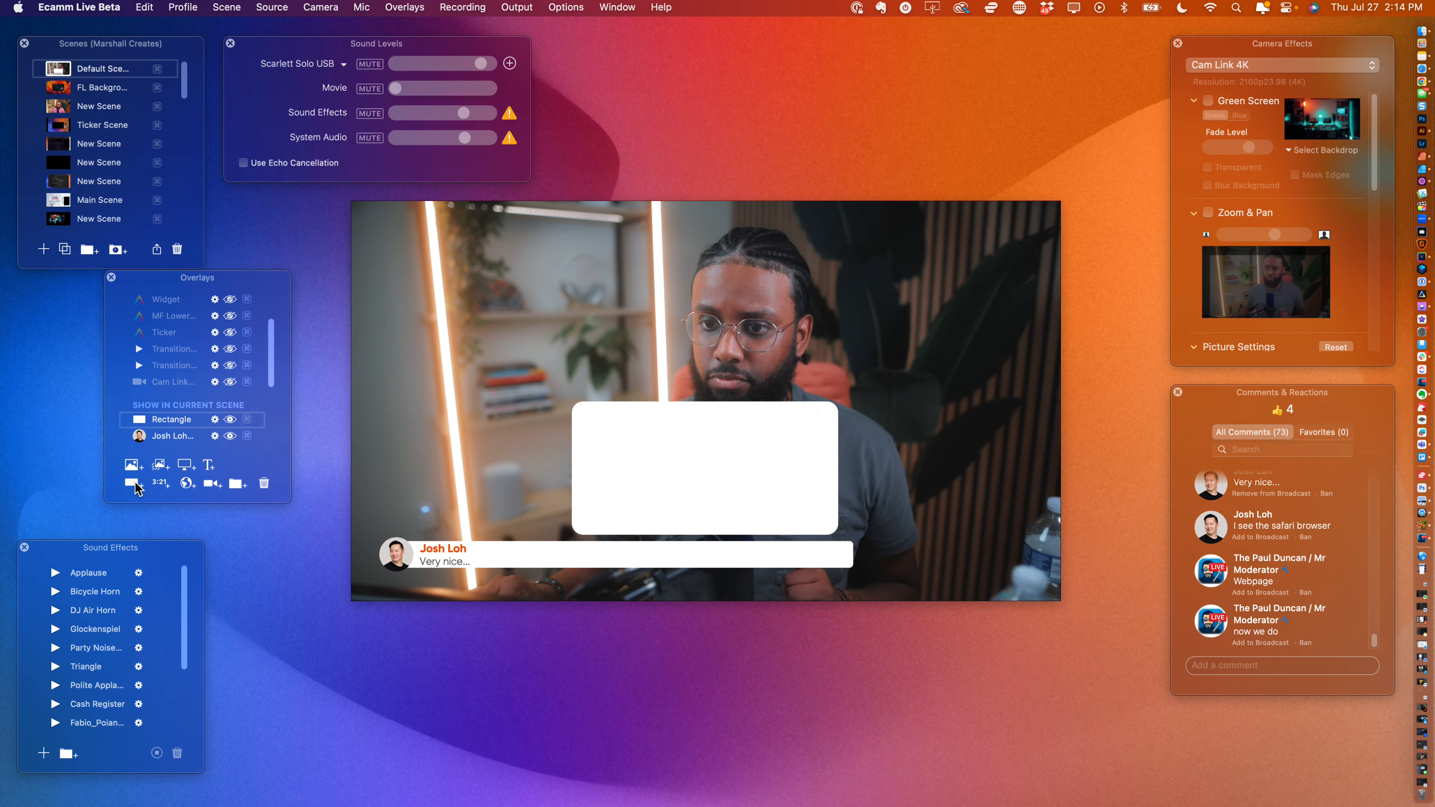
pyautogui.moveTo(671, 428); pyautogui.dragTo(540, 315)
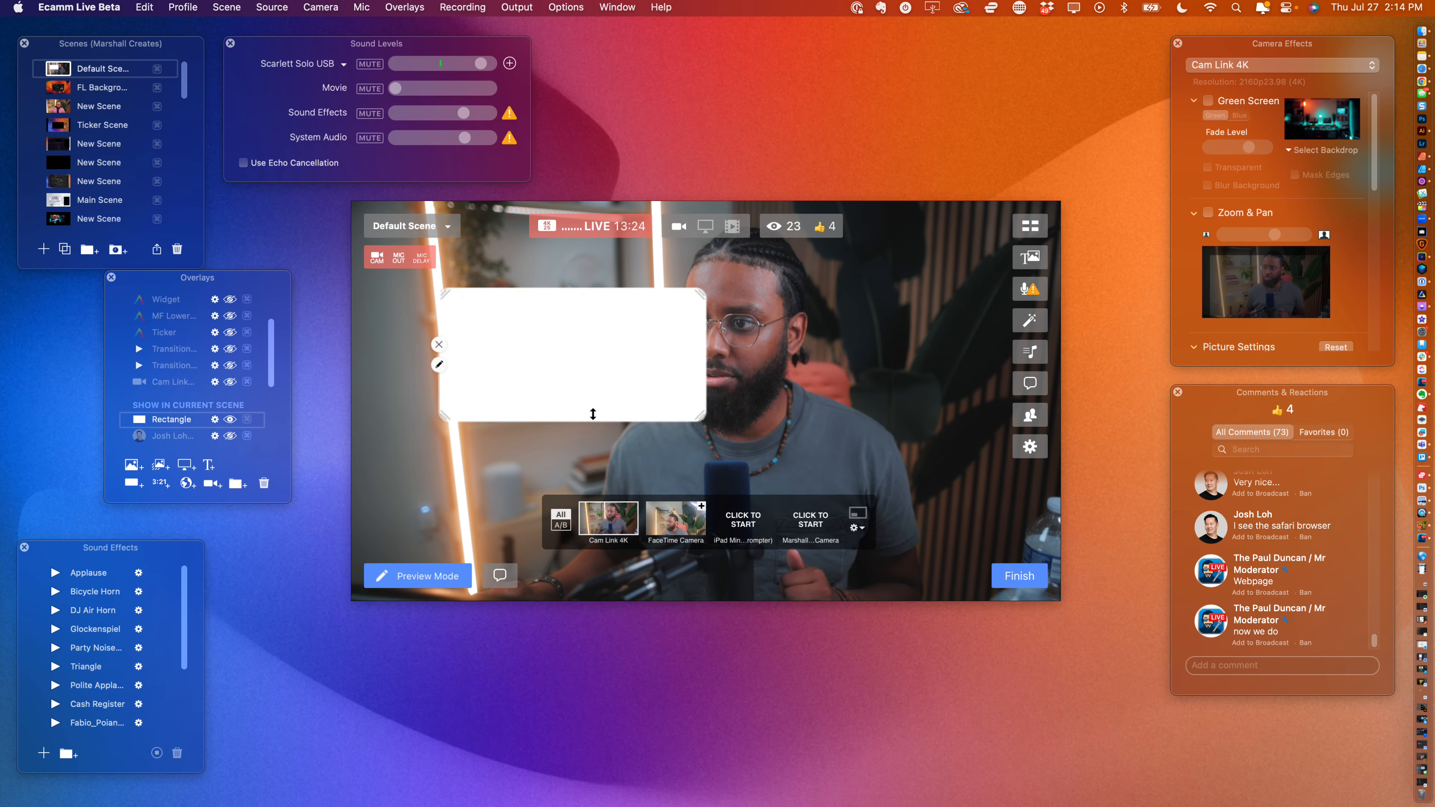
# - Reshape the white rectangle into a tall, narrow panel in the left part of the video, clear of the presenter's face
pyautogui.moveTo(440, 420); pyautogui.dragTo(433, 512)
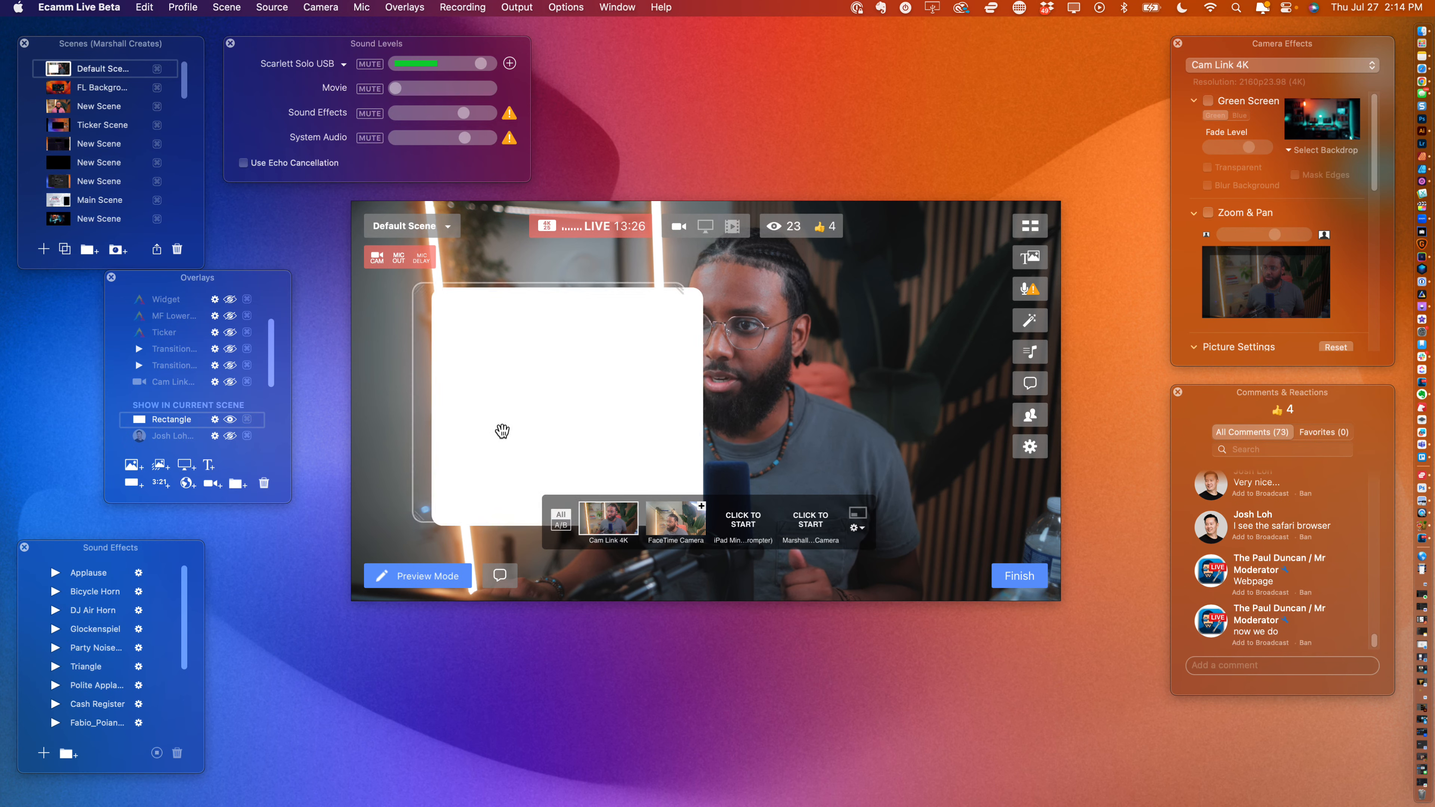
pyautogui.moveTo(497, 426); pyautogui.dragTo(483, 399)
pyautogui.moveTo(660, 487); pyautogui.dragTo(610, 526)
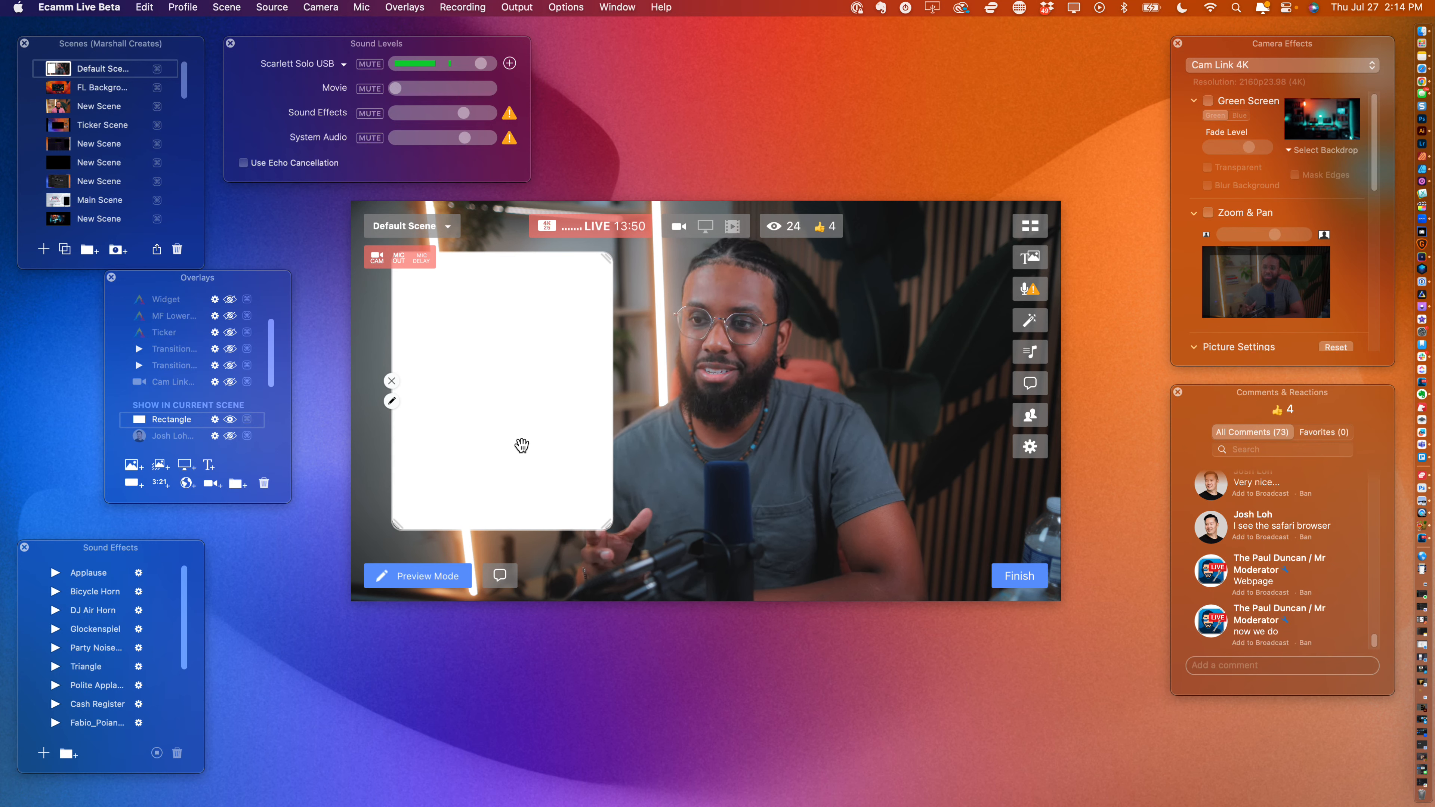
pyautogui.moveTo(427, 535)
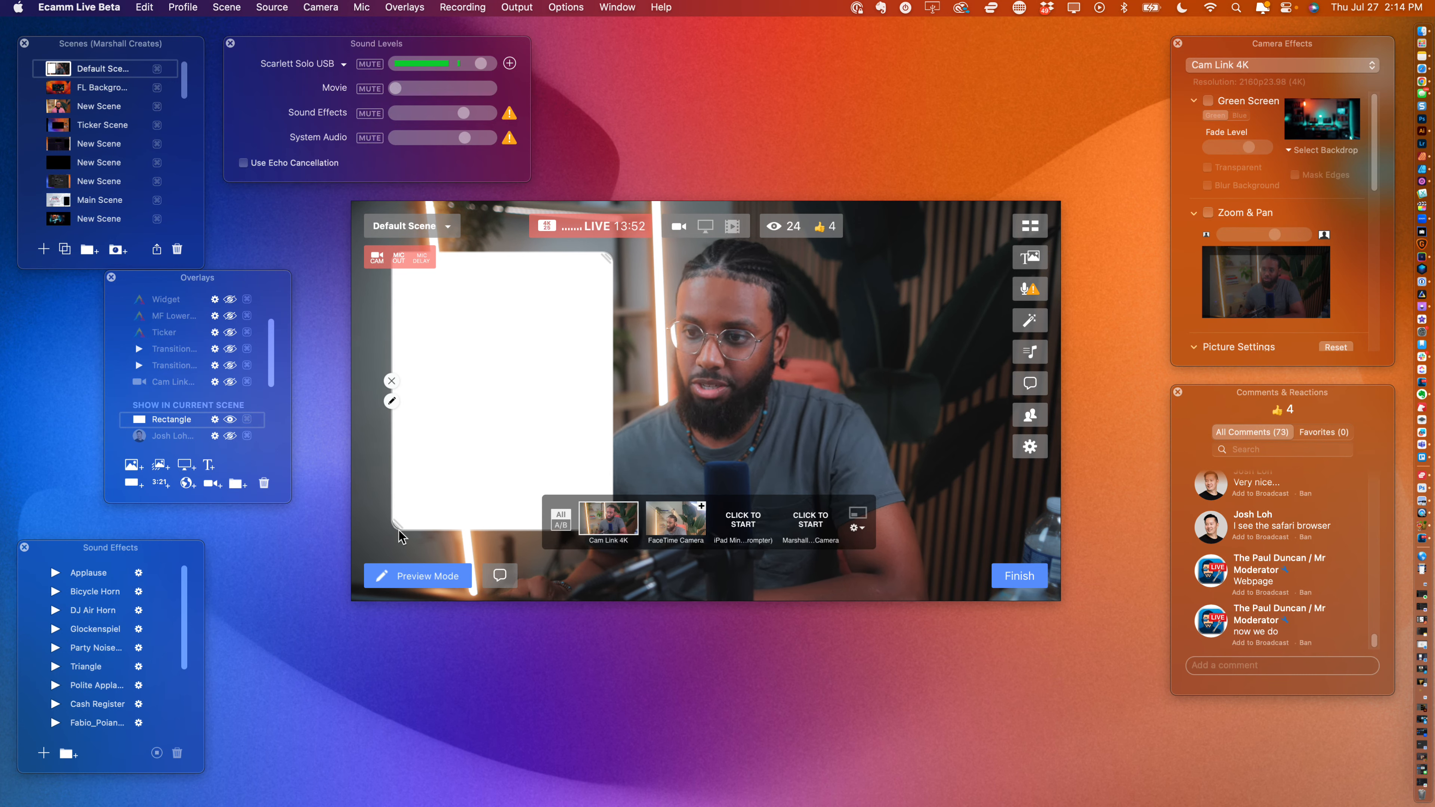
pyautogui.moveTo(394, 527); pyautogui.dragTo(394, 557)
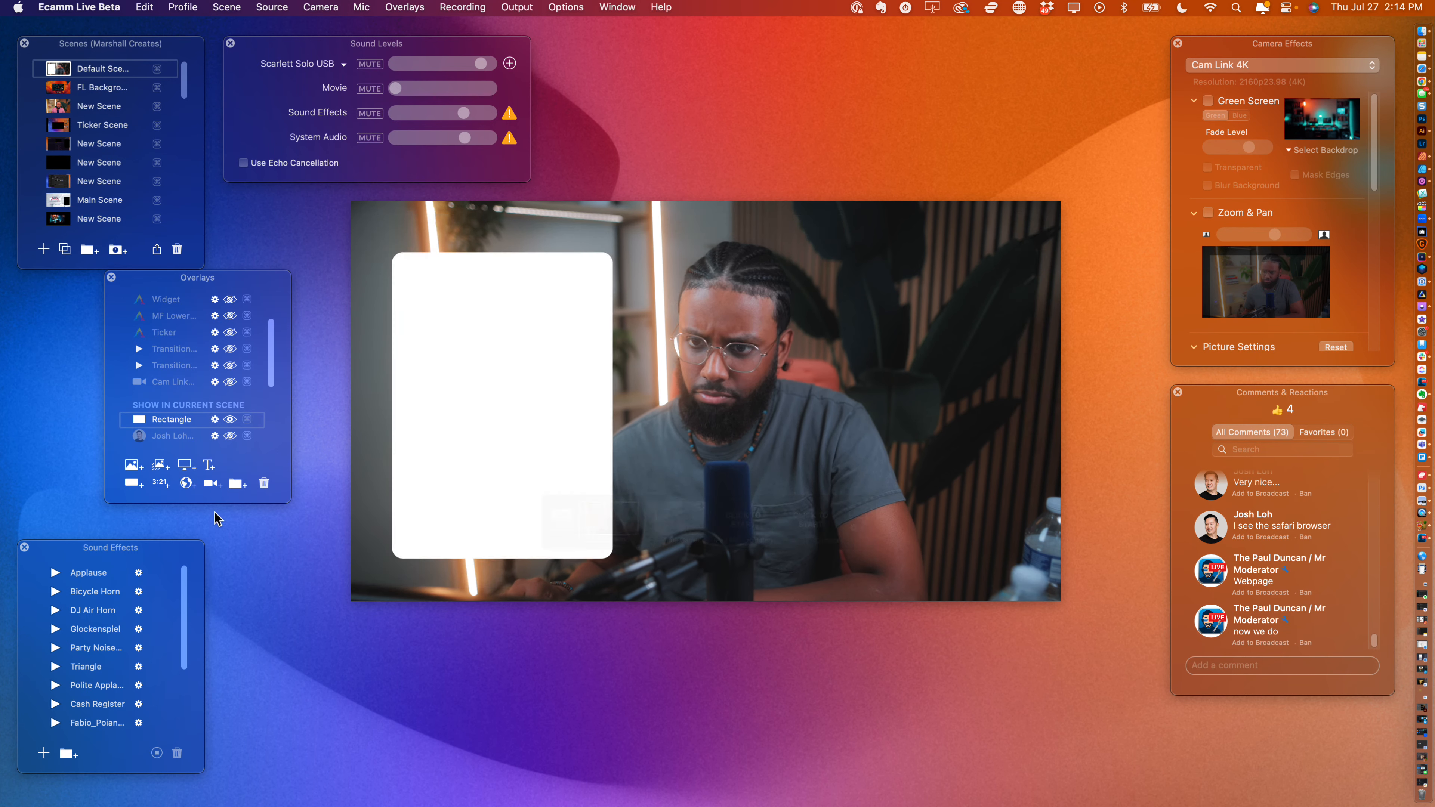
# - Align the rectangle with the upper-left corner of the video and stretch it to the full frame height
pyautogui.moveTo(455, 360)
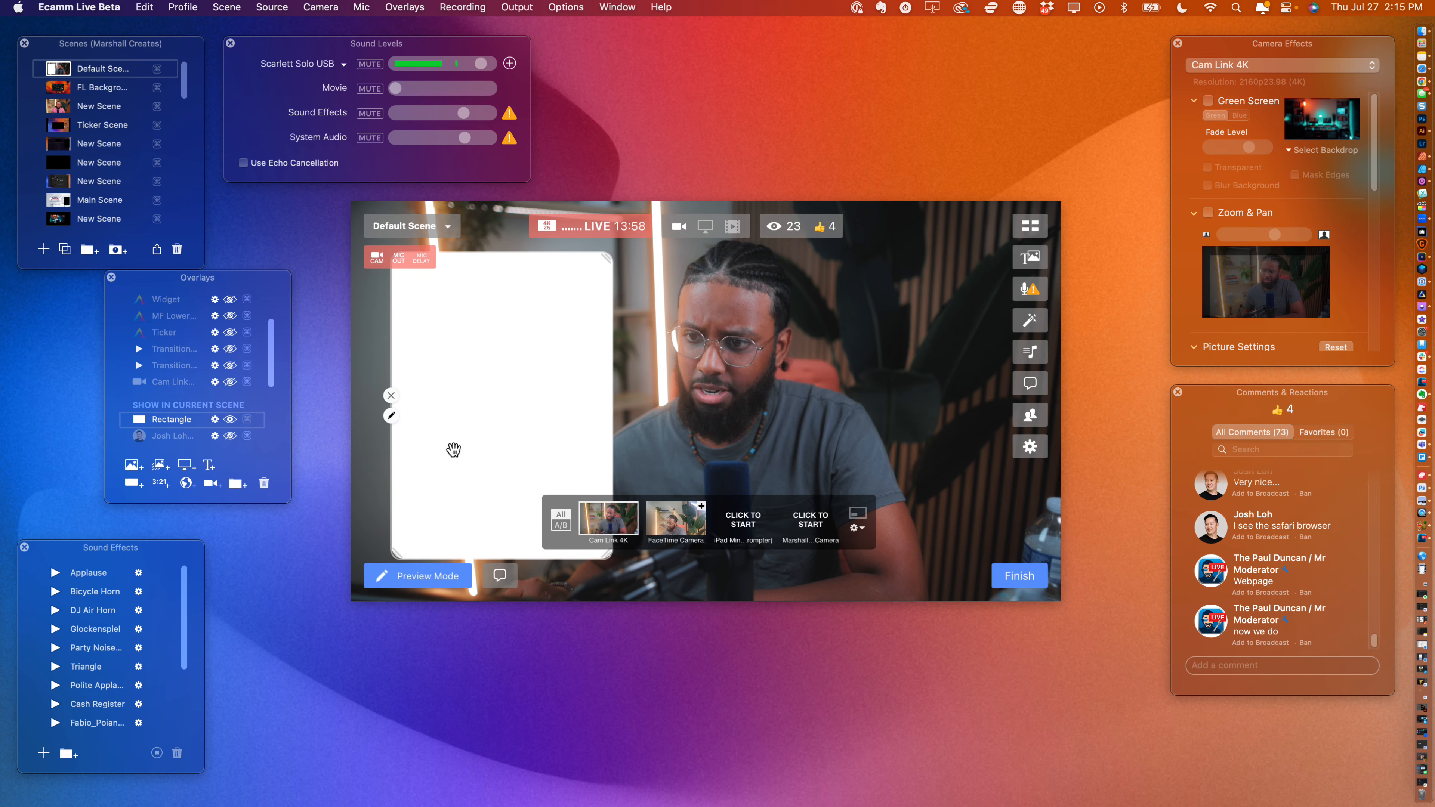
pyautogui.moveTo(454, 450); pyautogui.dragTo(418, 397)
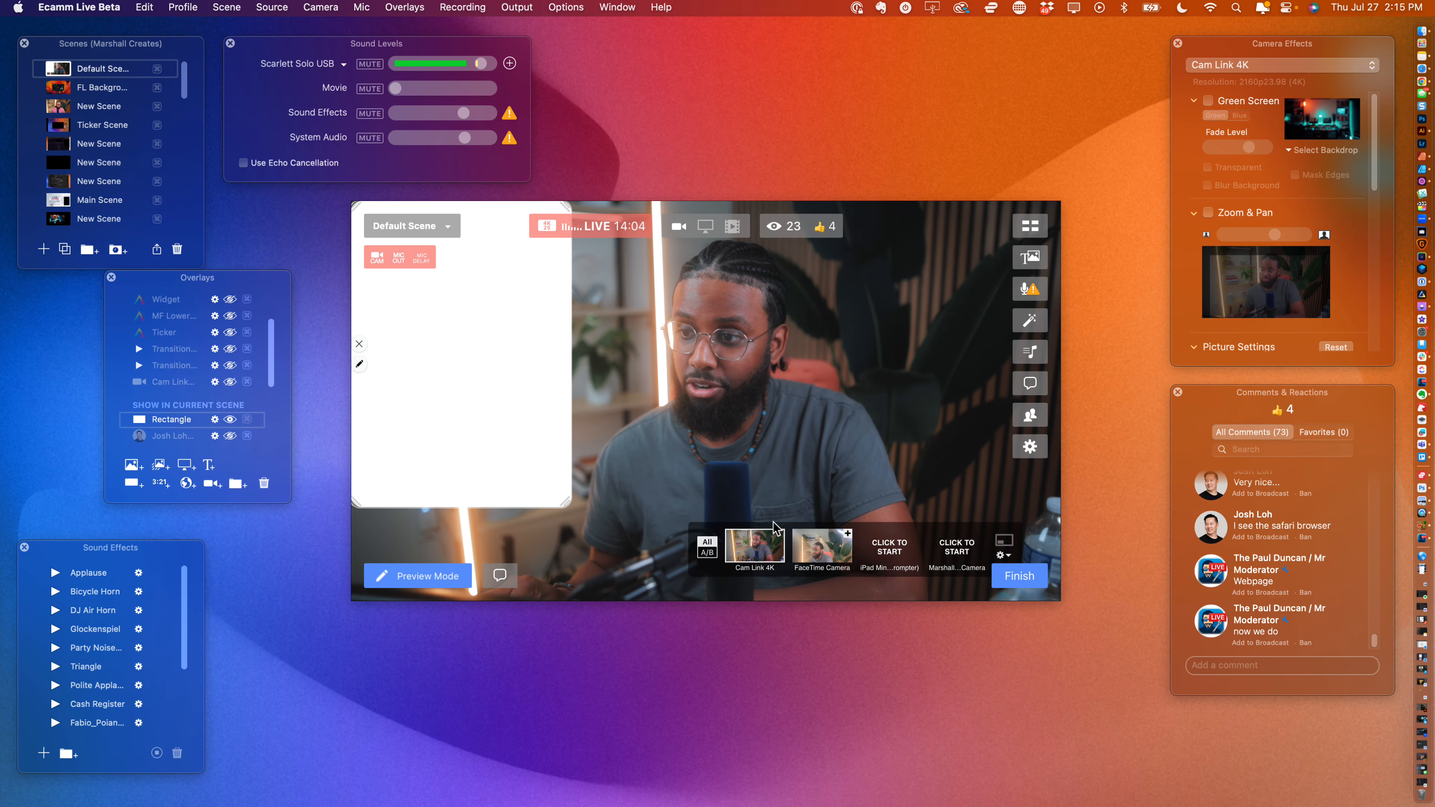
pyautogui.moveTo(559, 504); pyautogui.dragTo(615, 595)
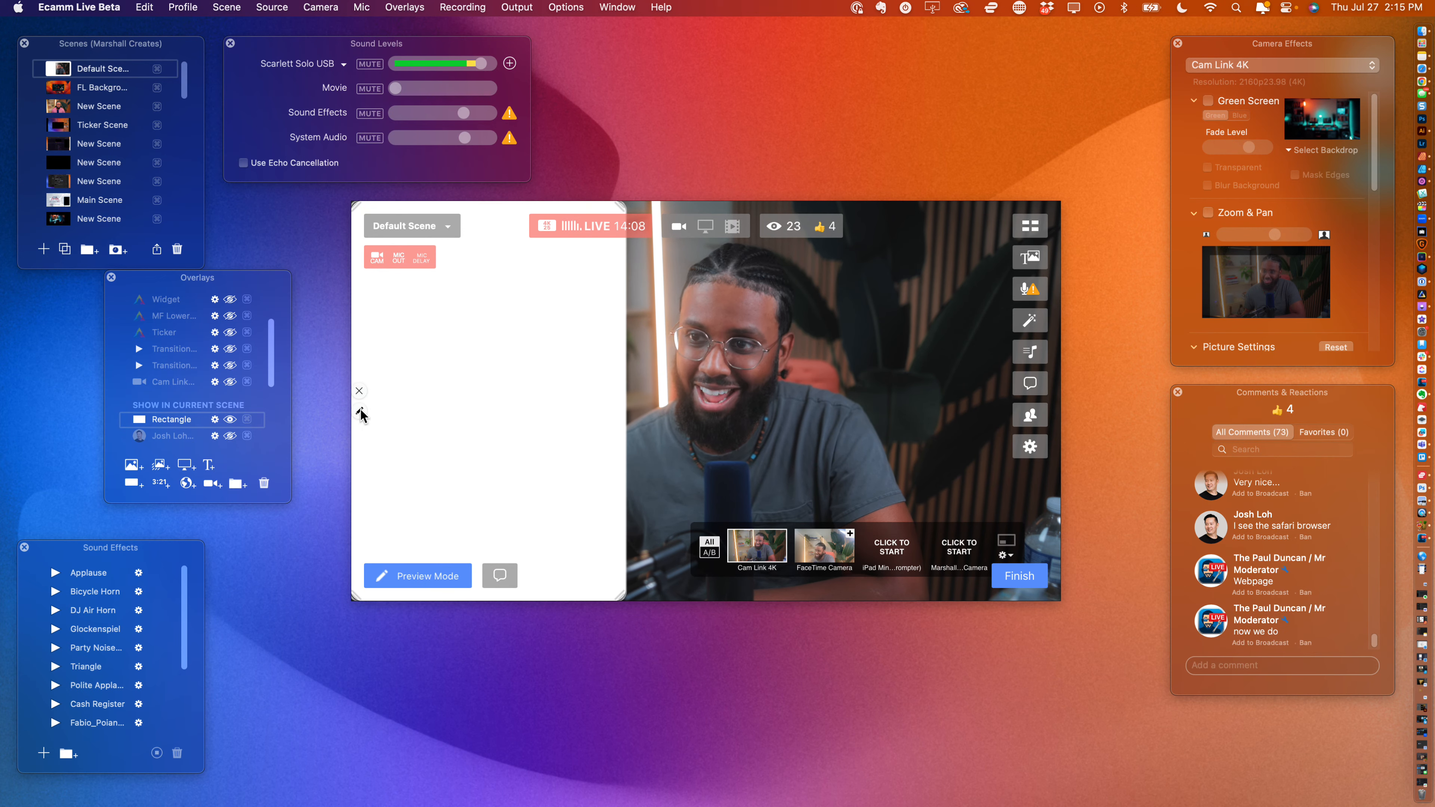
# - Shrink the full-height rectangle and reposition it with an even margin from the video's left, top and bottom edges
pyautogui.click(360, 413)
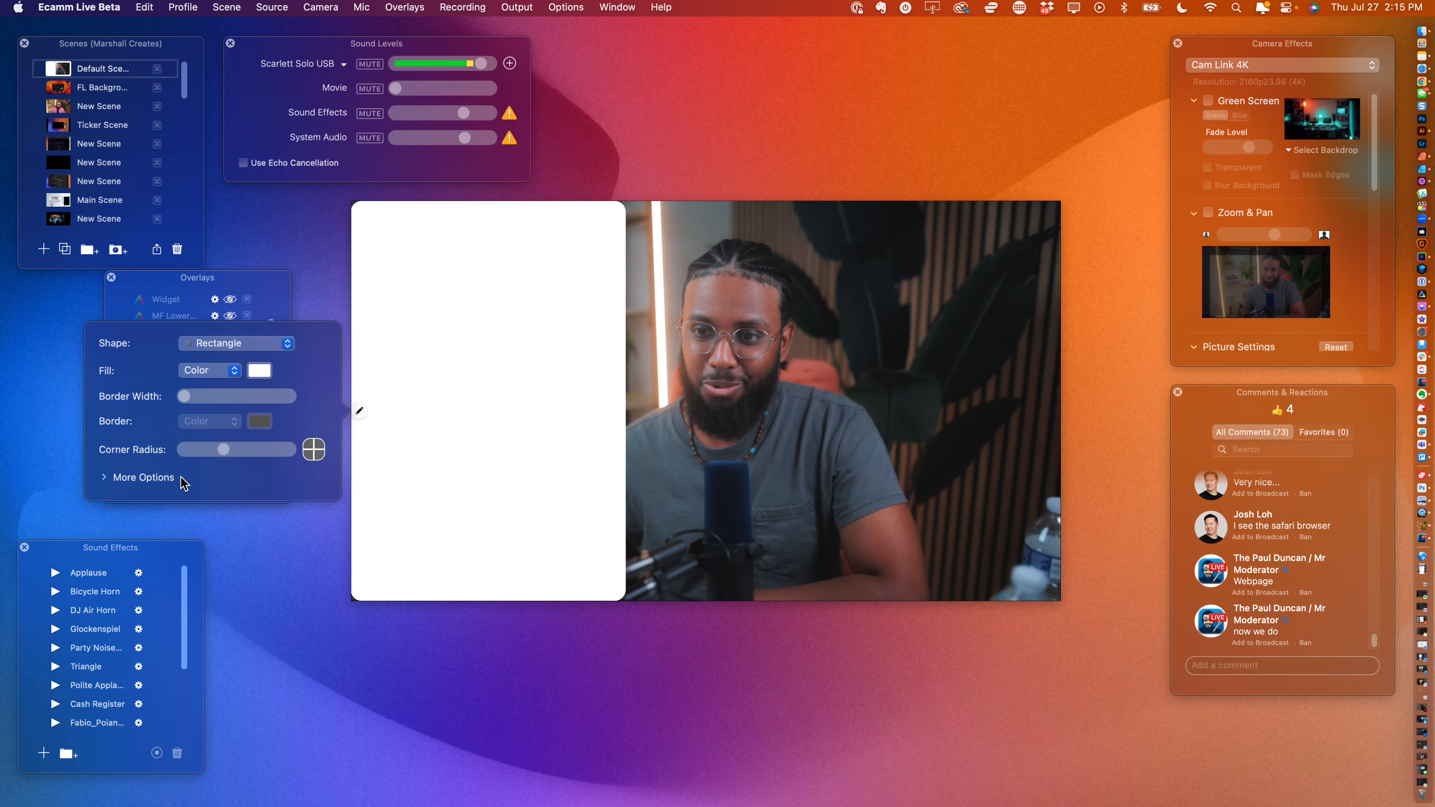
pyautogui.moveTo(550, 543)
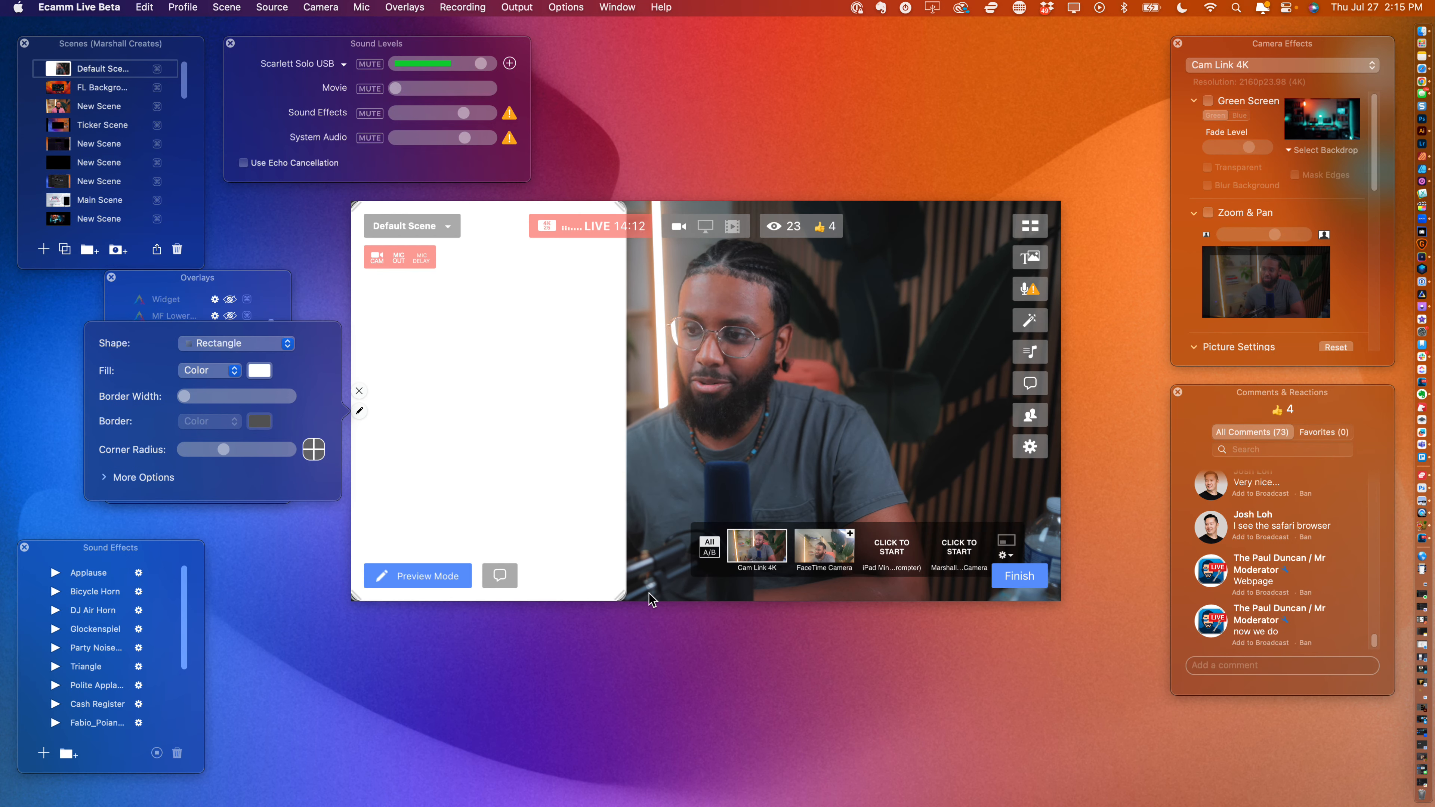
pyautogui.moveTo(623, 598); pyautogui.dragTo(590, 513)
pyautogui.moveTo(541, 443); pyautogui.dragTo(566, 485)
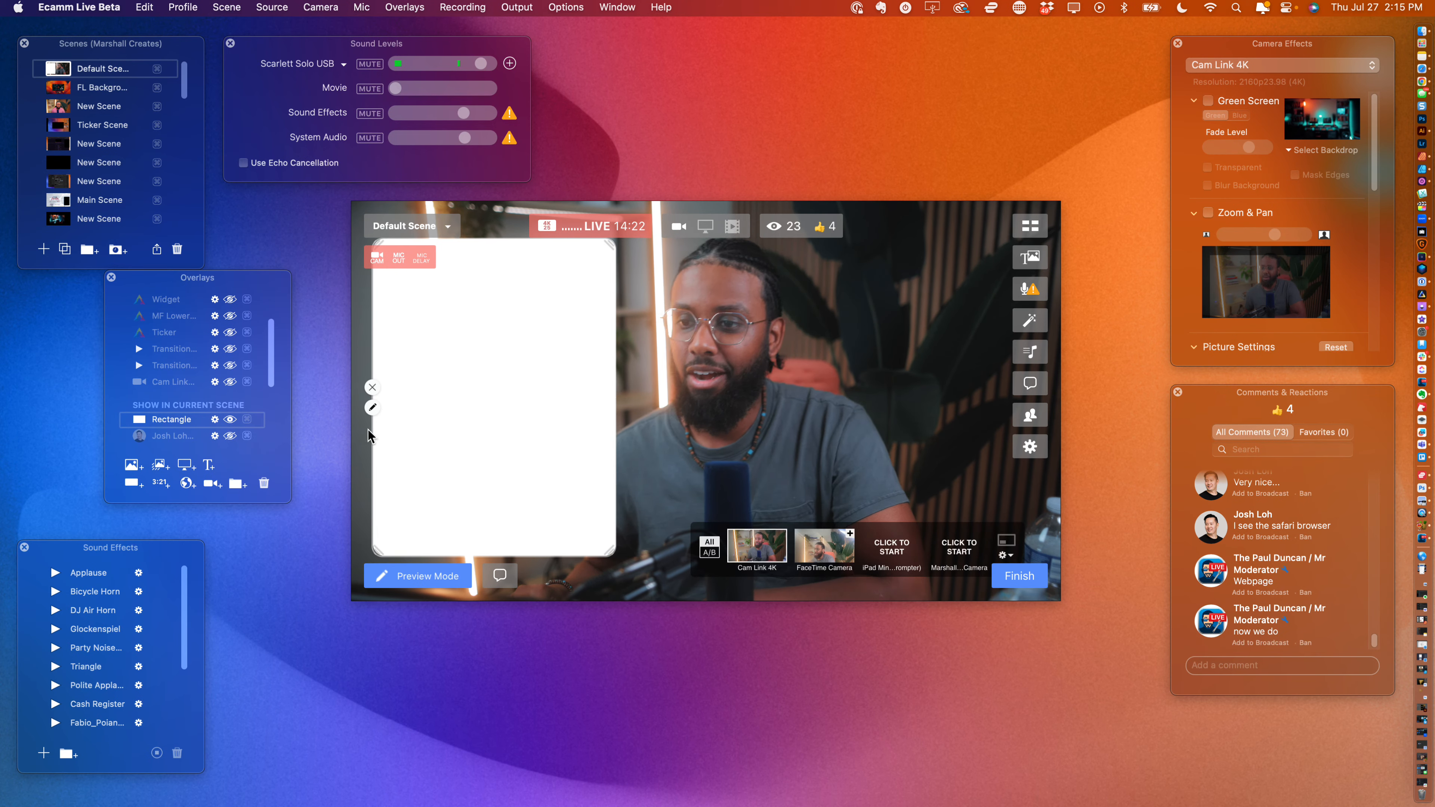
# - Review the shape types and fill effects offered in the rectangle overlay's settings, keeping Rectangle and Color
pyautogui.click(372, 407)
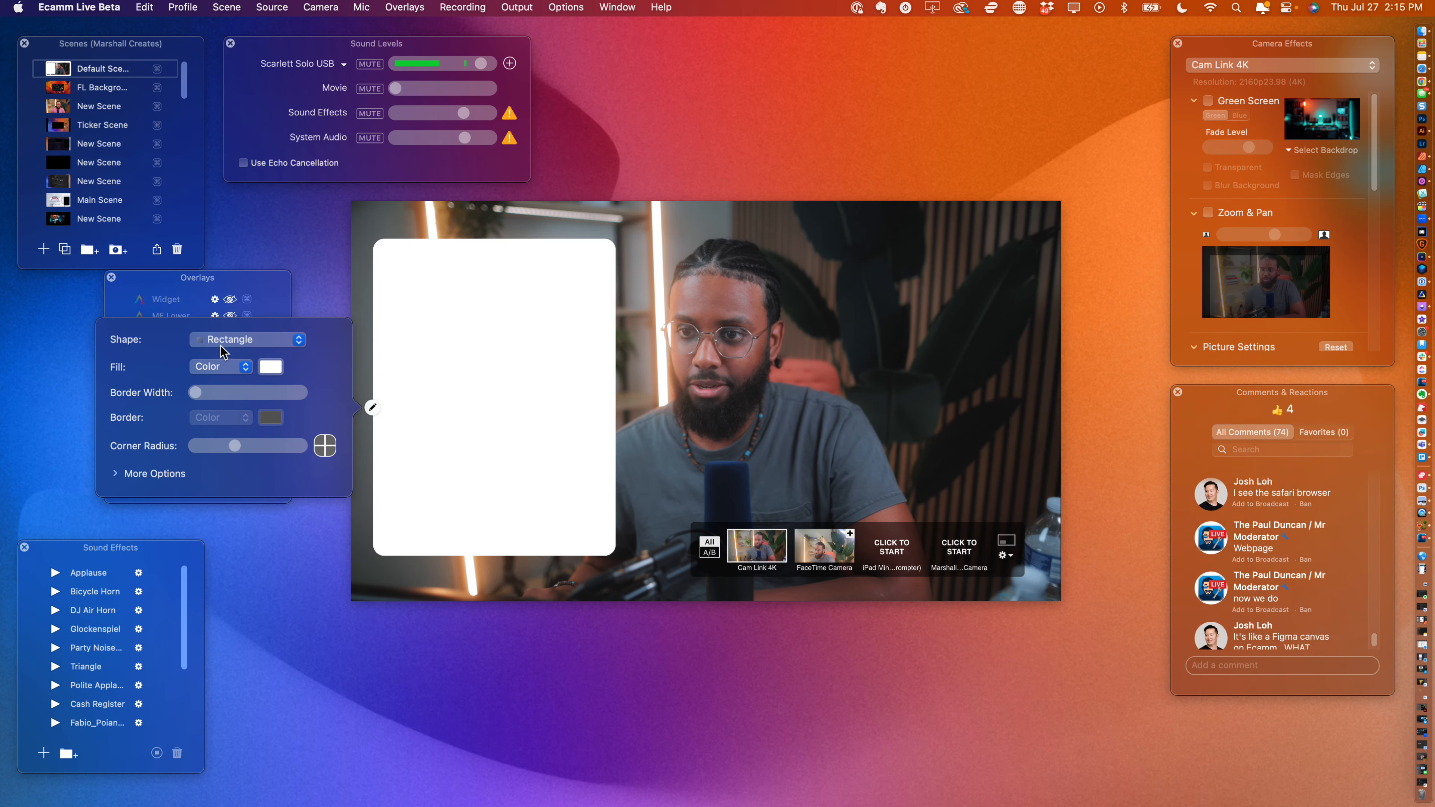
pyautogui.click(231, 339)
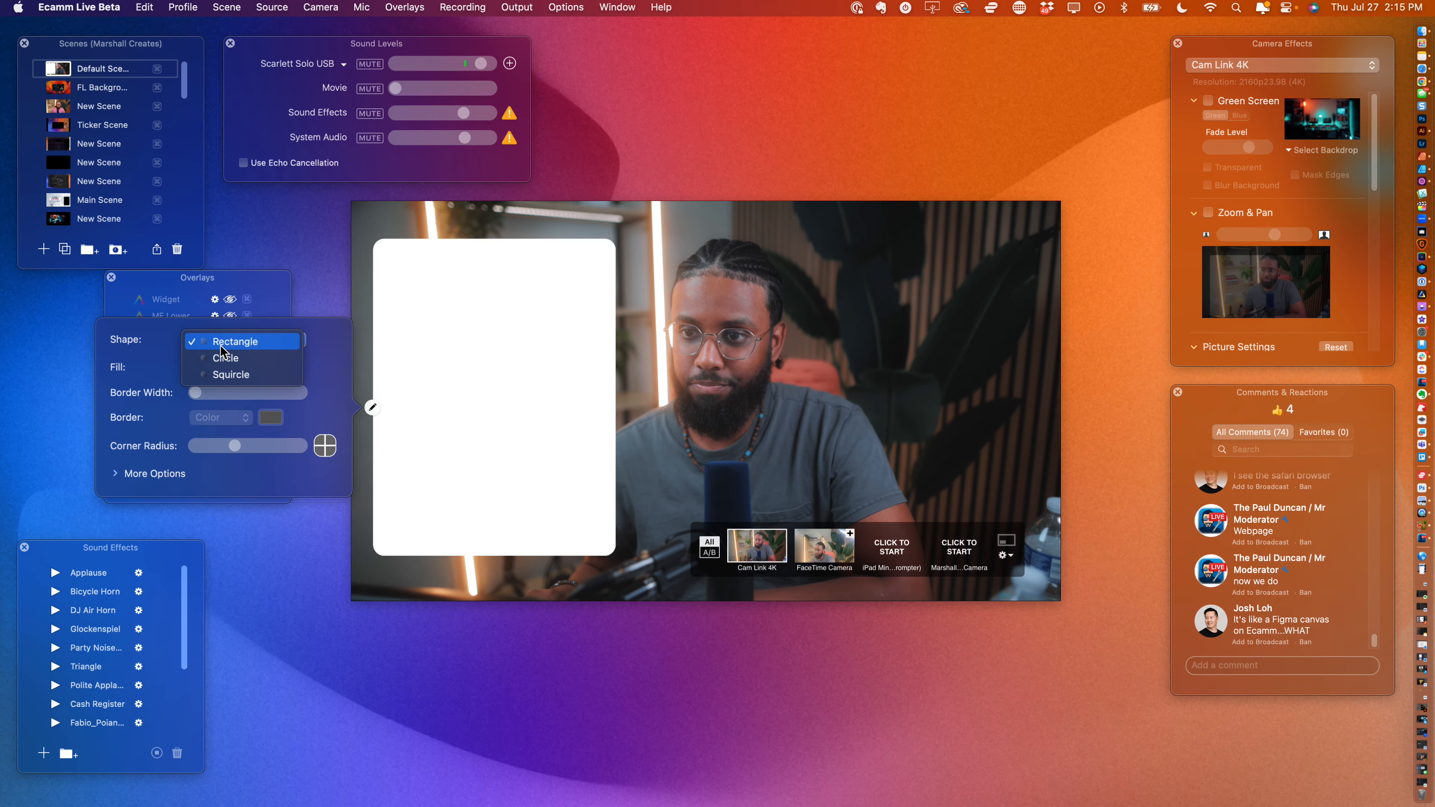
pyautogui.click(135, 371)
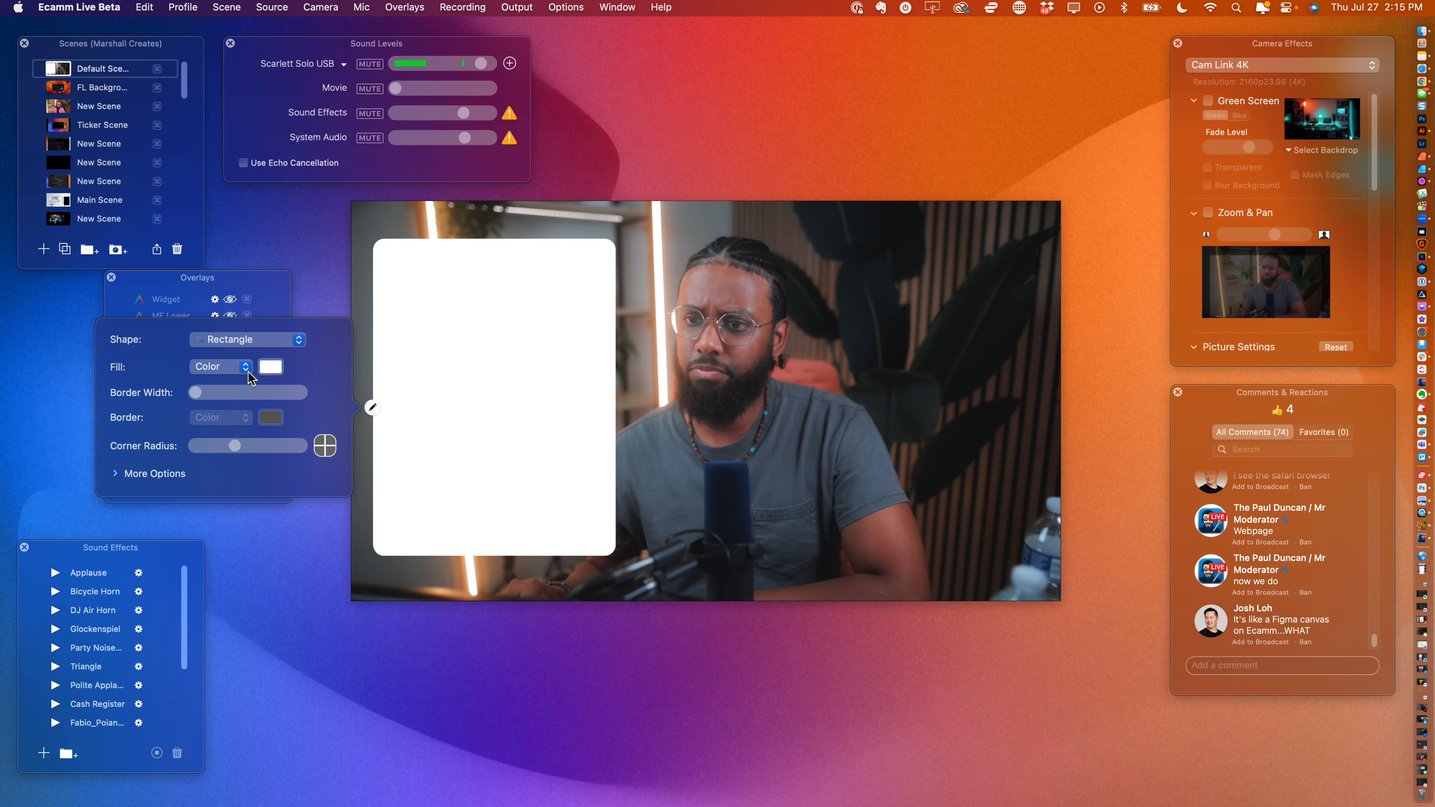
pyautogui.click(233, 369)
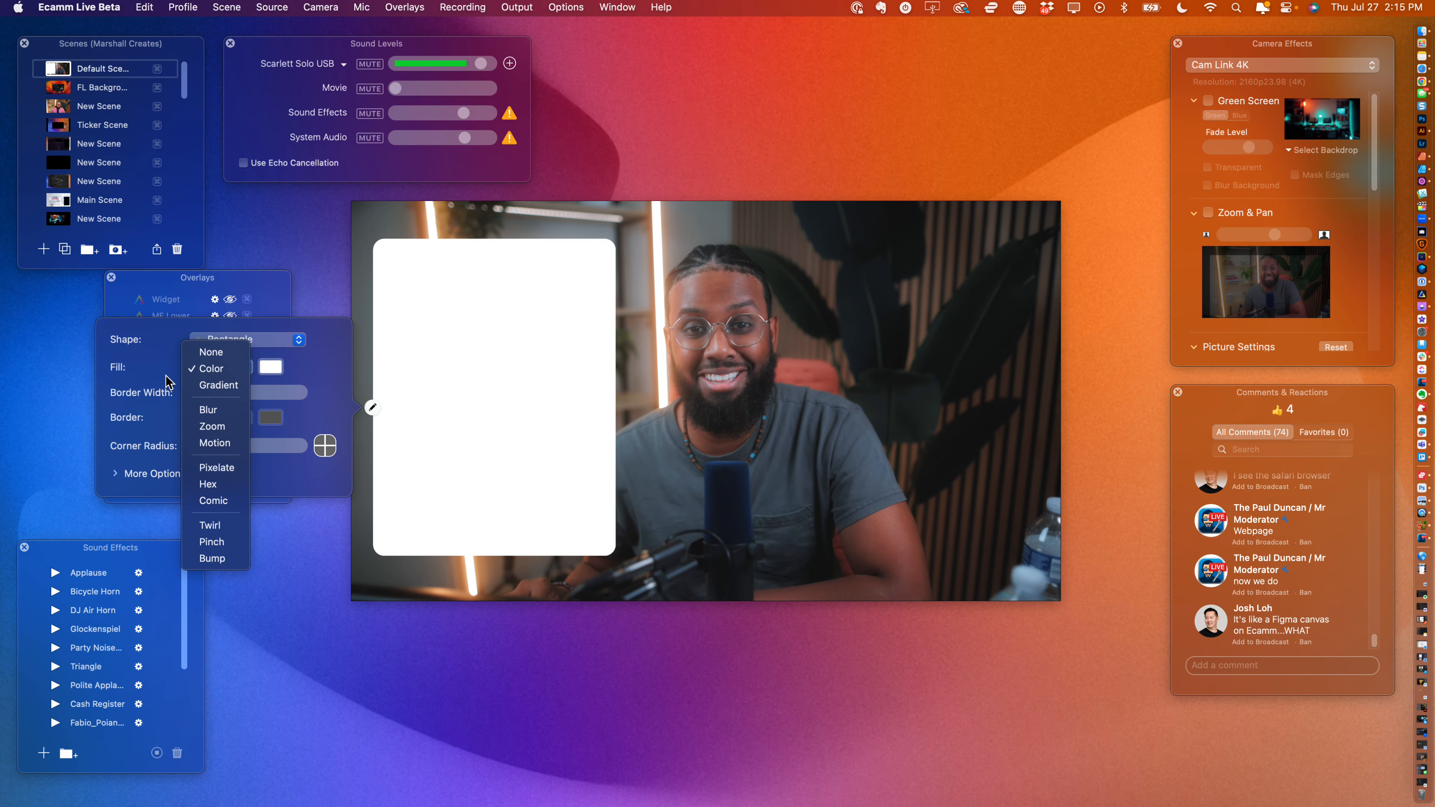
pyautogui.click(270, 367)
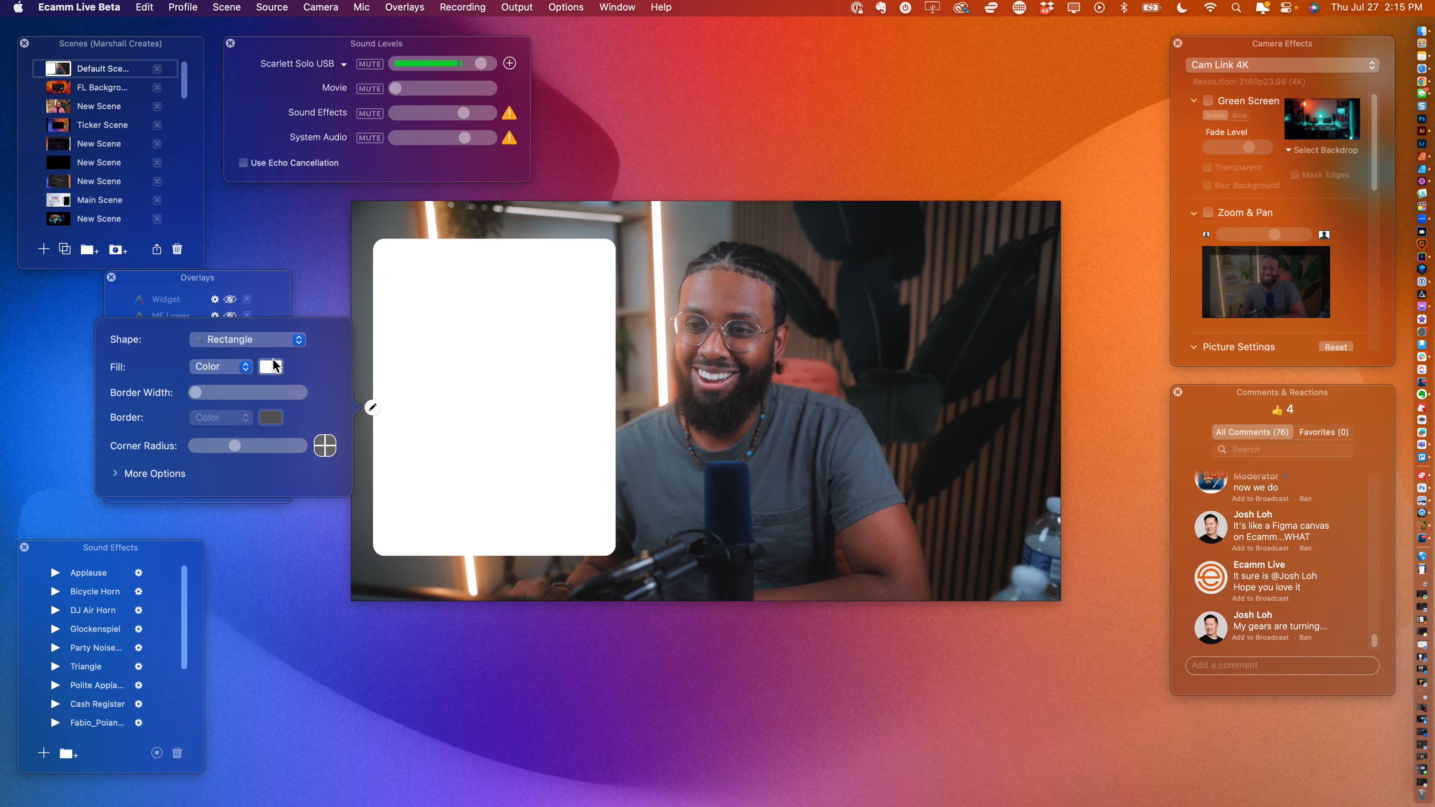
# - Open the rectangle's fill color picker, place it clear of the presenter and browse the saved swatches
pyautogui.click(272, 369)
pyautogui.moveTo(692, 542); pyautogui.dragTo(1181, 206)
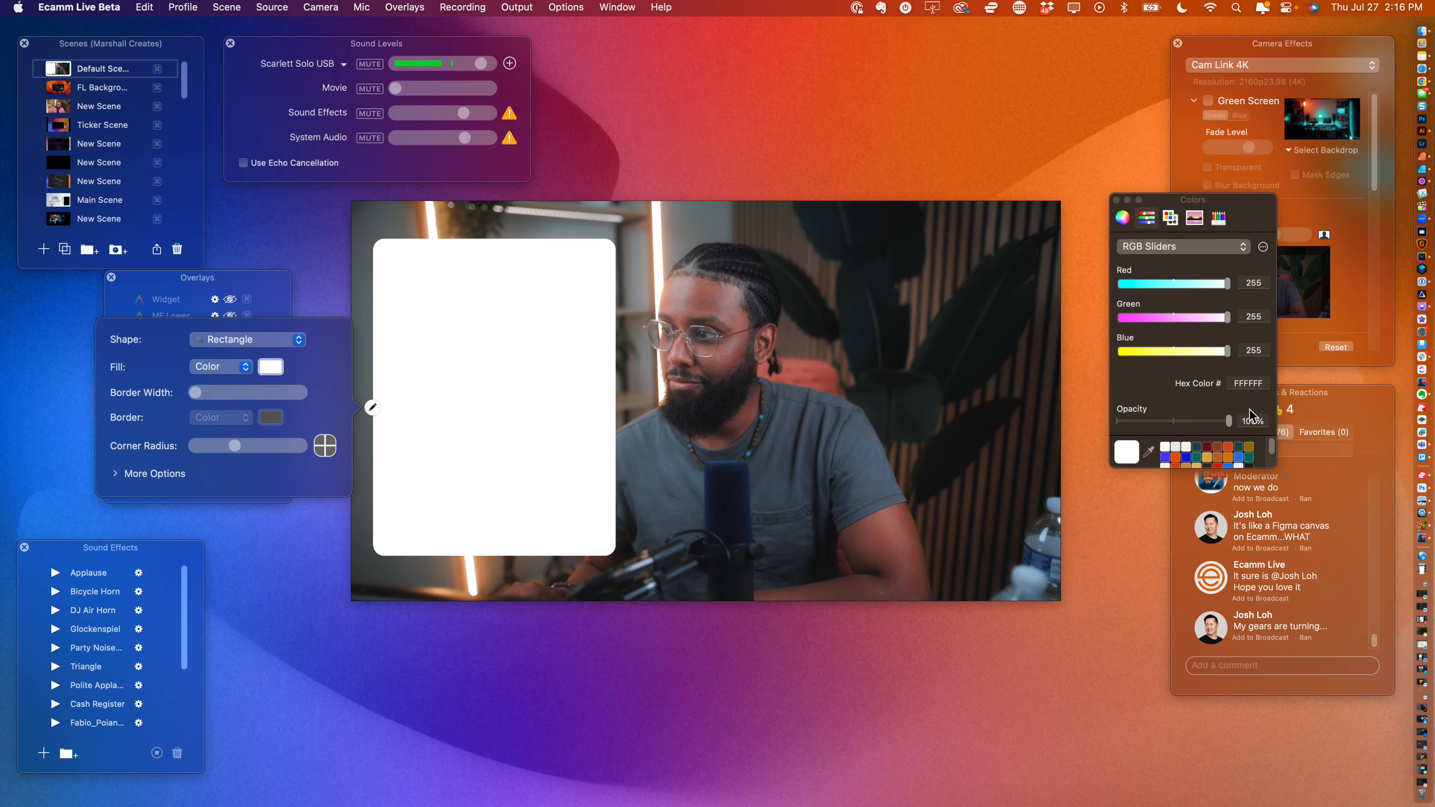
pyautogui.moveTo(1190, 469)
pyautogui.mouseDown()
pyautogui.moveTo(1180, 658)
pyautogui.moveTo(1168, 464)
pyautogui.mouseUp()
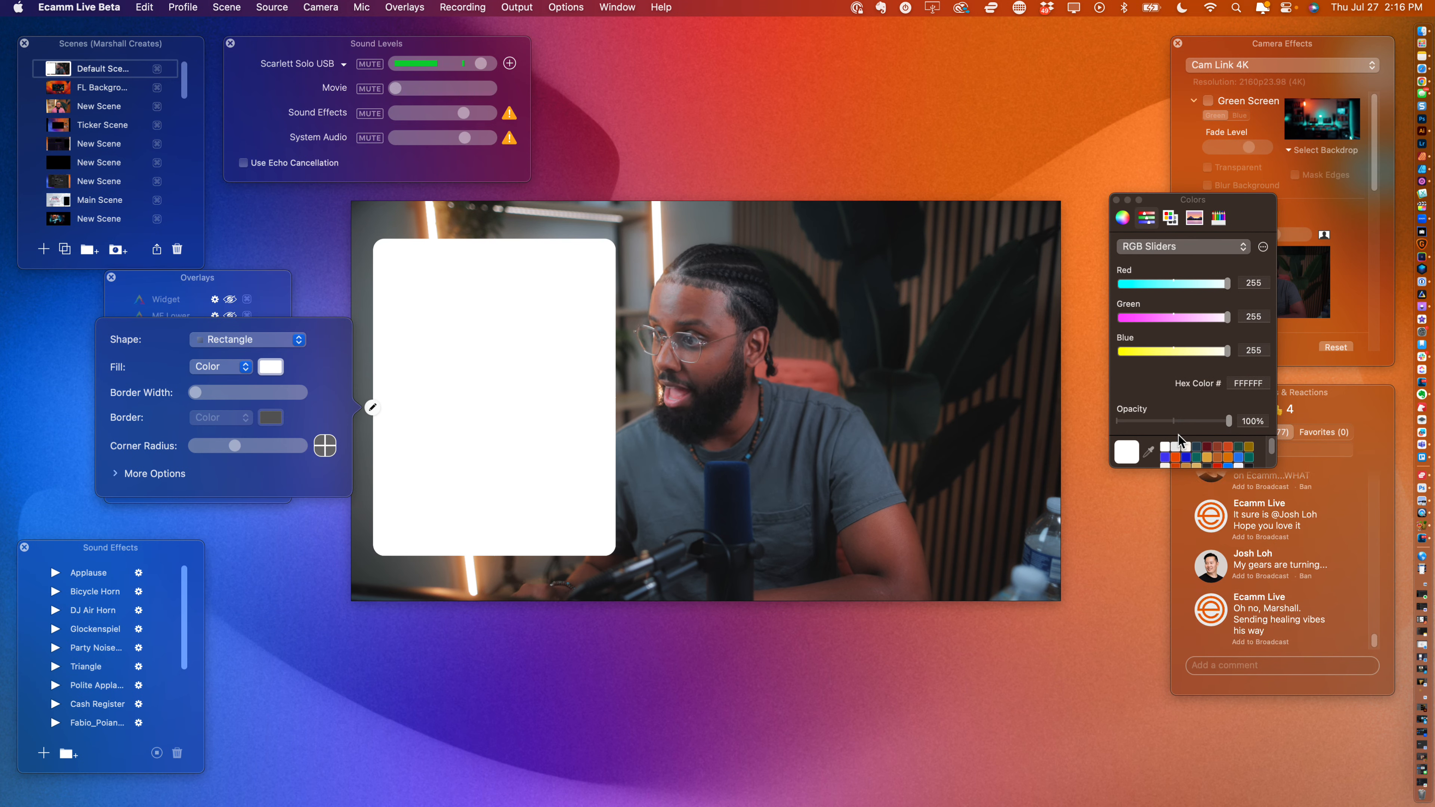
pyautogui.scroll(-2, 1179, 446)
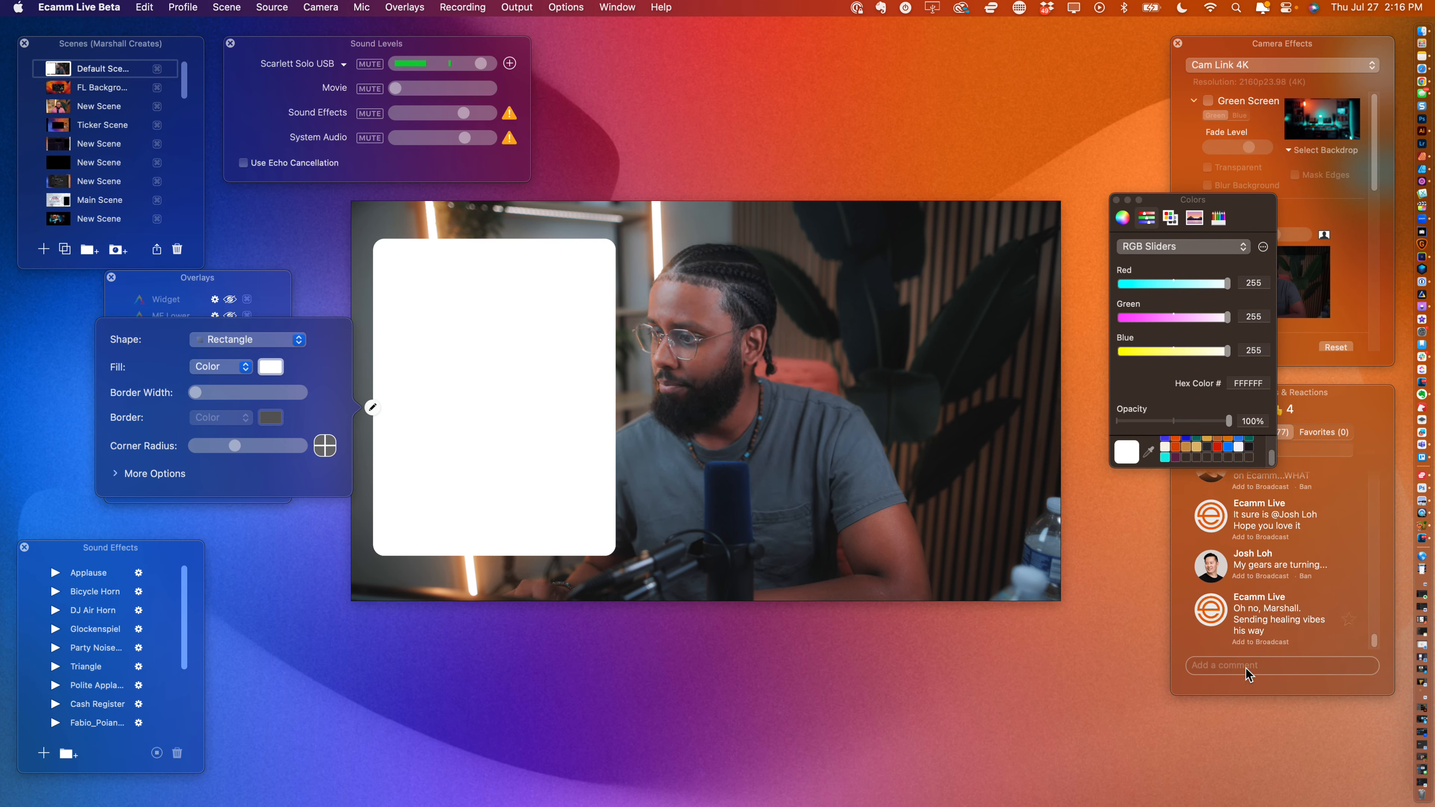
# - Show Ecamm Live's comment about sending healing vibes on the broadcast
pyautogui.click(1260, 643)
pyautogui.moveTo(848, 556)
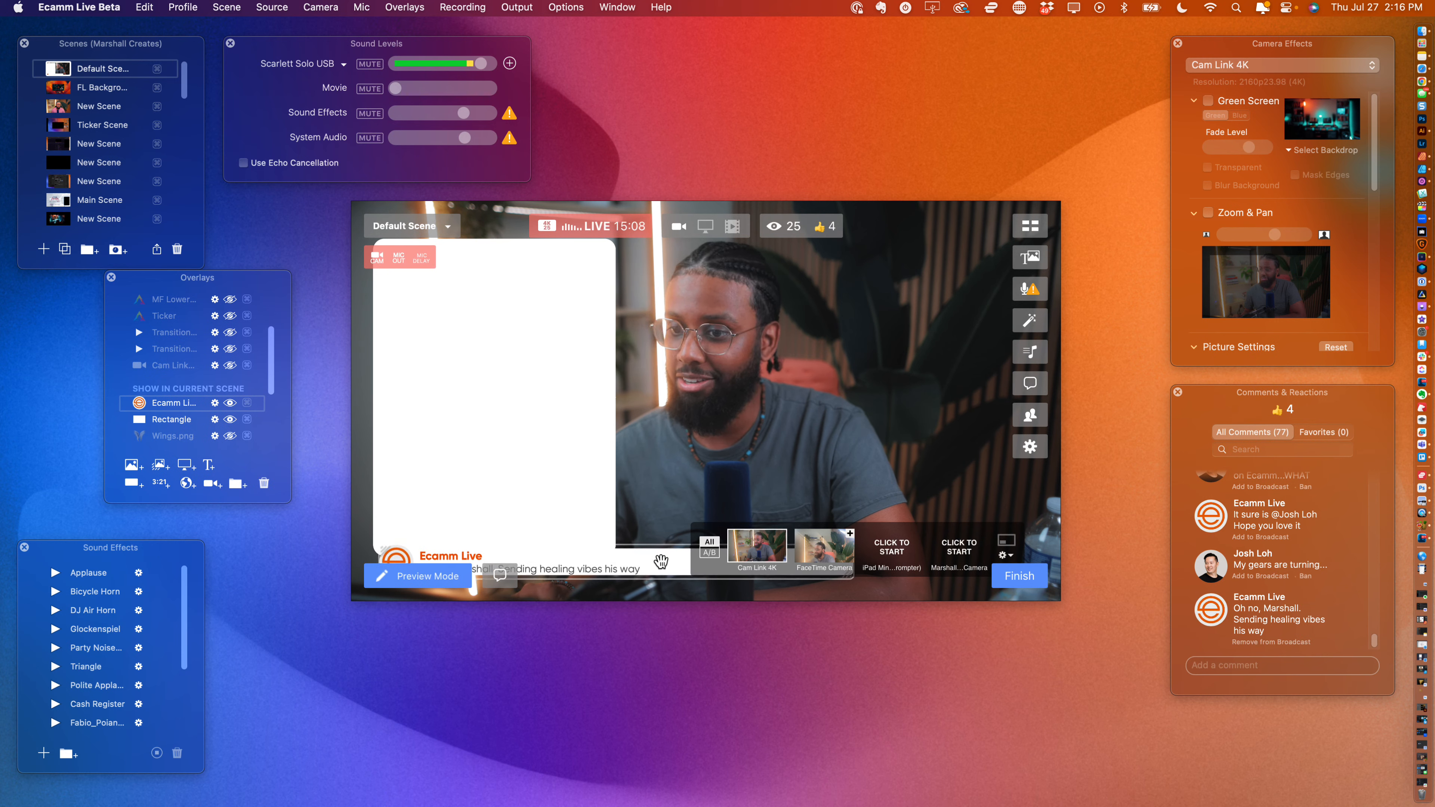
# - Fill the rectangle with the saved orange DA571E, then close its settings and take the Ecamm Live comment off the broadcast
pyautogui.moveTo(578, 437)
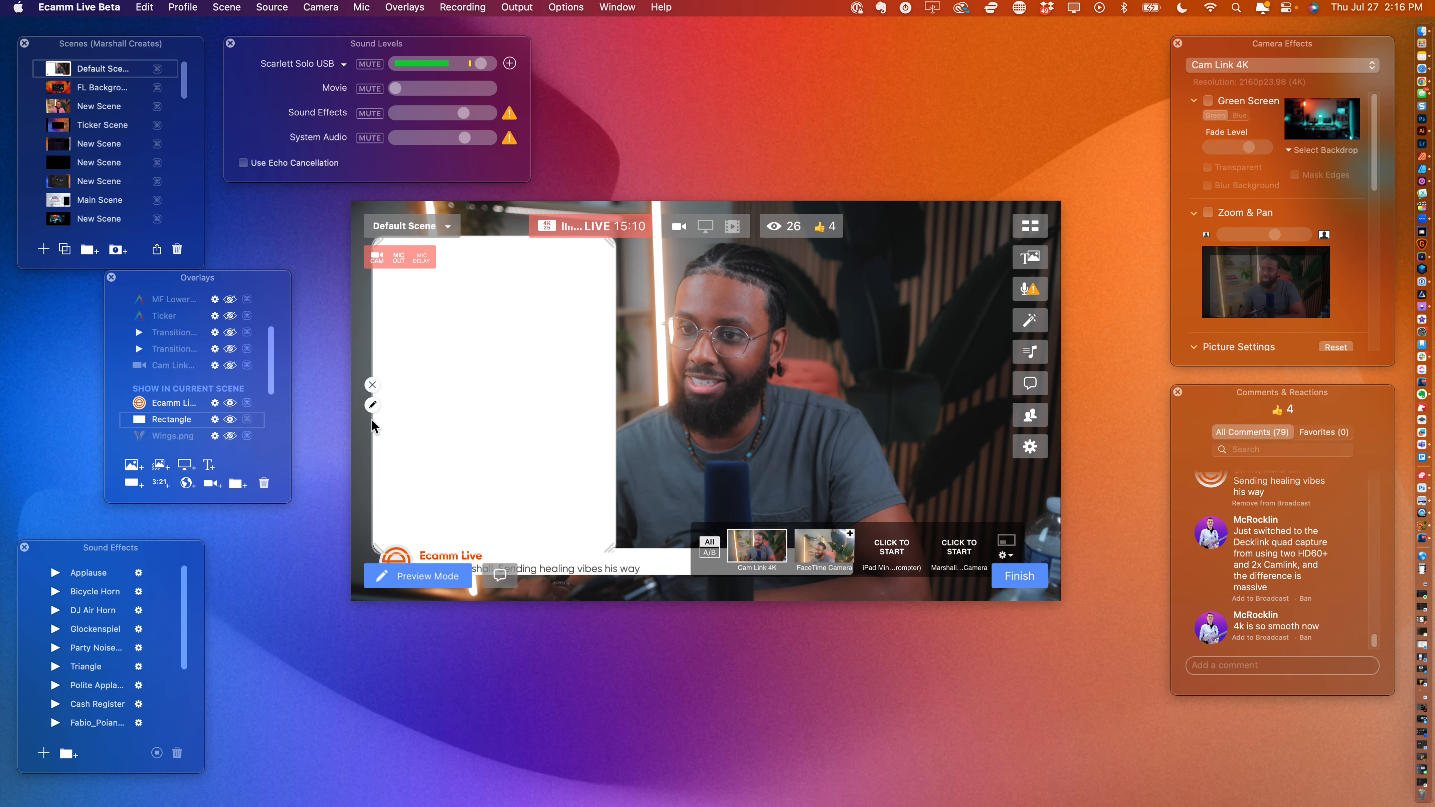
pyautogui.click(372, 406)
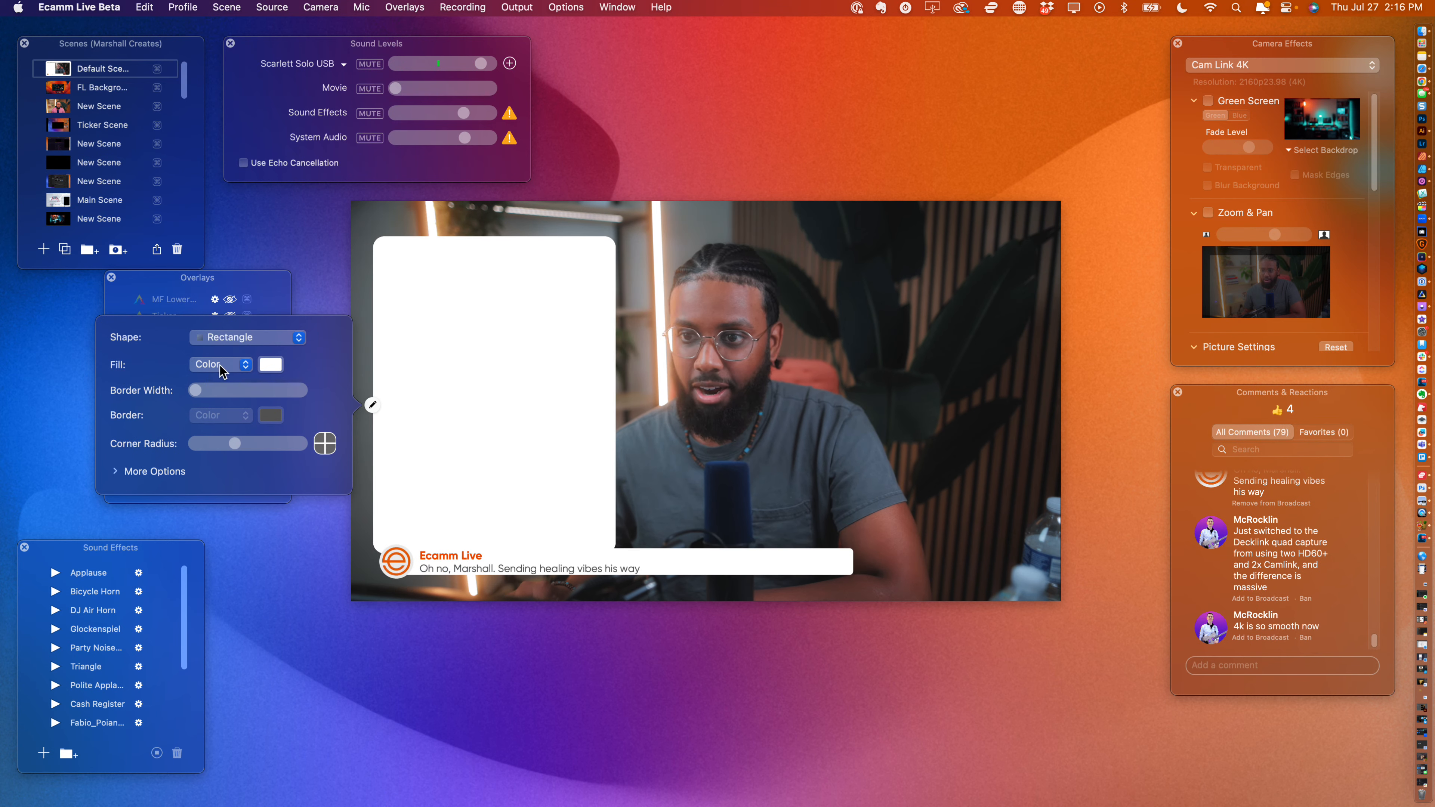
pyautogui.click(270, 365)
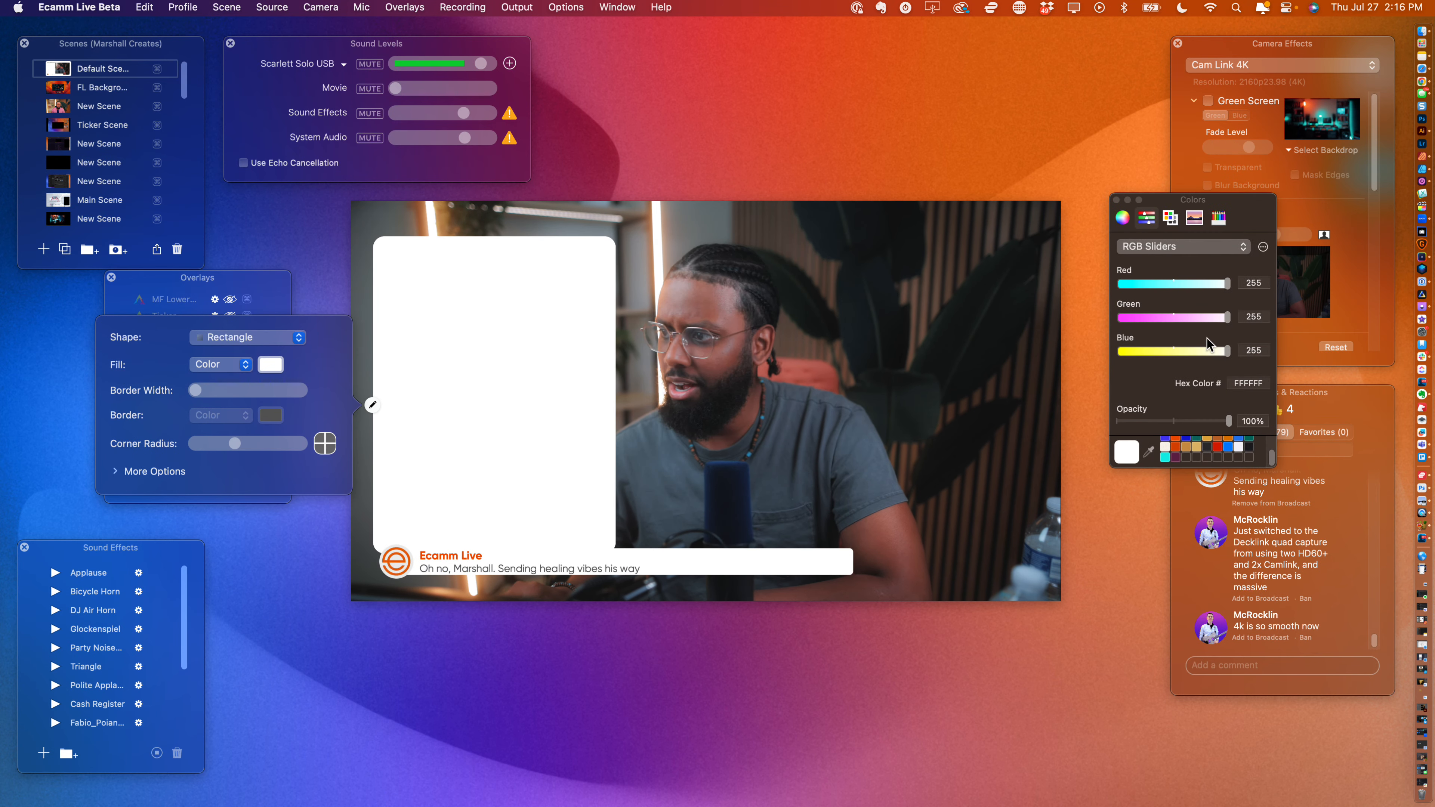
pyautogui.scroll(1, 1202, 457)
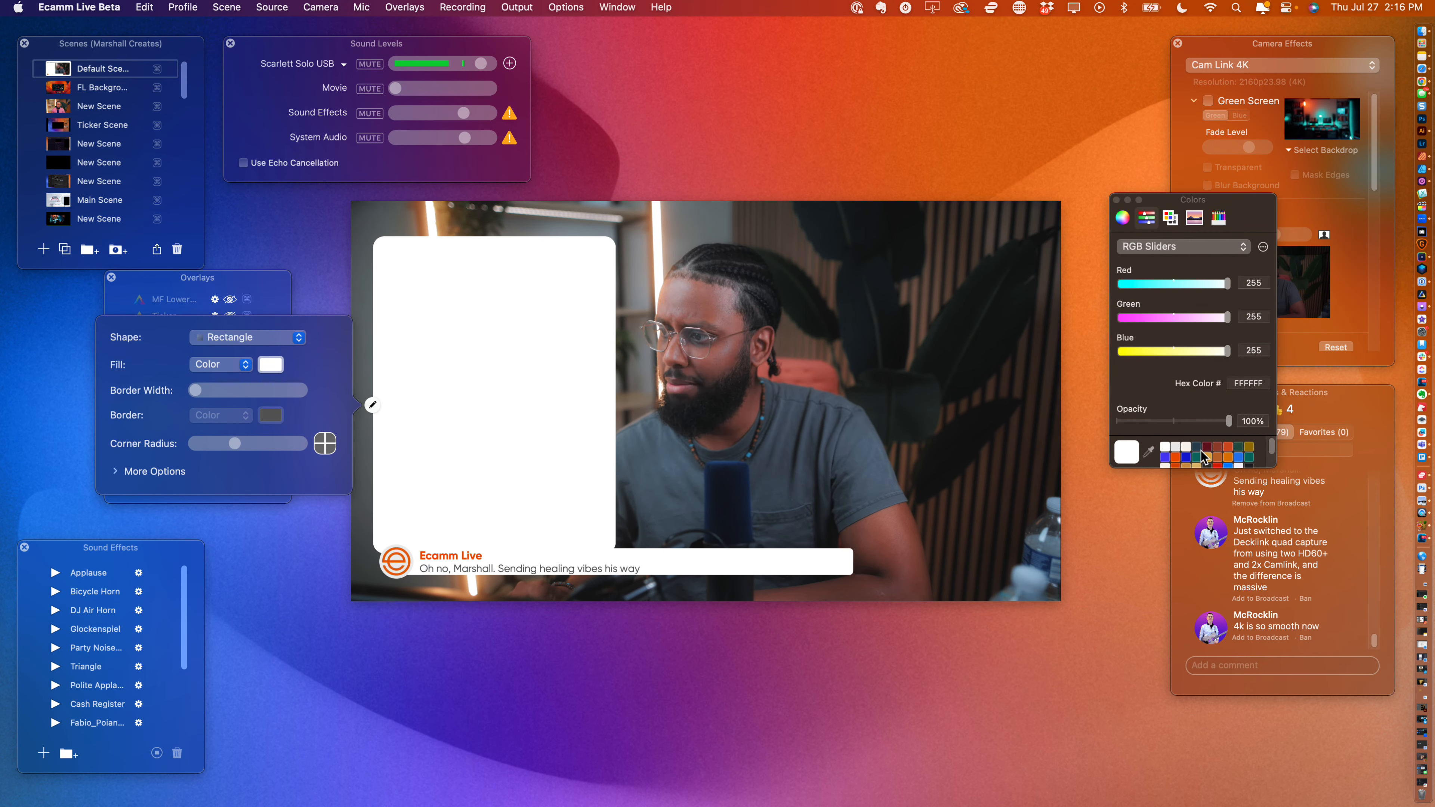
pyautogui.click(1175, 457)
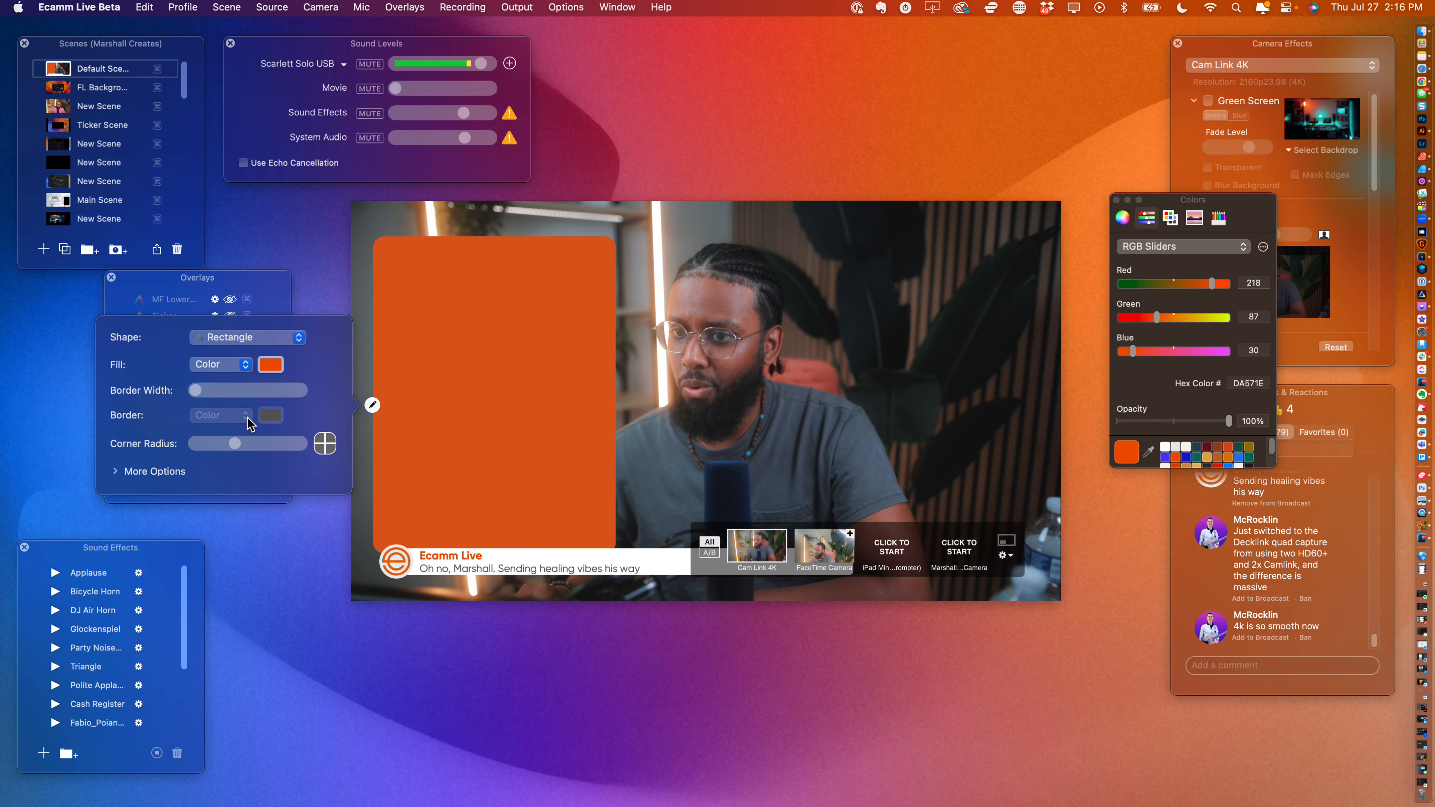
pyautogui.press('Escape')
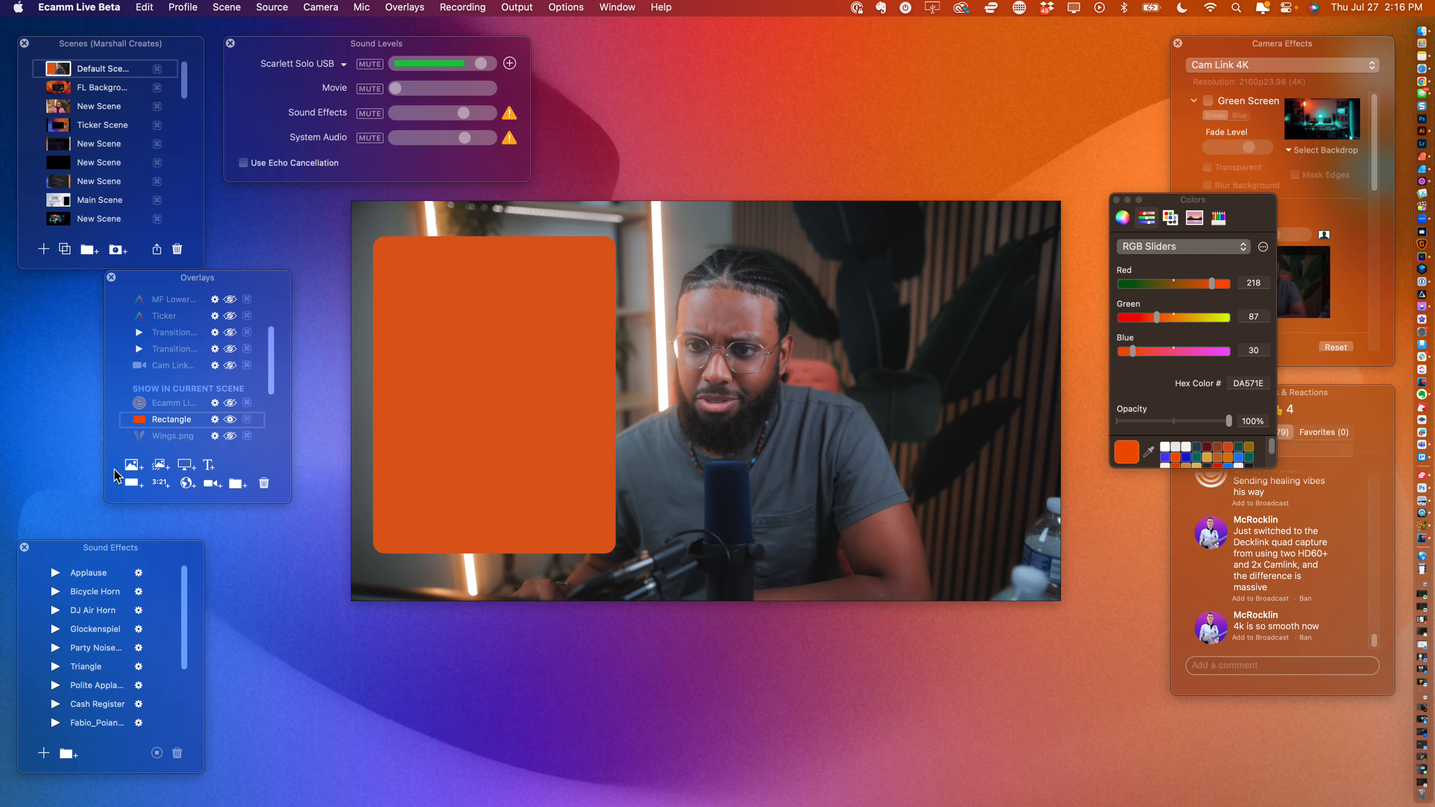
# - View the orange rectangle's settings through its entry in the overlay list and close them again
pyautogui.click(215, 419)
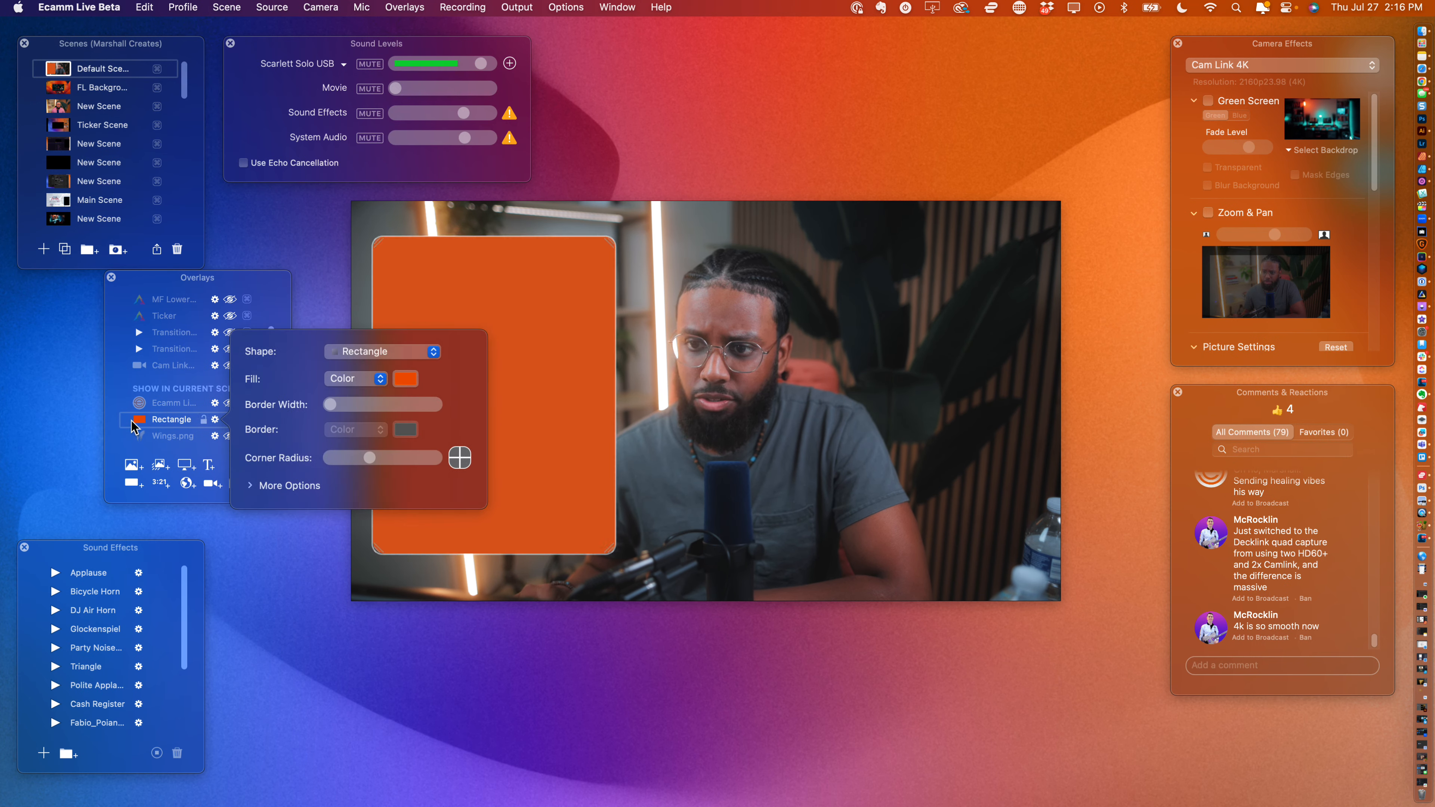
pyautogui.click(208, 425)
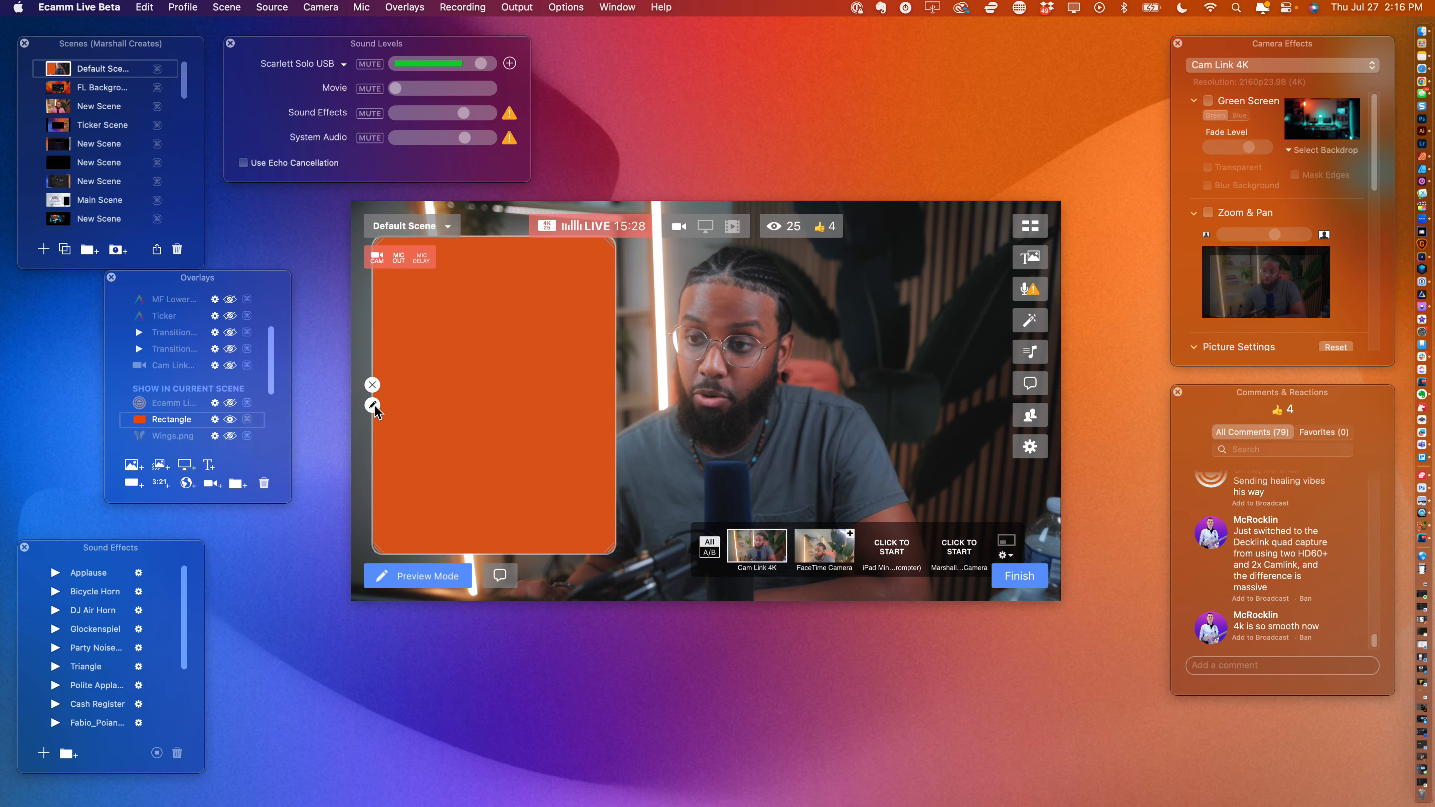
pyautogui.click(215, 419)
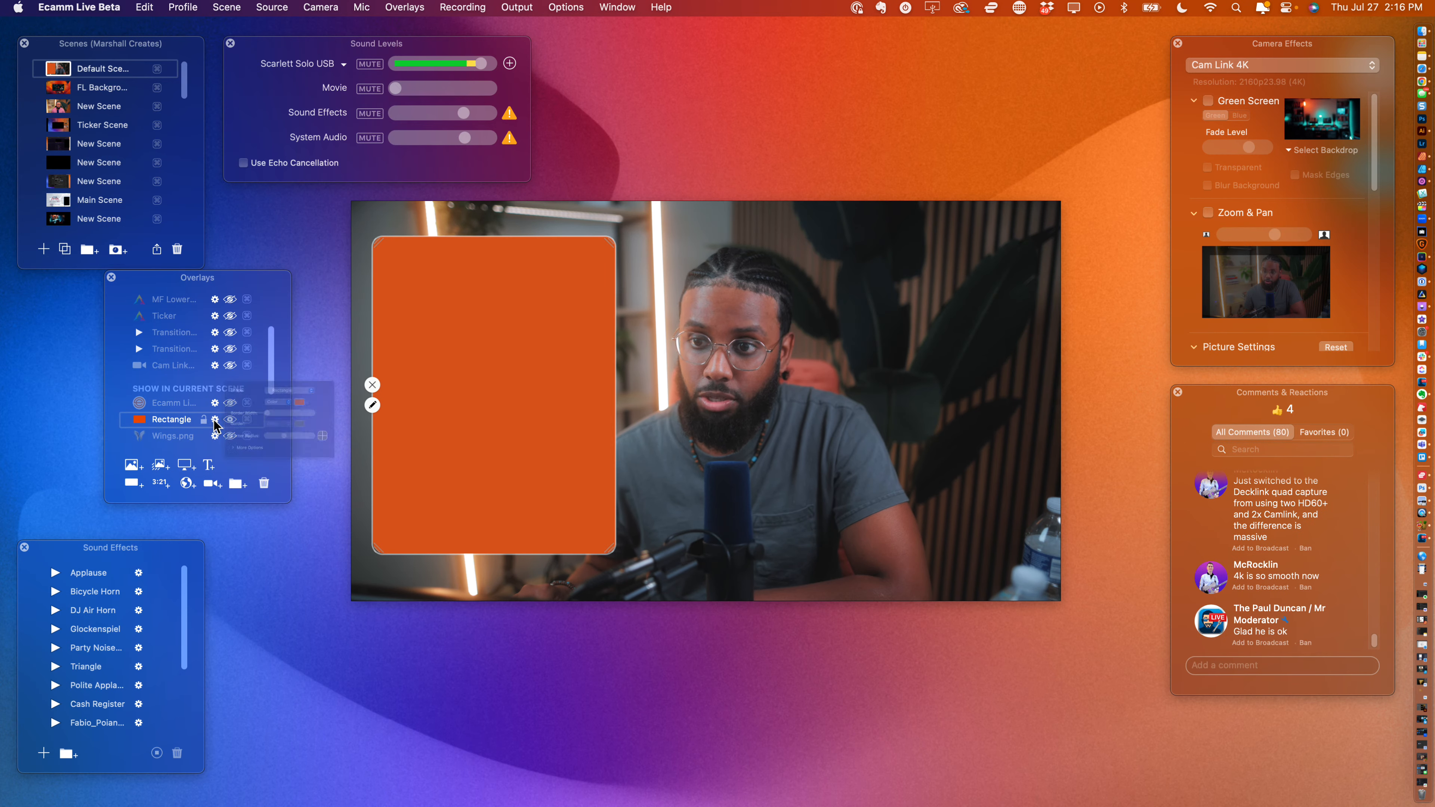
pyautogui.click(215, 420)
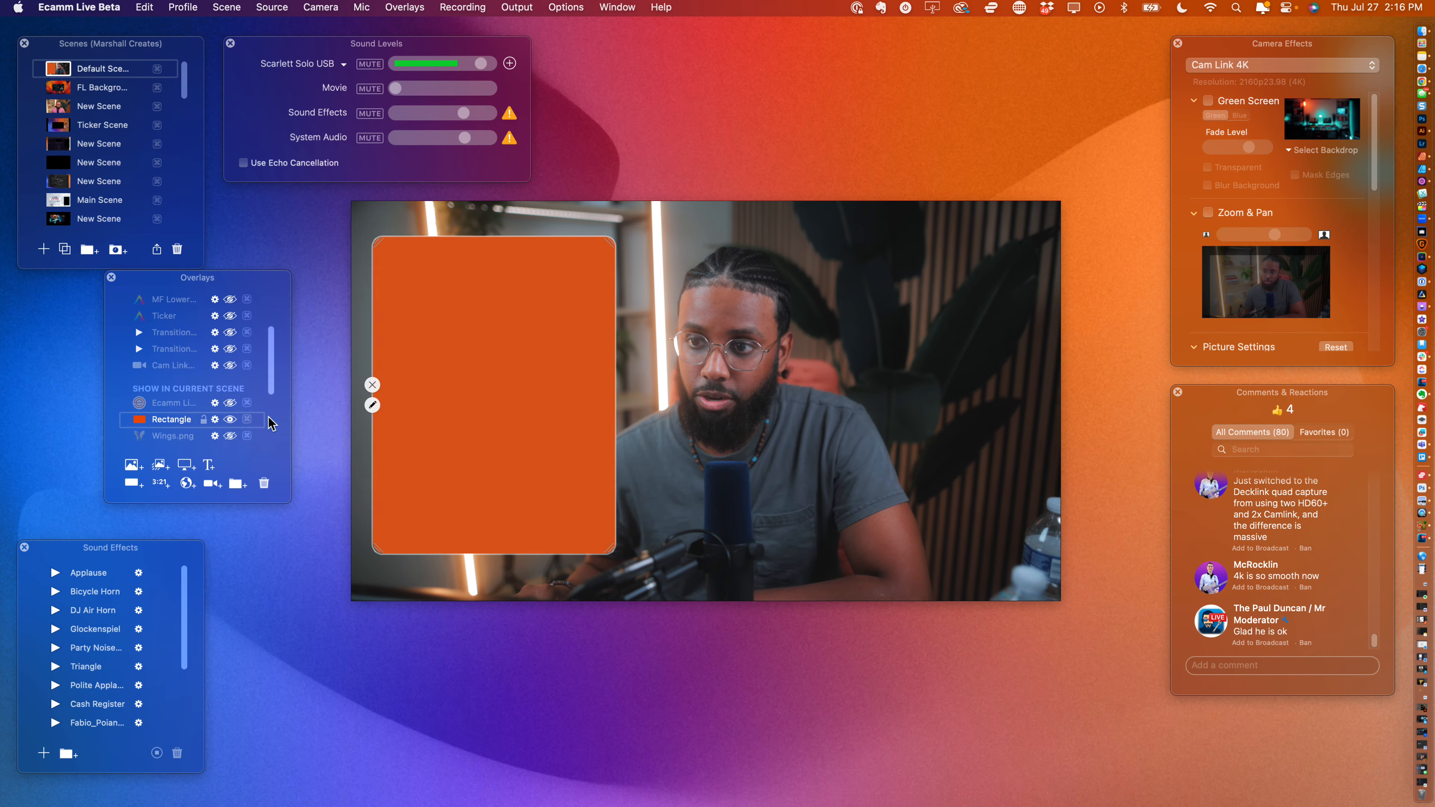
# - Expand the orange rectangle's additional options and set its blend mode to Darken, then to Multiply
pyautogui.click(372, 405)
pyautogui.click(372, 405)
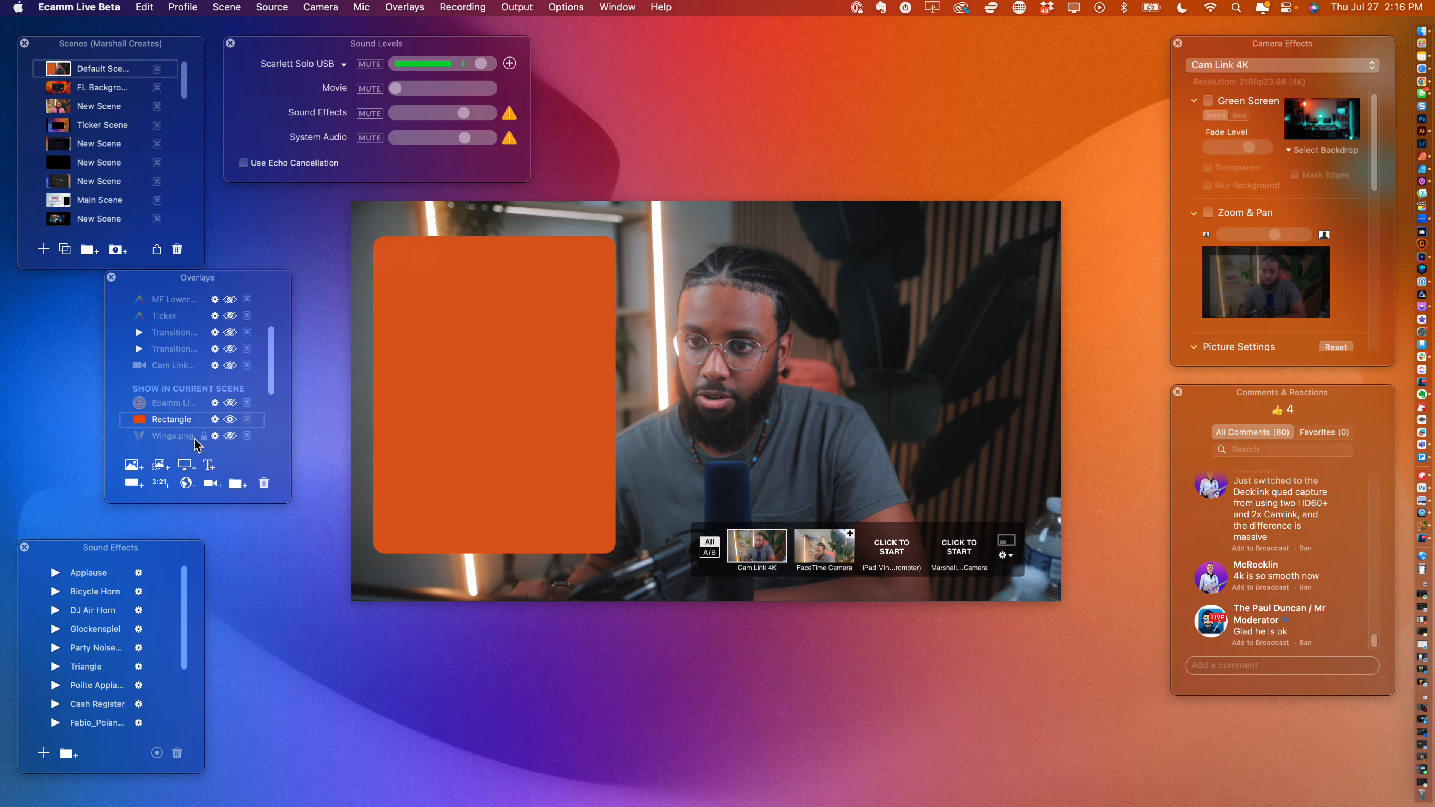
pyautogui.click(216, 419)
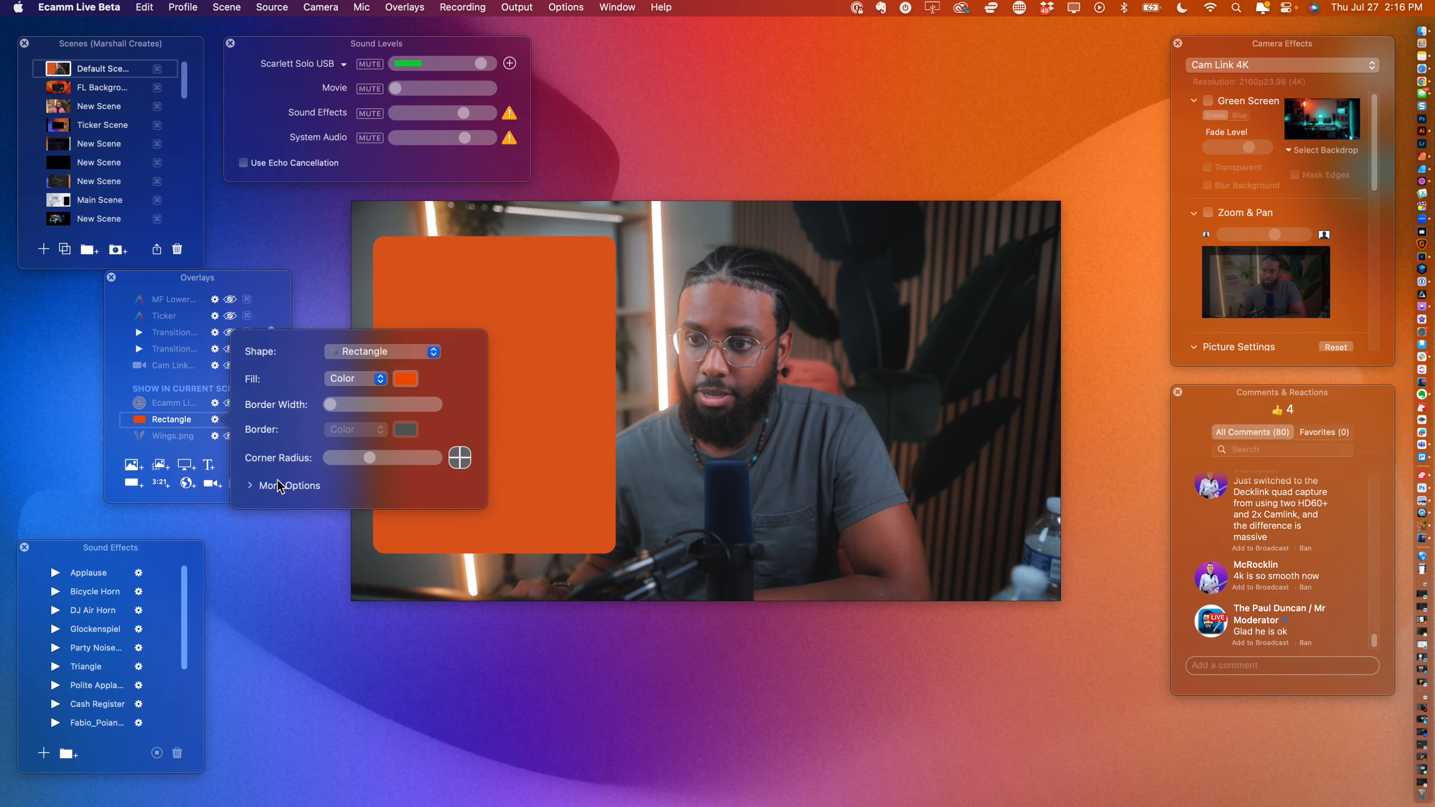
pyautogui.click(250, 486)
pyautogui.click(339, 484)
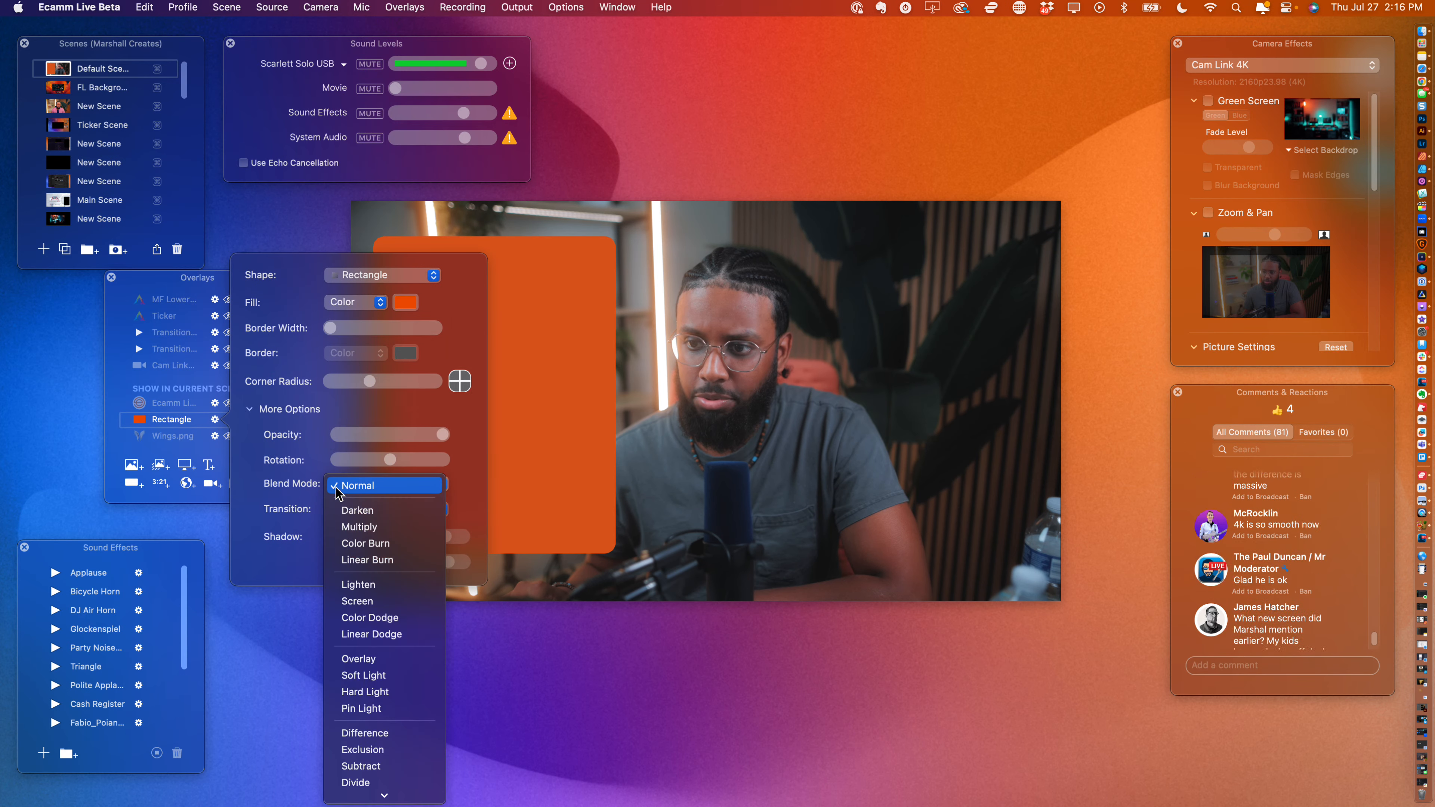
pyautogui.click(342, 509)
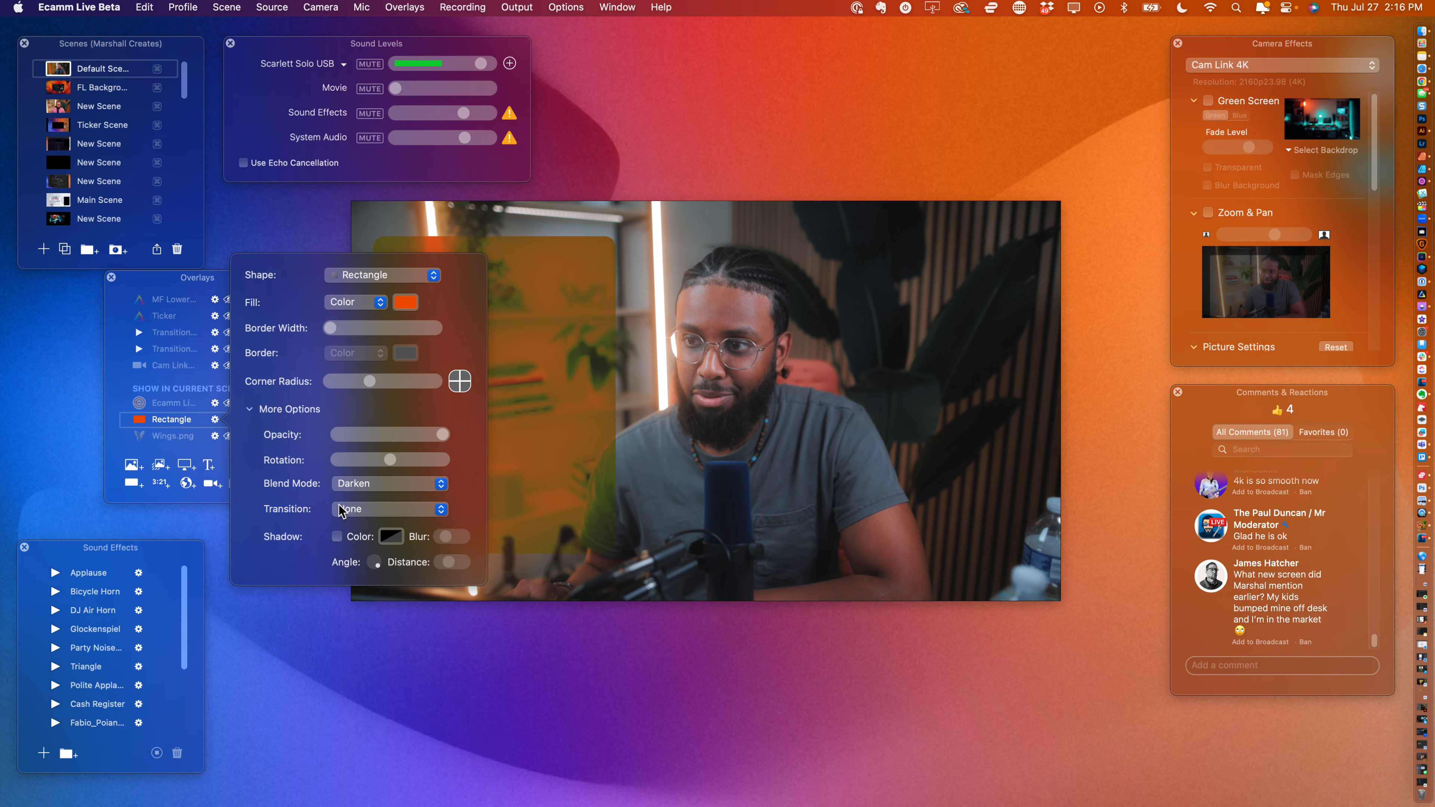
pyautogui.click(378, 484)
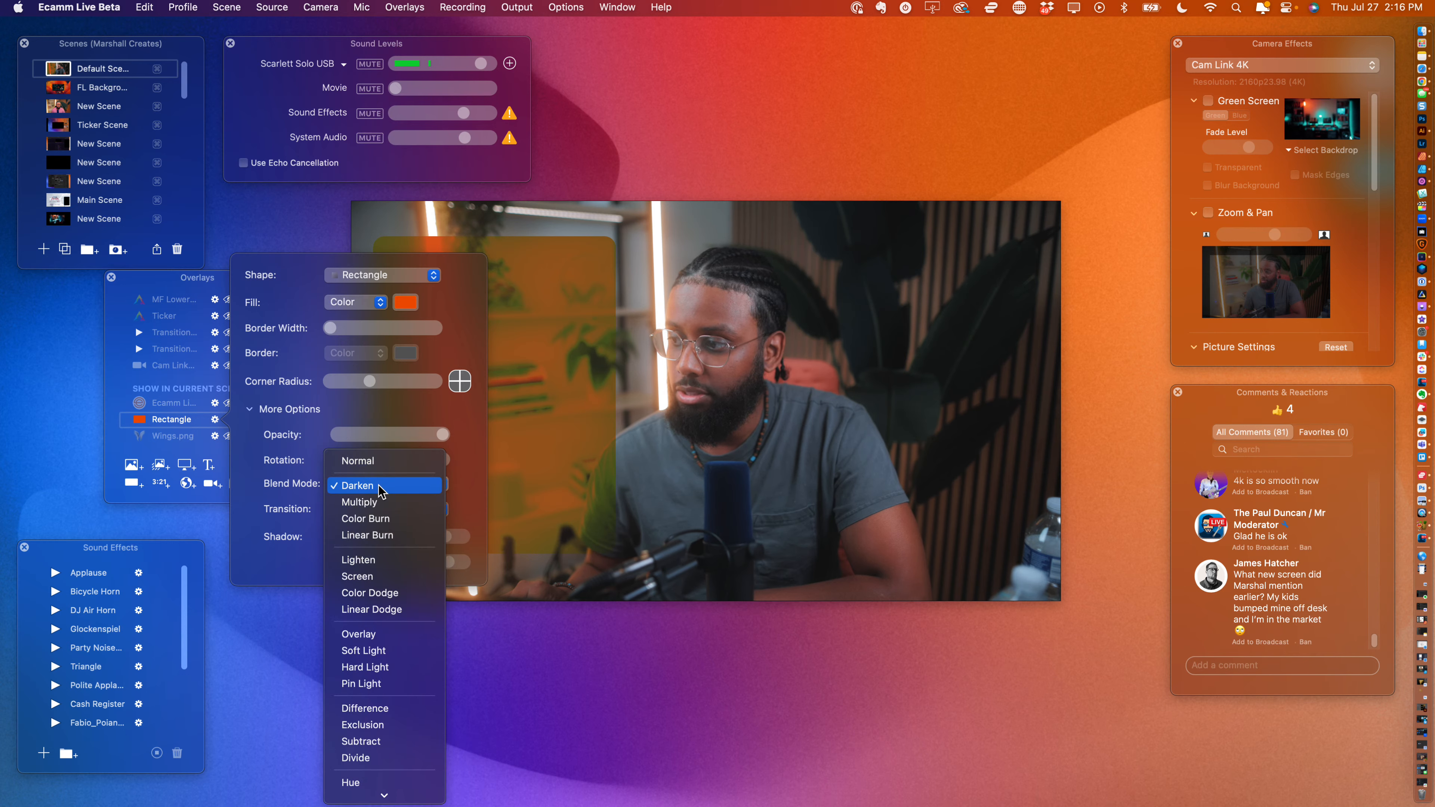
pyautogui.click(361, 502)
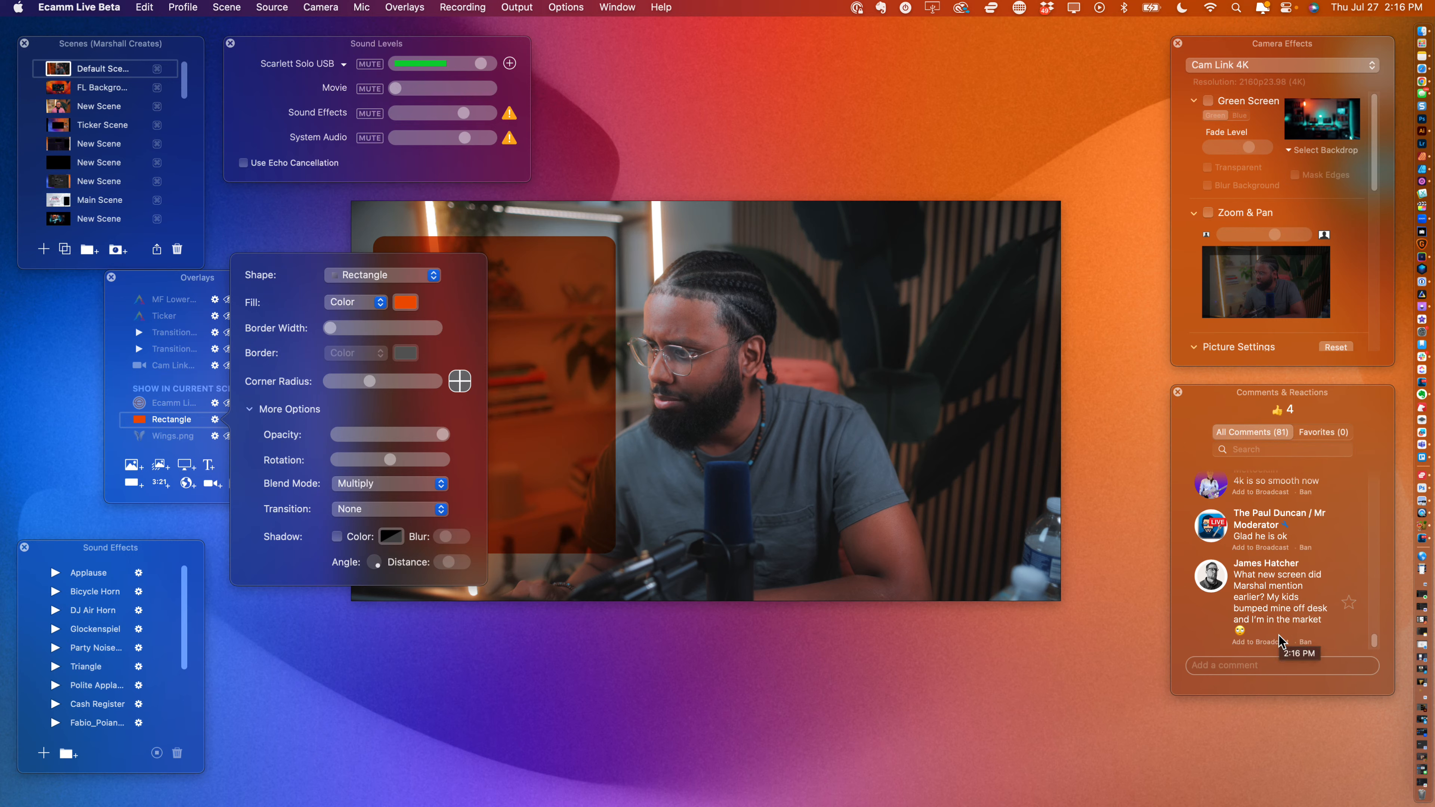
# - Show the viewer's question about the new screen, followed by the "Glad he is ok!" comment, on the broadcast
pyautogui.click(1276, 642)
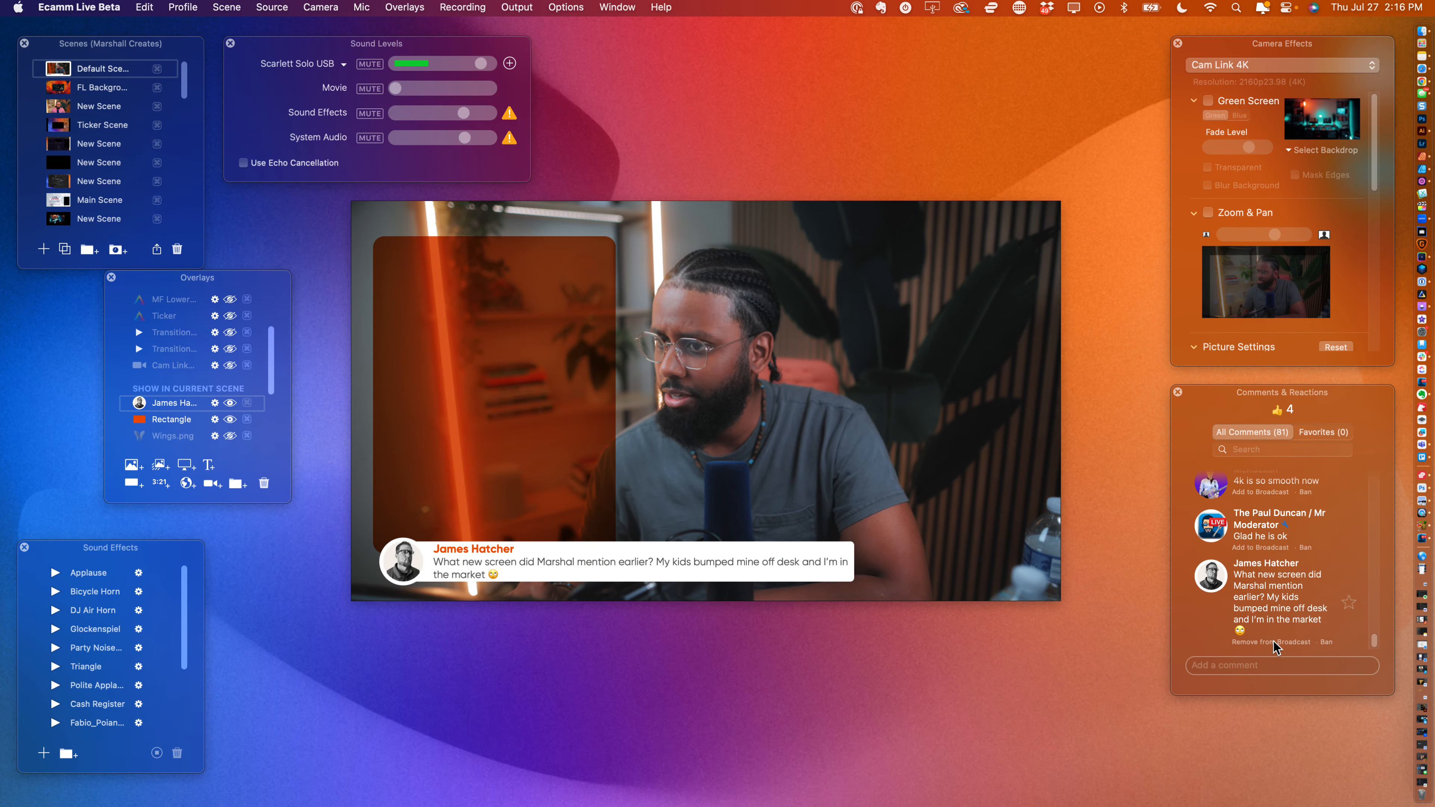
pyautogui.moveTo(533, 549)
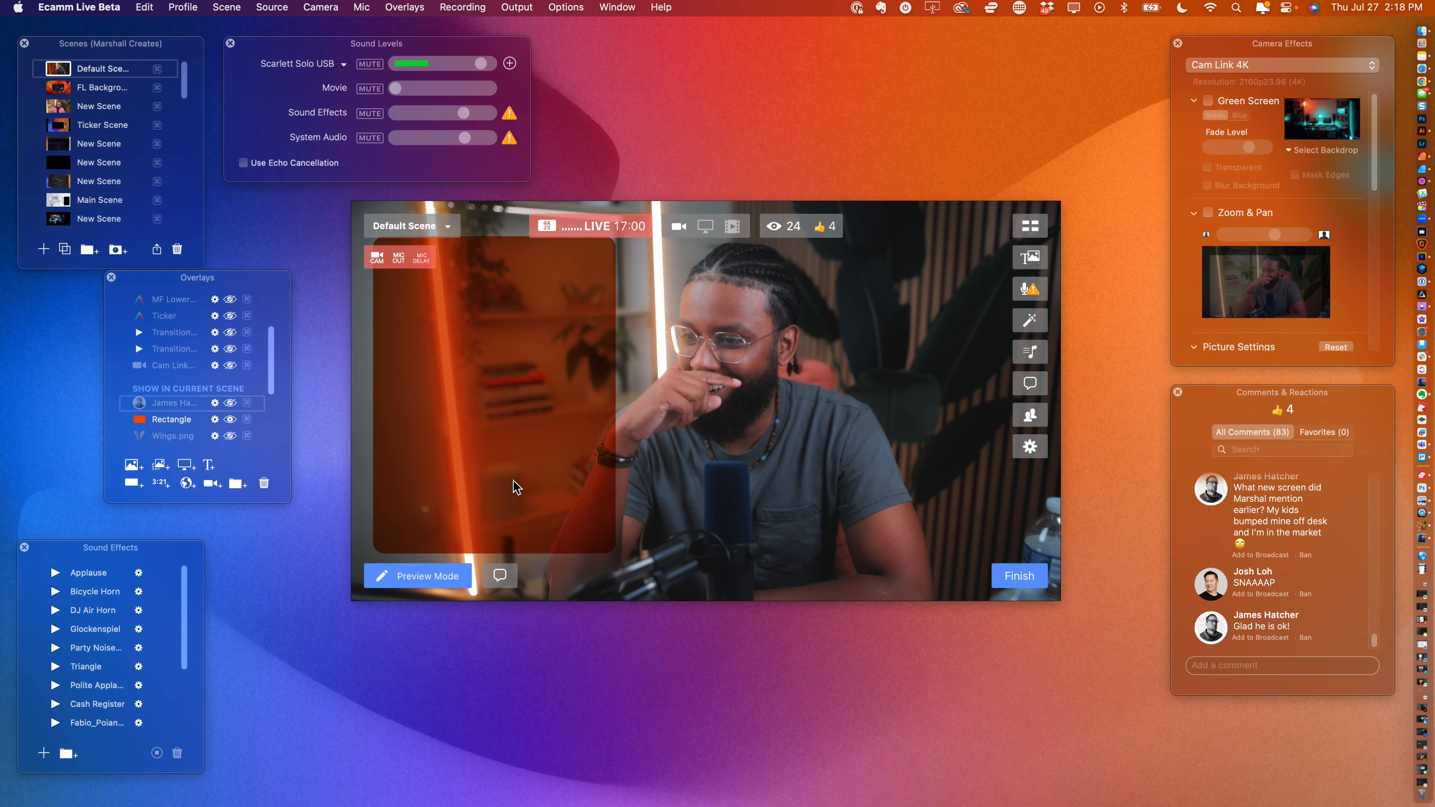
pyautogui.click(1277, 637)
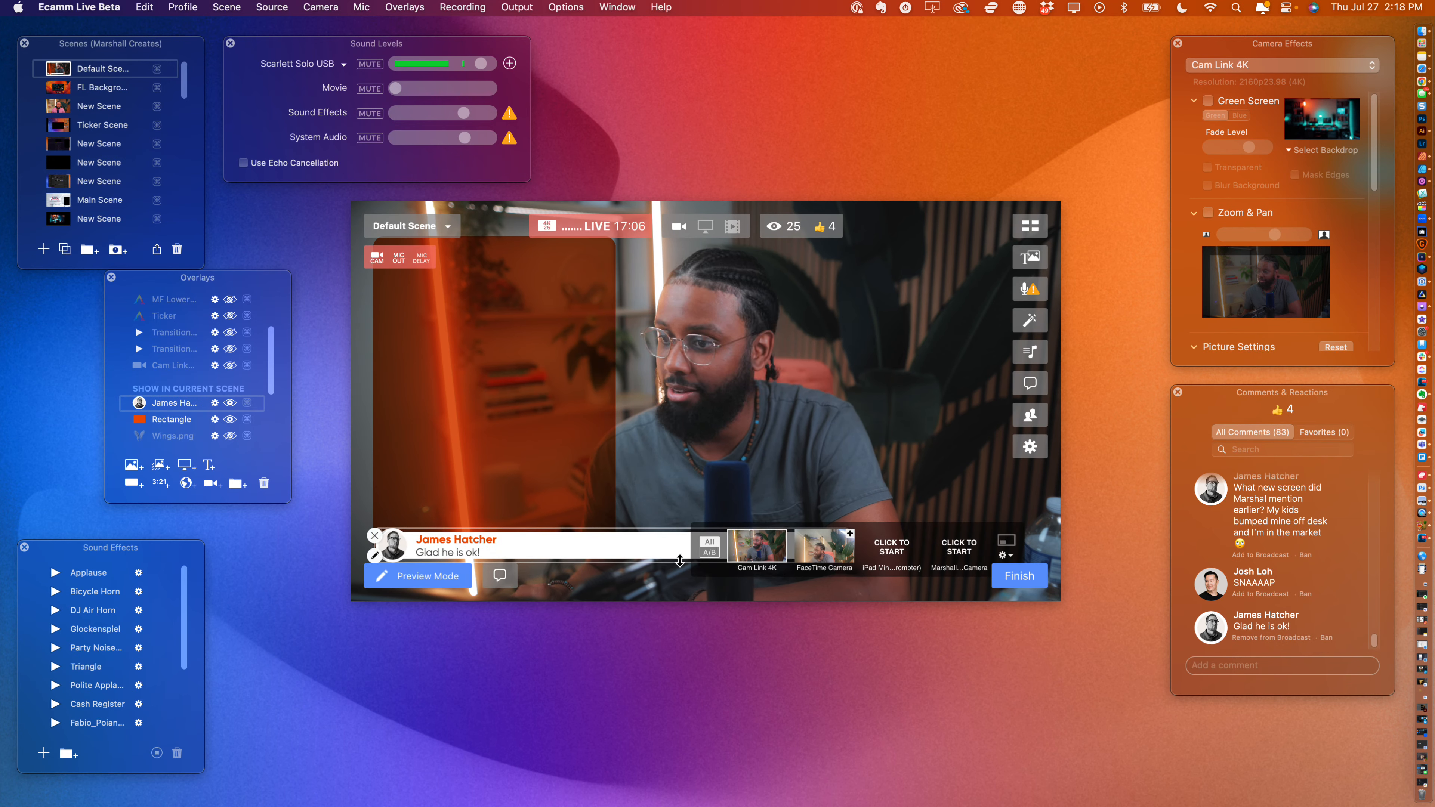
pyautogui.moveTo(680, 561); pyautogui.dragTo(679, 568)
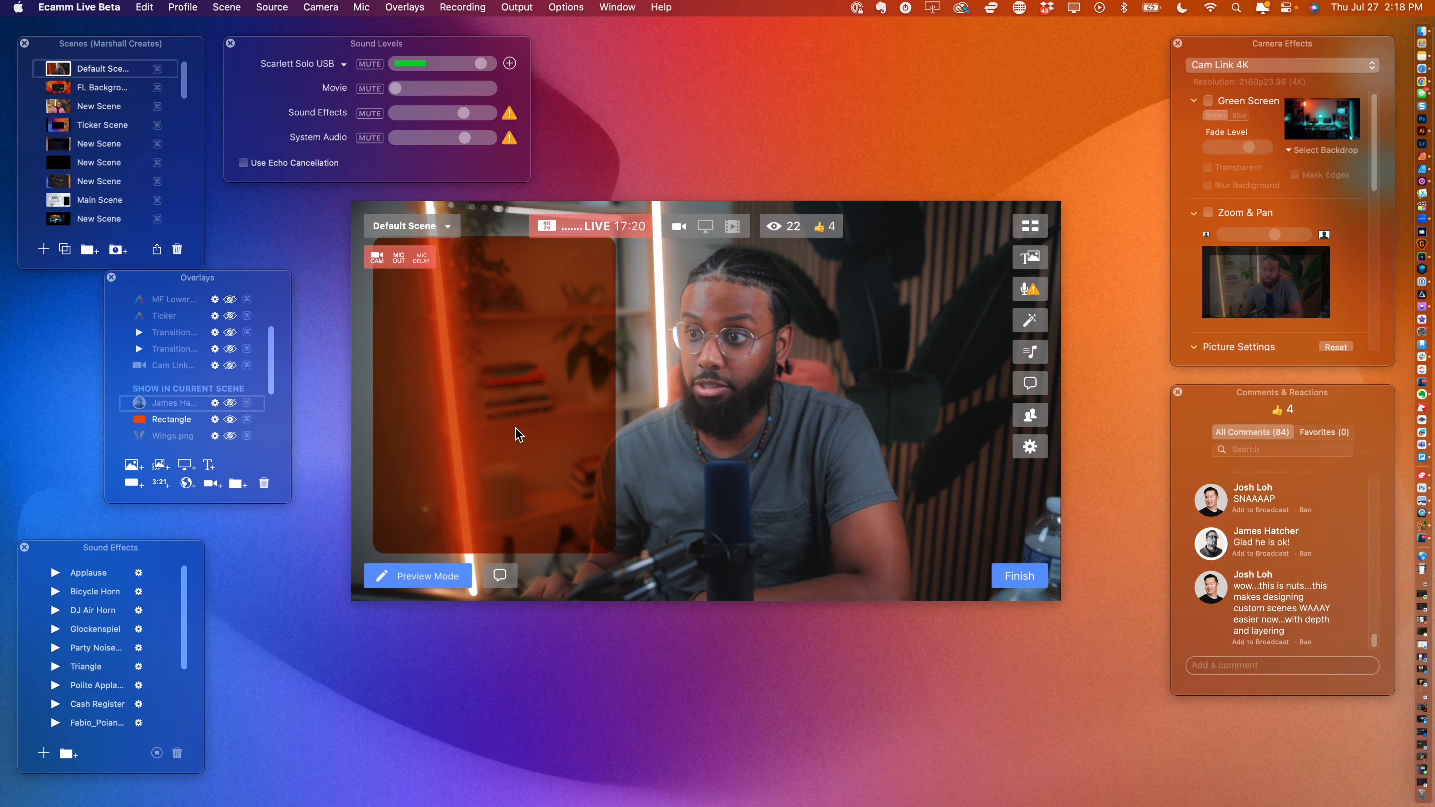
# - Reopen the rectangle's settings and try the Color Burn and Linear Burn blend modes on it
pyautogui.moveTo(488, 417)
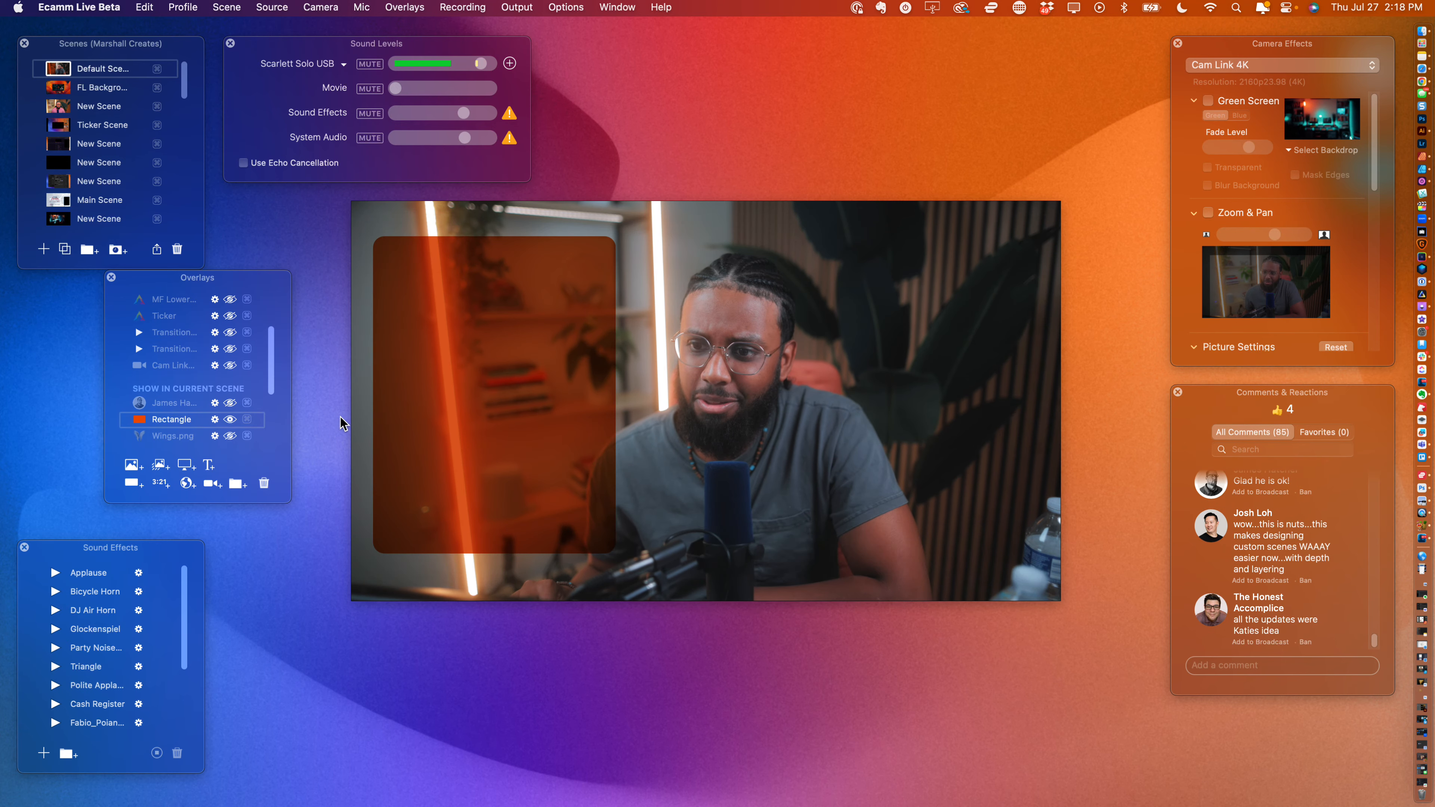
pyautogui.click(373, 405)
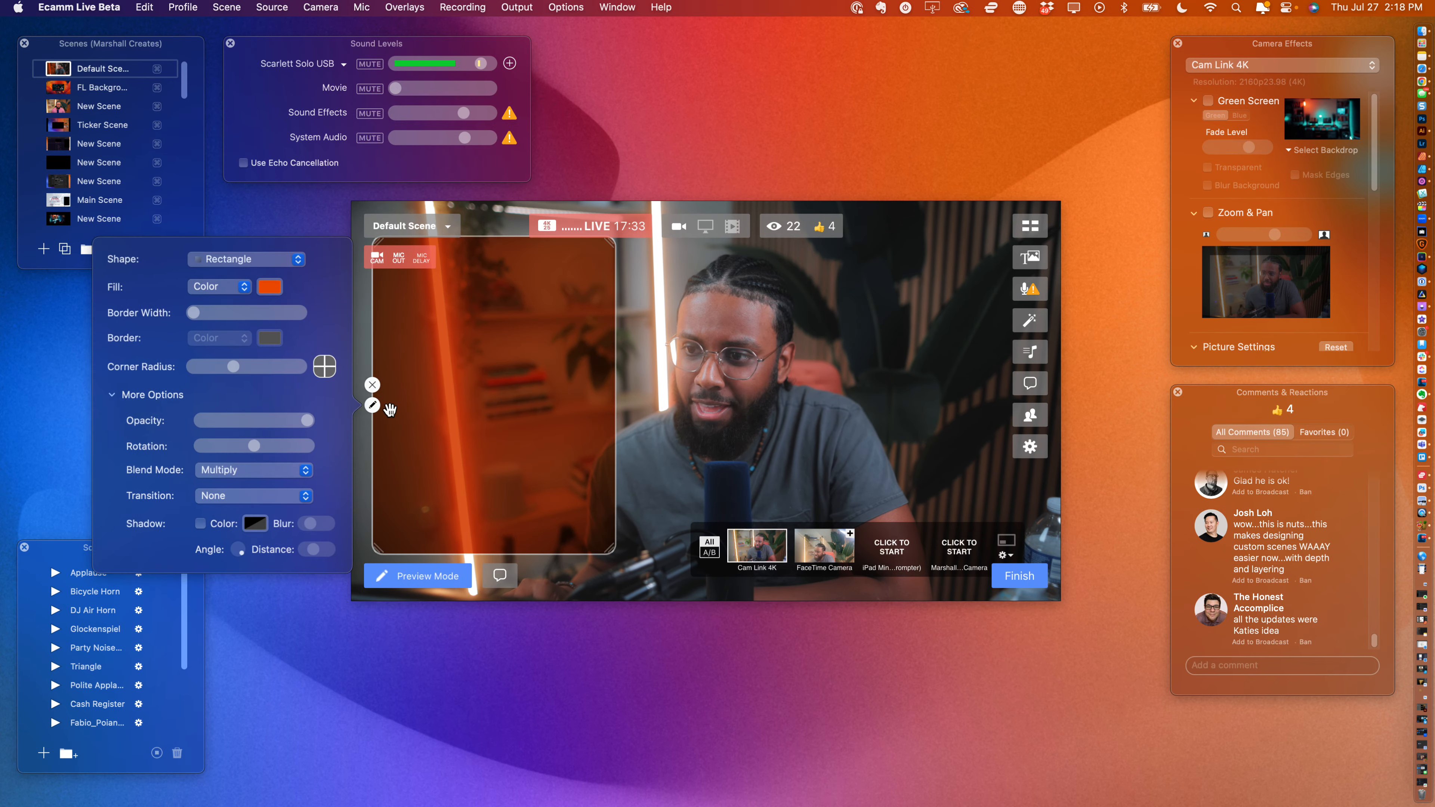
pyautogui.click(241, 471)
pyautogui.click(239, 481)
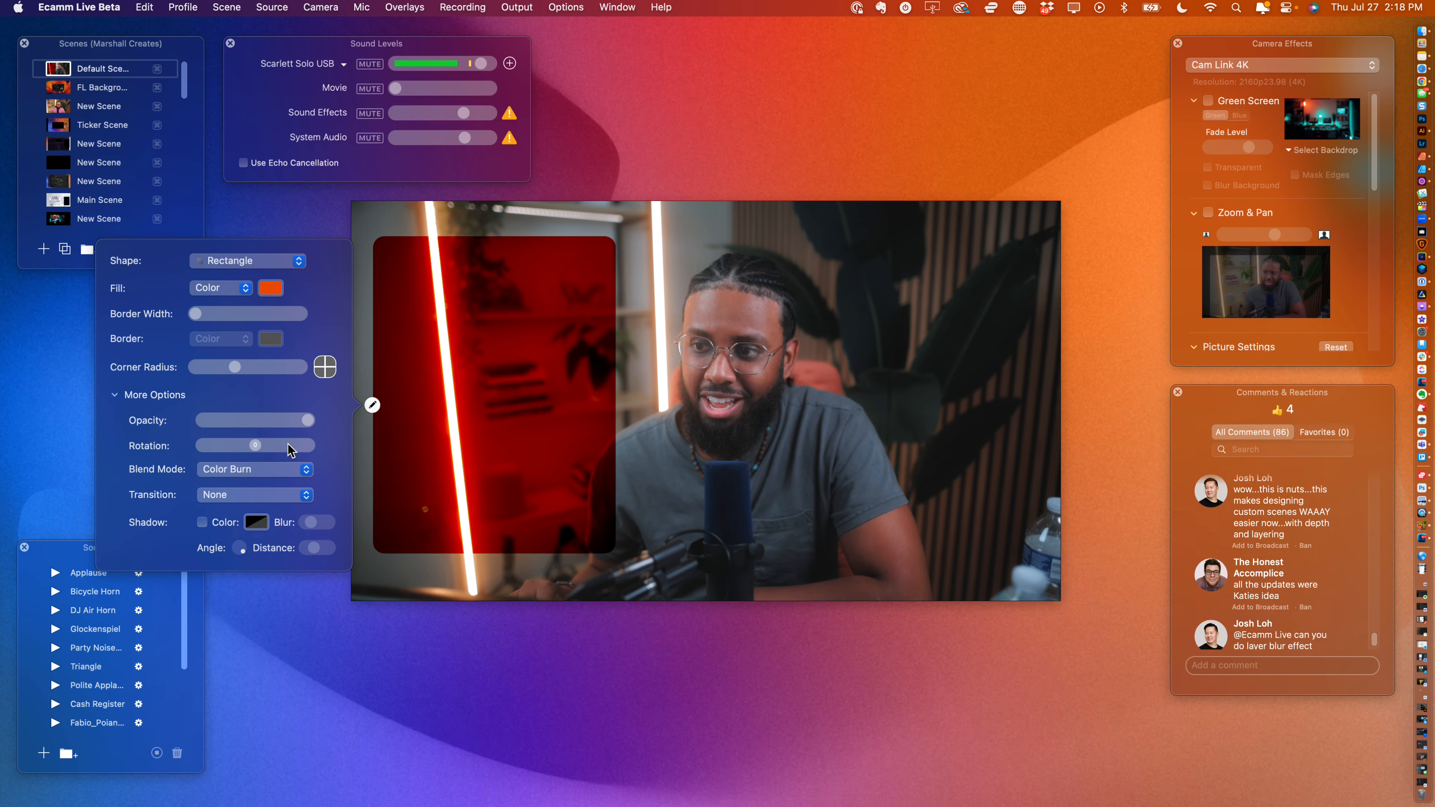
pyautogui.click(242, 470)
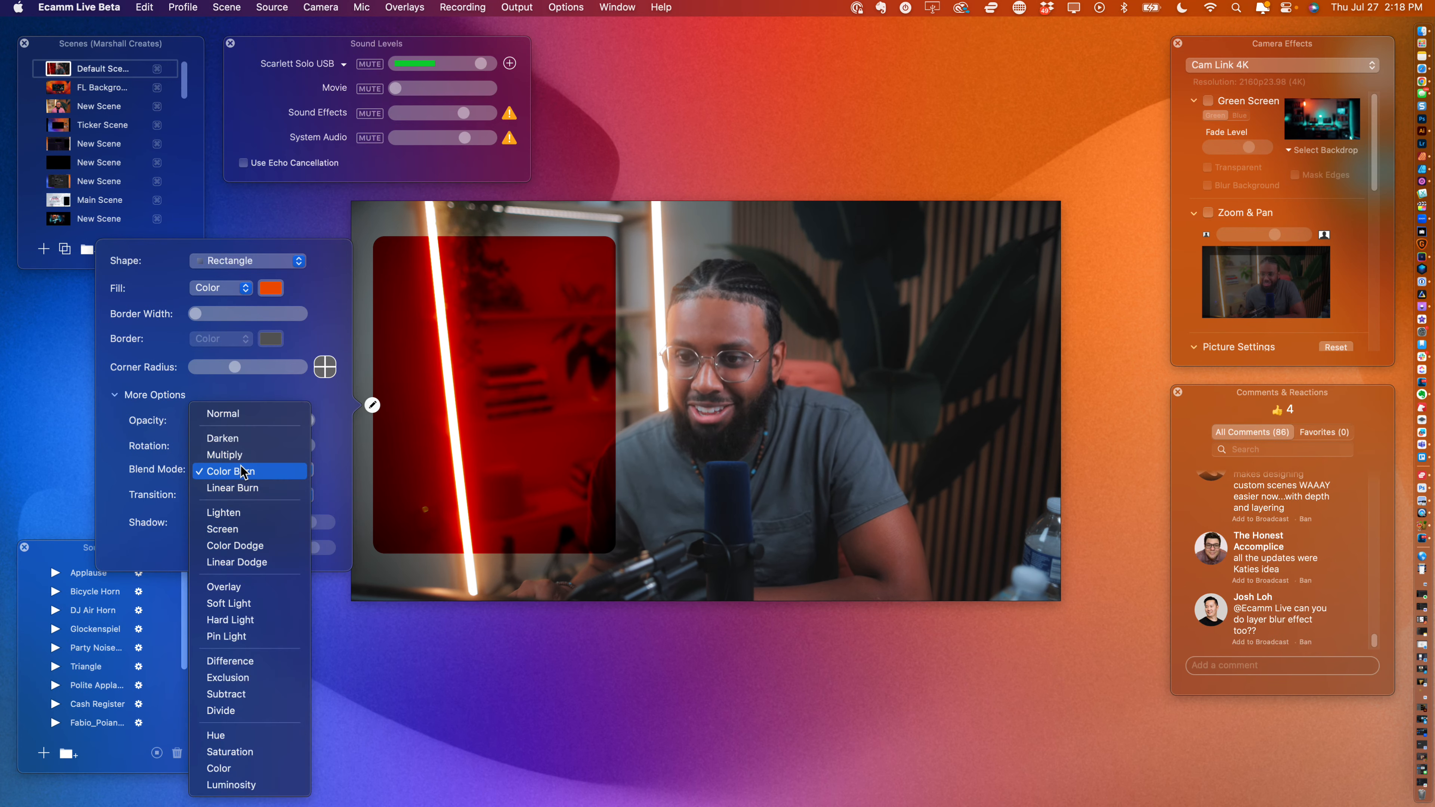
pyautogui.click(243, 481)
# - Try the Lighten, Screen, Color Dodge and Linear Dodge blend modes on the rectangle
pyautogui.click(244, 480)
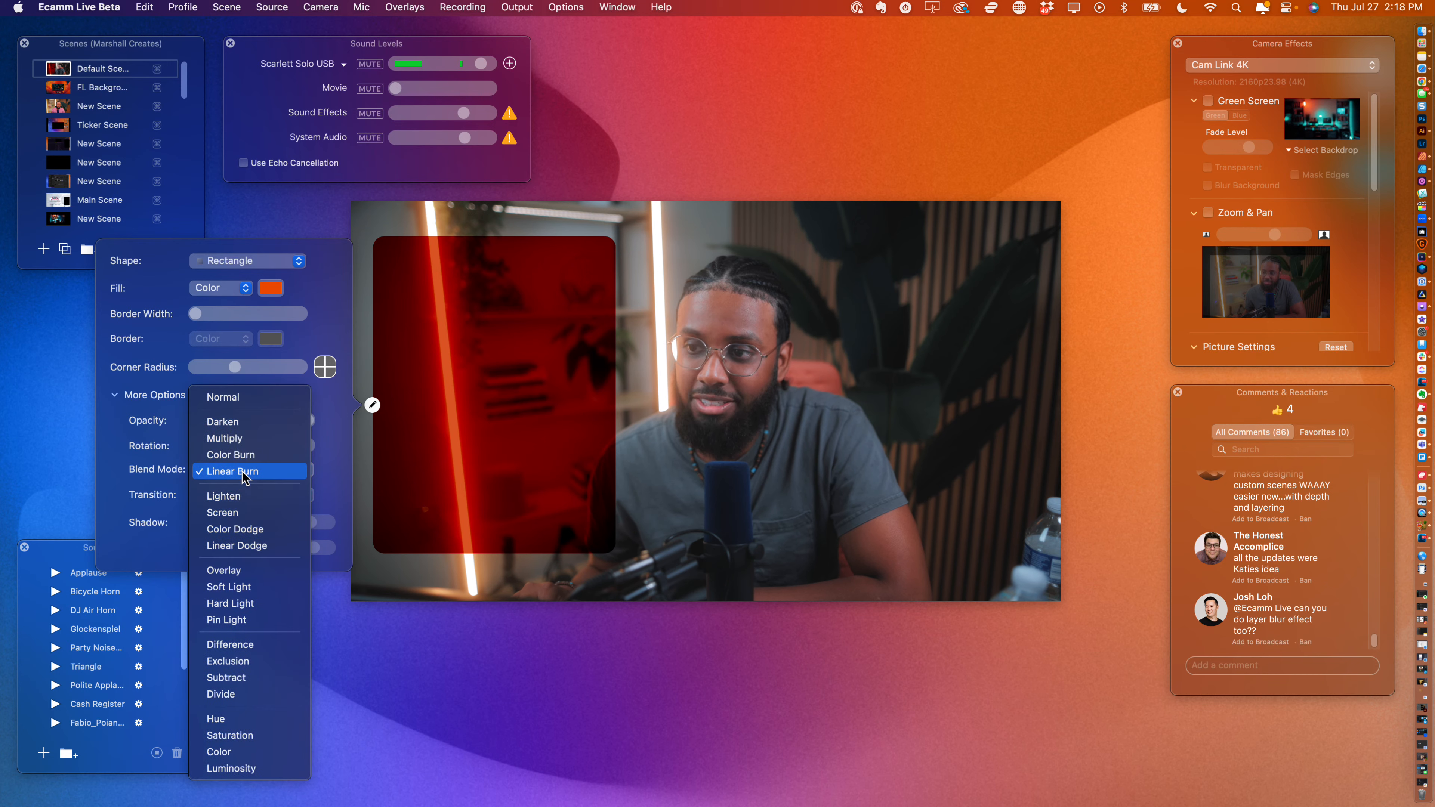
pyautogui.click(248, 493)
pyautogui.click(249, 473)
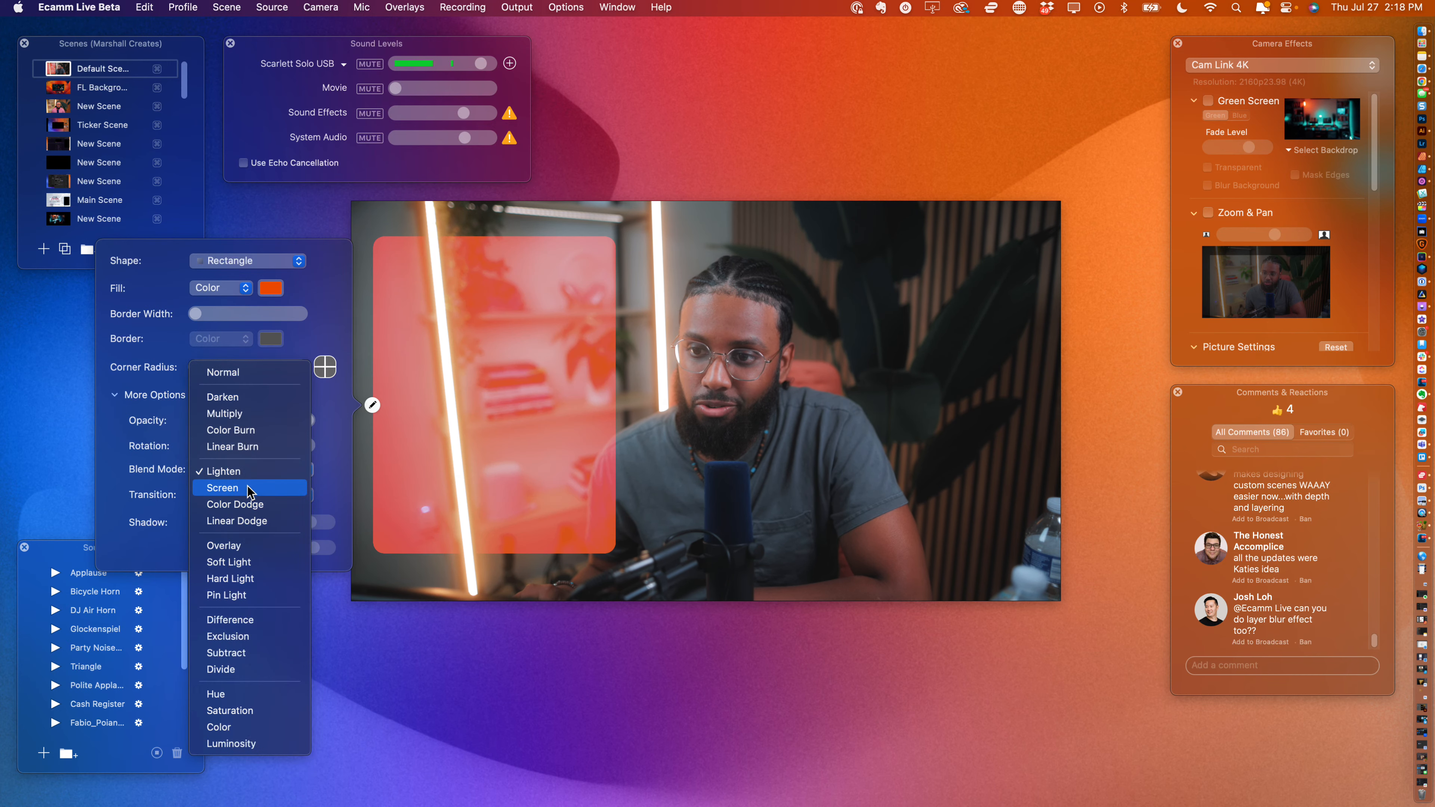
pyautogui.click(248, 487)
pyautogui.click(247, 471)
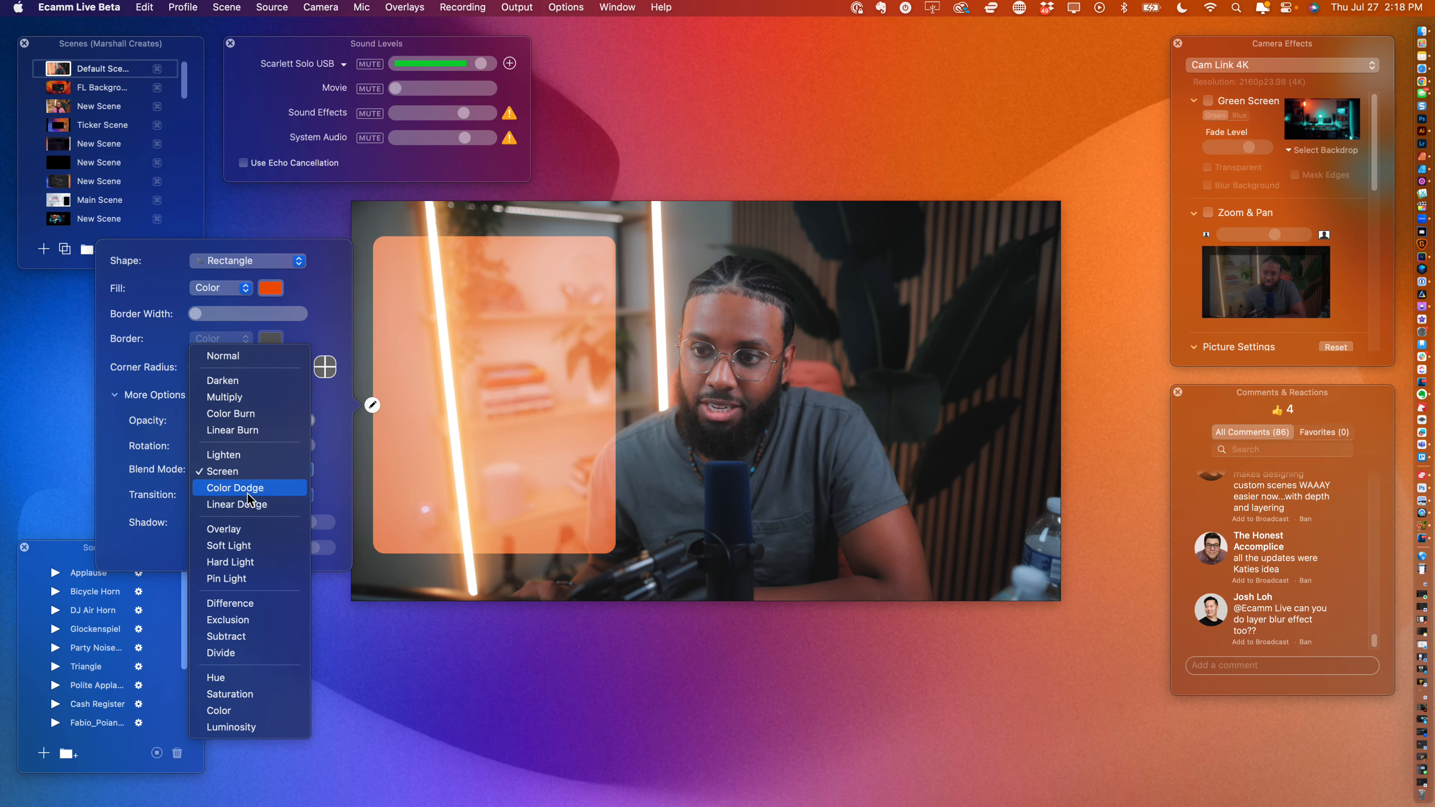
pyautogui.click(247, 490)
pyautogui.click(251, 471)
pyautogui.click(256, 489)
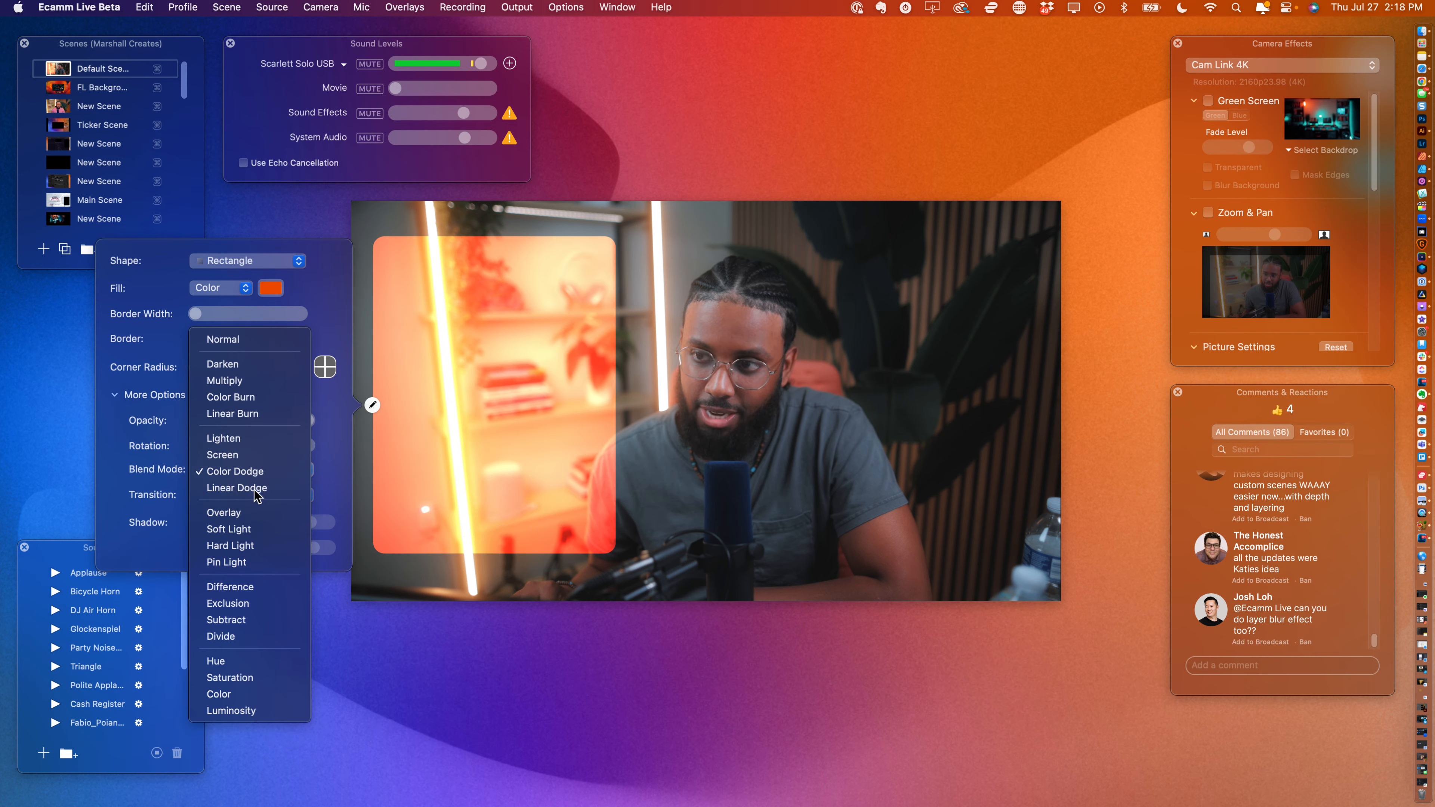
# - Try the Overlay, Soft Light, Hard Light and Pin Light blend modes on the rectangle
pyautogui.click(250, 471)
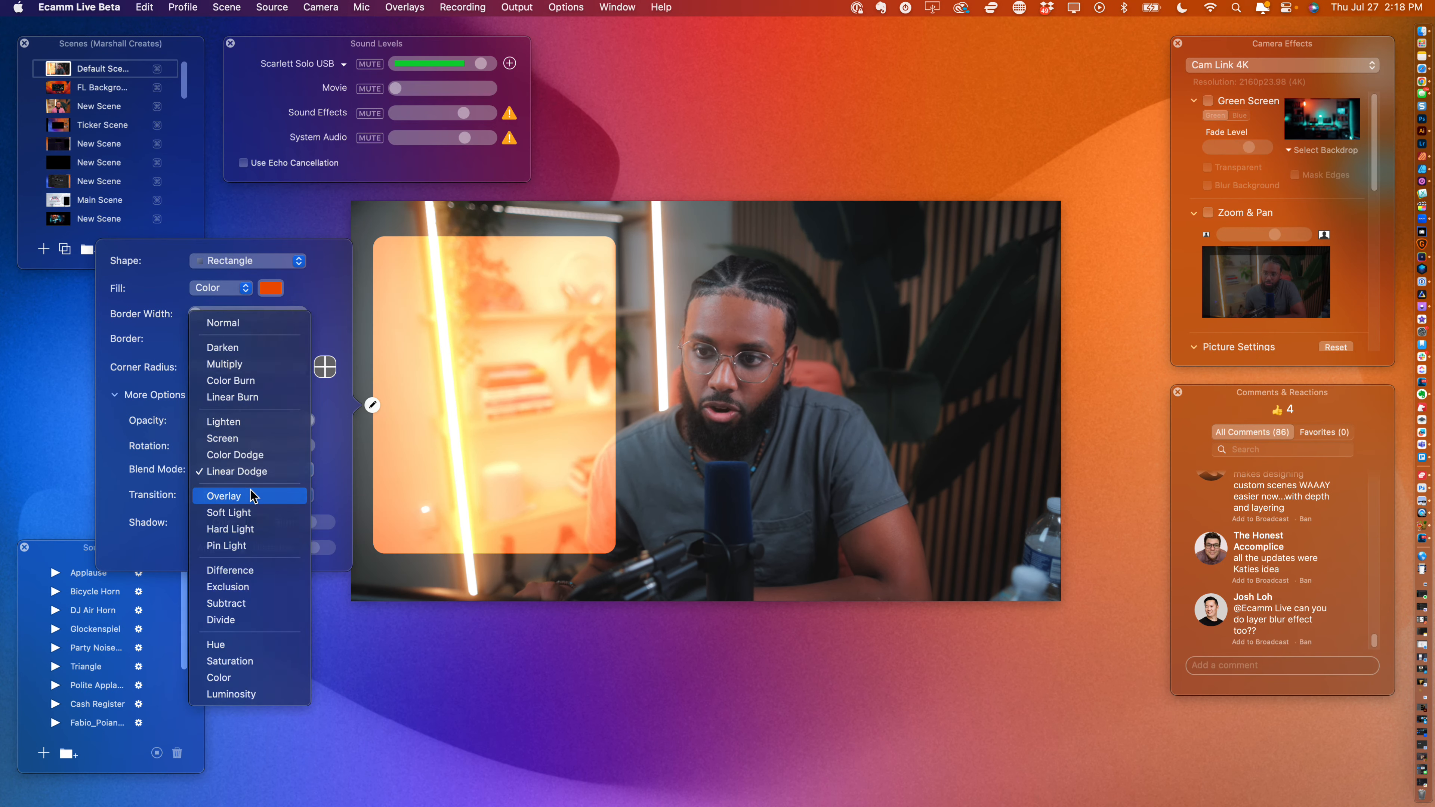
pyautogui.click(252, 490)
pyautogui.click(251, 470)
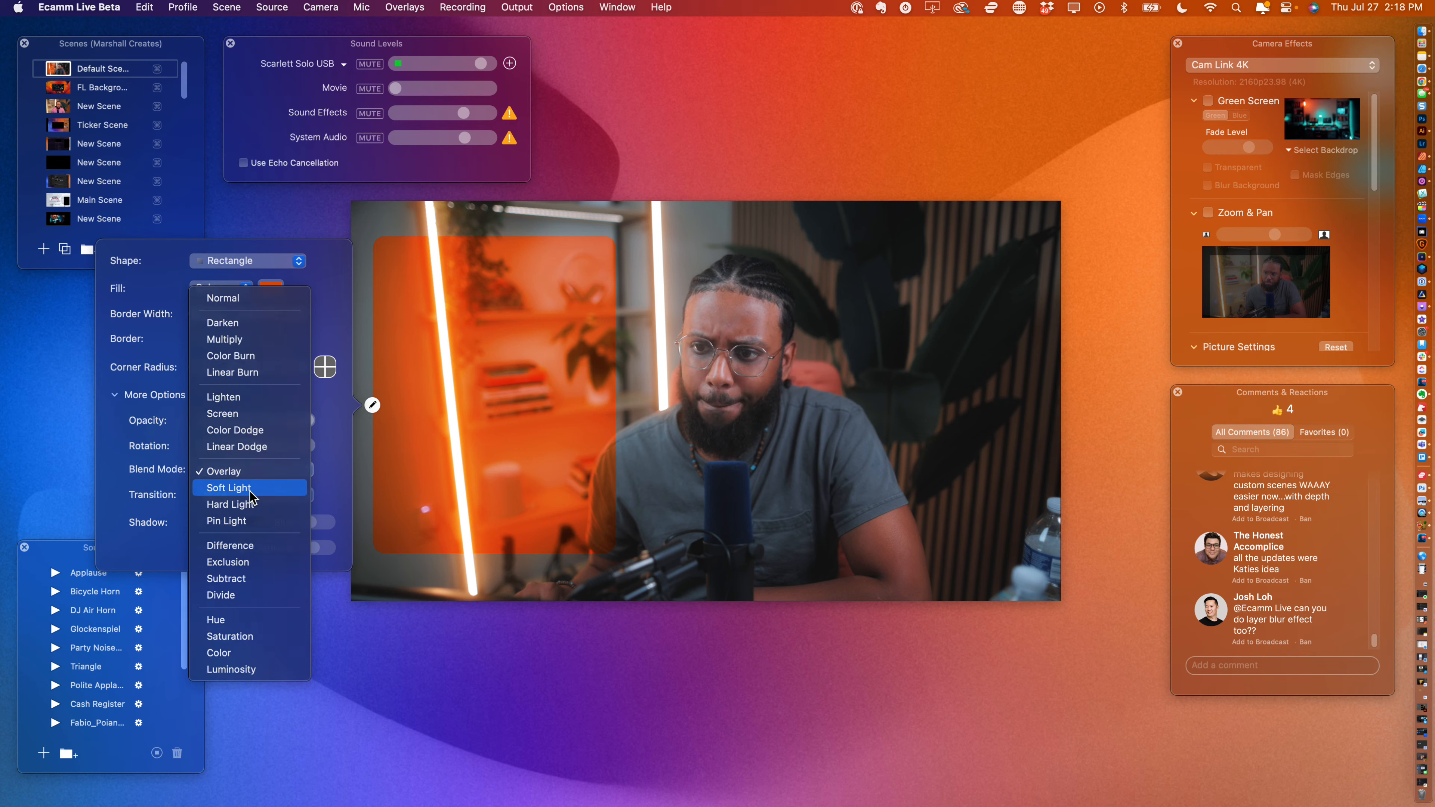
pyautogui.click(250, 490)
pyautogui.click(251, 471)
pyautogui.click(253, 488)
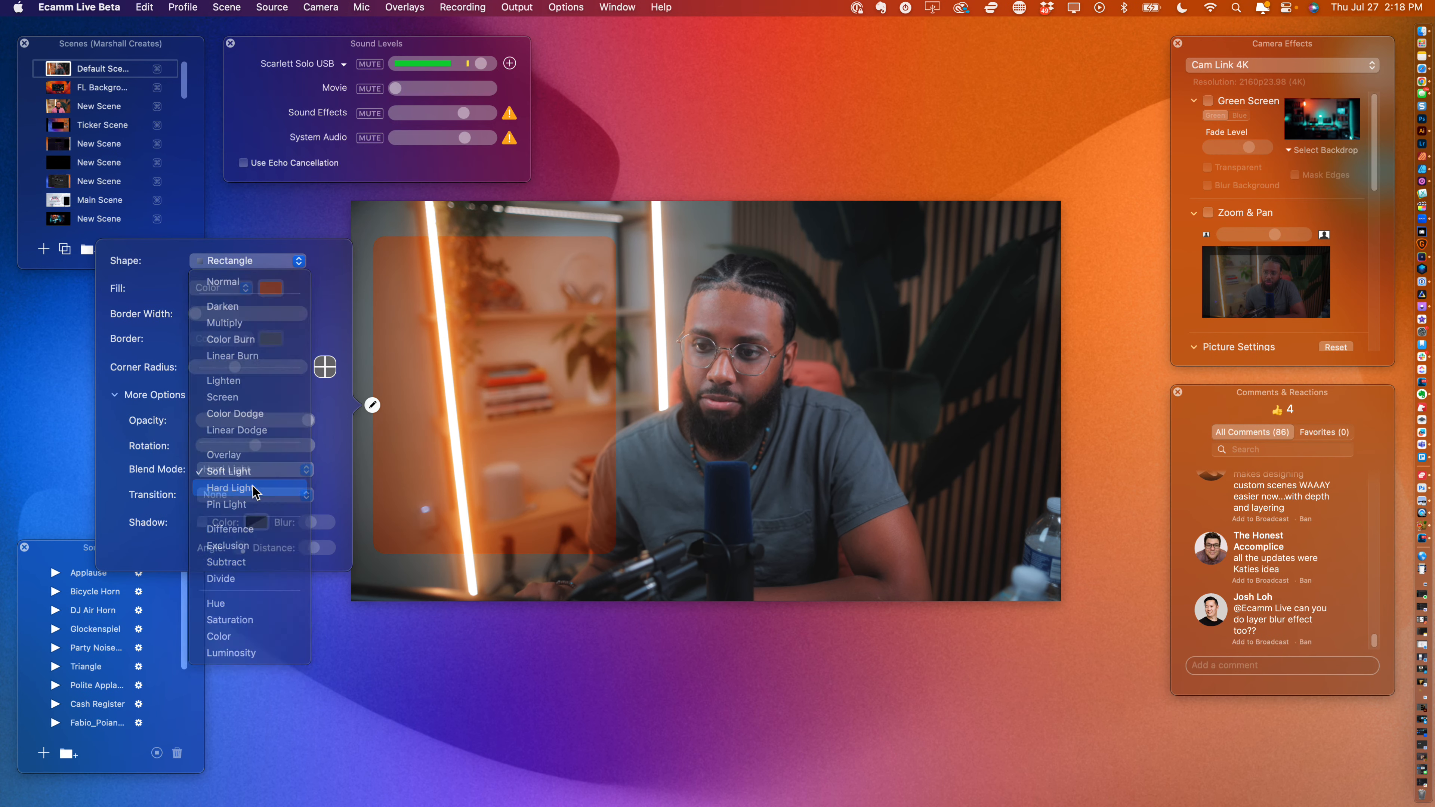
pyautogui.click(252, 470)
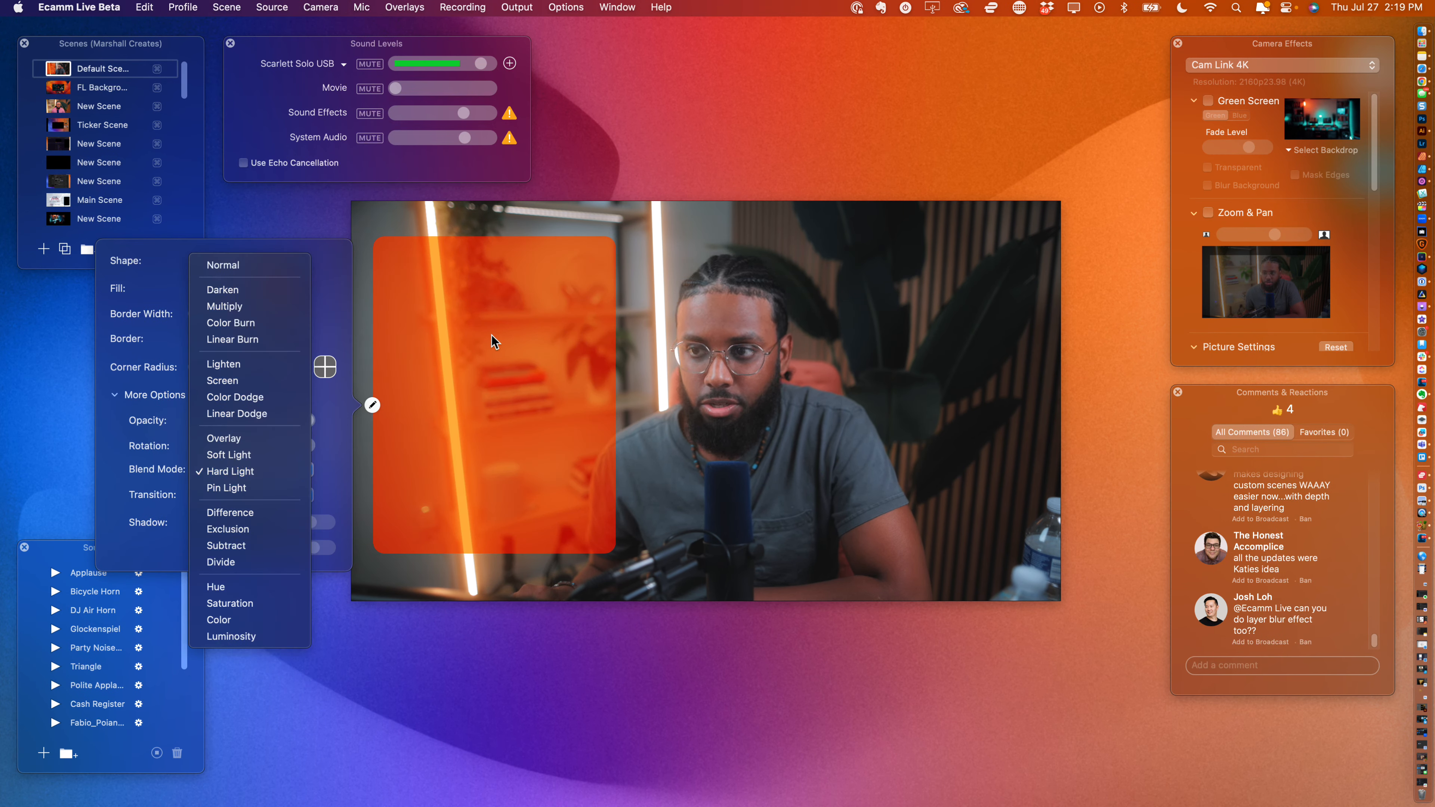
pyautogui.click(274, 487)
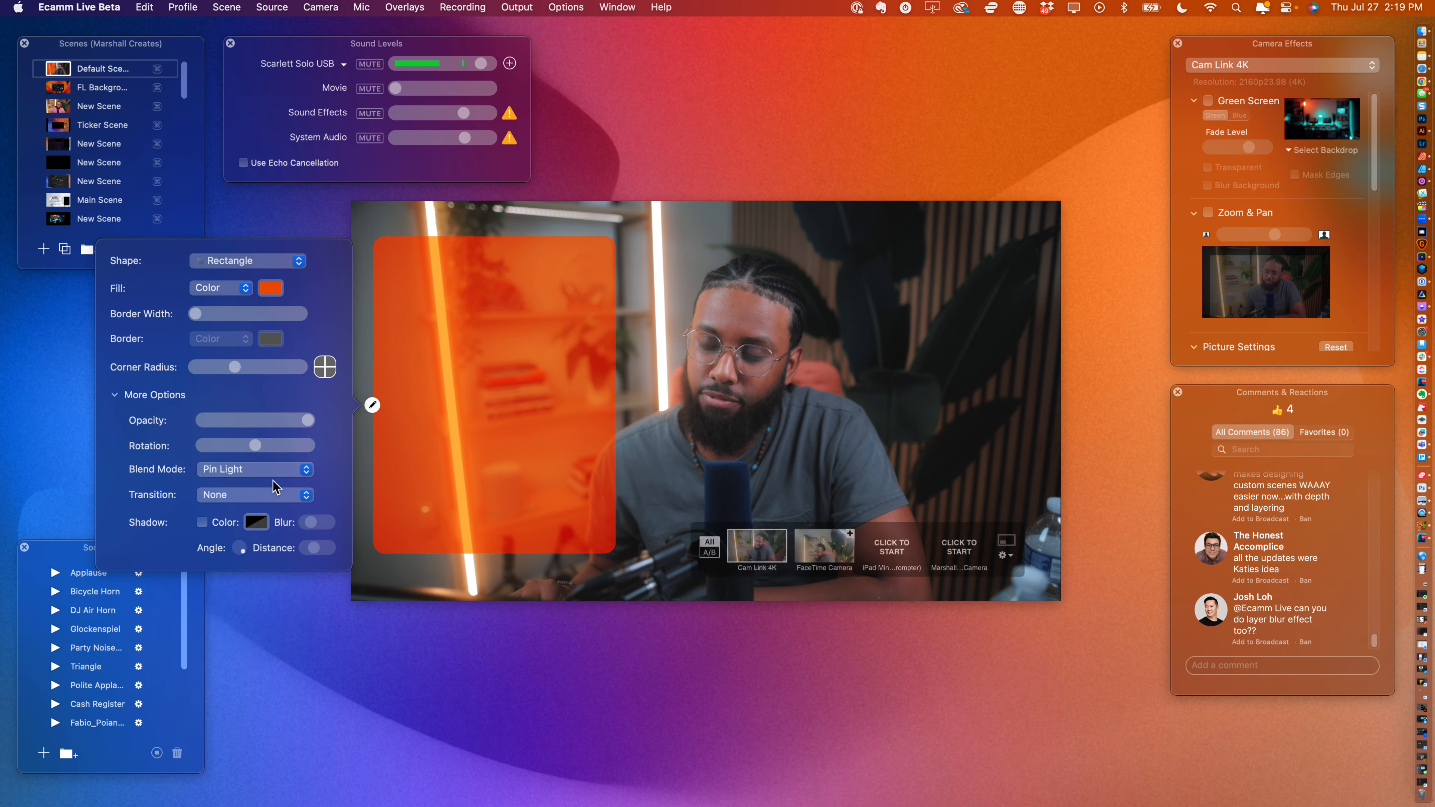
# - Try the Difference, Exclusion, Subtract and Divide blend modes on the rectangle
pyautogui.click(275, 470)
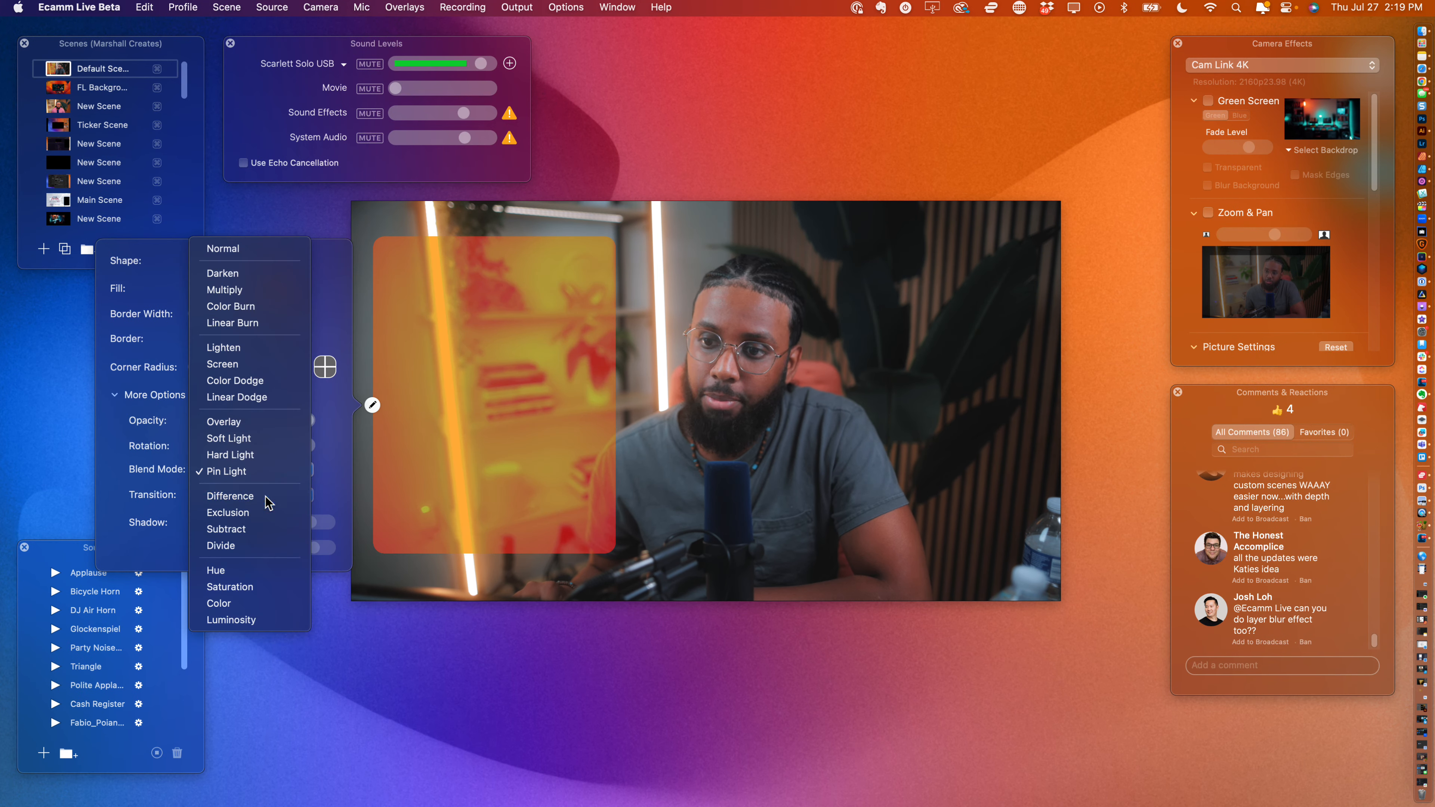
pyautogui.click(274, 497)
pyautogui.click(277, 472)
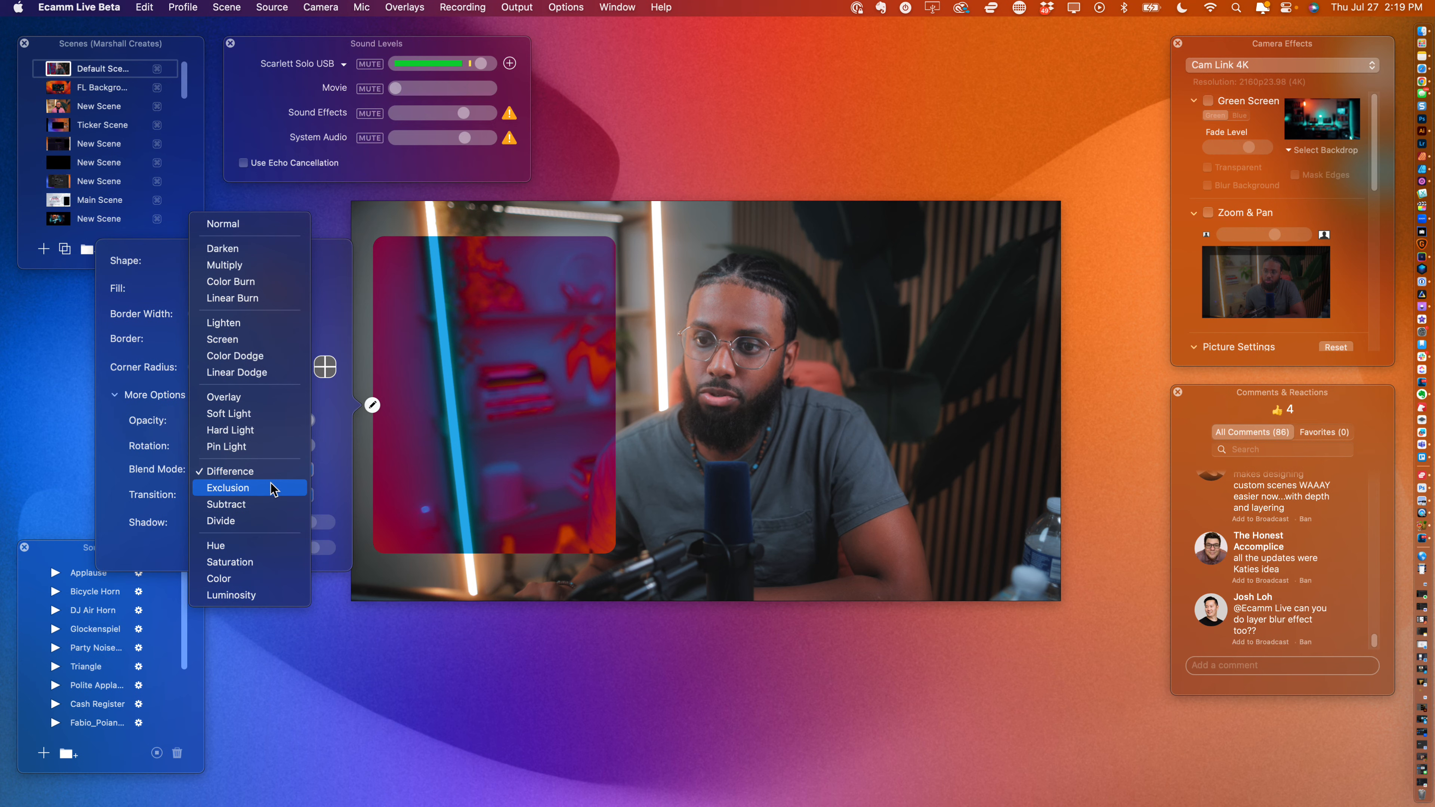
pyautogui.click(276, 487)
pyautogui.click(277, 472)
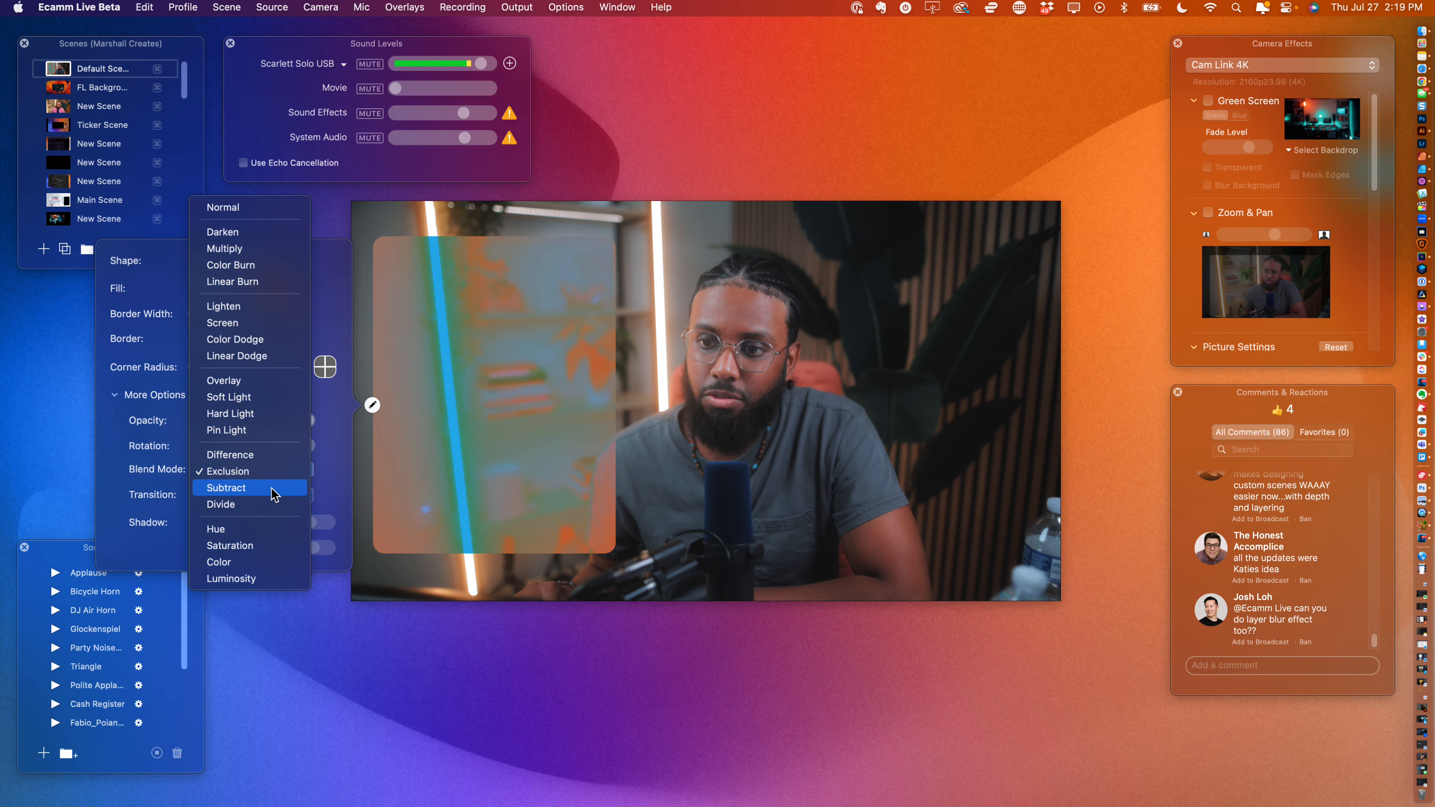
pyautogui.click(273, 493)
pyautogui.click(275, 471)
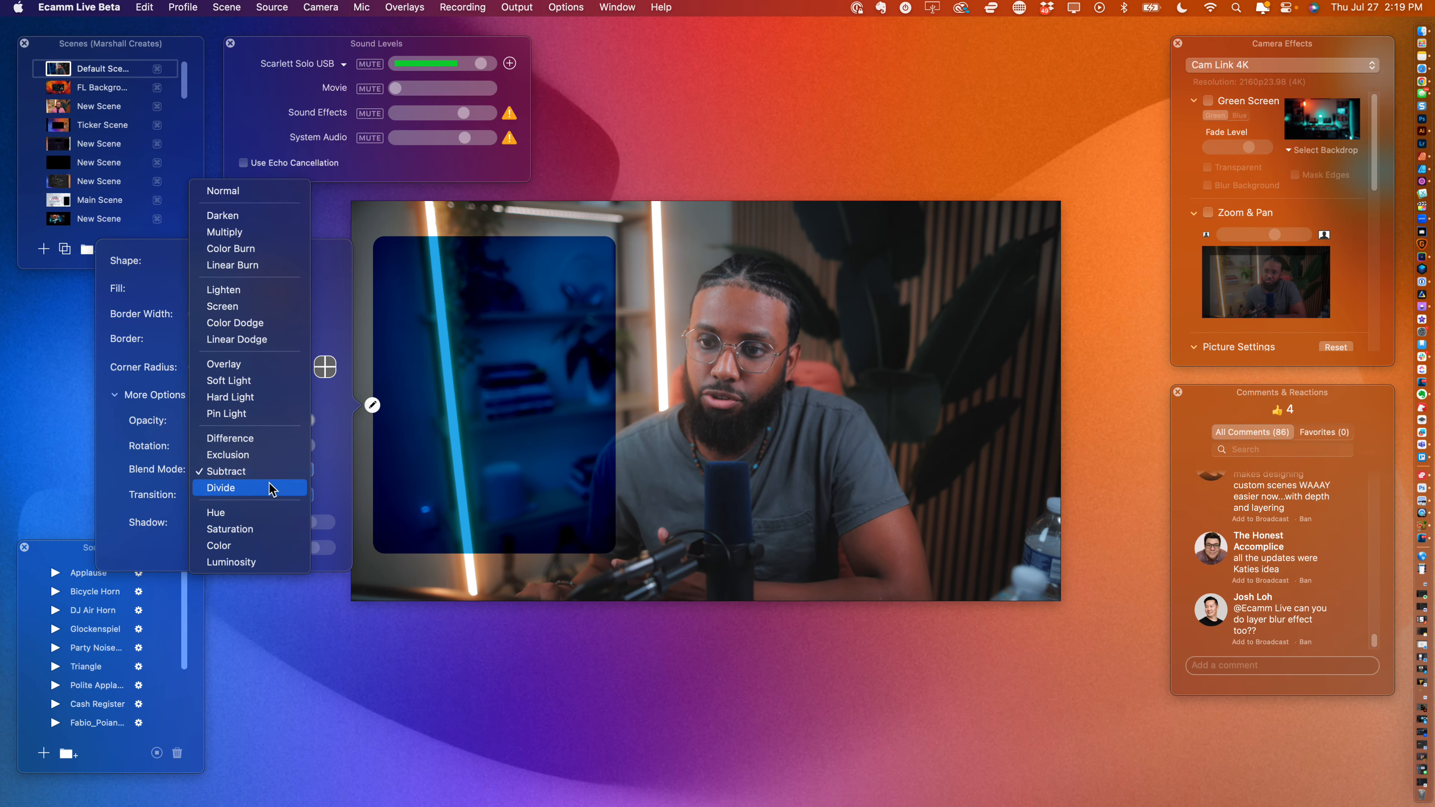
pyautogui.click(270, 489)
# - Try the Hue and Saturation blend modes on the rectangle, then settle on Hue
pyautogui.click(273, 474)
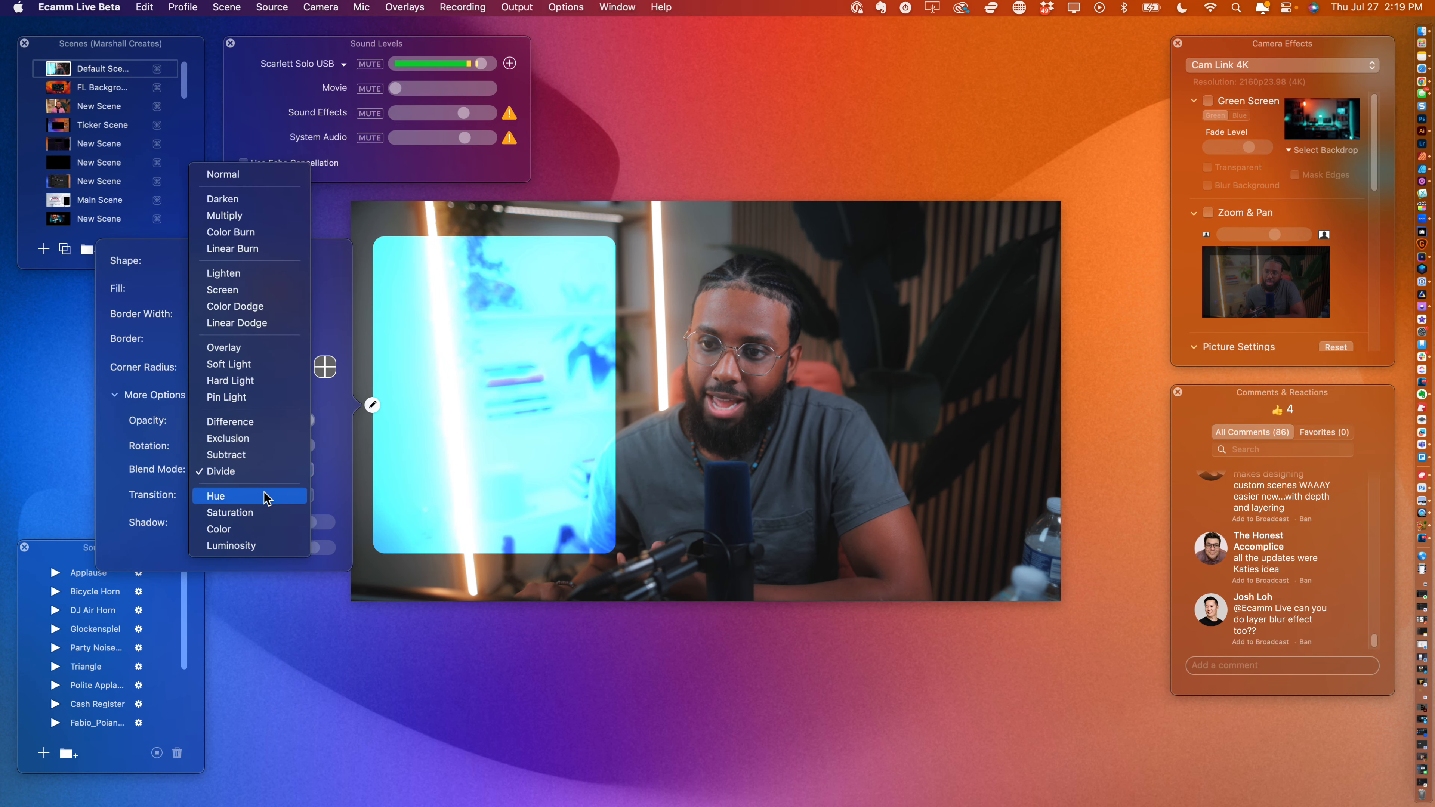
pyautogui.click(265, 497)
pyautogui.click(263, 470)
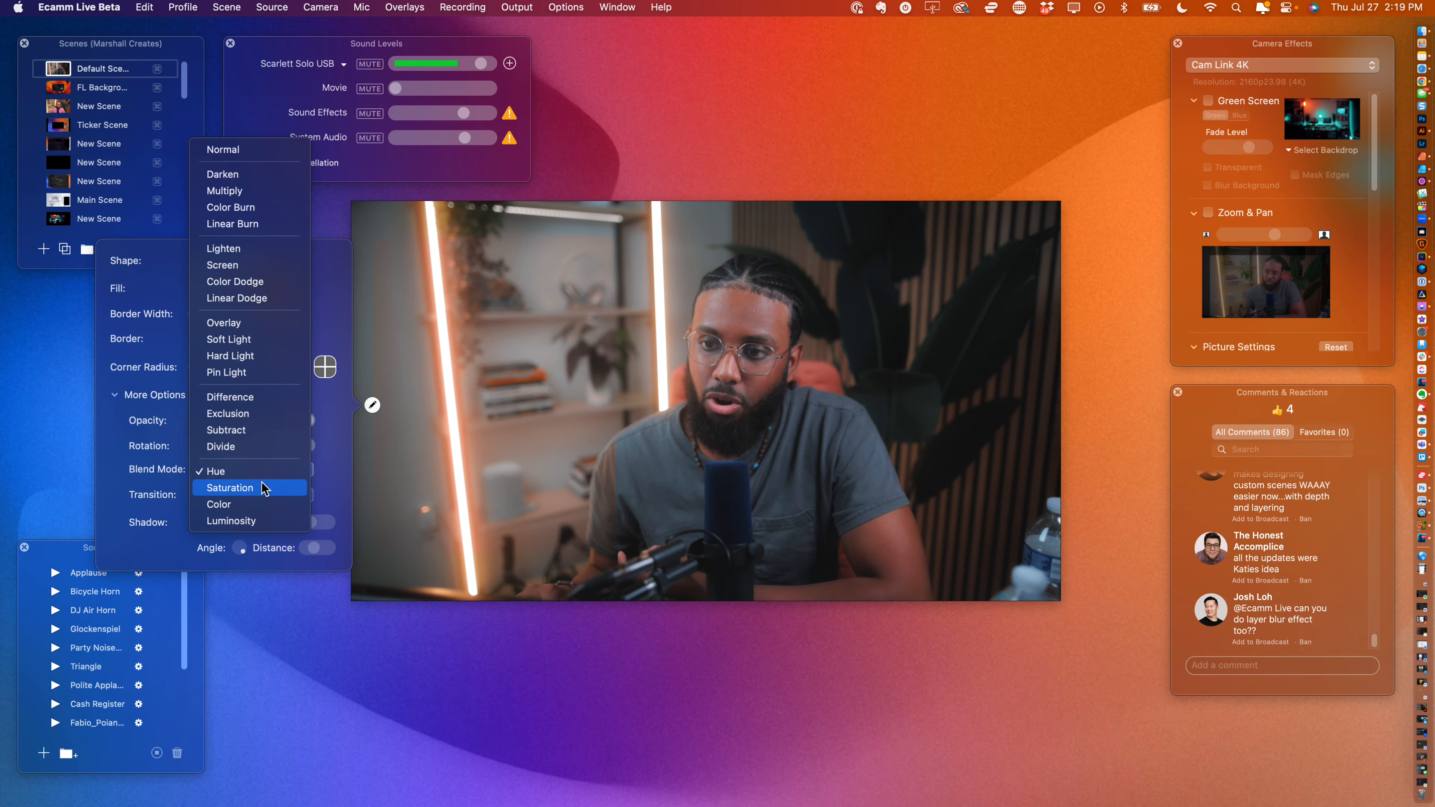
pyautogui.click(264, 490)
pyautogui.click(265, 477)
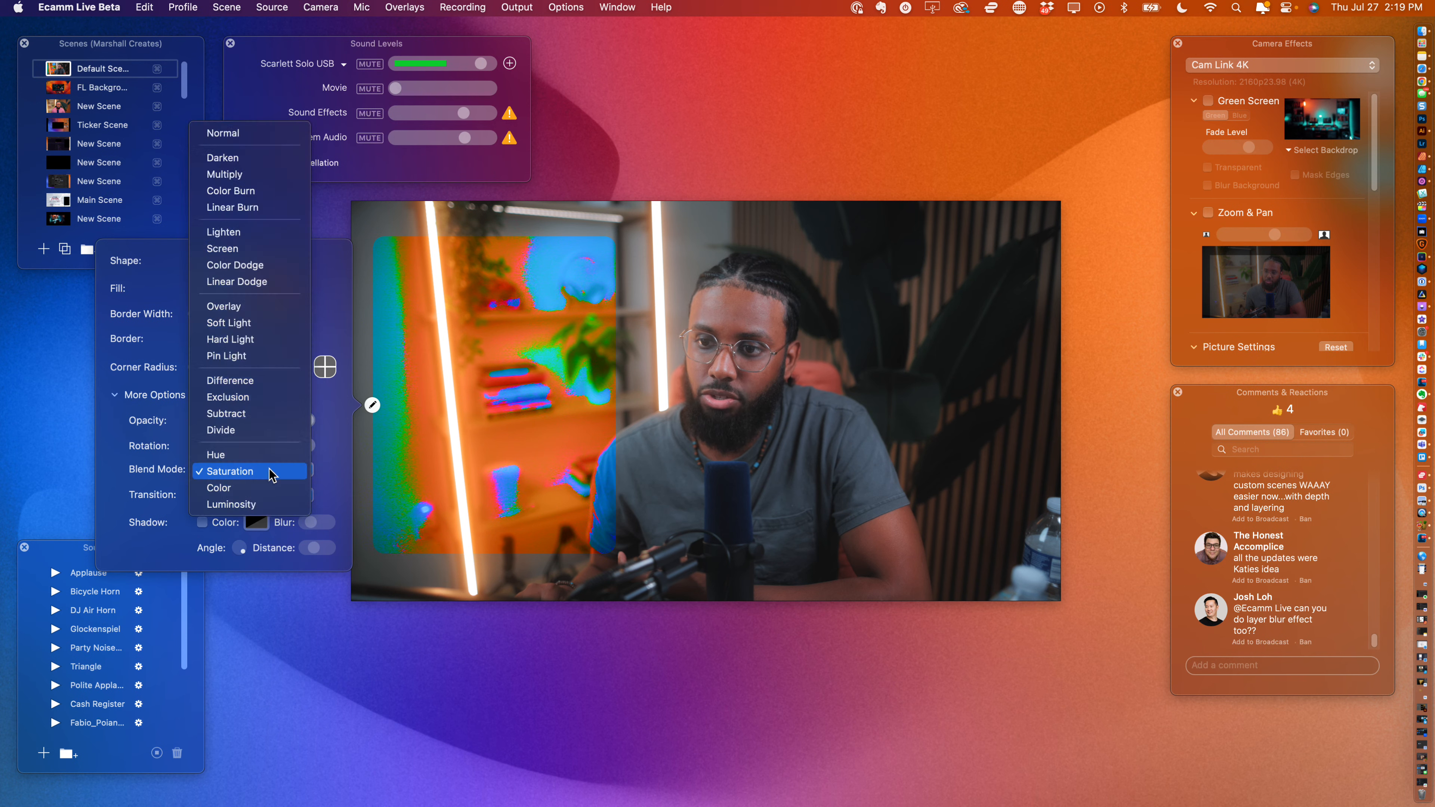
pyautogui.click(267, 456)
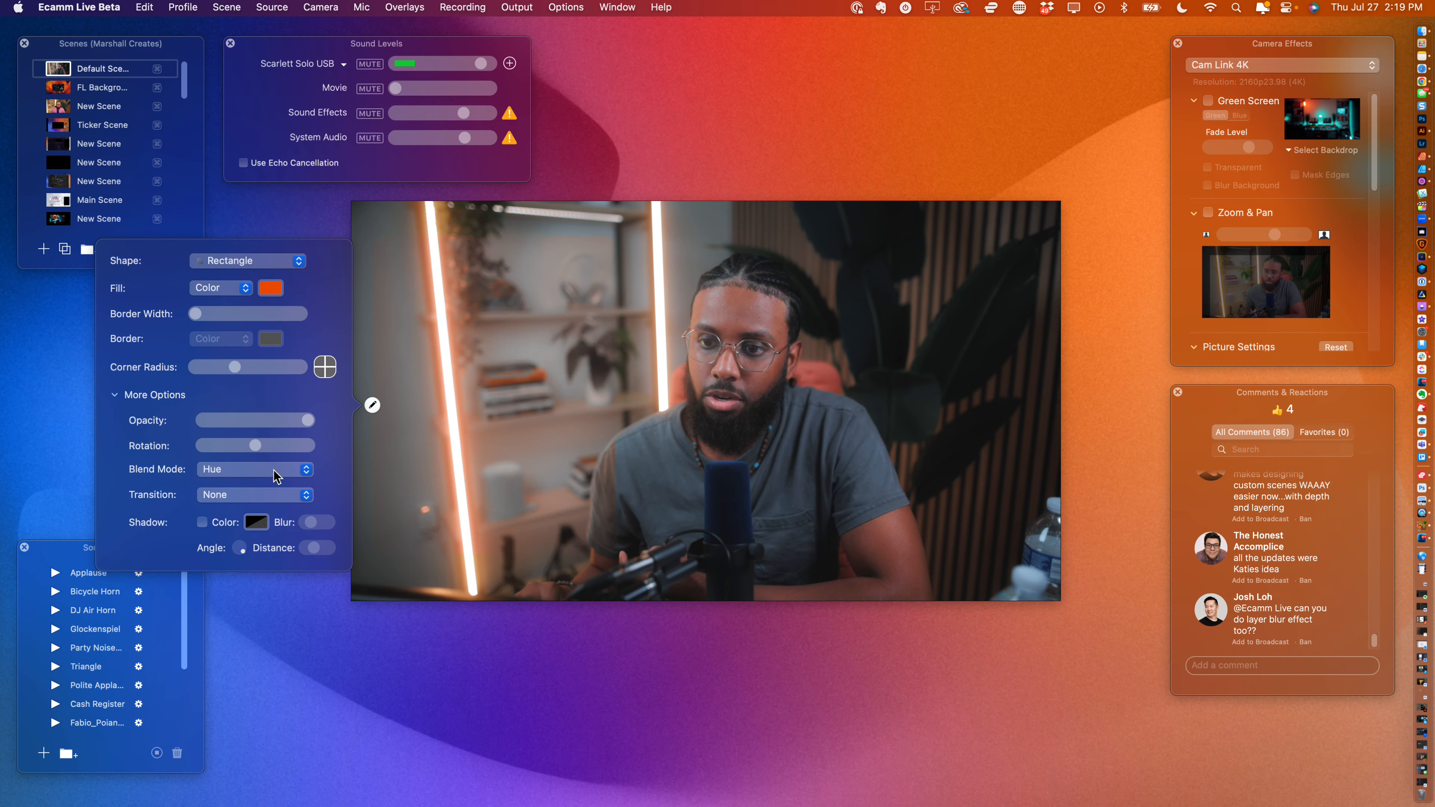
# - Move the rectangle over the presenter and back over the background shelves, then open its settings
pyautogui.moveTo(708, 419)
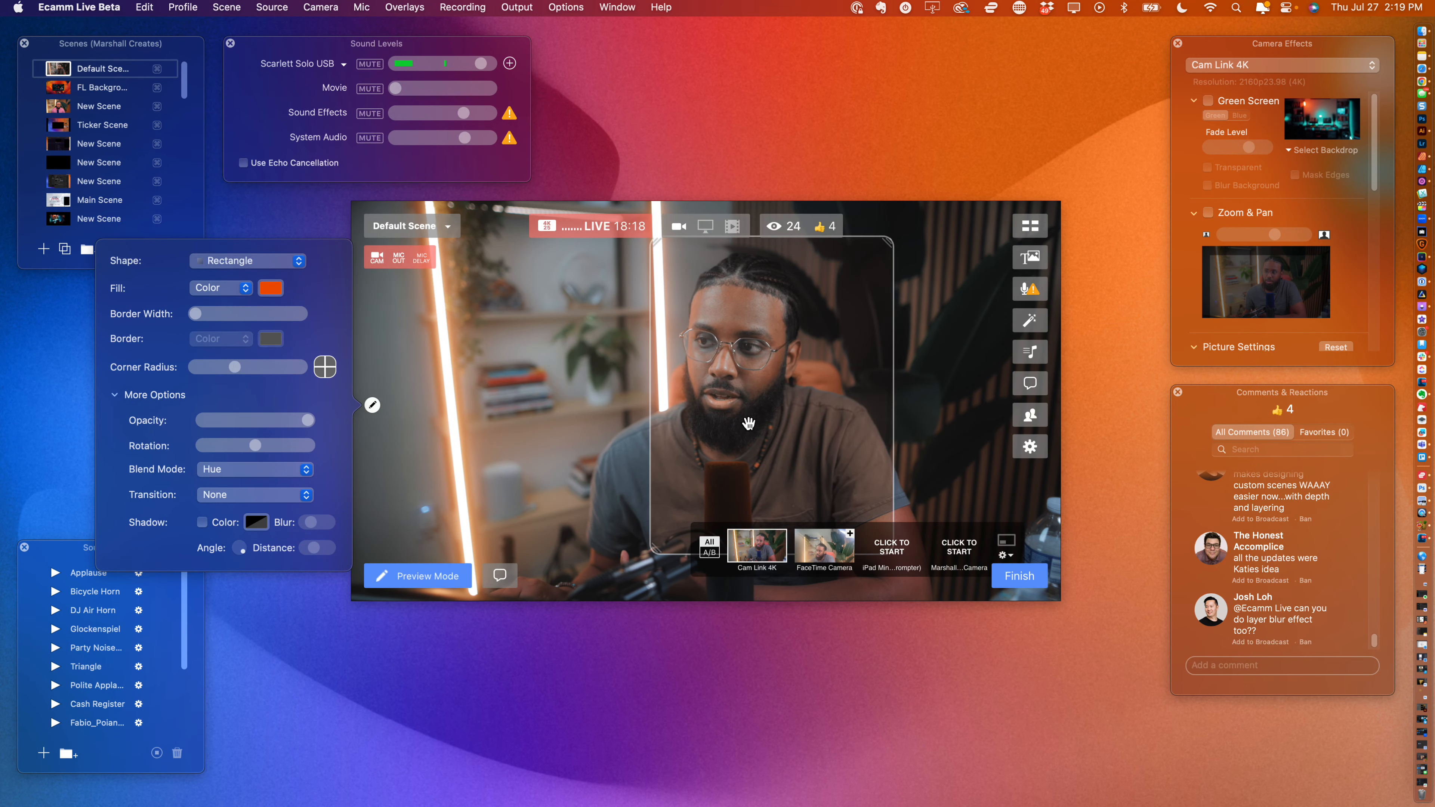
pyautogui.click(708, 419)
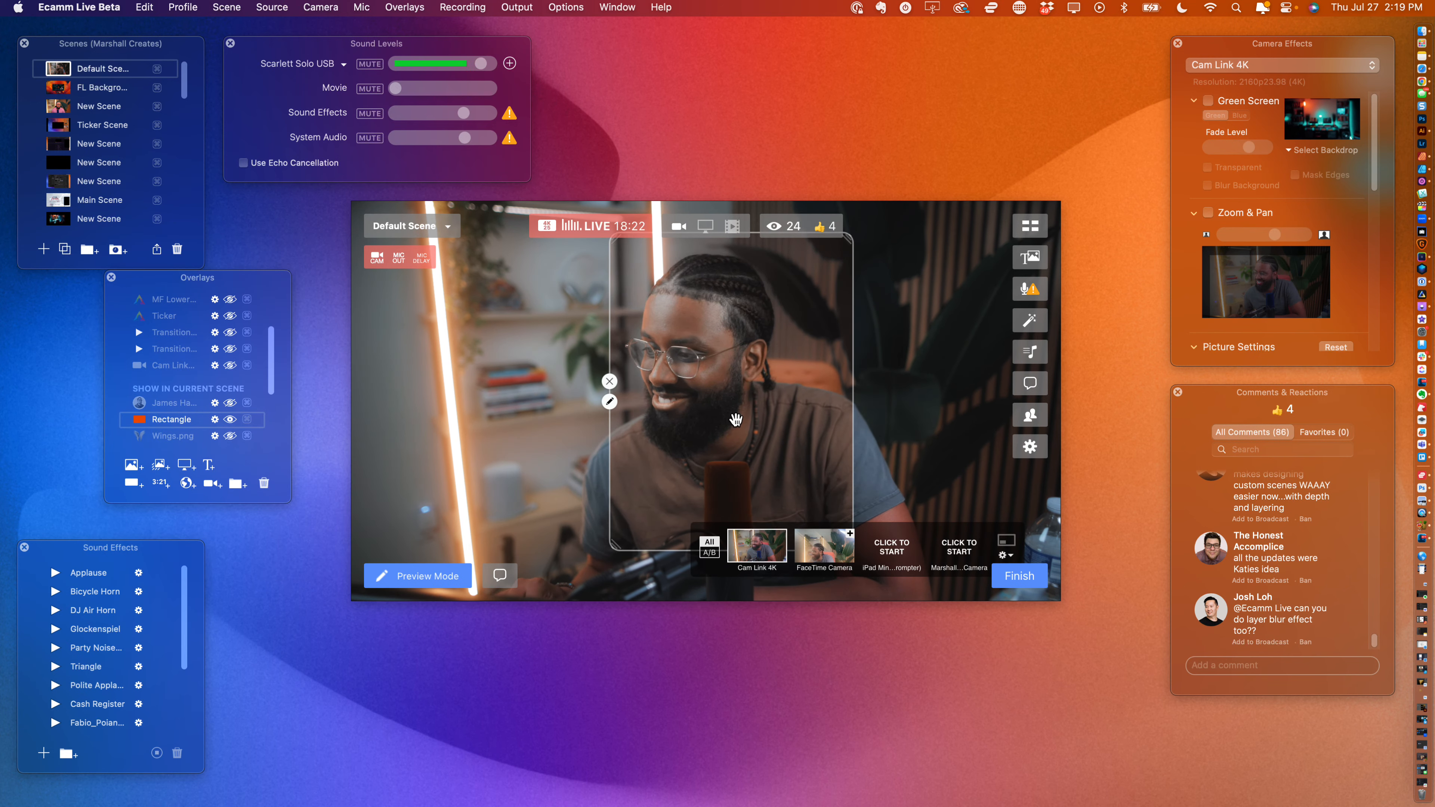
pyautogui.moveTo(743, 424); pyautogui.dragTo(508, 422)
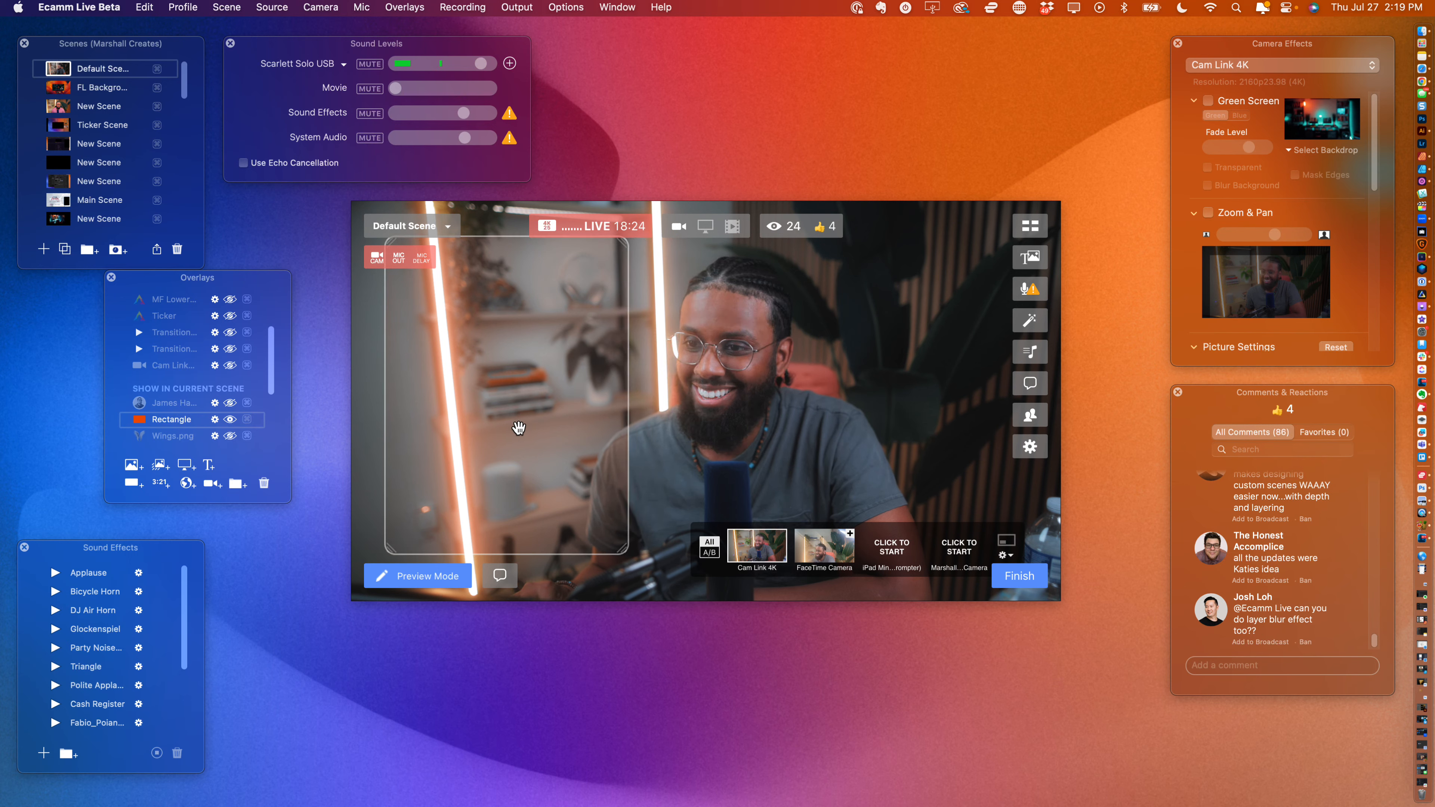
pyautogui.click(214, 419)
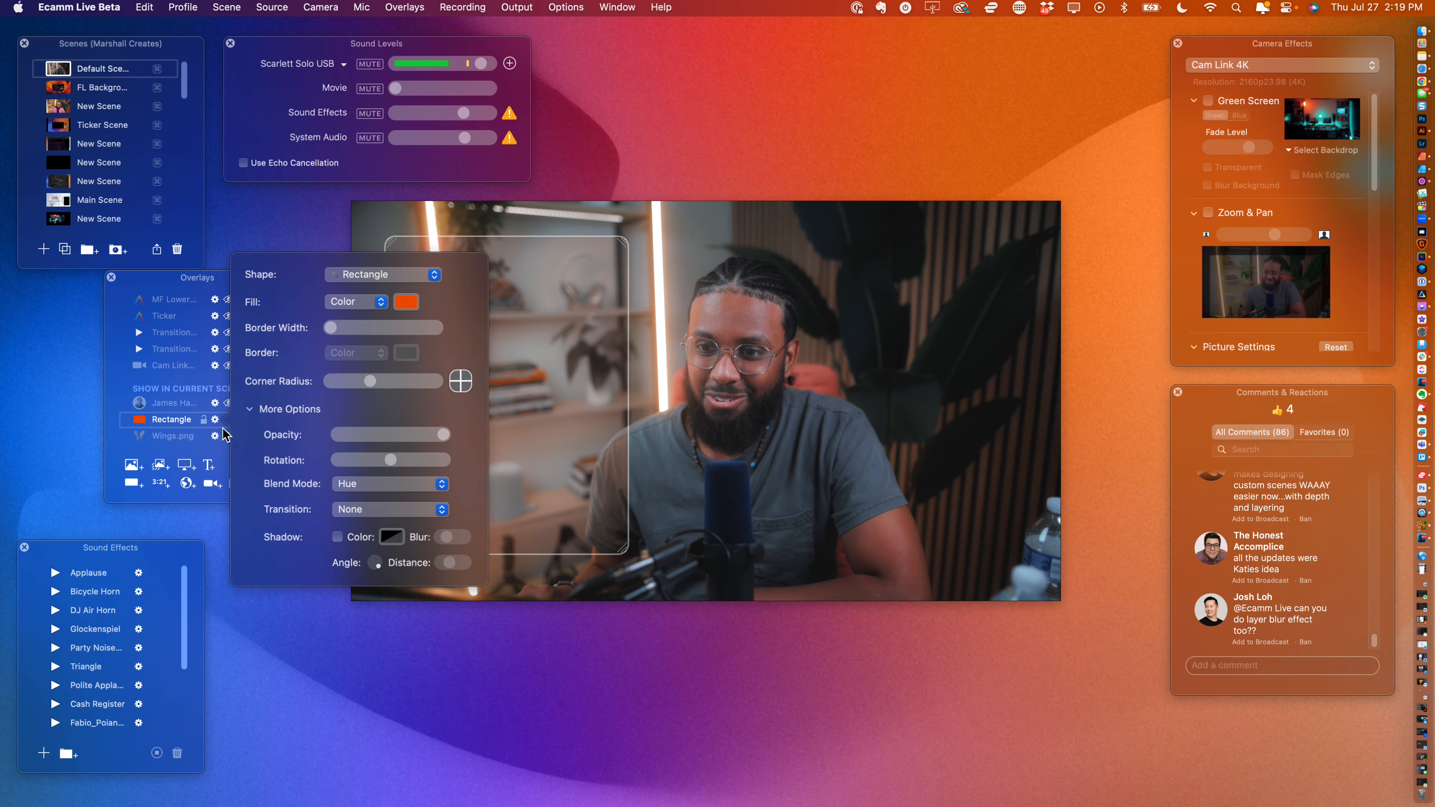
# - Try the Saturation, Color and Luminosity blend modes on the rectangle
pyautogui.click(361, 487)
pyautogui.click(364, 502)
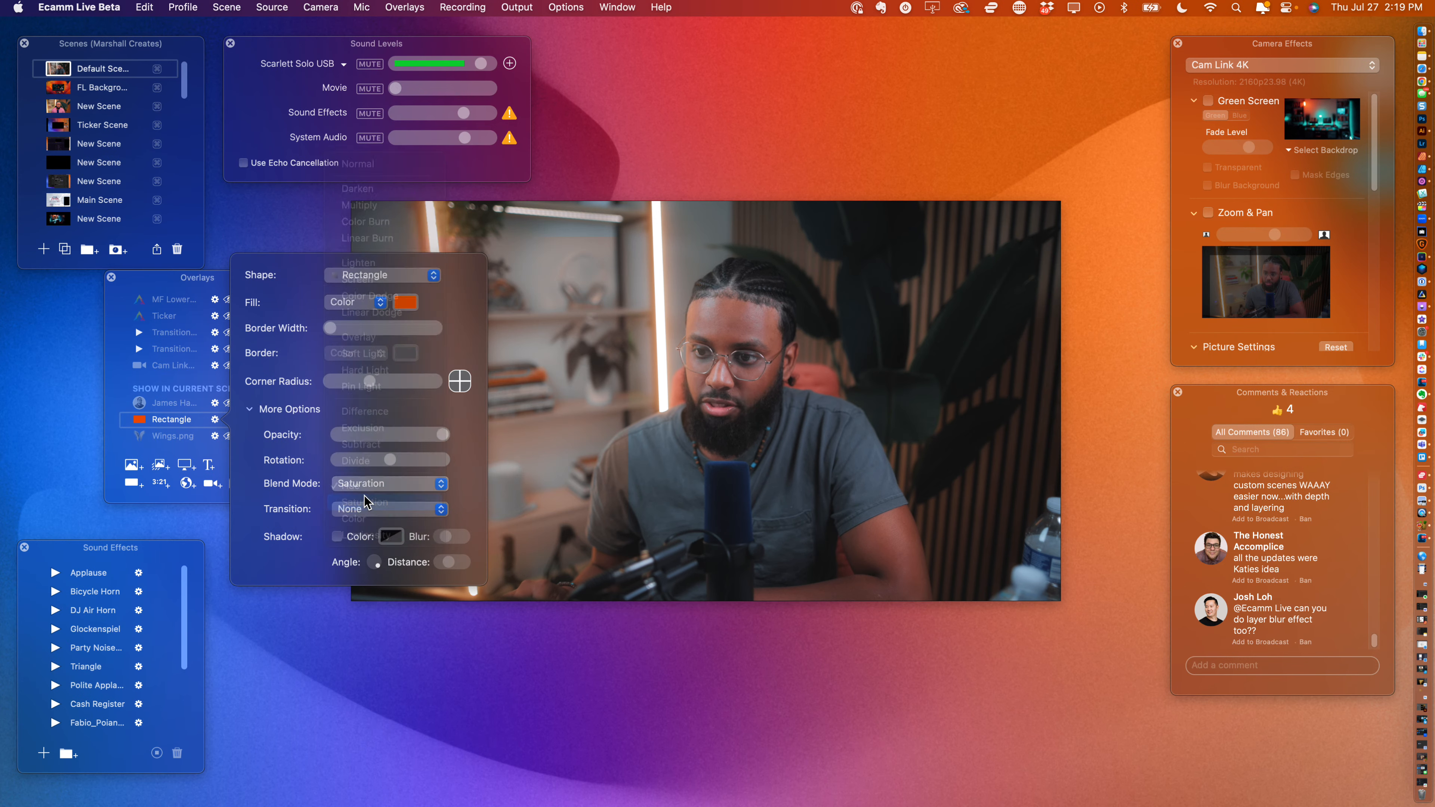
pyautogui.click(364, 483)
pyautogui.click(366, 502)
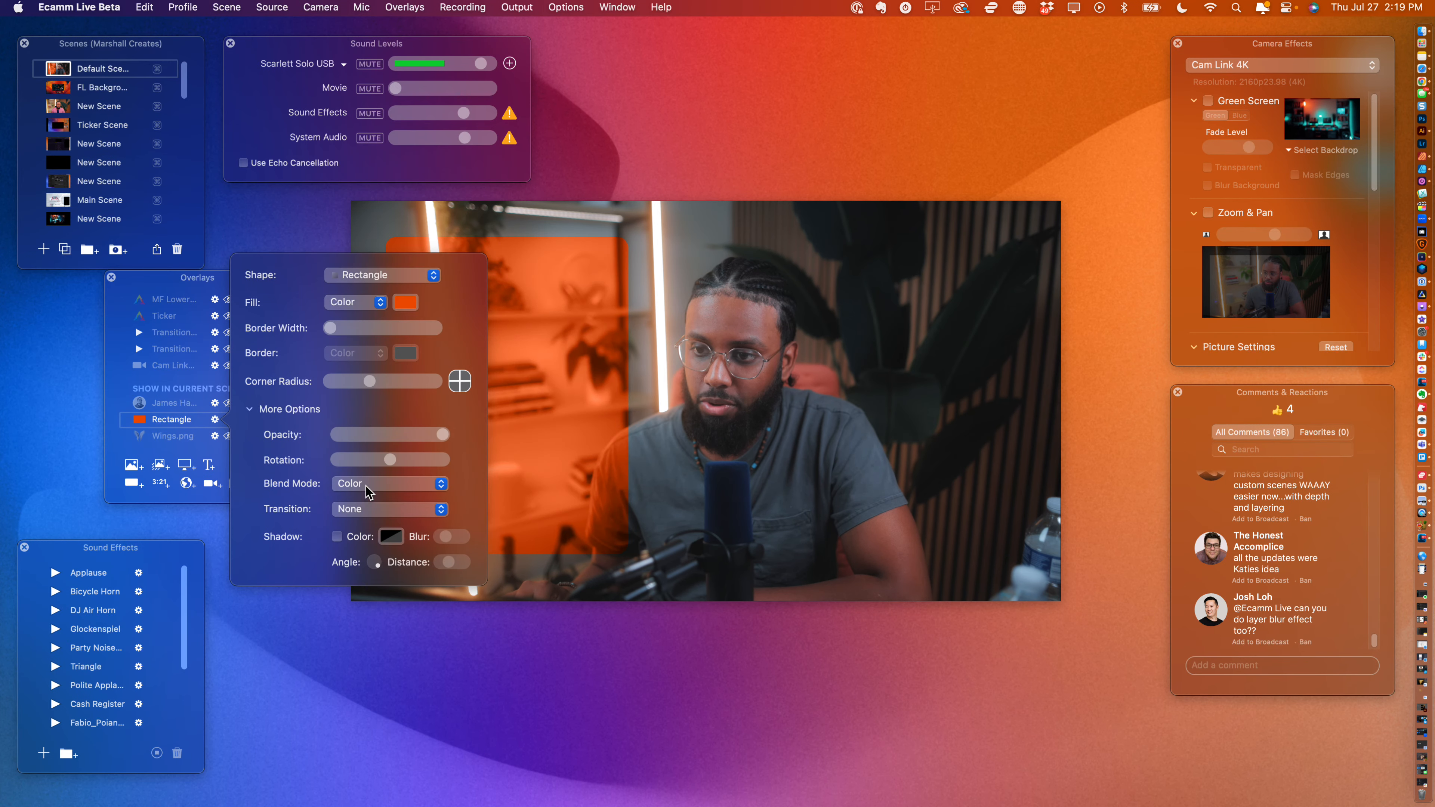
pyautogui.click(366, 486)
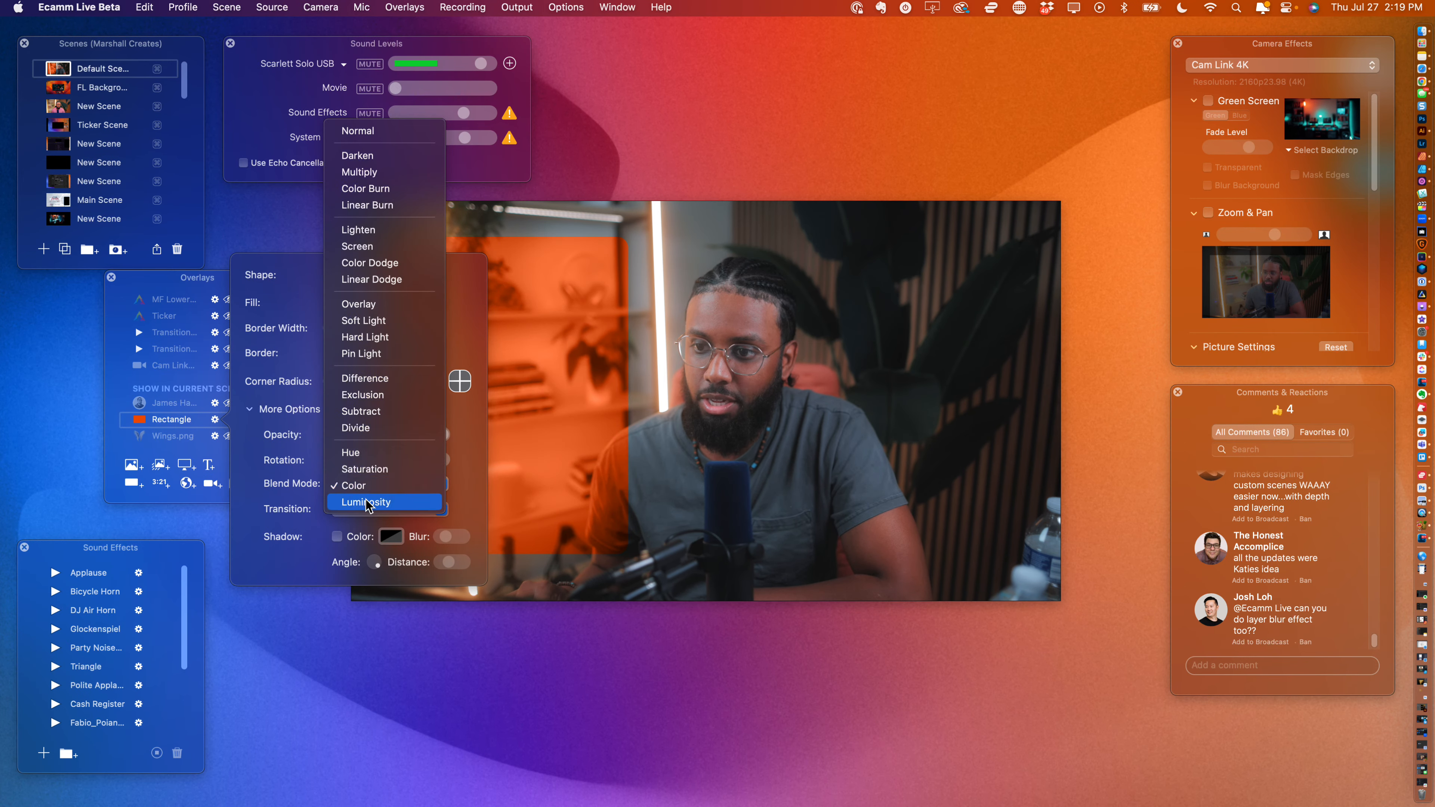
pyautogui.click(366, 501)
# - Switch the rectangle's blend mode to Multiply
pyautogui.click(378, 488)
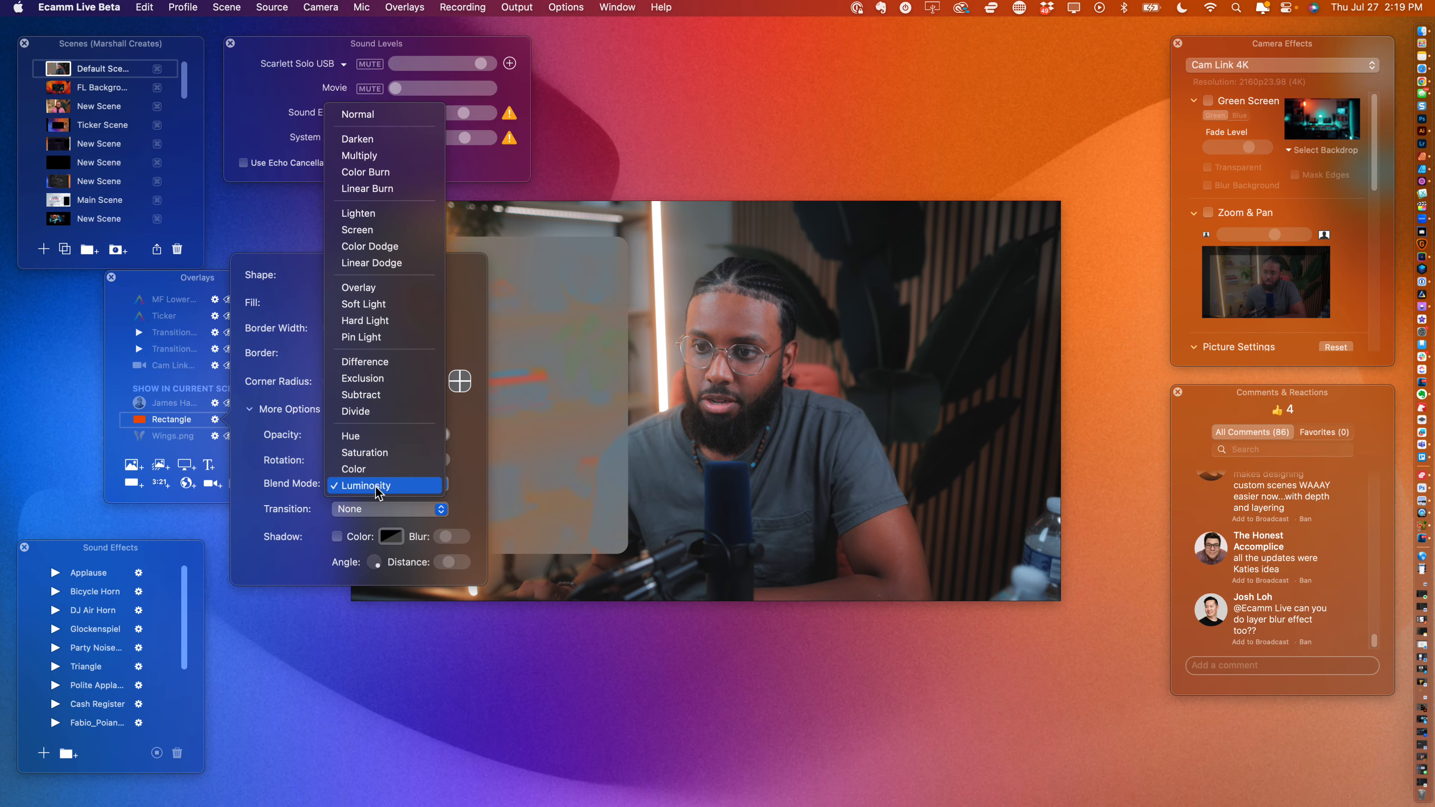
pyautogui.click(317, 505)
pyautogui.click(342, 508)
pyautogui.click(314, 506)
pyautogui.click(339, 485)
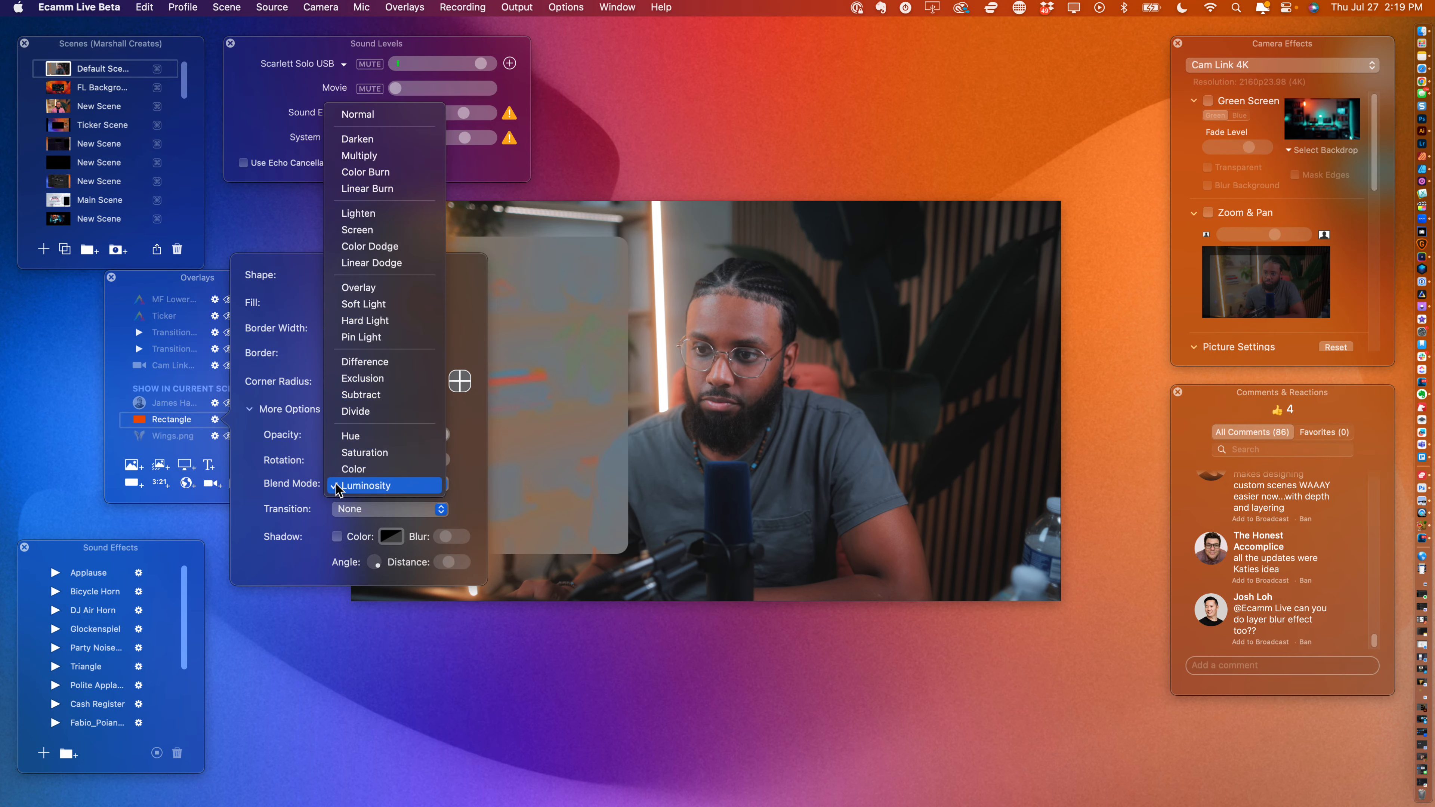
pyautogui.click(366, 156)
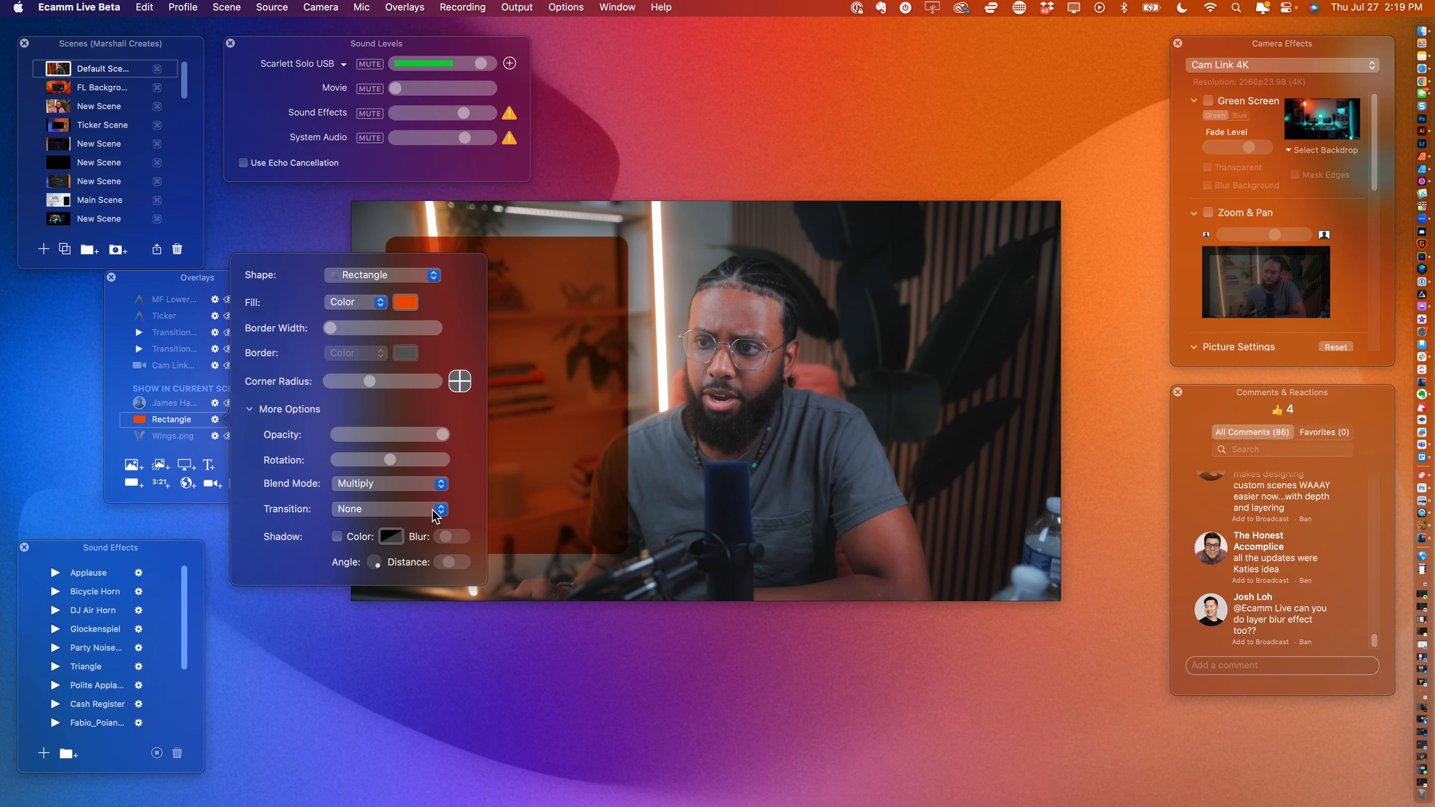
# - Set the rectangle's blend mode to Color and move it over the presenter
pyautogui.click(376, 487)
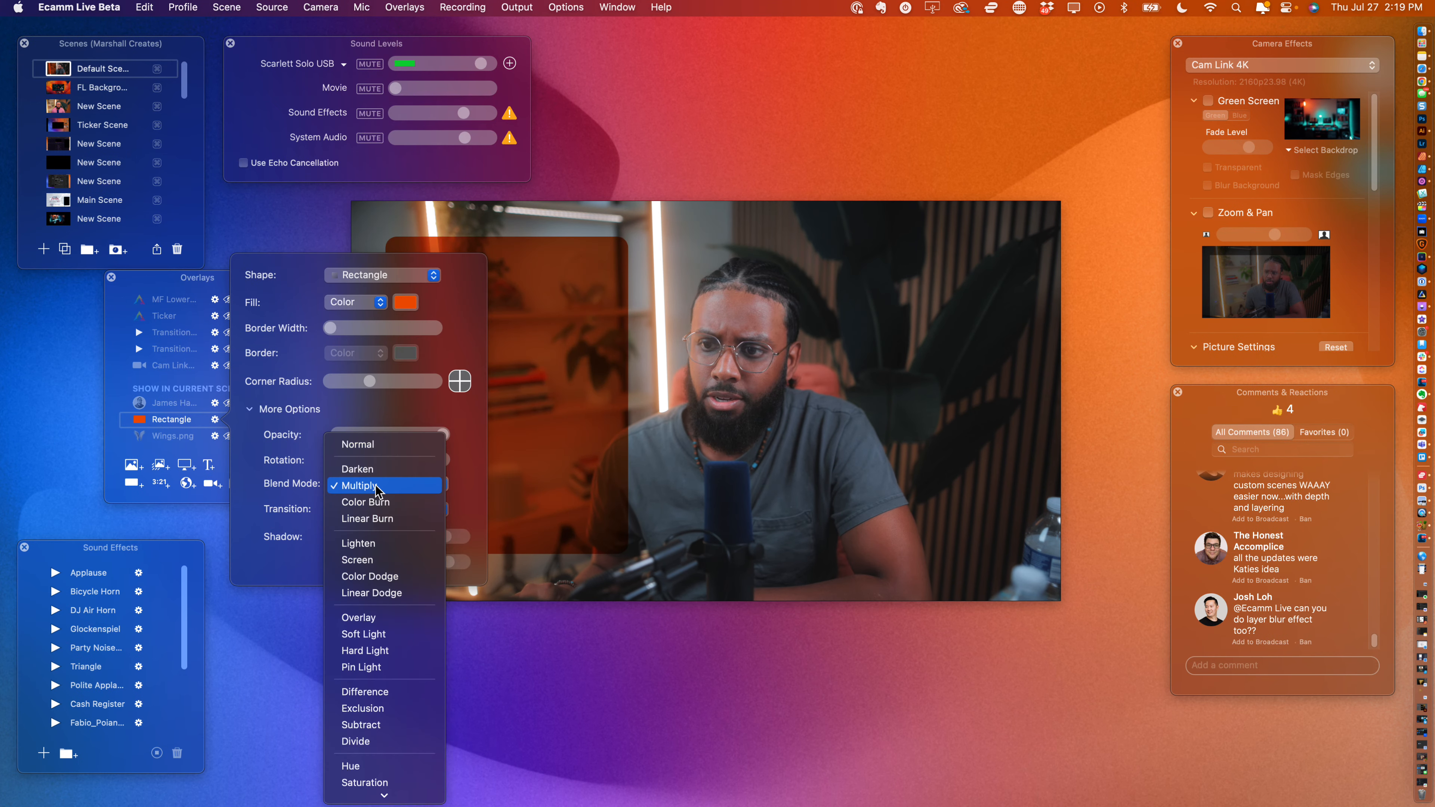
pyautogui.scroll(-1, 390, 643)
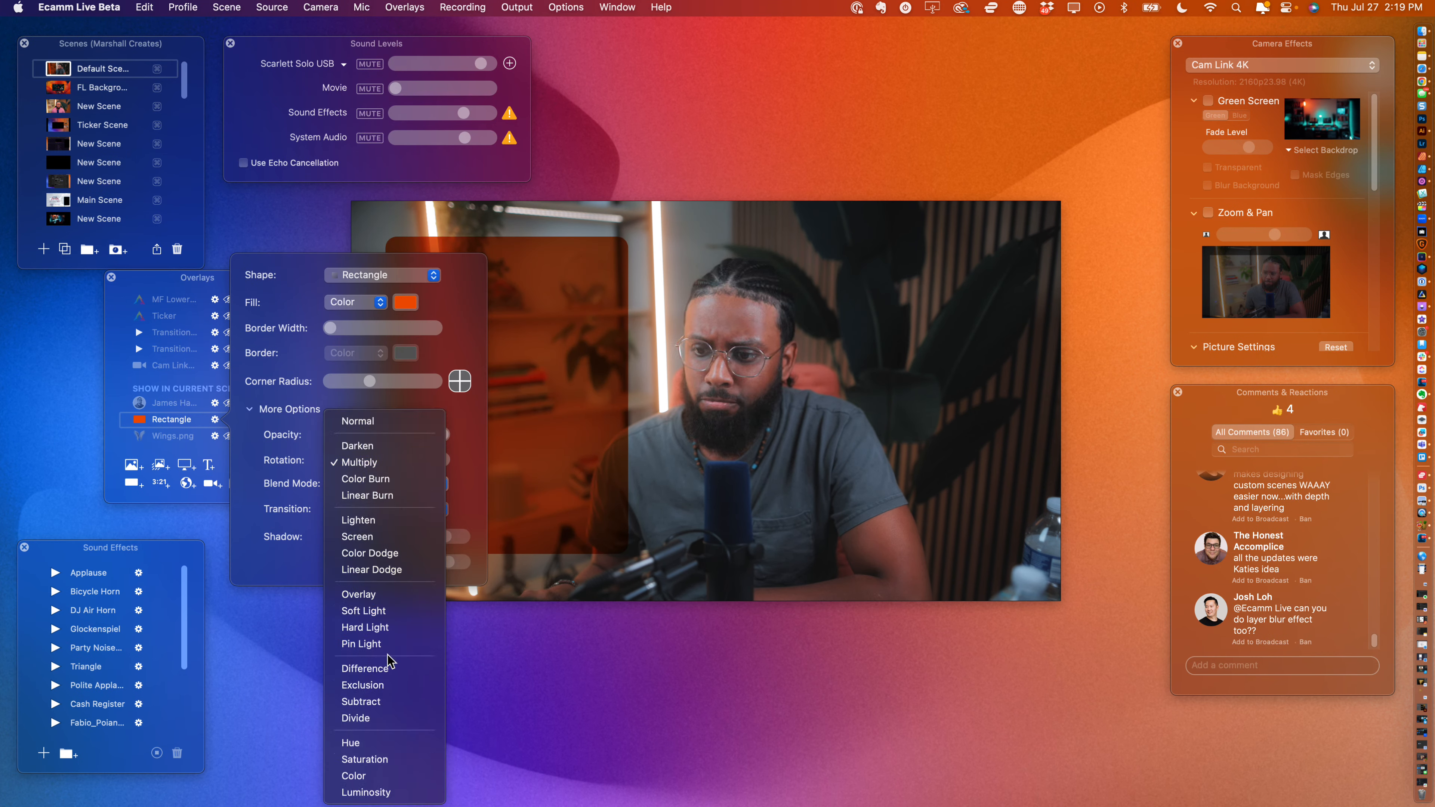
pyautogui.click(370, 775)
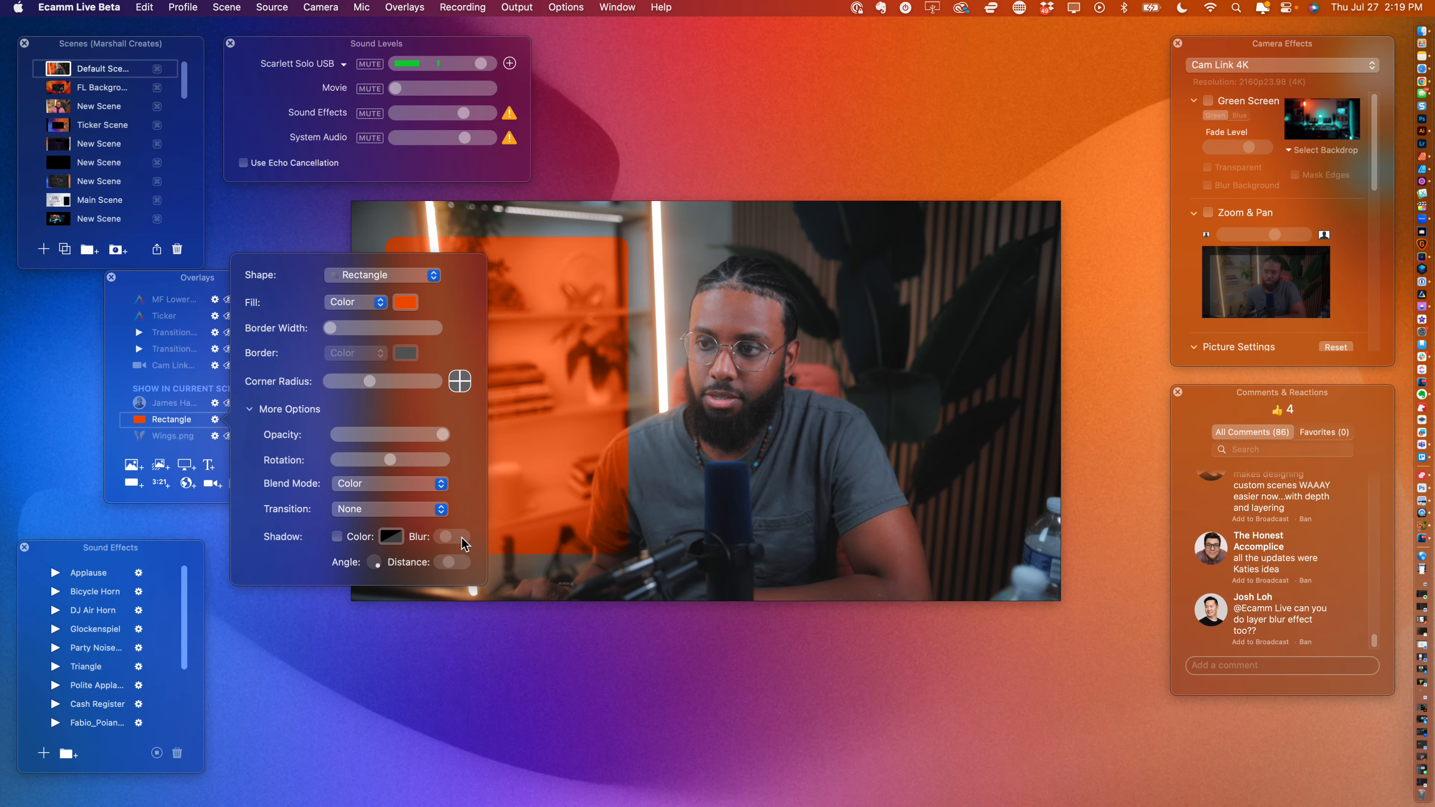
pyautogui.moveTo(559, 343); pyautogui.dragTo(762, 352)
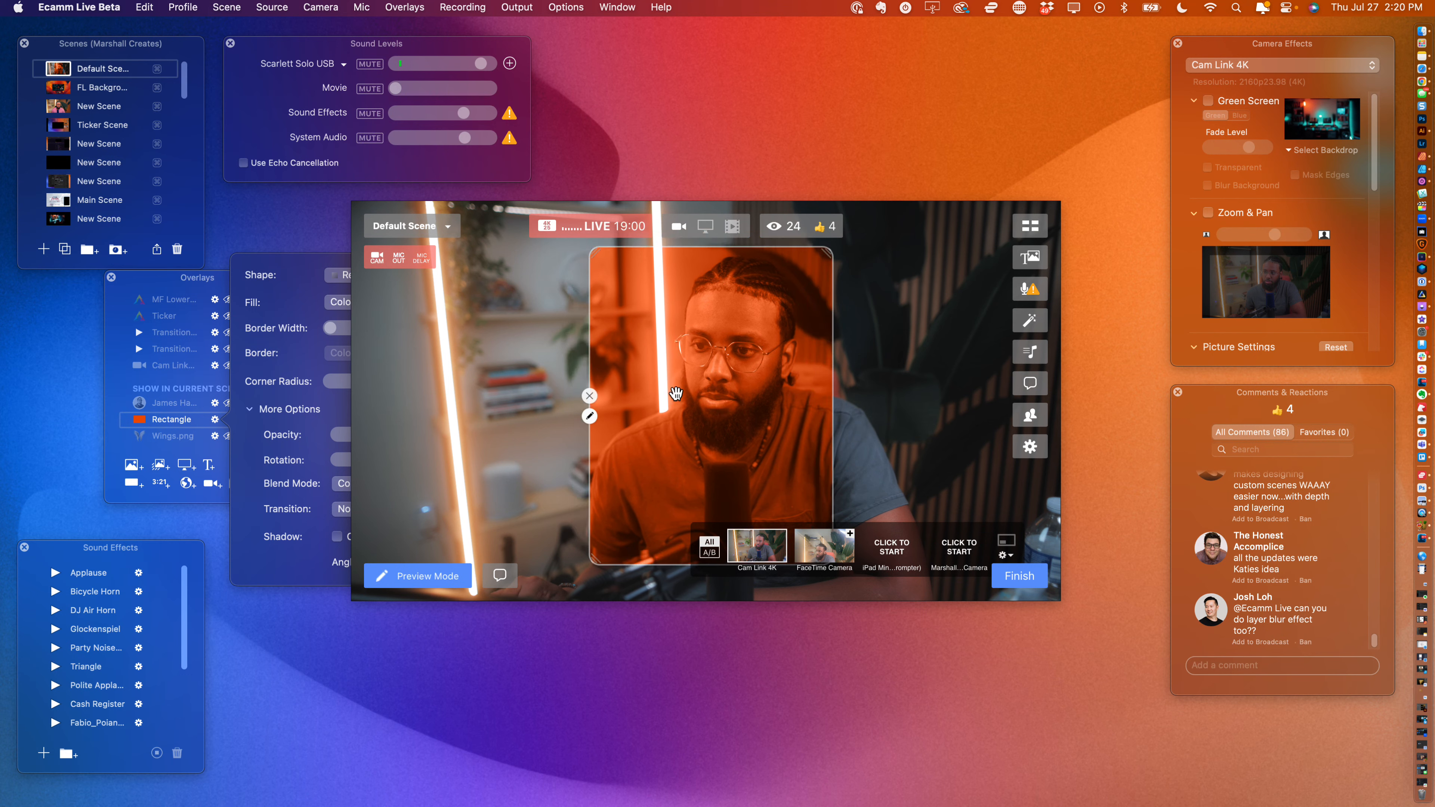
pyautogui.click(262, 543)
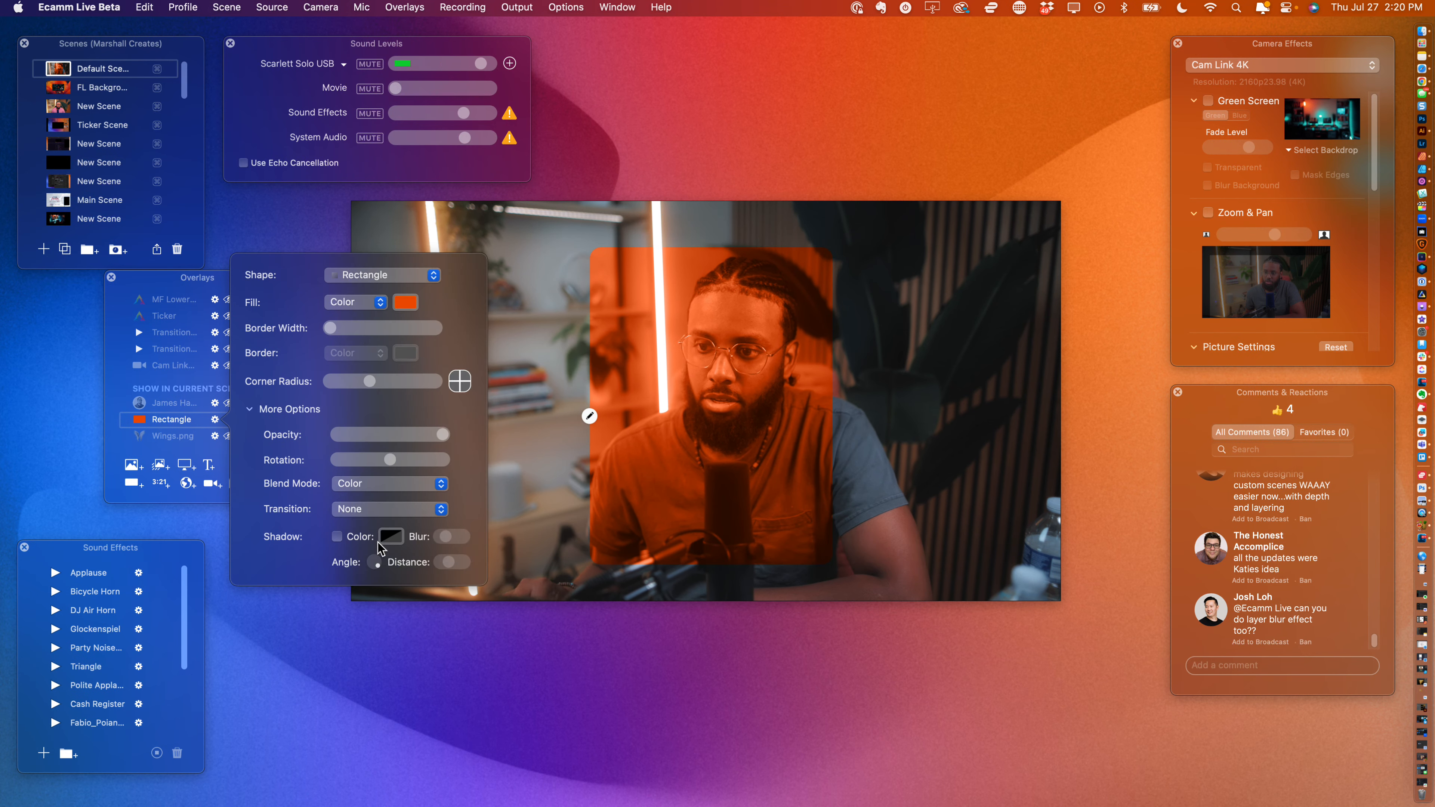
# - Try a black shadow with an adjusted blur on the rectangle, then turn the shadow off
pyautogui.click(337, 537)
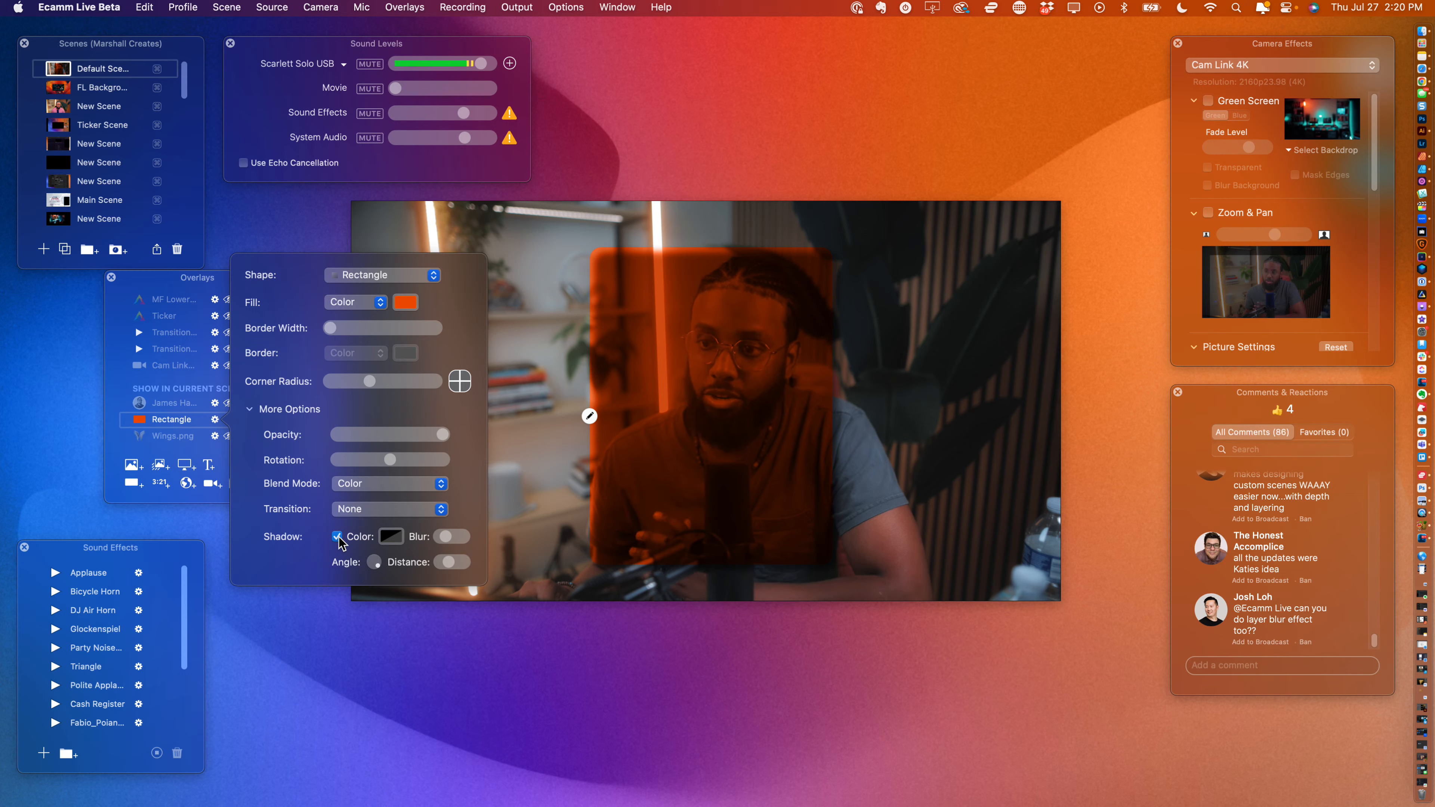
pyautogui.click(338, 537)
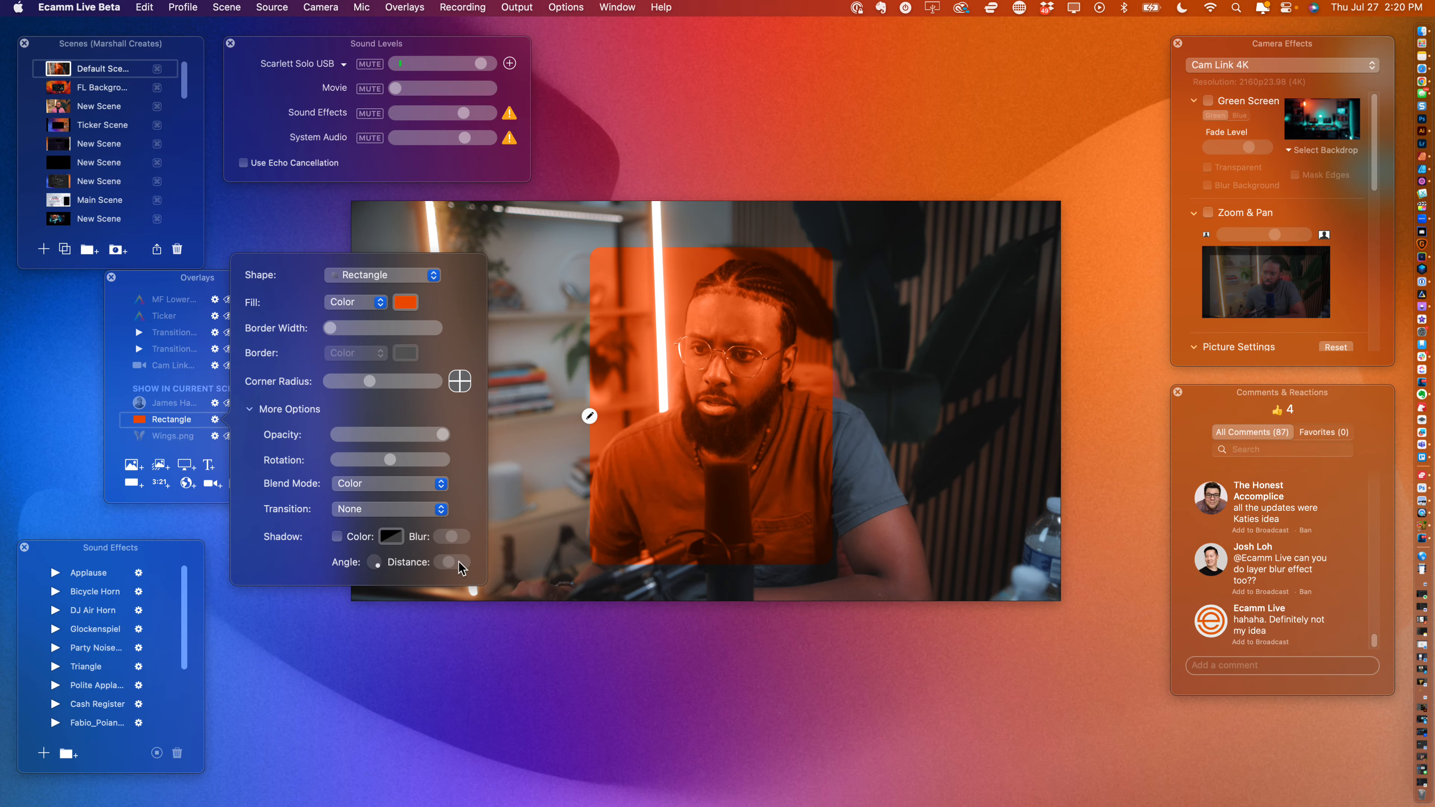
pyautogui.click(337, 537)
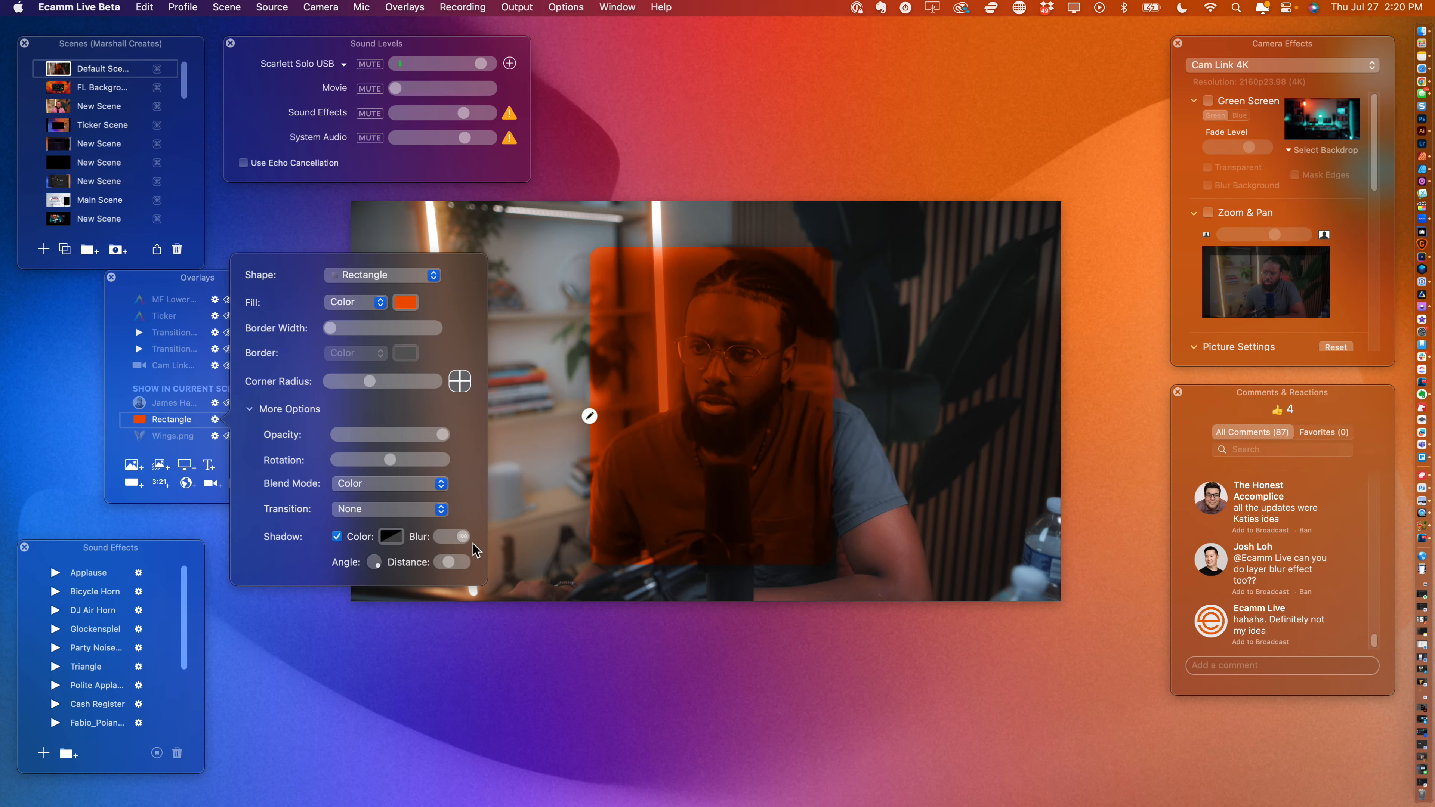
pyautogui.moveTo(472, 544); pyautogui.dragTo(454, 543)
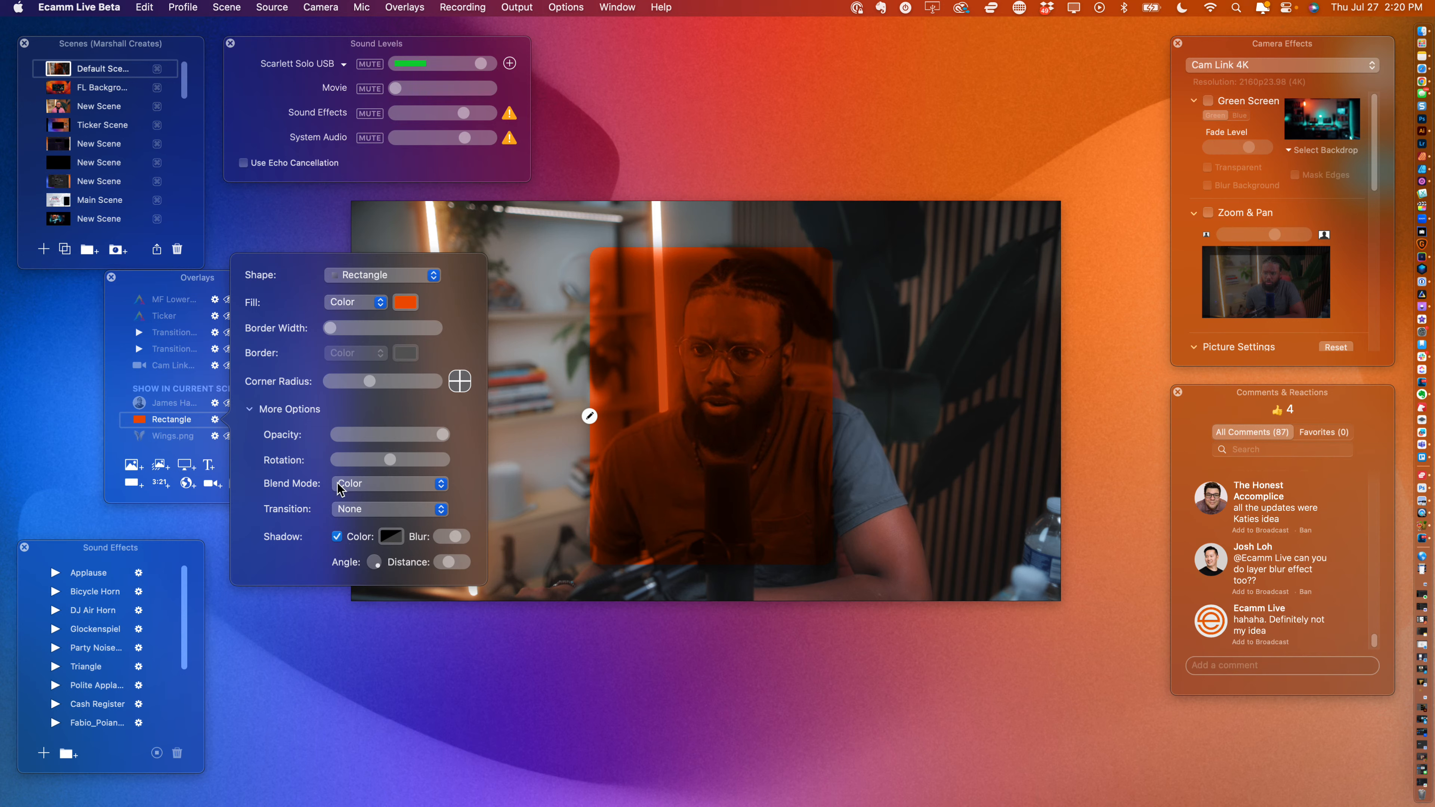
pyautogui.click(345, 507)
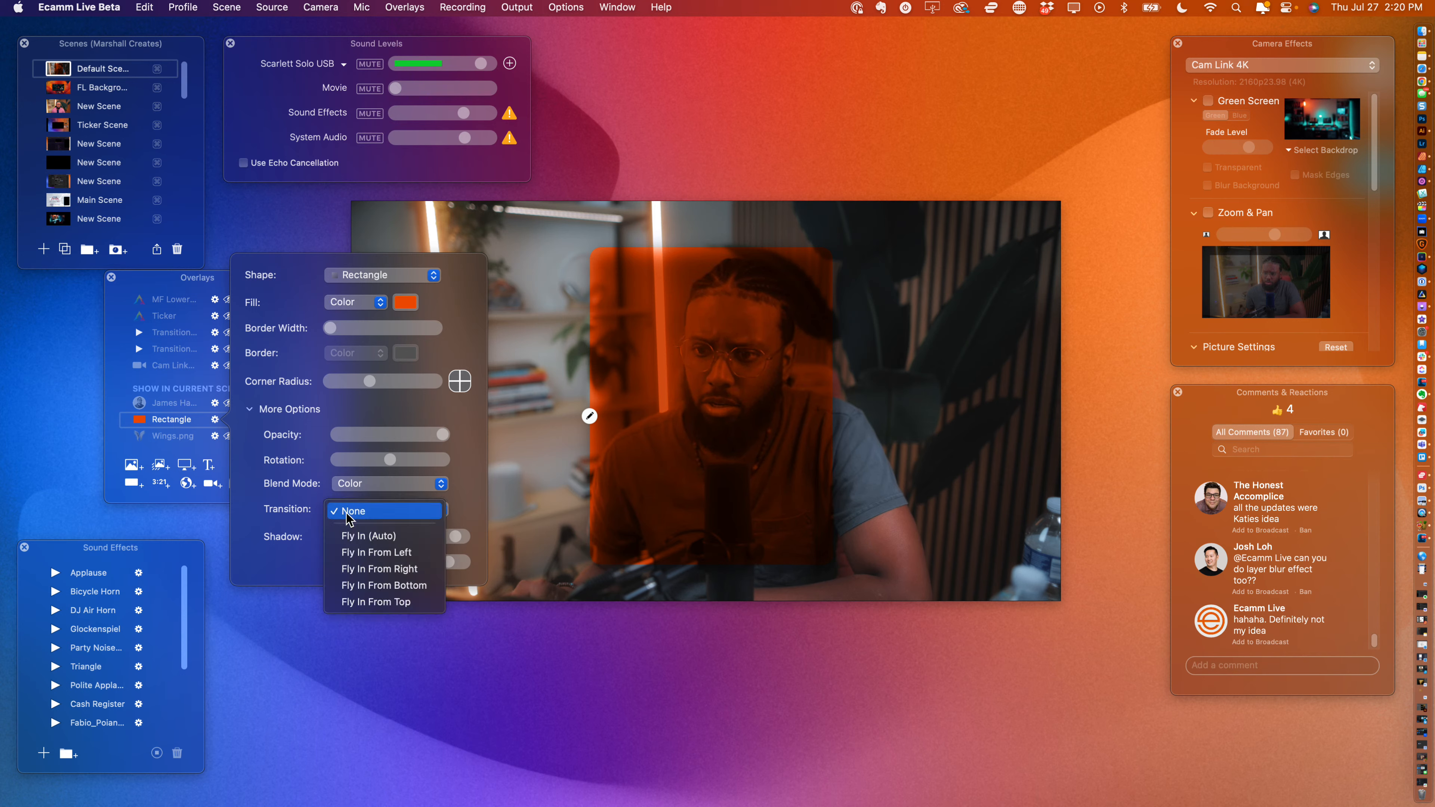
pyautogui.click(298, 513)
pyautogui.click(337, 537)
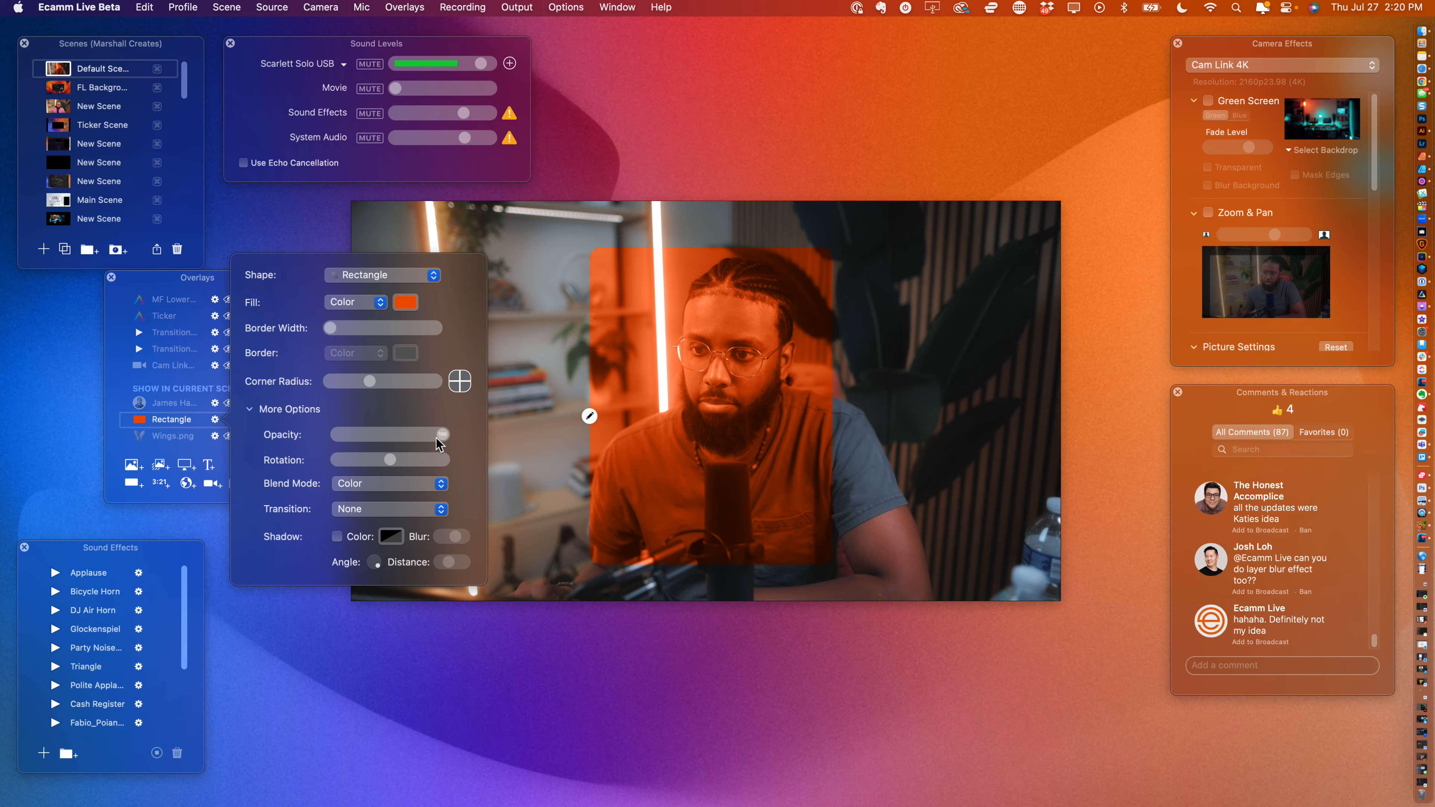
# - Move the rectangle back over the background shelves and set its blend mode to Multiply
pyautogui.click(696, 413)
pyautogui.moveTo(696, 413); pyautogui.dragTo(504, 398)
pyautogui.click(346, 482)
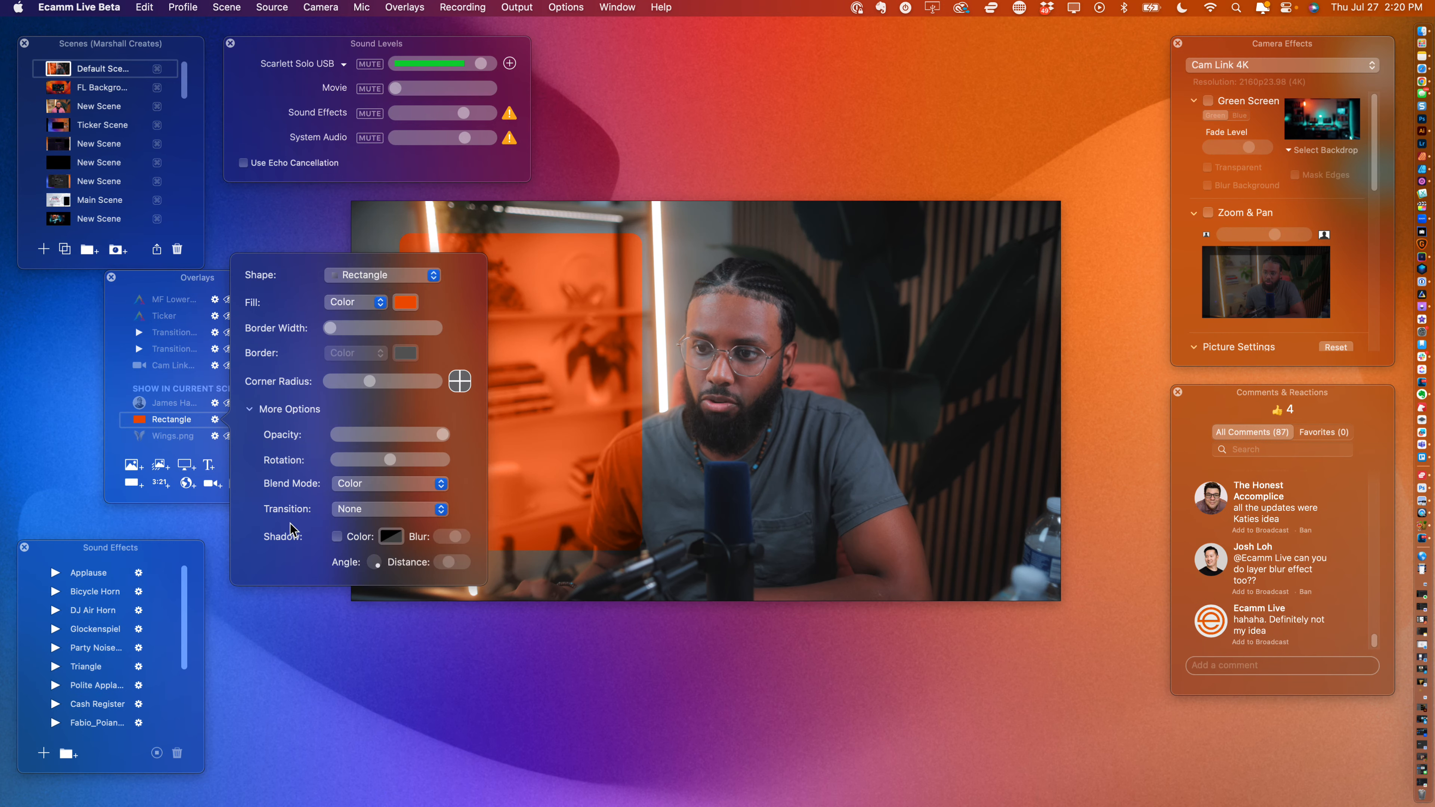
pyautogui.click(347, 482)
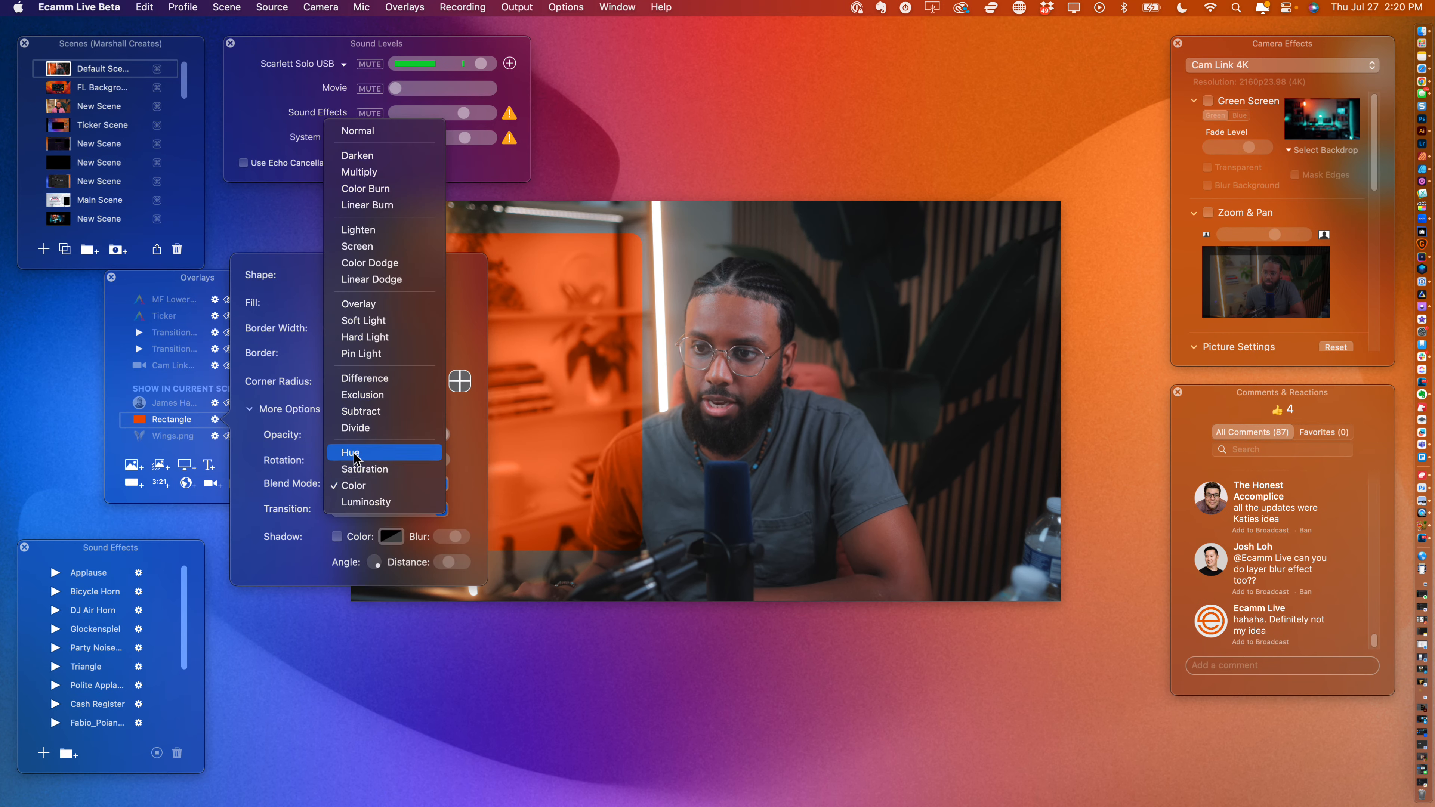
pyautogui.click(346, 172)
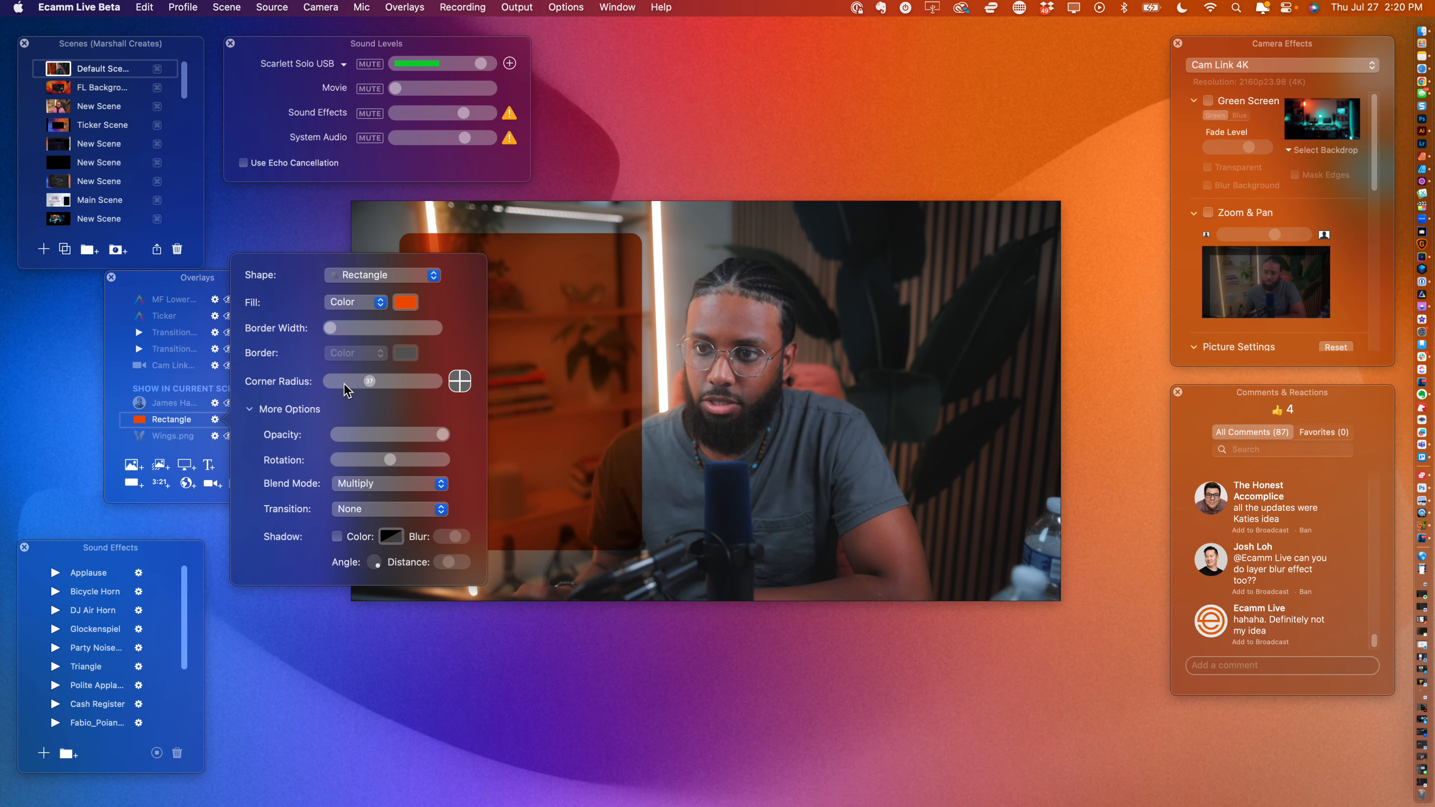
# - Set the rectangle's transition to Fly In From Left and shift it slightly toward the left edge of the video frame
pyautogui.click(352, 511)
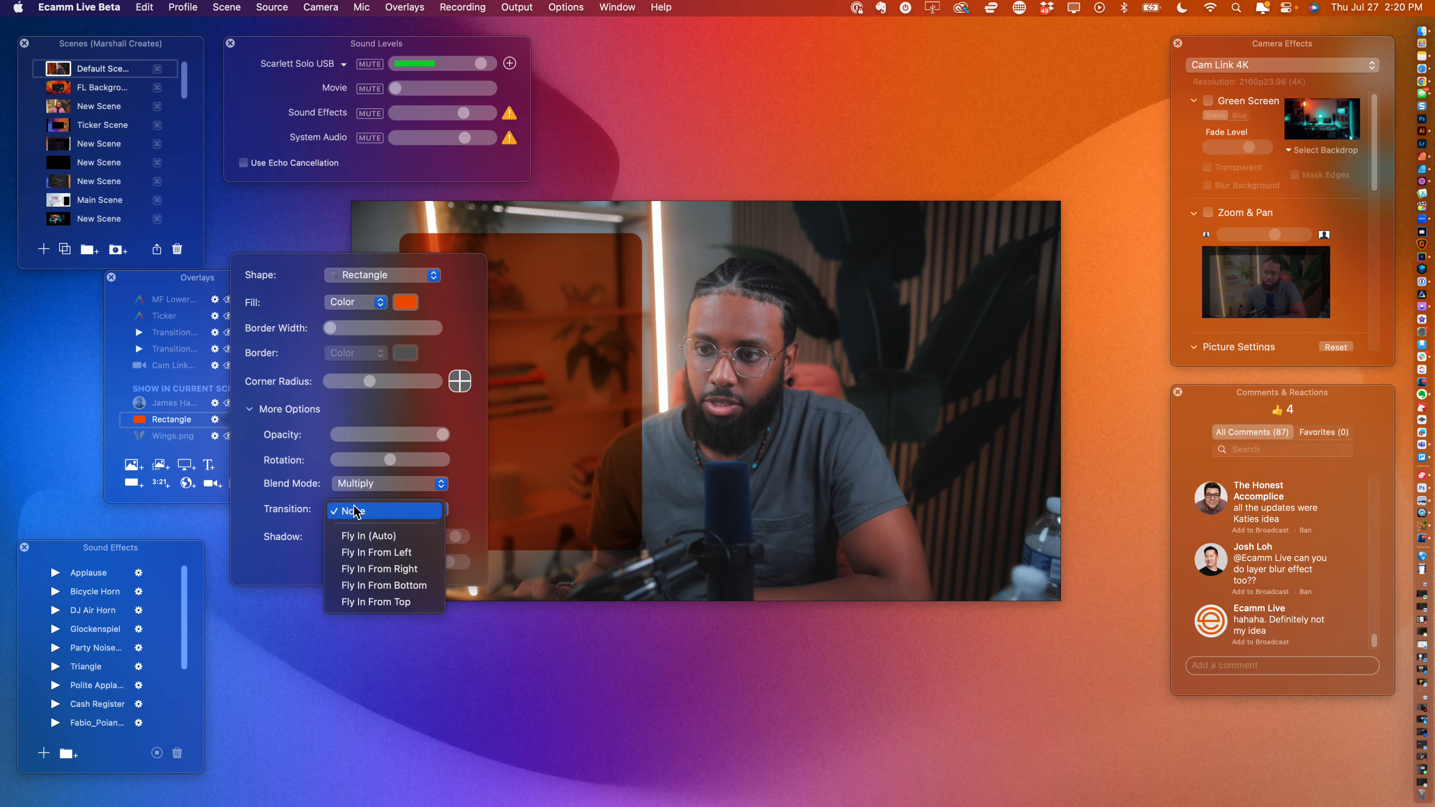
pyautogui.click(357, 551)
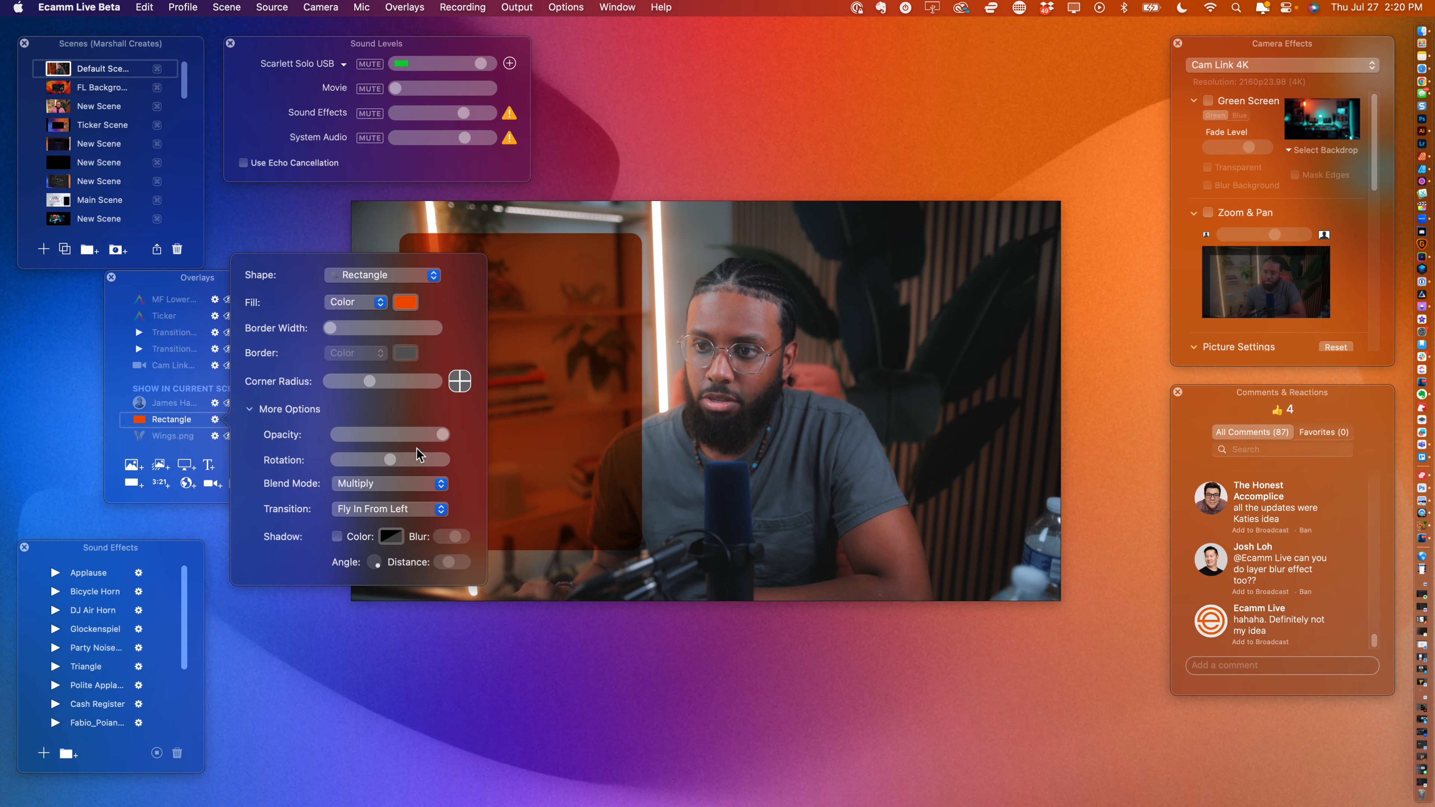
pyautogui.moveTo(551, 413); pyautogui.dragTo(525, 418)
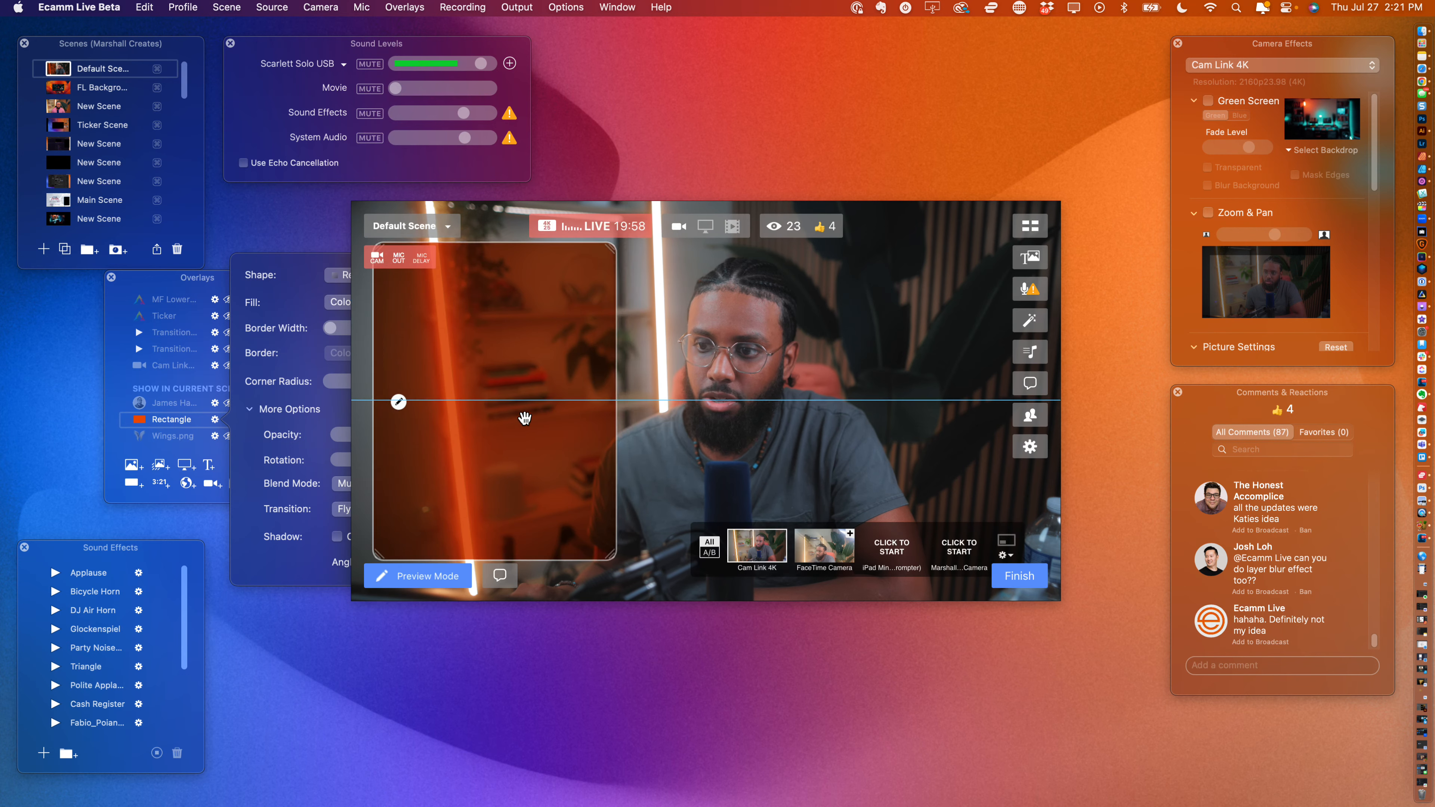
# - Examine the rectangle's transition choices and its other shape settings
pyautogui.click(334, 510)
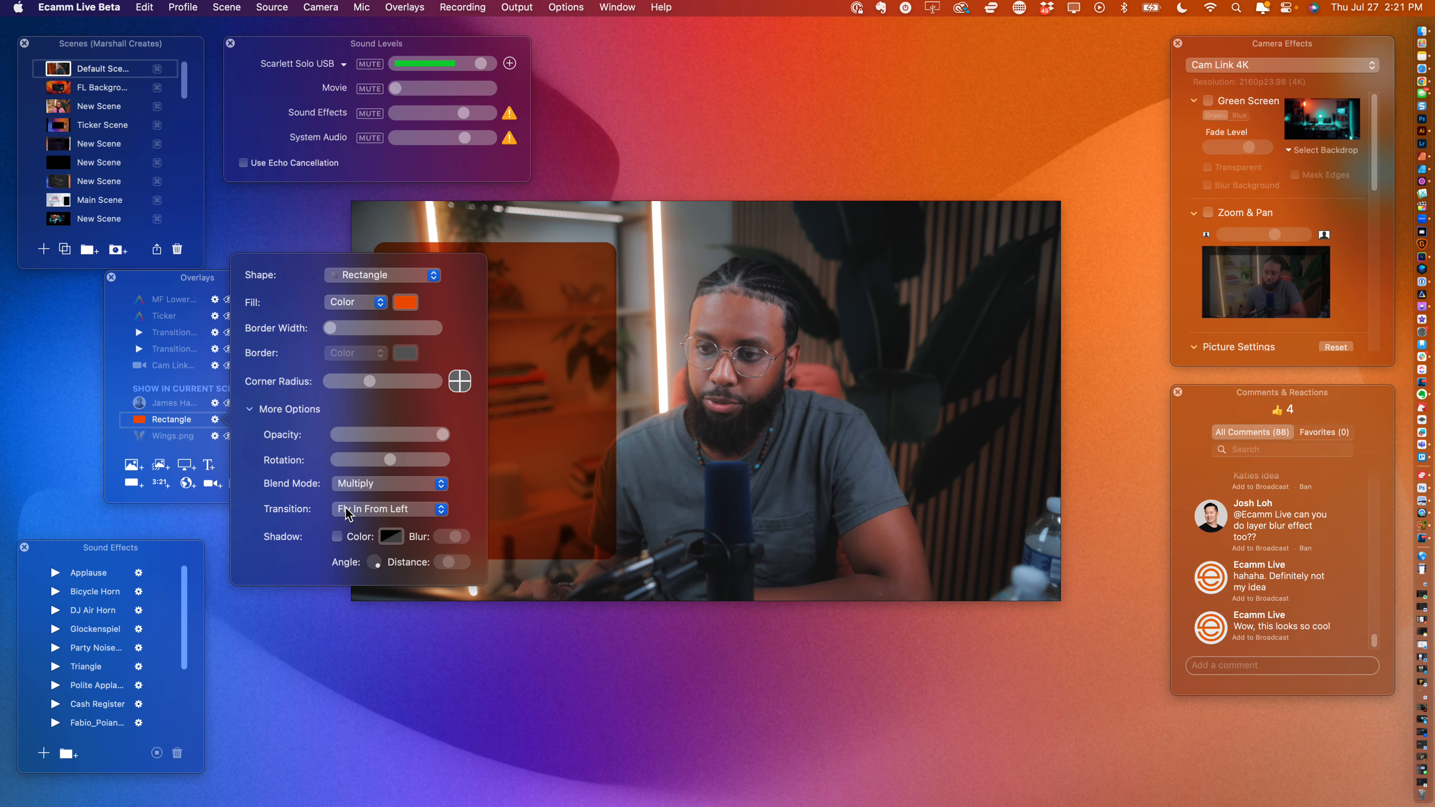
pyautogui.click(348, 510)
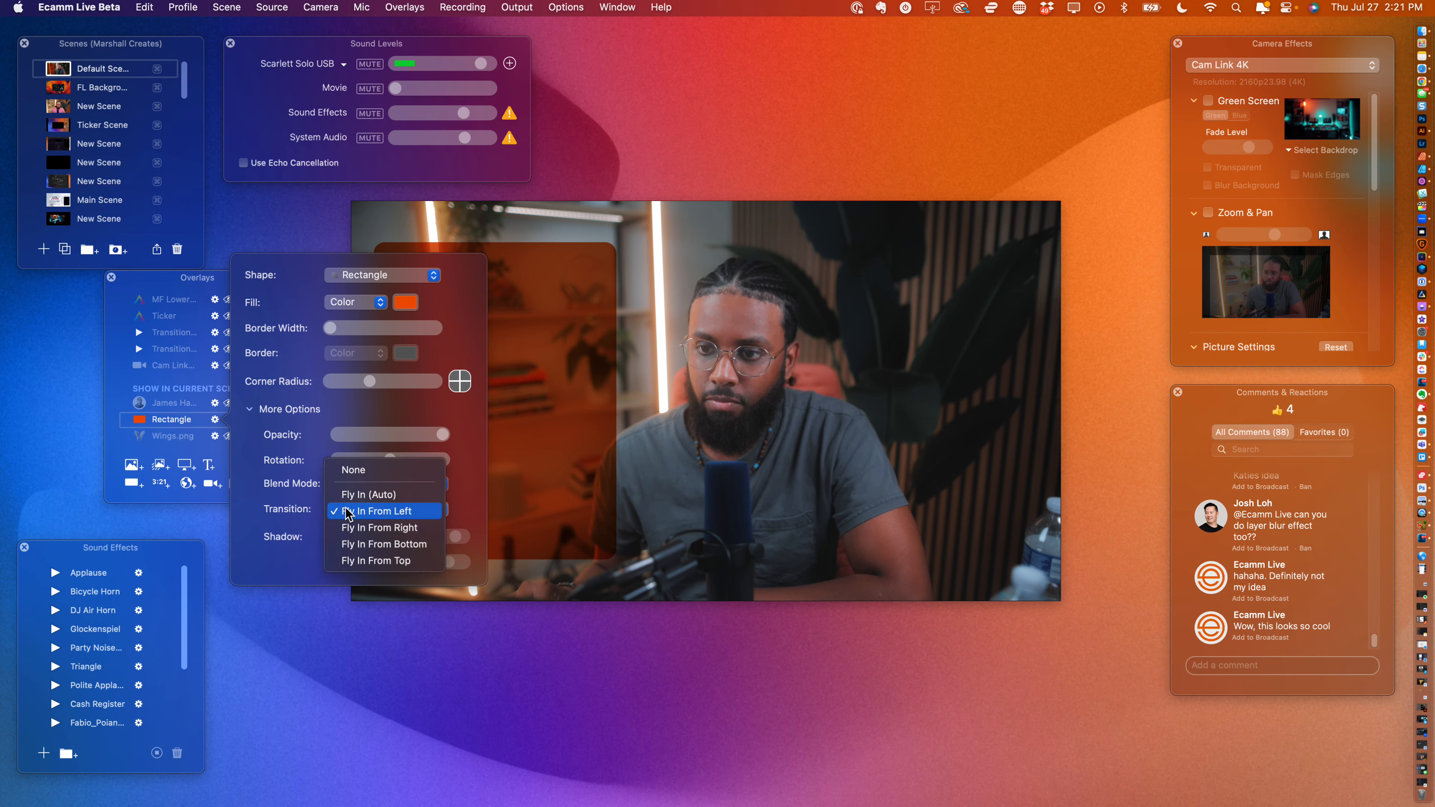
pyautogui.click(193, 422)
pyautogui.moveTo(446, 445)
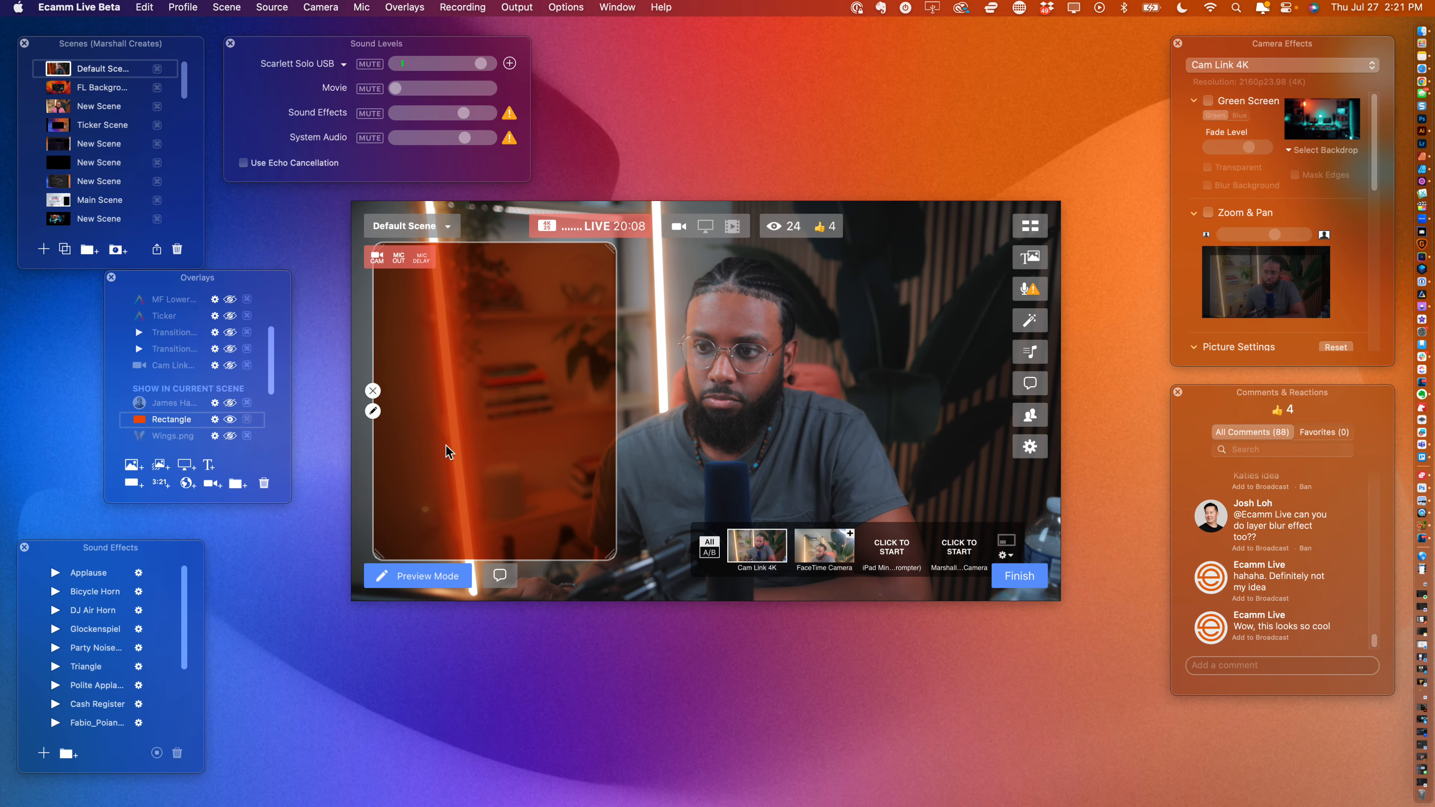
pyautogui.click(371, 411)
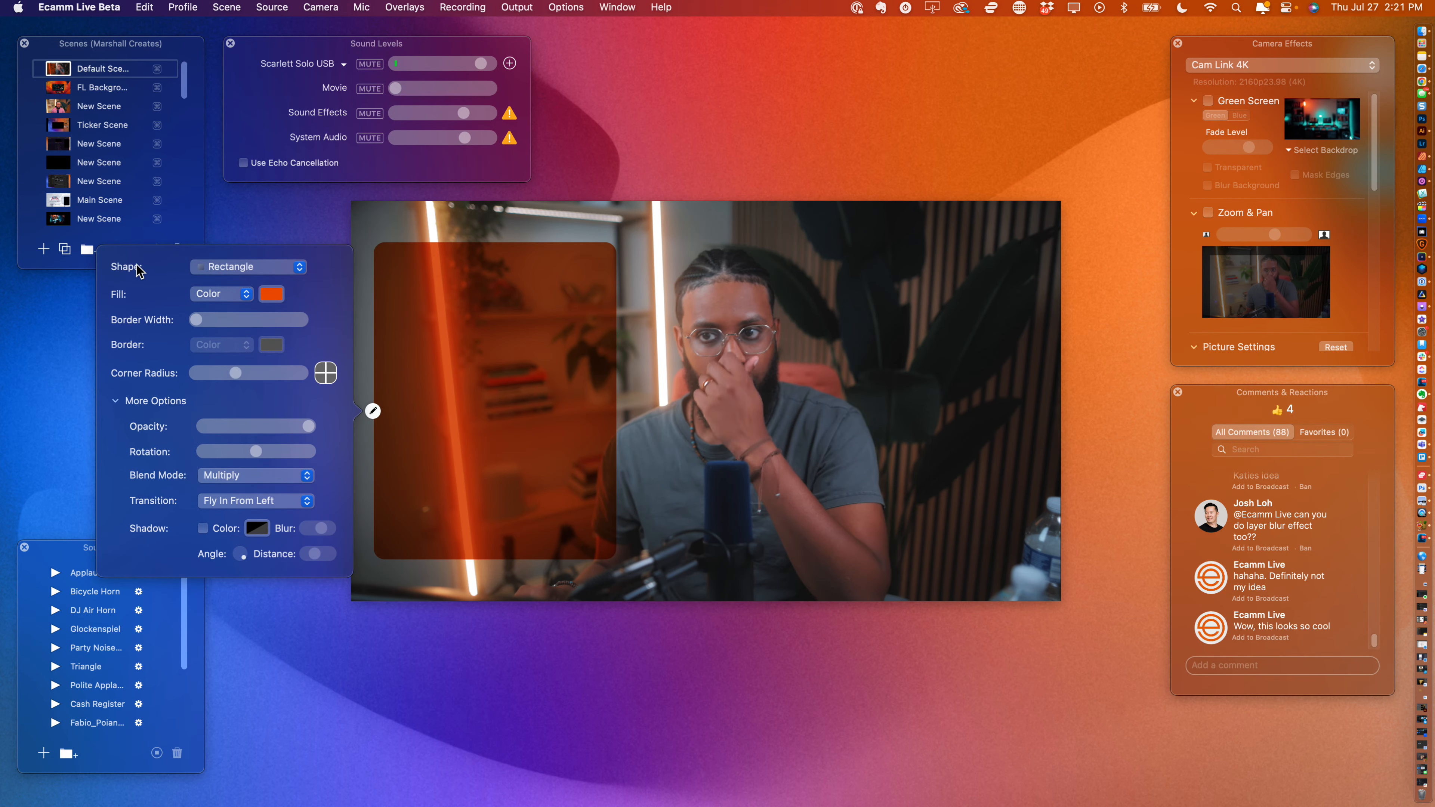
pyautogui.click(519, 426)
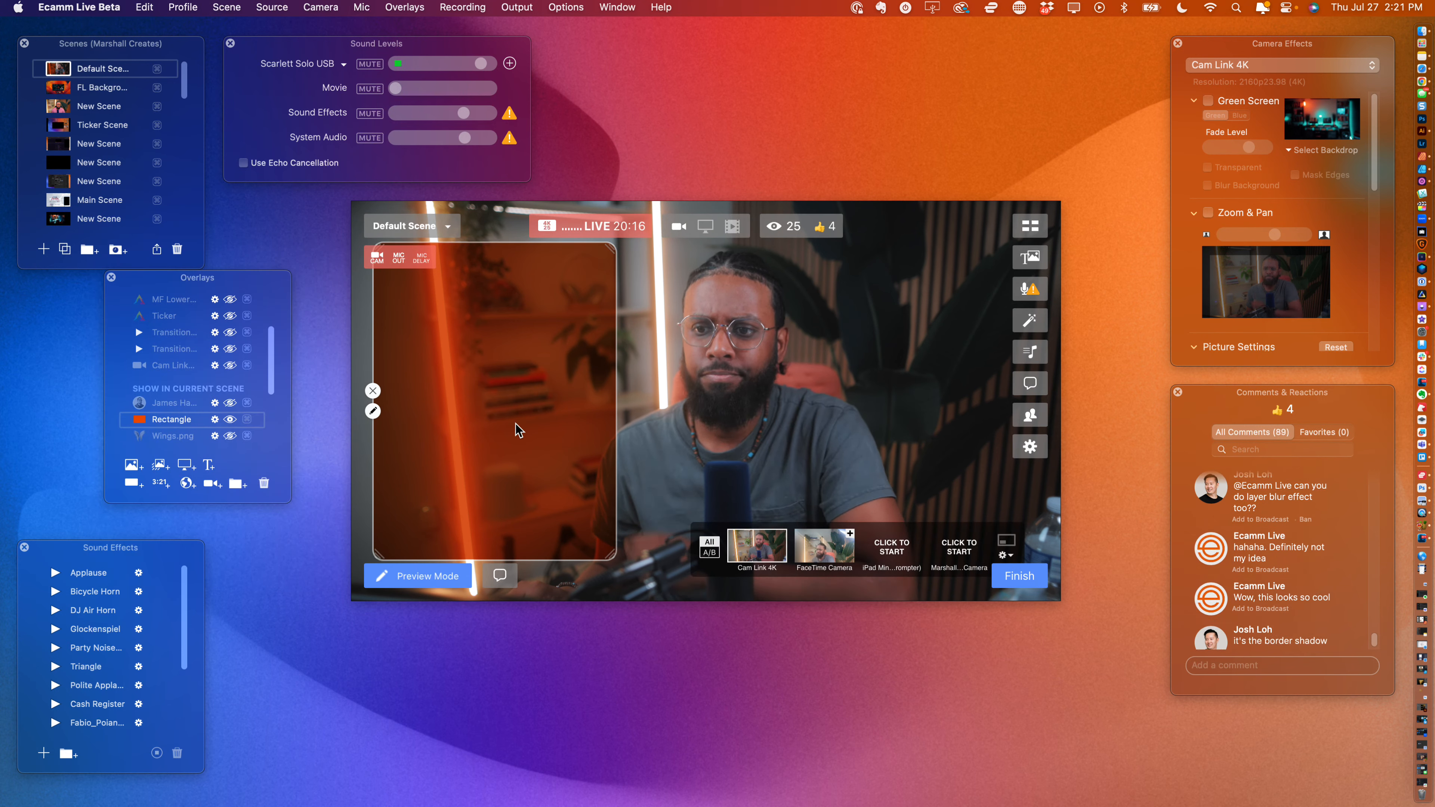
pyautogui.click(373, 411)
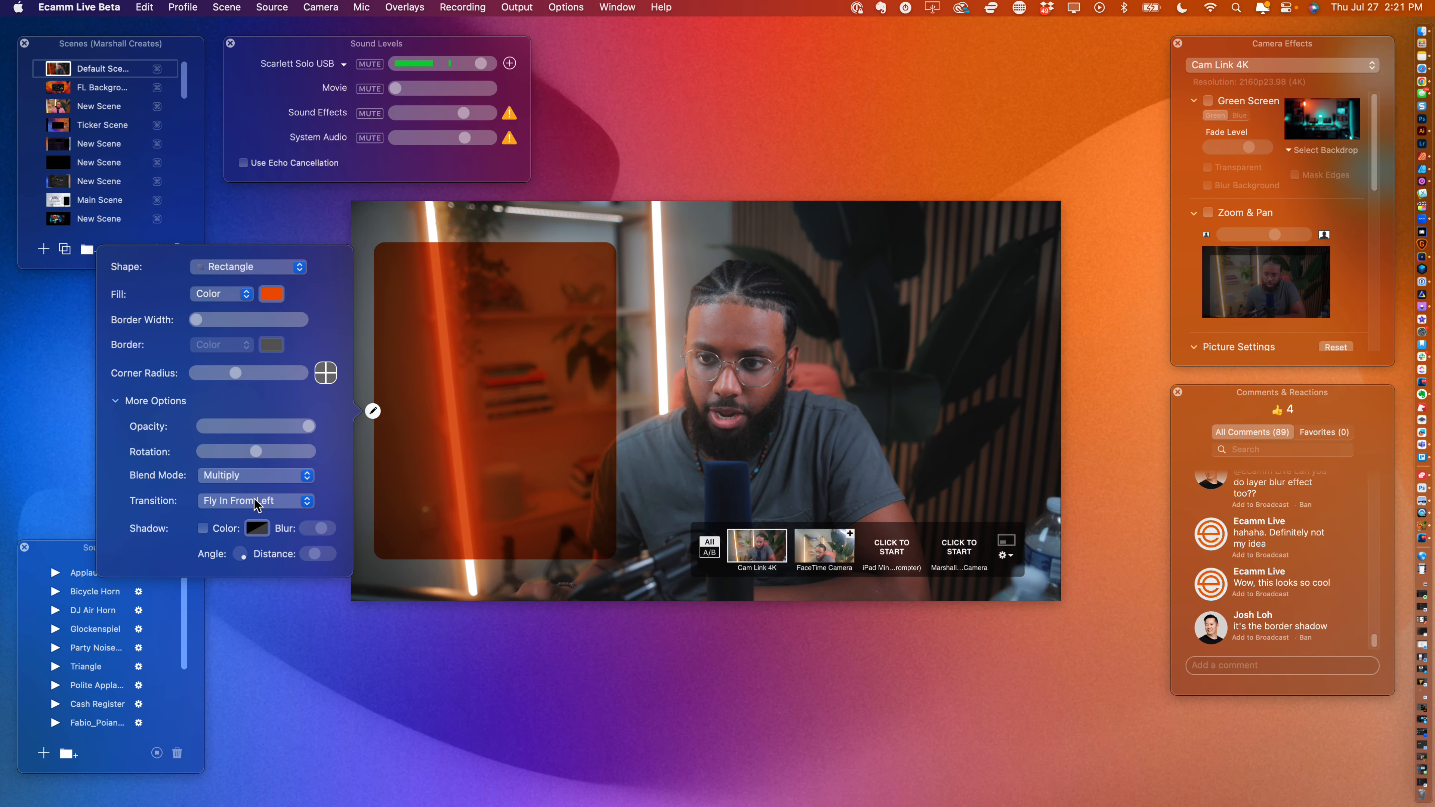
pyautogui.click(202, 503)
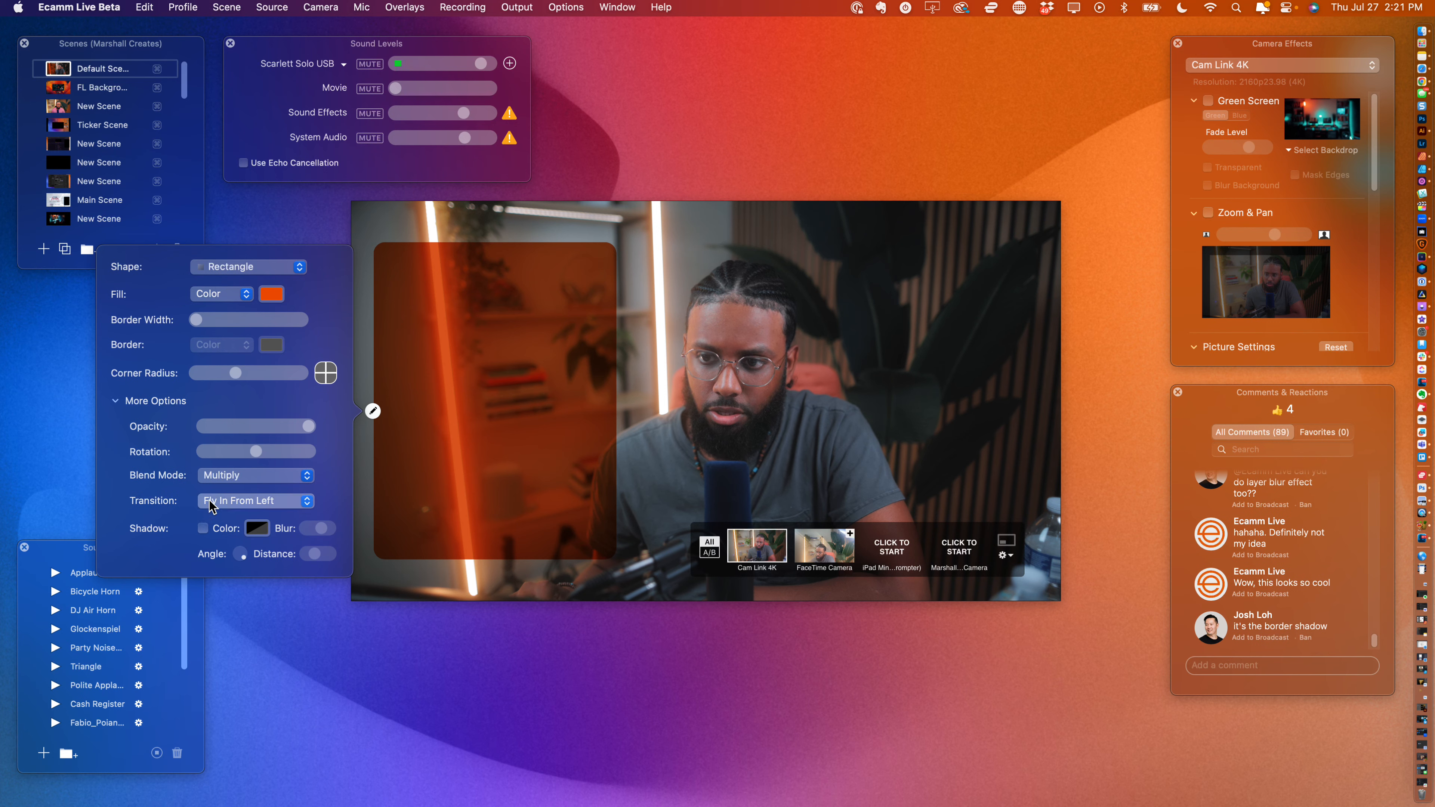
pyautogui.click(179, 498)
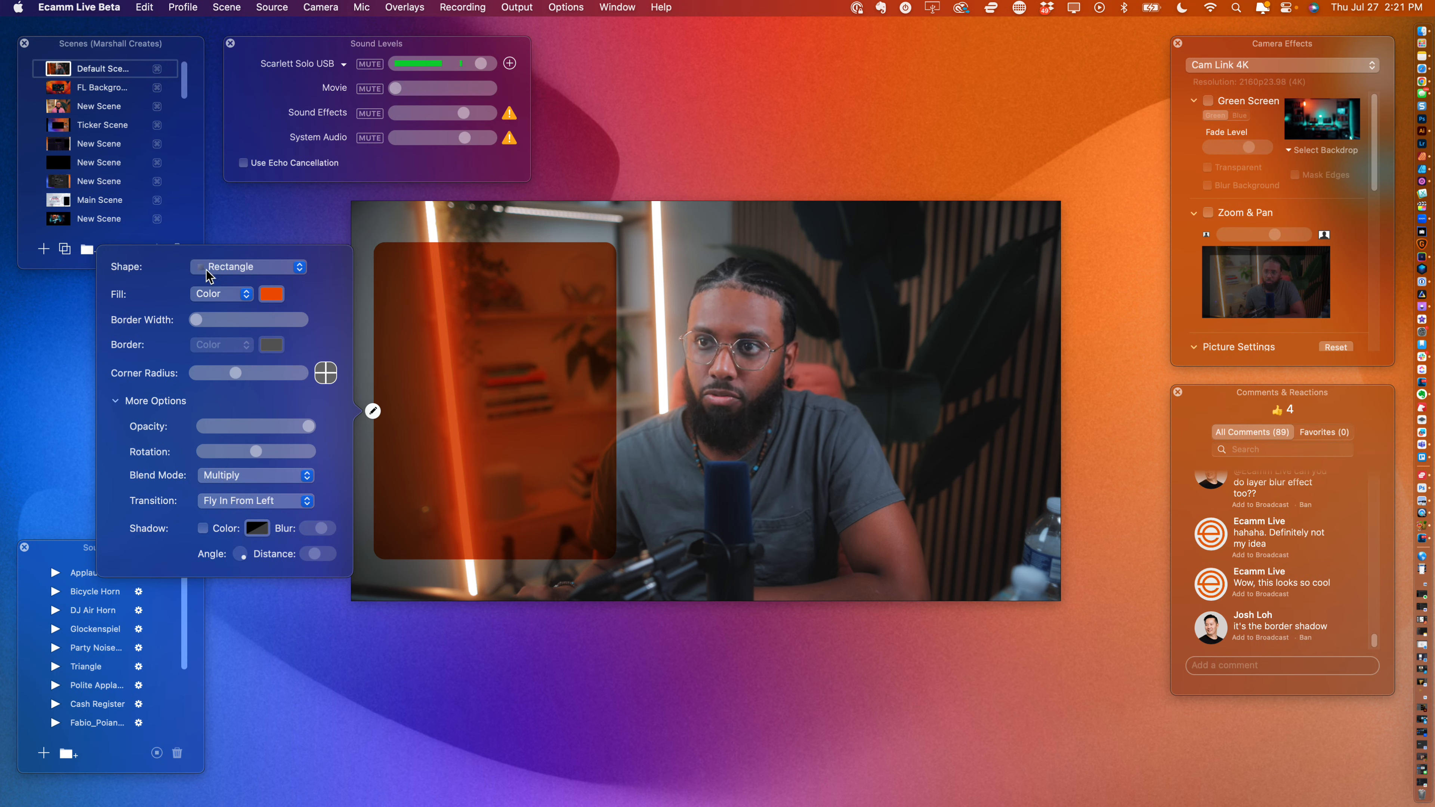
# - Toggle the Rectangle overlay's visibility in the Default Scene to preview its Fly In From Left transition
pyautogui.click(254, 236)
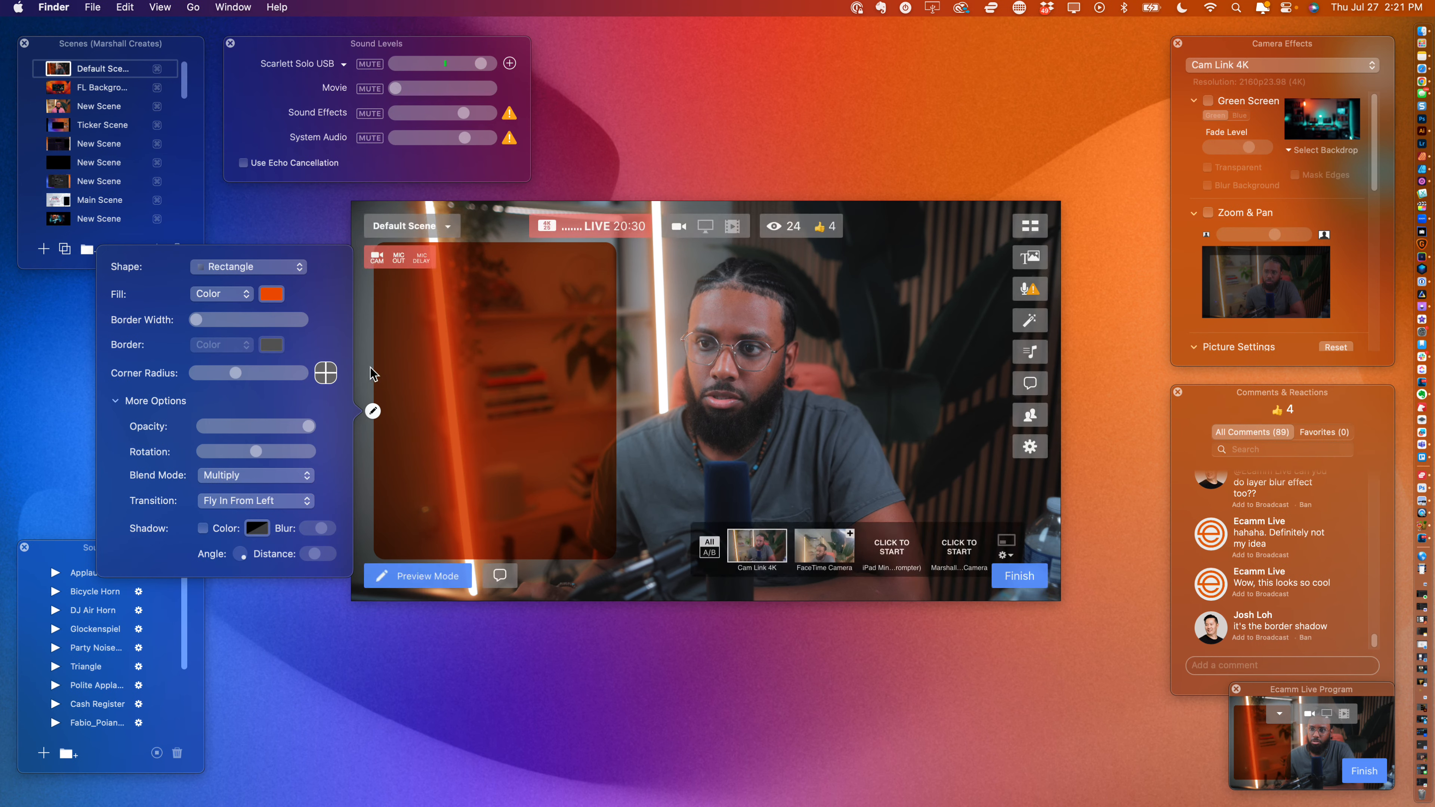
pyautogui.click(365, 459)
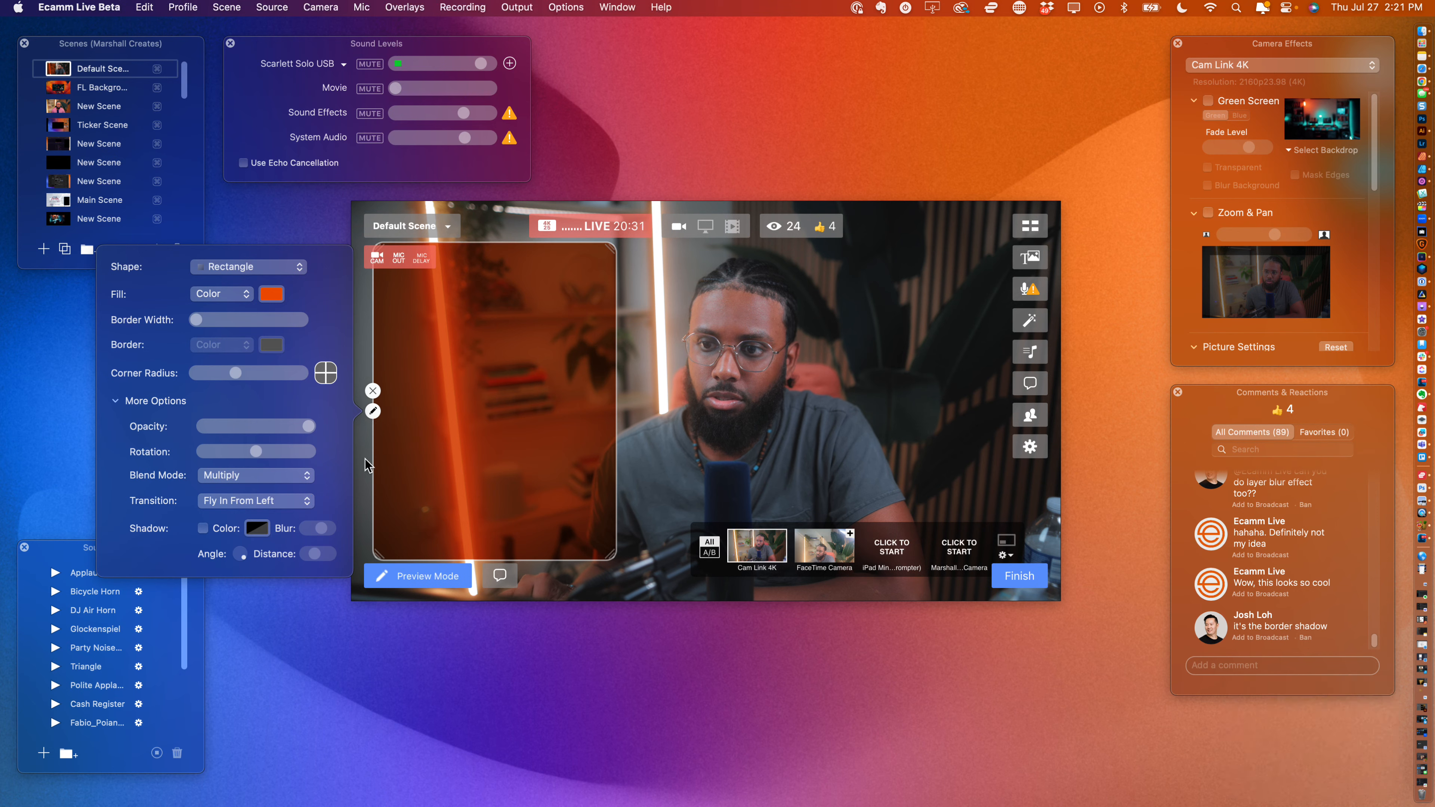
pyautogui.click(373, 412)
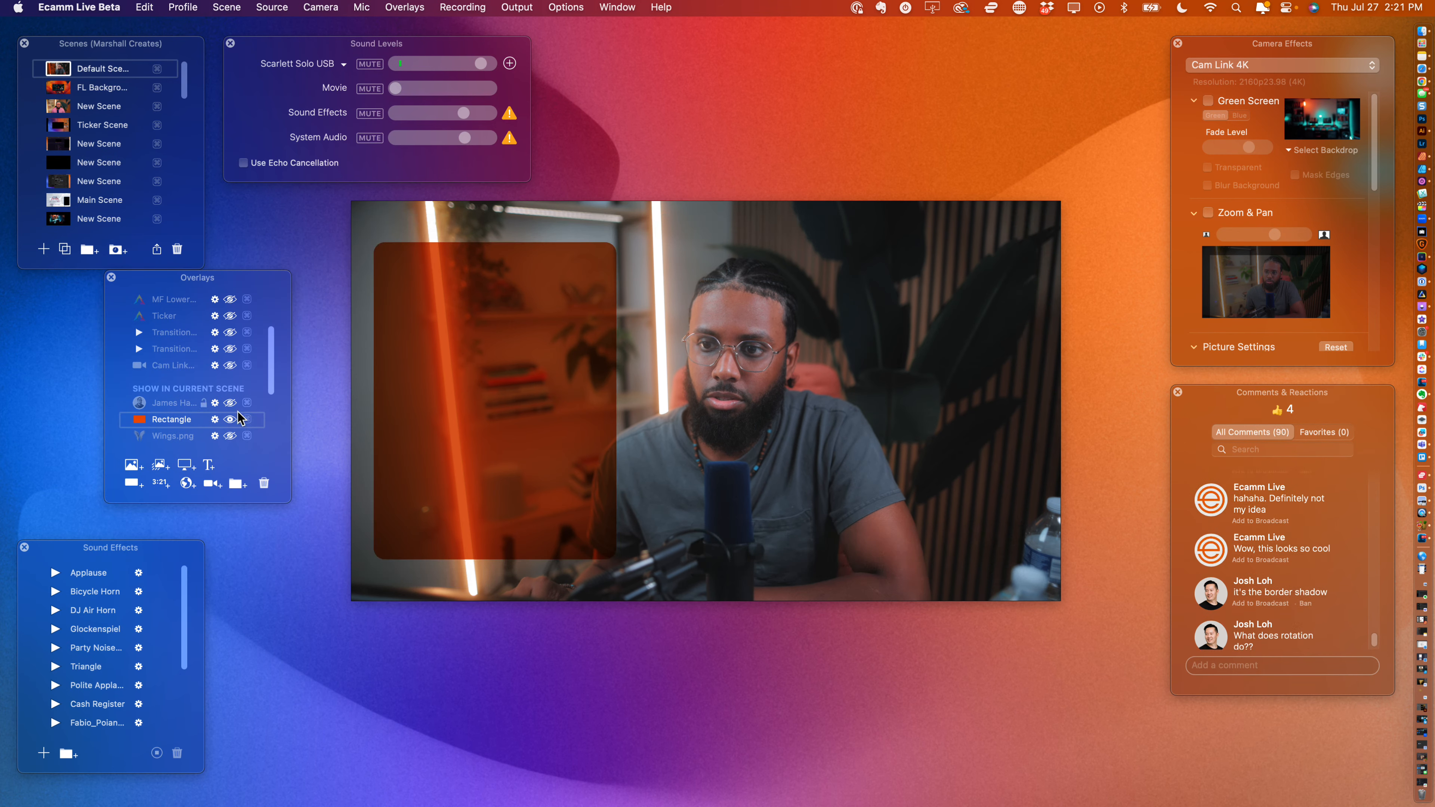
pyautogui.click(230, 419)
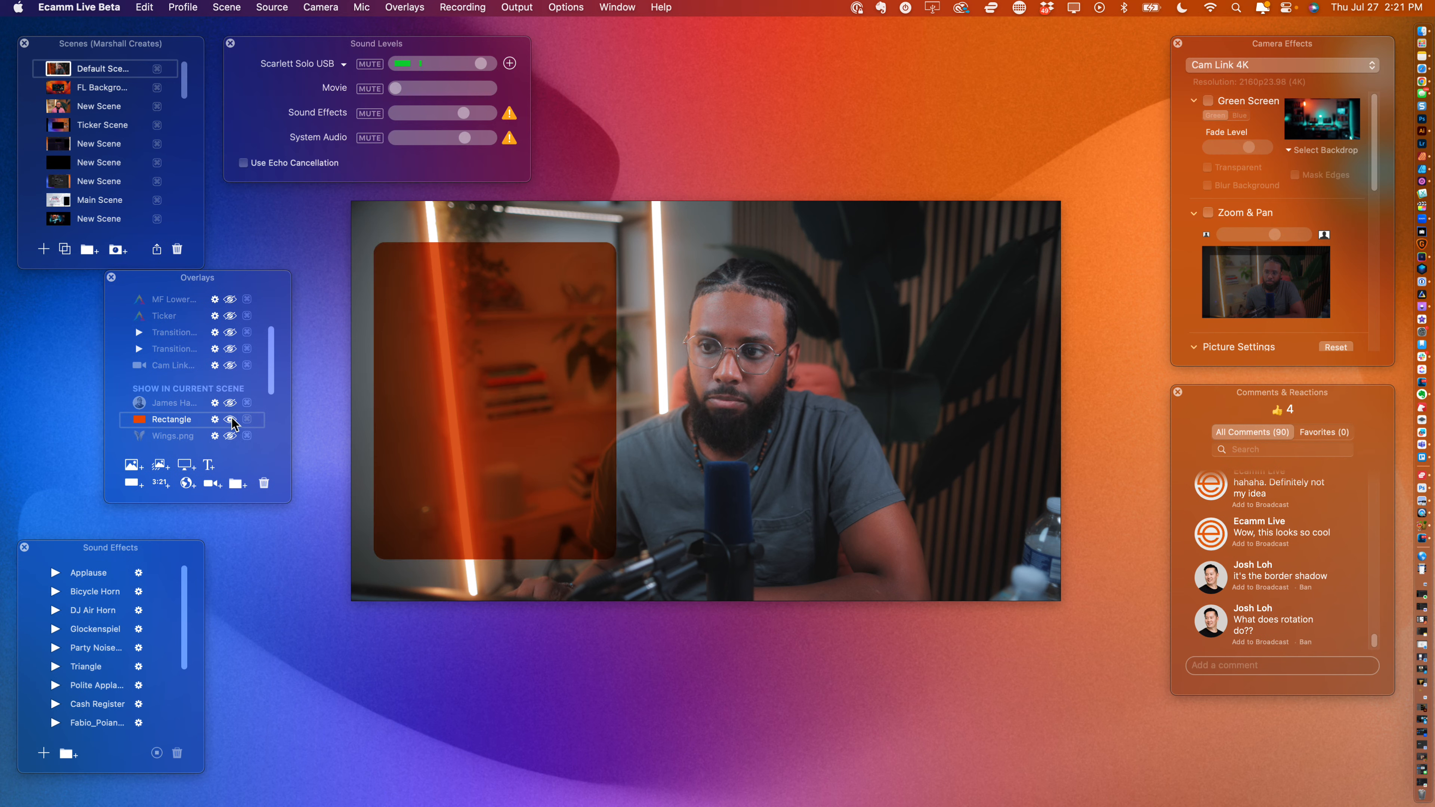
pyautogui.click(229, 419)
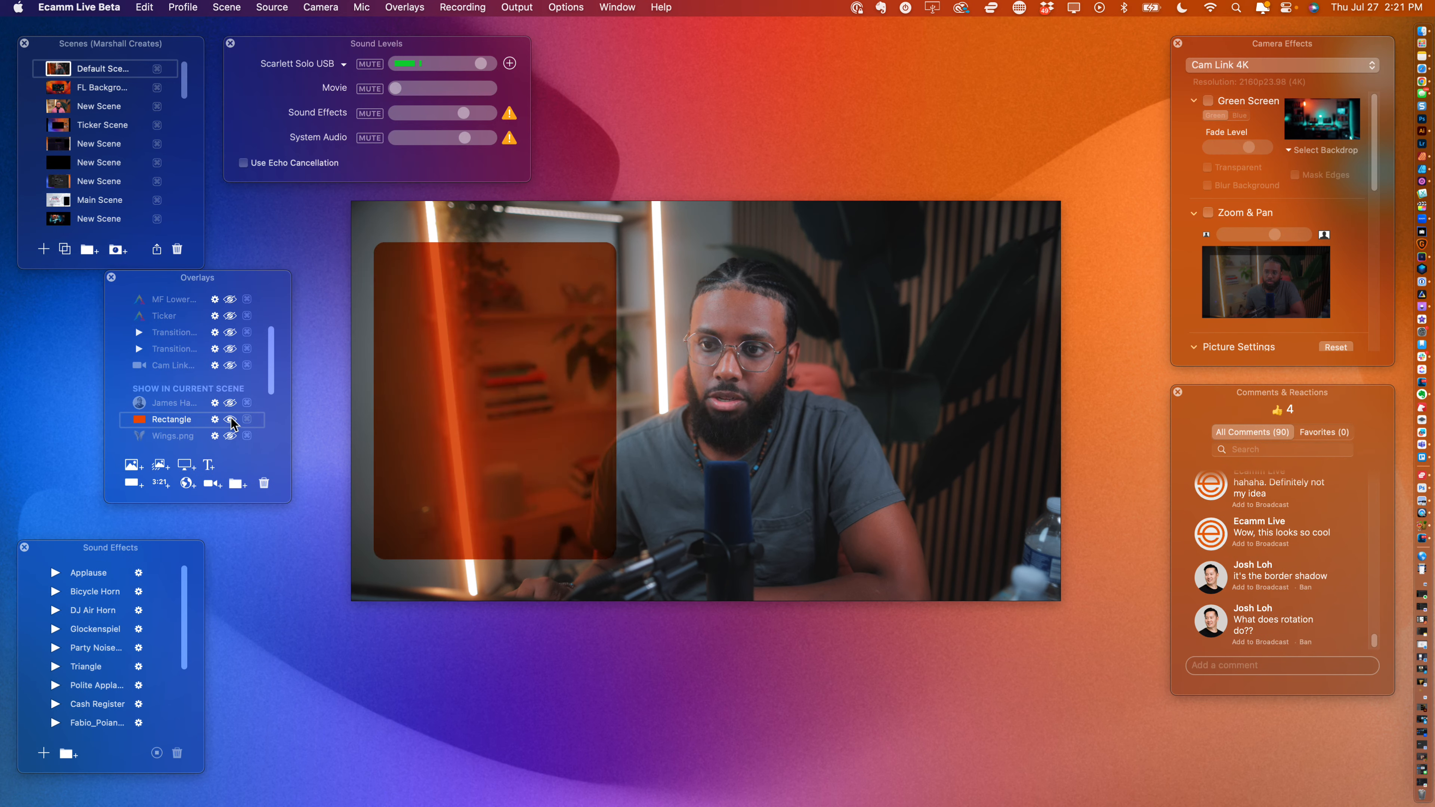
pyautogui.click(232, 419)
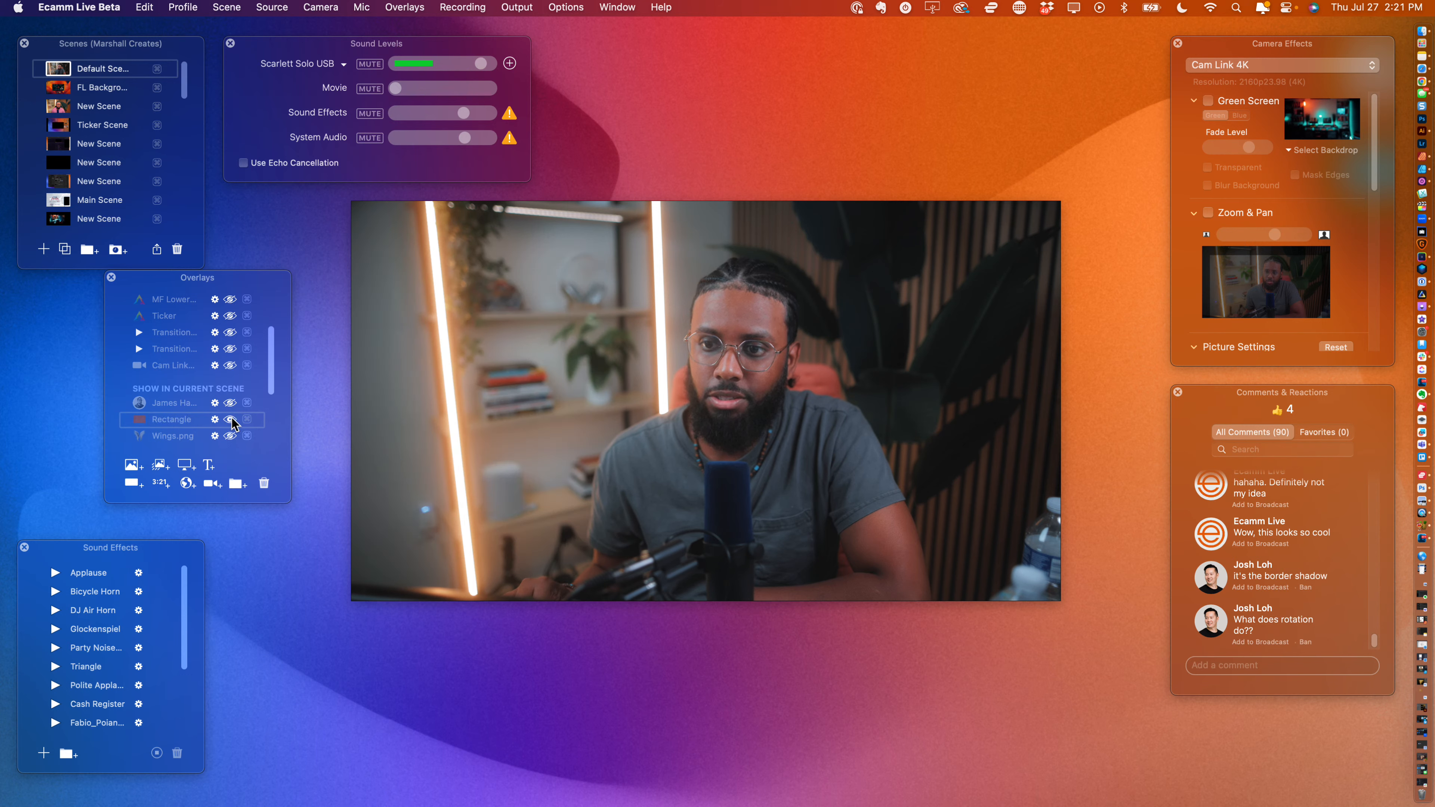
# - Set the rectangle overlay's fill to Blur and give it a thin border
pyautogui.click(214, 419)
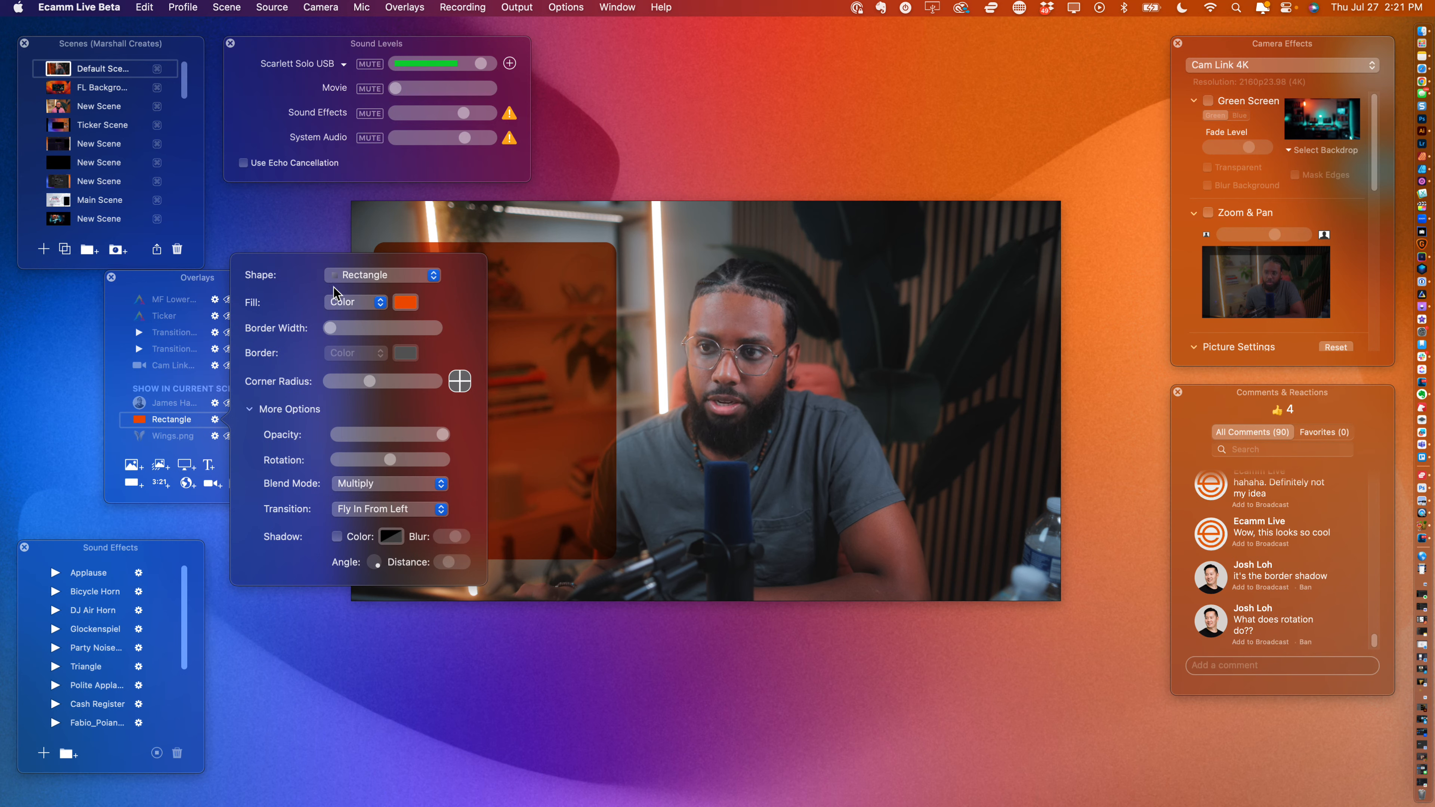
pyautogui.click(341, 302)
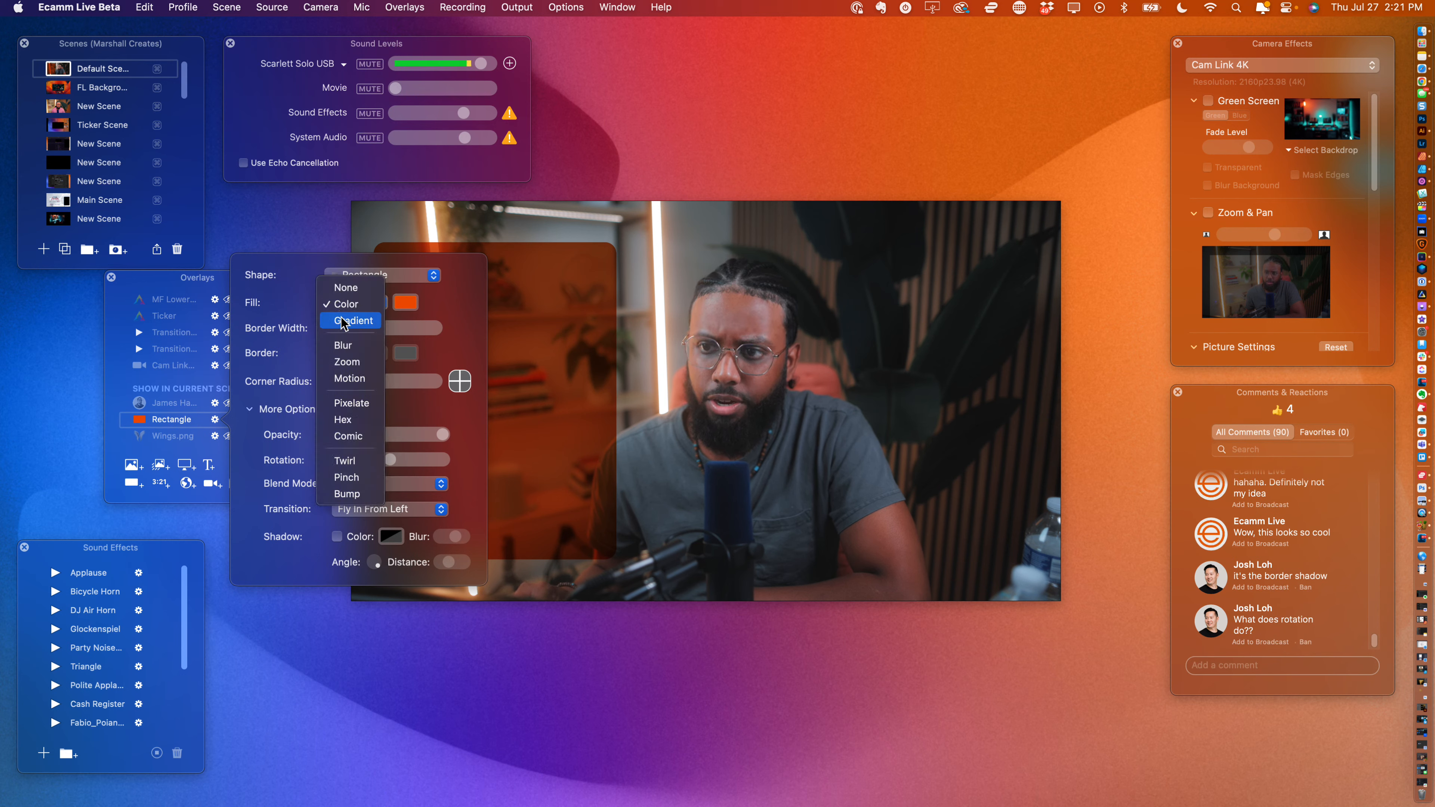
pyautogui.click(347, 346)
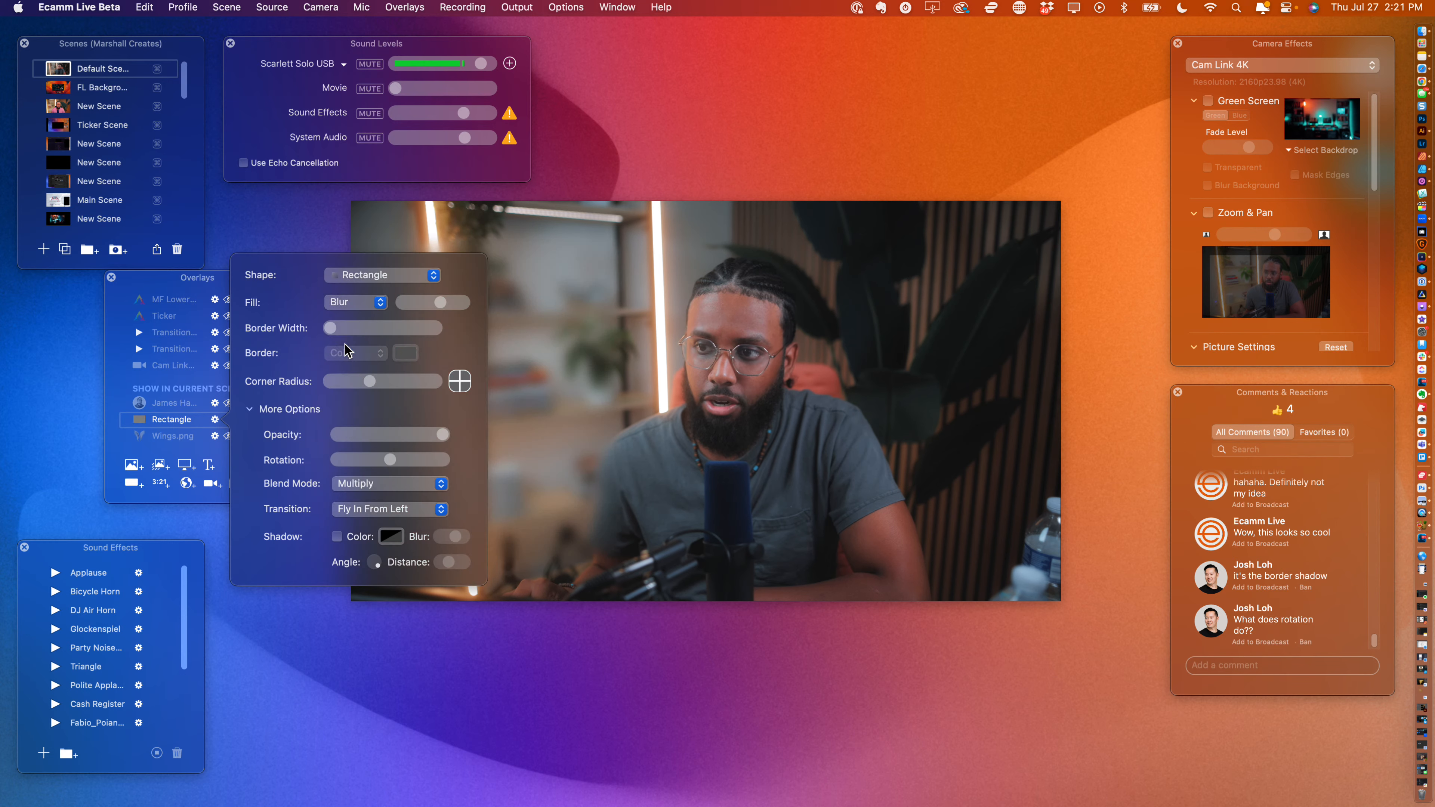
pyautogui.moveTo(557, 338)
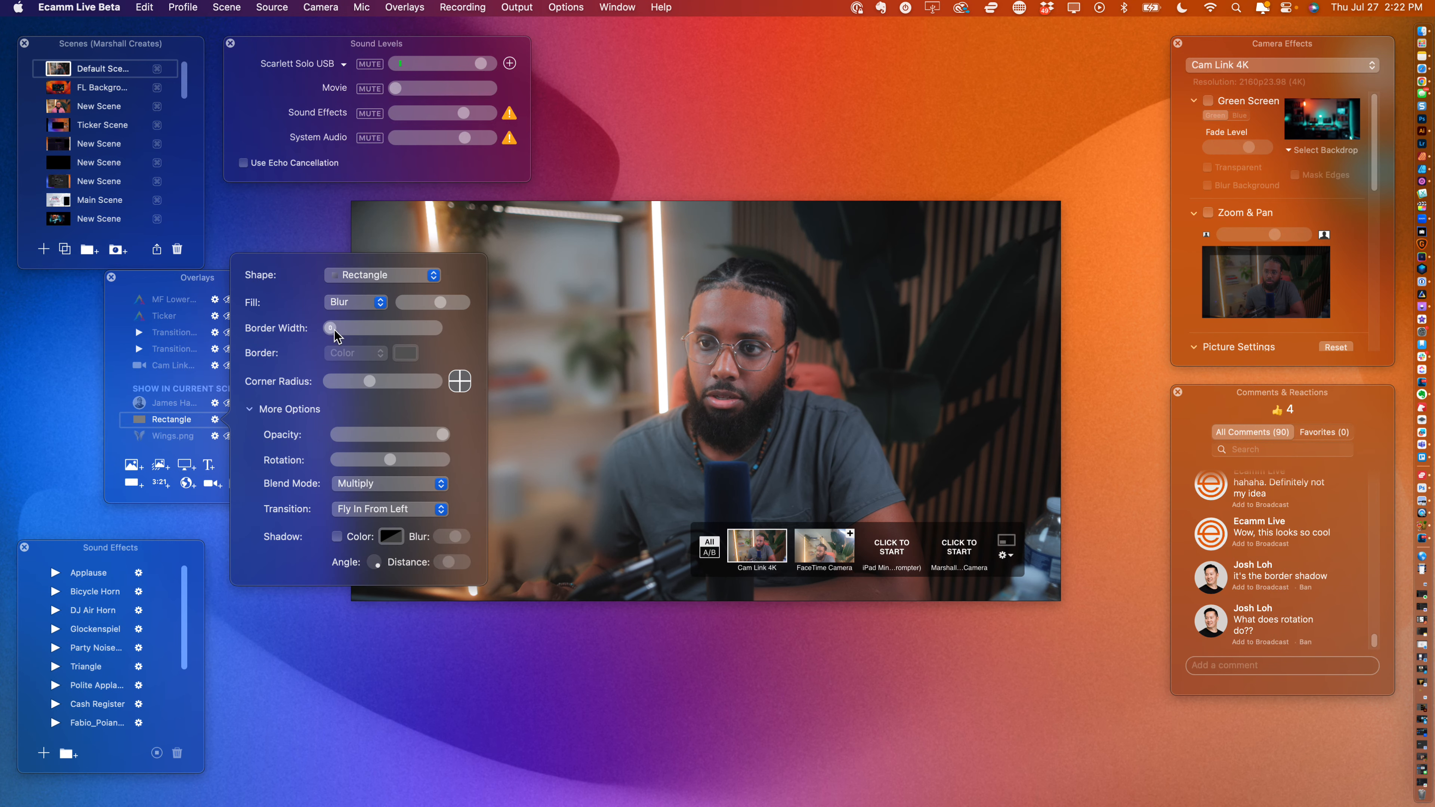
pyautogui.moveTo(332, 332); pyautogui.dragTo(342, 335)
pyautogui.click(497, 316)
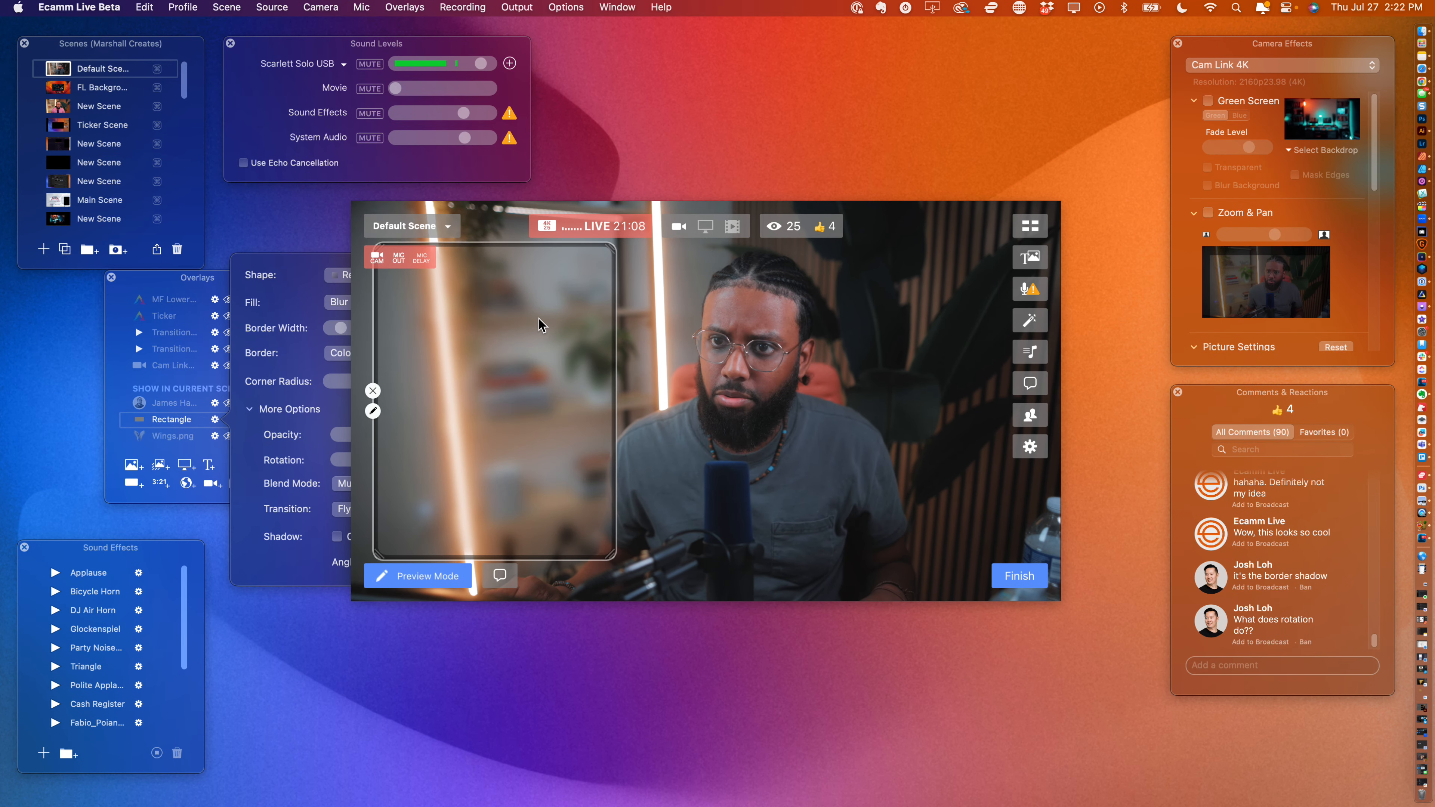
# - Try duplicating the Default Scene, delete the copy, and return to the Default Scene
pyautogui.press('super+d')
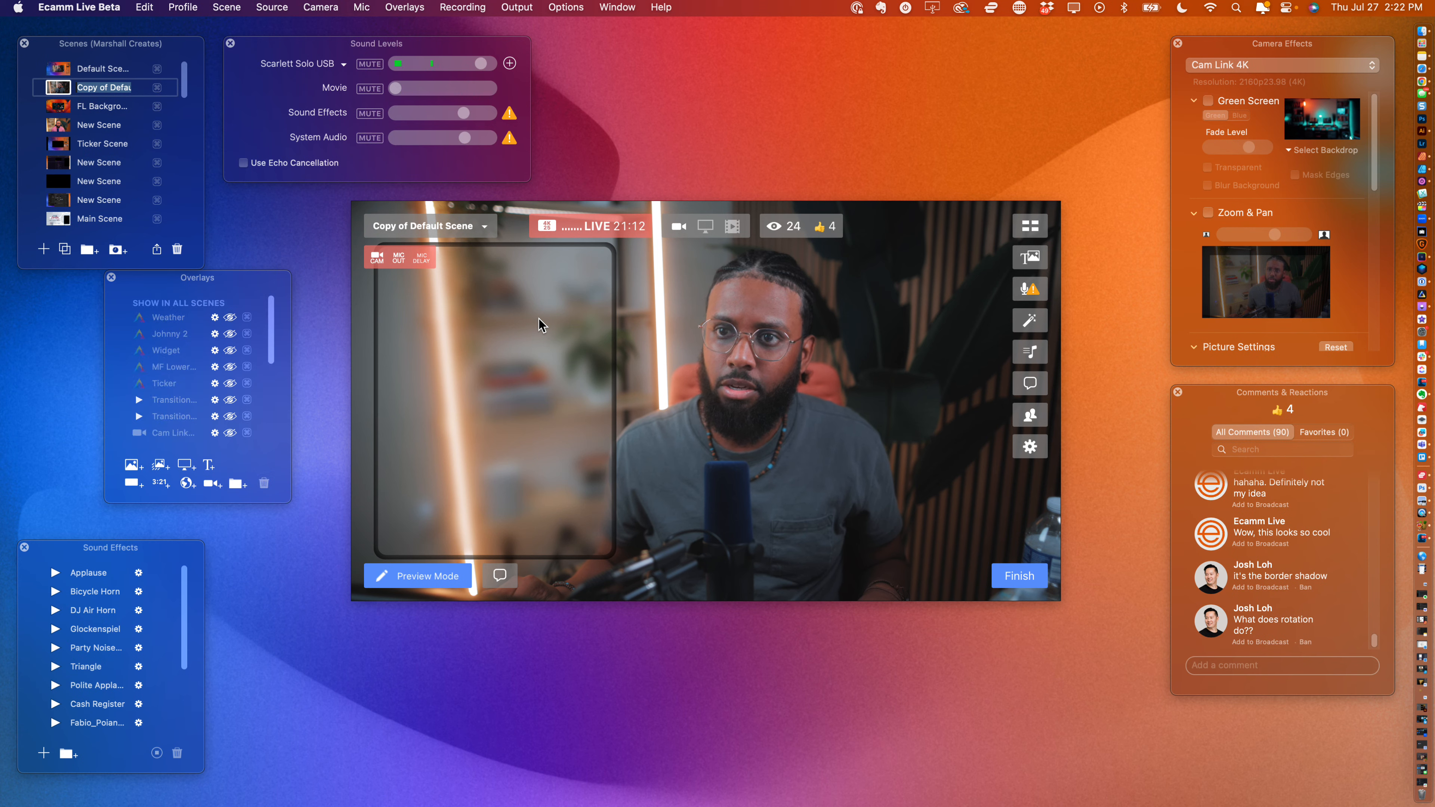
pyautogui.press('super+BackSpace')
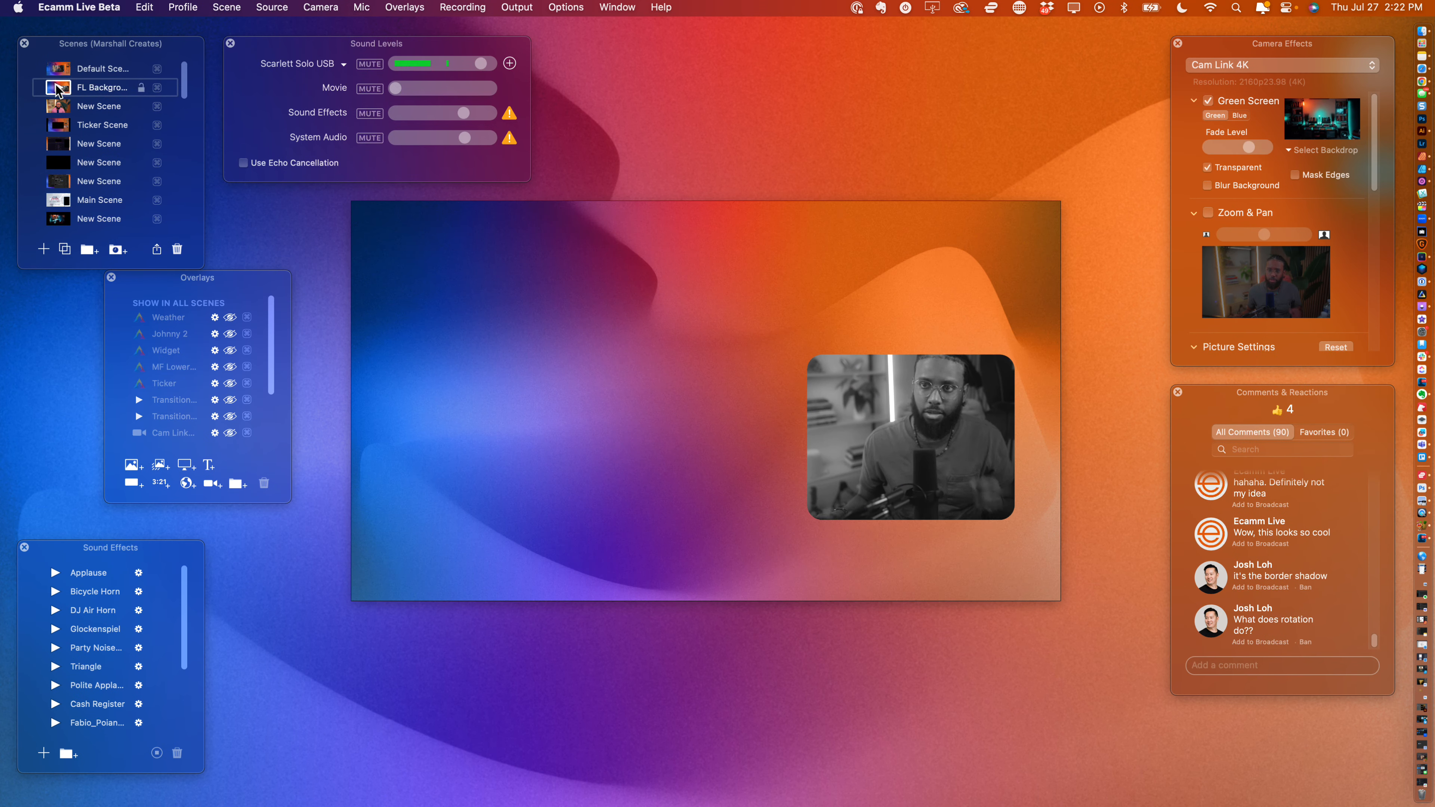
pyautogui.click(61, 108)
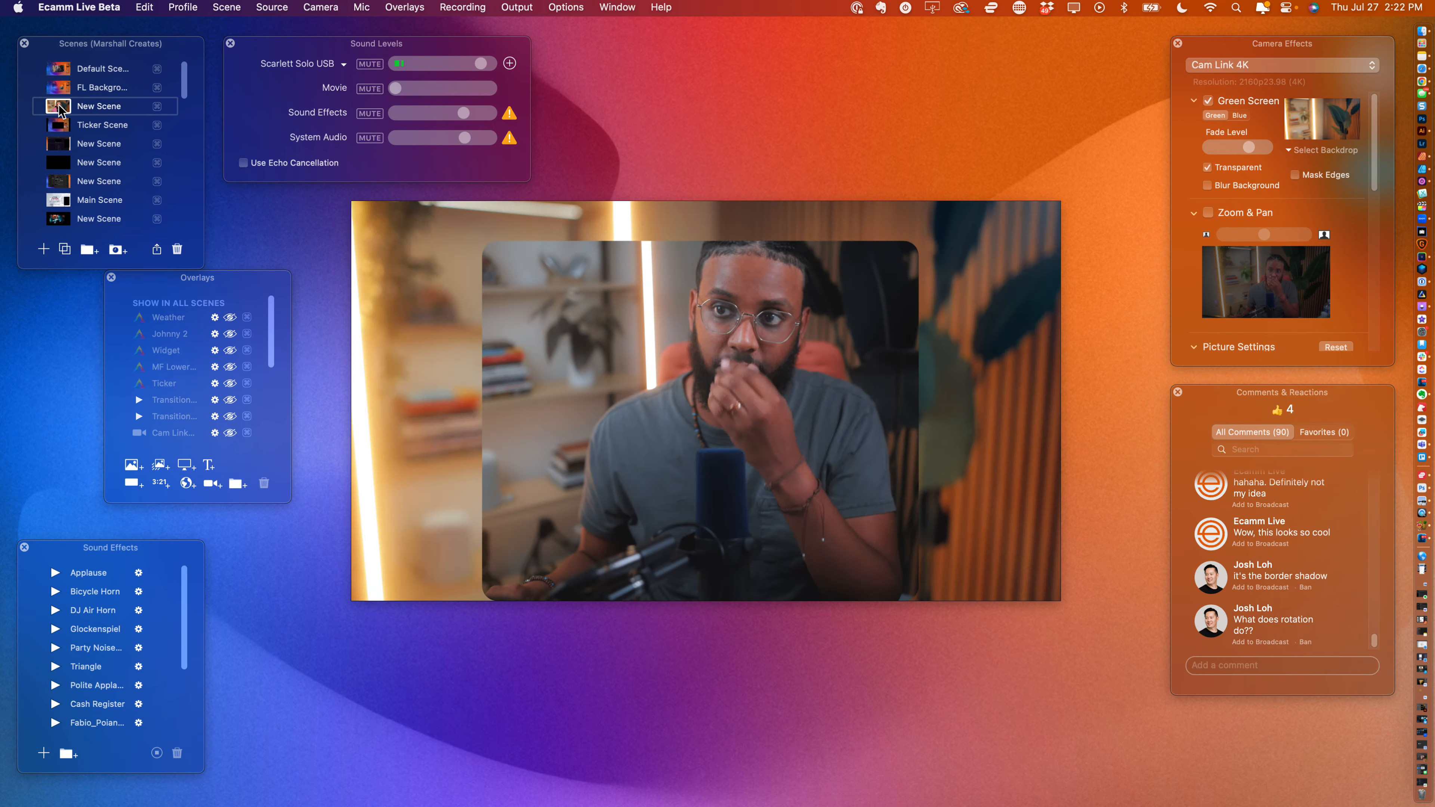
pyautogui.click(481, 411)
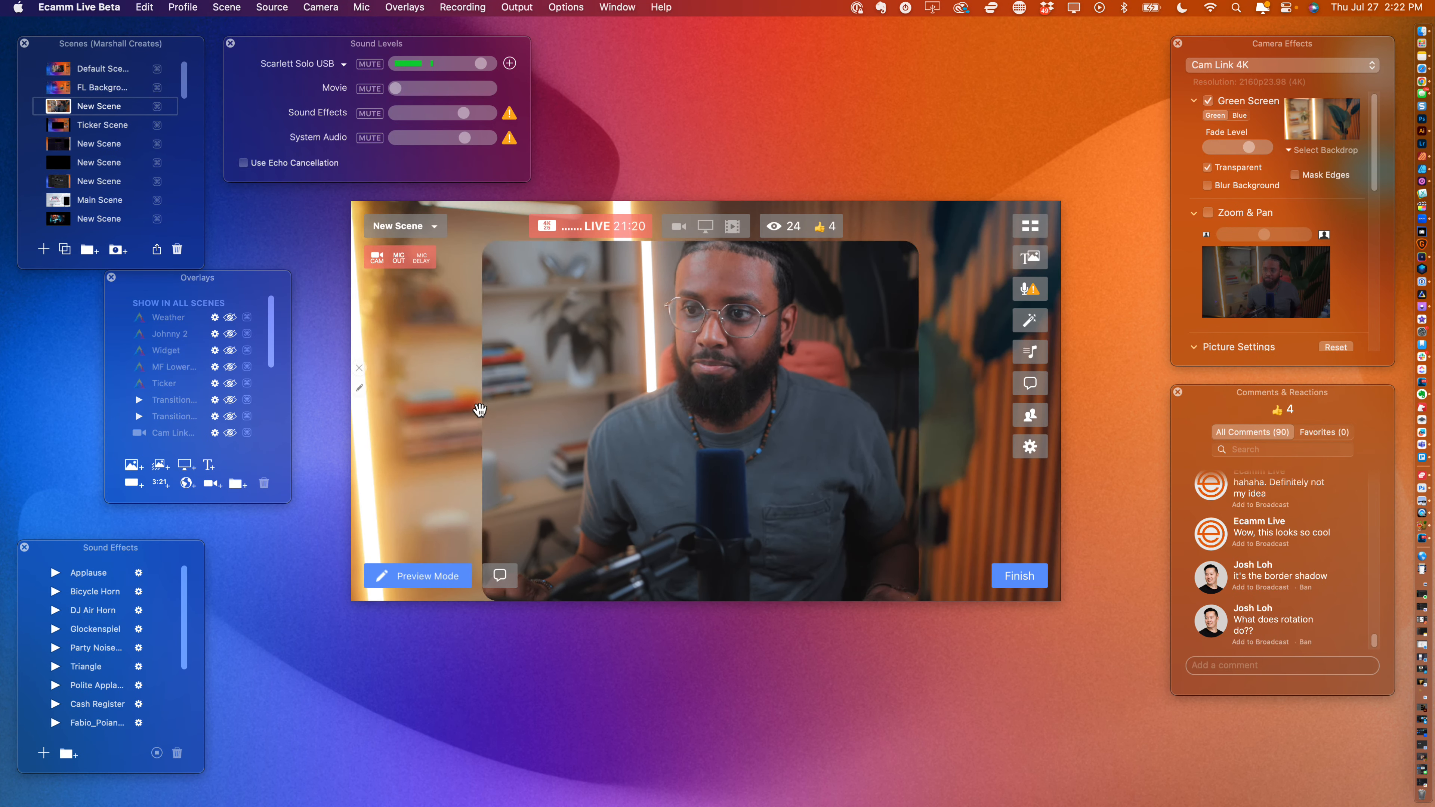
pyautogui.click(59, 69)
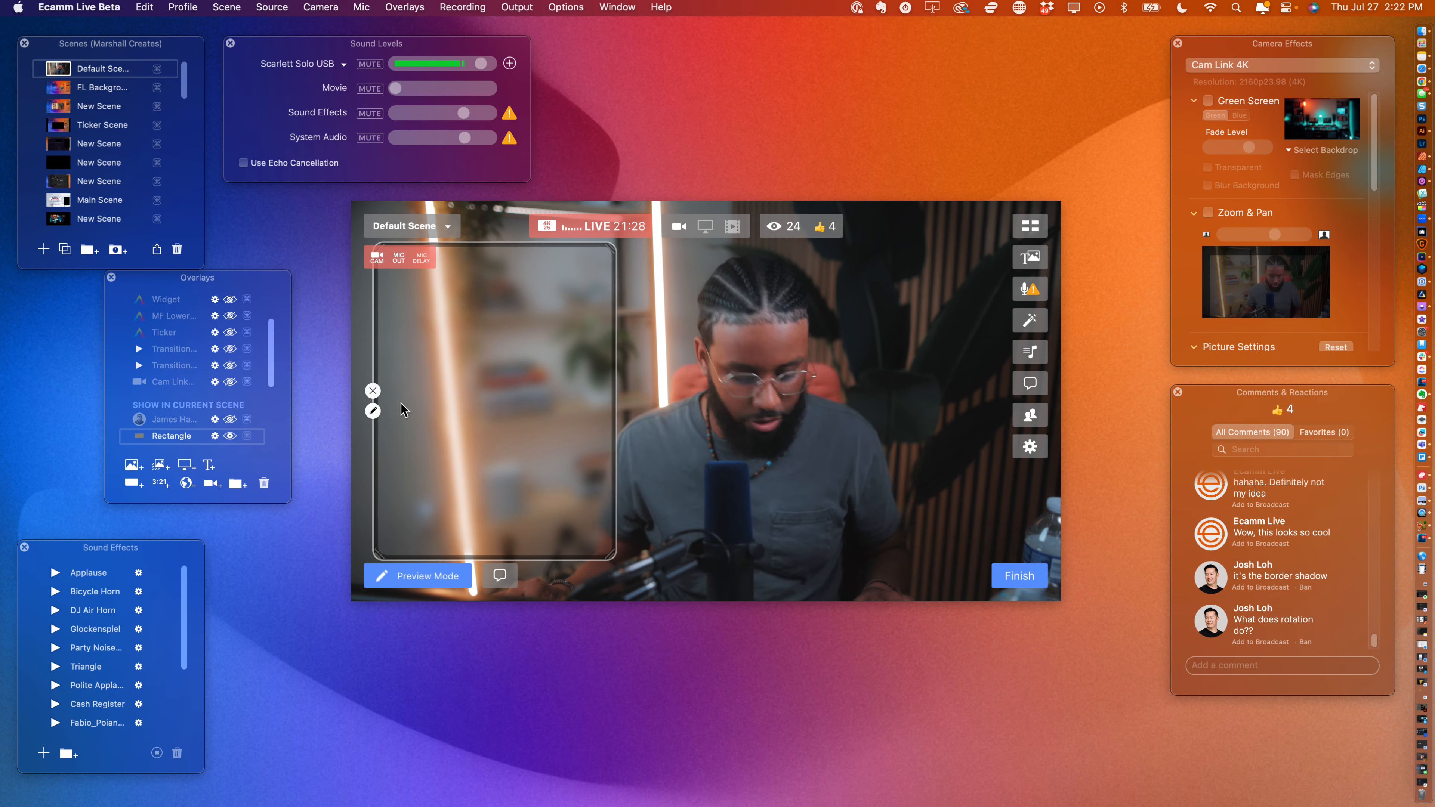
# - Duplicate the blurred rectangle in place and set the copy's fill to Color in orange, keeping the Rectangle shape
pyautogui.moveTo(405, 411); pyautogui.dragTo(401, 405)
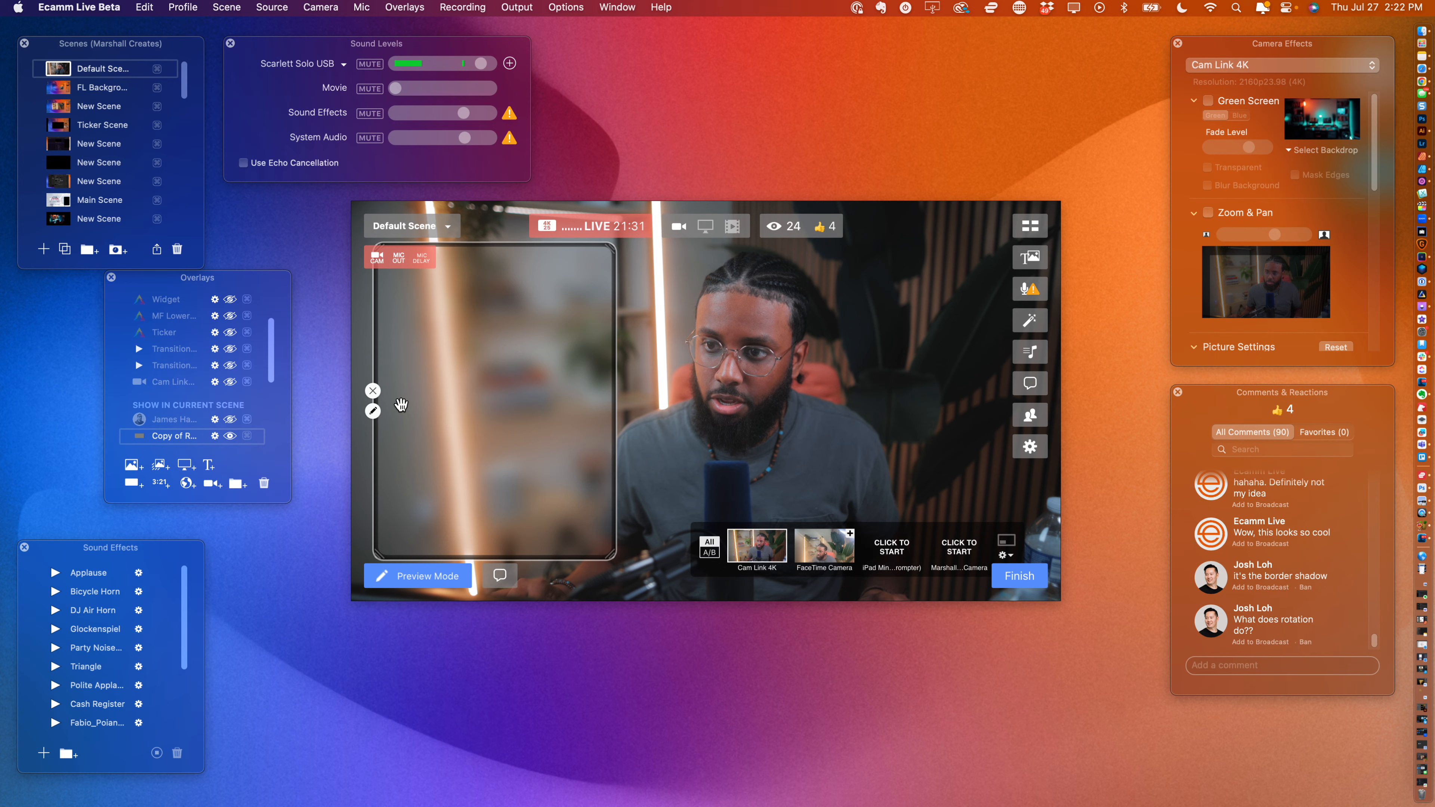
pyautogui.click(371, 411)
pyautogui.click(226, 272)
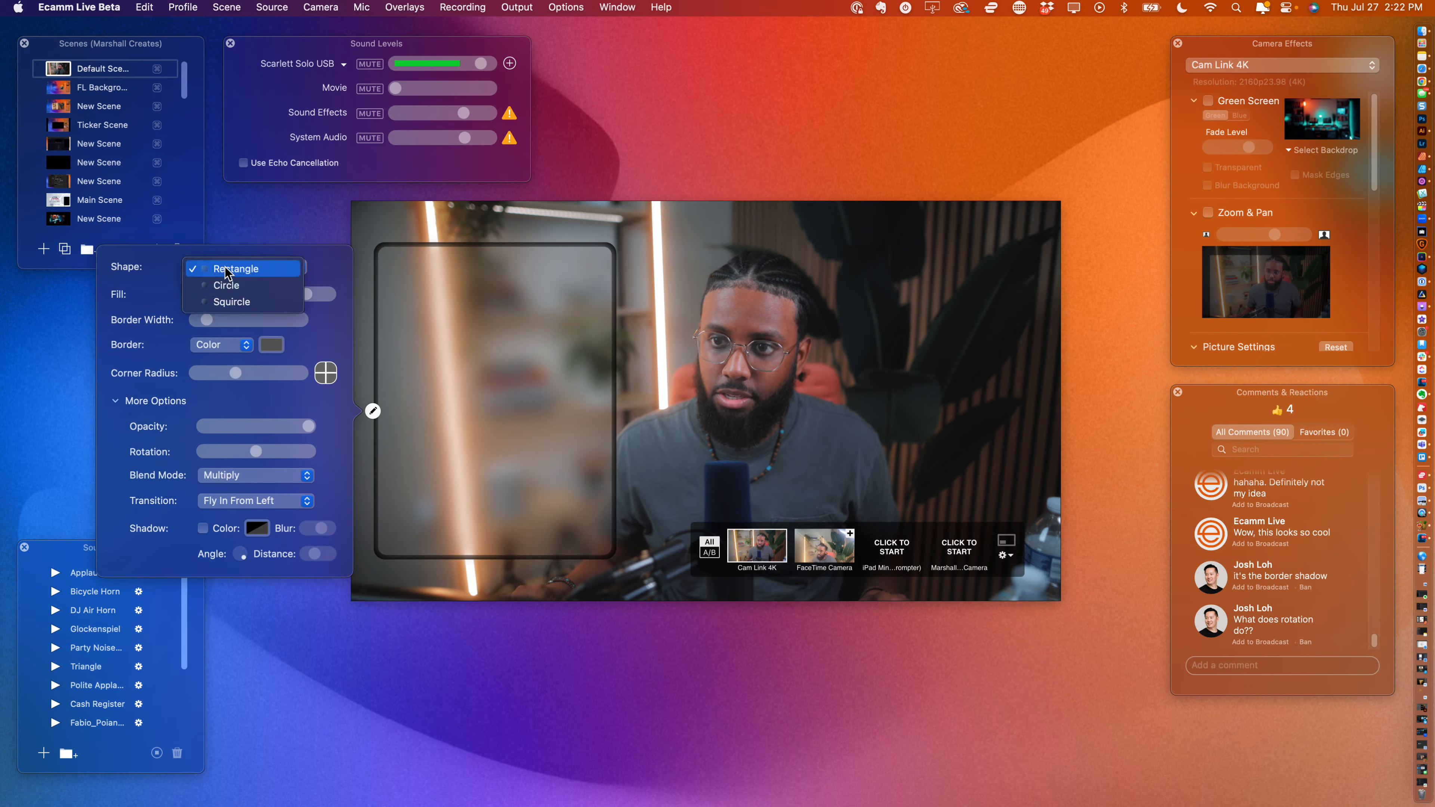
pyautogui.click(225, 270)
pyautogui.click(232, 347)
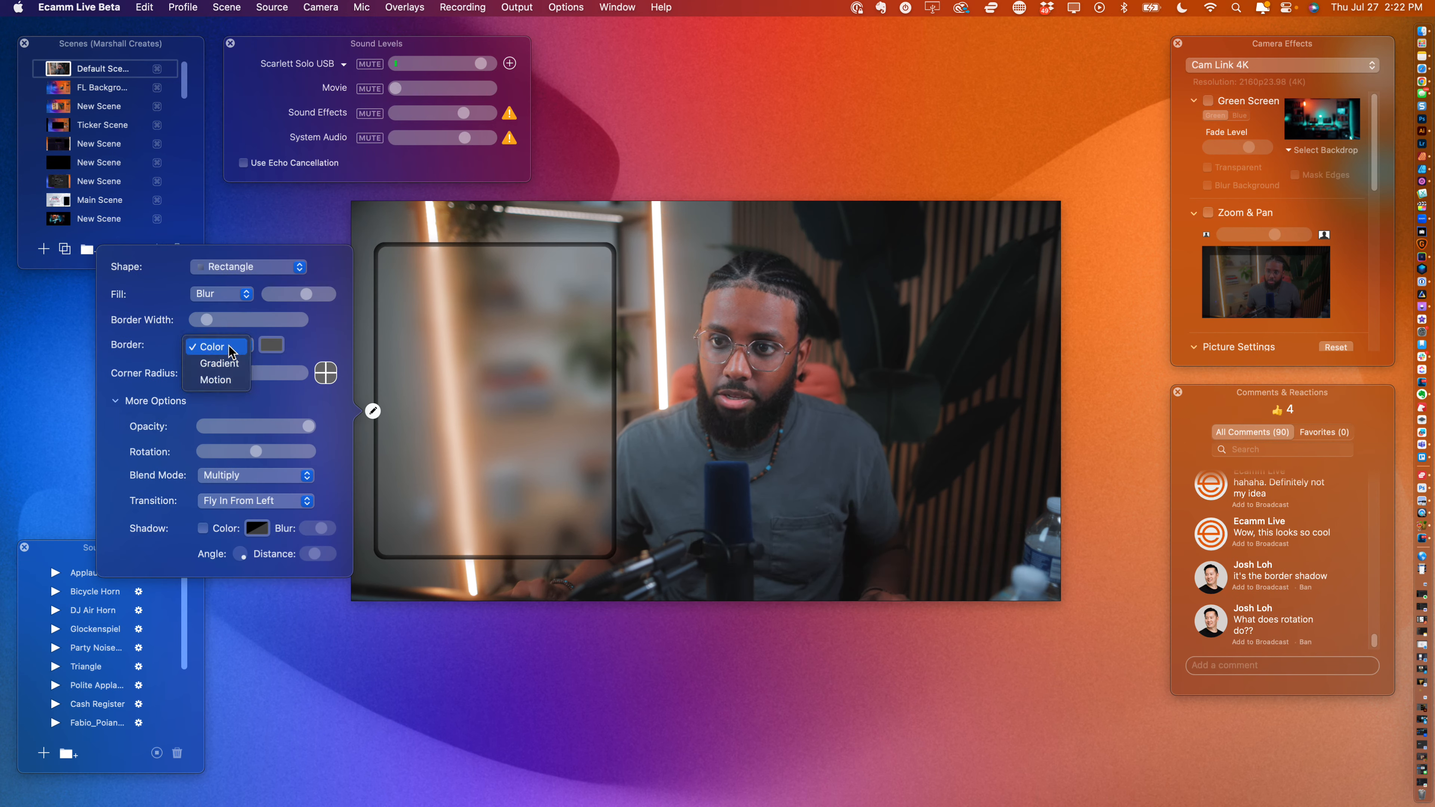
pyautogui.click(209, 295)
pyautogui.click(210, 295)
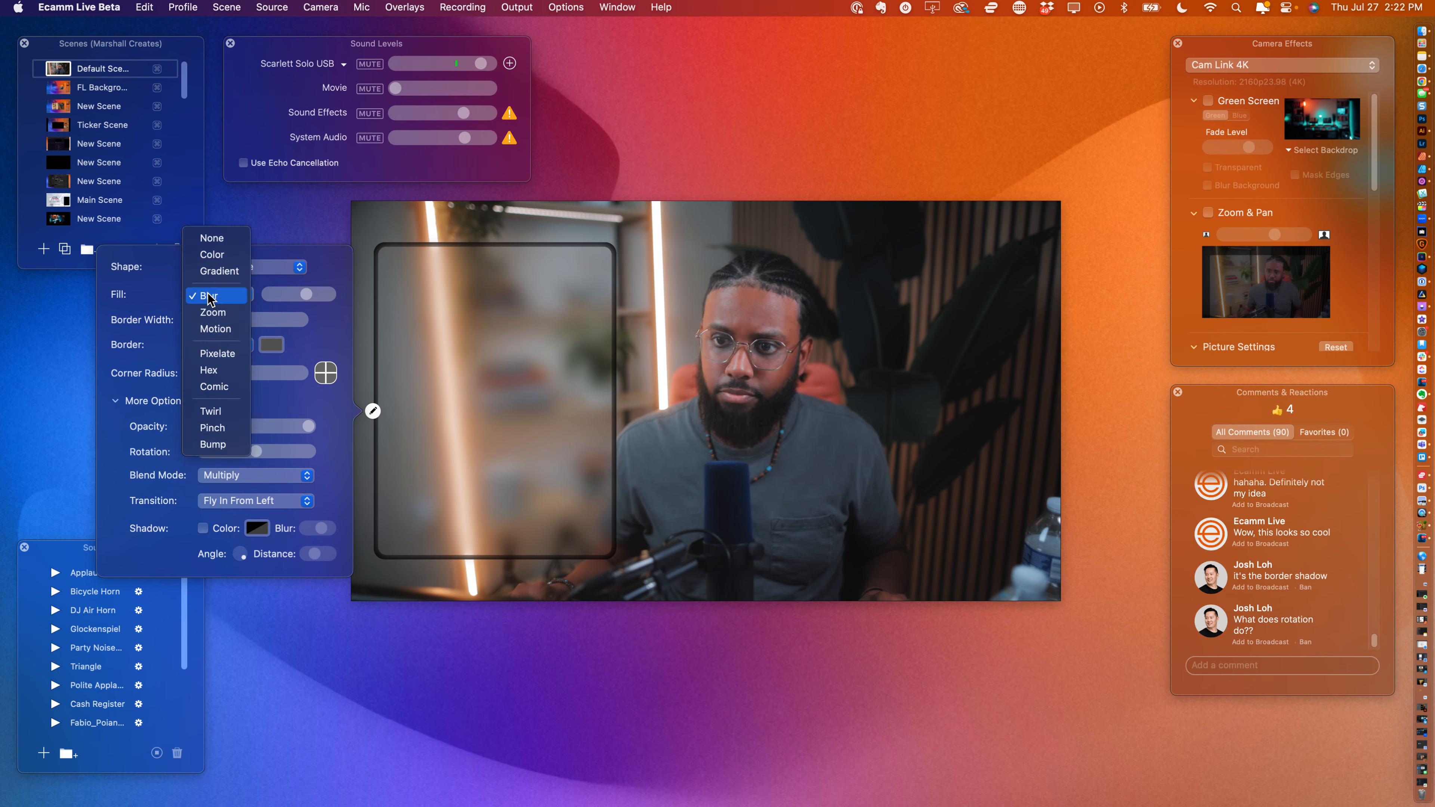
pyautogui.click(213, 256)
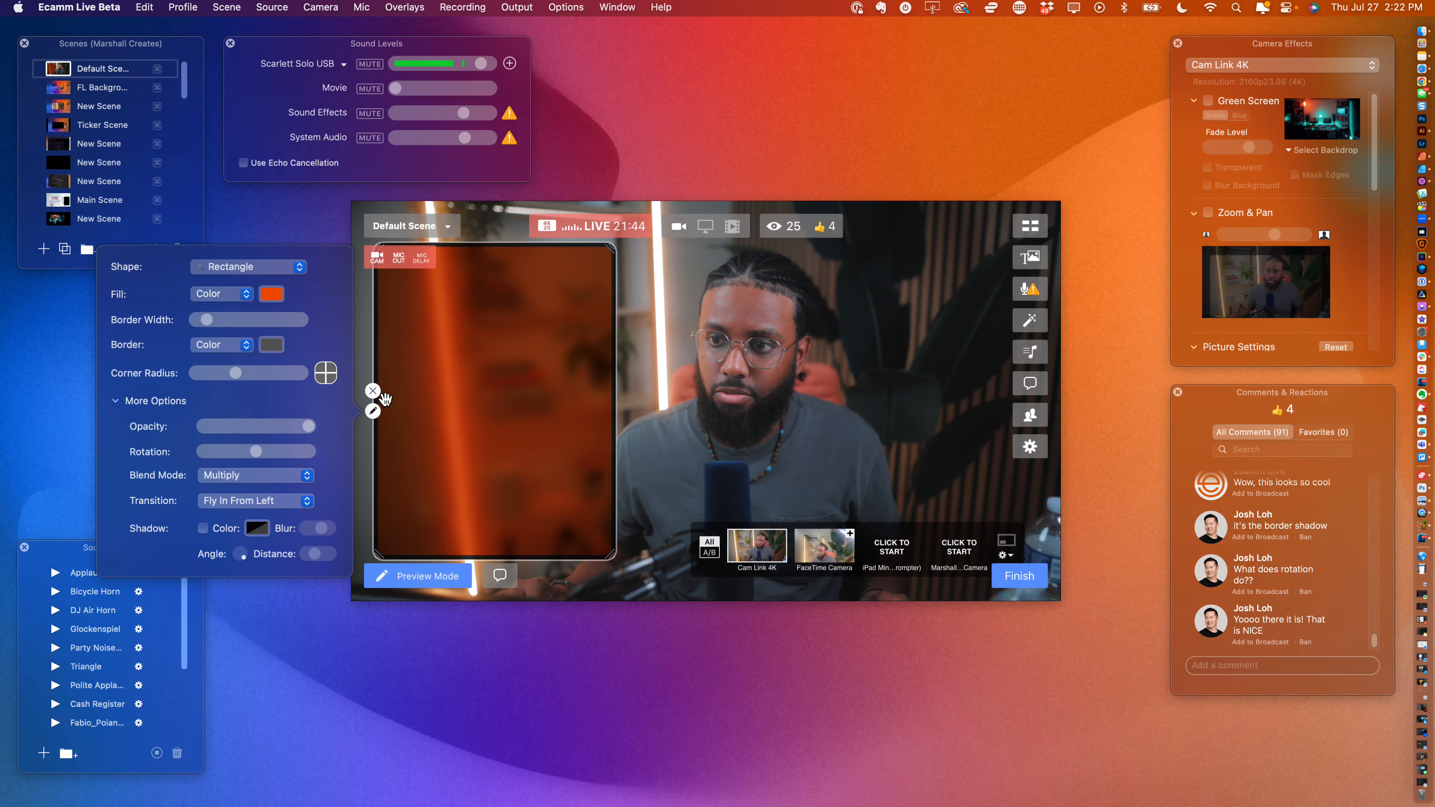
pyautogui.moveTo(478, 361)
pyautogui.mouseDown()
pyautogui.moveTo(531, 365)
pyautogui.moveTo(480, 369)
pyautogui.mouseUp()
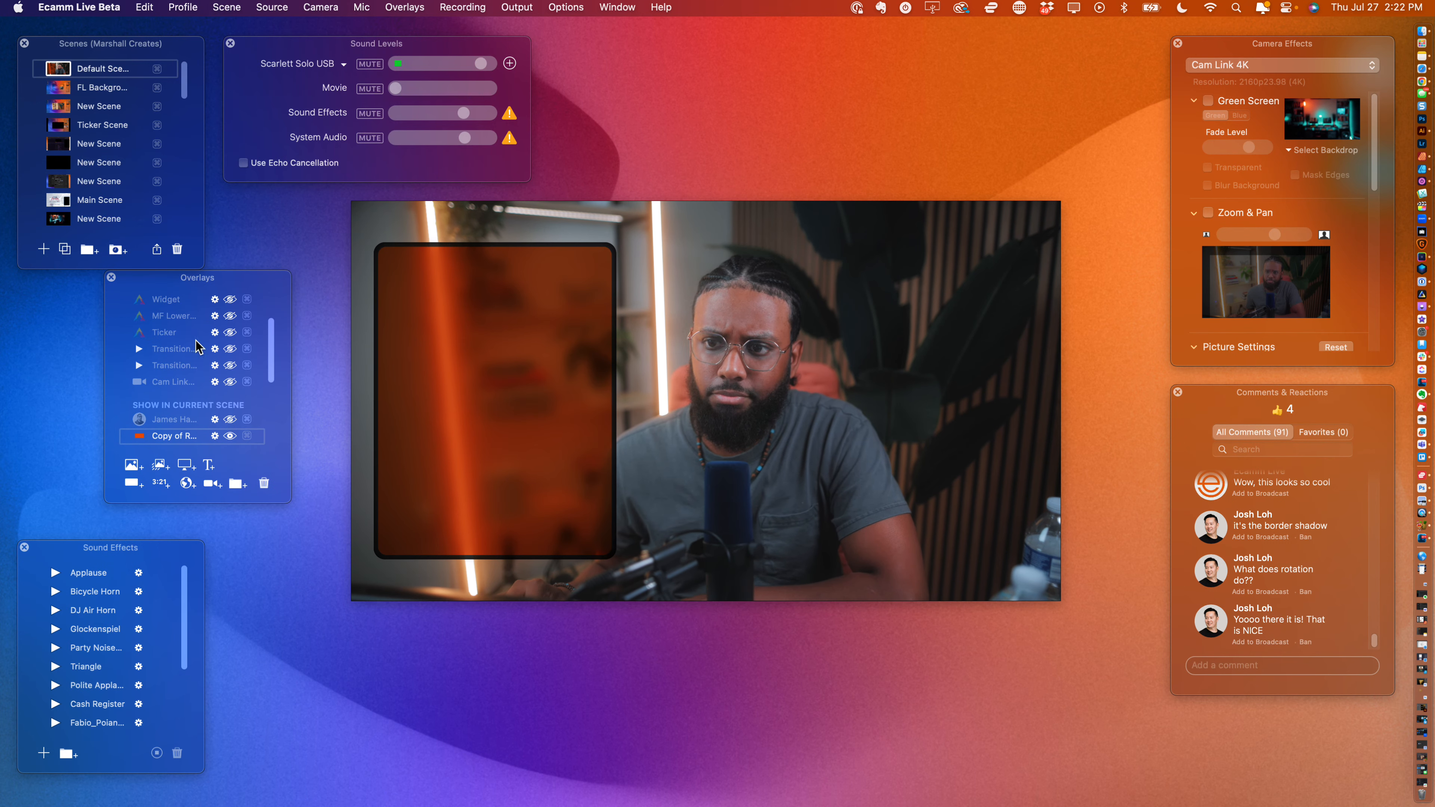
# - Add a text overlay with the default wording "Text" and place it over the upper part of the orange rectangle
pyautogui.click(209, 465)
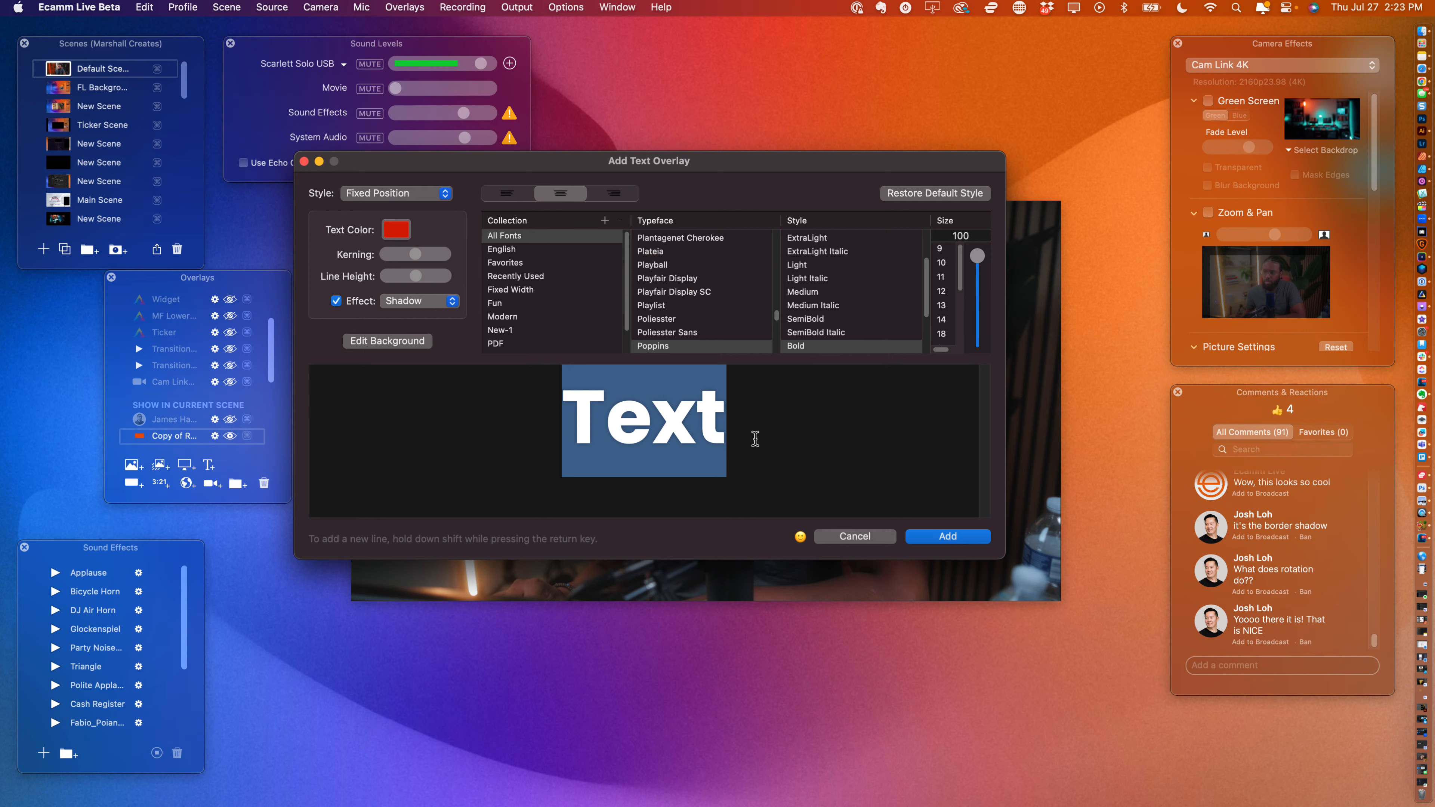
pyautogui.click(946, 537)
pyautogui.moveTo(714, 468); pyautogui.dragTo(509, 339)
# - Try a solid white background on the text overlay
pyautogui.click(420, 339)
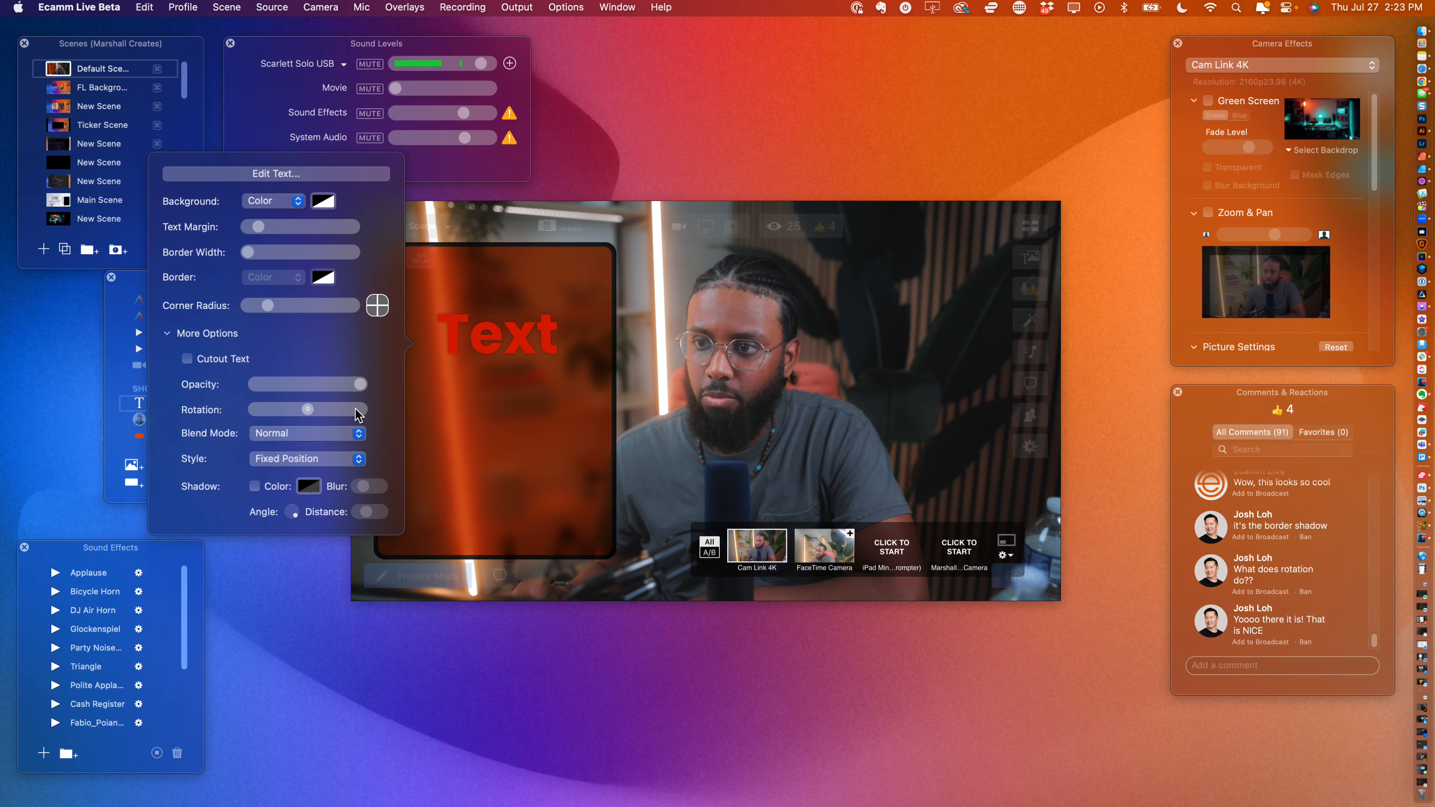
pyautogui.click(321, 199)
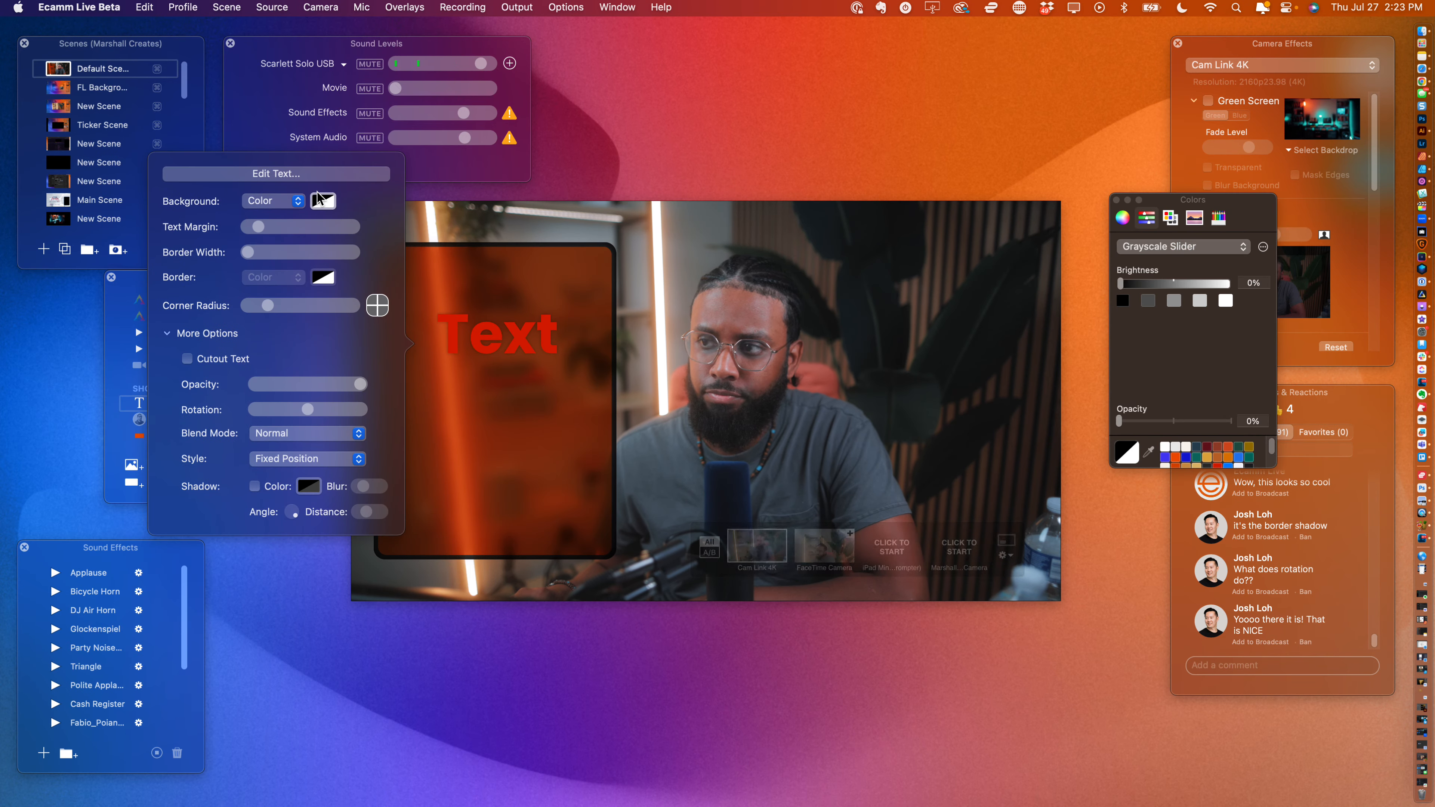
pyautogui.click(1221, 298)
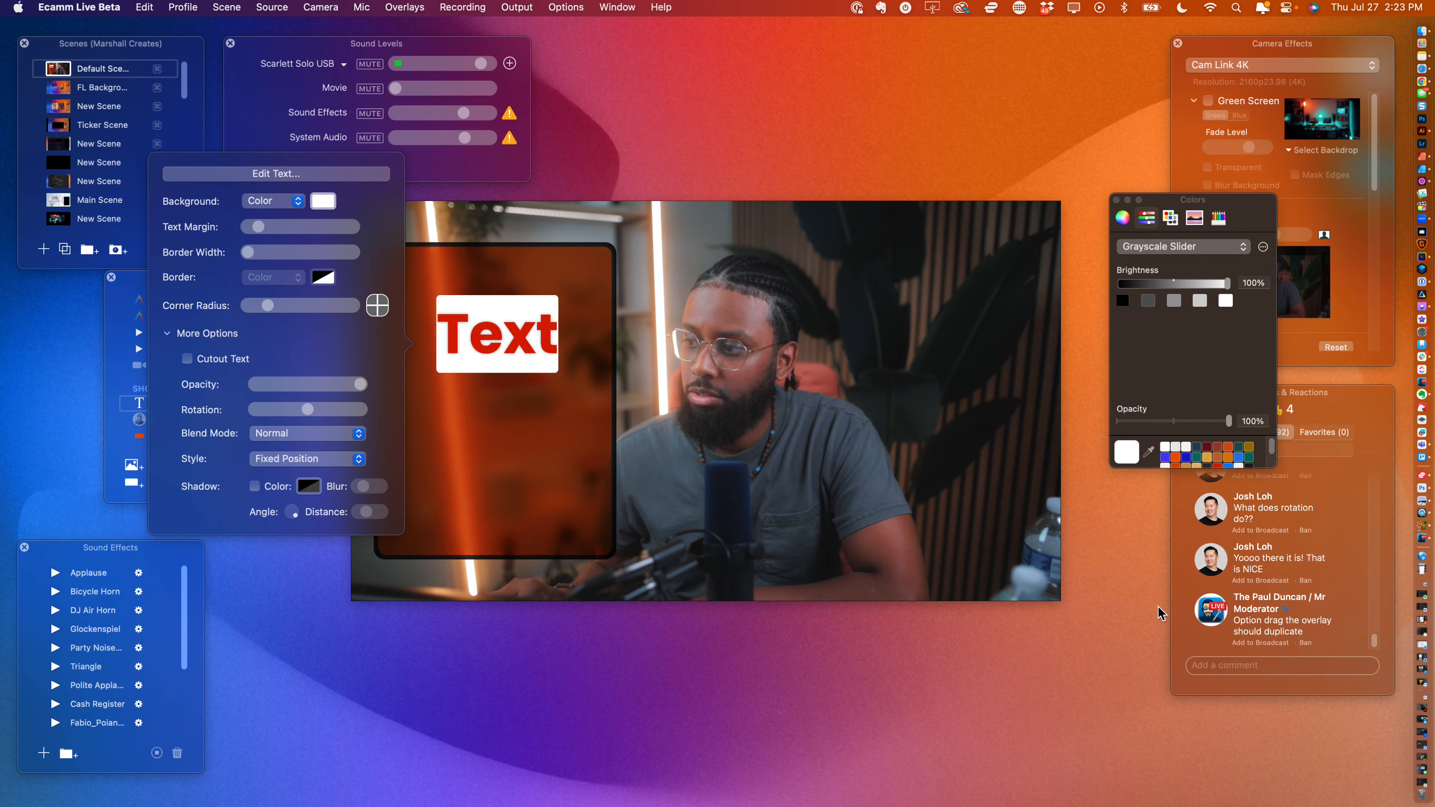
# - Show the moderator's comment about option-dragging overlays on the broadcast and set the text overlay's background to None
pyautogui.click(1246, 644)
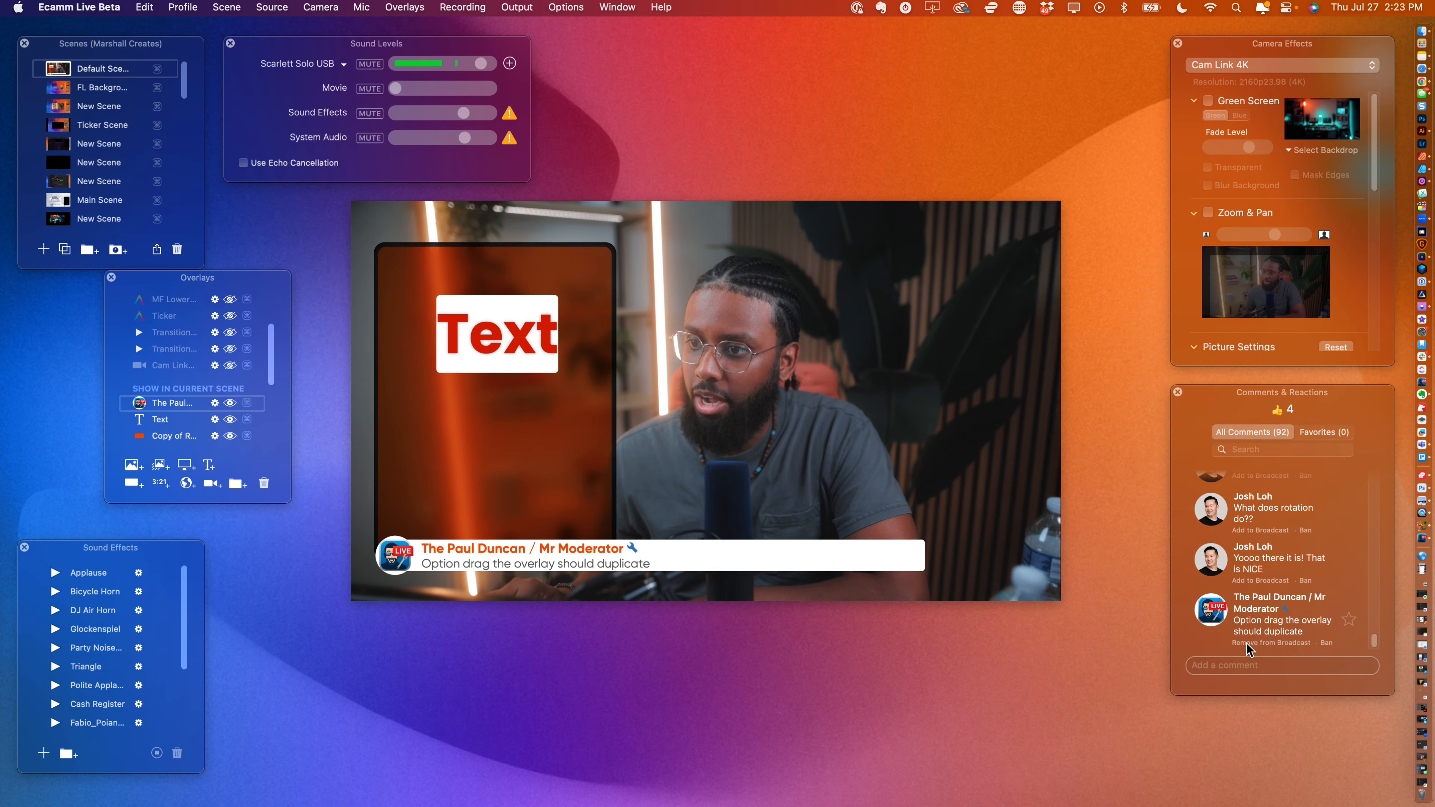
pyautogui.click(496, 334)
pyautogui.click(436, 345)
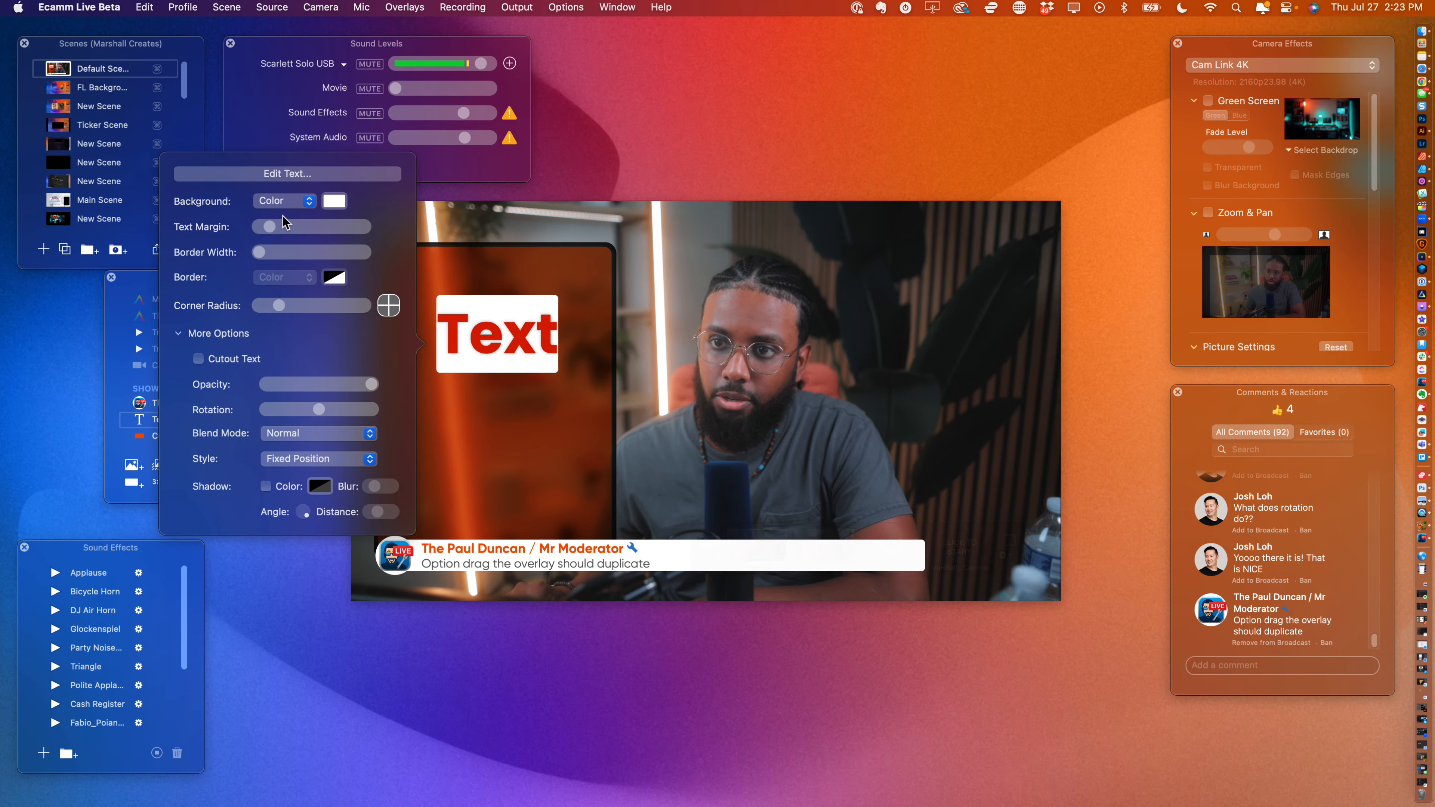
pyautogui.click(287, 204)
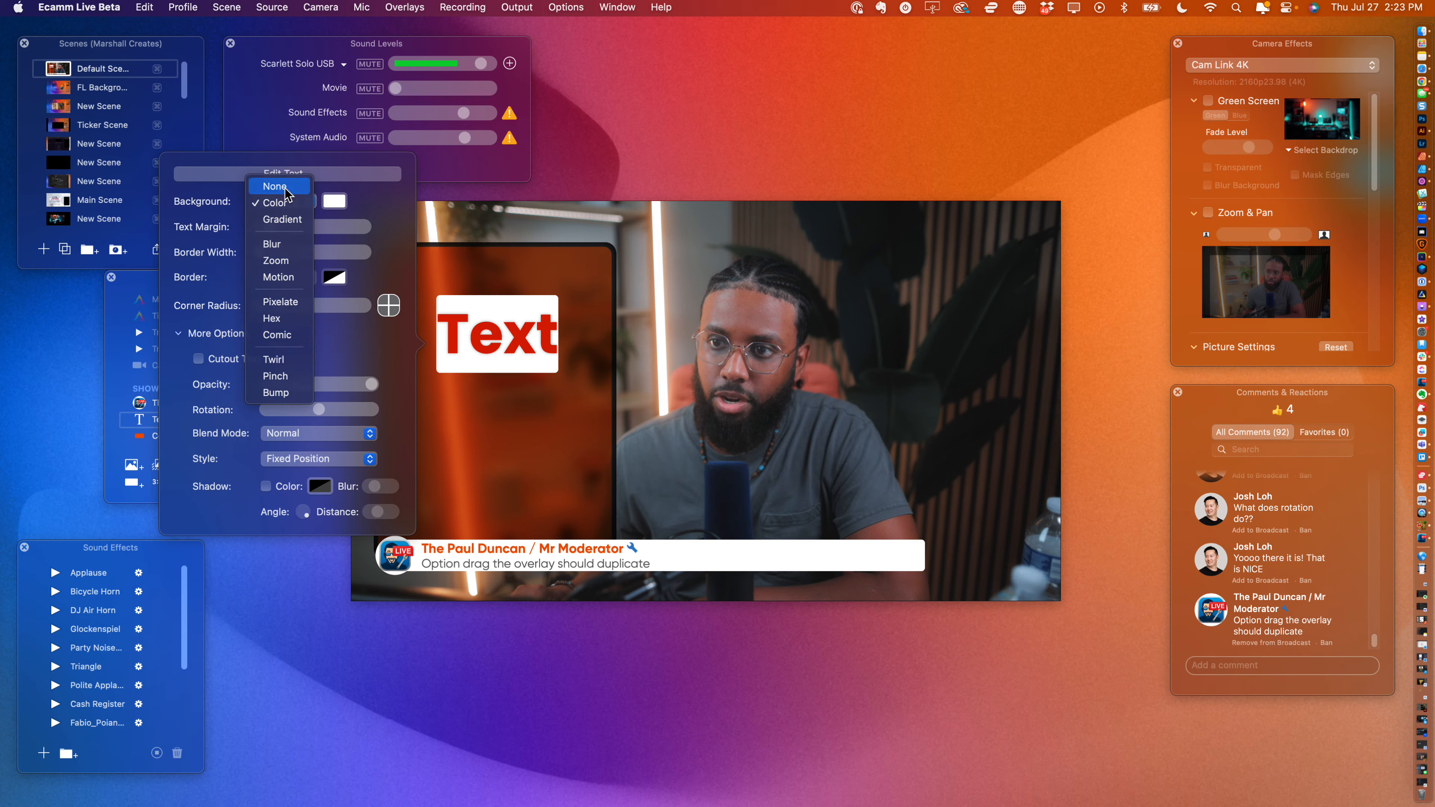
pyautogui.click(288, 189)
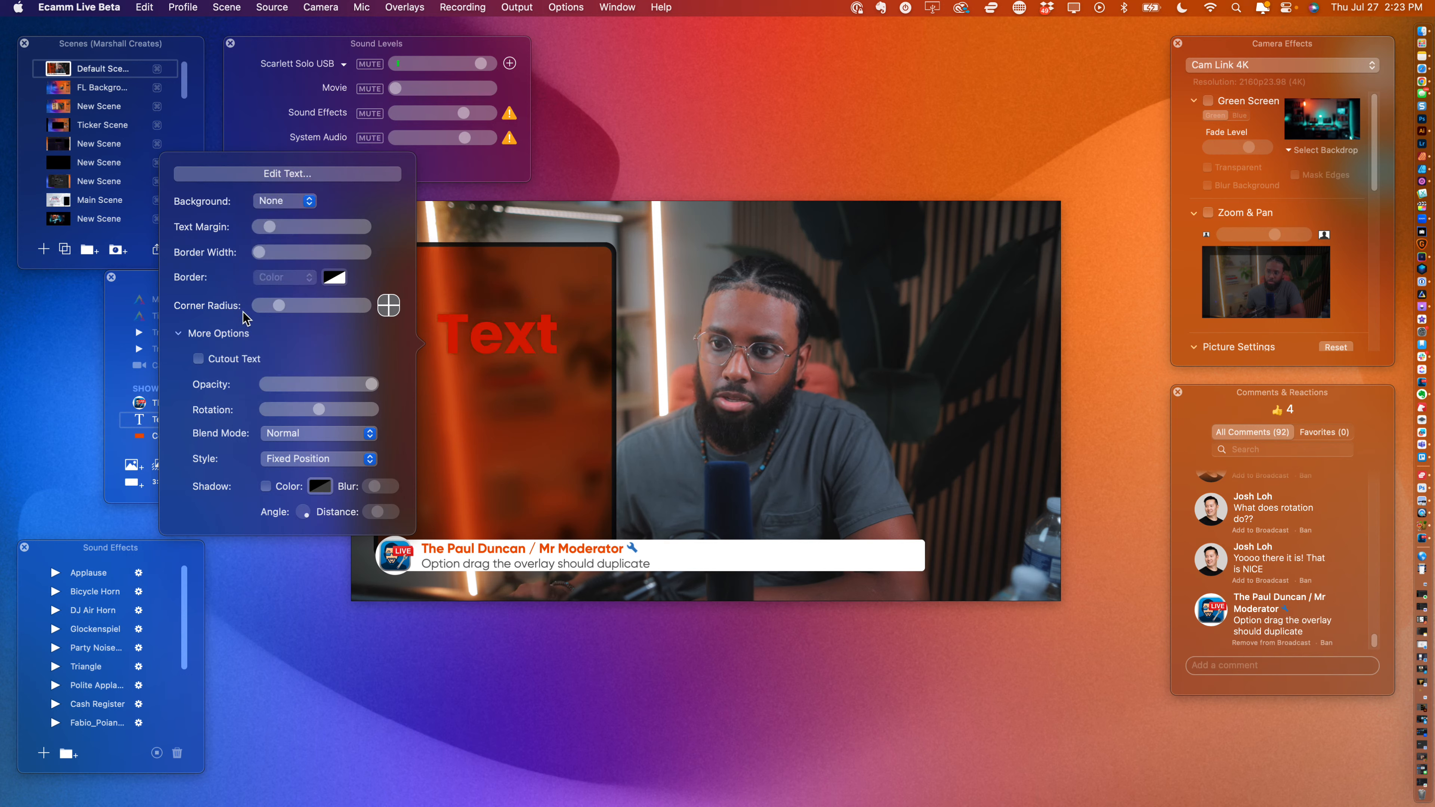
# - Shift the text overlay slightly up and to the left within the rectangle, and open its settings
pyautogui.click(499, 334)
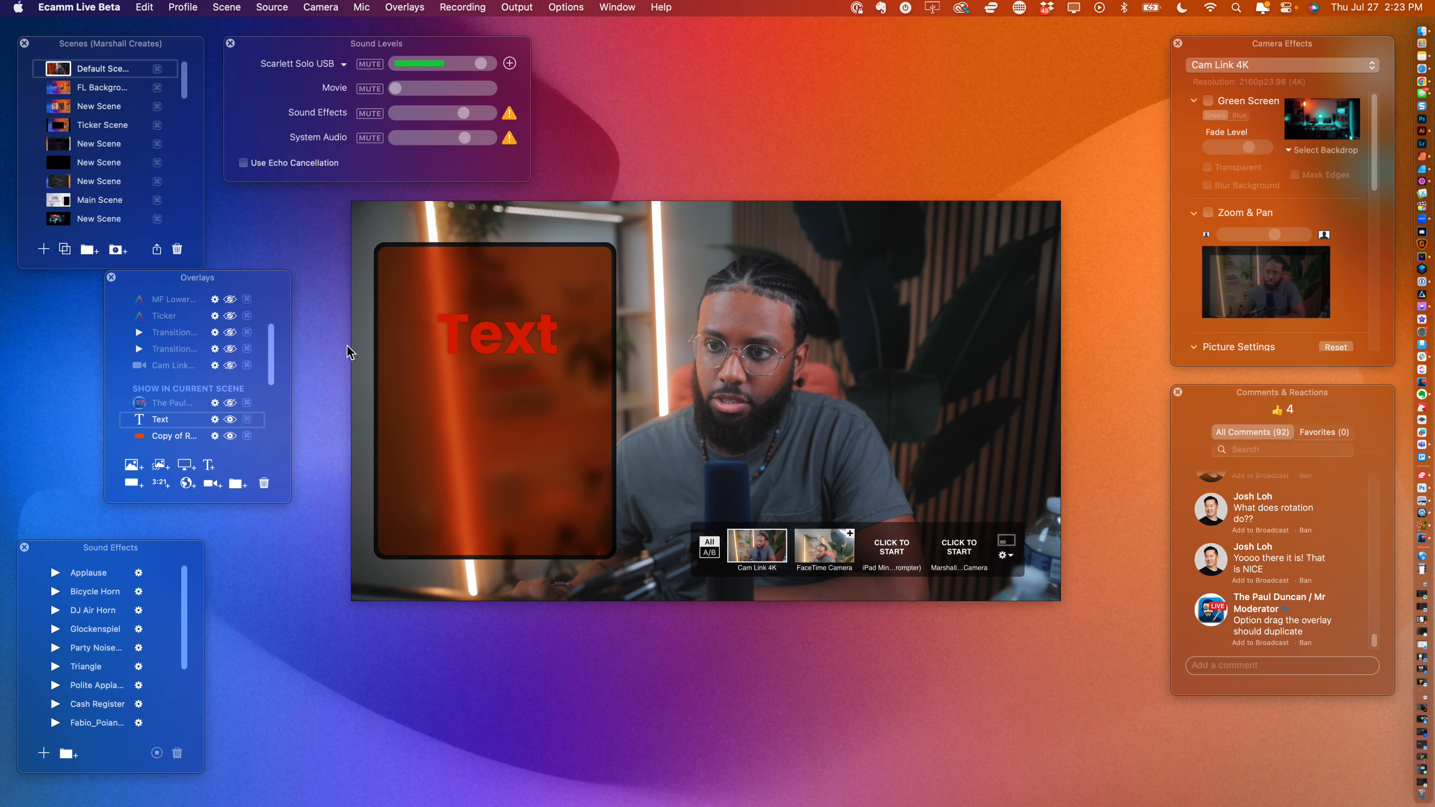
pyautogui.click(425, 345)
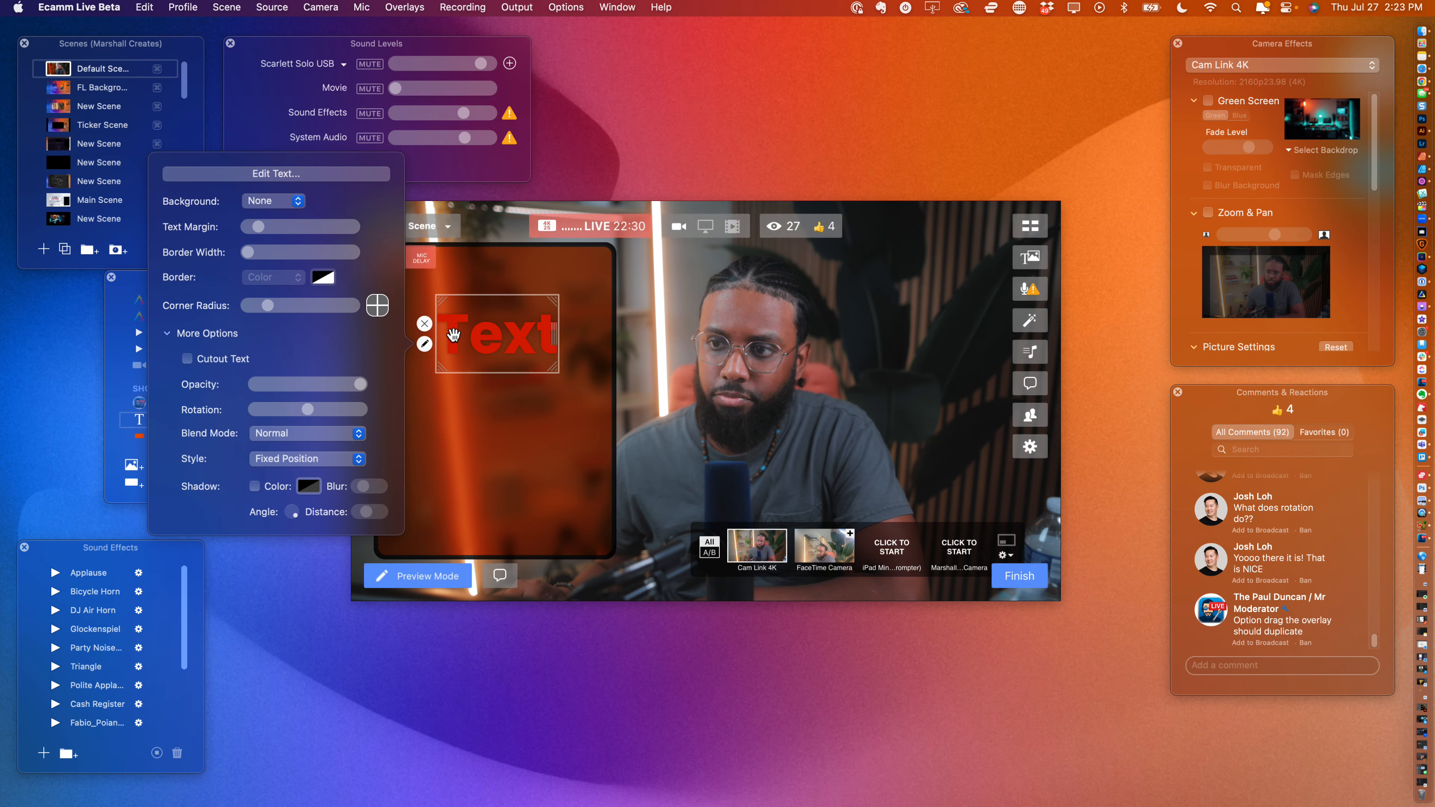
pyautogui.click(472, 337)
pyautogui.click(510, 337)
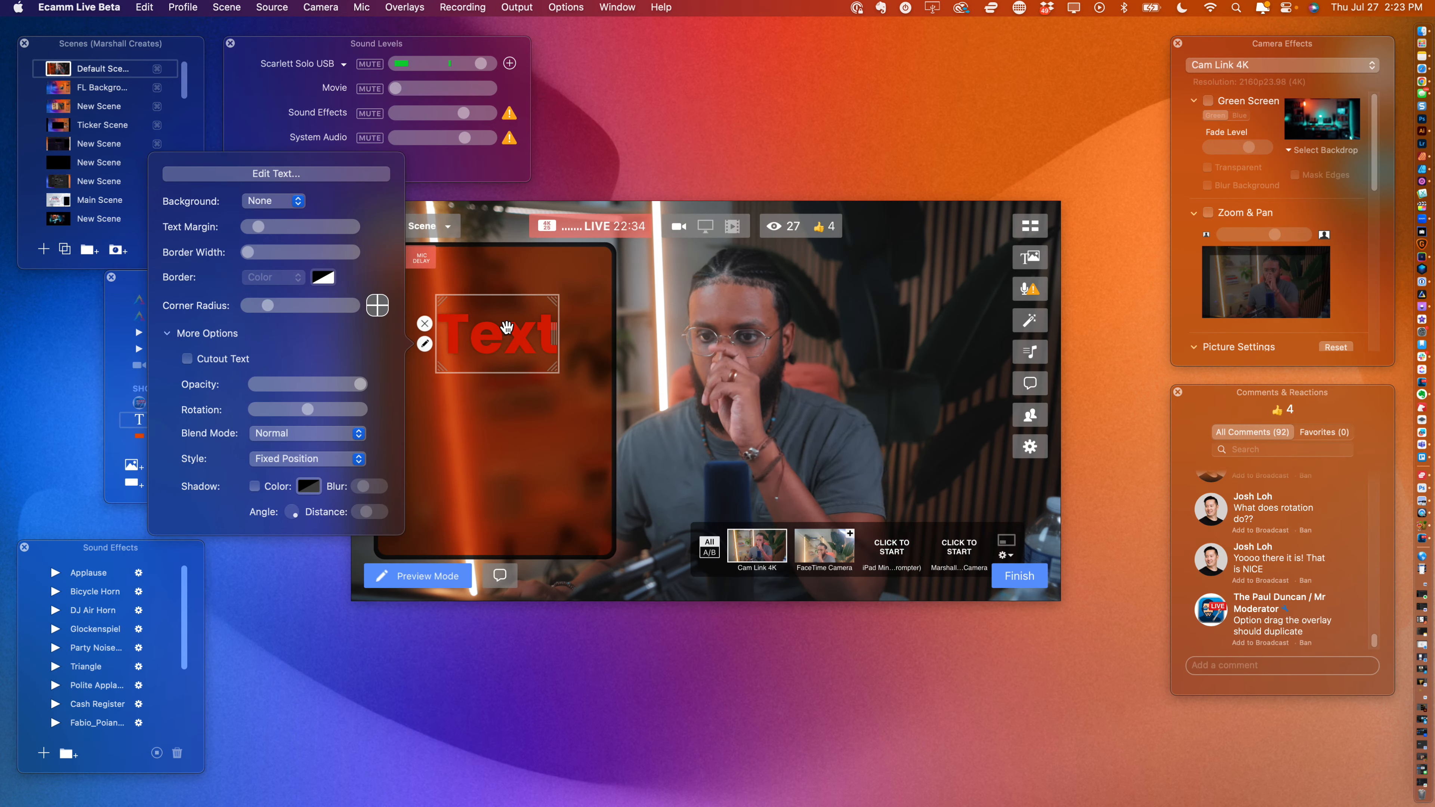
pyautogui.click(493, 315)
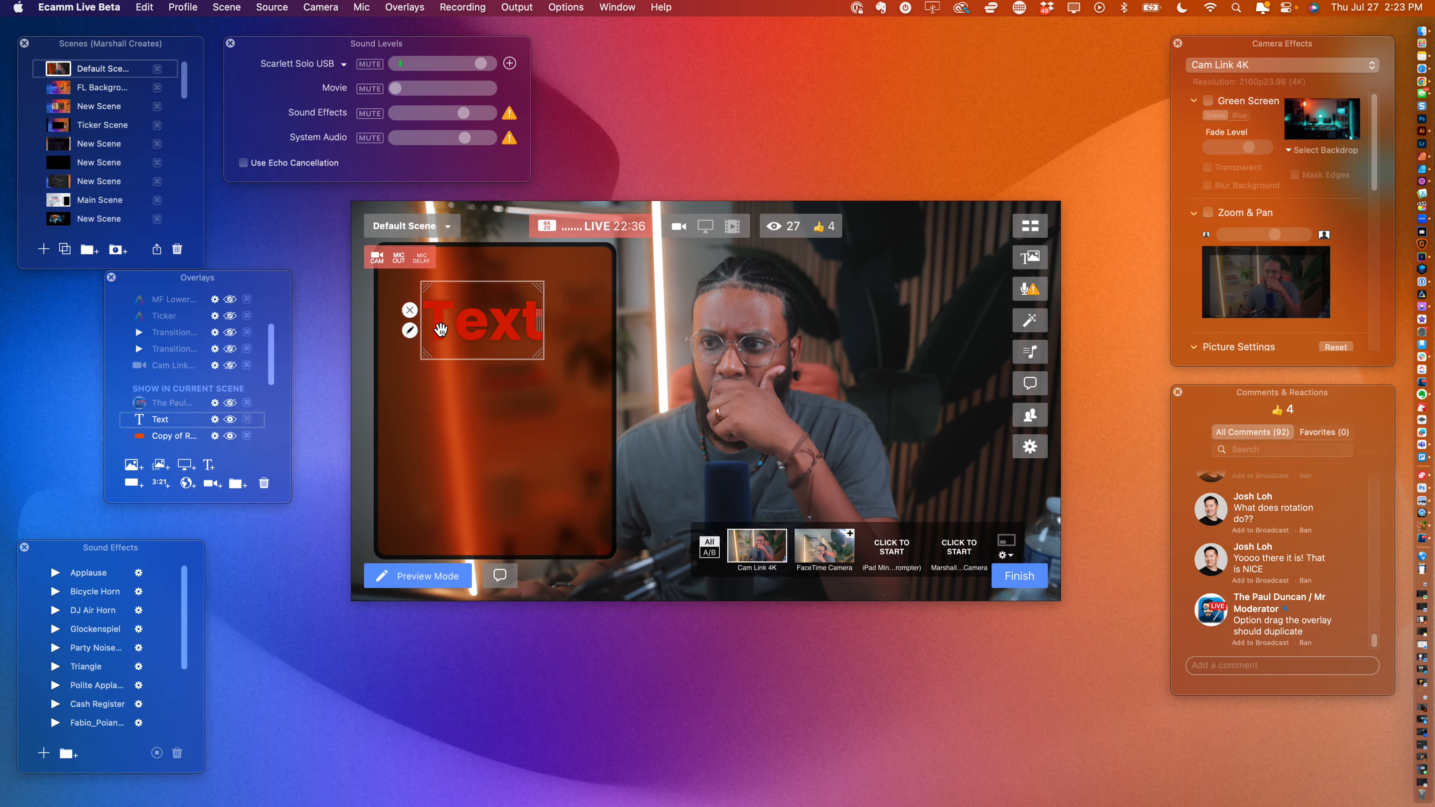
pyautogui.click(410, 330)
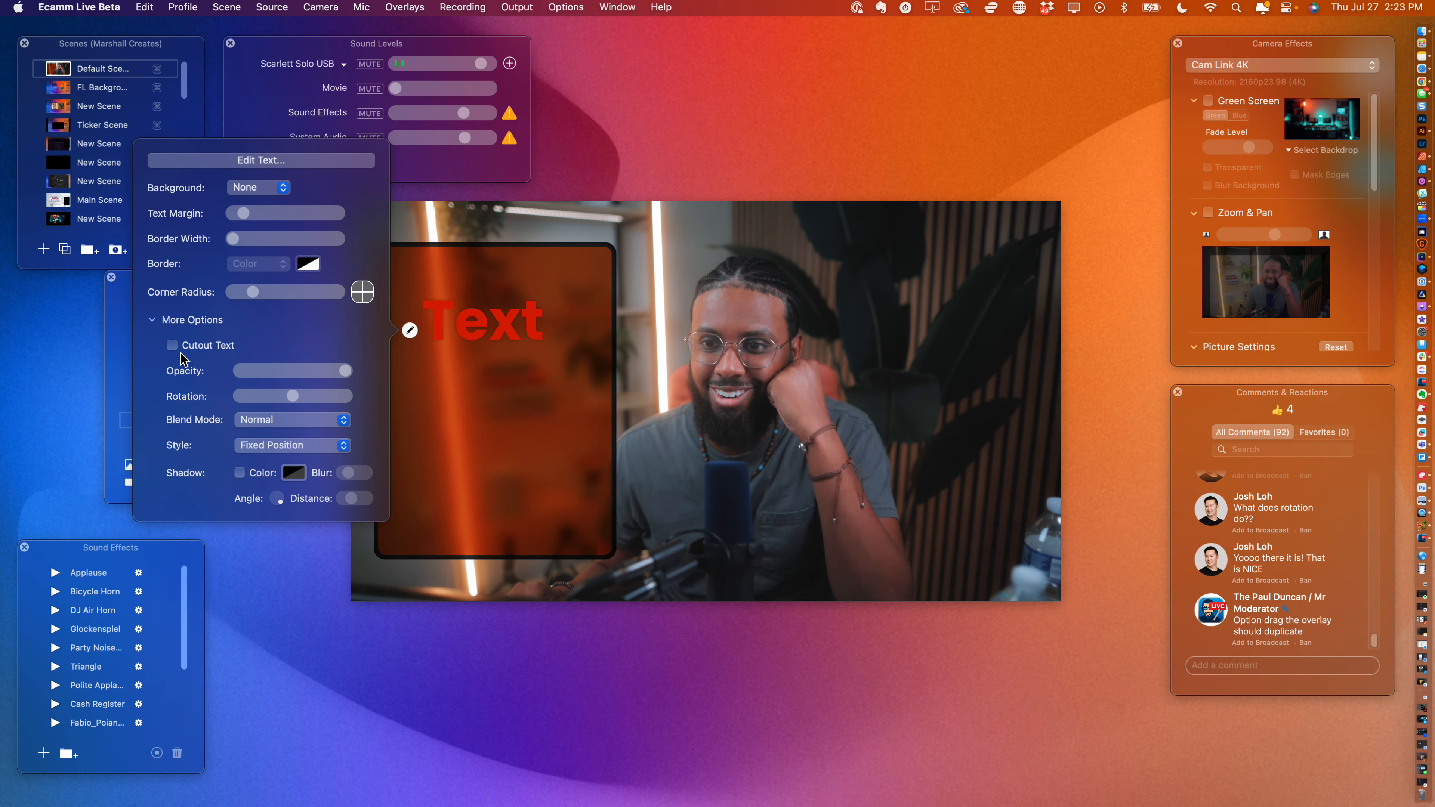
# - Try the Cutout Text option on the text overlay and reduce its text margin slightly
pyautogui.click(173, 346)
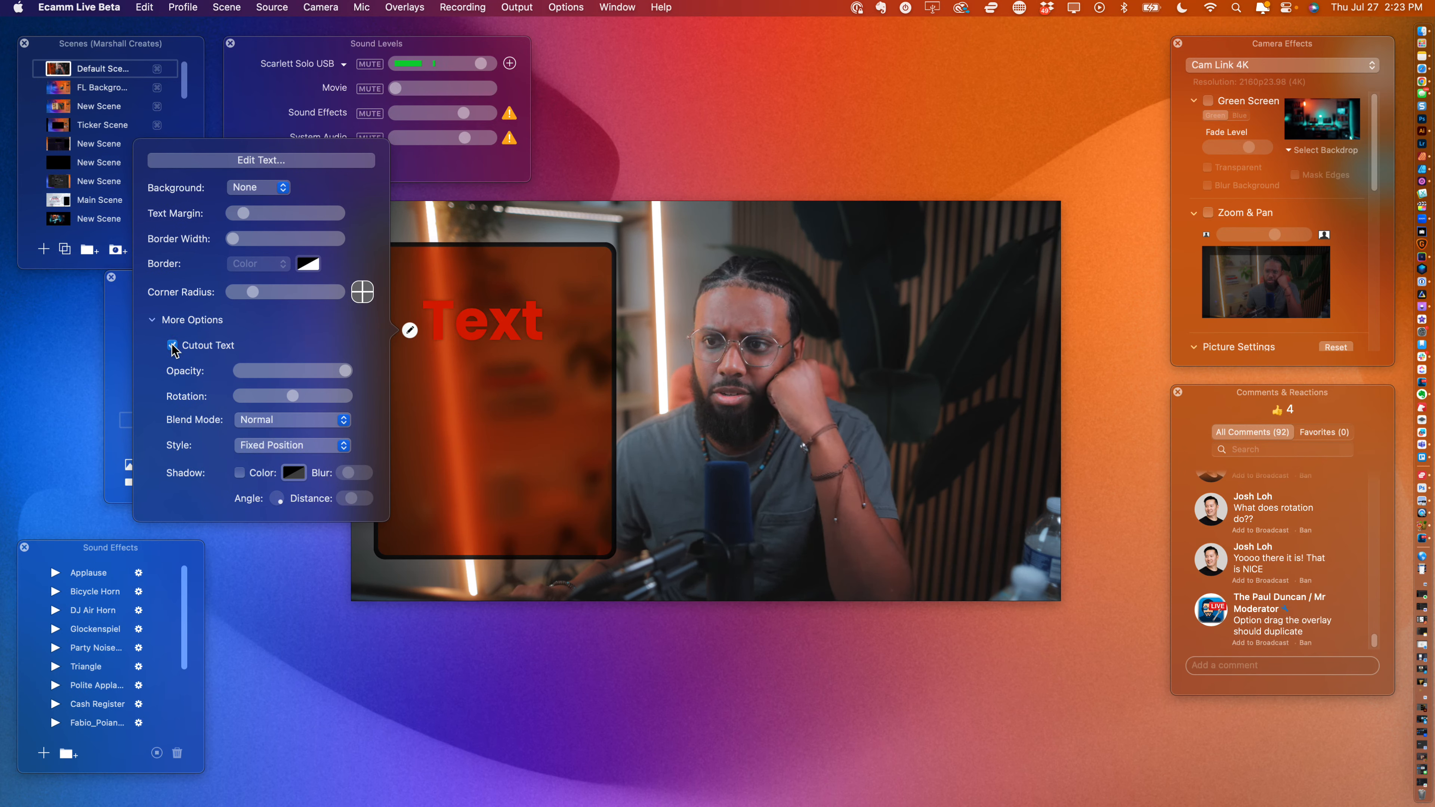
pyautogui.moveTo(243, 220)
pyautogui.moveTo(258, 215); pyautogui.dragTo(239, 220)
pyautogui.click(250, 188)
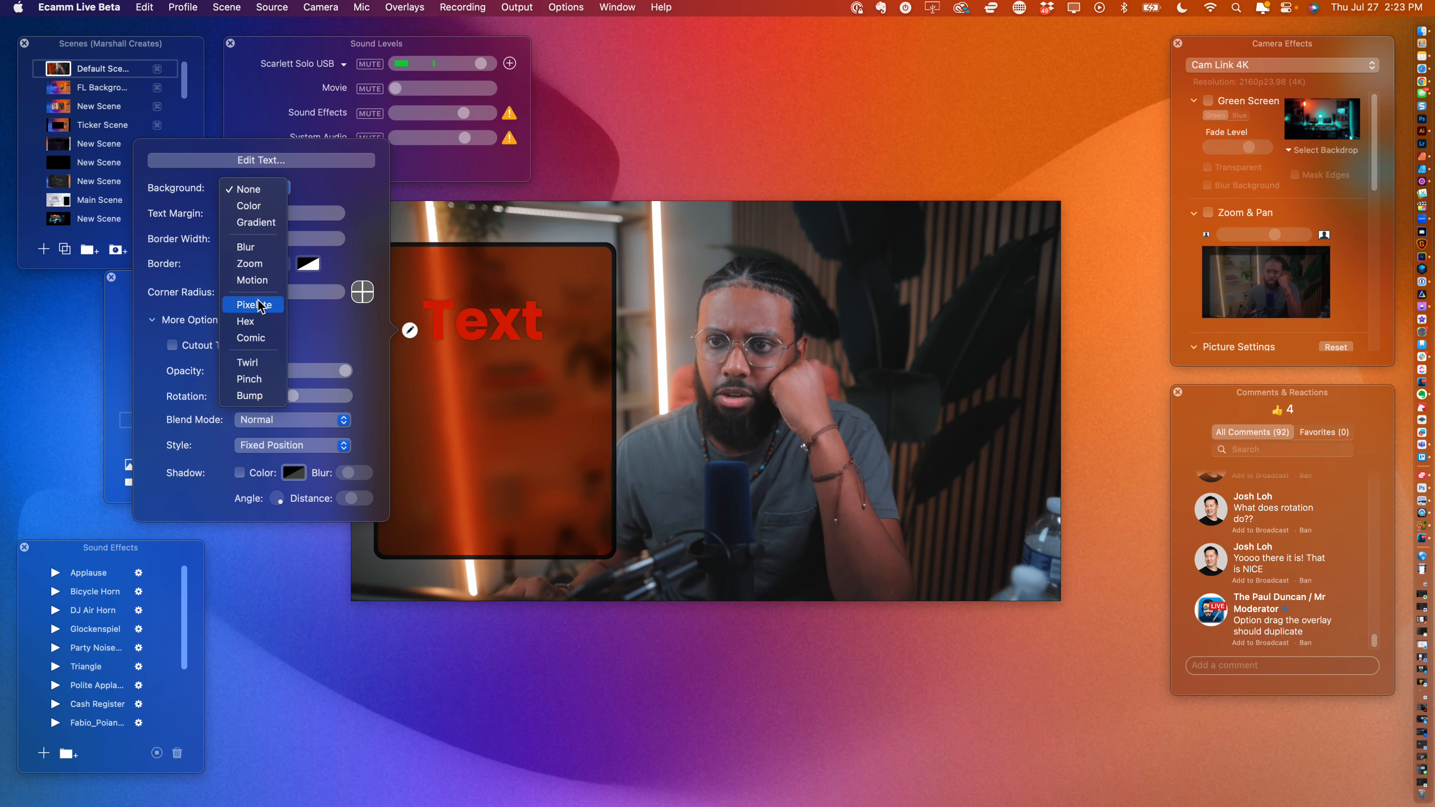
pyautogui.click(221, 141)
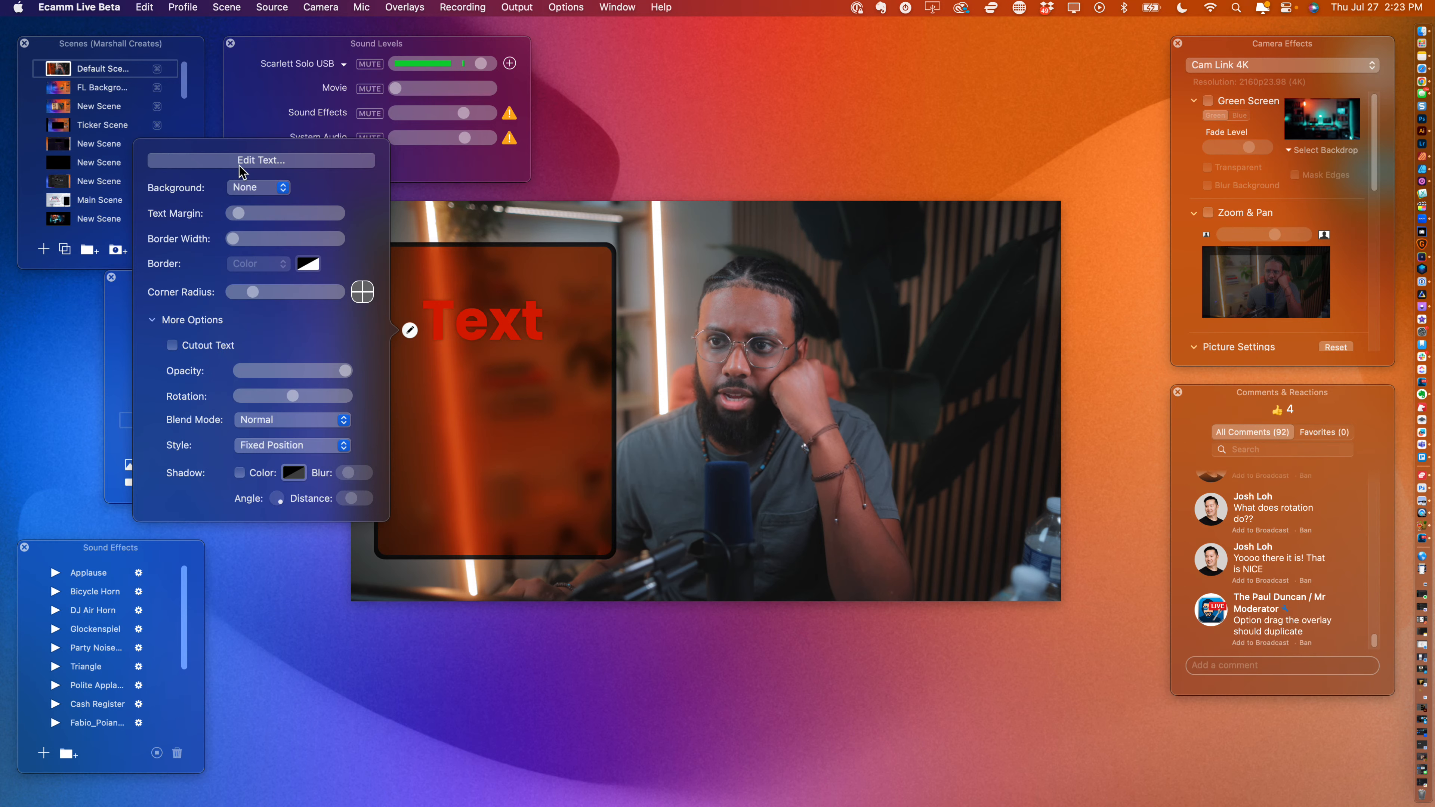
# - Recolor the text overlay's wording from red to white and save the change
pyautogui.click(249, 162)
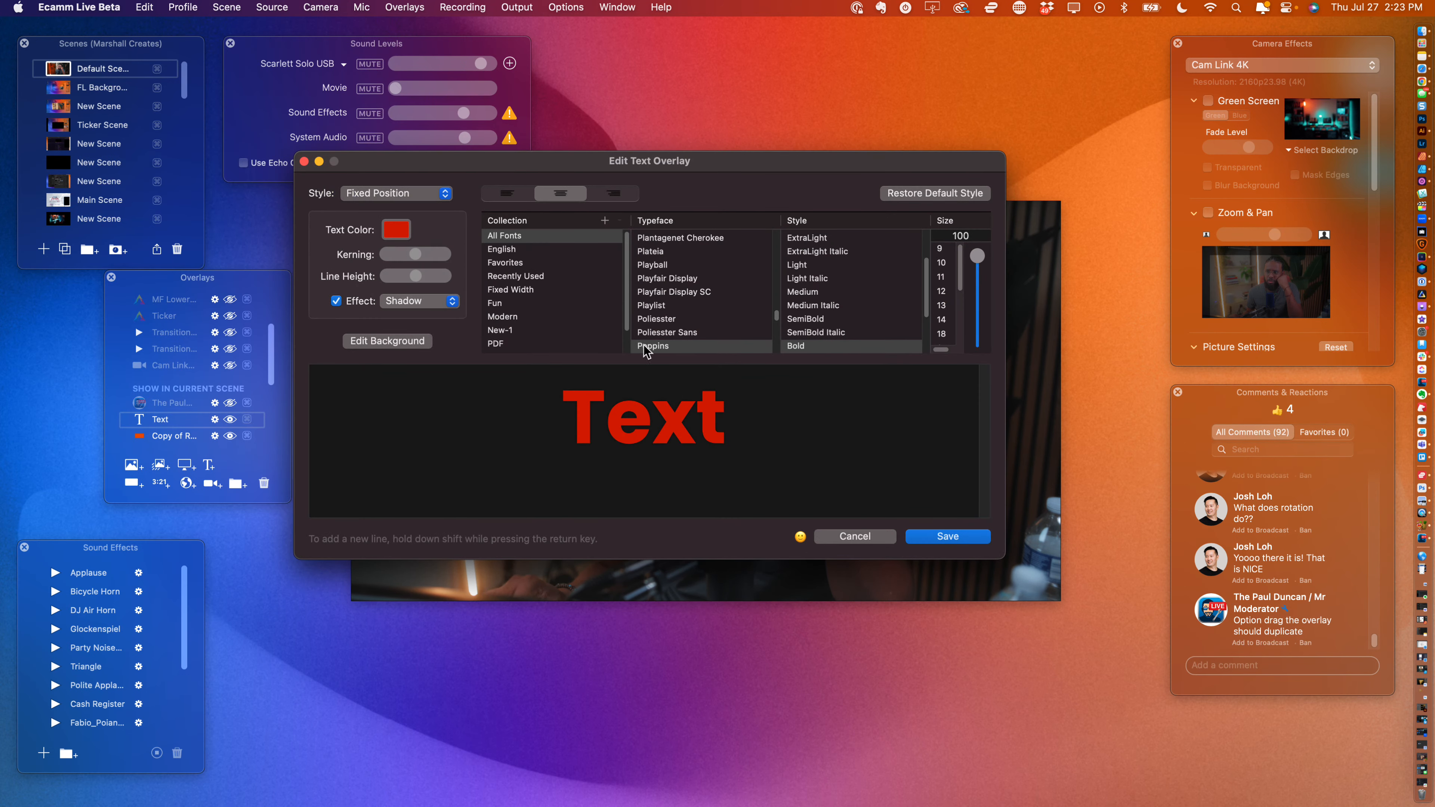
pyautogui.doubleClick(631, 411)
pyautogui.click(396, 229)
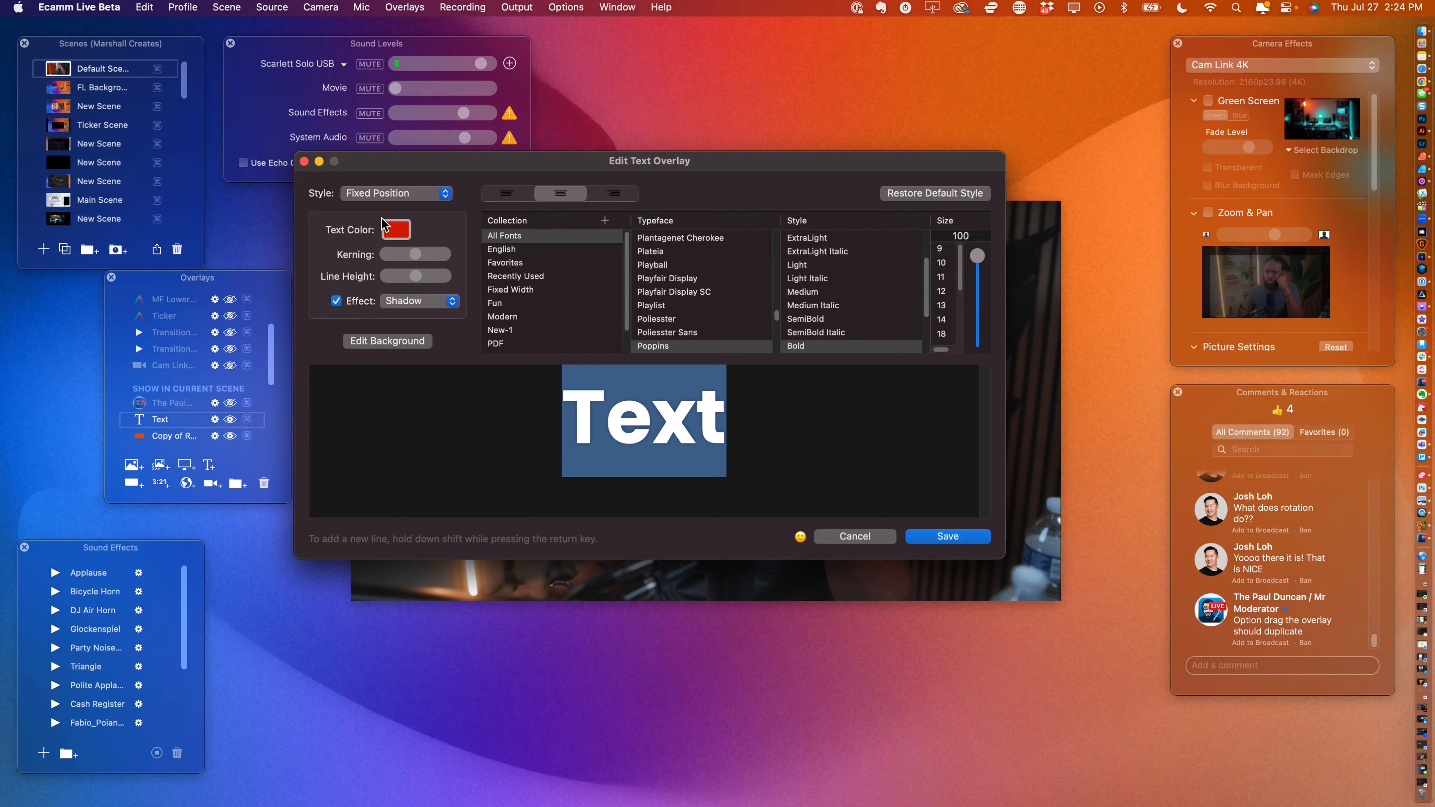
pyautogui.click(1225, 300)
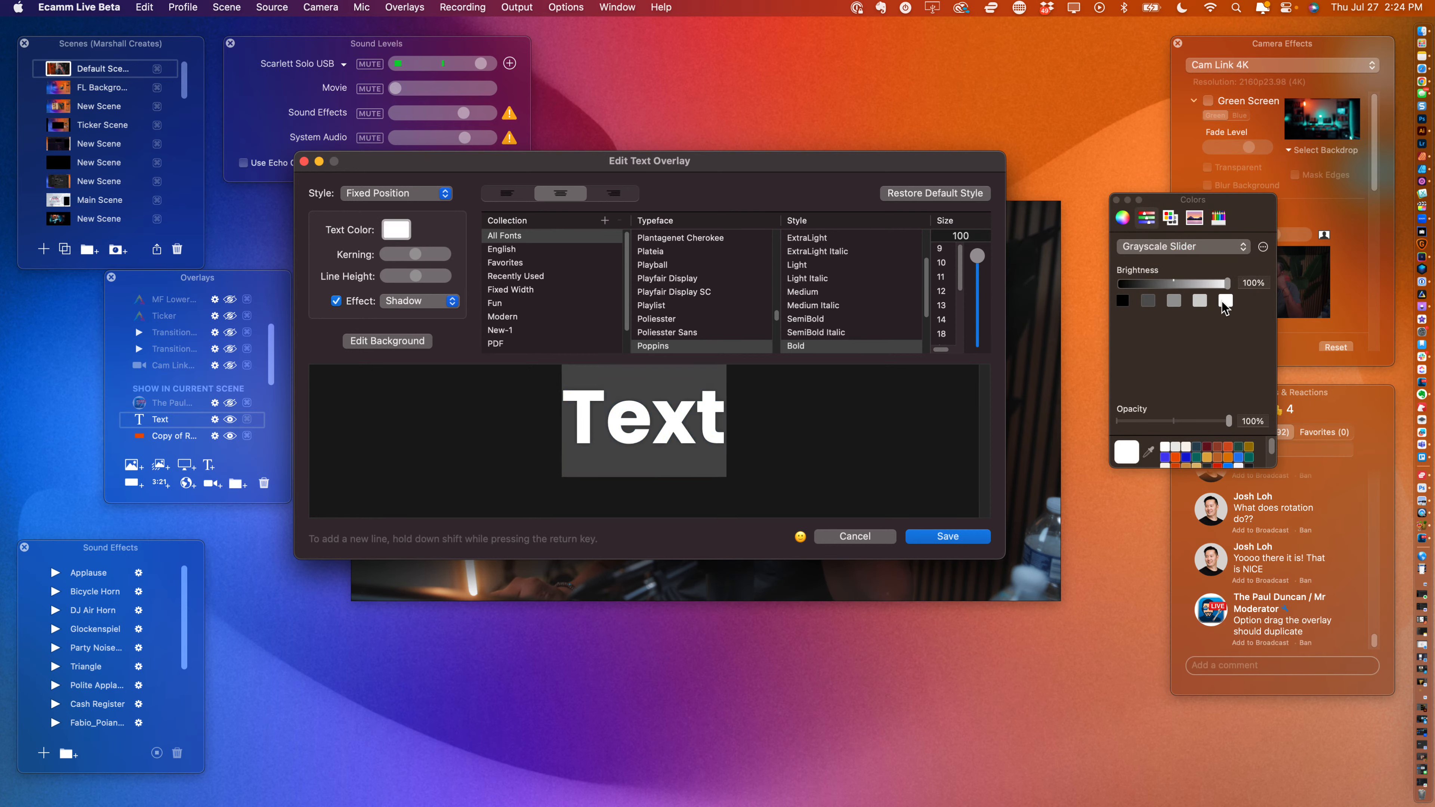
pyautogui.click(947, 536)
# - Change the text overlay's wording to "Ecamm 4.1" and save it
pyautogui.moveTo(495, 338)
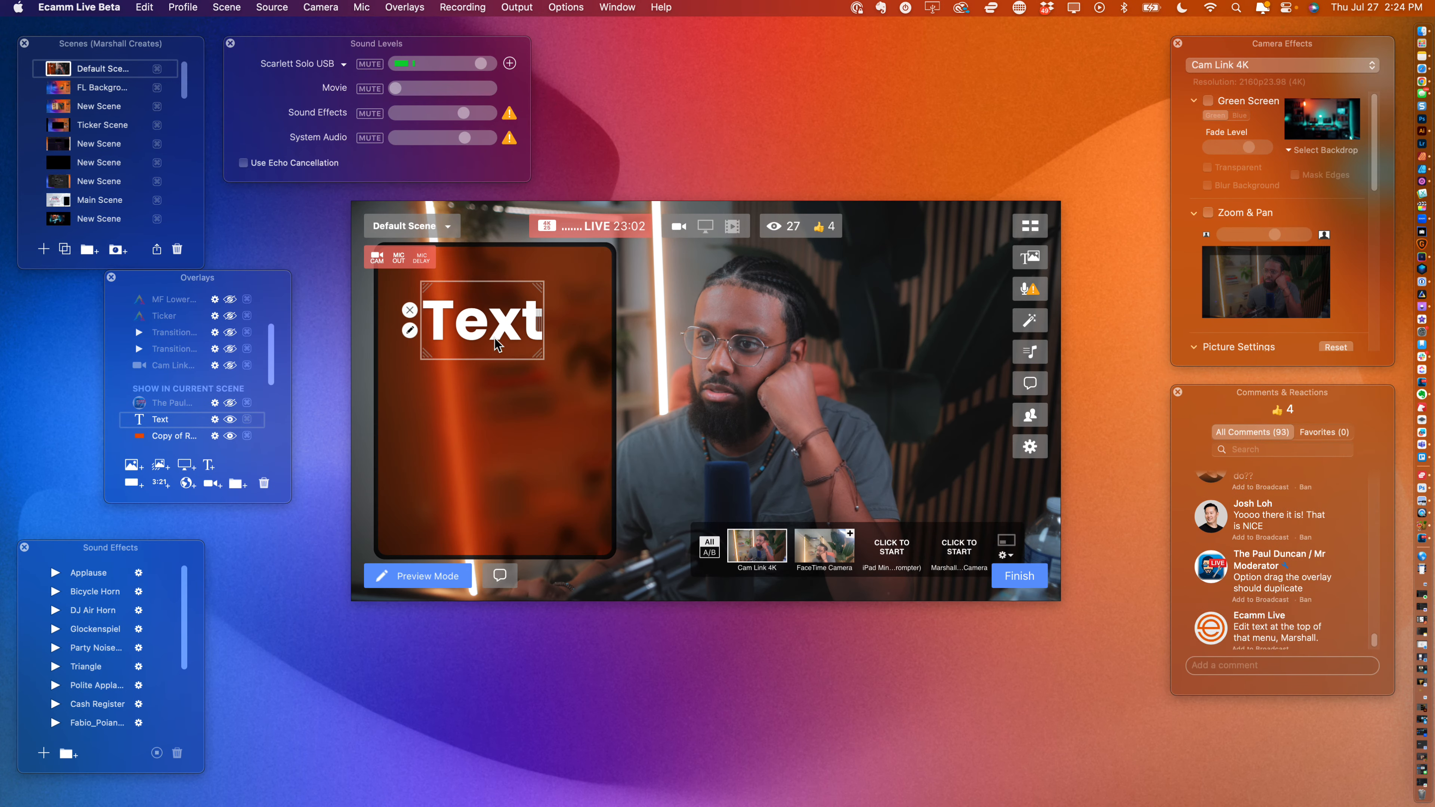
pyautogui.click(410, 330)
pyautogui.click(460, 326)
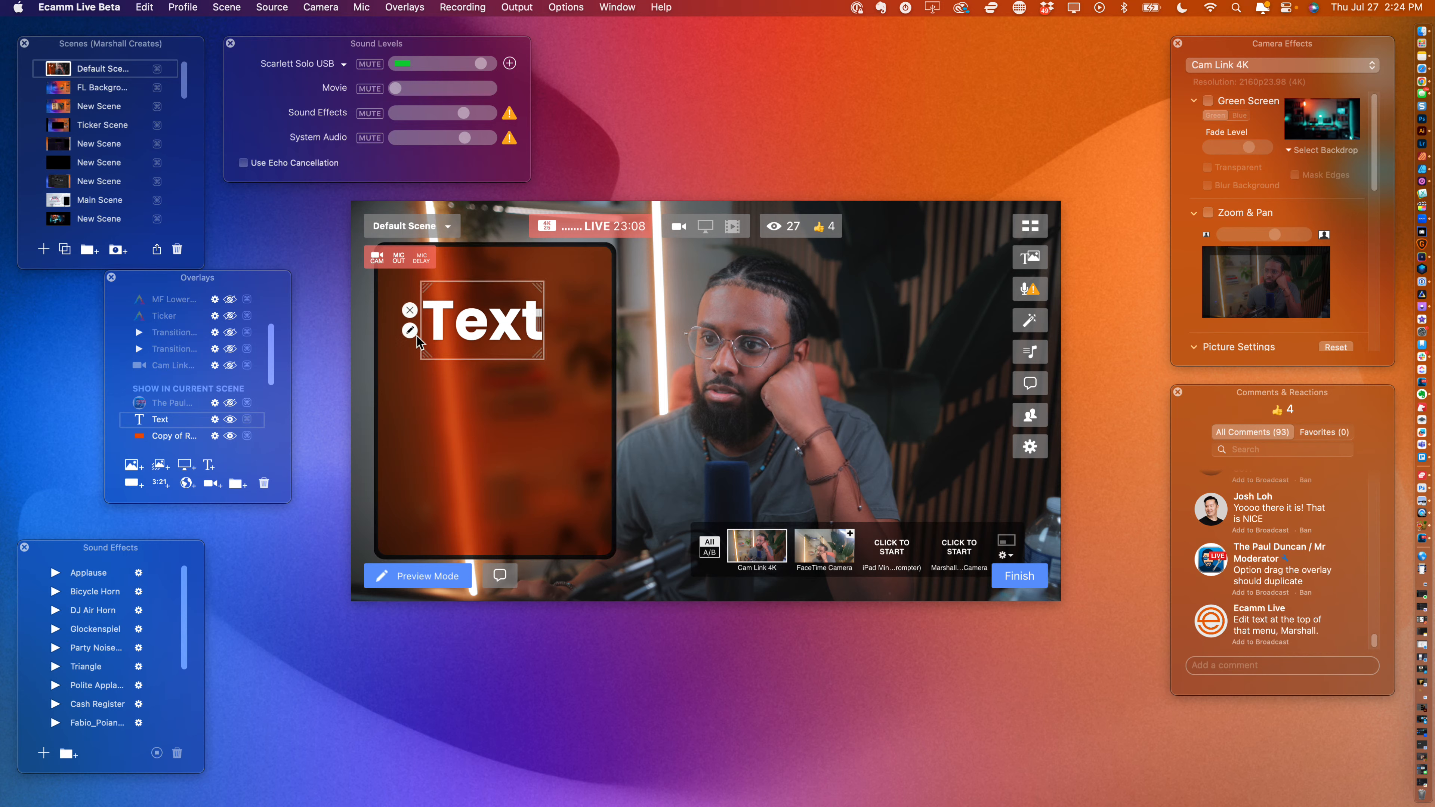
pyautogui.click(410, 331)
pyautogui.click(249, 157)
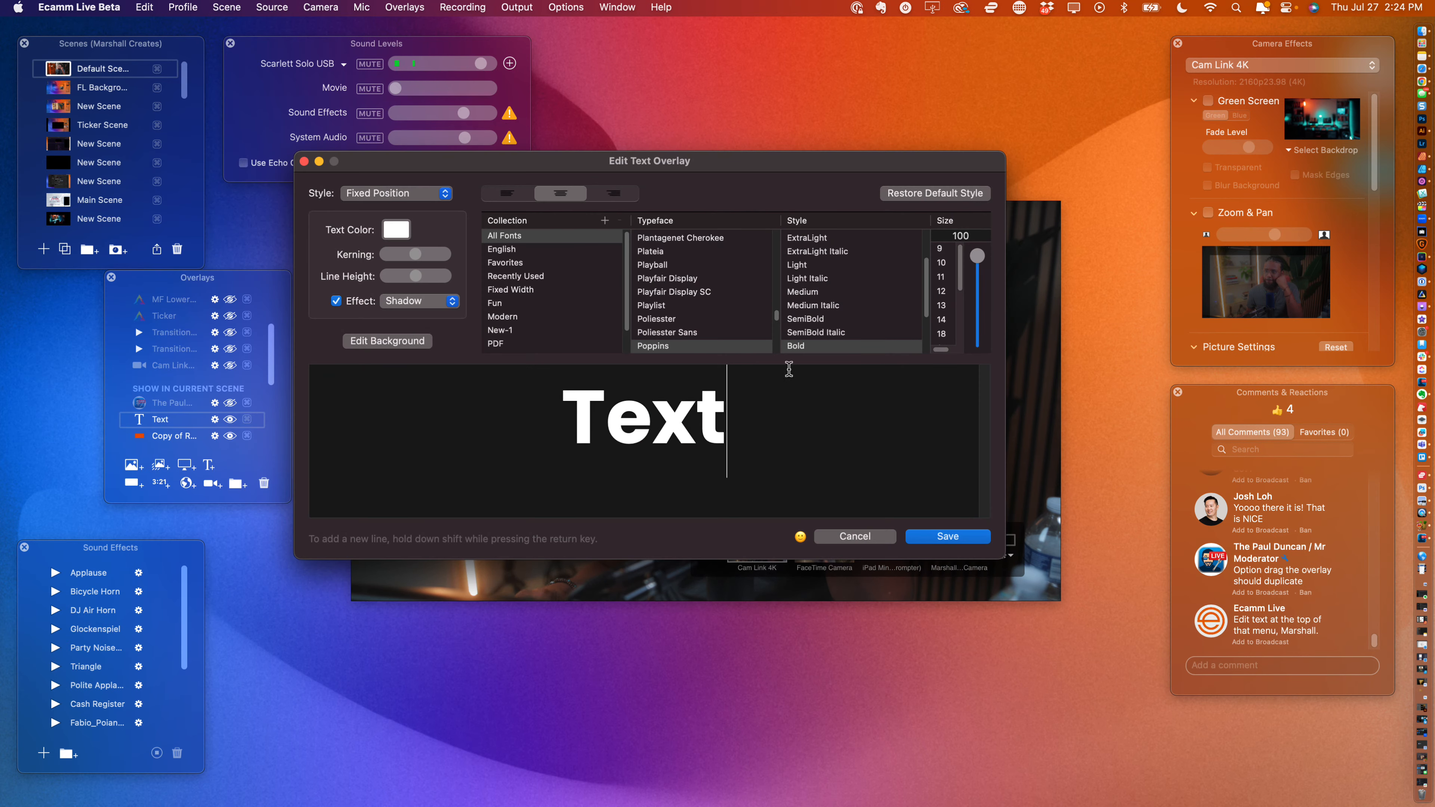
pyautogui.doubleClick(748, 411)
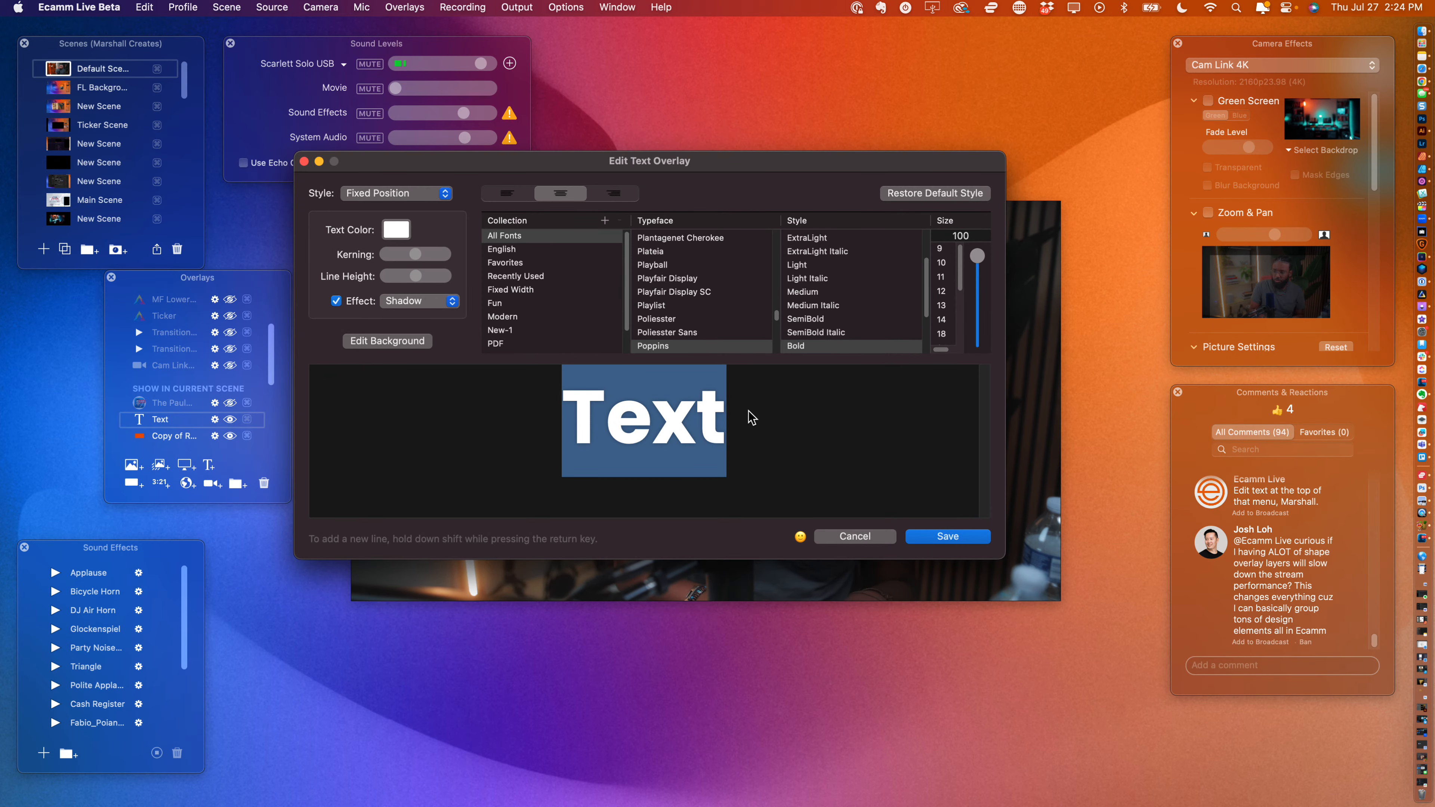
pyautogui.write('Ecamm')
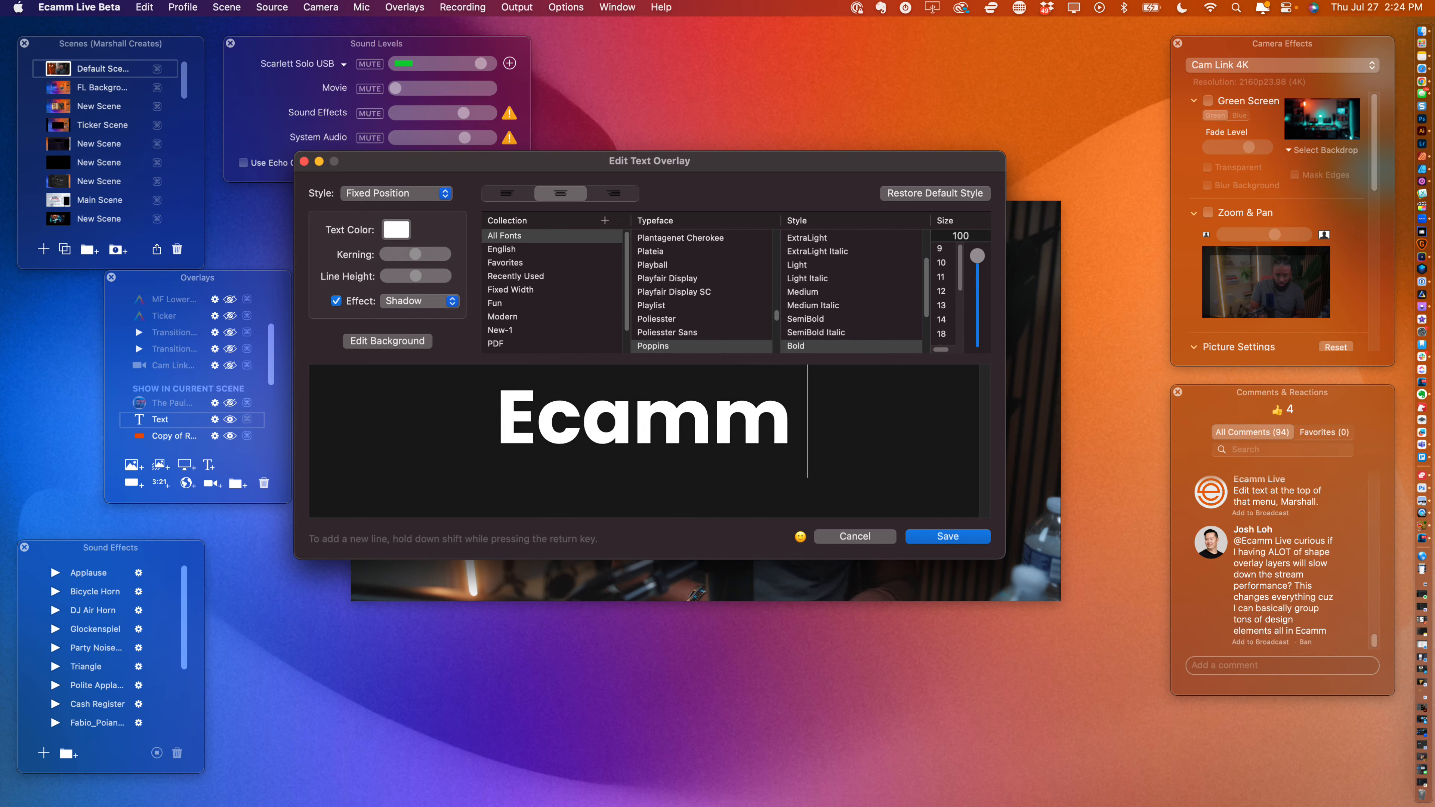
pyautogui.write(' 4.1')
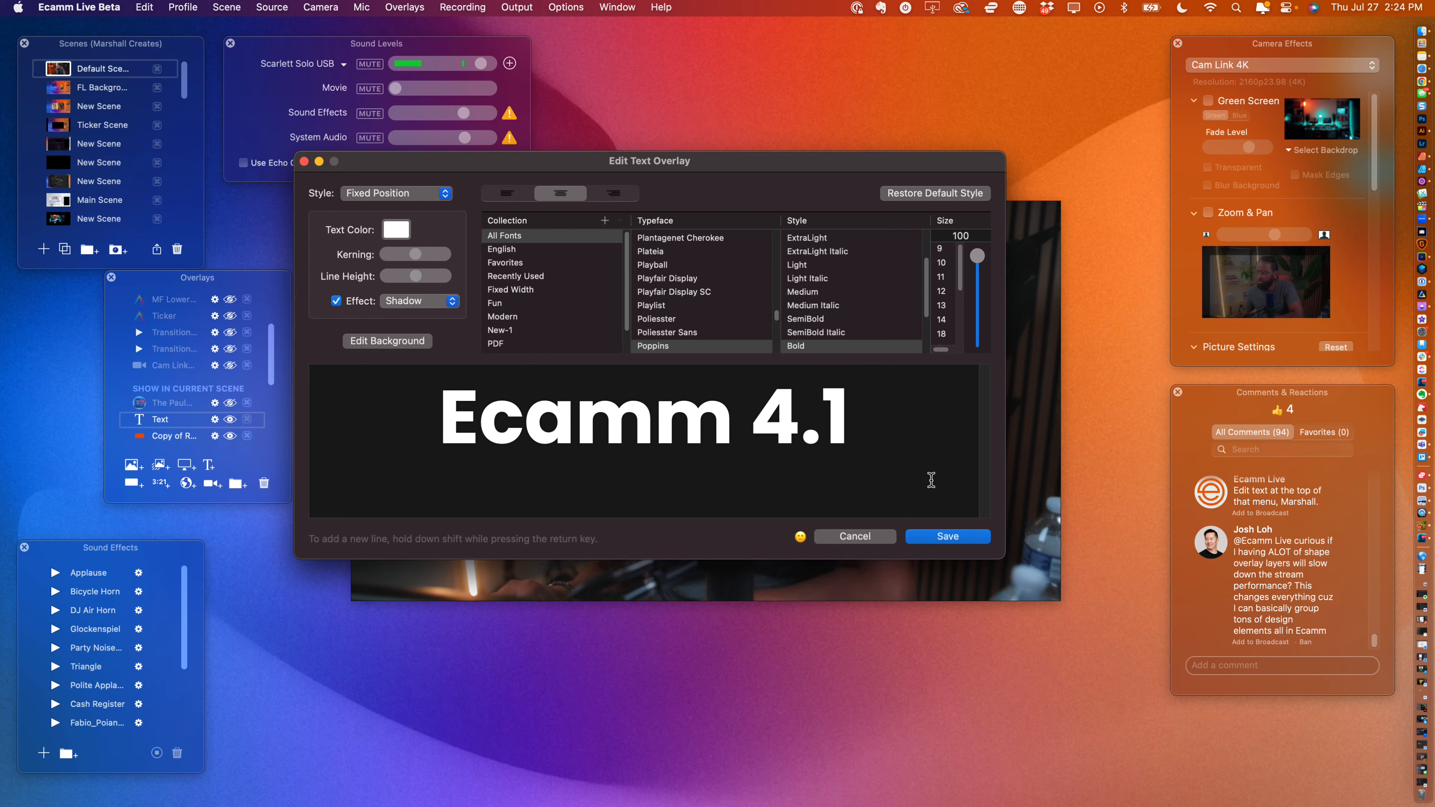
pyautogui.click(982, 540)
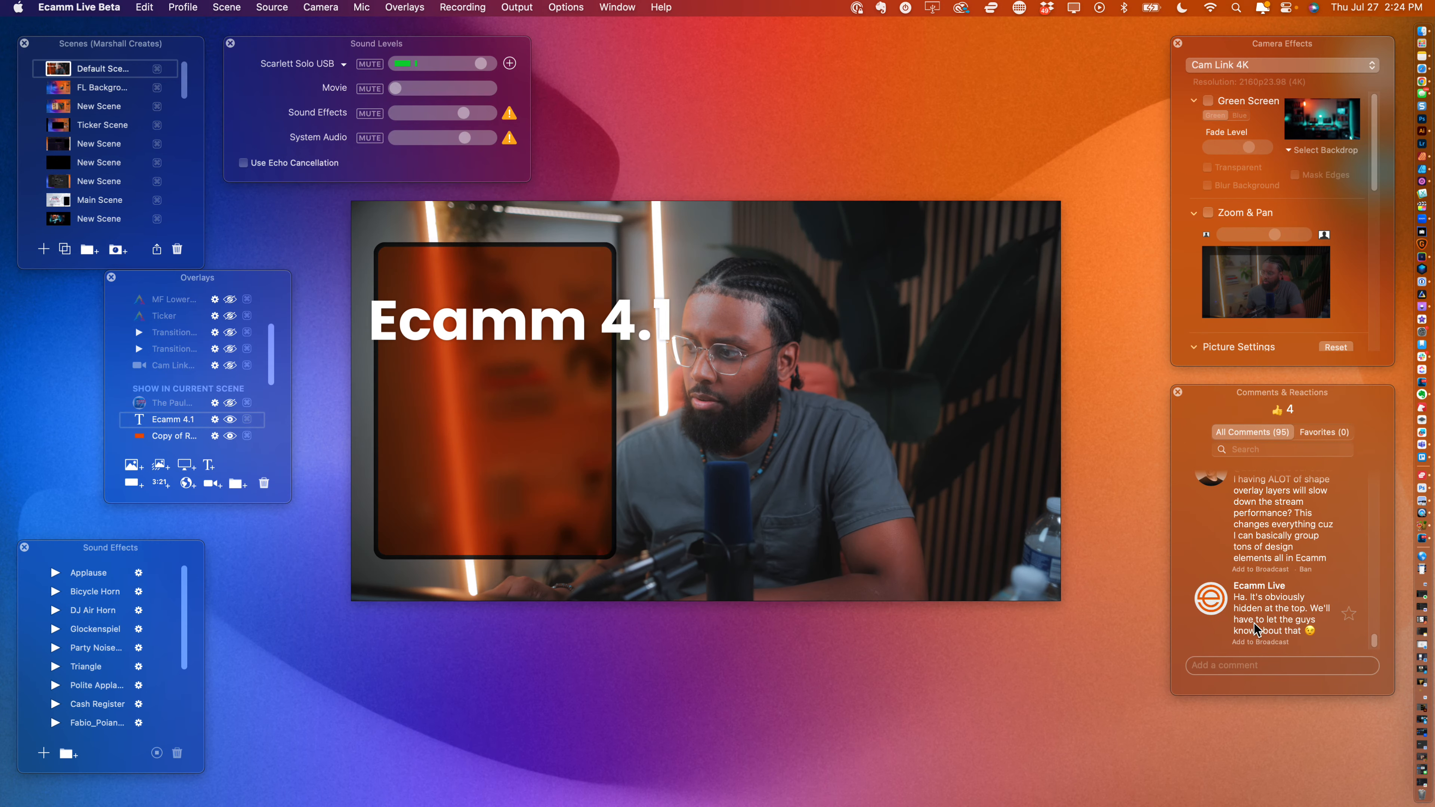
# - Show Ecamm Live's comment about the hidden edit option on the broadcast, and shrink the "Ecamm 4.1" text to fit the rectangle's upper part
pyautogui.click(1268, 642)
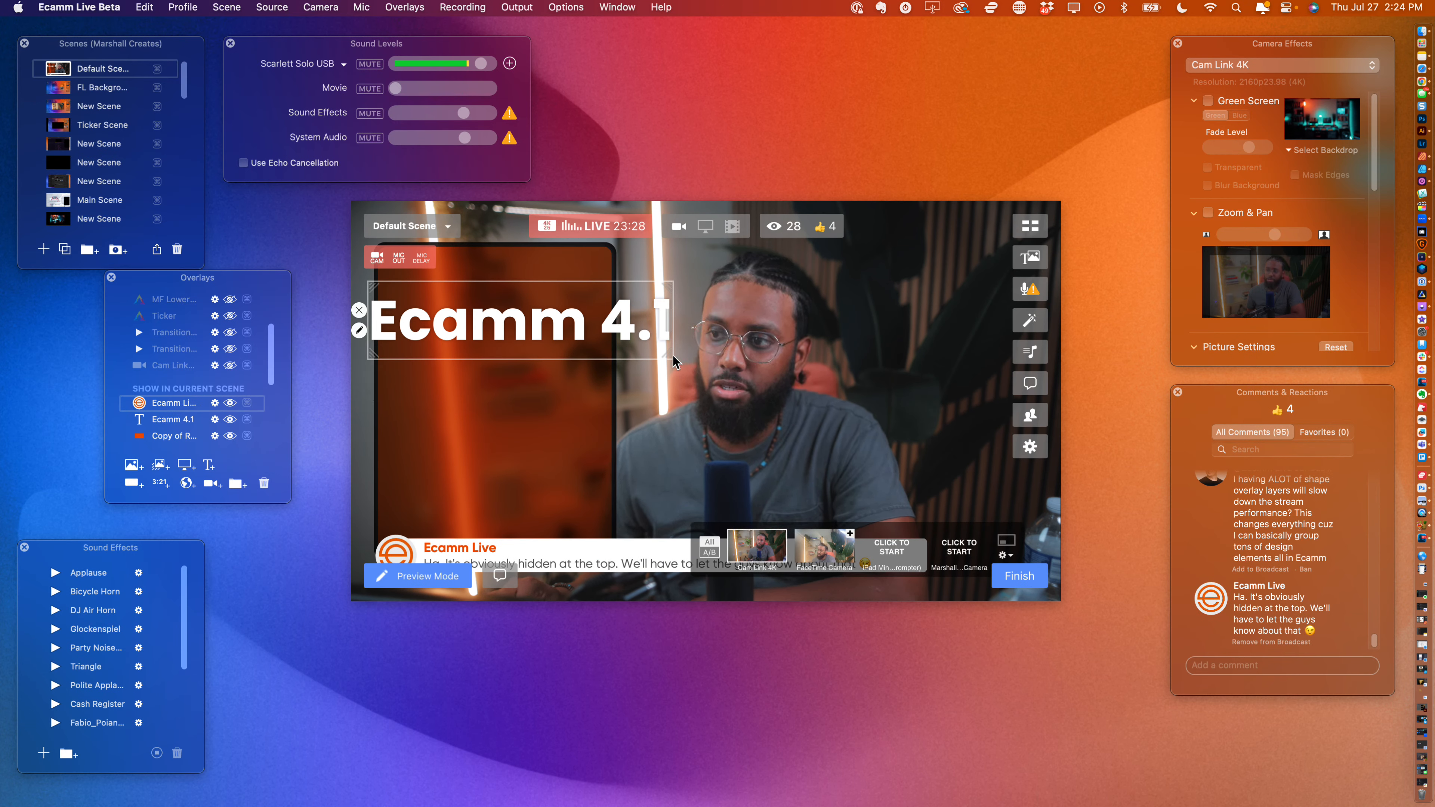
pyautogui.moveTo(672, 354); pyautogui.dragTo(511, 290)
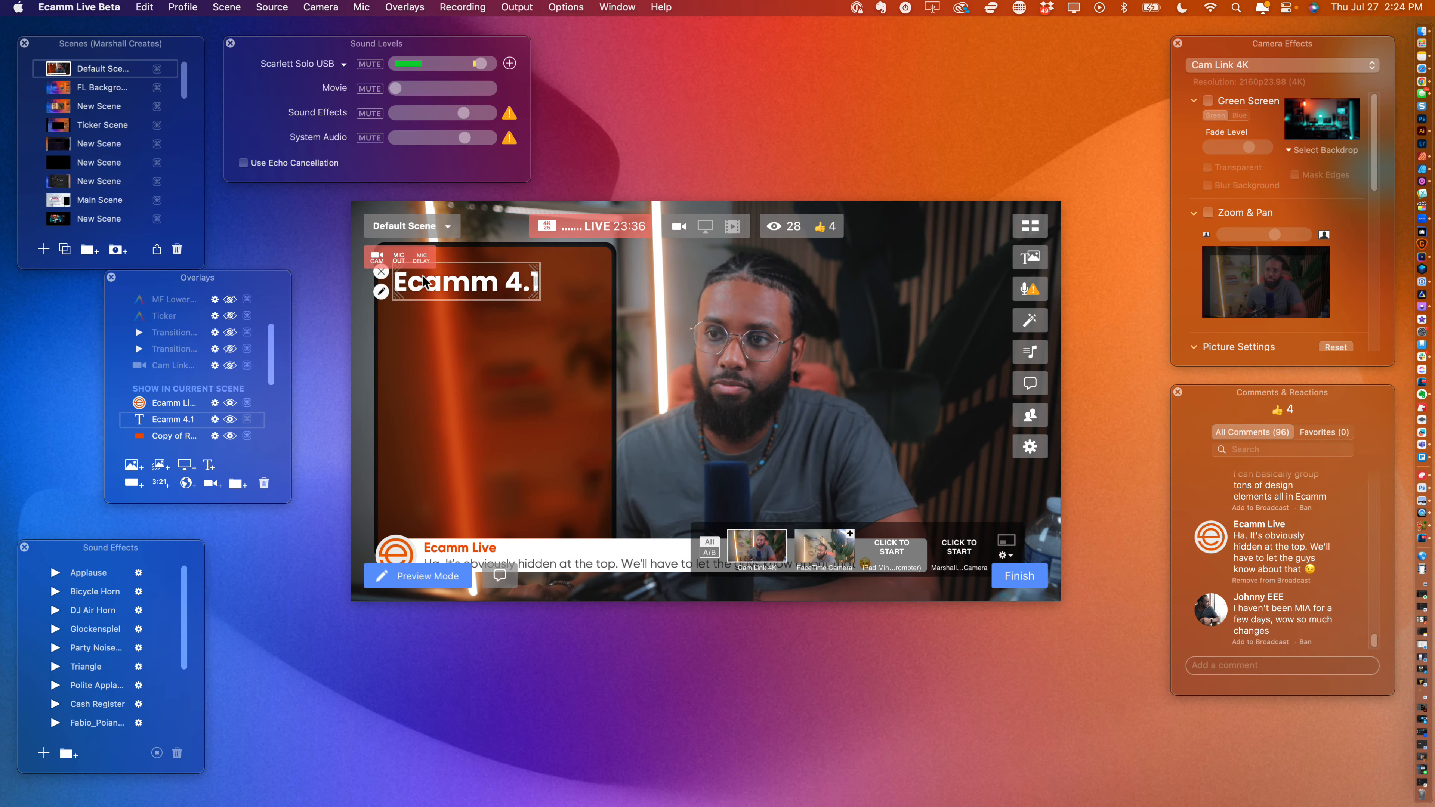
pyautogui.click(381, 292)
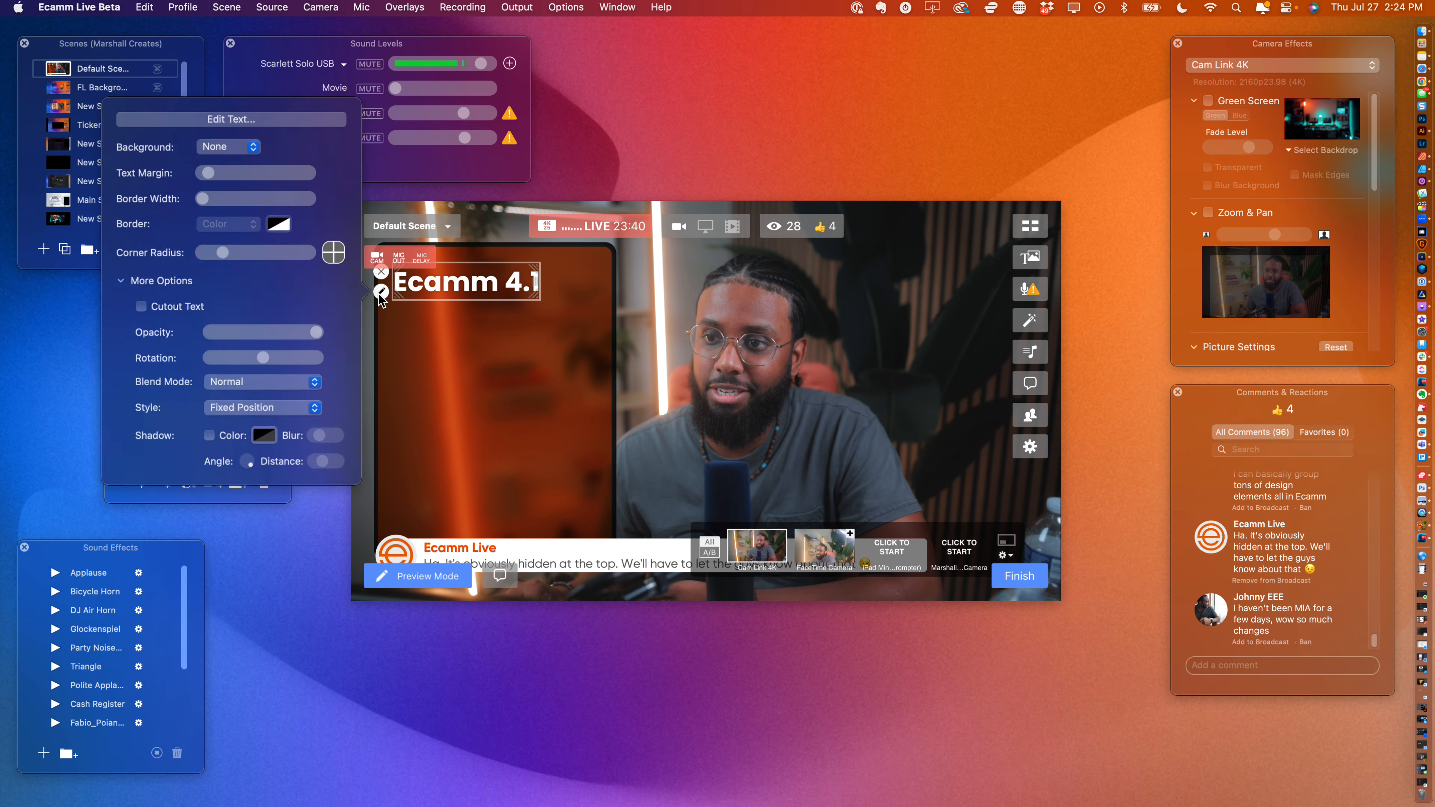
pyautogui.click(310, 227)
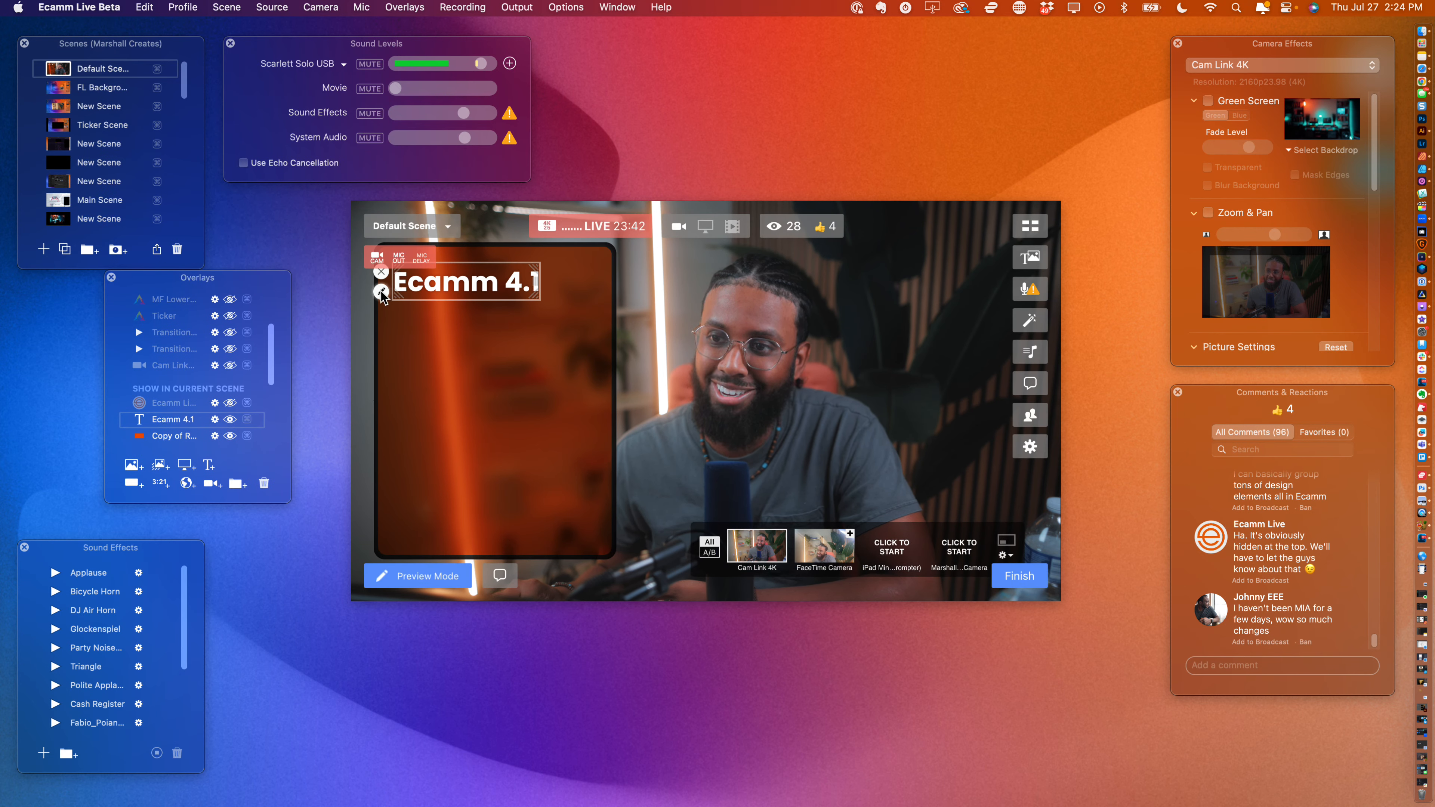
pyautogui.click(381, 292)
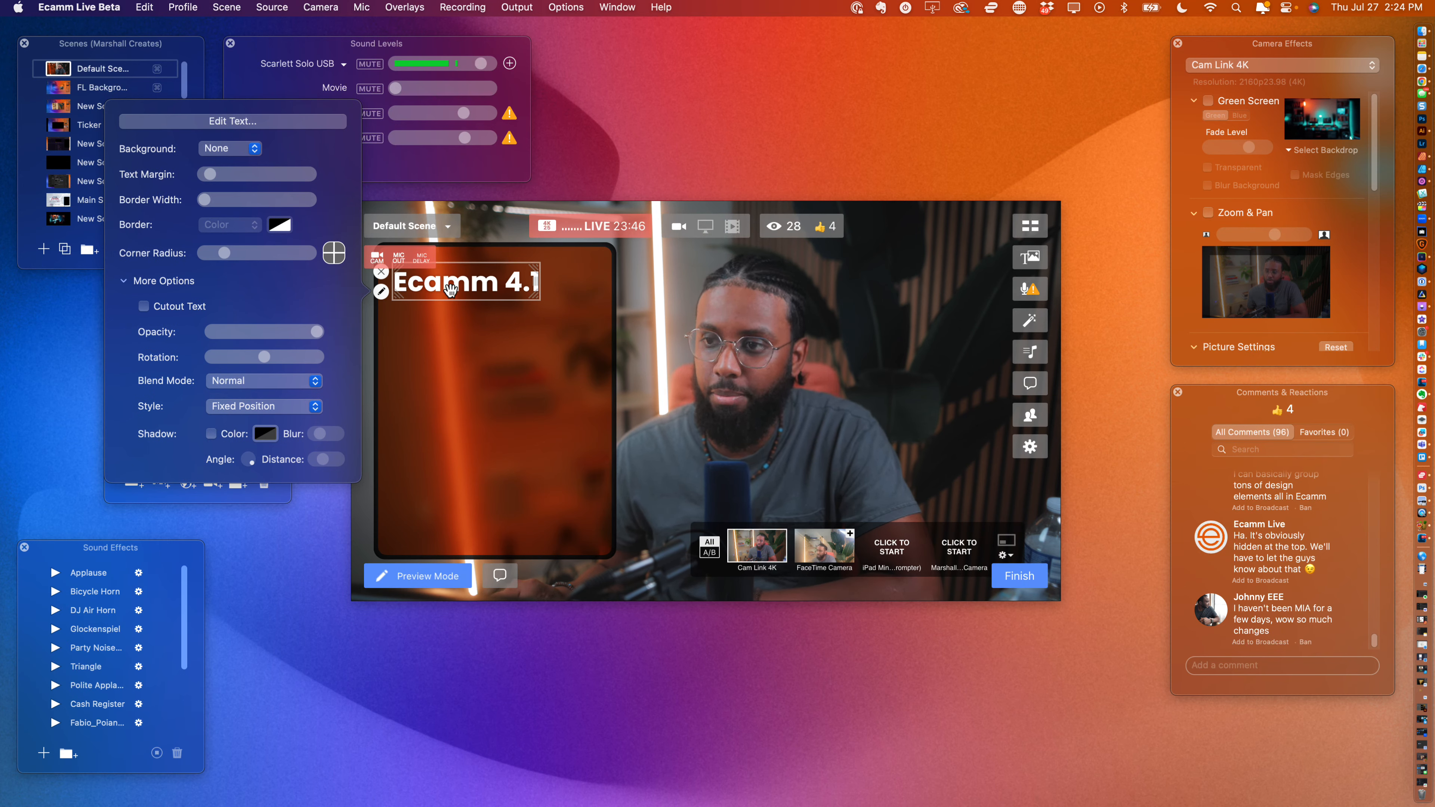
pyautogui.moveTo(451, 290); pyautogui.dragTo(455, 289)
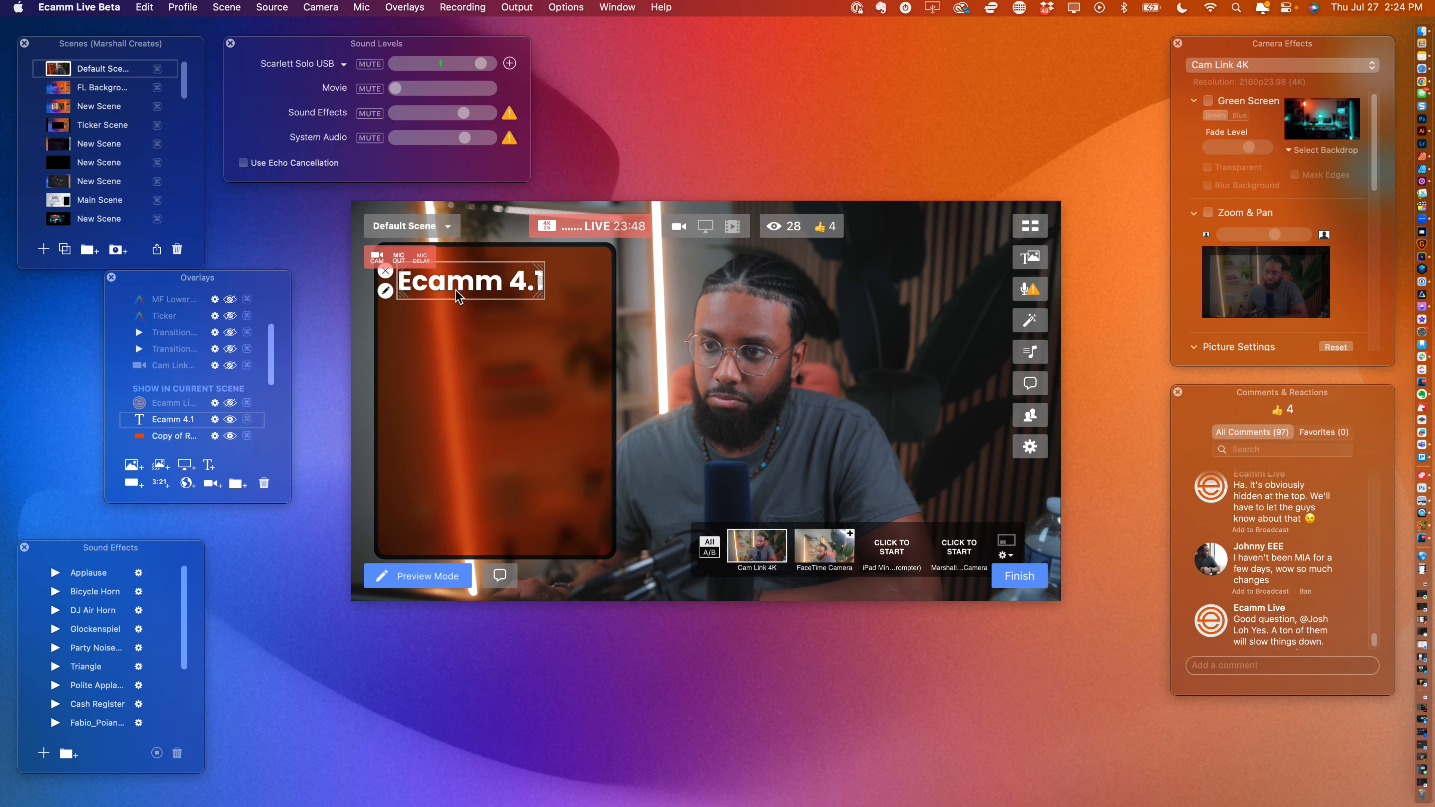
# - Duplicate the "Ecamm 4.1" text as a smaller line beneath the heading and left-align the copy's text
pyautogui.moveTo(456, 291); pyautogui.dragTo(462, 319)
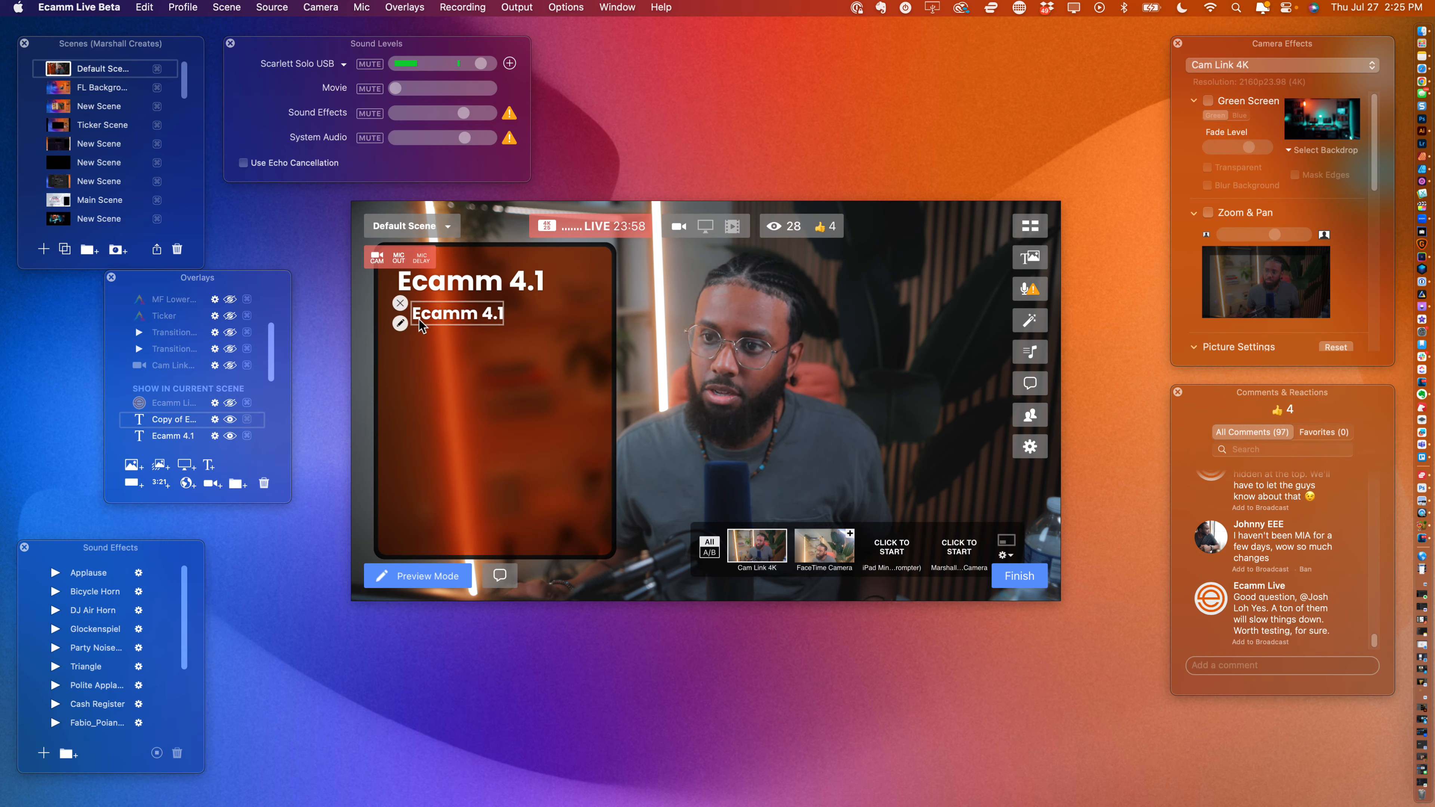
pyautogui.click(400, 323)
pyautogui.click(415, 312)
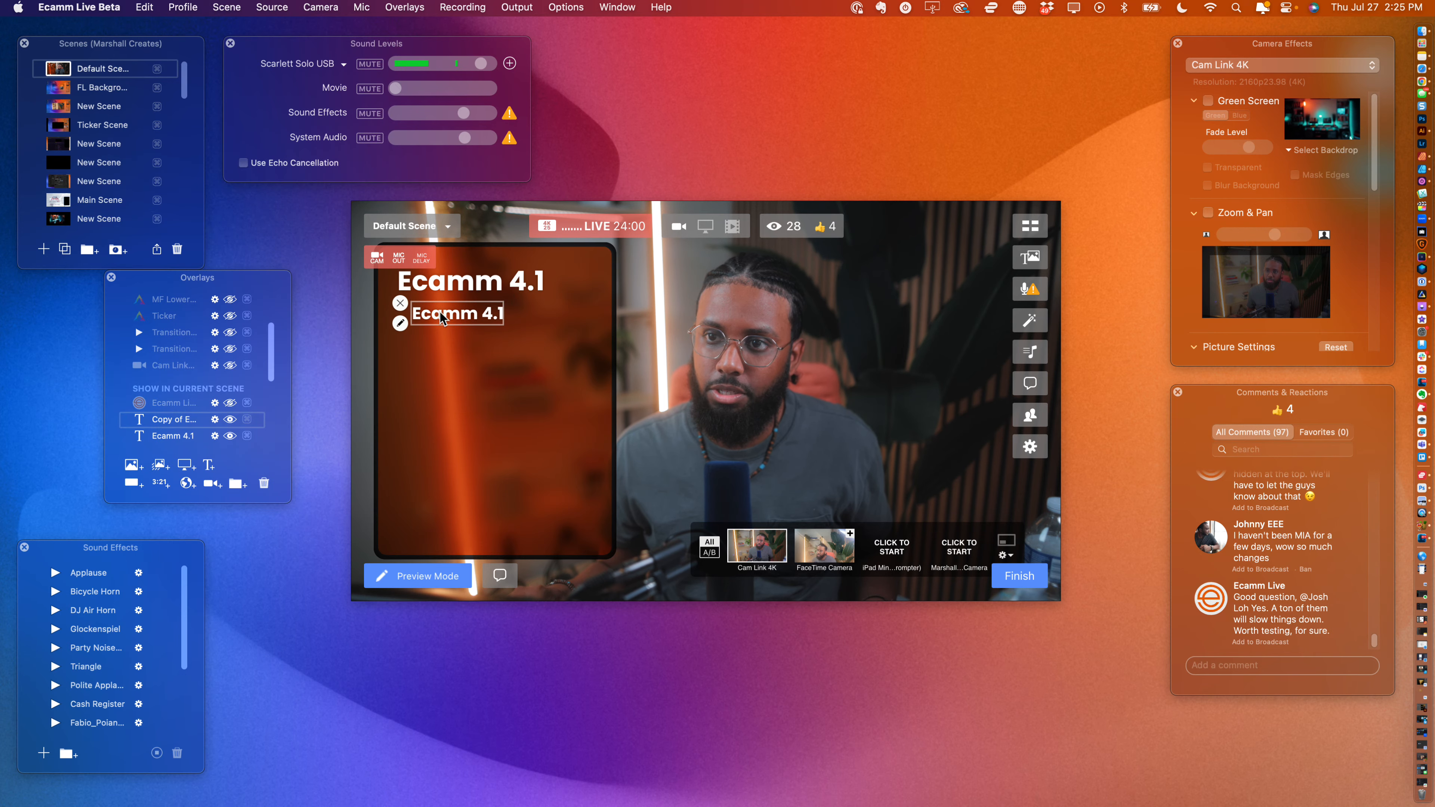
pyautogui.click(400, 323)
pyautogui.click(255, 156)
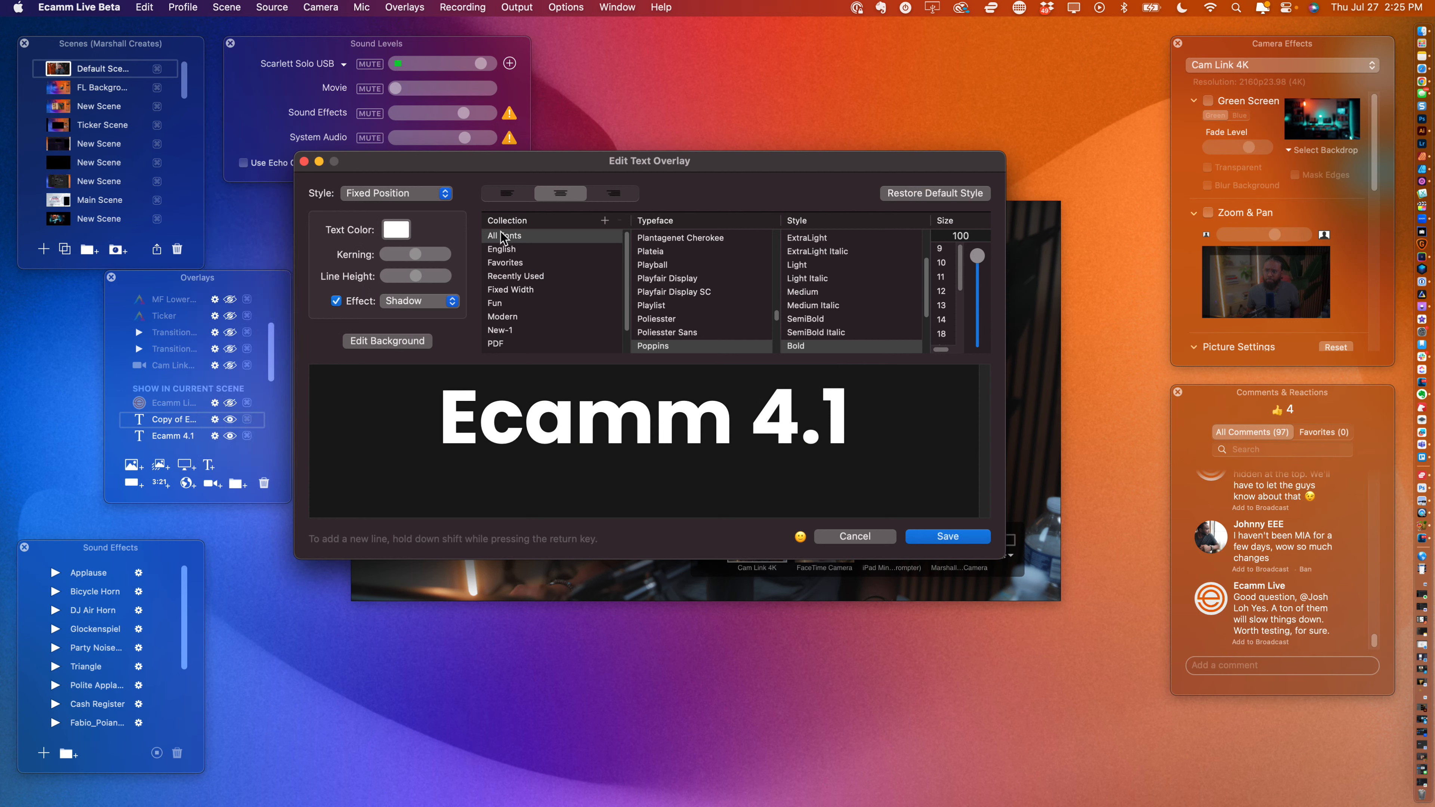
pyautogui.click(514, 189)
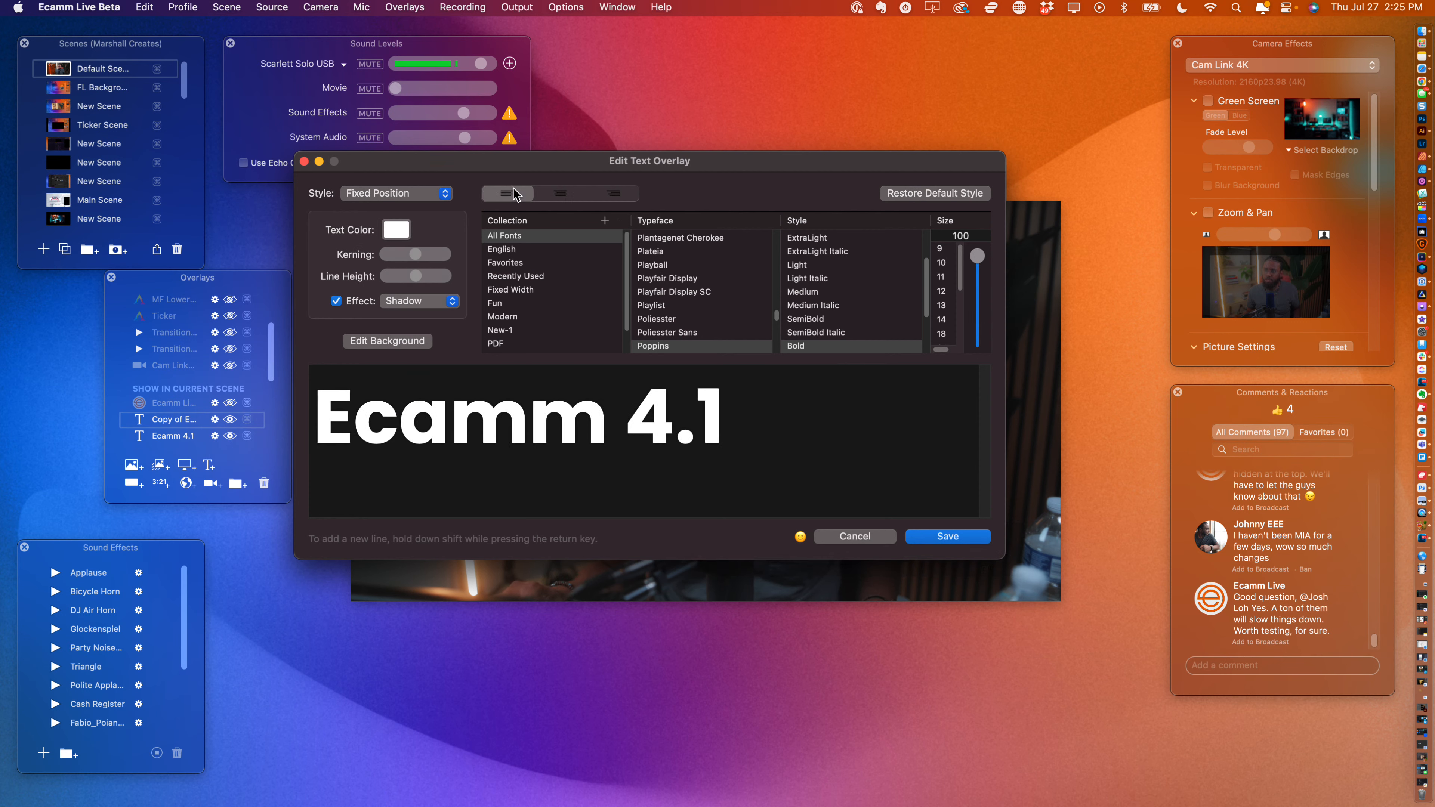
pyautogui.click(961, 542)
pyautogui.moveTo(496, 316)
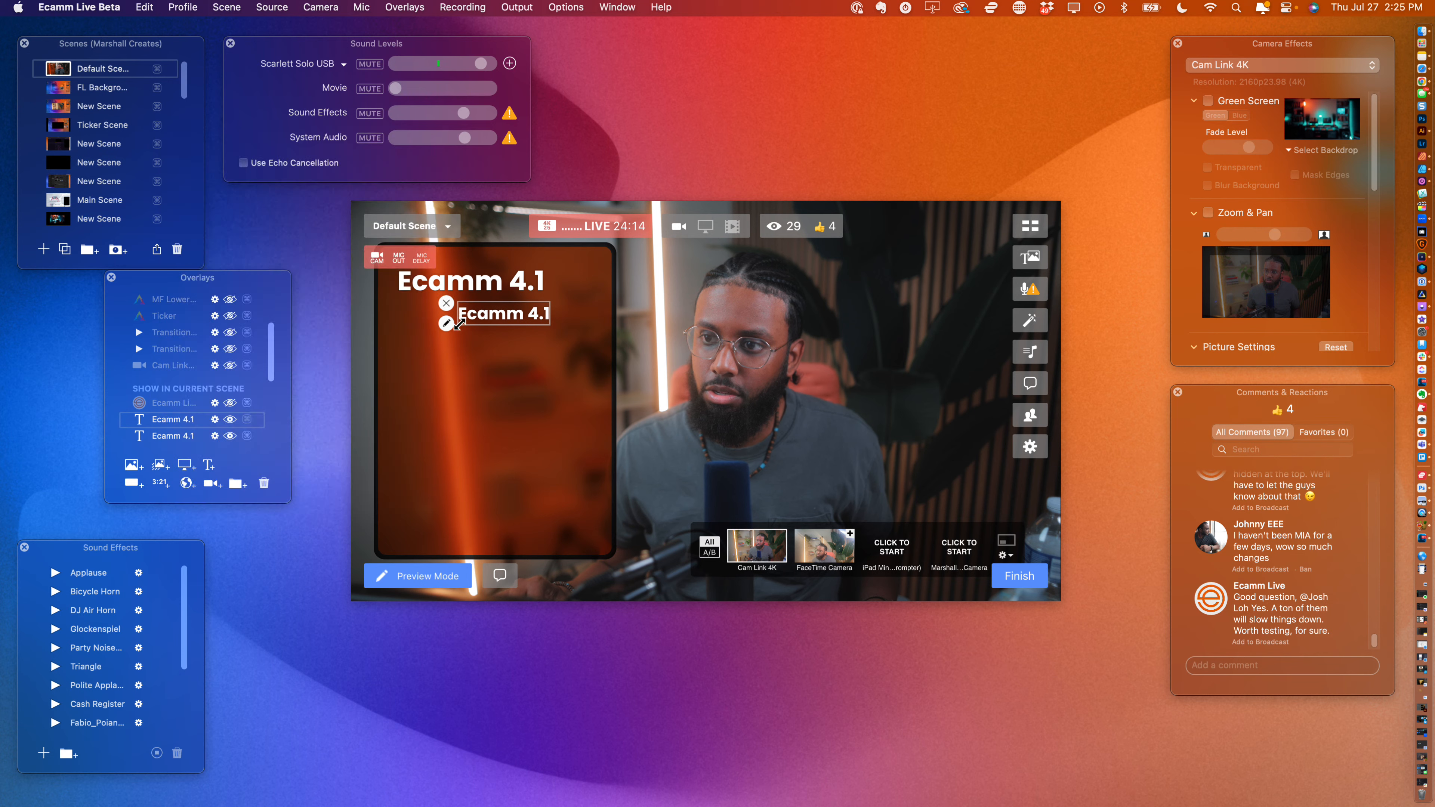
# - Set the smaller text copy's font size to 24 and insert a bullet before its wording
pyautogui.click(447, 323)
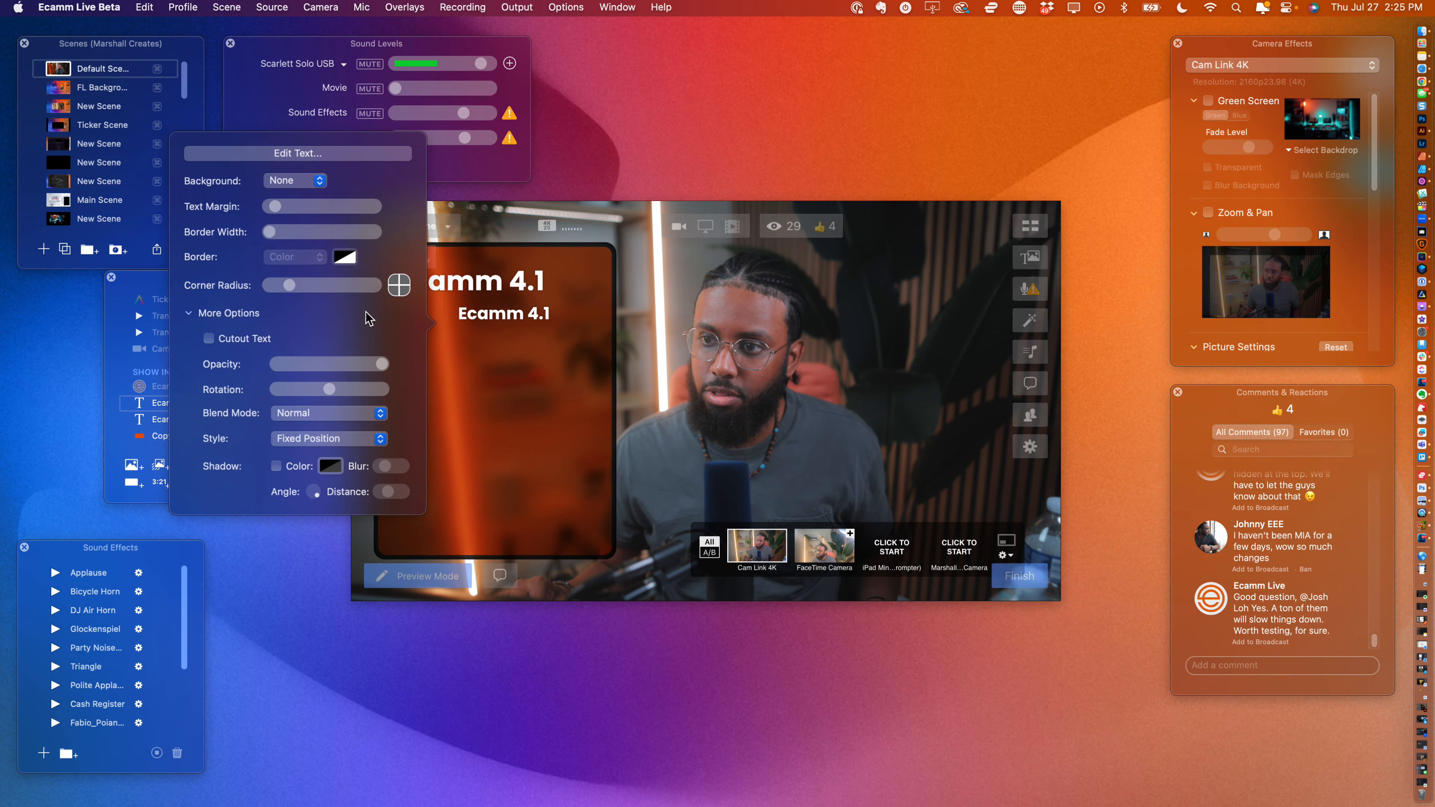
pyautogui.click(286, 152)
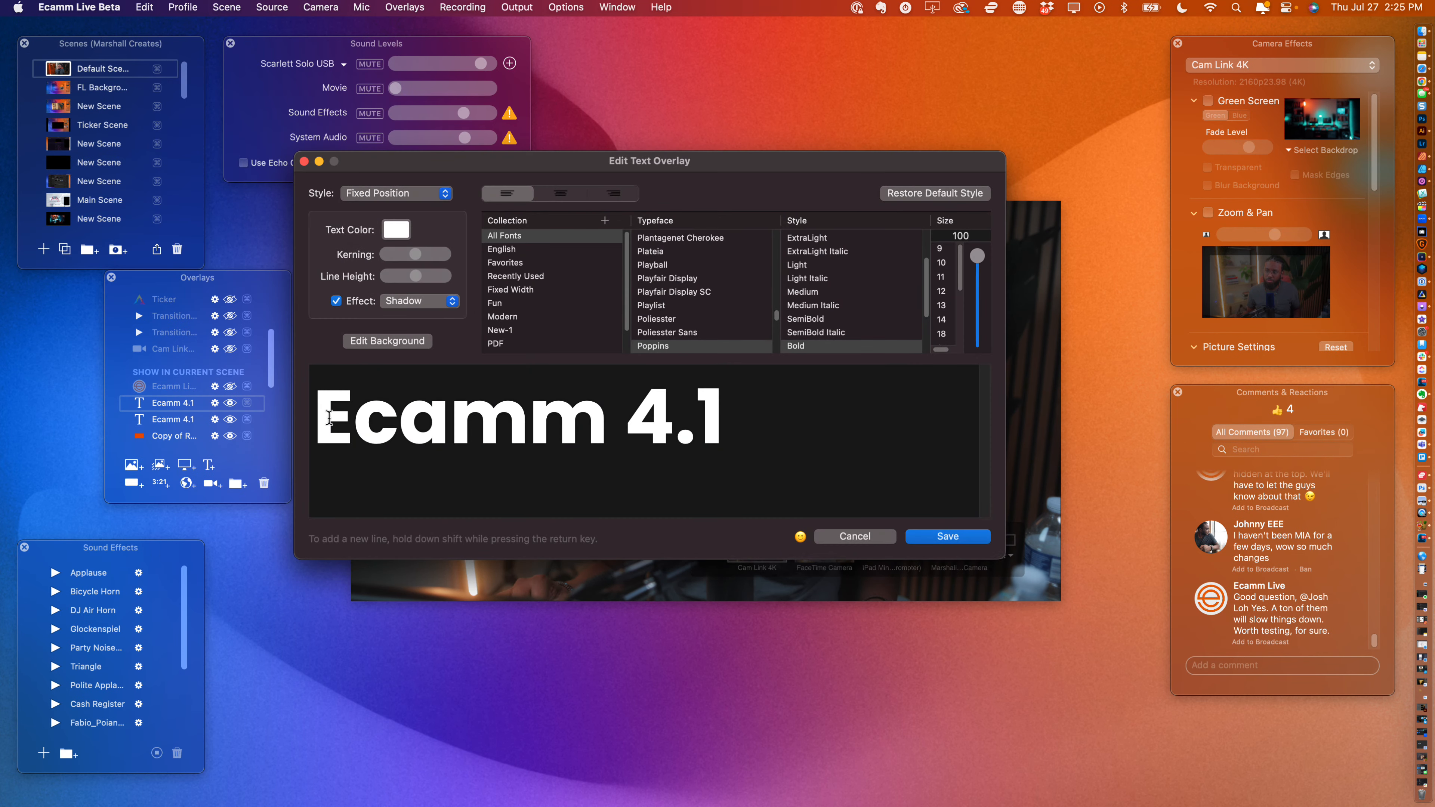
pyautogui.doubleClick(318, 416)
pyautogui.tripleClick(318, 416)
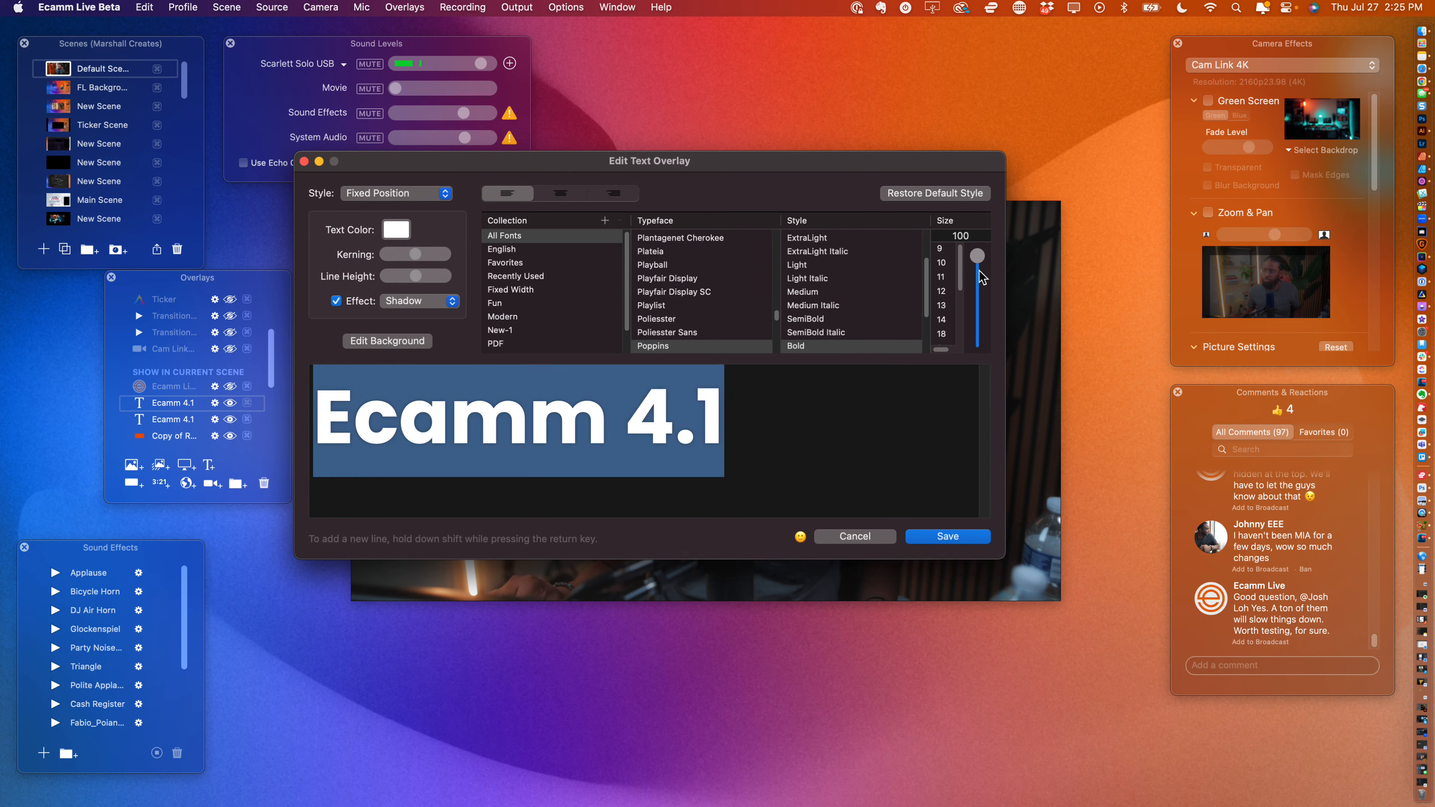
pyautogui.moveTo(981, 275); pyautogui.dragTo(976, 320)
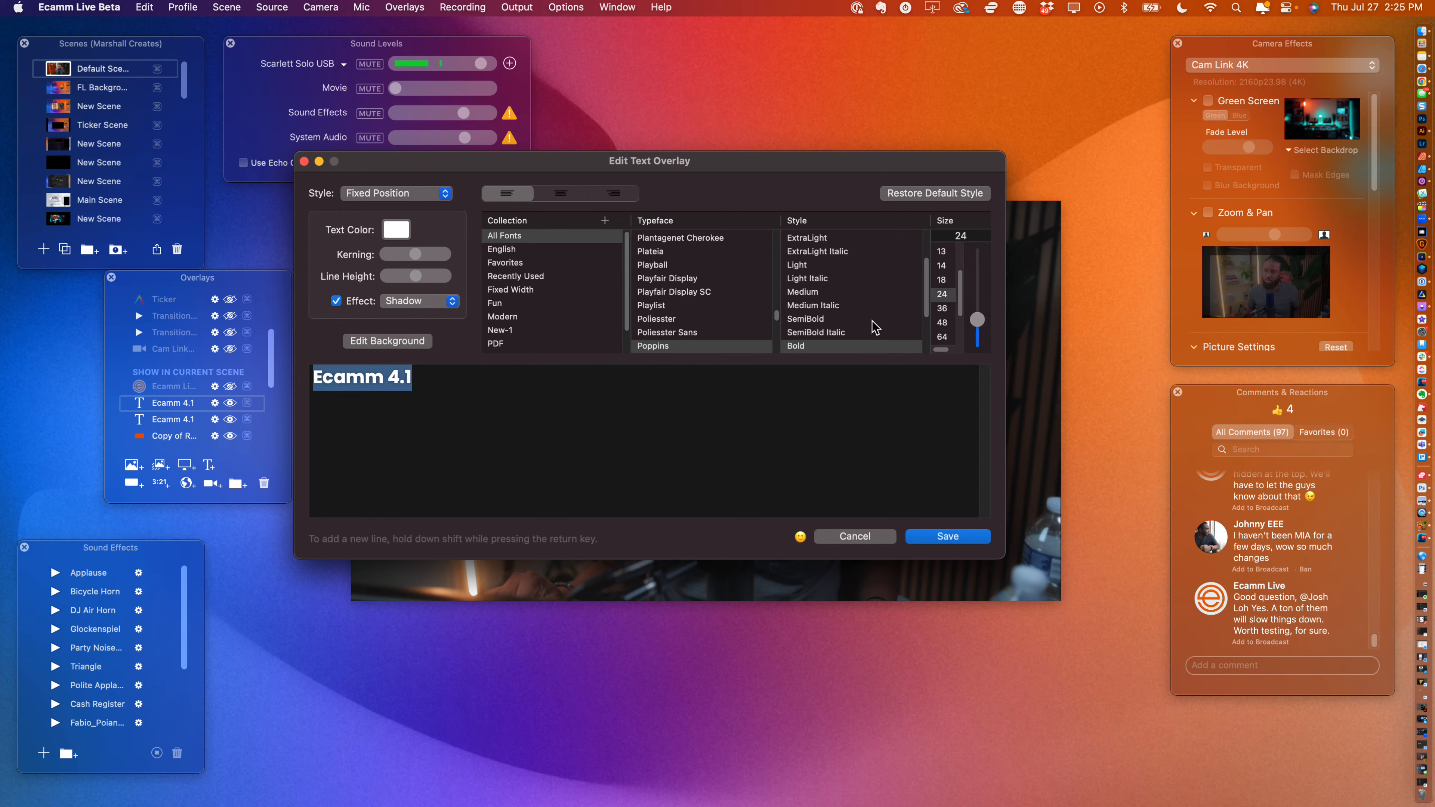
pyautogui.click(311, 406)
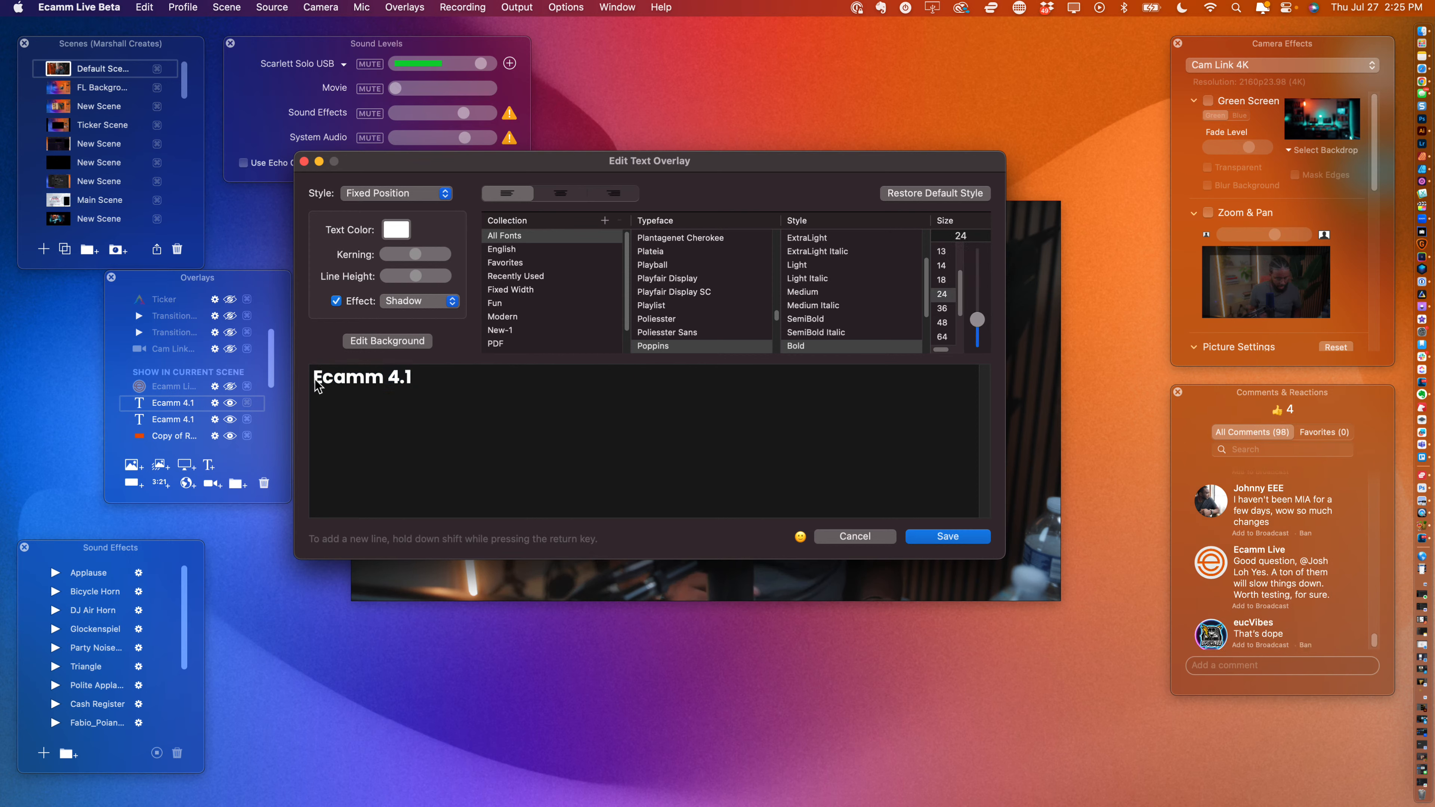
pyautogui.write('•')
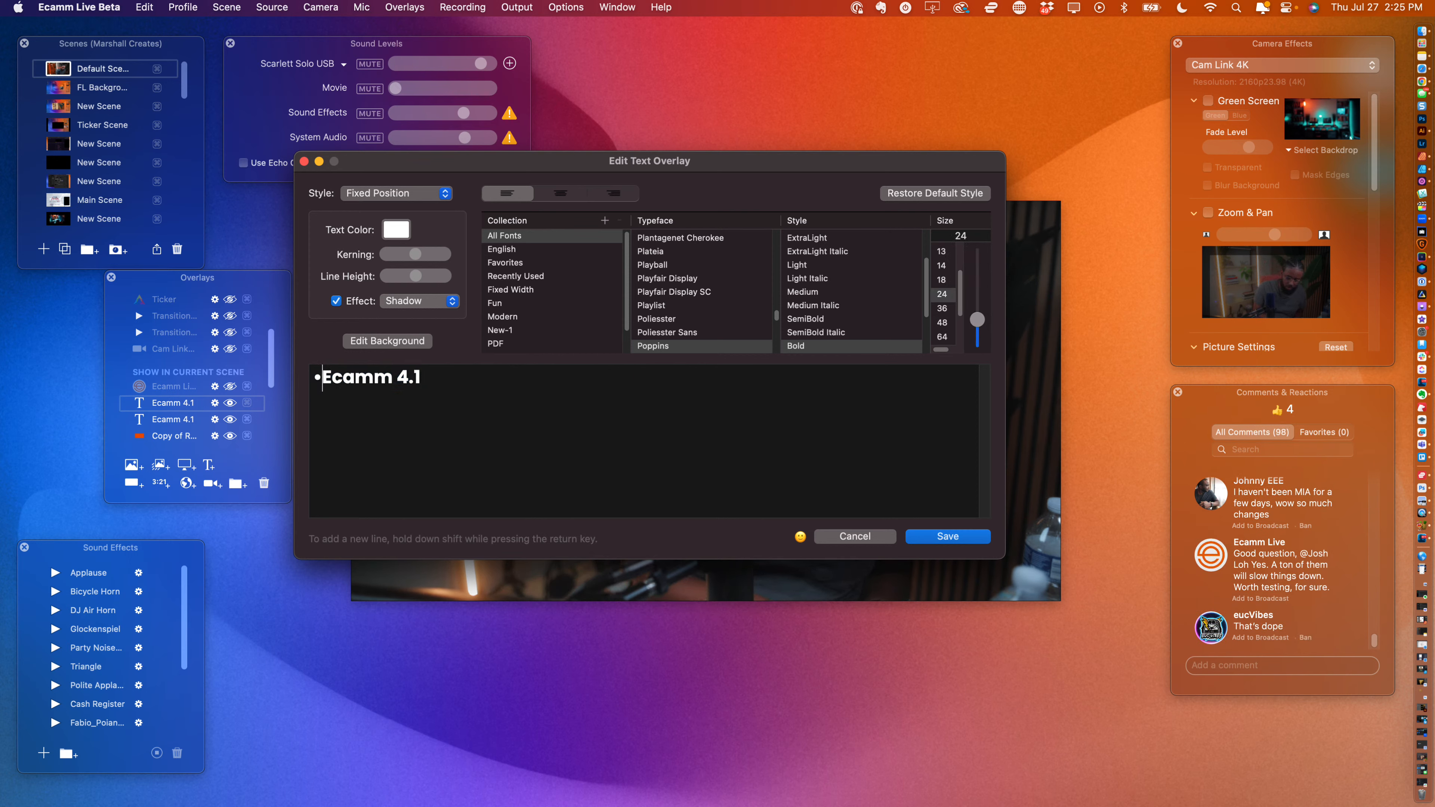
# - Fetch the list of new 4.1 features from the other app and paste it over the smaller text overlay's wording
pyautogui.press('super+Tab')
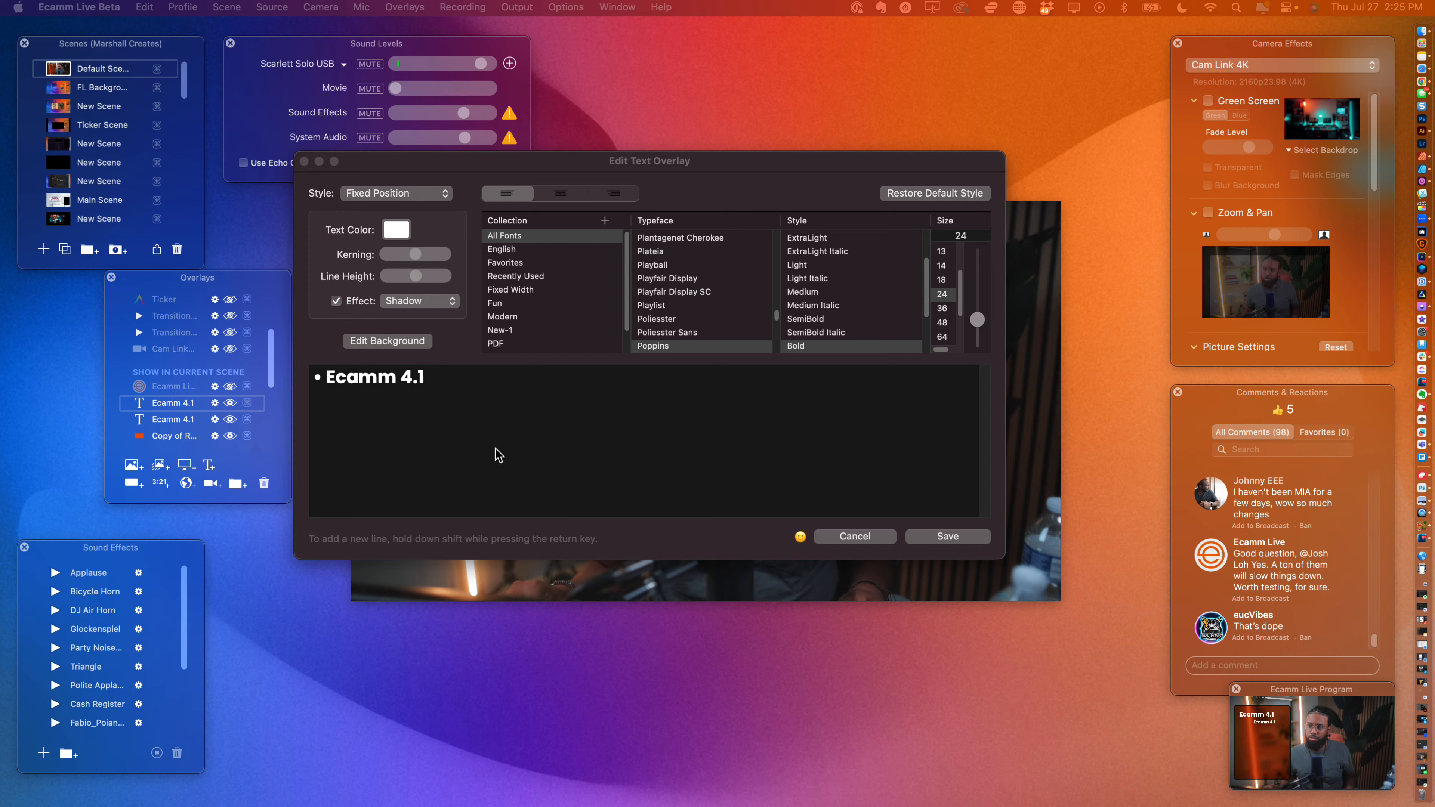
pyautogui.doubleClick(378, 378)
pyautogui.press('cmd+a')
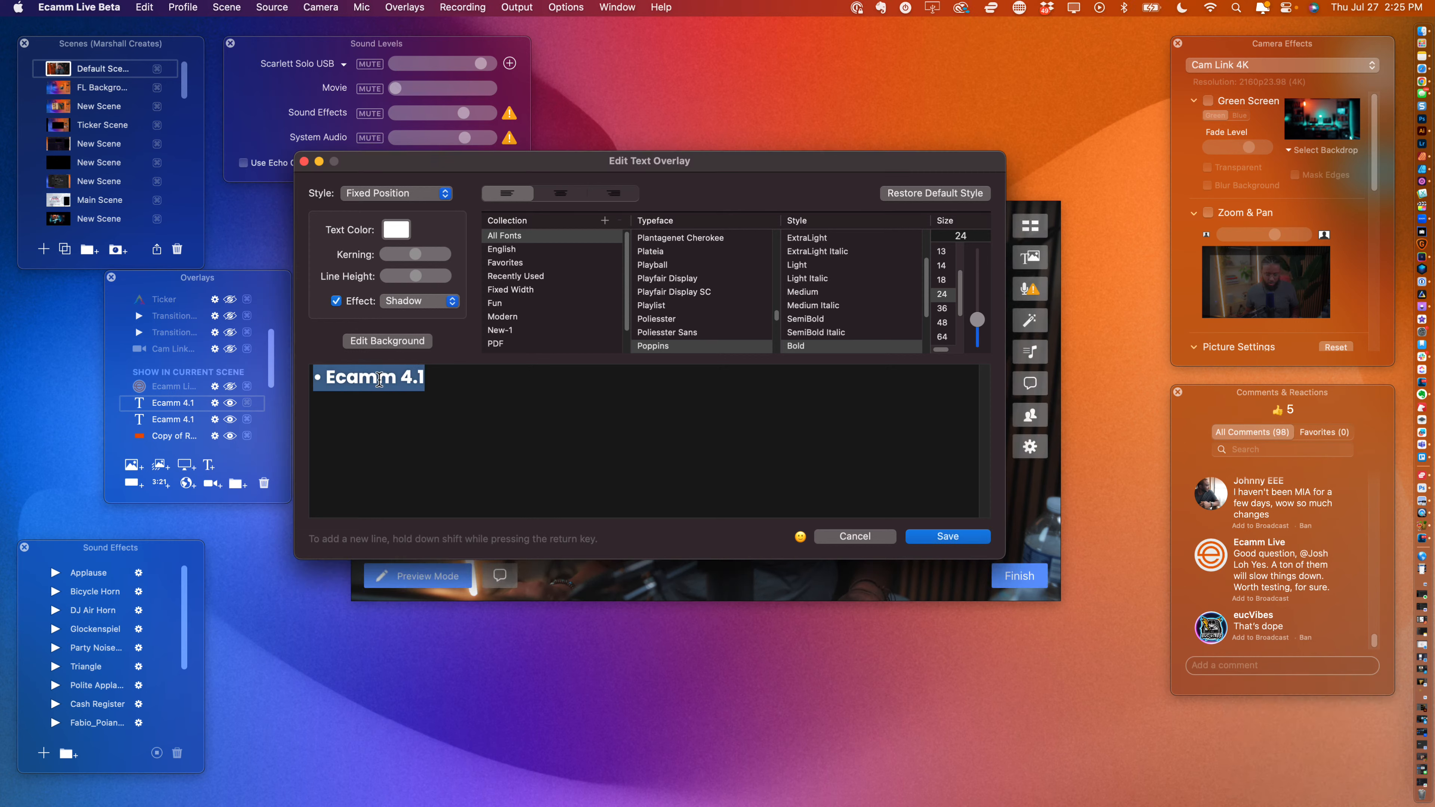
pyautogui.press('cmd+v')
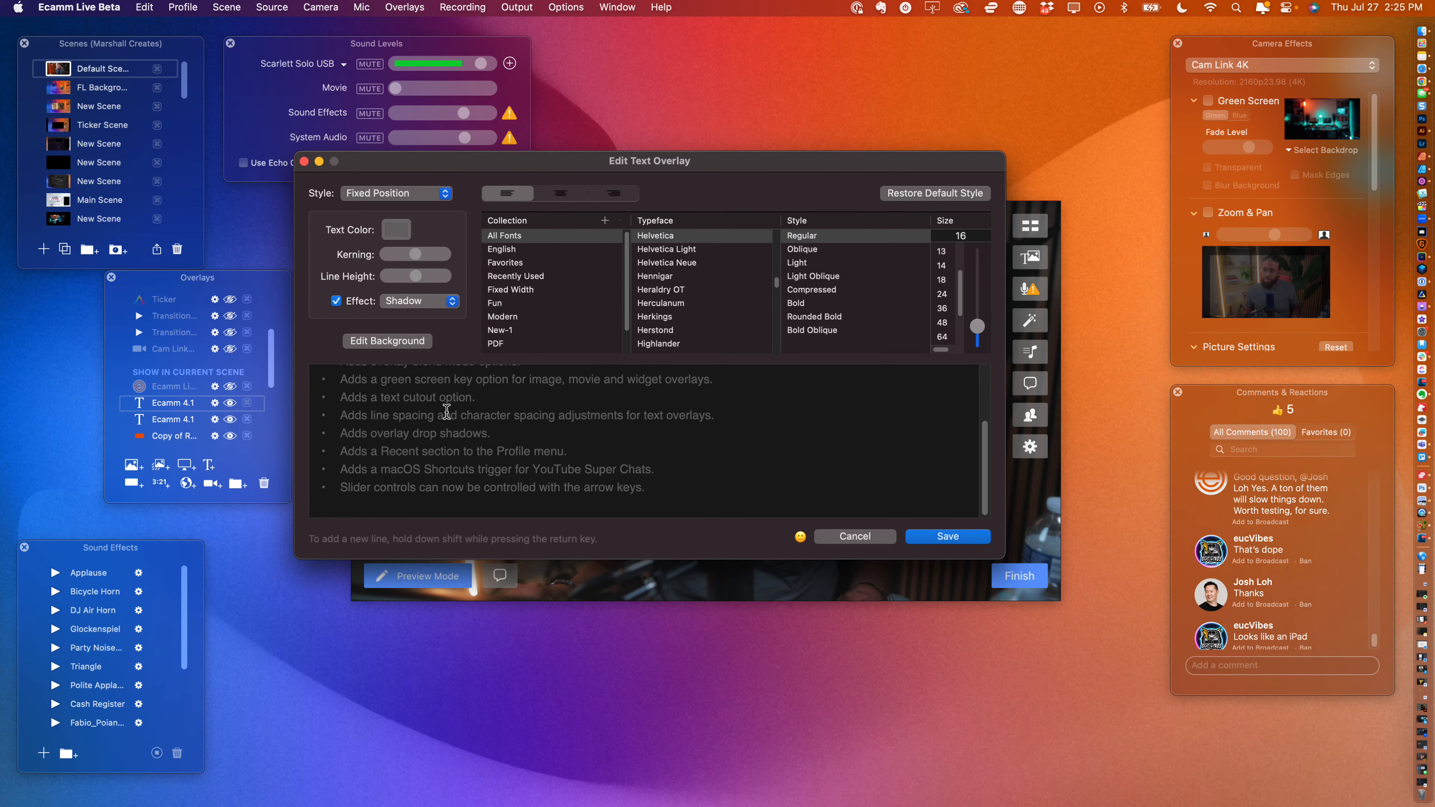
# - Recolor the entire pasted feature list off-white, F6F1E6
pyautogui.press('cmd+a')
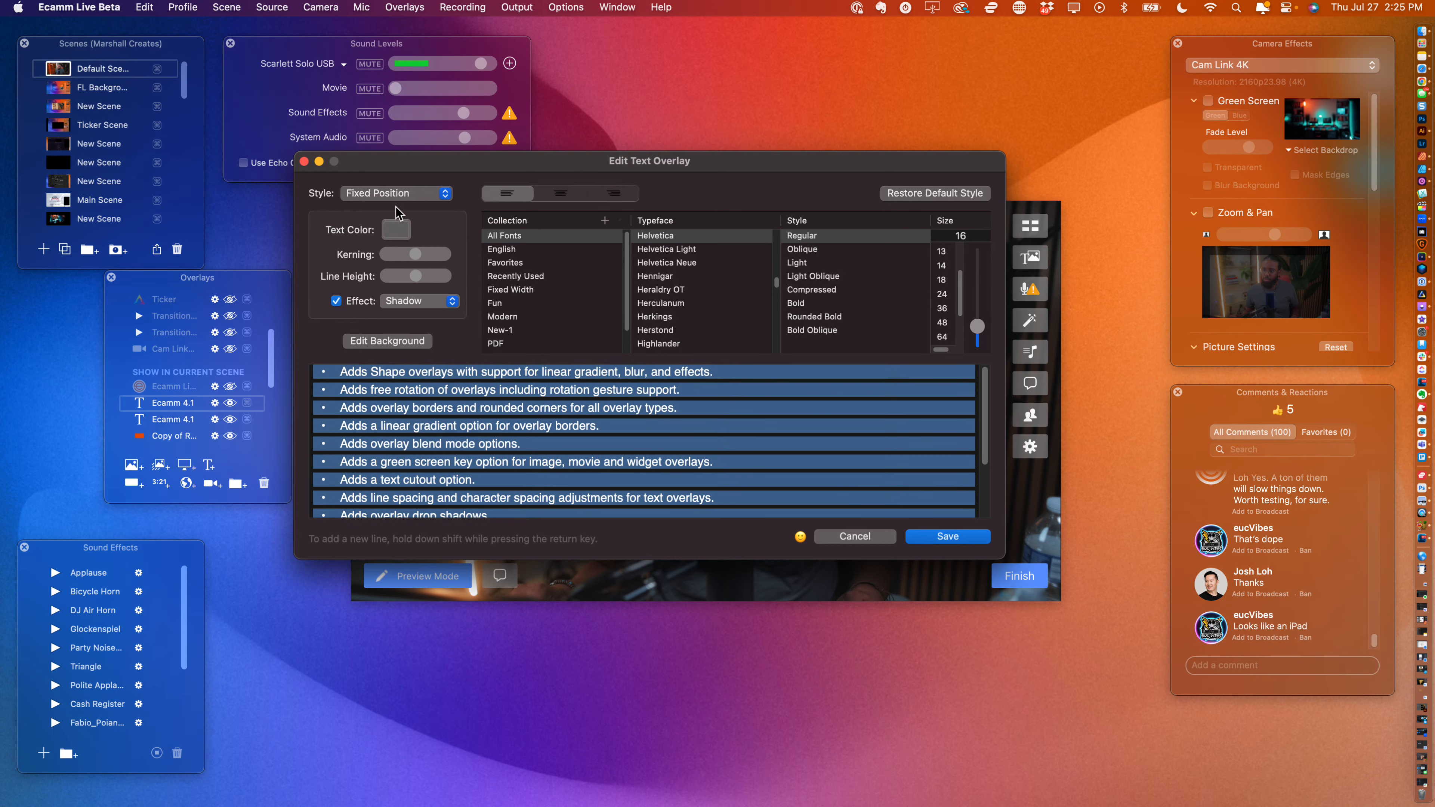
pyautogui.click(394, 230)
pyautogui.click(1186, 447)
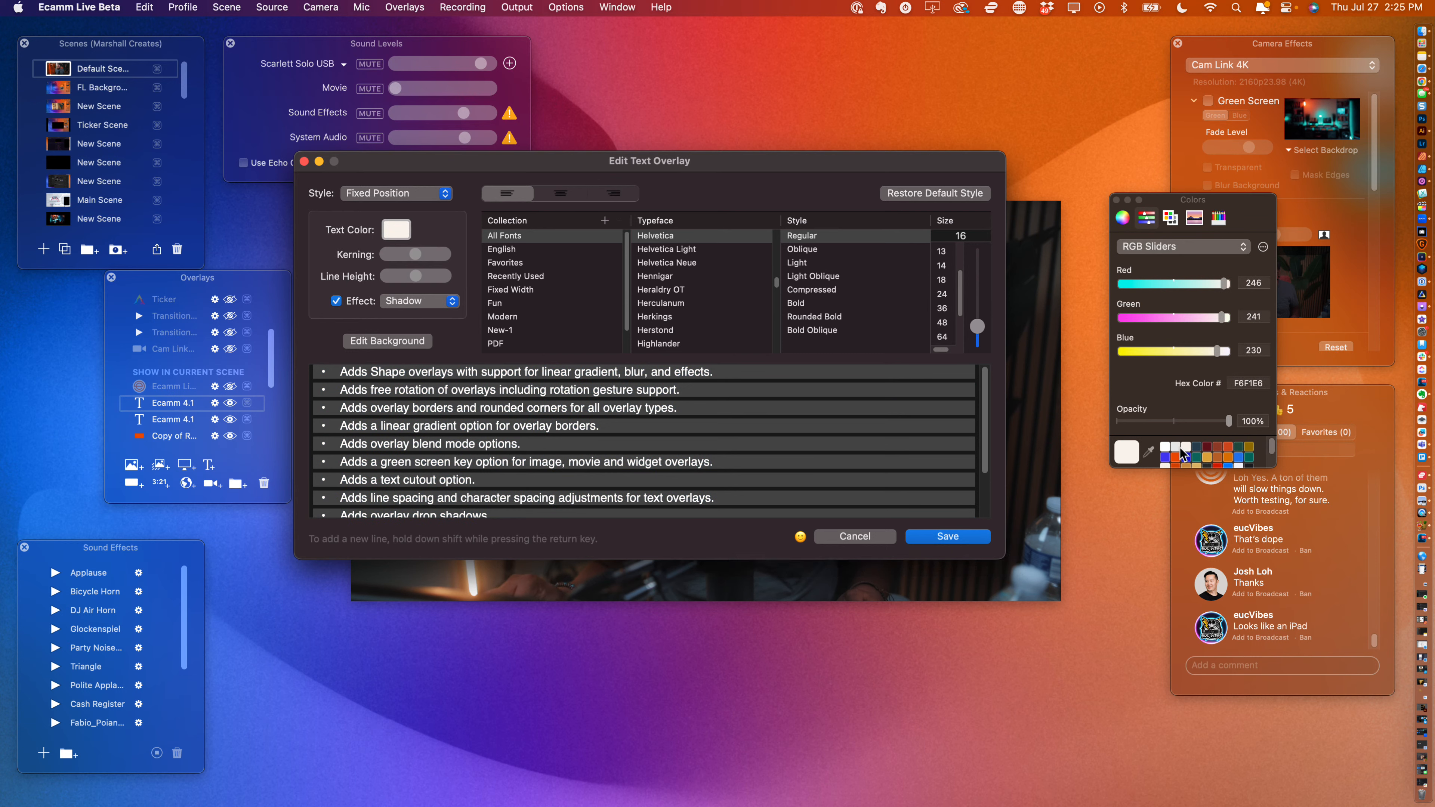
# - Recolor the feature list white, FFFFFF, and look through the font collections
pyautogui.click(1166, 448)
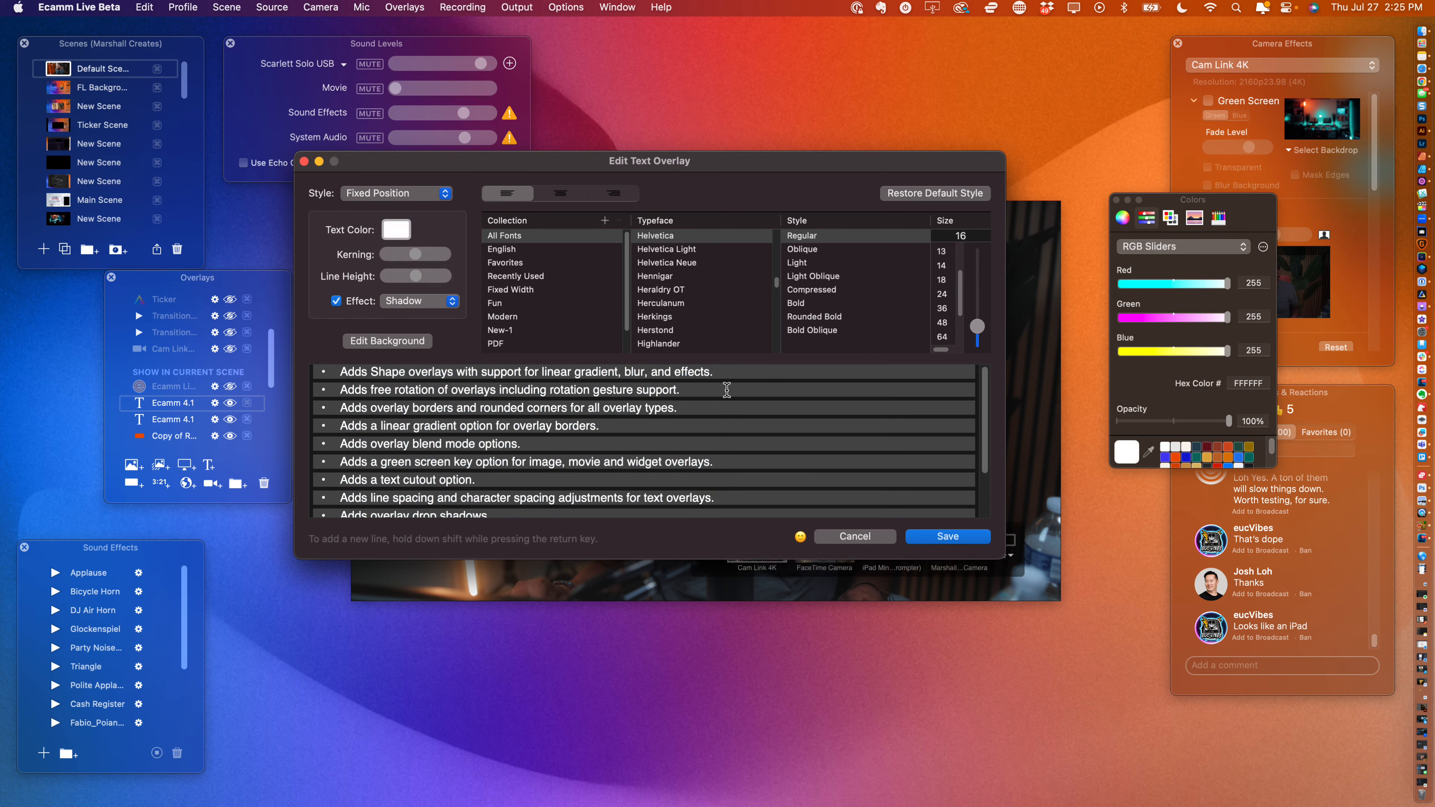
pyautogui.scroll(-3, 733, 393)
pyautogui.scroll(3, 733, 401)
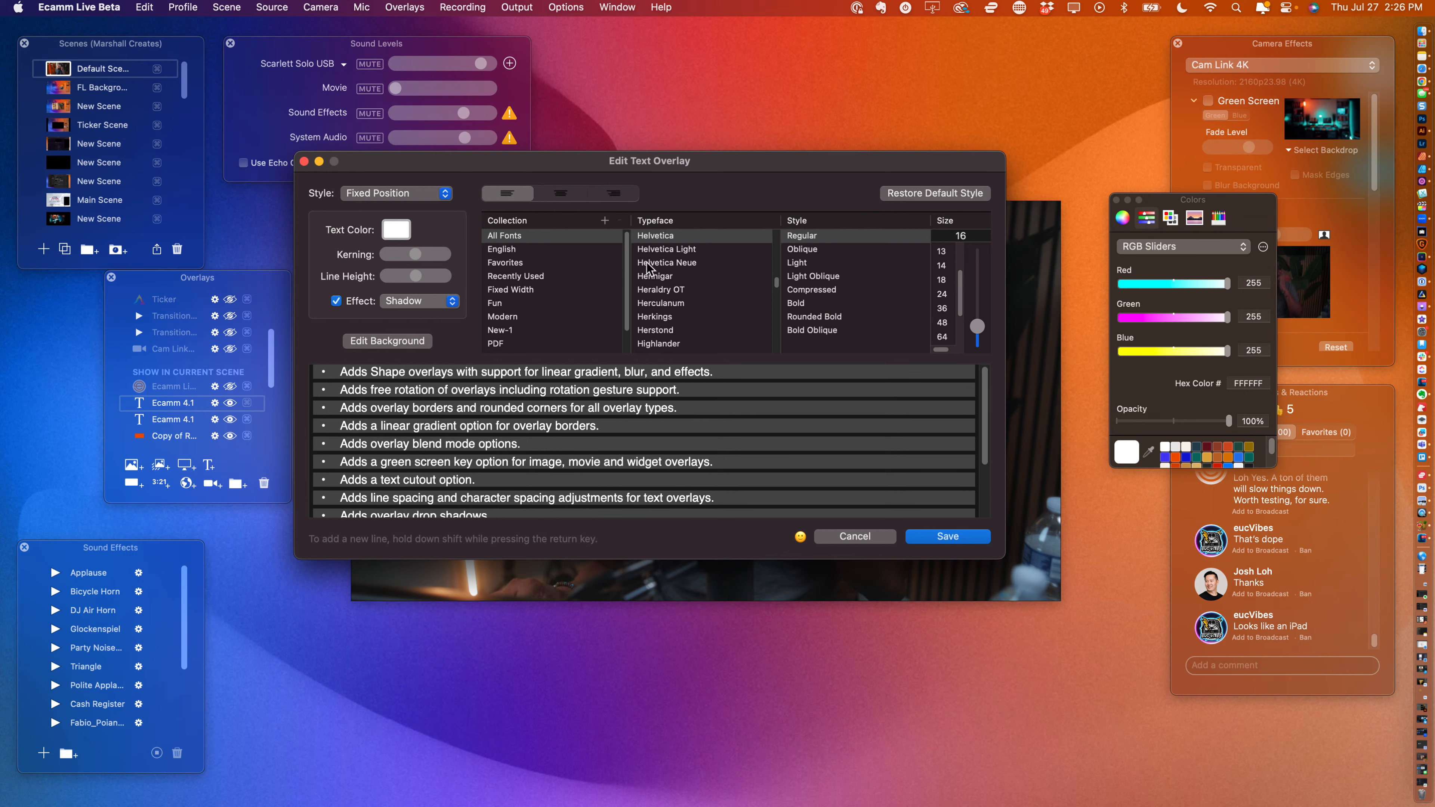
pyautogui.scroll(-1, 567, 268)
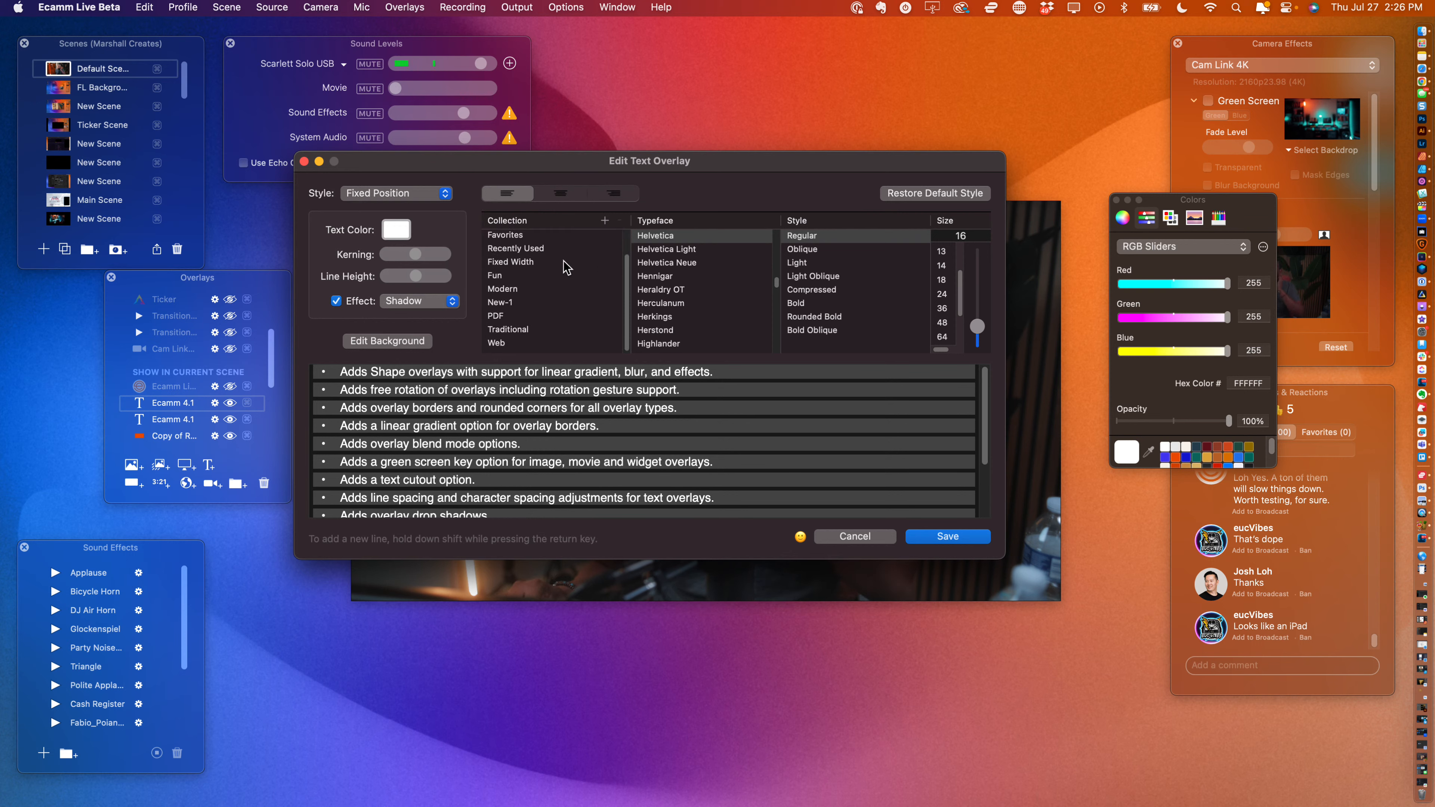
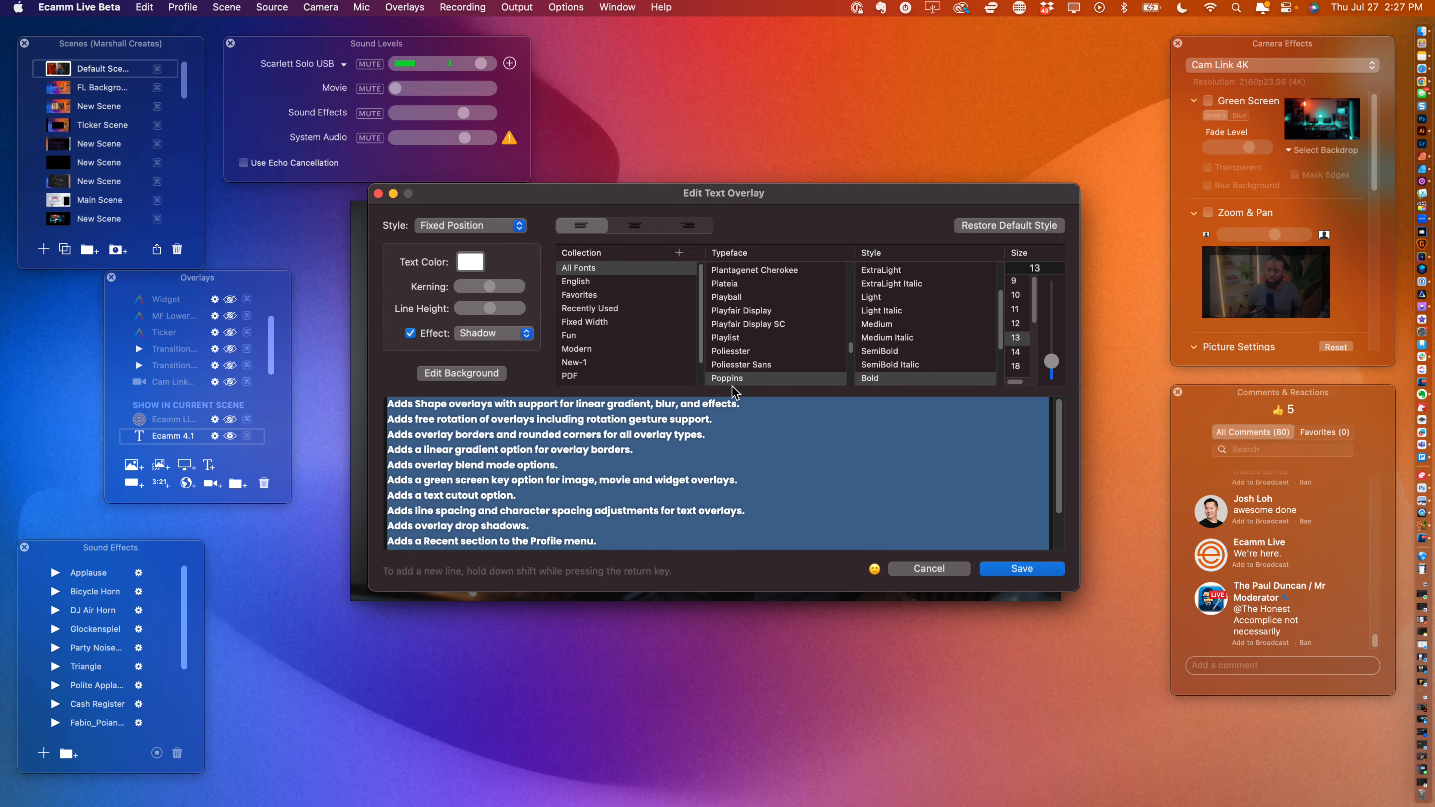
# - Review the Poppins Bold feature list down to its last line and save the text overlay
pyautogui.click(446, 443)
pyautogui.scroll(-3, 746, 514)
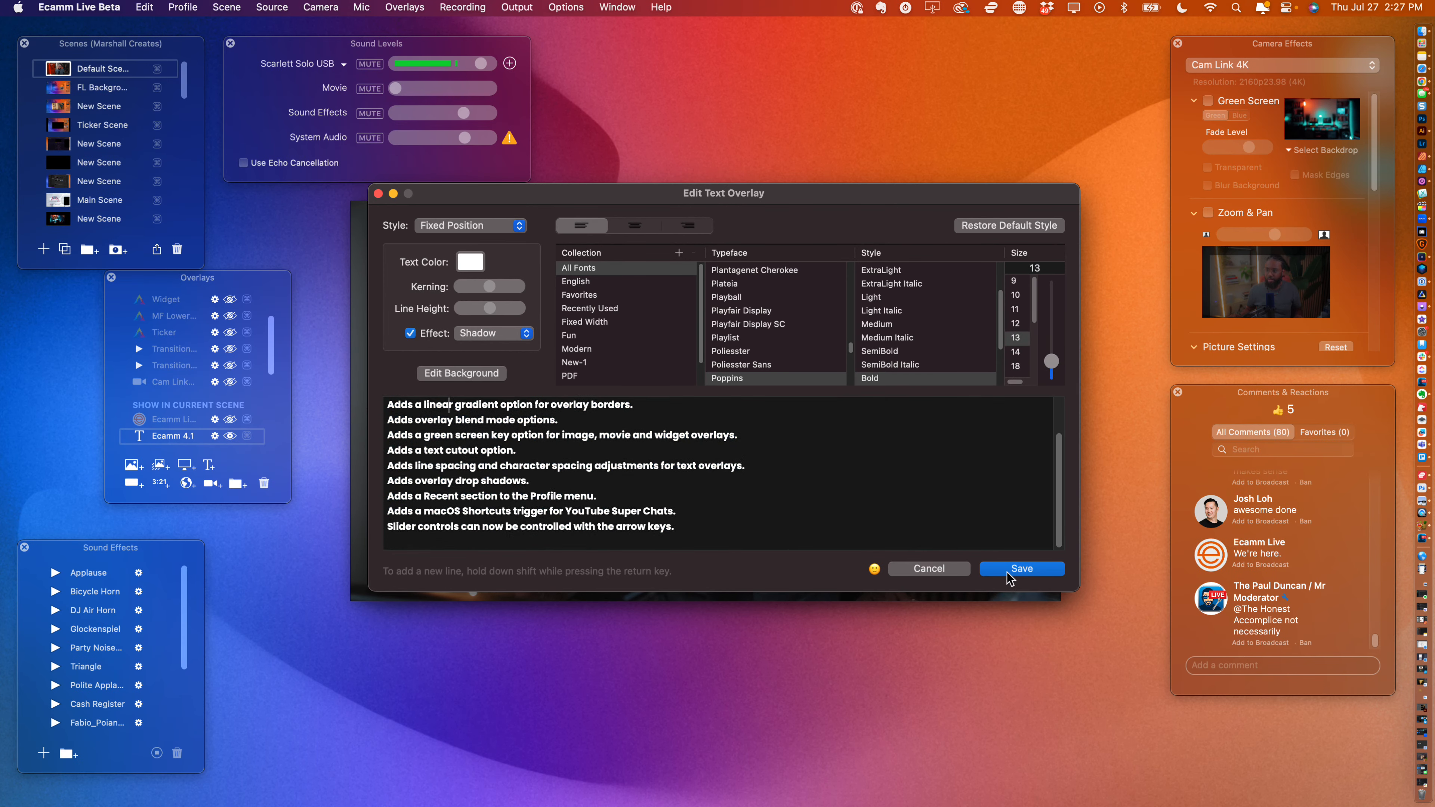
pyautogui.click(1020, 569)
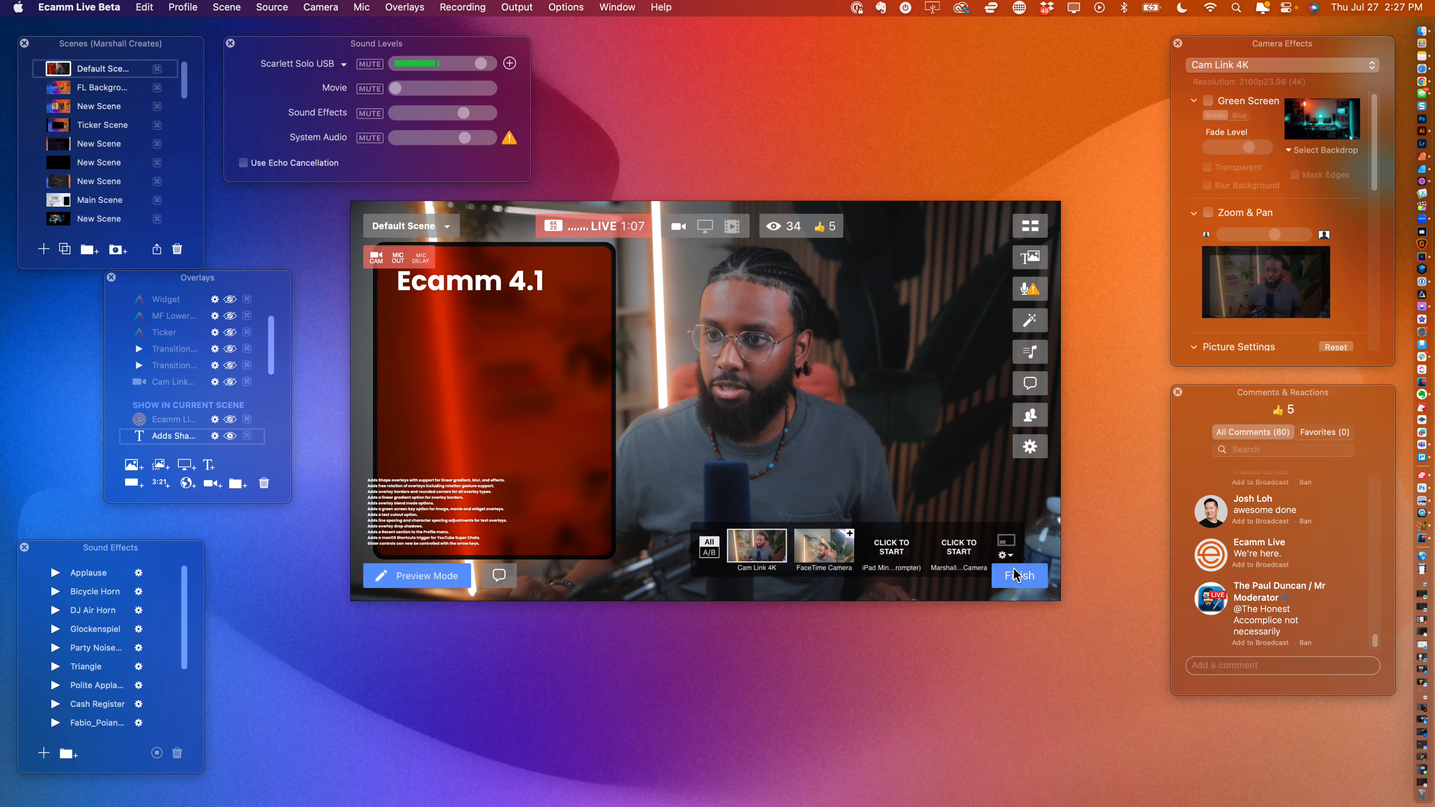
# - Place the feature list beneath the "Ecamm 4.1" heading and enlarge its text box to fill the orange panel
pyautogui.moveTo(404, 490); pyautogui.dragTo(439, 334)
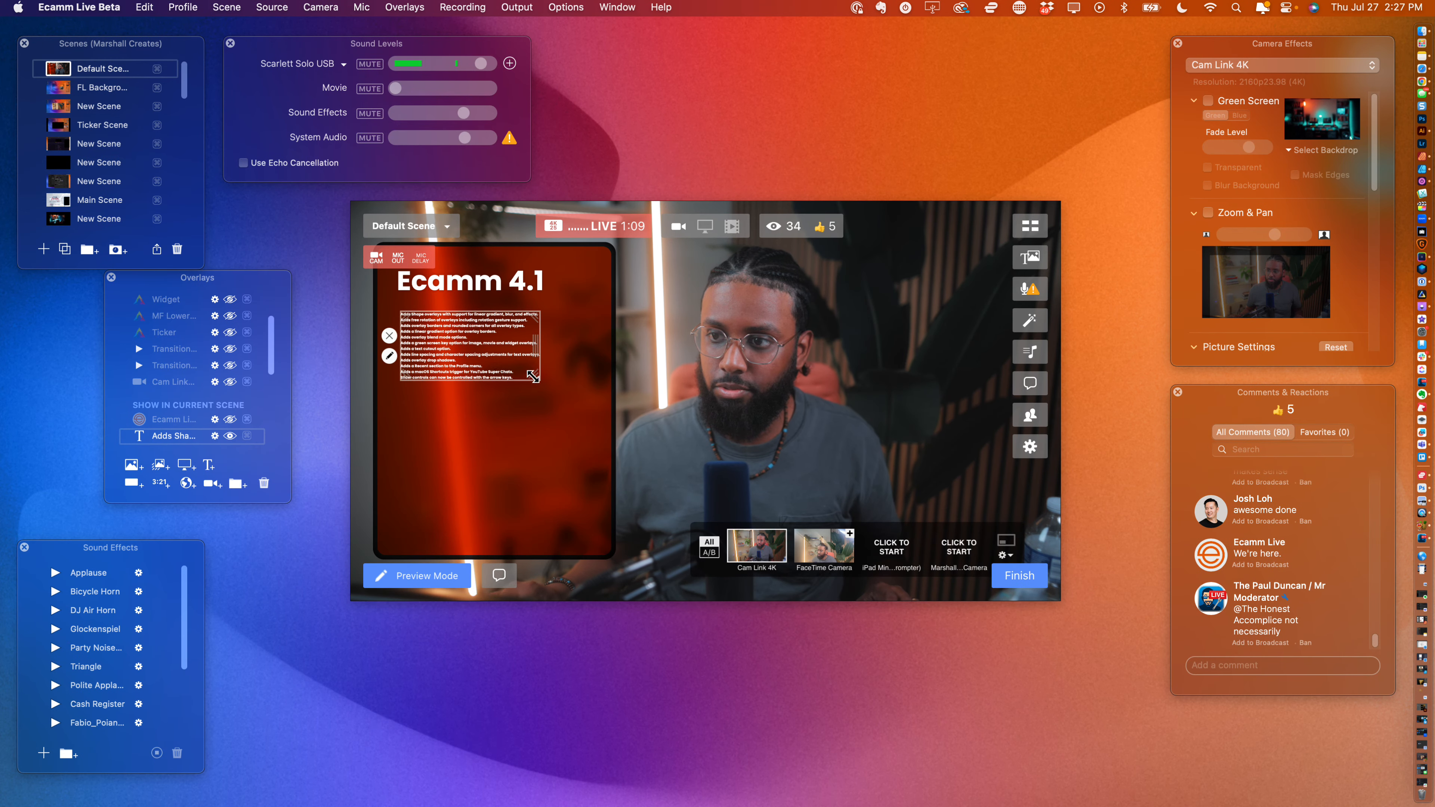
pyautogui.moveTo(537, 377); pyautogui.dragTo(538, 417)
pyautogui.moveTo(535, 483); pyautogui.dragTo(575, 532)
pyautogui.moveTo(515, 445); pyautogui.dragTo(515, 408)
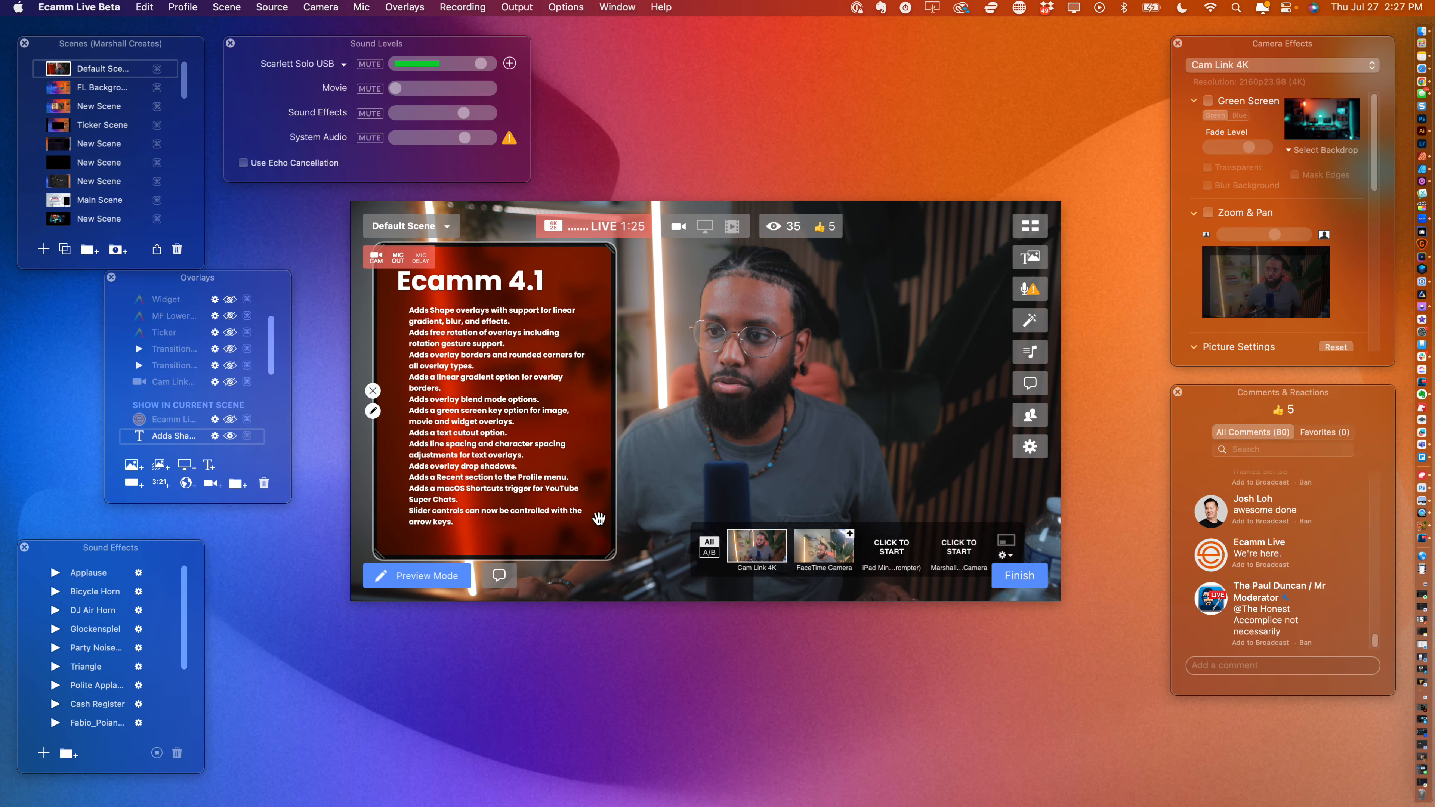
pyautogui.moveTo(576, 517); pyautogui.dragTo(580, 525)
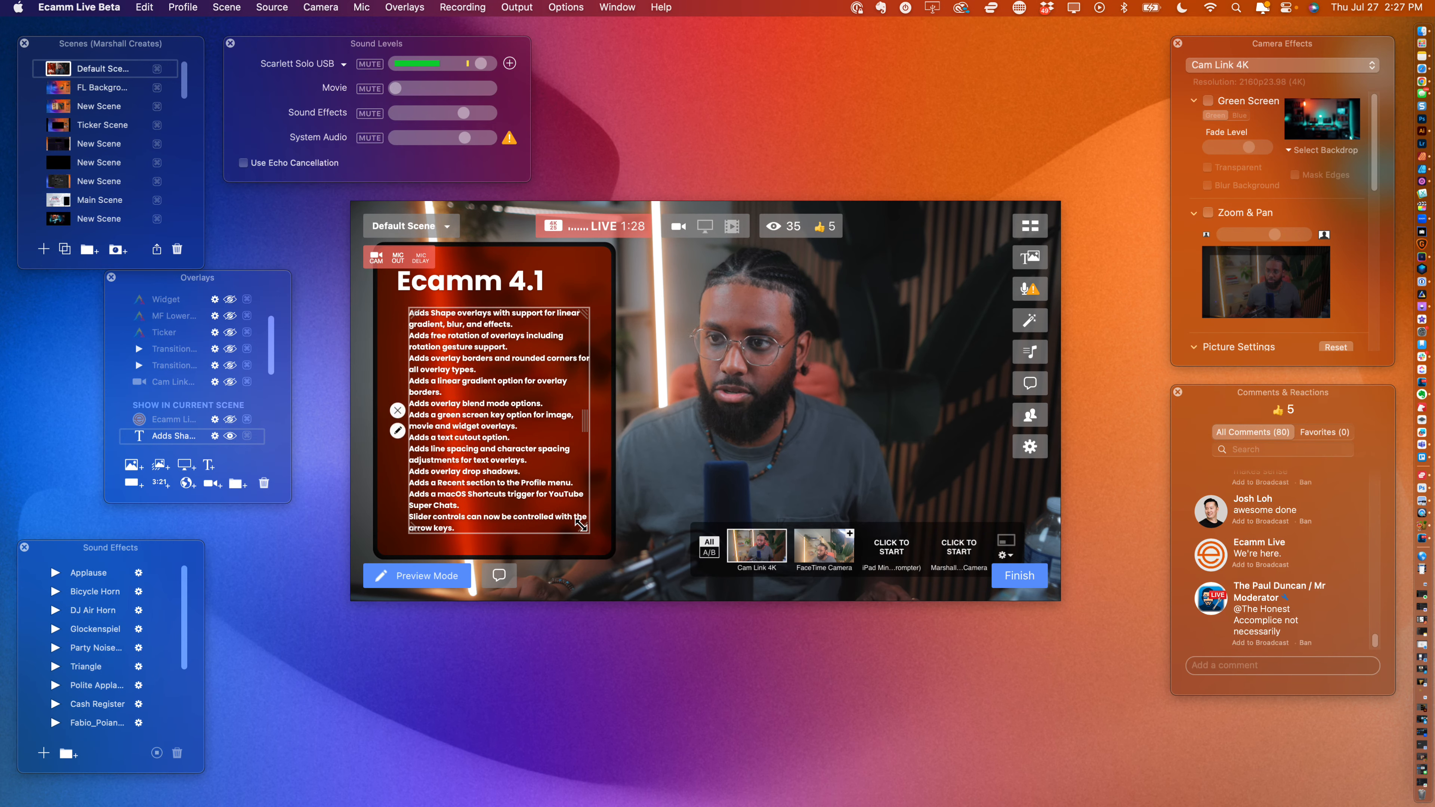
# - Set the feature list overlay's style to Fly In From Left, matching the orange panel's transition
pyautogui.click(398, 432)
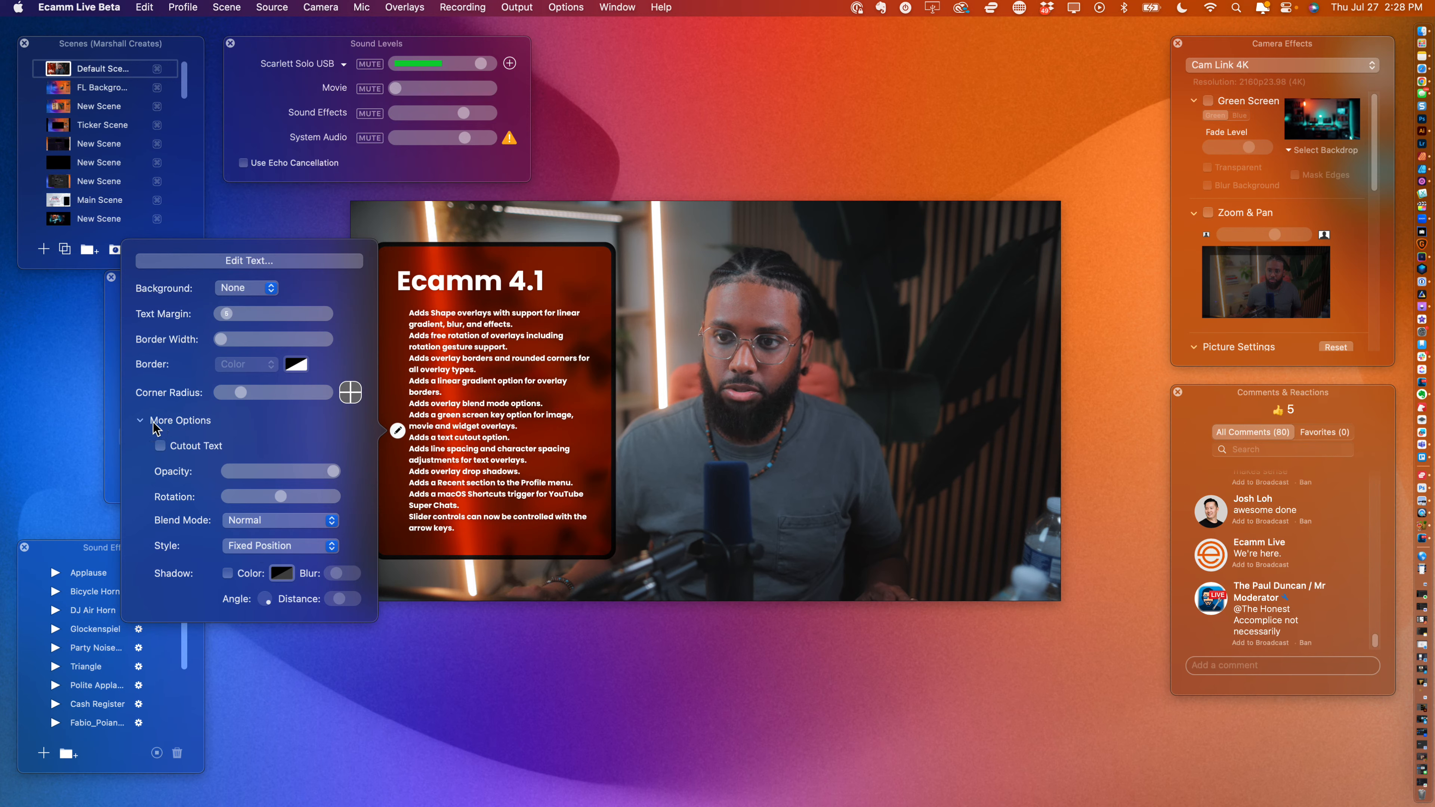
pyautogui.click(512, 257)
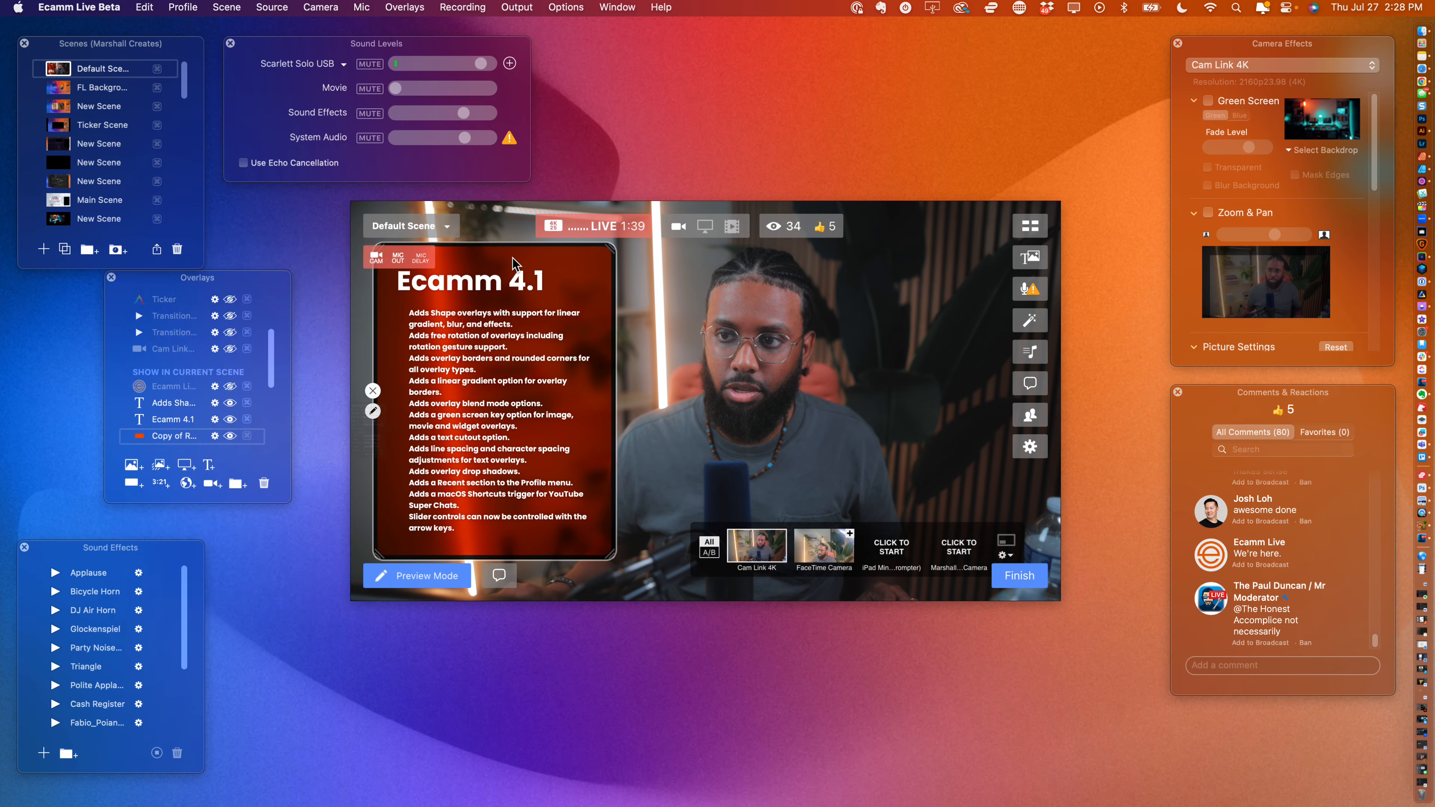
pyautogui.click(373, 411)
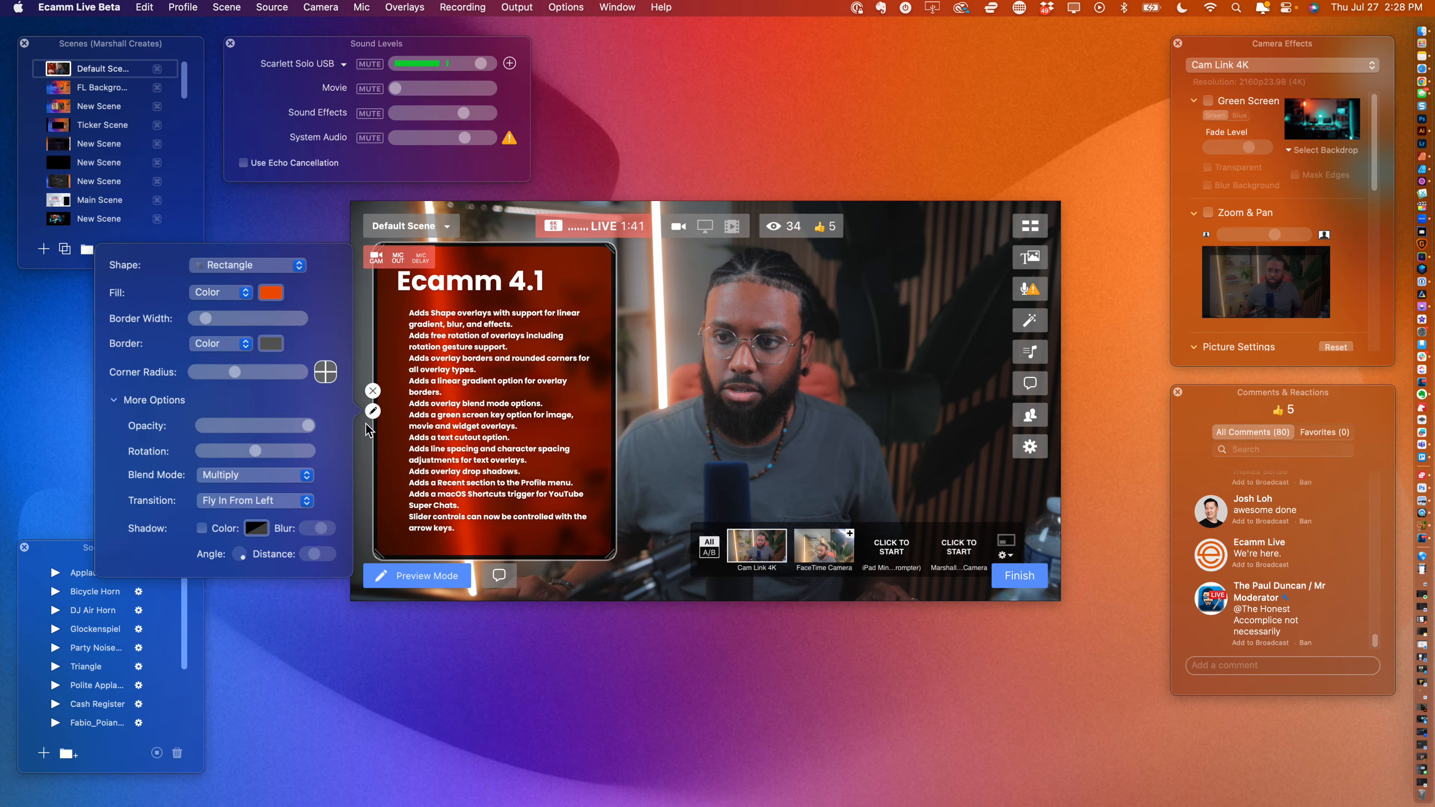
pyautogui.moveTo(469, 385)
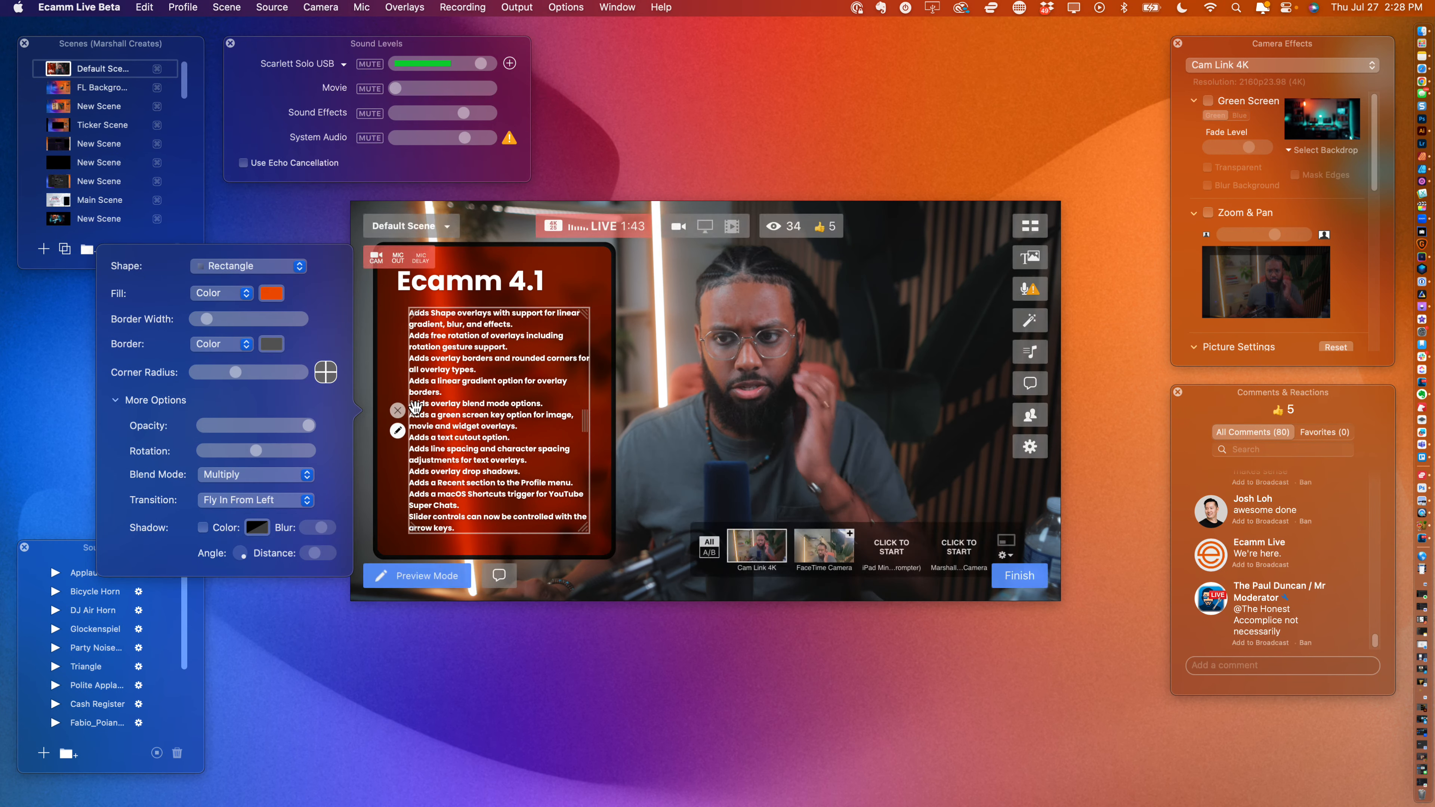
pyautogui.click(469, 385)
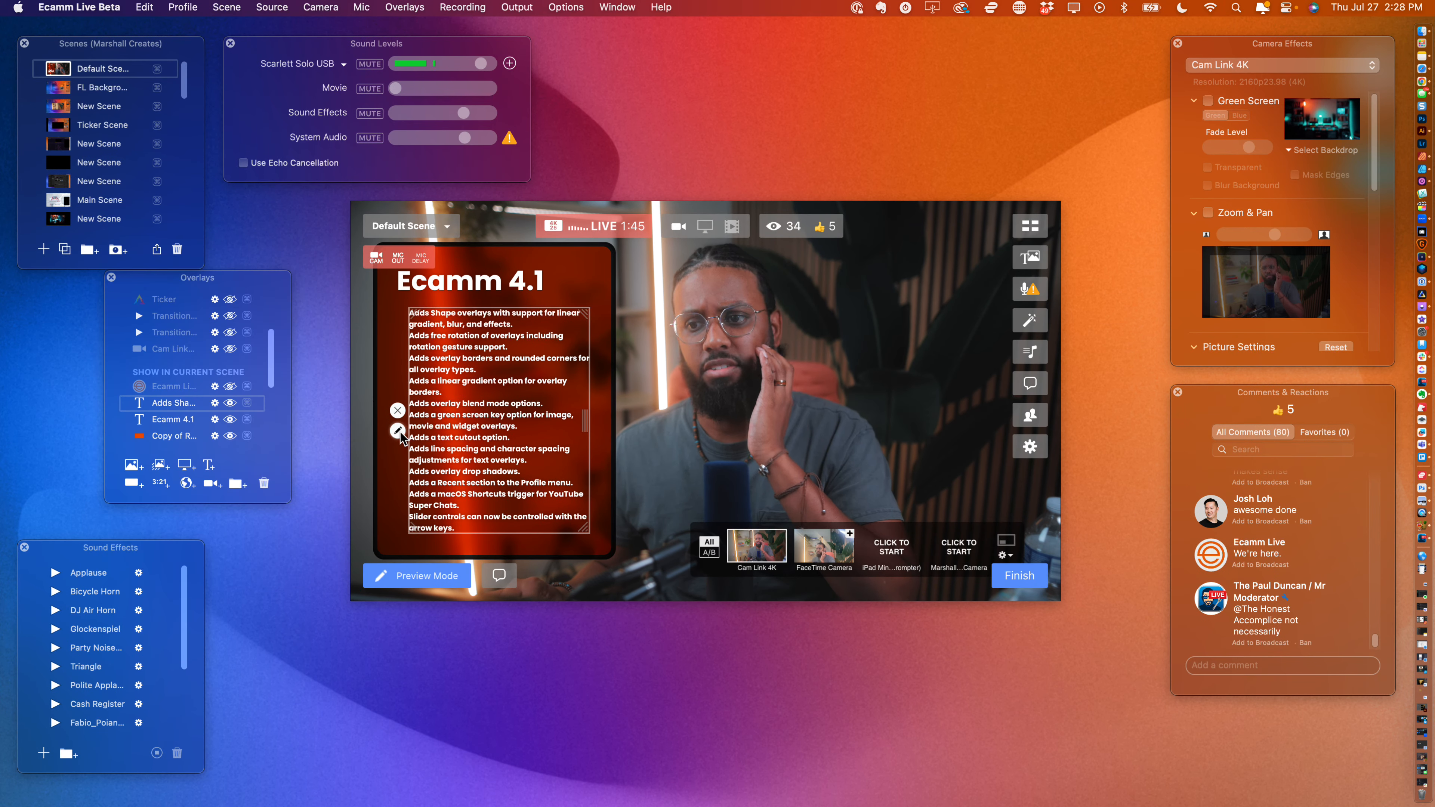
pyautogui.click(397, 431)
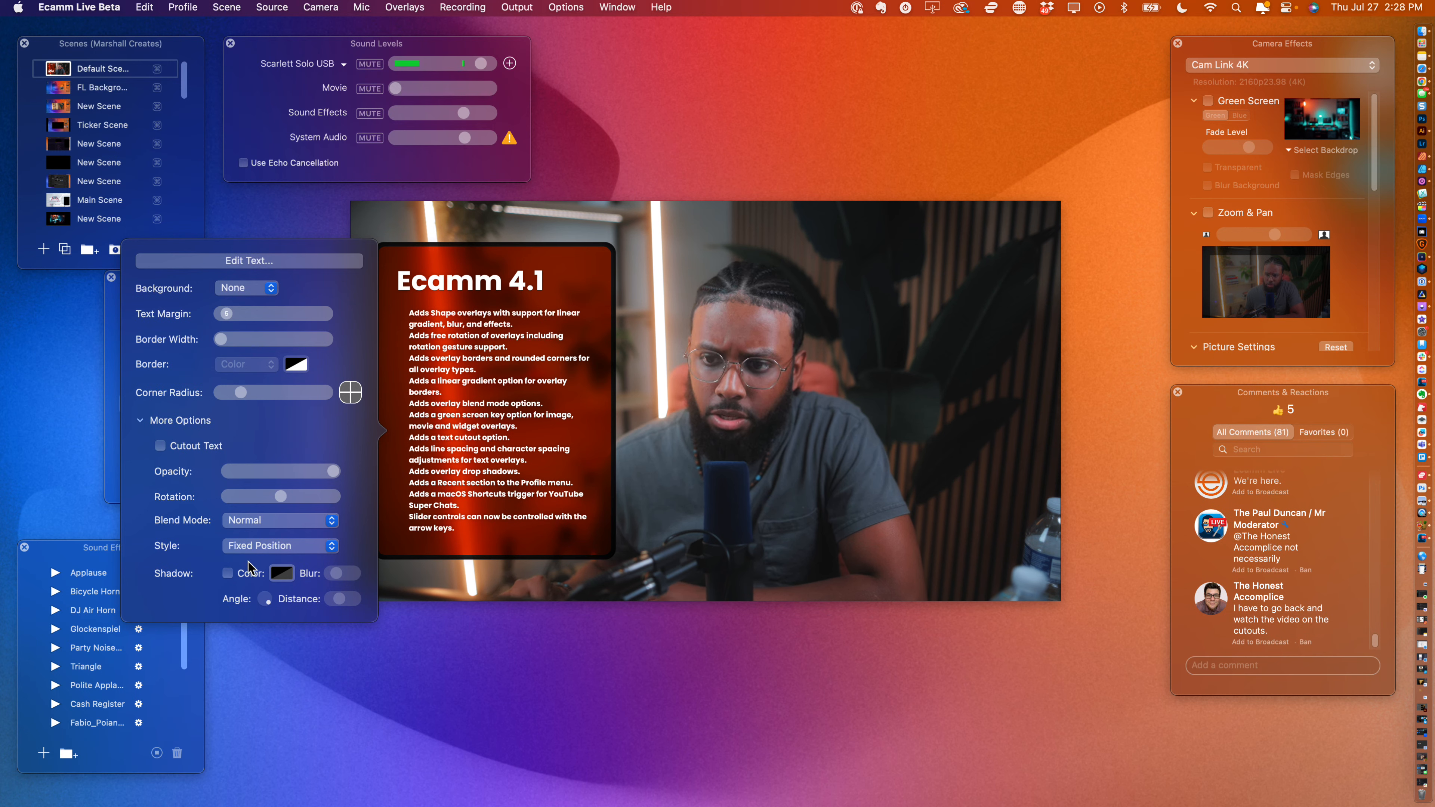
pyautogui.click(251, 550)
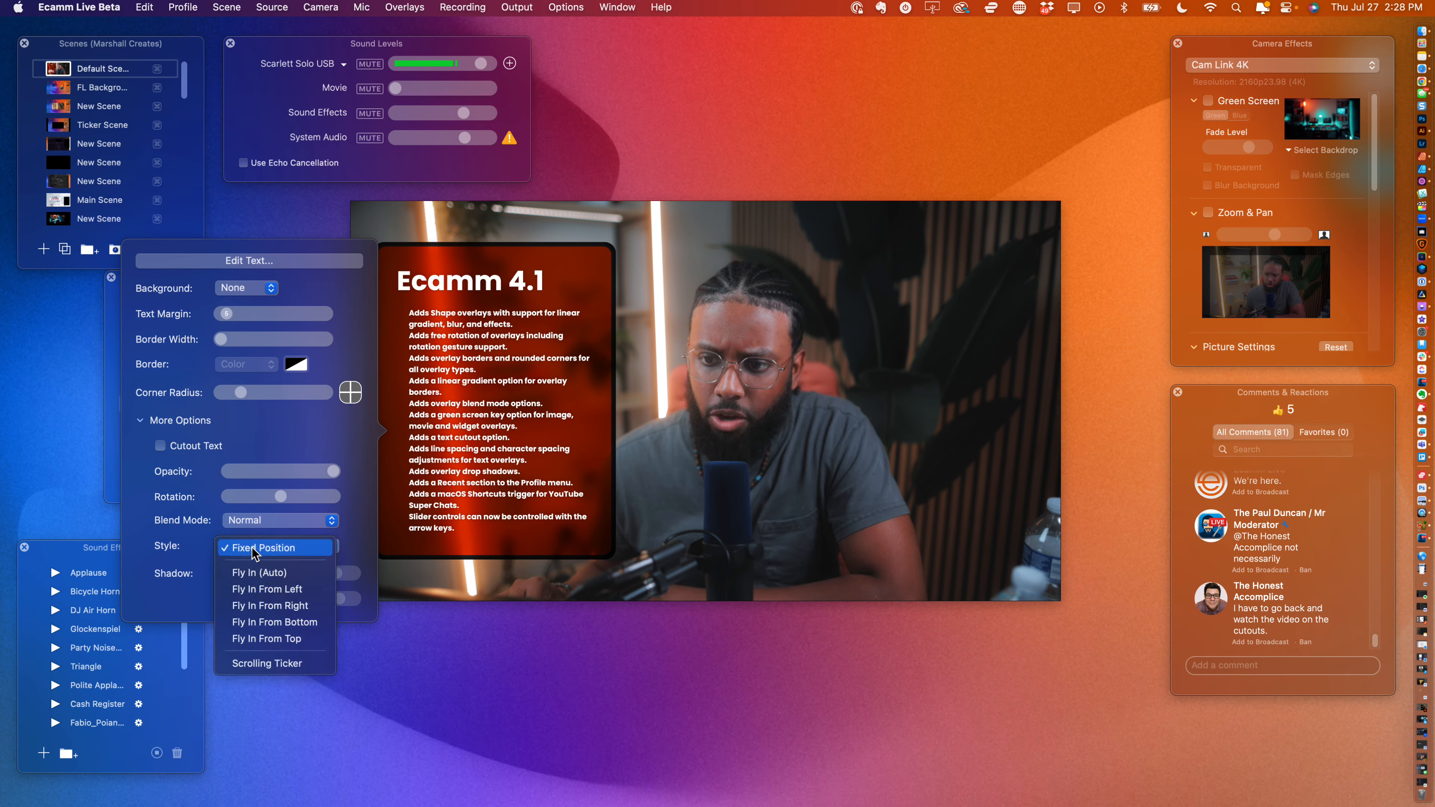
pyautogui.click(252, 549)
pyautogui.click(230, 549)
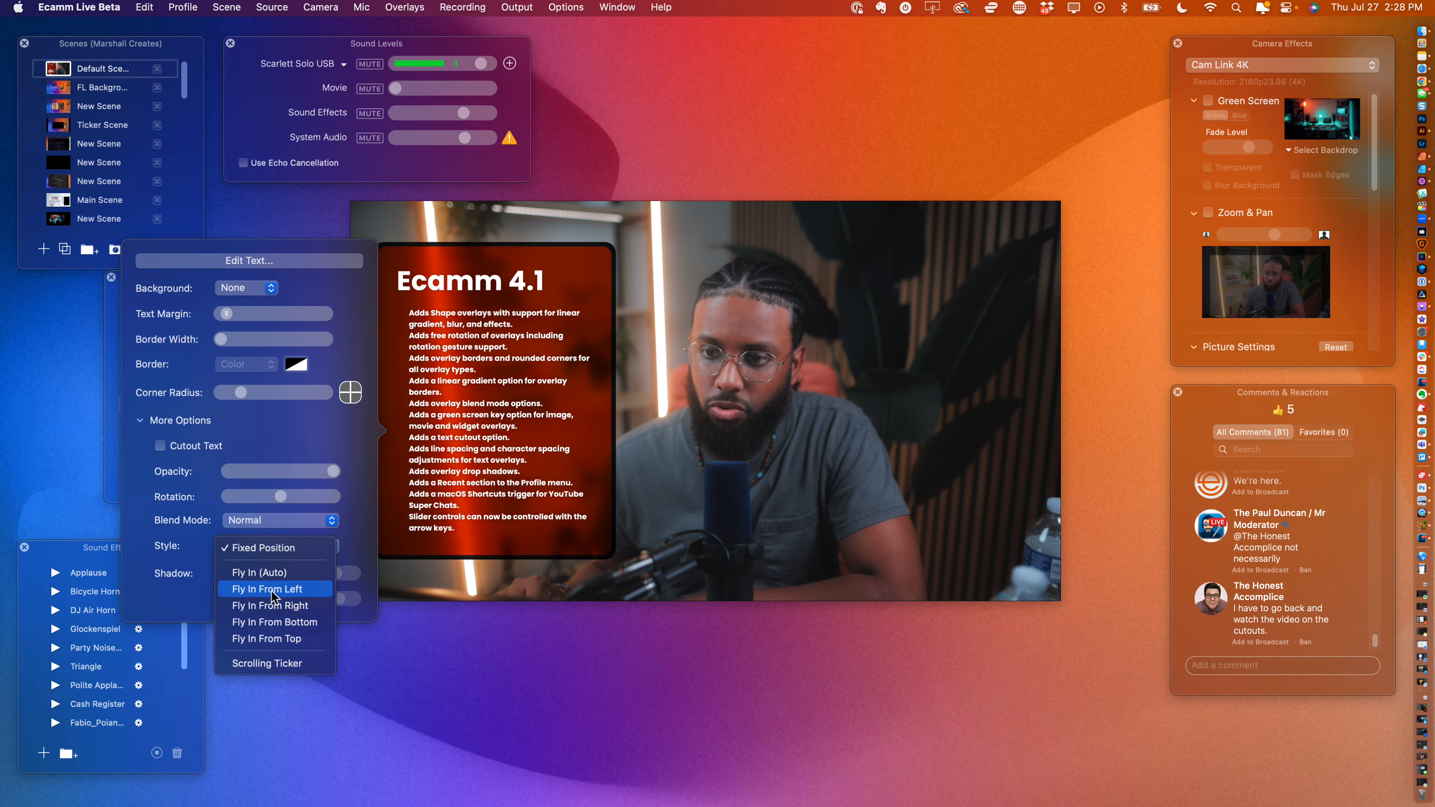
pyautogui.click(296, 591)
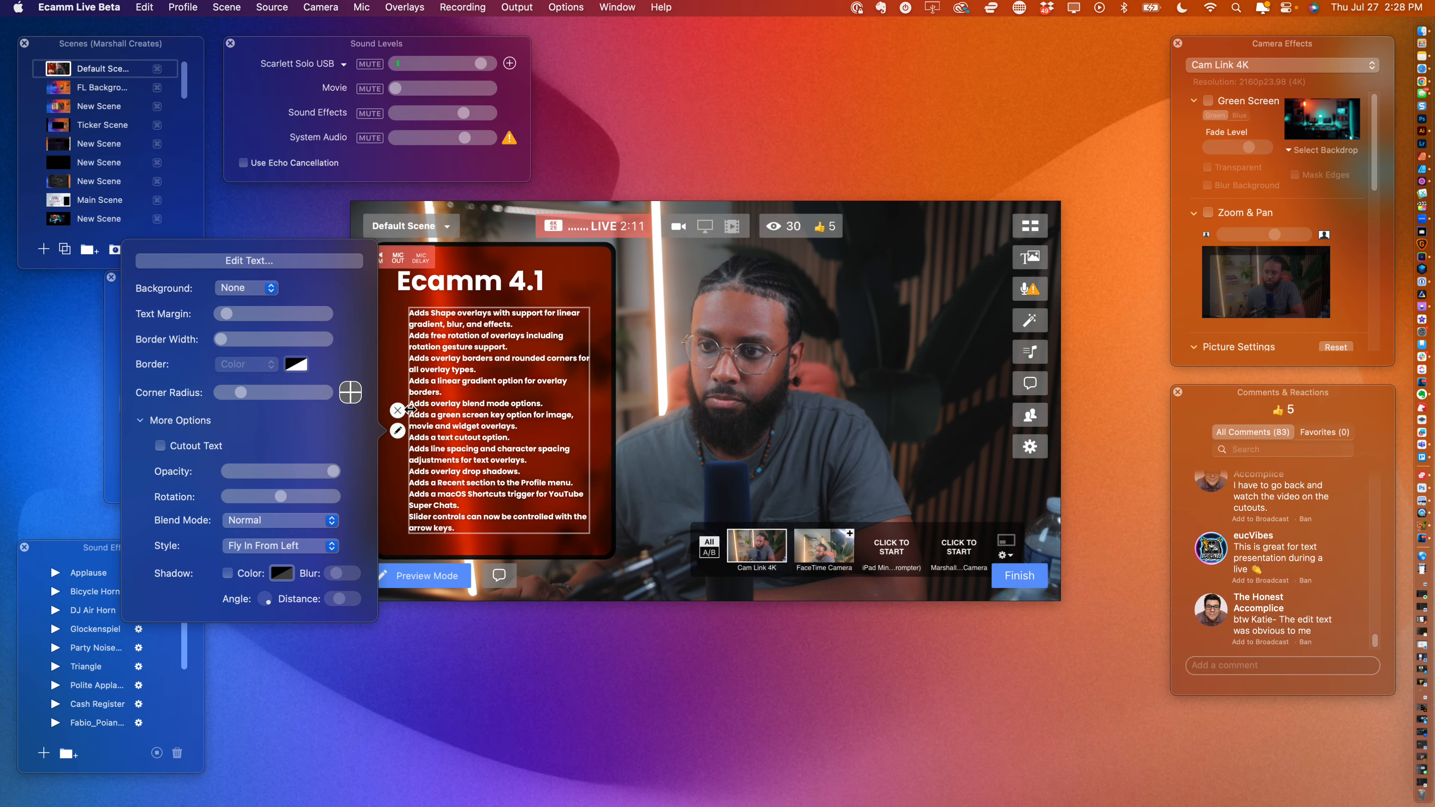
pyautogui.click(425, 405)
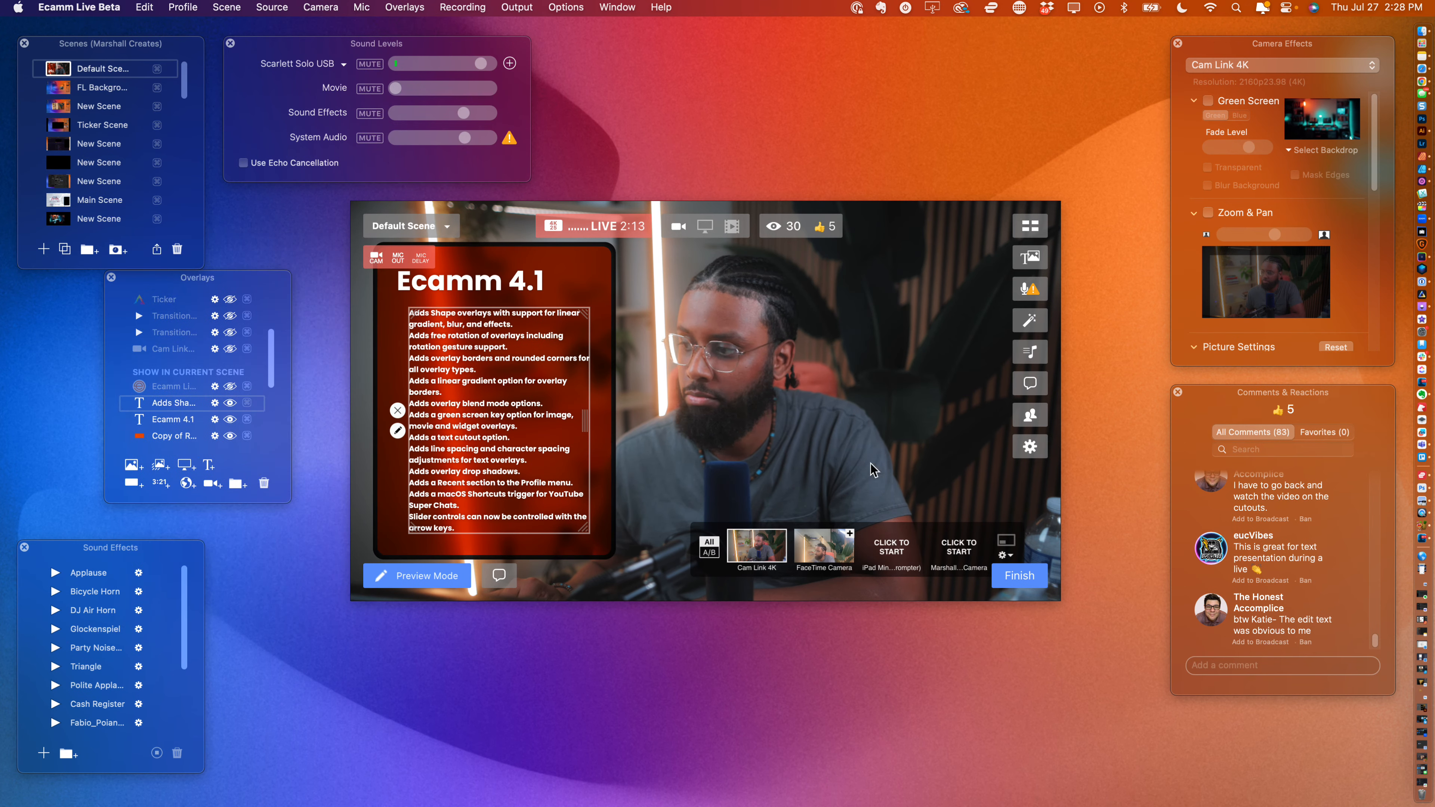
# - Show the viewer comment about the edit text on the broadcast, and replace it with the moderator's comment about the text cutout
pyautogui.click(1261, 640)
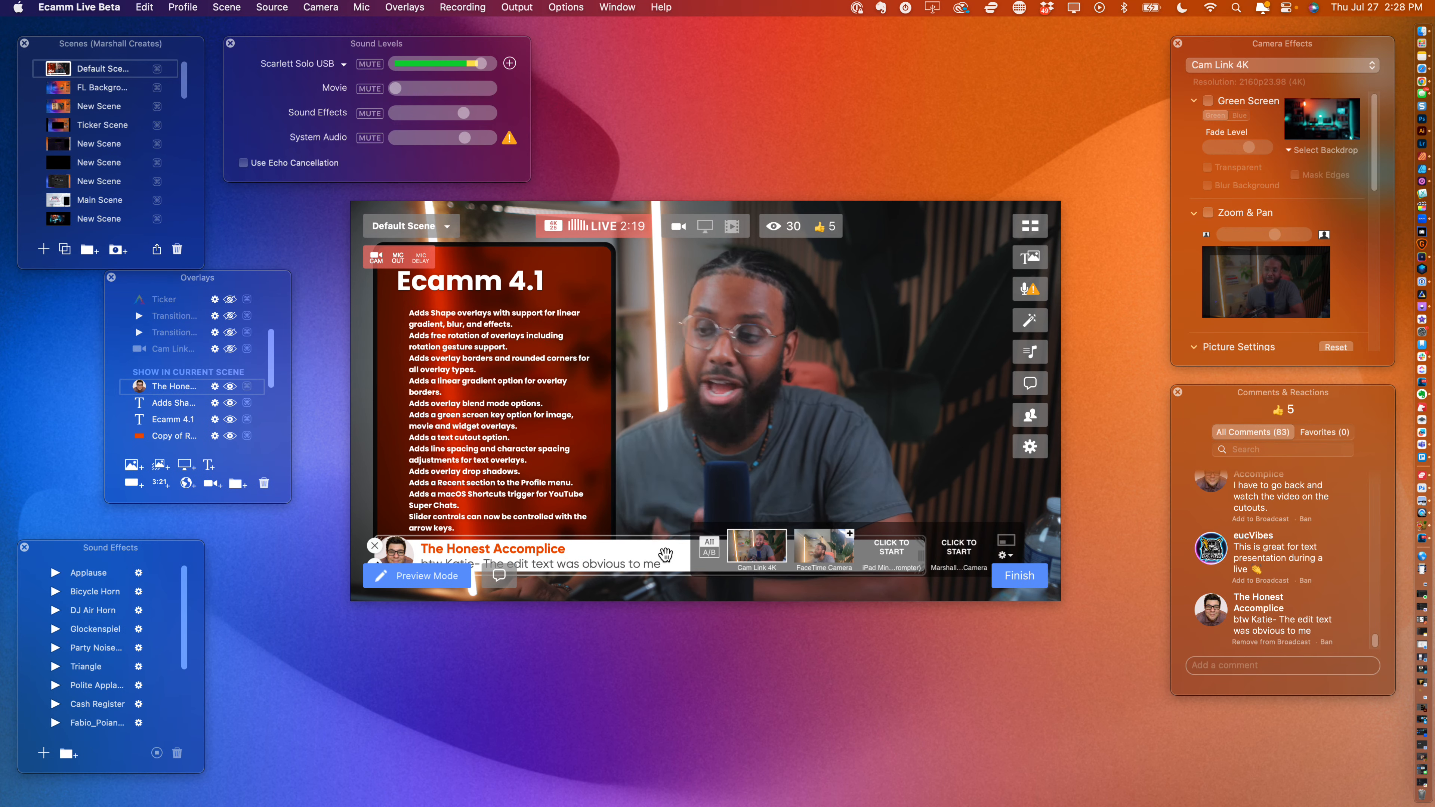
pyautogui.moveTo(644, 554)
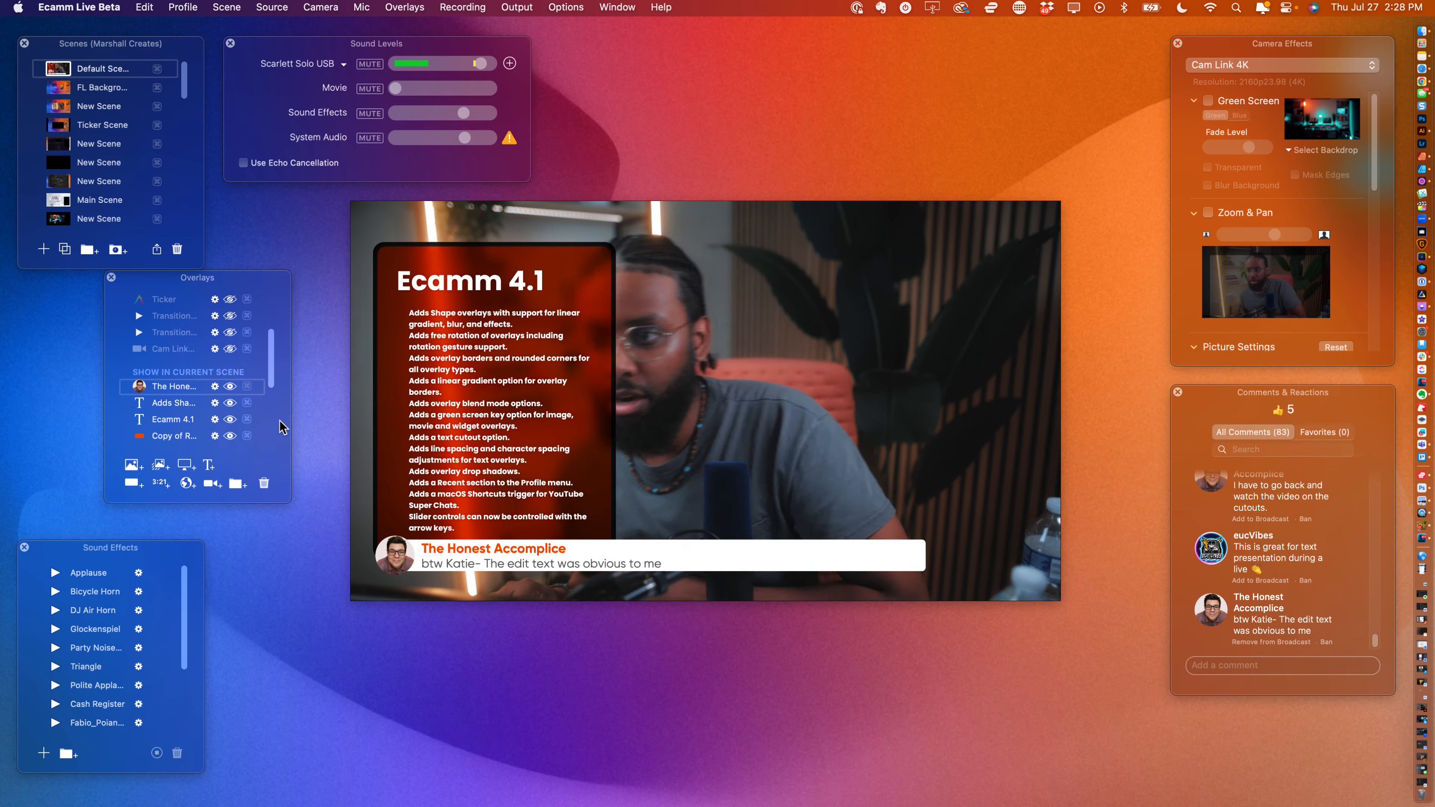
pyautogui.click(479, 379)
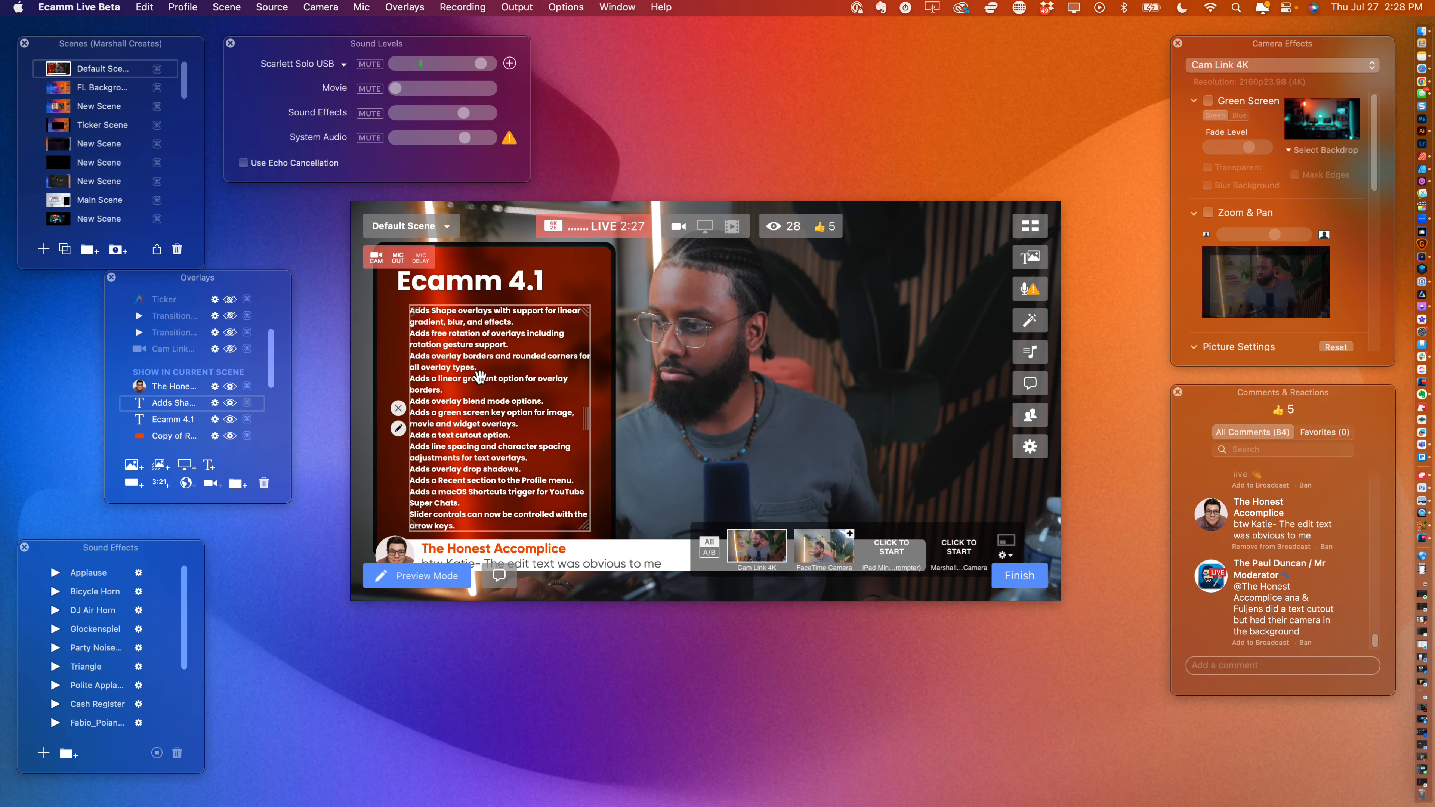
pyautogui.click(1271, 643)
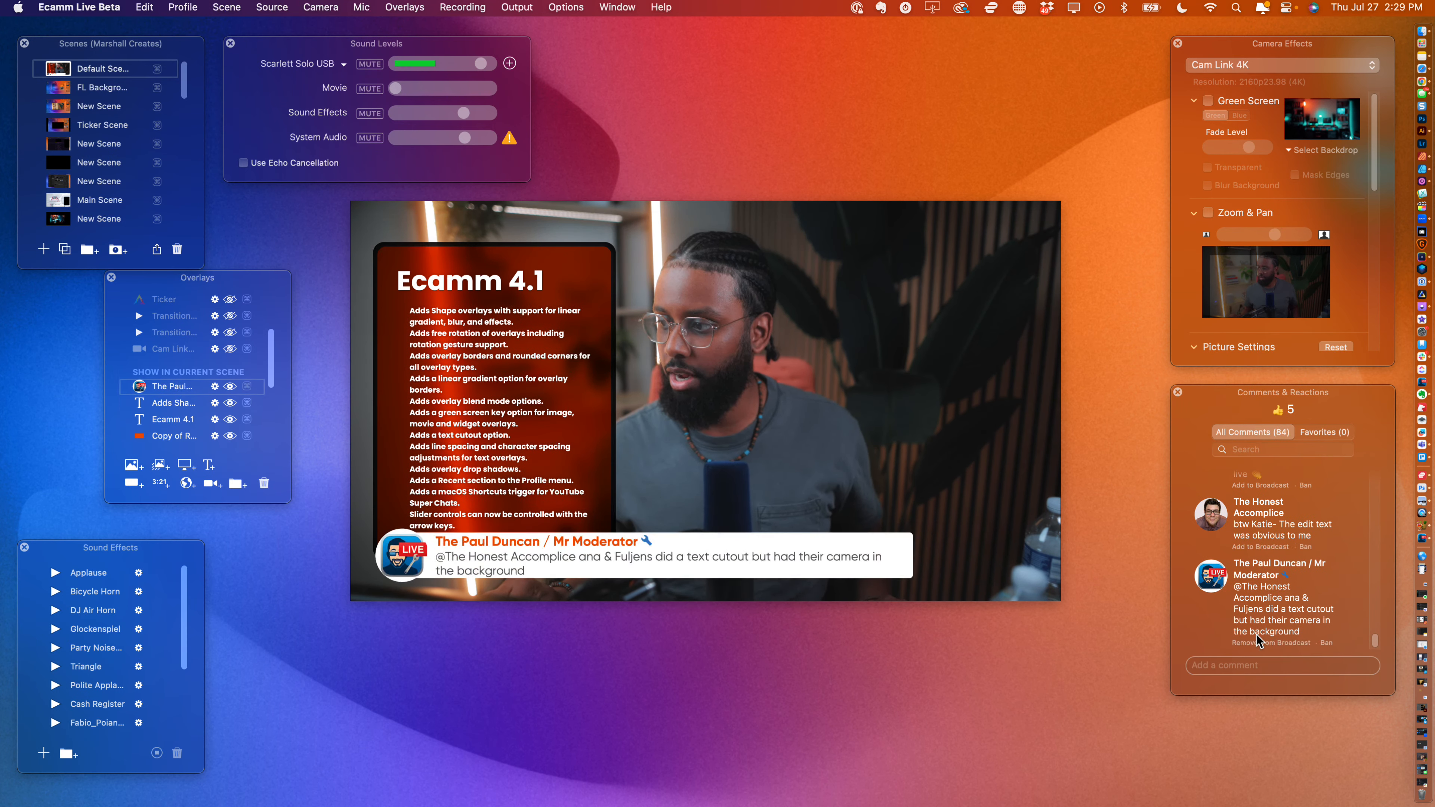
pyautogui.scroll(-2, 192, 373)
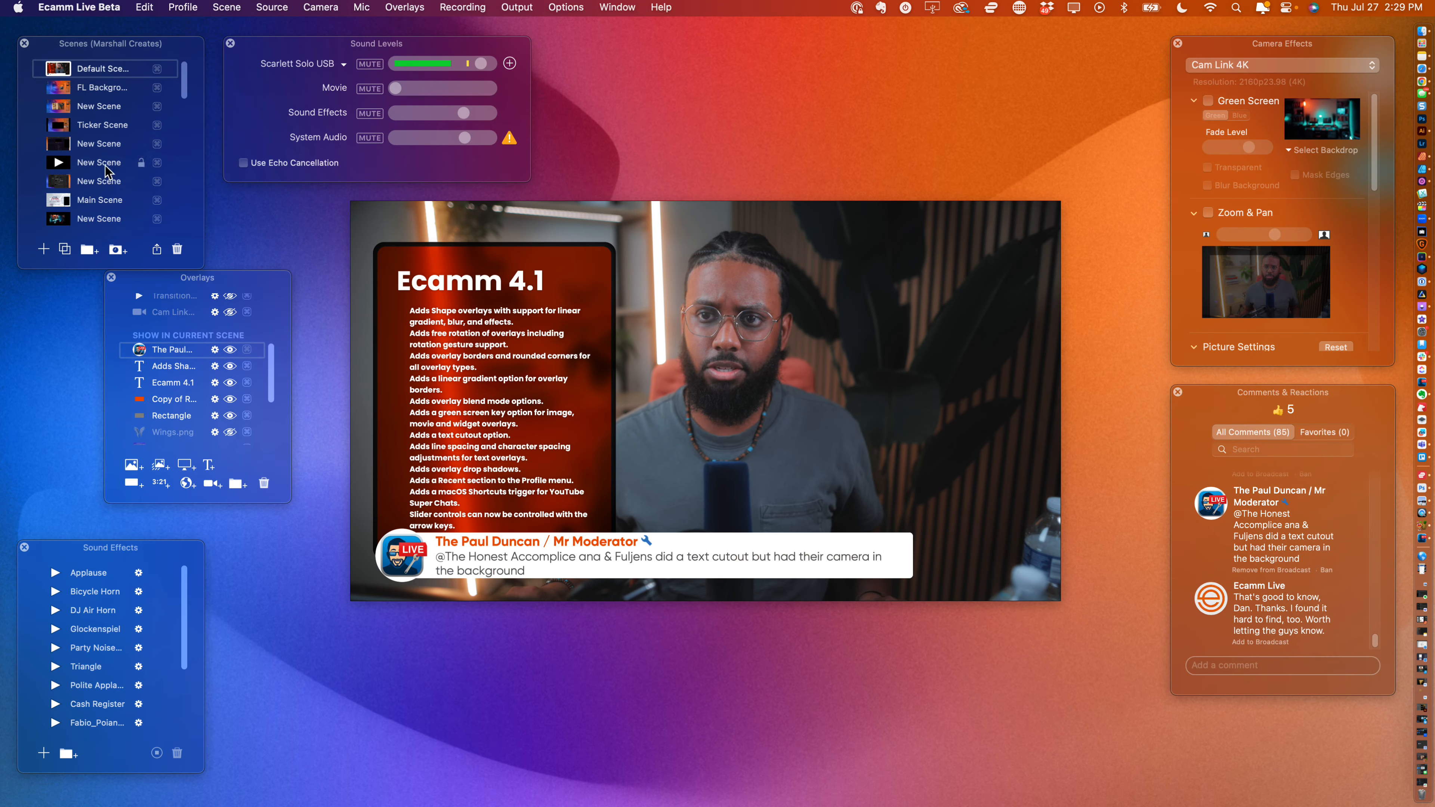
# - Run the Screenshare Scene and return to the Default Scene to preview the overlay animations
pyautogui.moveTo(58, 96)
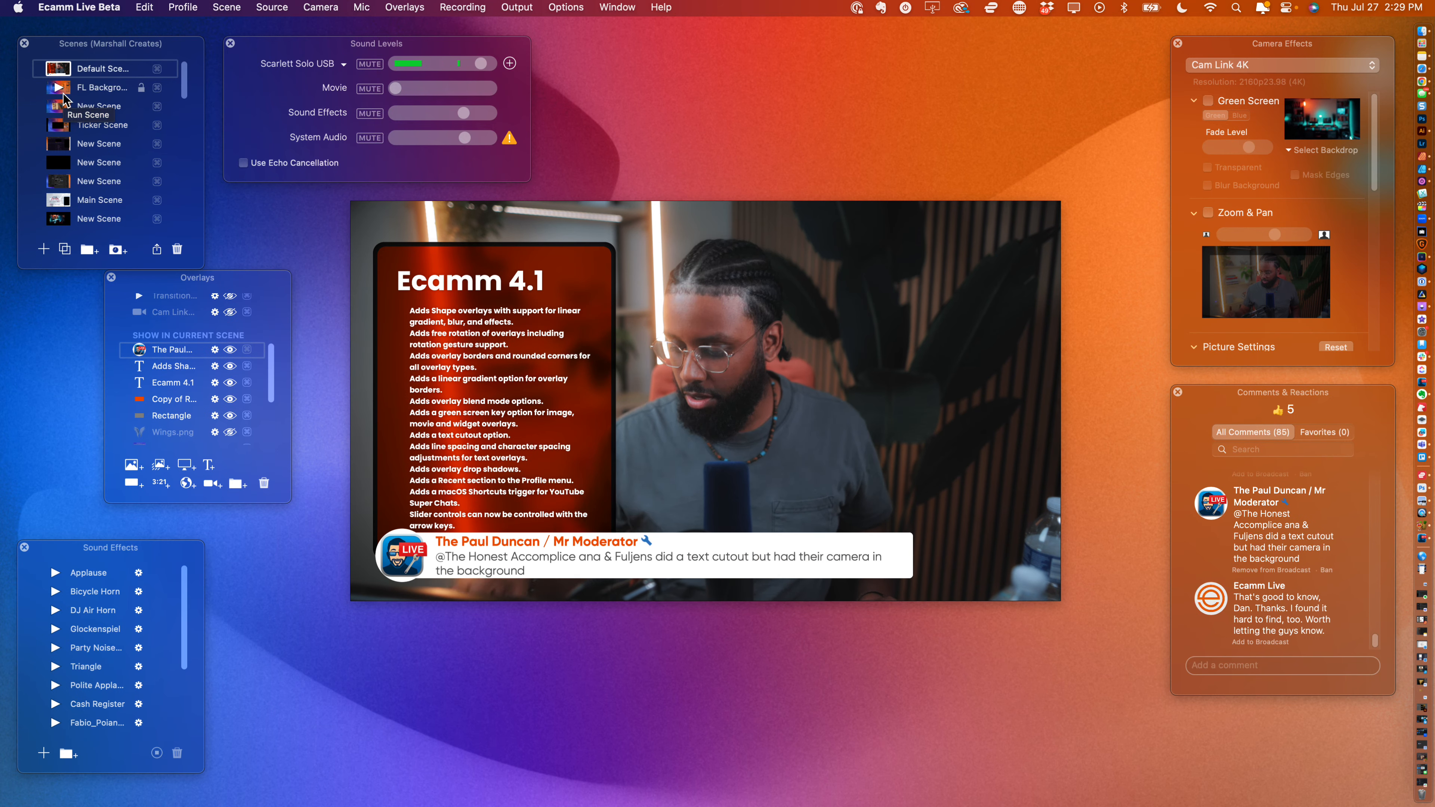
pyautogui.scroll(-5, 64, 99)
pyautogui.click(63, 90)
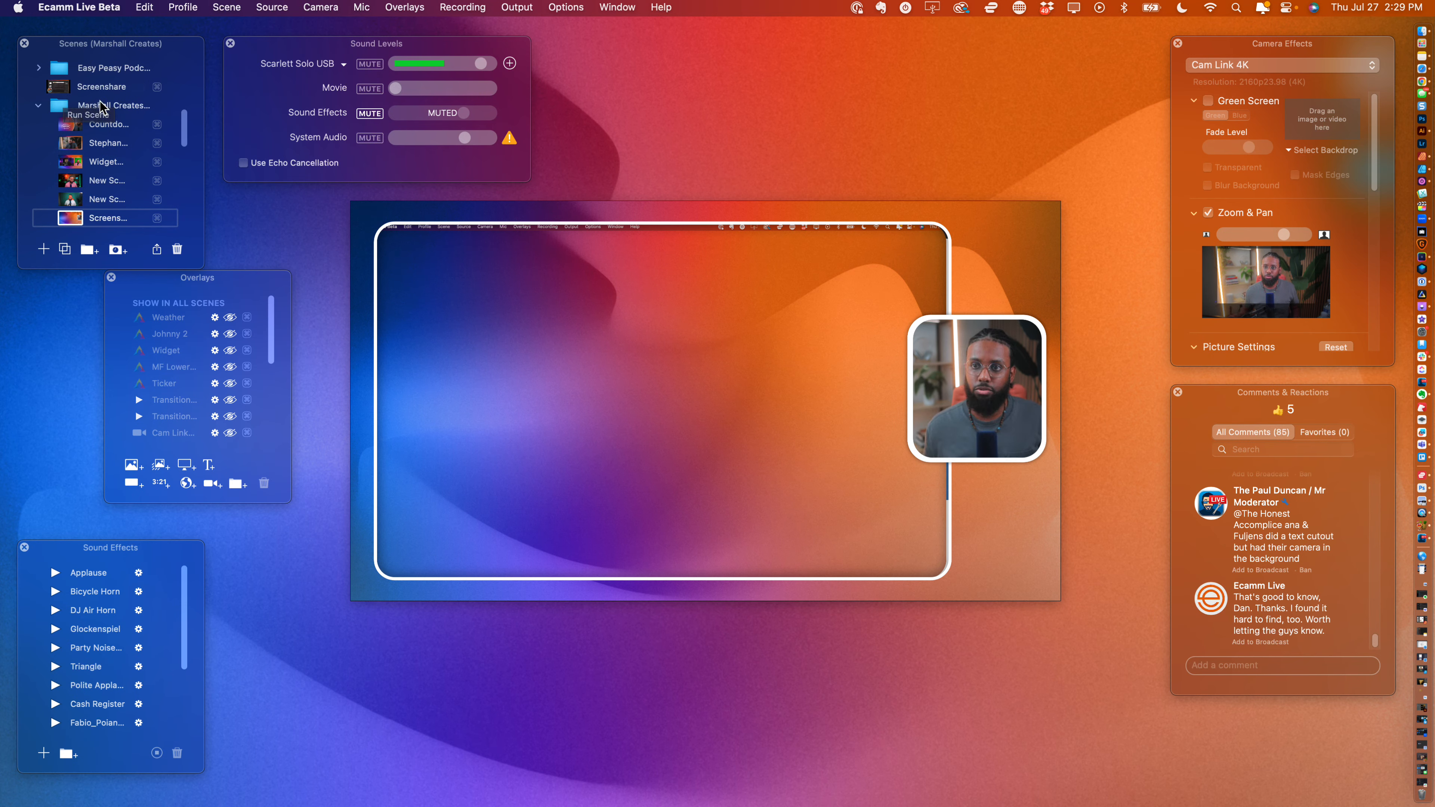
pyautogui.scroll(5, 64, 96)
pyautogui.click(60, 71)
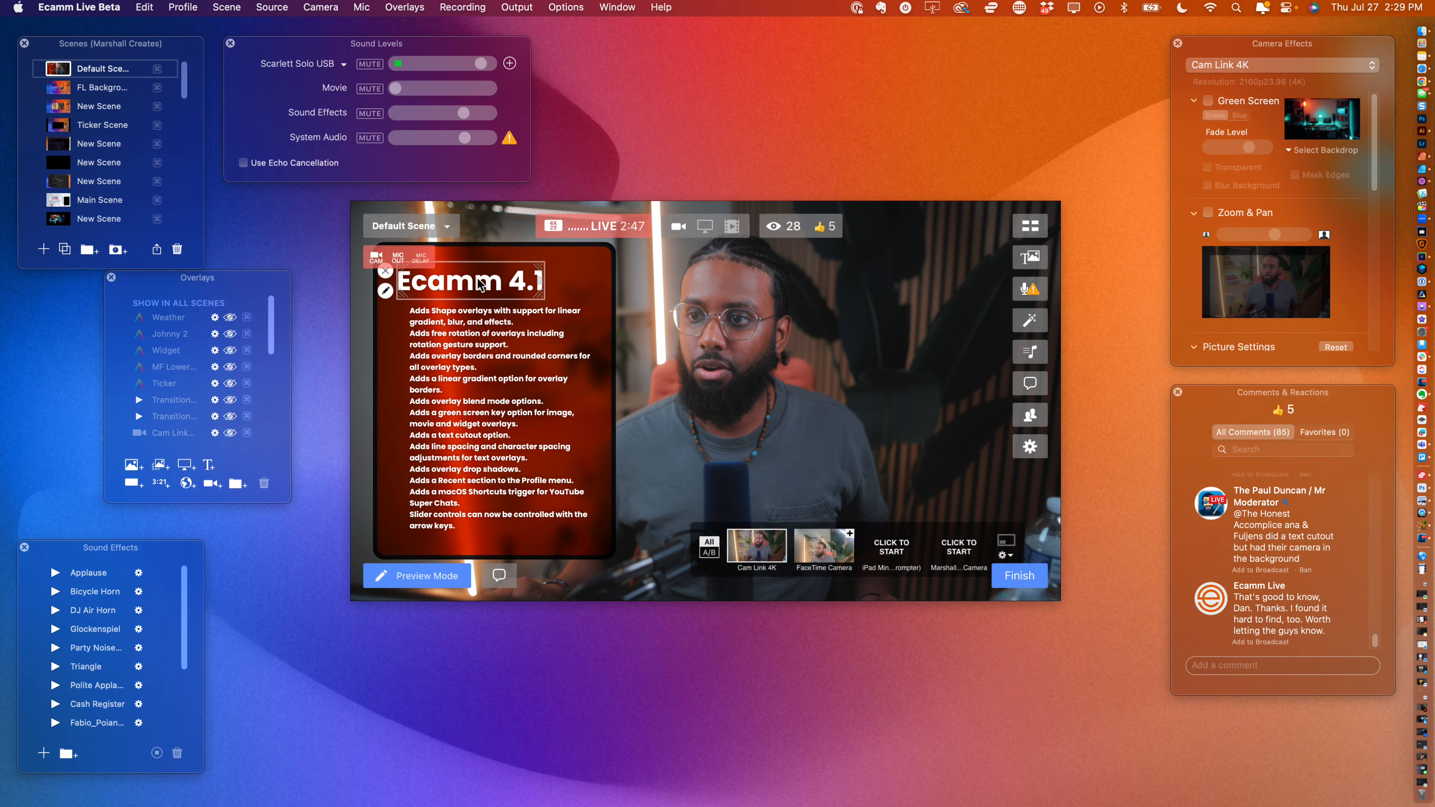
# - Set the "Ecamm 4.1" heading overlay's style to Fly In From Top
pyautogui.click(500, 277)
pyautogui.click(386, 291)
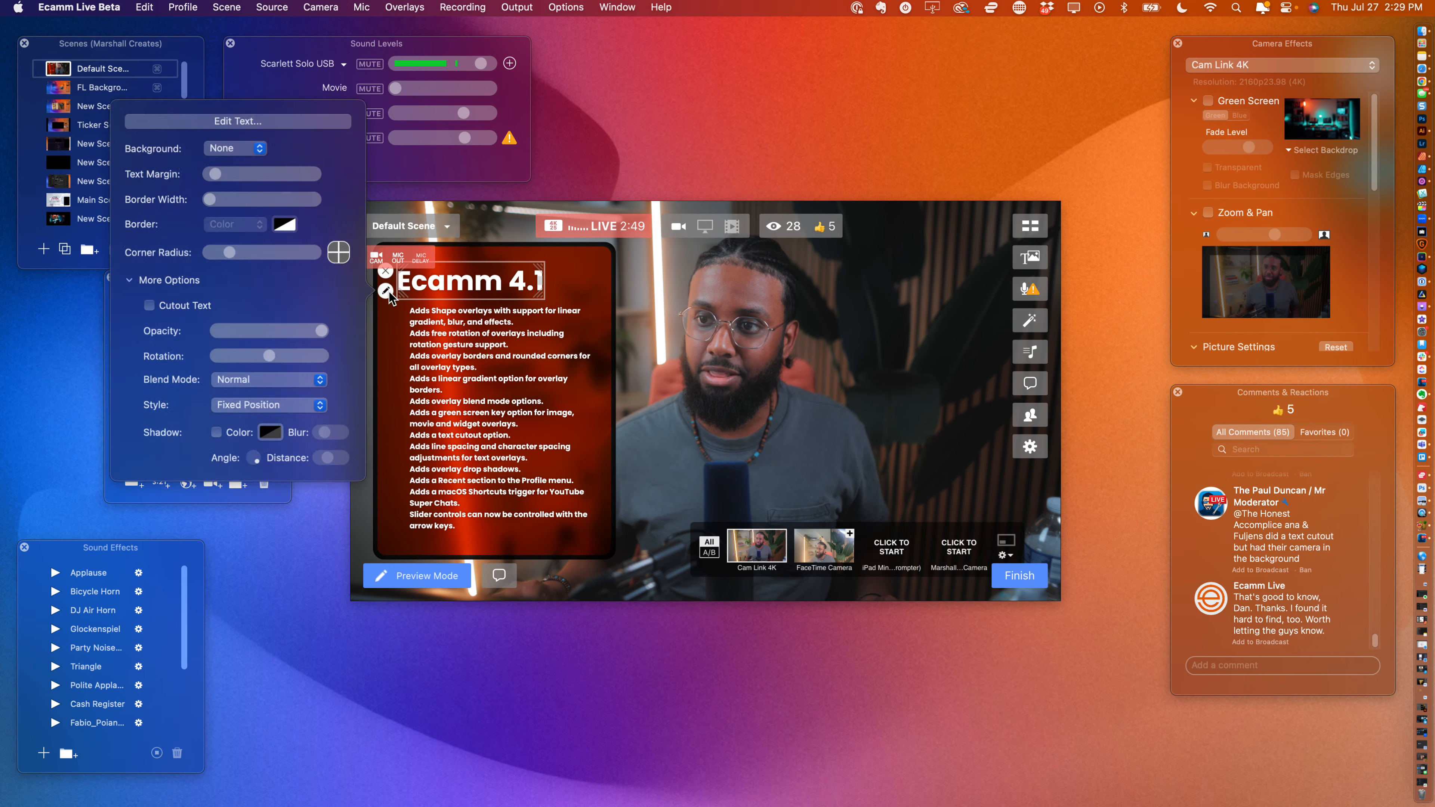
pyautogui.click(225, 411)
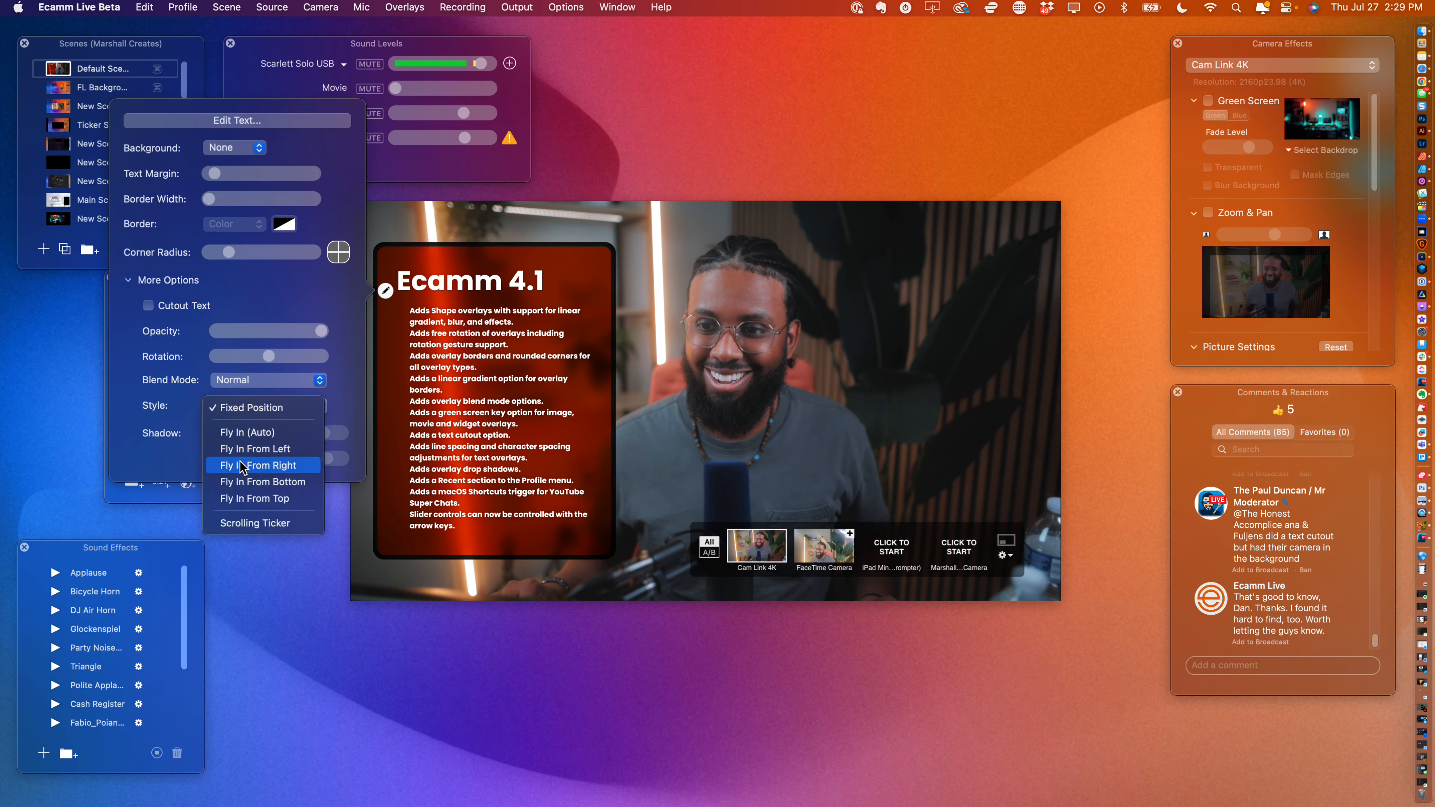
pyautogui.click(247, 498)
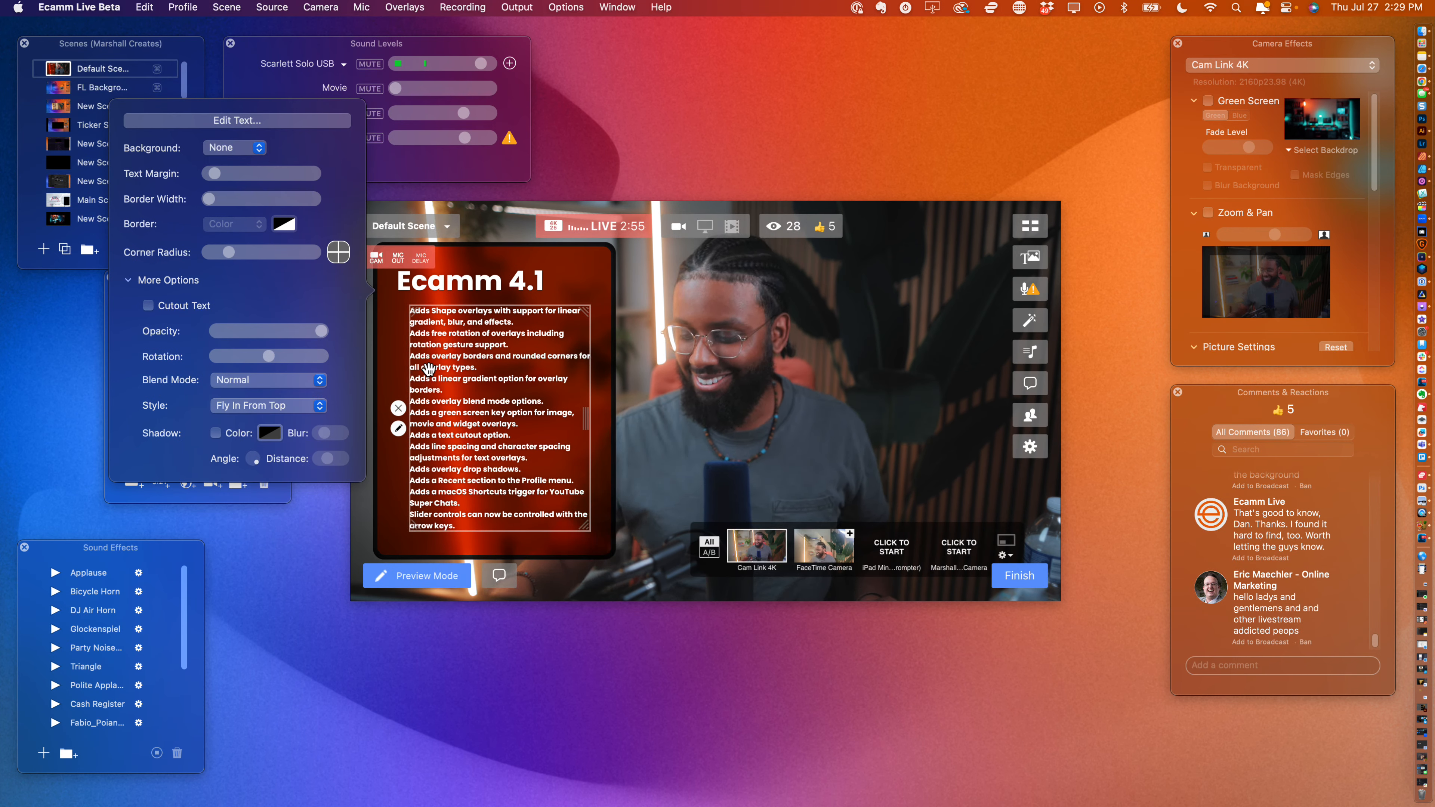
# - Preview the heading's fly-in by switching to the Screenshare Scene, the Stephanie Scene and back to the Default Scene
pyautogui.press('super+2')
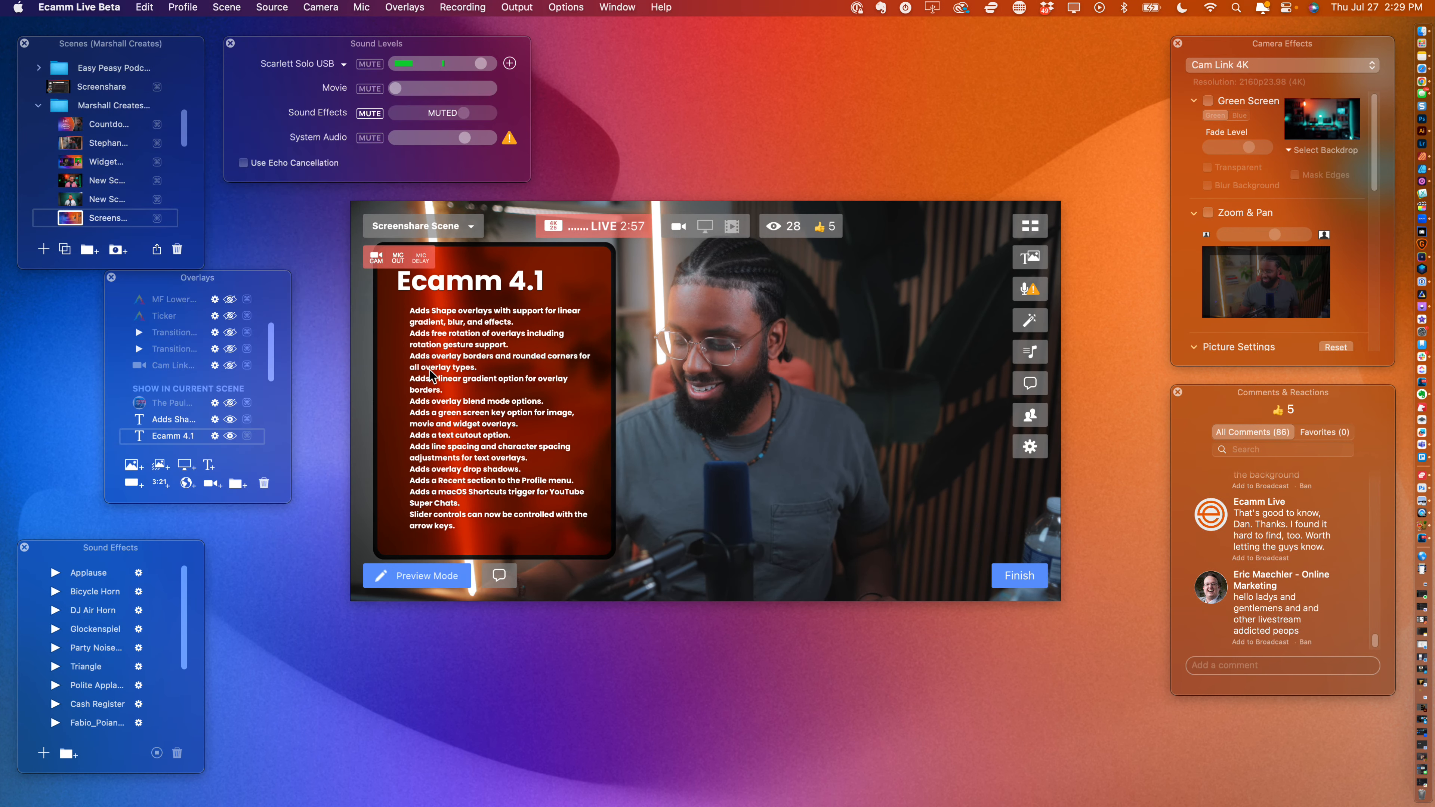
pyautogui.press('super+1')
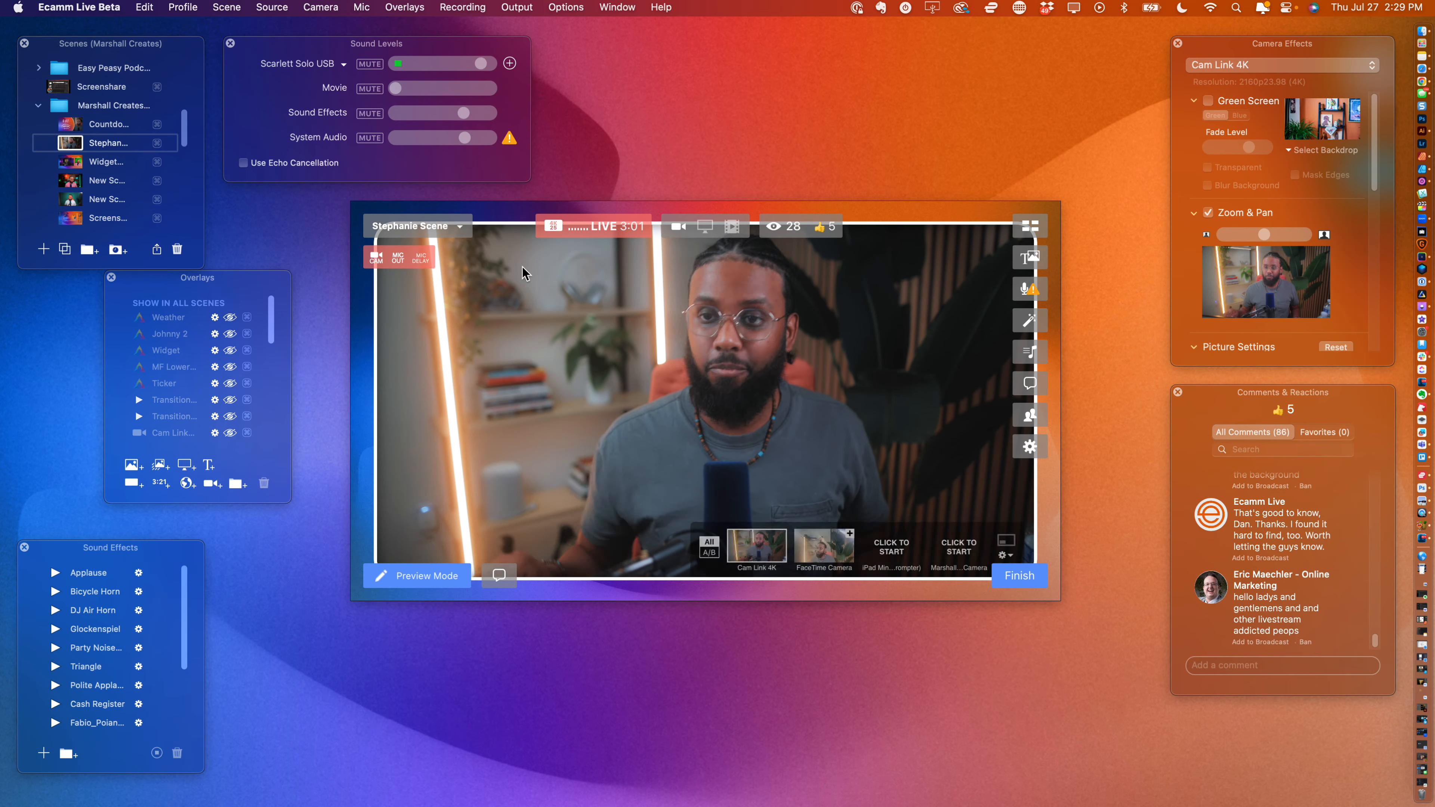
pyautogui.scroll(5, 62, 79)
pyautogui.click(59, 71)
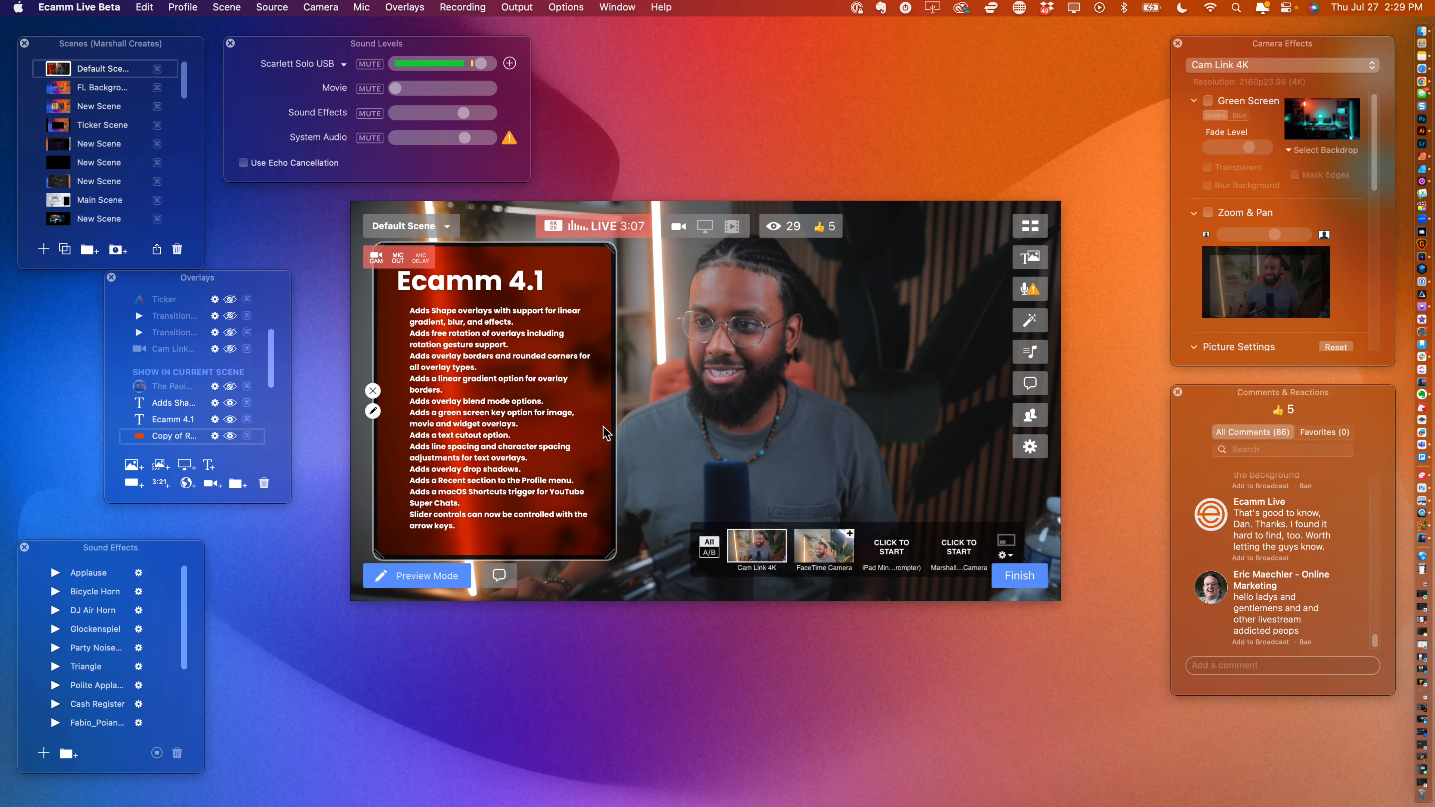
# - Change the rectangle panel's fill from a solid color to Gradient
pyautogui.click(373, 411)
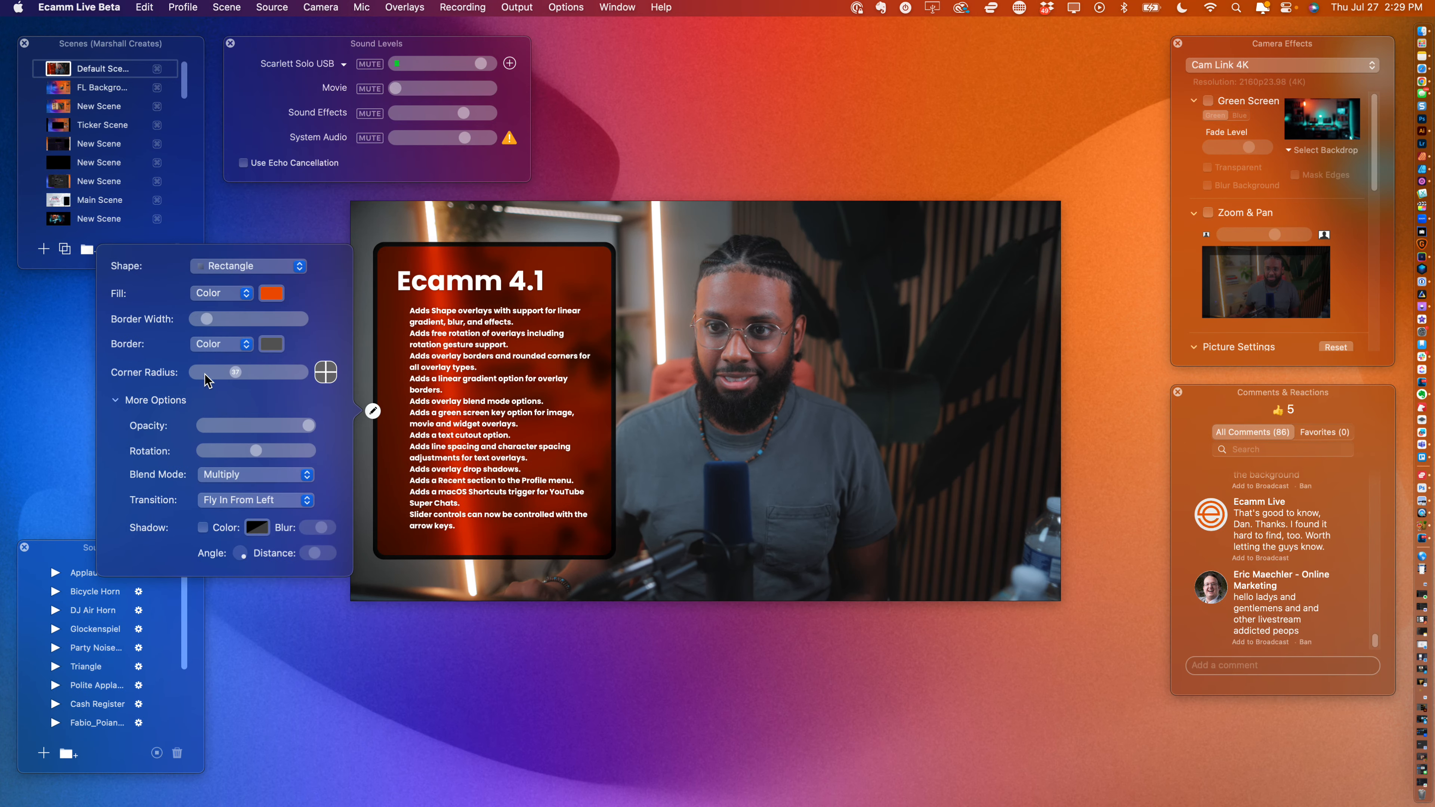
pyautogui.click(272, 344)
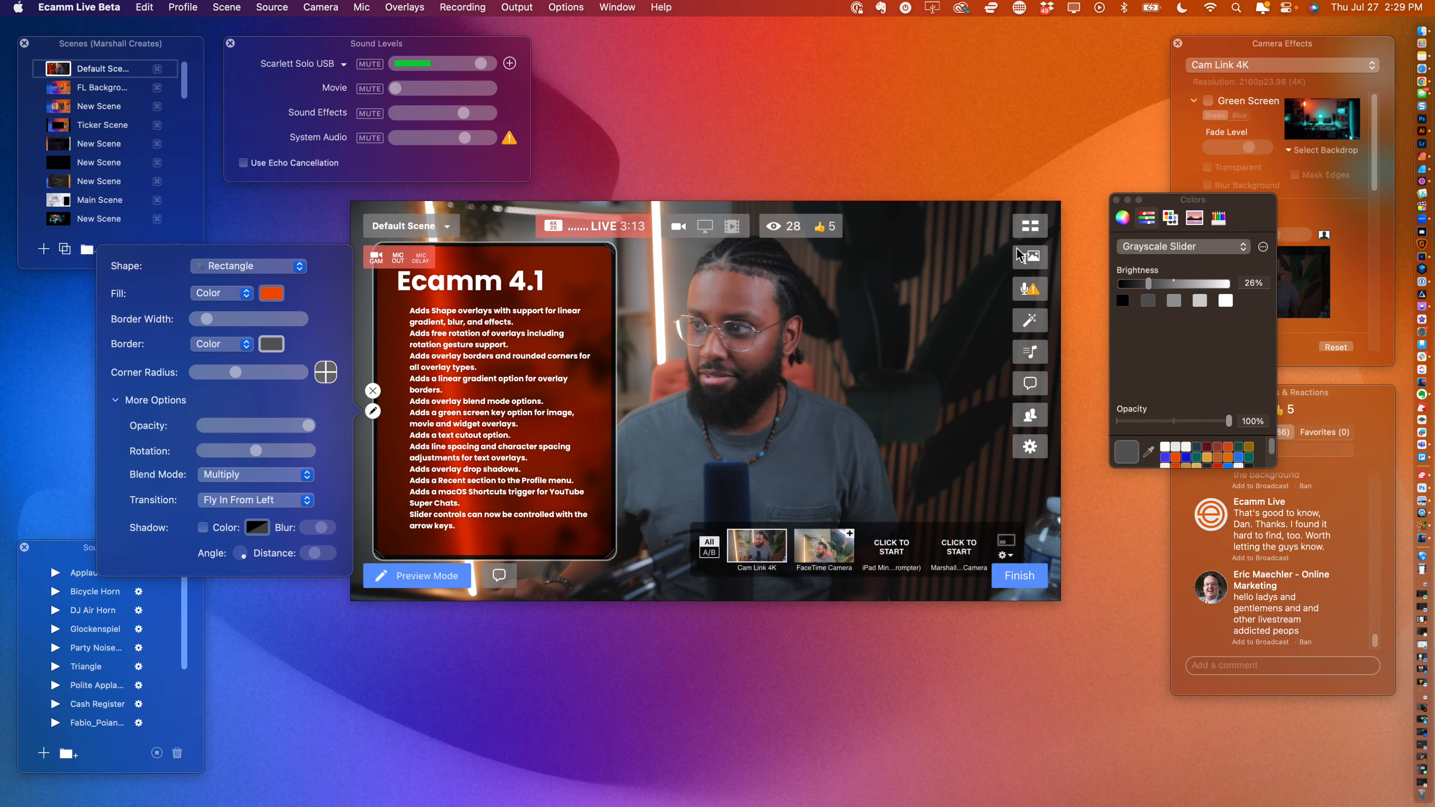
pyautogui.moveTo(1158, 200); pyautogui.dragTo(259, 540)
pyautogui.click(247, 270)
pyautogui.click(246, 269)
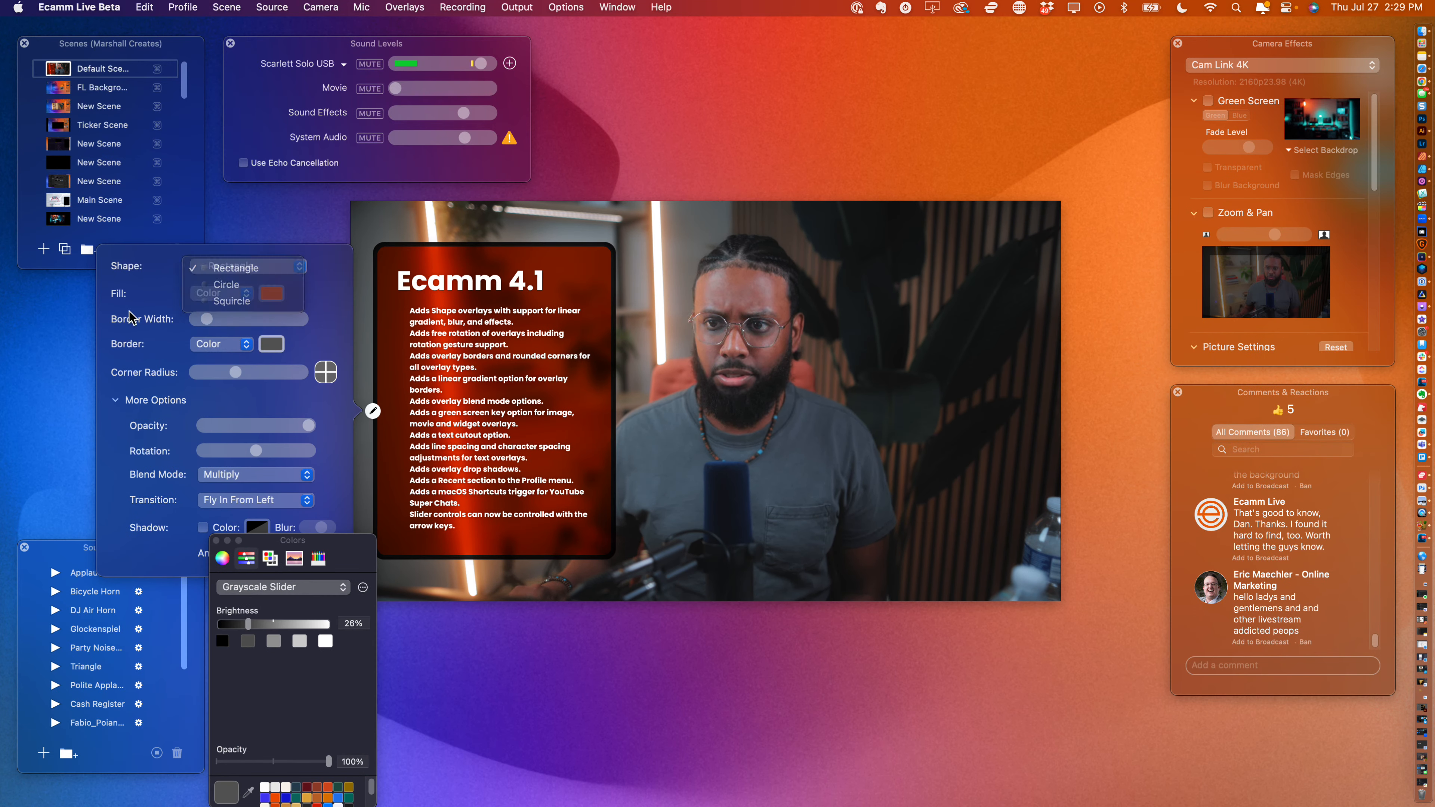
pyautogui.click(234, 300)
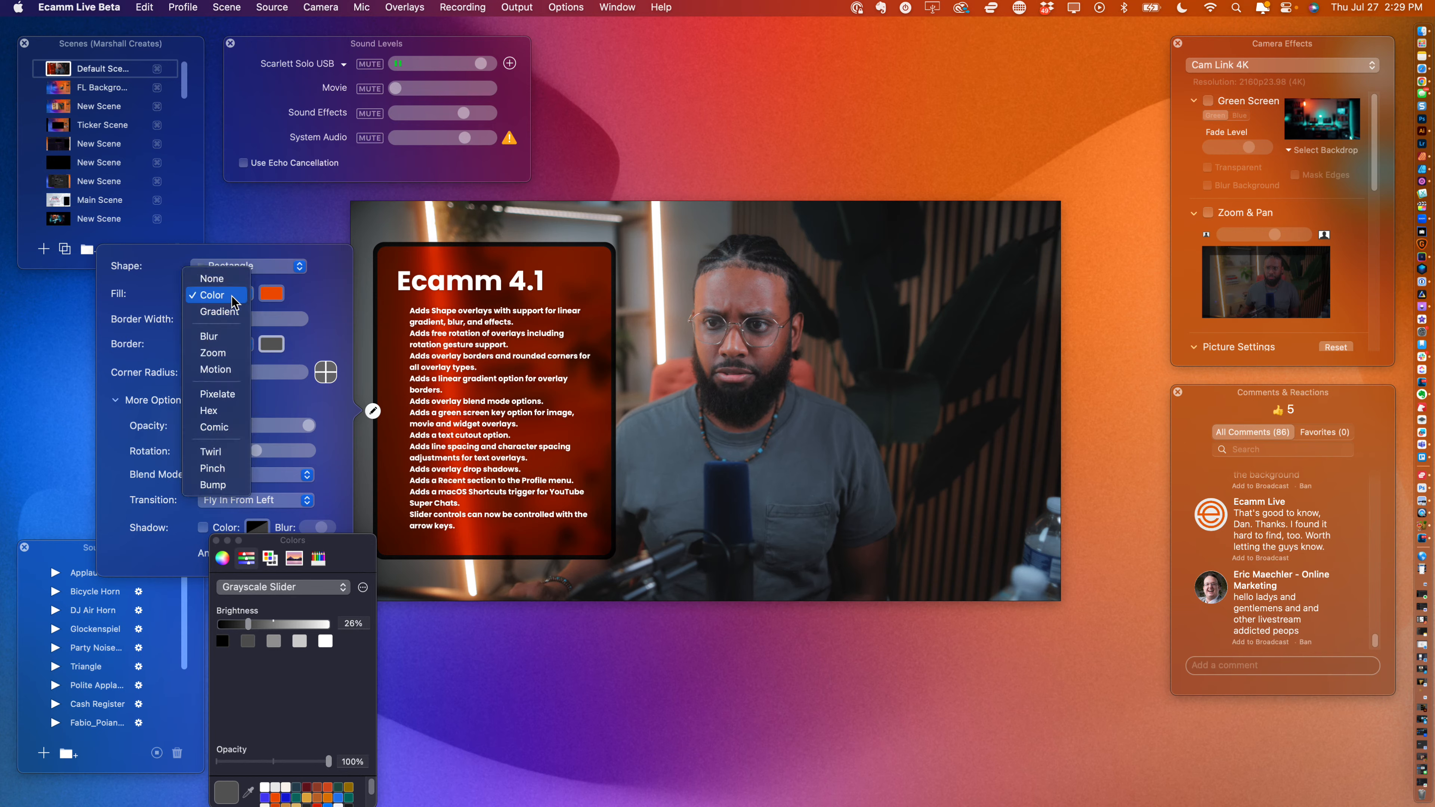
pyautogui.click(234, 311)
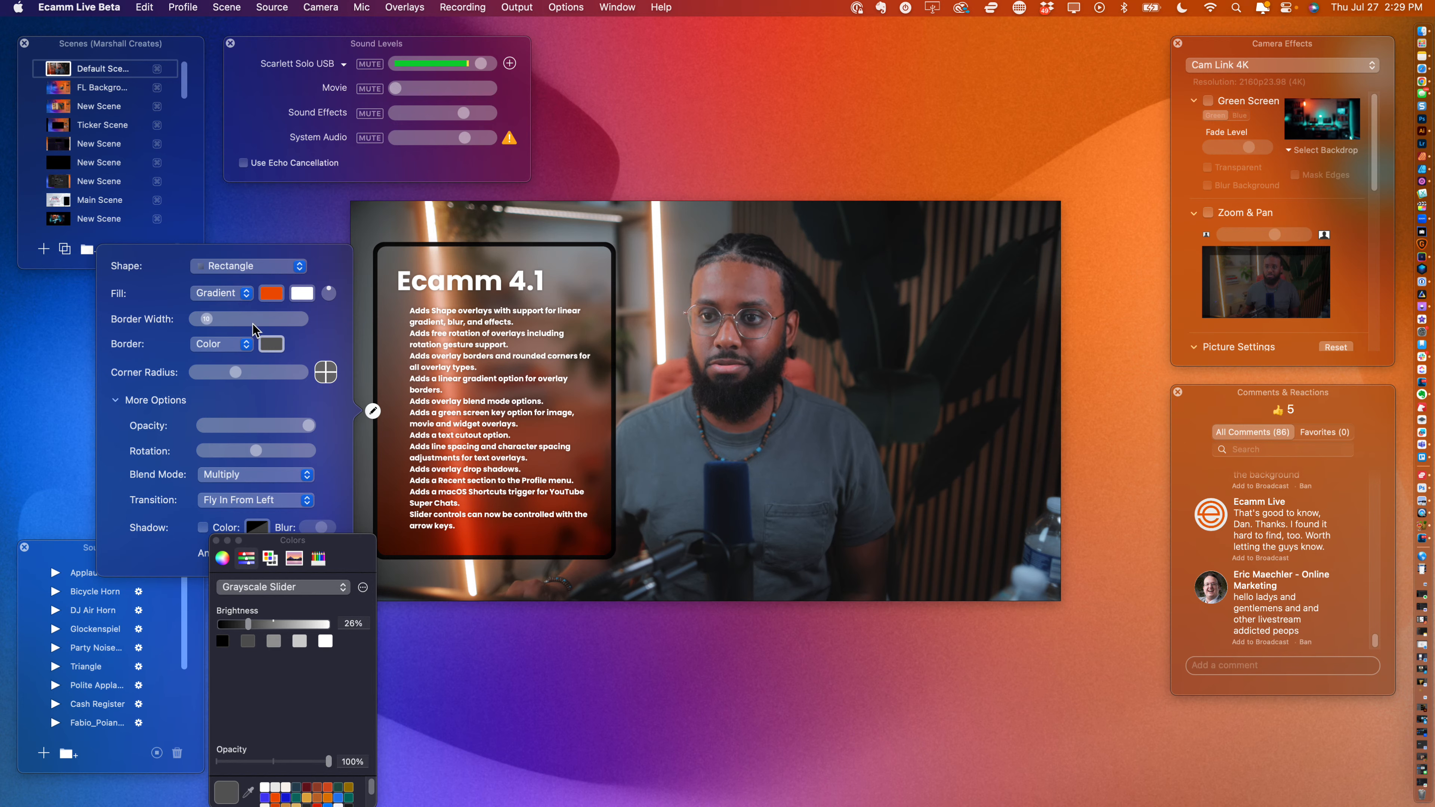
pyautogui.click(232, 296)
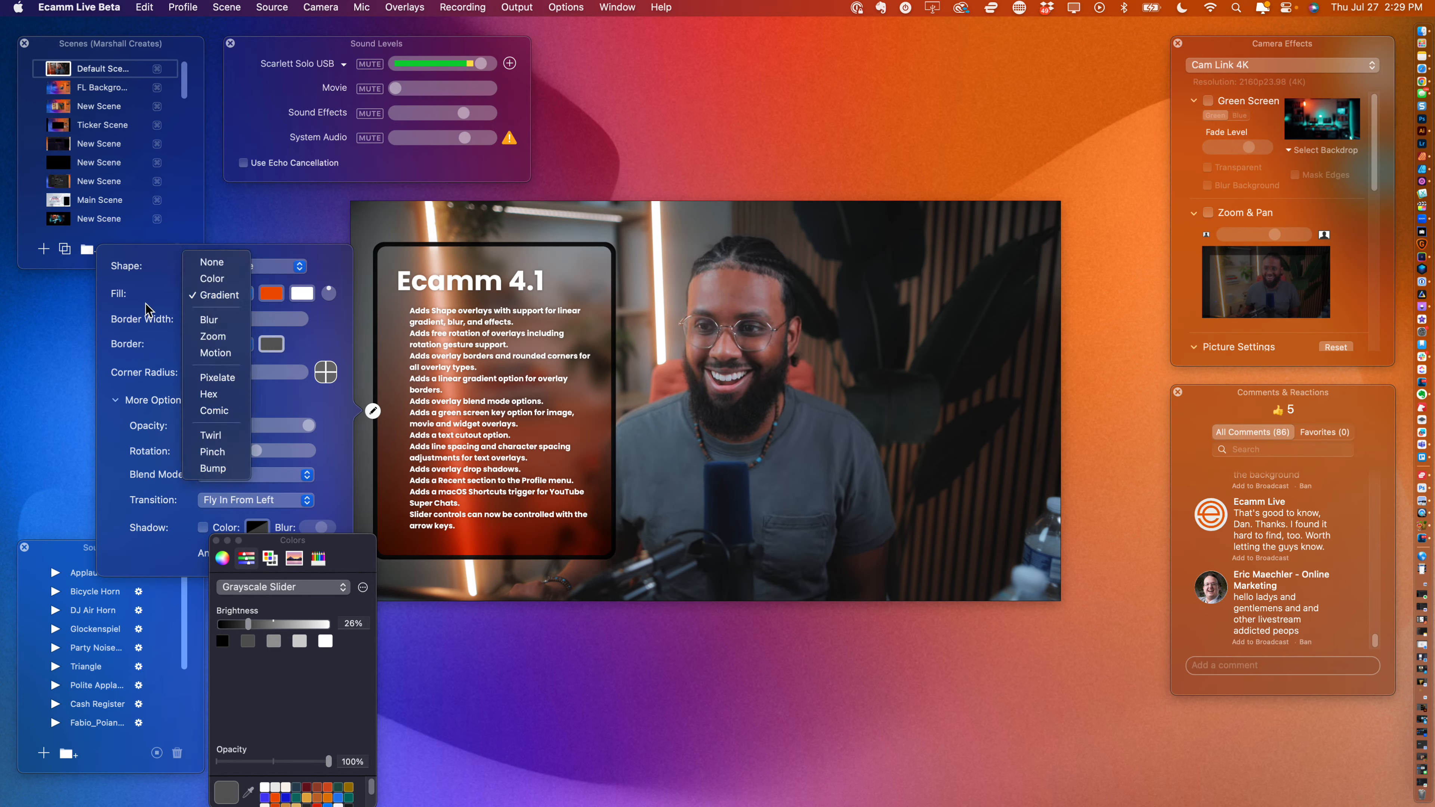
pyautogui.click(209, 308)
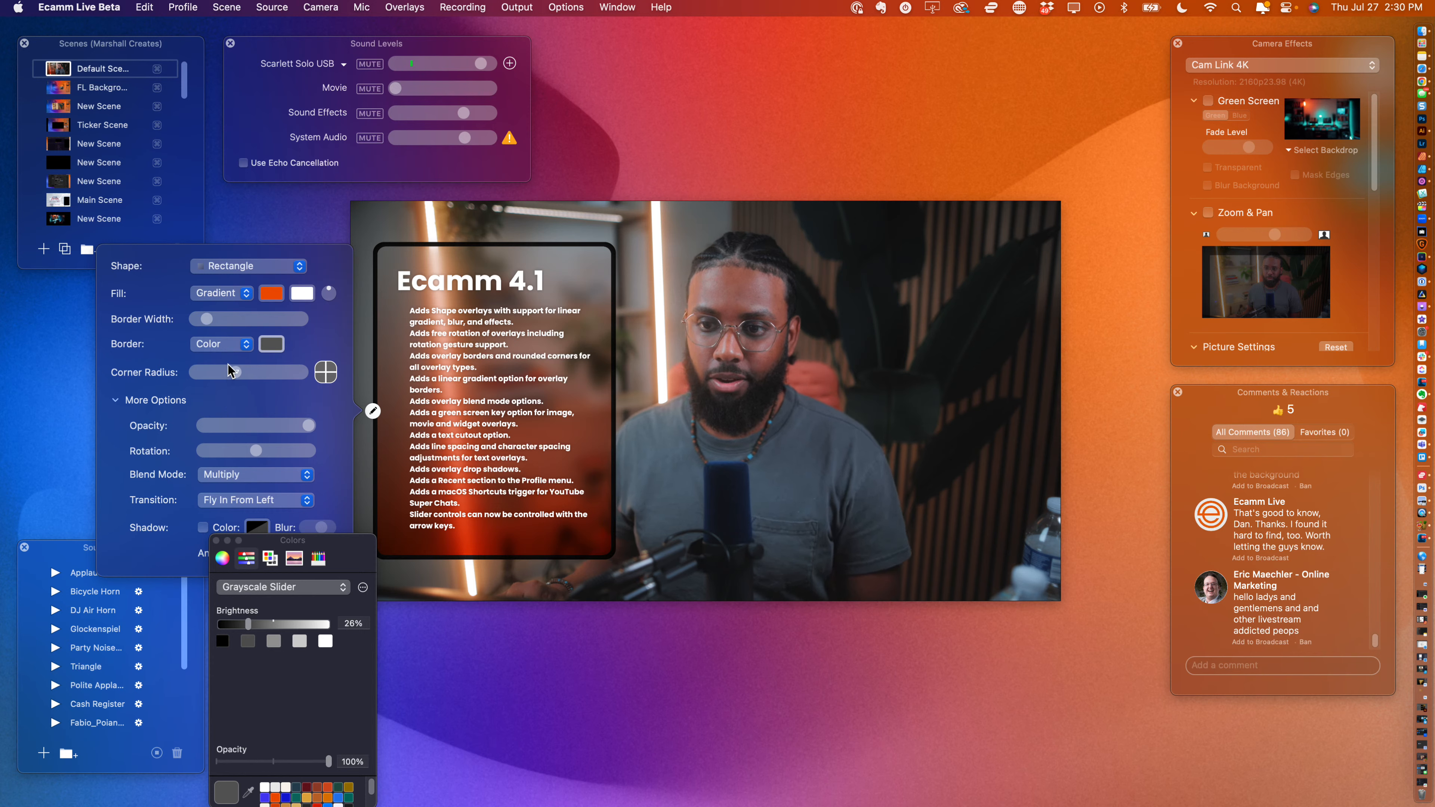
# - Set the panel's border to Motion with orange DA571E and blue 0000FF as its two colors
pyautogui.click(221, 346)
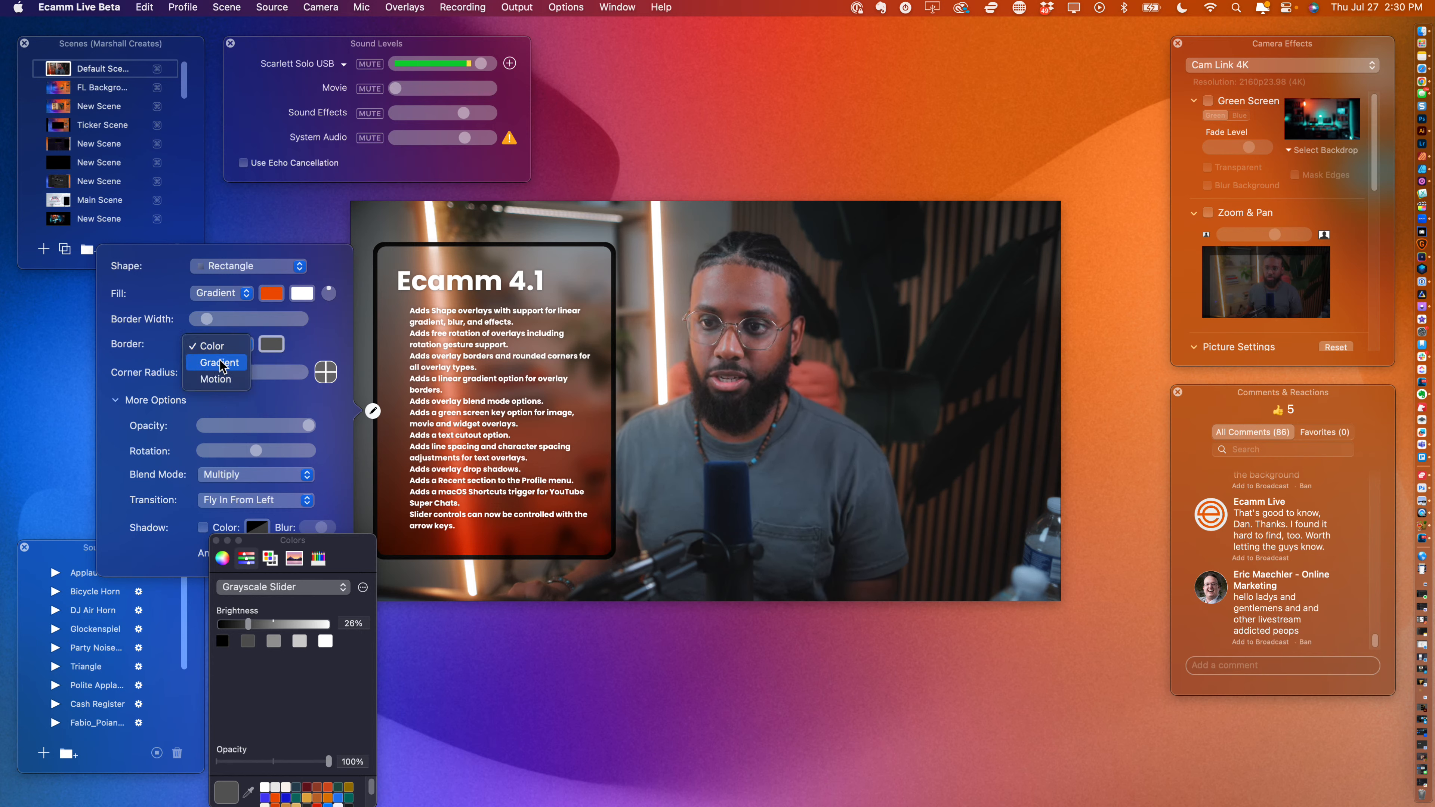
pyautogui.click(222, 379)
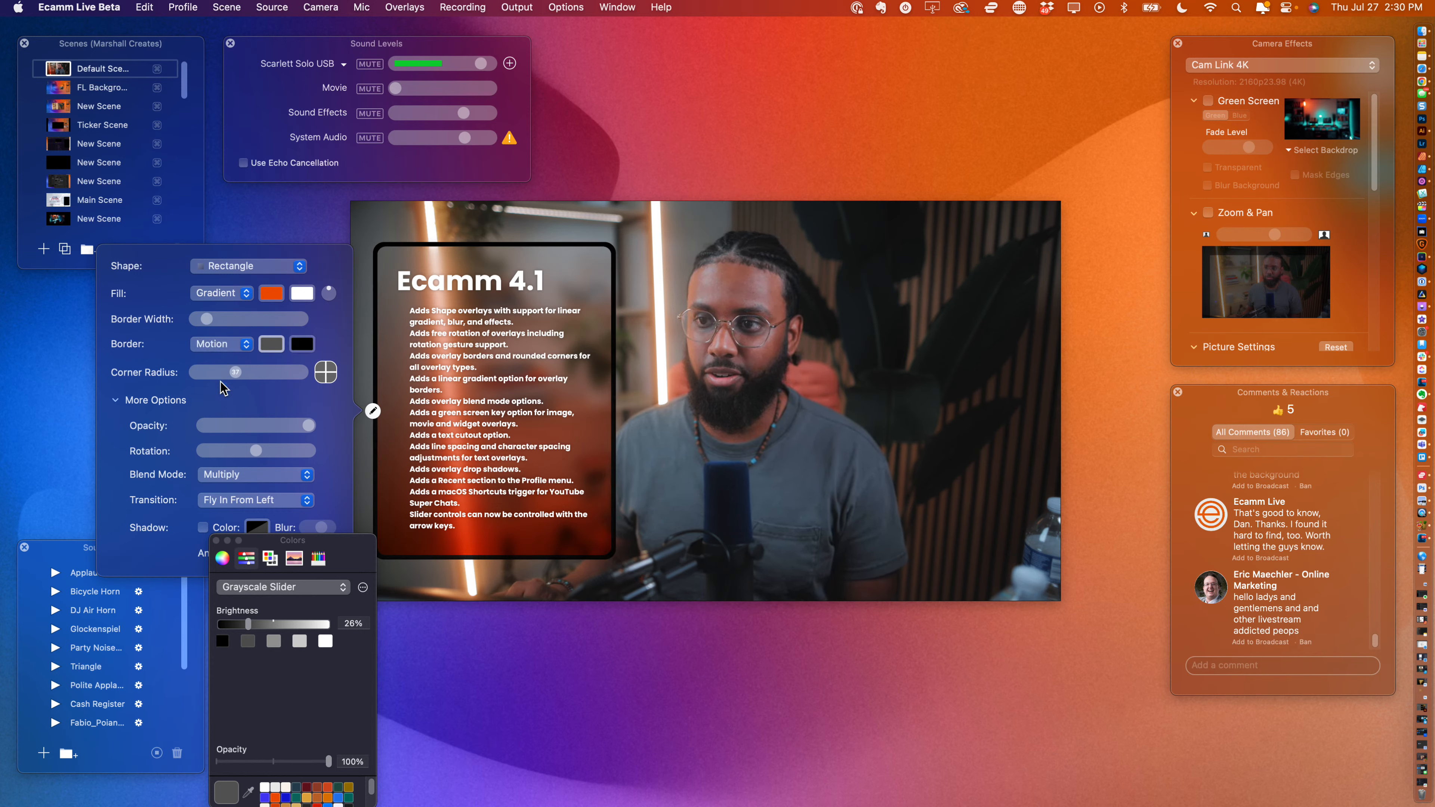
pyautogui.click(272, 345)
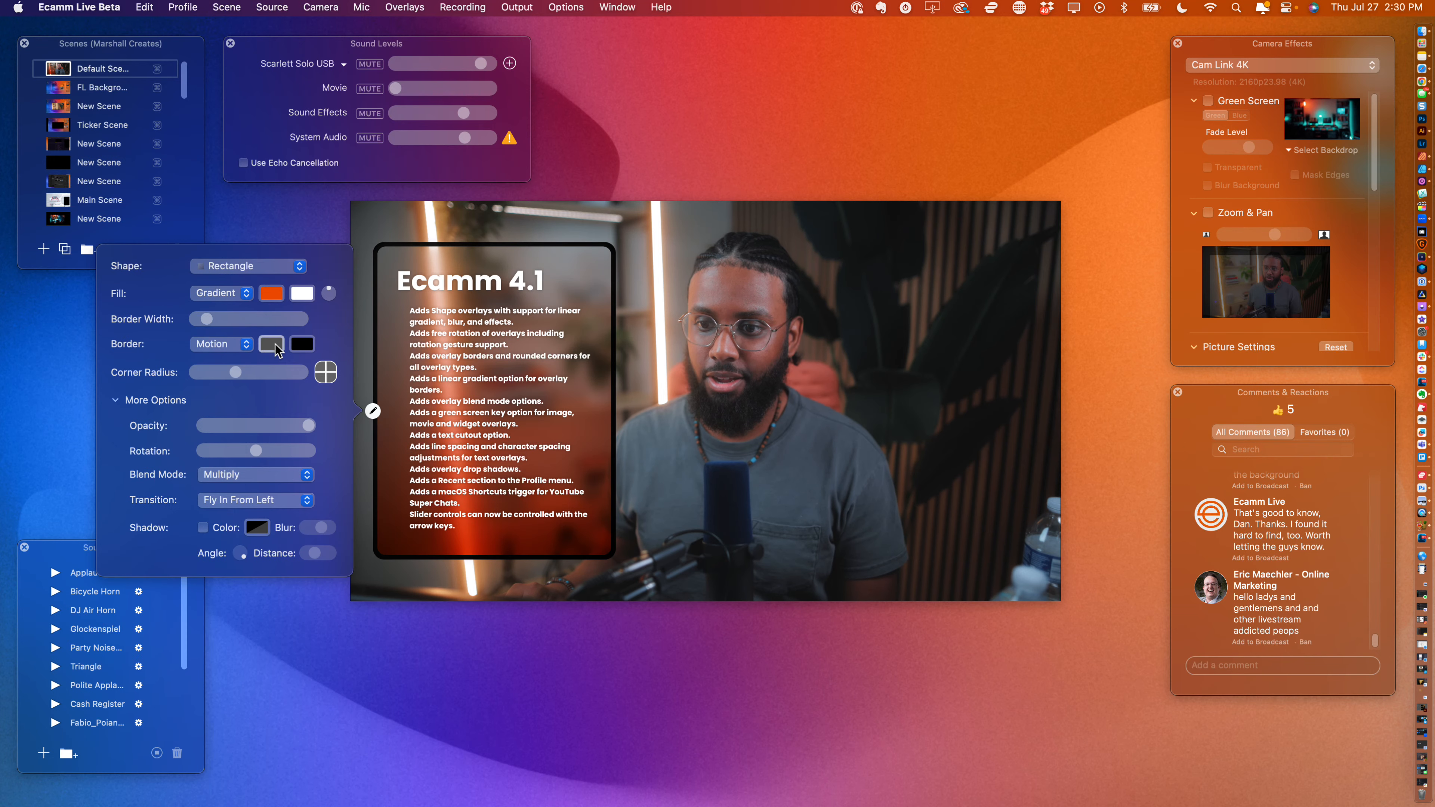
pyautogui.click(272, 345)
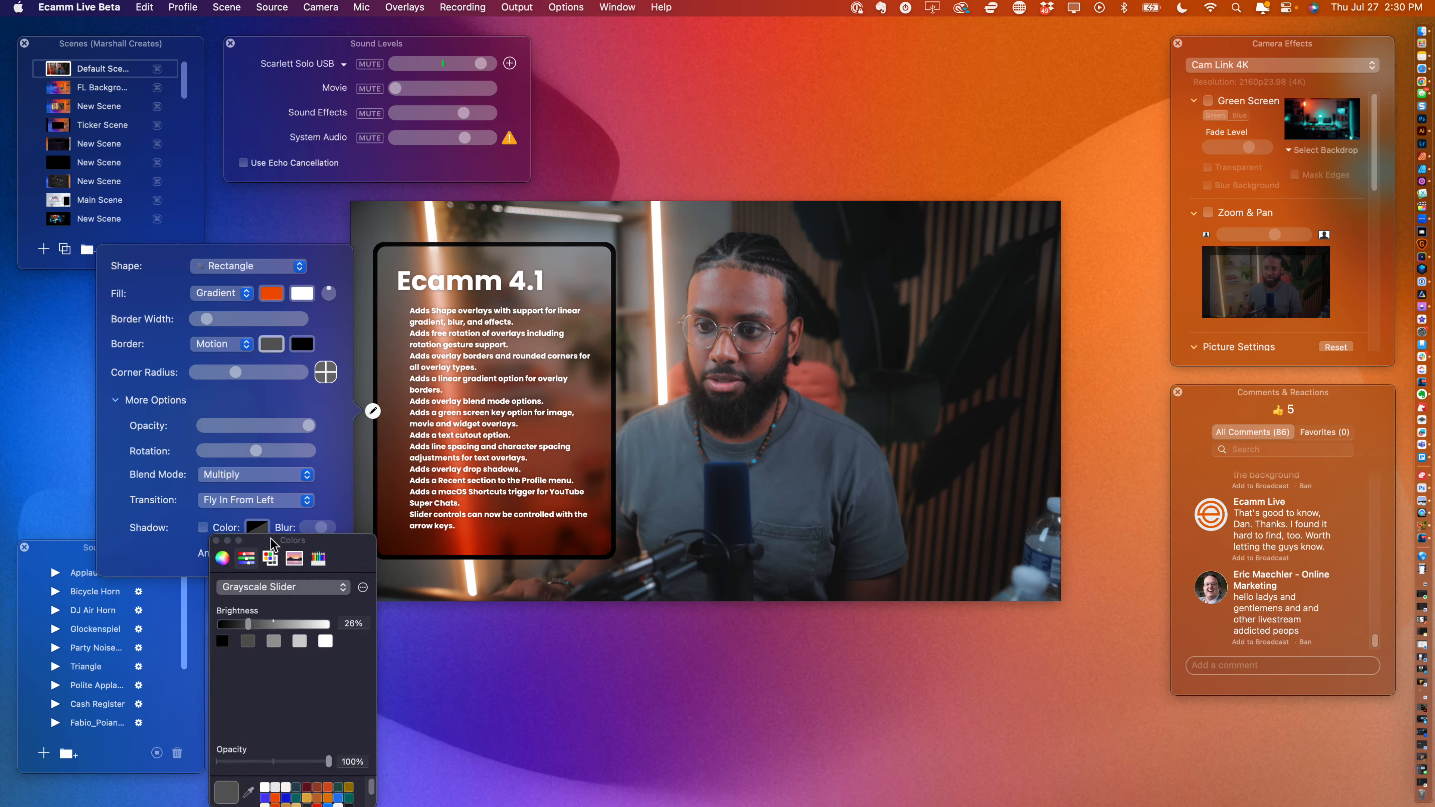
pyautogui.moveTo(270, 538); pyautogui.dragTo(371, 366)
pyautogui.click(376, 626)
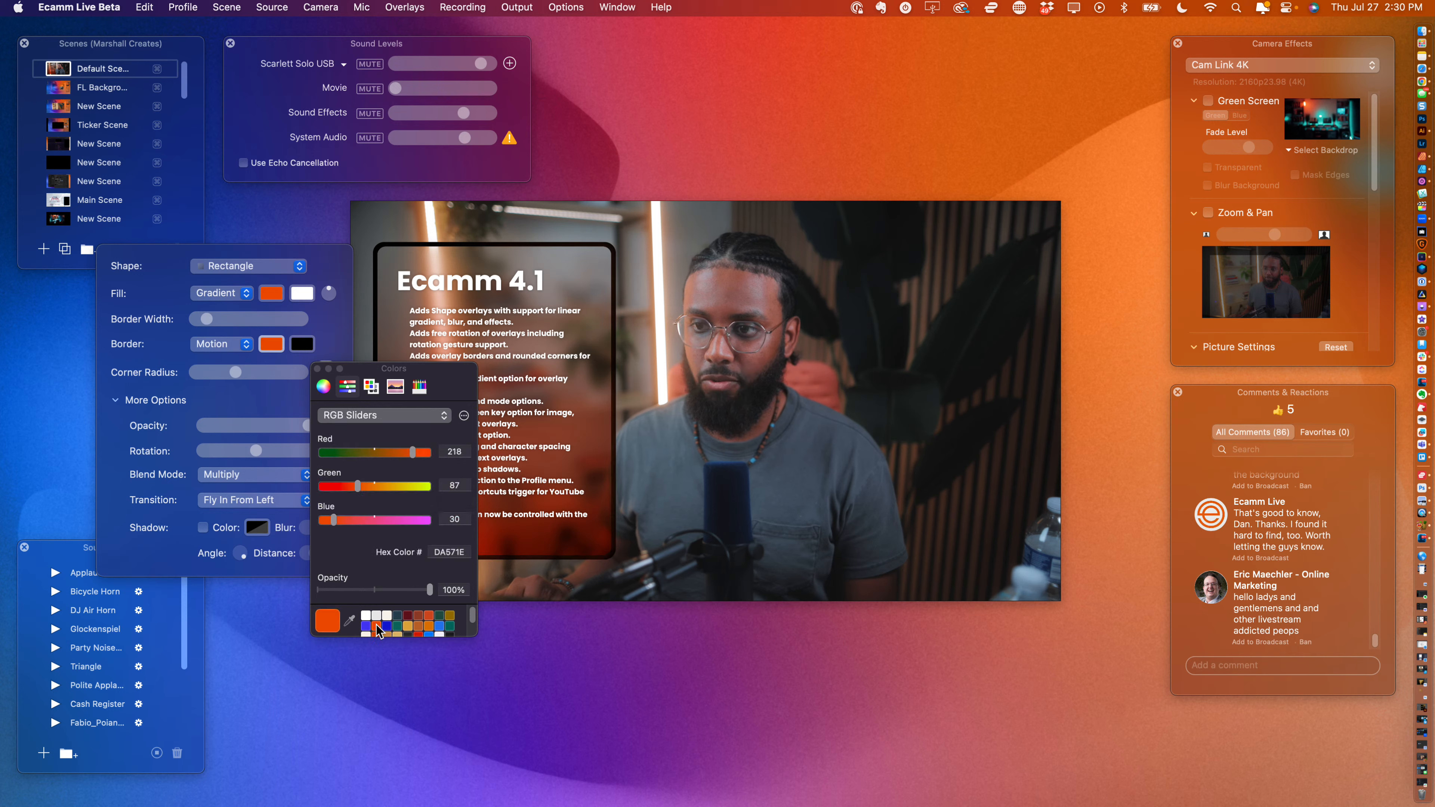
pyautogui.click(302, 344)
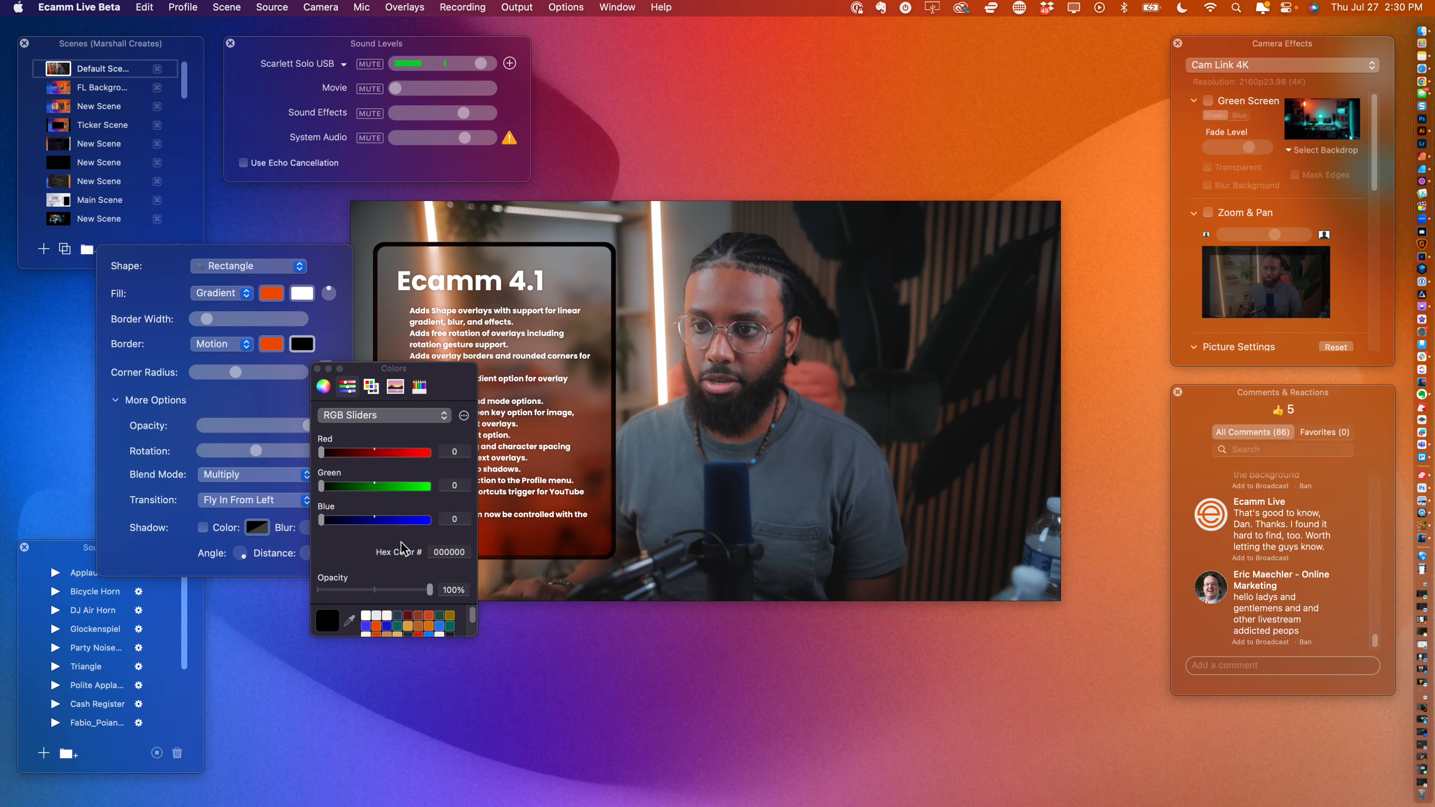
pyautogui.moveTo(405, 519); pyautogui.dragTo(431, 519)
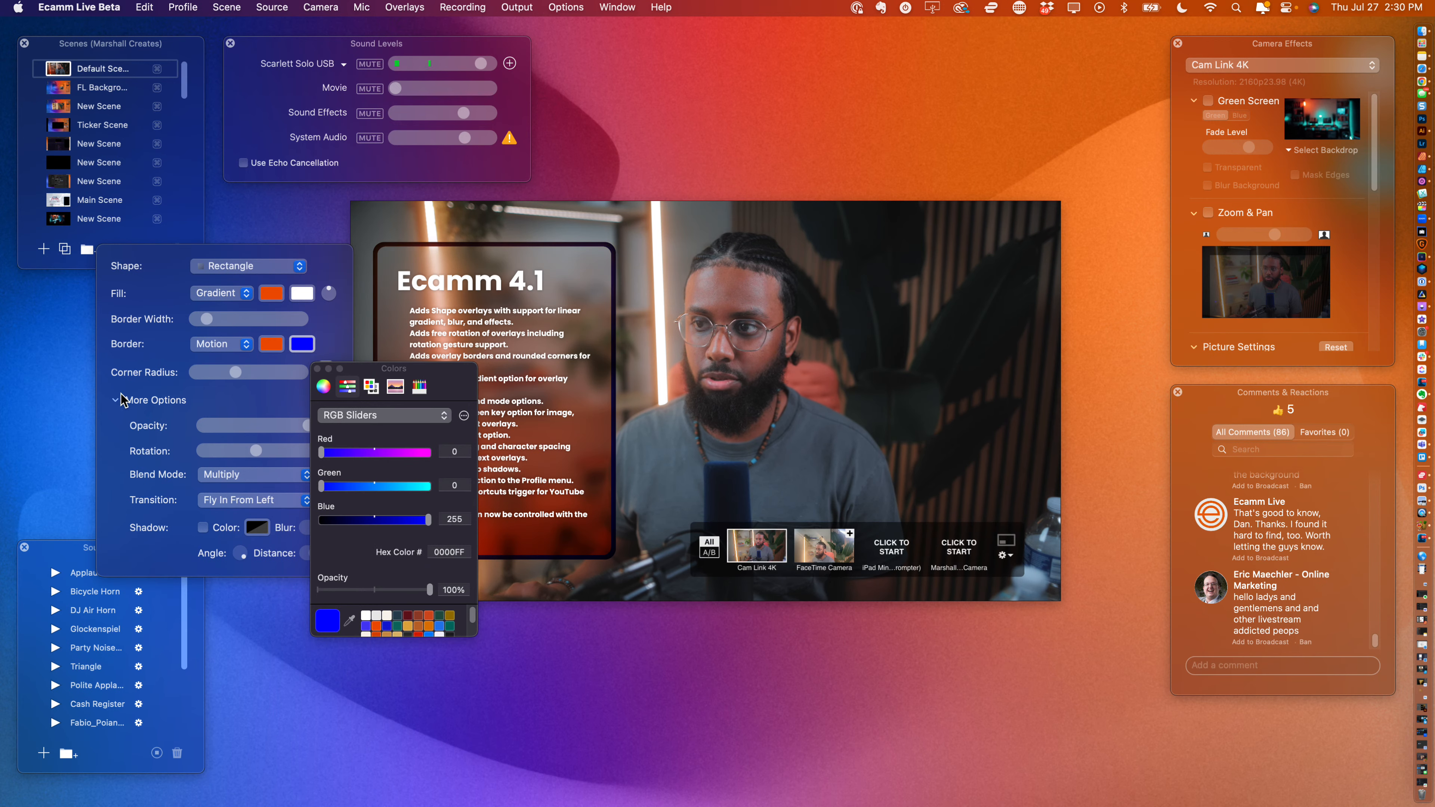
pyautogui.click(317, 369)
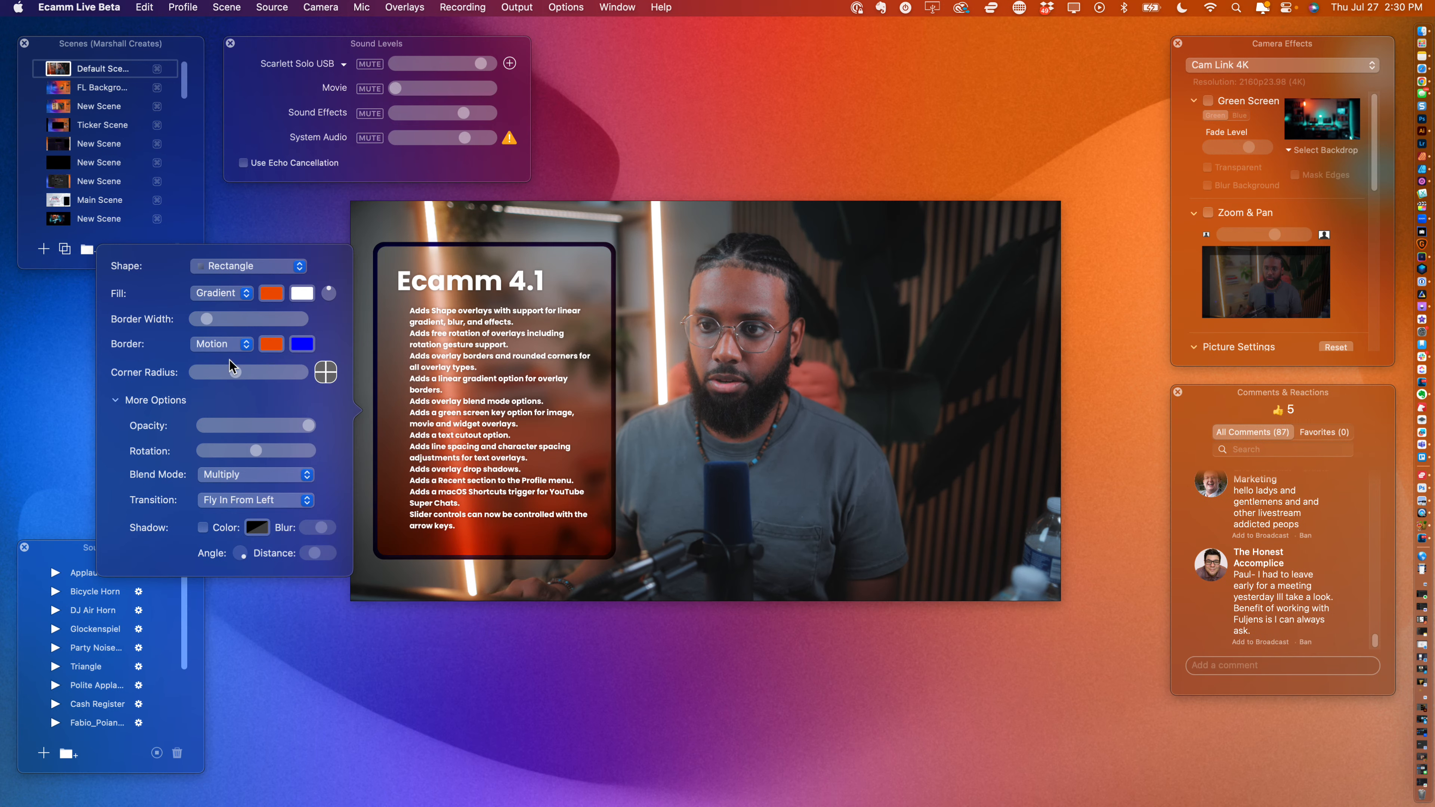
# - Make the panel's border slightly wider and set its blend mode to Normal
pyautogui.moveTo(206, 322)
pyautogui.mouseDown()
pyautogui.moveTo(240, 321)
pyautogui.moveTo(217, 326)
pyautogui.mouseUp()
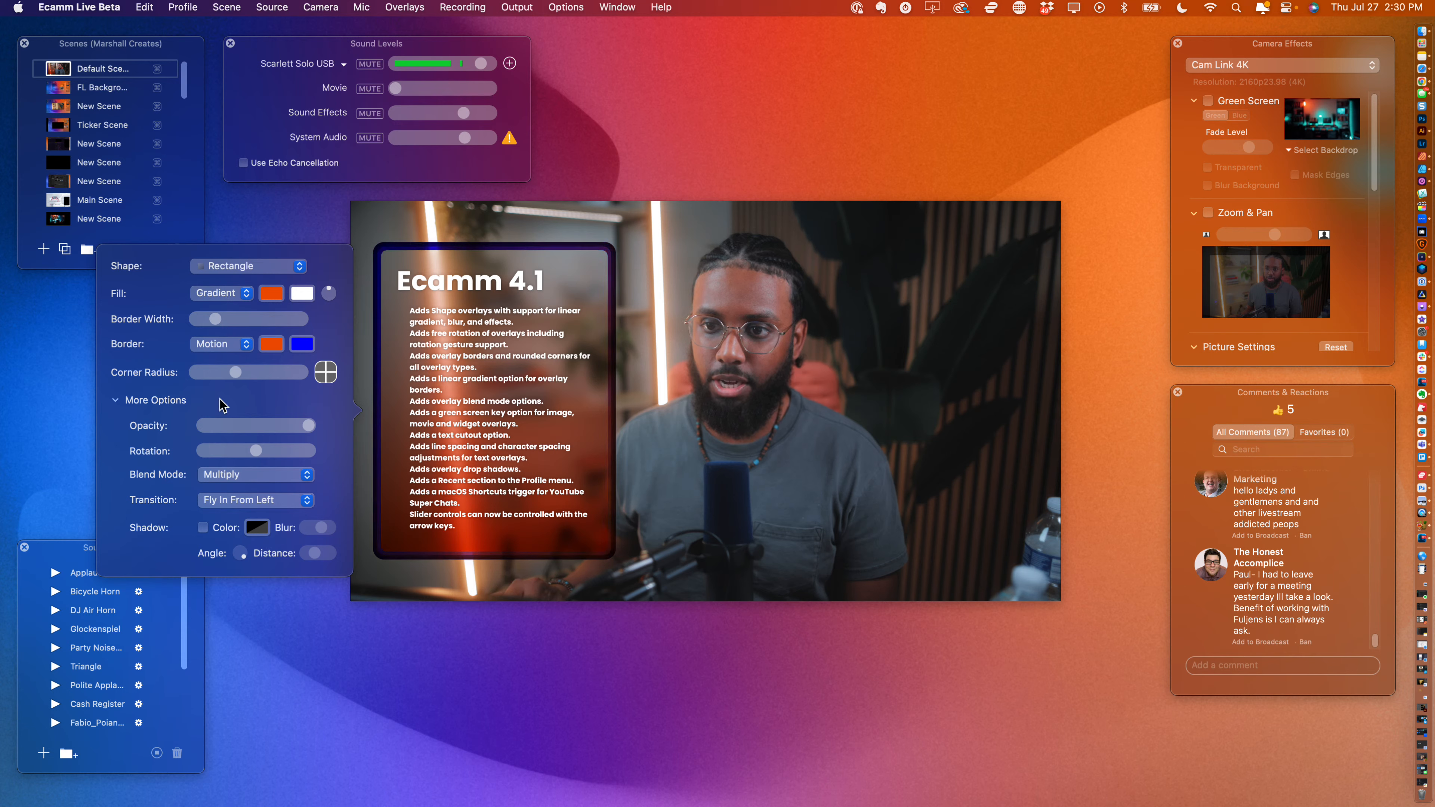
pyautogui.click(221, 489)
pyautogui.click(222, 431)
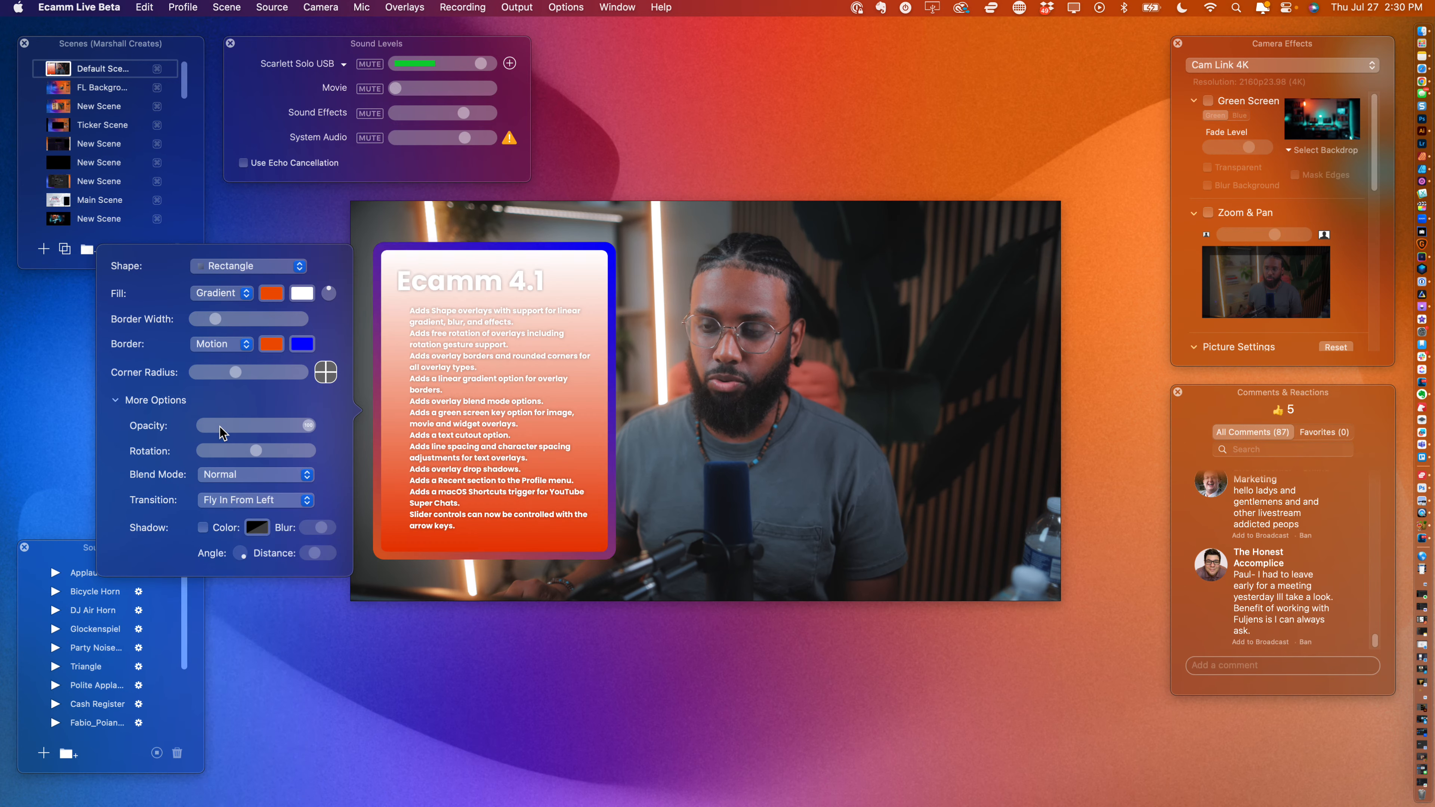
pyautogui.moveTo(570, 269)
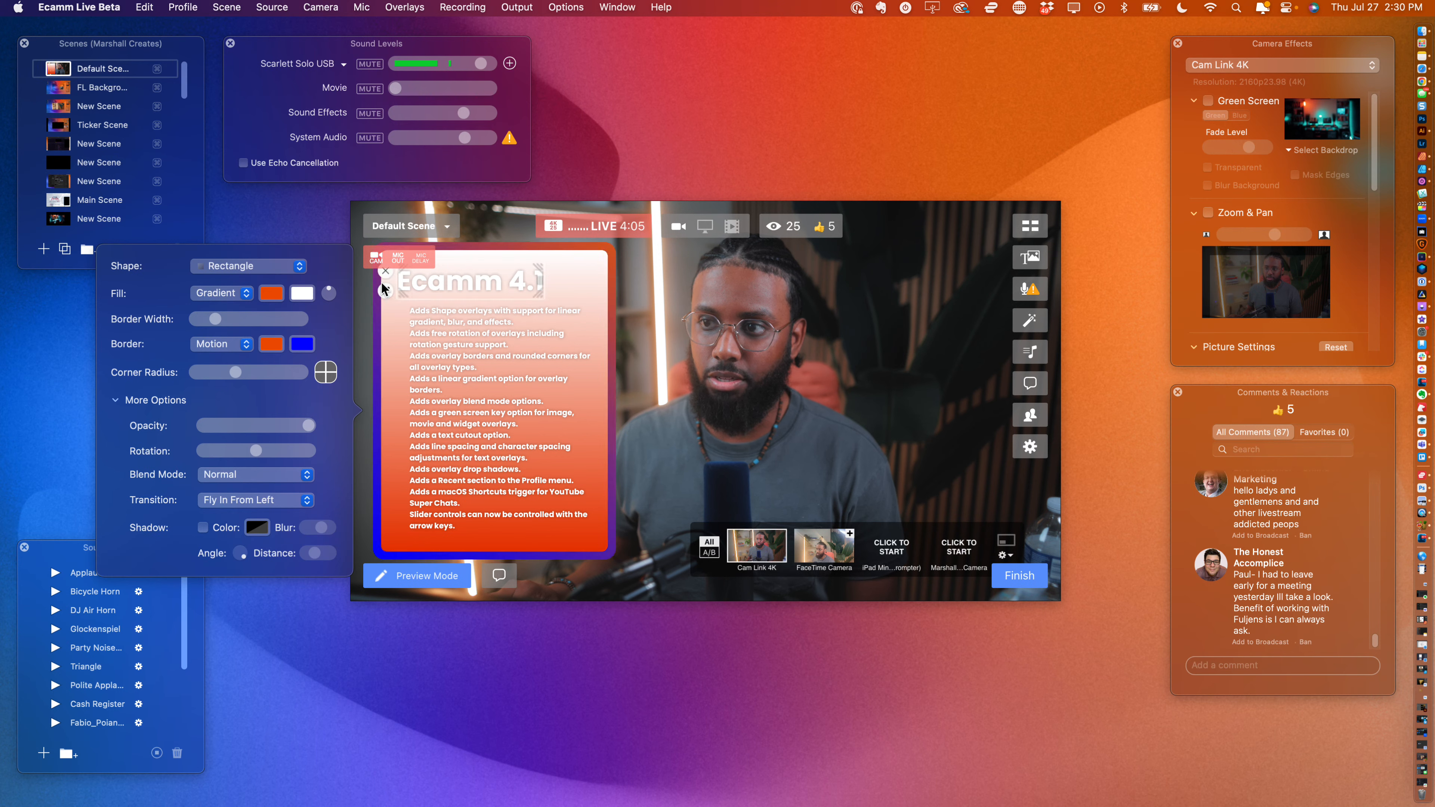
# - Change the first color of the panel's gradient fill to blue 4437F1
pyautogui.click(272, 294)
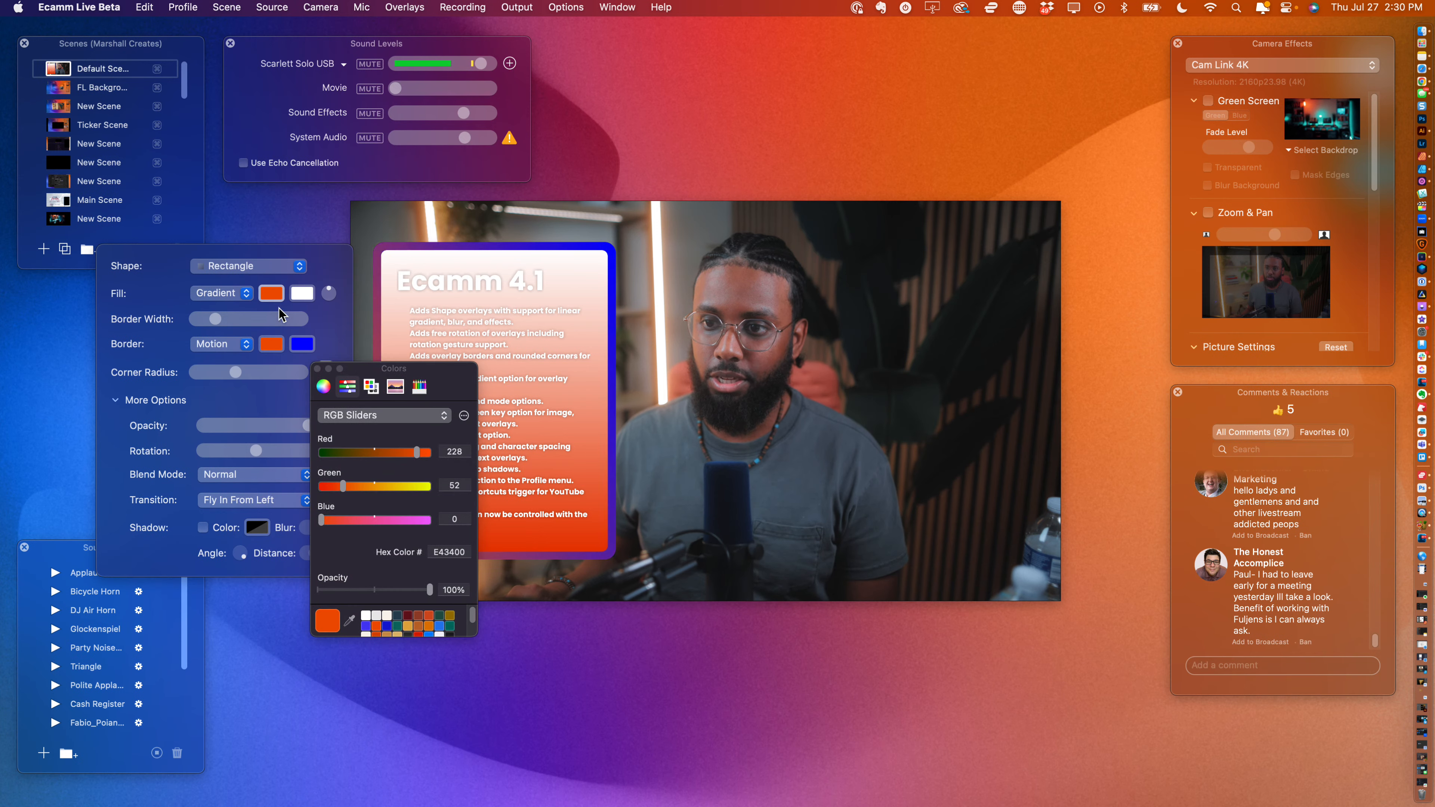
pyautogui.click(387, 626)
pyautogui.click(387, 625)
pyautogui.scroll(-1, 395, 622)
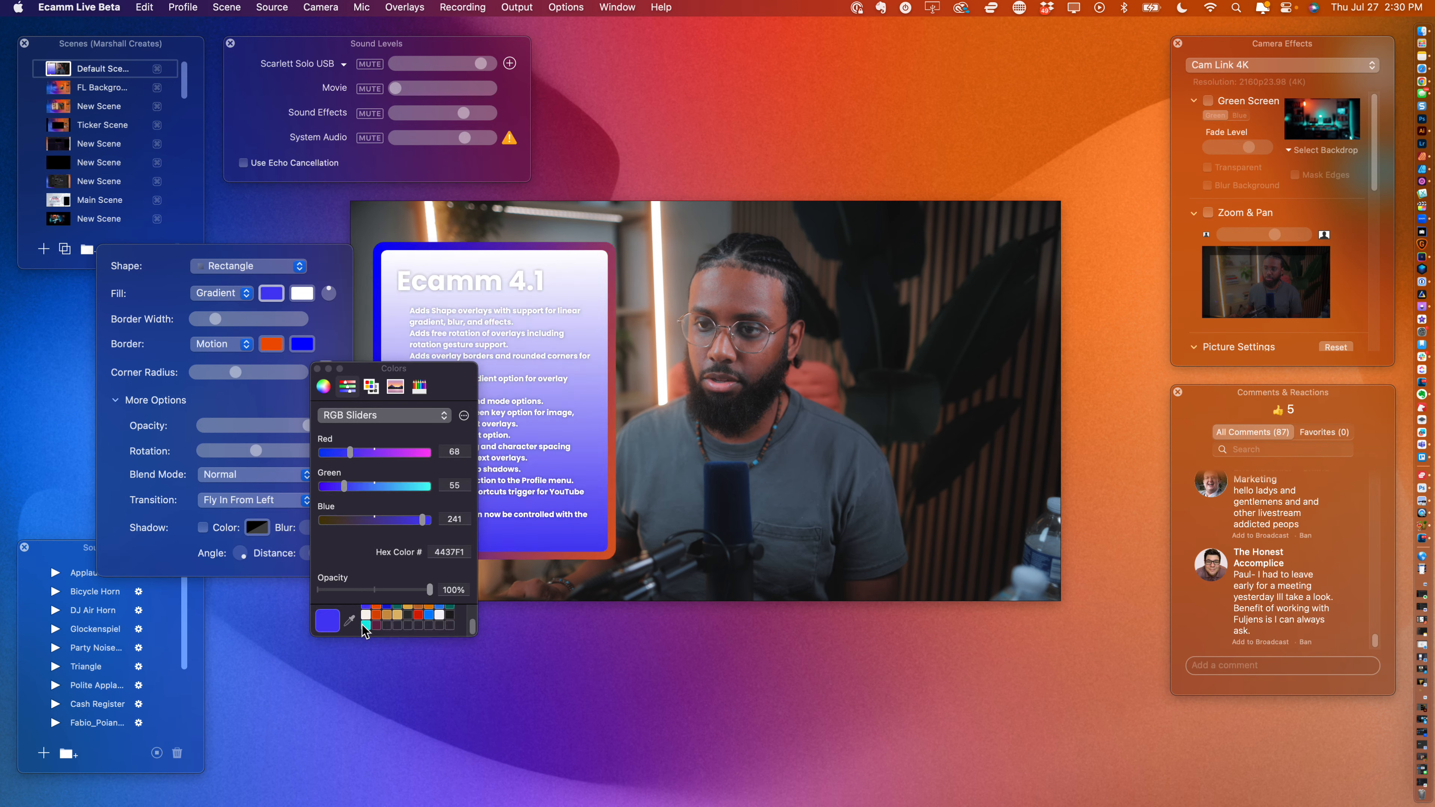
# - Switch the panel's fill to a solid color, try a tan swatch, and adjust the dark swatch to slate 2F363D
pyautogui.click(233, 298)
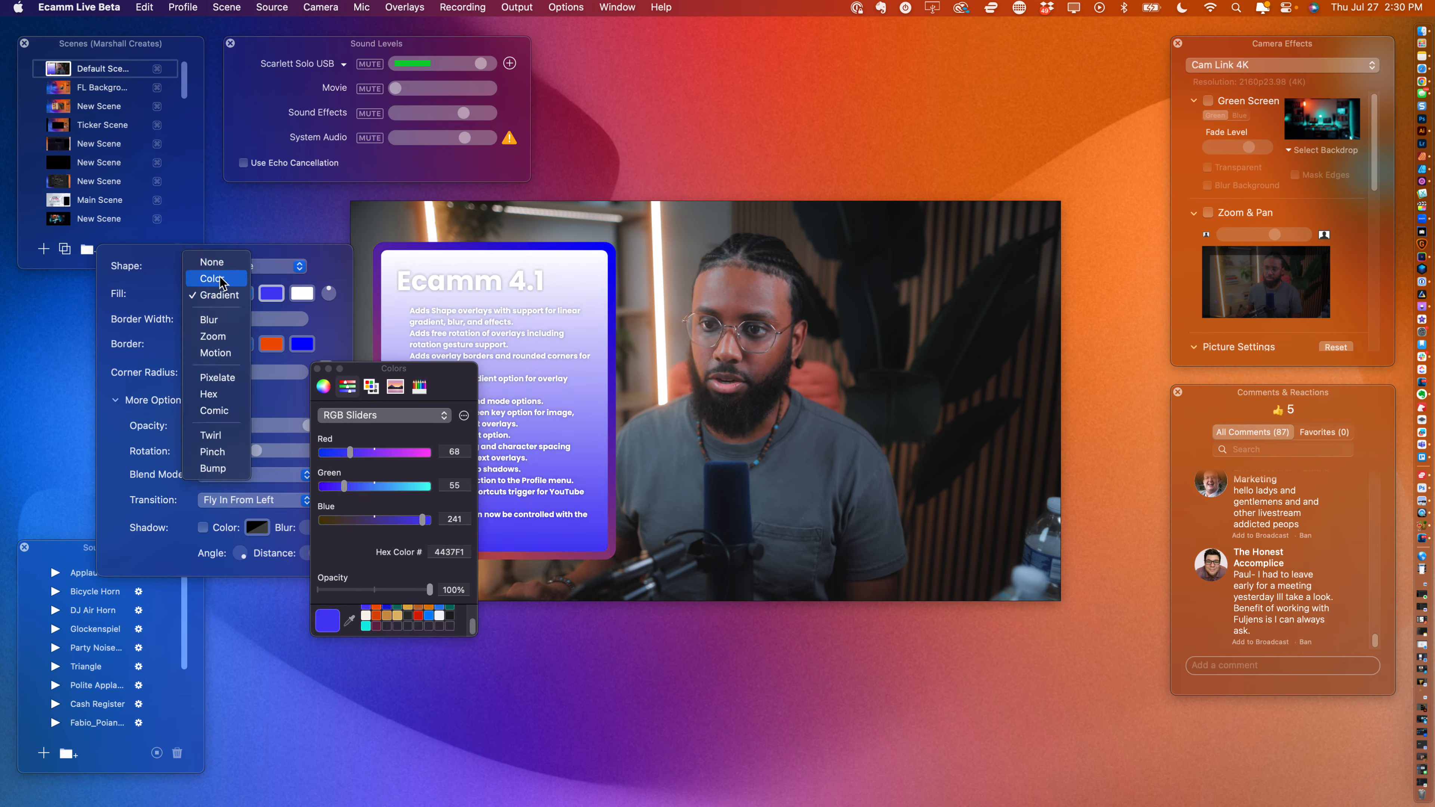
pyautogui.click(221, 279)
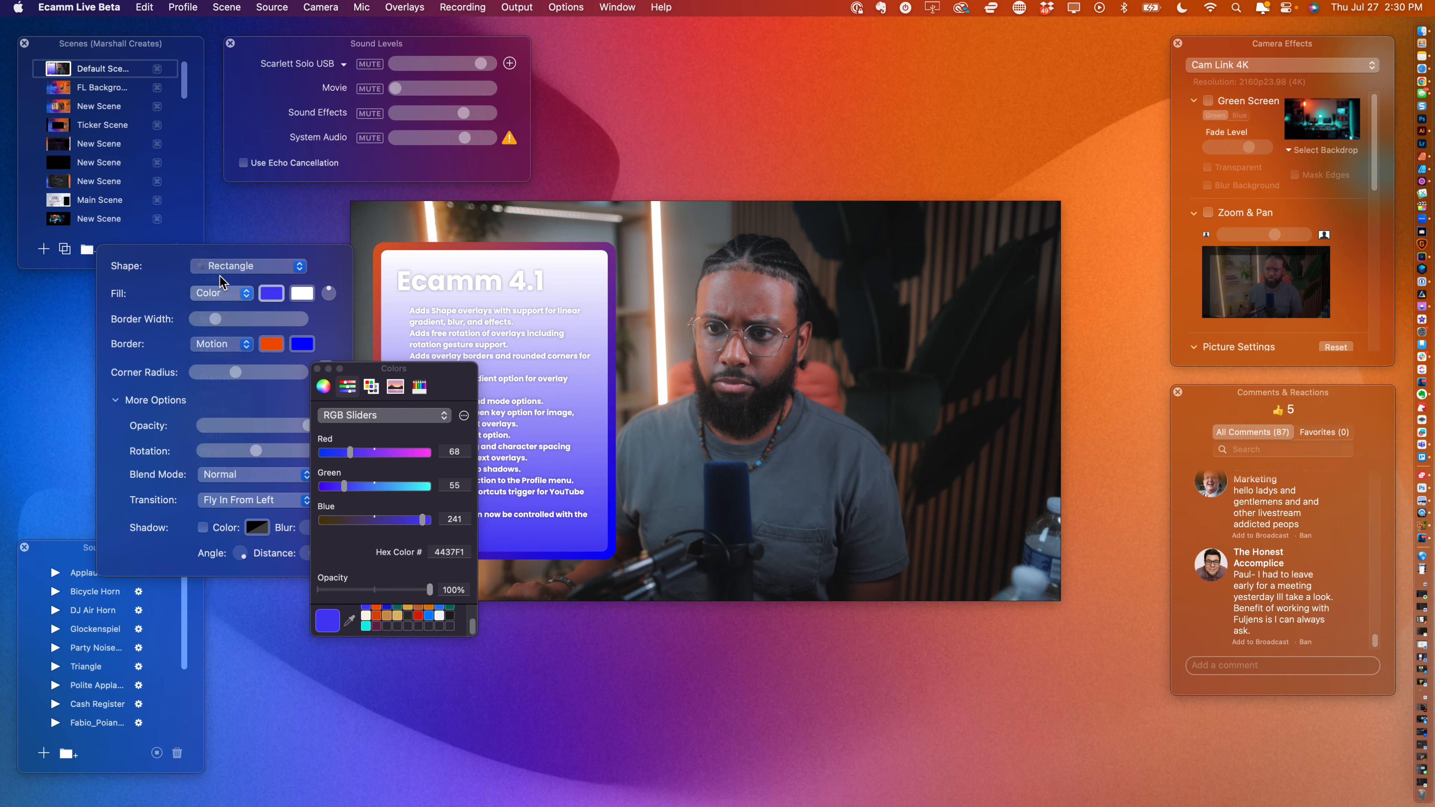
pyautogui.click(450, 618)
pyautogui.click(401, 616)
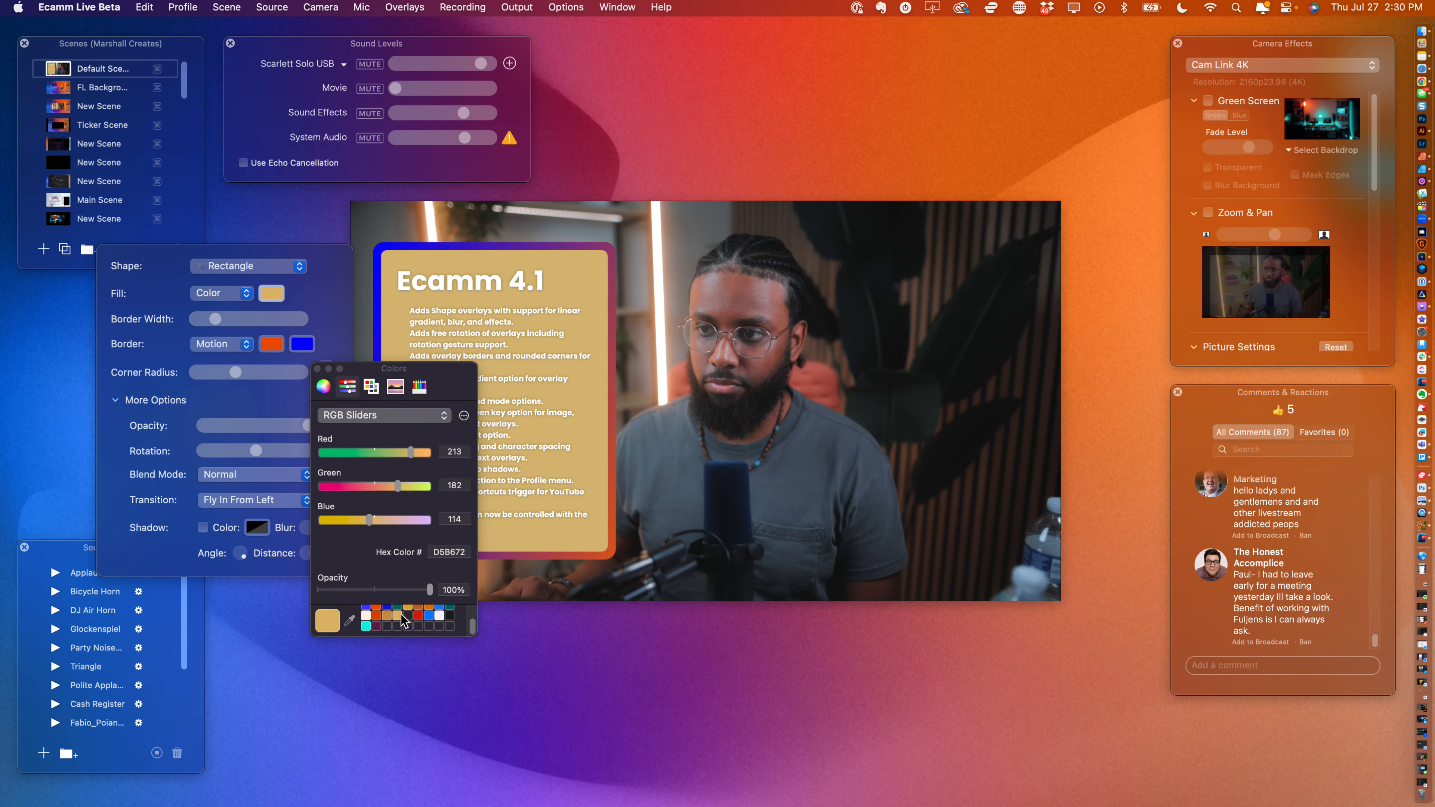
pyautogui.click(450, 617)
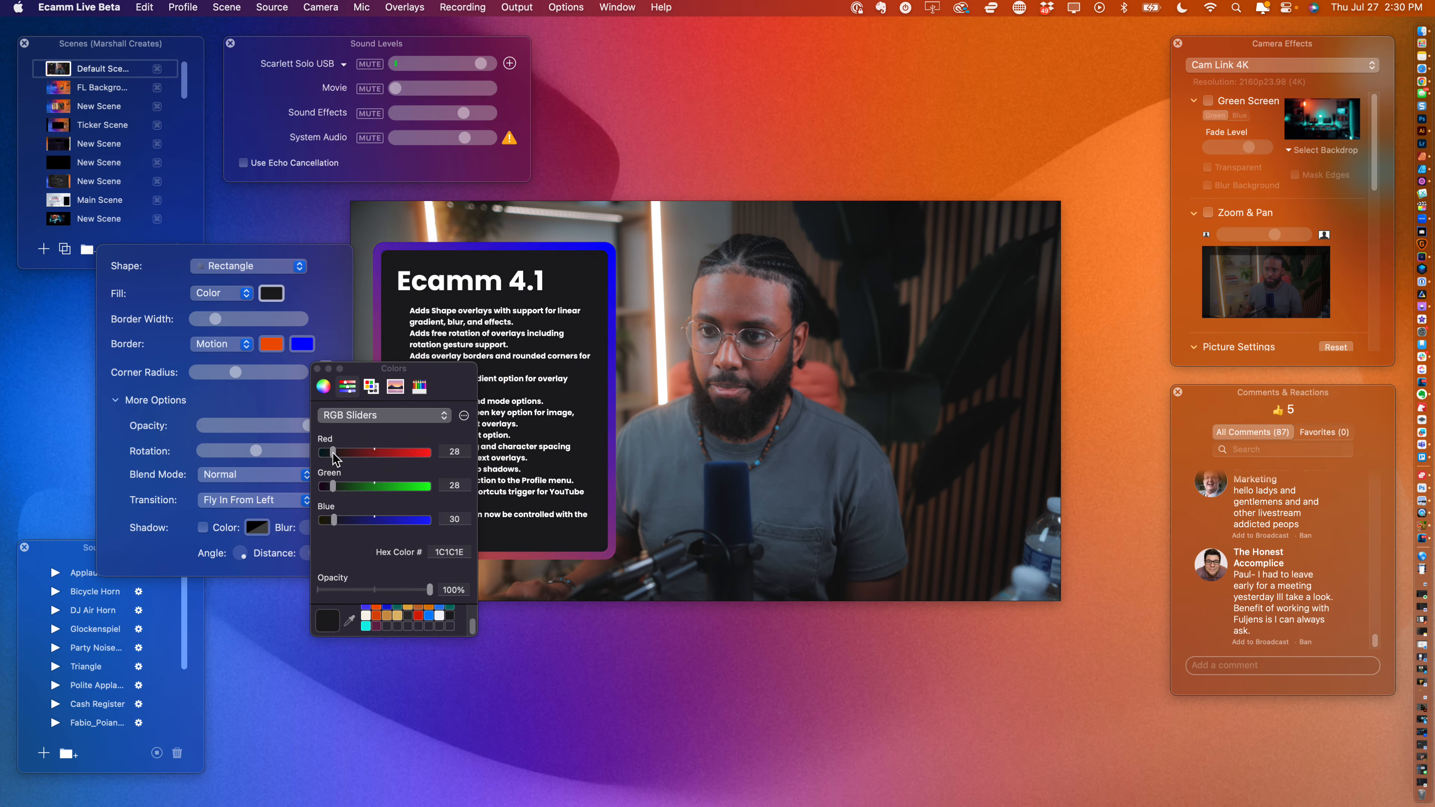
pyautogui.moveTo(332, 454); pyautogui.dragTo(350, 518)
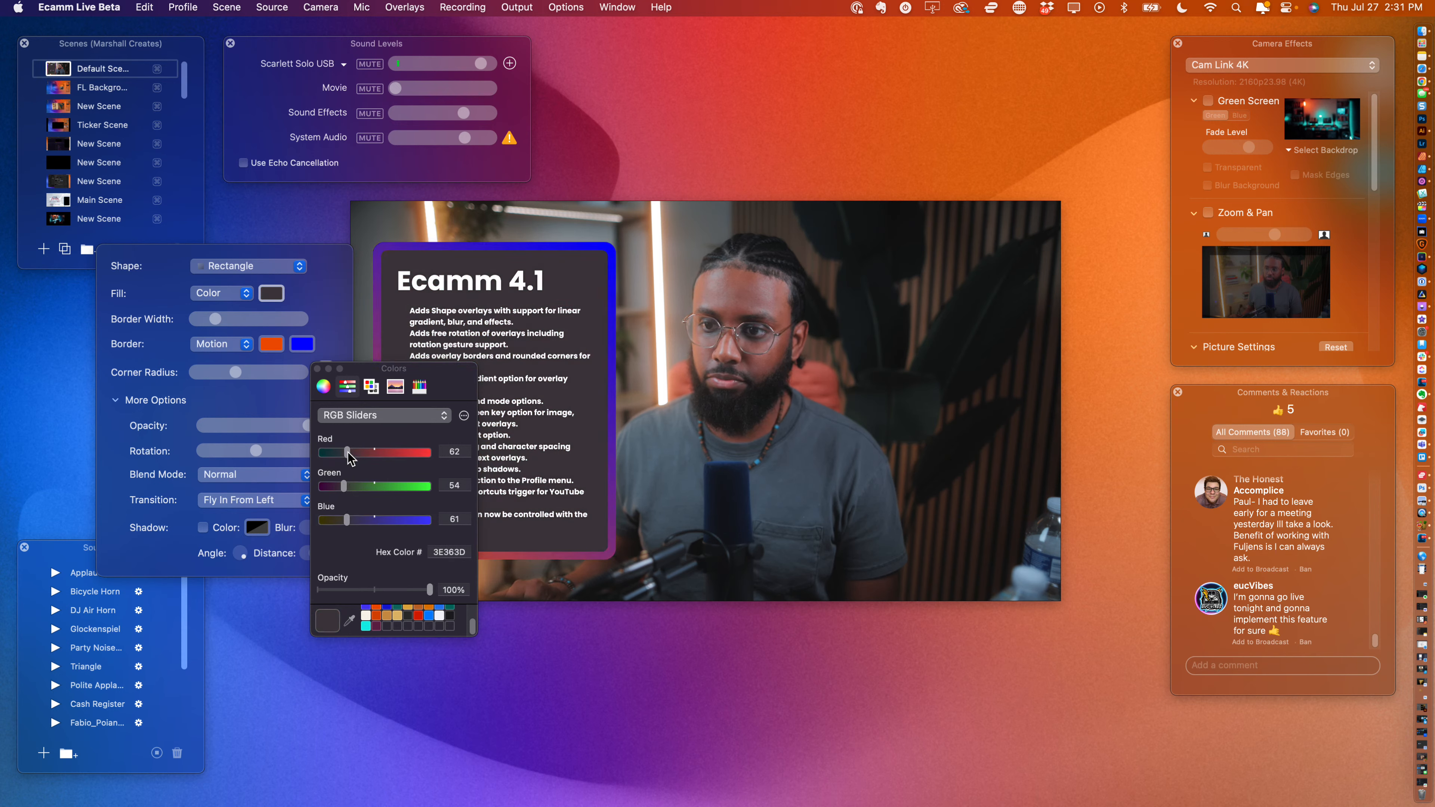
pyautogui.moveTo(350, 457); pyautogui.dragTo(343, 457)
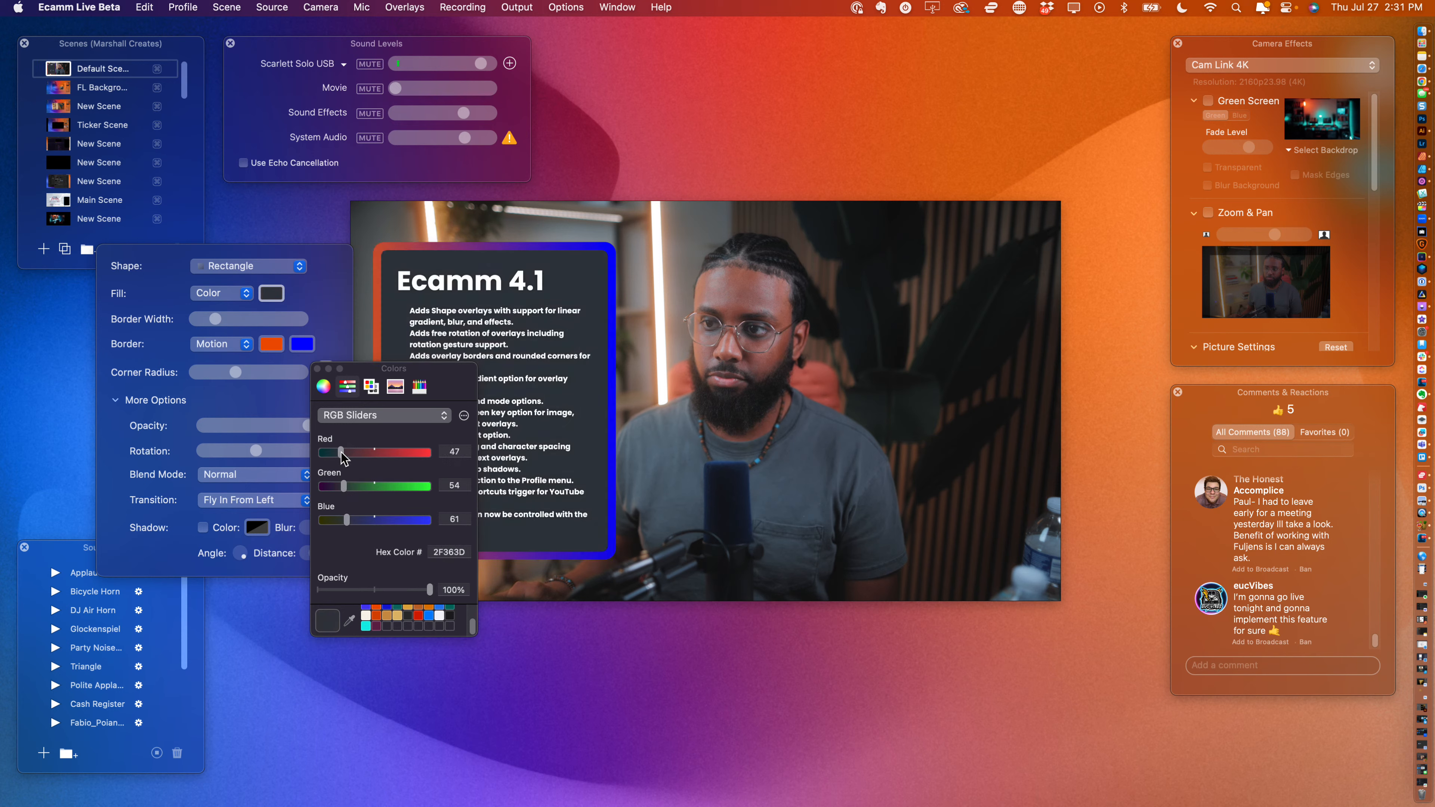
# - Give the panel a gradient fill with near-black 1C1C1E as the first color and dark olive 44492C as the second
pyautogui.click(246, 293)
pyautogui.click(222, 344)
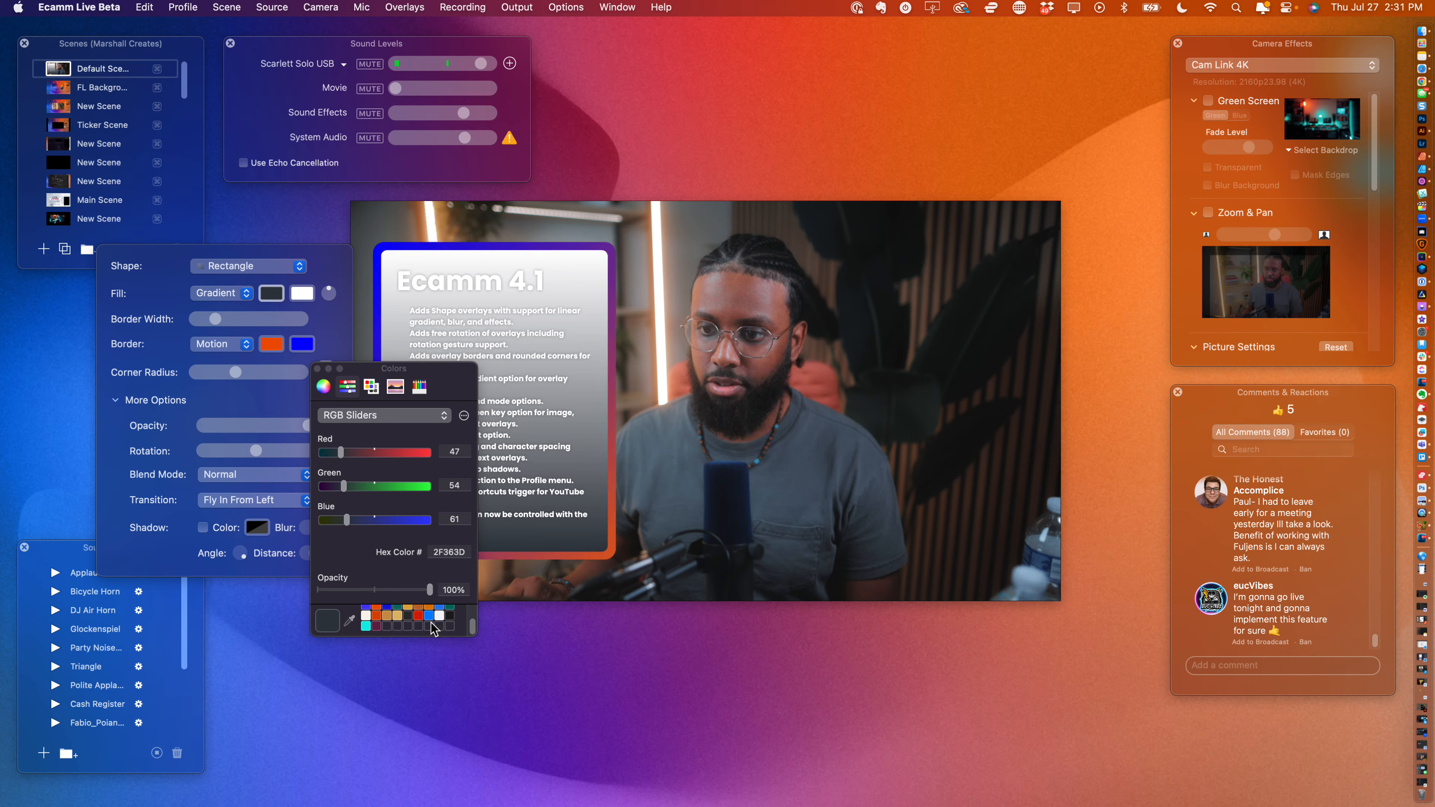
pyautogui.click(451, 617)
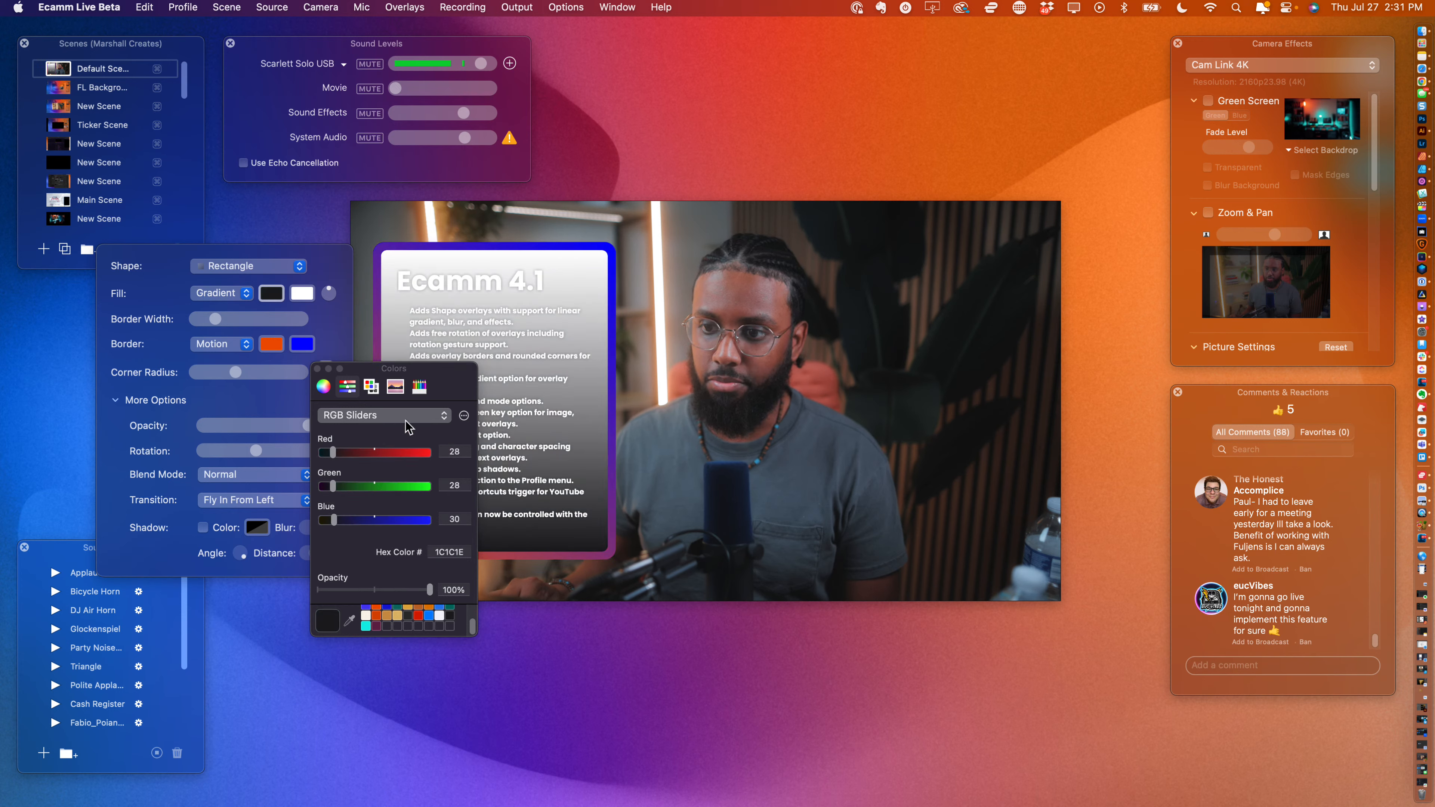
pyautogui.click(303, 294)
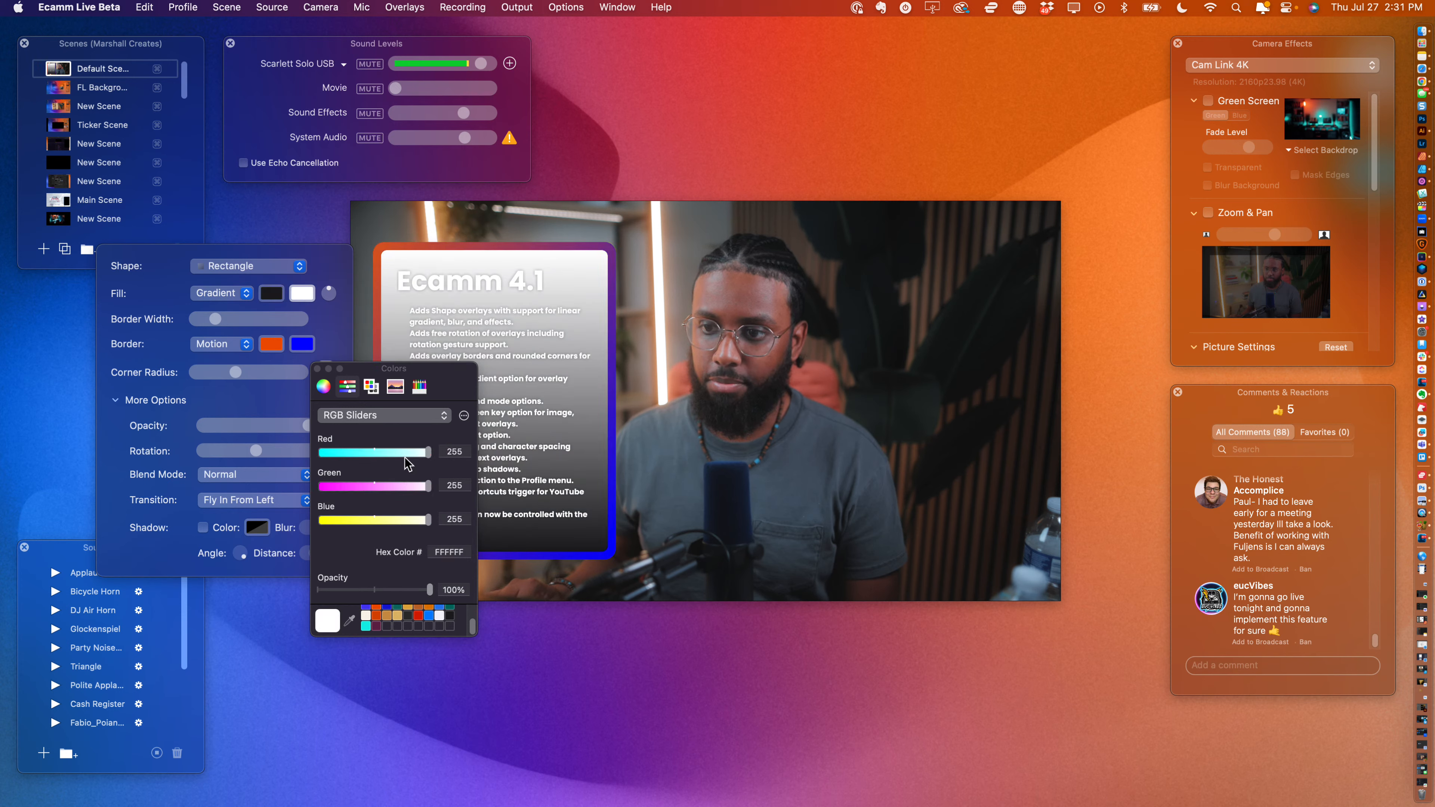
pyautogui.click(408, 617)
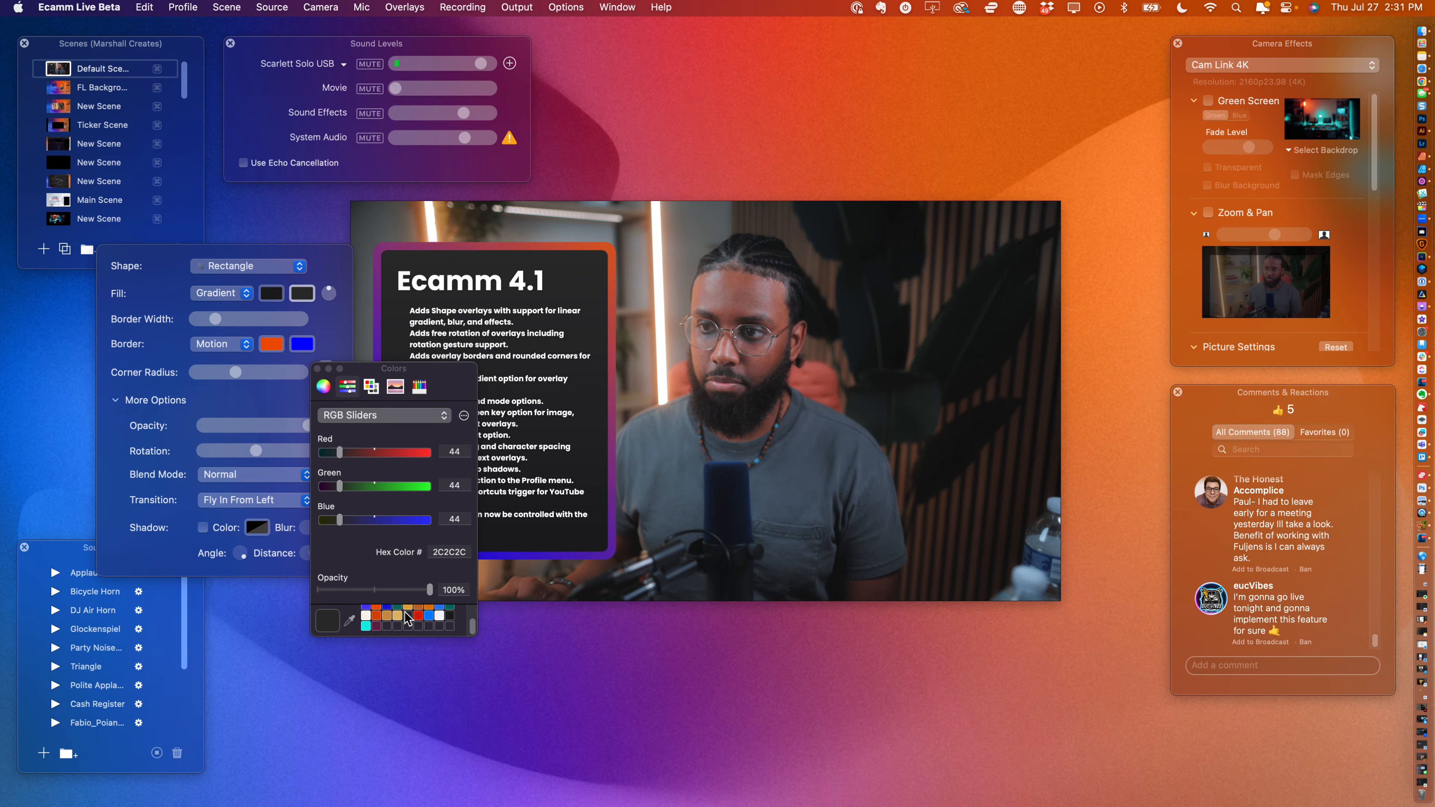
pyautogui.moveTo(339, 486); pyautogui.dragTo(351, 459)
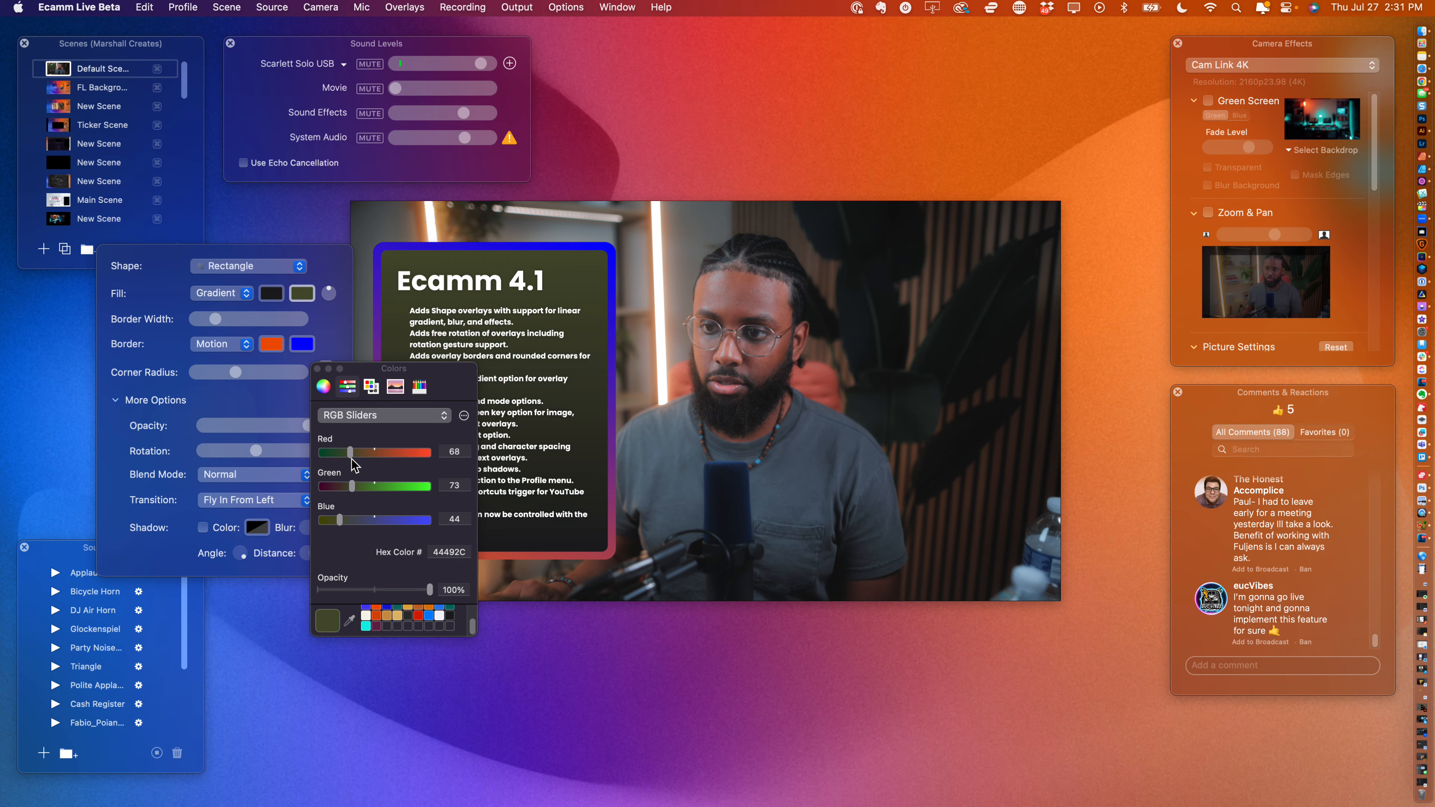
pyautogui.click(452, 456)
pyautogui.press('super+w')
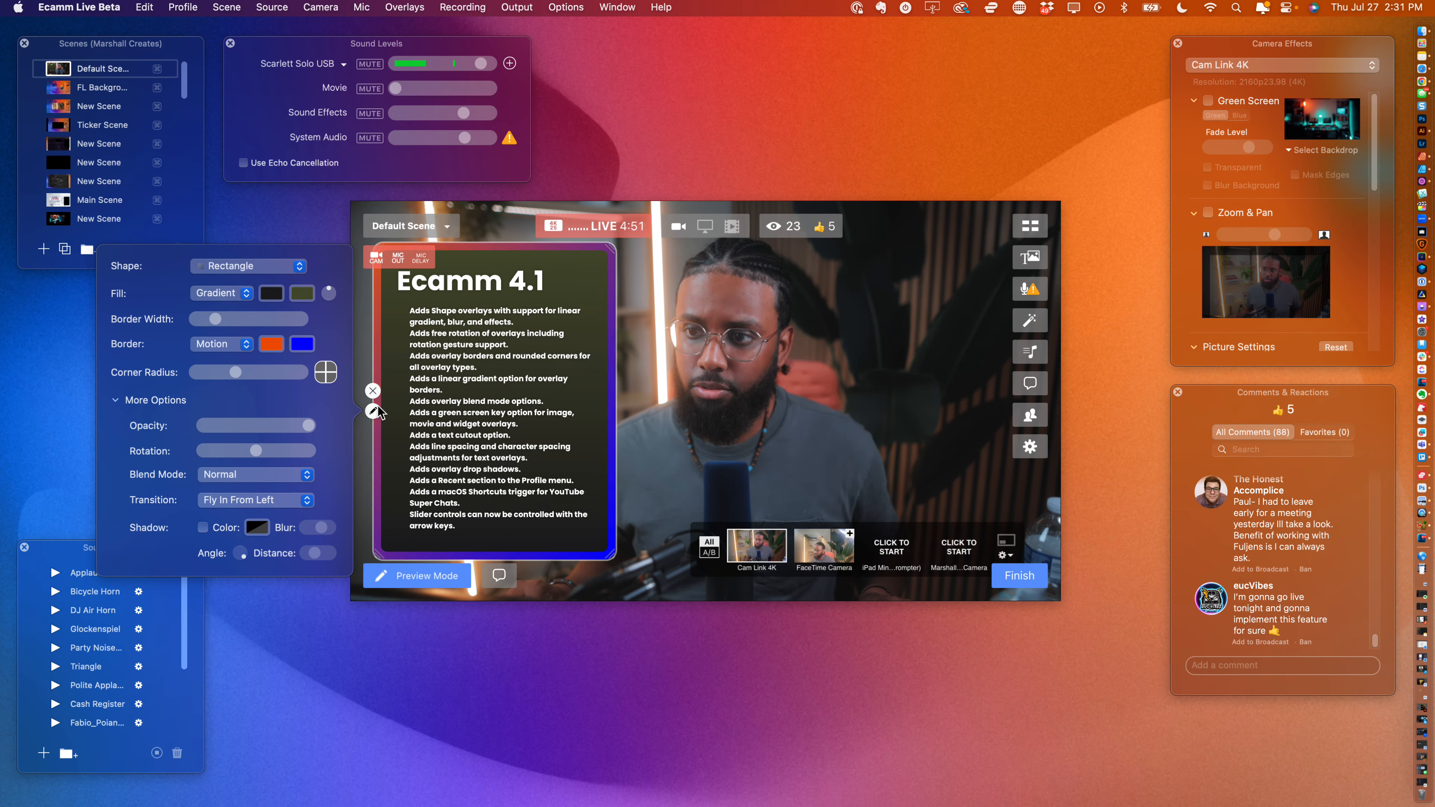
pyautogui.click(304, 295)
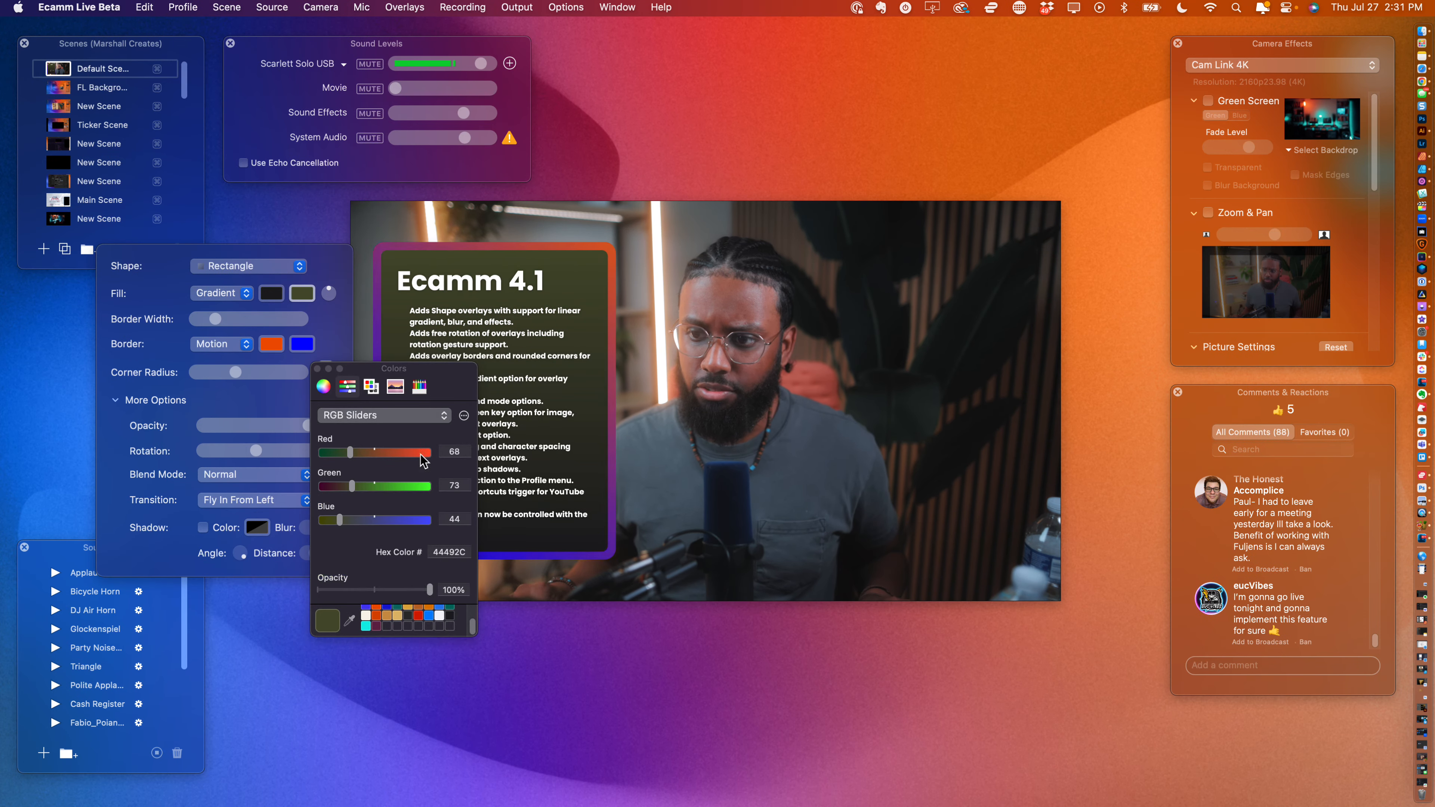
pyautogui.click(462, 428)
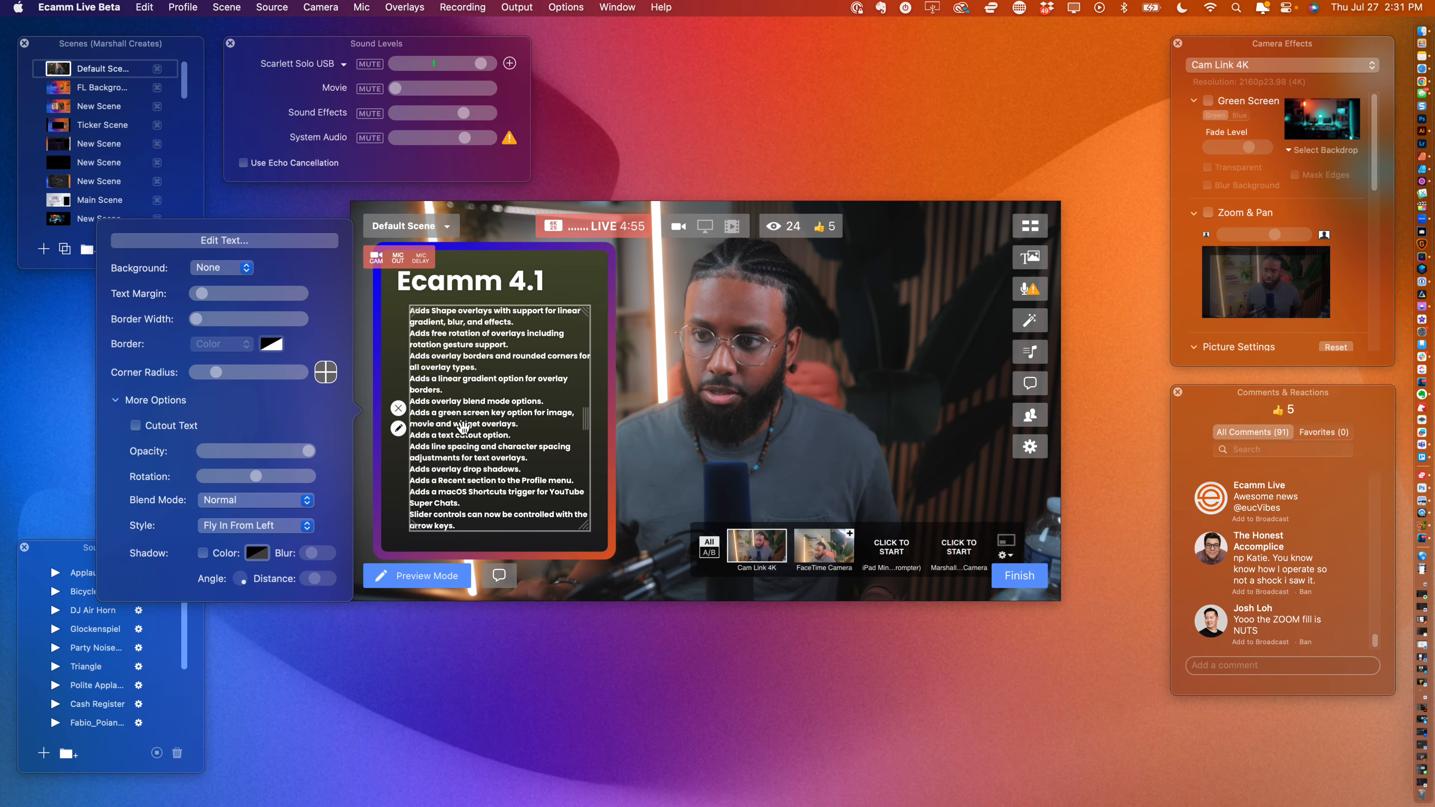
pyautogui.click(382, 429)
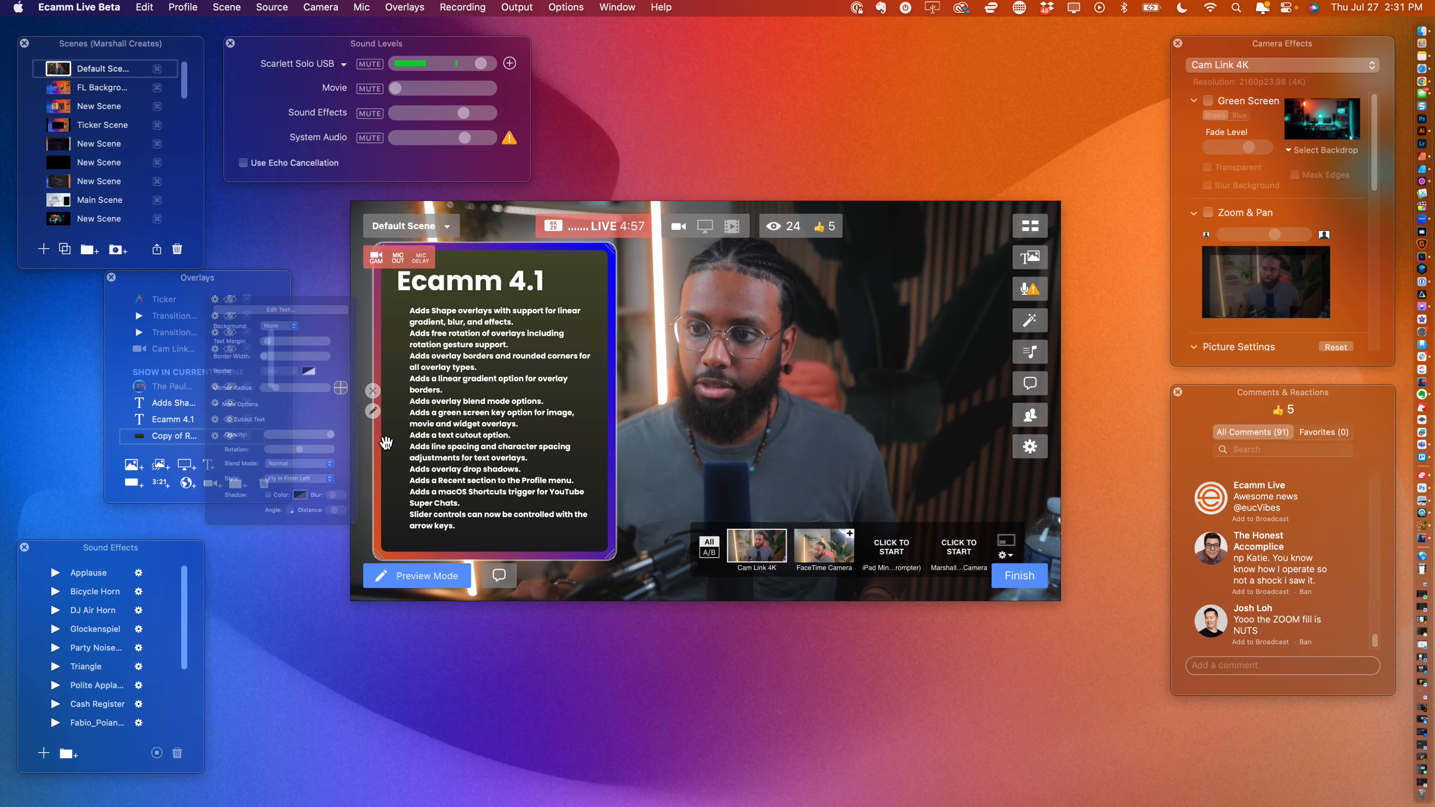
pyautogui.click(373, 411)
pyautogui.click(302, 294)
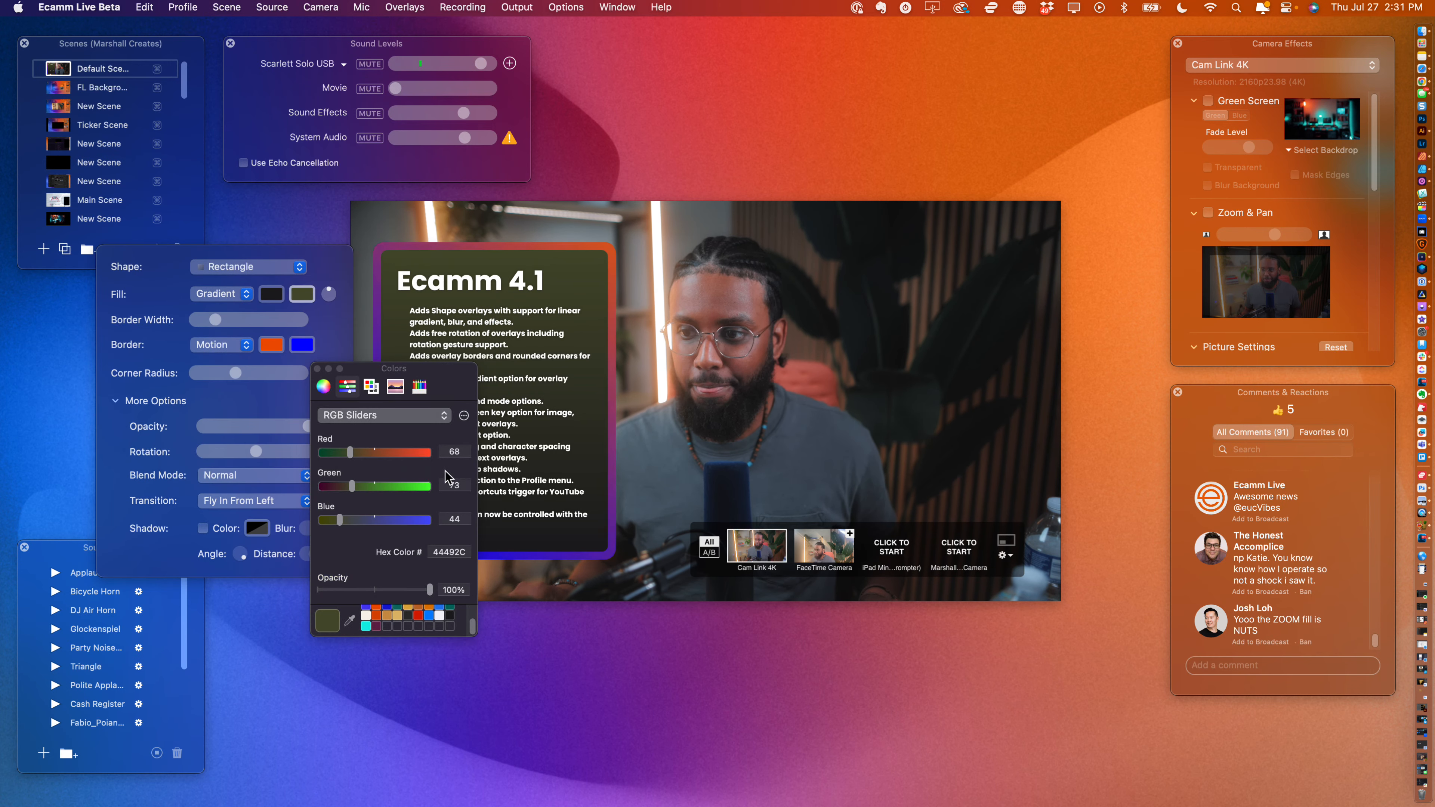
pyautogui.click(317, 368)
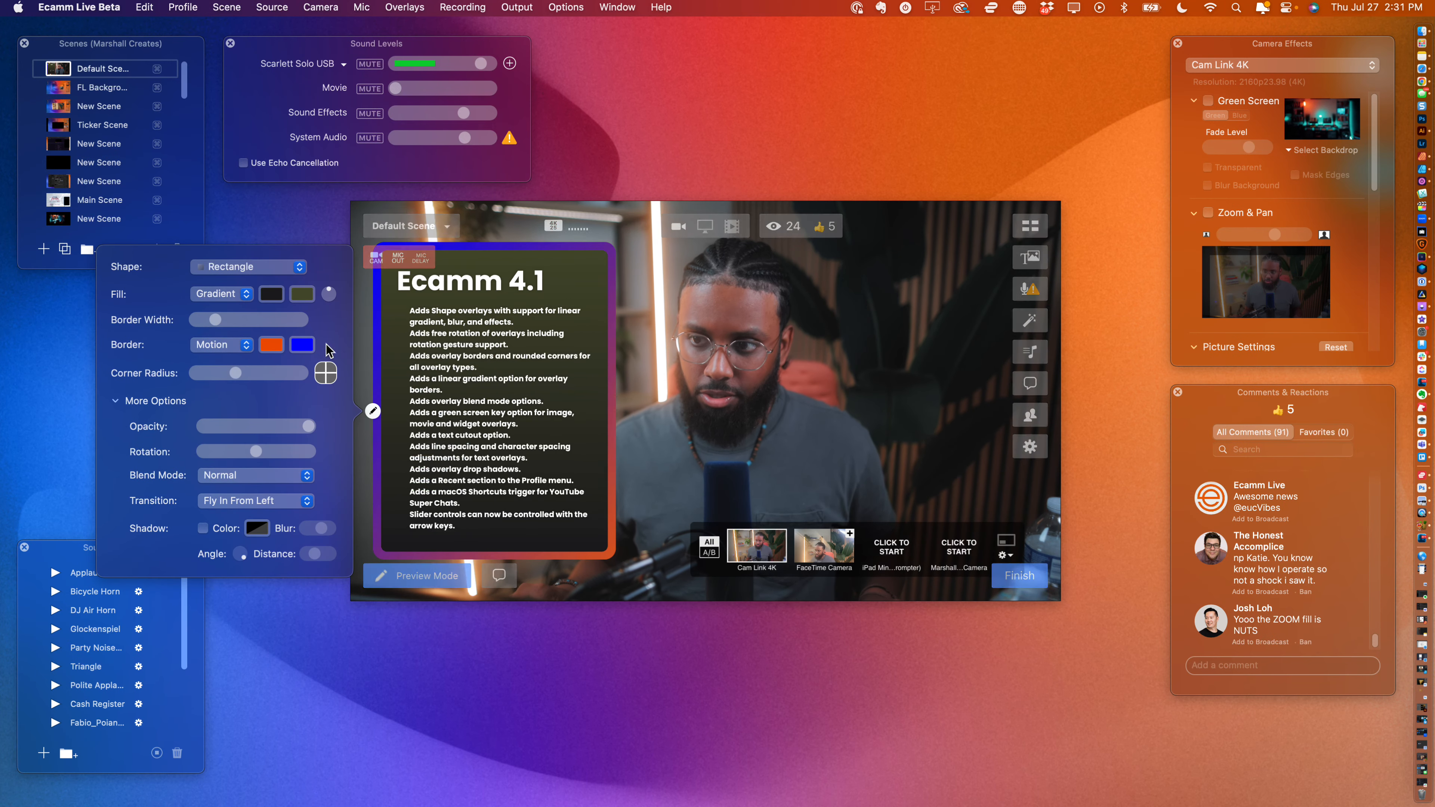
pyautogui.click(303, 295)
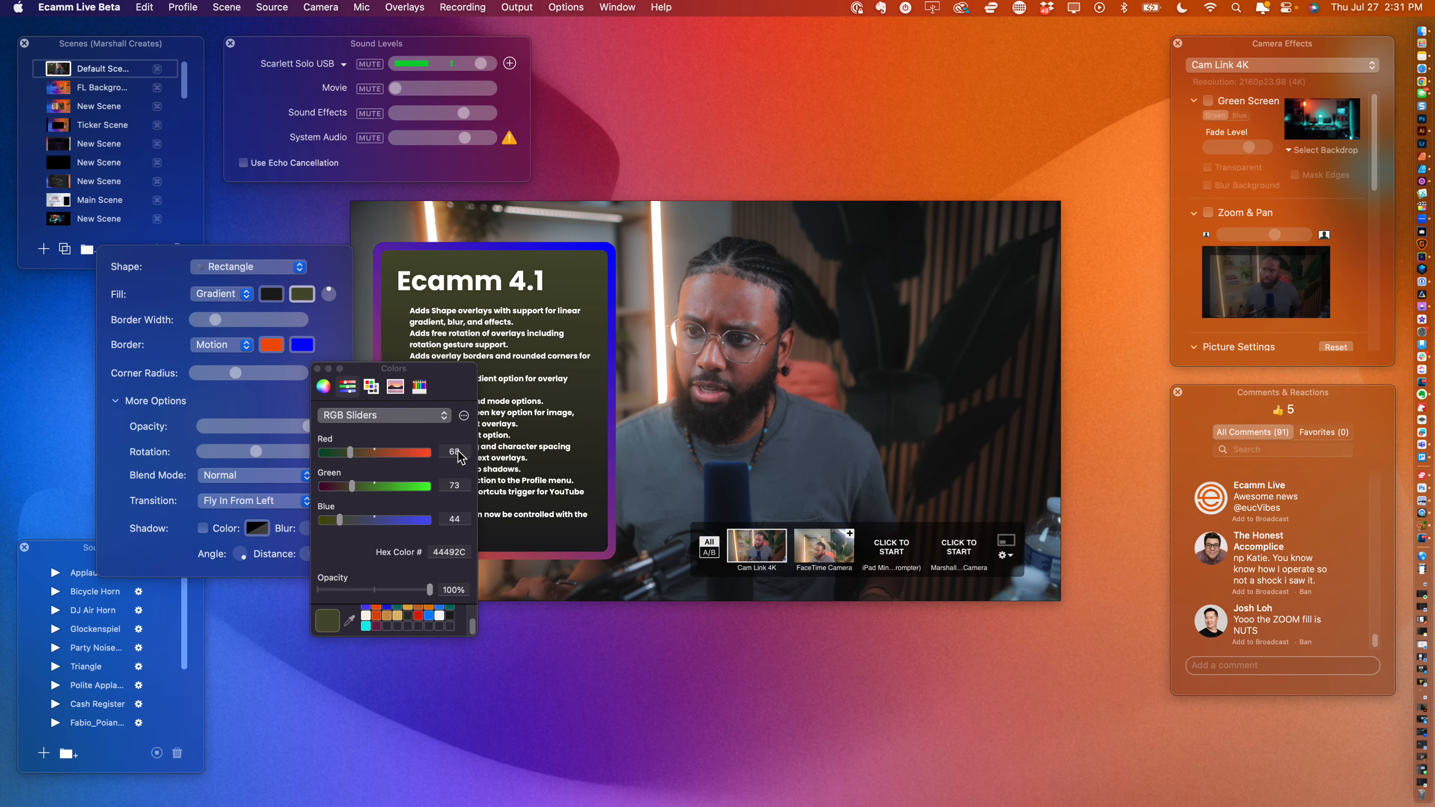
pyautogui.click(316, 368)
pyautogui.click(303, 295)
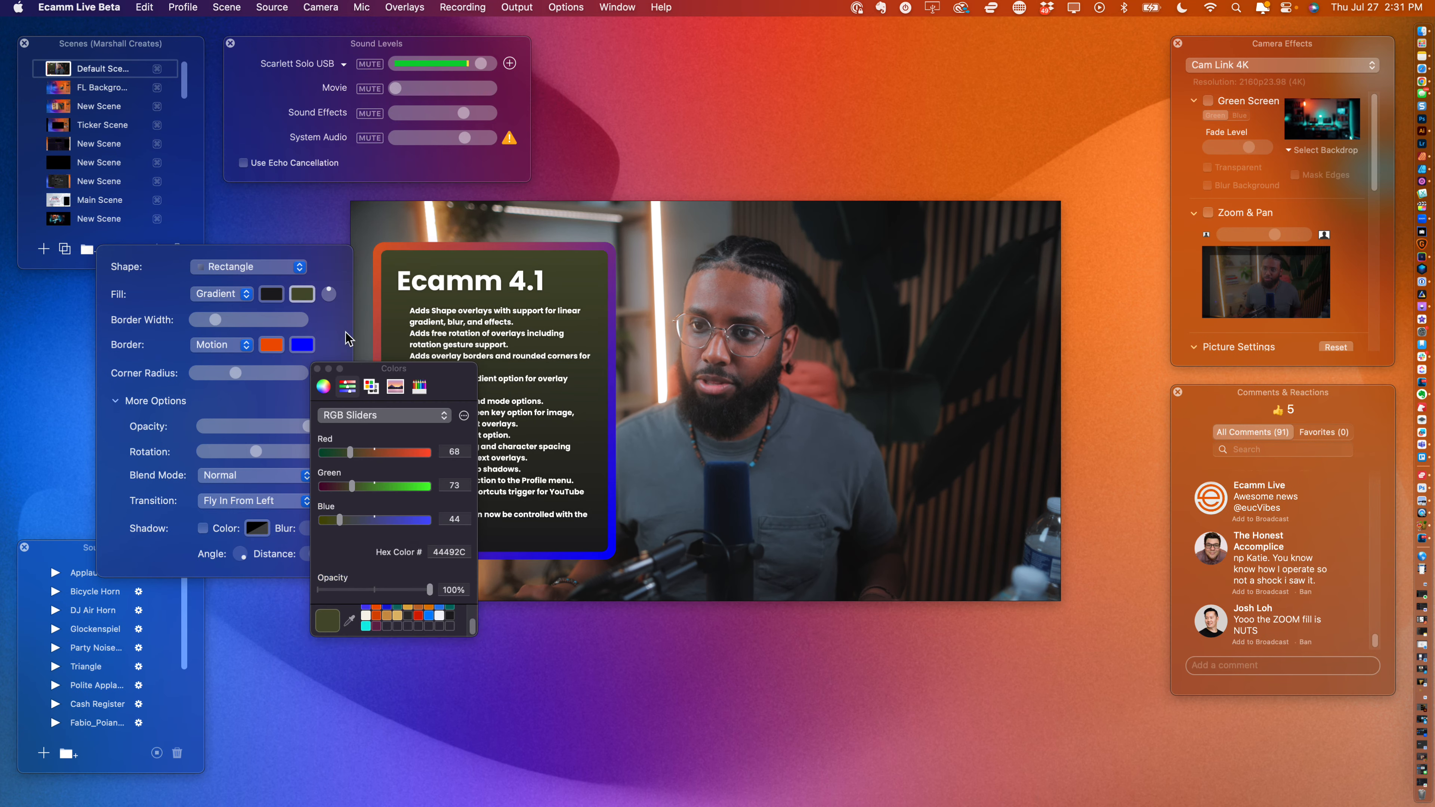
pyautogui.click(455, 452)
pyautogui.press('Escape')
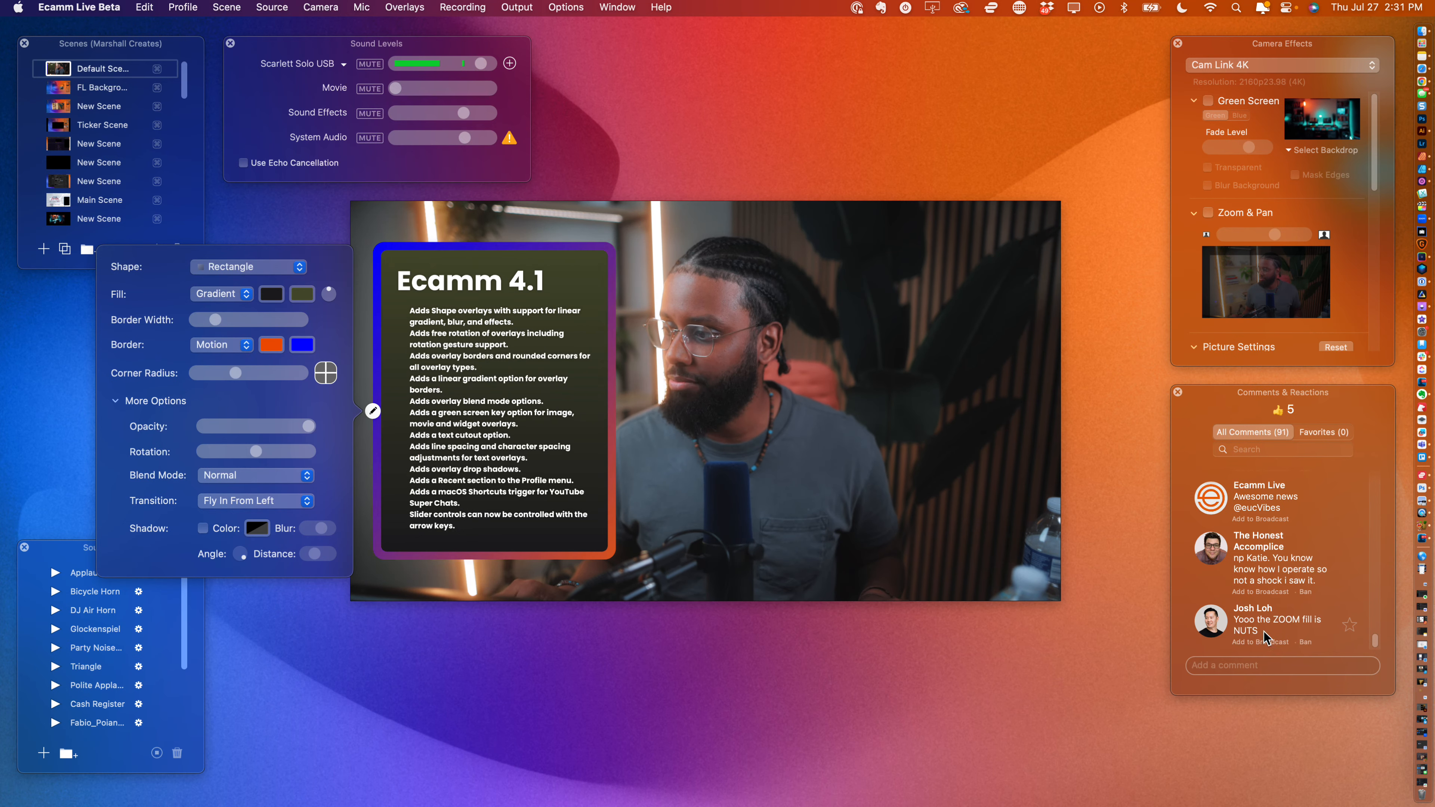
pyautogui.click(282, 268)
pyautogui.click(283, 268)
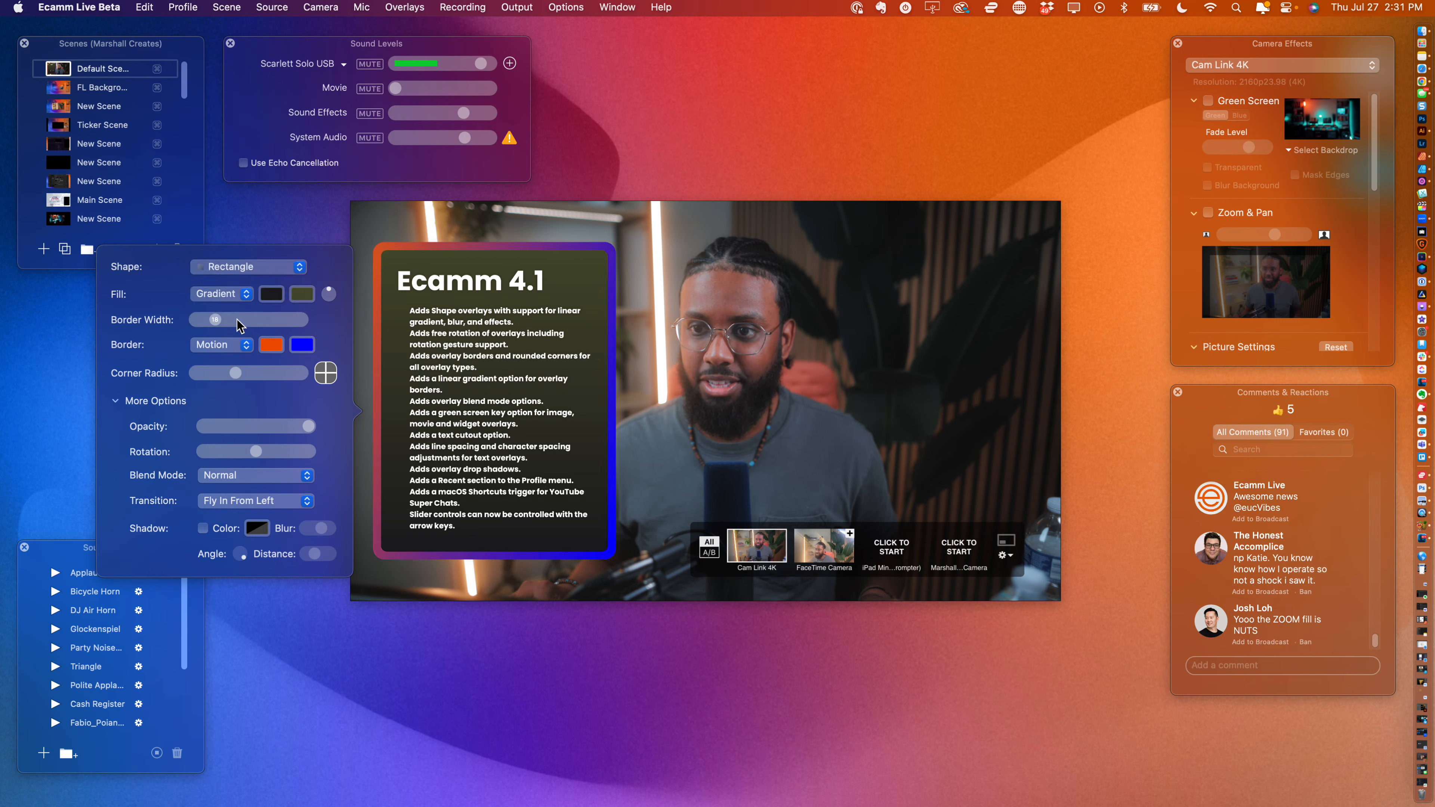
# - Try the Blur and Zoom fills on the feature-list panel, moving the Zoom-filled panel over the presenter and back behind the text
pyautogui.click(231, 296)
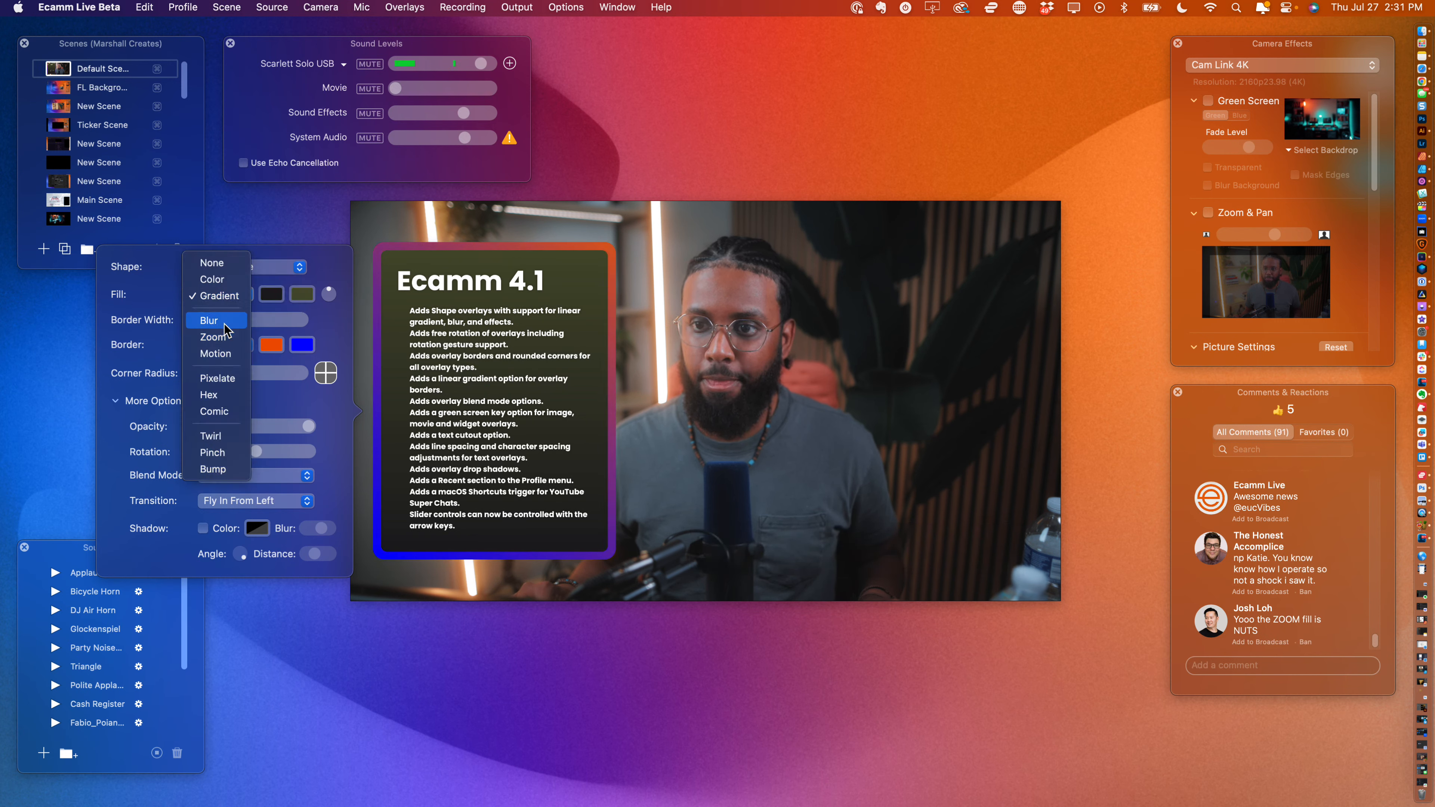
pyautogui.click(224, 322)
pyautogui.click(228, 295)
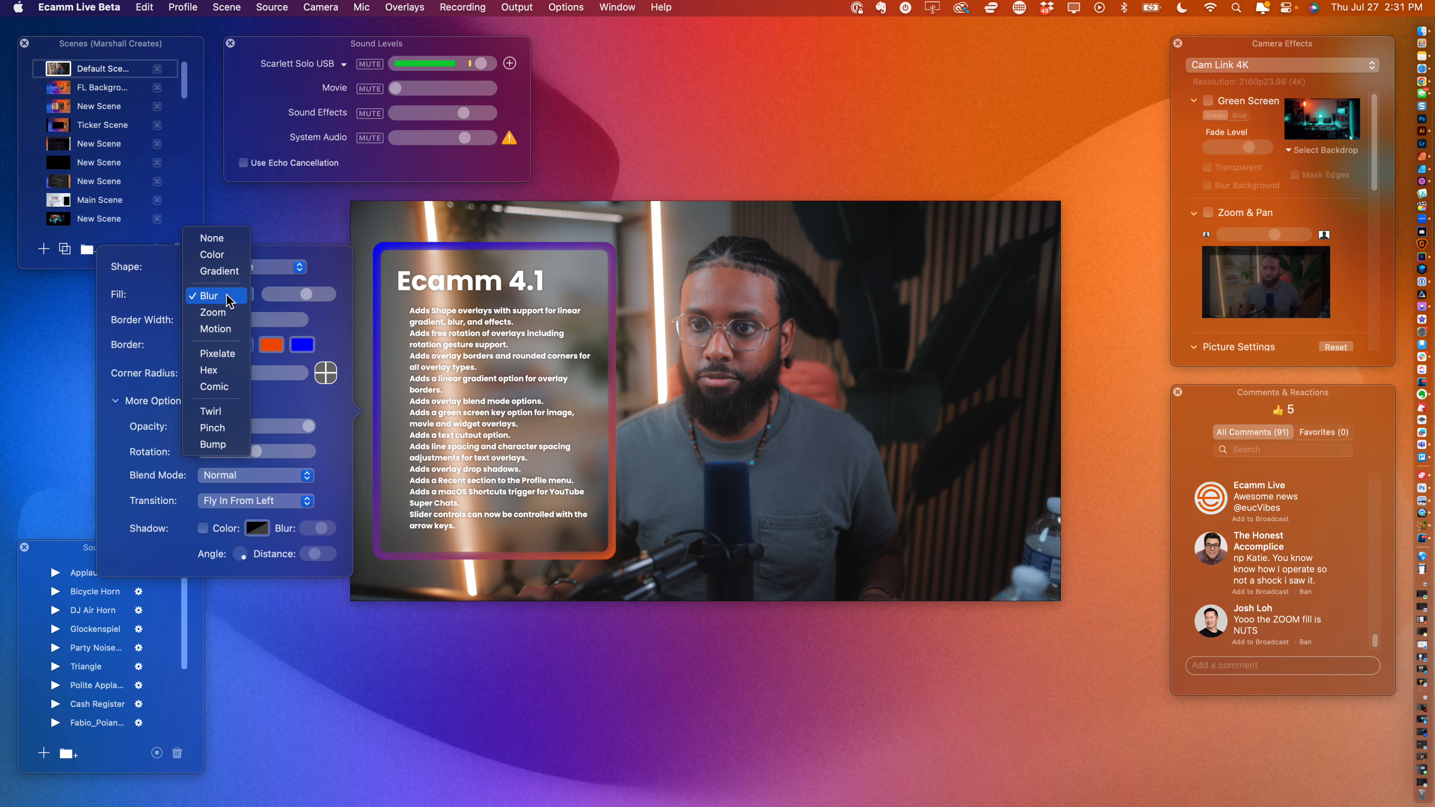
pyautogui.click(228, 313)
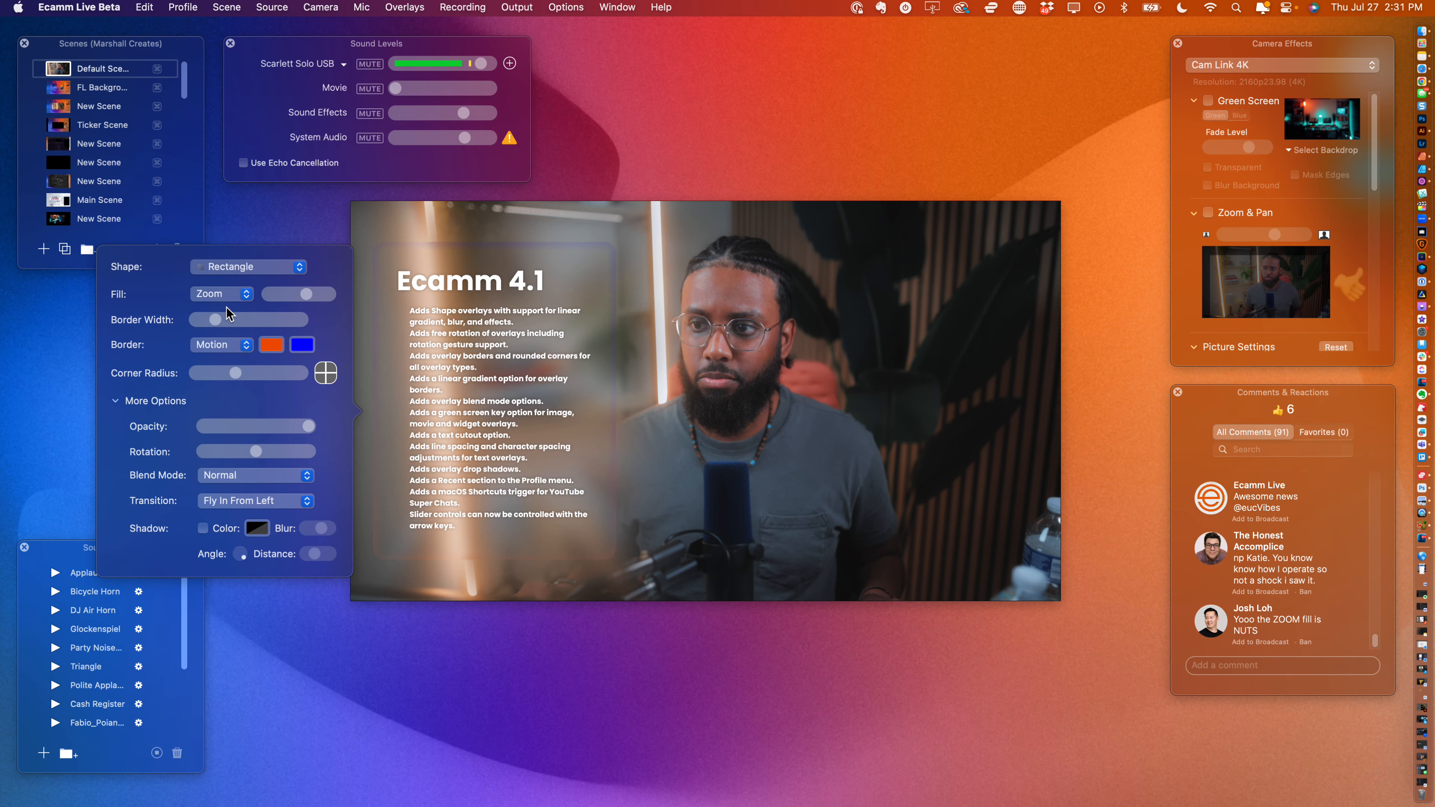
pyautogui.moveTo(380, 413)
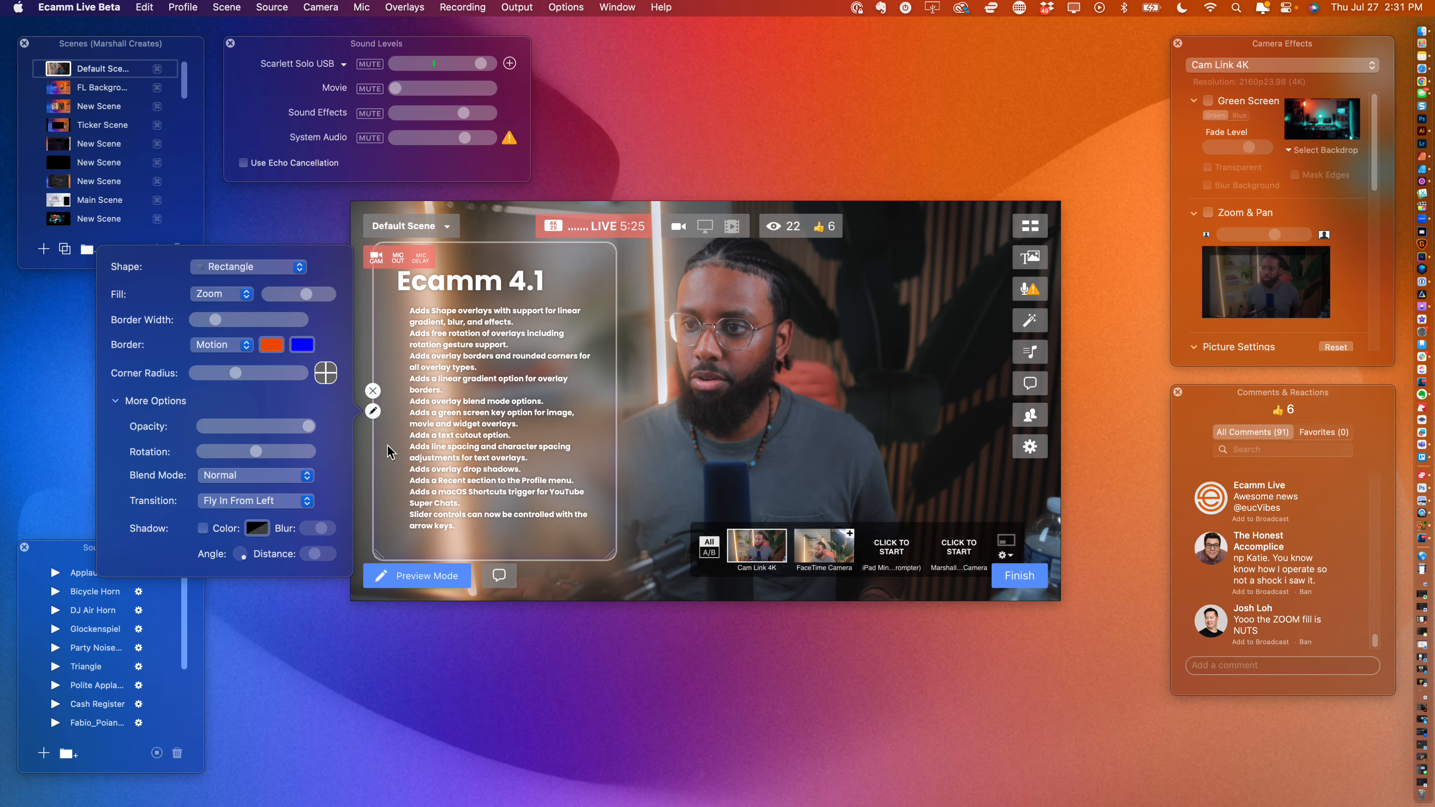
pyautogui.moveTo(380, 415); pyautogui.dragTo(626, 387)
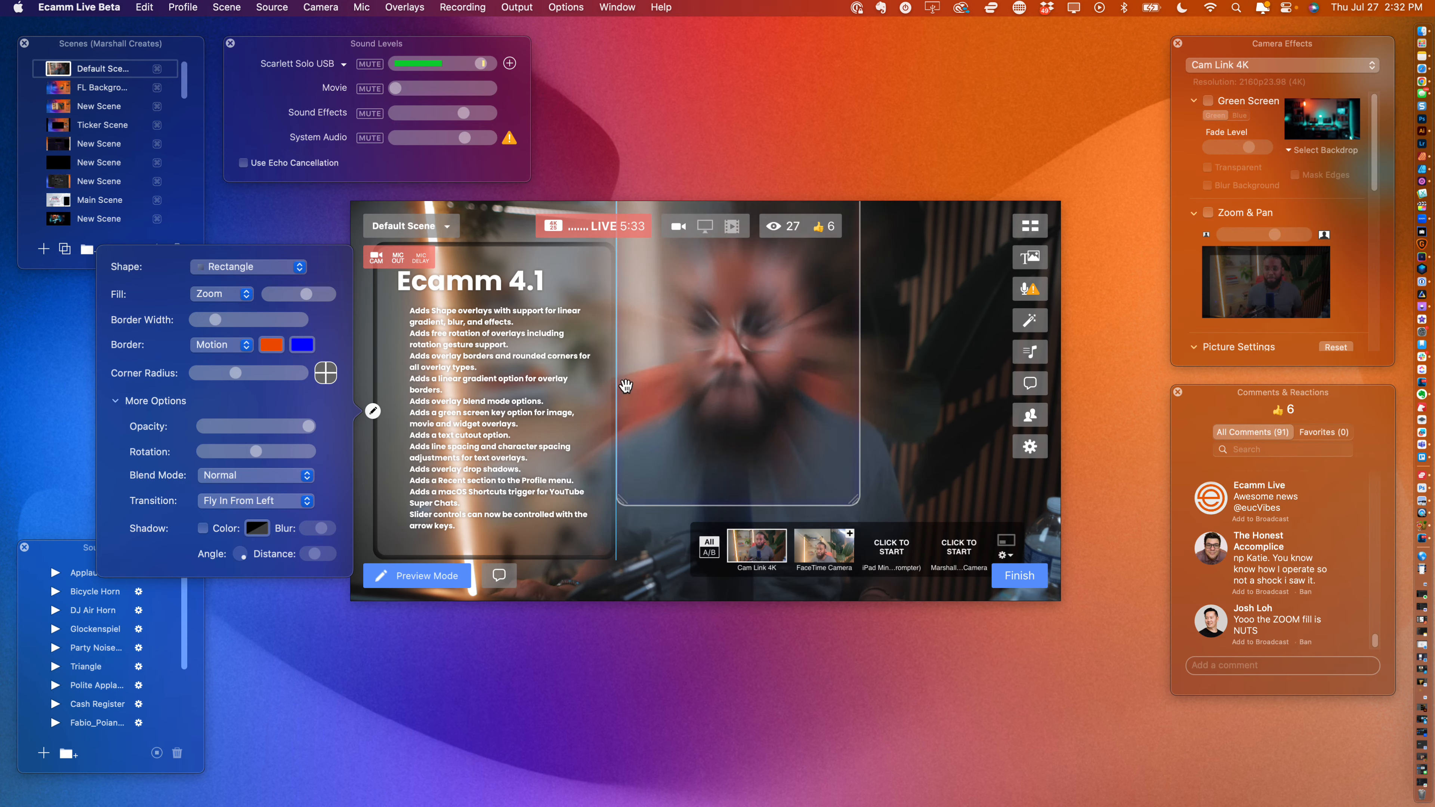
pyautogui.moveTo(625, 386); pyautogui.dragTo(379, 440)
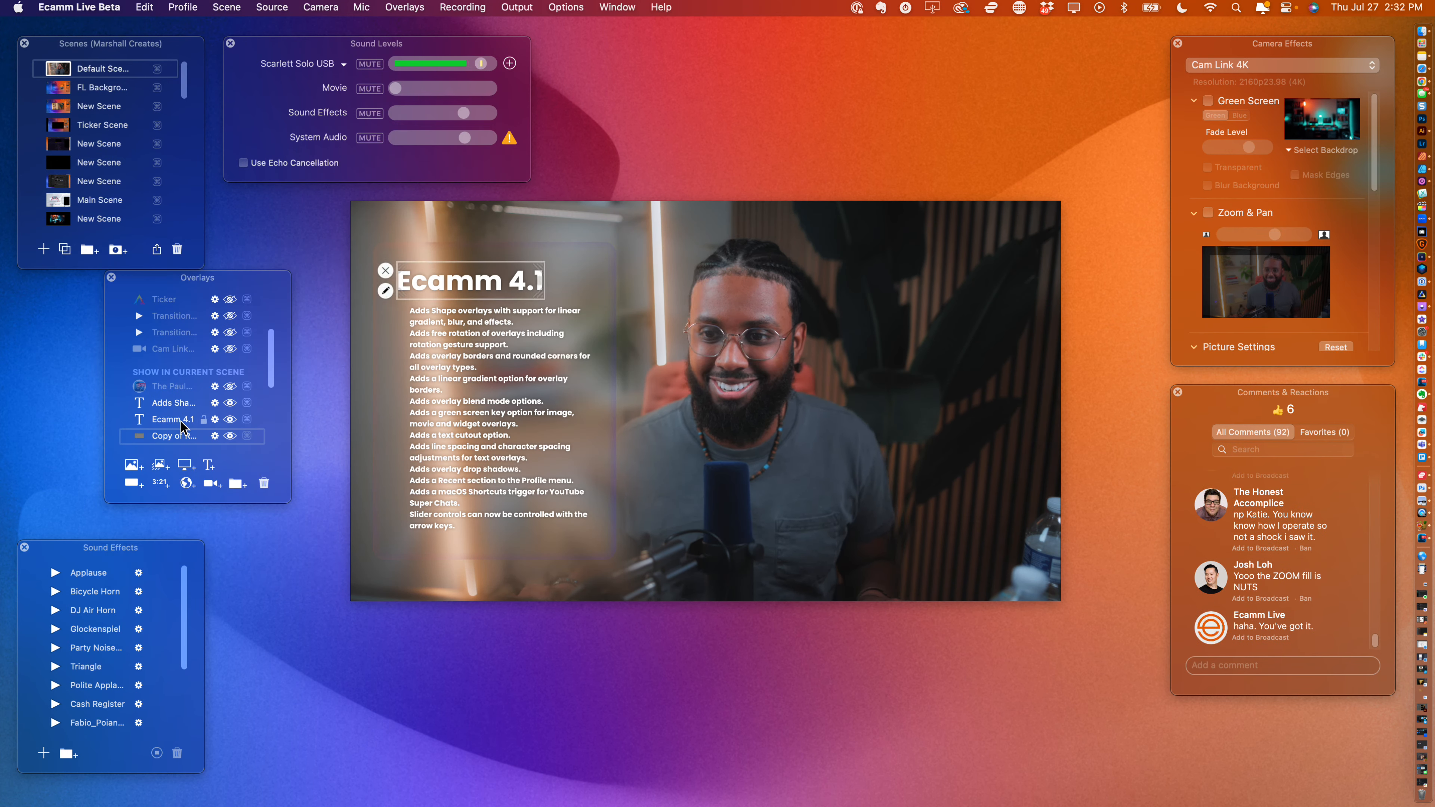
# - Switch the panel's fill to Motion and move it over the presenter and back behind the text to demonstrate the effect
pyautogui.doubleClick(390, 362)
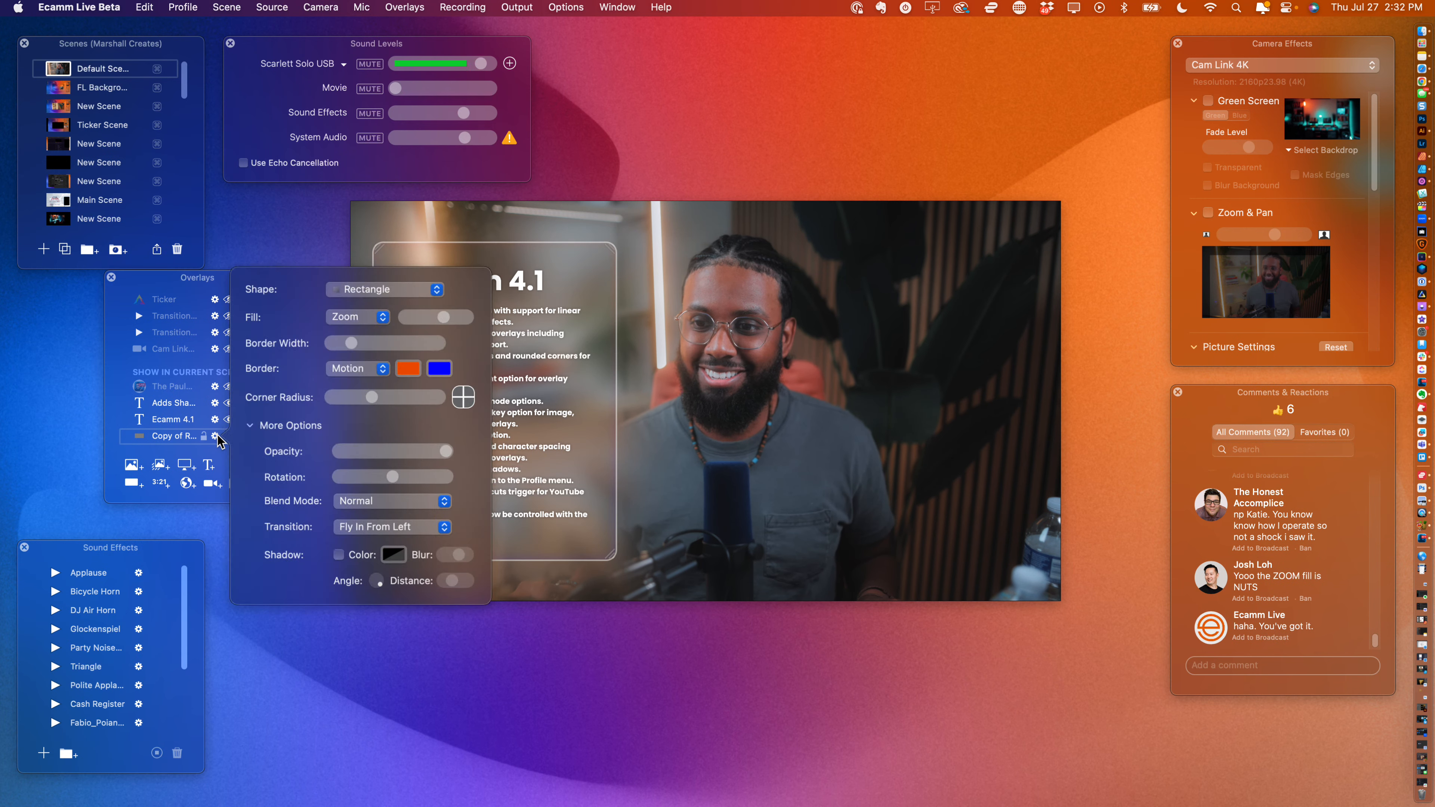
pyautogui.click(364, 320)
pyautogui.click(356, 337)
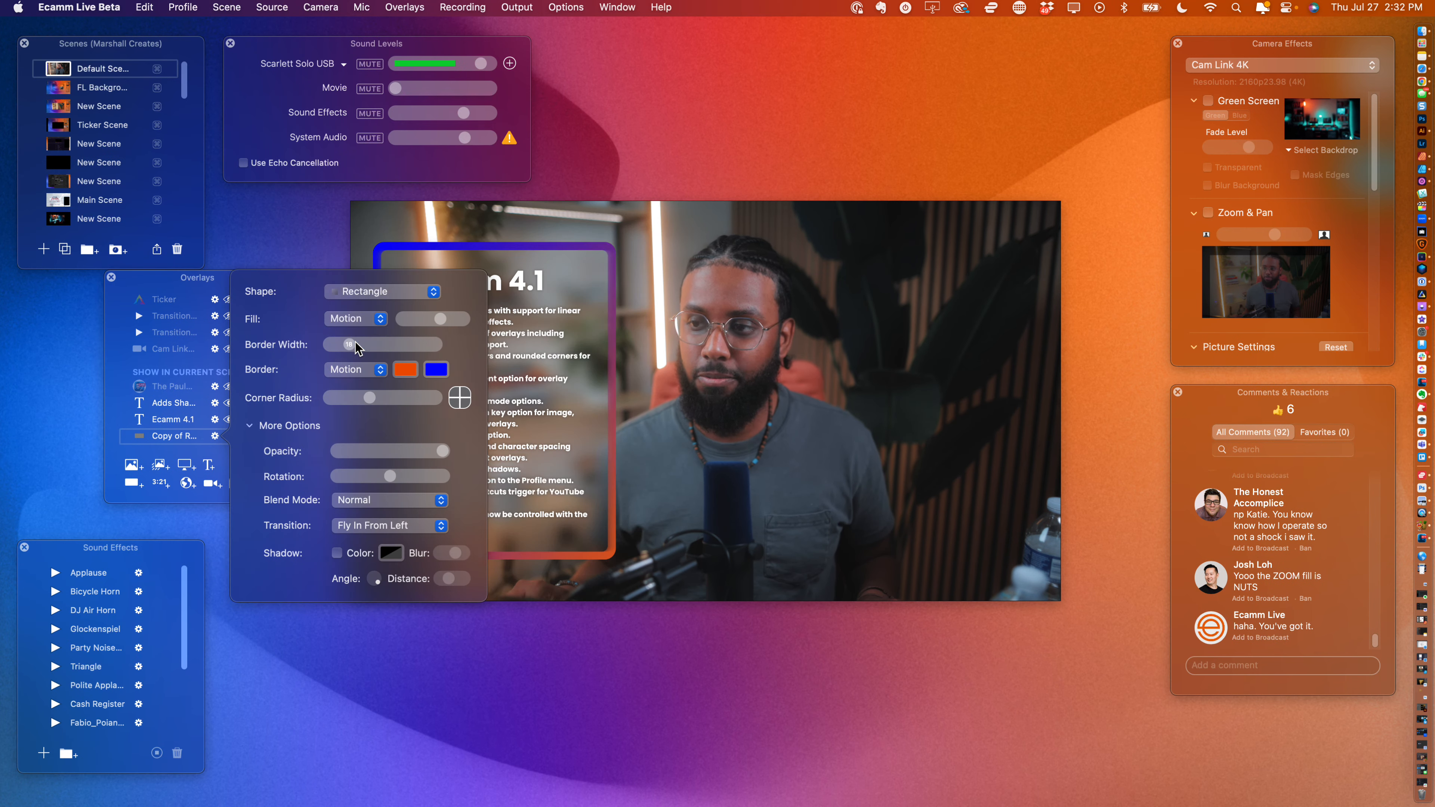
pyautogui.moveTo(570, 264); pyautogui.dragTo(800, 272)
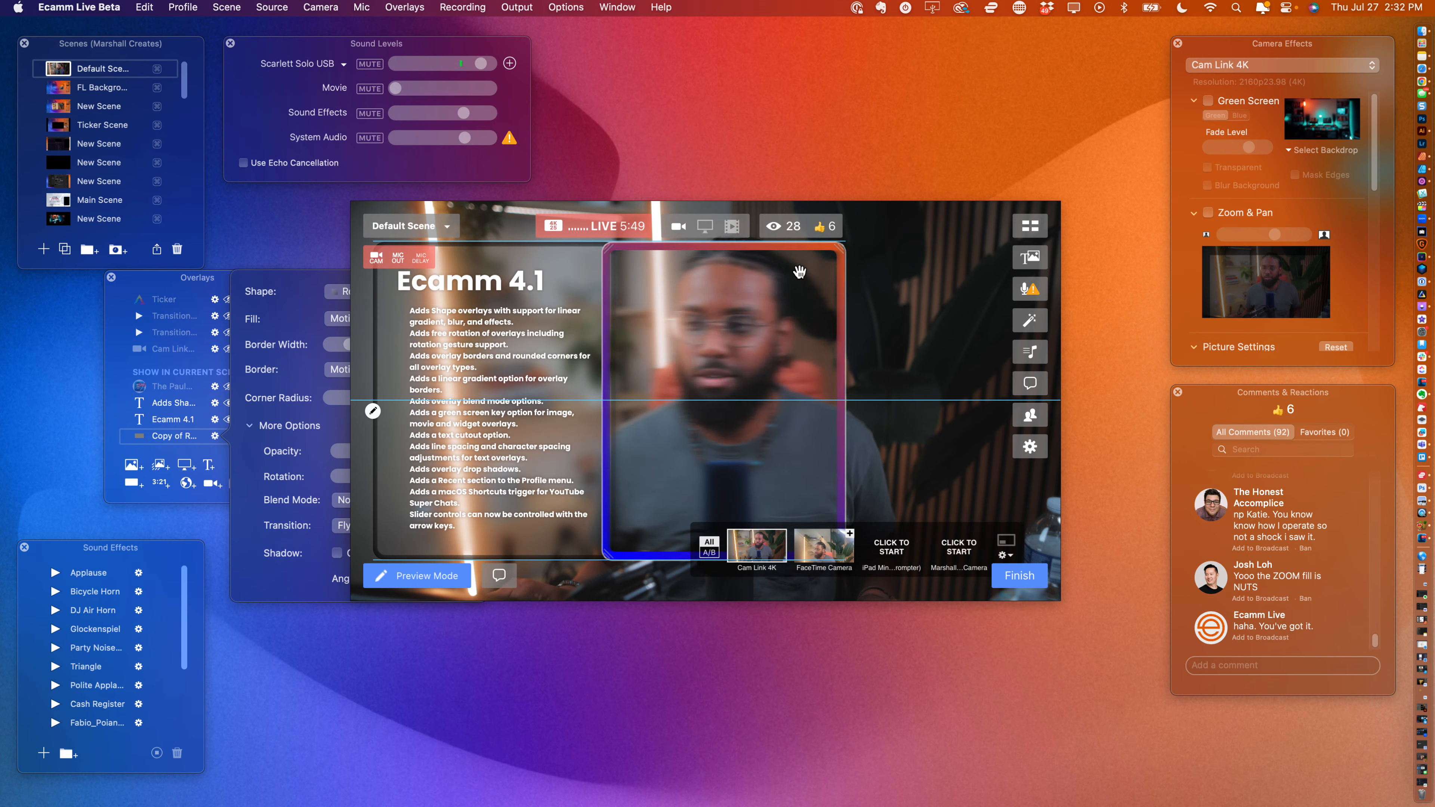
pyautogui.moveTo(800, 272); pyautogui.dragTo(569, 269)
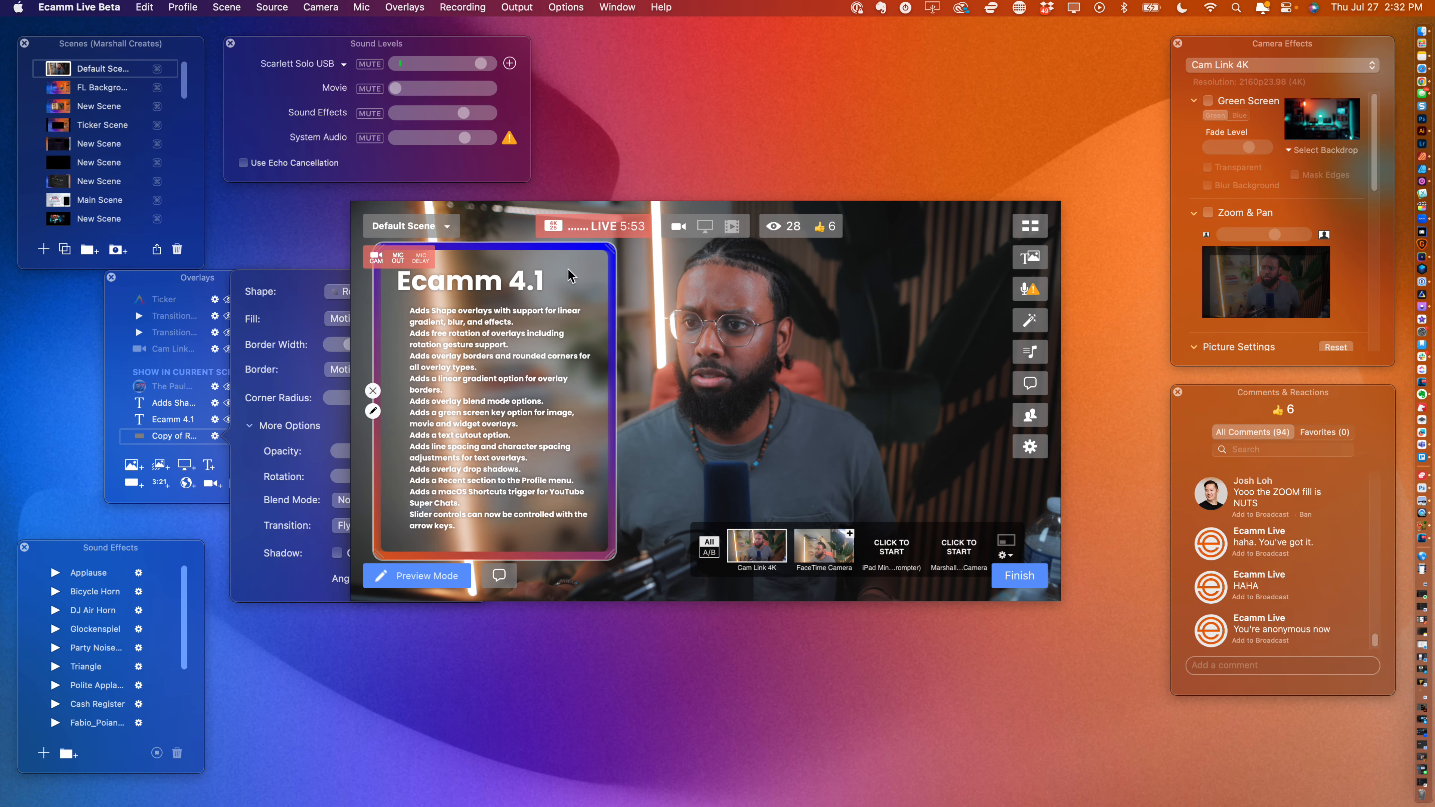
# - Keep the panel's border on Motion, change its fill to Pixelate, and demonstrate the effect
pyautogui.click(302, 392)
pyautogui.click(351, 370)
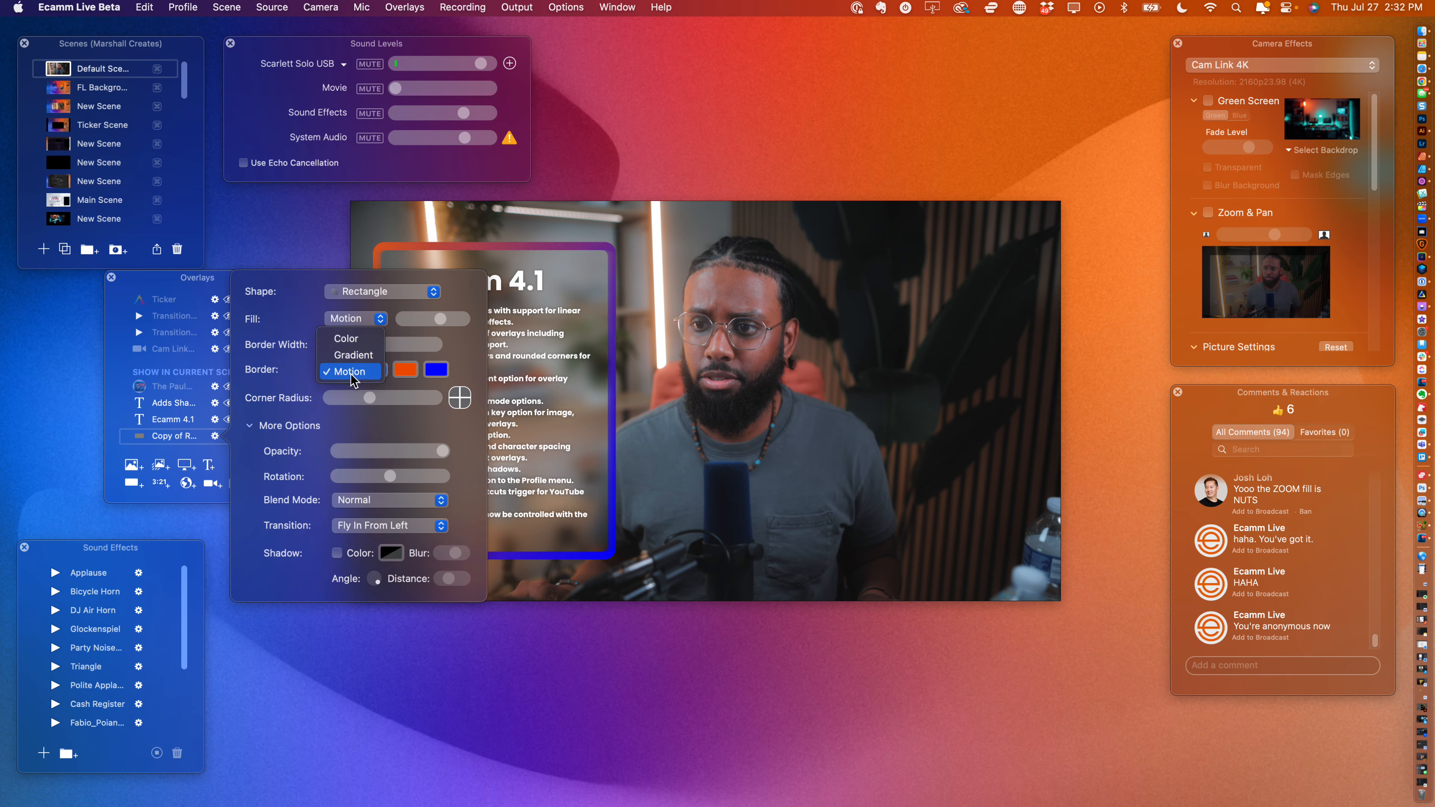
pyautogui.click(351, 373)
pyautogui.click(351, 322)
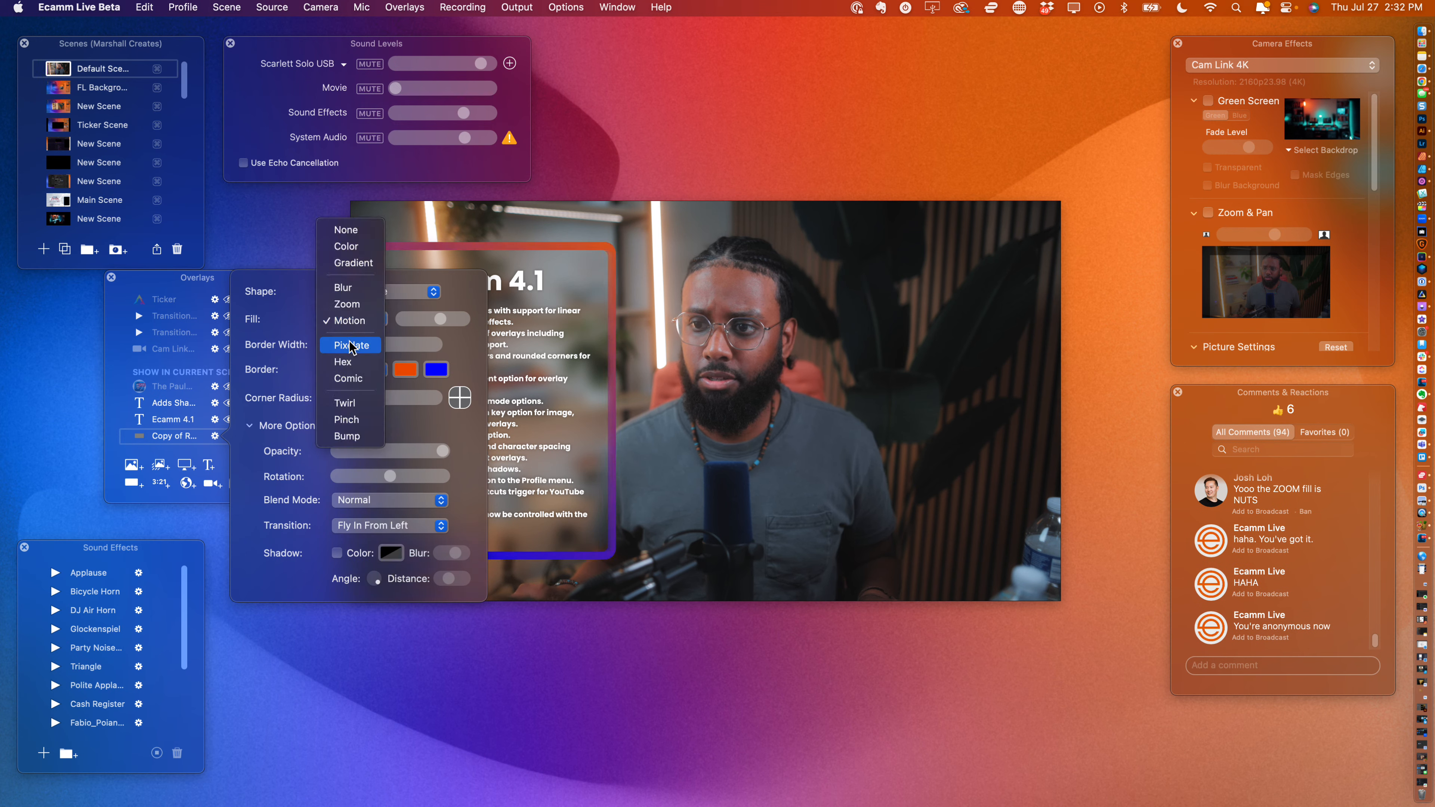
pyautogui.click(348, 251)
pyautogui.moveTo(590, 347)
pyautogui.mouseDown()
pyautogui.moveTo(850, 333)
pyautogui.moveTo(566, 347)
pyautogui.mouseUp()
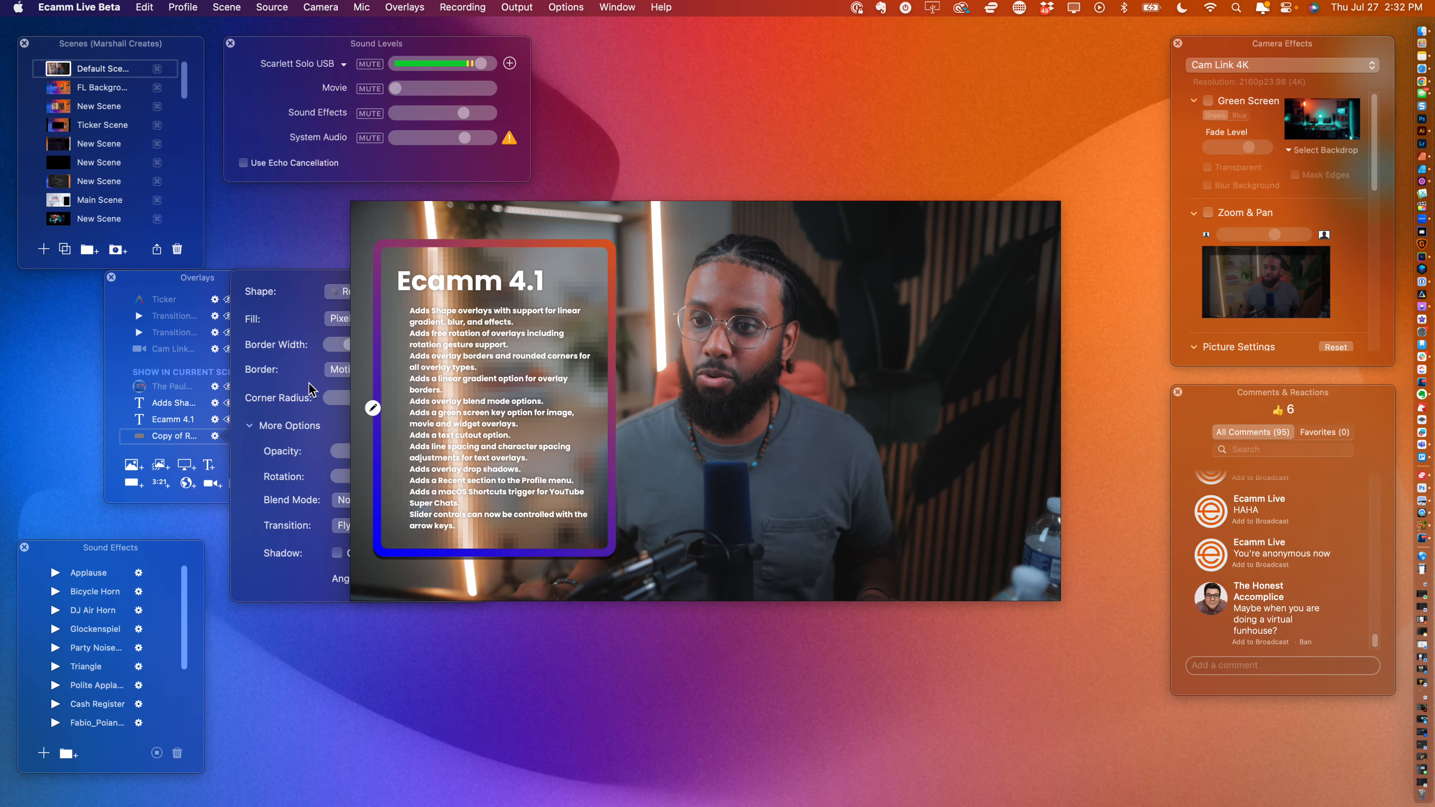
# - Set the panel's fill to Hex and move it over the presenter and back to demonstrate the effect
pyautogui.click(302, 374)
pyautogui.click(351, 321)
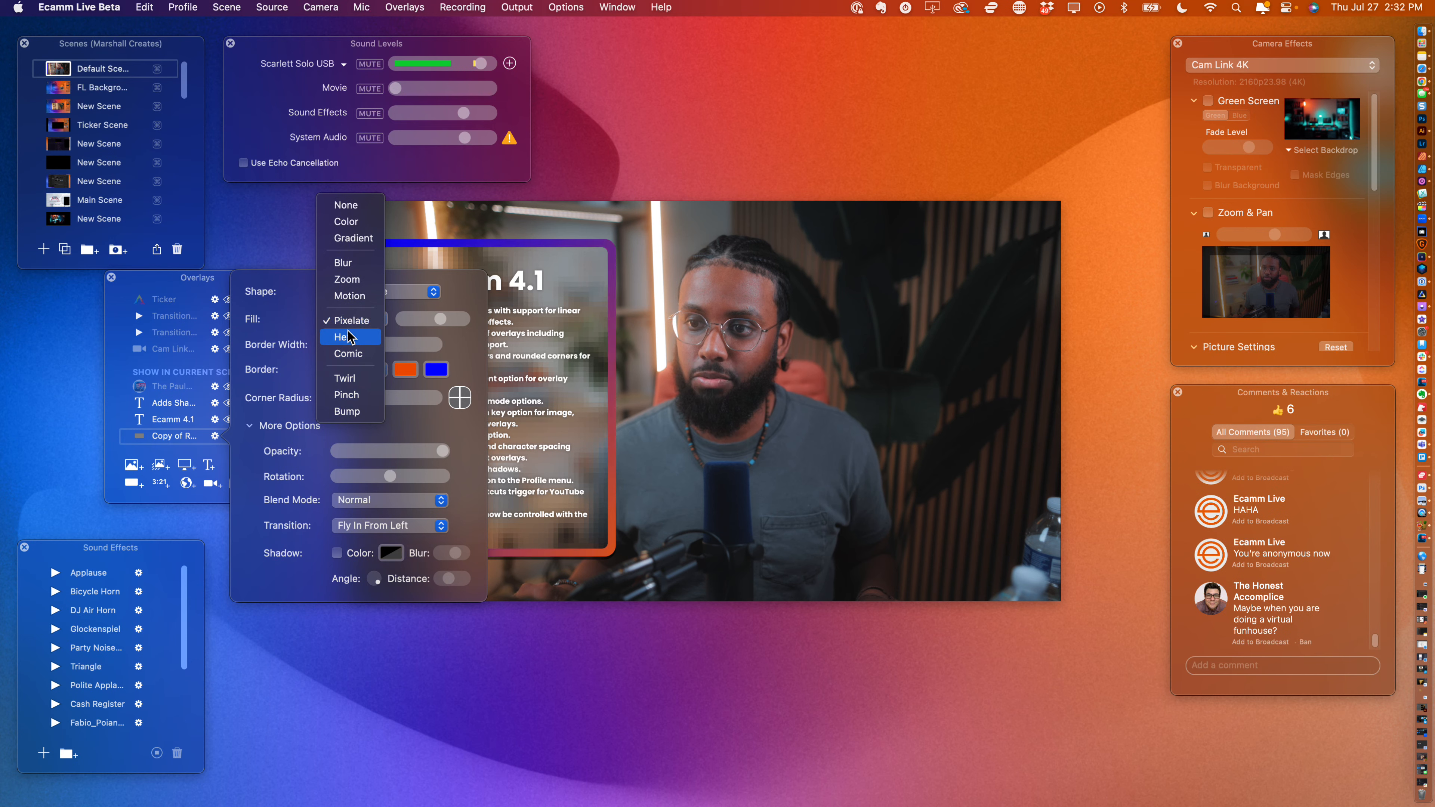
pyautogui.click(349, 336)
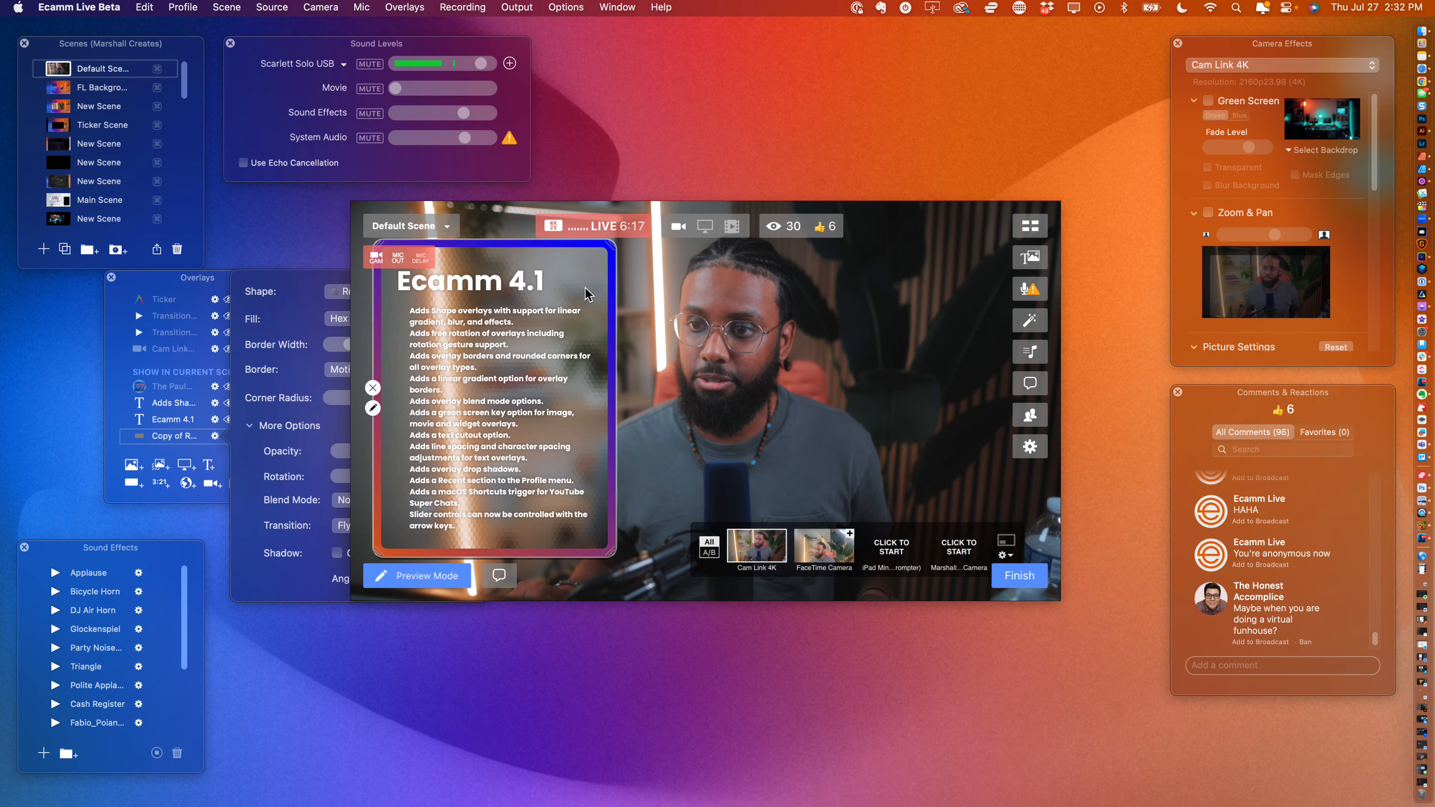
pyautogui.moveTo(586, 293); pyautogui.dragTo(825, 291)
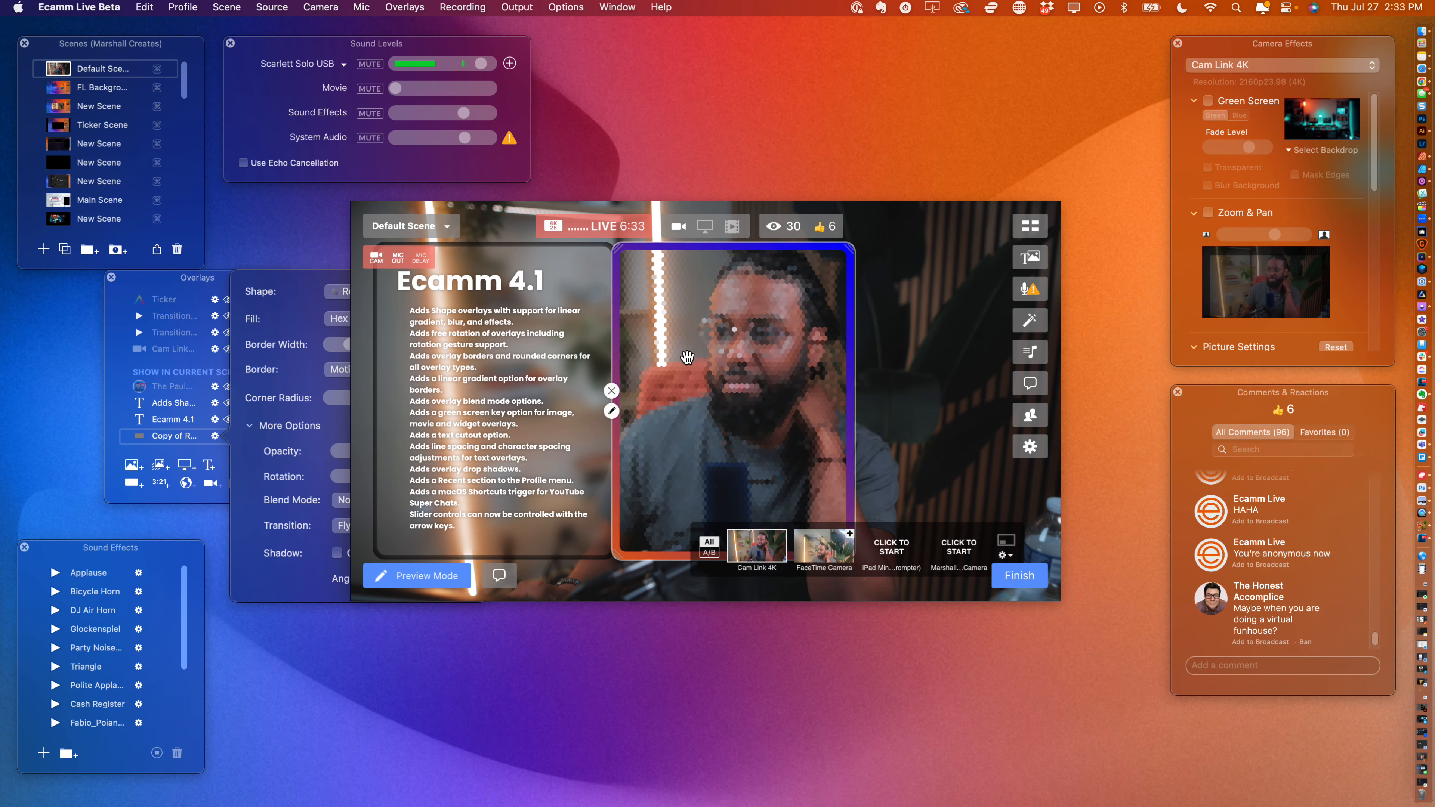
pyautogui.moveTo(687, 358)
pyautogui.mouseDown()
pyautogui.moveTo(916, 321)
pyautogui.moveTo(919, 303)
pyautogui.moveTo(395, 319)
pyautogui.moveTo(437, 314)
pyautogui.moveTo(421, 314)
pyautogui.mouseUp()
# - Shorten the hex-filled panel in the video's upper-left corner and reduce its border width to the minimum
pyautogui.moveTo(370, 518); pyautogui.dragTo(380, 342)
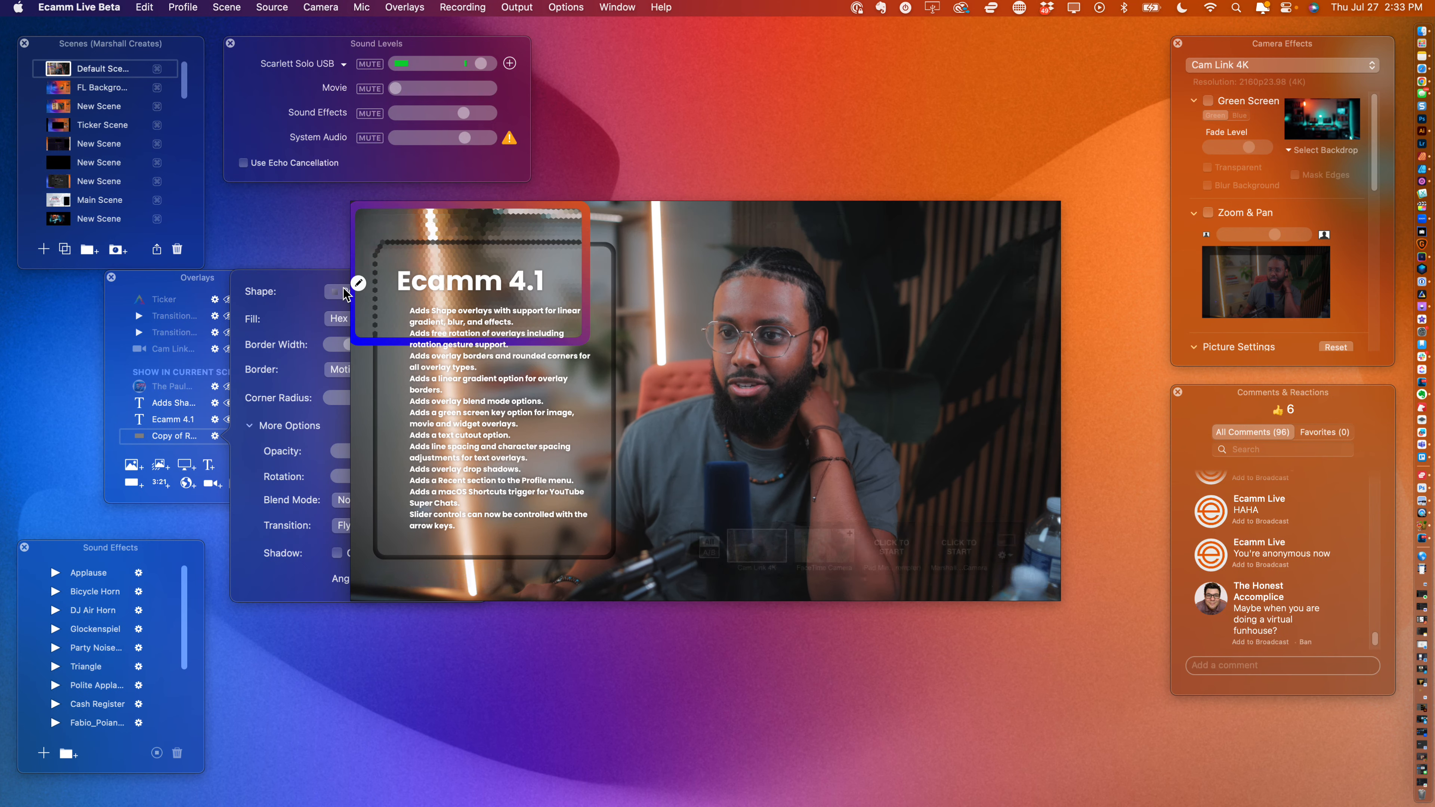
pyautogui.click(356, 278)
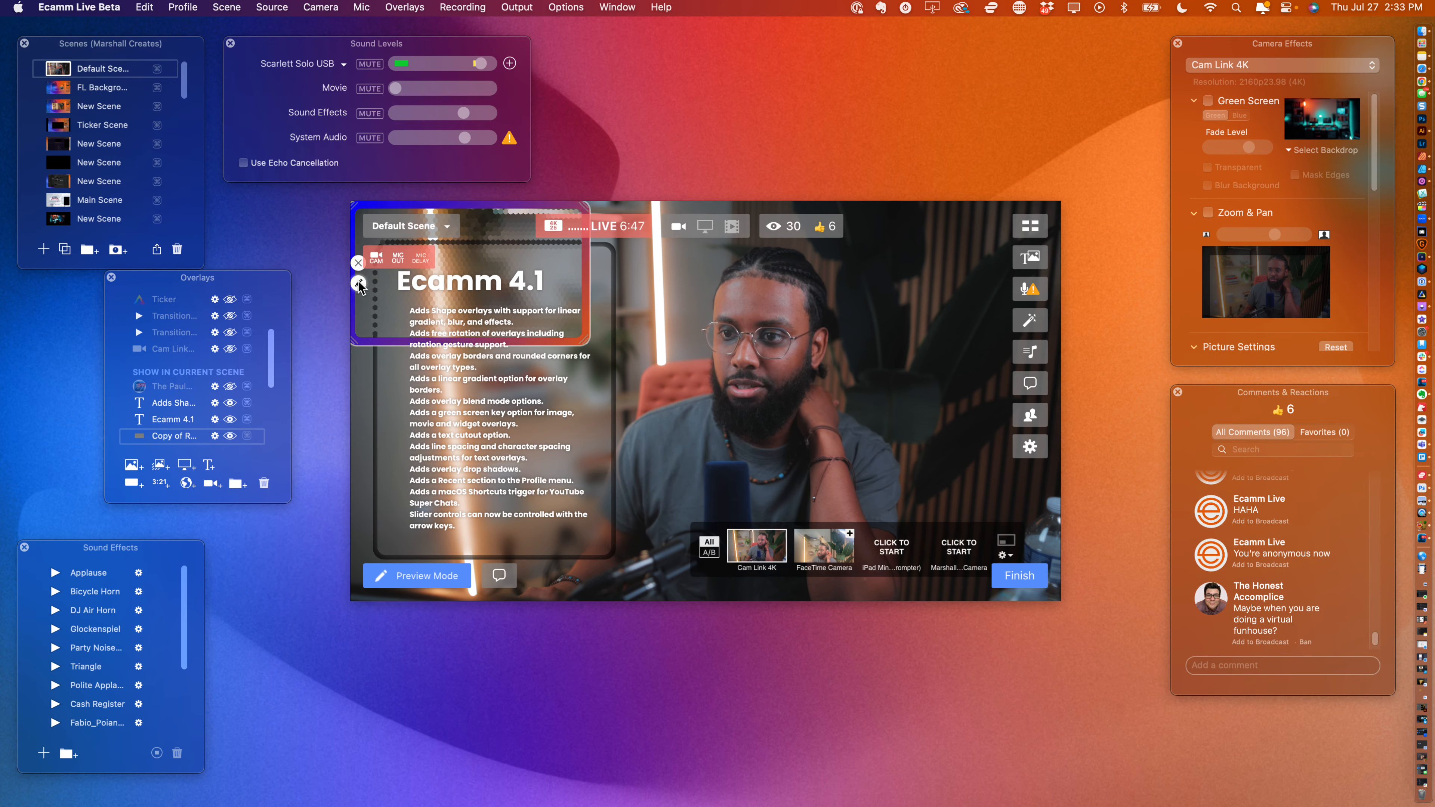
pyautogui.click(359, 283)
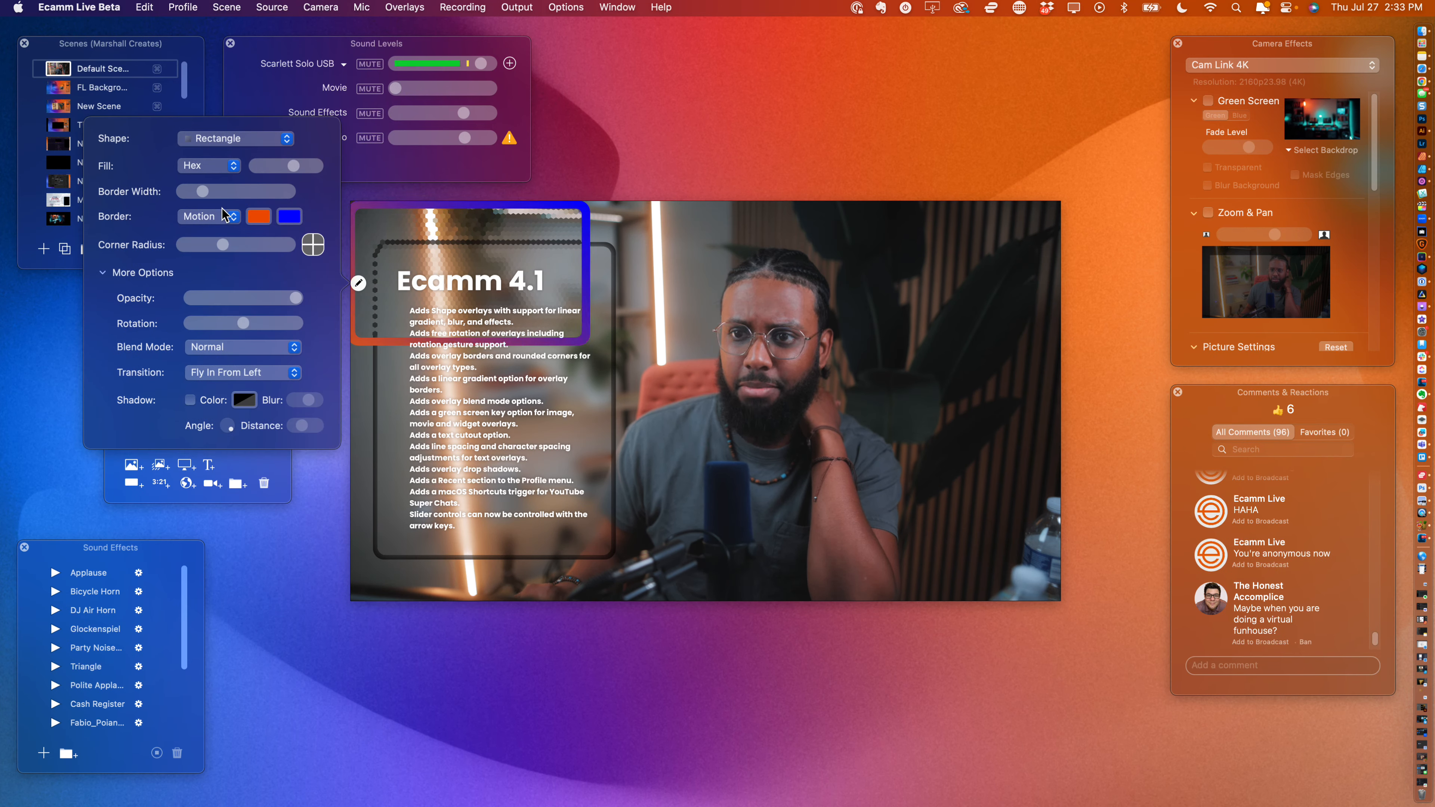
pyautogui.moveTo(214, 192); pyautogui.dragTo(139, 195)
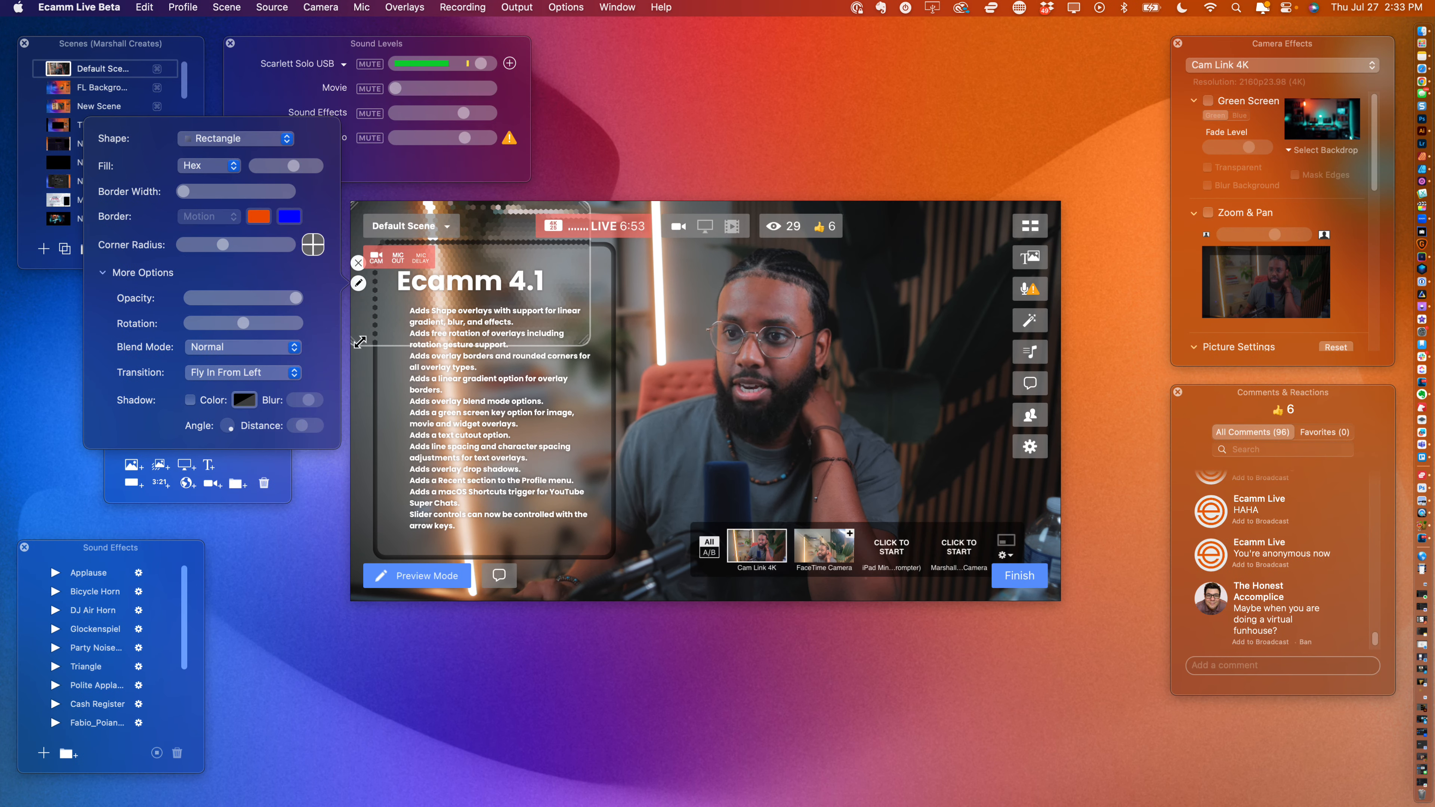
# - Reshape the hex-filled panel into a thin strip spanning the video's full width and place it along the upper edge
pyautogui.moveTo(360, 342); pyautogui.dragTo(360, 241)
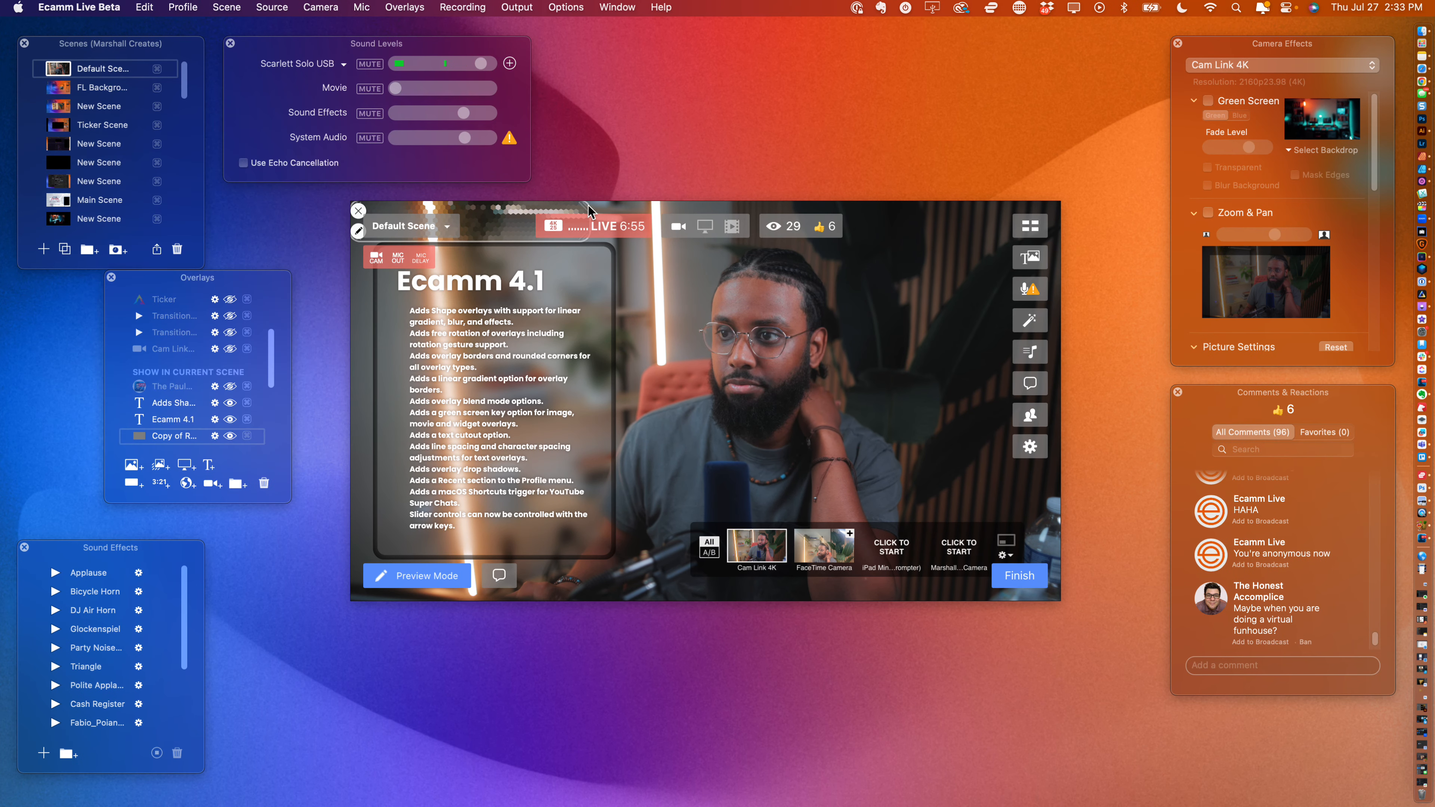
pyautogui.moveTo(587, 212); pyautogui.dragTo(1122, 309)
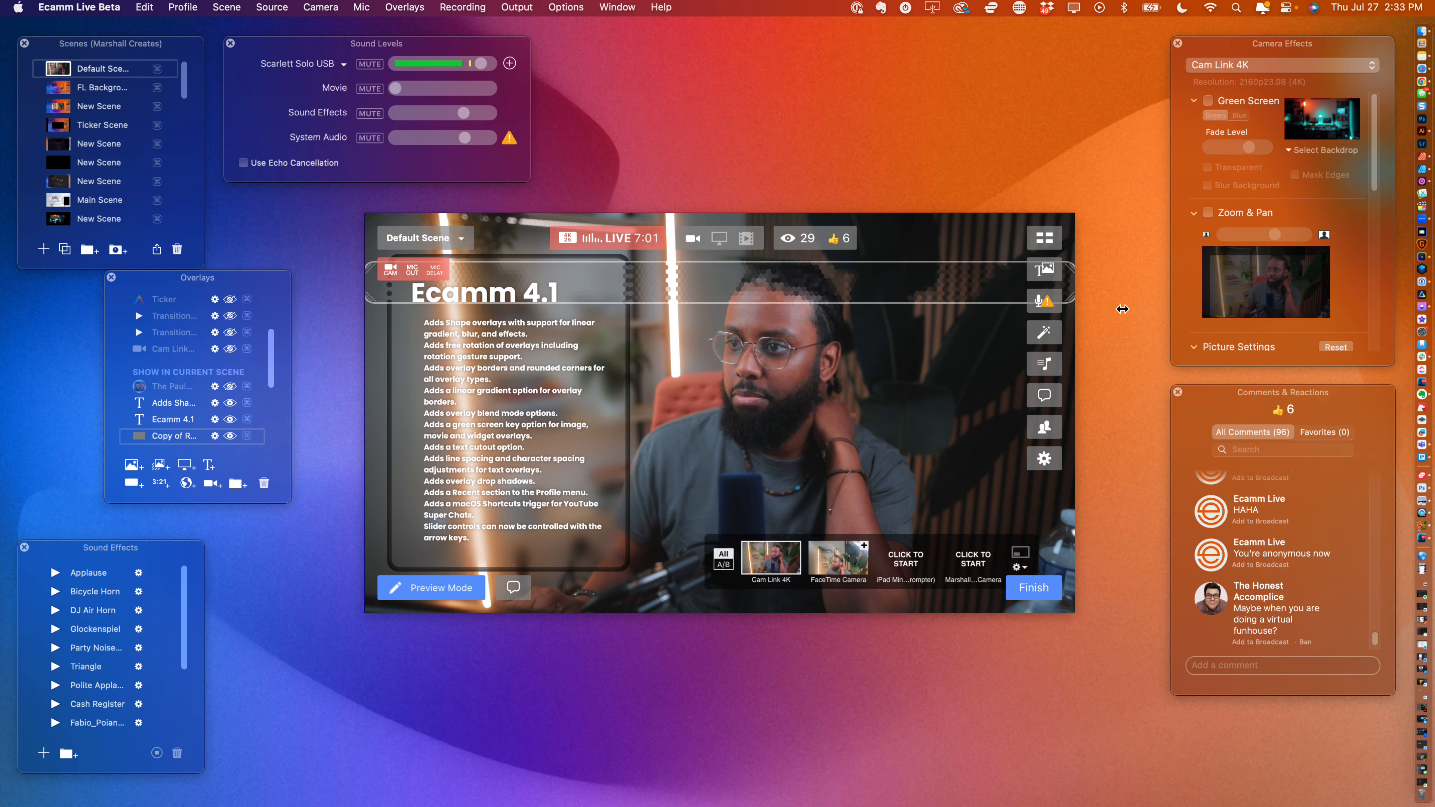
pyautogui.moveTo(932, 285); pyautogui.dragTo(933, 237)
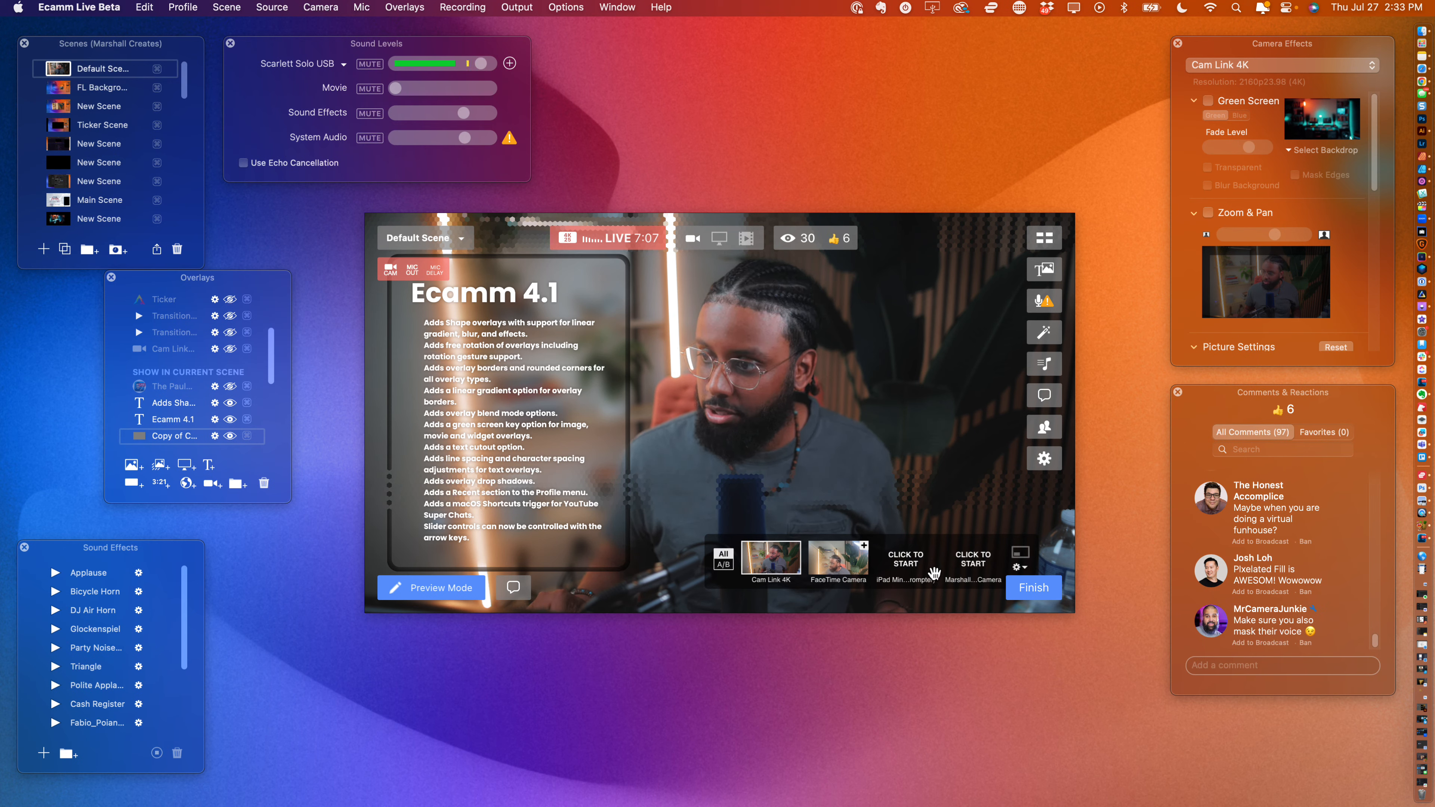
# - Place a copy of the hex strip along the video's lower edge and reshape another copy into a narrow vertical strip at the left edge
pyautogui.moveTo(934, 573); pyautogui.dragTo(922, 666)
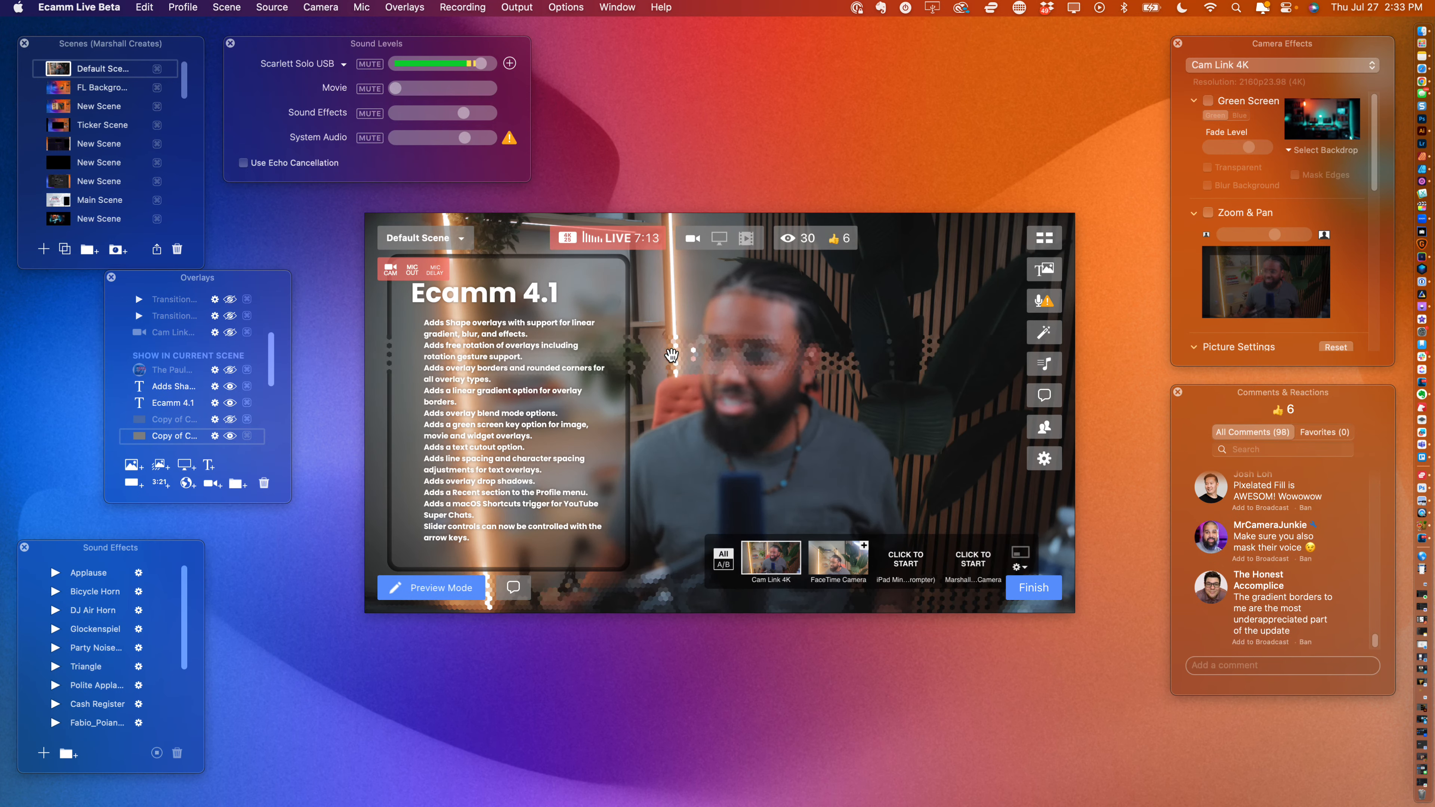
pyautogui.moveTo(700, 595); pyautogui.dragTo(701, 354)
pyautogui.moveTo(1016, 352)
pyautogui.mouseDown()
pyautogui.moveTo(368, 354)
pyautogui.moveTo(388, 362)
pyautogui.moveTo(401, 413)
pyautogui.mouseUp()
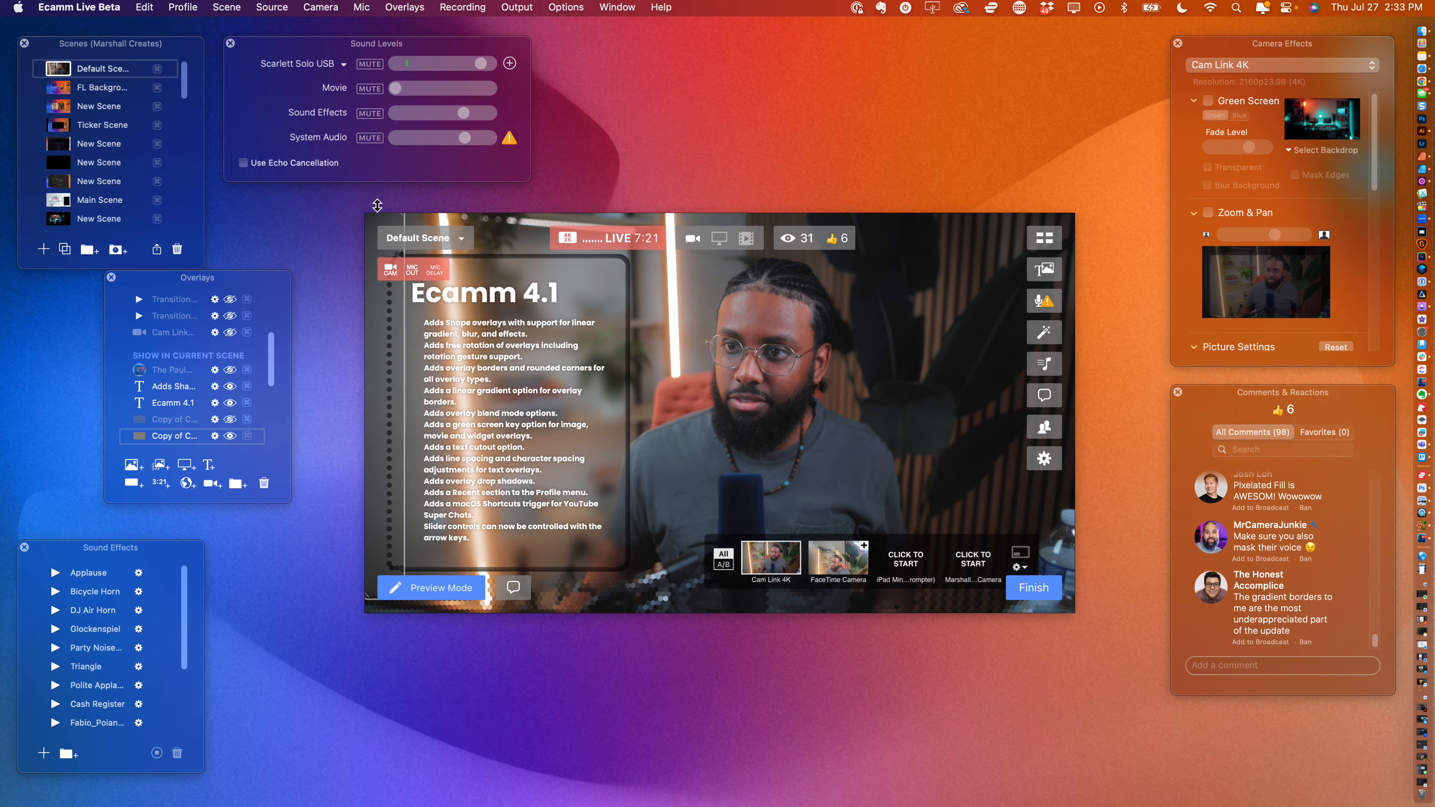
# - Place vertical hex-filled strips along the video's right and left edges
pyautogui.moveTo(392, 292)
pyautogui.moveTo(391, 310); pyautogui.dragTo(1064, 322)
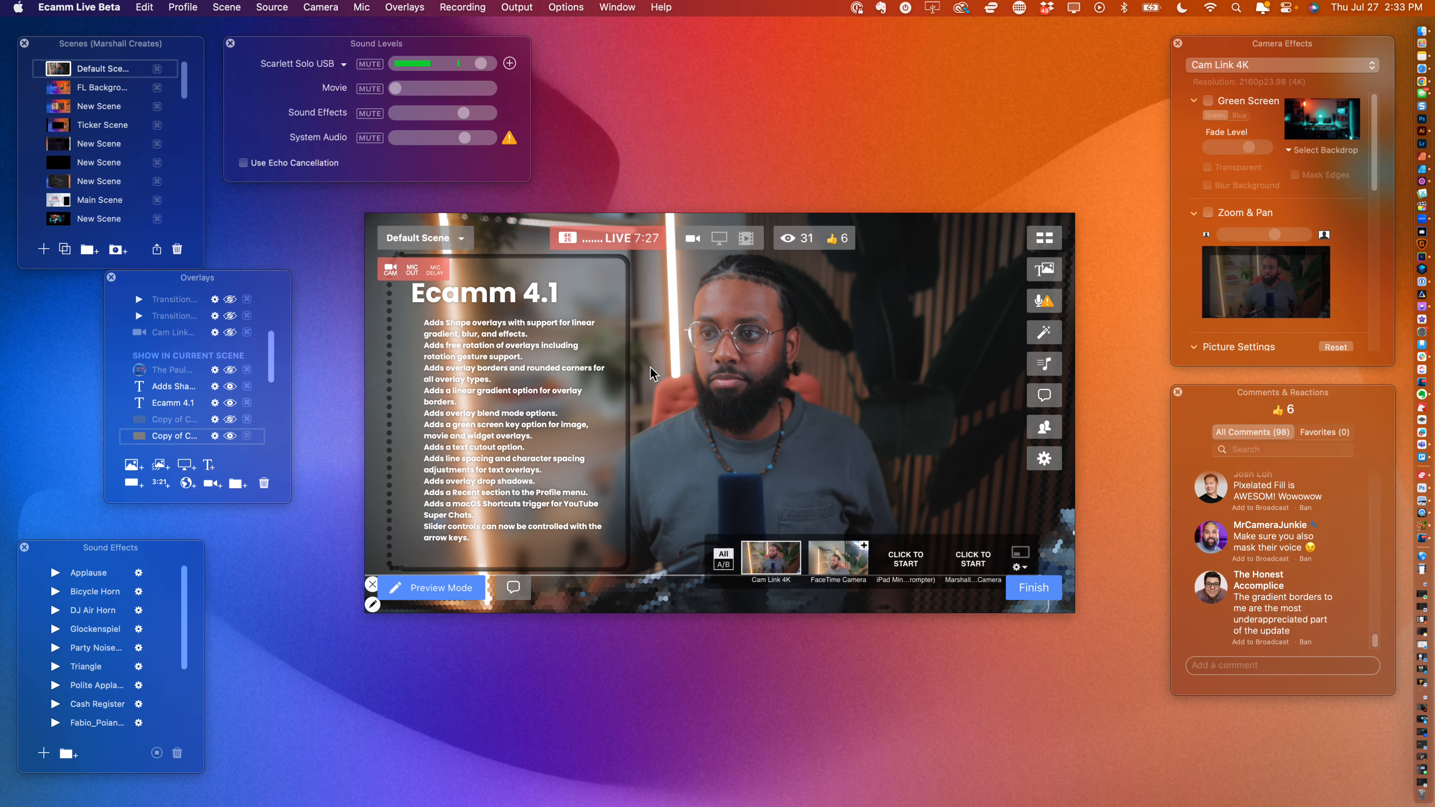
pyautogui.moveTo(373, 272)
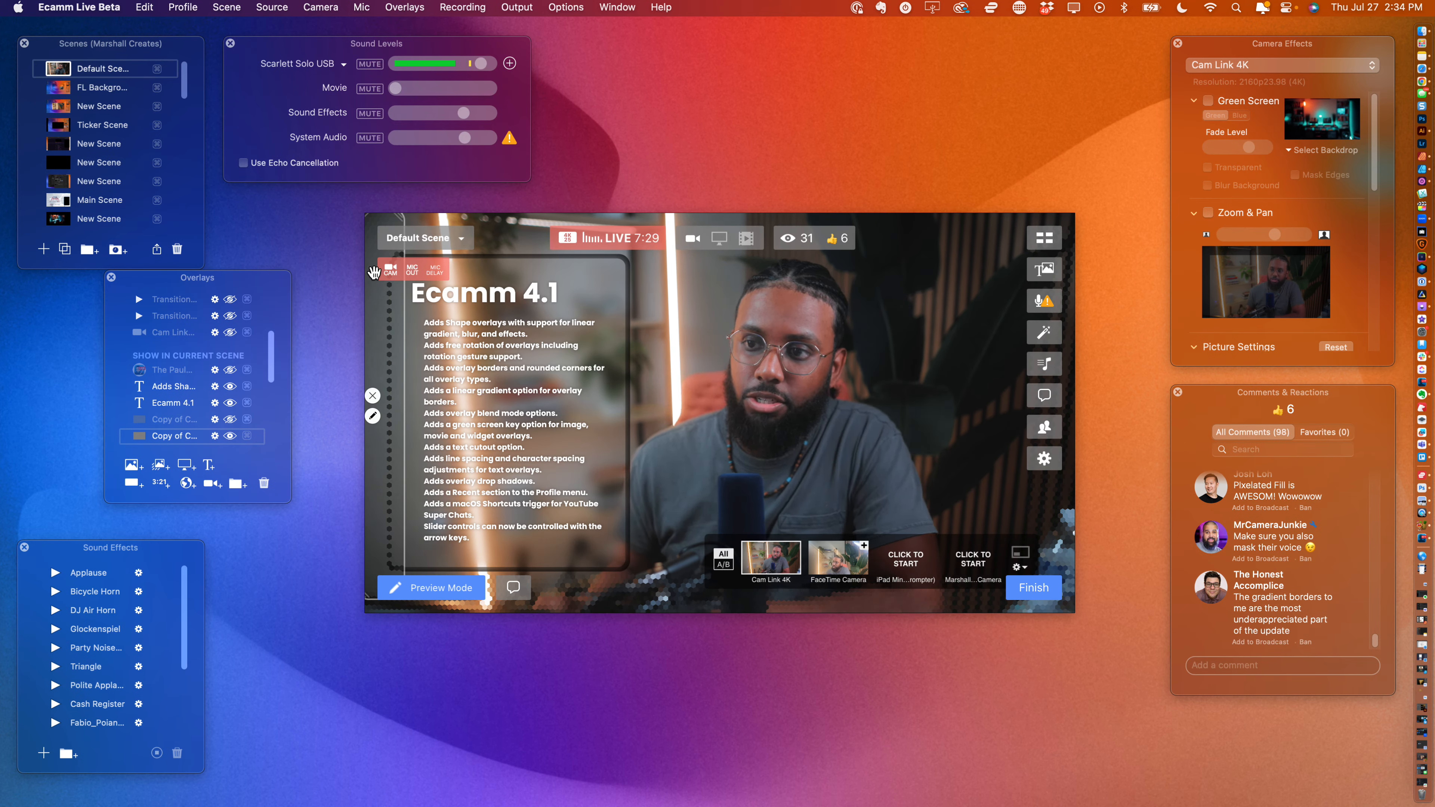
pyautogui.click(374, 272)
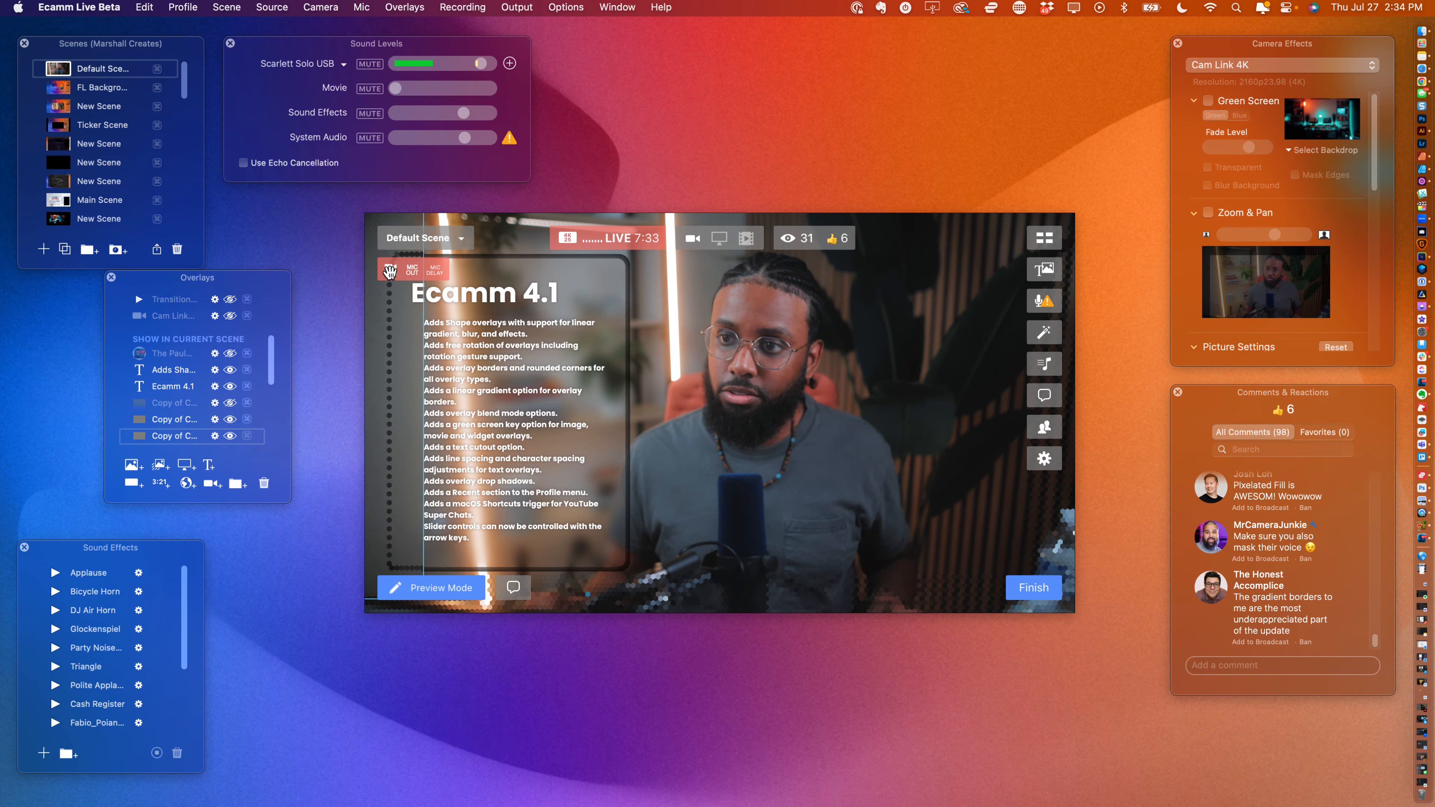
pyautogui.moveTo(383, 291)
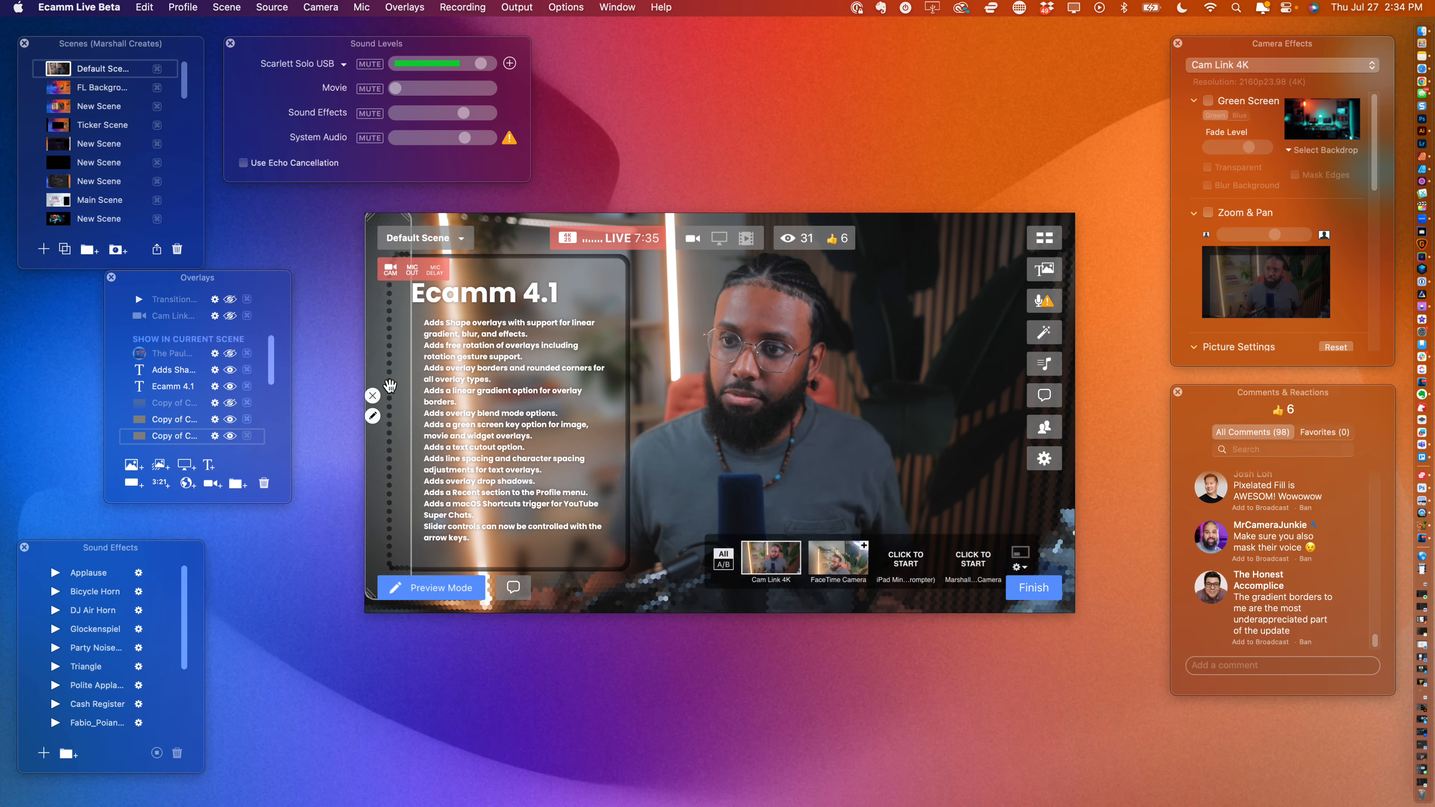
# - Set the left vertical strip's fill to a gradient between red C60001 and blue 007AFF
pyautogui.click(374, 417)
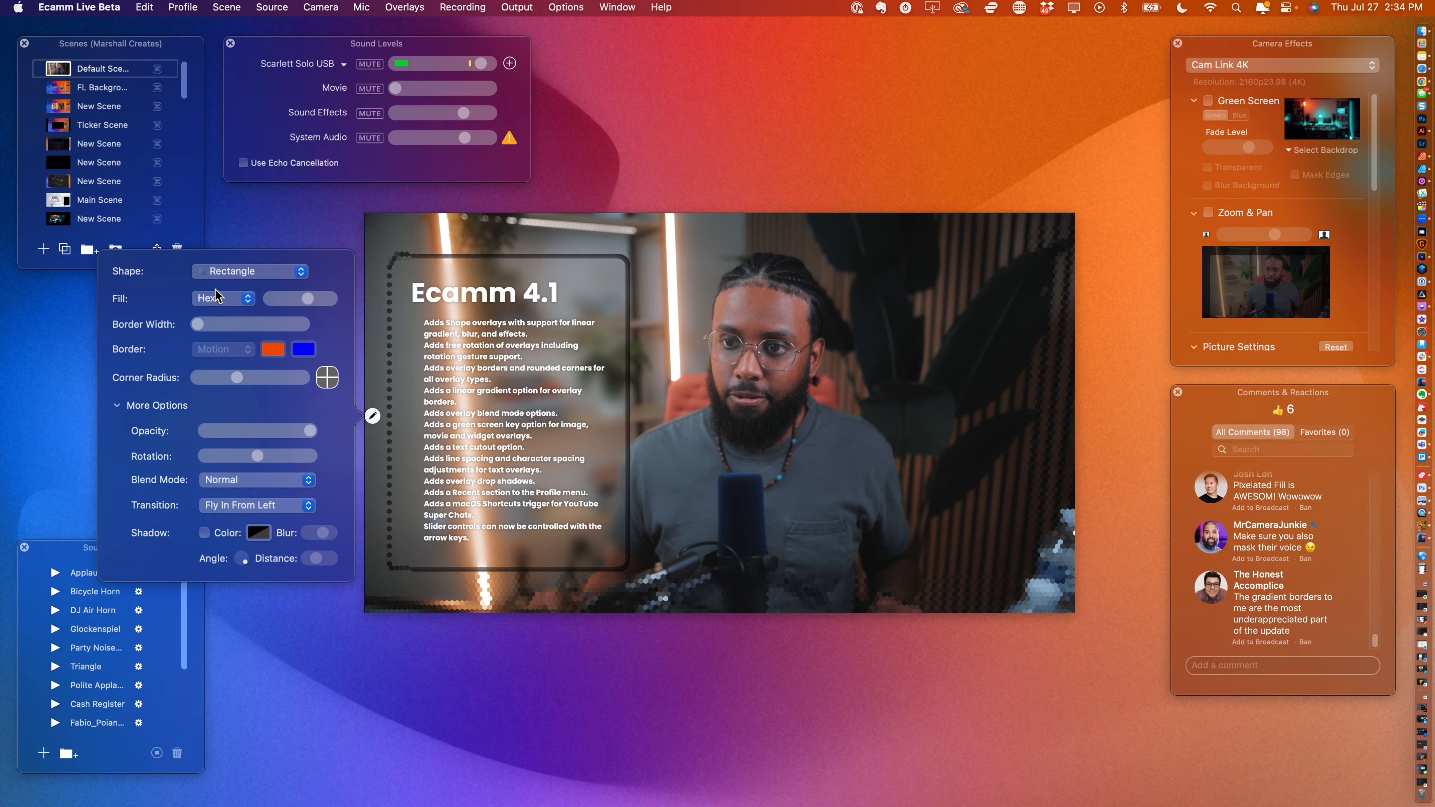
pyautogui.click(236, 296)
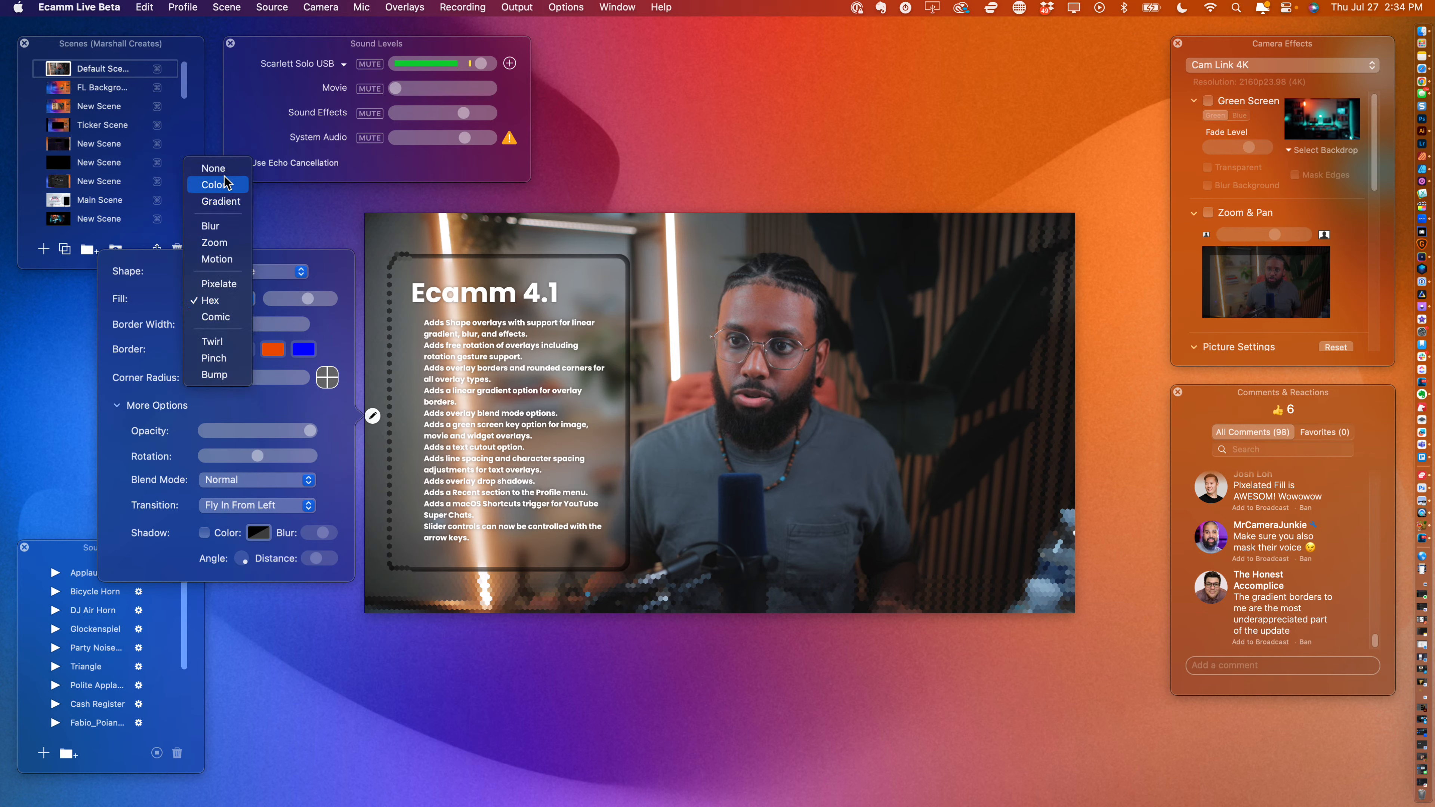
pyautogui.click(221, 201)
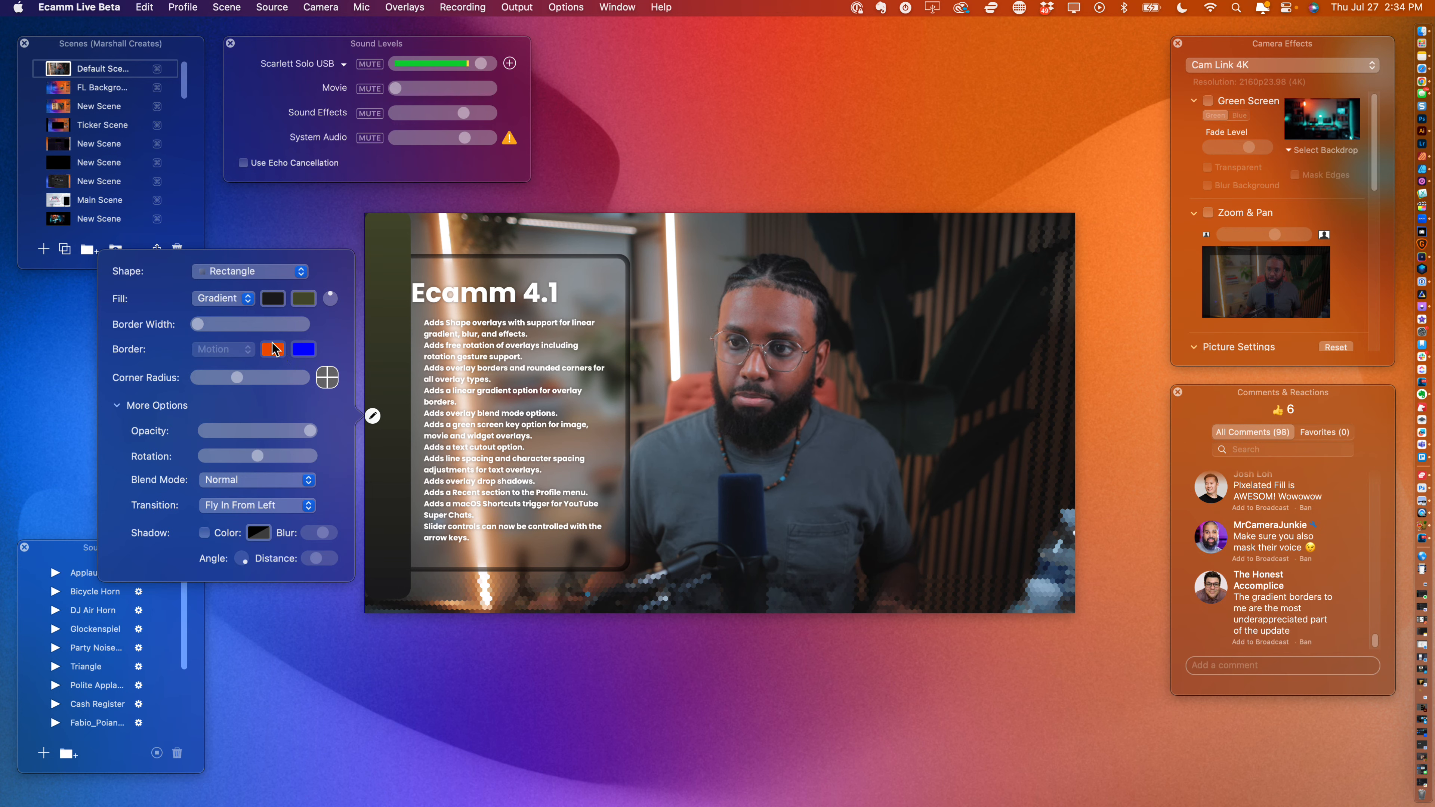
pyautogui.click(272, 299)
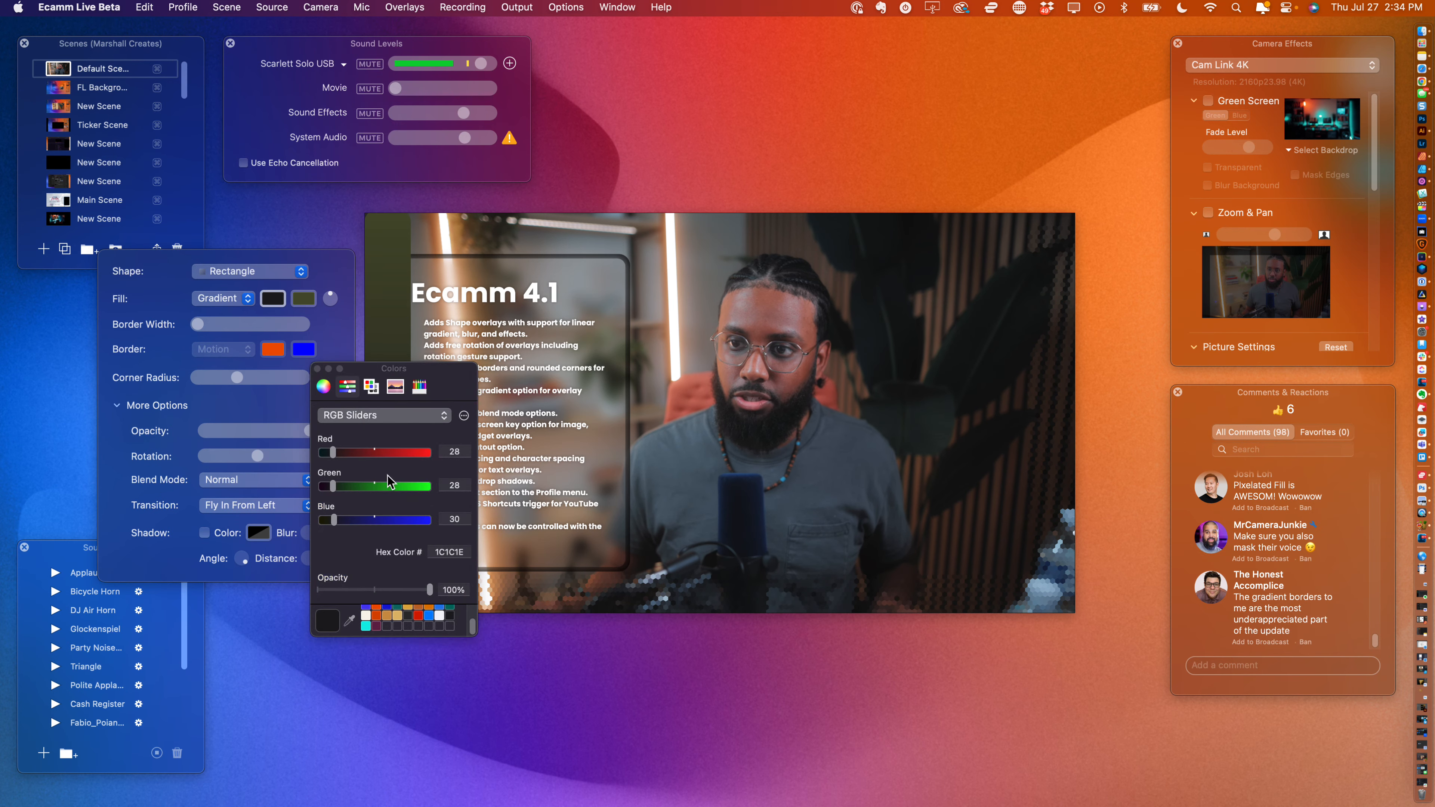
pyautogui.click(420, 615)
pyautogui.click(415, 610)
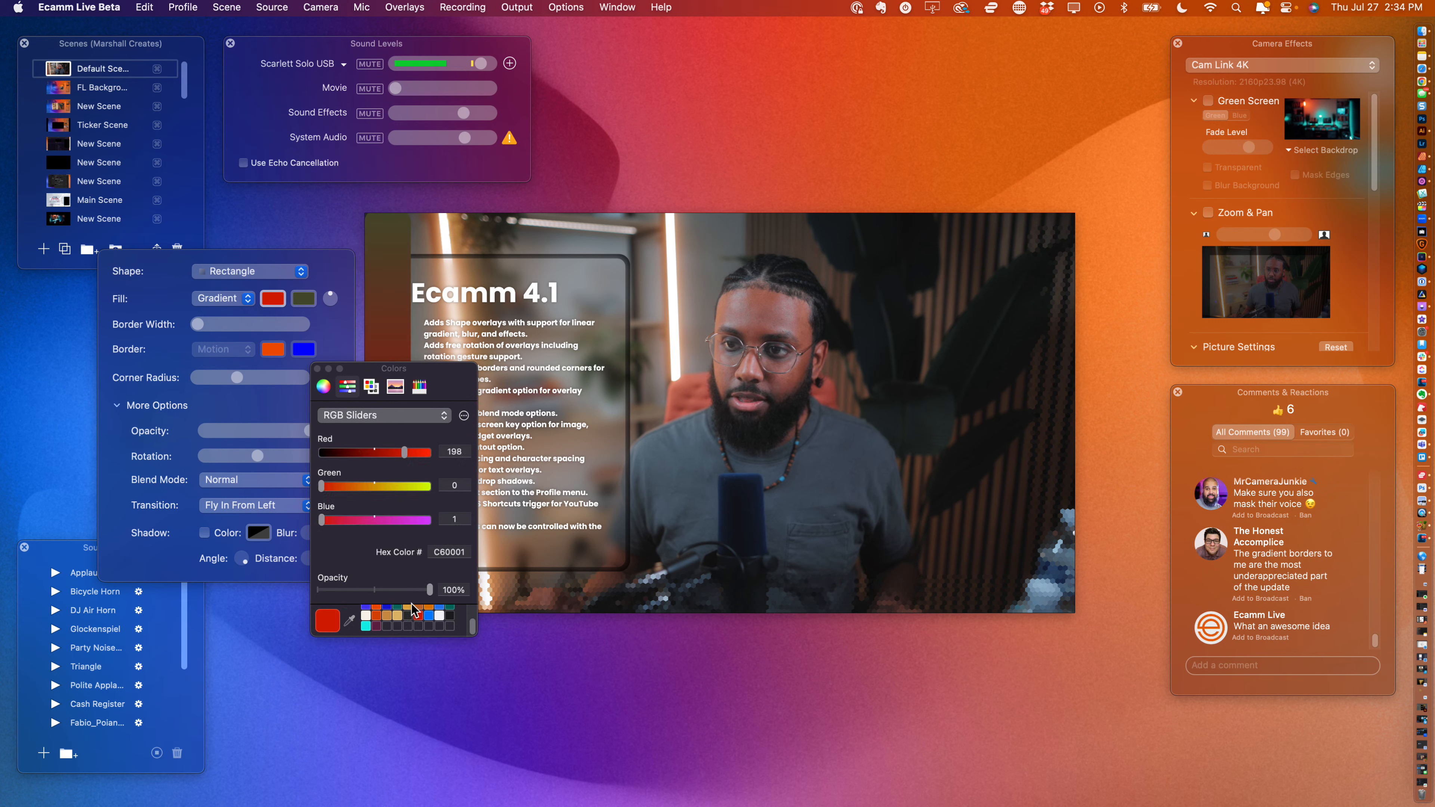
pyautogui.click(303, 299)
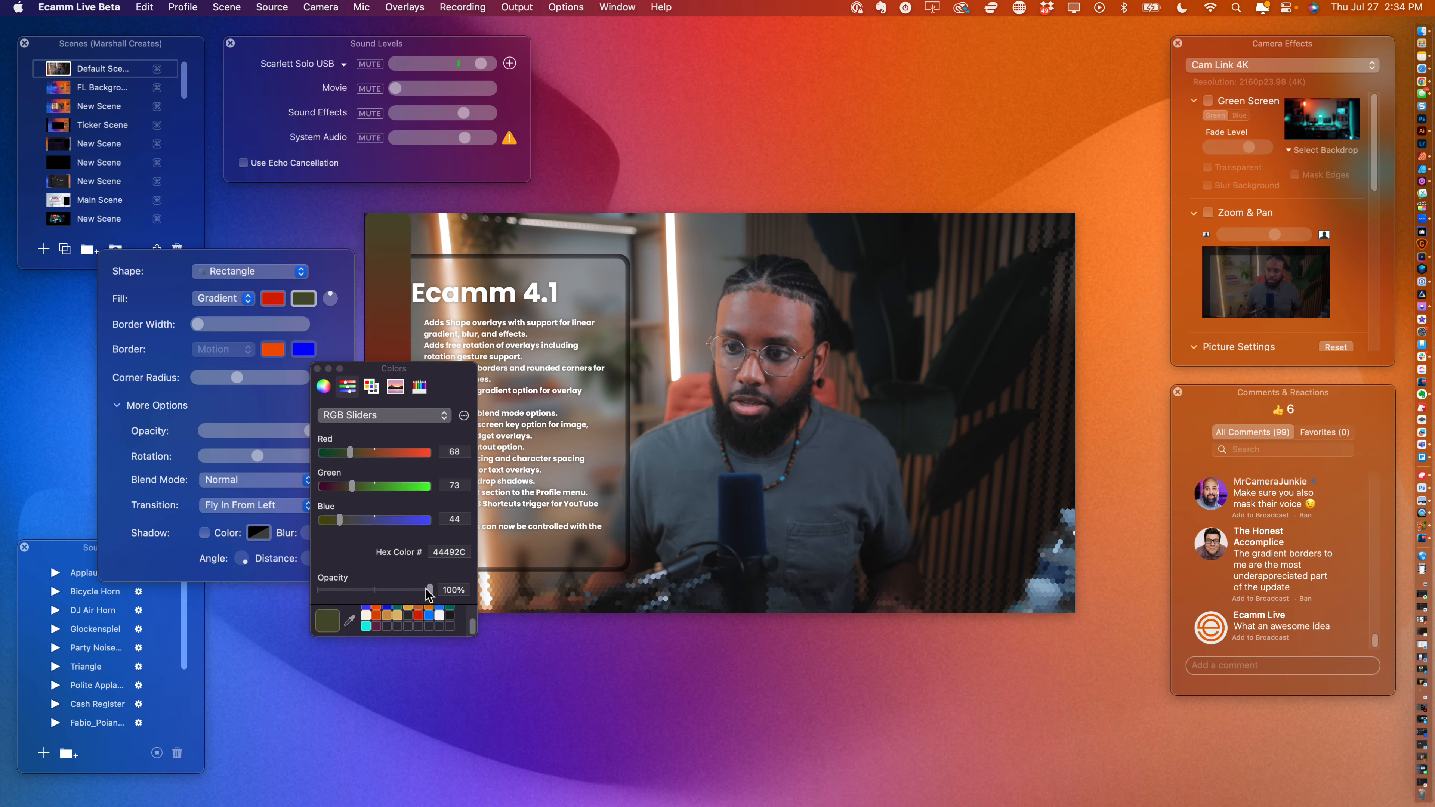
pyautogui.click(430, 615)
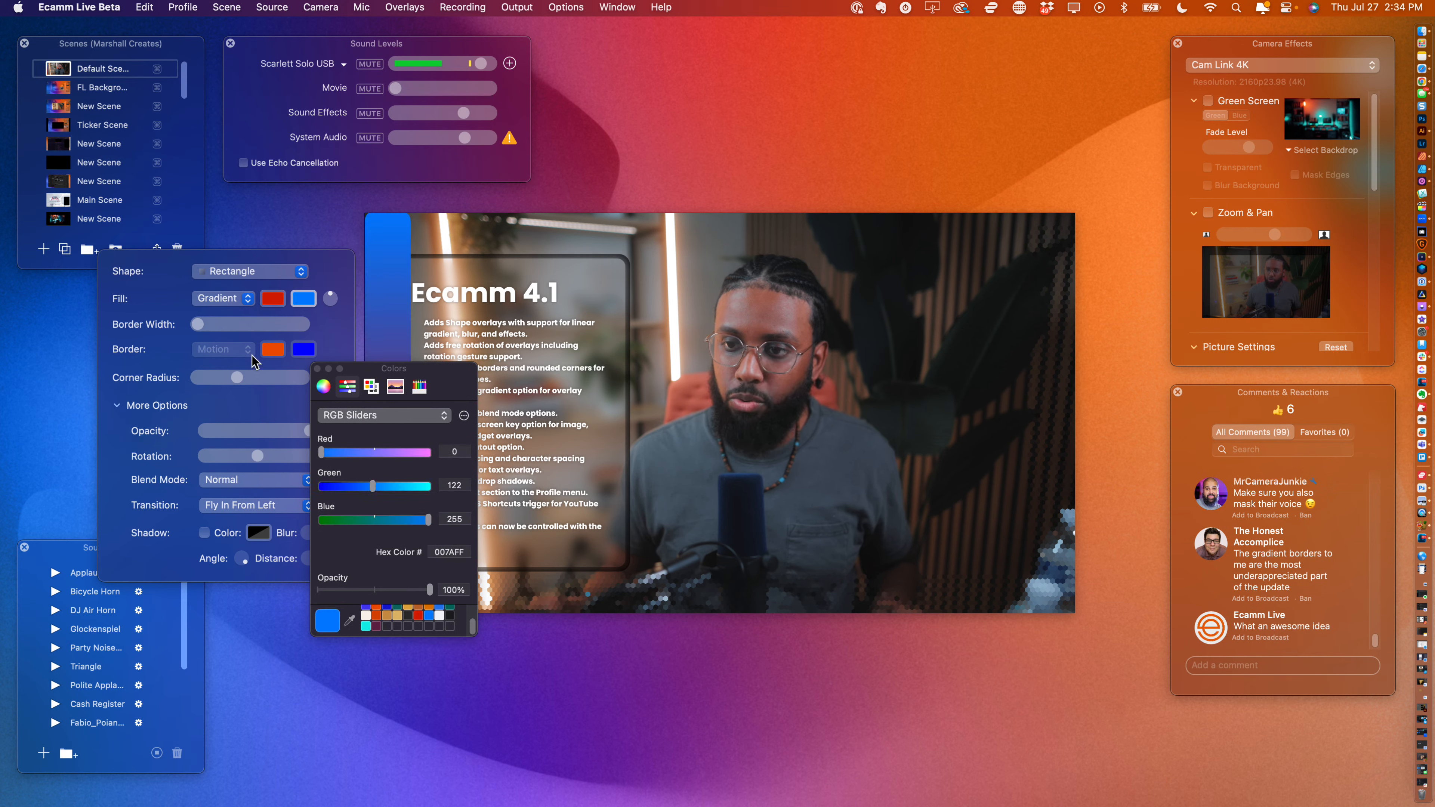
# - Lower the left gradient strip's opacity to roughly half and set its blend mode to Multiply
pyautogui.click(265, 436)
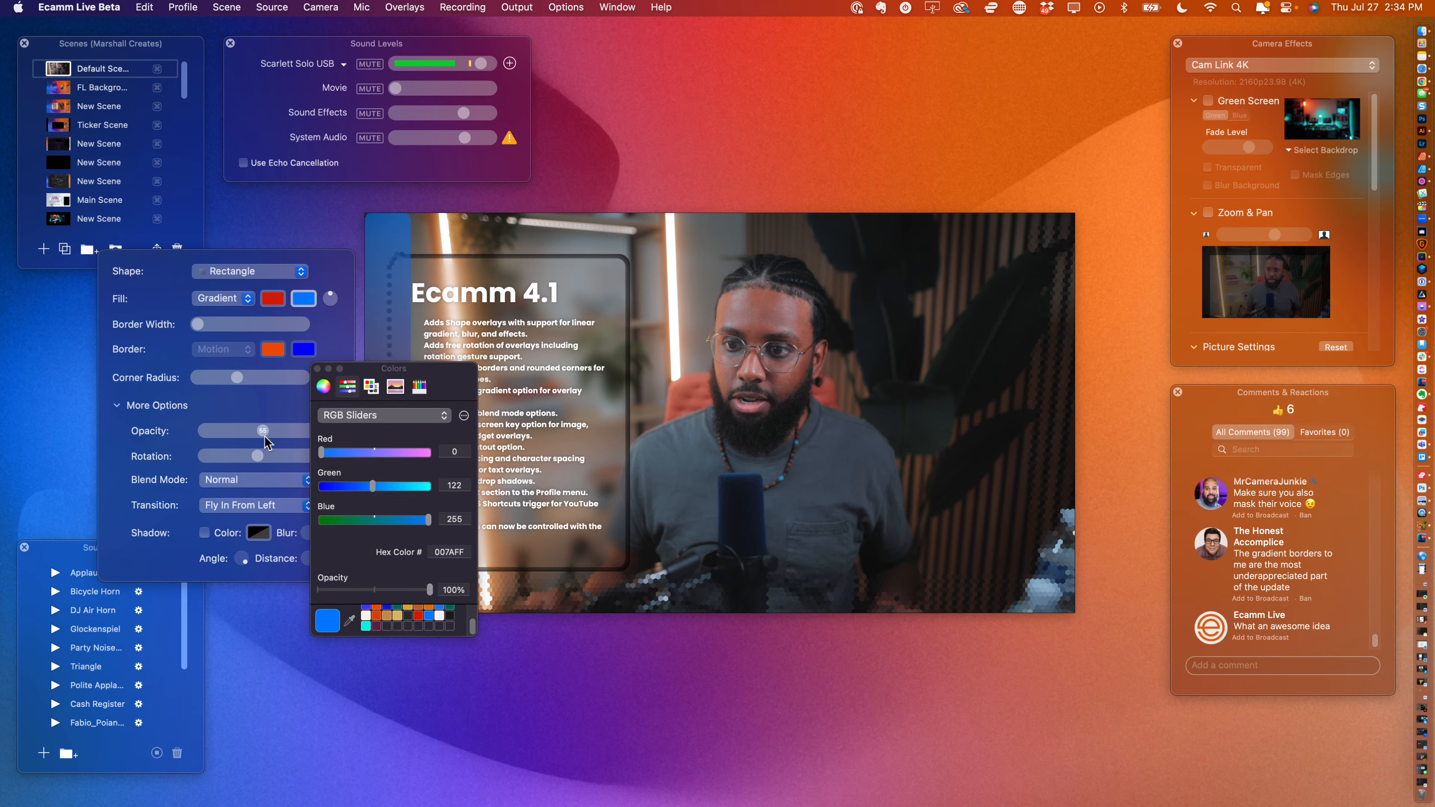
pyautogui.click(317, 370)
pyautogui.click(253, 480)
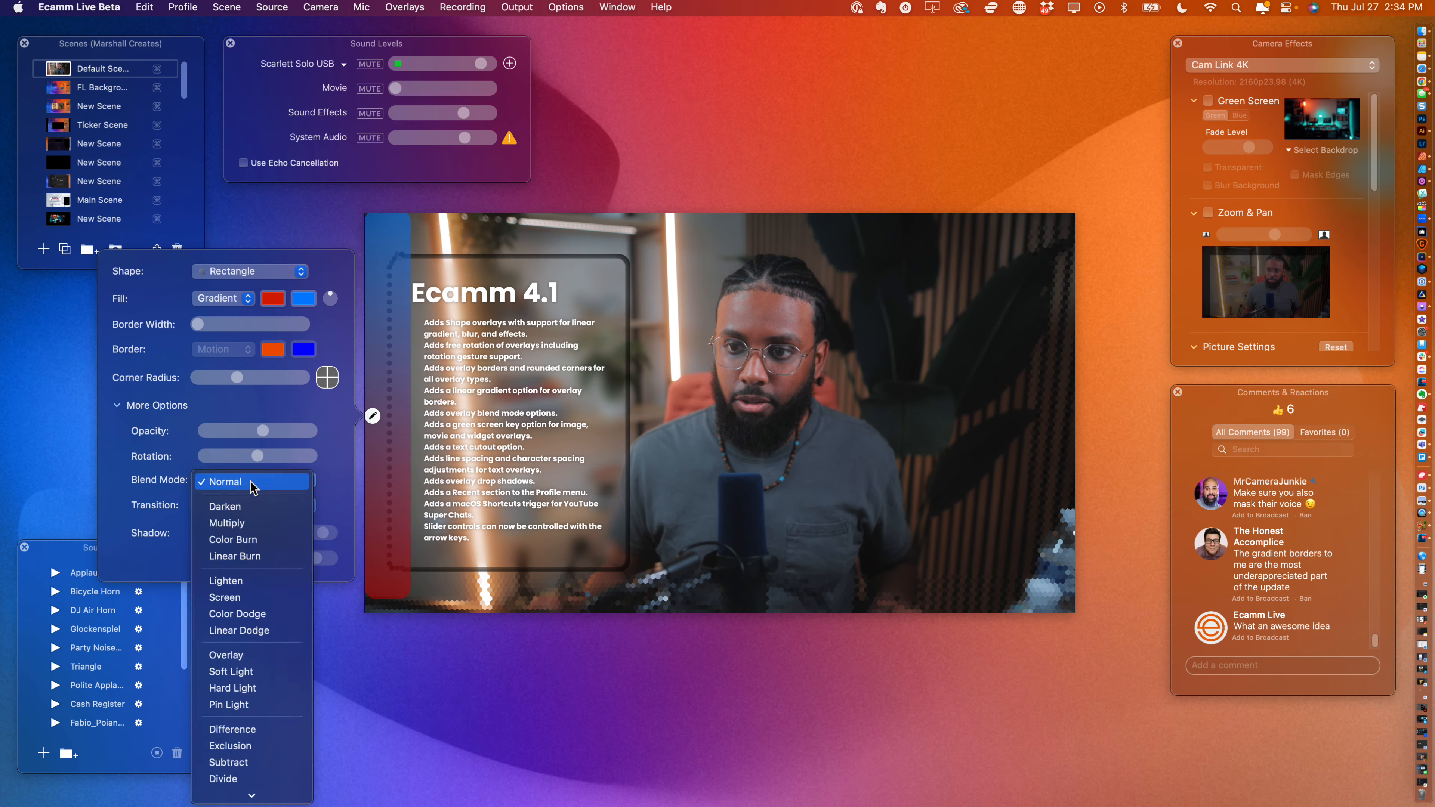
pyautogui.click(258, 525)
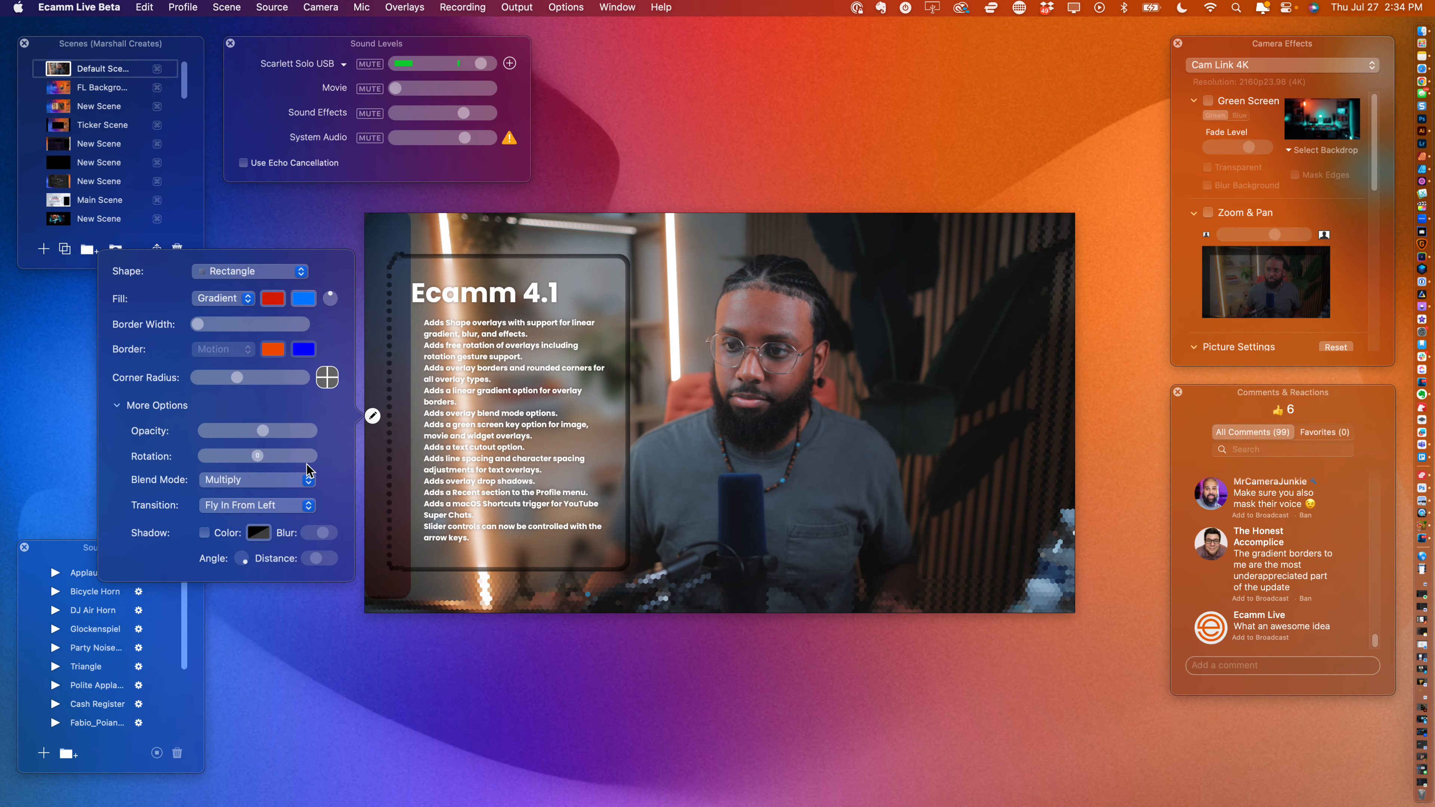
pyautogui.click(249, 480)
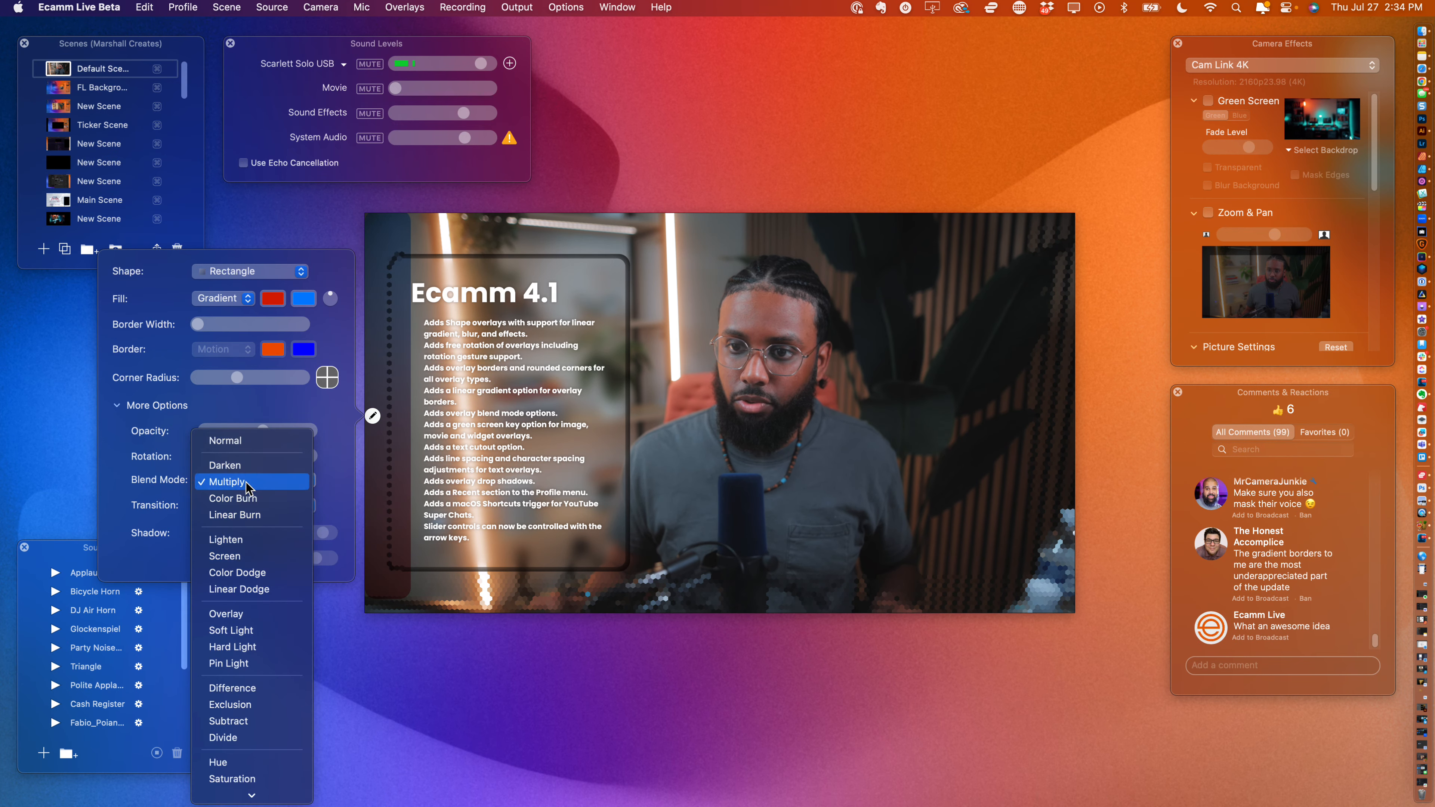
pyautogui.click(201, 417)
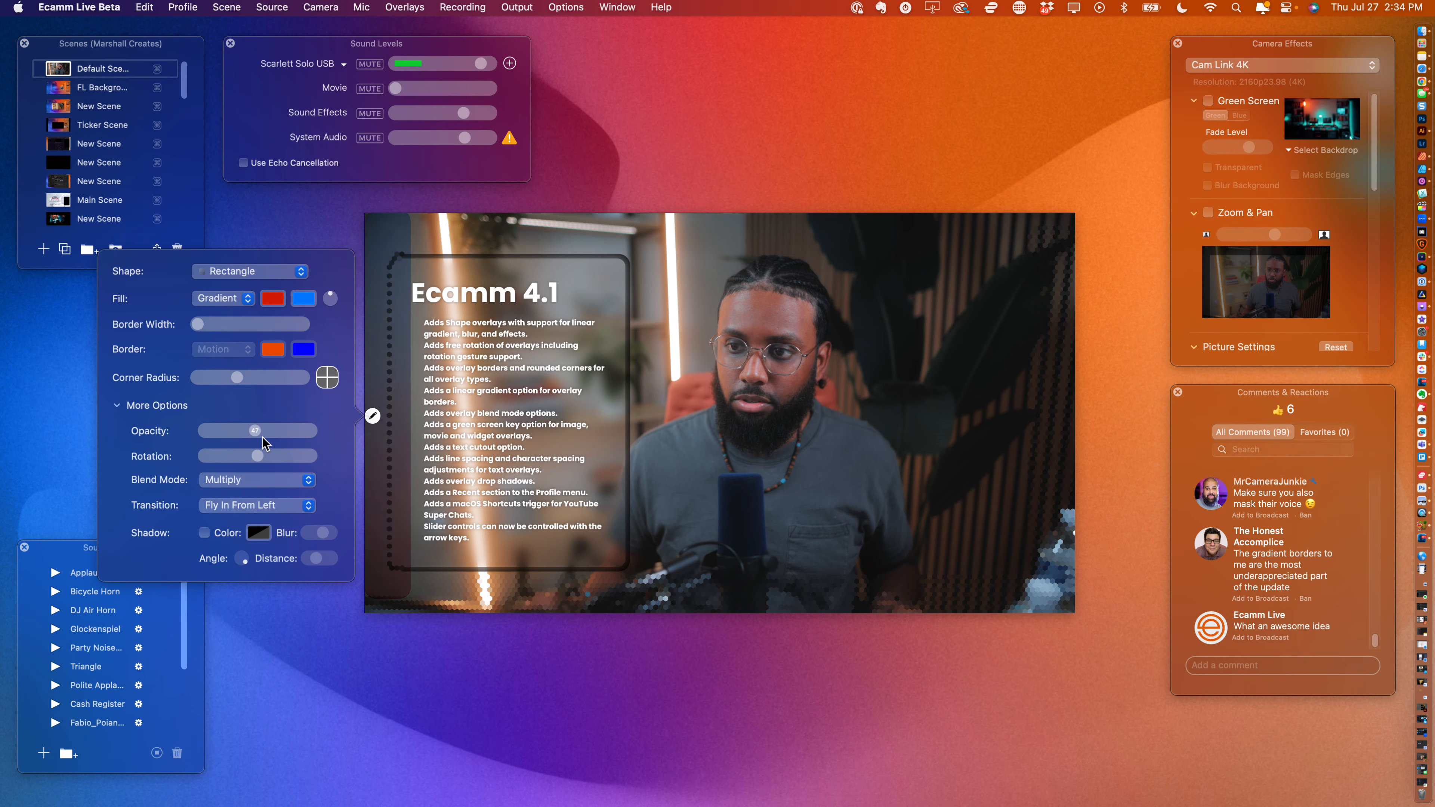
# - Try the Color Burn blend mode on the left gradient strip, and settle on Color
pyautogui.click(265, 484)
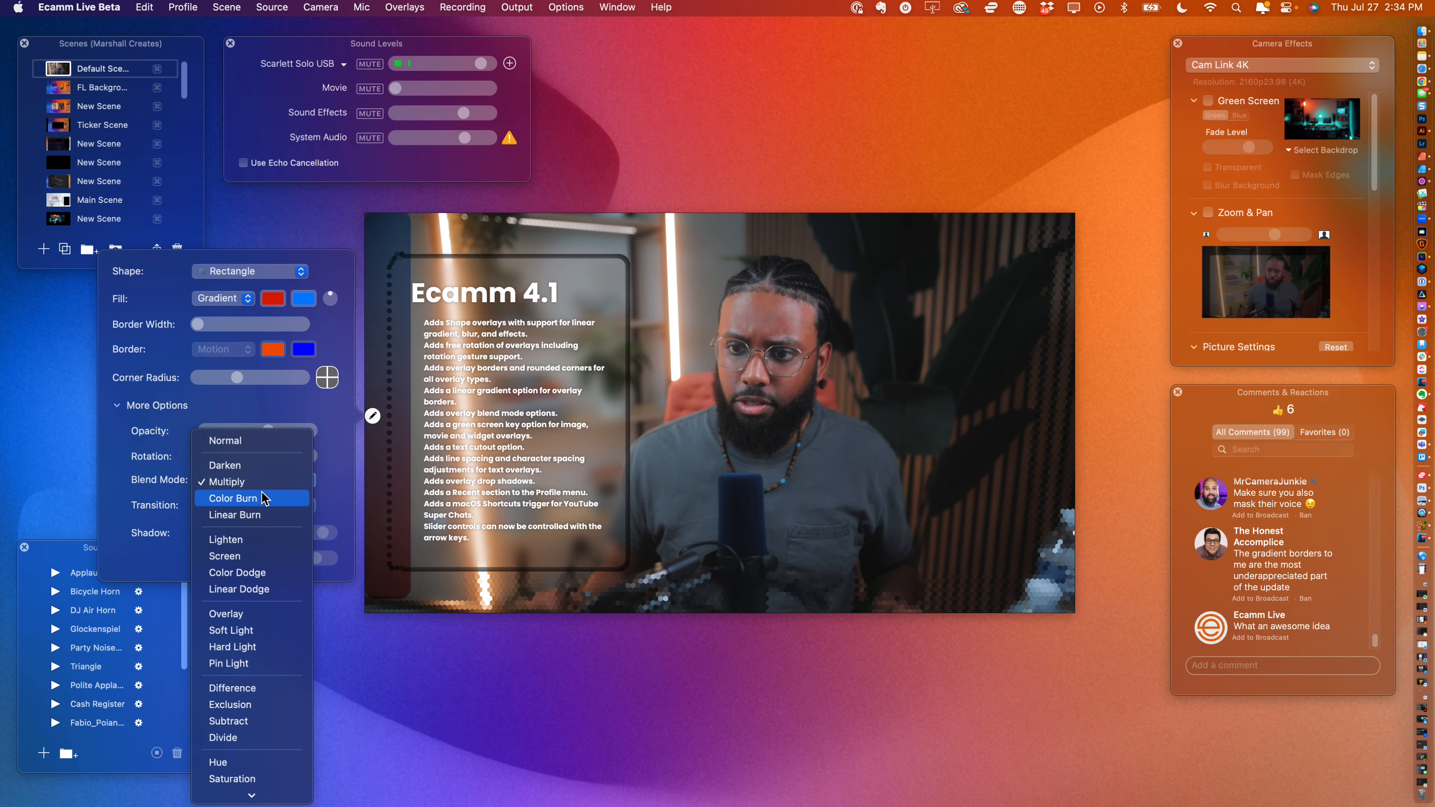
pyautogui.click(264, 498)
pyautogui.click(257, 482)
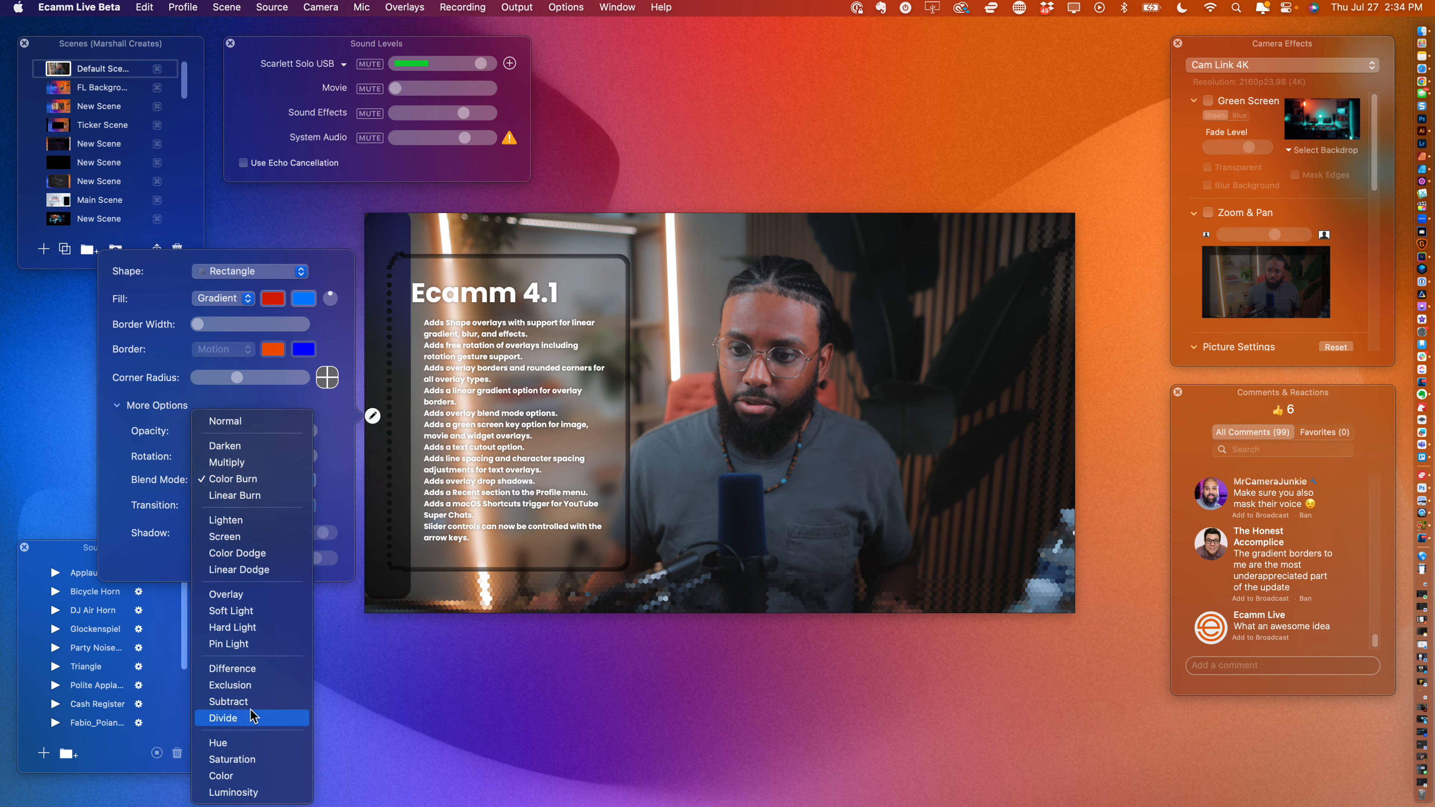
pyautogui.click(249, 775)
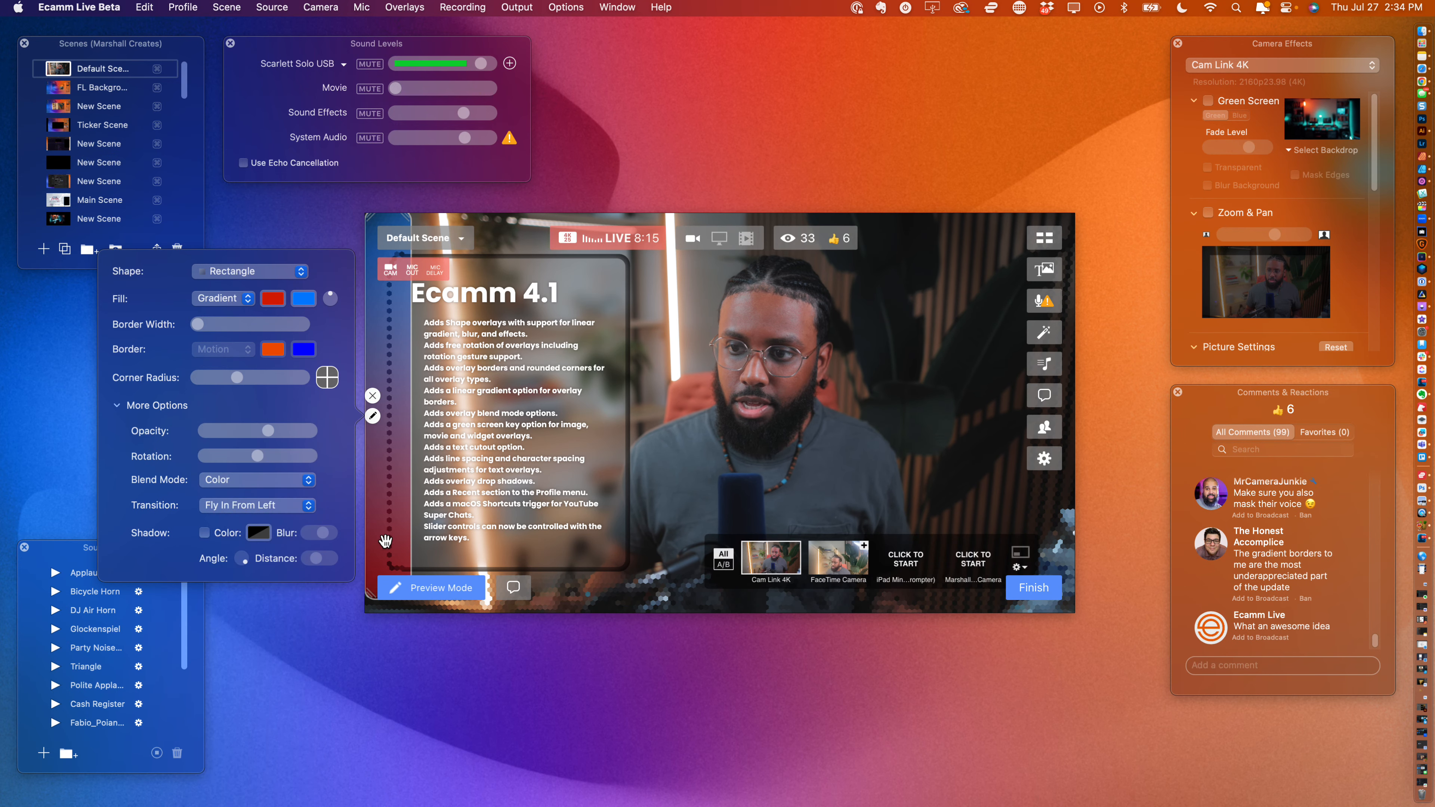
# - Move a copy of the gradient strip over the presenter and rotate it to horizontal
pyautogui.moveTo(386, 541); pyautogui.dragTo(550, 541)
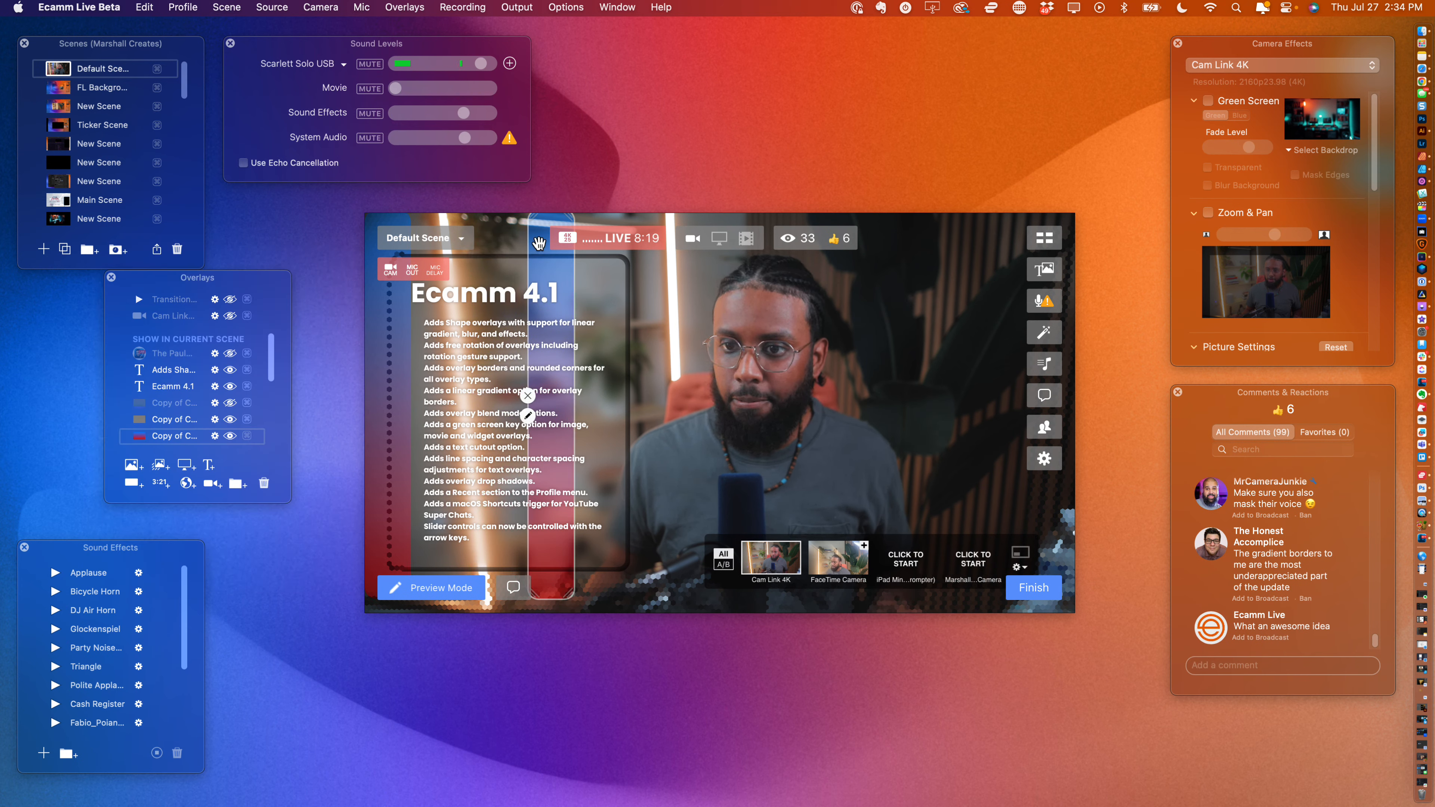
pyautogui.moveTo(544, 271); pyautogui.dragTo(716, 292)
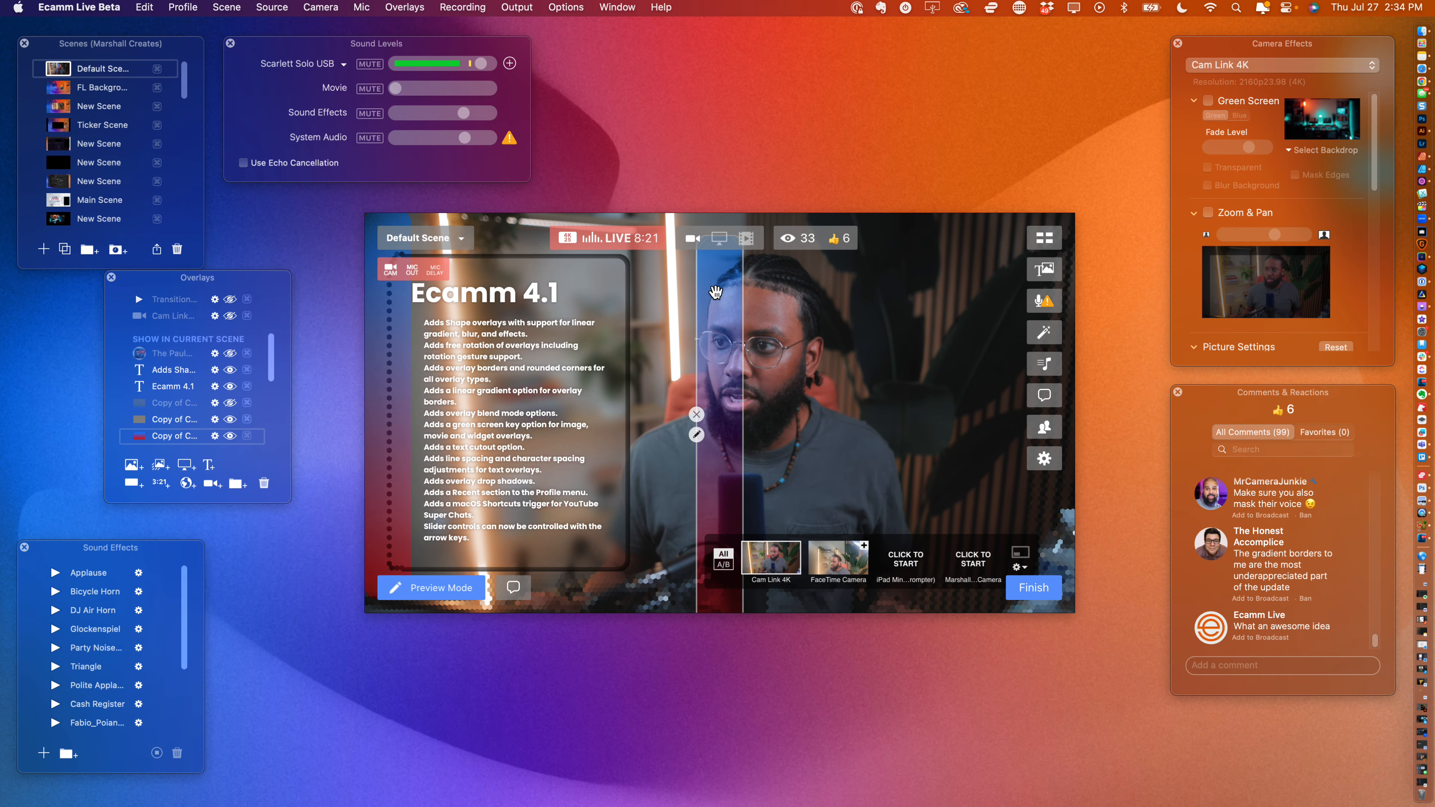
pyautogui.click(697, 435)
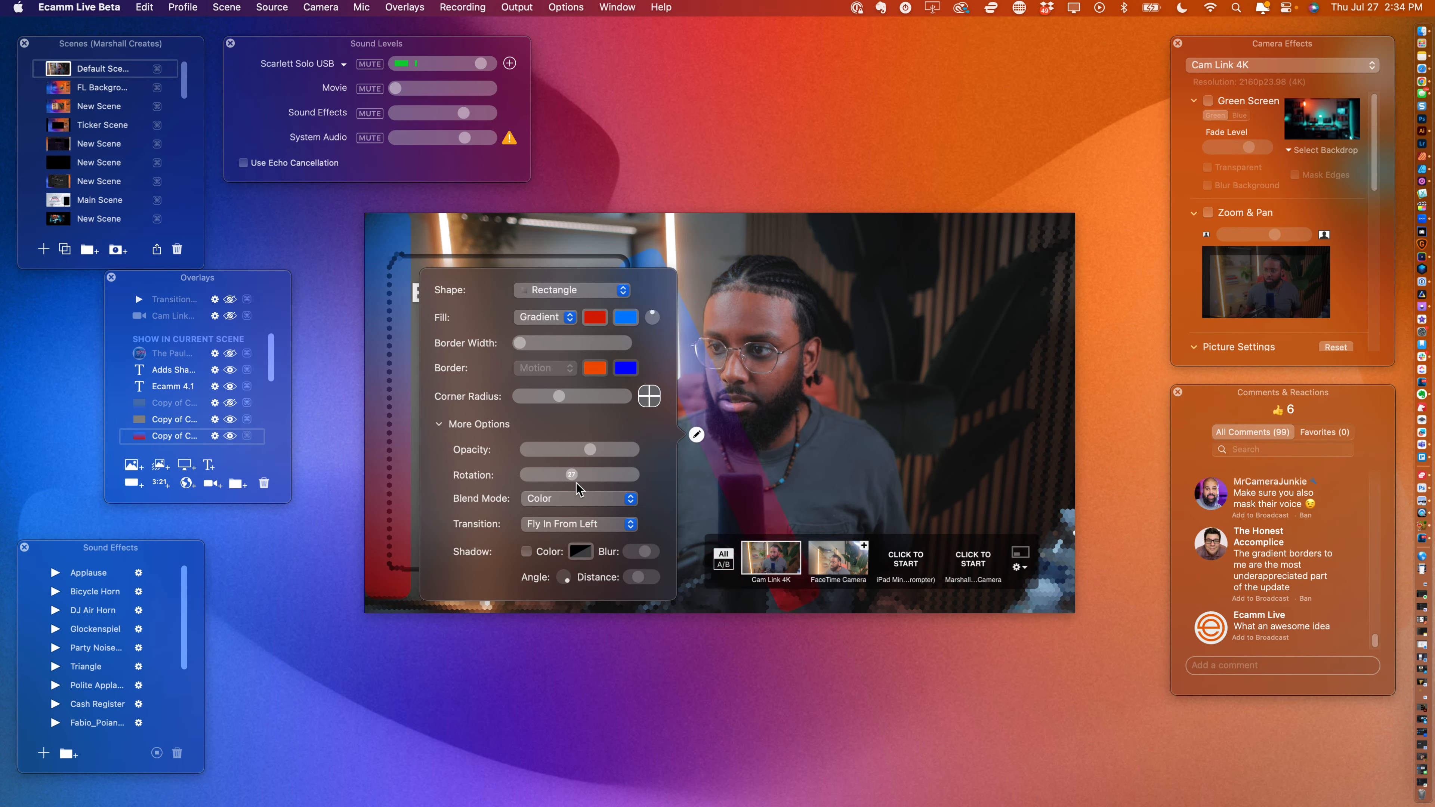
pyautogui.moveTo(578, 489); pyautogui.dragTo(560, 534)
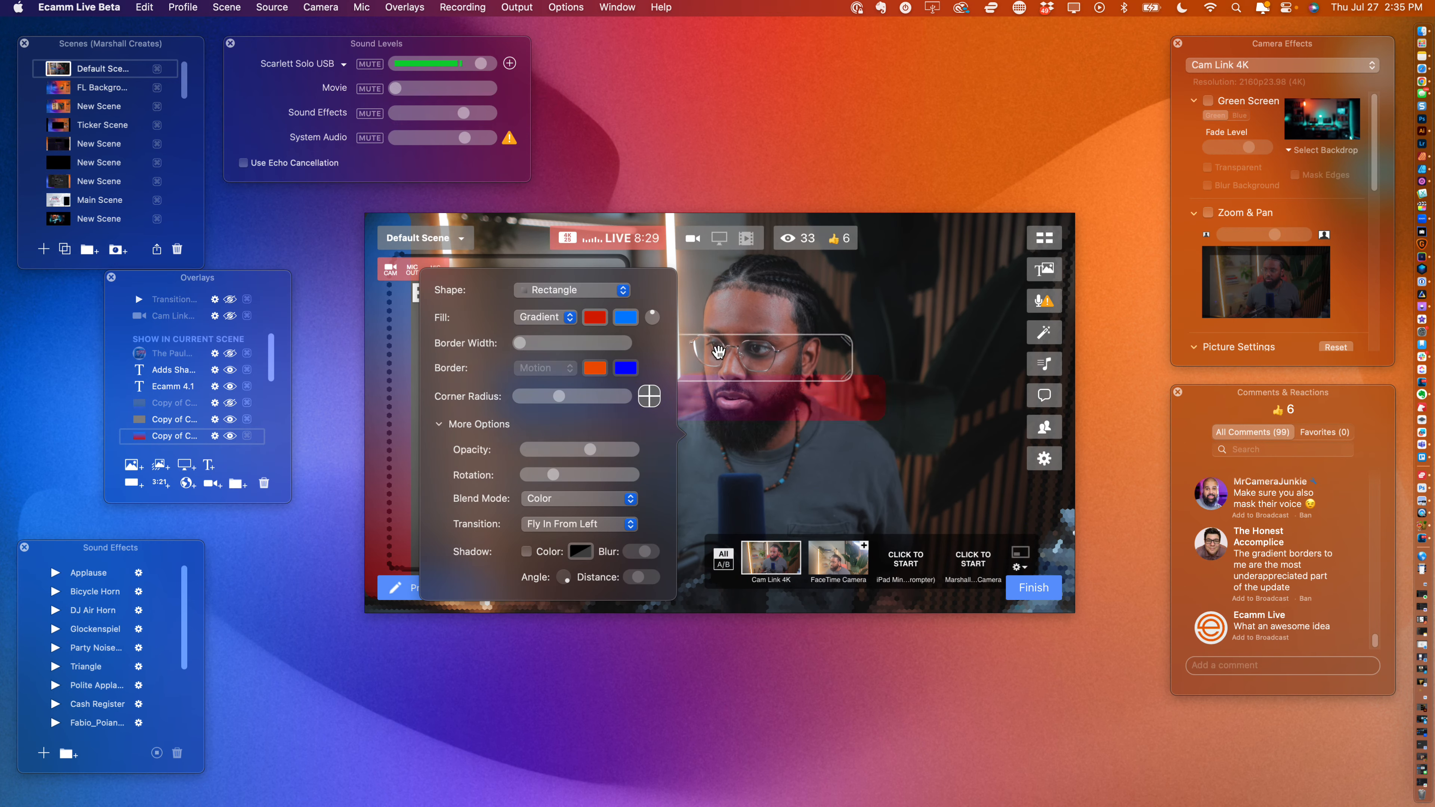
# - Move the rotated gradient strip to the video's upper edge and reduce its corner radius to 0
pyautogui.moveTo(719, 352); pyautogui.dragTo(663, 225)
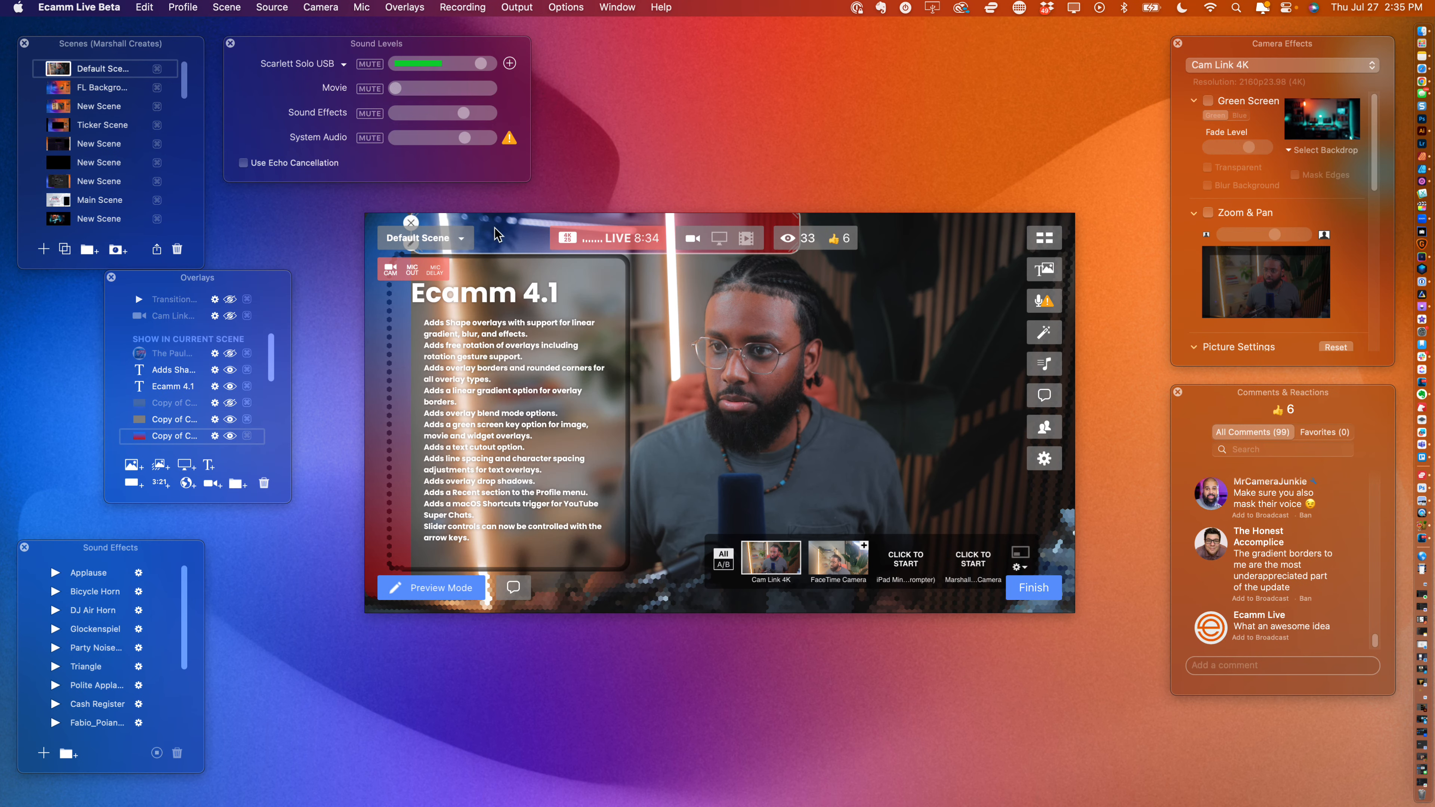
pyautogui.click(410, 246)
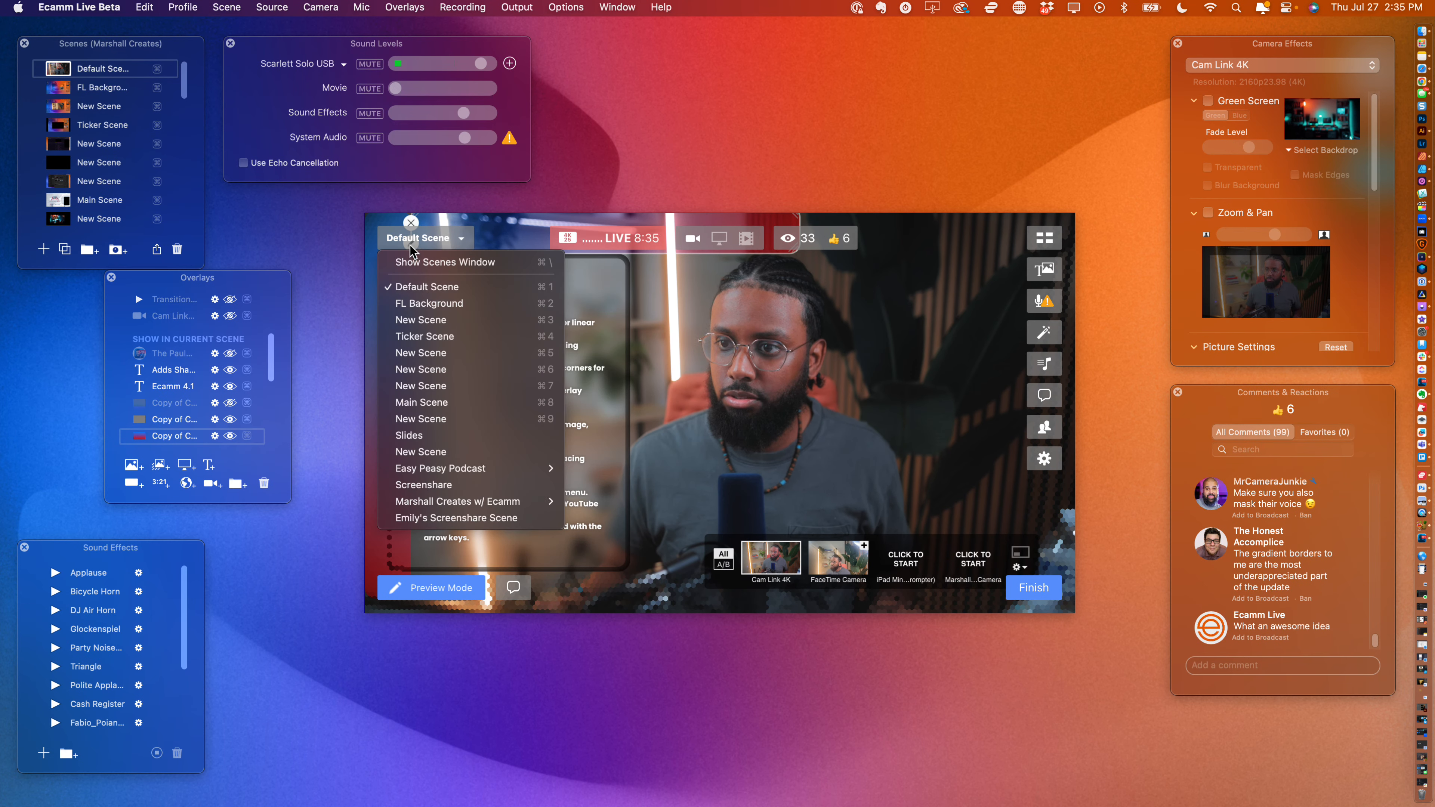
pyautogui.click(209, 443)
pyautogui.click(216, 437)
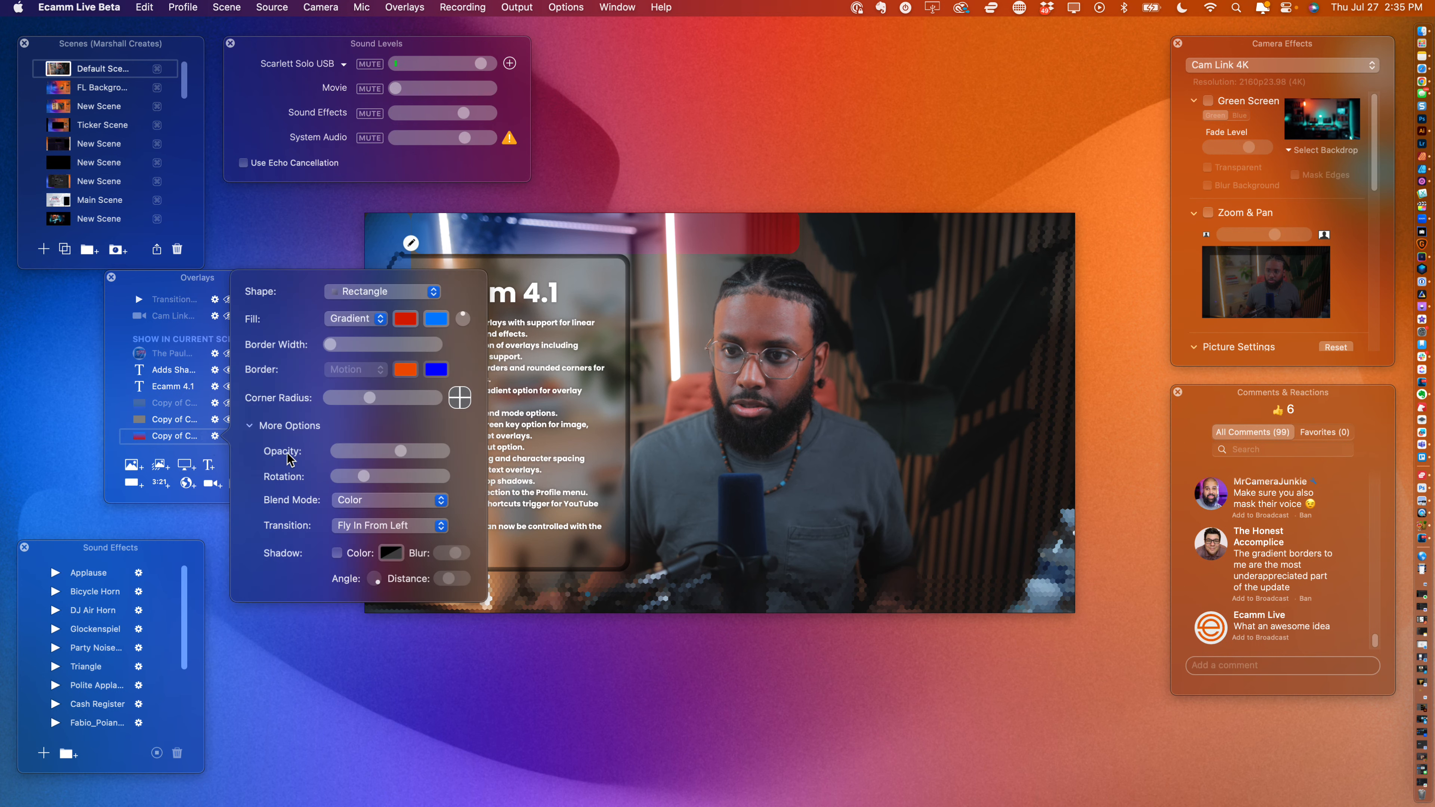
pyautogui.moveTo(353, 399); pyautogui.dragTo(329, 399)
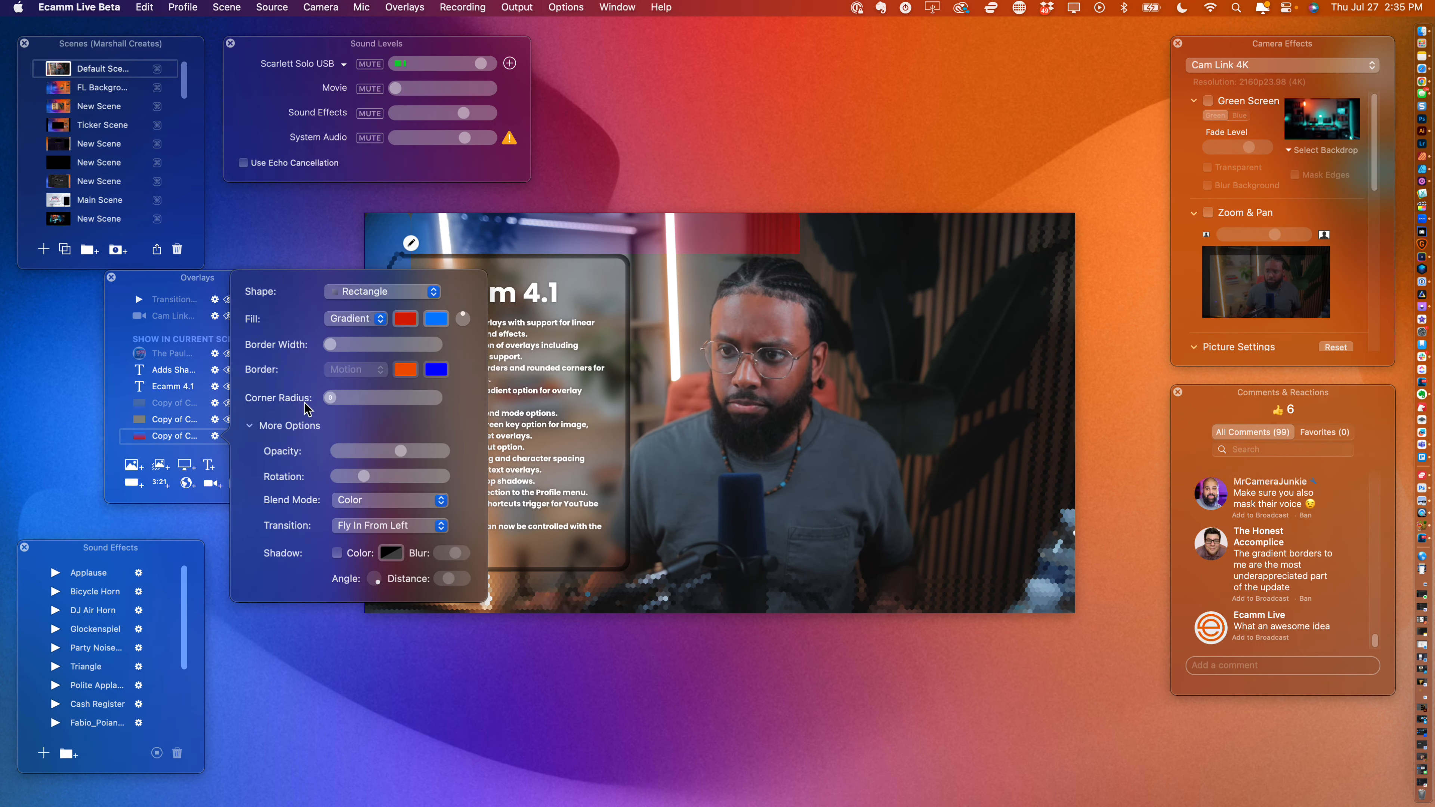
# - Try stretching the rotated gradient strip toward the video's right edge, and undo the resize
pyautogui.moveTo(704, 222)
pyautogui.click(798, 222)
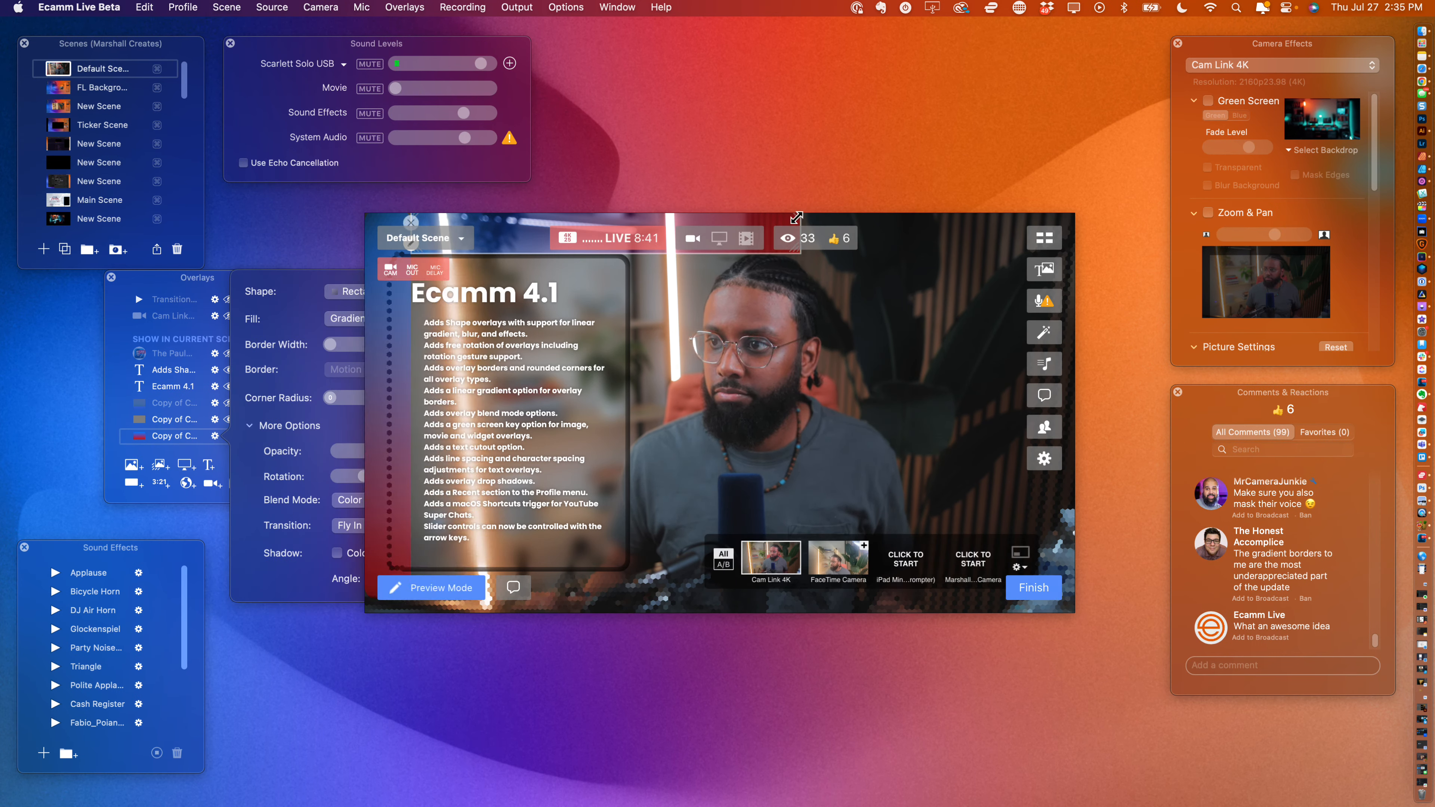
pyautogui.moveTo(799, 224); pyautogui.dragTo(869, 237)
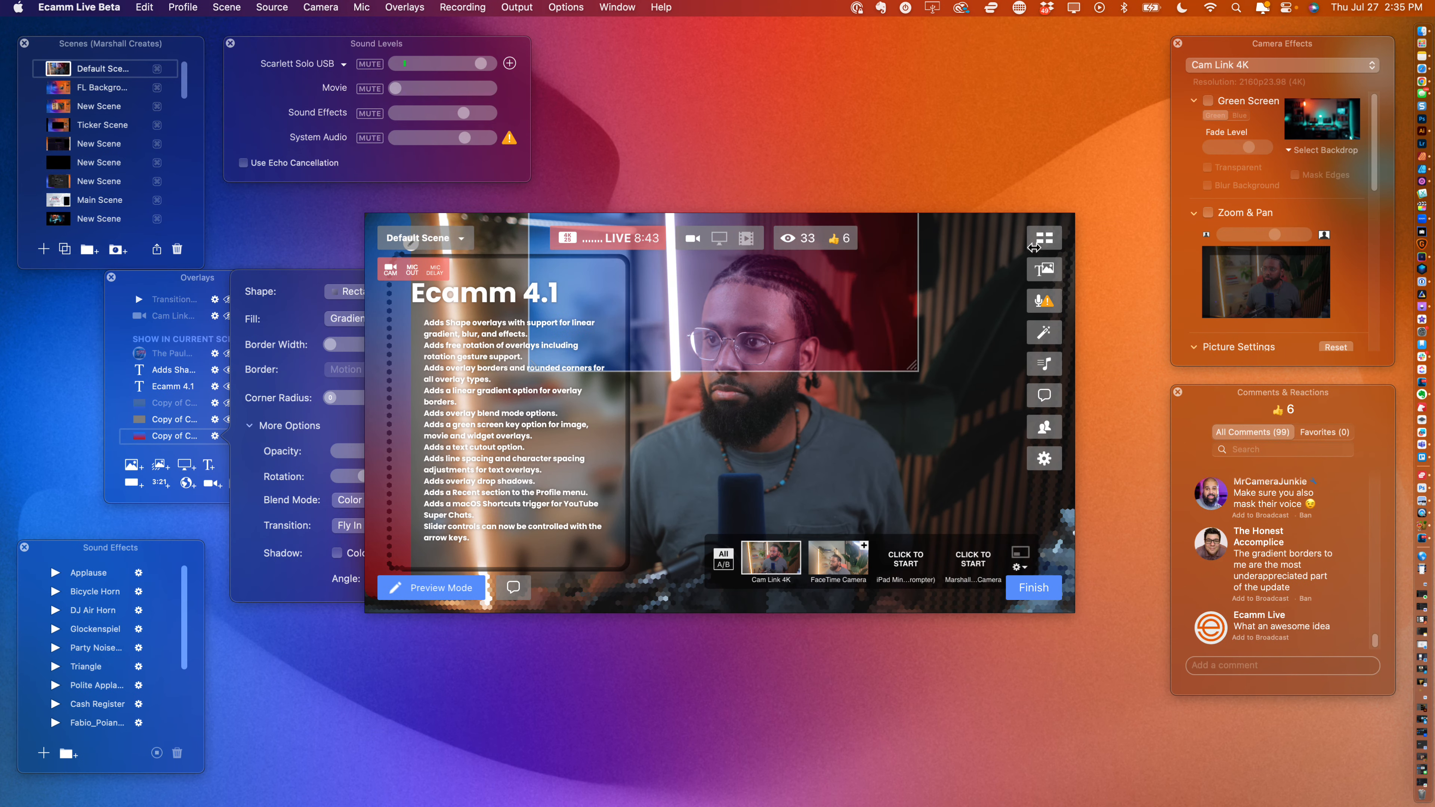
pyautogui.press('super+z')
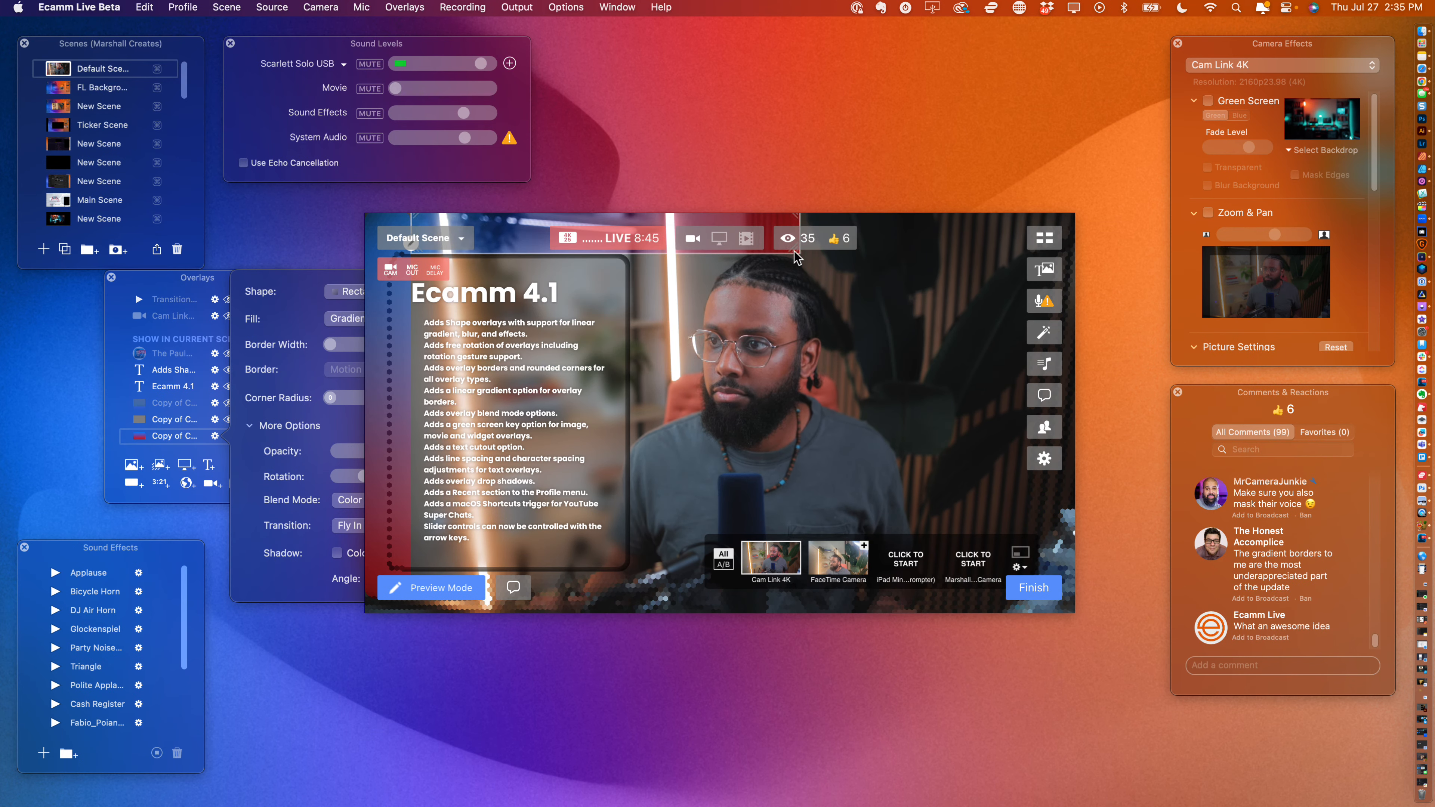
# - Try stretching the horizontal gradient strip toward the video's right edge and changing its thickness
pyautogui.moveTo(796, 257); pyautogui.dragTo(844, 260)
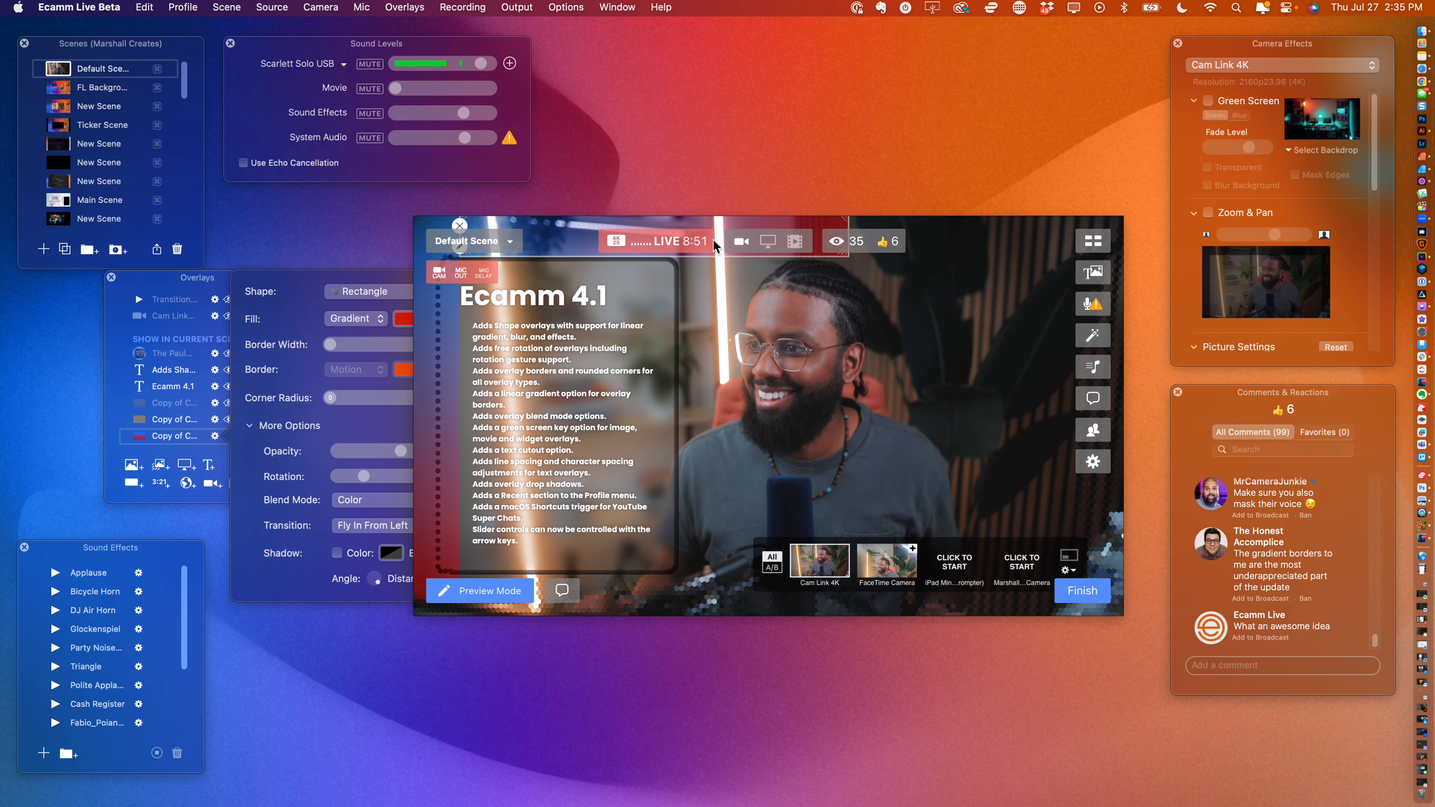
pyautogui.moveTo(575, 237); pyautogui.dragTo(572, 251)
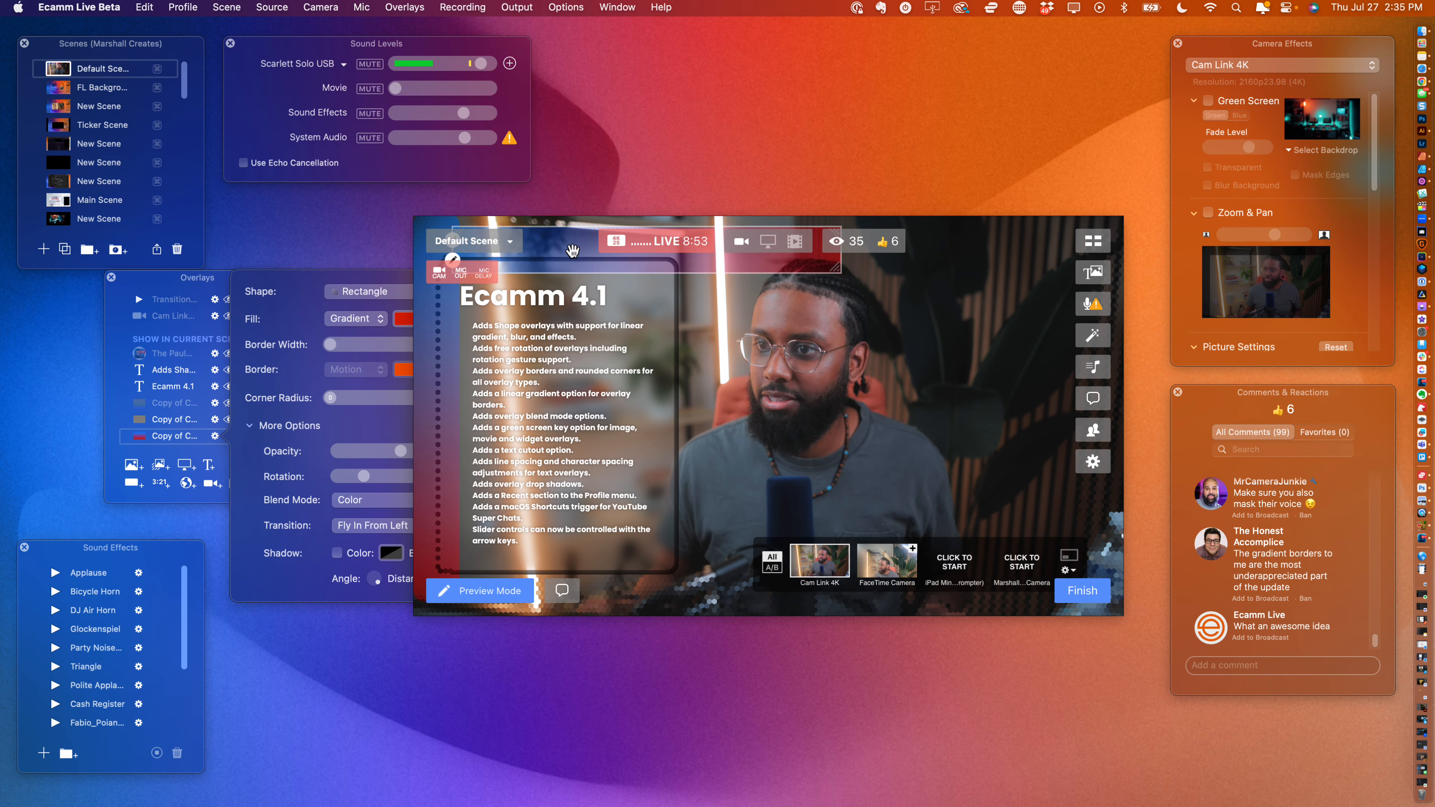
pyautogui.moveTo(835, 269); pyautogui.dragTo(1017, 351)
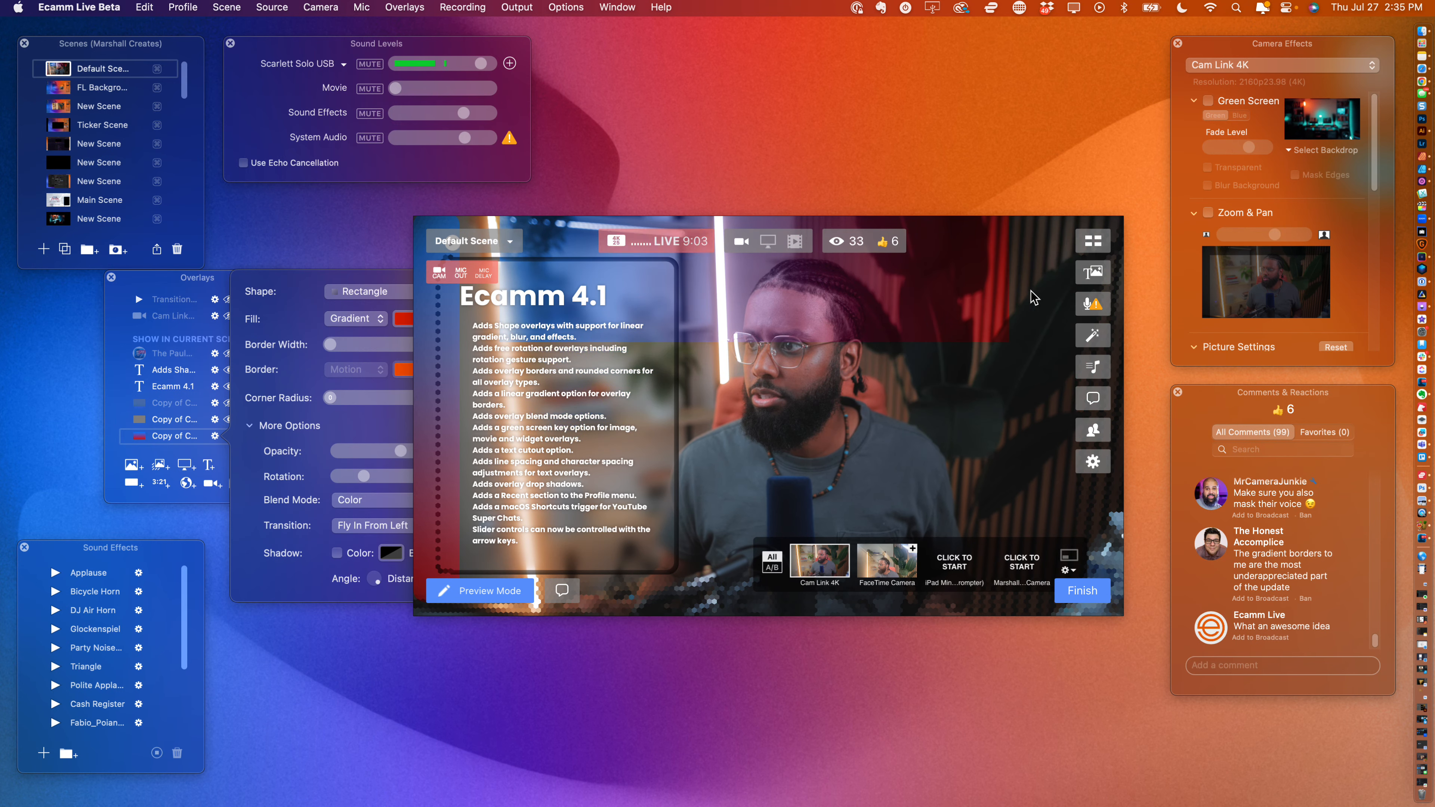
pyautogui.moveTo(1006, 227); pyautogui.dragTo(1011, 389)
pyautogui.moveTo(1009, 339); pyautogui.dragTo(728, 438)
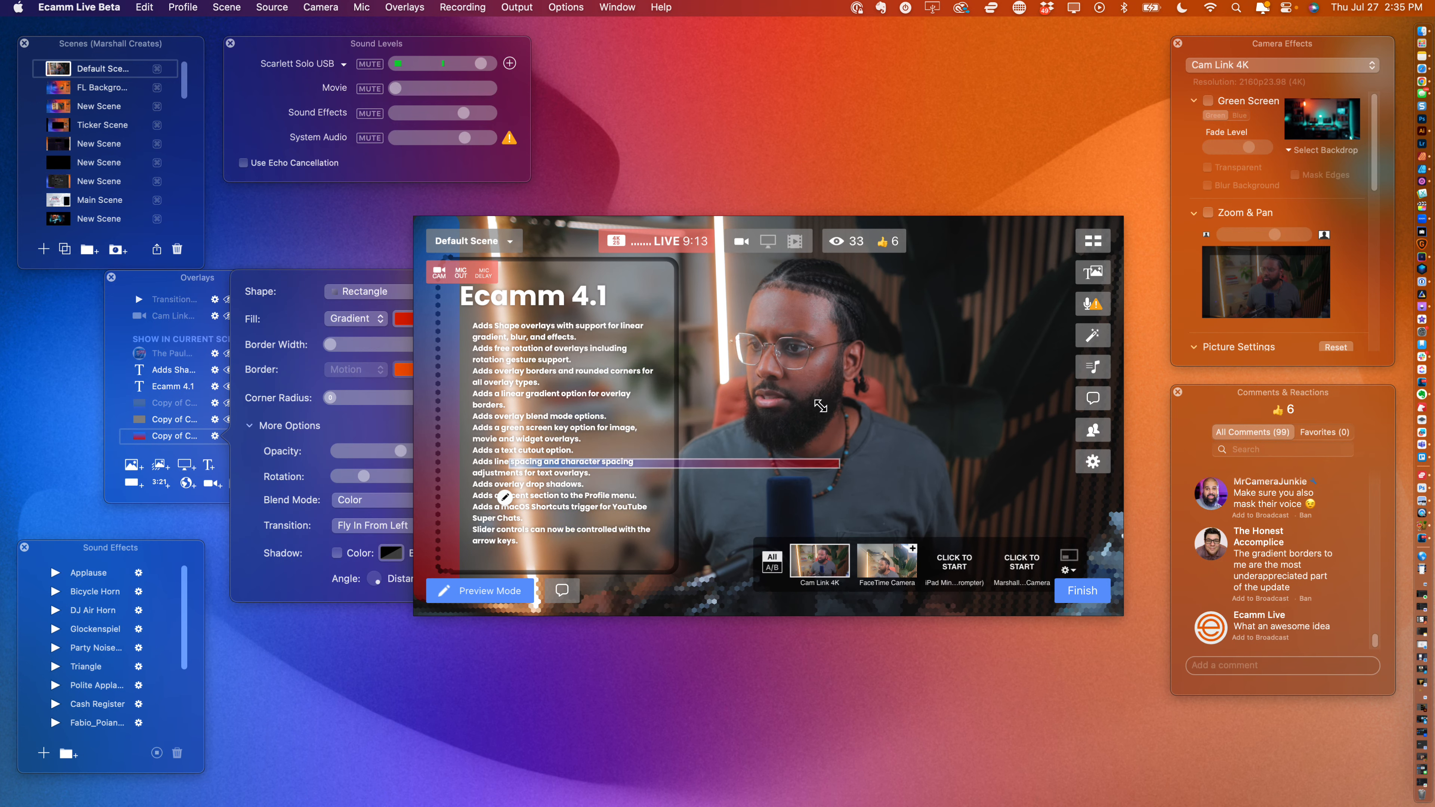
# - Shorten the horizontal gradient strip and move it back to the video's upper edge
pyautogui.moveTo(820, 405); pyautogui.dragTo(825, 436)
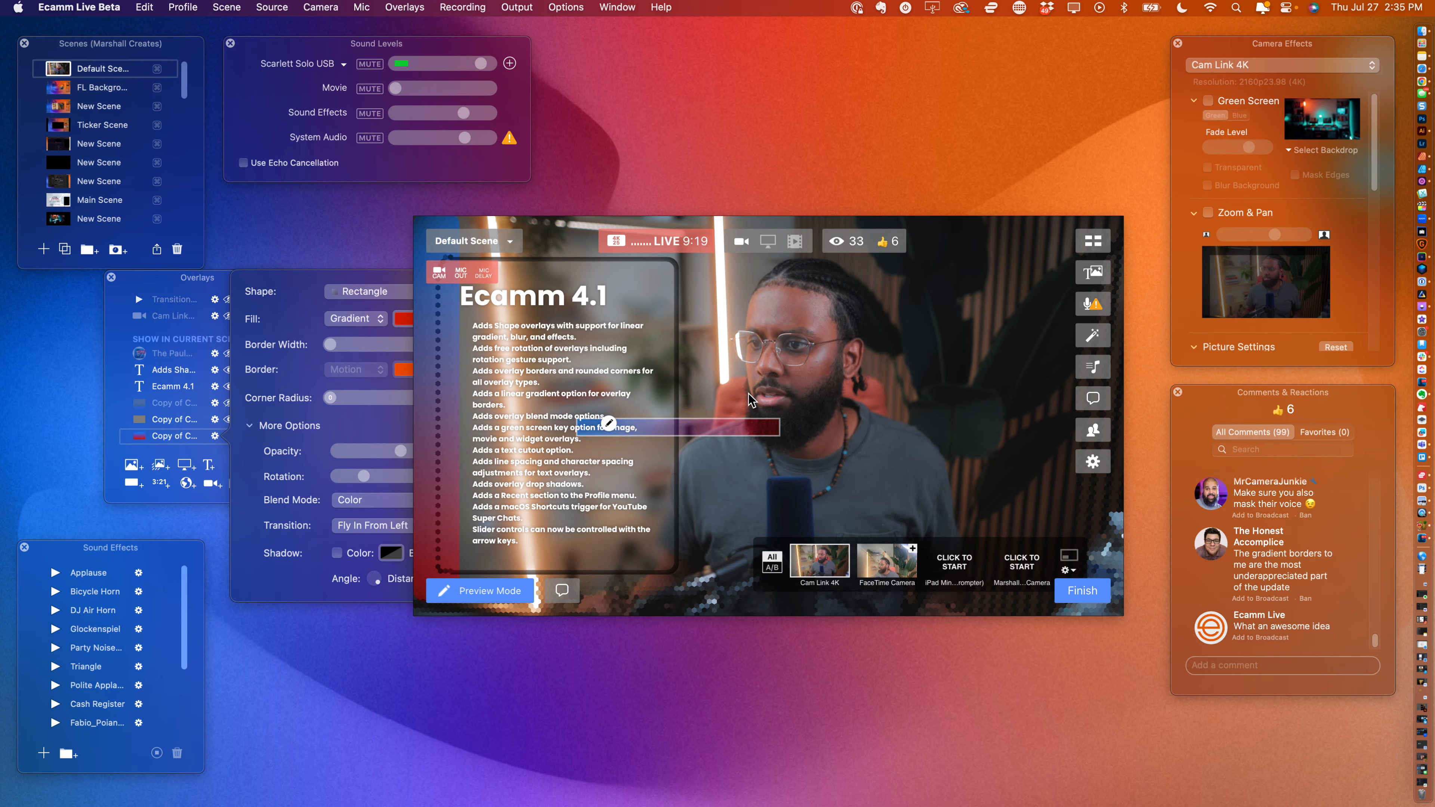
pyautogui.click(583, 450)
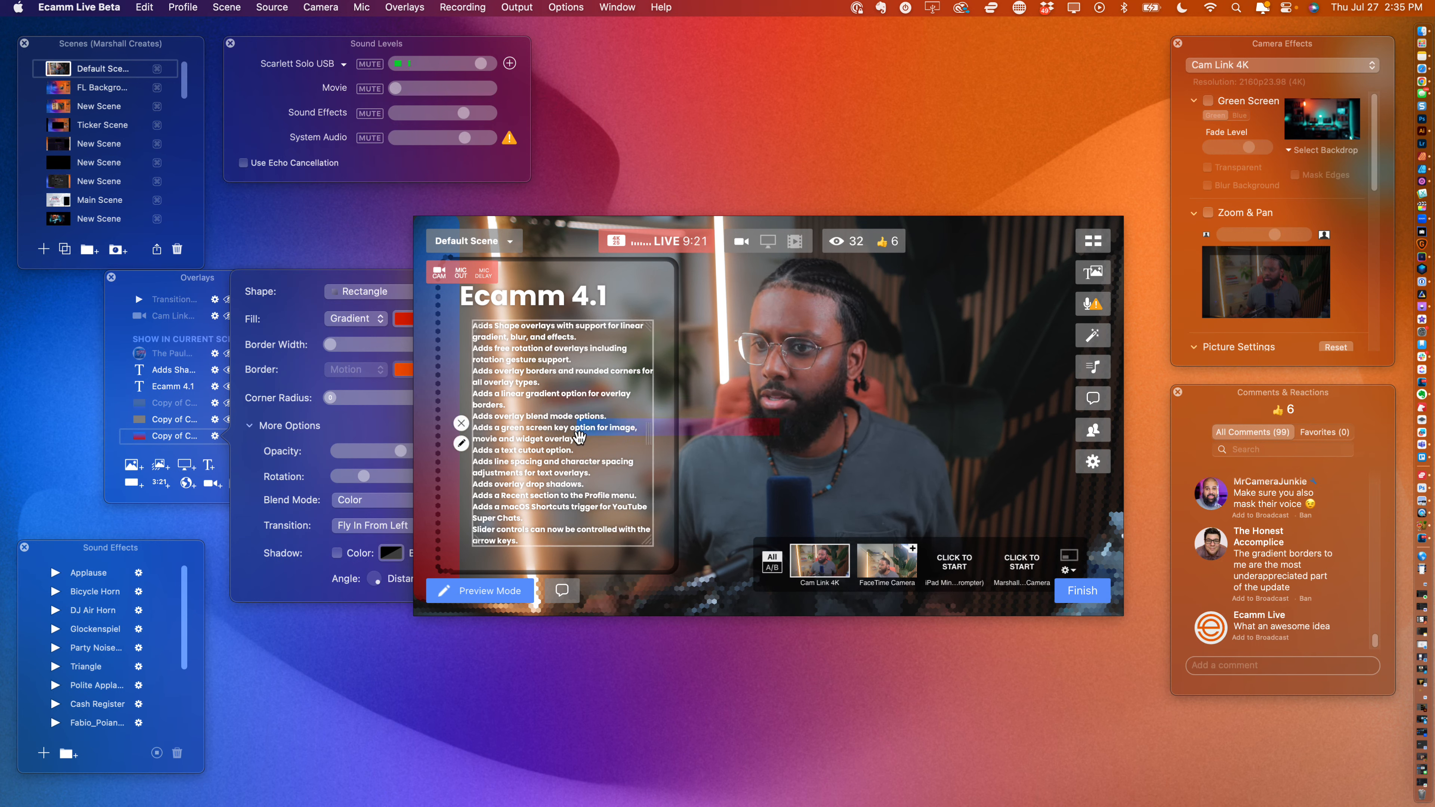
pyautogui.click(743, 428)
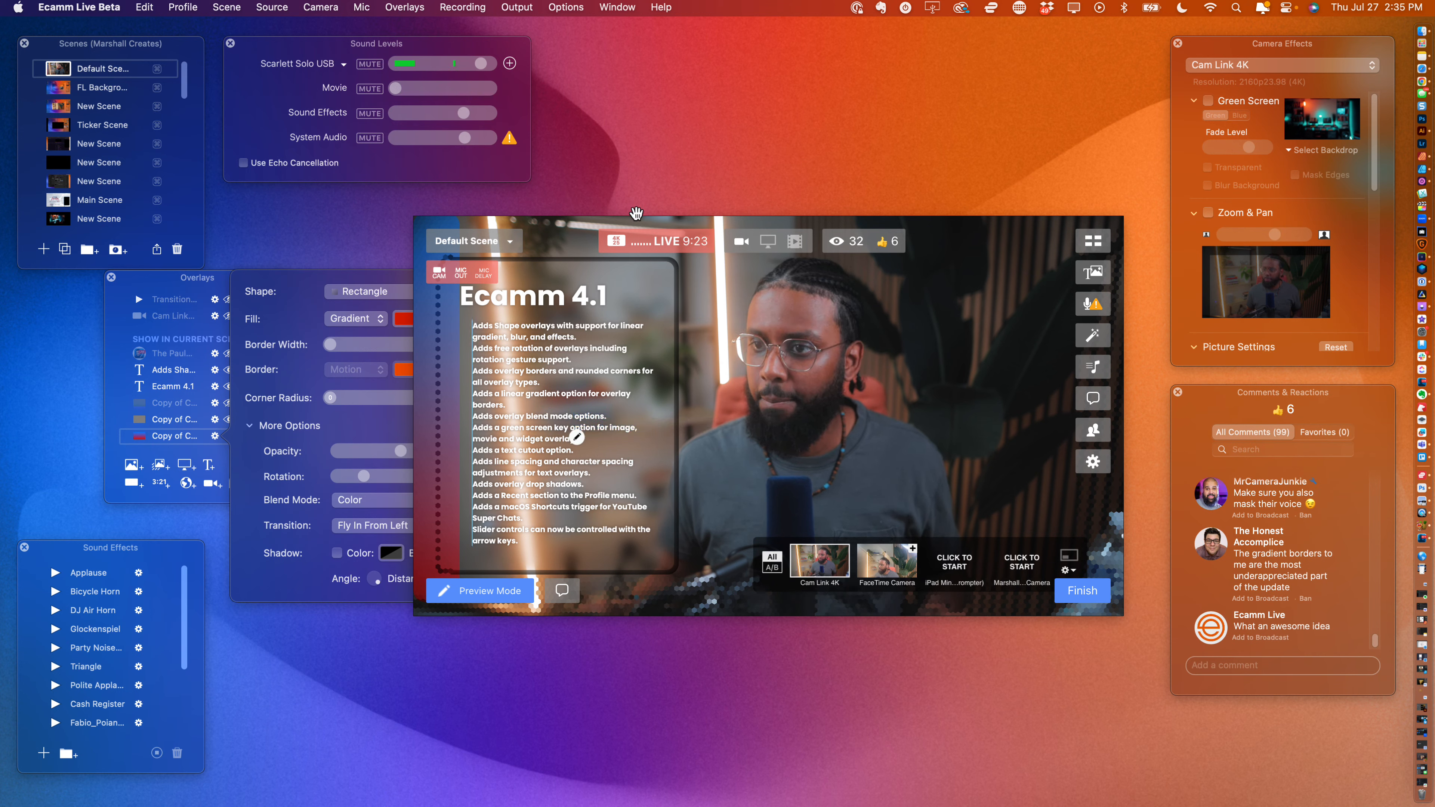
# - Duplicate the left gradient strip and place the copy along the video's right edge
pyautogui.press('super+d')
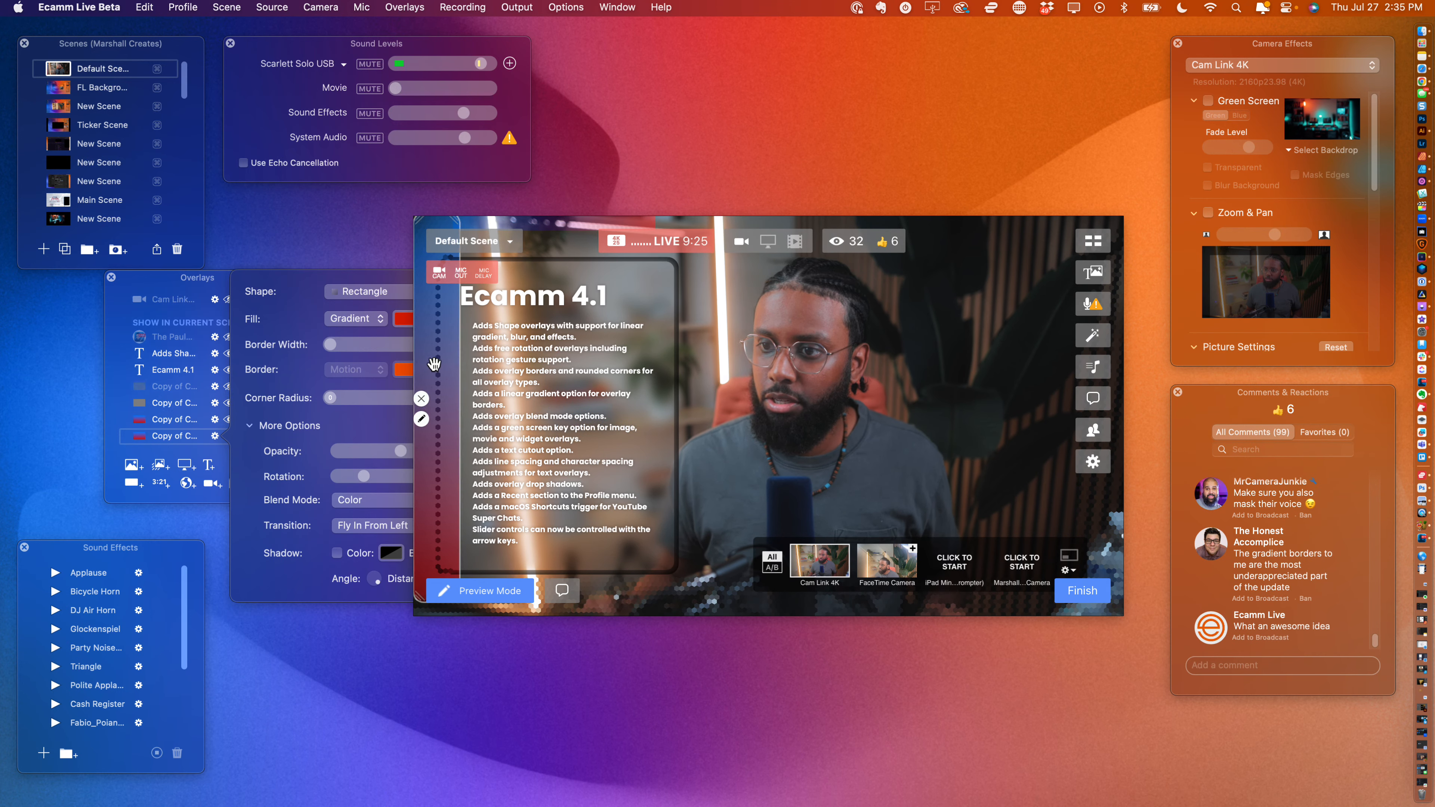
pyautogui.moveTo(434, 364); pyautogui.dragTo(914, 358)
pyautogui.click(1109, 373)
# - Duplicate the gradient strip again and move the copy over the presenter
pyautogui.press('super+d')
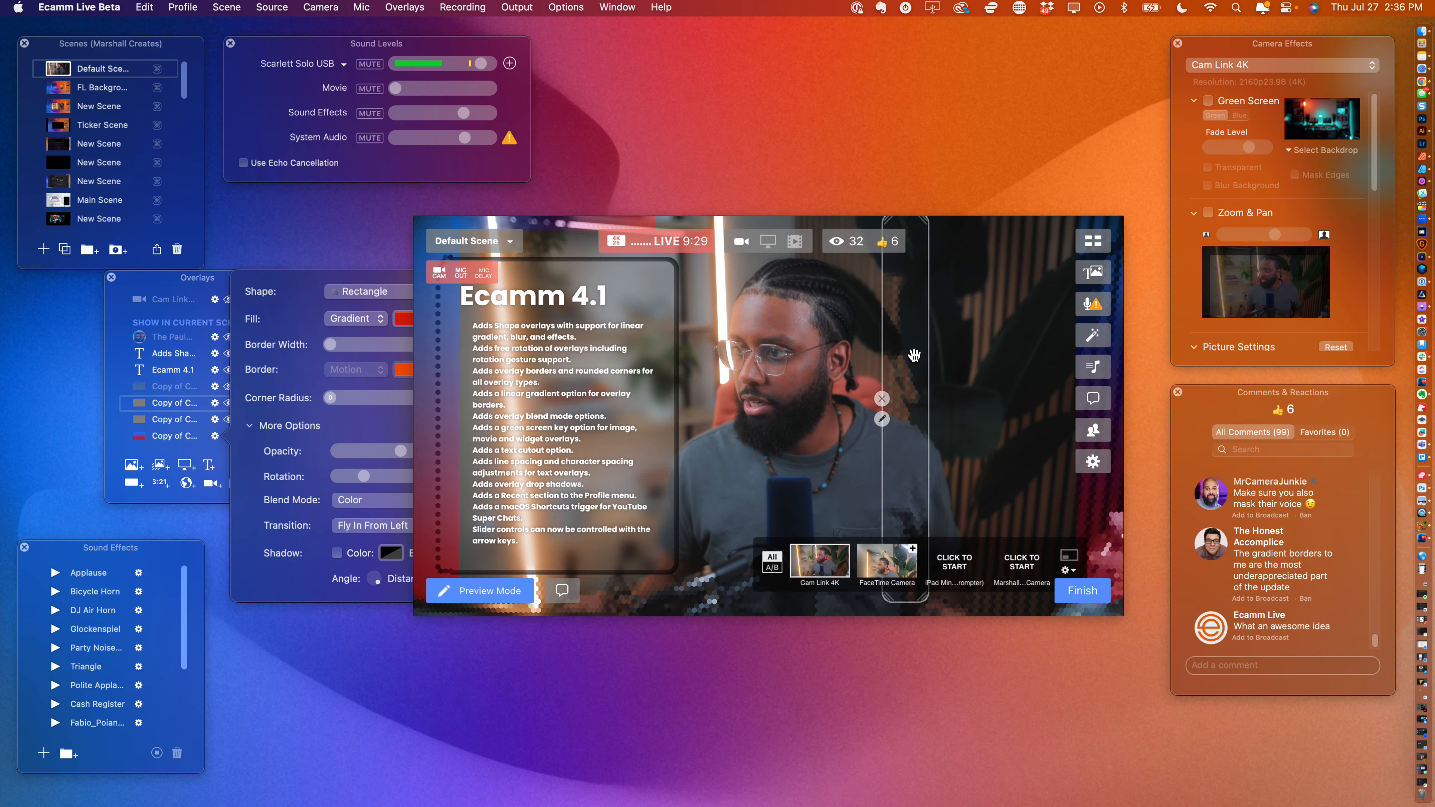
pyautogui.click(955, 372)
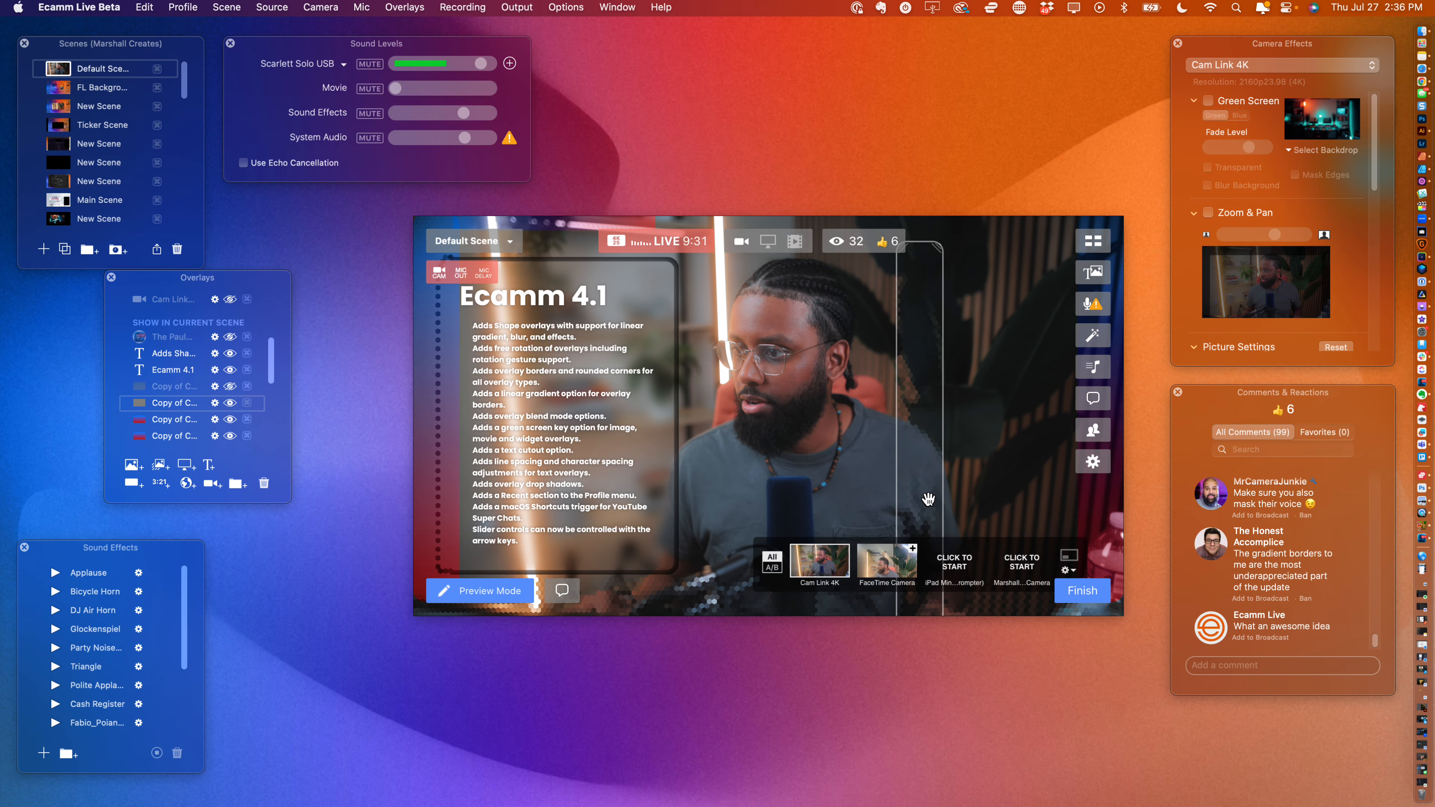
pyautogui.moveTo(929, 499)
pyautogui.mouseDown()
pyautogui.moveTo(1159, 567)
pyautogui.moveTo(1074, 526)
pyautogui.moveTo(928, 502)
pyautogui.mouseUp()
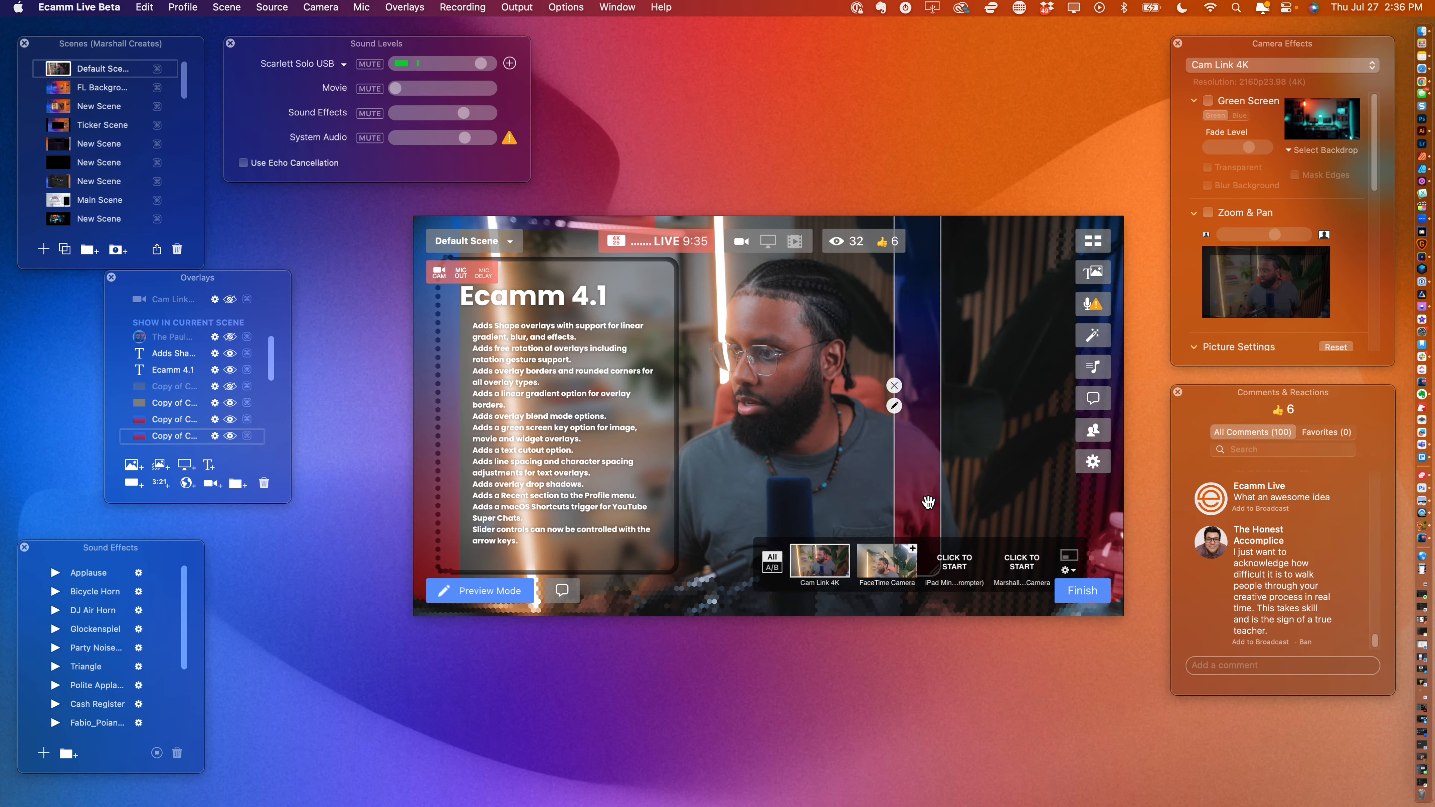
pyautogui.click(909, 488)
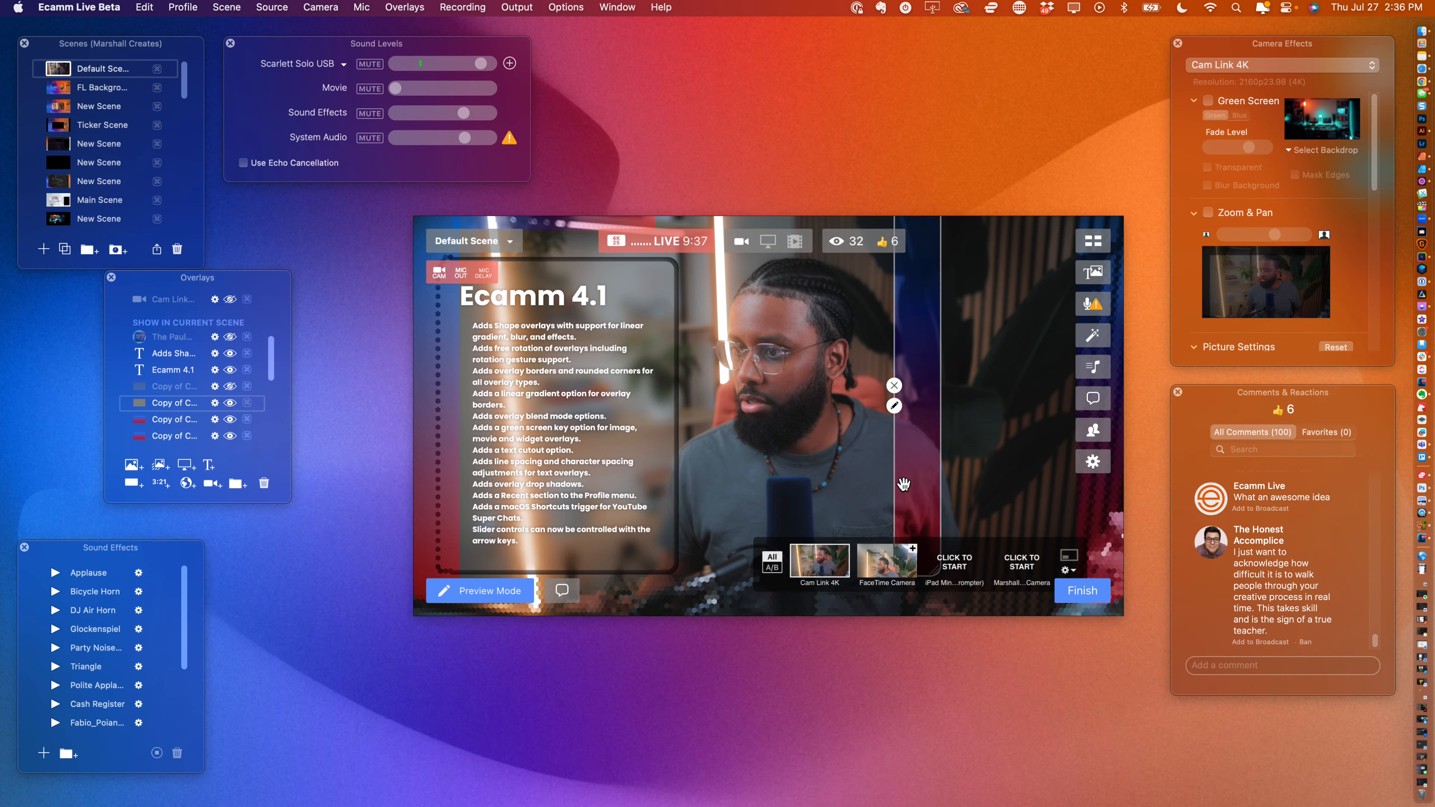
pyautogui.moveTo(904, 485); pyautogui.dragTo(871, 487)
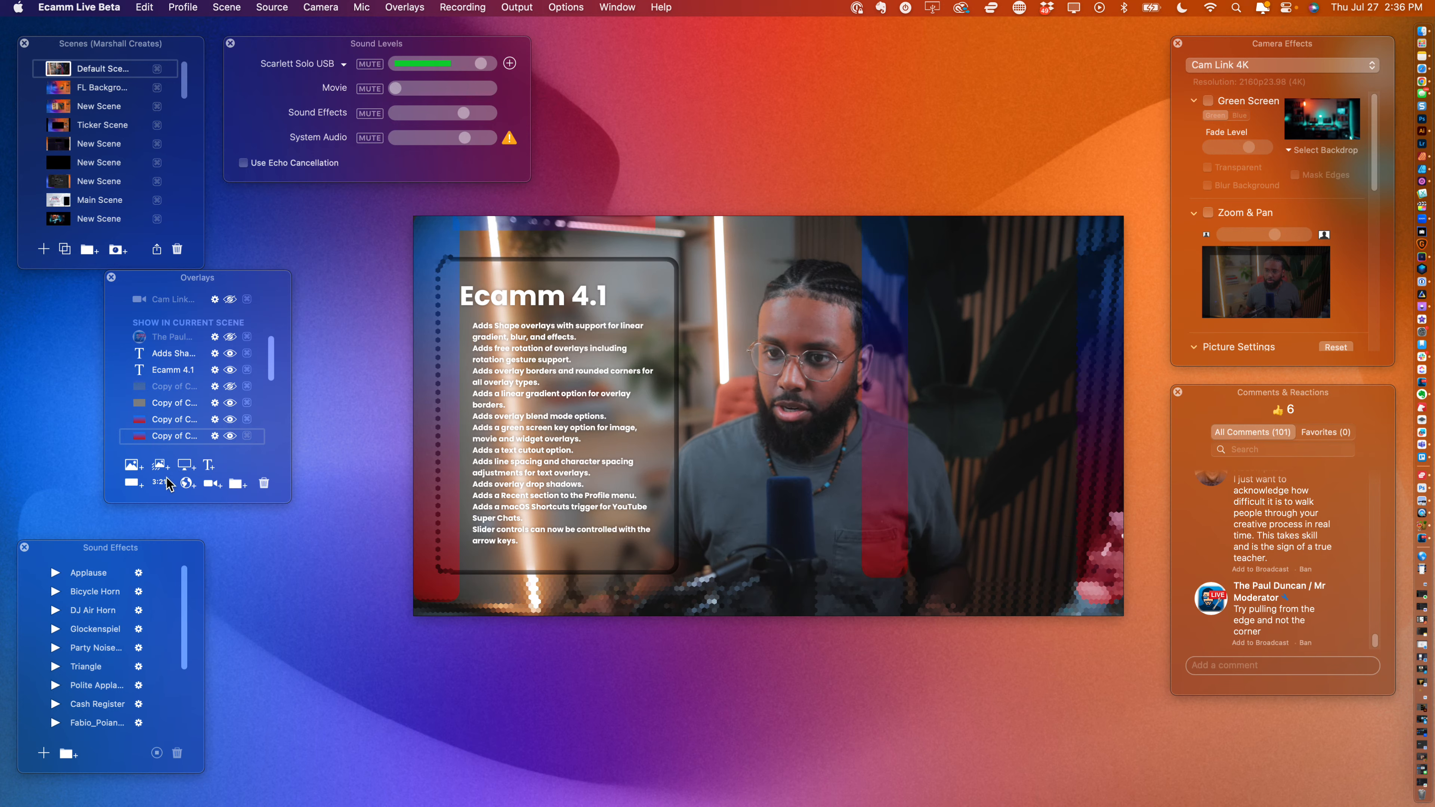
# - Rotate the gradient strip over the presenter to horizontal
pyautogui.click(215, 435)
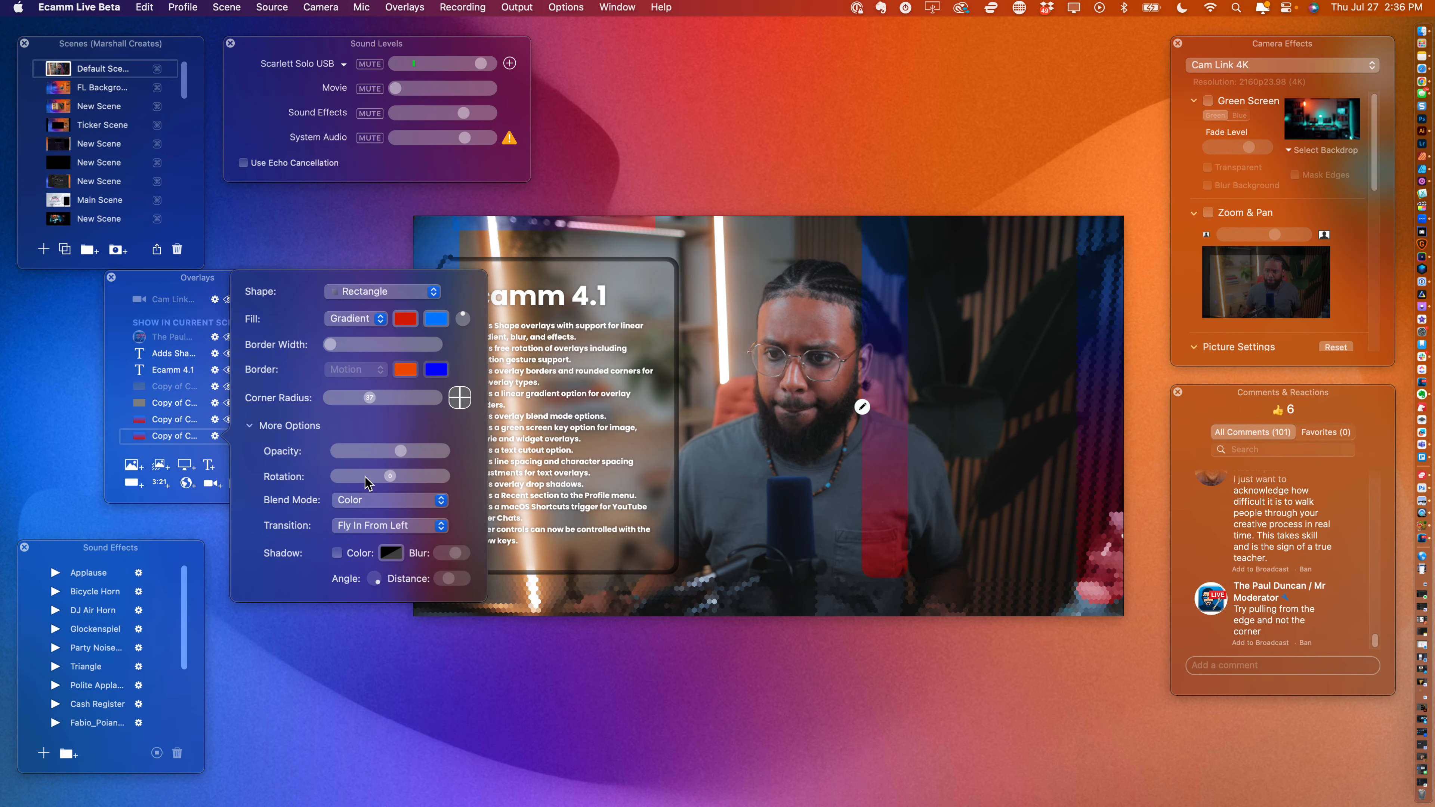
pyautogui.moveTo(389, 476); pyautogui.dragTo(419, 476)
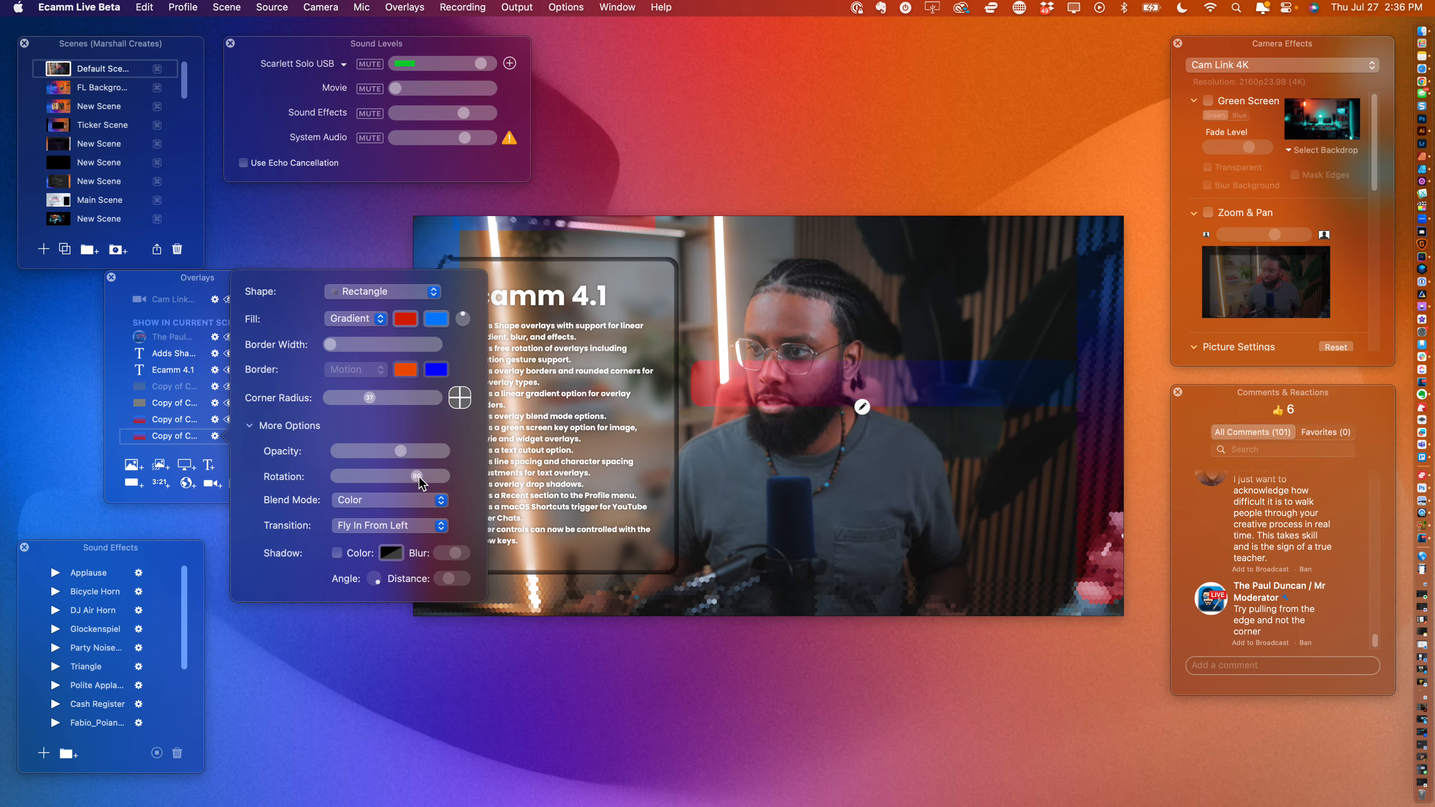
pyautogui.click(777, 378)
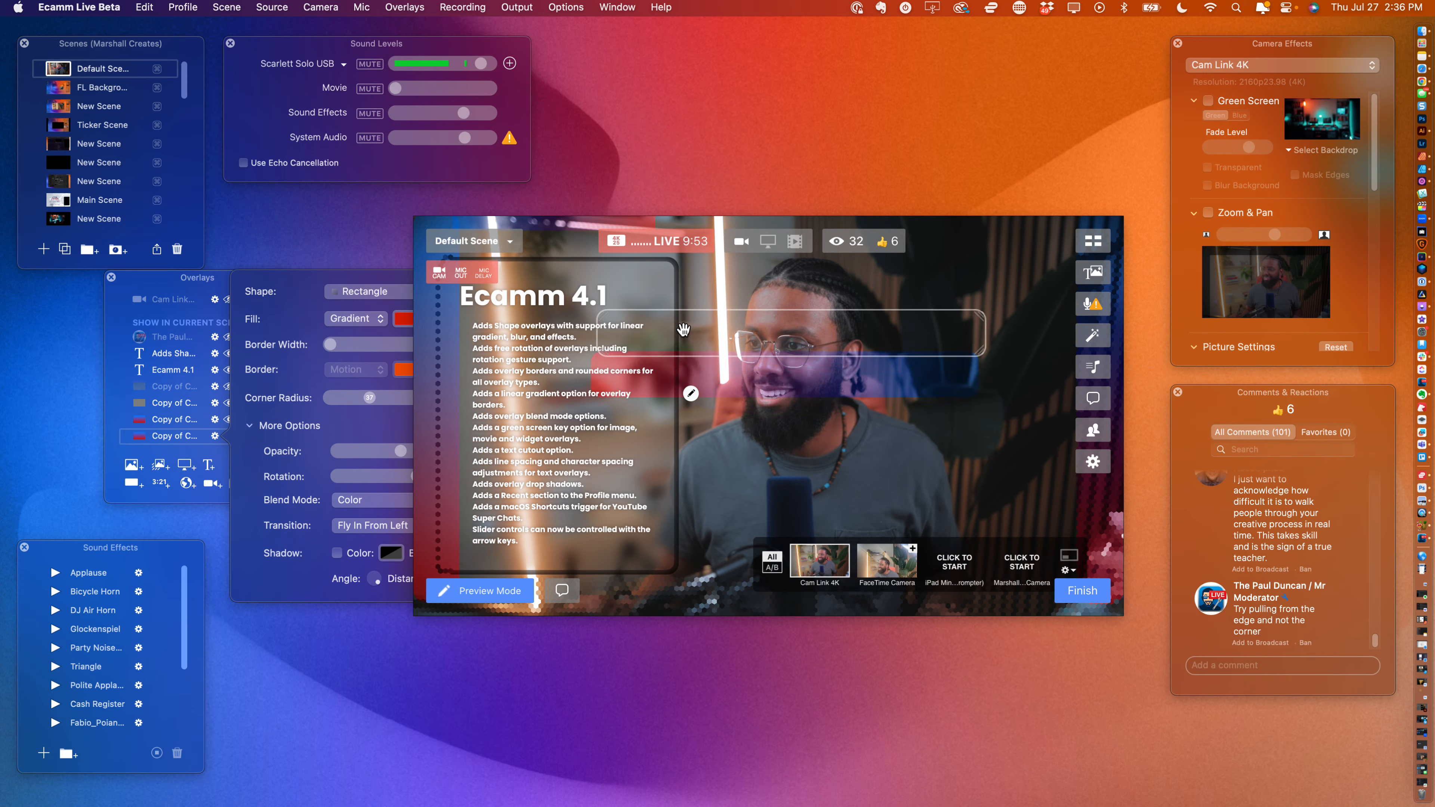
# - Move the horizontal gradient strip into the video's lower-left corner and adjust its size along the bottom edge
pyautogui.moveTo(684, 330); pyautogui.dragTo(655, 585)
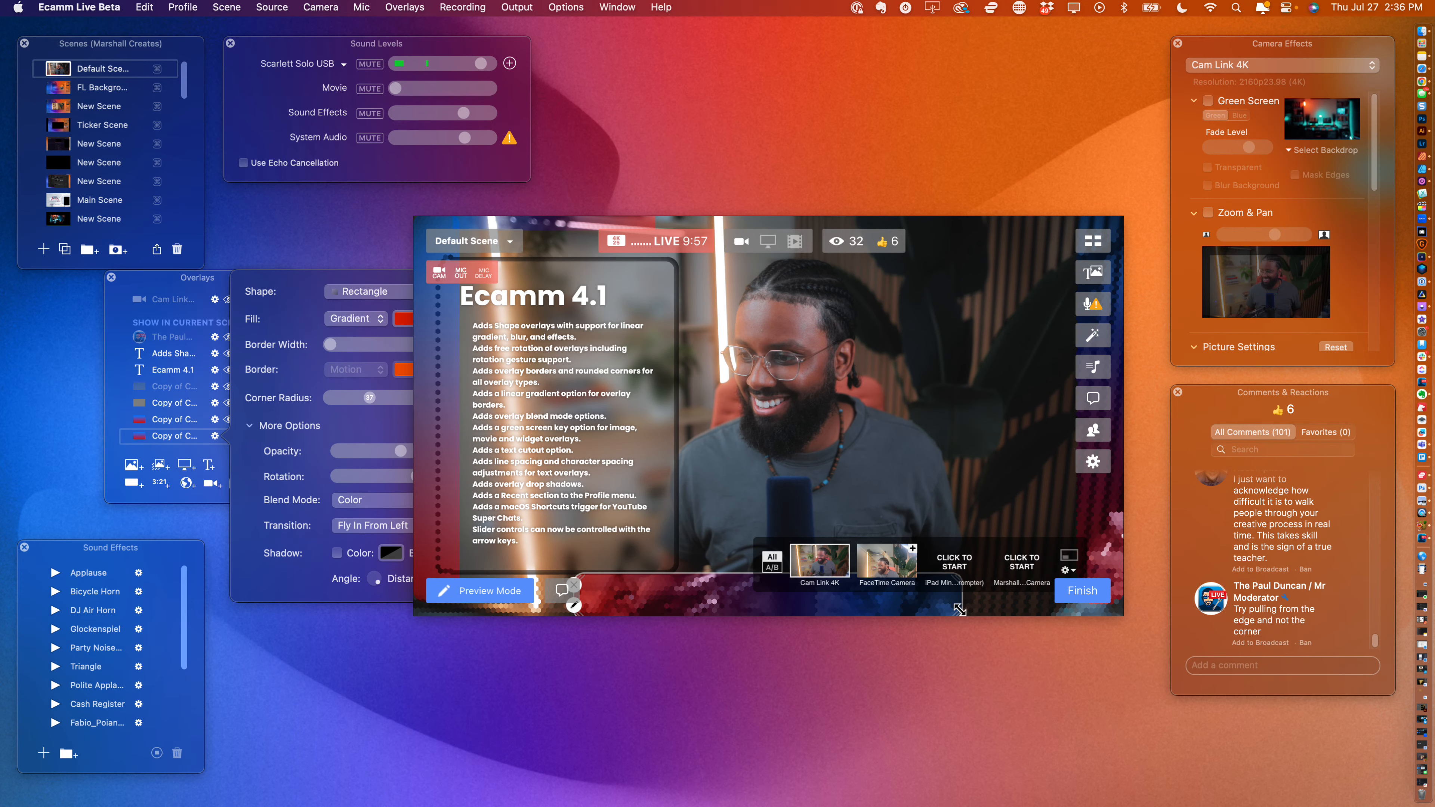
pyautogui.moveTo(959, 610); pyautogui.dragTo(909, 596)
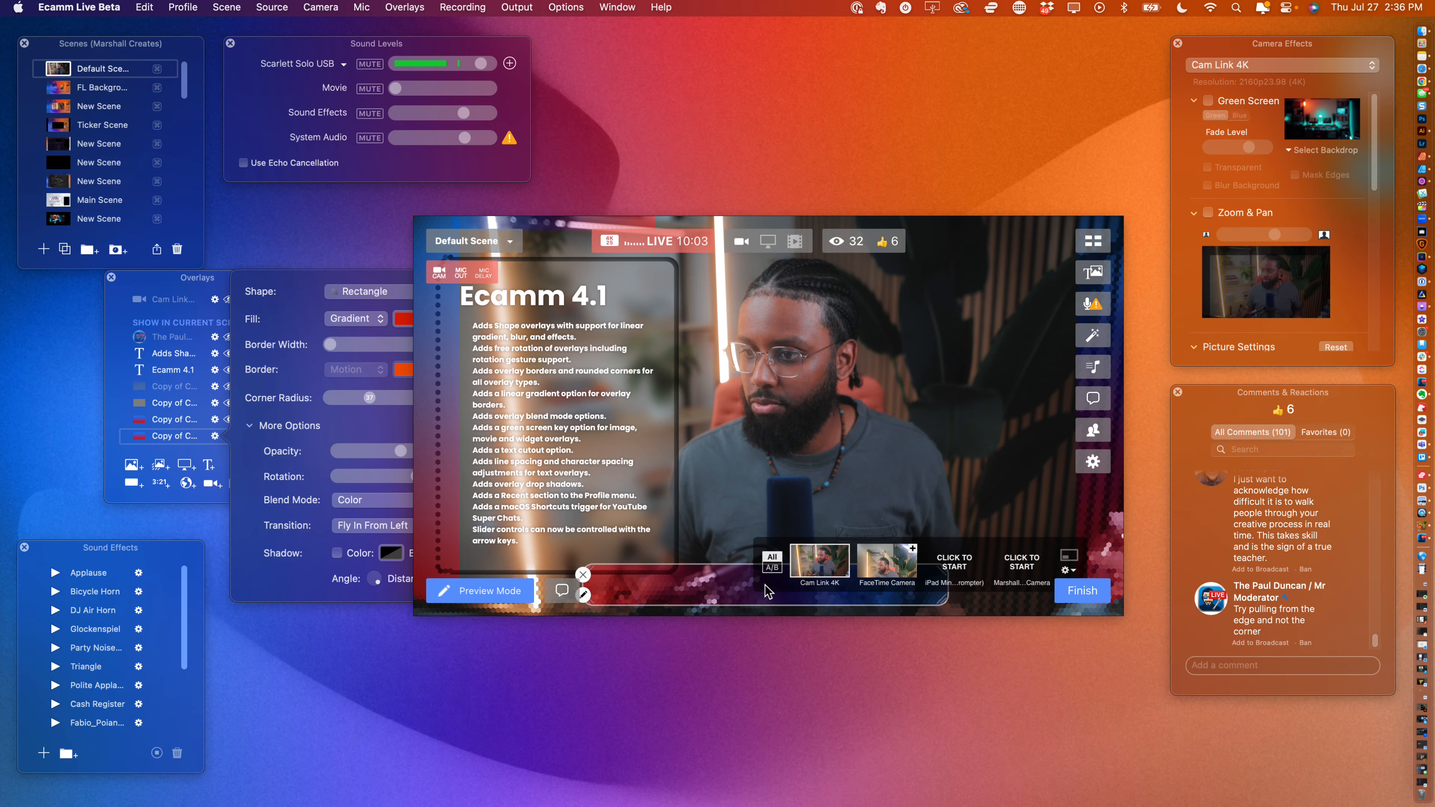
pyautogui.moveTo(695, 591); pyautogui.dragTo(528, 603)
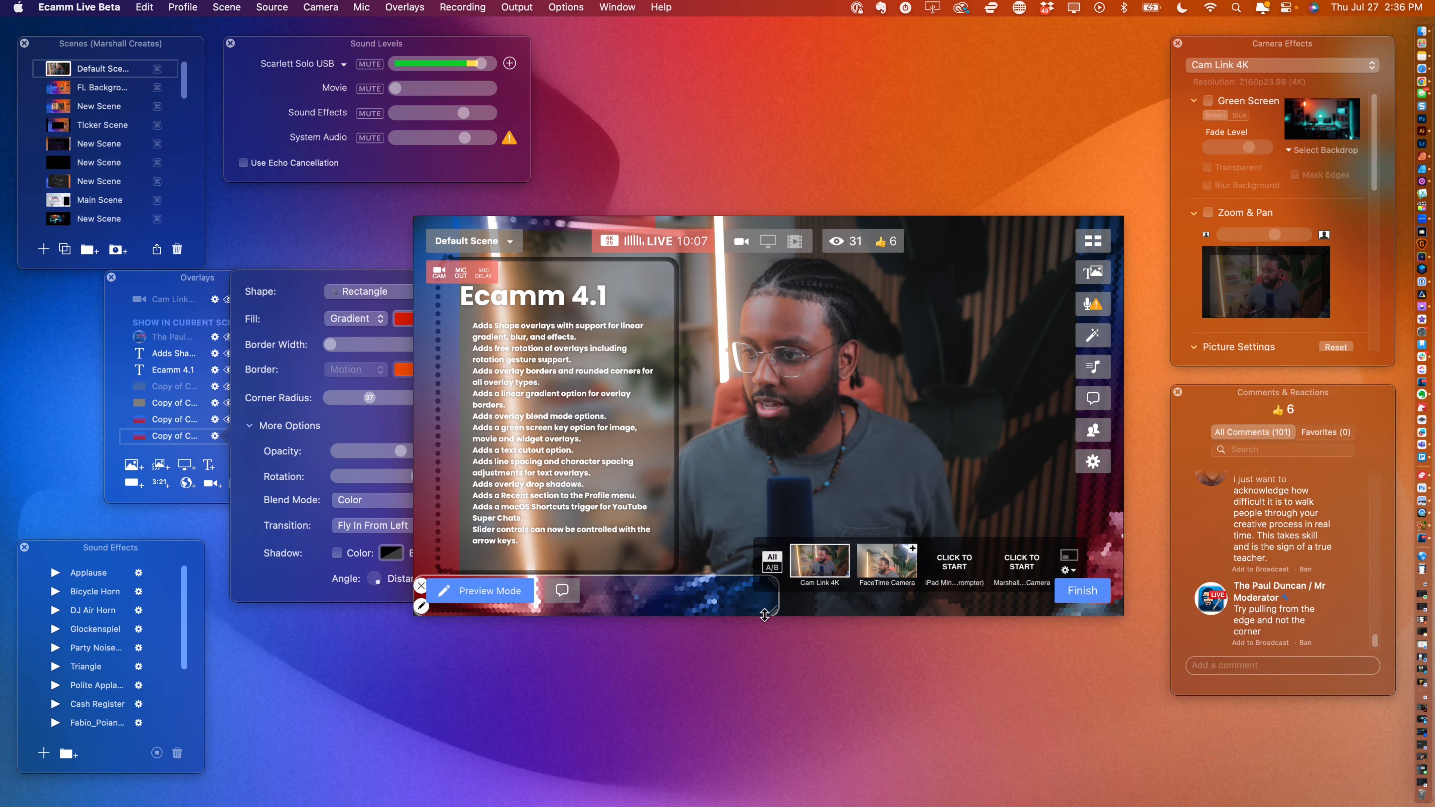
pyautogui.moveTo(772, 608)
pyautogui.mouseDown()
pyautogui.moveTo(803, 629)
pyautogui.moveTo(758, 595)
pyautogui.moveTo(778, 615)
pyautogui.mouseUp()
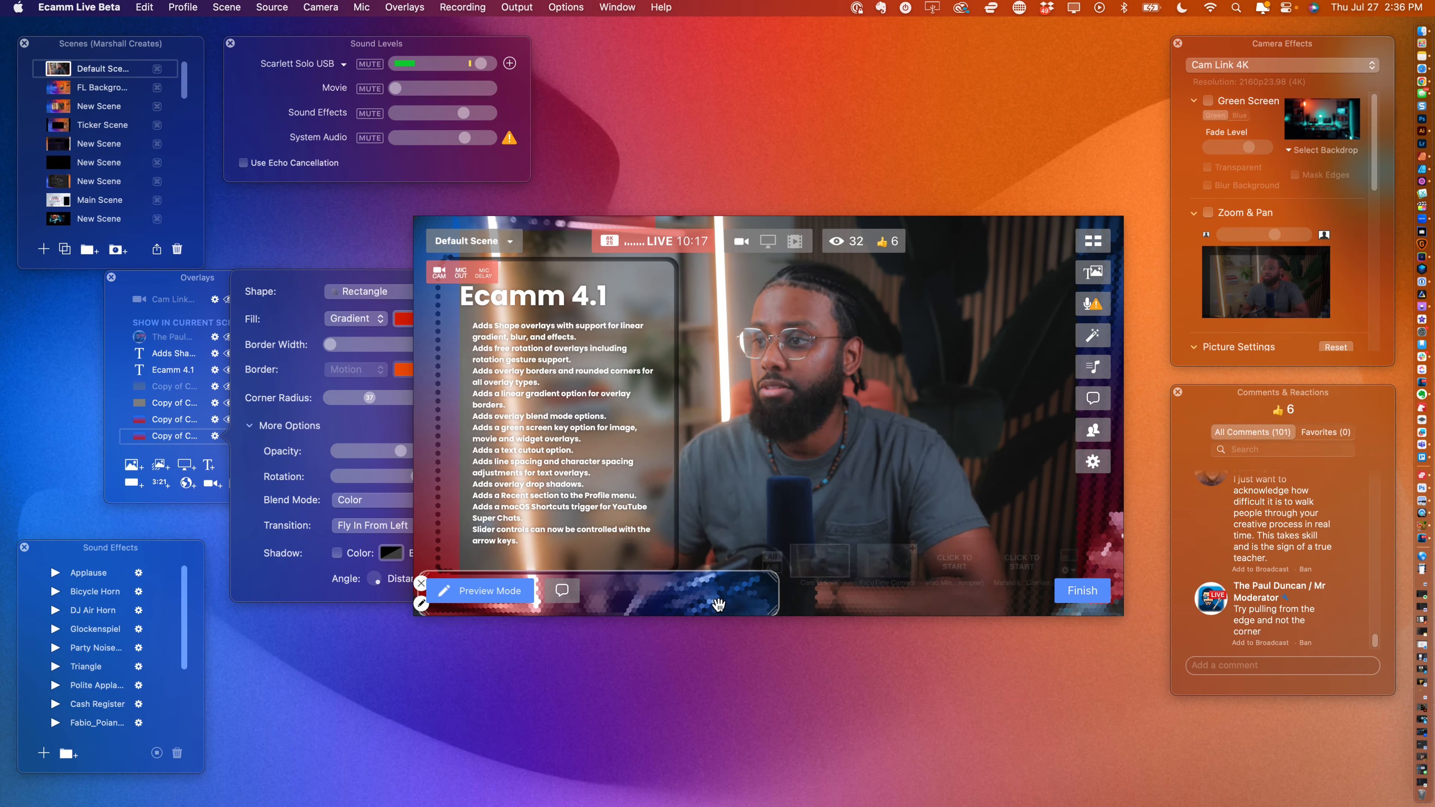
# - Raise the left gradient strip's opacity to maximum, rotate it to the slider's maximum, and check its transition options
pyautogui.click(440, 397)
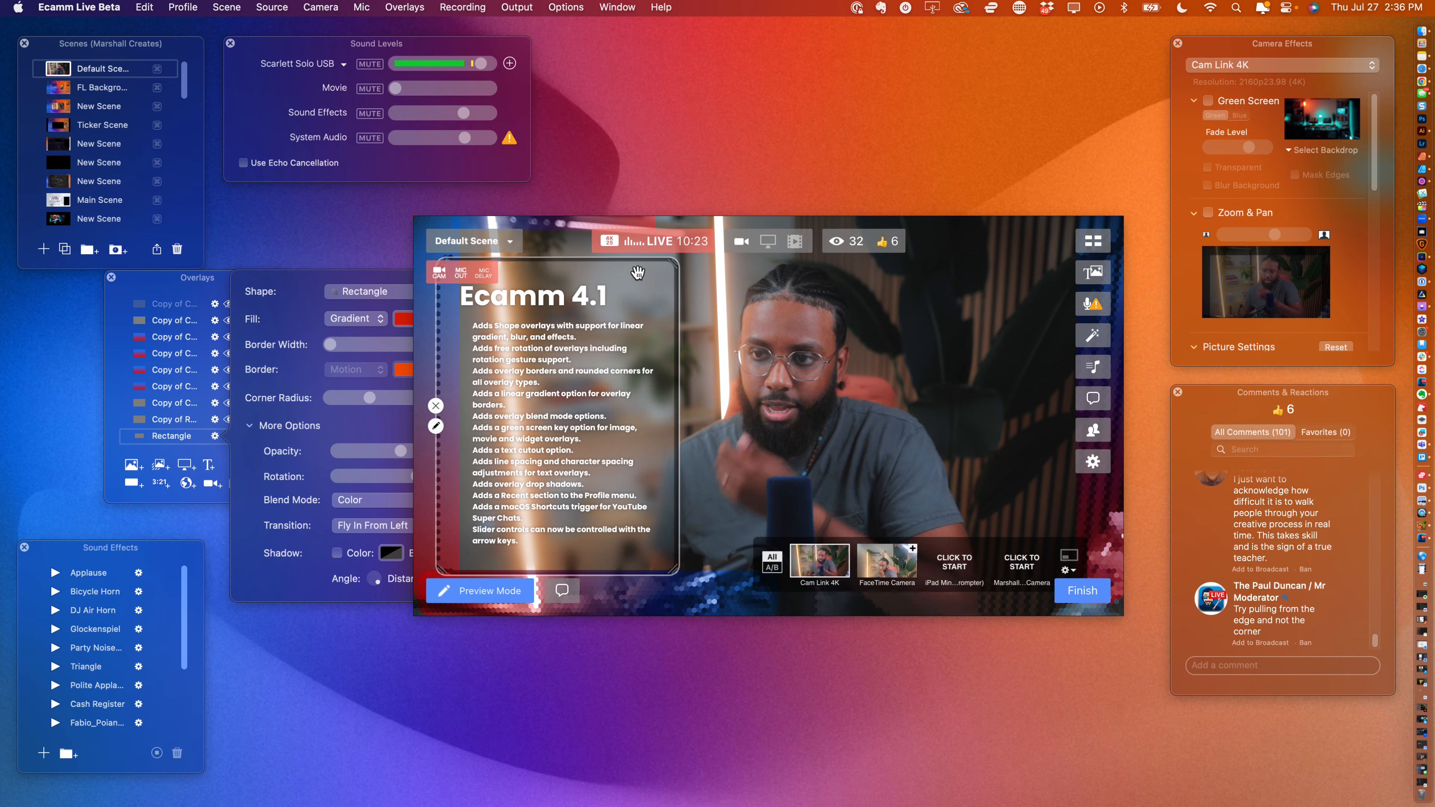
pyautogui.click(300, 451)
pyautogui.click(163, 498)
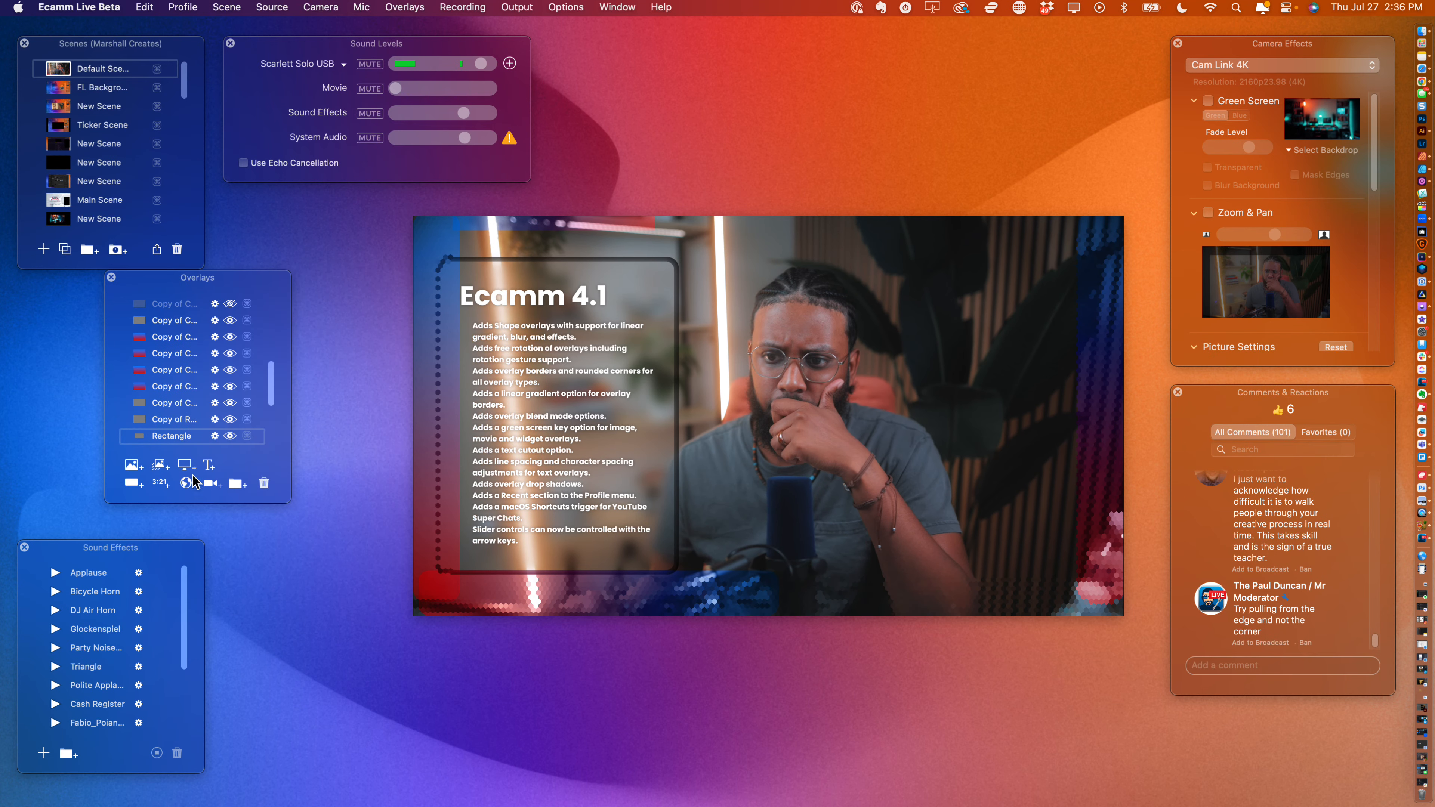
pyautogui.moveTo(421, 423)
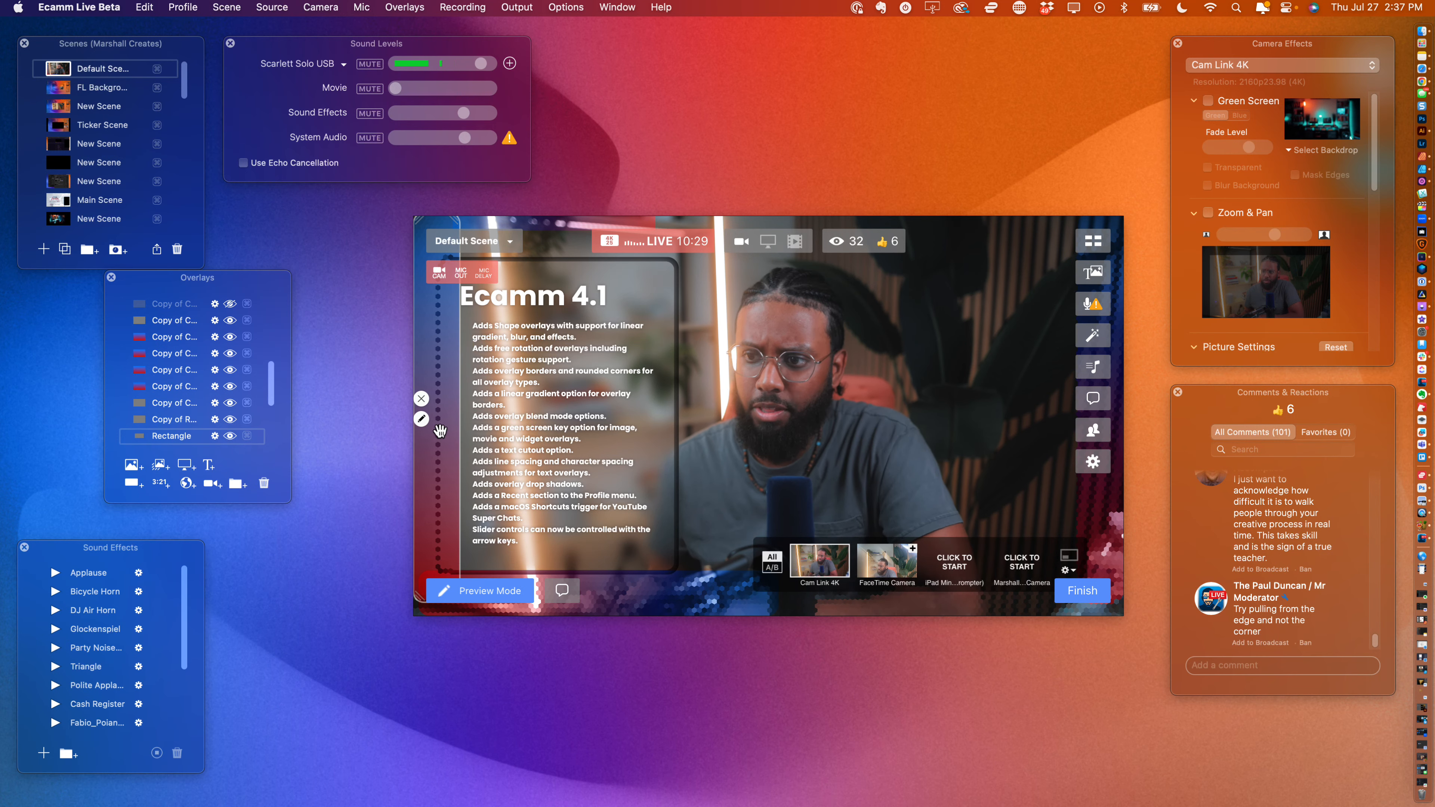
pyautogui.click(421, 420)
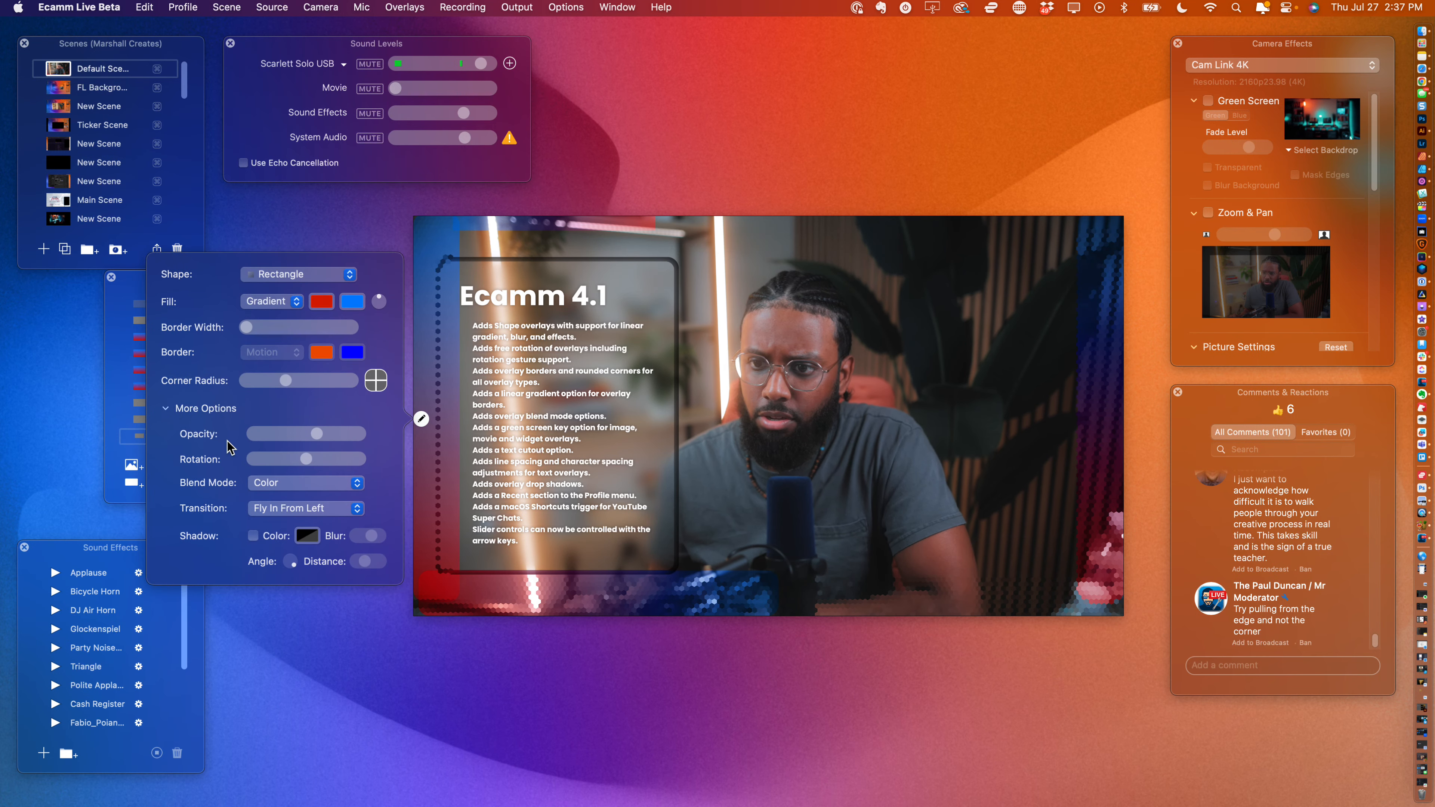
pyautogui.moveTo(319, 437); pyautogui.dragTo(460, 466)
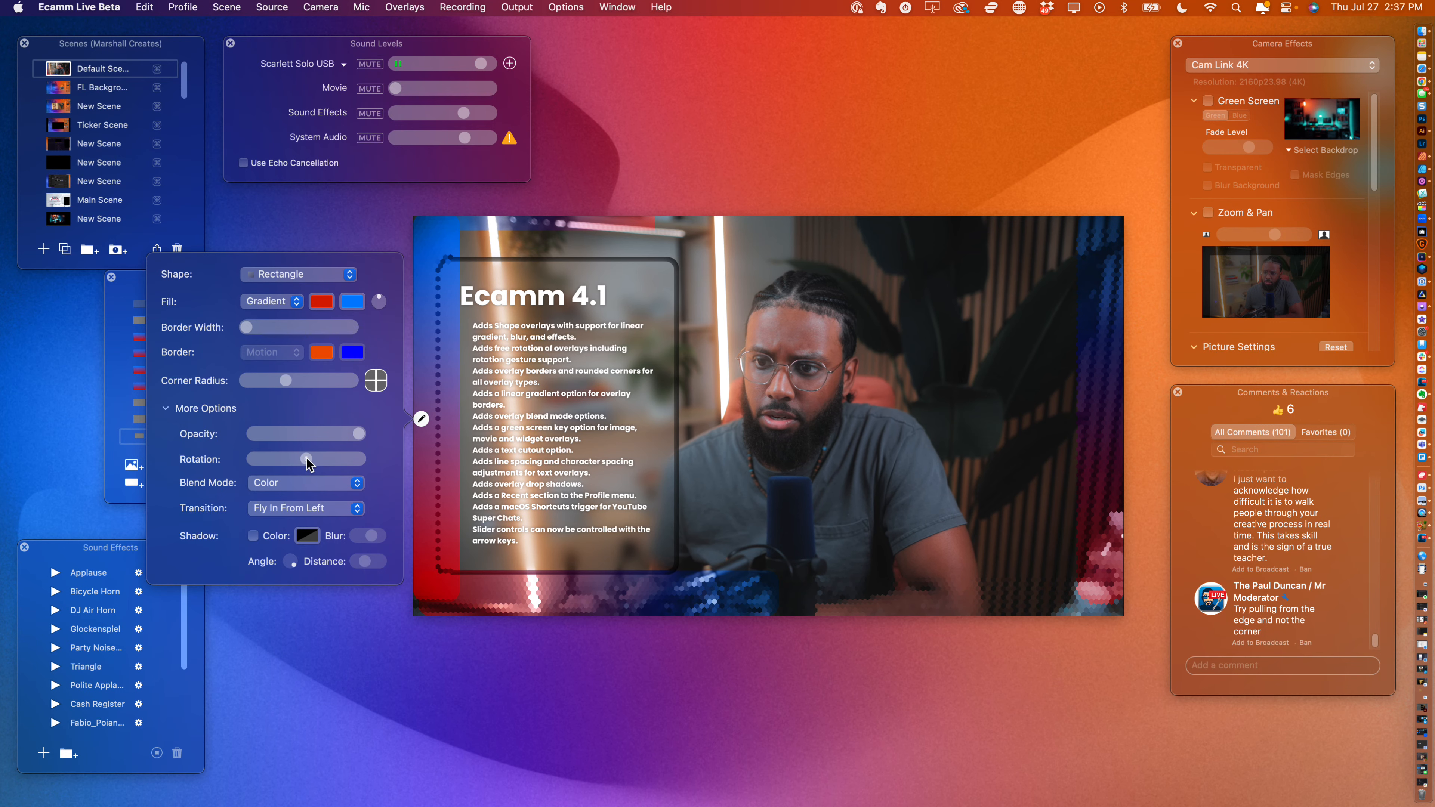
pyautogui.moveTo(306, 459); pyautogui.dragTo(377, 469)
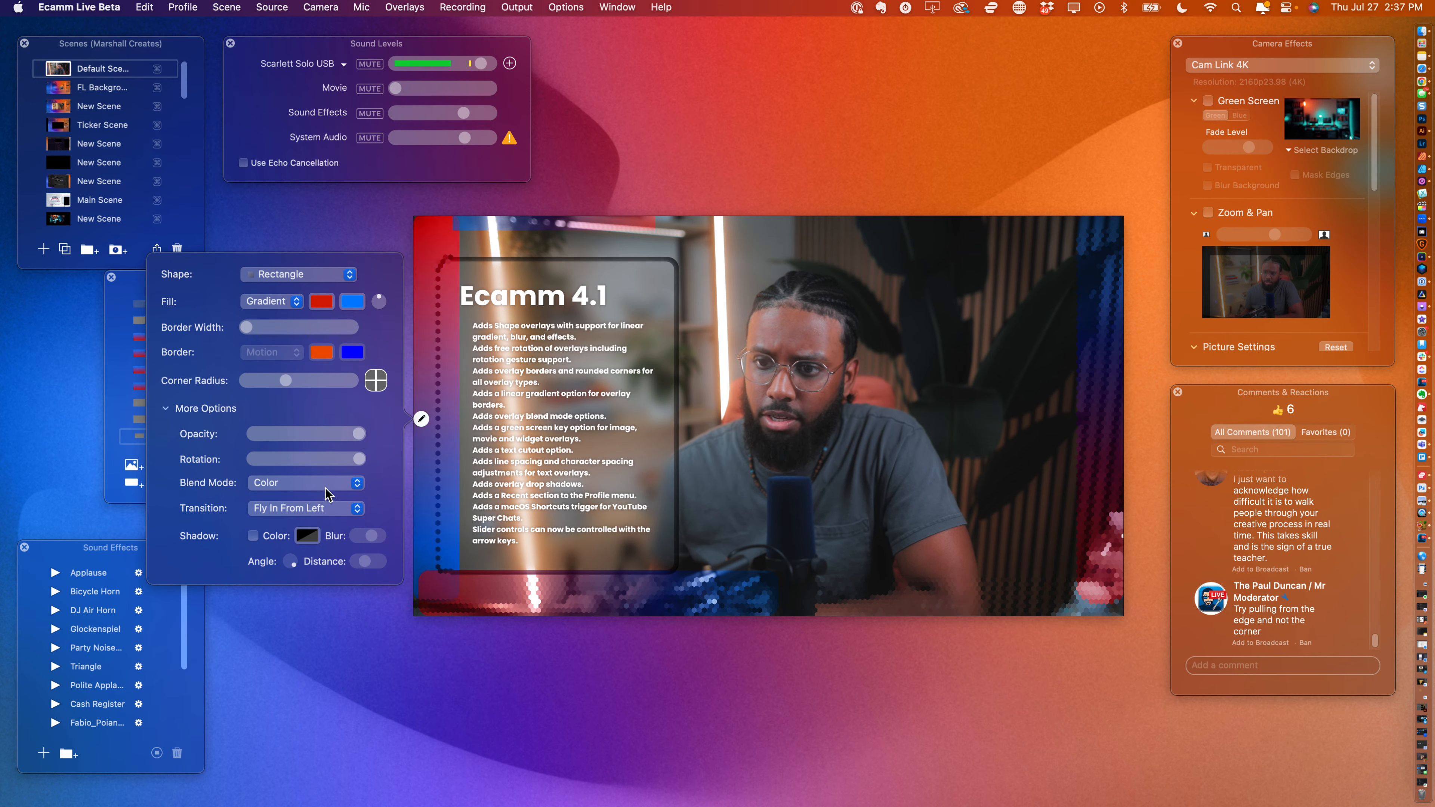
pyautogui.click(305, 512)
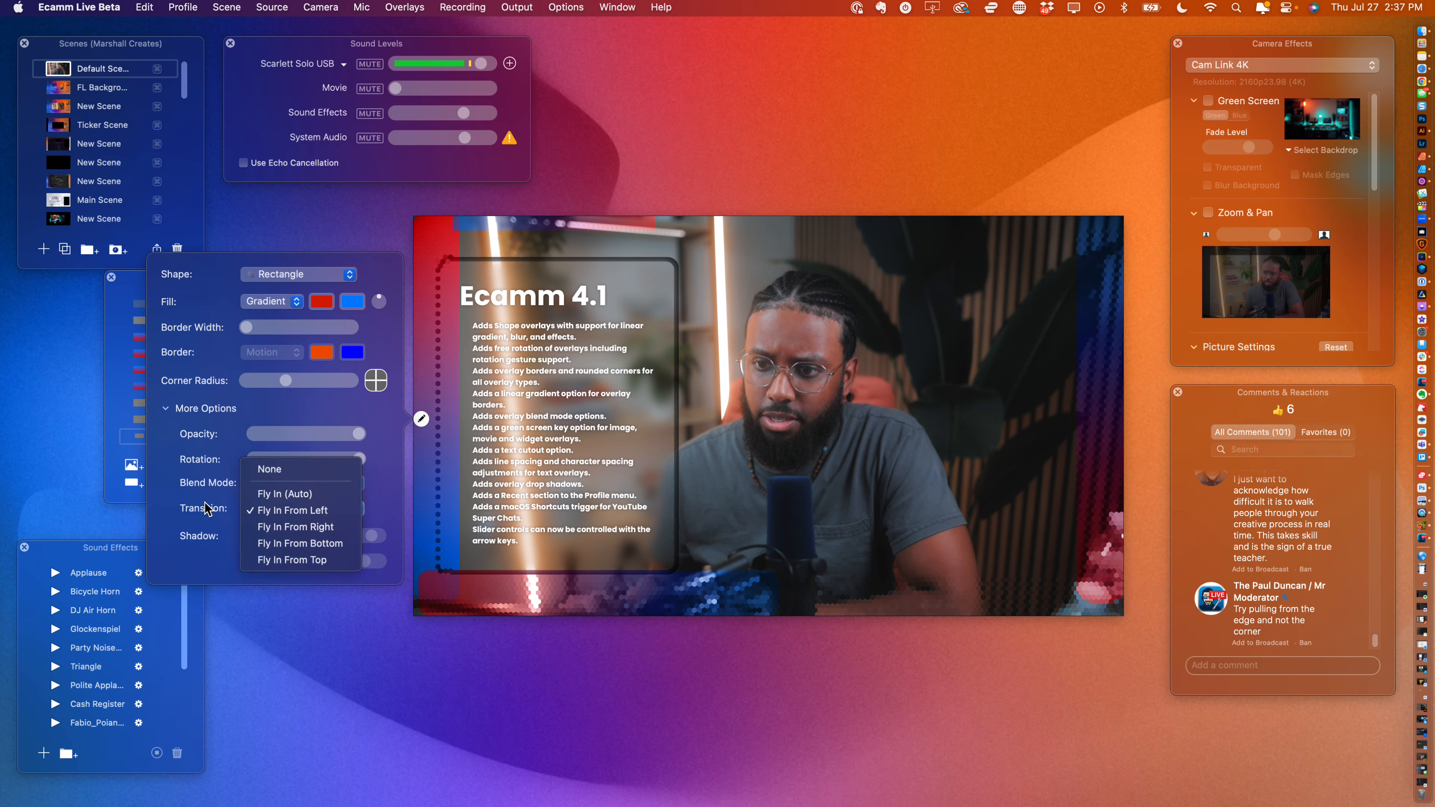
pyautogui.click(187, 500)
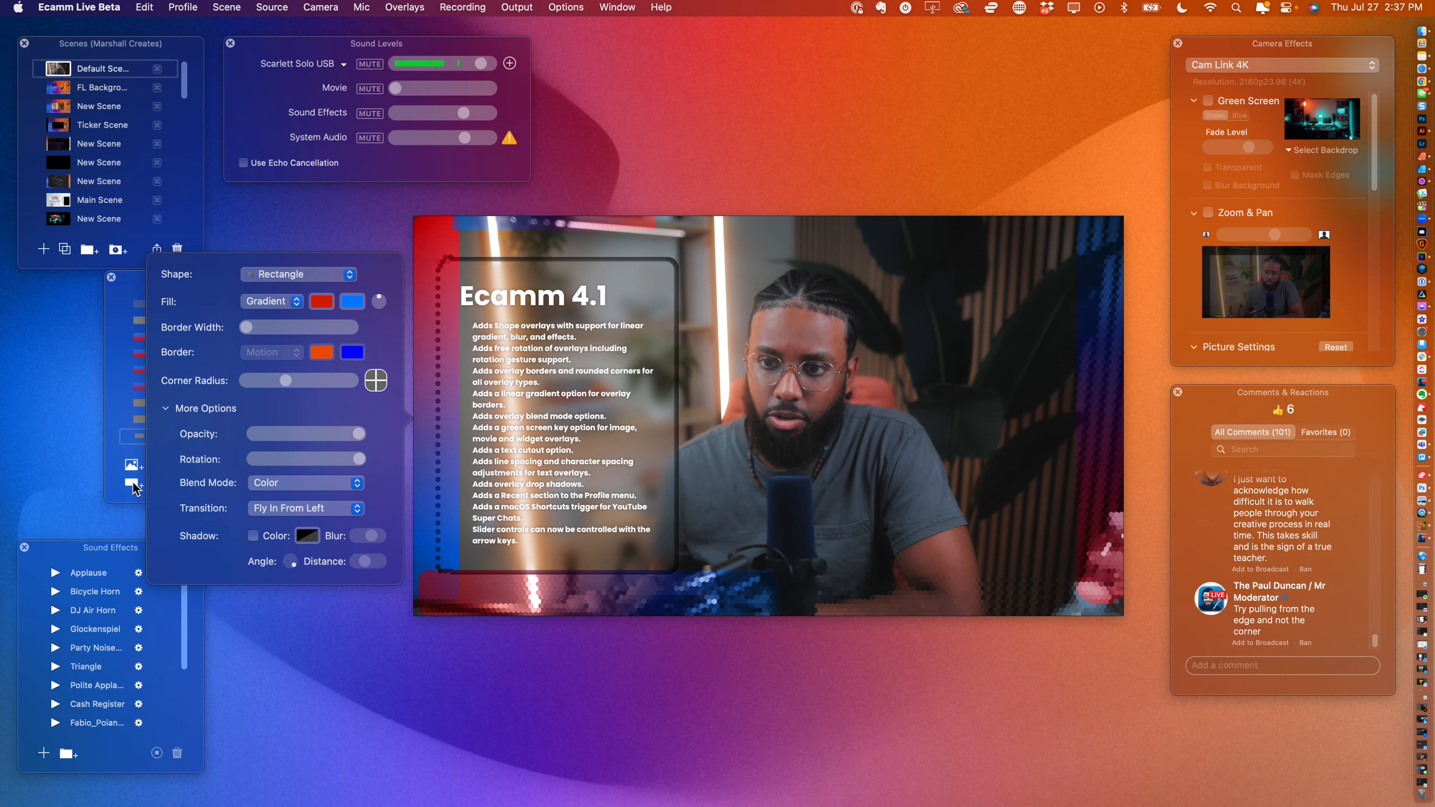
# - Add a new rectangle shape and resize it into a block on the right side of the video
pyautogui.click(148, 274)
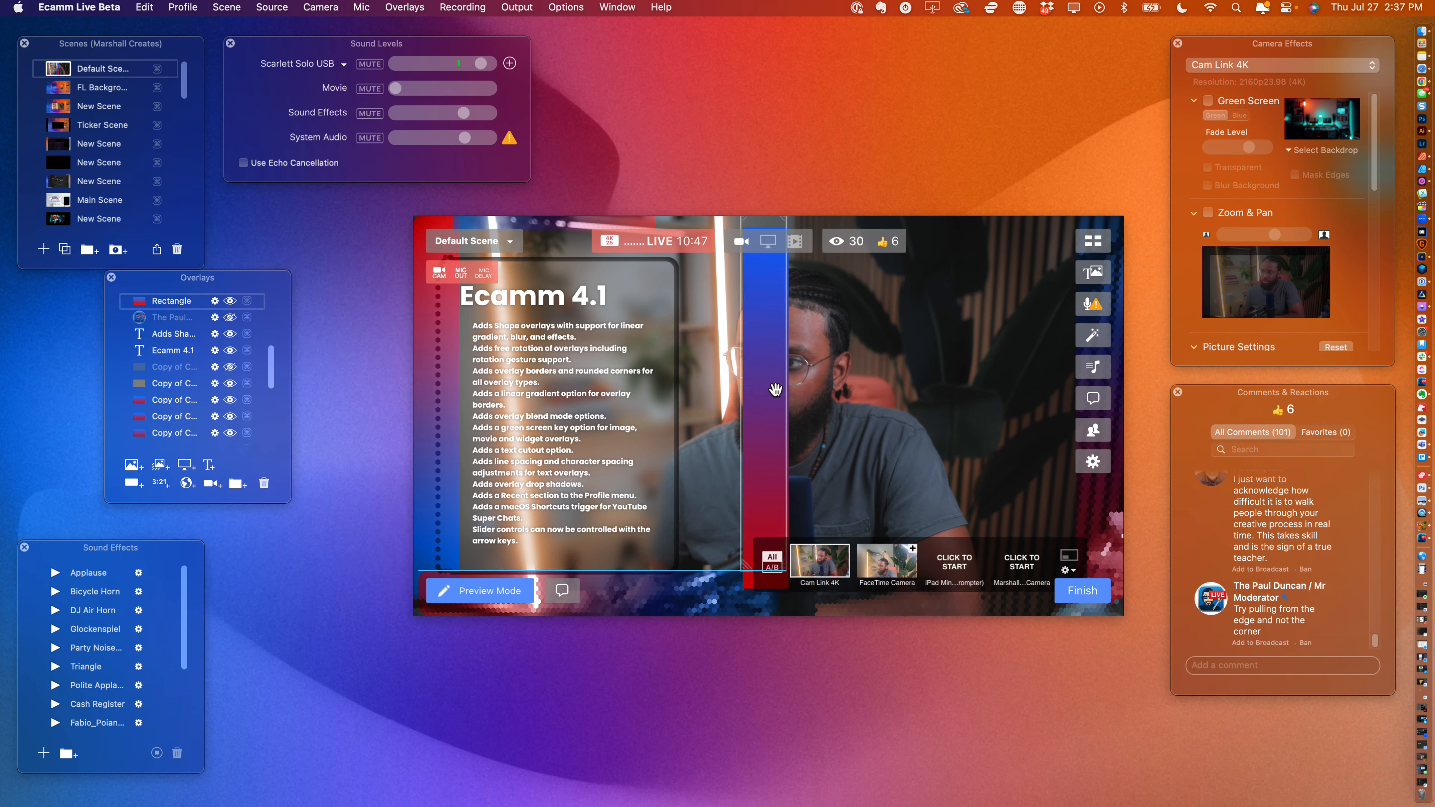
pyautogui.moveTo(741, 551); pyautogui.dragTo(637, 367)
pyautogui.moveTo(776, 328); pyautogui.dragTo(981, 397)
# - Give the new rectangle a thin Motion border and switch its fill to the solid color F2F2F7
pyautogui.click(887, 387)
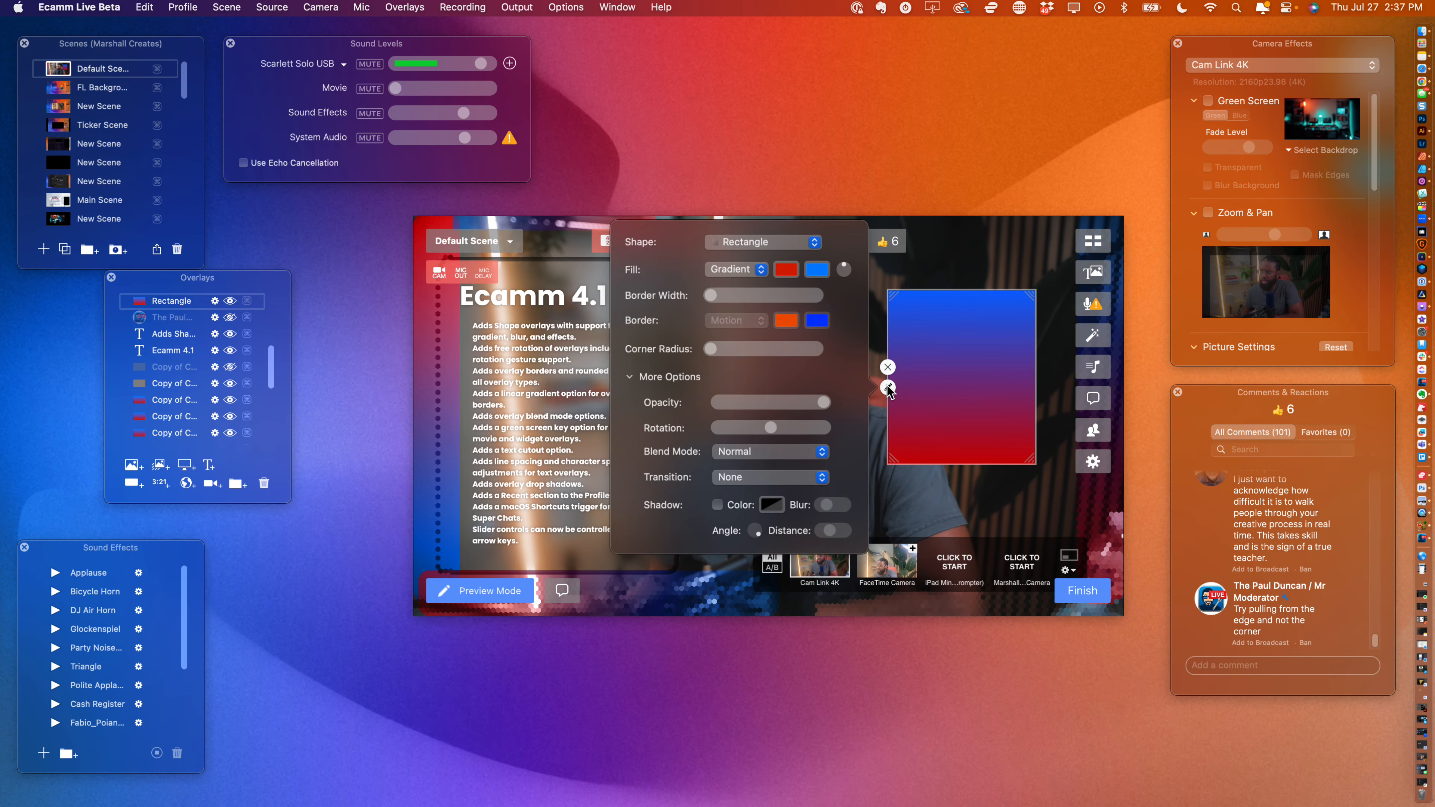
pyautogui.moveTo(711, 296); pyautogui.dragTo(731, 298)
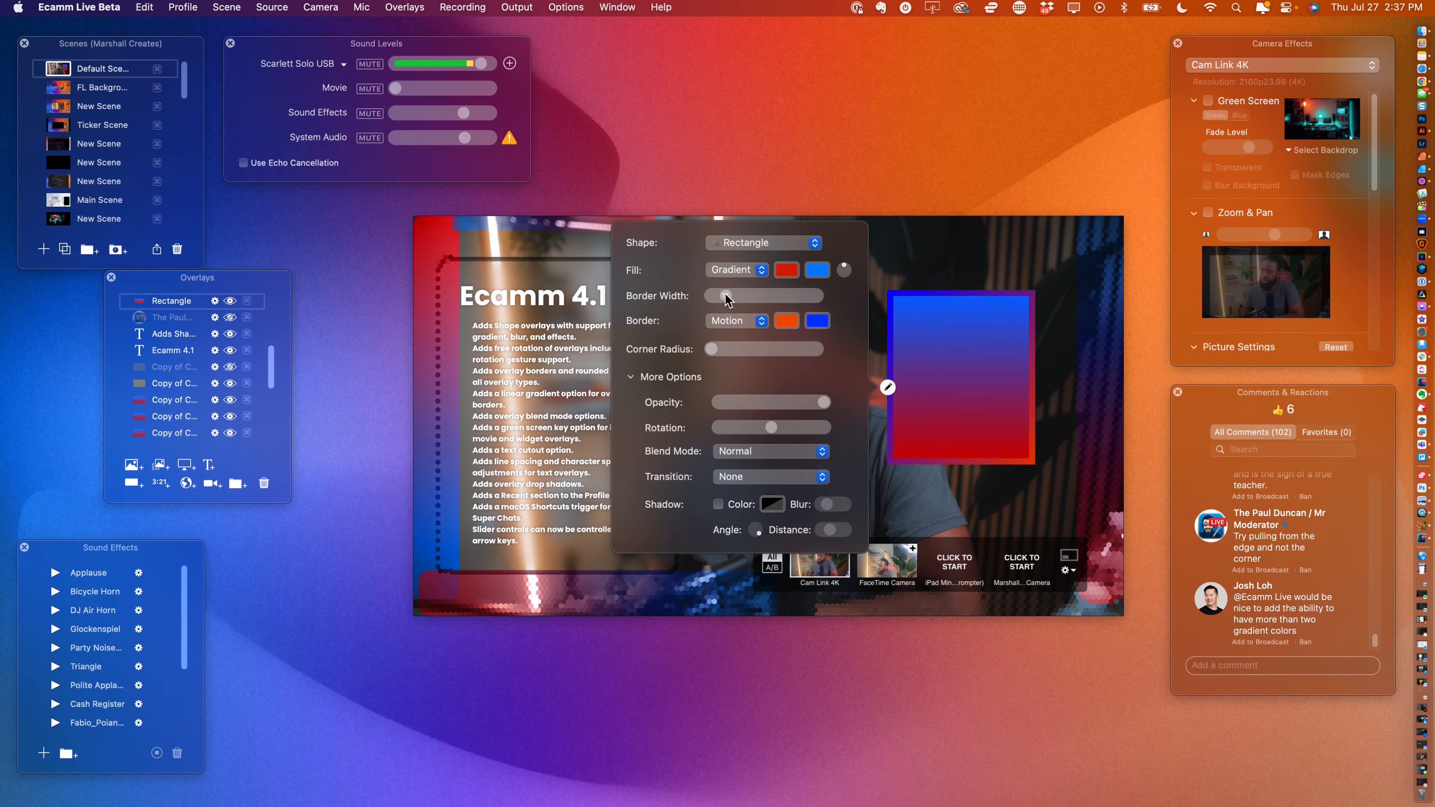
pyautogui.click(749, 276)
pyautogui.click(742, 258)
pyautogui.click(787, 271)
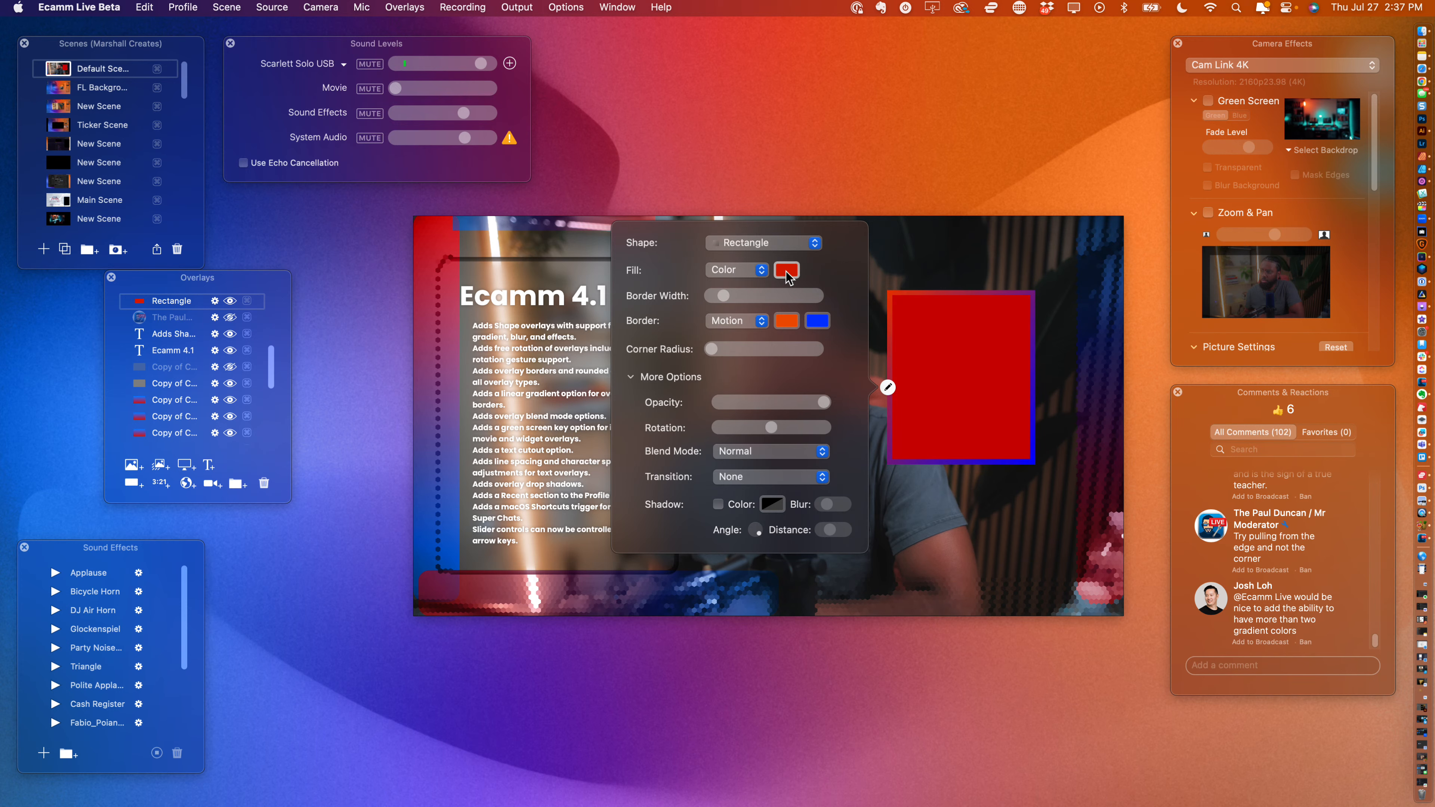
pyautogui.click(440, 615)
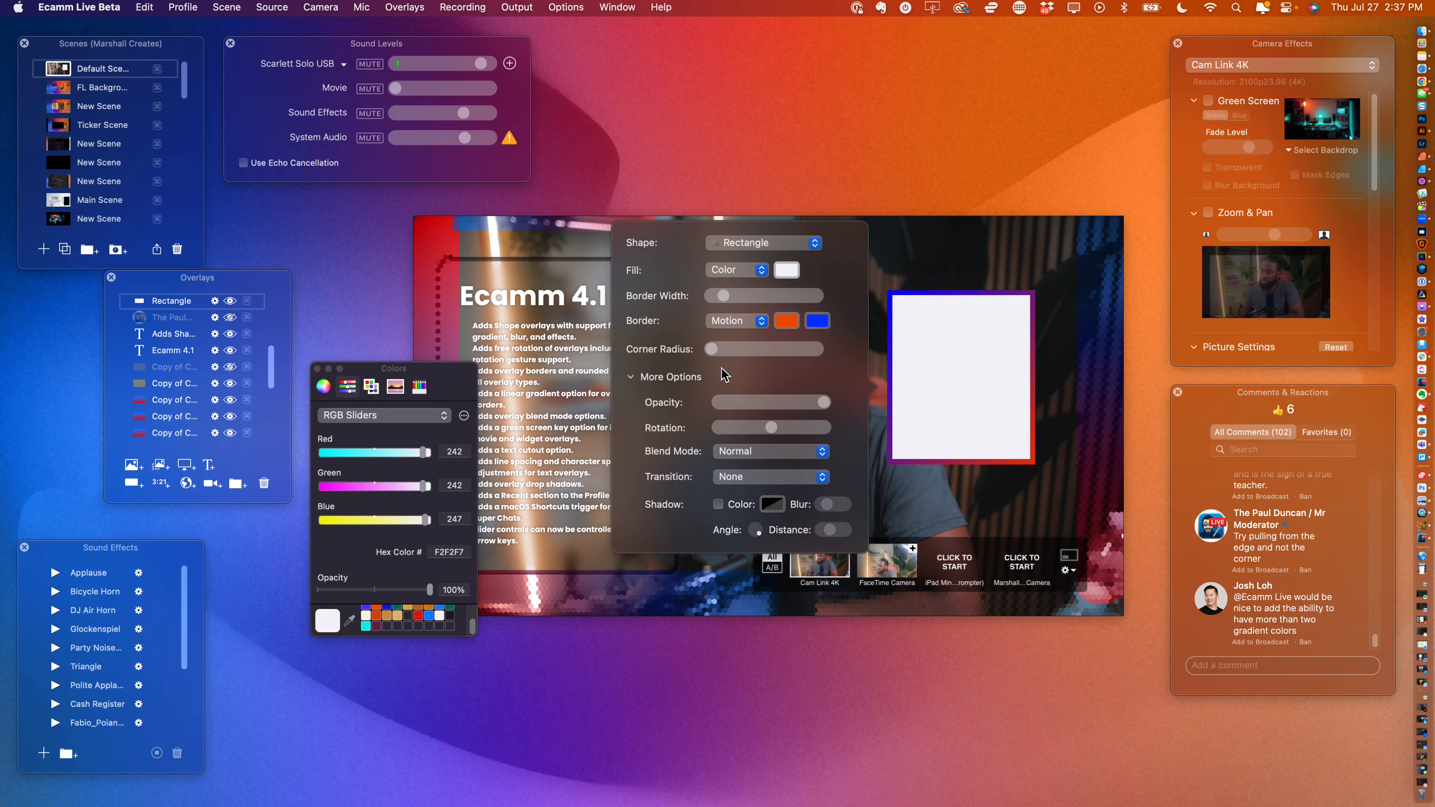
# - Round the new rectangle's corners and turn on its shadow
pyautogui.moveTo(717, 355); pyautogui.dragTo(763, 356)
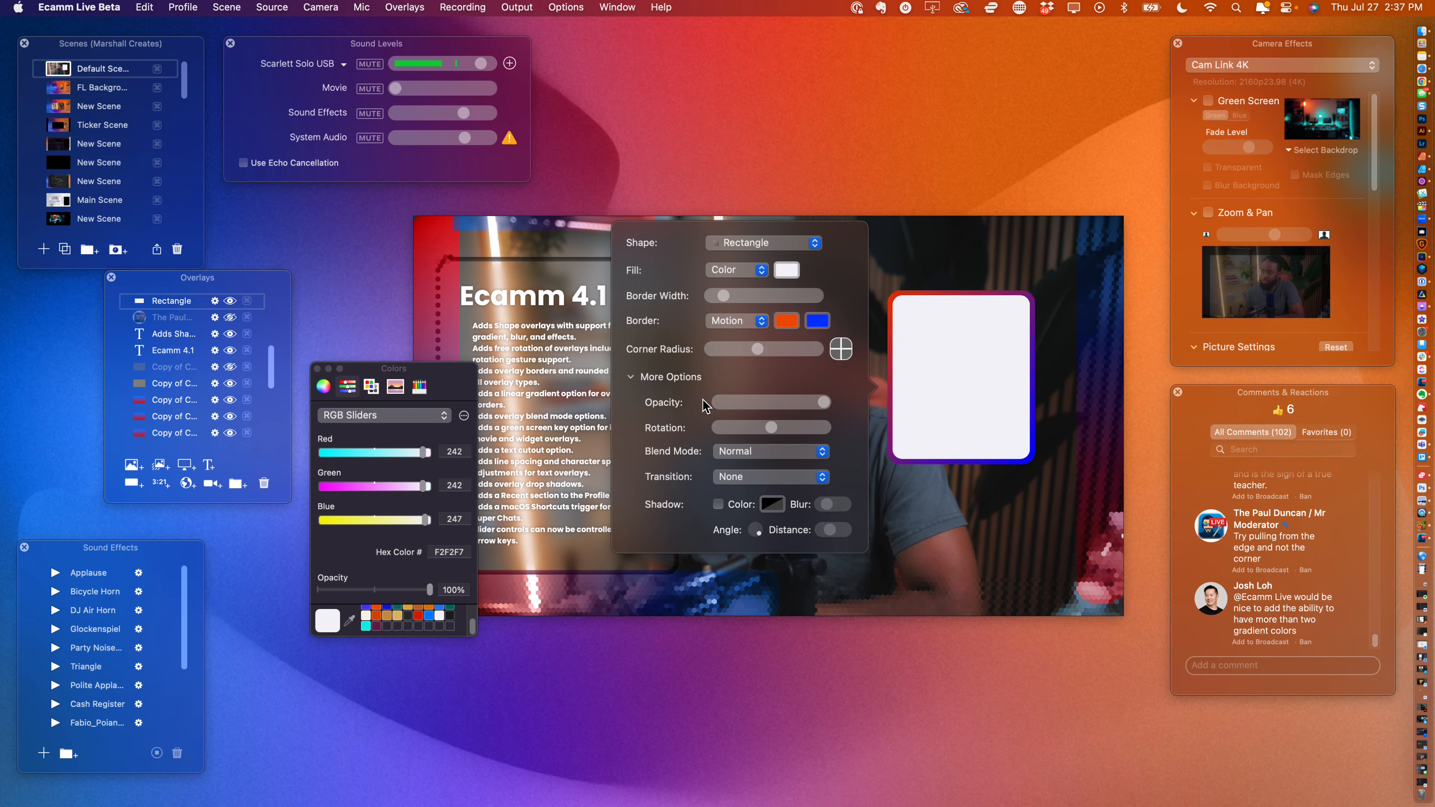
pyautogui.click(718, 504)
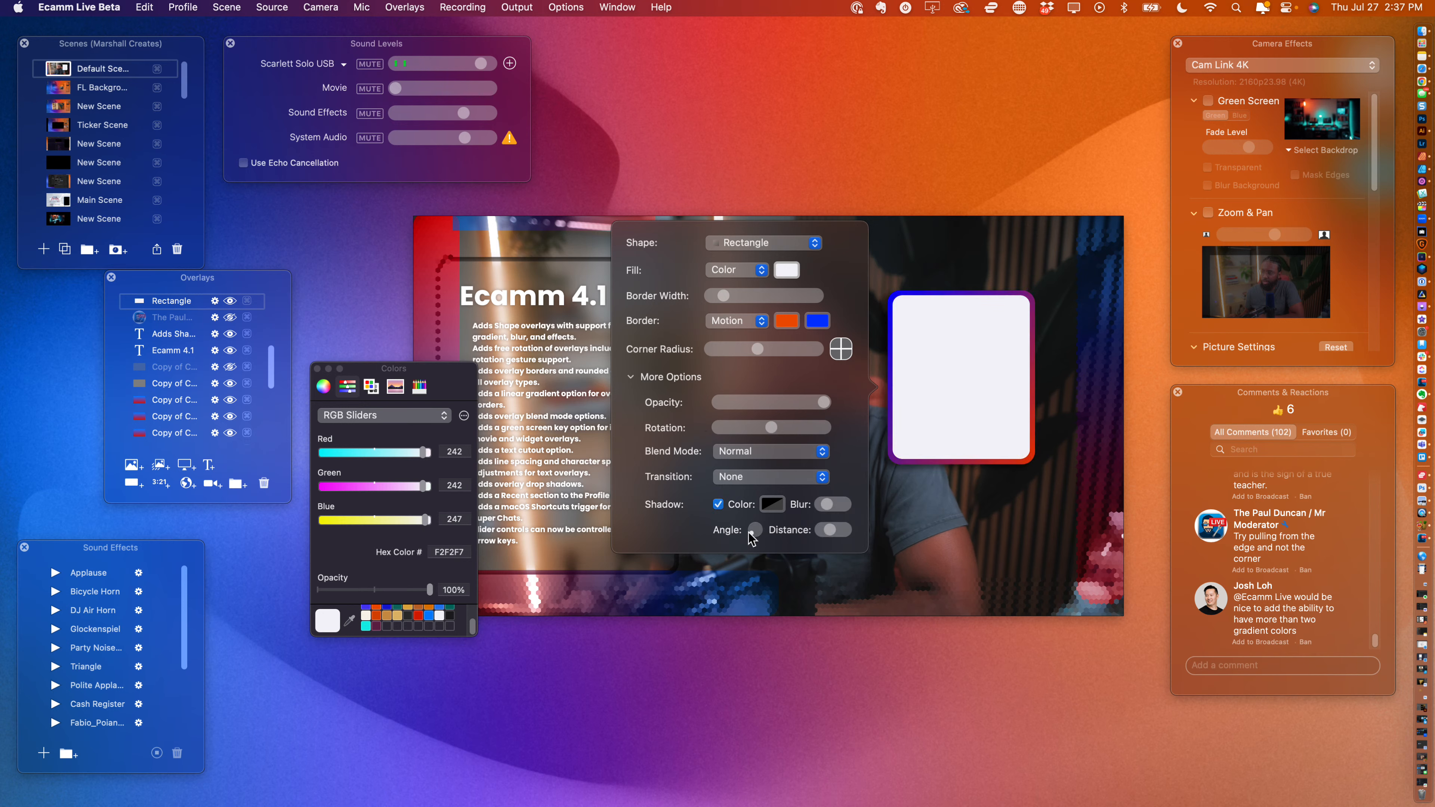
# - Move the white rectangle up and to the right on the video
pyautogui.moveTo(967, 417)
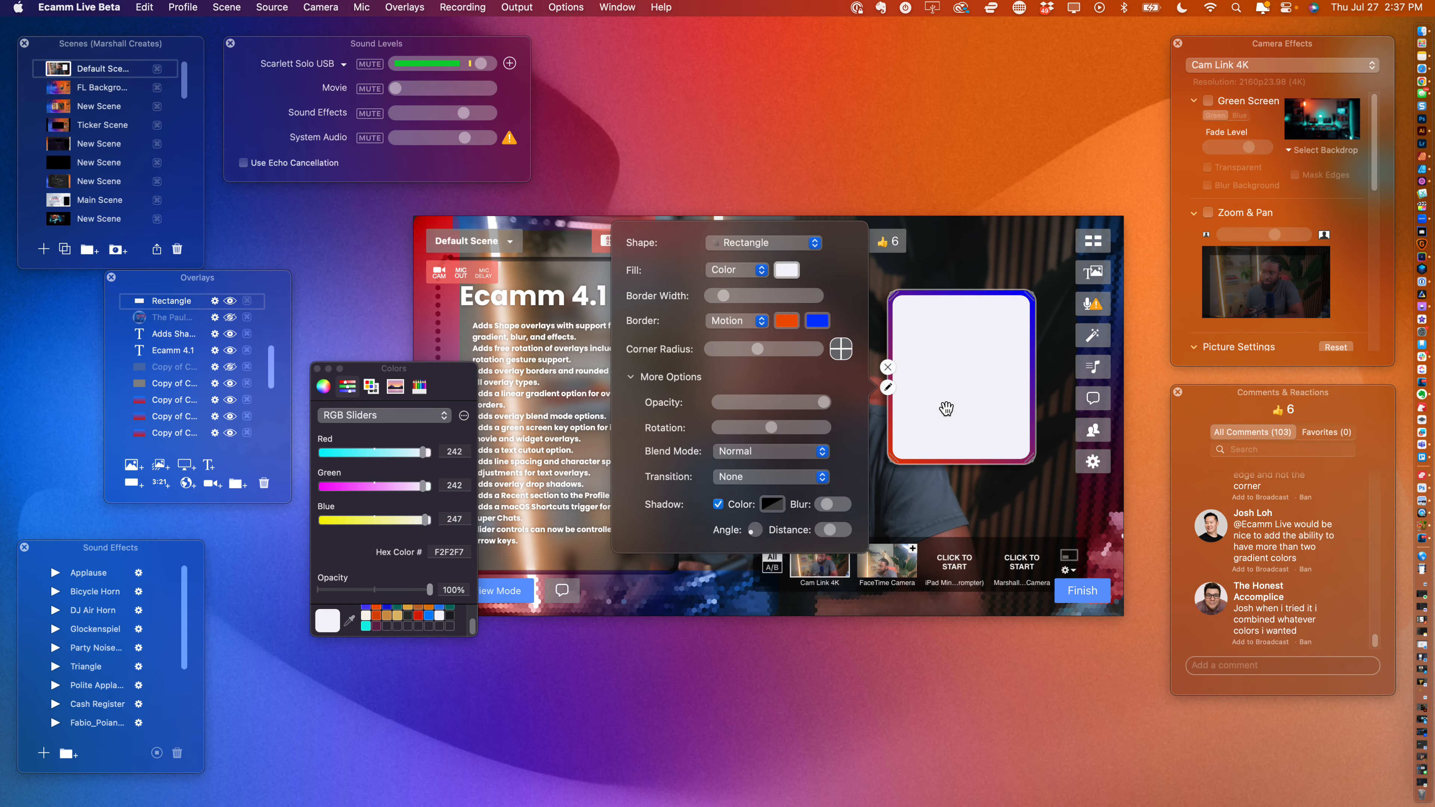
pyautogui.moveTo(947, 408); pyautogui.dragTo(985, 368)
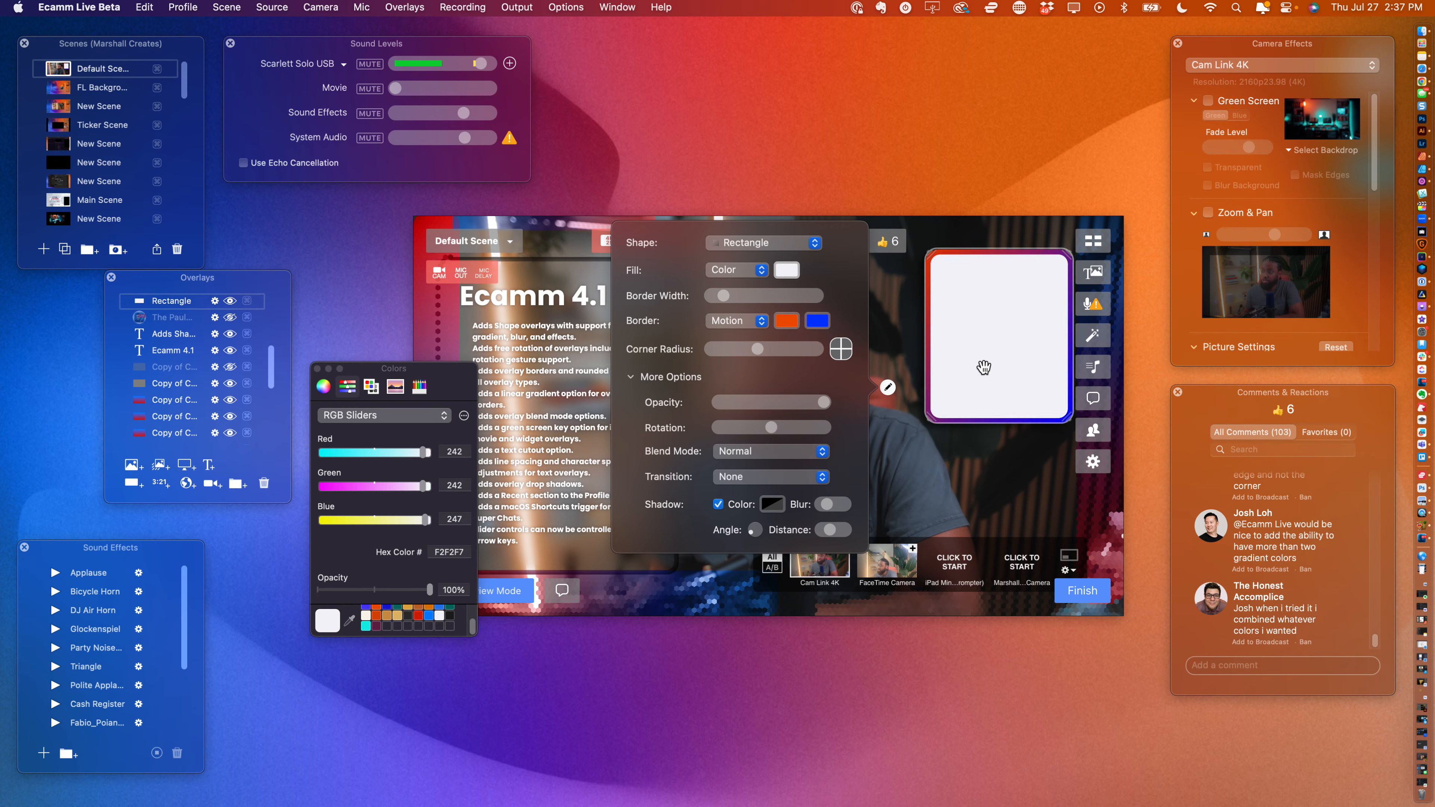
# - Slightly lower the white rectangle's opacity and increase its shadow blur
pyautogui.click(925, 347)
pyautogui.click(925, 347)
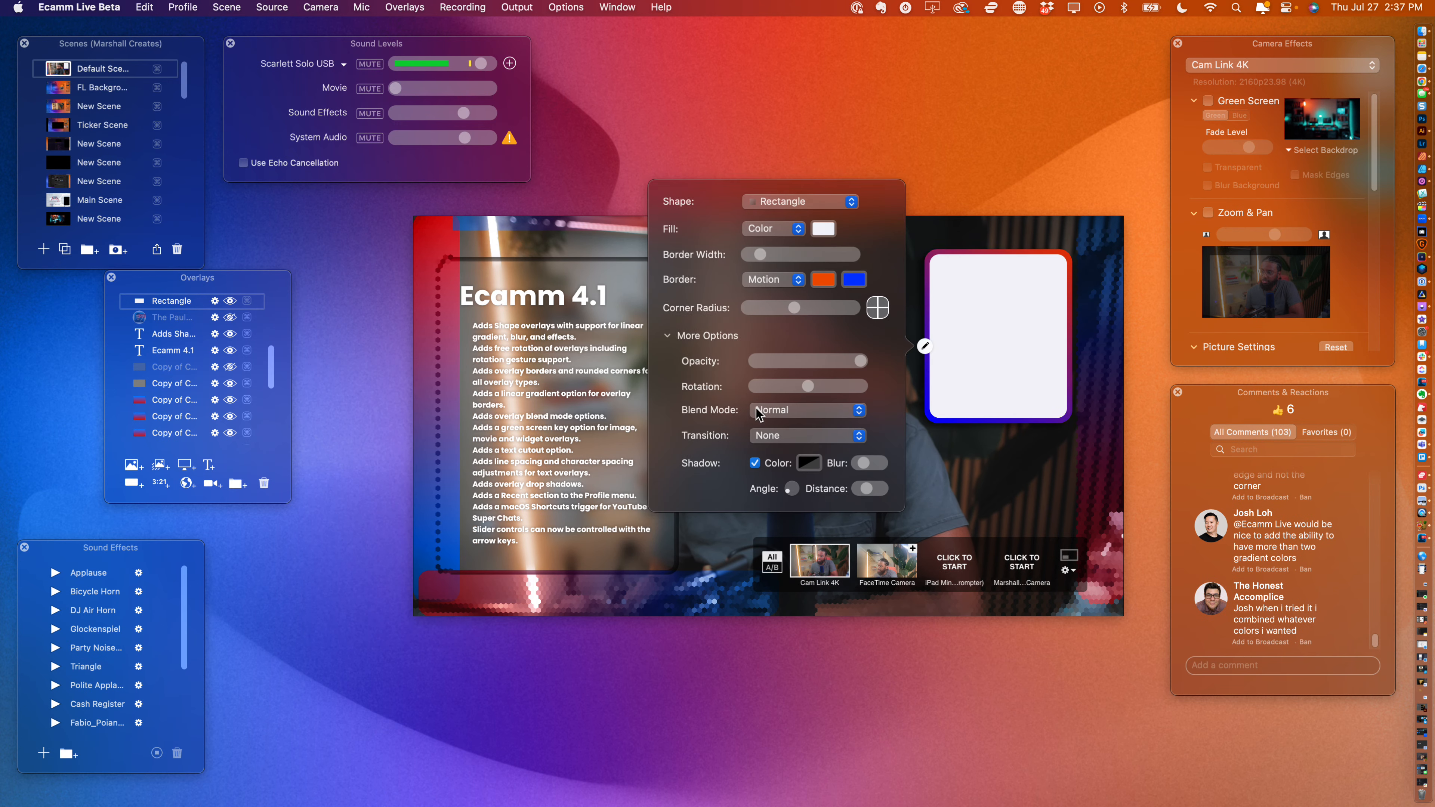
pyautogui.moveTo(860, 360)
pyautogui.mouseDown()
pyautogui.moveTo(841, 361)
pyautogui.moveTo(850, 373)
pyautogui.mouseUp()
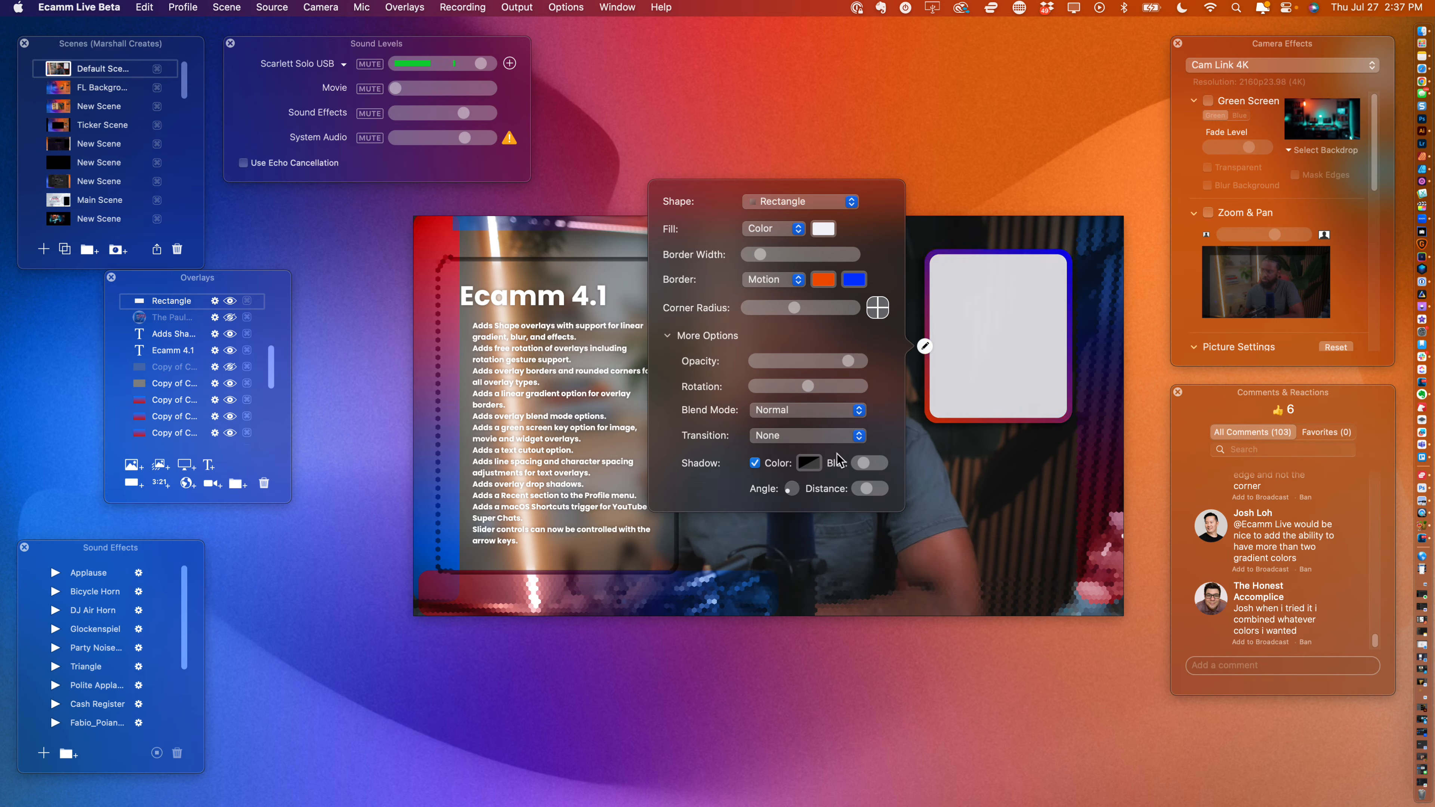
pyautogui.click(867, 489)
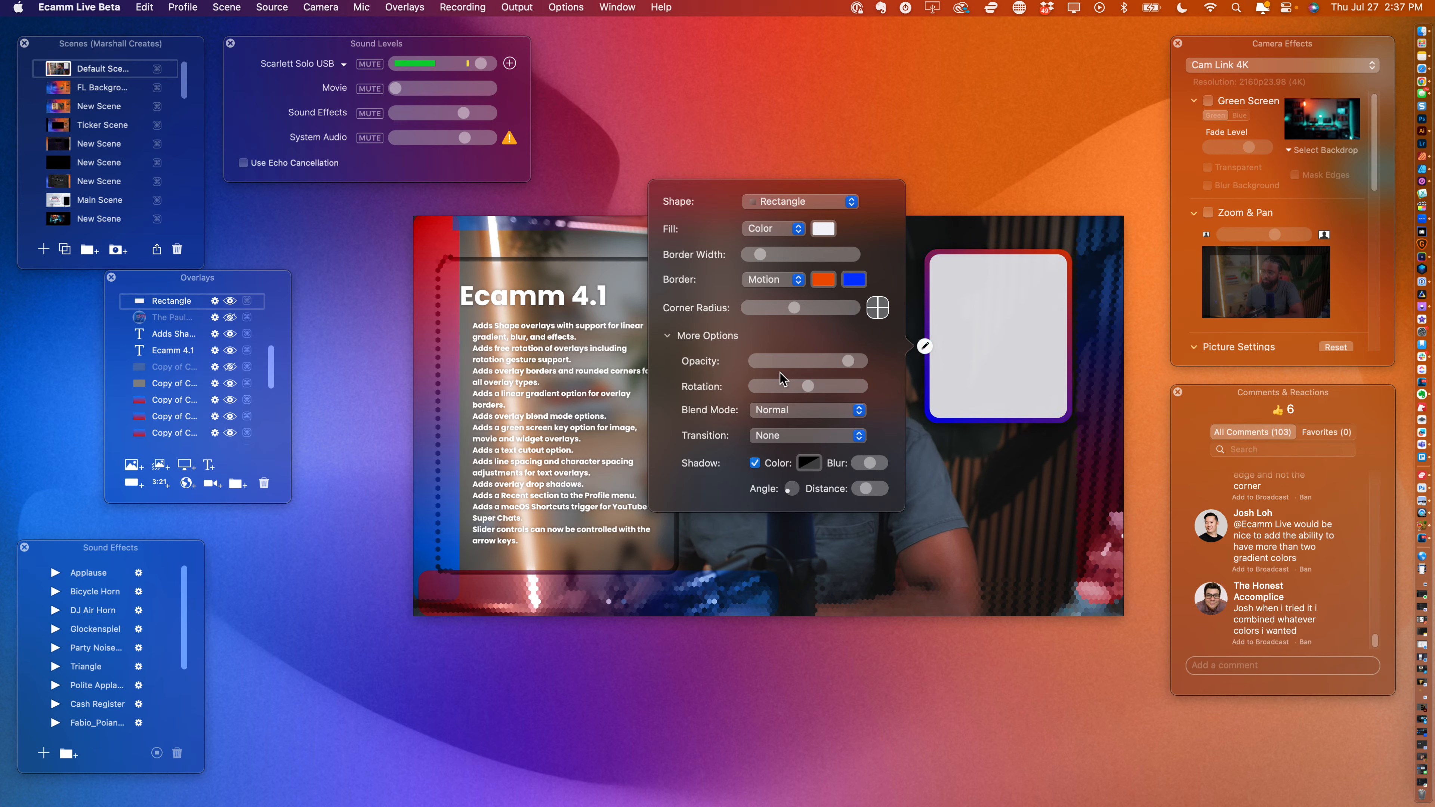
# - Move the white rectangle down beside the presenter, trying a slight clockwise tilt before rotating it back upright
pyautogui.moveTo(807, 390); pyautogui.dragTo(810, 390)
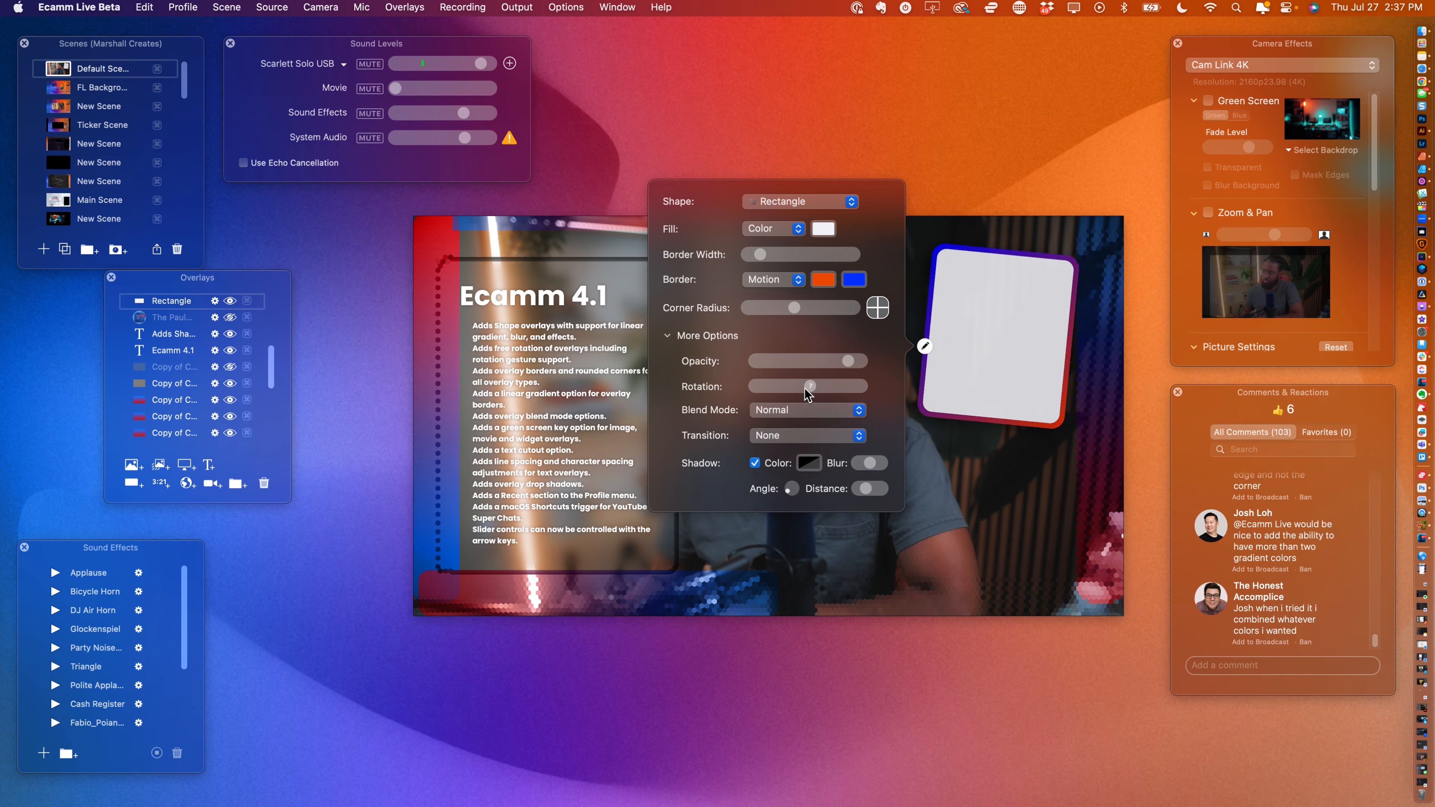
pyautogui.moveTo(1003, 387); pyautogui.dragTo(944, 472)
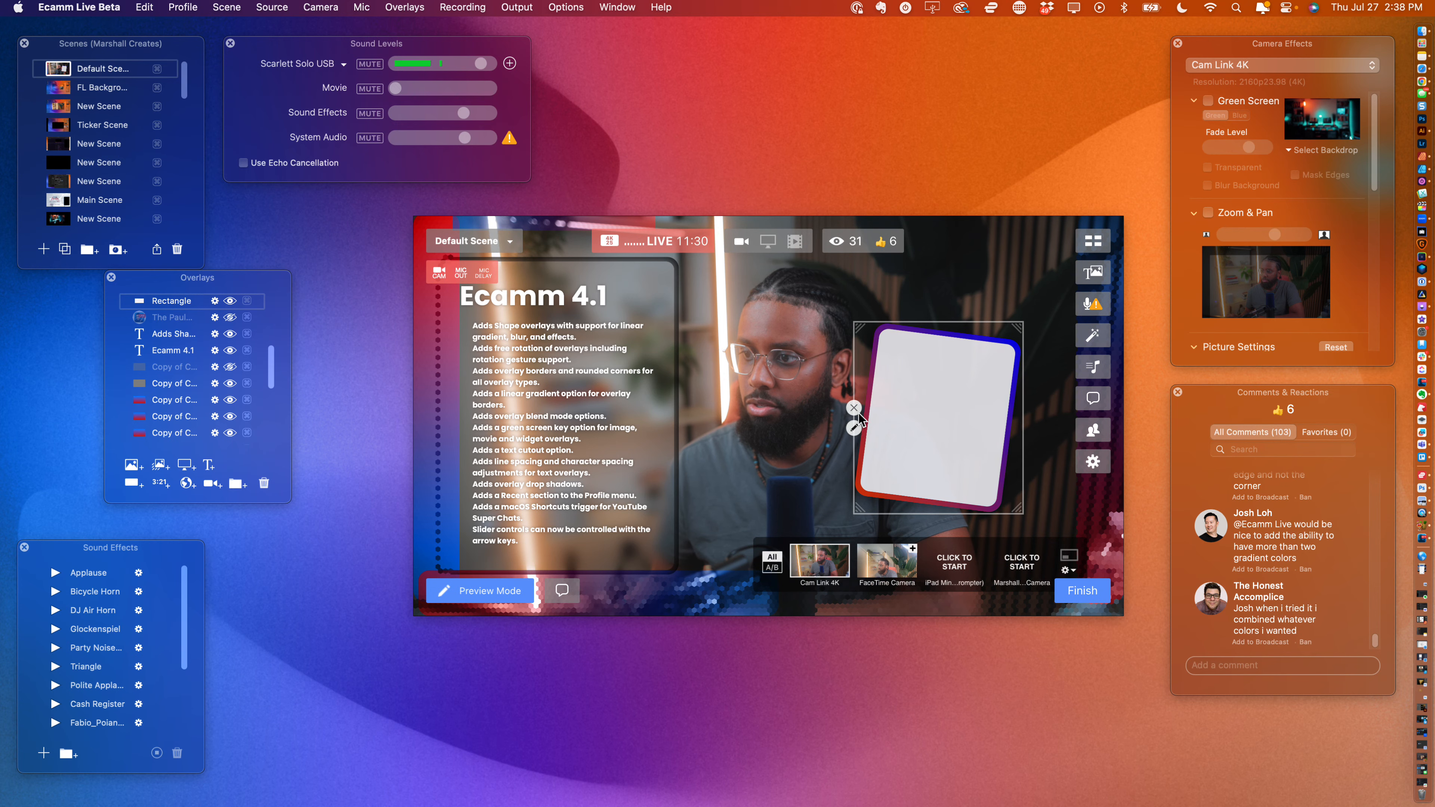
pyautogui.click(855, 428)
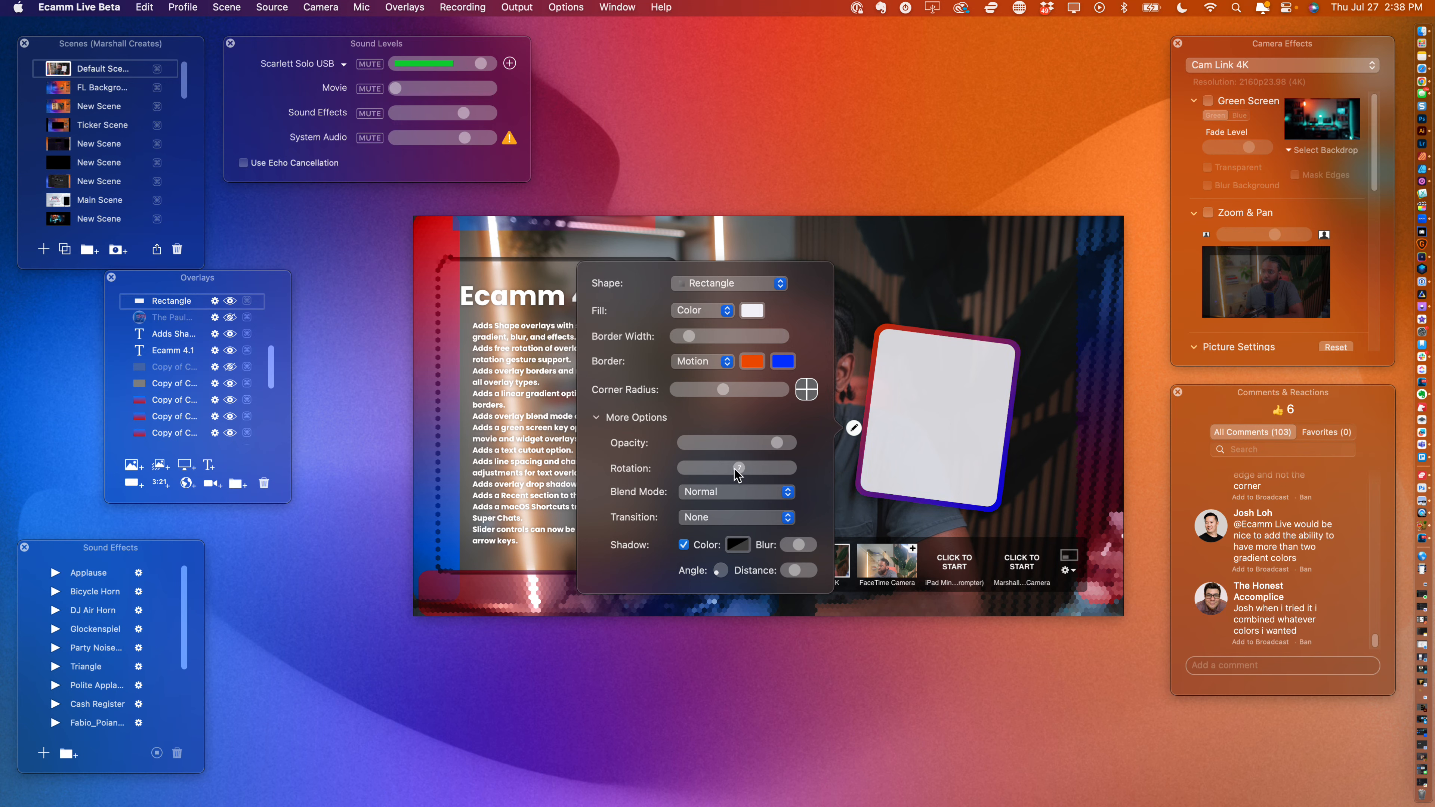
pyautogui.moveTo(738, 474); pyautogui.dragTo(736, 474)
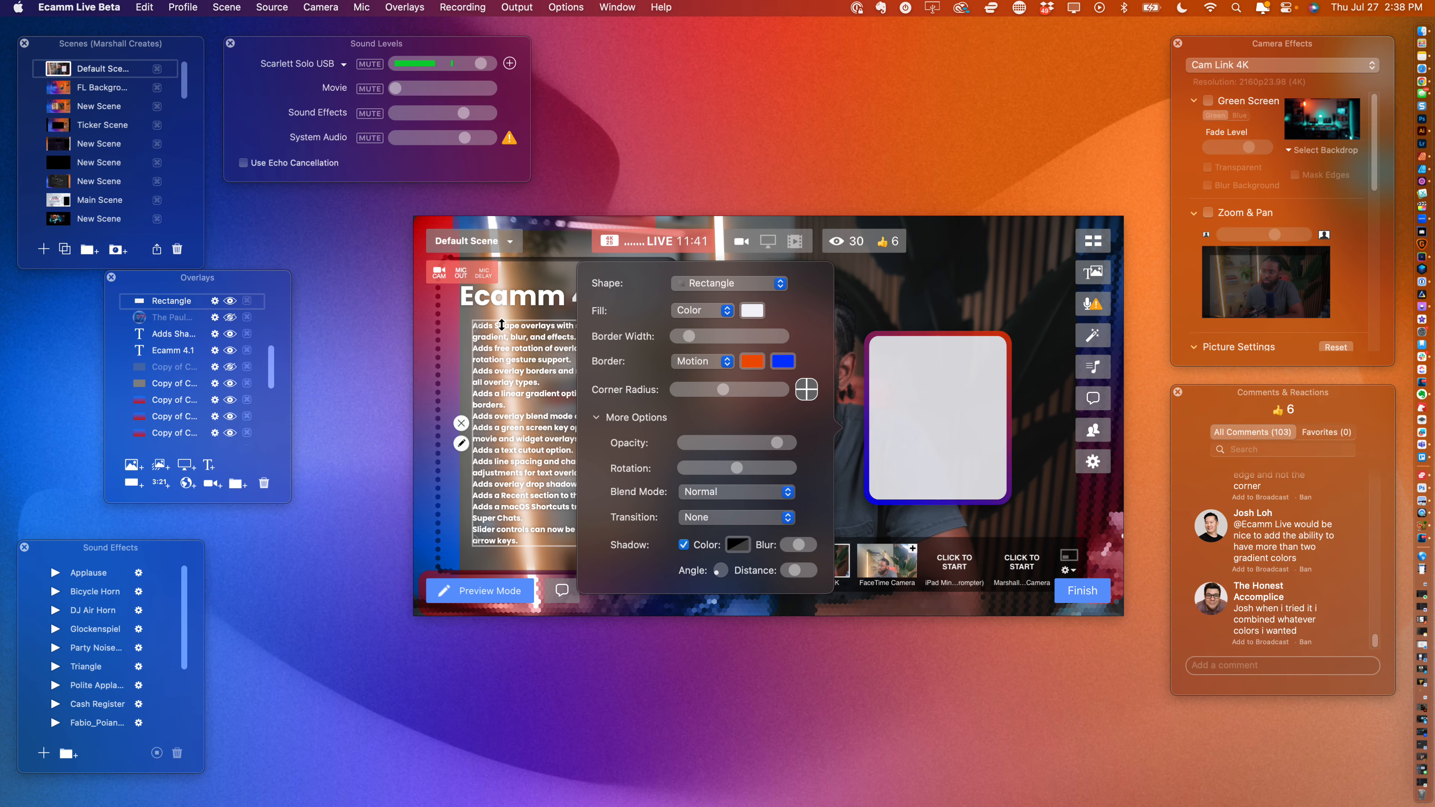
# - Duplicate the "Ecamm 4.1" title onto the white rectangle and place the copy above the rectangle in the overlay order
pyautogui.moveTo(497, 322); pyautogui.dragTo(1003, 384)
pyautogui.scroll(3, 219, 384)
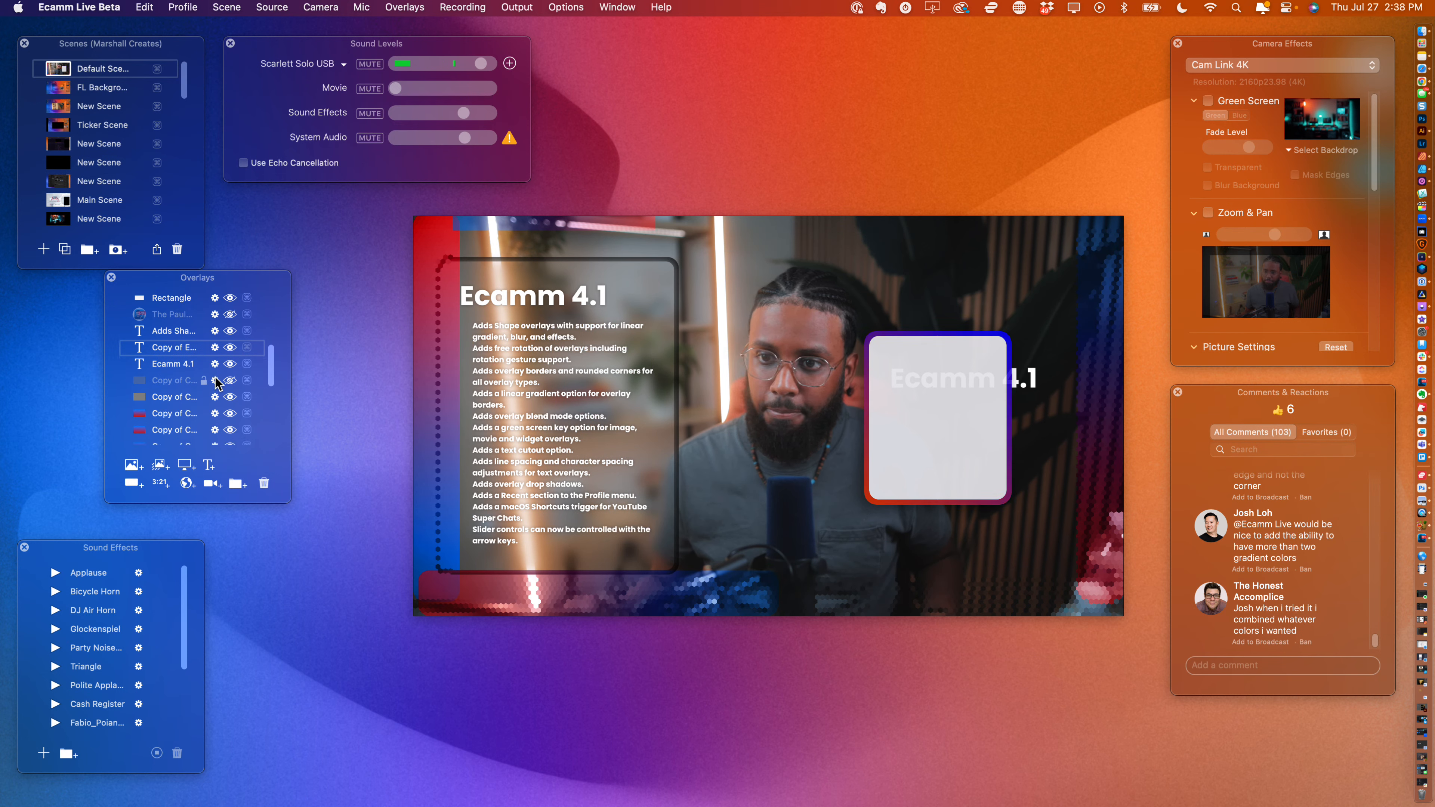
pyautogui.moveTo(183, 404); pyautogui.dragTo(176, 355)
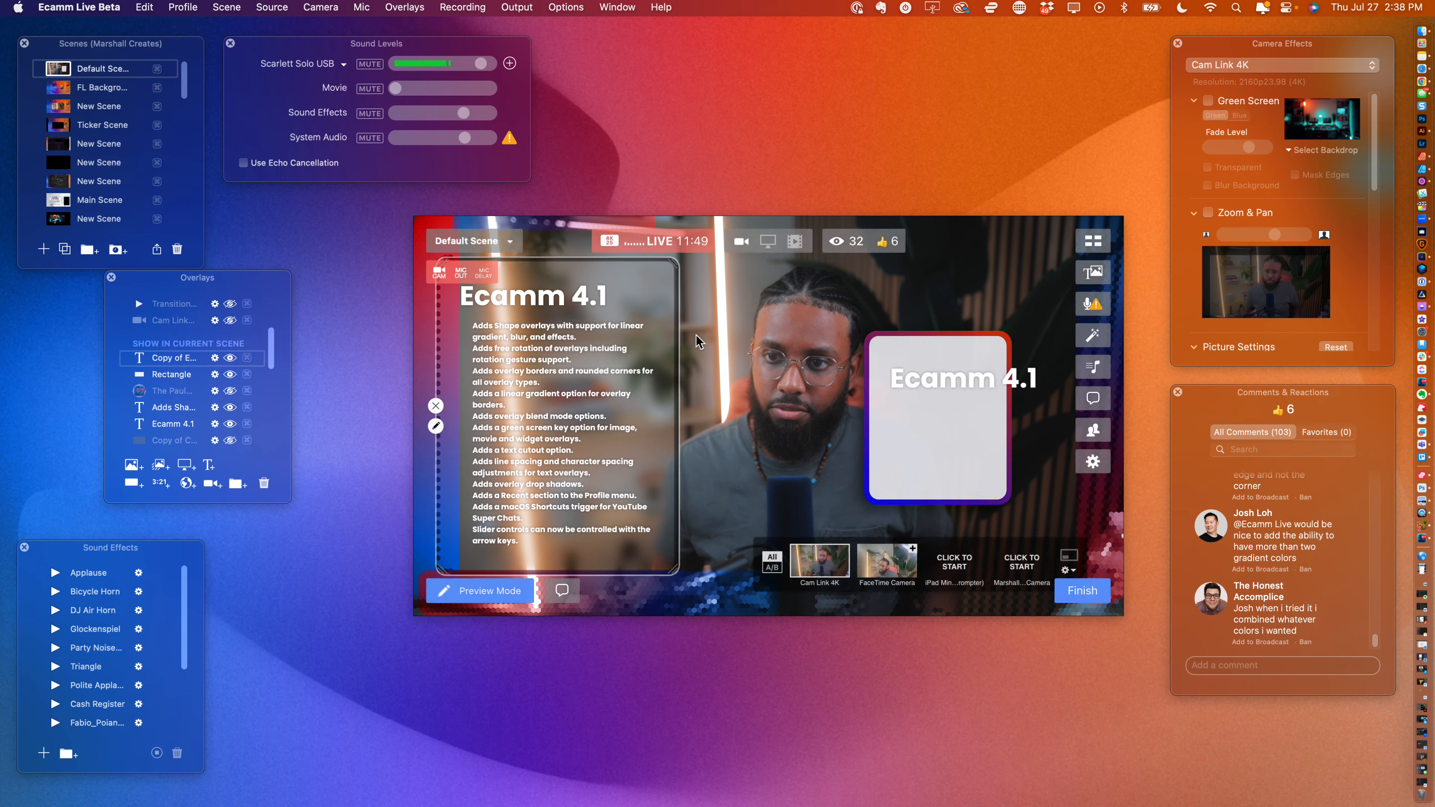
# - Open the overlay settings of the copied "Ecamm 4.1" title
pyautogui.click(884, 391)
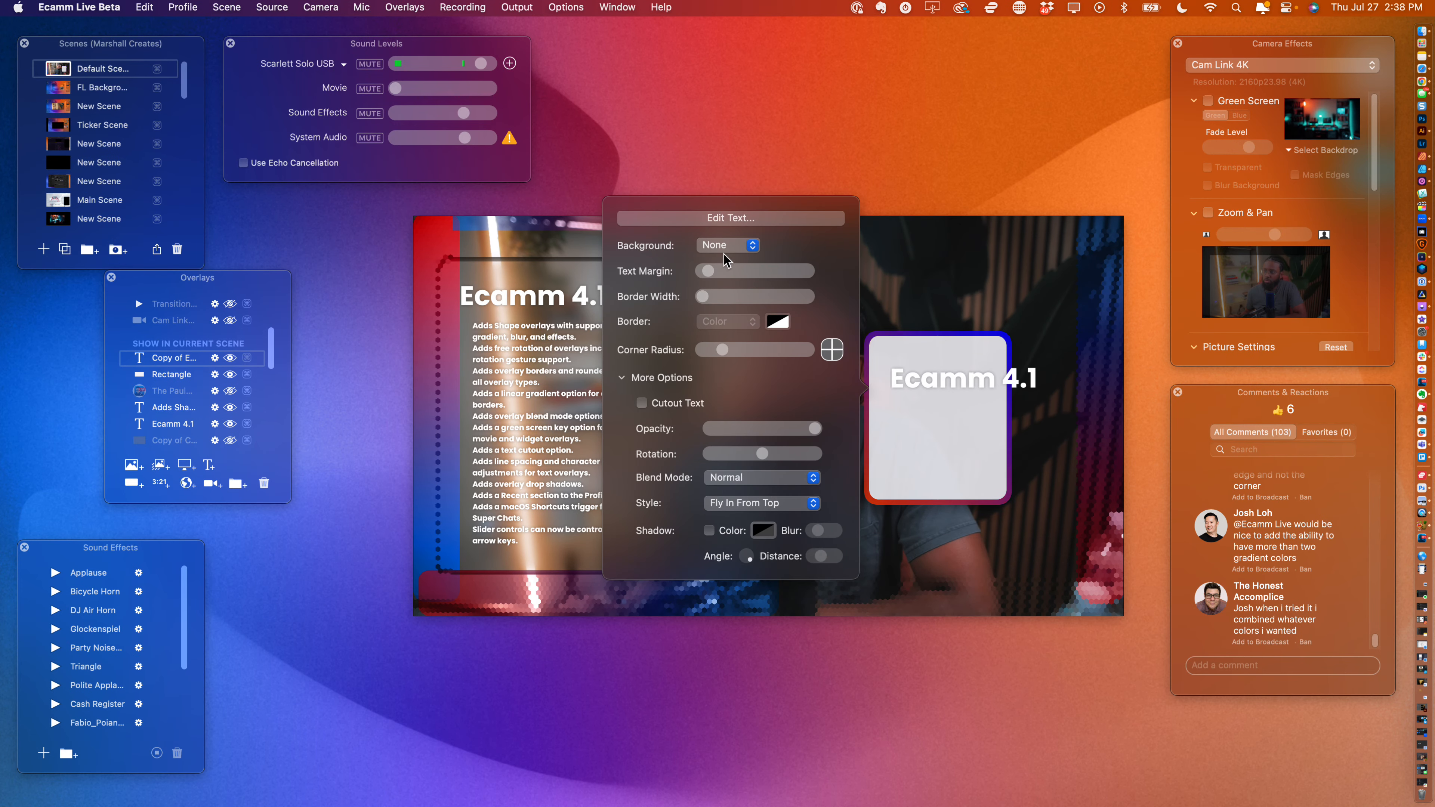
# - Change the text color of the copied Ecamm 4.1 title to red and save it
pyautogui.click(740, 220)
pyautogui.click(470, 261)
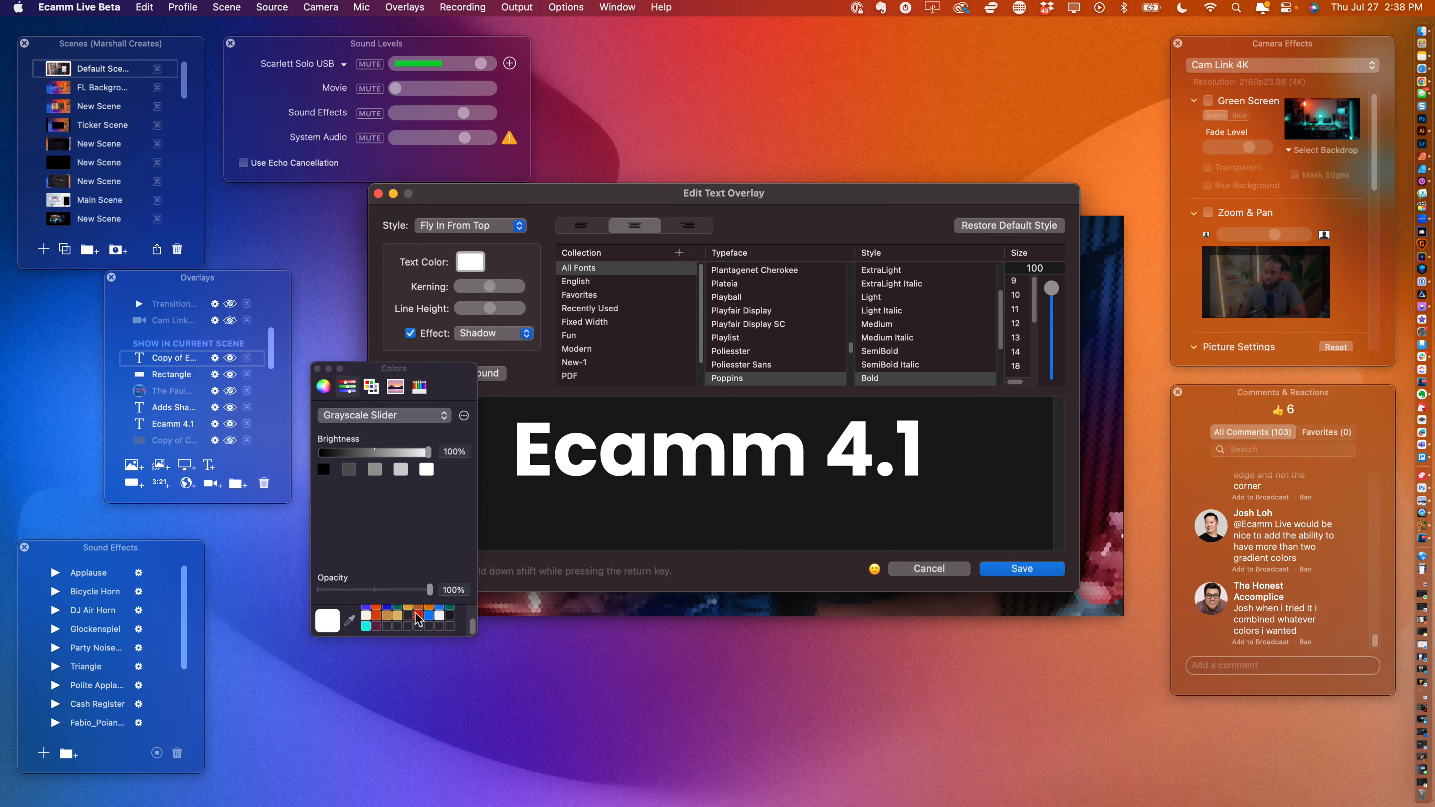
pyautogui.click(418, 615)
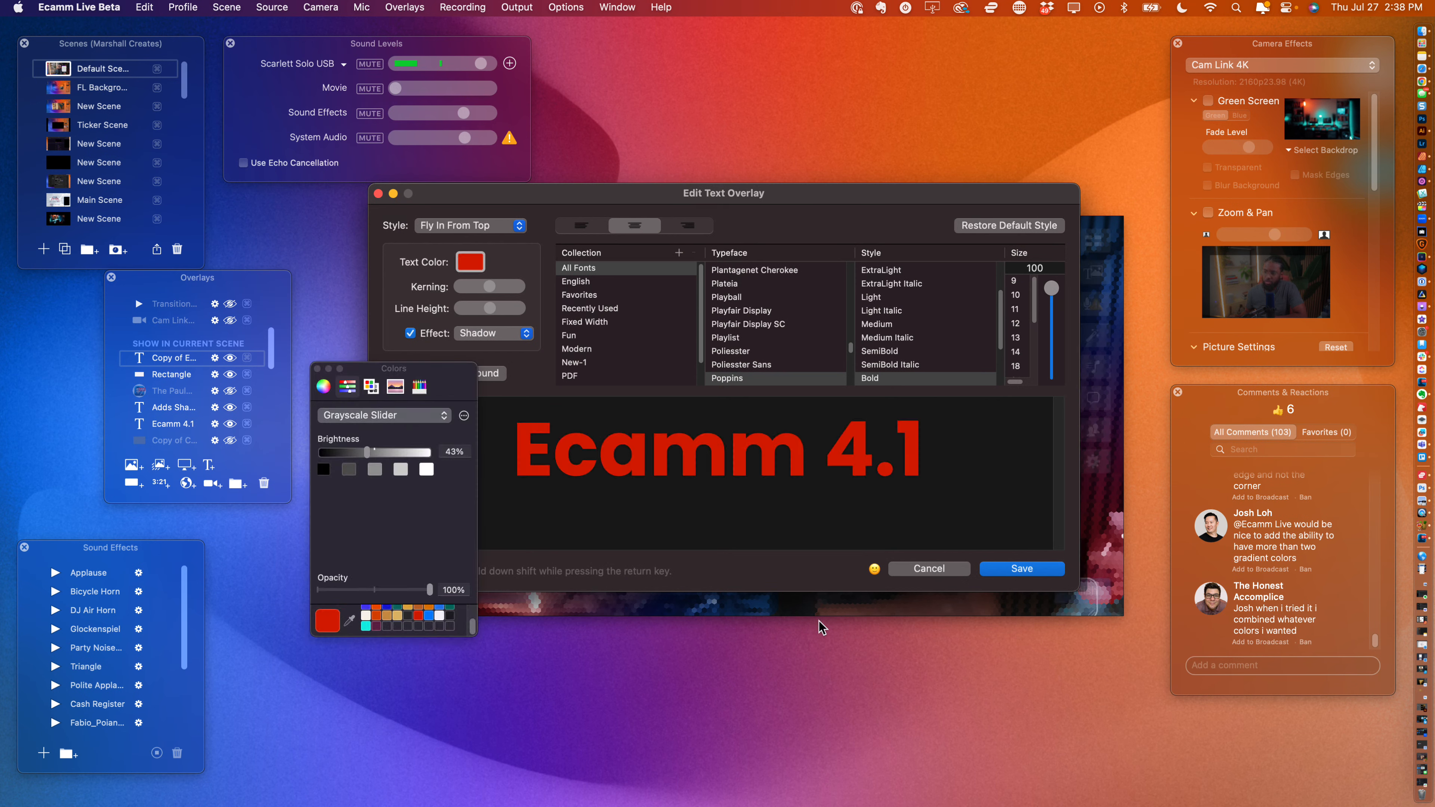
pyautogui.click(1021, 570)
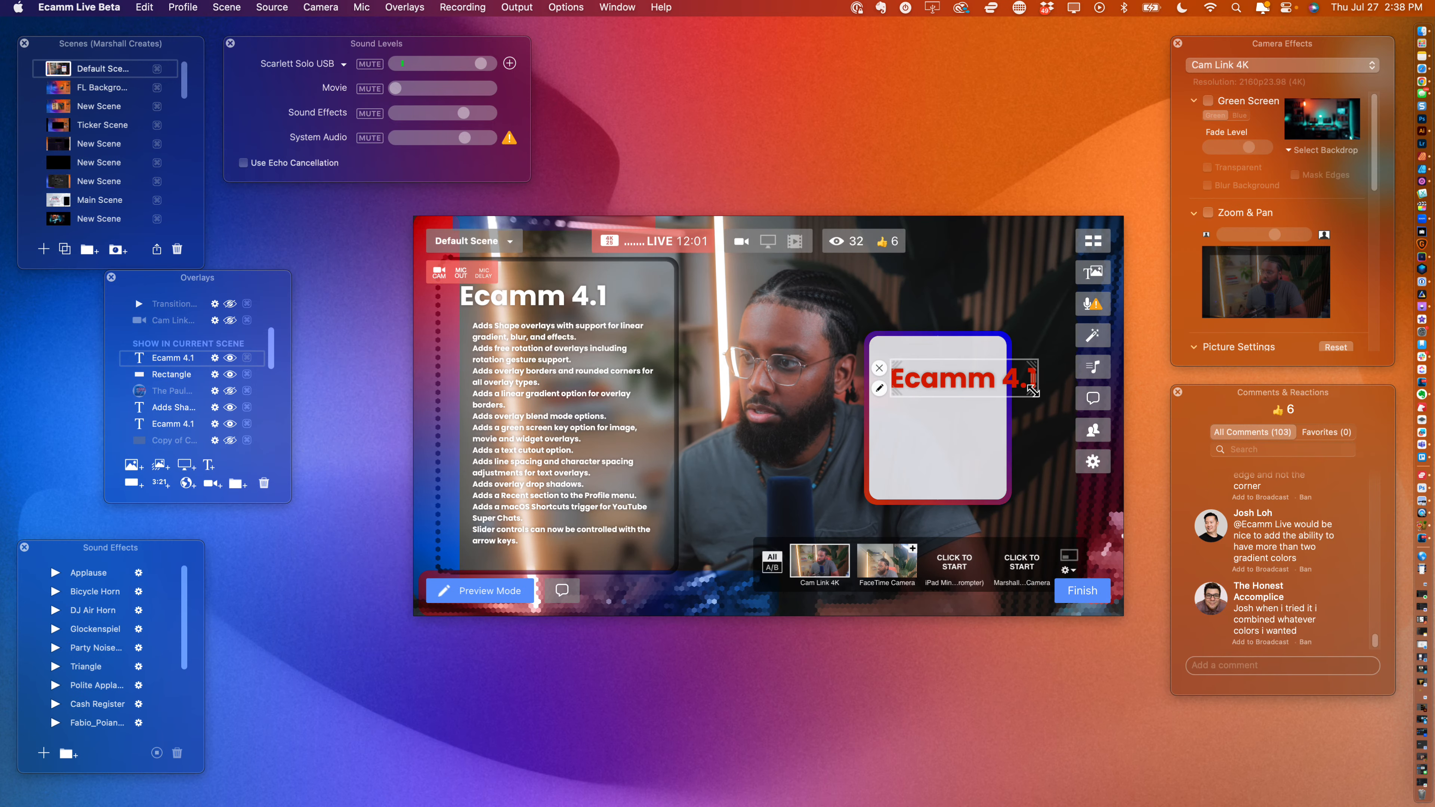
# - Shrink the red Ecamm 4.1 title and fit it inside the upper part of the white rectangle
pyautogui.moveTo(1033, 391); pyautogui.dragTo(950, 370)
pyautogui.doubleClick(954, 378)
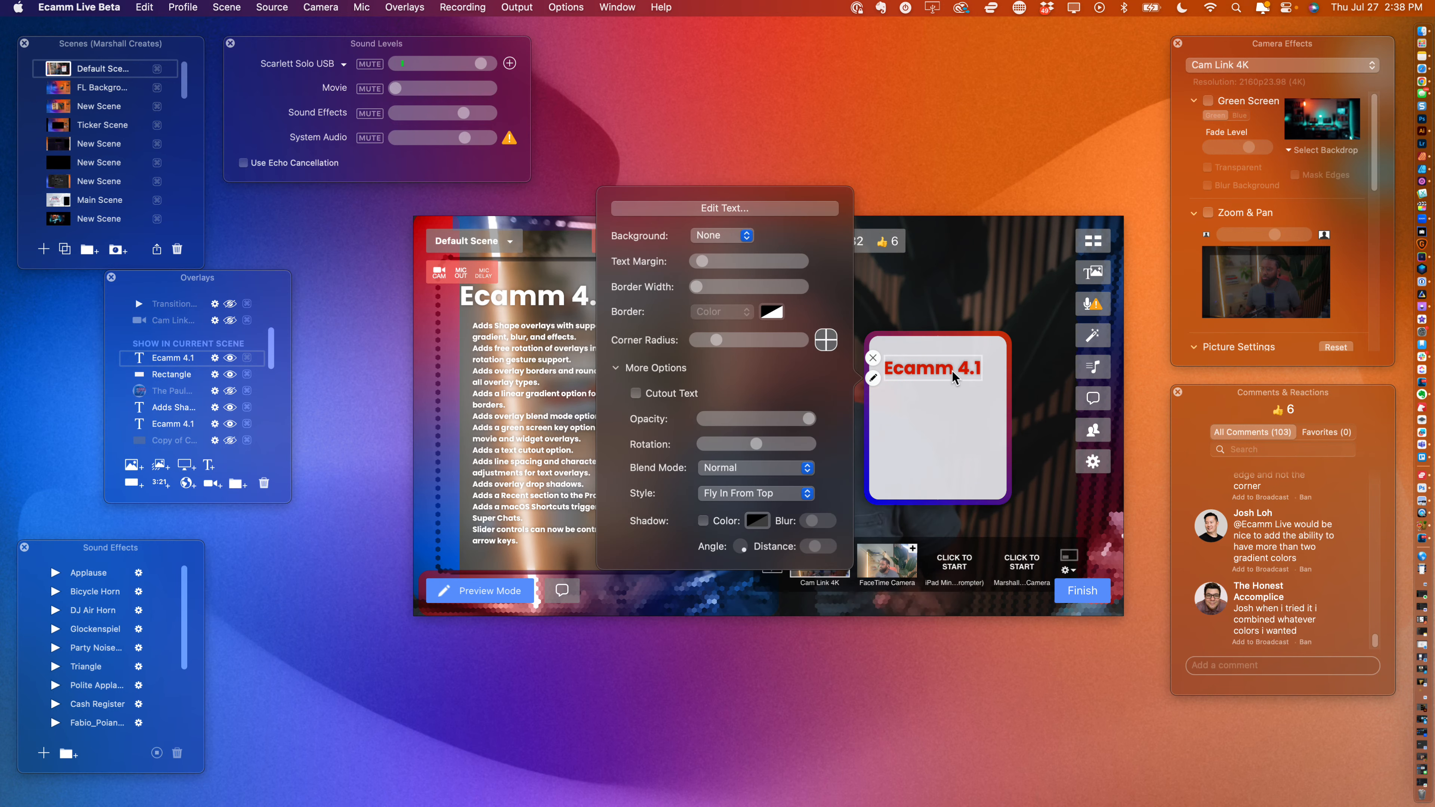
pyautogui.press('Escape')
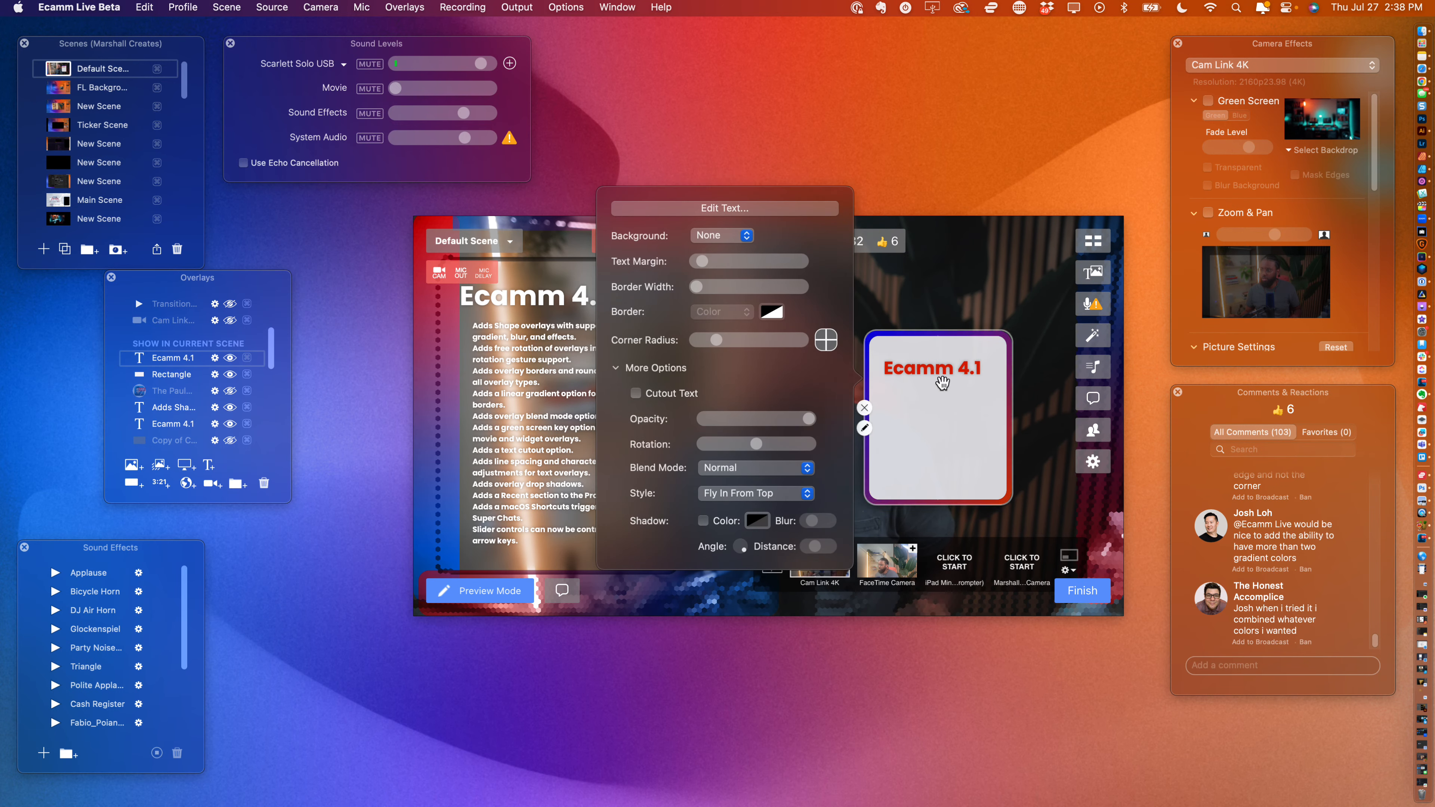
# - Try moving the white rectangle on its own, independently of the red title
pyautogui.click(964, 410)
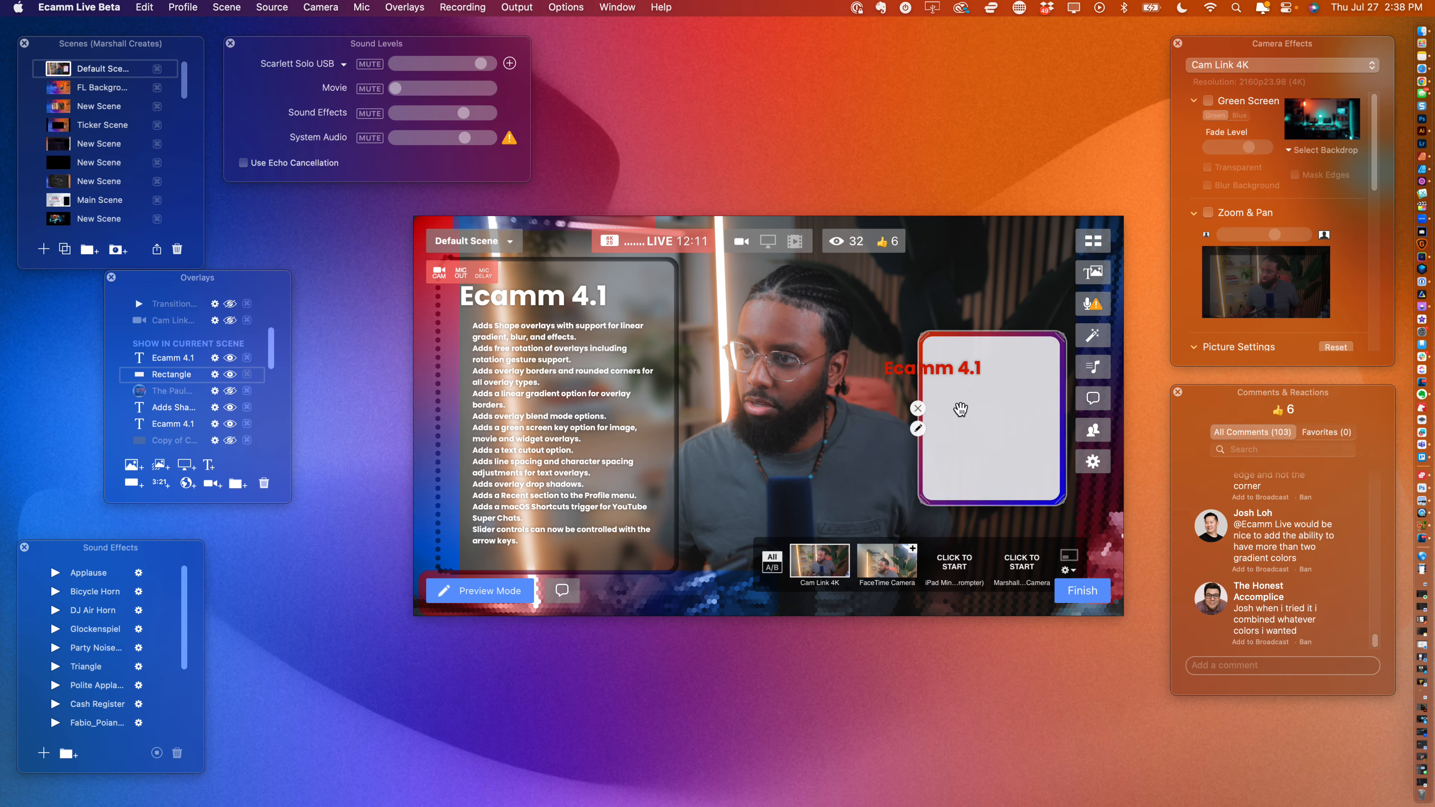
pyautogui.click(943, 418)
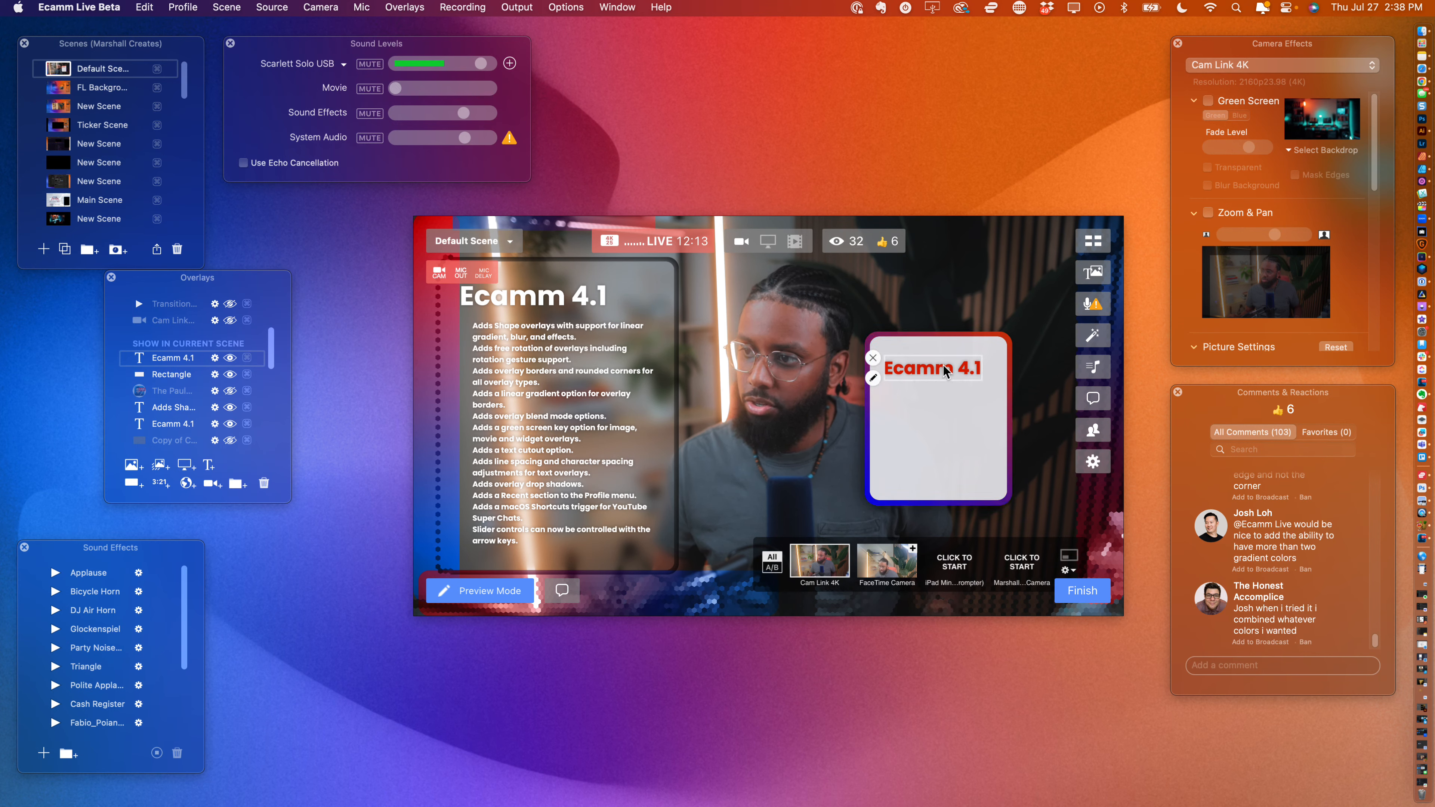
pyautogui.click(939, 427)
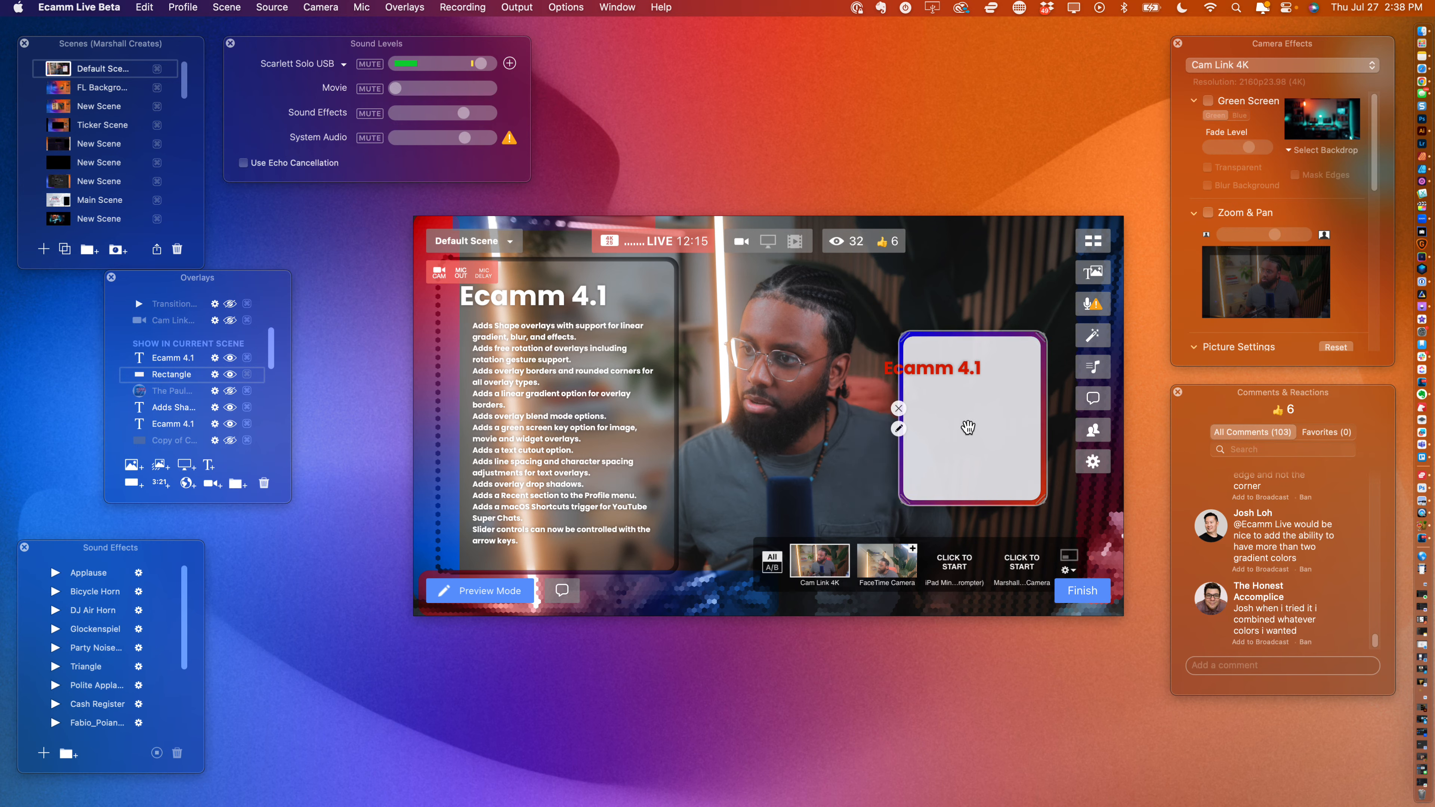
pyautogui.keyDown('shift'); pyautogui.click(161, 360); pyautogui.keyUp('shift')
pyautogui.click(916, 448)
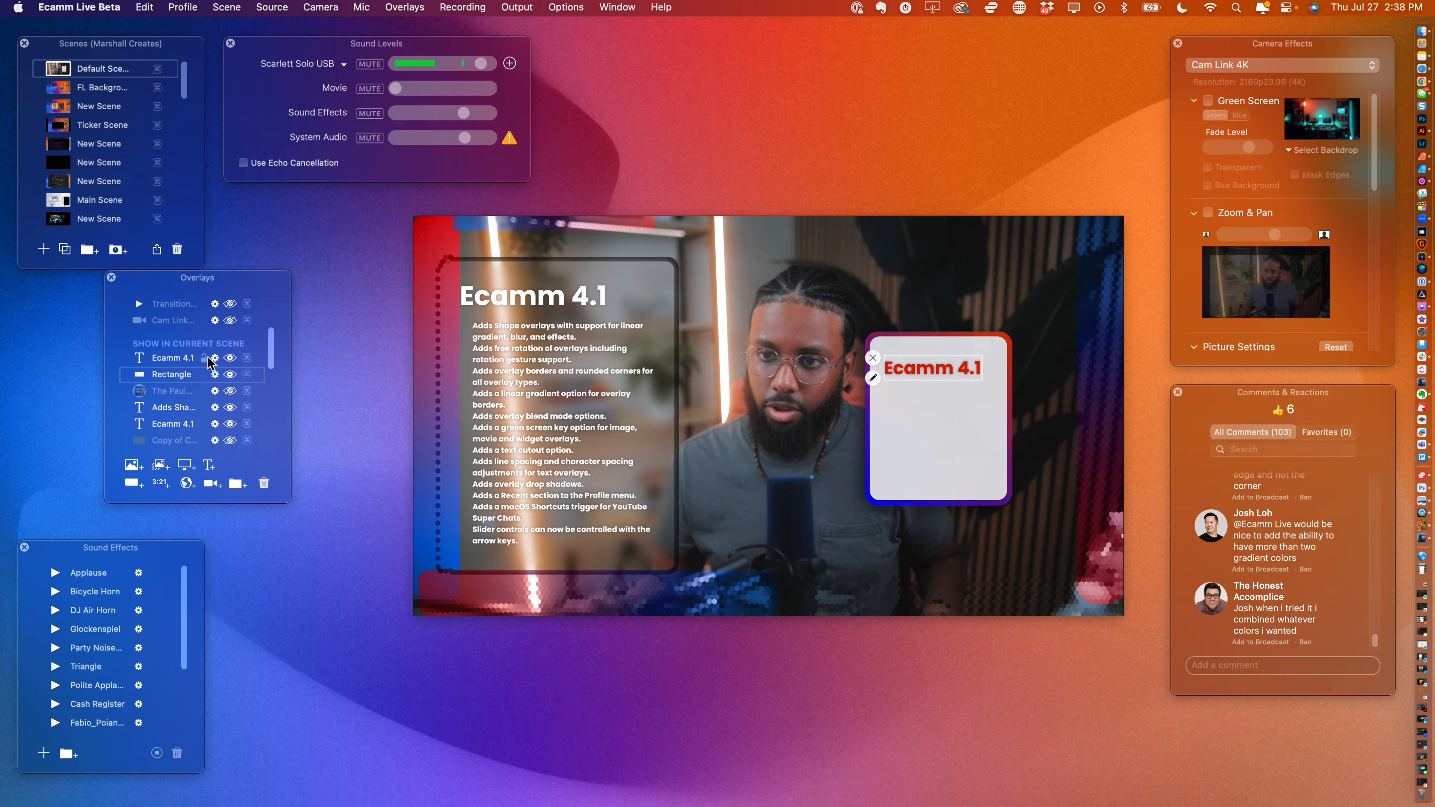
# - Create a new overlay group and put the red Ecamm 4.1 title and the rectangle in it
pyautogui.click(184, 361)
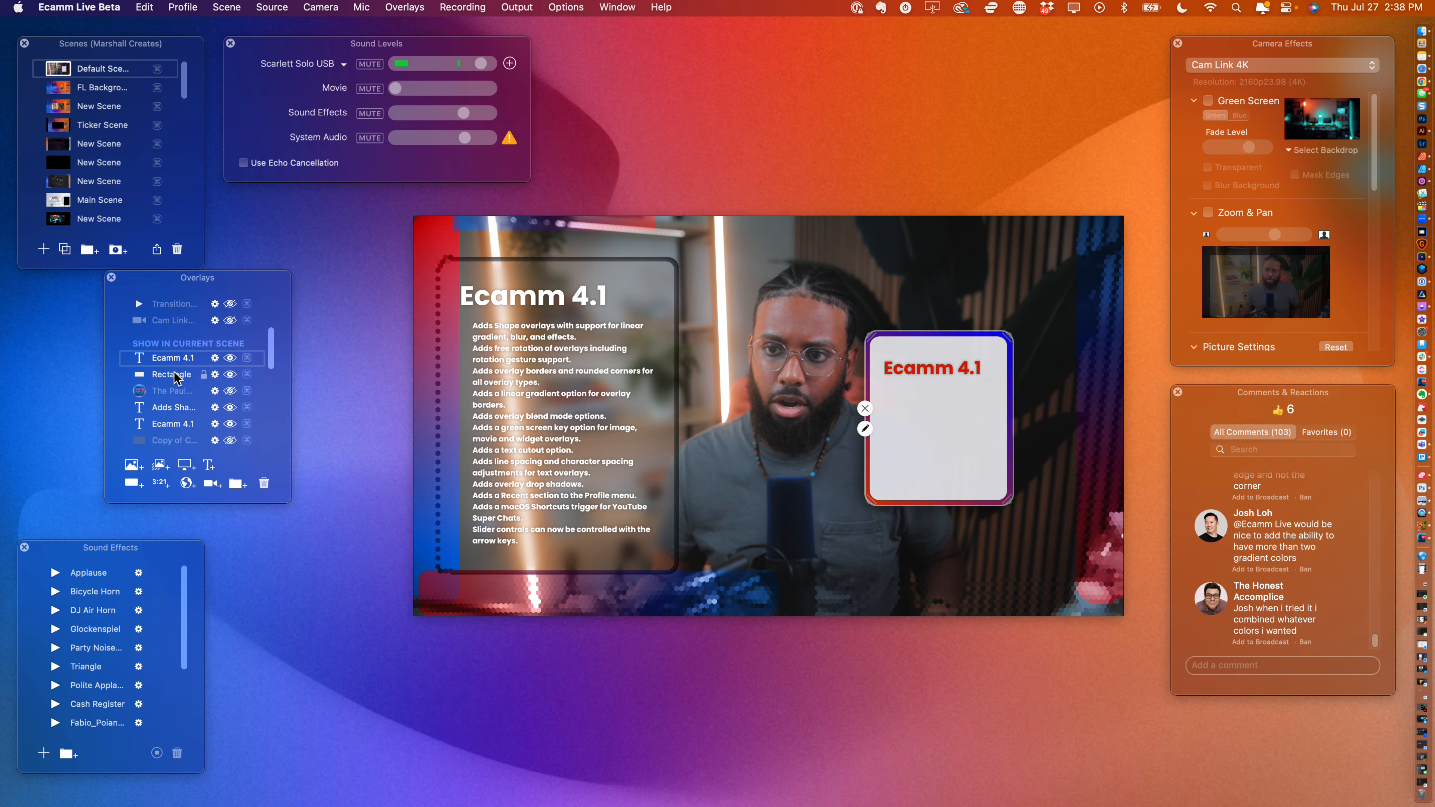
pyautogui.keyDown('shift'); pyautogui.click(174, 375); pyautogui.keyUp('shift')
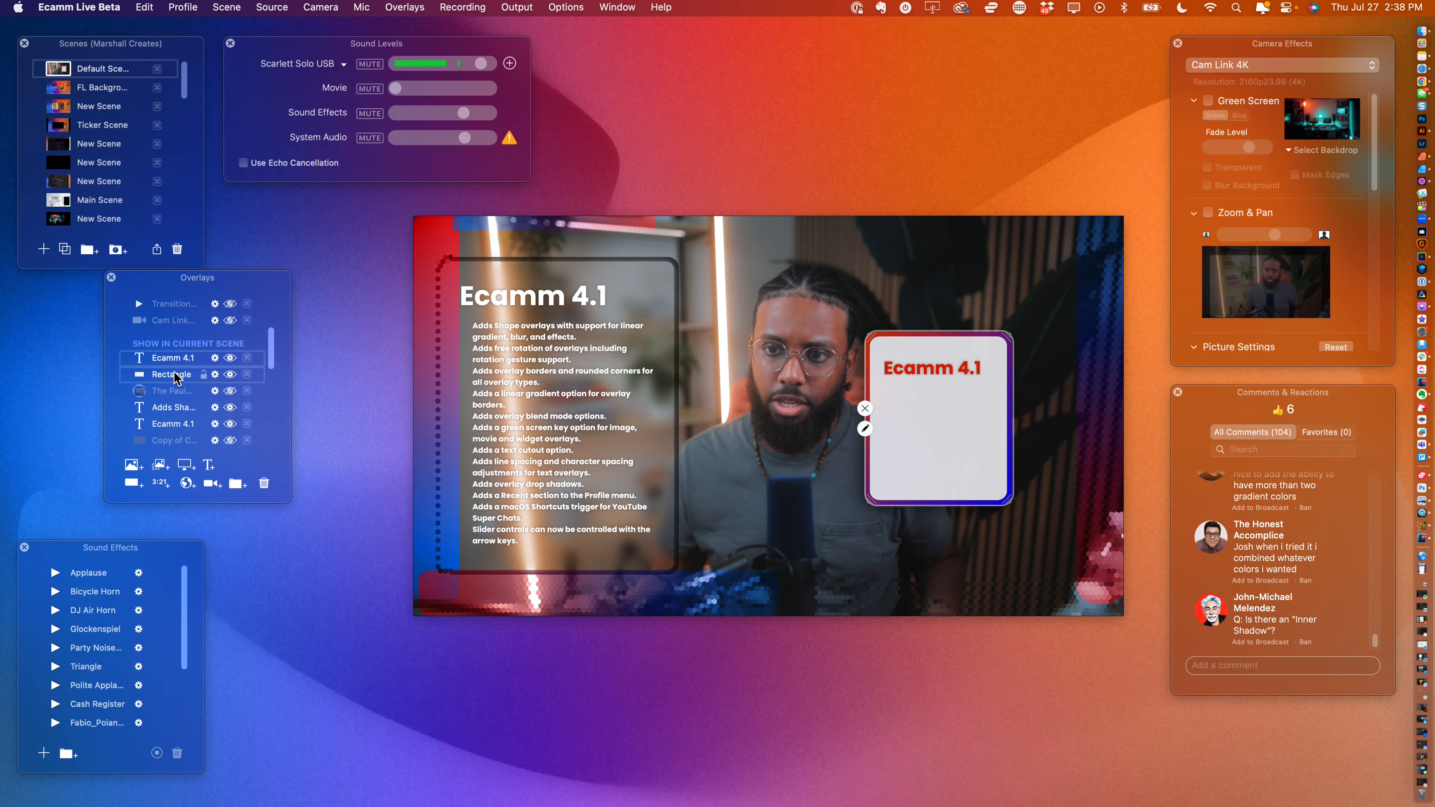
pyautogui.click(237, 484)
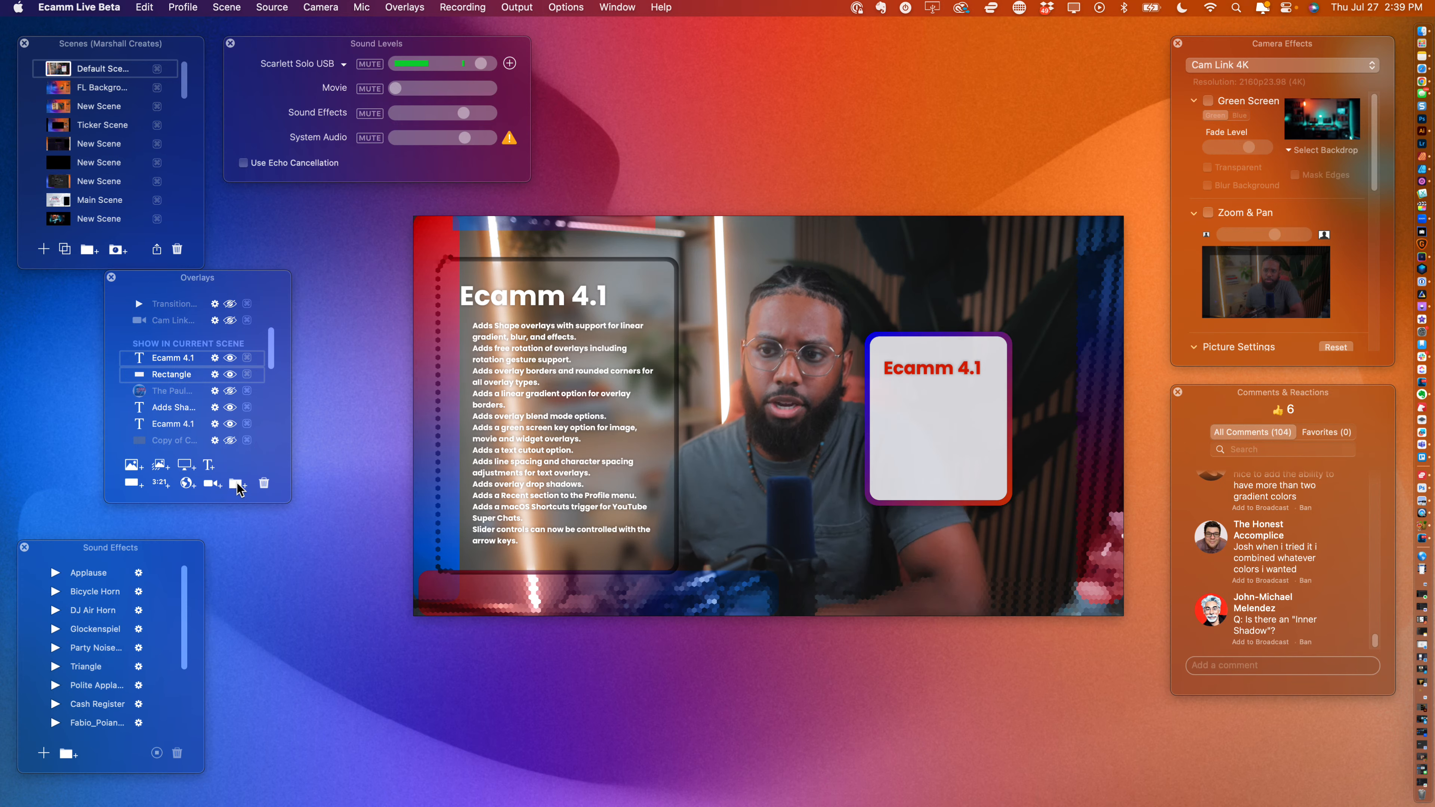
pyautogui.press('Return')
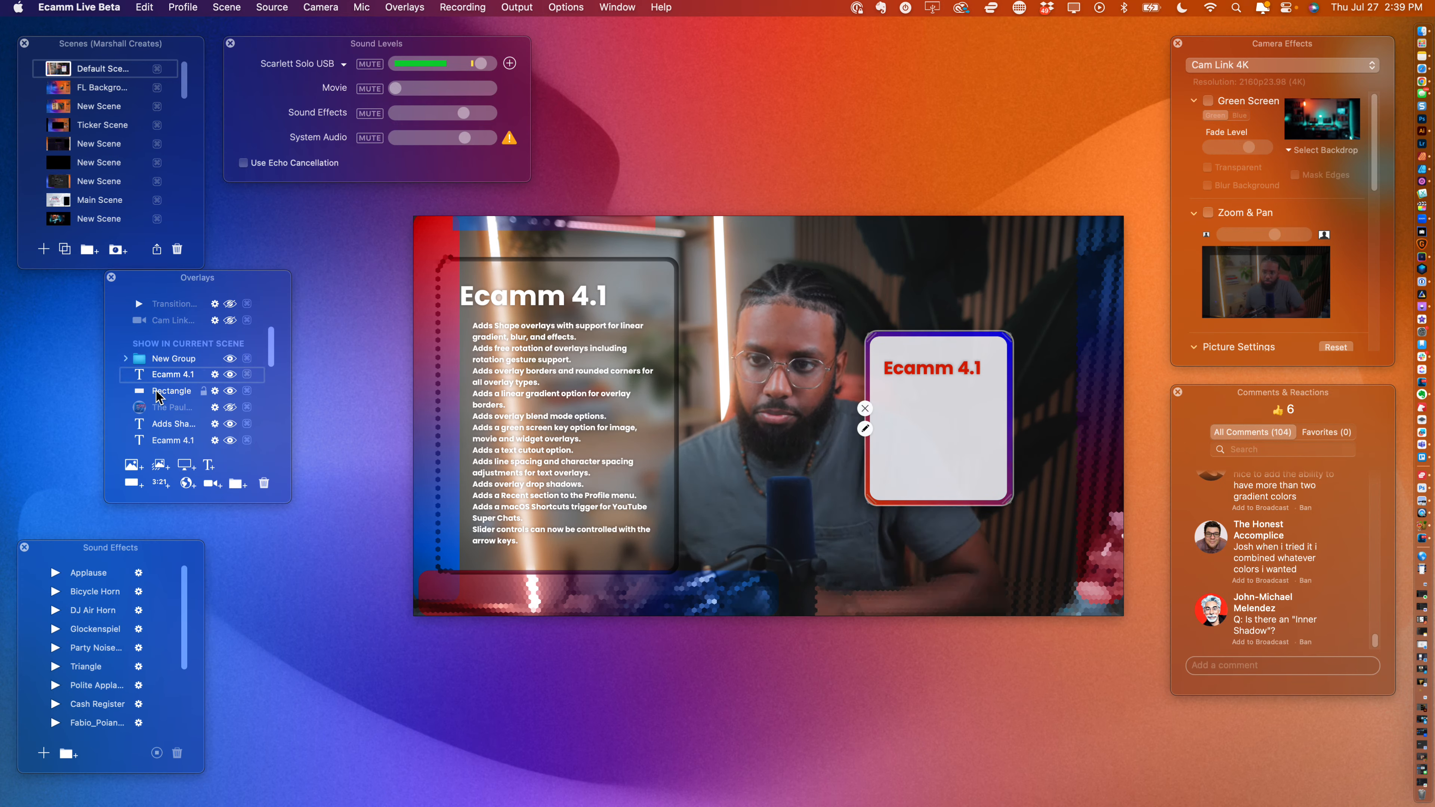
pyautogui.moveTo(160, 398)
pyautogui.mouseDown()
pyautogui.moveTo(170, 352)
pyautogui.moveTo(175, 396)
pyautogui.mouseUp()
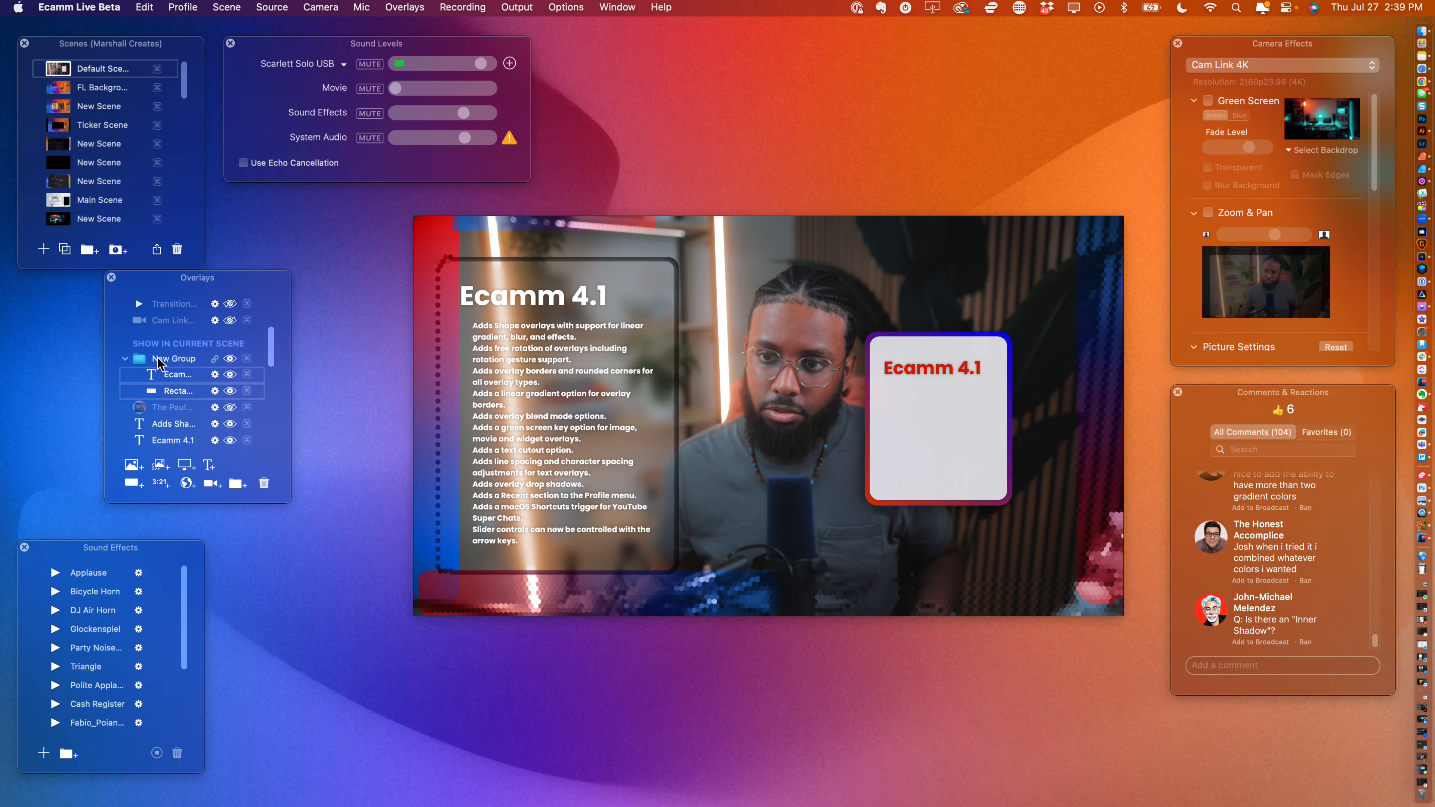
# - Try moving the grouped rectangle and title on the canvas while the group is still unlinked
pyautogui.click(159, 361)
pyautogui.moveTo(900, 413)
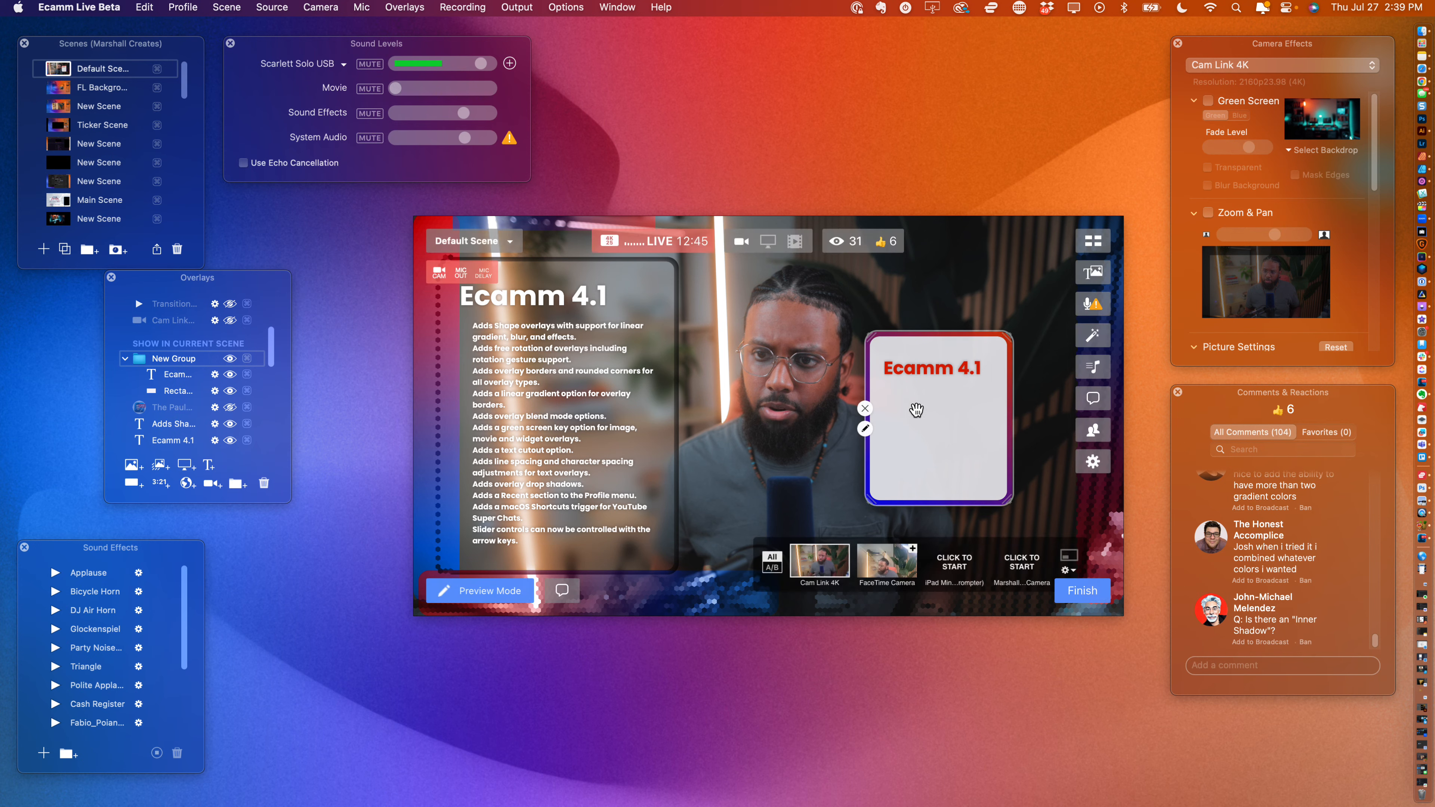
pyautogui.click(916, 410)
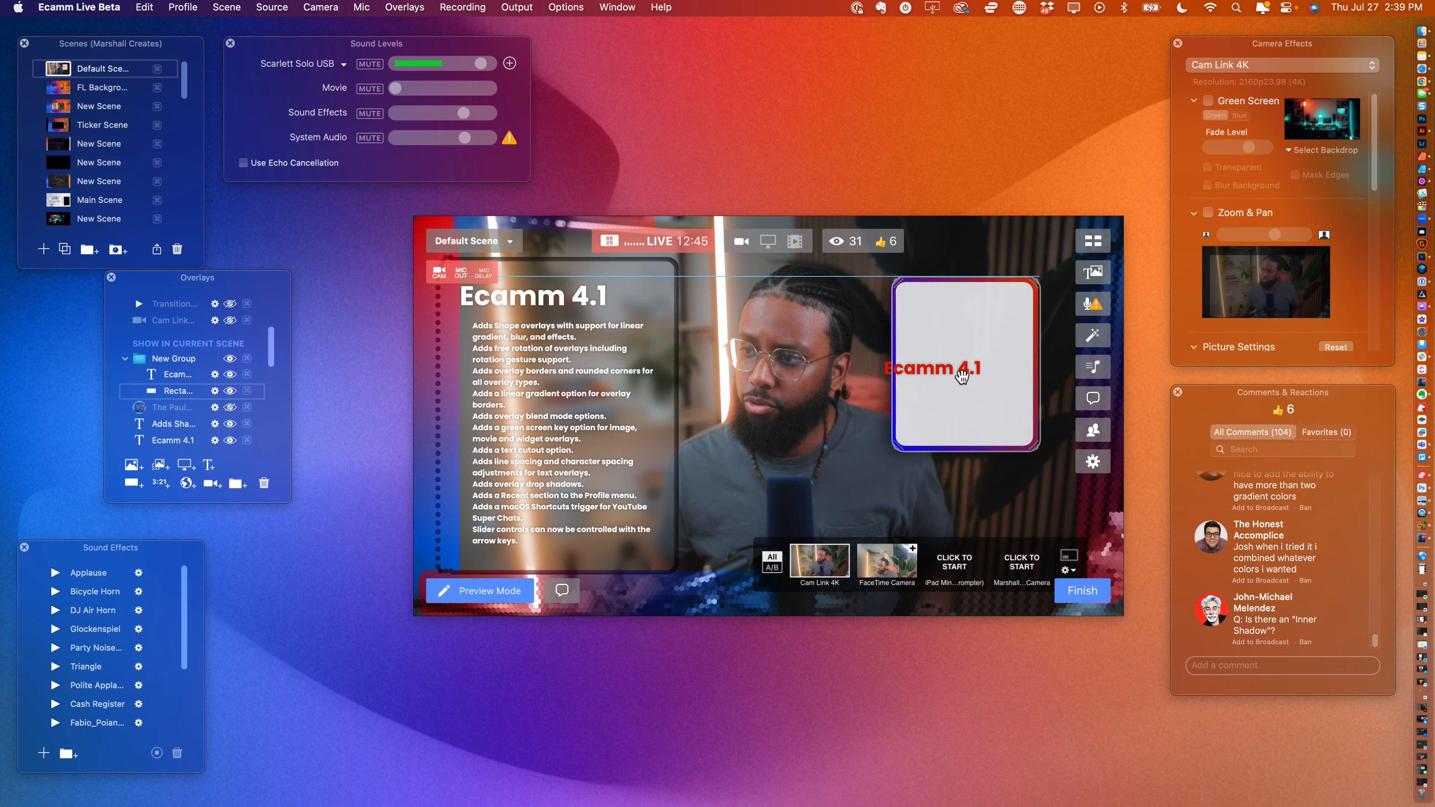
pyautogui.click(902, 375)
pyautogui.click(163, 364)
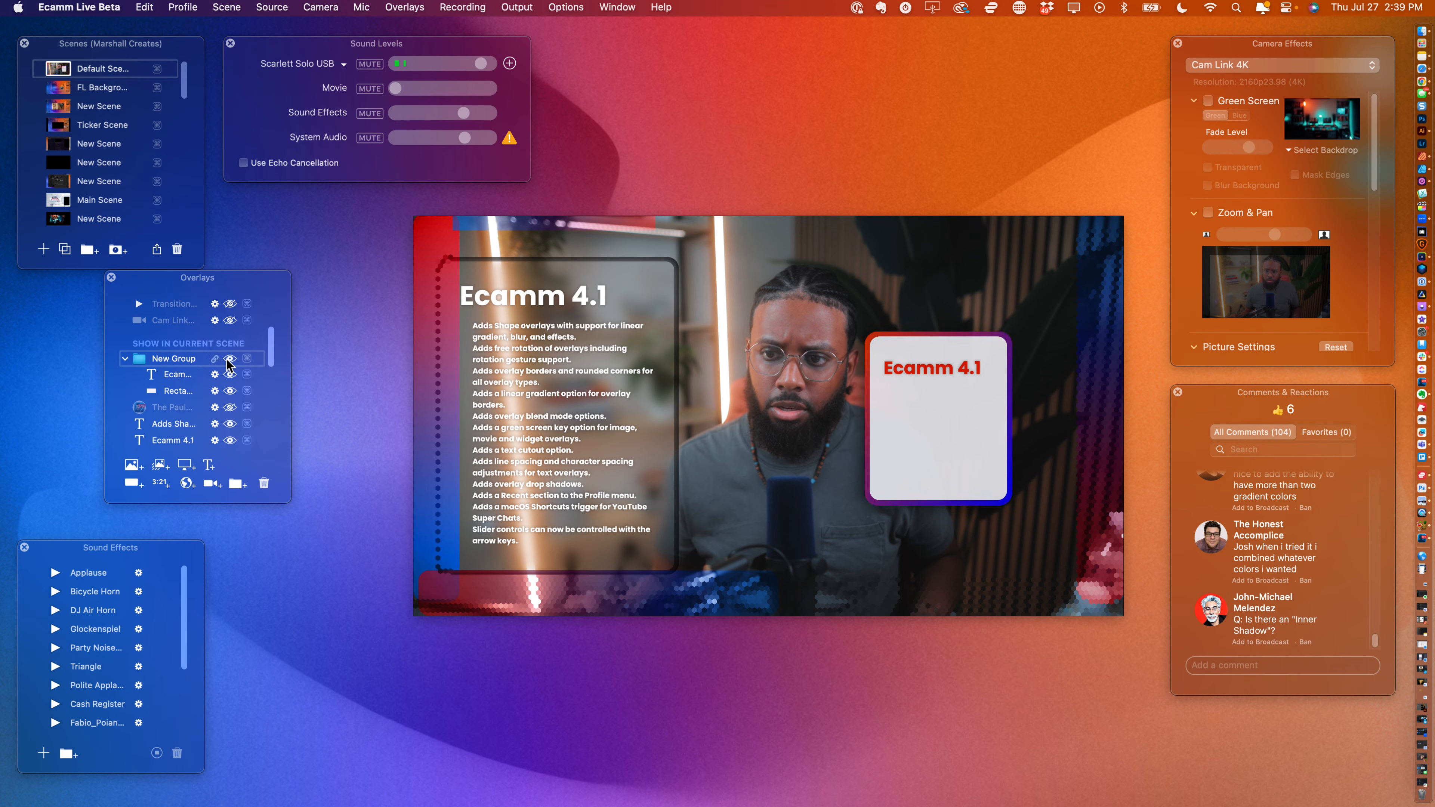
pyautogui.moveTo(796, 465)
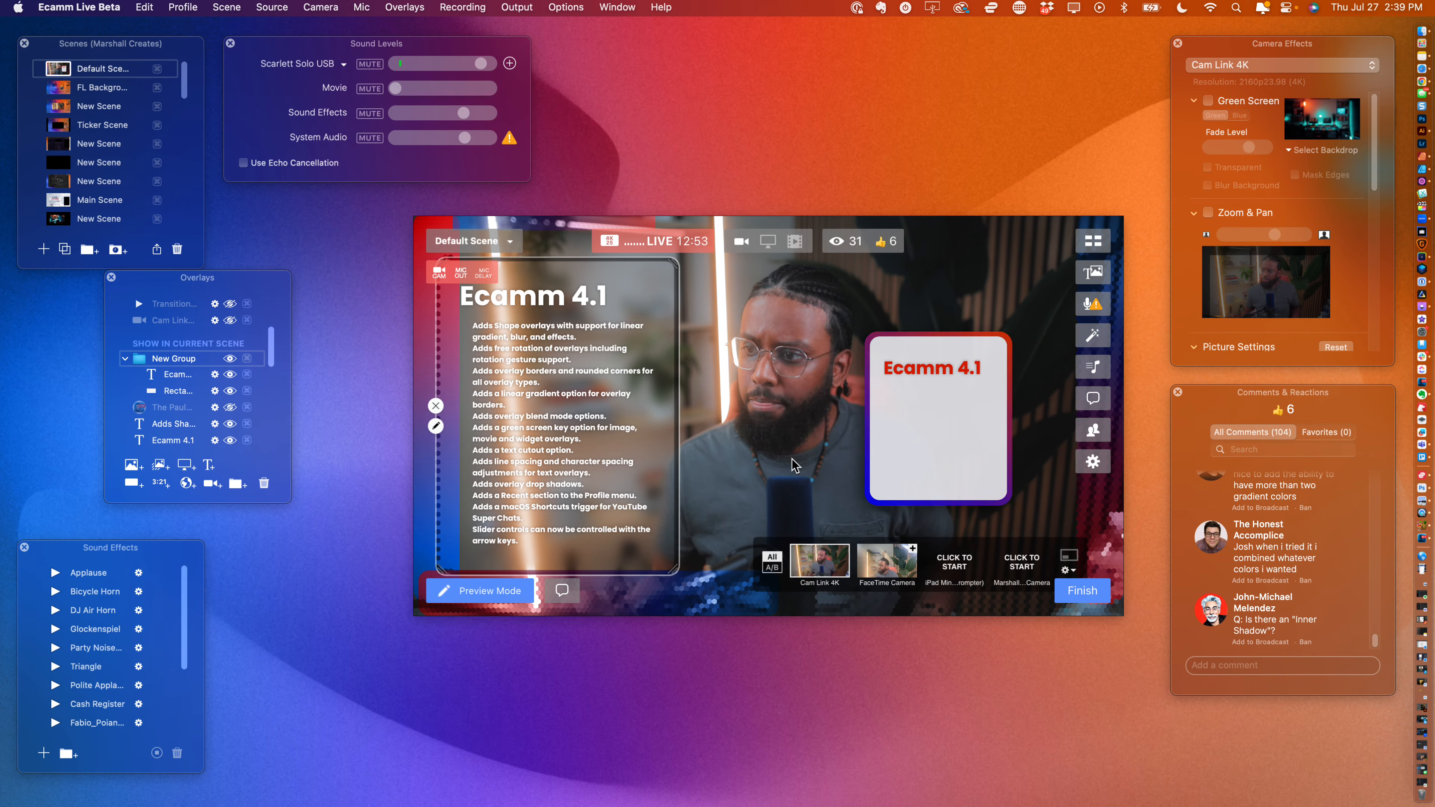
pyautogui.click(872, 456)
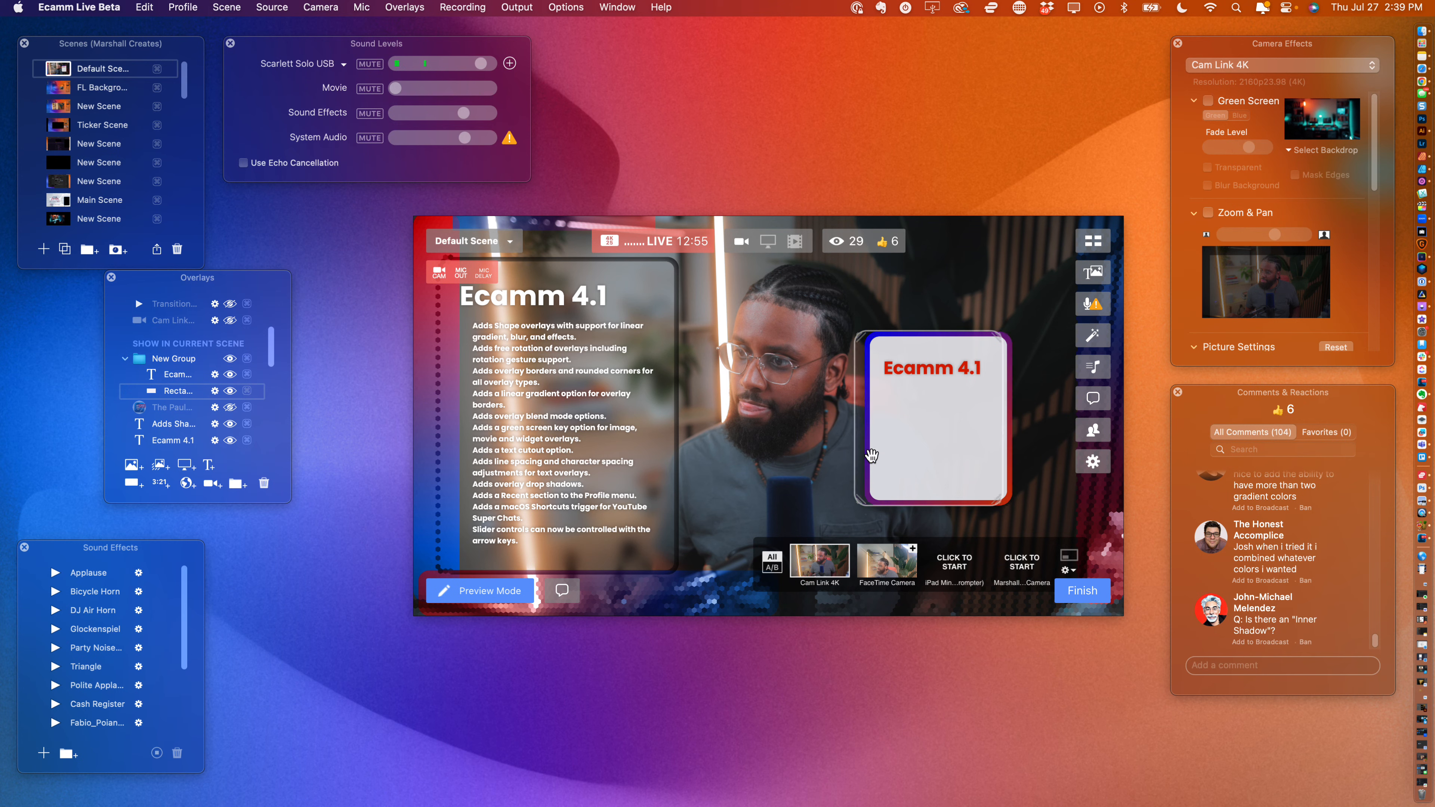
pyautogui.click(908, 375)
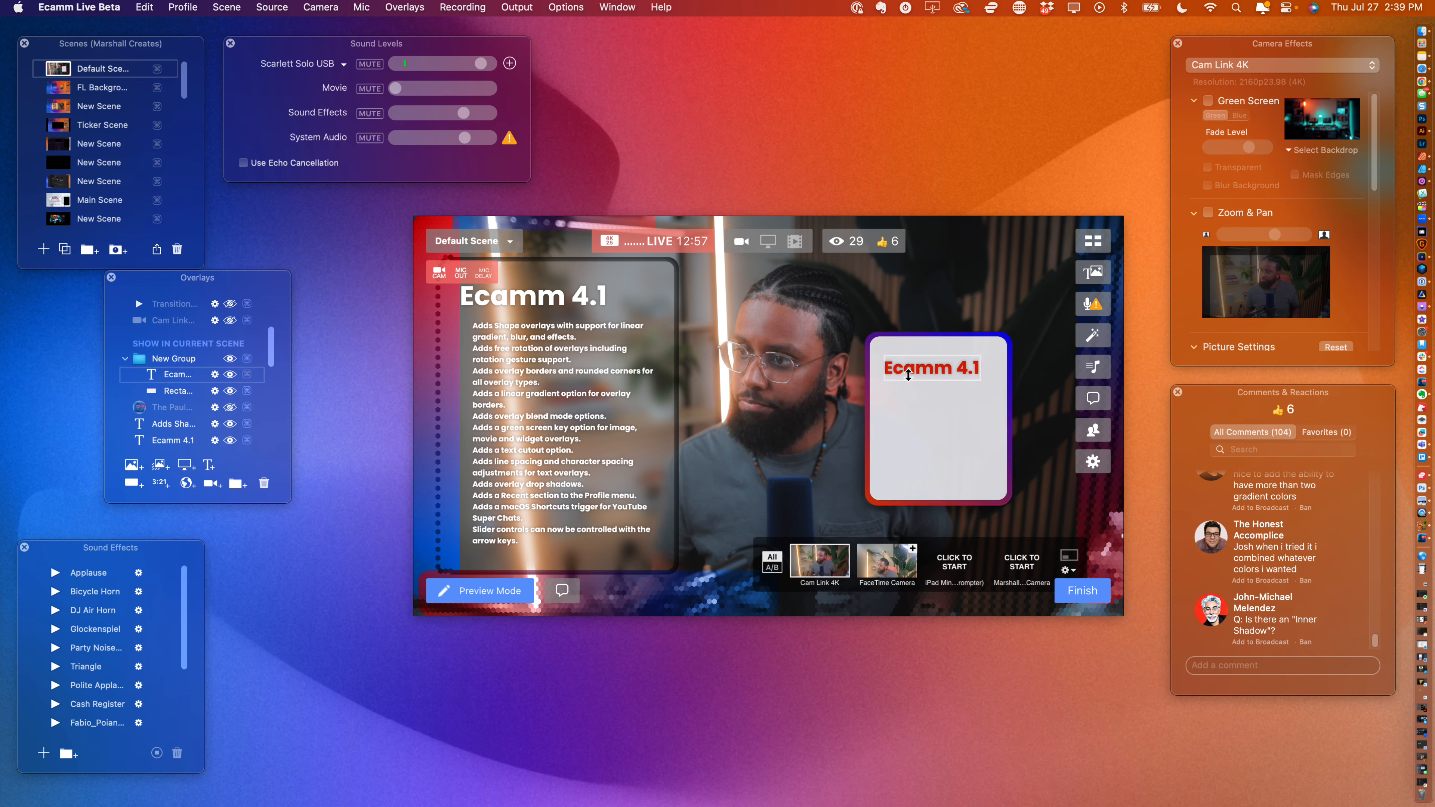
pyautogui.click(912, 414)
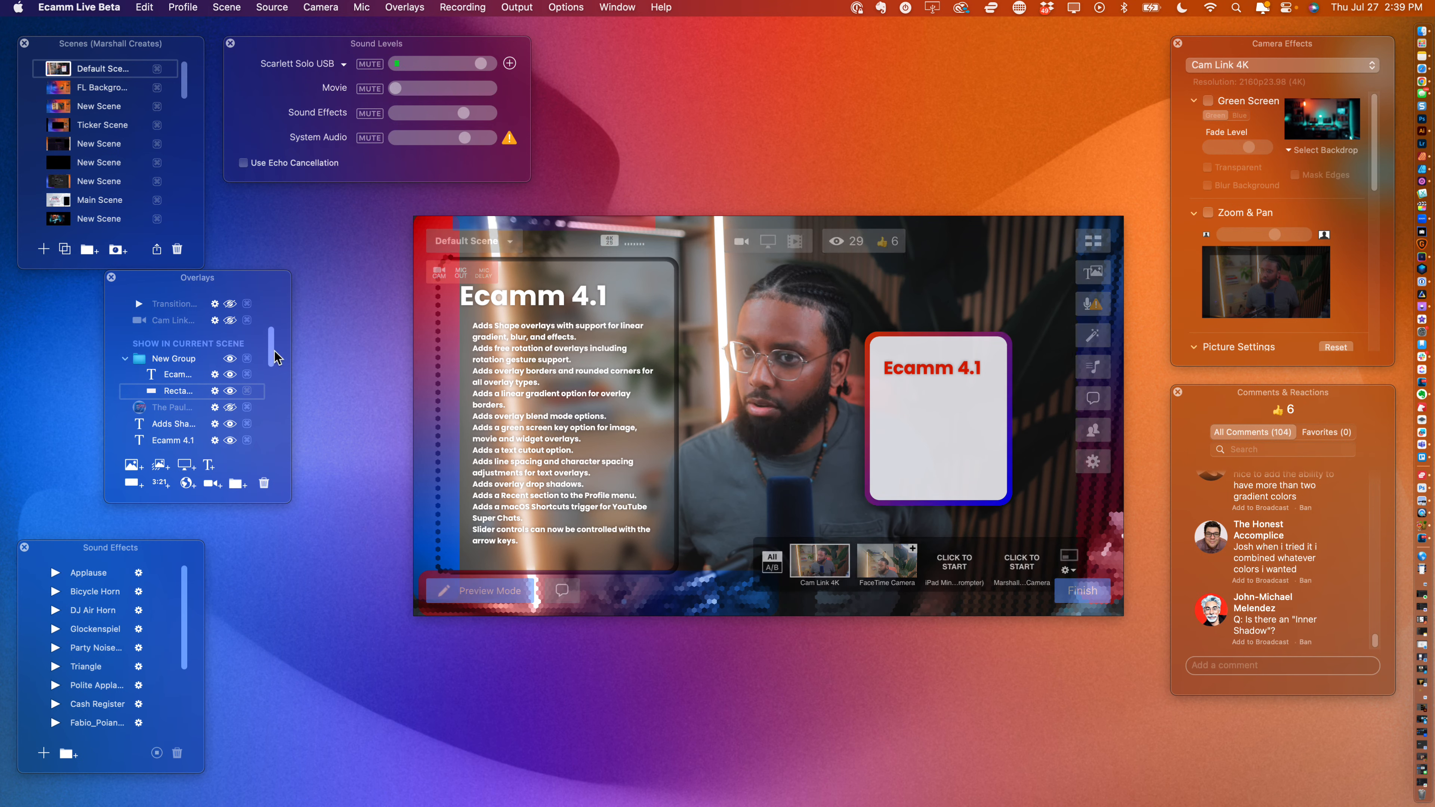
# - Link the new group's overlays and move the rectangle and title up together slightly
pyautogui.click(174, 364)
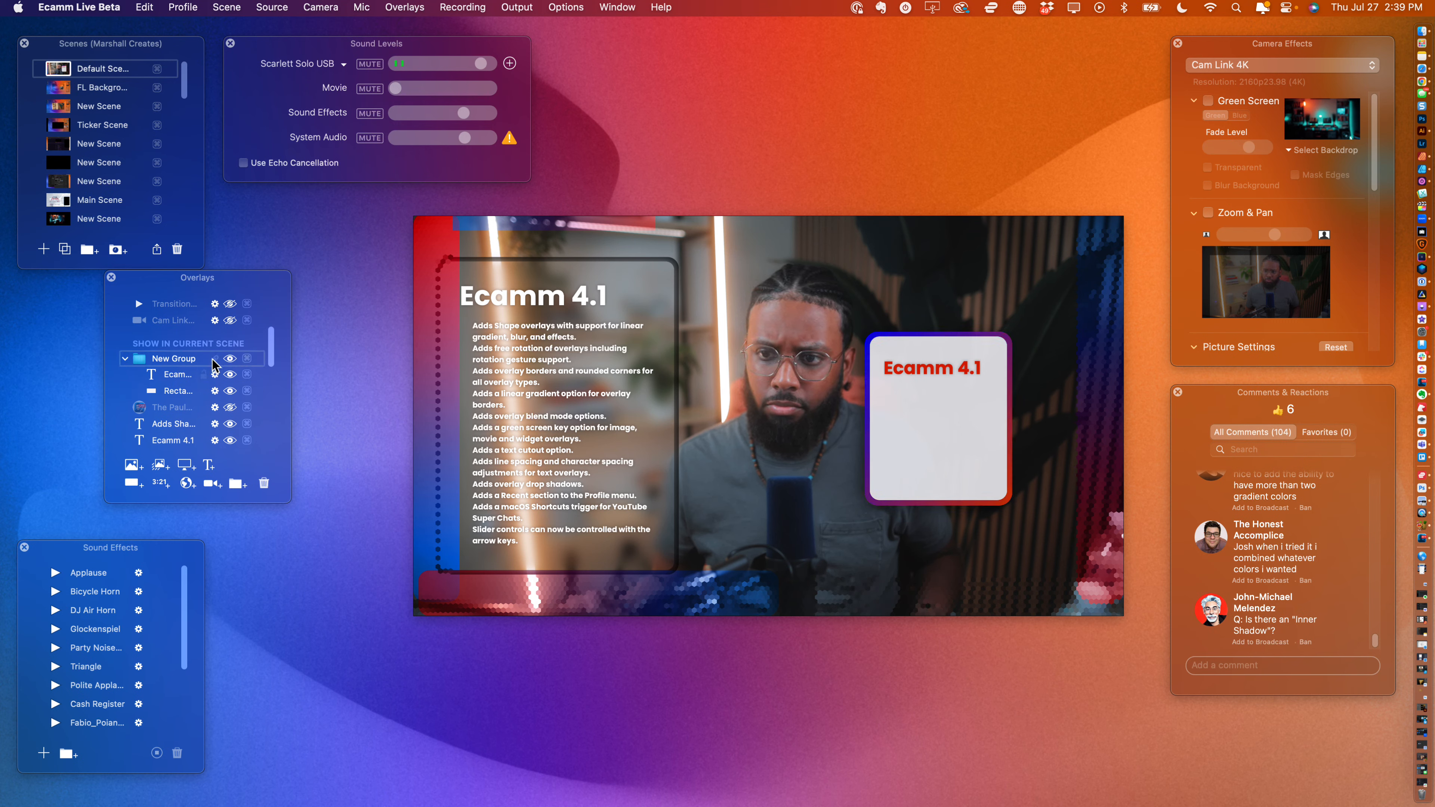
pyautogui.click(191, 378)
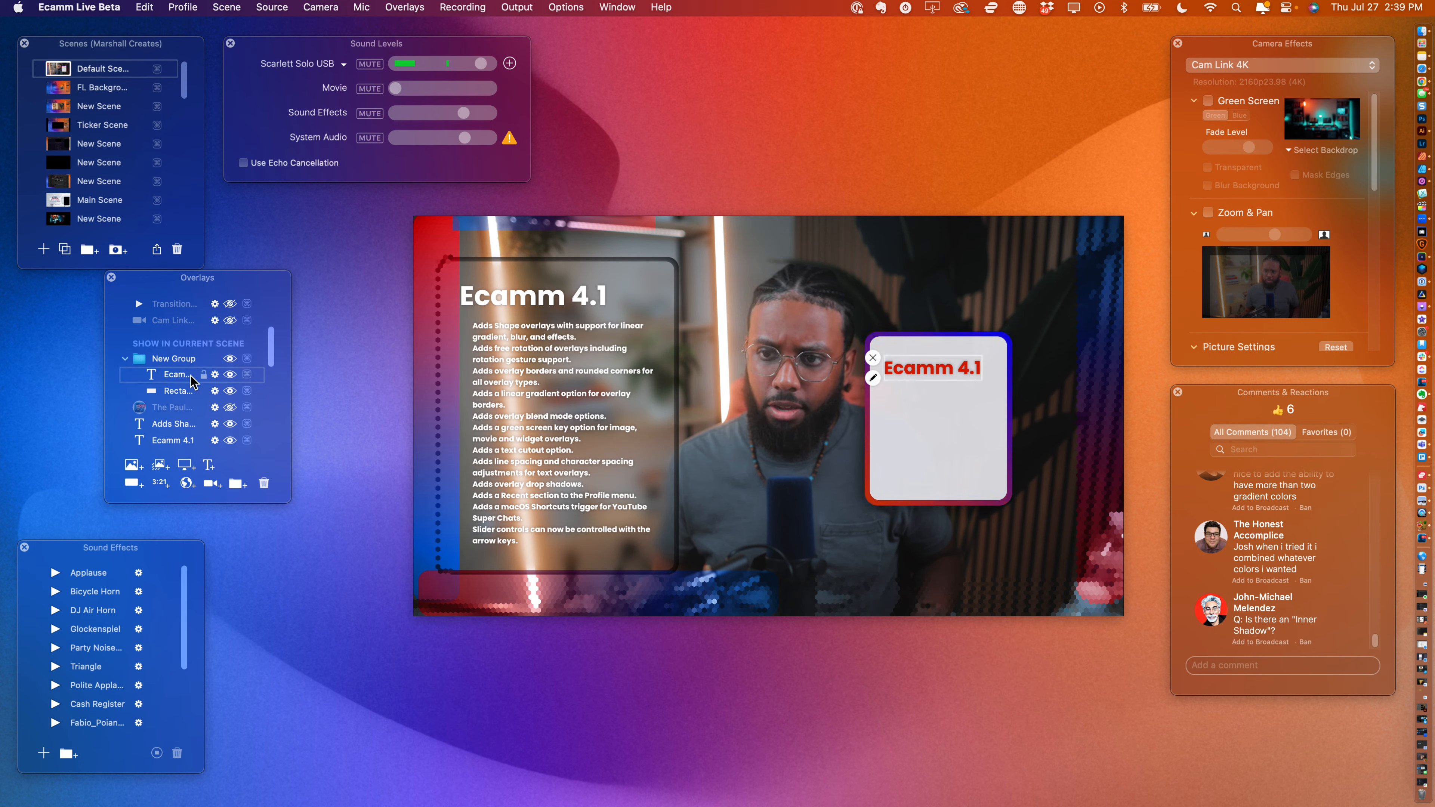
pyautogui.click(877, 436)
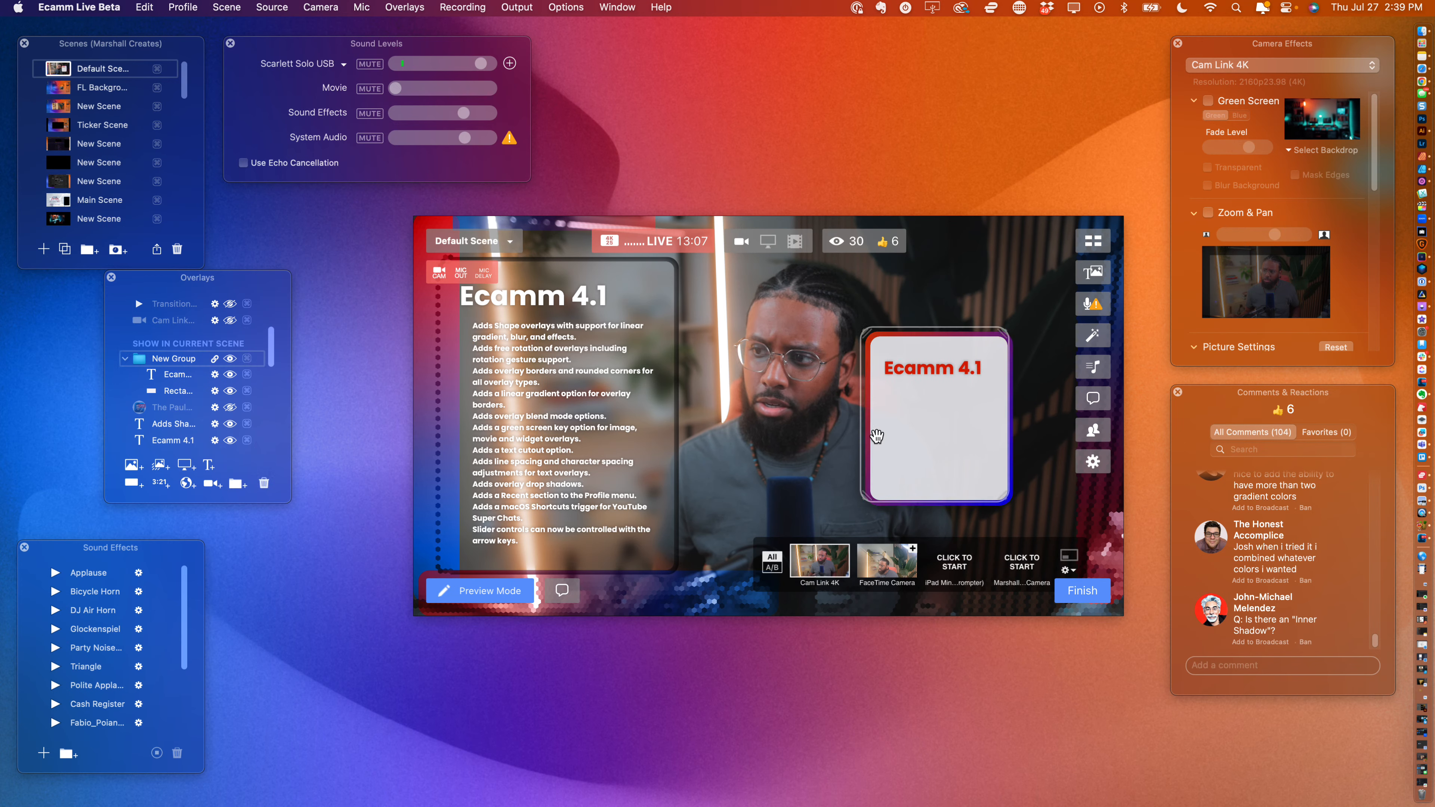
pyautogui.moveTo(877, 436); pyautogui.dragTo(880, 411)
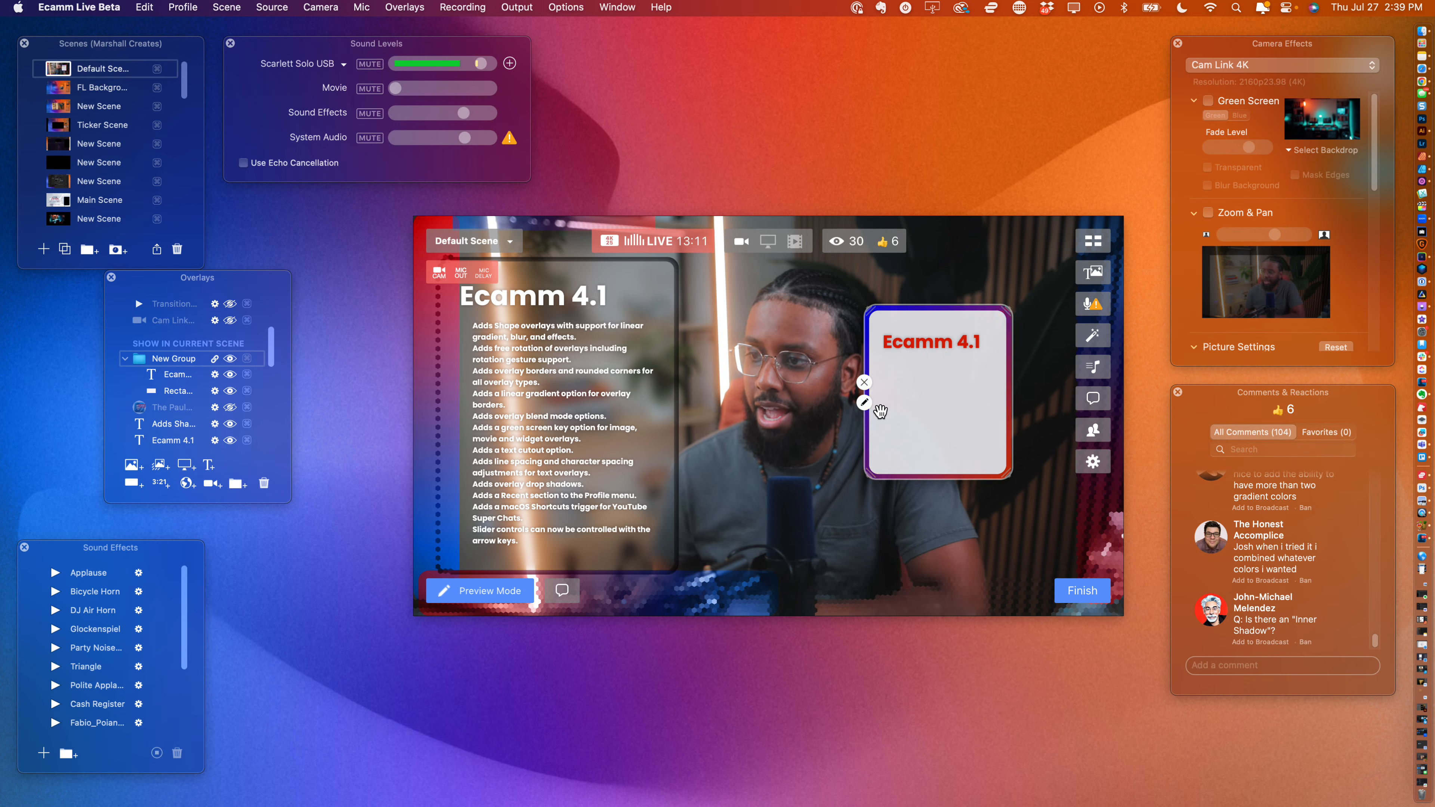
# - Unlink the group and try moving the rectangle separately from its title
pyautogui.click(216, 360)
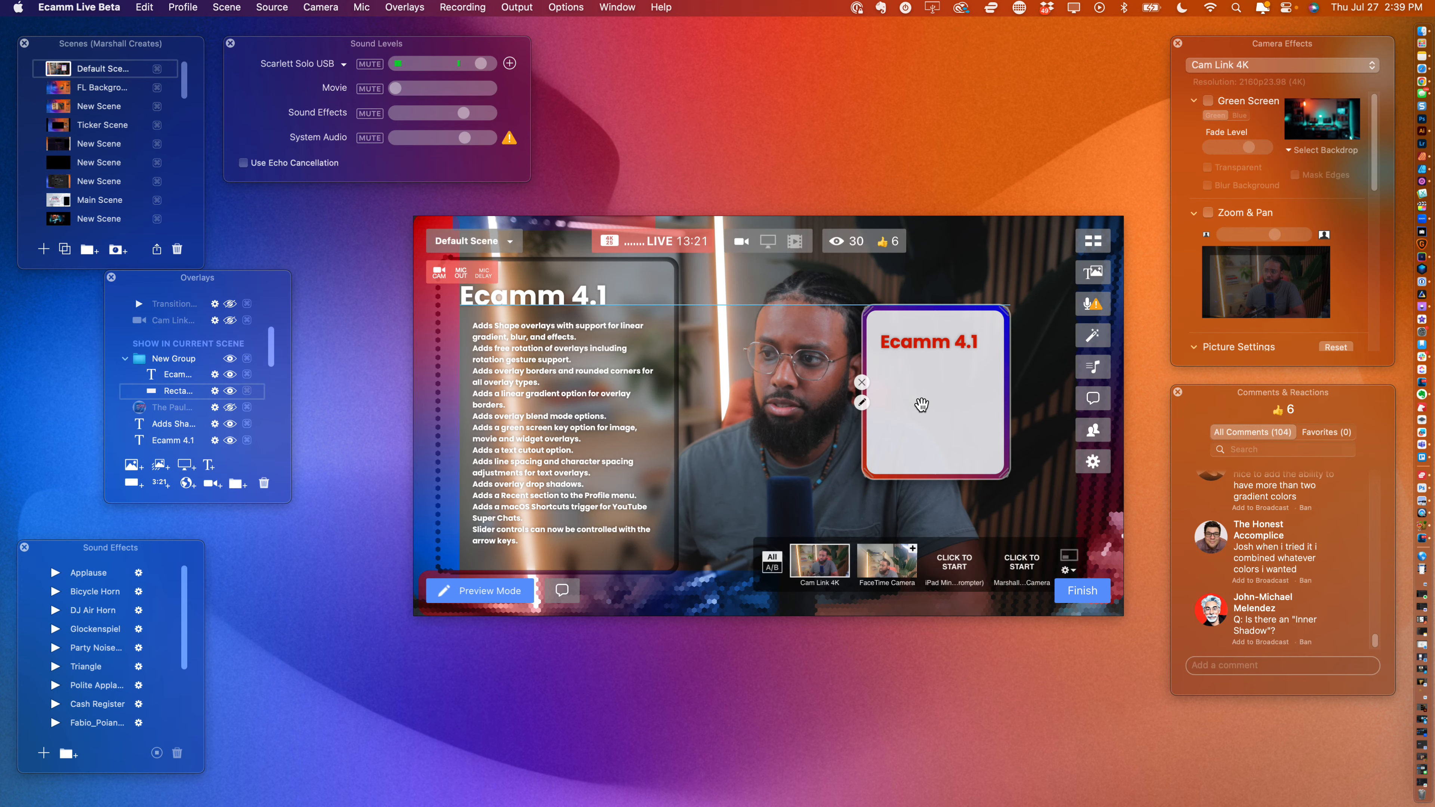
pyautogui.moveTo(916, 401); pyautogui.dragTo(907, 407)
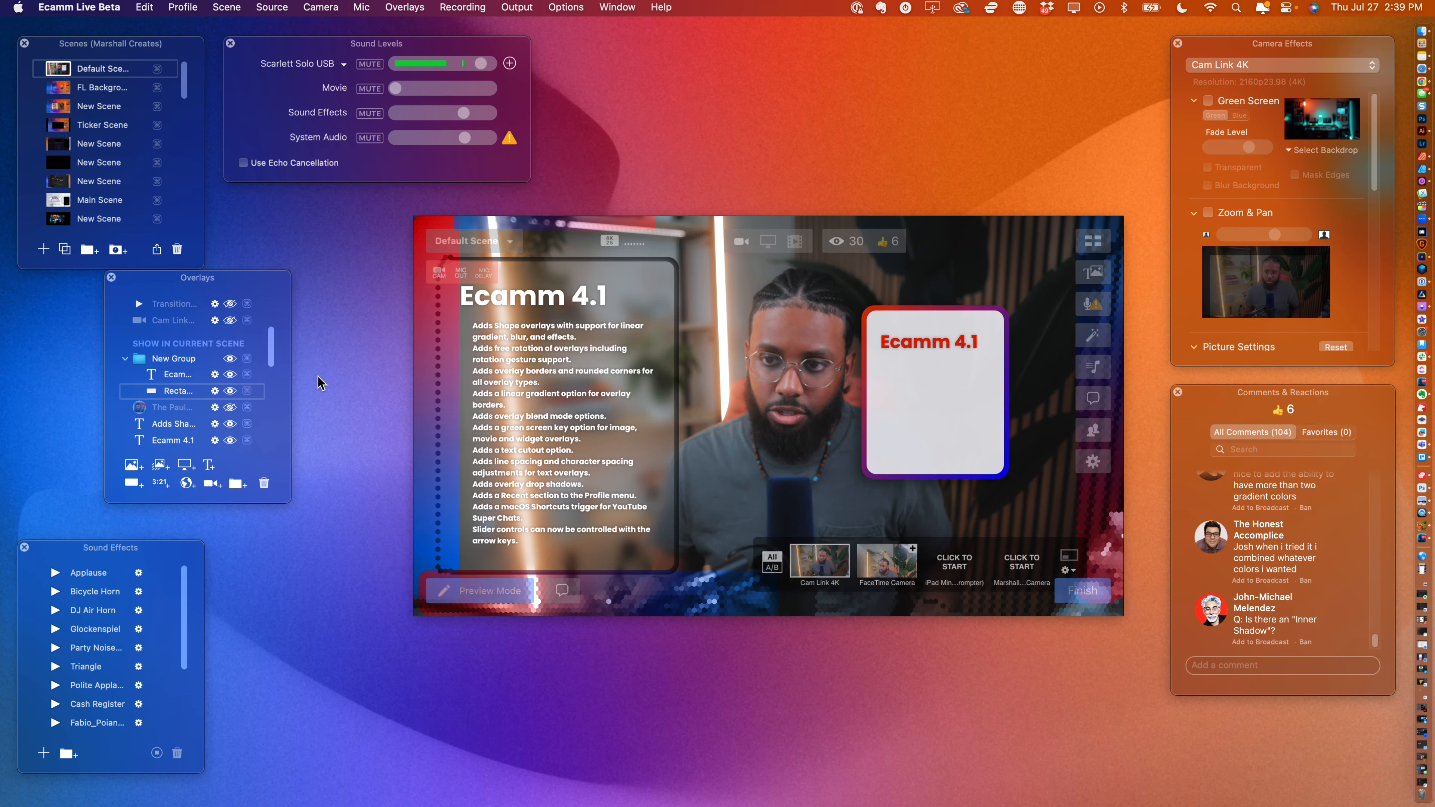
# - Select the feature-list text and the white Ecamm 4.1 title together in the overlay list
pyautogui.click(159, 424)
pyautogui.scroll(-1, 170, 423)
pyautogui.keyDown('super'); pyautogui.click(181, 420); pyautogui.keyUp('super')
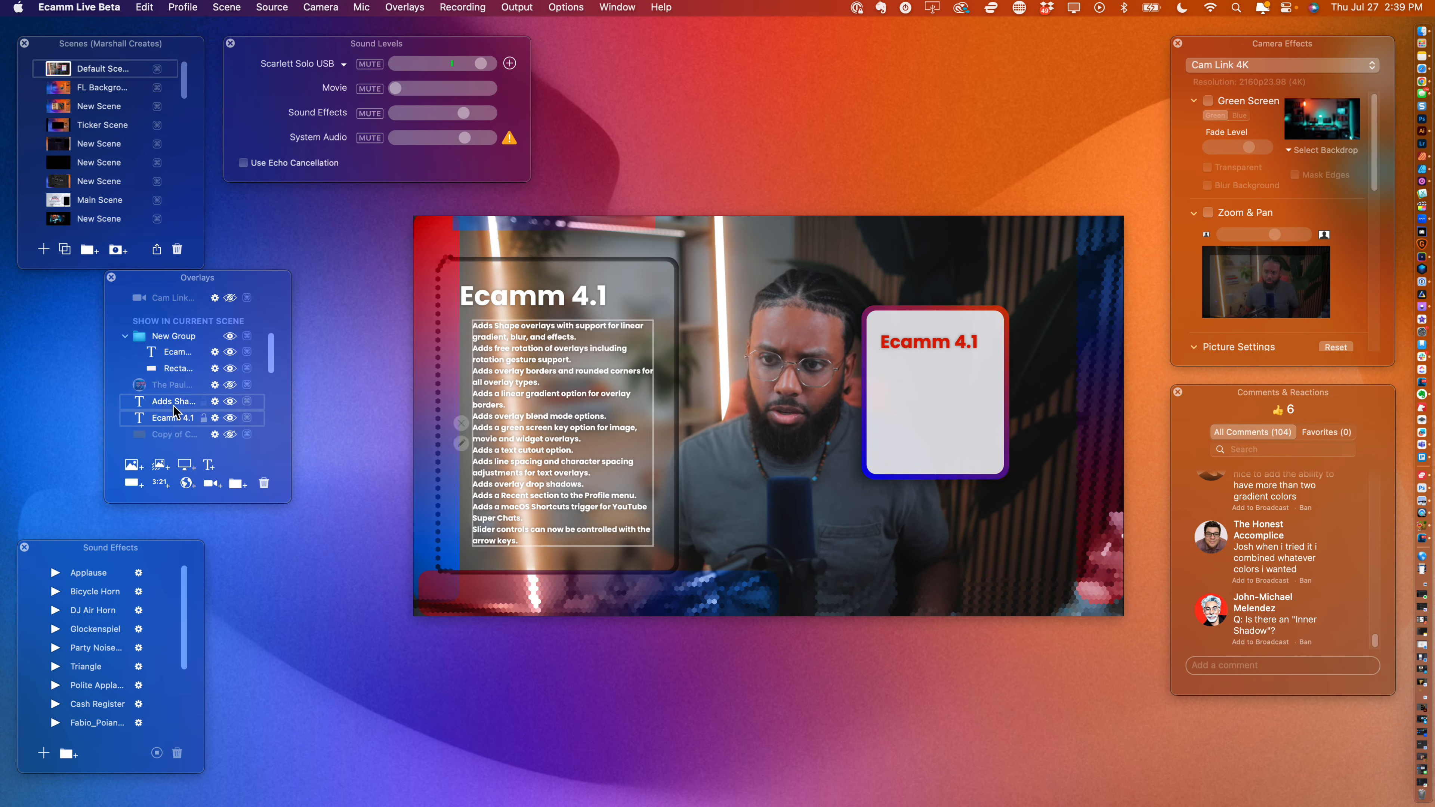
pyautogui.scroll(-3, 181, 424)
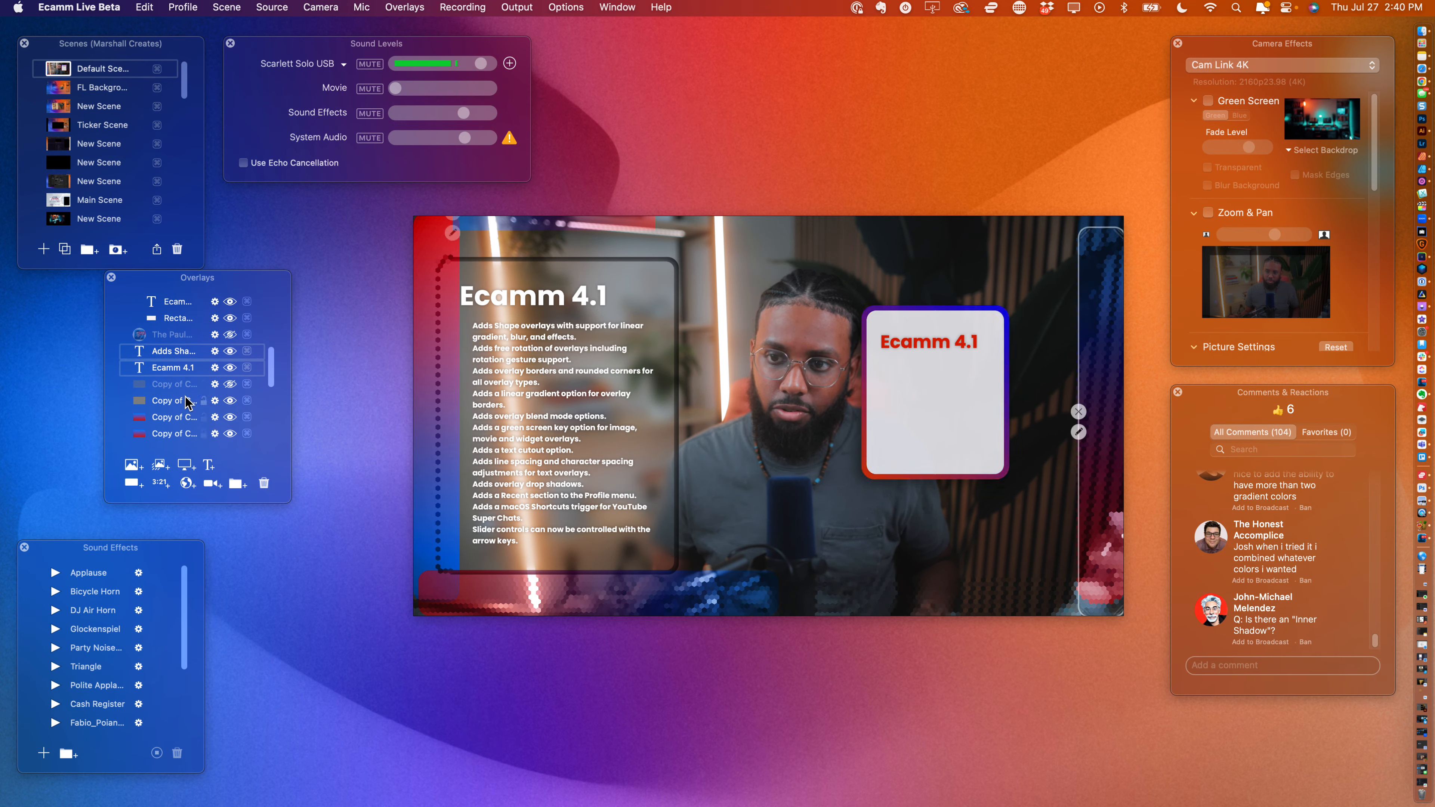
pyautogui.scroll(5, 183, 413)
# - Relink the new group and move the rectangle with its title to the upper part of the frame
pyautogui.click(957, 334)
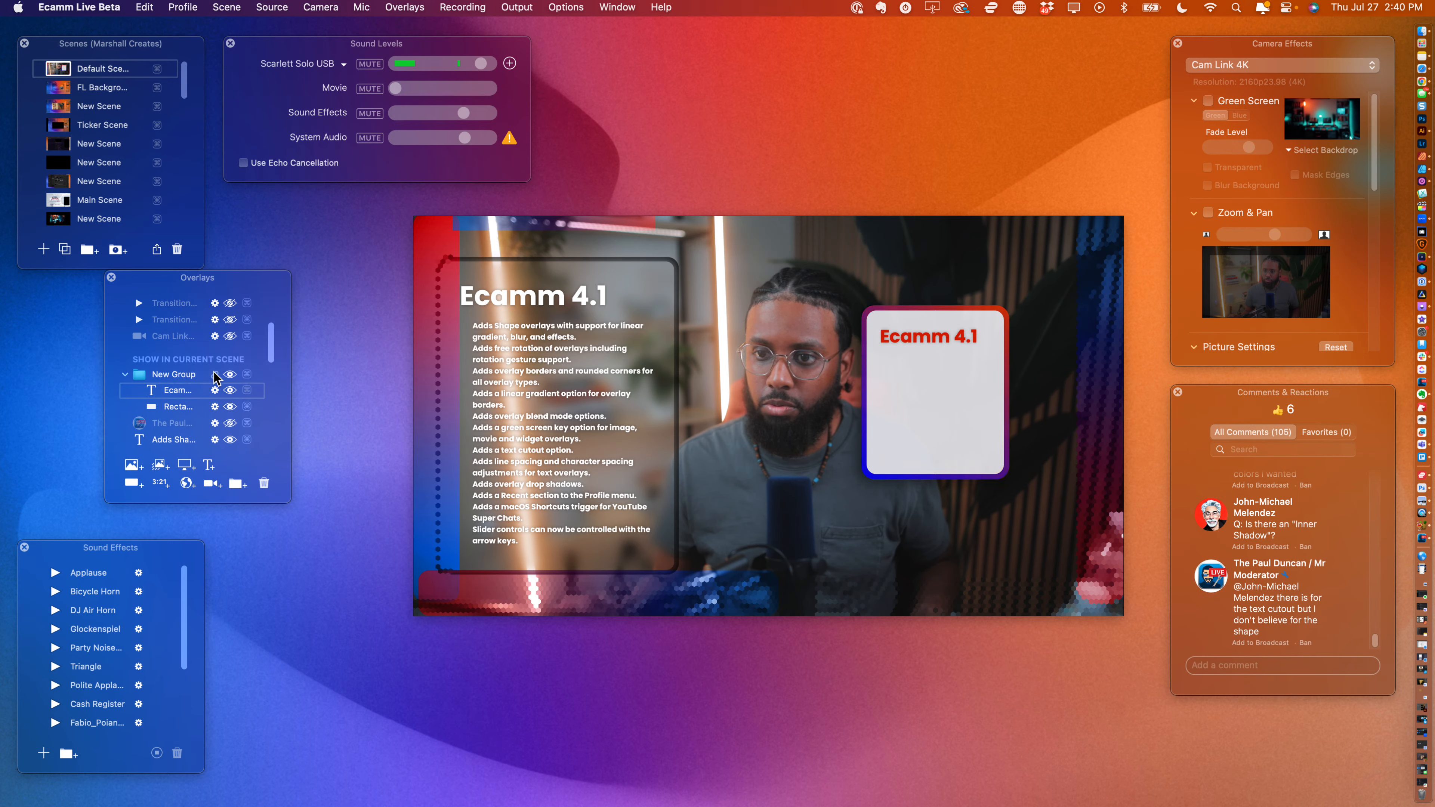
pyautogui.moveTo(943, 409); pyautogui.dragTo(938, 336)
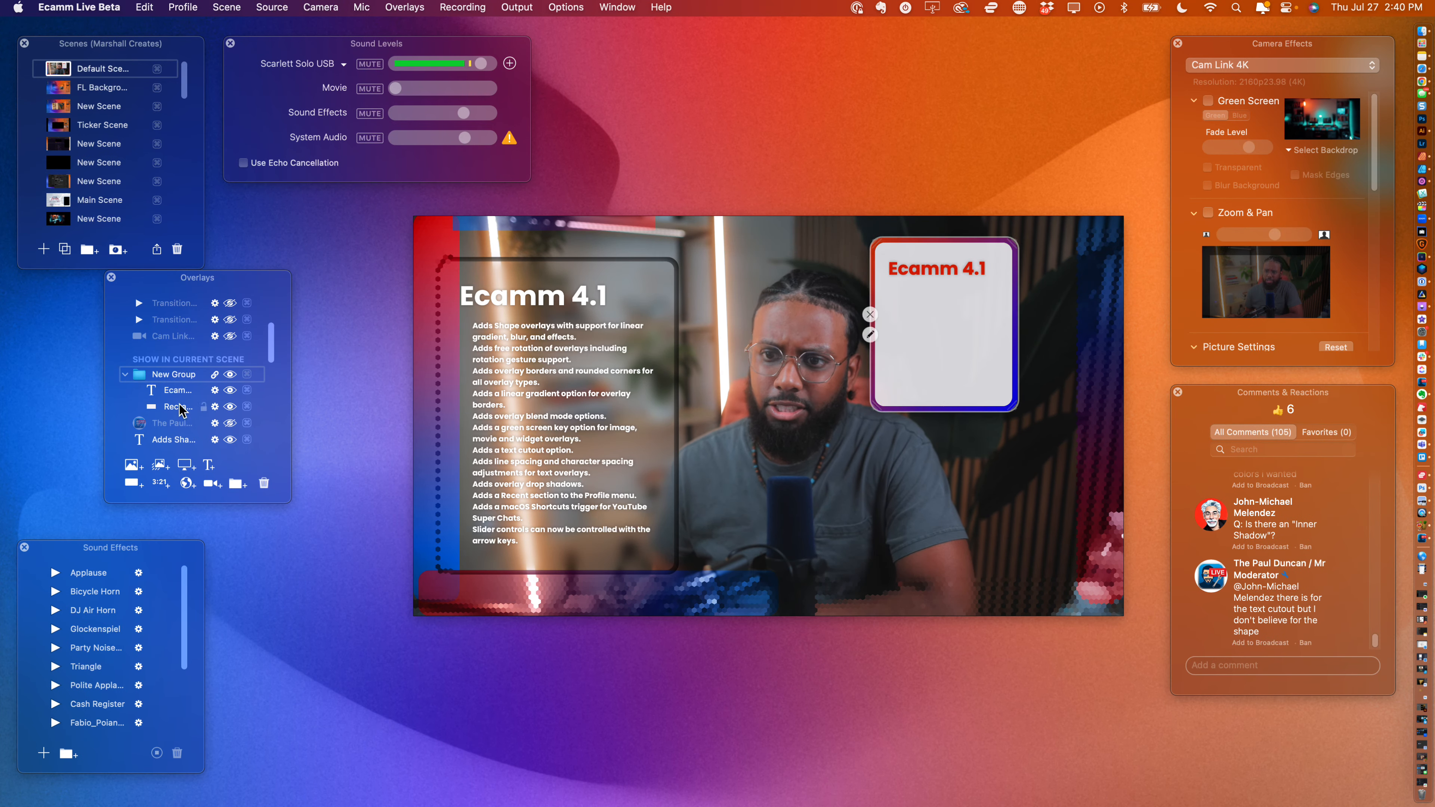
# - Add a red text overlay reading "Text" and place it near the center of the frame
pyautogui.click(201, 465)
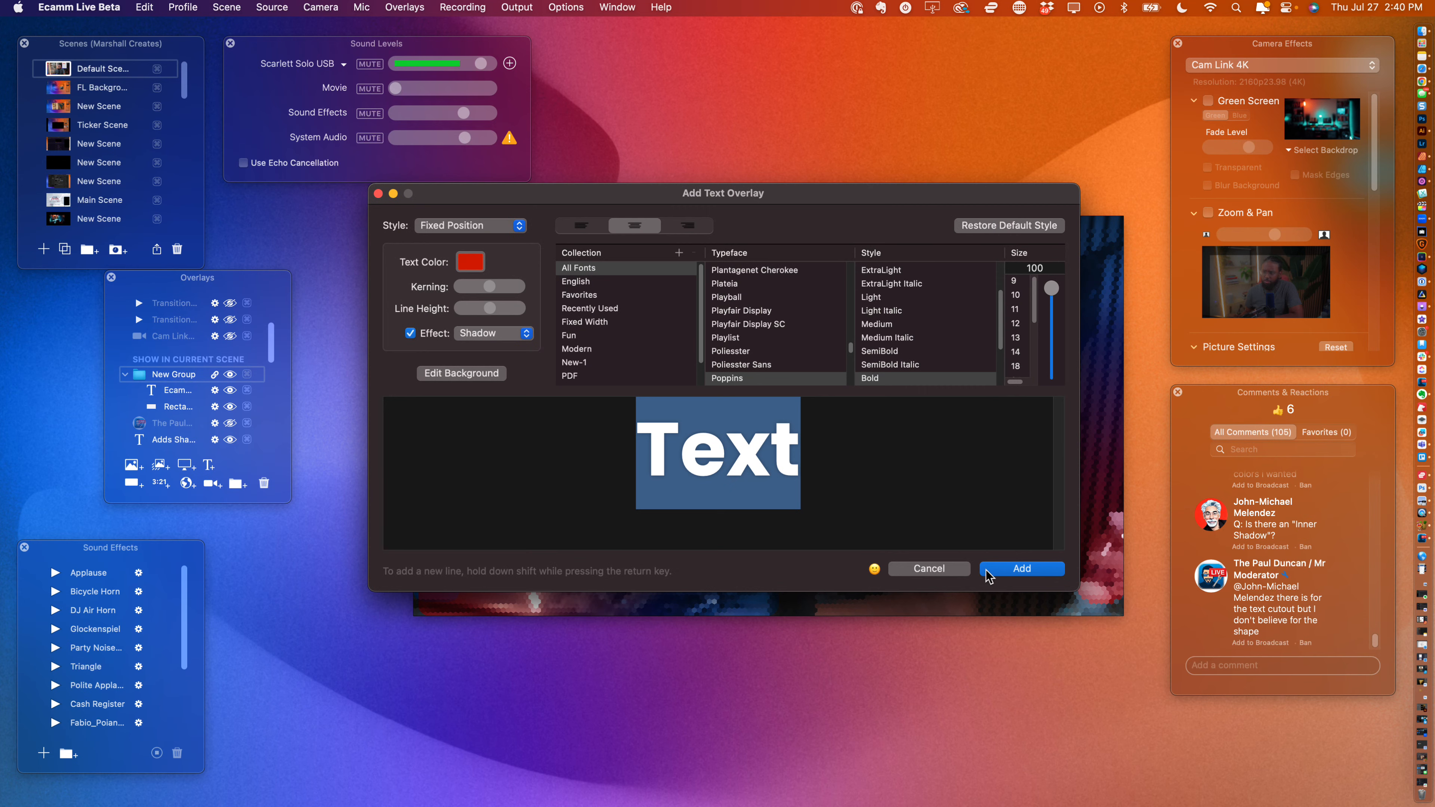
pyautogui.click(989, 571)
pyautogui.moveTo(794, 484); pyautogui.dragTo(797, 396)
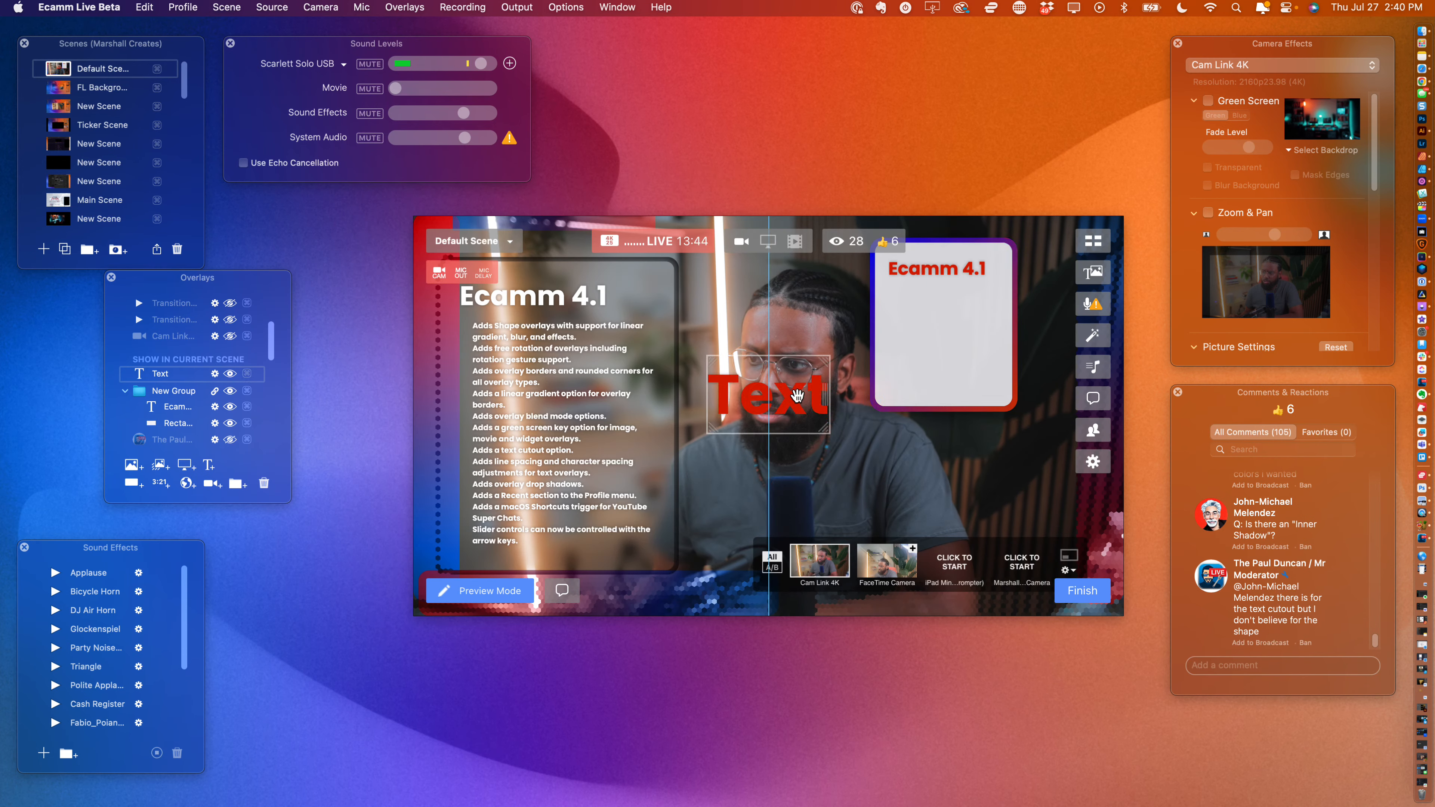
# - Turn on Cutout Text for the red Text overlay, lower its opacity and try rotating it
pyautogui.click(698, 406)
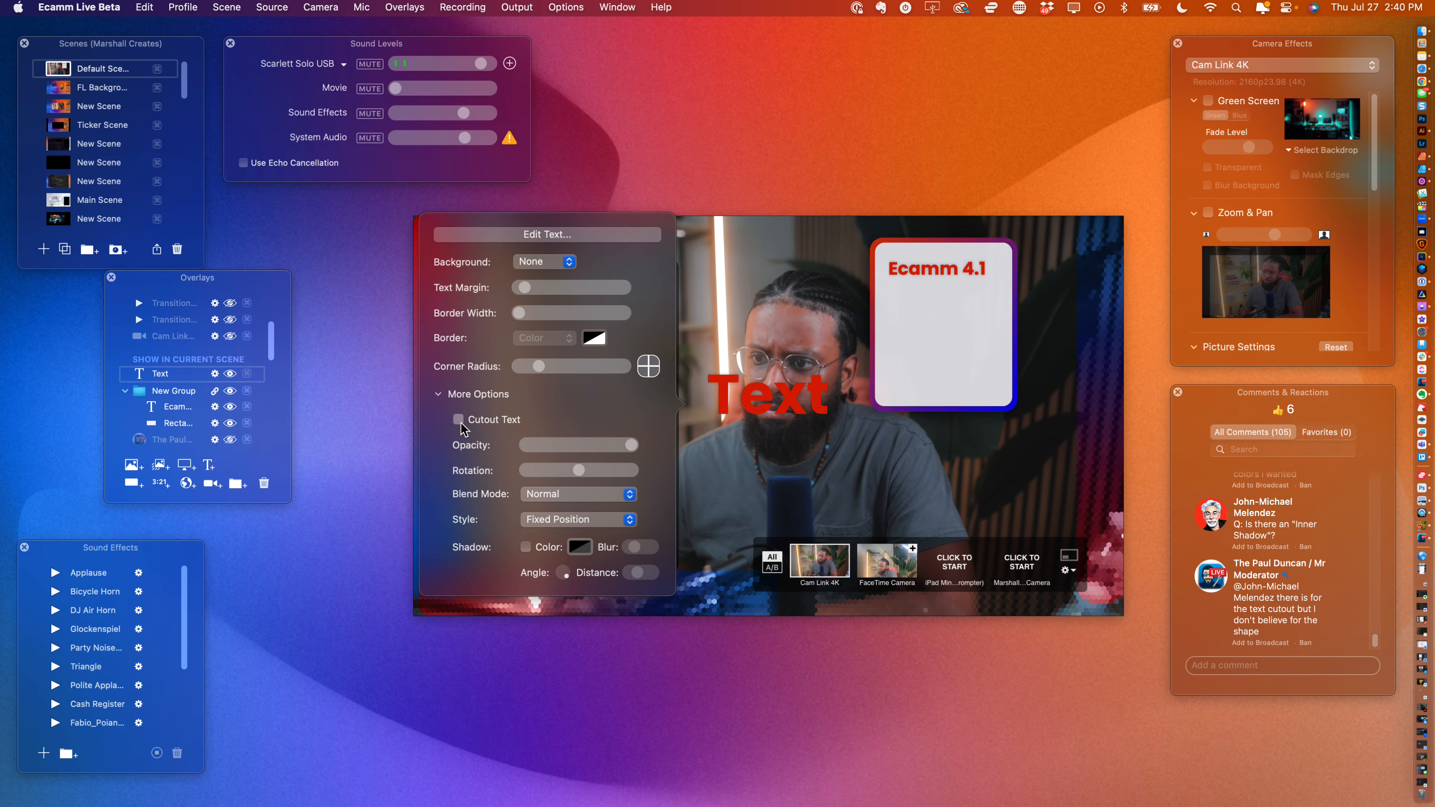
pyautogui.moveTo(631, 446); pyautogui.dragTo(517, 450)
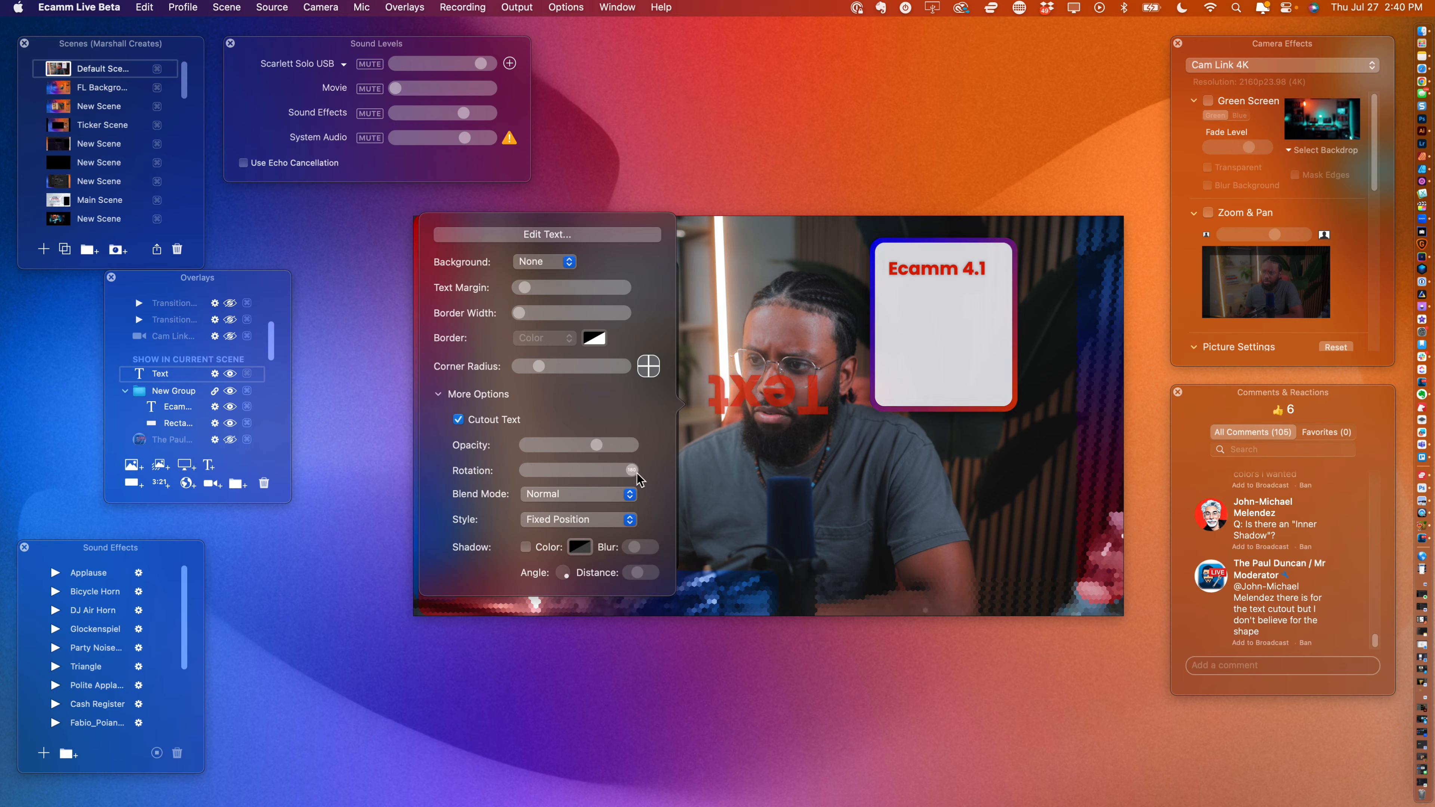
pyautogui.moveTo(588, 481); pyautogui.dragTo(582, 483)
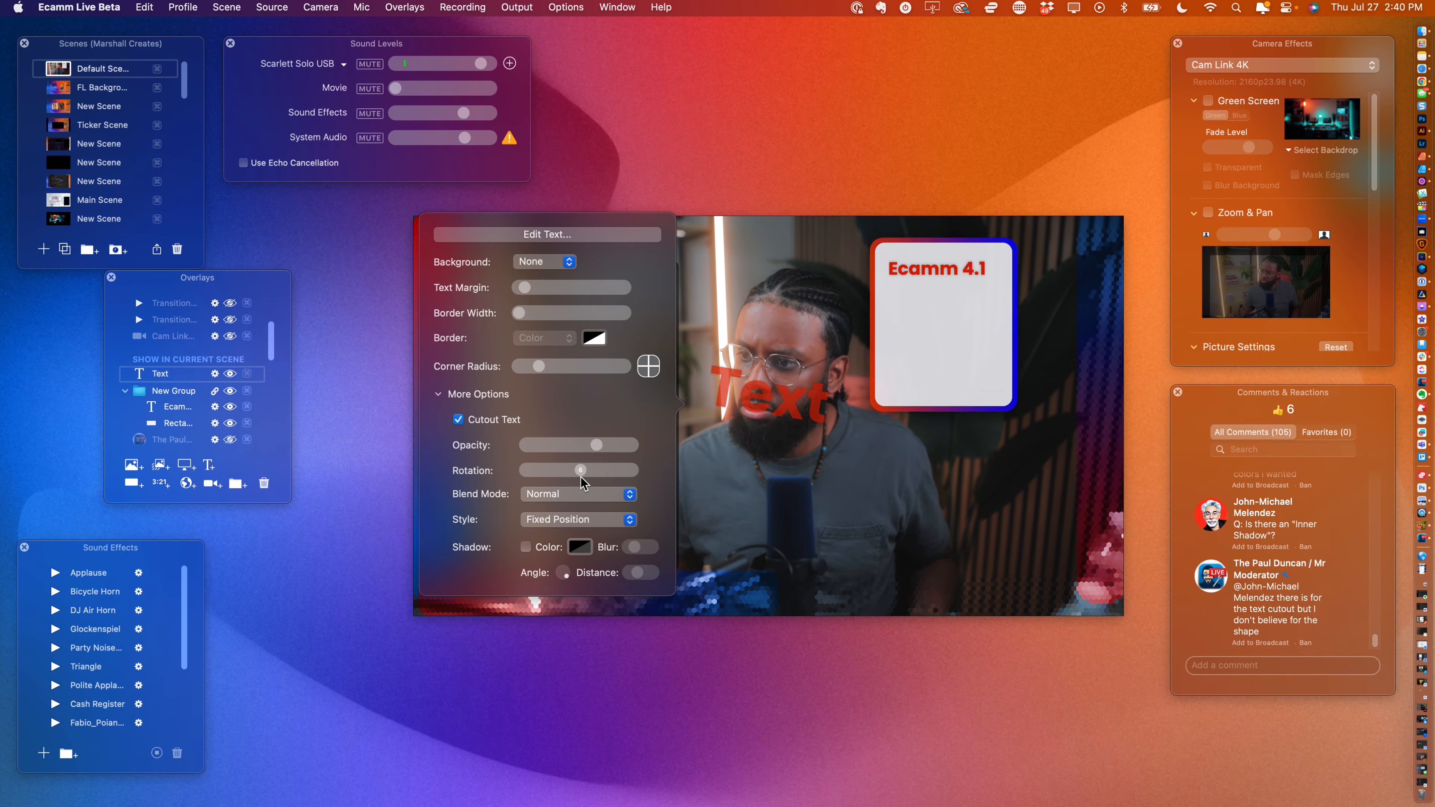
# - Set the Text overlay's blend mode to Darken and try it enlarged over the white rectangle
pyautogui.click(595, 496)
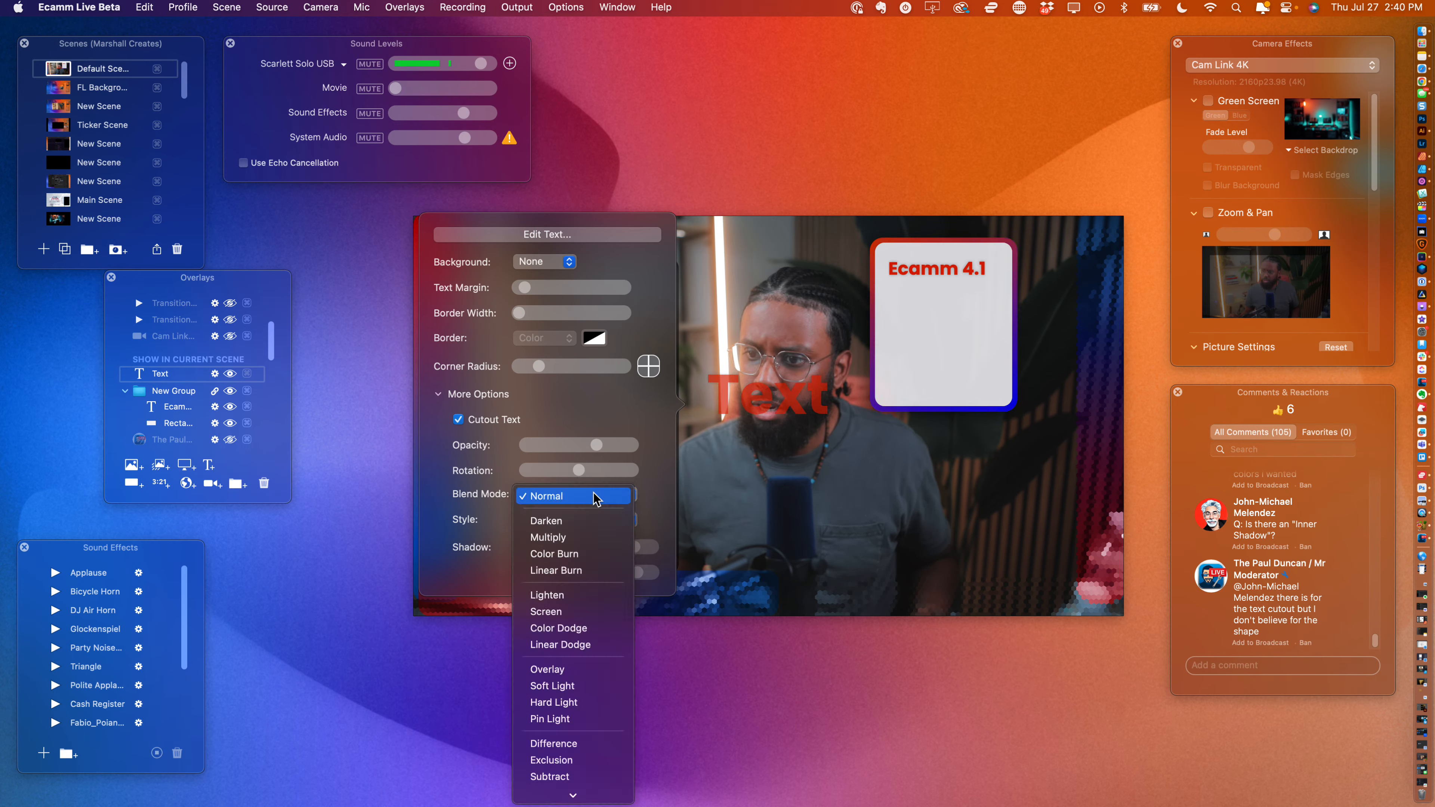
pyautogui.click(593, 523)
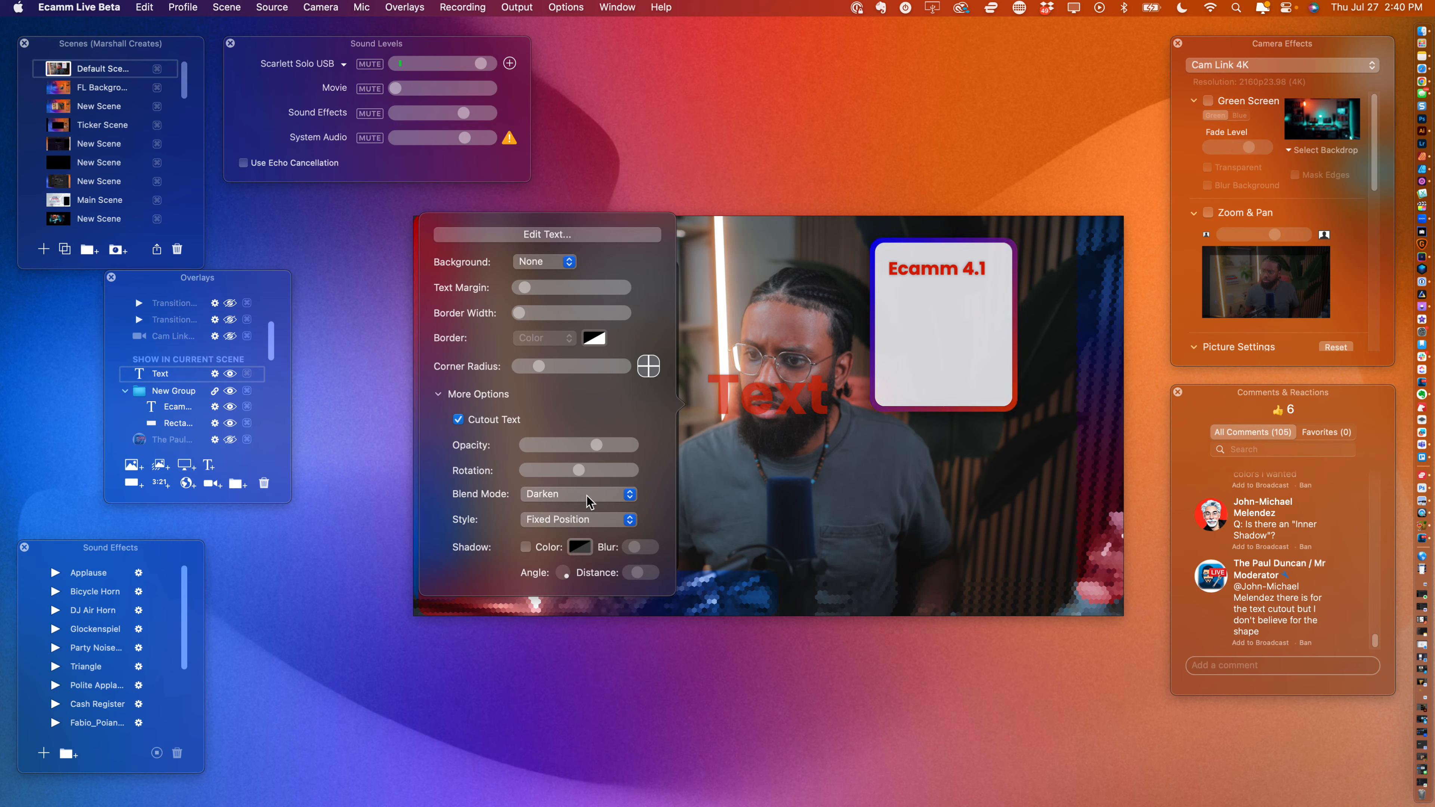
pyautogui.moveTo(793, 400)
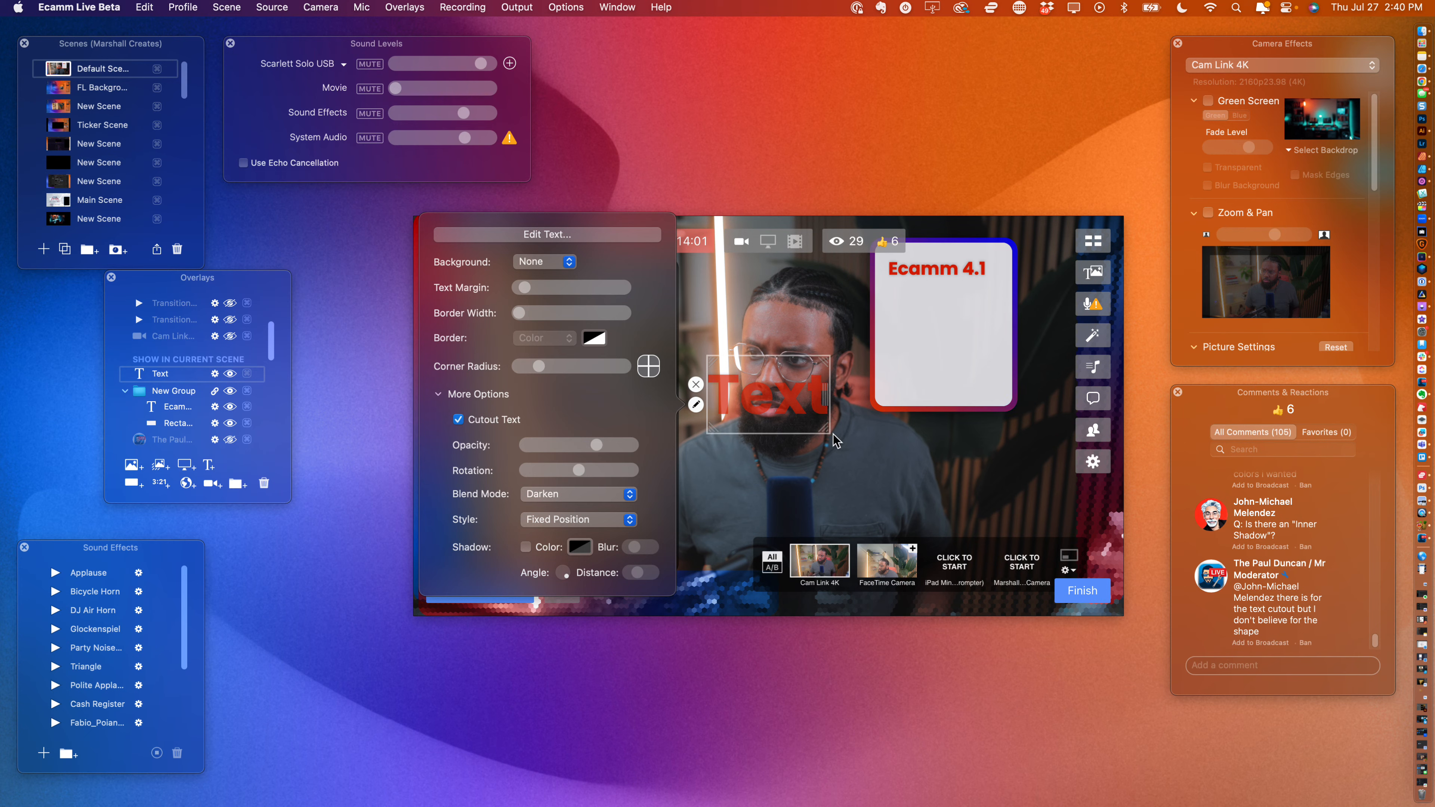
pyautogui.moveTo(826, 426); pyautogui.dragTo(992, 342)
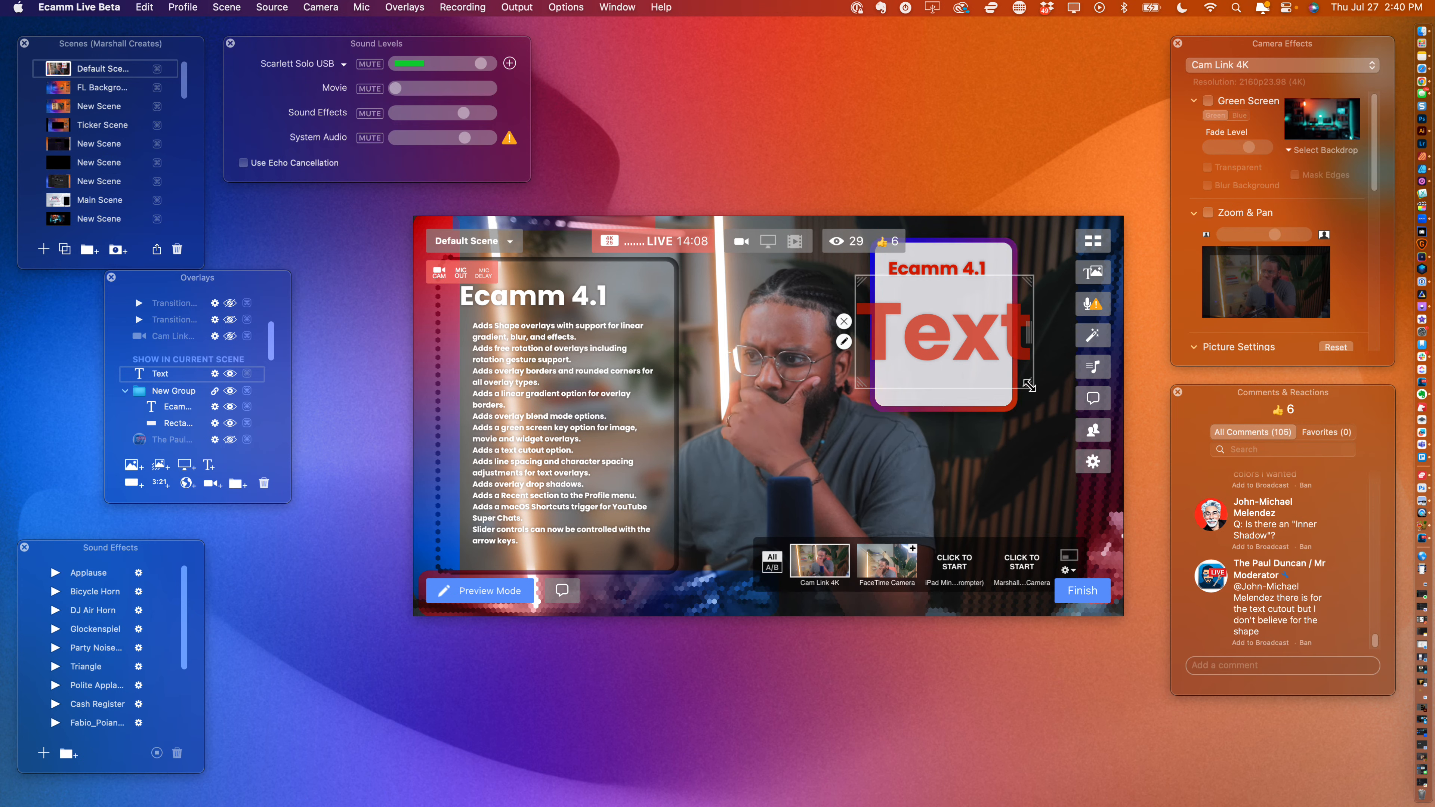
pyautogui.moveTo(1007, 361); pyautogui.dragTo(843, 490)
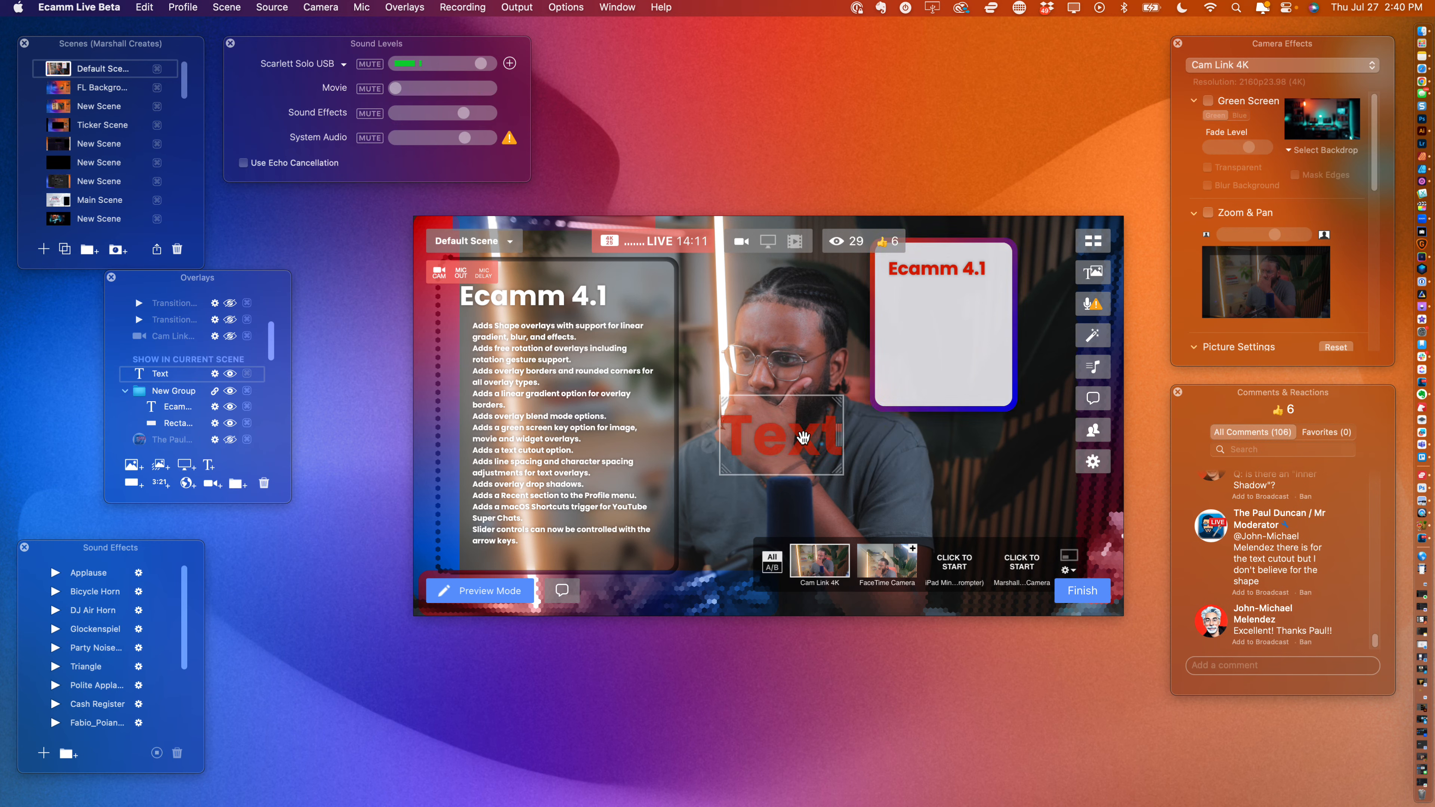
# - Turn off Cutout Text and place the Text overlay inside the white rectangle, layered in New Group between the title and rectangle
pyautogui.click(709, 445)
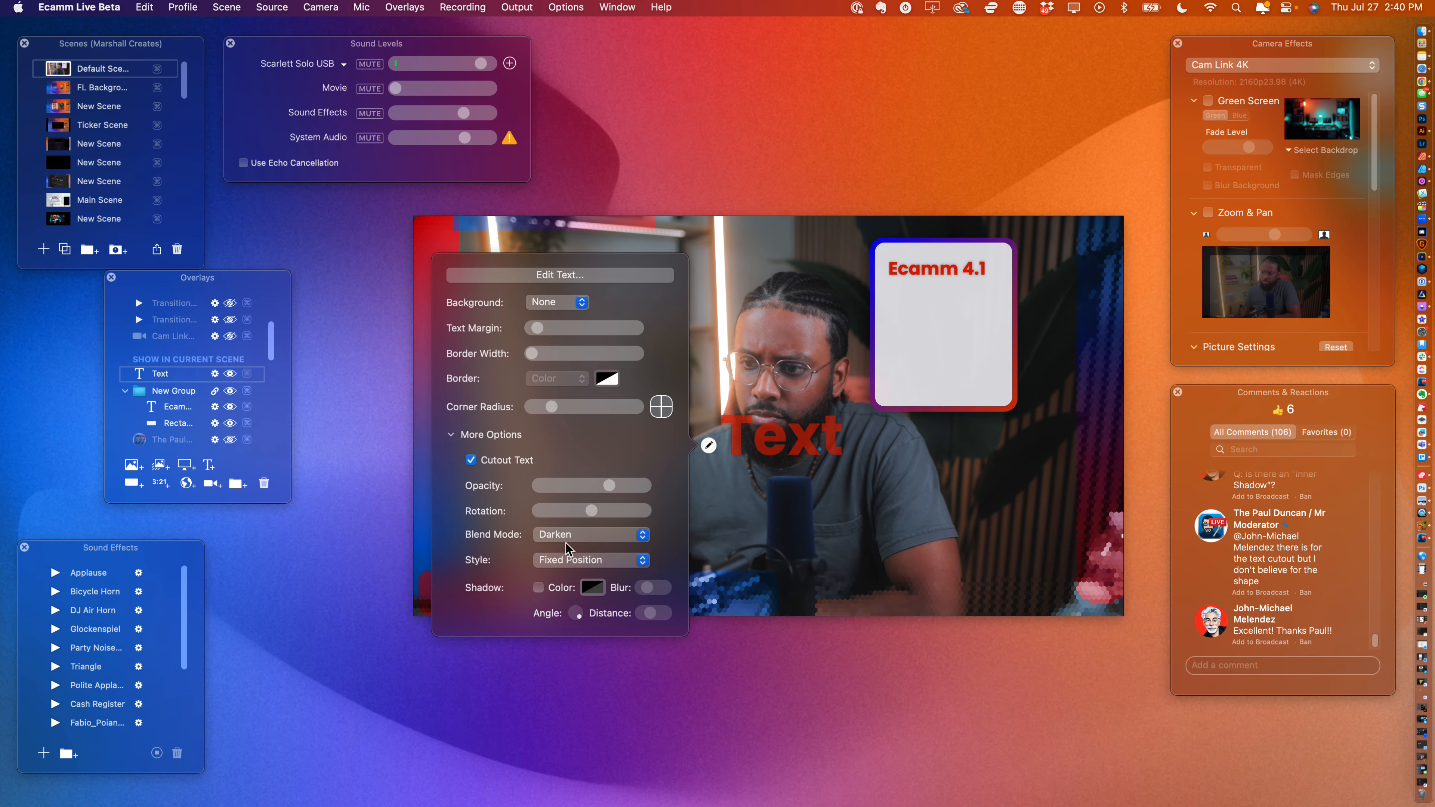
pyautogui.click(543, 534)
pyautogui.click(495, 519)
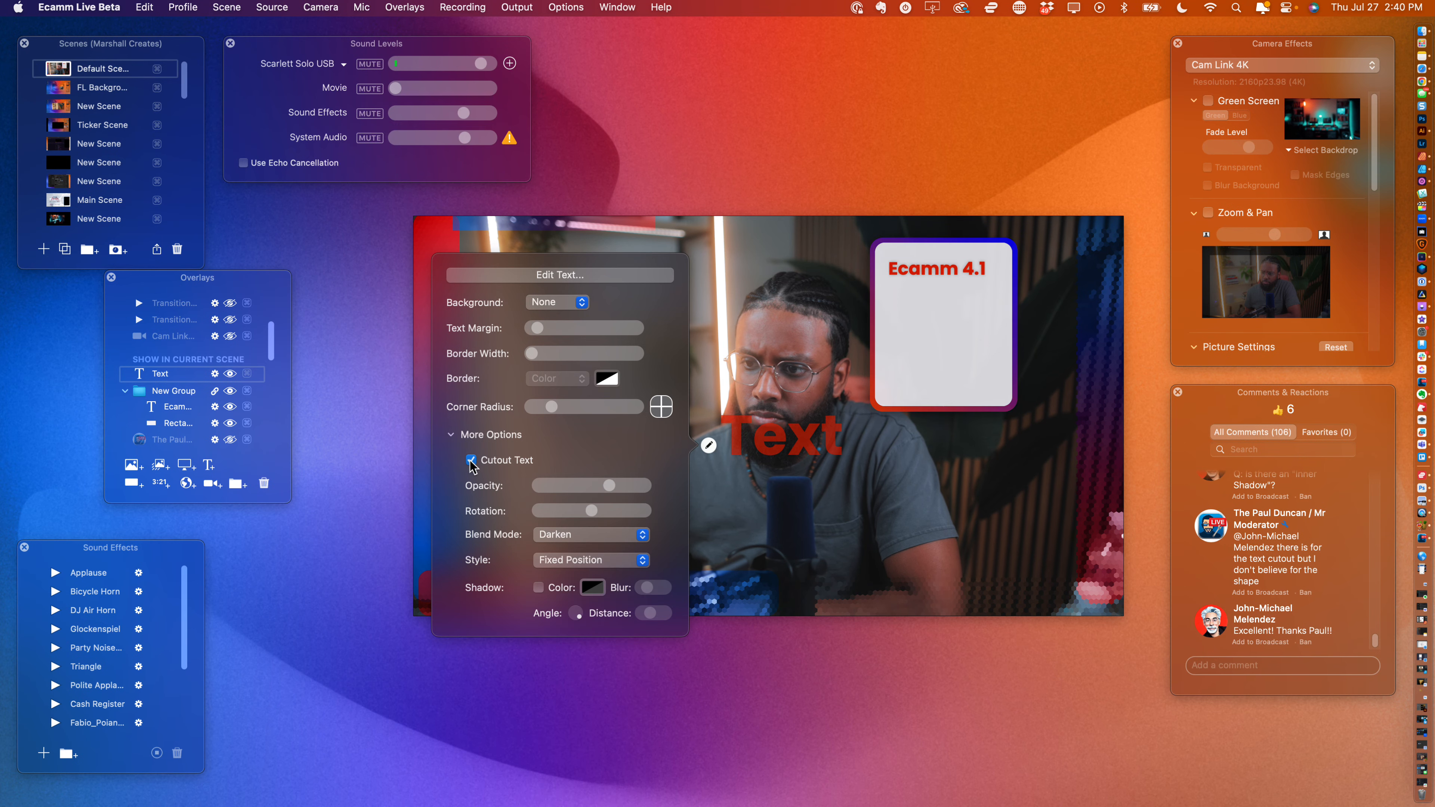
pyautogui.moveTo(777, 435); pyautogui.dragTo(950, 376)
pyautogui.click(936, 357)
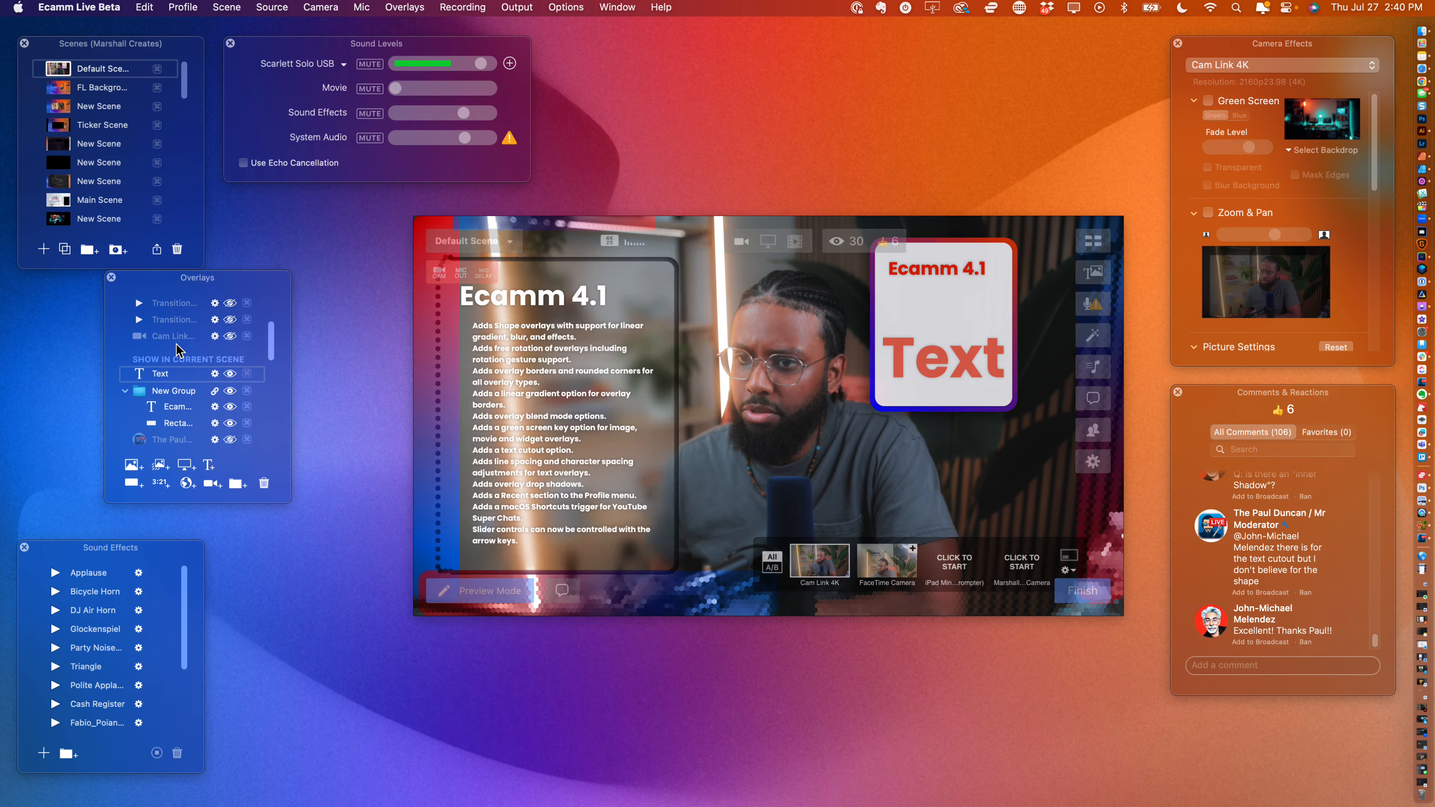
pyautogui.moveTo(168, 383); pyautogui.dragTo(169, 414)
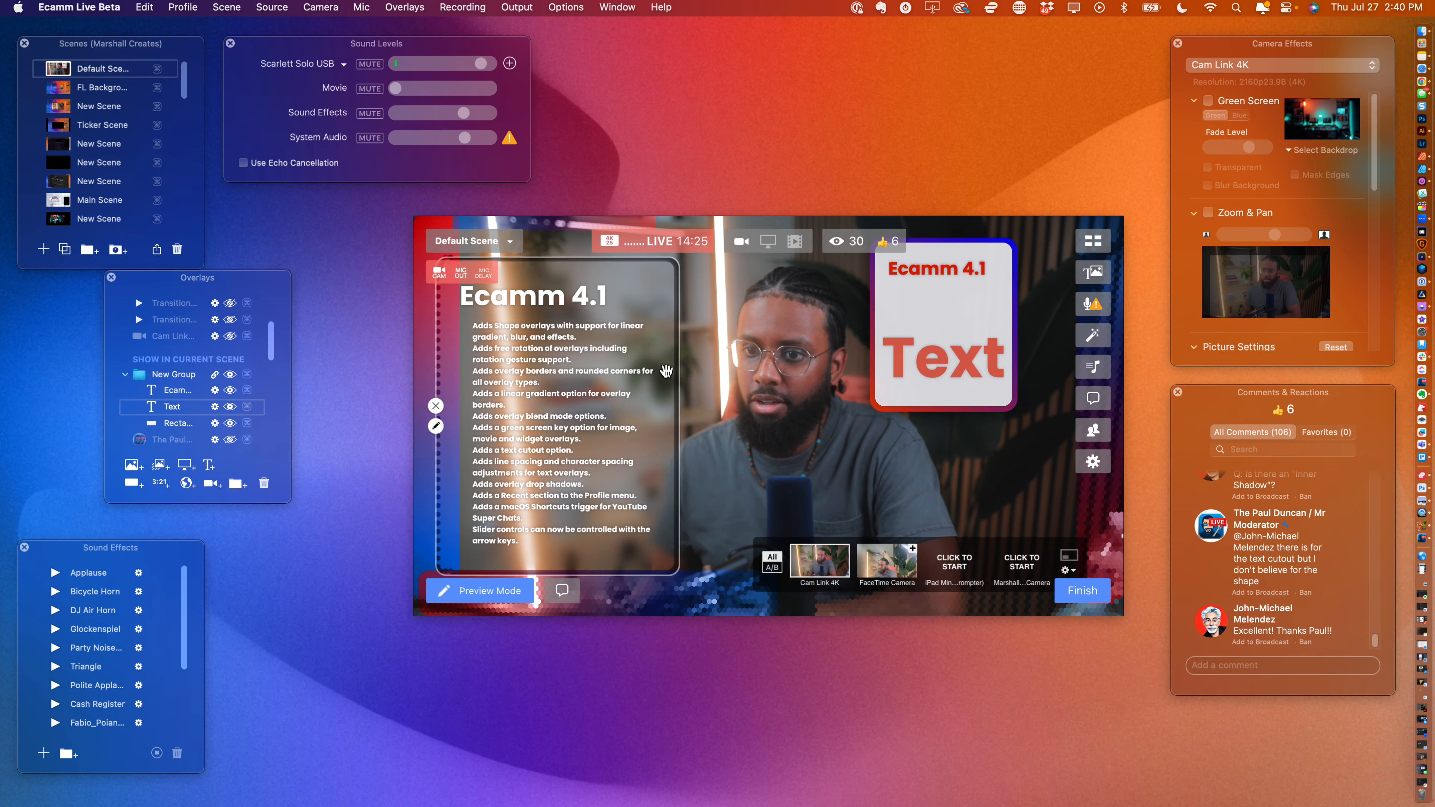
# - Turn Cutout Text back on for the grouped Text overlay and shift New Group slightly right in the frame
pyautogui.click(216, 407)
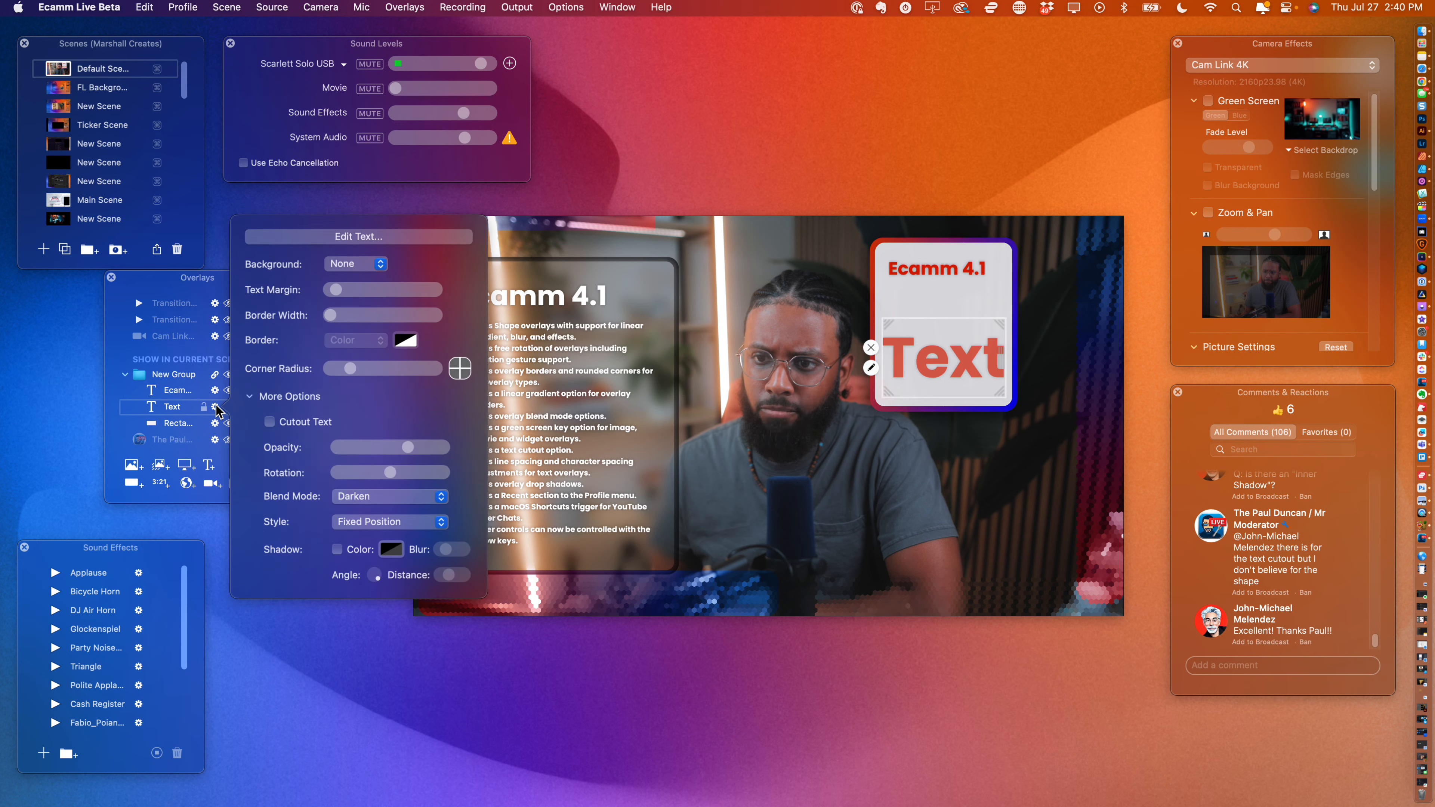
pyautogui.click(269, 421)
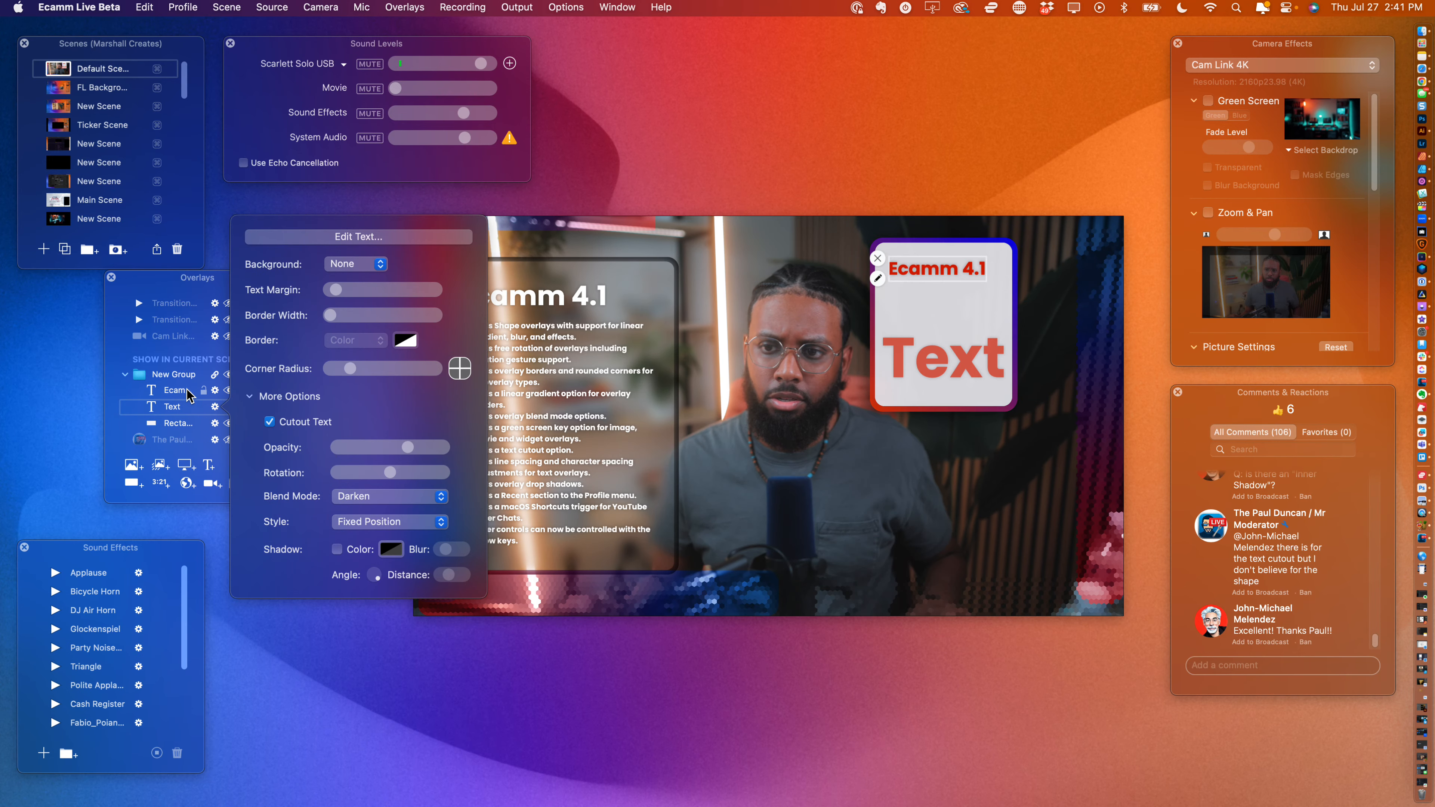
pyautogui.click(188, 377)
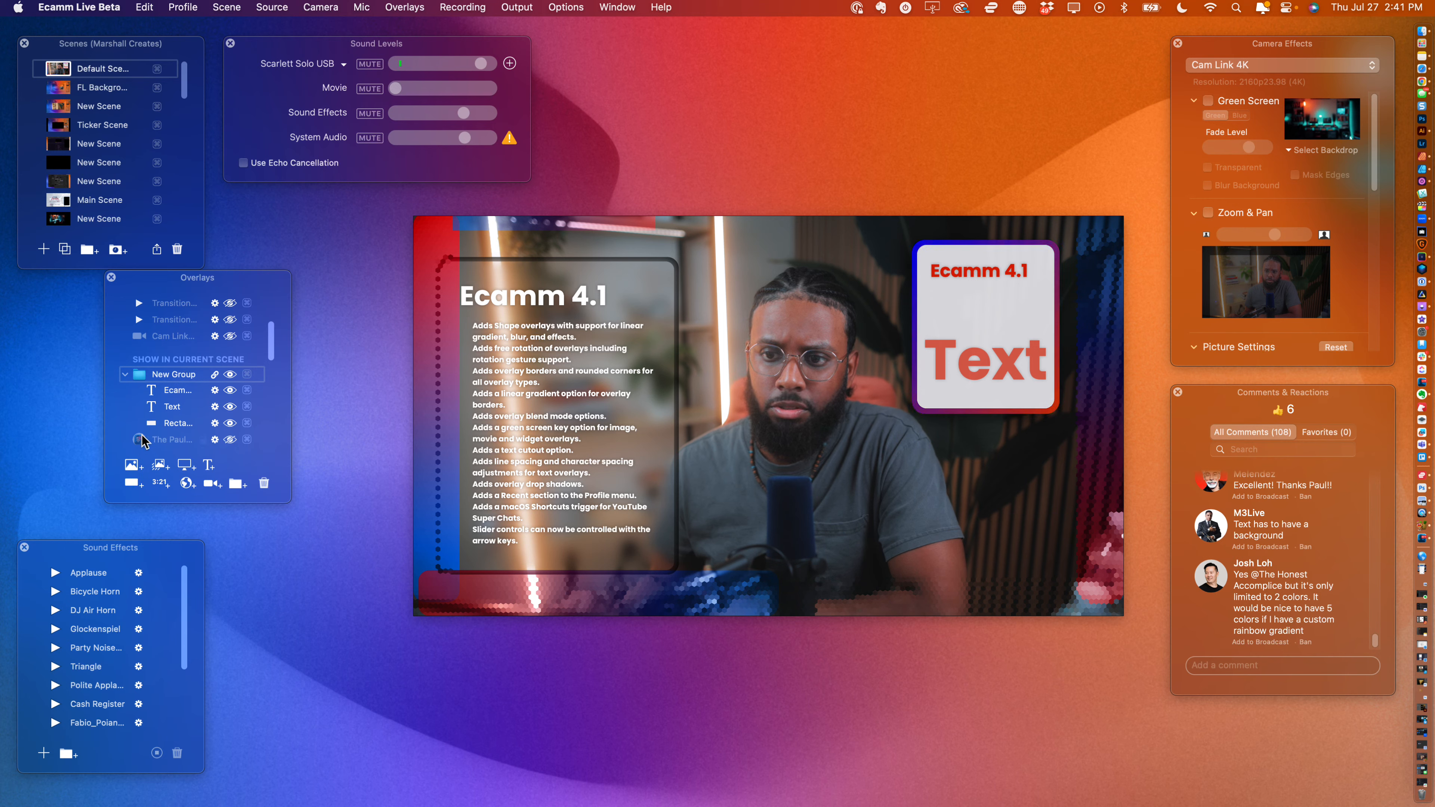
pyautogui.scroll(-5, 145, 428)
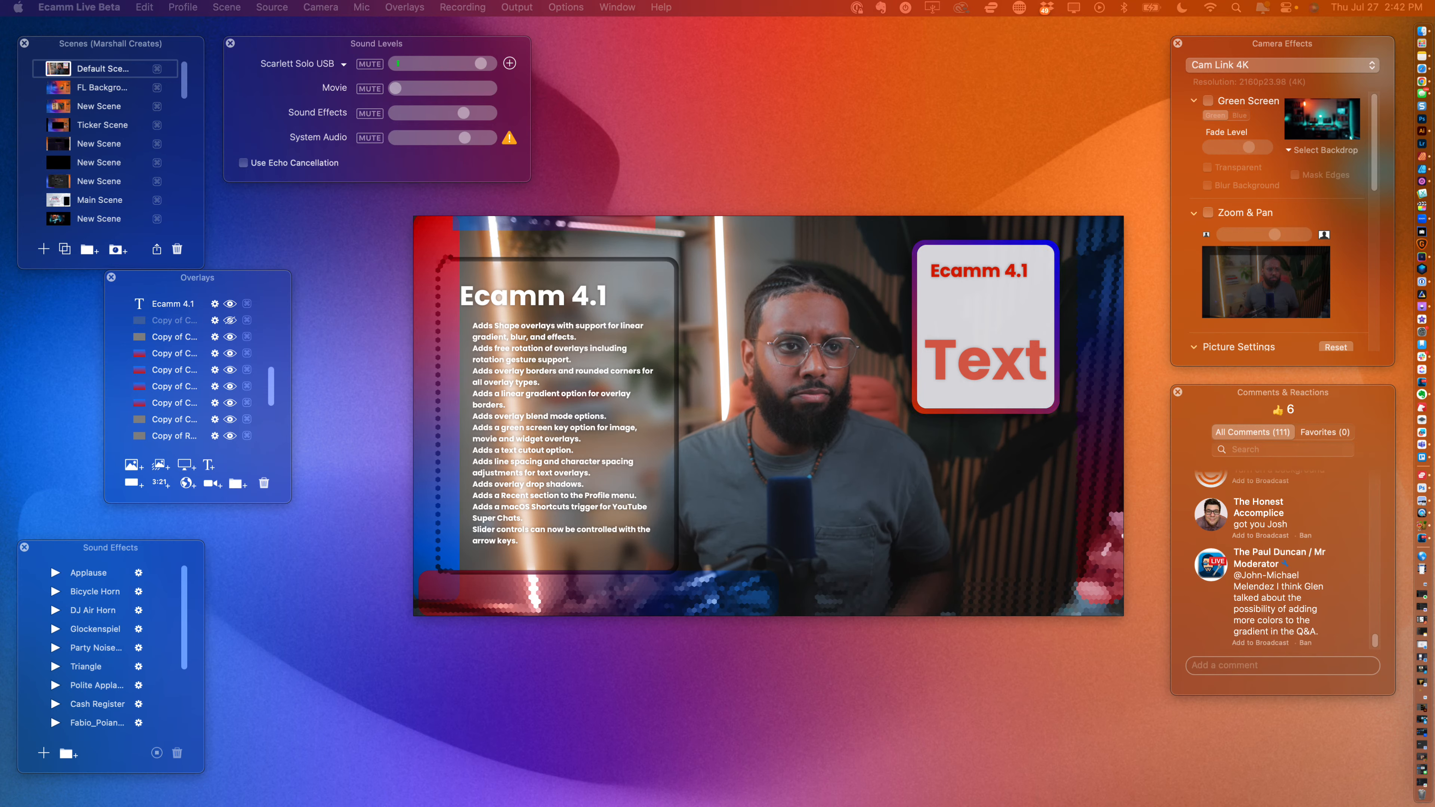
# - Preview the green-screen recording "Ecamm Live Recording on 2023-06-16 at 07.48.40.mov" up to 02:09 and open it in QuickTime Player
pyautogui.moveTo(0, 124); pyautogui.dragTo(382, 70)
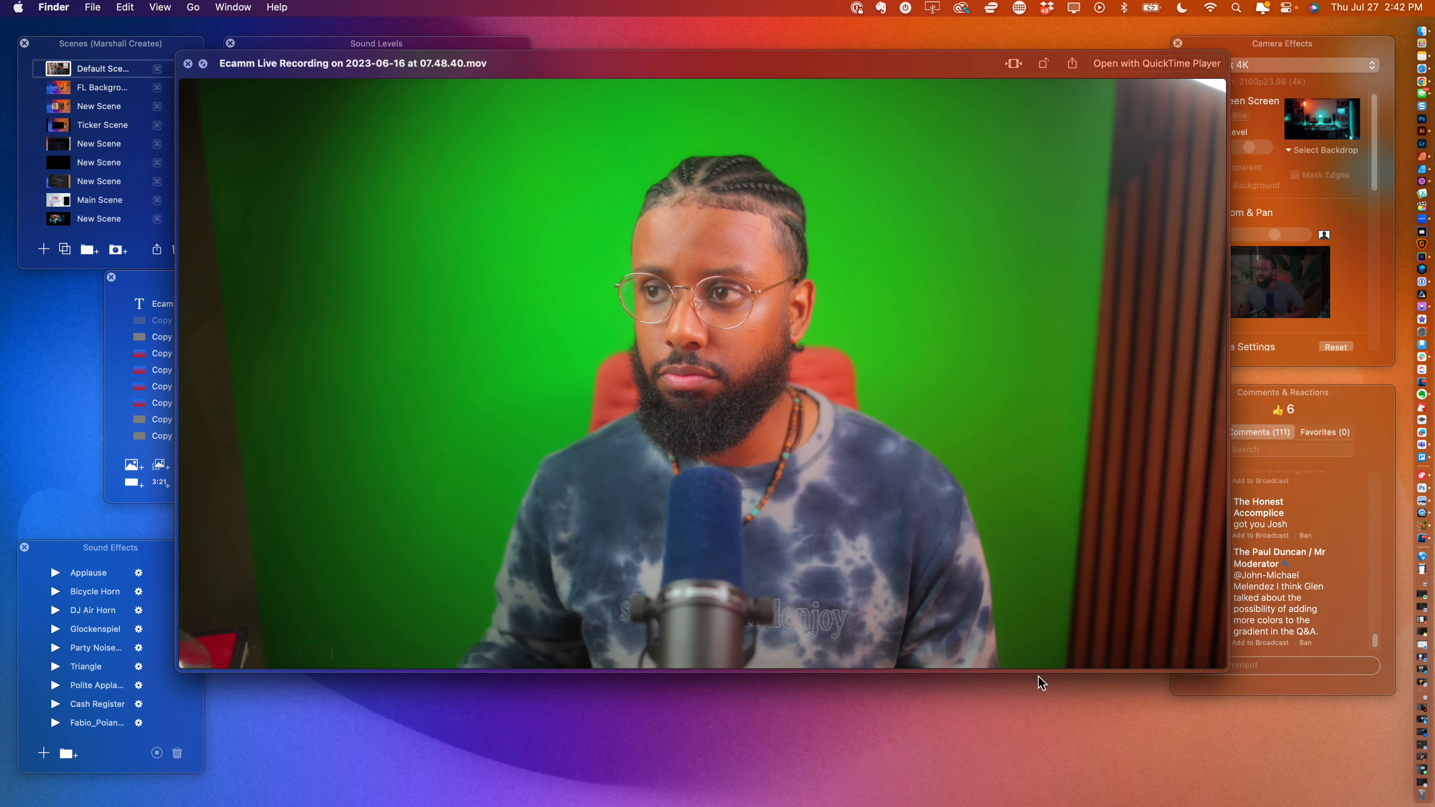
pyautogui.moveTo(1224, 670); pyautogui.dragTo(999, 605)
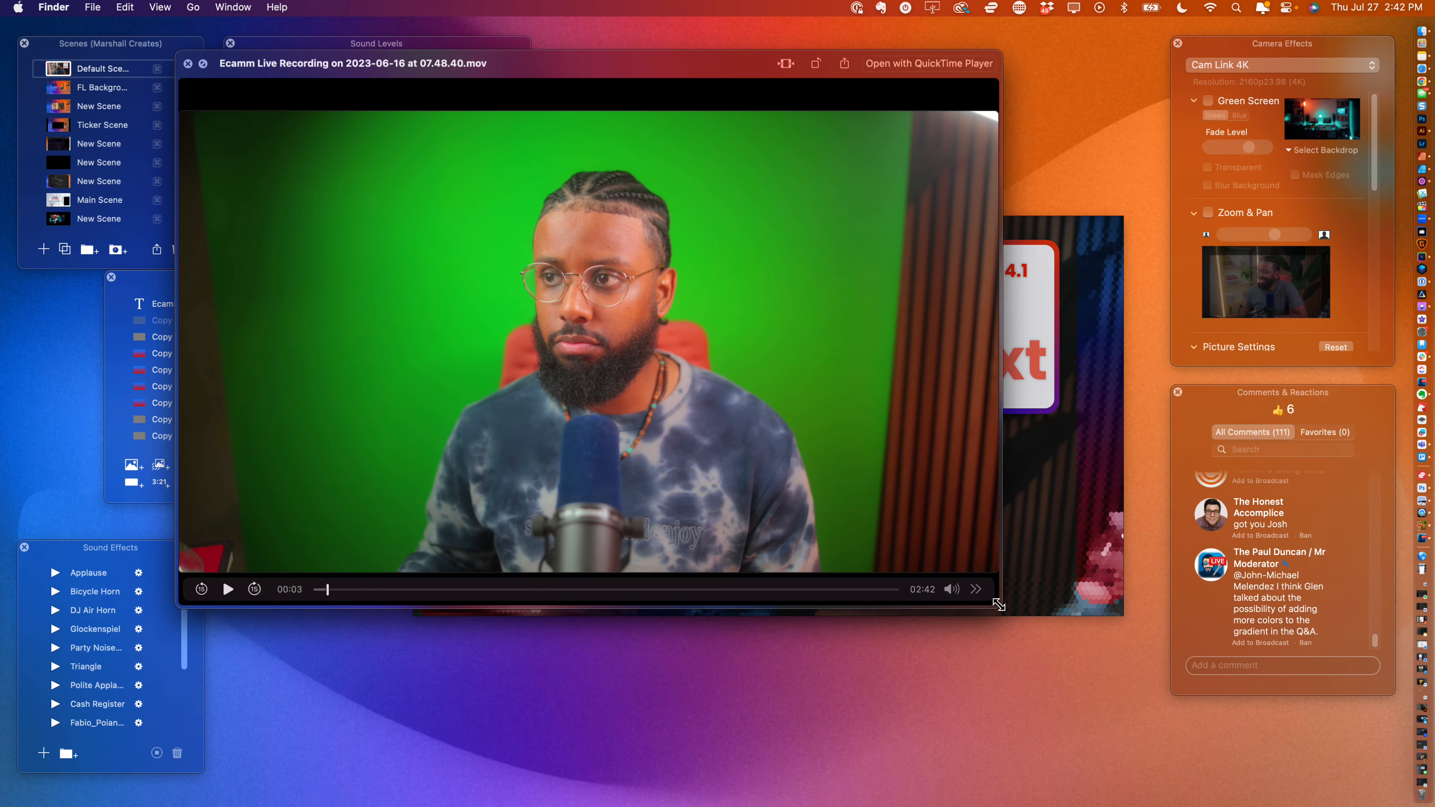
pyautogui.moveTo(423, 589); pyautogui.dragTo(779, 589)
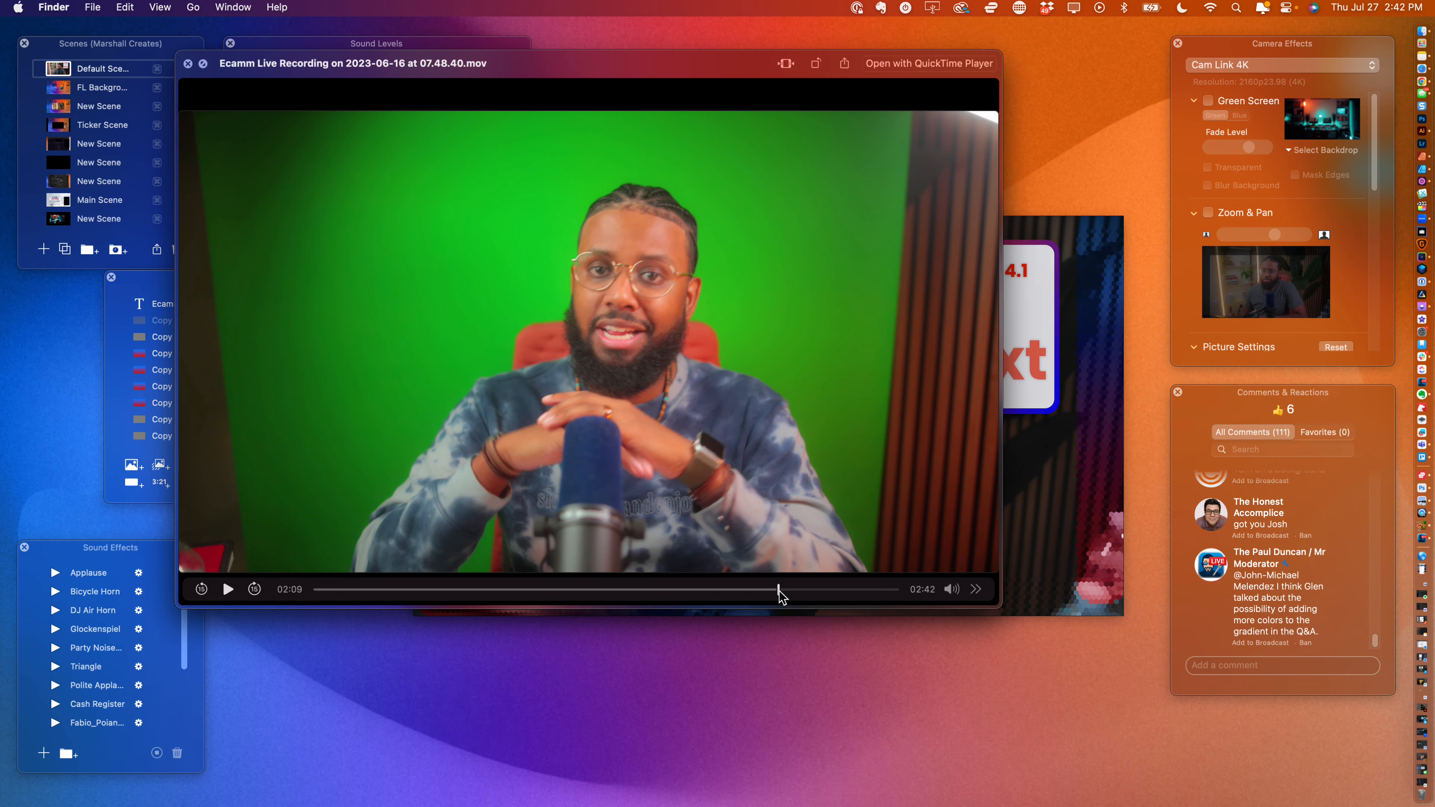
pyautogui.click(936, 63)
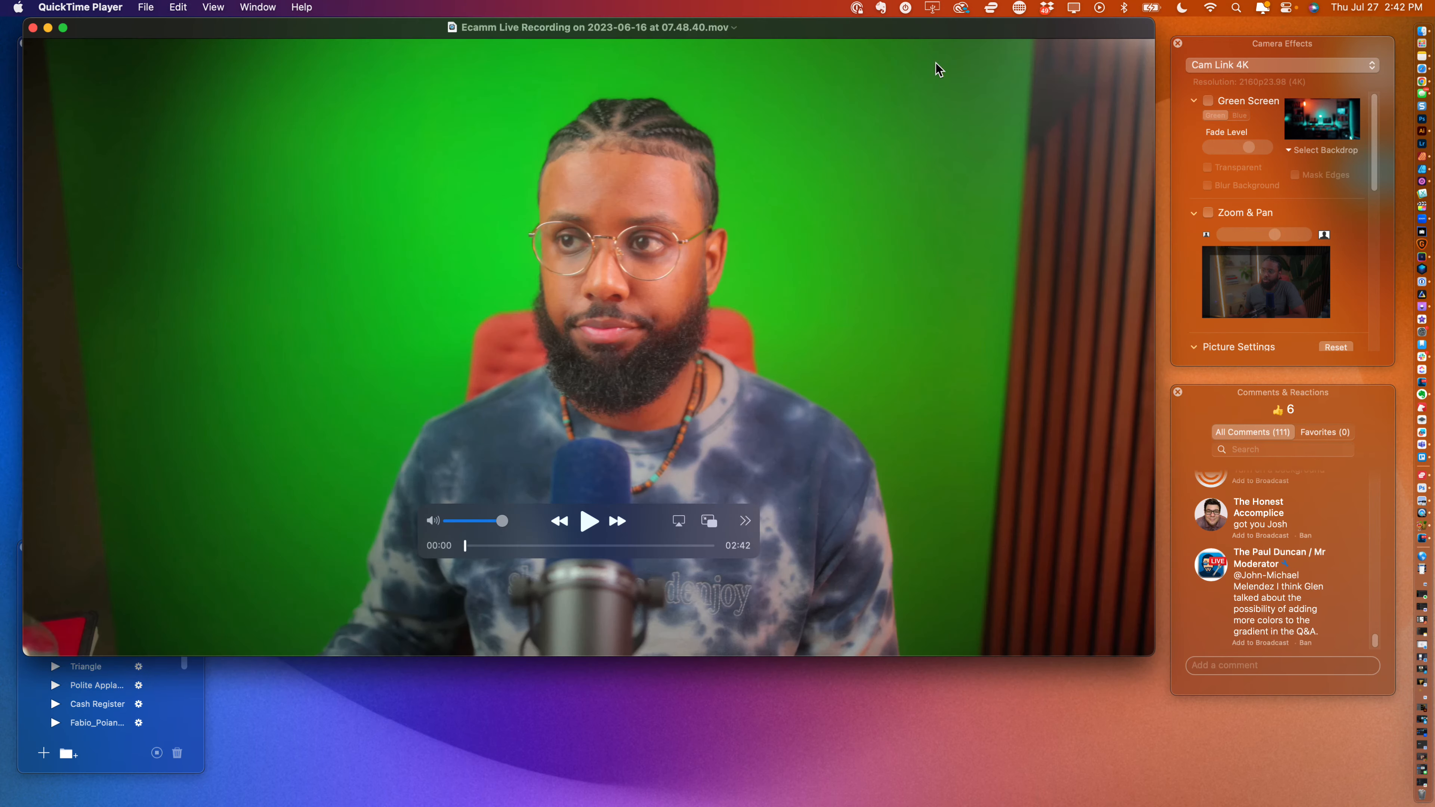
# - Remove the recording's audio and trim it to a clip of about 3 seconds from near the end
pyautogui.click(189, 7)
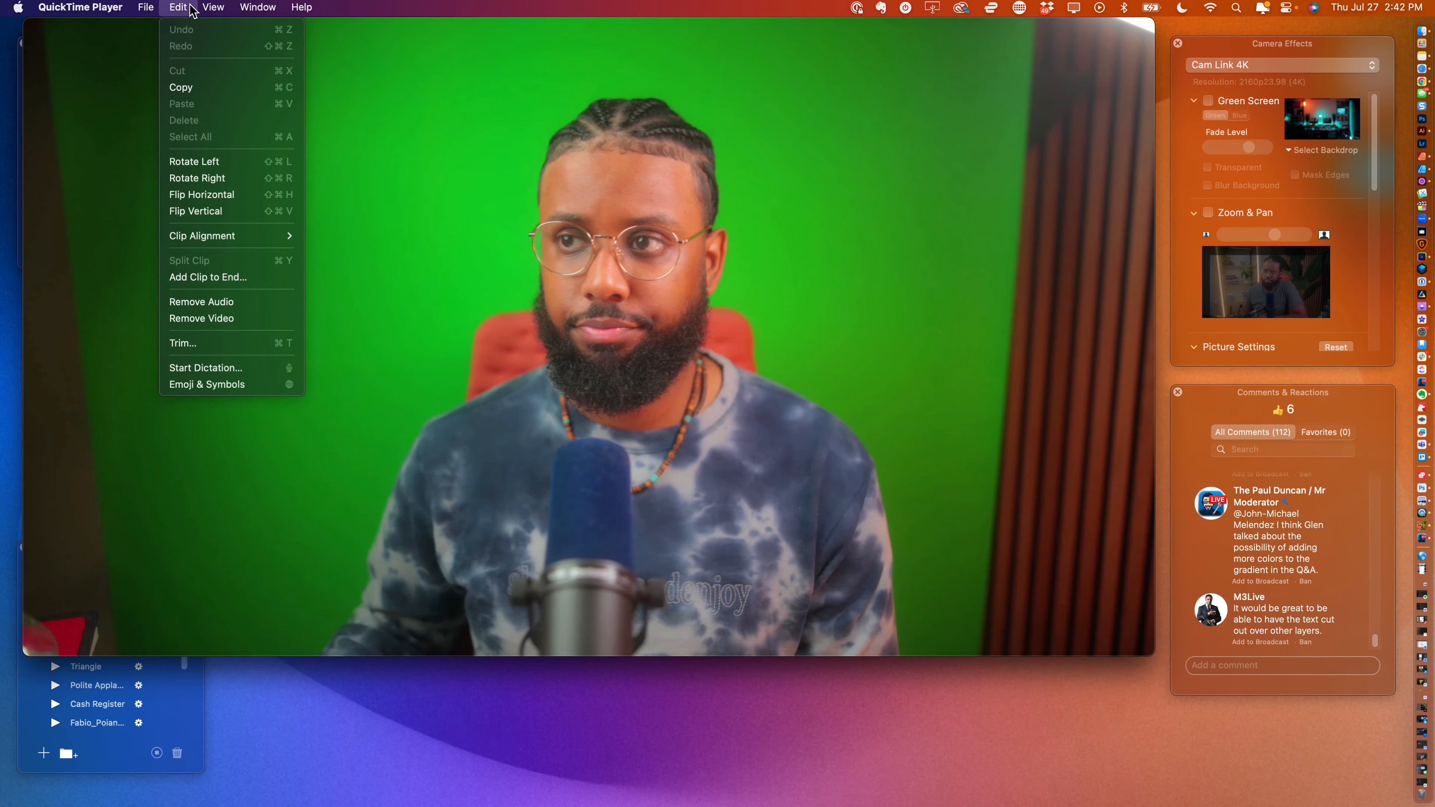
pyautogui.click(237, 303)
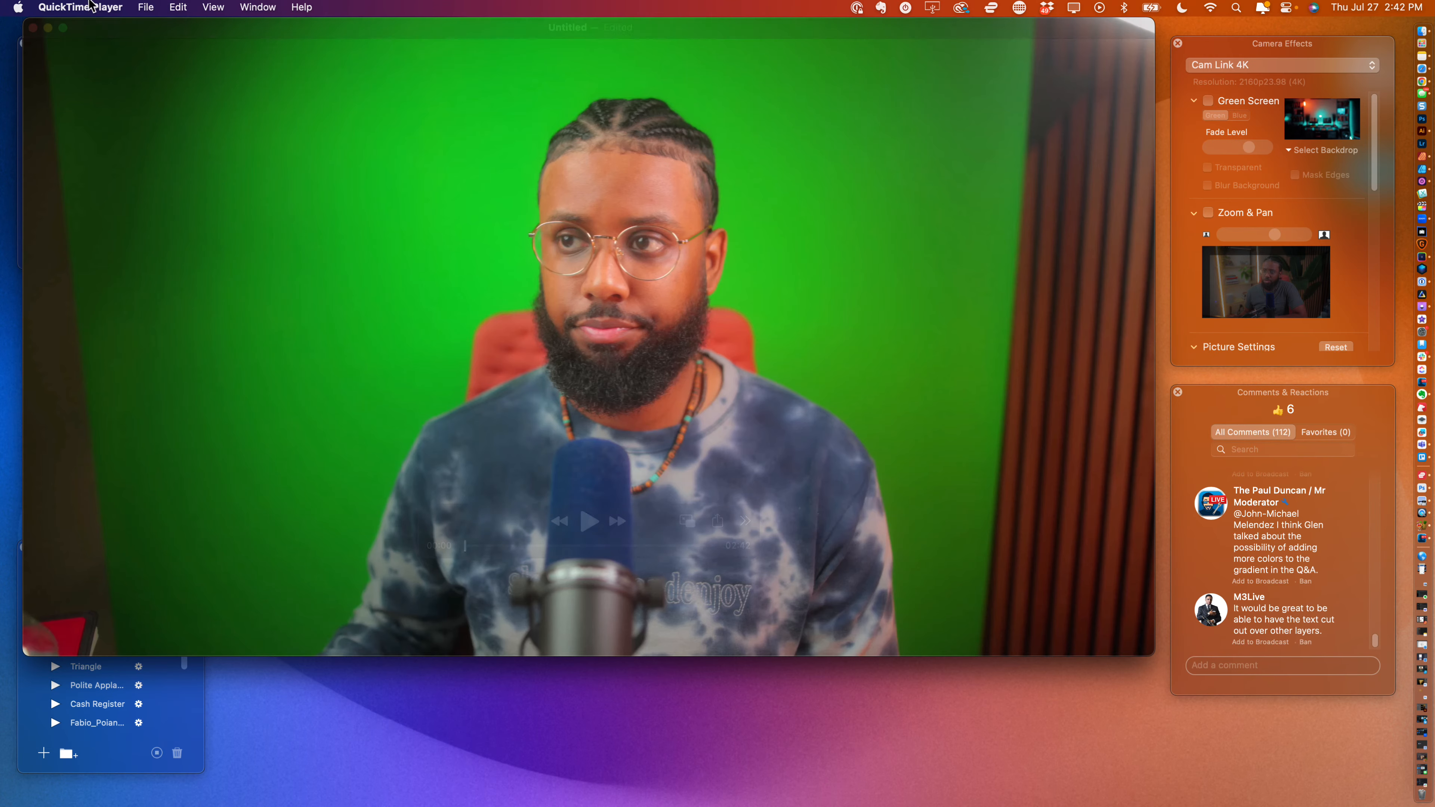
pyautogui.click(185, 8)
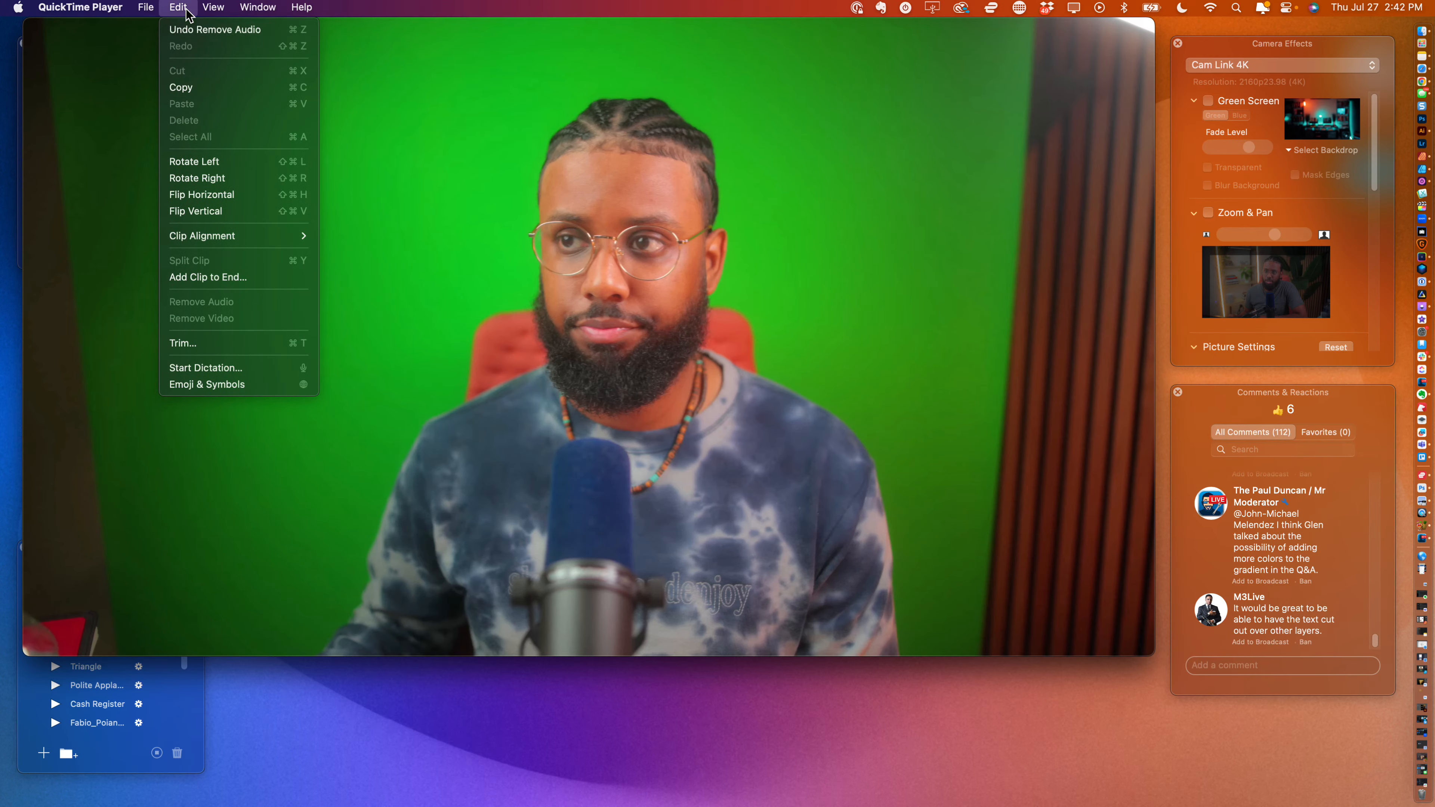
pyautogui.click(258, 343)
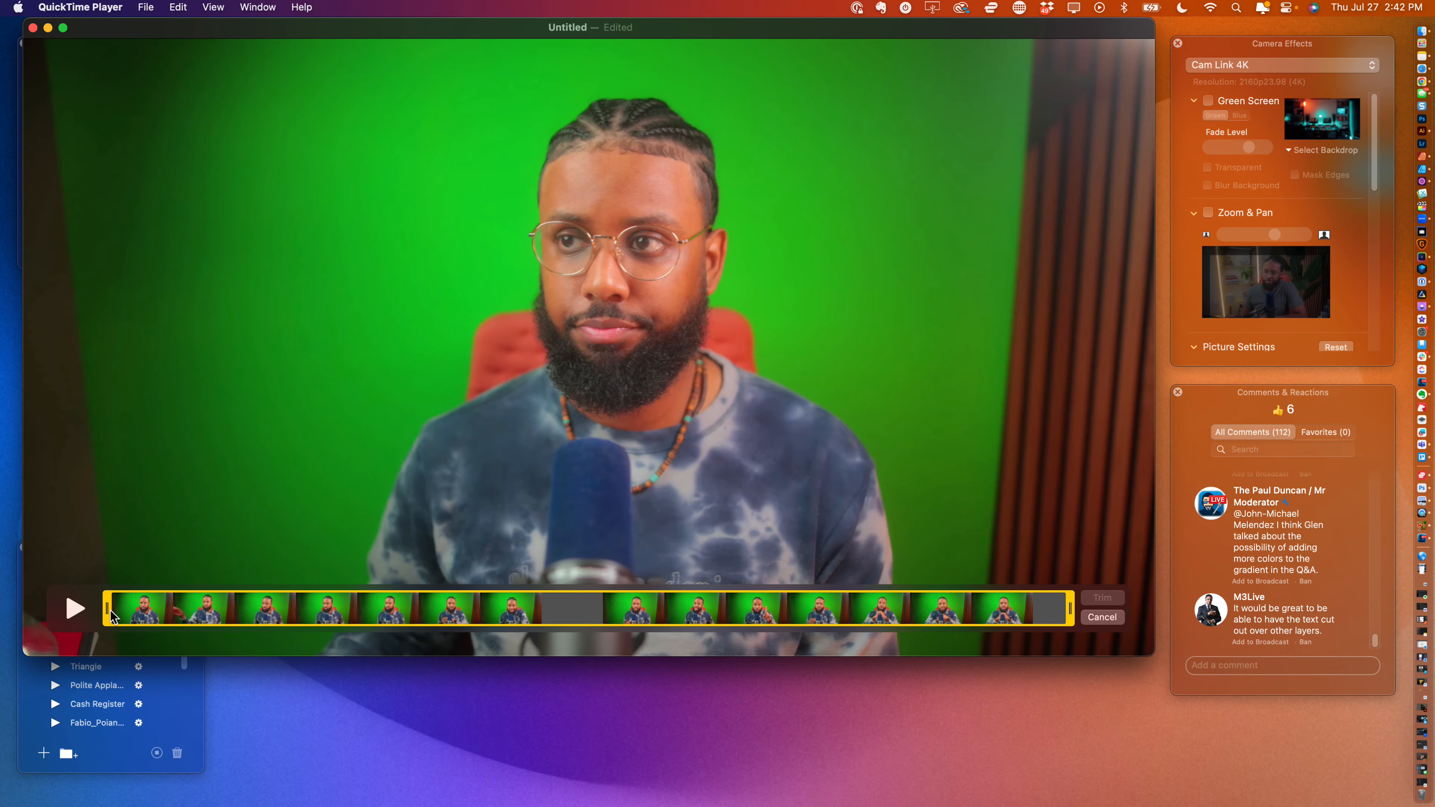
pyautogui.moveTo(107, 608); pyautogui.dragTo(1012, 618)
pyautogui.click(1102, 598)
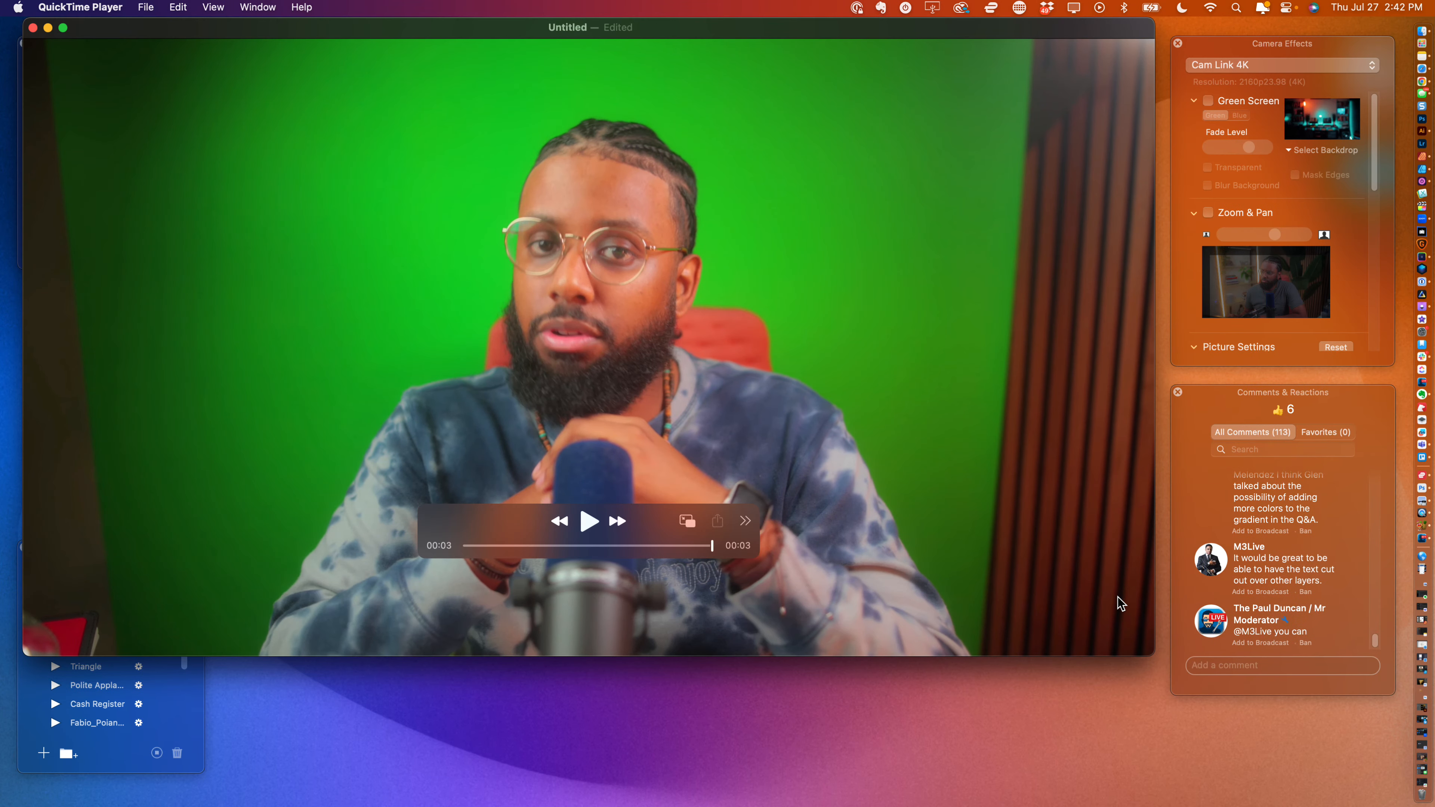
# - Save the trimmed clip in Downloads, named with the presenter's first name followed by "Green", and close it
pyautogui.click(151, 11)
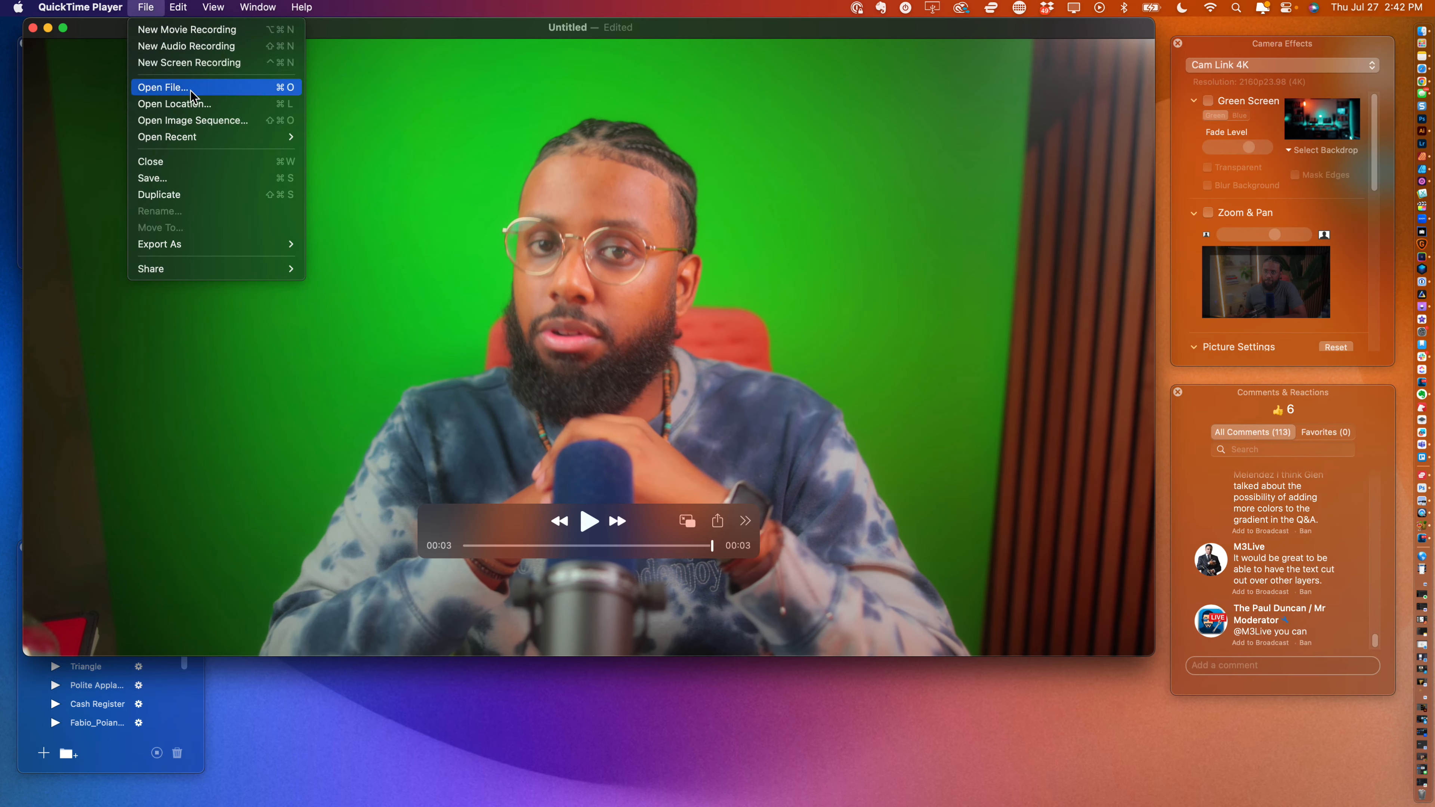
pyautogui.click(199, 176)
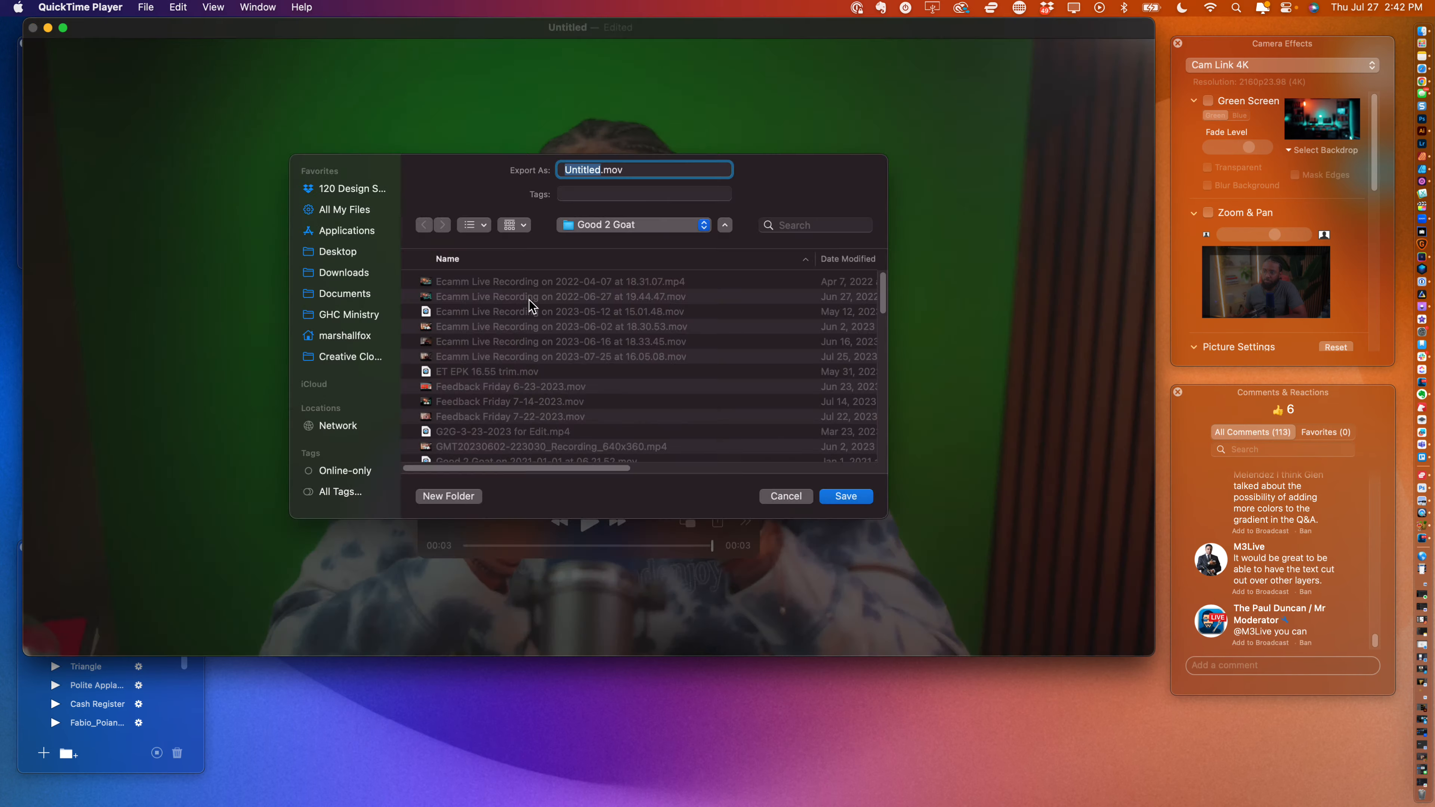
pyautogui.click(353, 273)
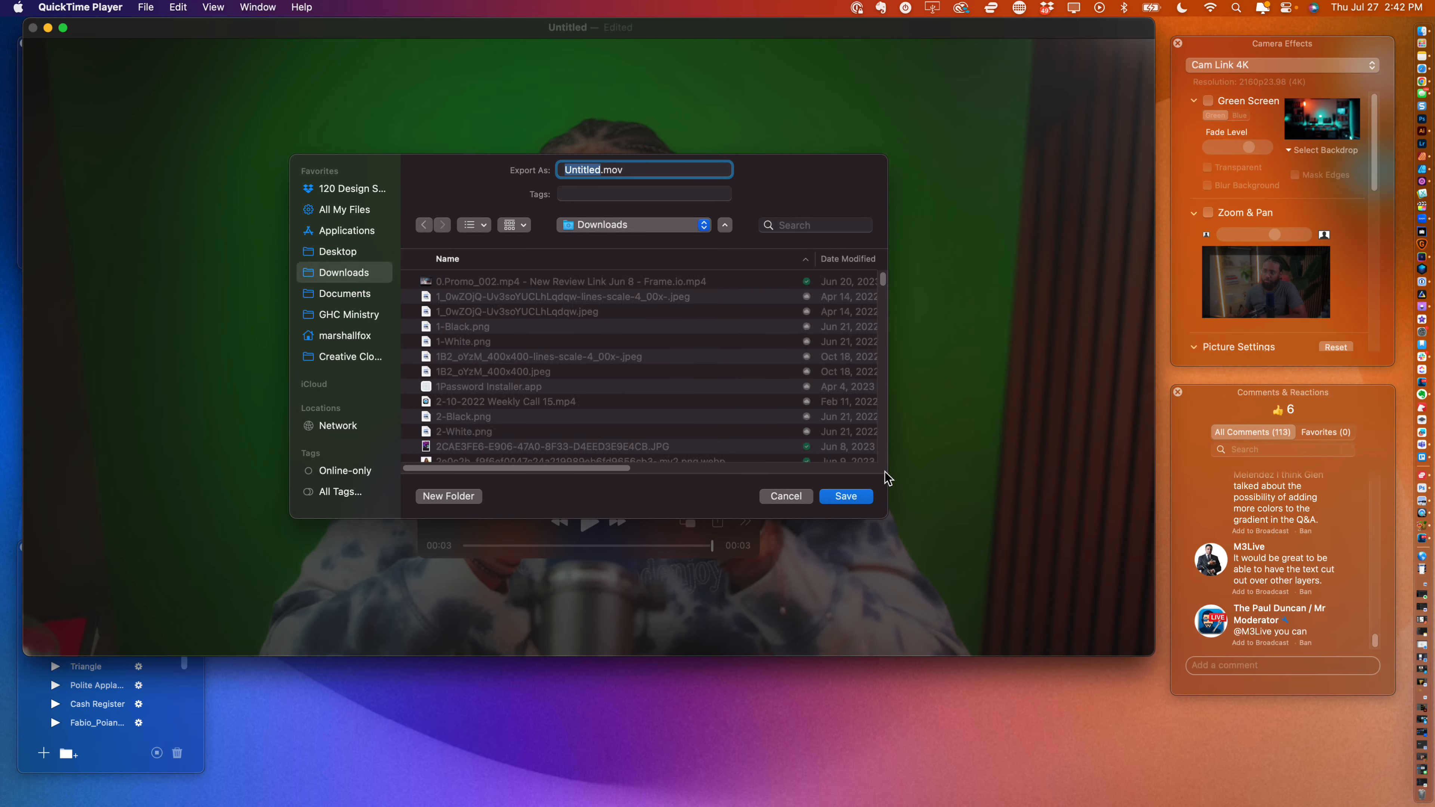
pyautogui.write('Marshall Gr')
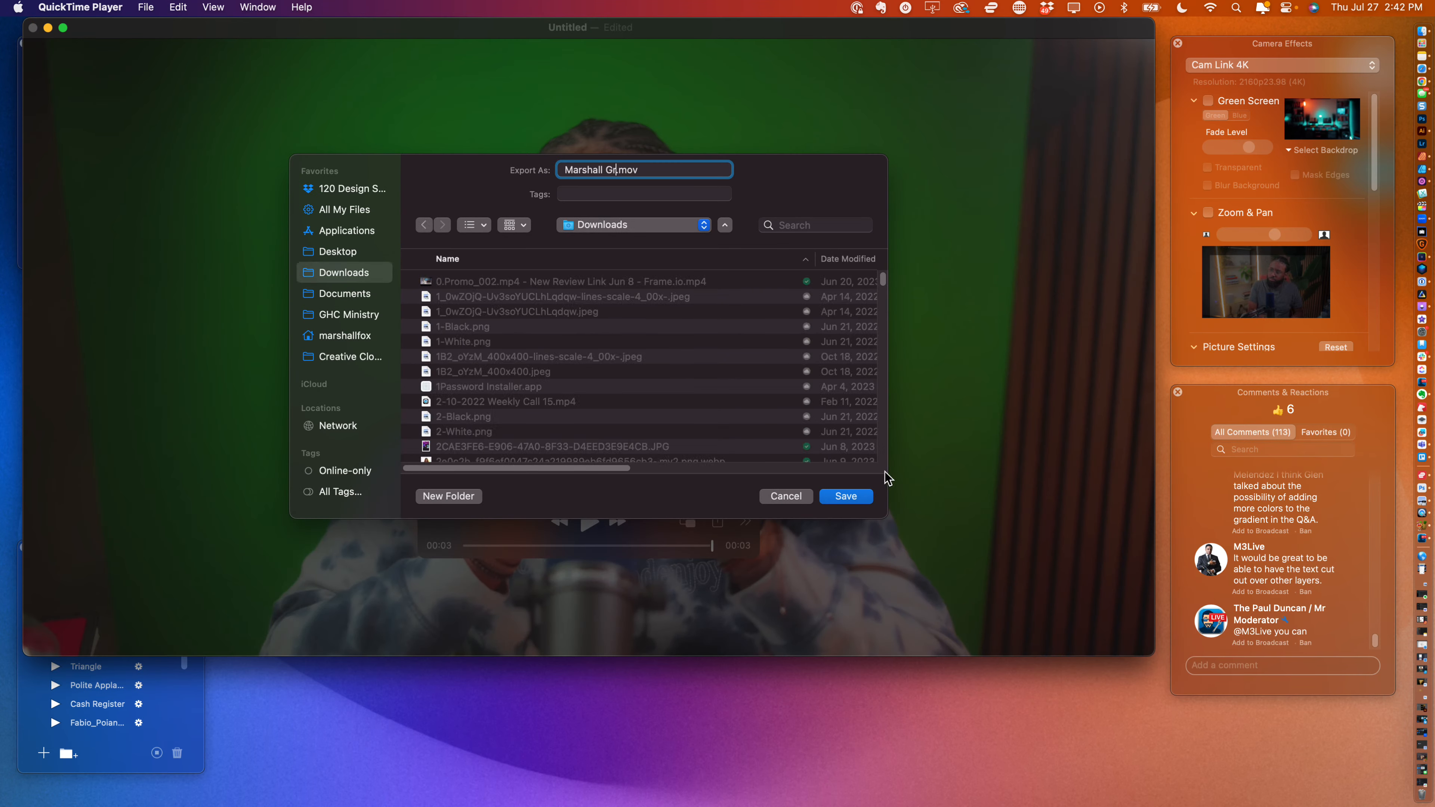
pyautogui.write('een')
pyautogui.press('Return')
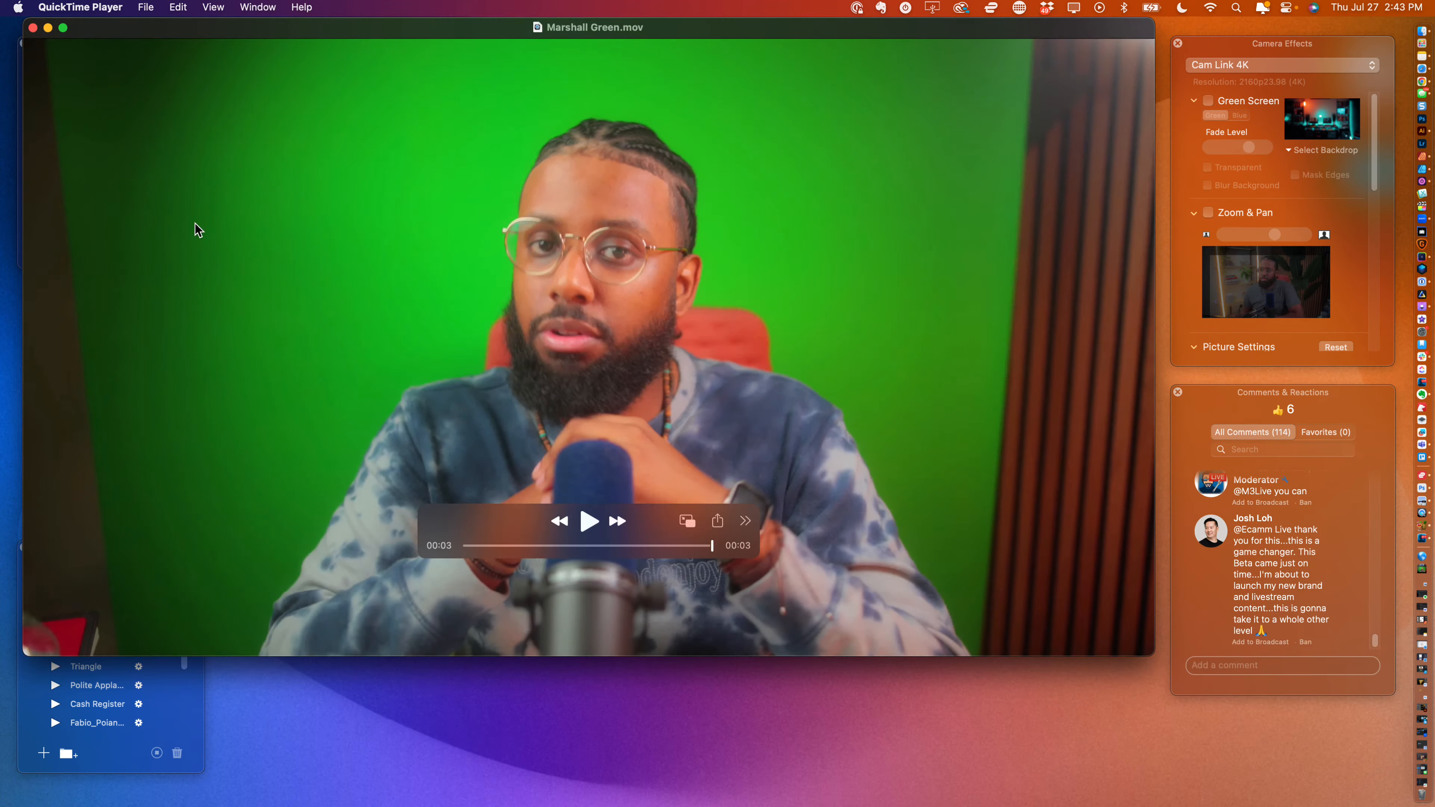
pyautogui.click(32, 28)
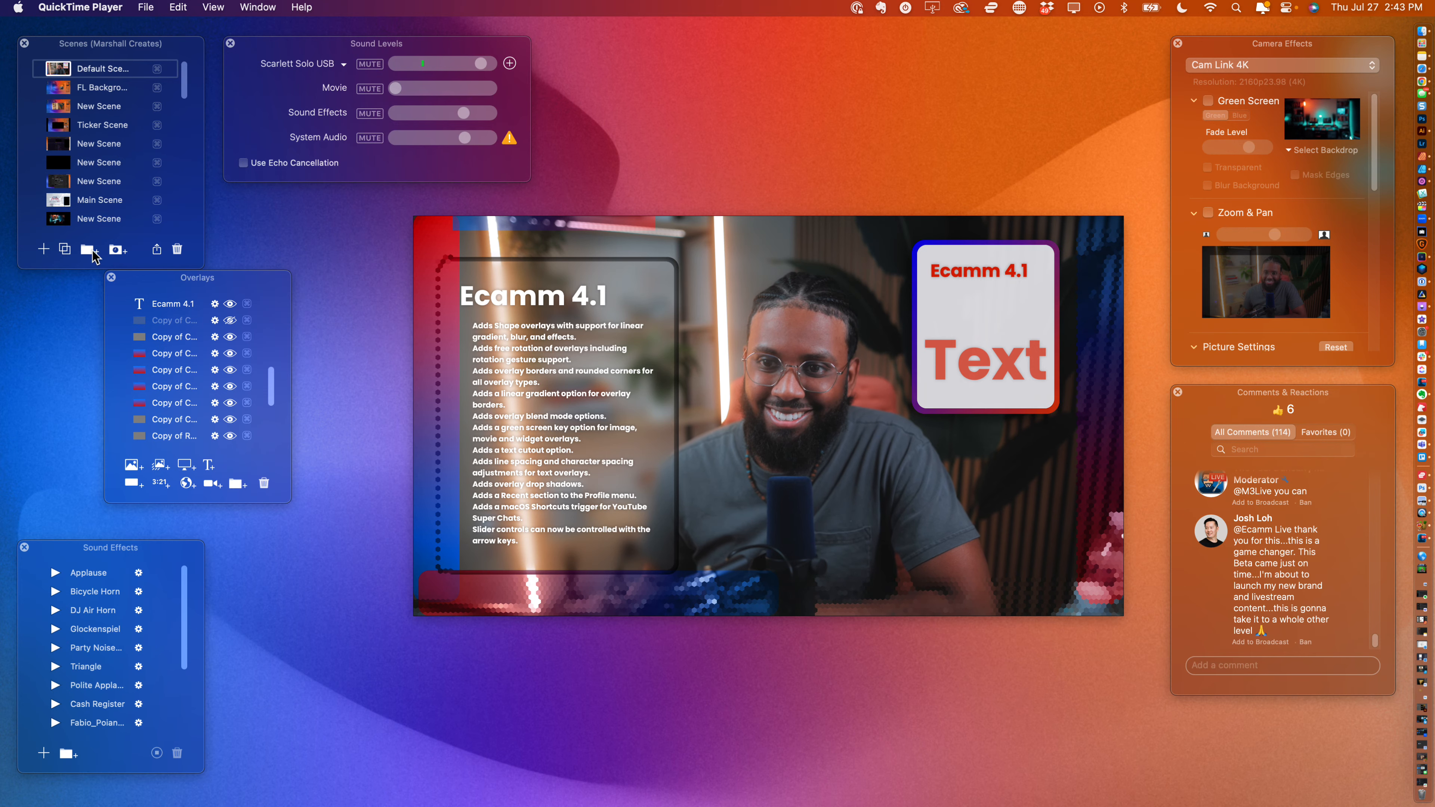
# - Switch back to Ecamm Live, create a new scene and set its source to Camera
pyautogui.click(47, 250)
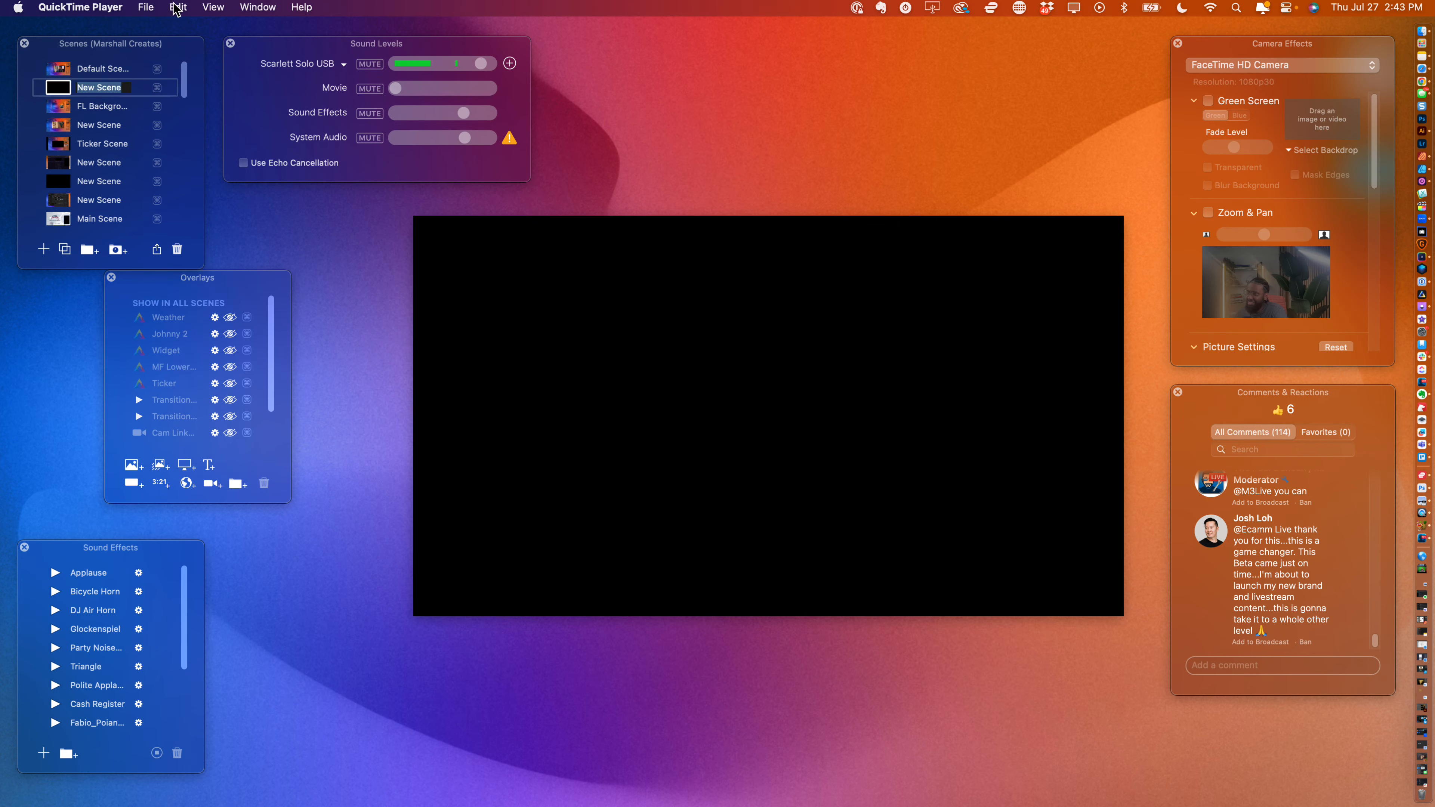
pyautogui.click(177, 8)
pyautogui.click(581, 277)
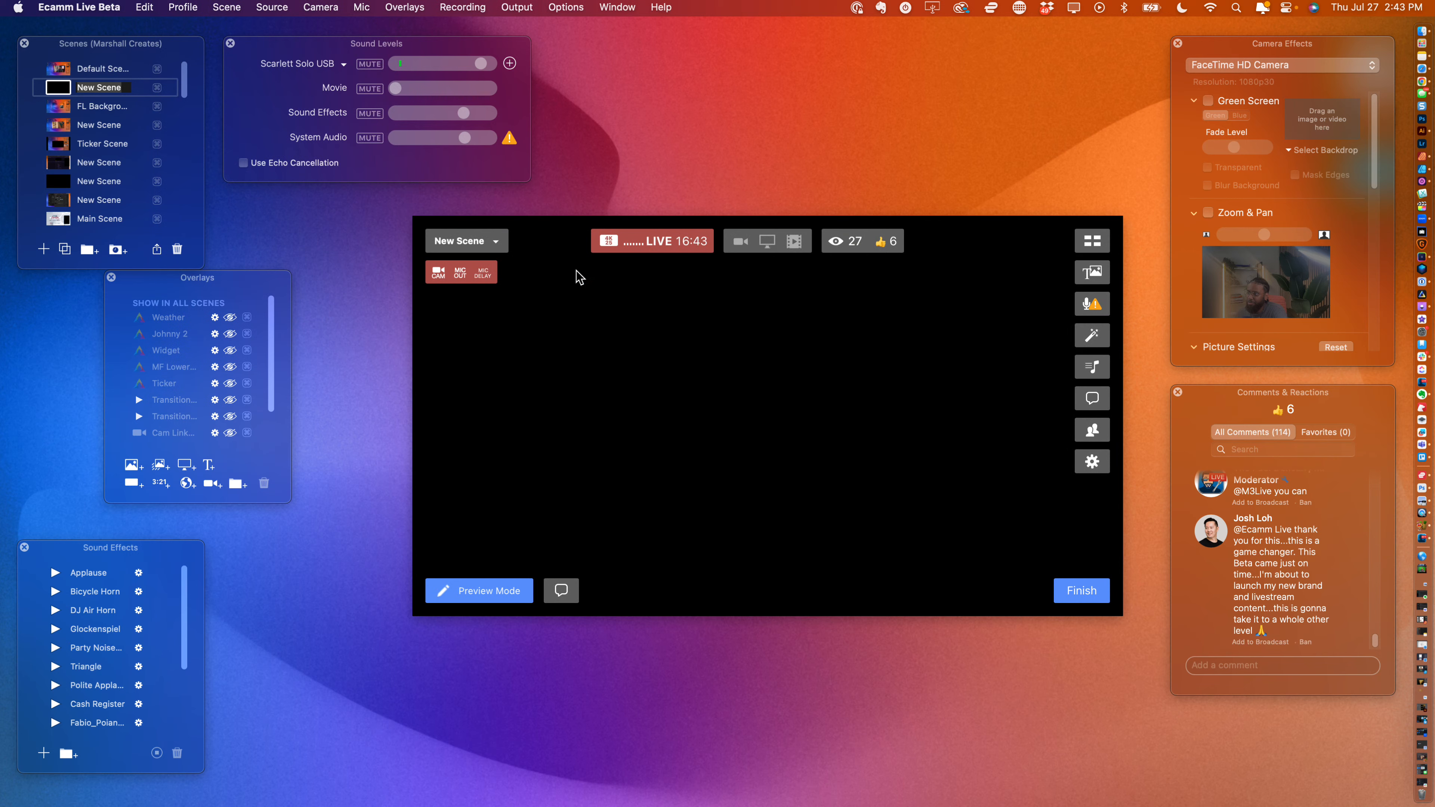
pyautogui.click(320, 7)
pyautogui.moveTo(272, 6)
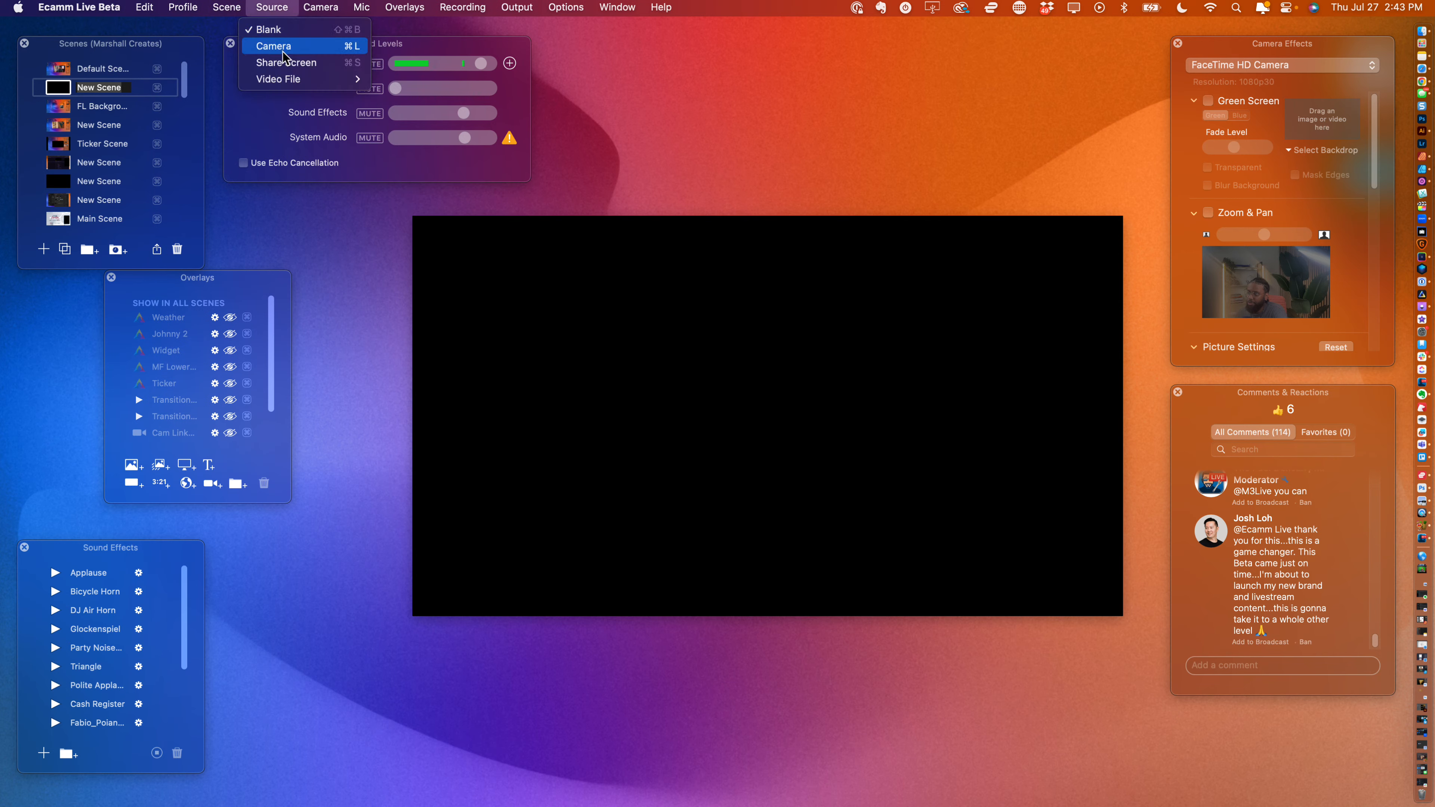
pyautogui.click(283, 52)
pyautogui.moveTo(798, 527)
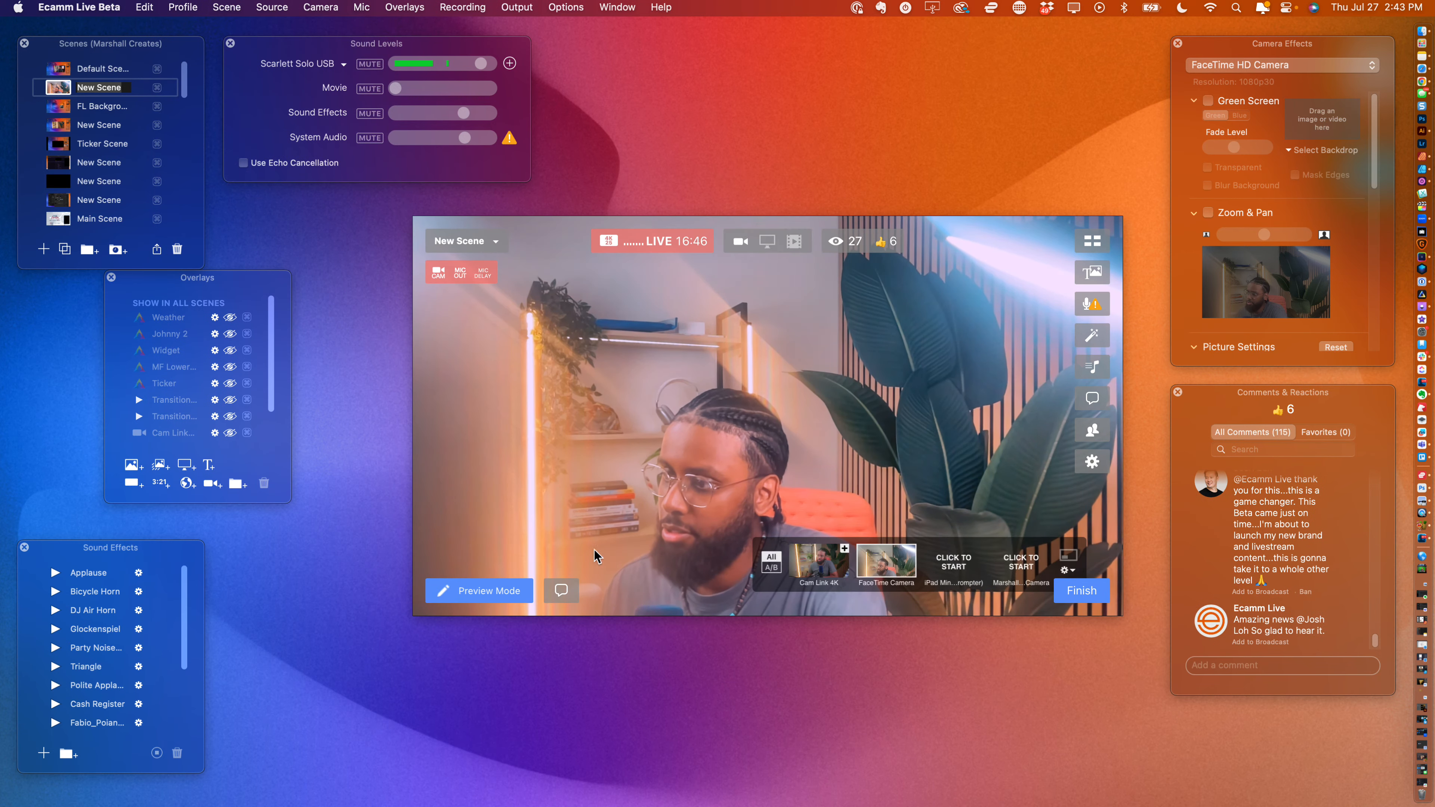
# - Switch the new scene's camera to Cam Link 4K
pyautogui.click(842, 565)
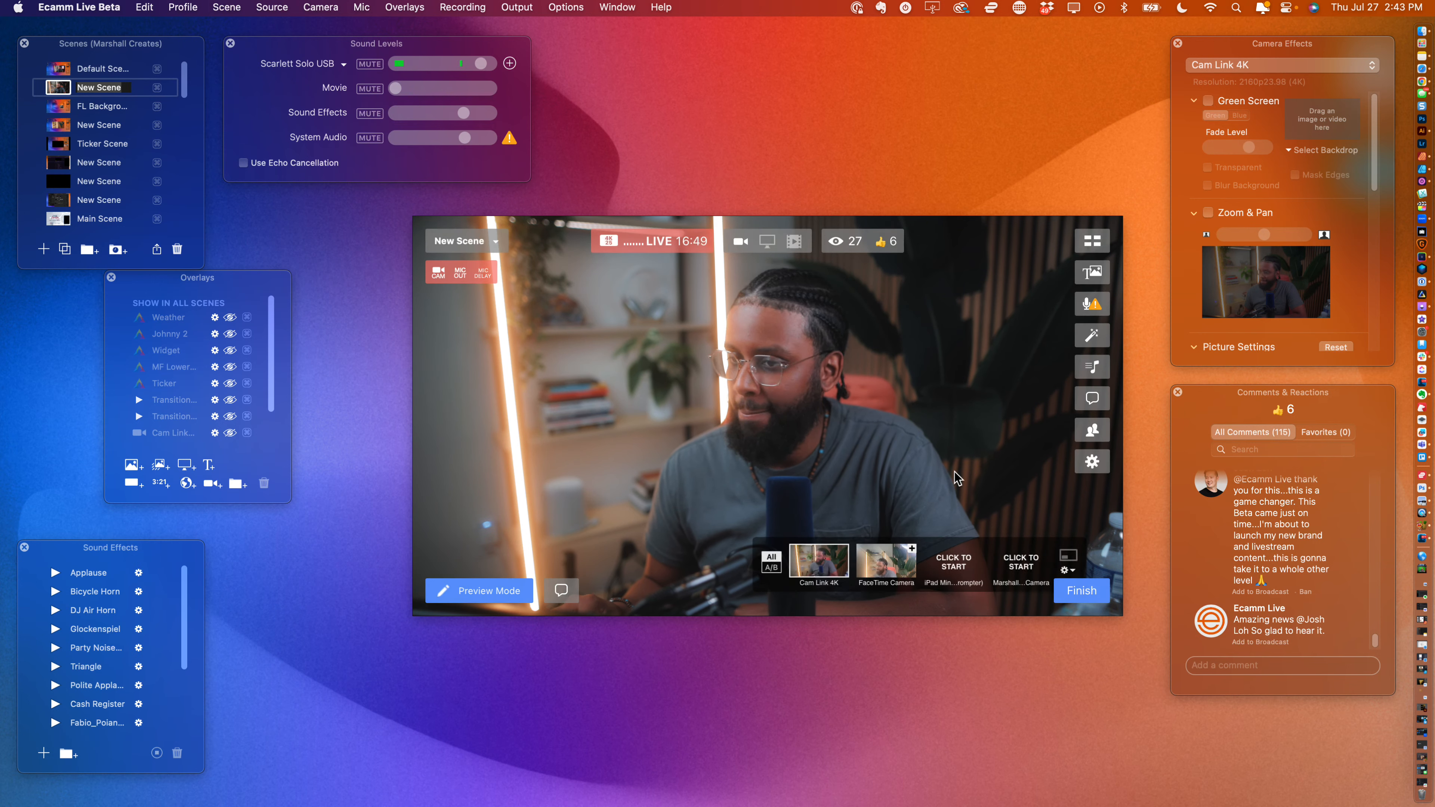
pyautogui.click(1420, 32)
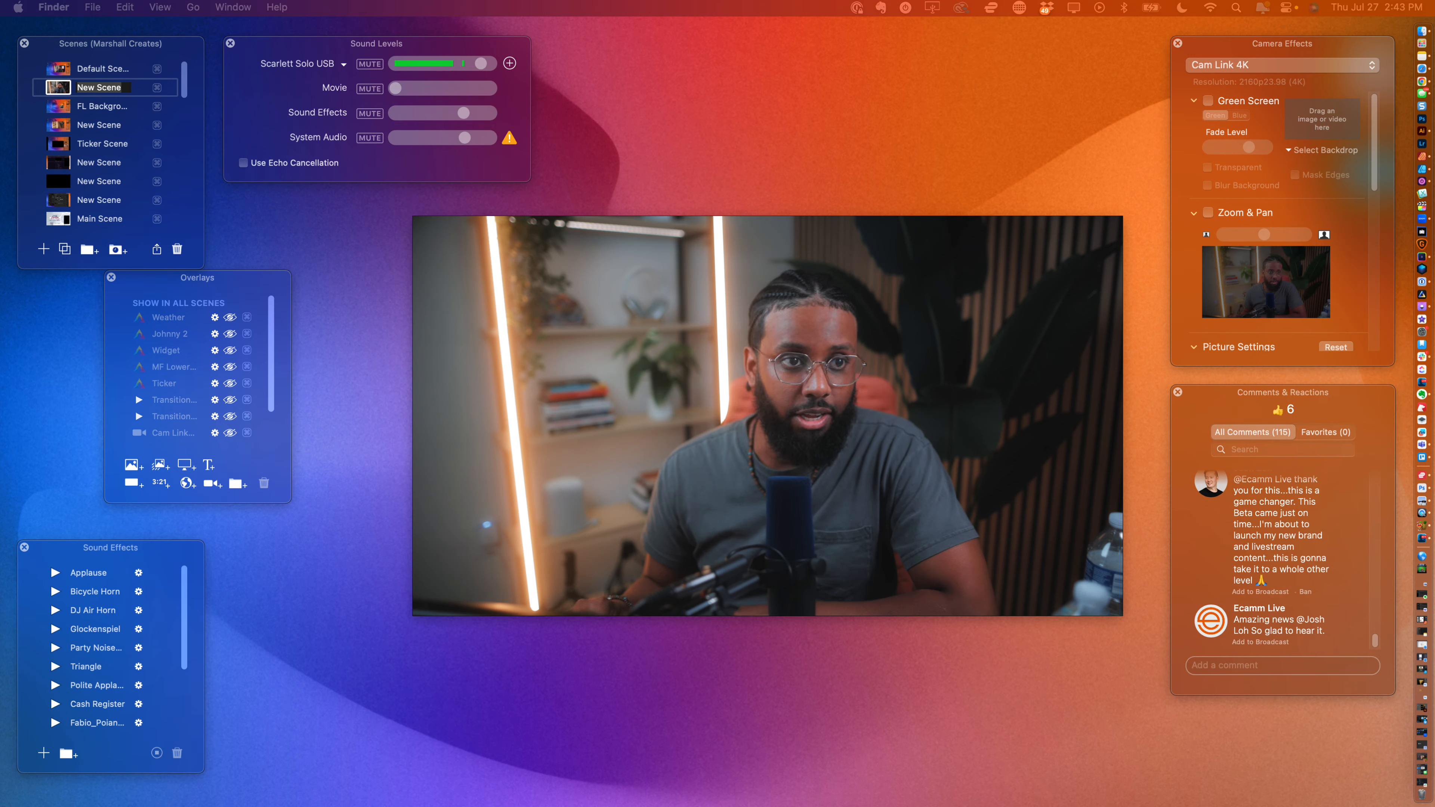
pyautogui.moveTo(1, 317); pyautogui.dragTo(661, 360)
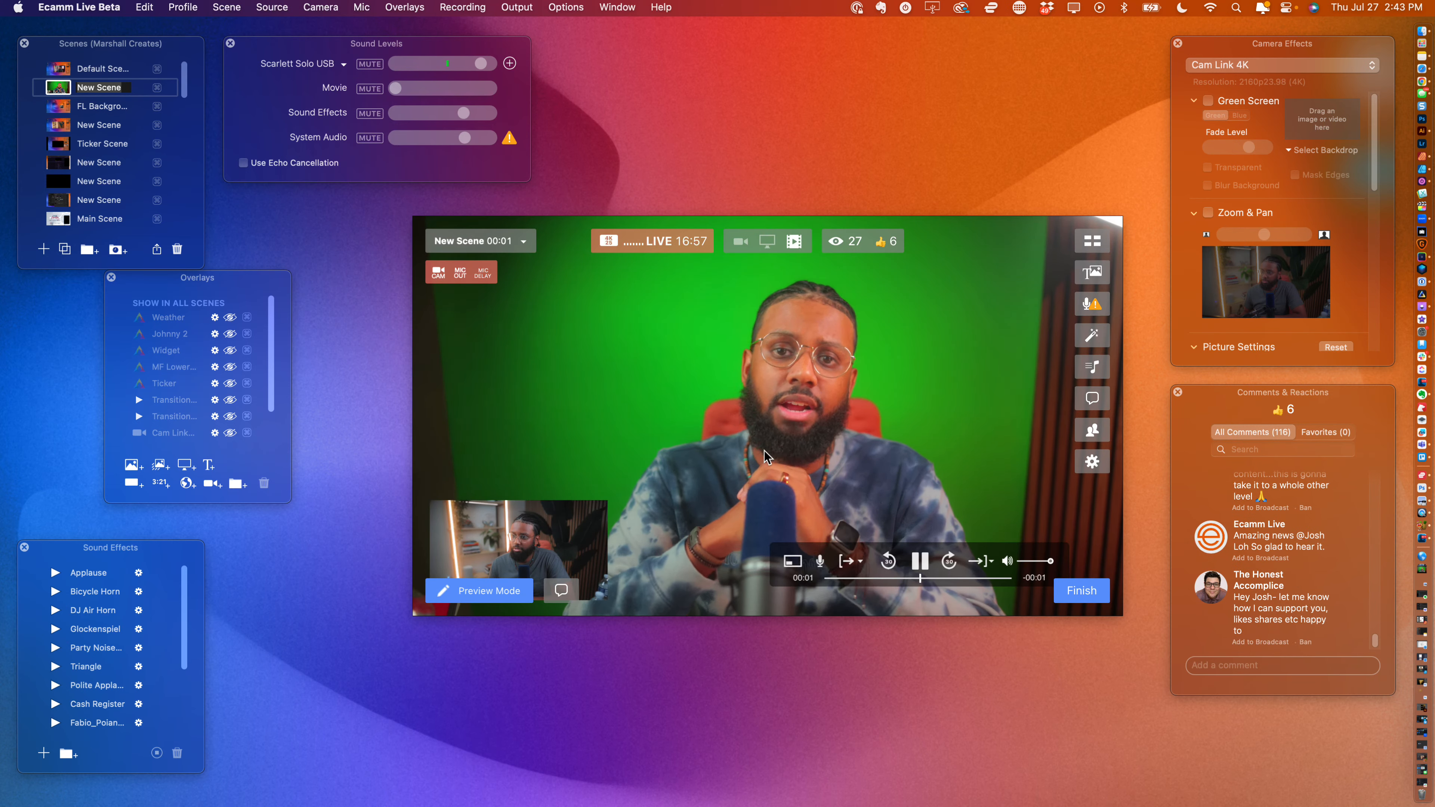
pyautogui.click(921, 561)
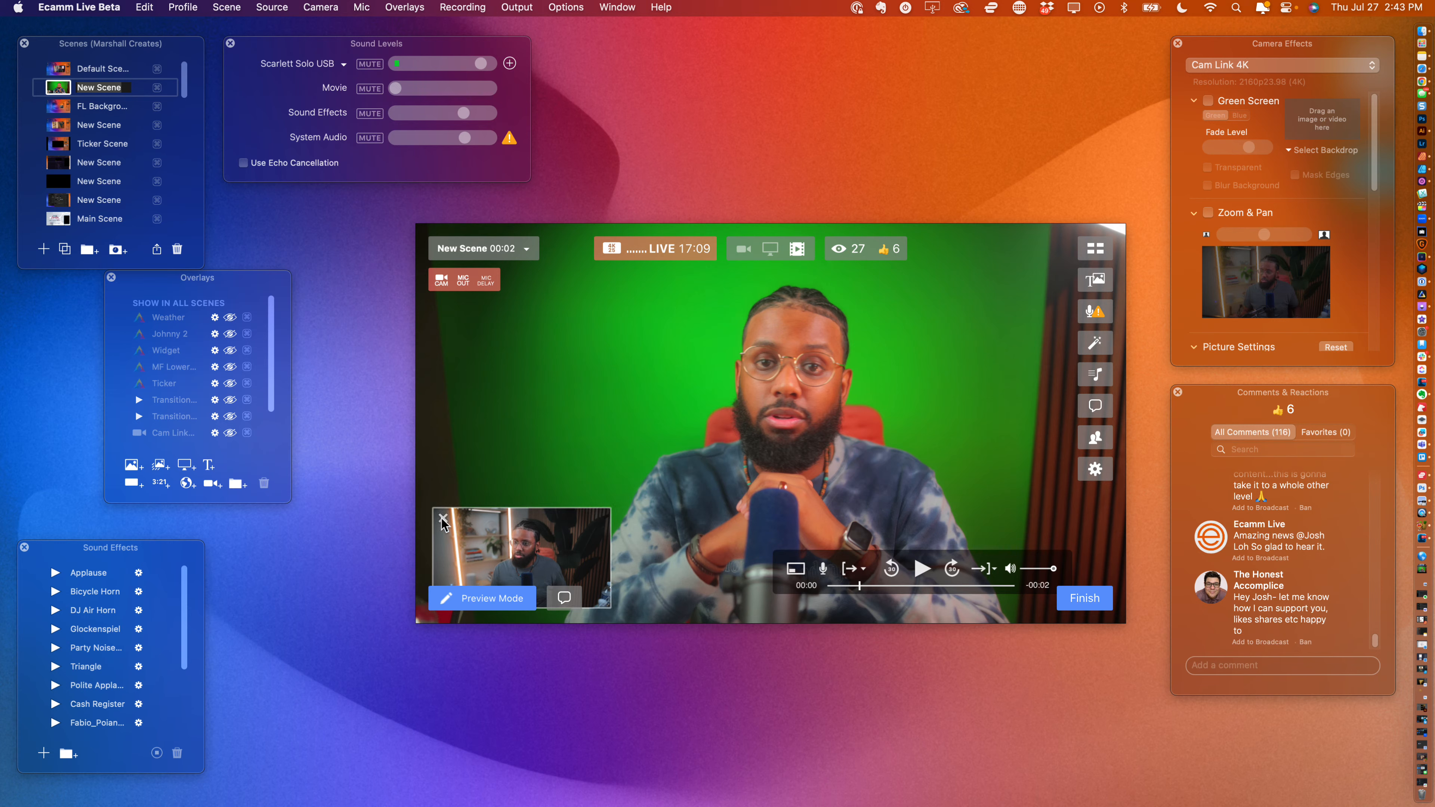
pyautogui.click(443, 520)
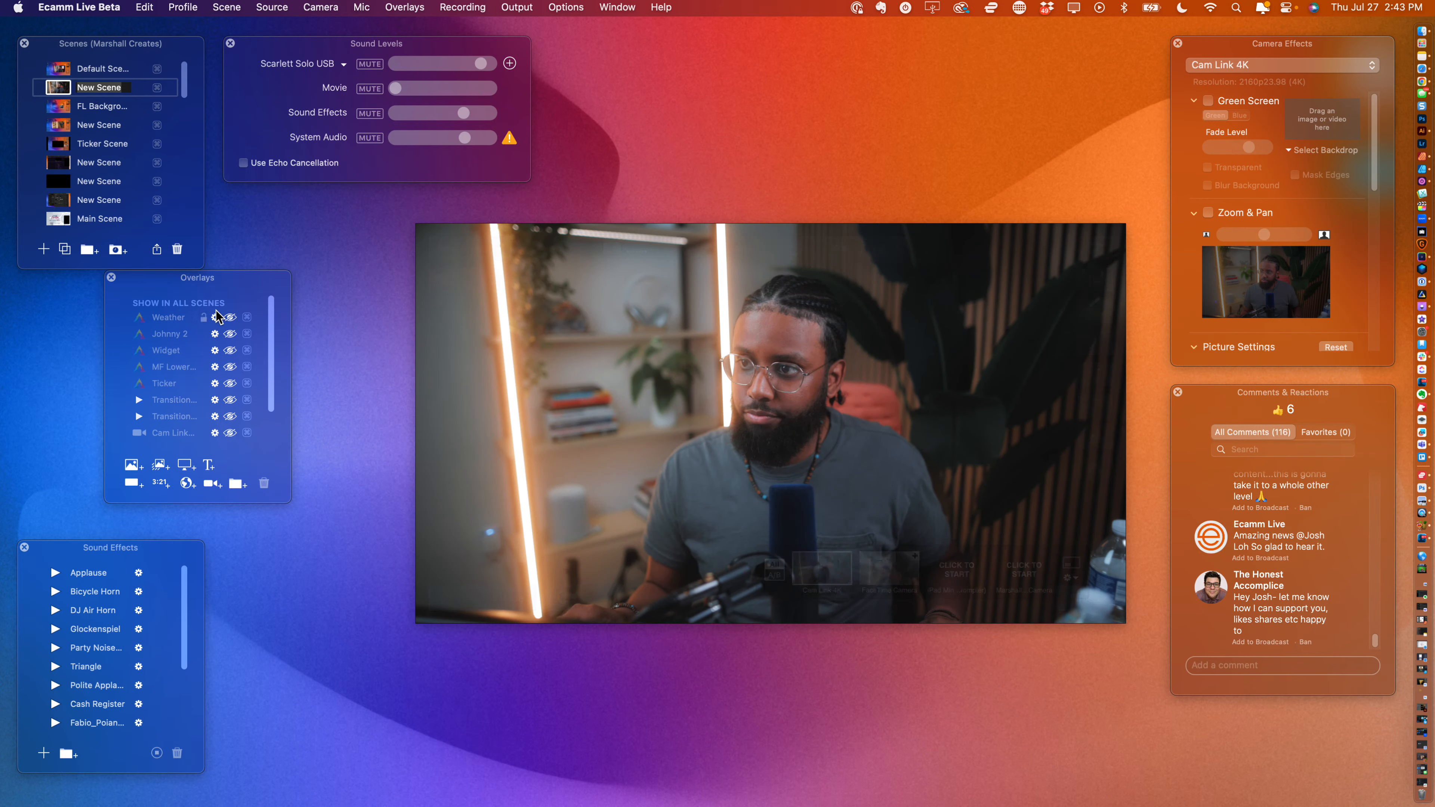
pyautogui.click(213, 483)
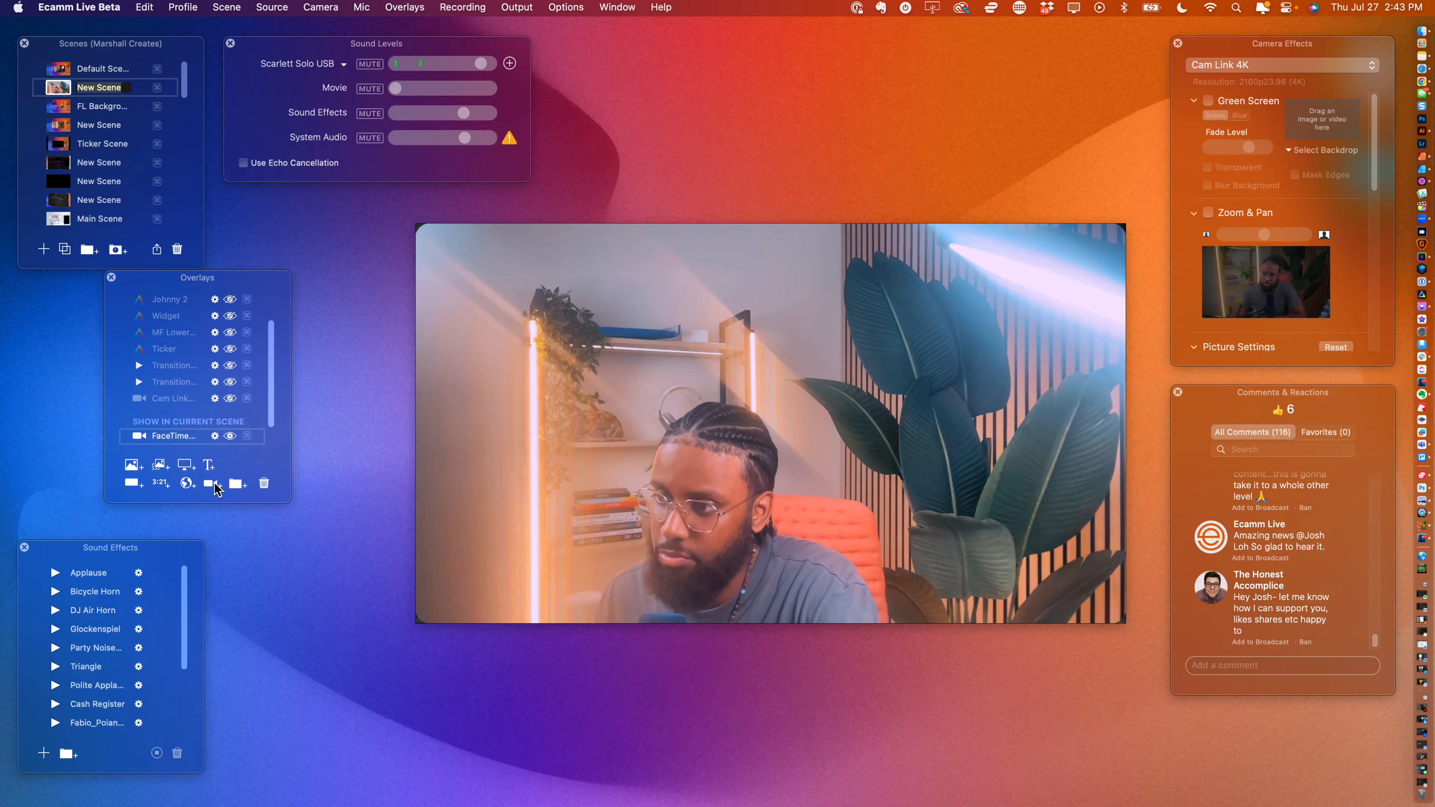
pyautogui.click(264, 484)
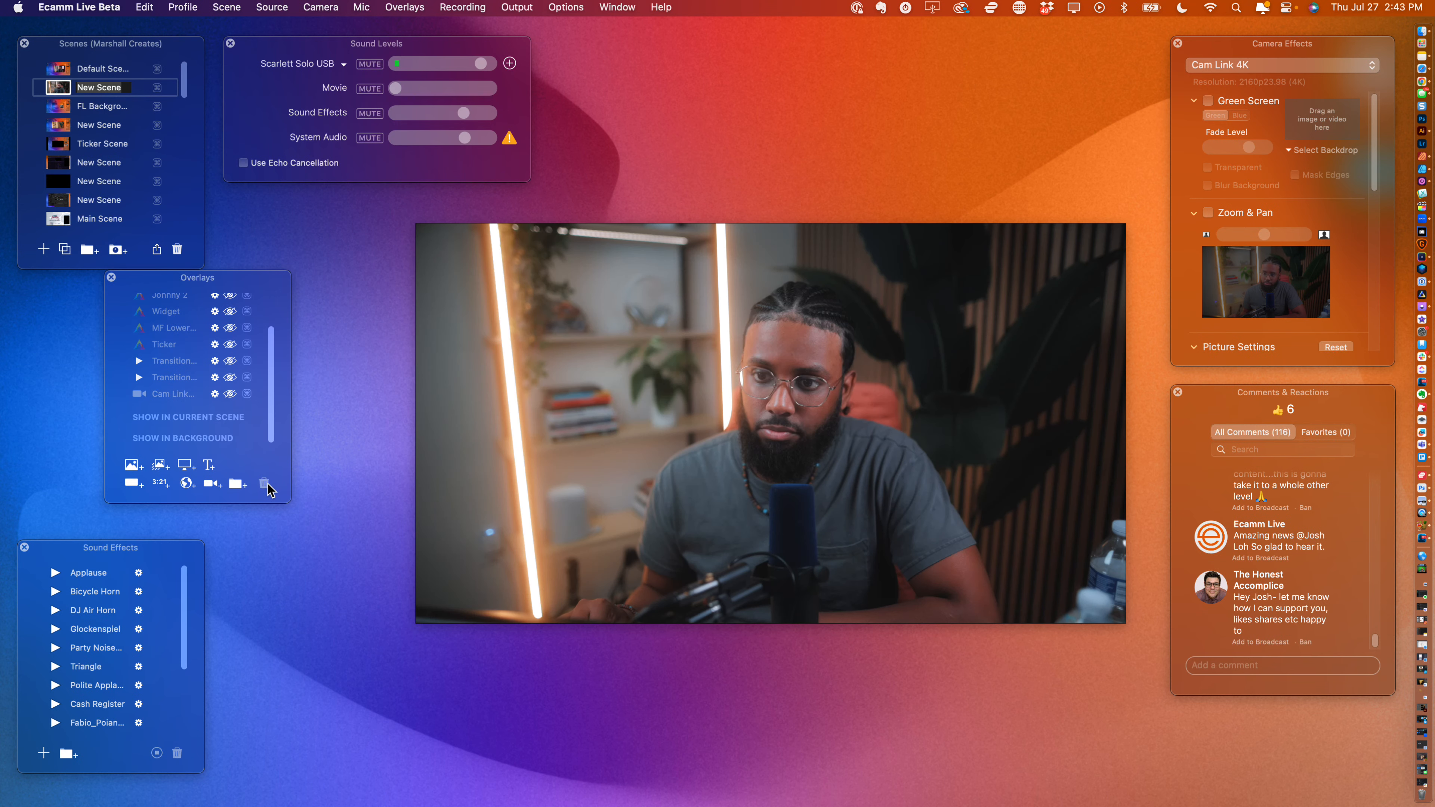
# - Add the newly saved green-screen clip from Downloads to the current scene as an animated overlay
pyautogui.click(160, 468)
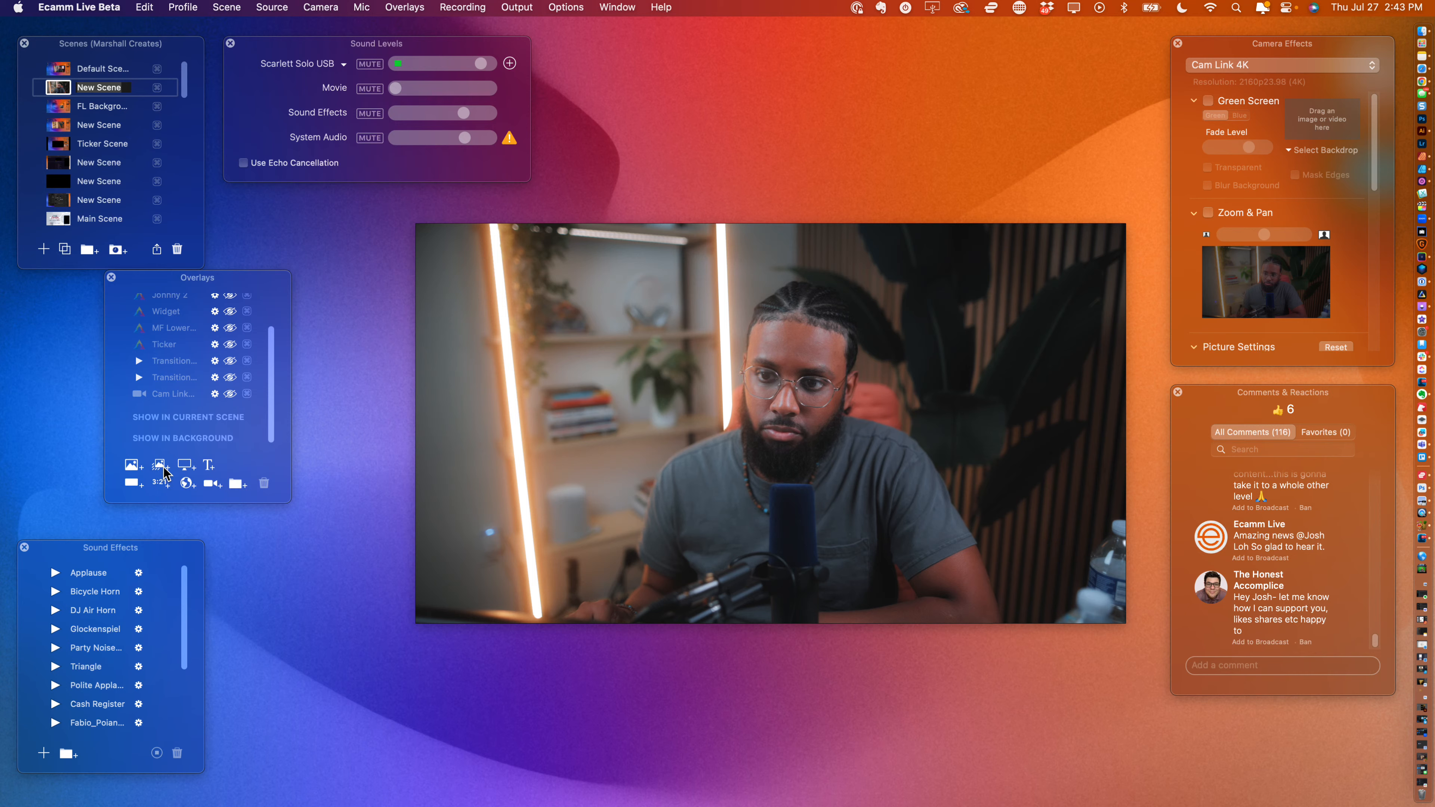
pyautogui.click(540, 396)
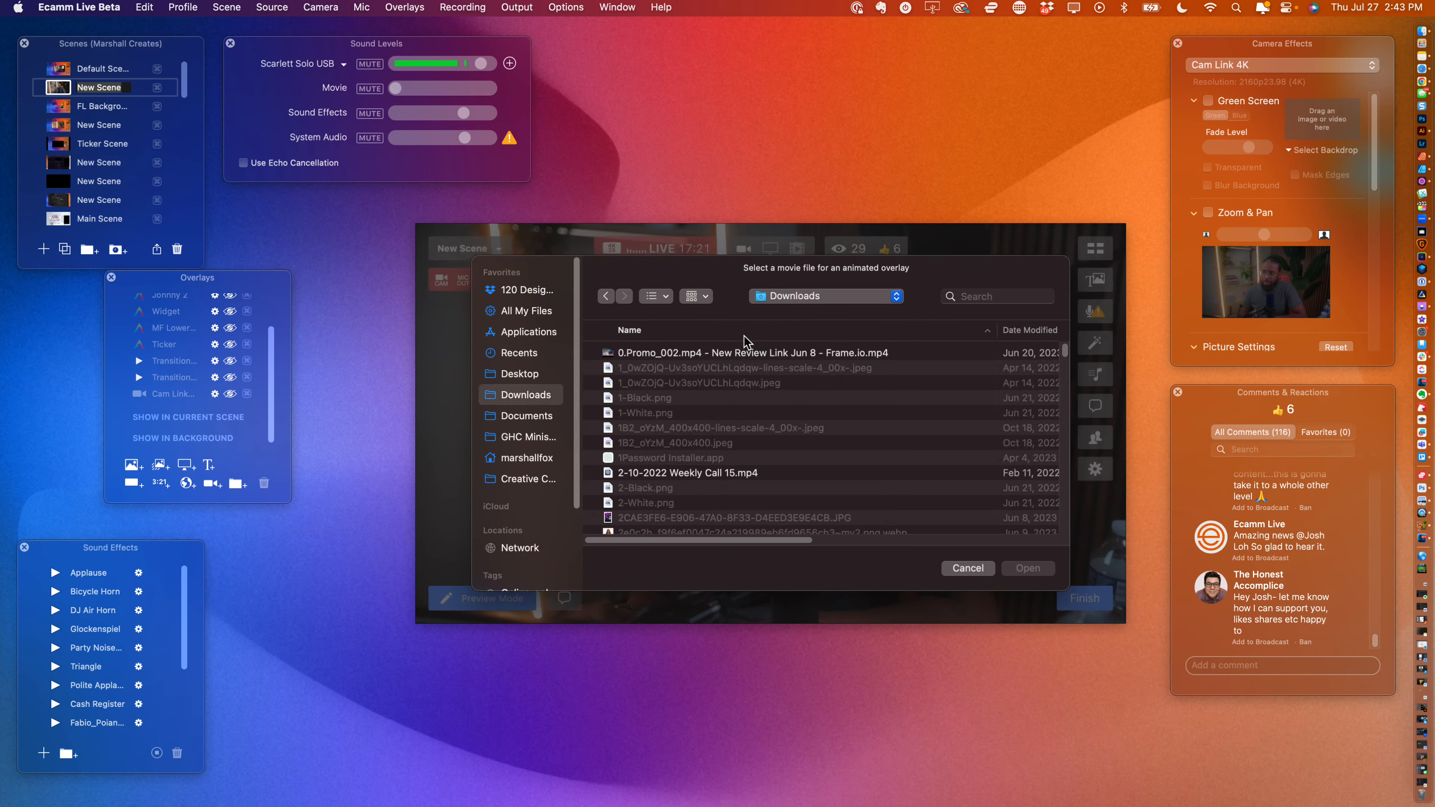
pyautogui.click(739, 351)
pyautogui.click(1020, 330)
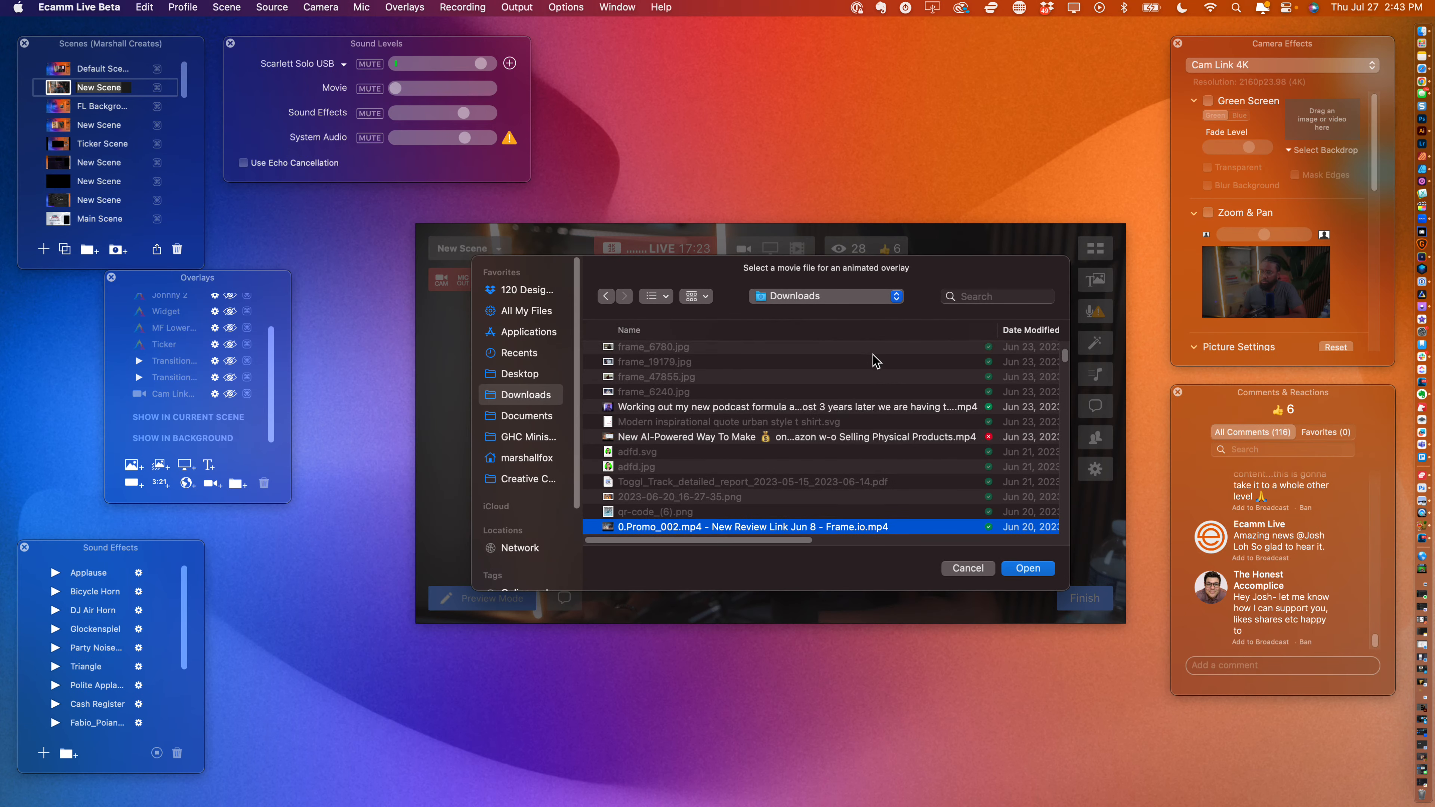
pyautogui.scroll(10, 891, 352)
pyautogui.click(799, 353)
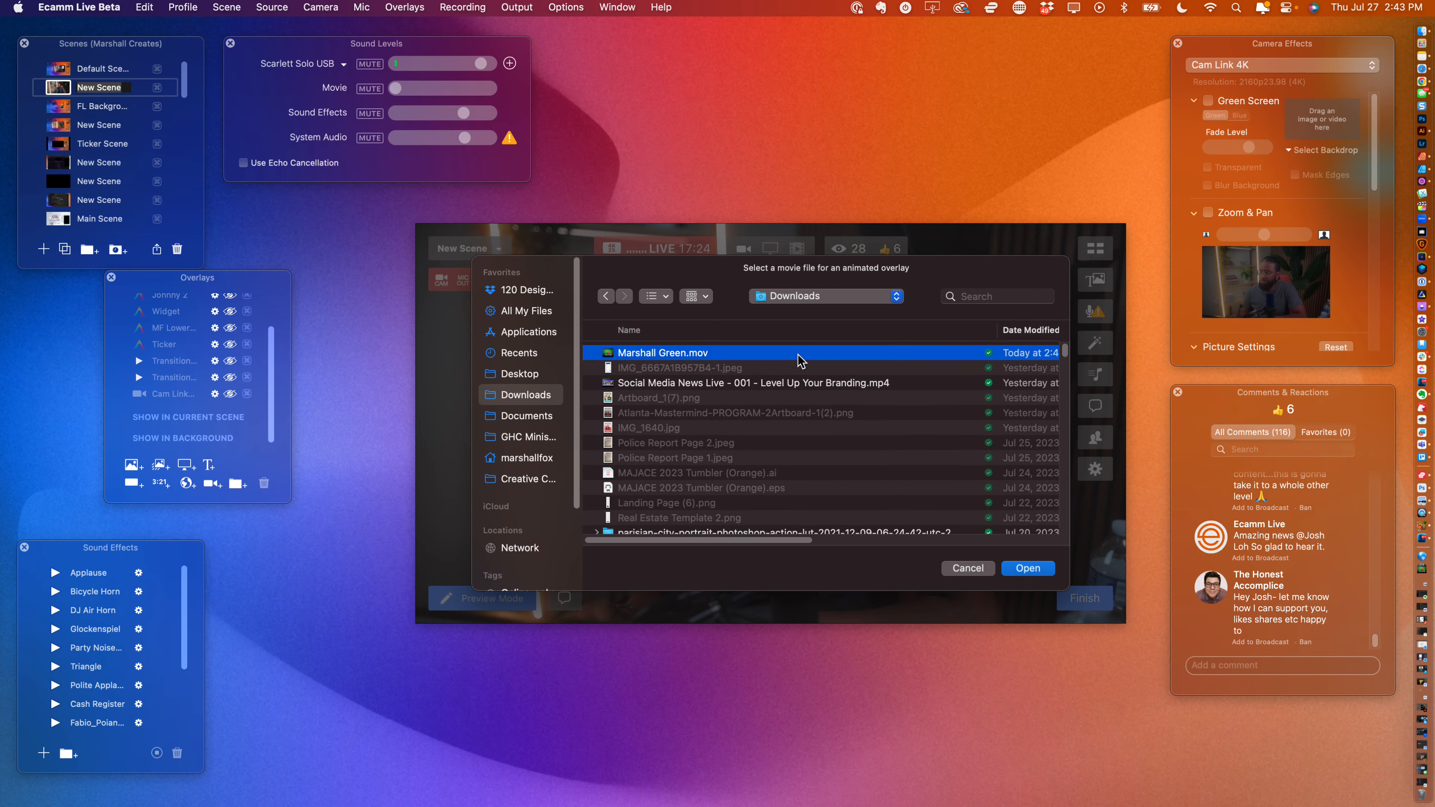
pyautogui.click(1045, 570)
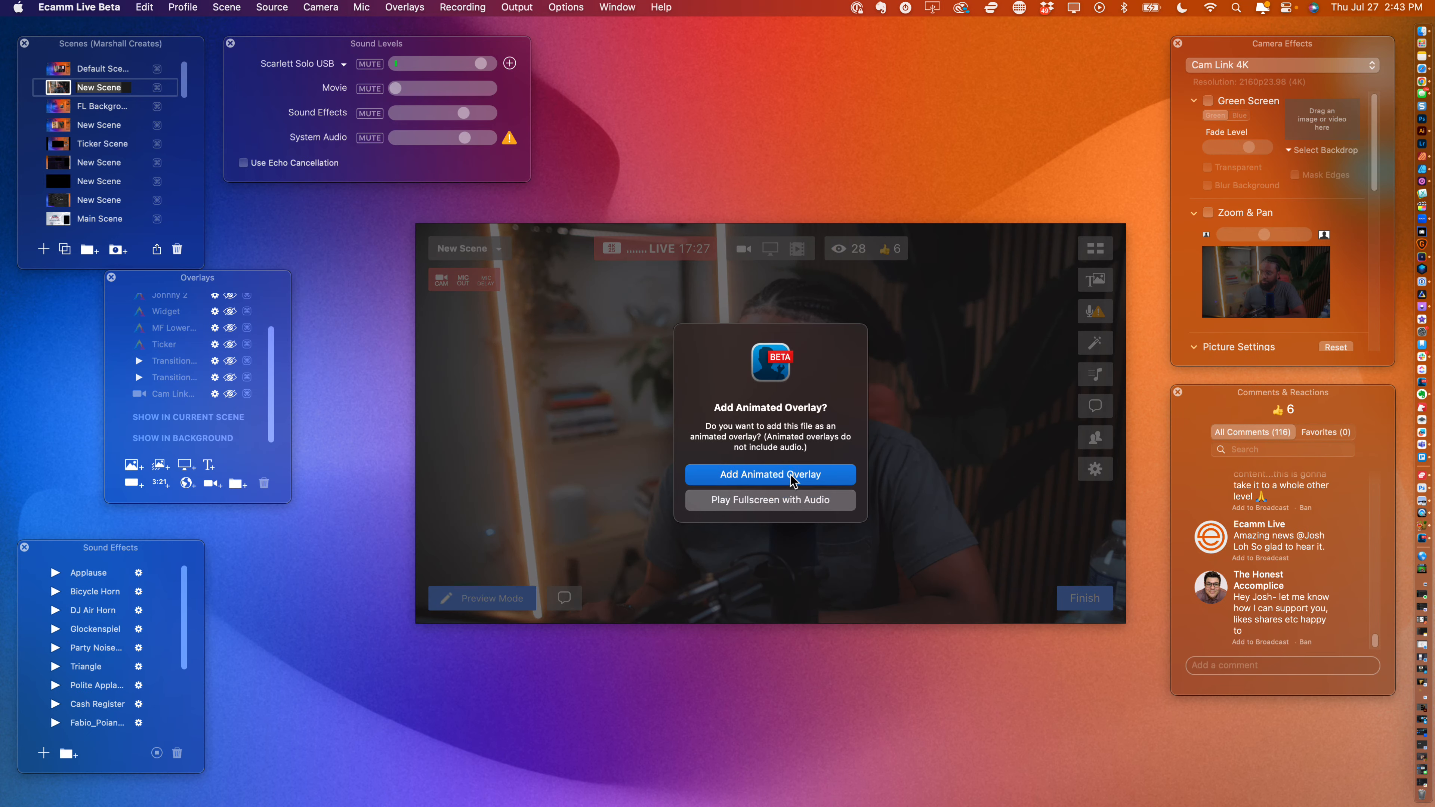
pyautogui.click(791, 475)
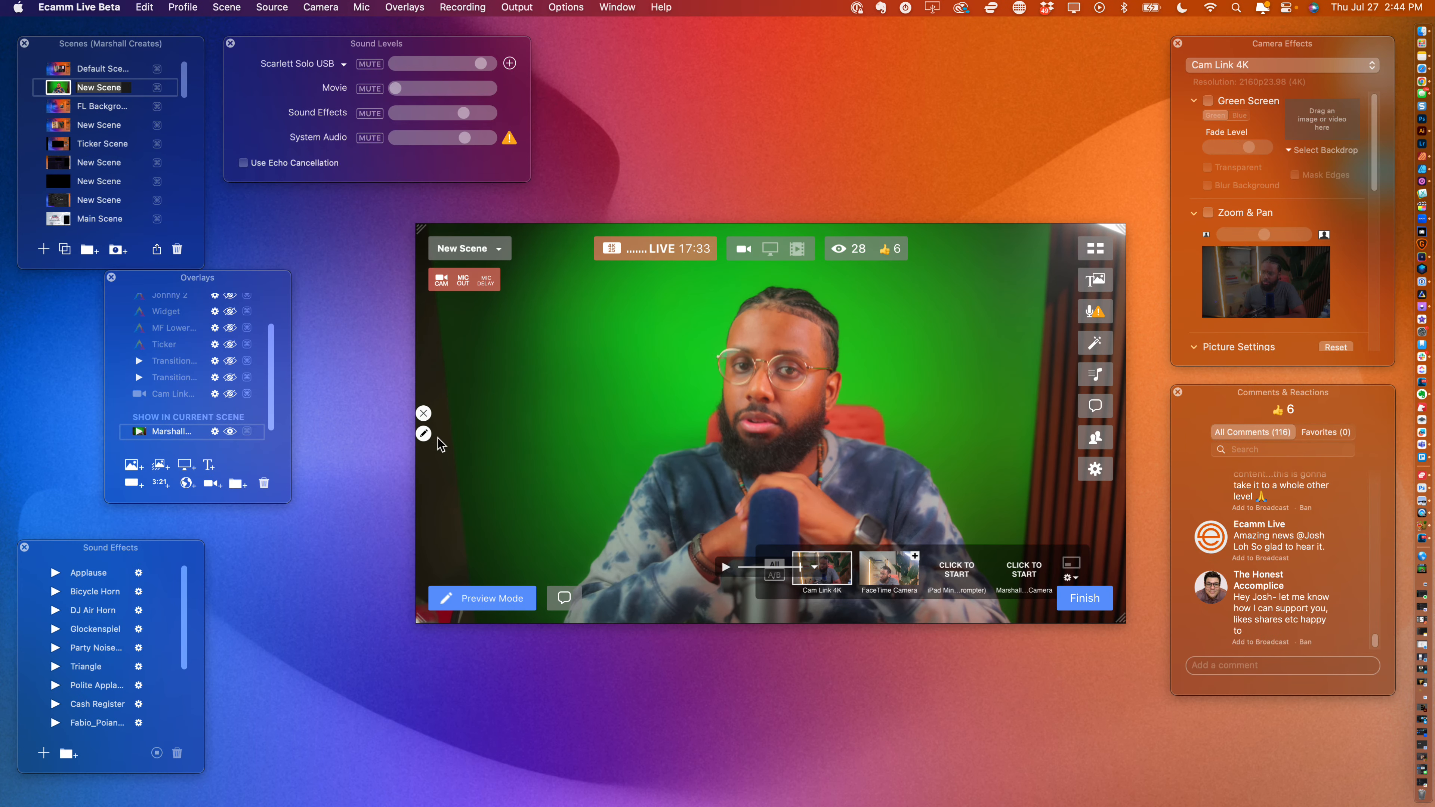
# - Shrink the clip overlay to about half the scene's width, move it toward the scene's left side and set its Blend Mode to Green Screen
pyautogui.moveTo(418, 620); pyautogui.dragTo(782, 391)
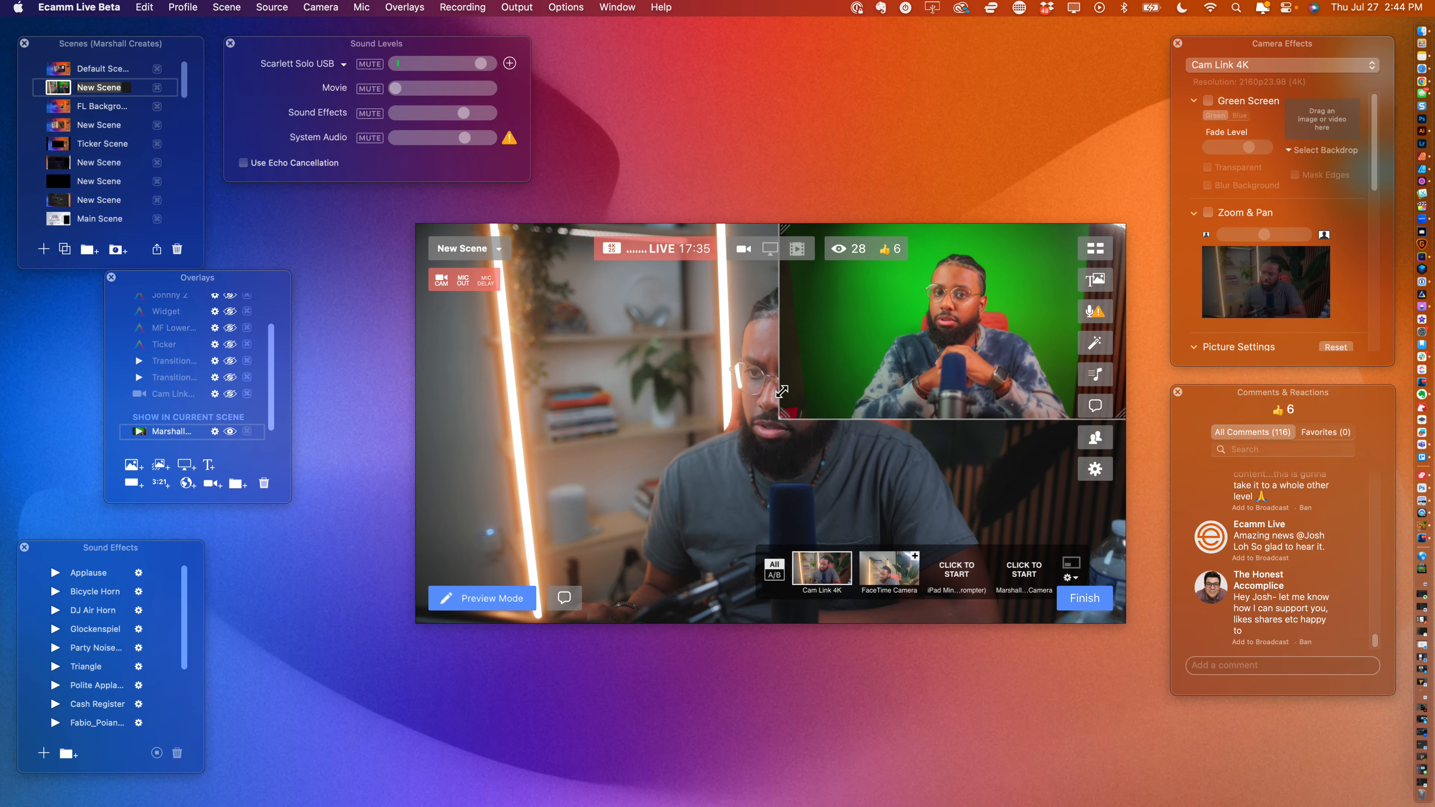
pyautogui.moveTo(1085, 323); pyautogui.dragTo(775, 398)
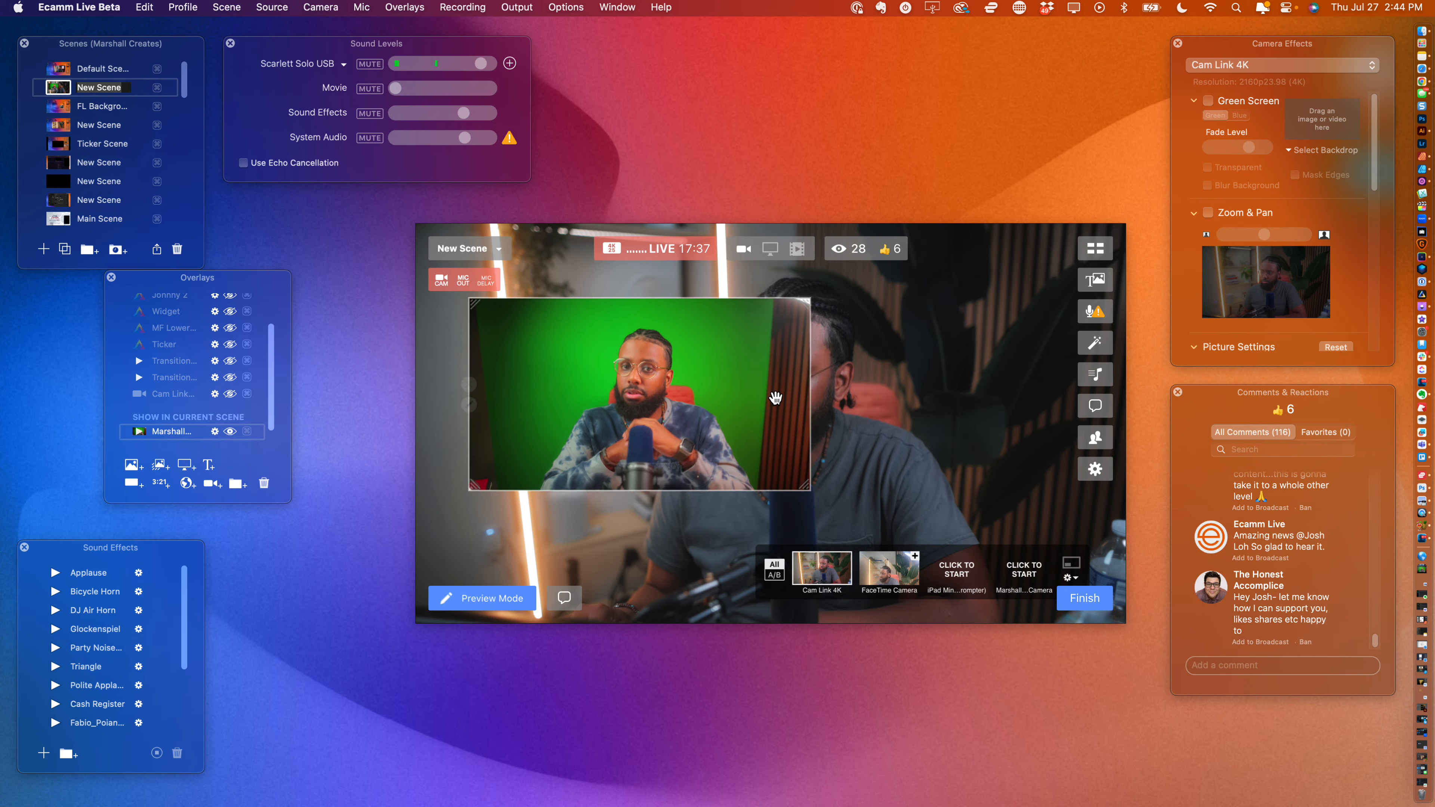
pyautogui.click(468, 403)
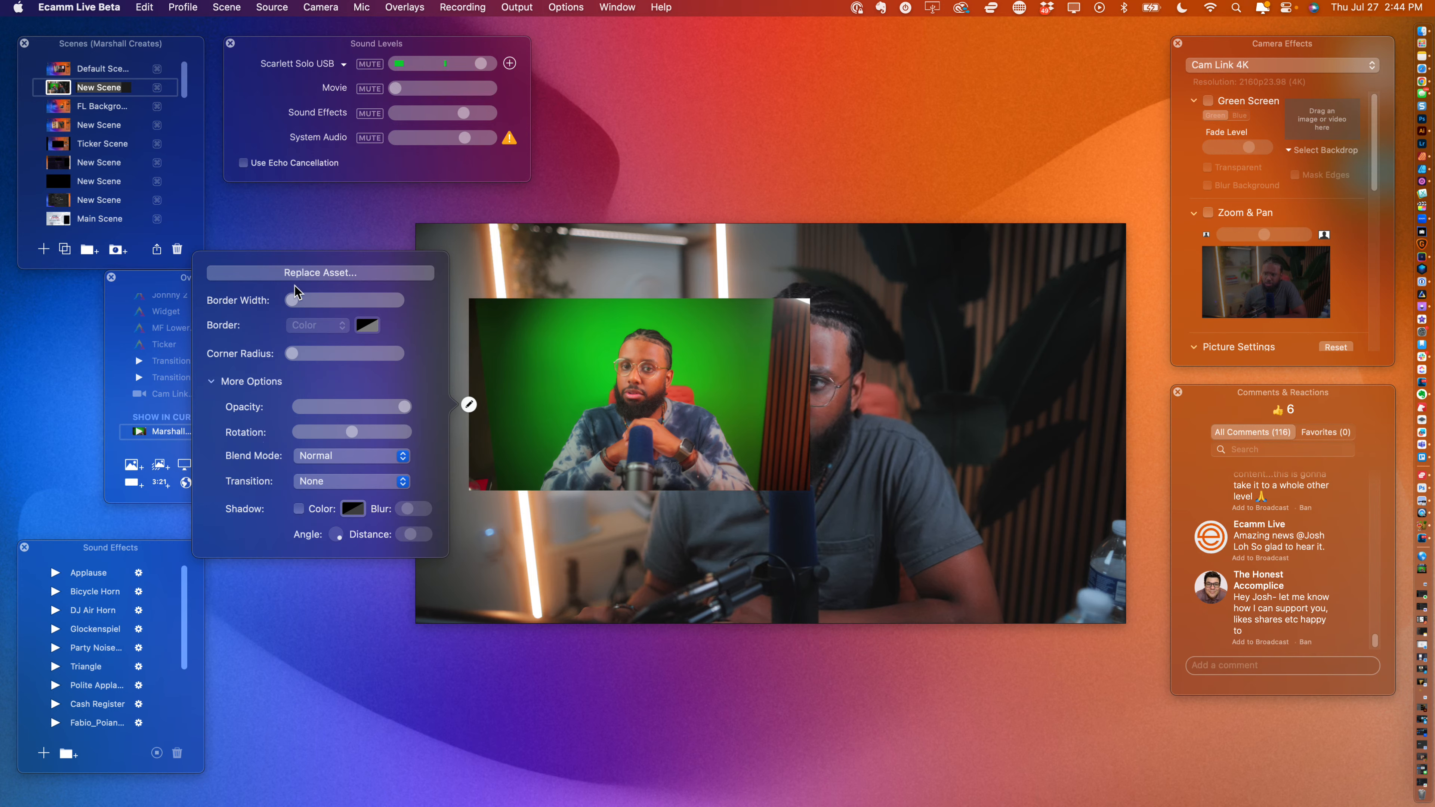
pyautogui.click(303, 453)
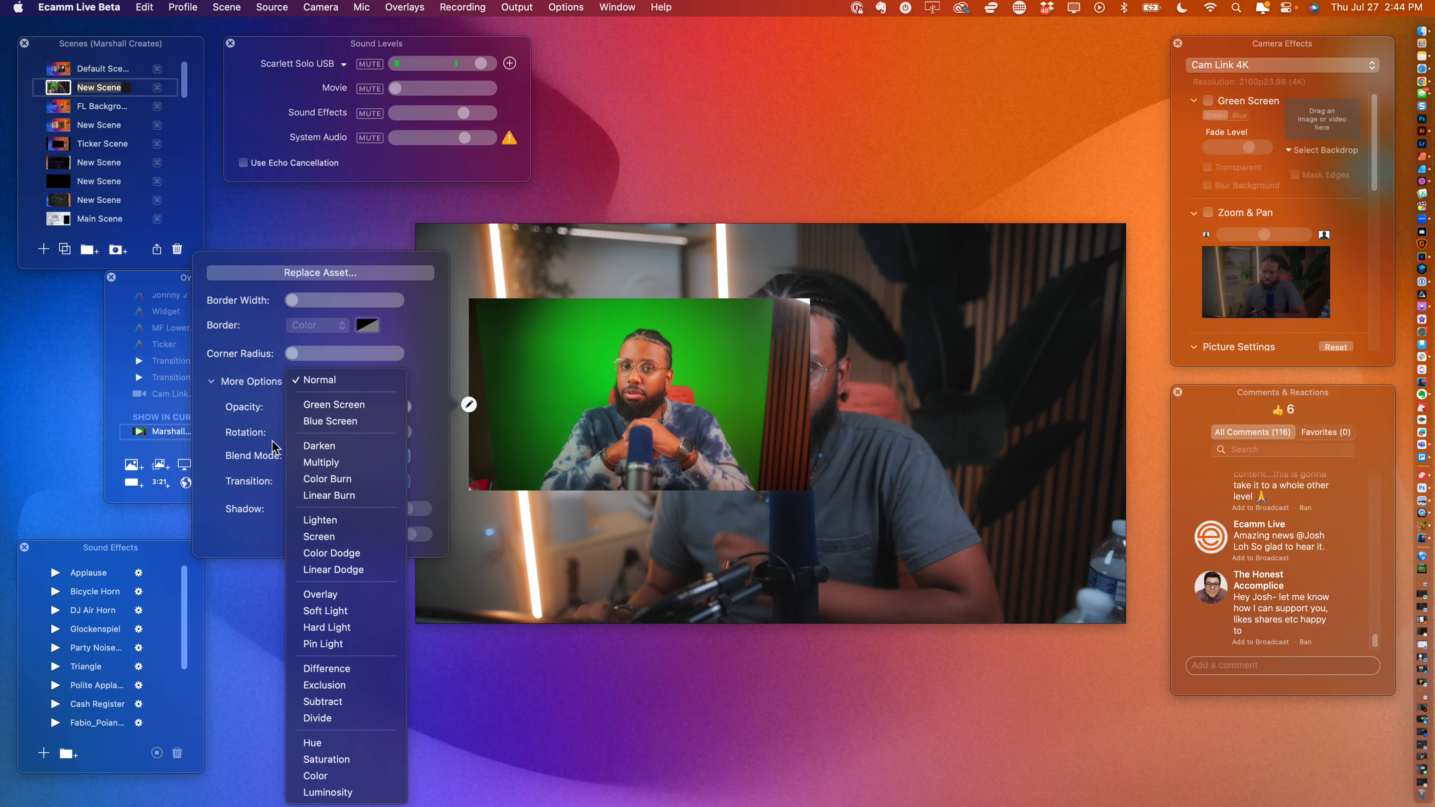
pyautogui.click(321, 405)
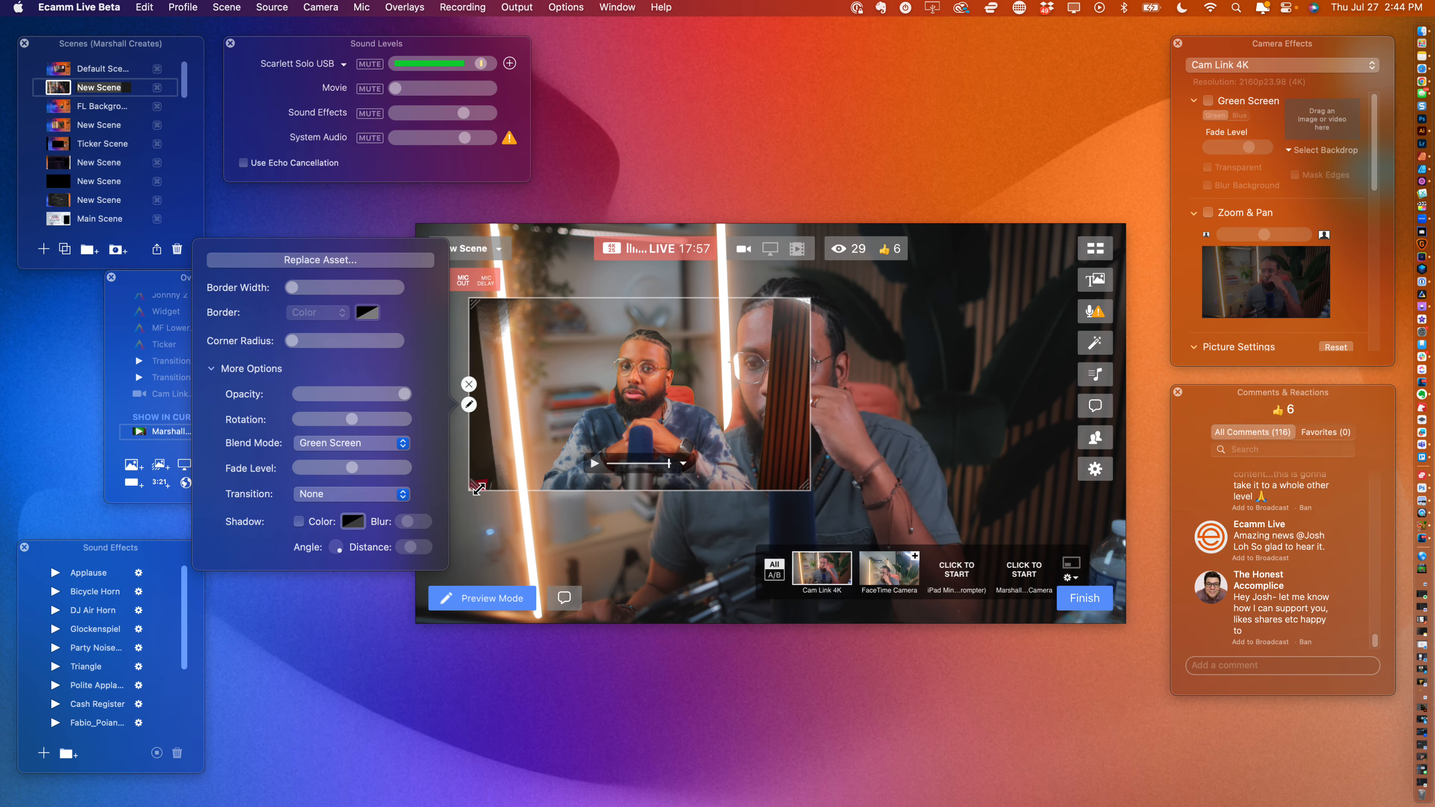
# - Crop both sides of the clip overlay close to the person and move it to the scene's lower-left corner
pyautogui.moveTo(482, 486); pyautogui.dragTo(541, 488)
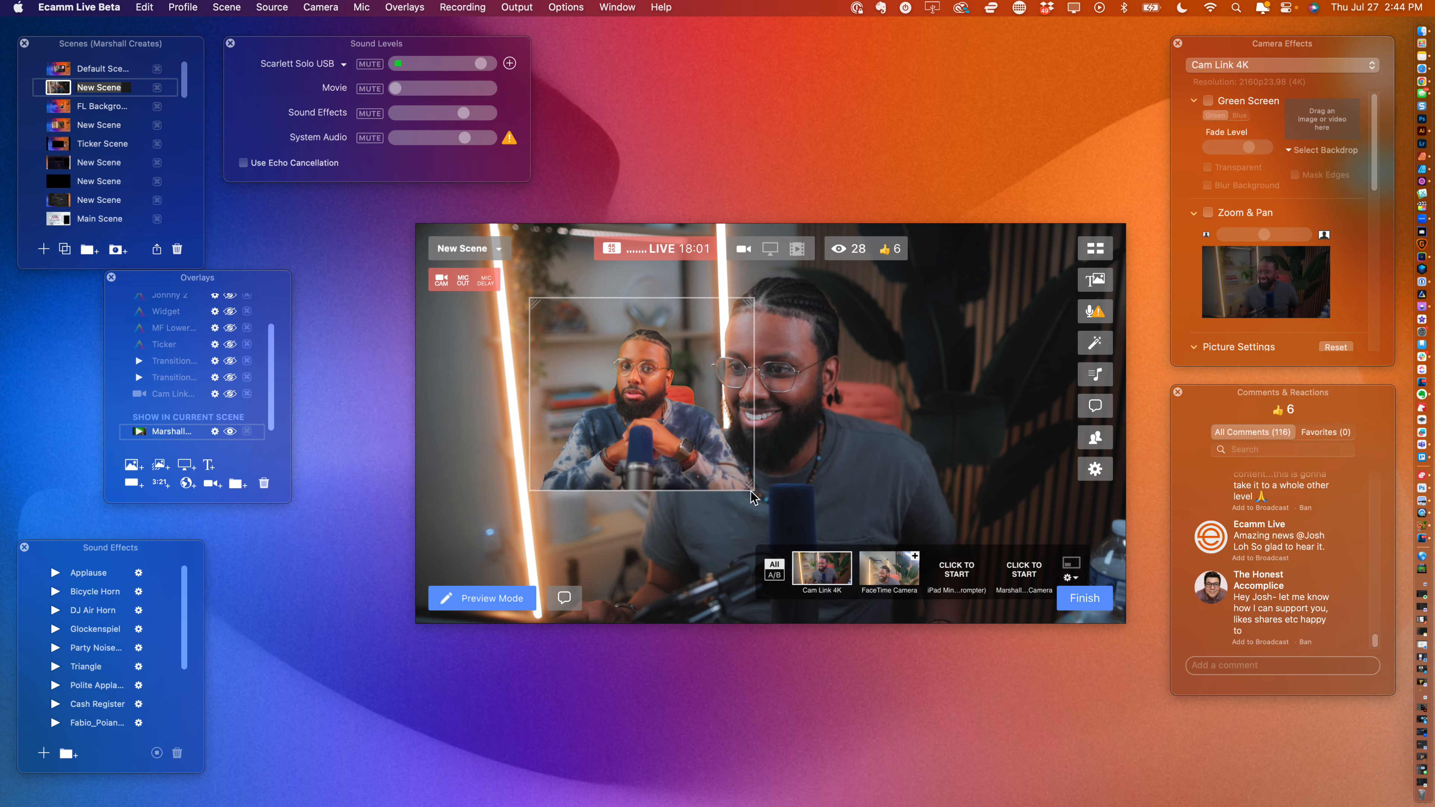
pyautogui.moveTo(595, 466)
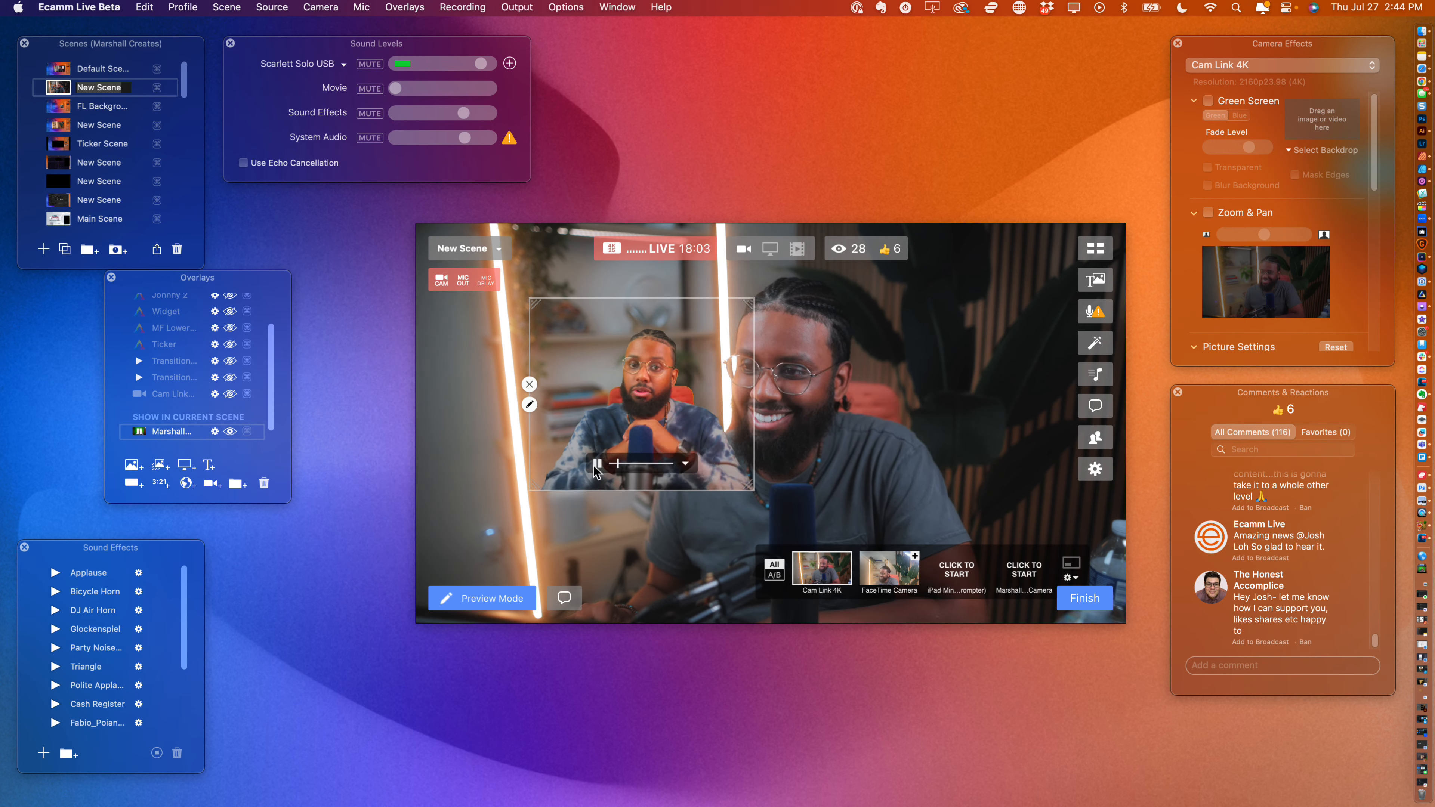
pyautogui.moveTo(672, 393); pyautogui.dragTo(588, 463)
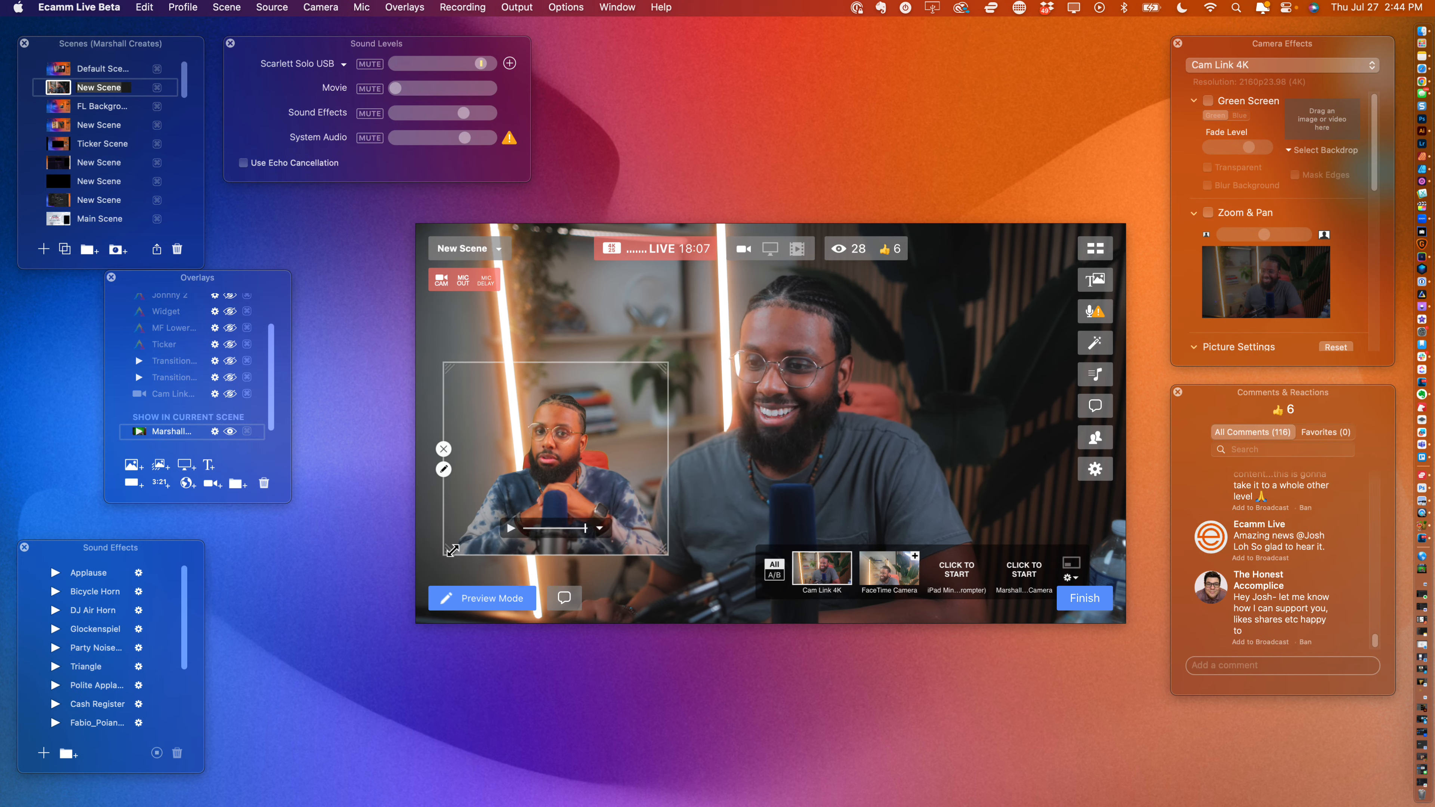
pyautogui.moveTo(444, 468); pyautogui.dragTo(432, 498)
# - Slightly raise the Cam Link 4K camera's brightness and saturation and lower its temperature in Camera Effects
pyautogui.click(1092, 351)
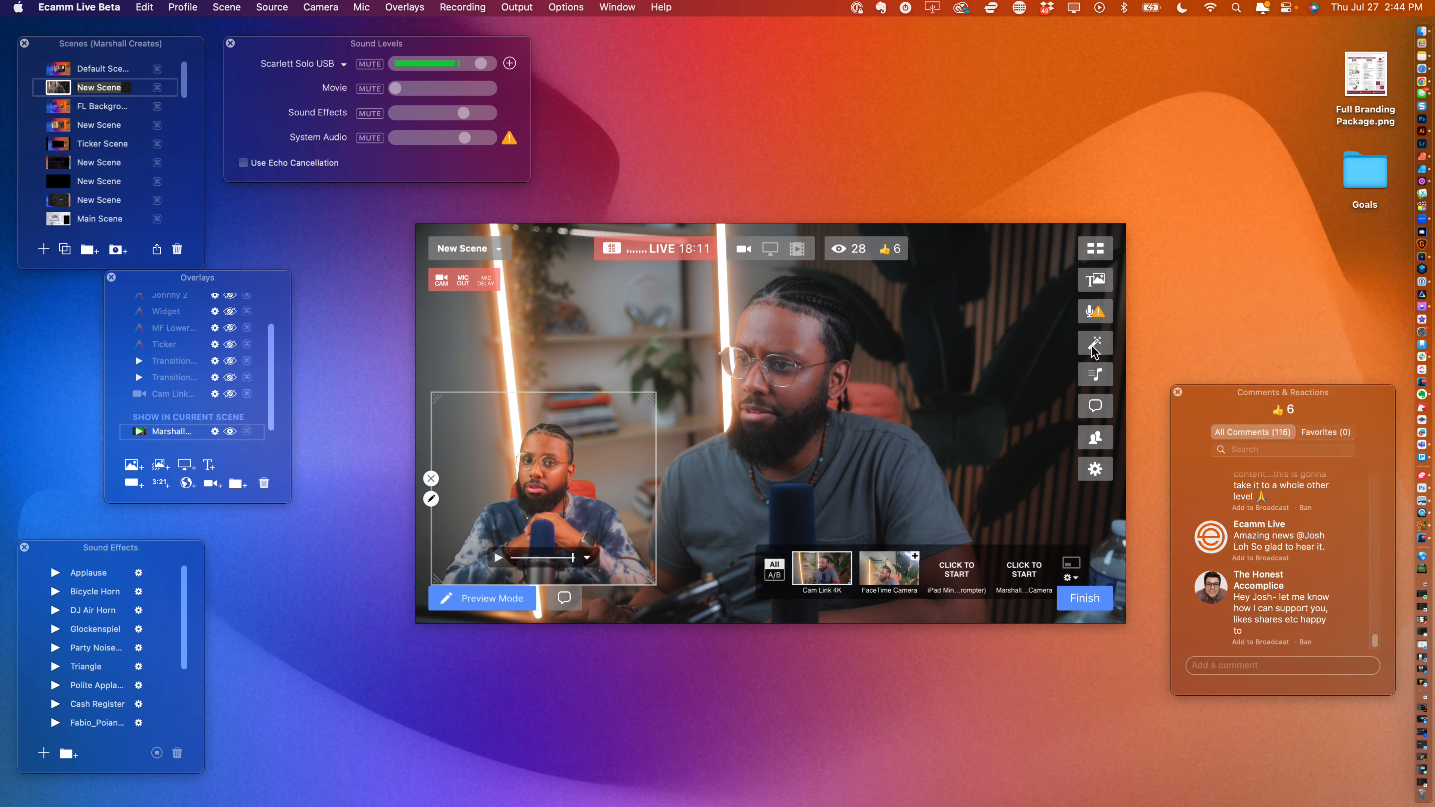
pyautogui.click(1093, 354)
pyautogui.scroll(-5, 1249, 212)
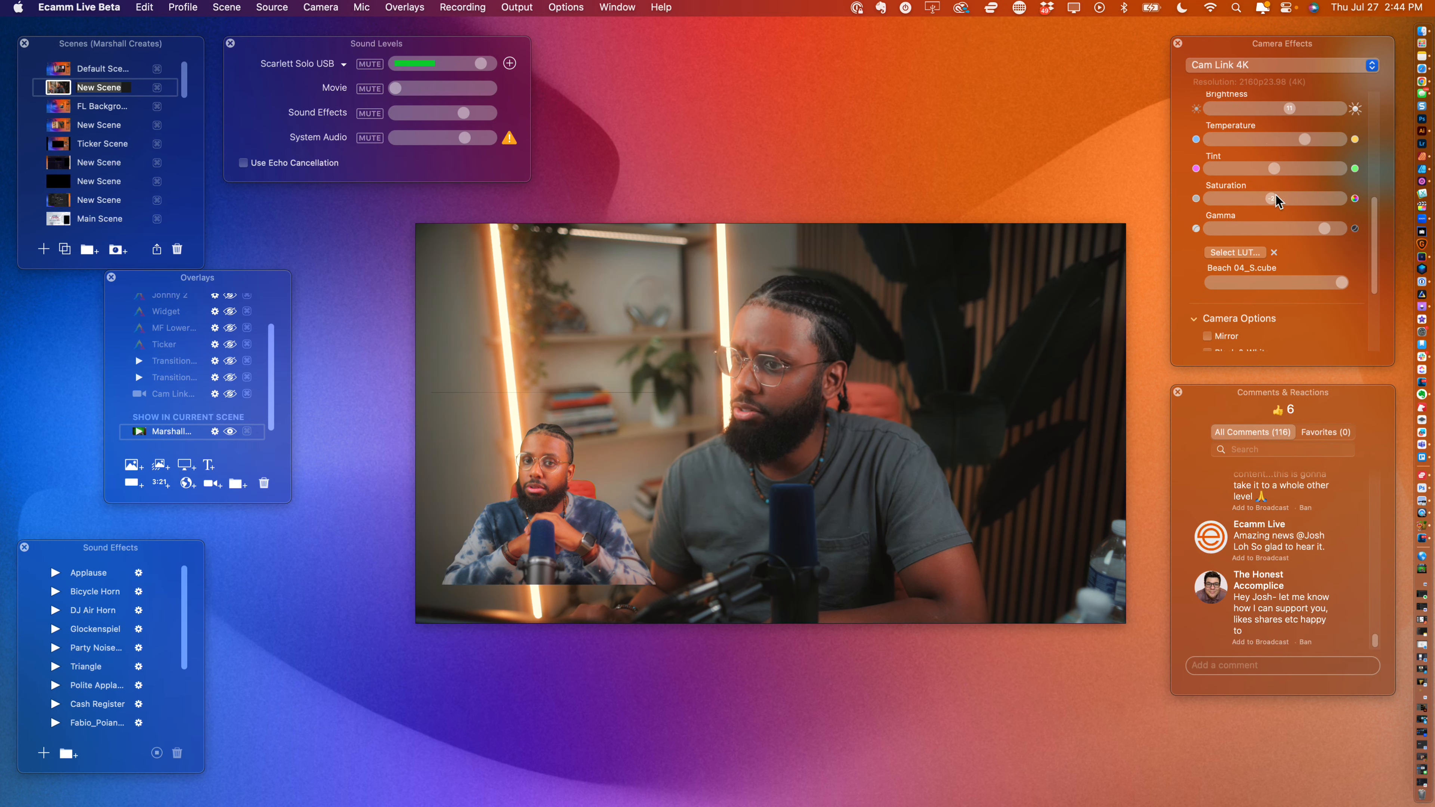
pyautogui.moveTo(1276, 194); pyautogui.dragTo(1295, 179)
pyautogui.scroll(3, 1286, 194)
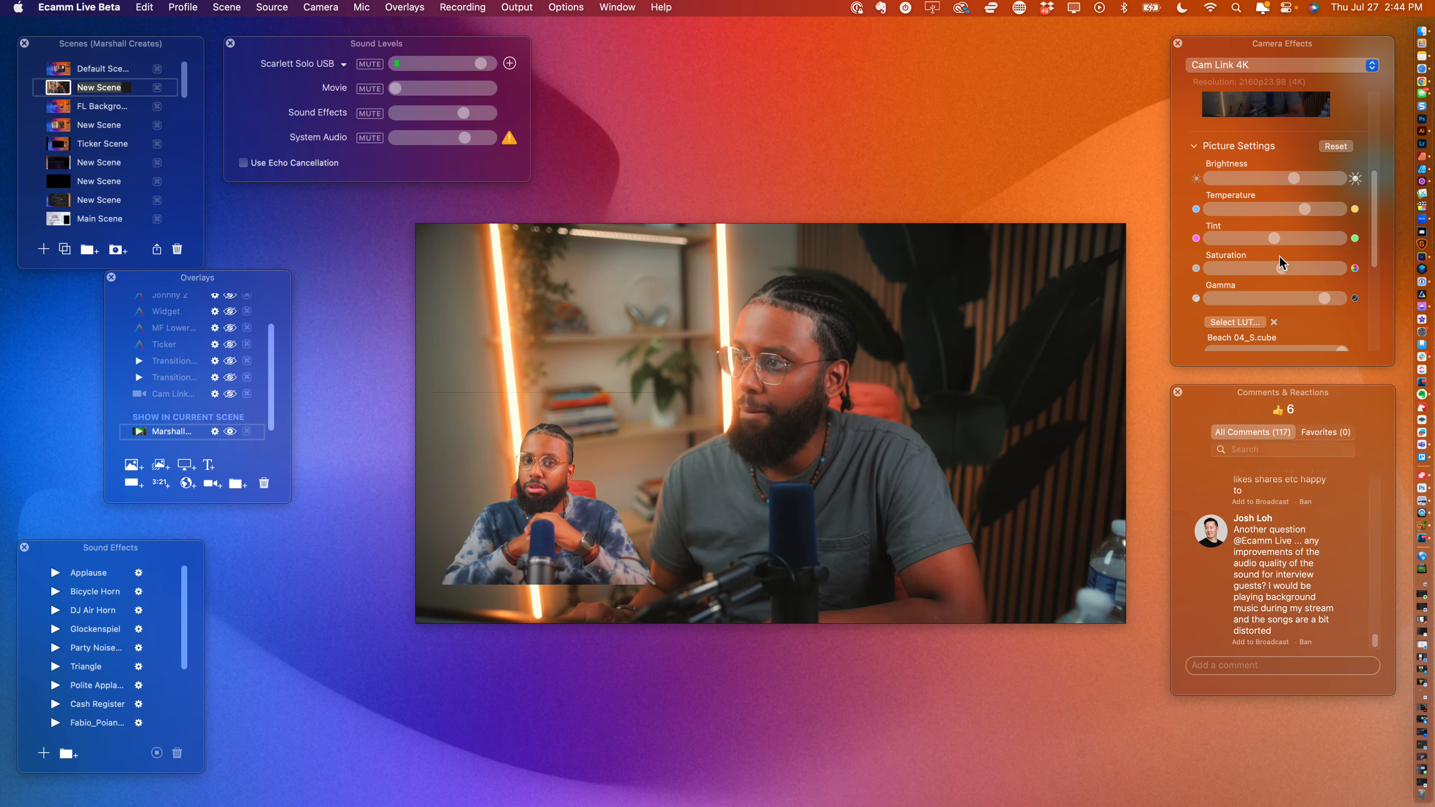
pyautogui.moveTo(1304, 209); pyautogui.dragTo(1294, 208)
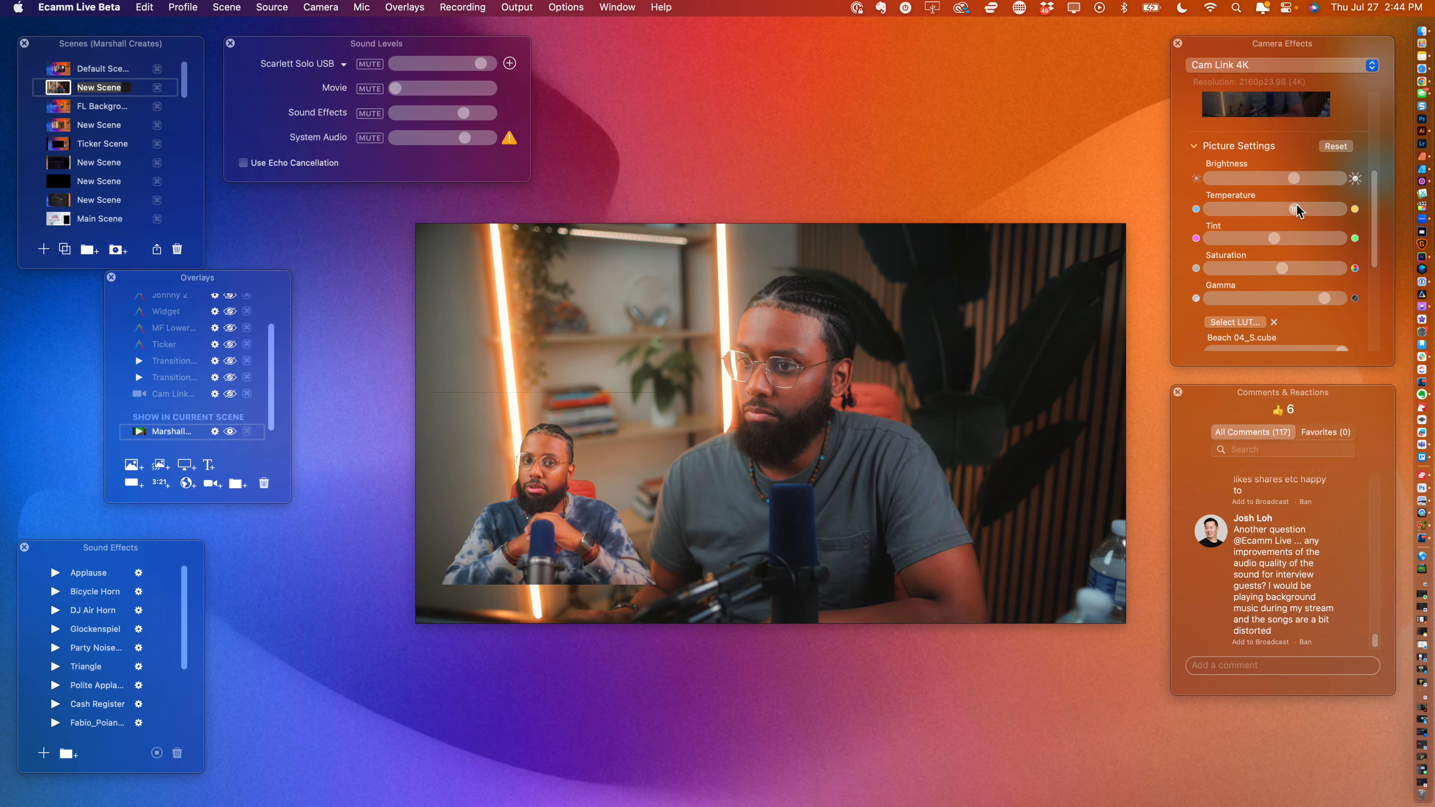
# - Crop the empty top of the clip overlay, place it against the scene's left edge and play the clip
pyautogui.moveTo(516, 423)
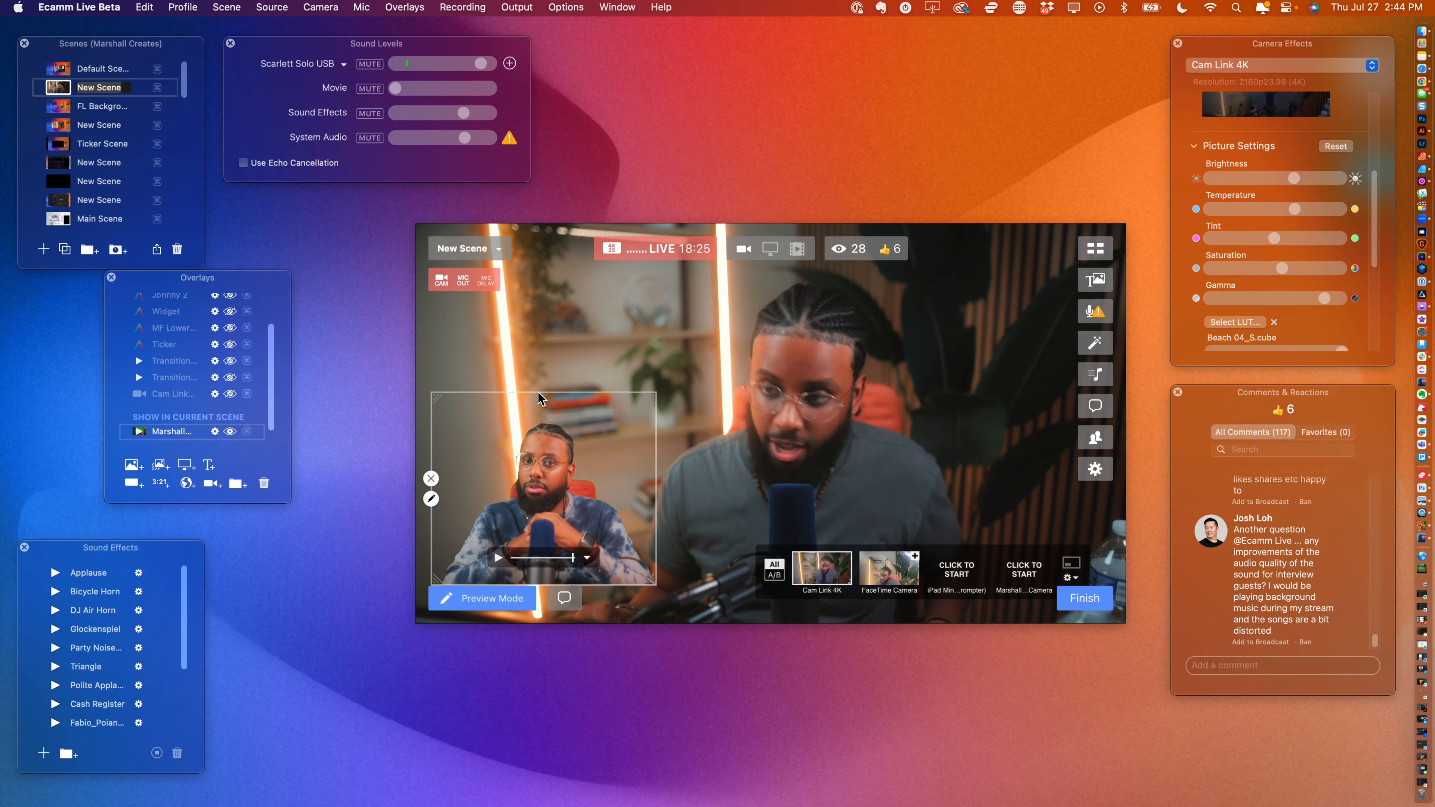
pyautogui.moveTo(539, 396); pyautogui.dragTo(538, 412)
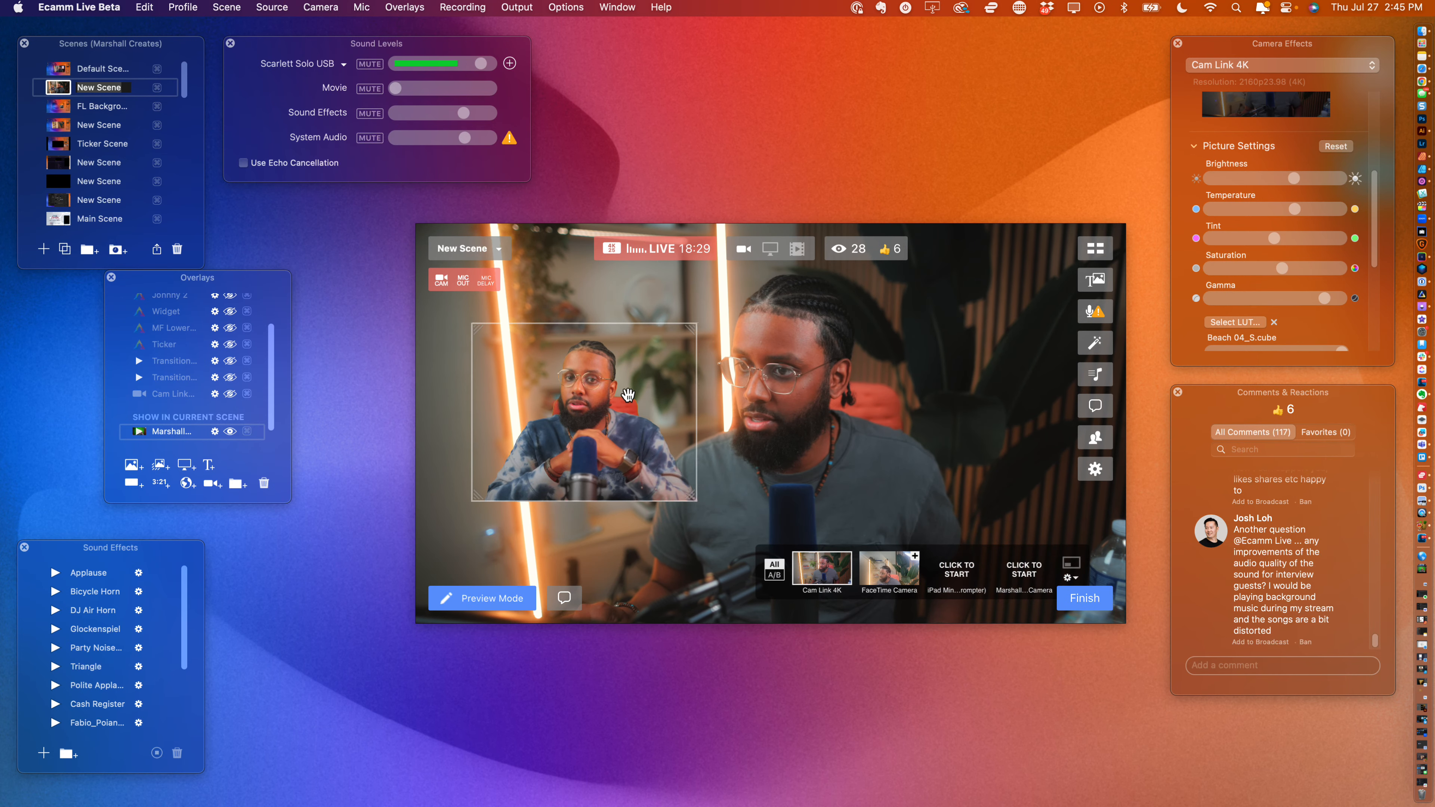
pyautogui.moveTo(588, 478); pyautogui.dragTo(573, 421)
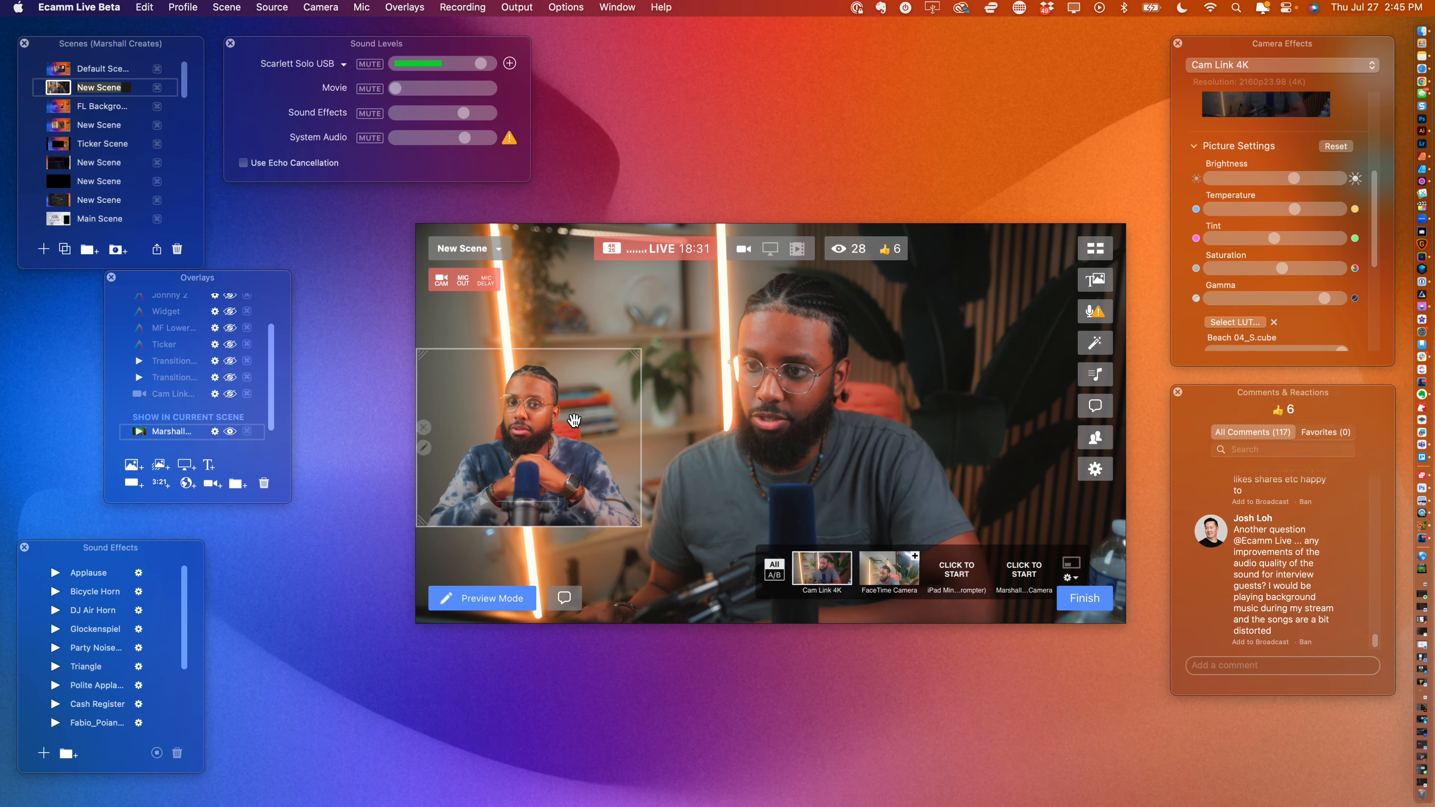
pyautogui.click(485, 501)
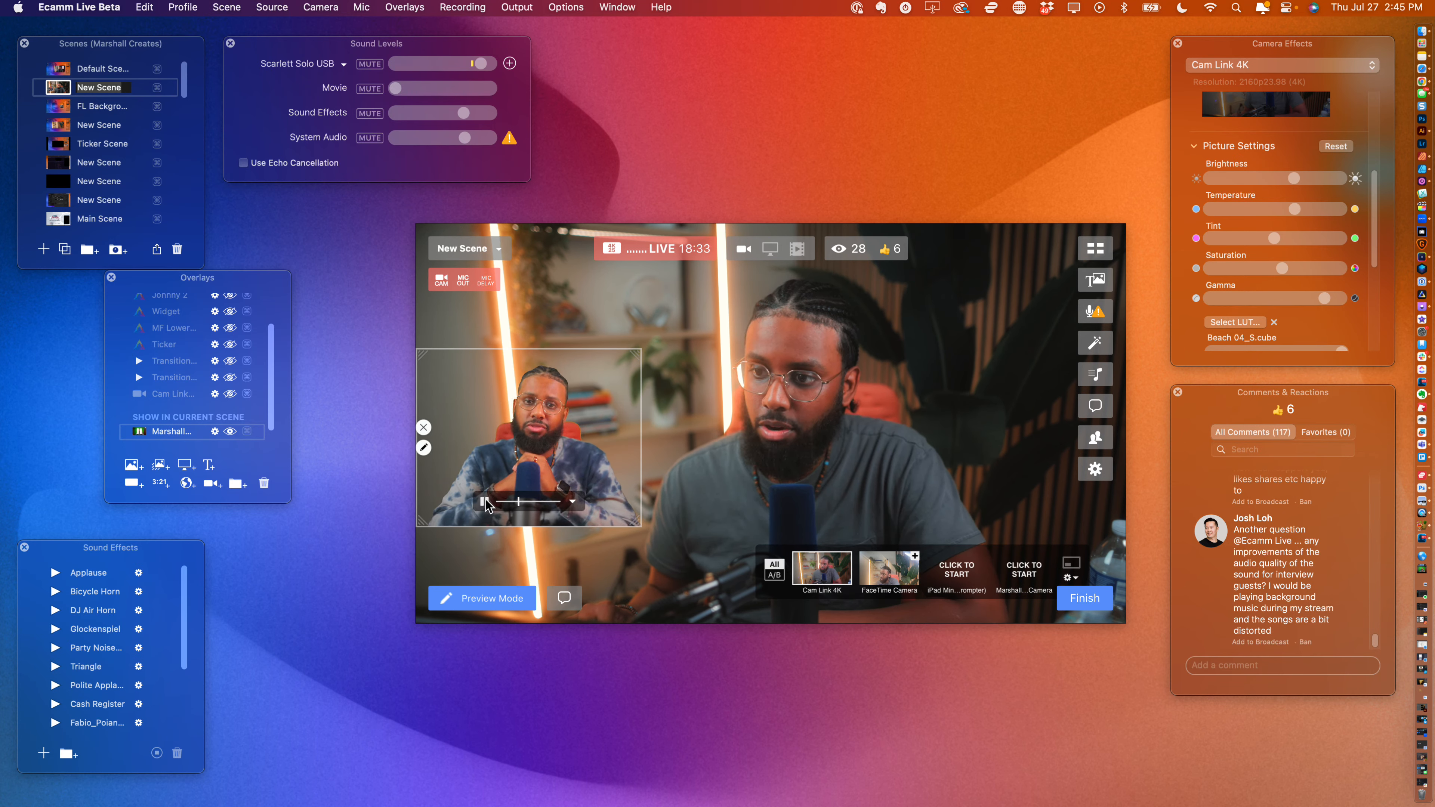
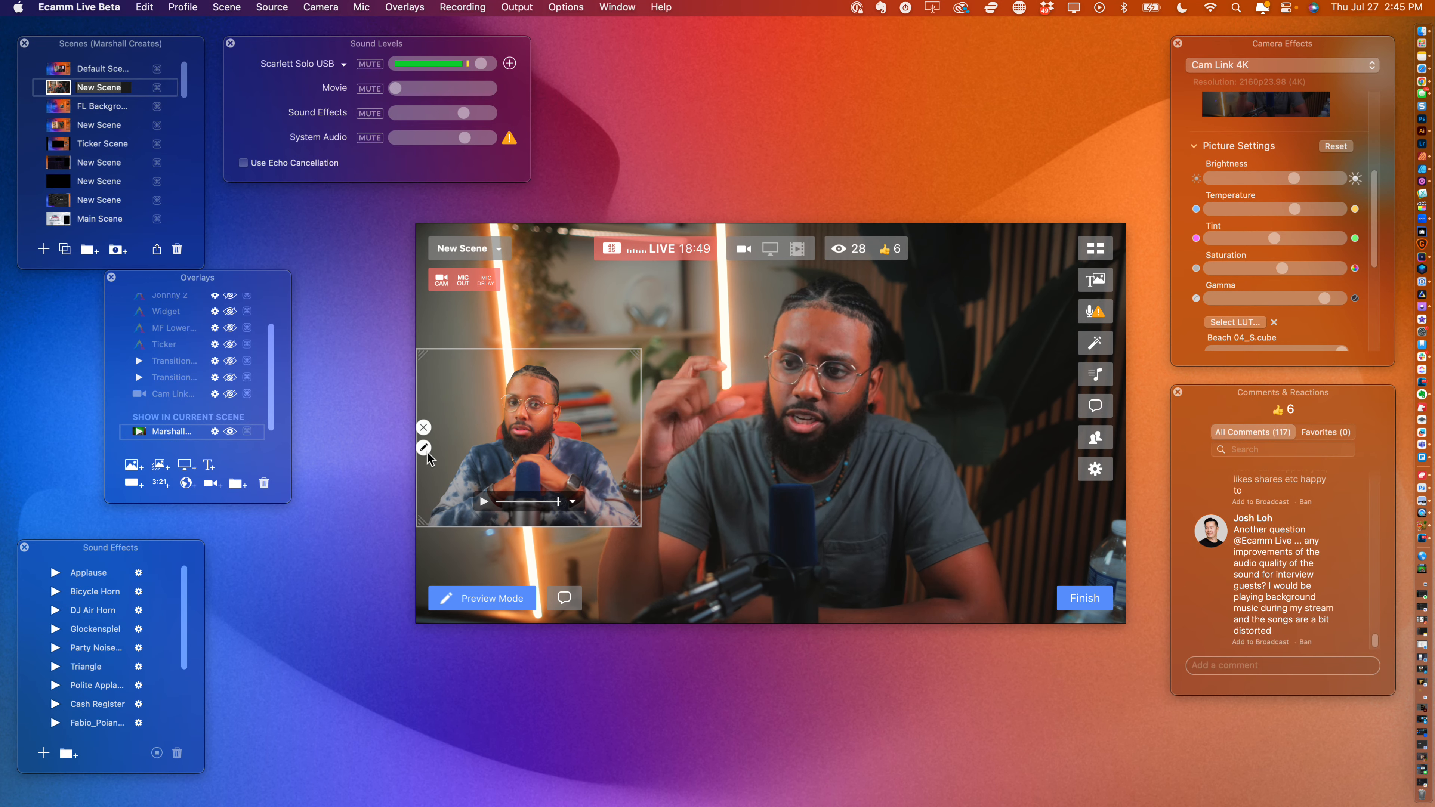
# - Try the Blue Screen blend mode on the clip overlay and switch it back to Green Screen
pyautogui.click(424, 448)
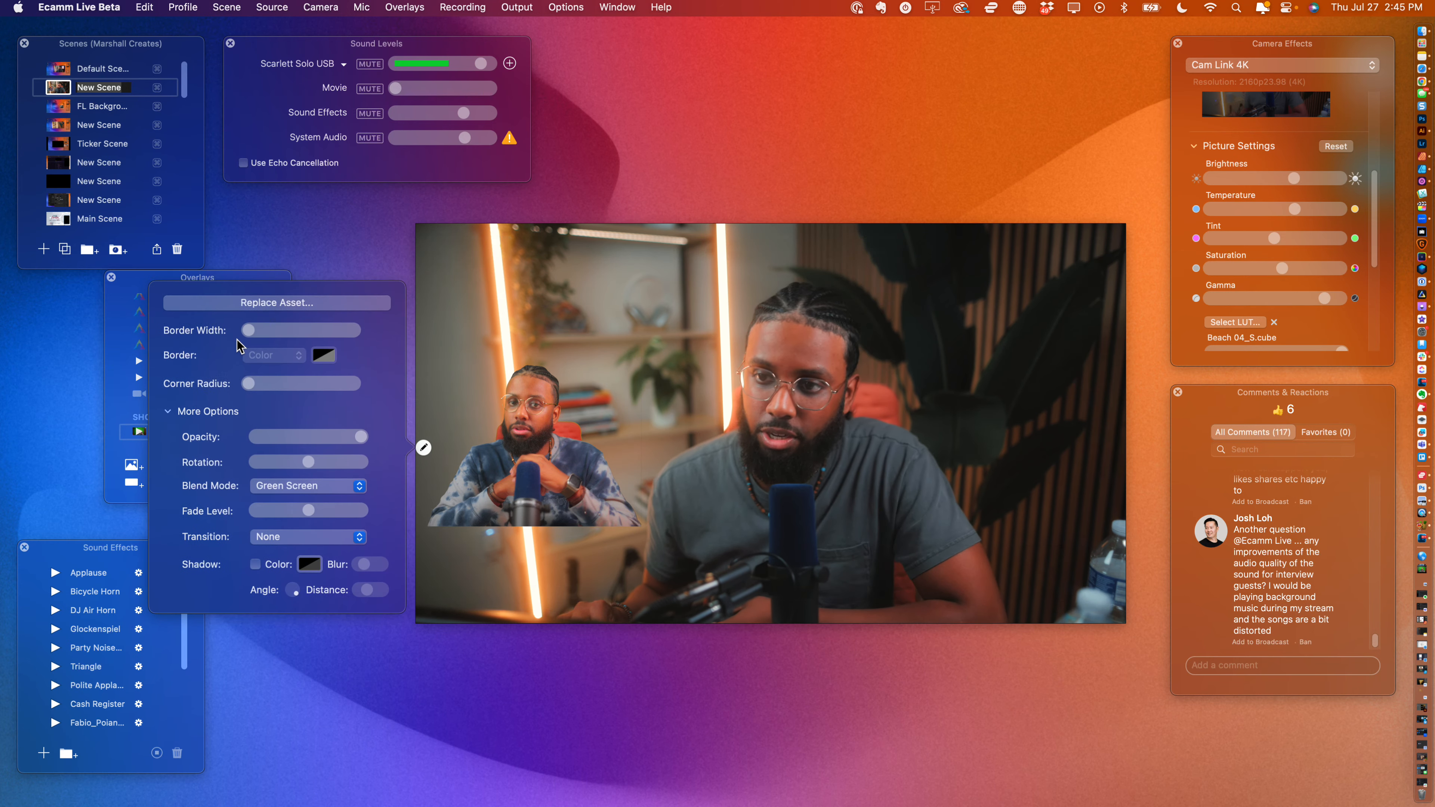
pyautogui.click(295, 486)
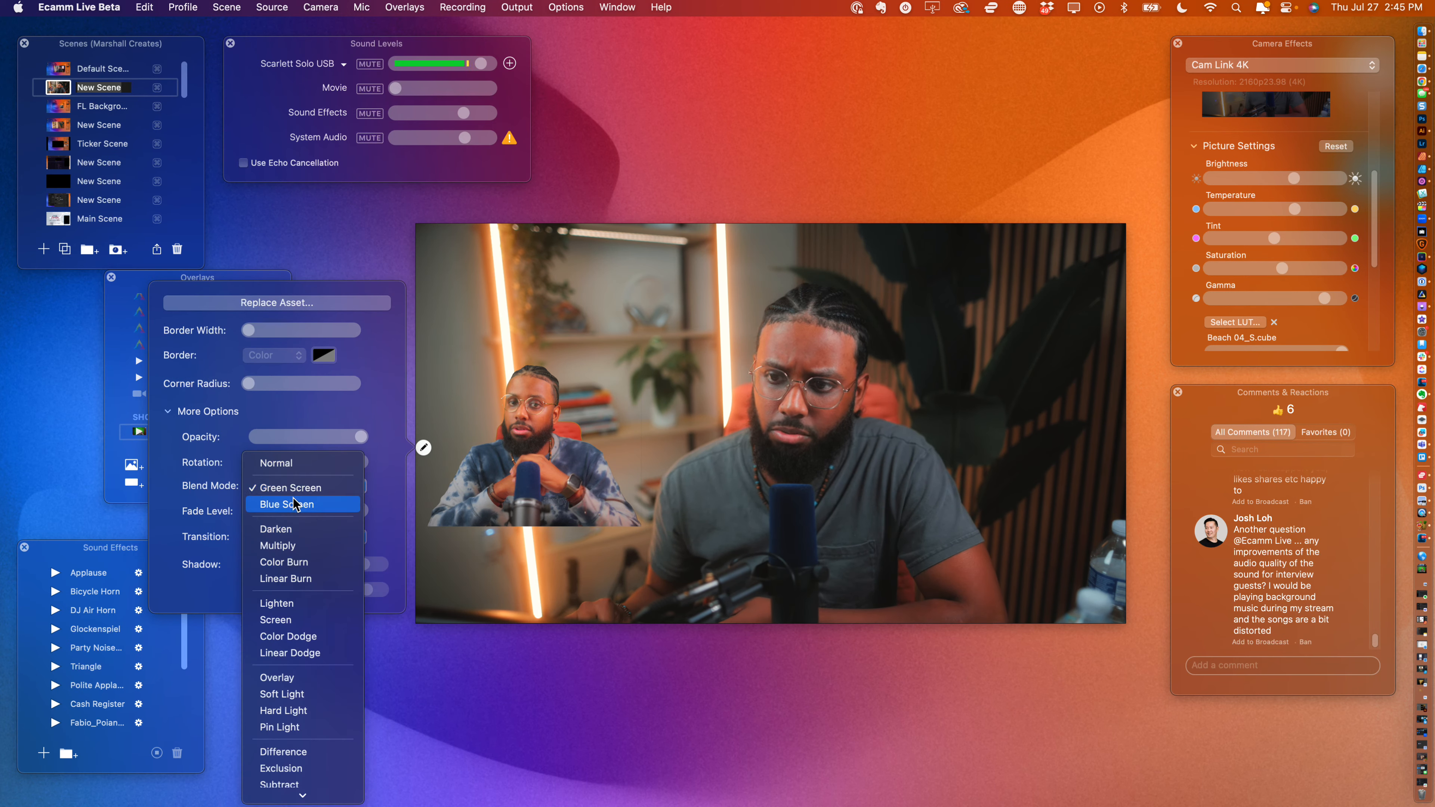
pyautogui.click(295, 502)
pyautogui.click(313, 485)
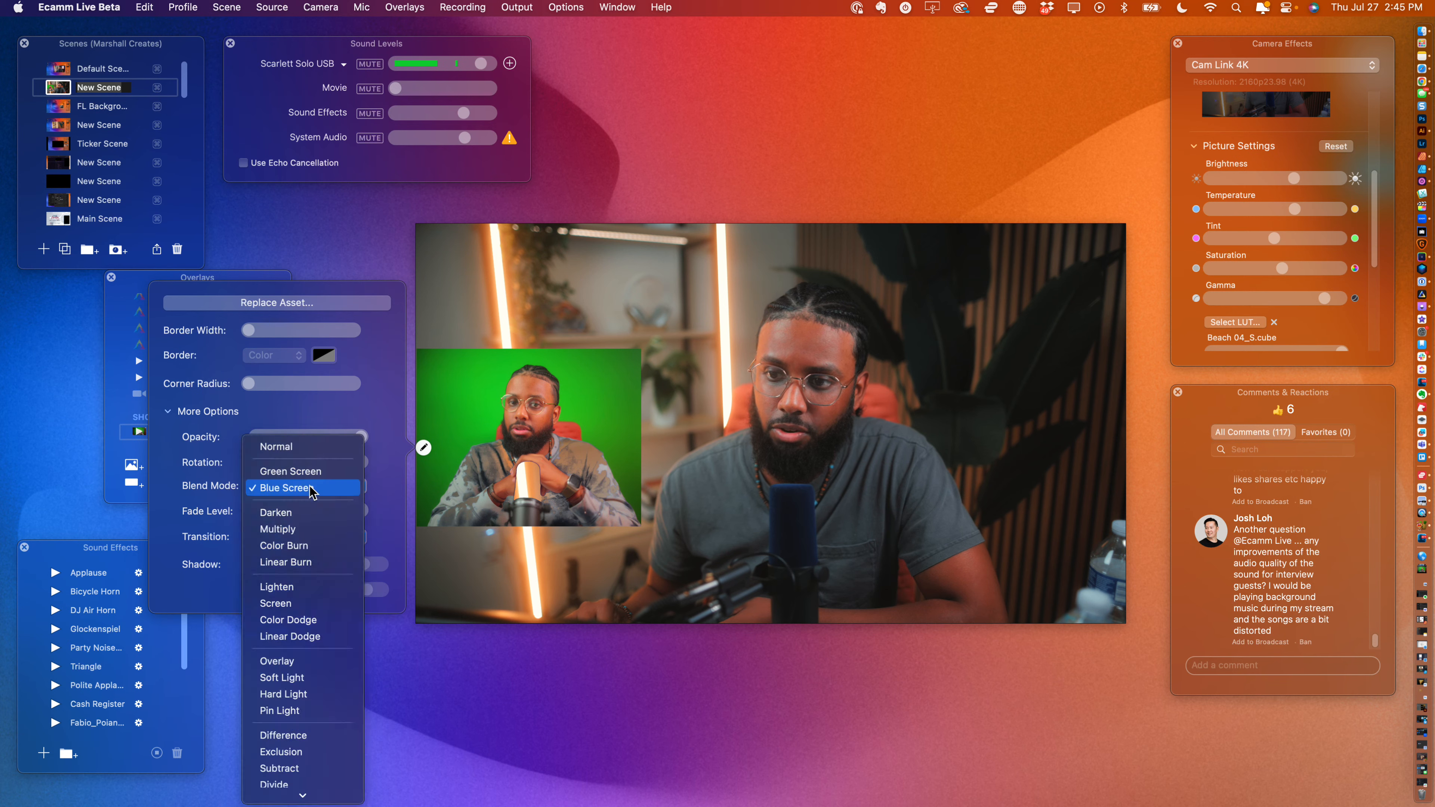
pyautogui.click(309, 478)
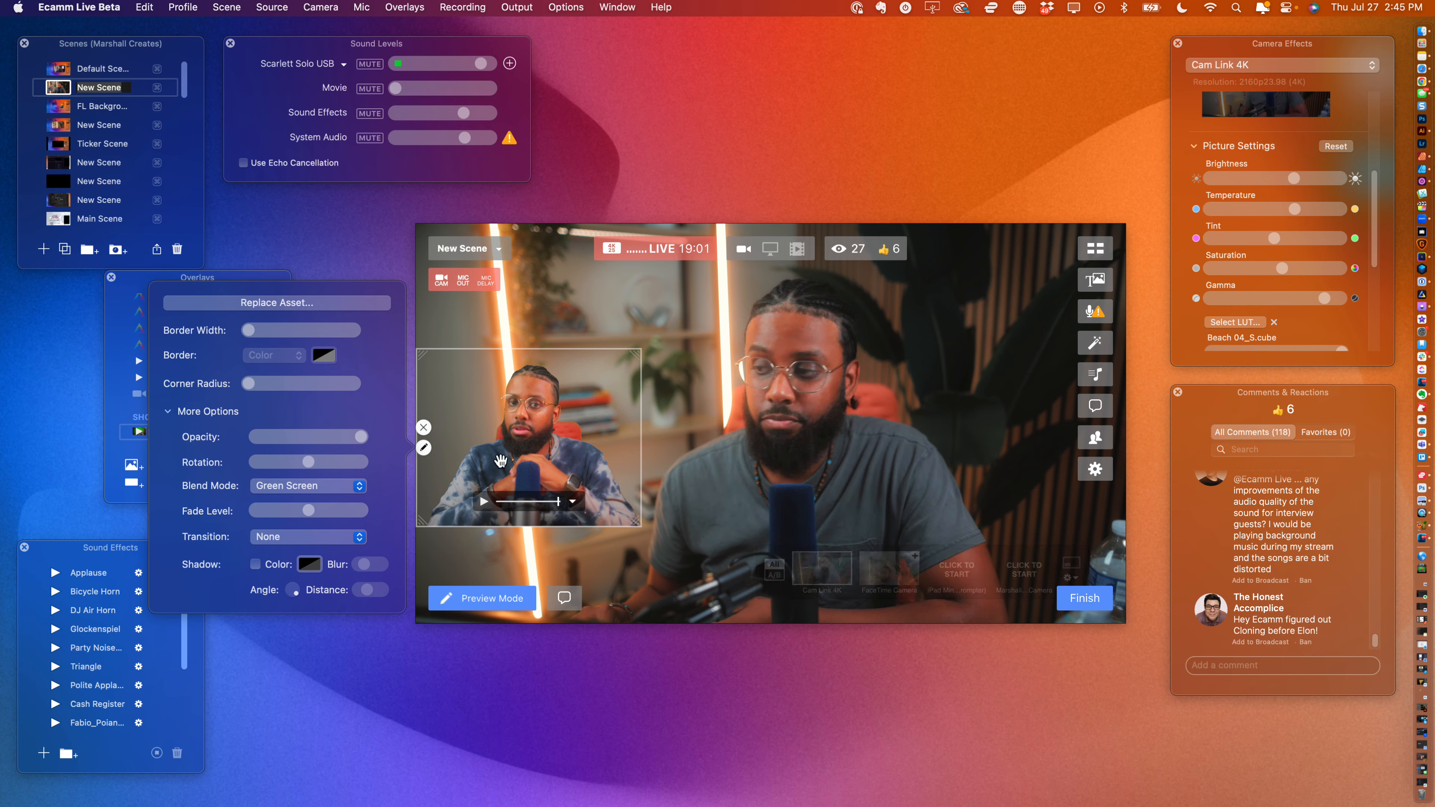
# - Read back through the recent viewer comments, including the question about interview guests' audio quality
pyautogui.scroll(3, 1307, 606)
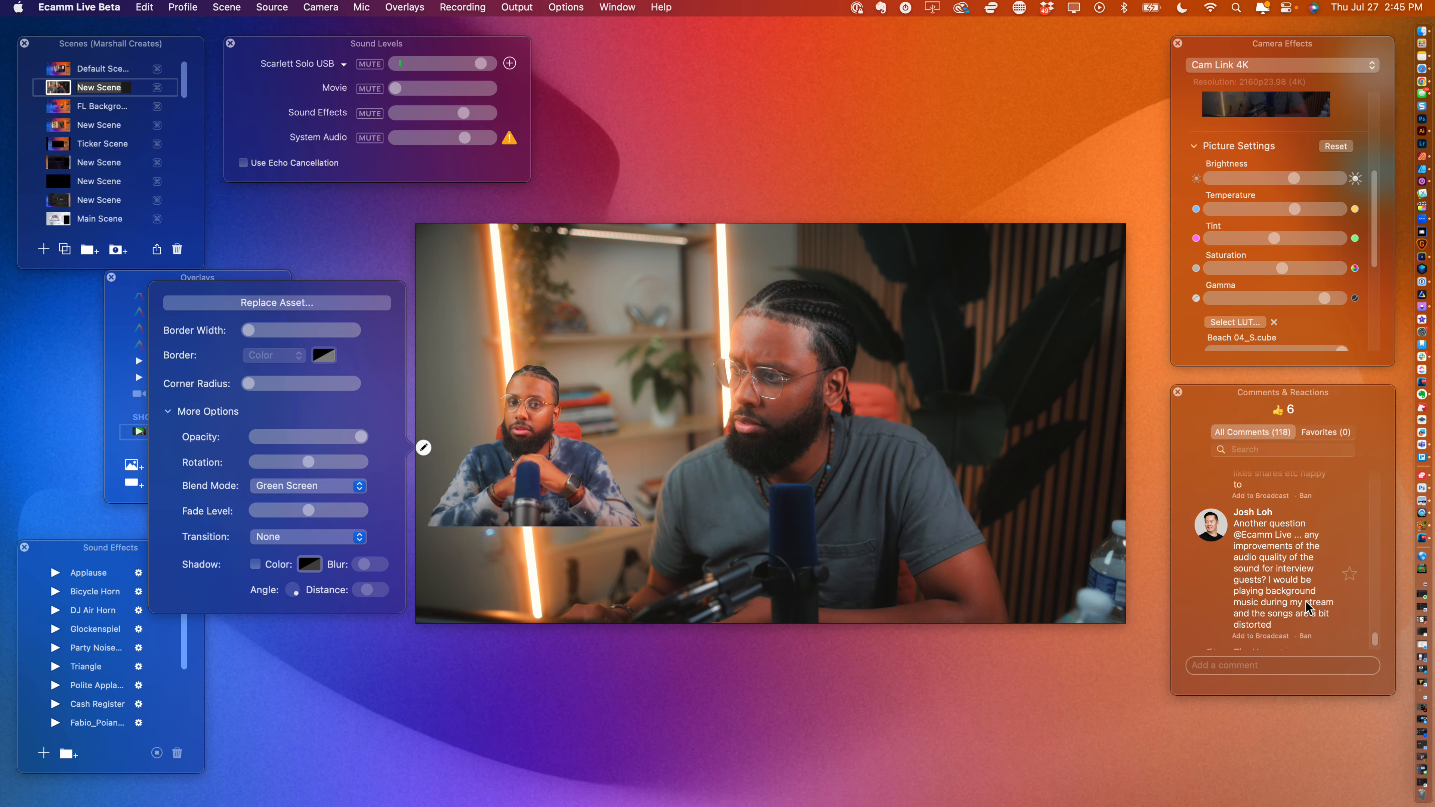
pyautogui.scroll(2, 1306, 602)
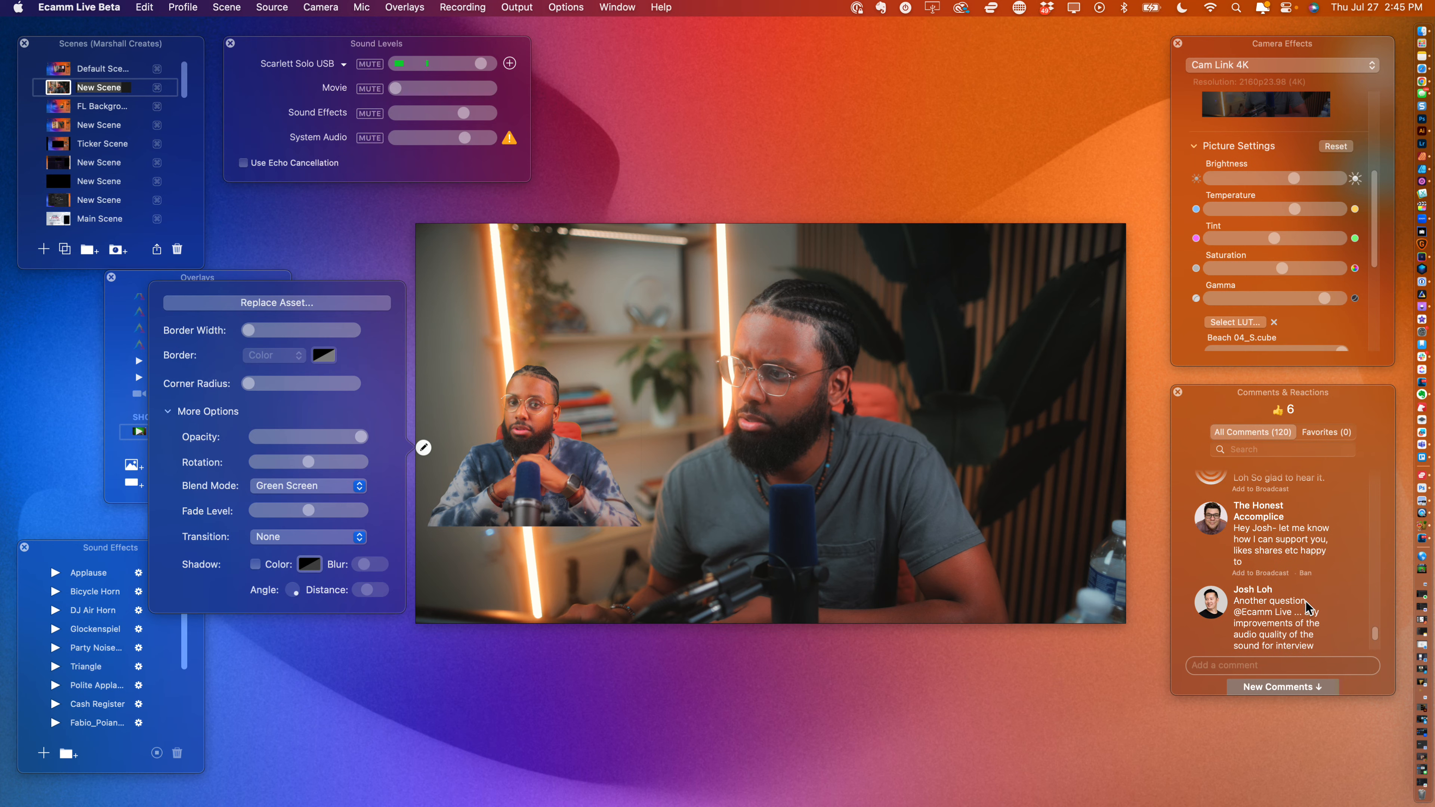
pyautogui.scroll(-5, 1307, 607)
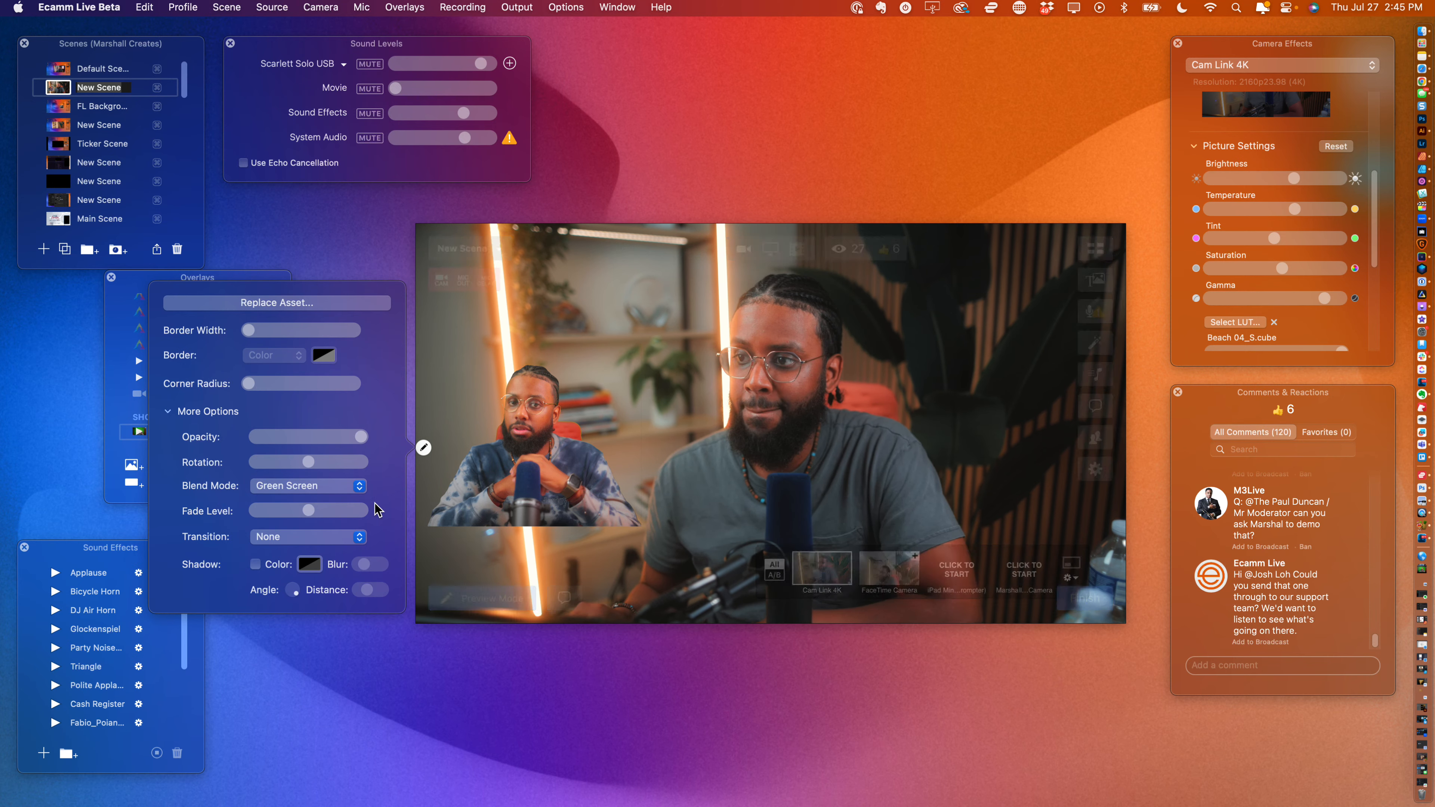
# - Play the clip overlay and move it into the scene's lower-left corner
pyautogui.moveTo(489, 469); pyautogui.dragTo(568, 448)
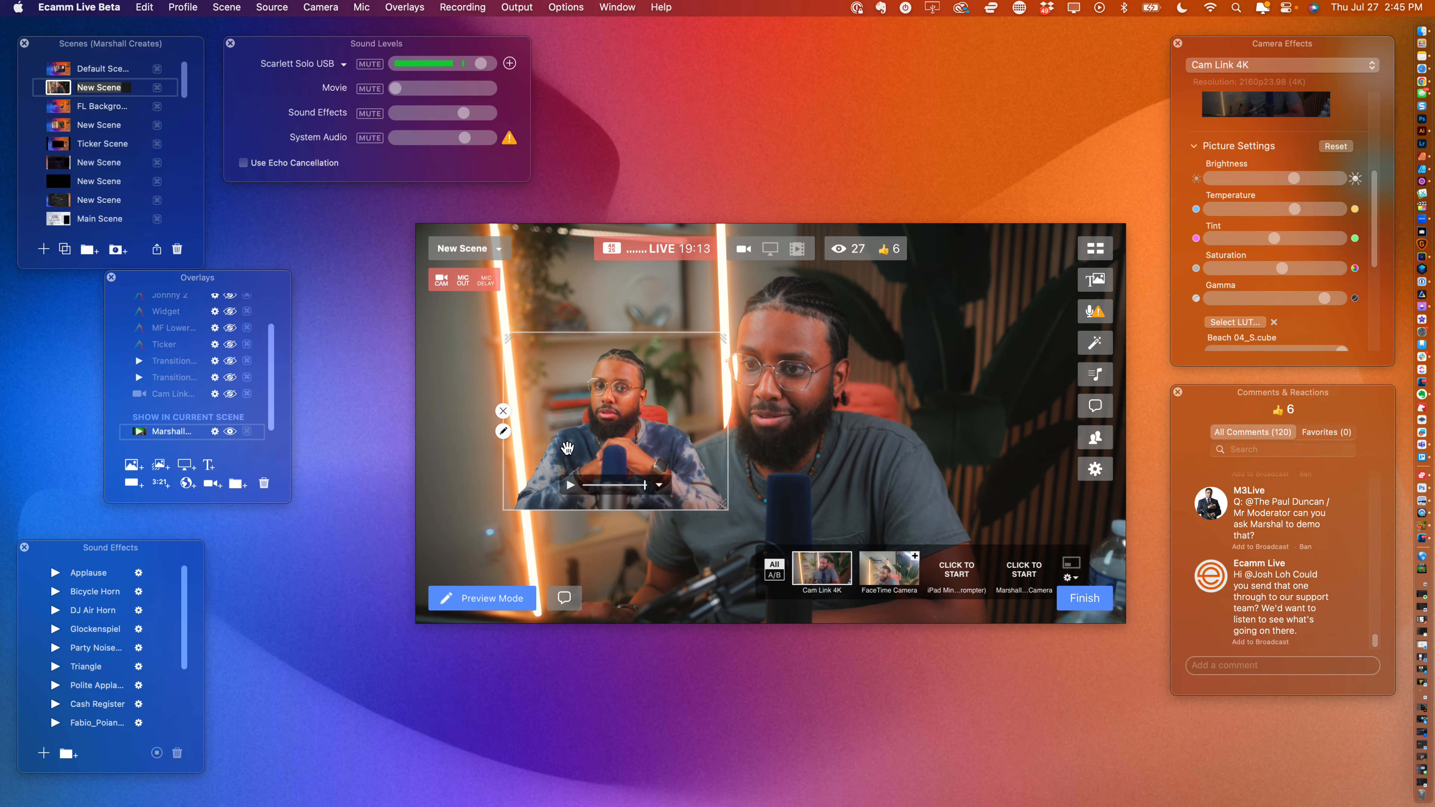
pyautogui.click(567, 486)
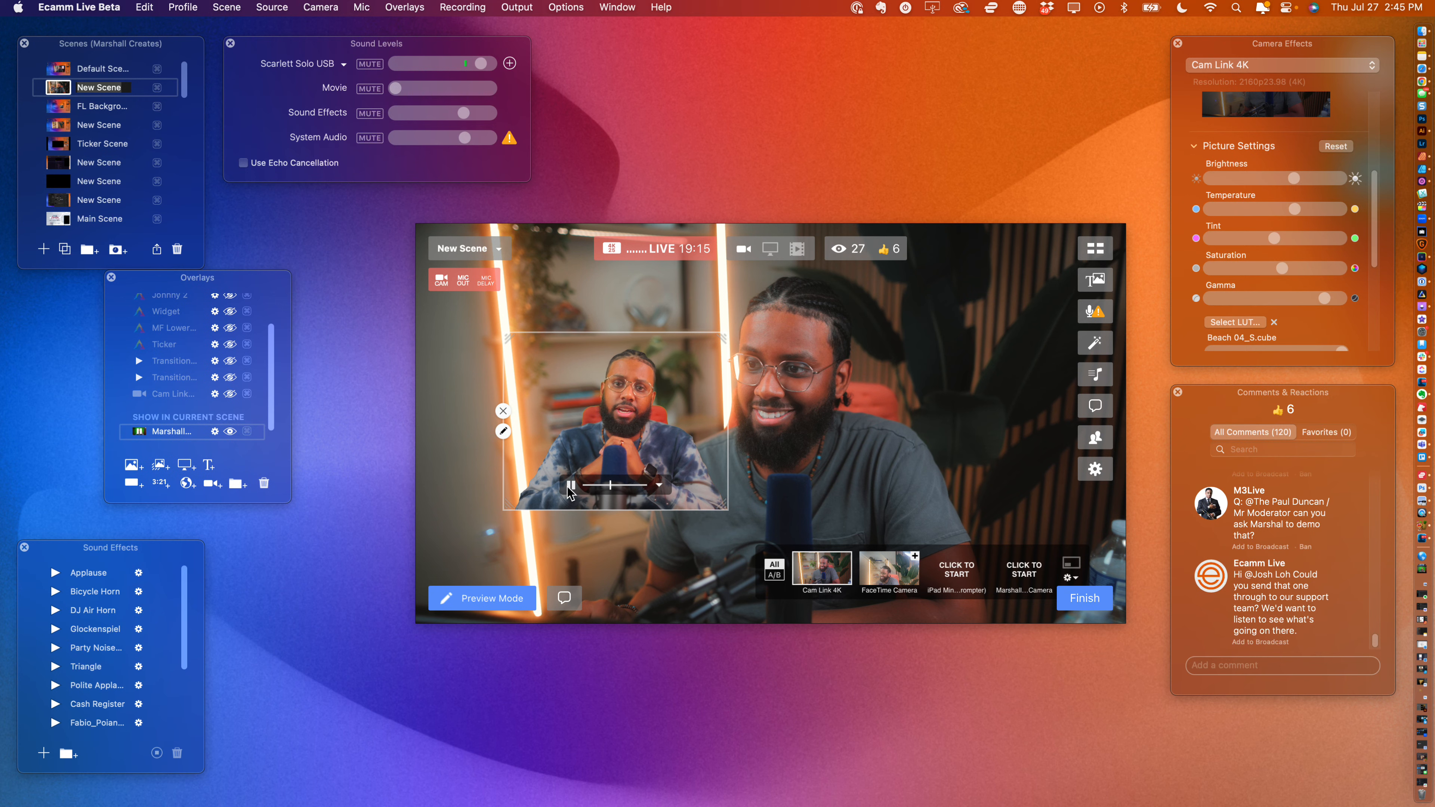
pyautogui.moveTo(586, 442); pyautogui.dragTo(500, 543)
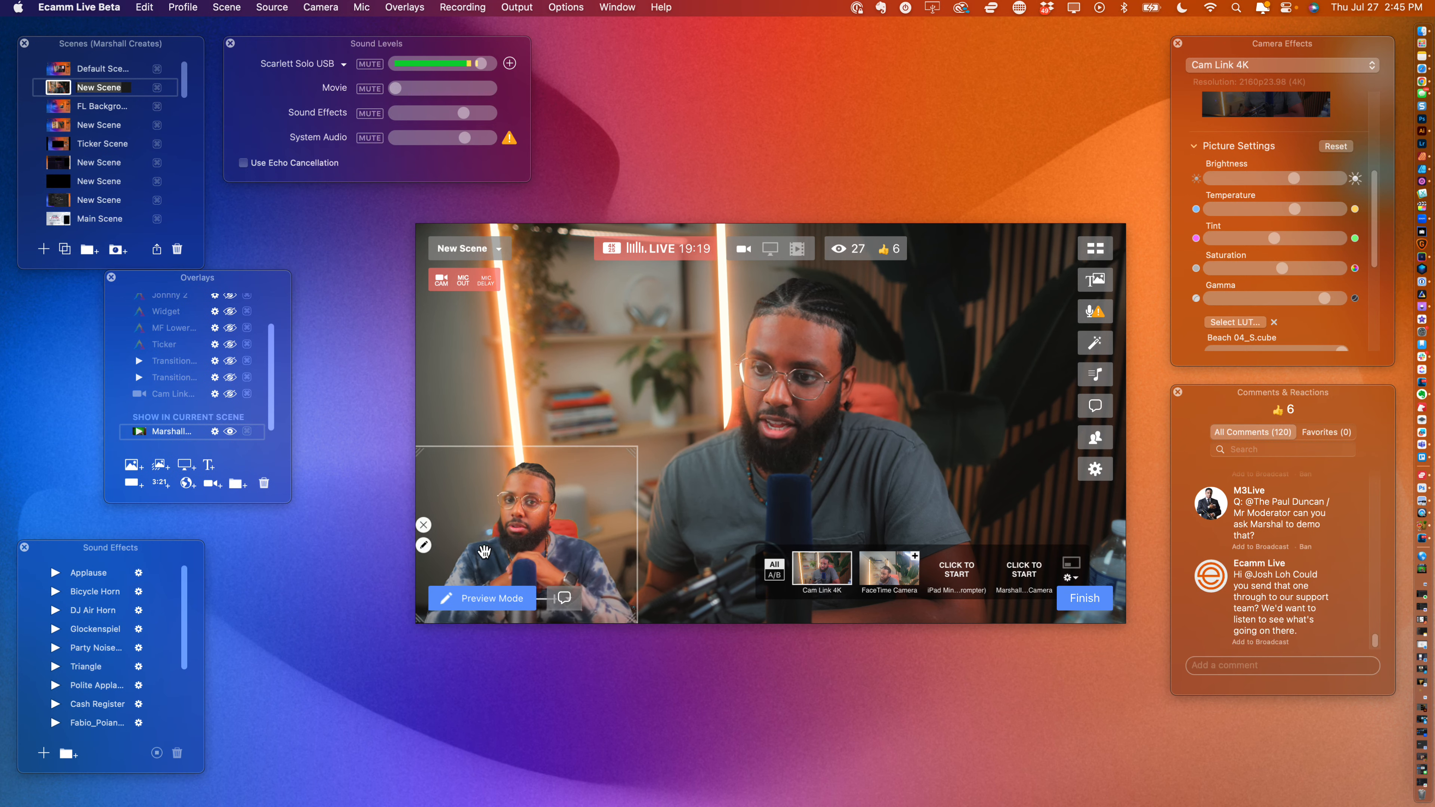
pyautogui.click(425, 545)
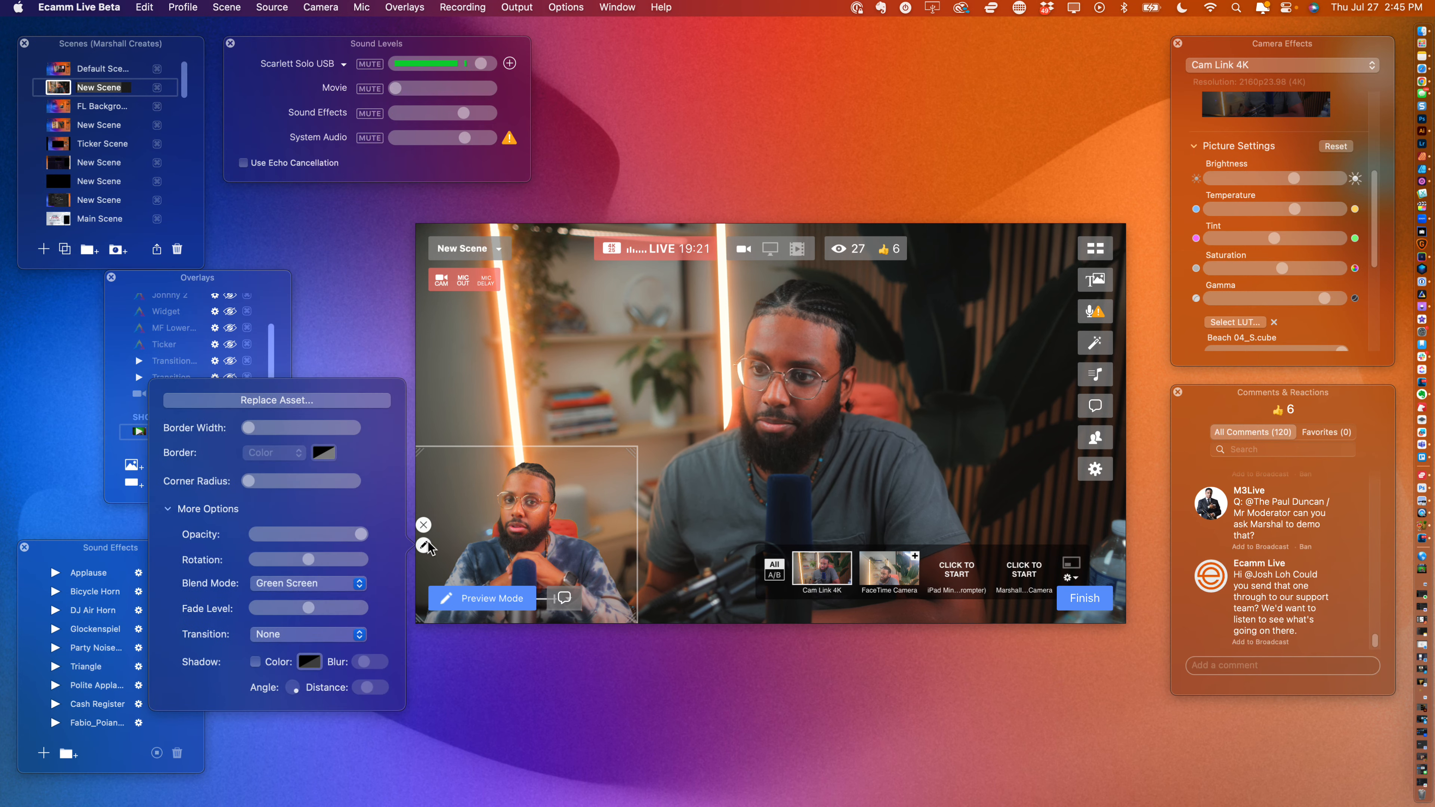
pyautogui.click(545, 556)
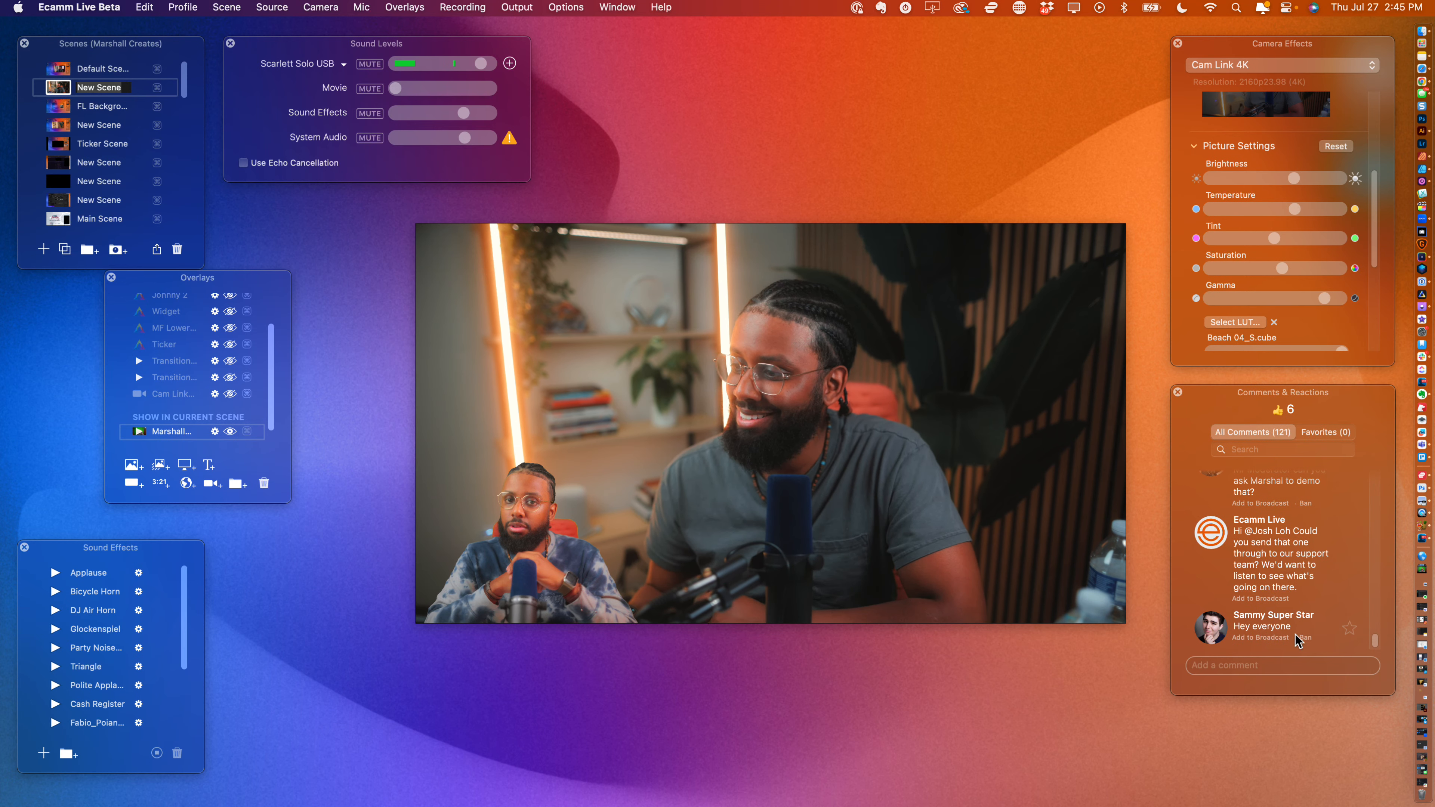
# - Show the "Hey everyone" comment on the broadcast and look back through the earlier viewer comments
pyautogui.click(1280, 638)
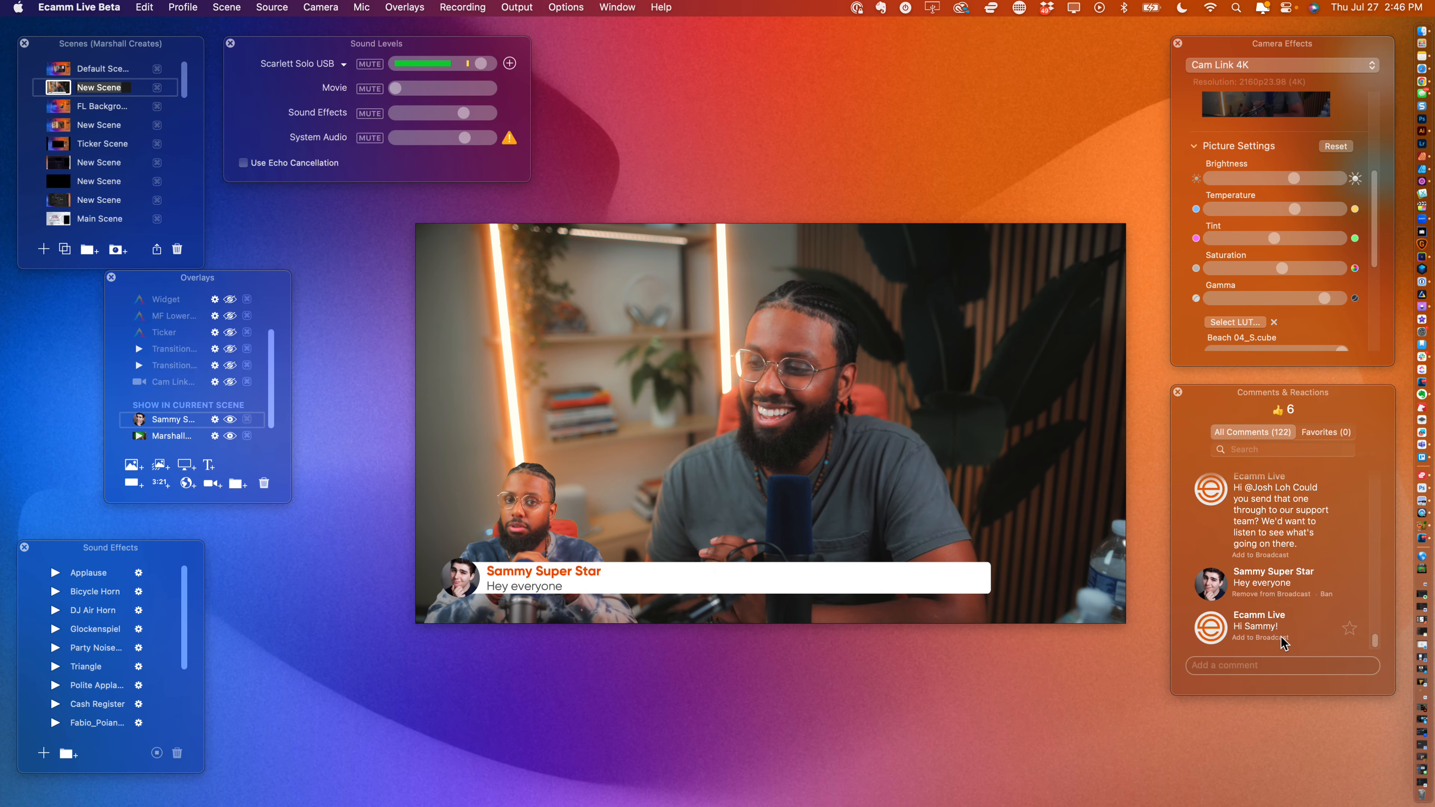
pyautogui.moveTo(990, 422)
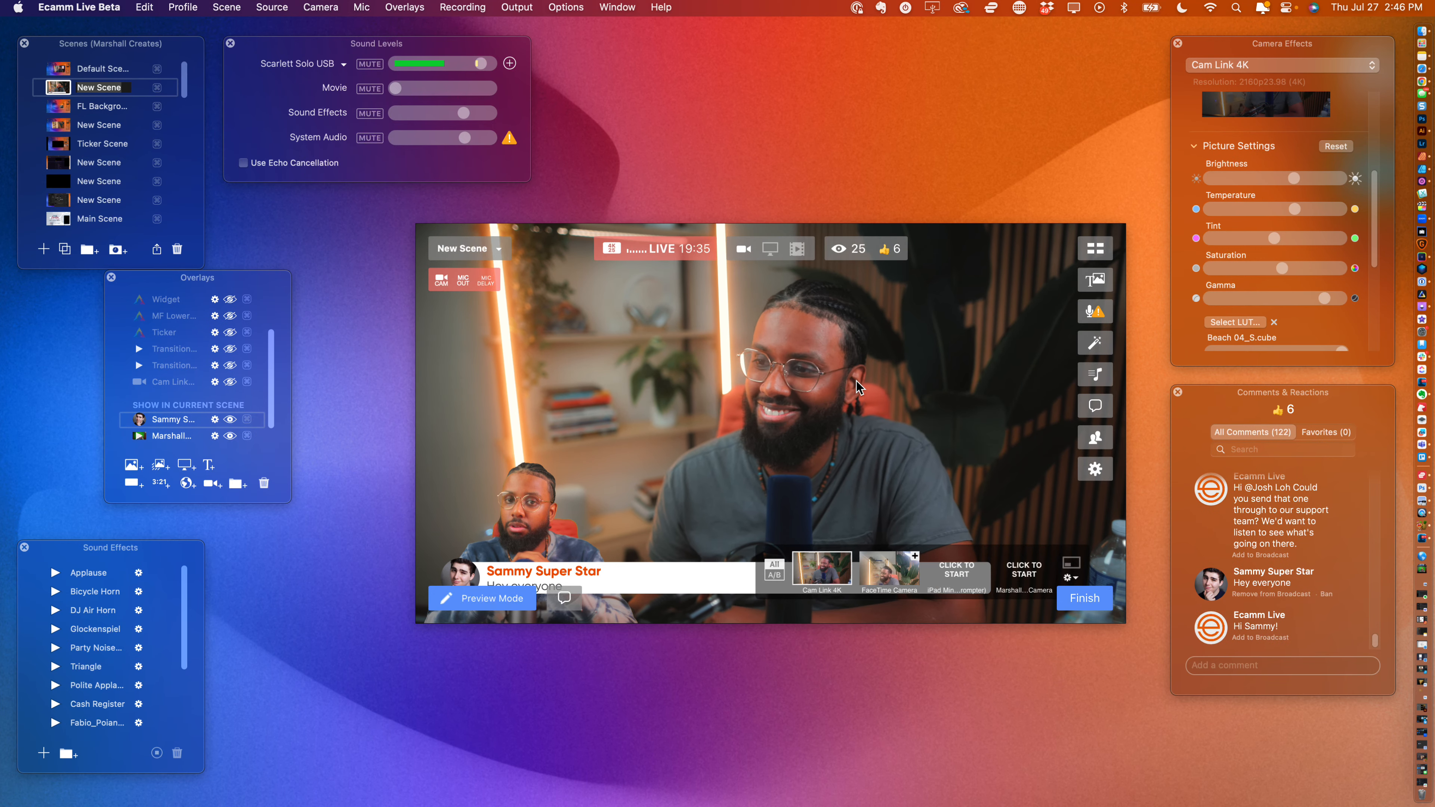
pyautogui.scroll(1, 1326, 587)
pyautogui.scroll(5, 1326, 587)
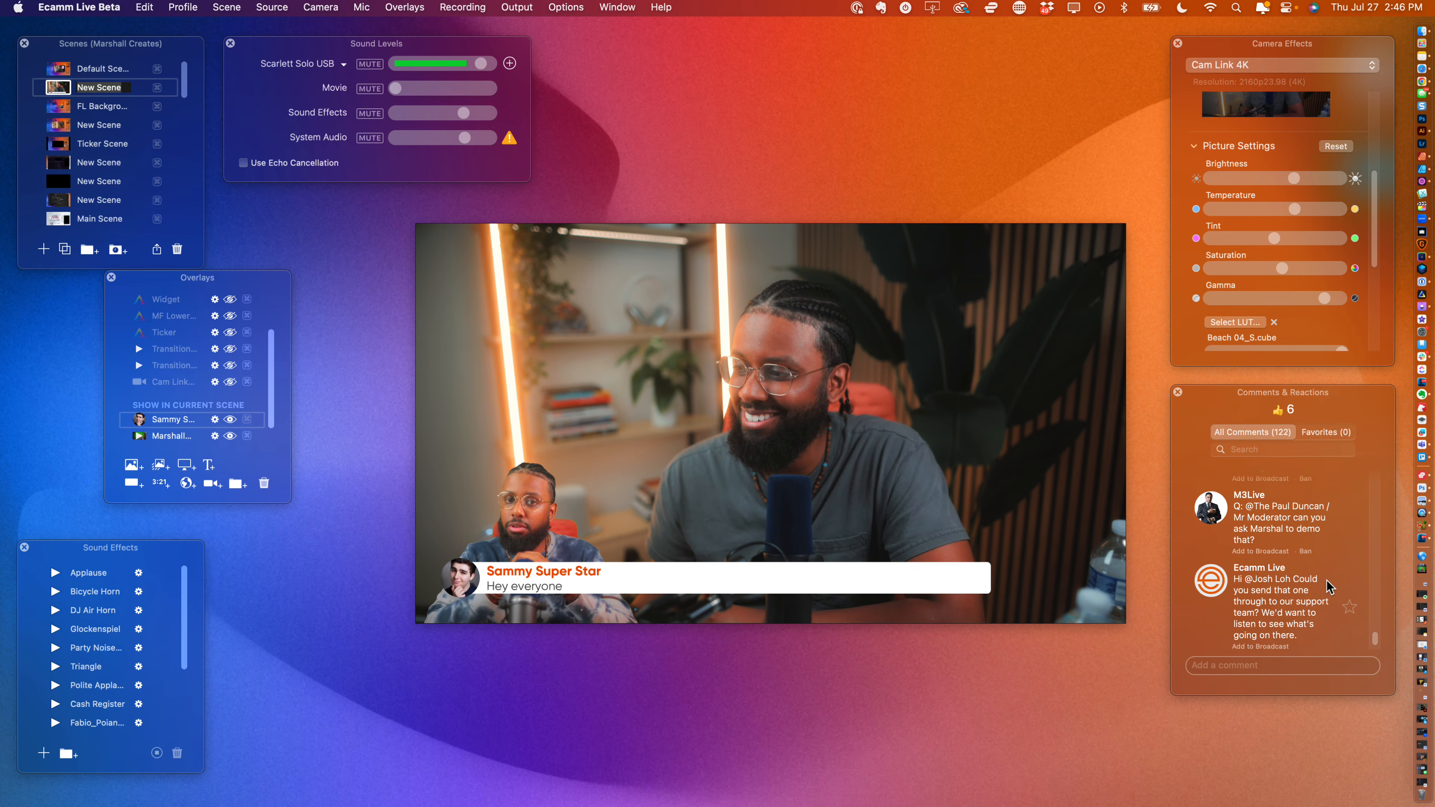
pyautogui.scroll(3, 1328, 587)
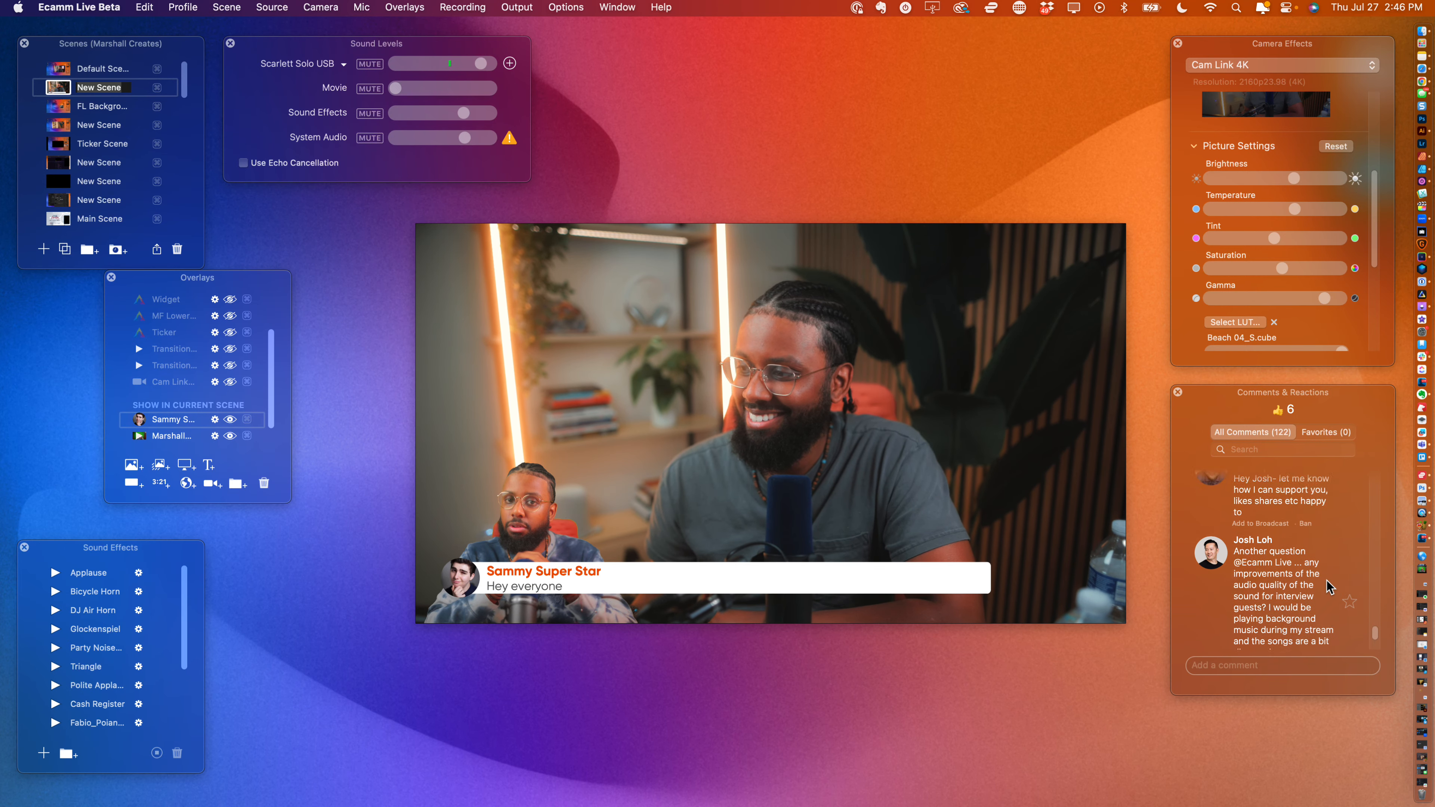
# - Play the clip overlay again and raise it from the corner to mid-height on the scene's left side
pyautogui.moveTo(898, 478)
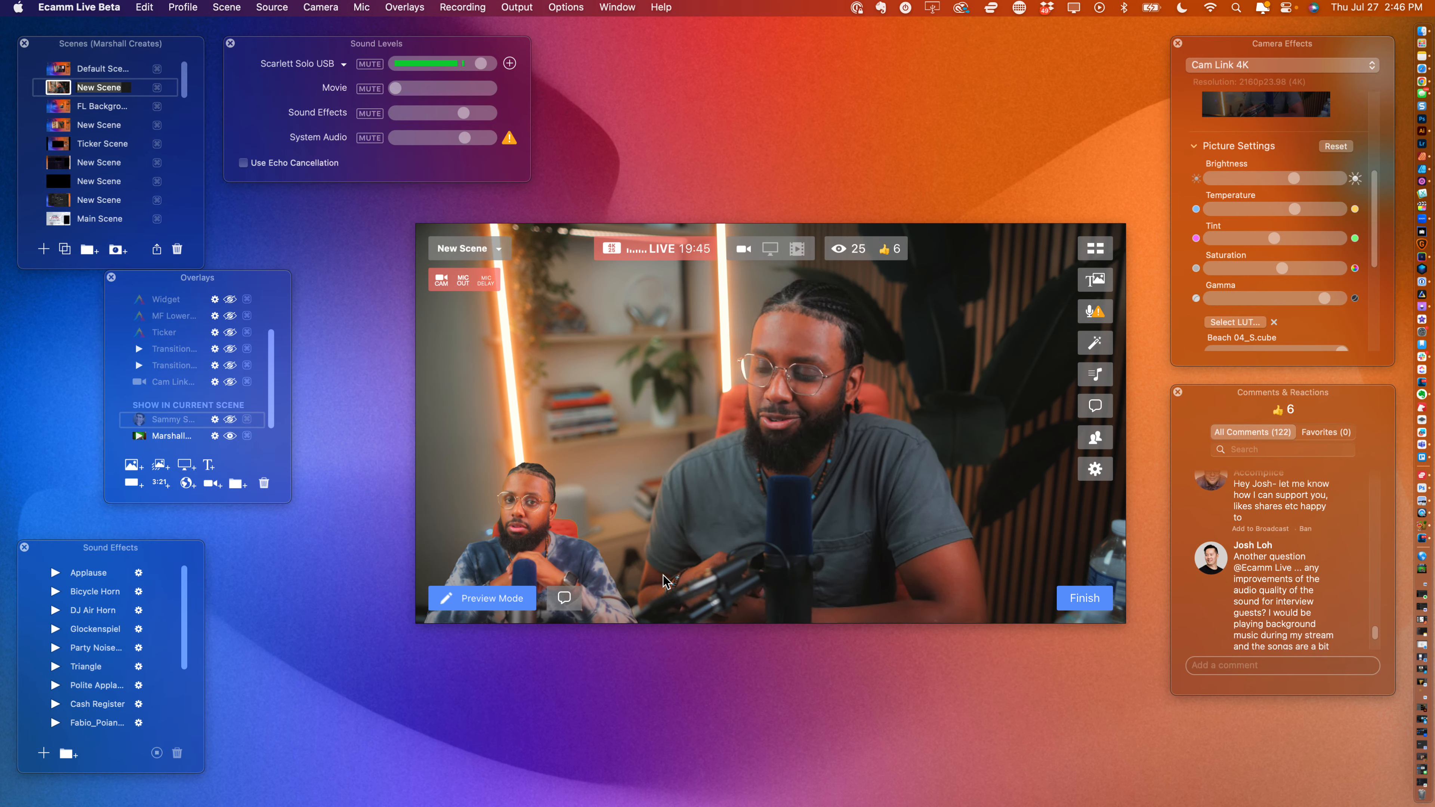
pyautogui.click(538, 532)
pyautogui.moveTo(537, 532); pyautogui.dragTo(557, 519)
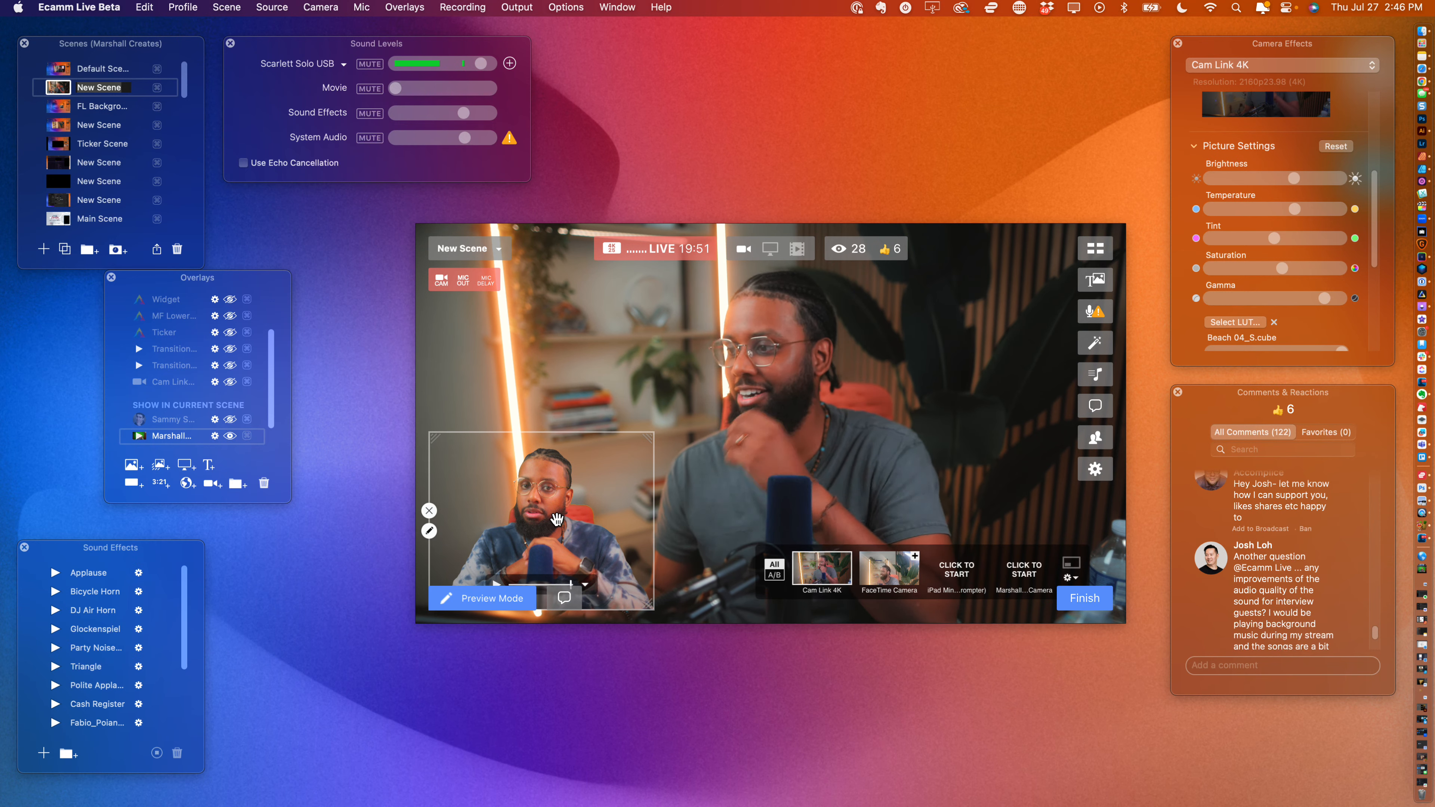
pyautogui.click(495, 584)
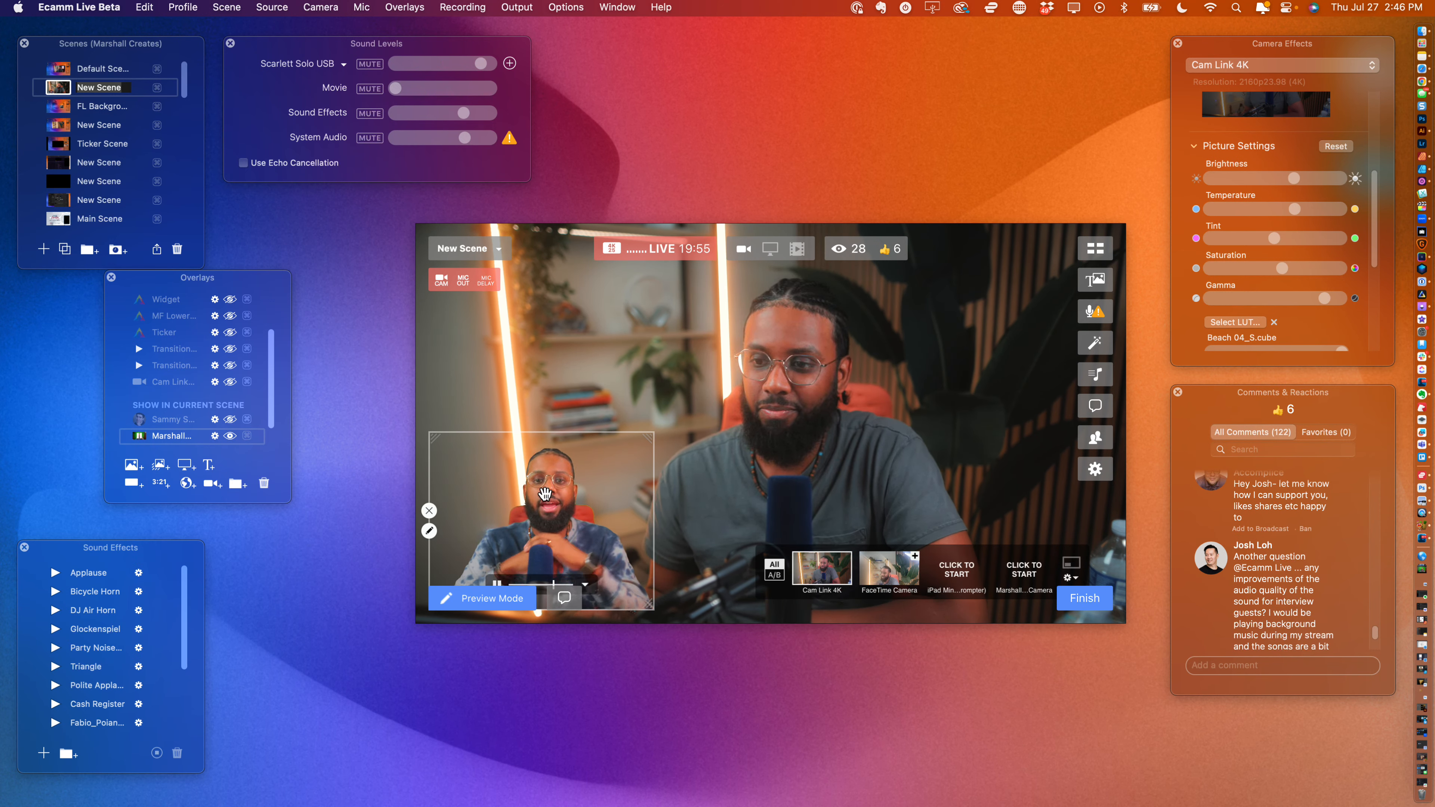
pyautogui.moveTo(499, 504); pyautogui.dragTo(507, 433)
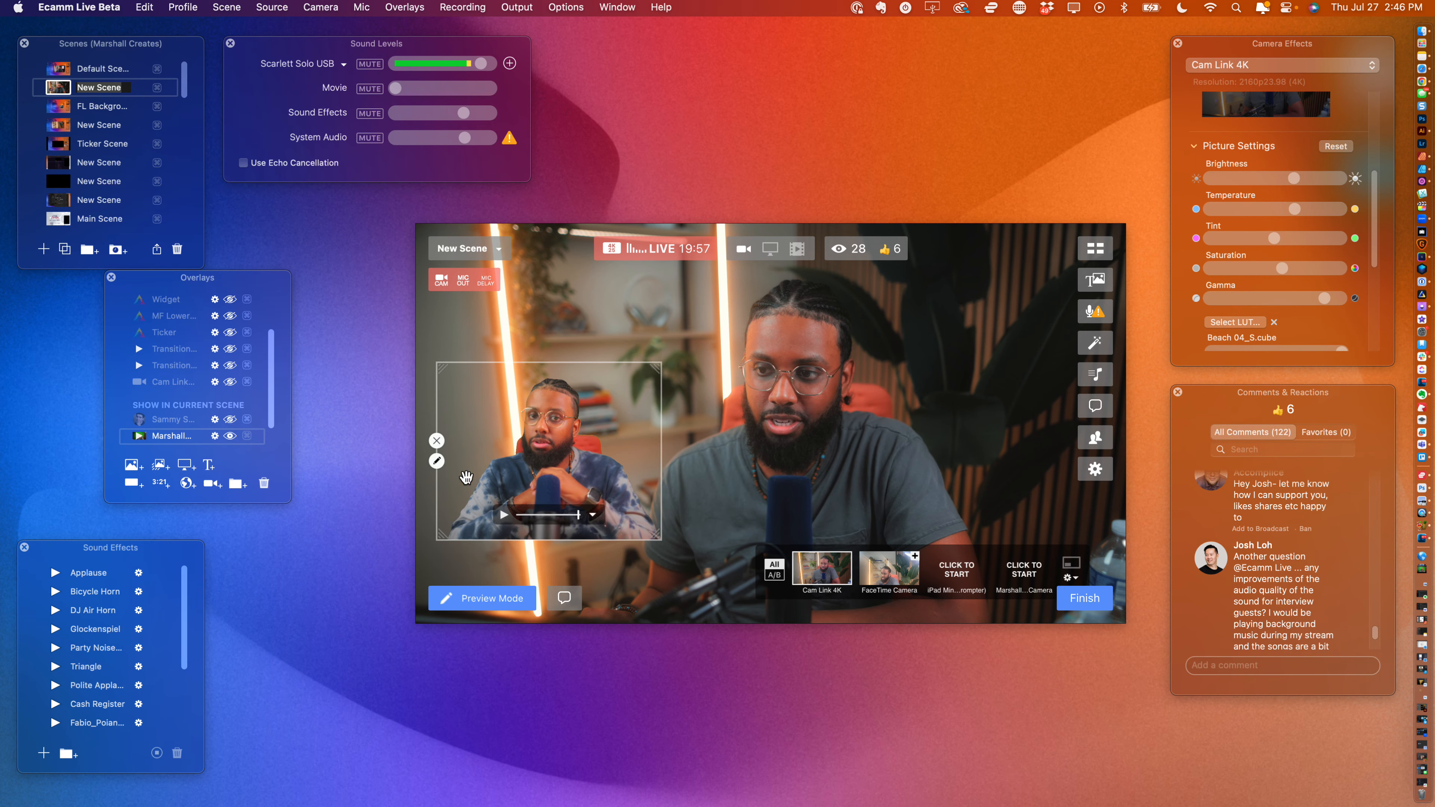
# - Tilt the clip overlay slightly counterclockwise and give it a thin black border
pyautogui.click(440, 461)
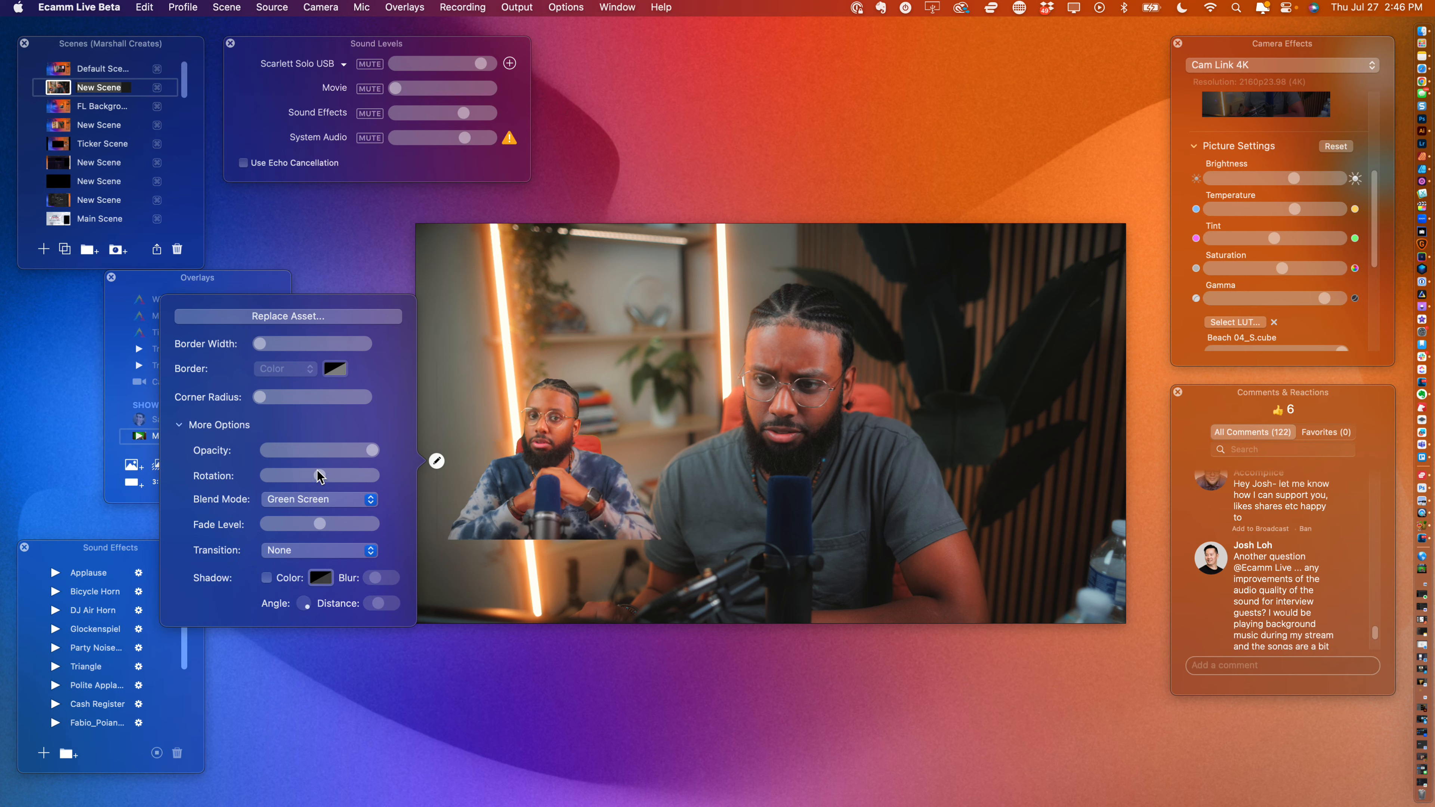
pyautogui.moveTo(320, 477); pyautogui.dragTo(315, 476)
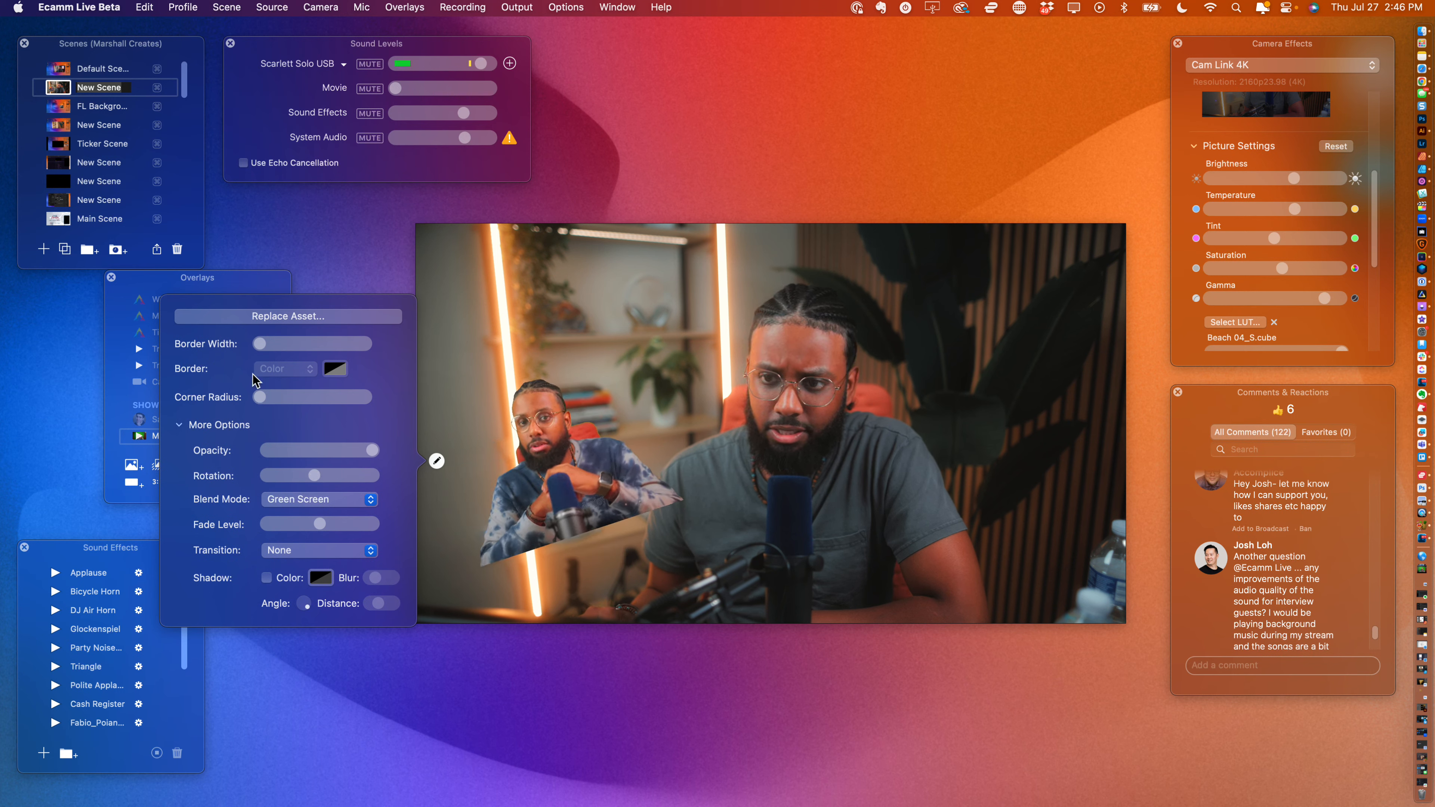
pyautogui.moveTo(261, 352)
pyautogui.mouseDown()
pyautogui.moveTo(293, 349)
pyautogui.moveTo(271, 348)
pyautogui.mouseUp()
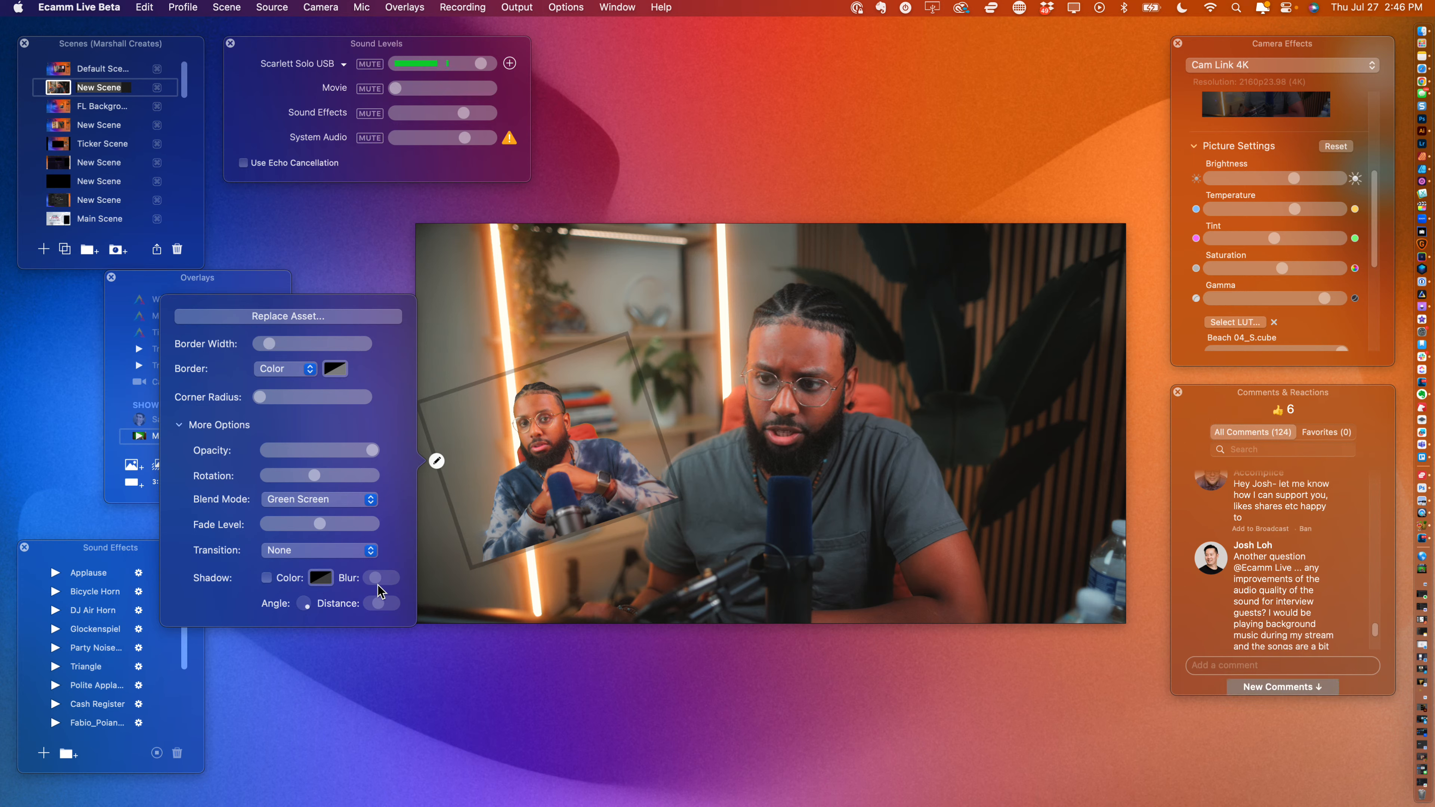
# - Try a black shadow on the clip overlay and turn it off again
pyautogui.click(267, 578)
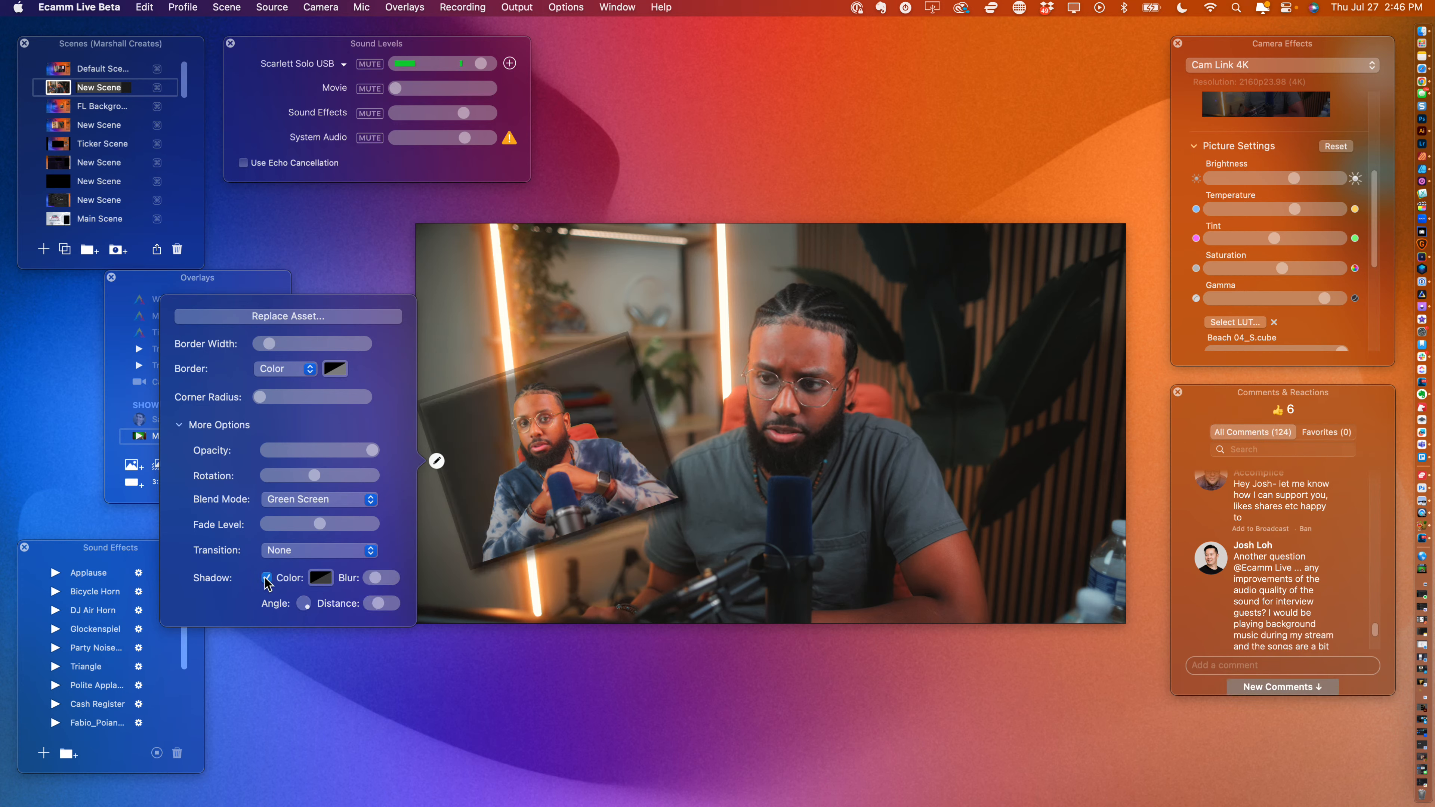
pyautogui.moveTo(477, 486)
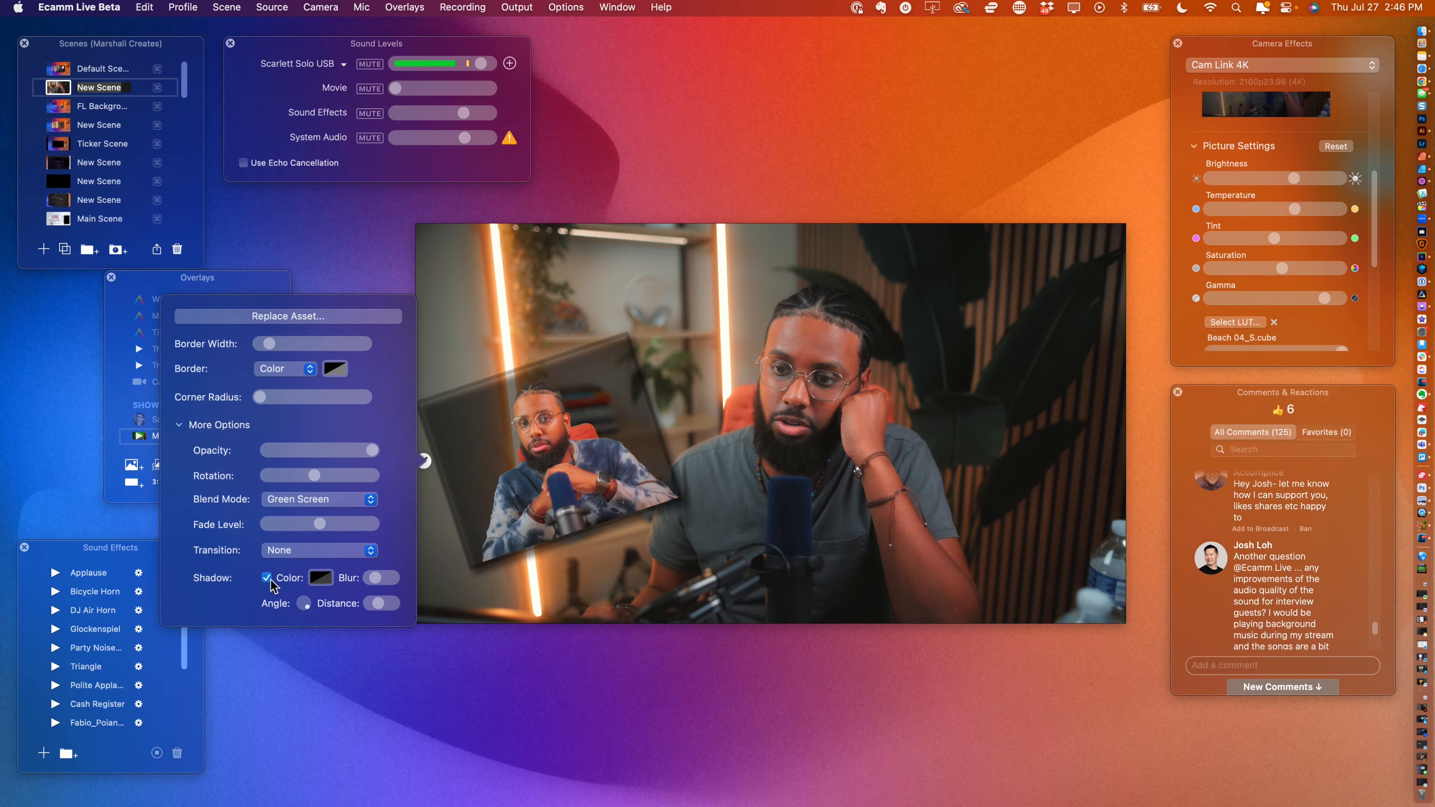
pyautogui.click(267, 578)
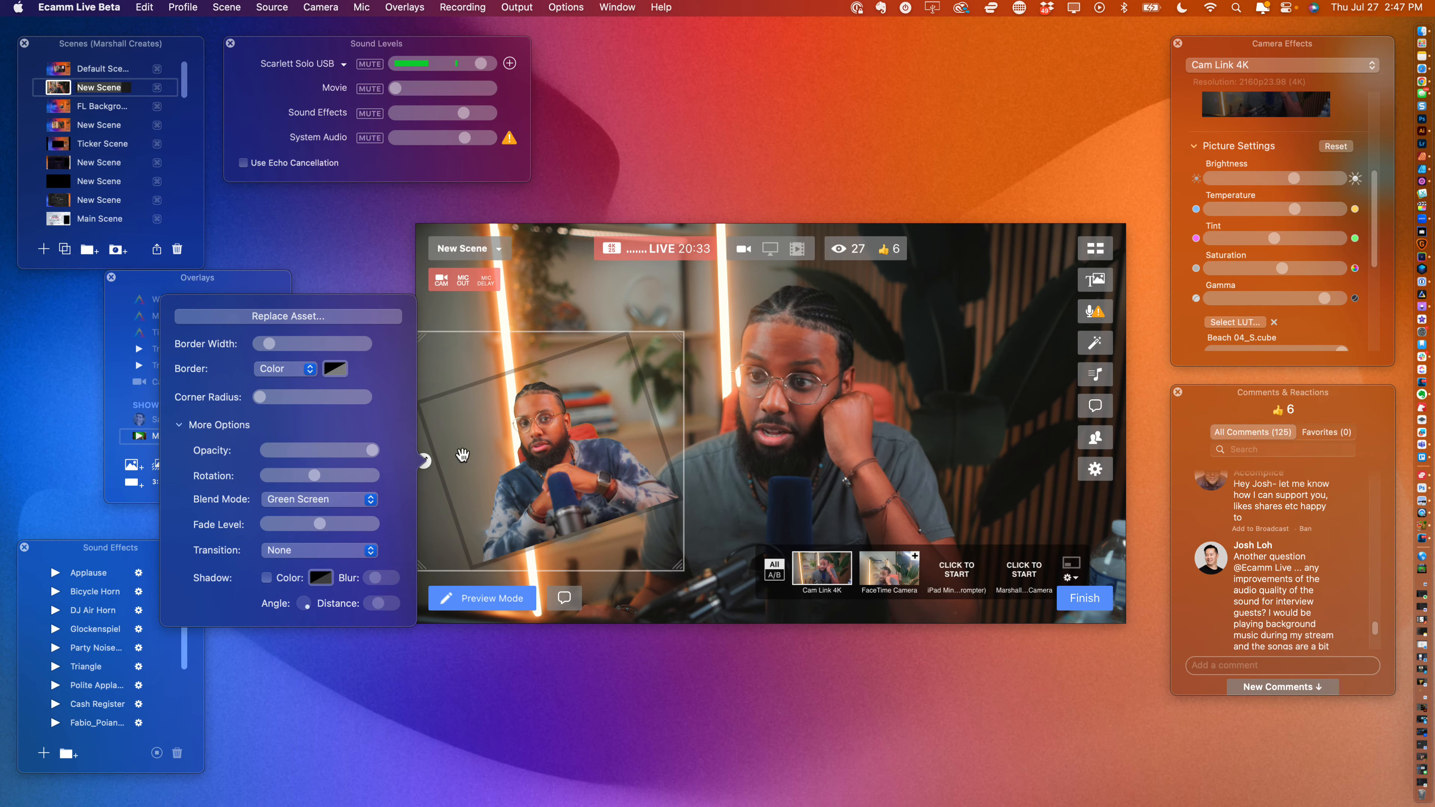
# - Move the tilted clip overlay closer to the presenter and look over its overlay settings
pyautogui.click(528, 453)
pyautogui.click(487, 462)
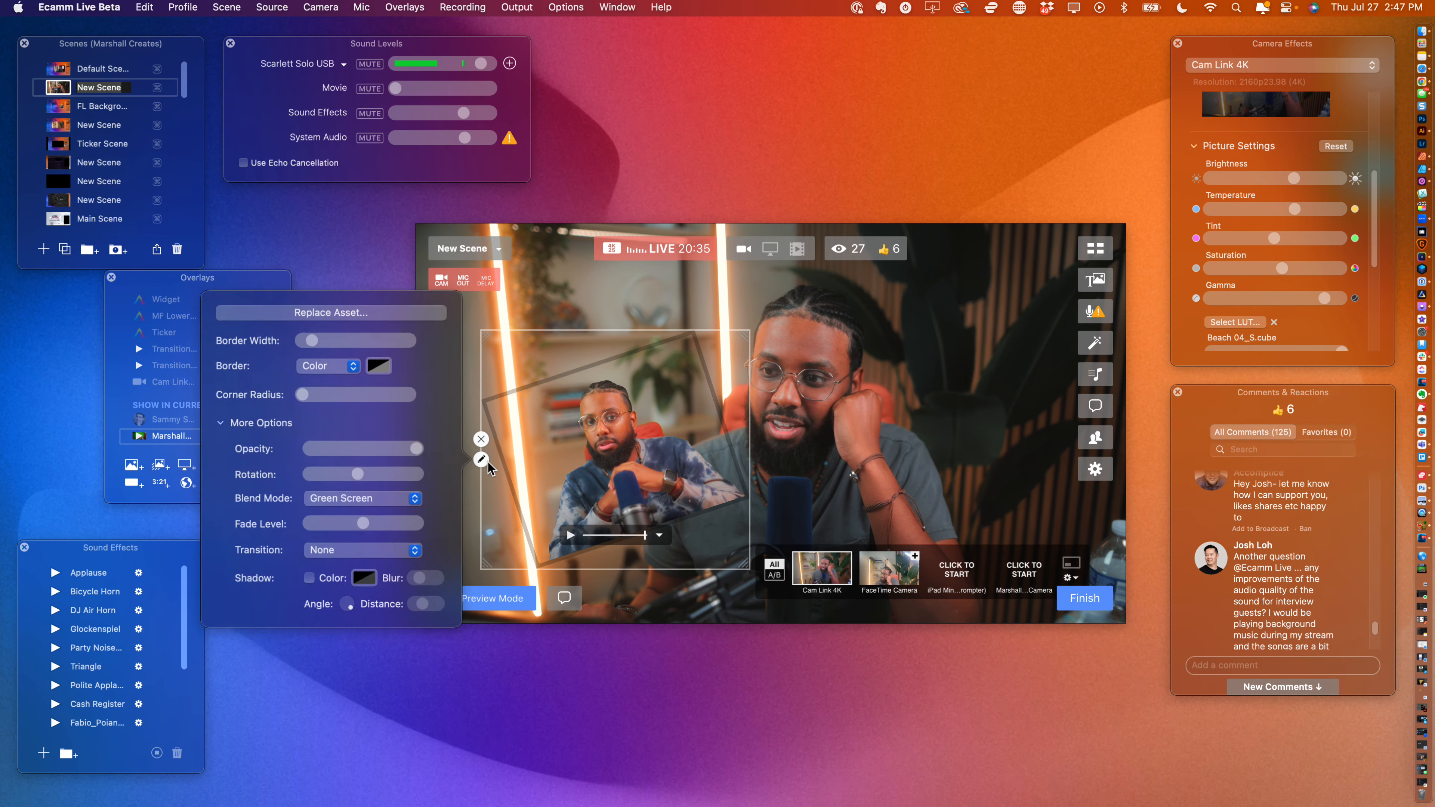
pyautogui.moveTo(359, 527)
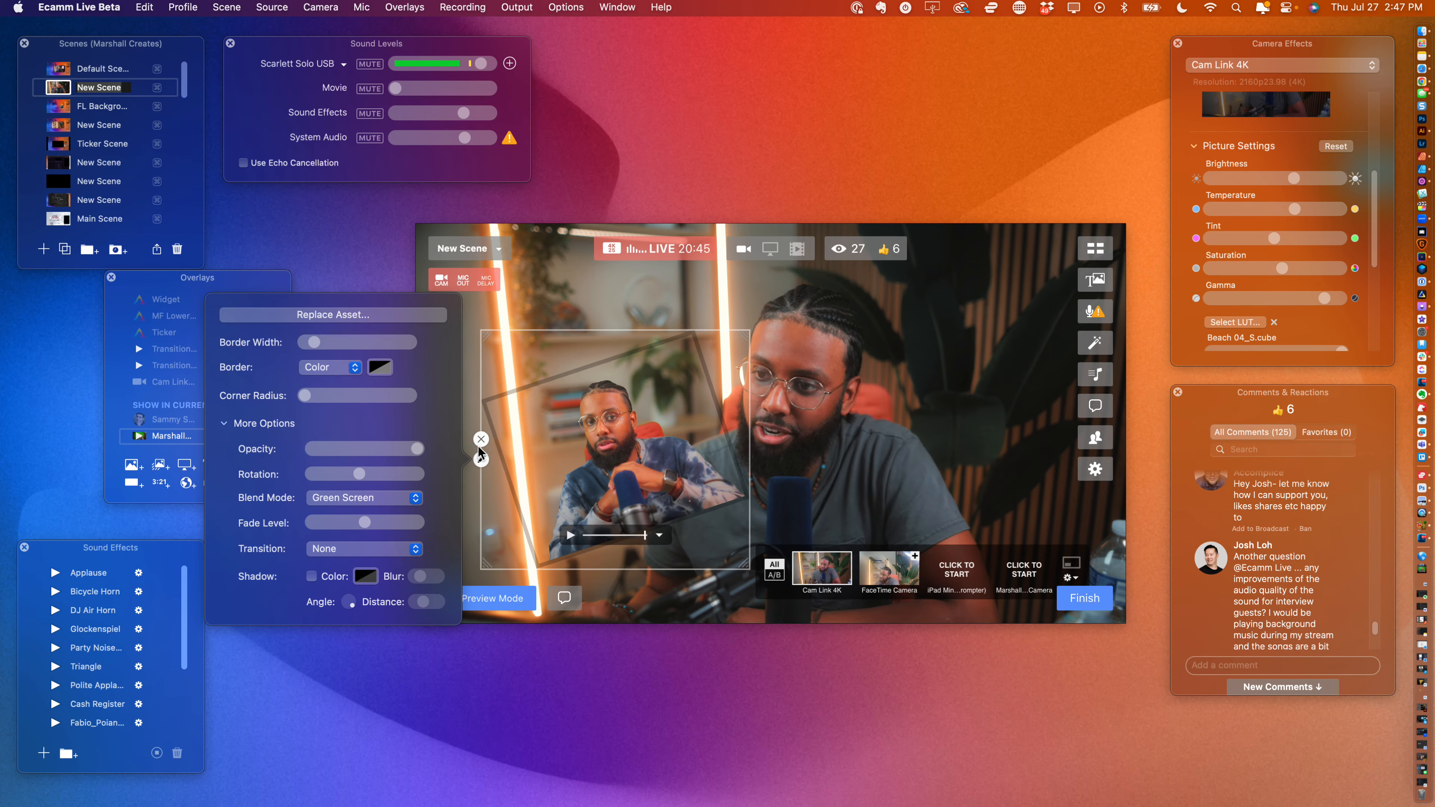
pyautogui.click(616, 456)
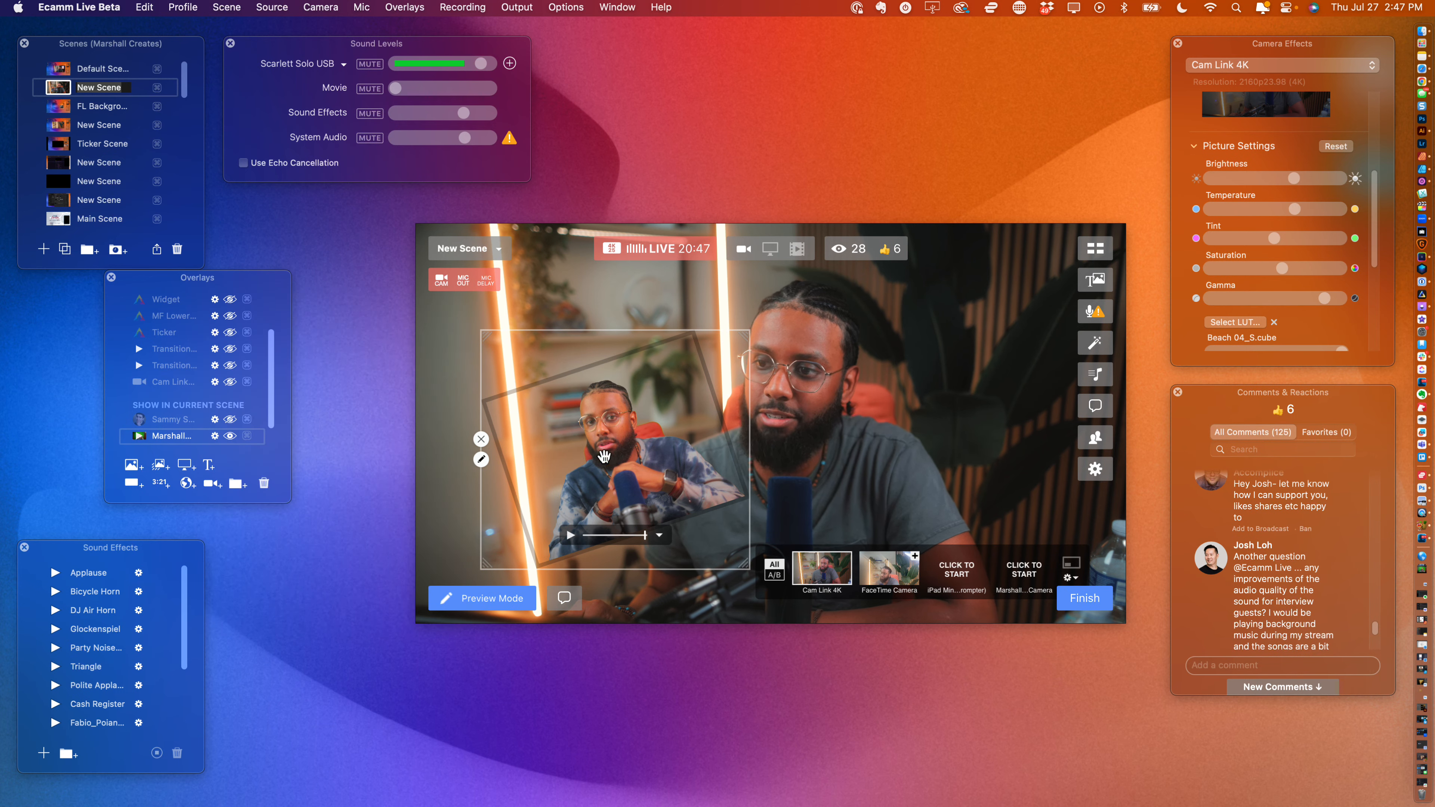
# - Try the Pin Light and Difference blend modes on the clip overlay and switch it to Exclusion
pyautogui.click(484, 462)
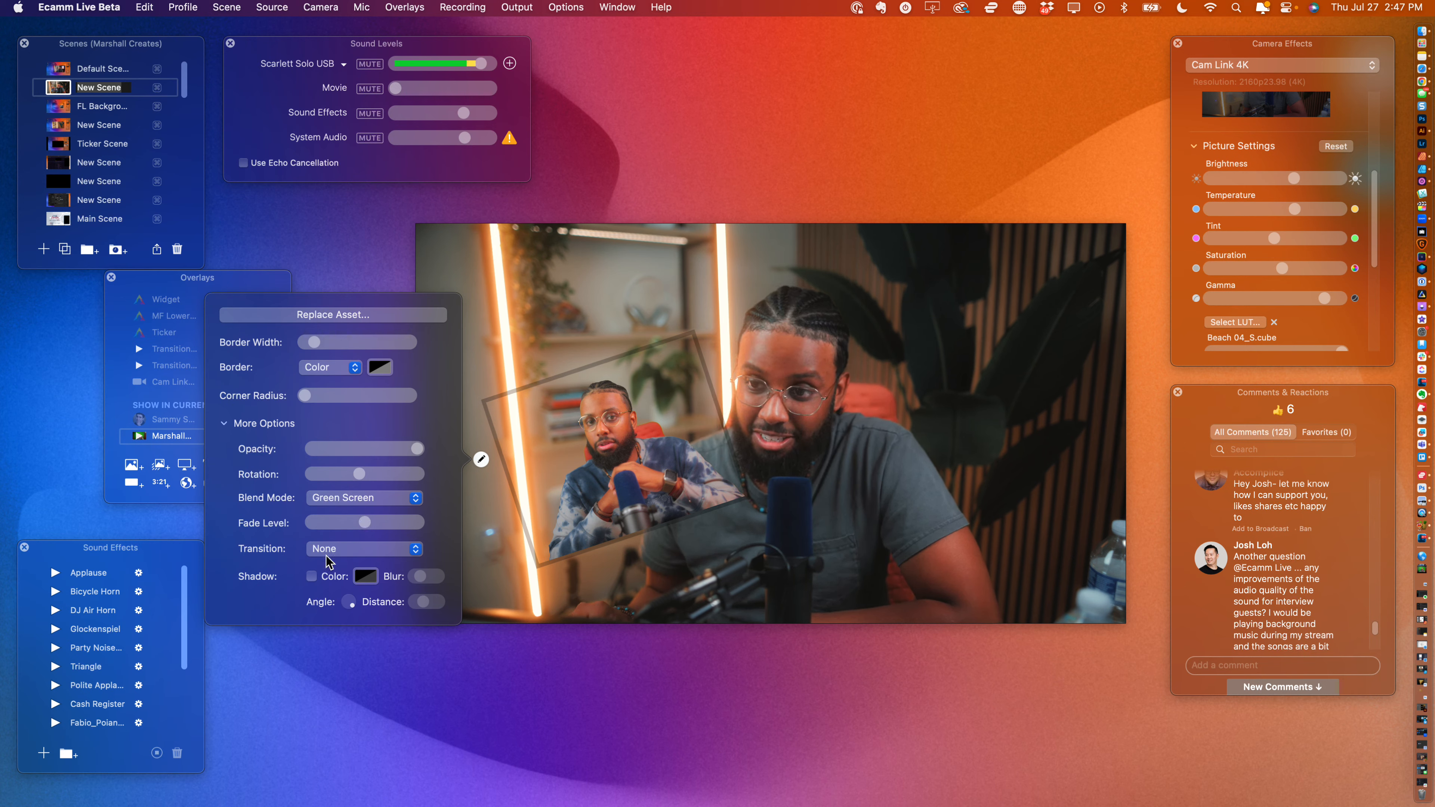
pyautogui.click(339, 503)
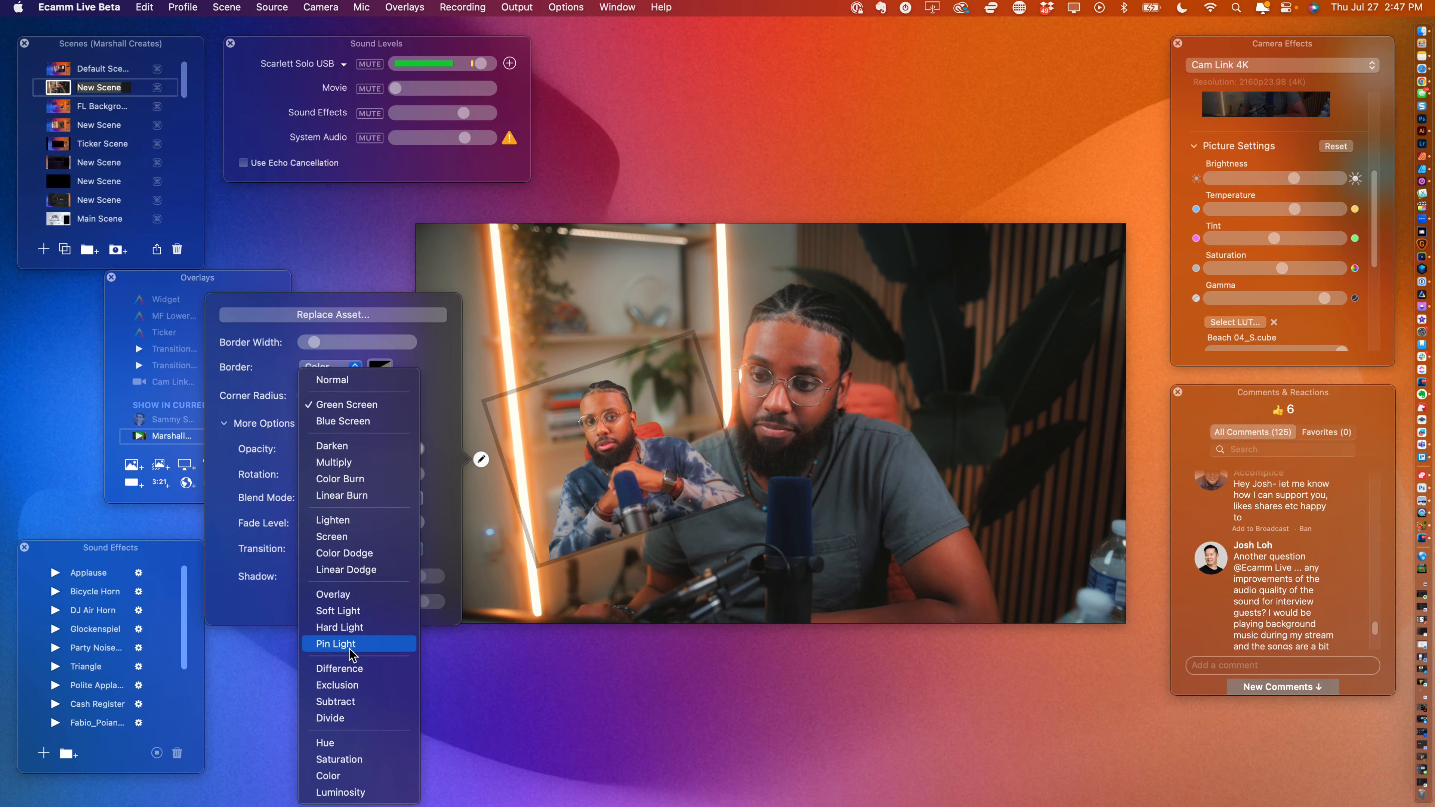
pyautogui.click(352, 655)
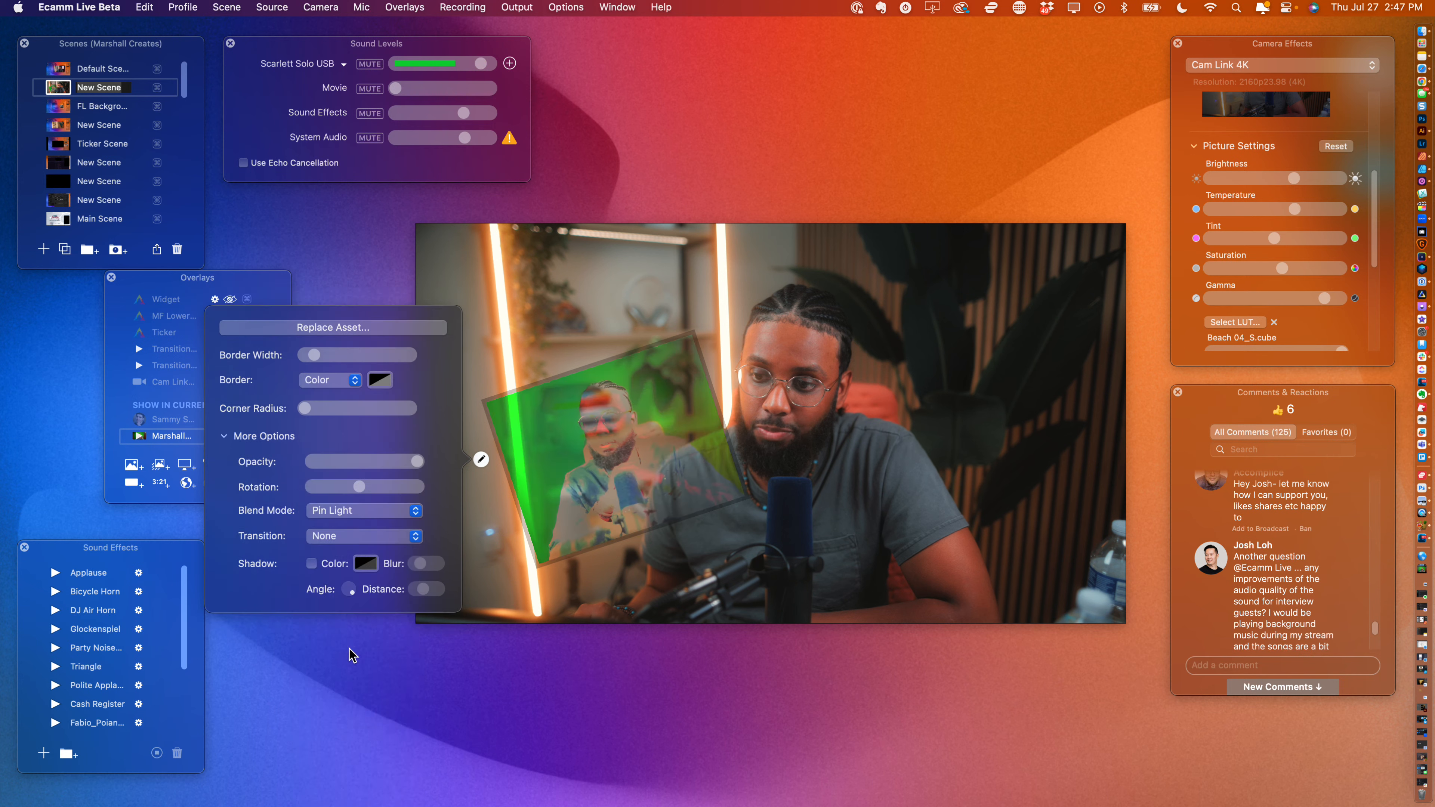
pyautogui.click(482, 459)
pyautogui.click(481, 459)
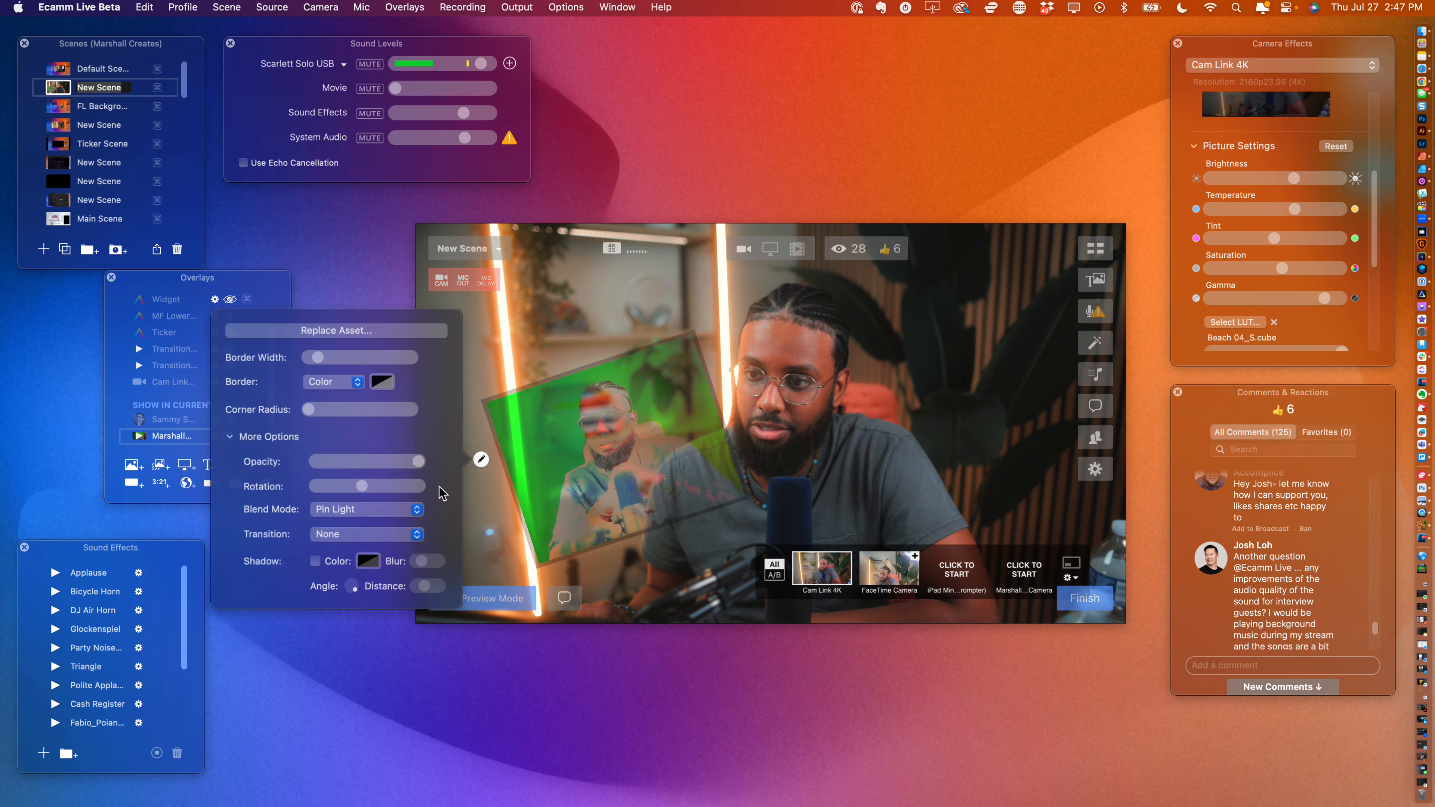
pyautogui.click(355, 511)
pyautogui.click(347, 536)
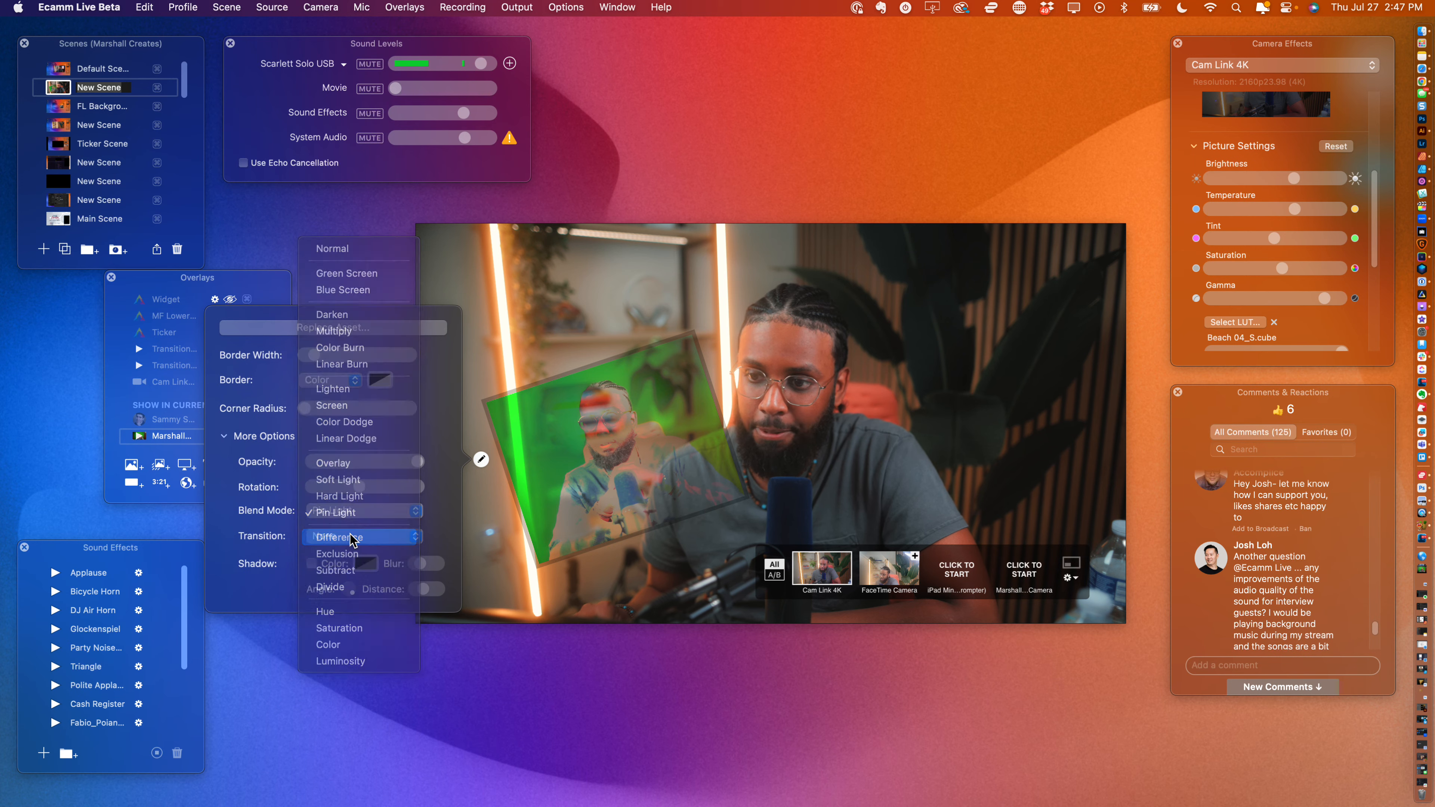
pyautogui.click(383, 511)
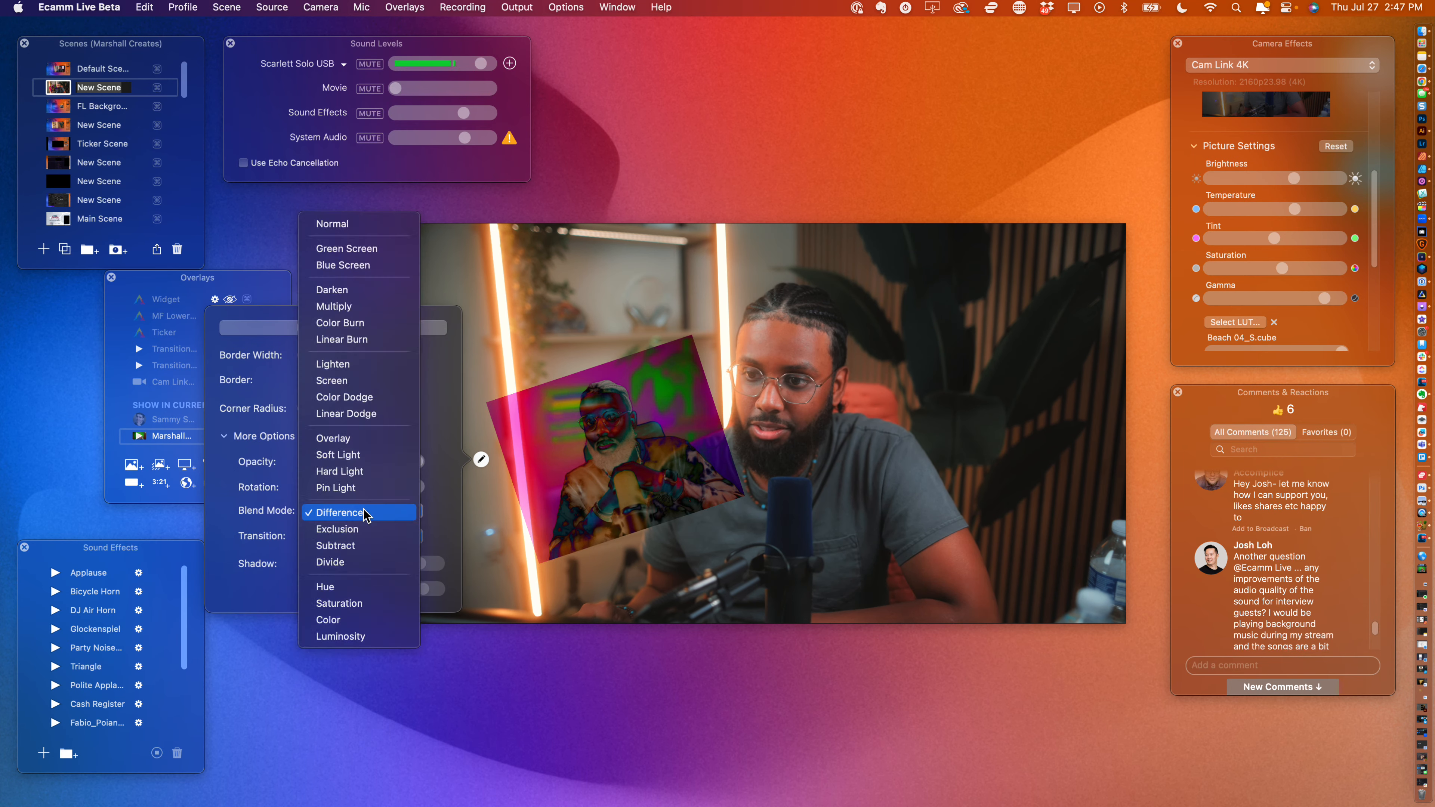
pyautogui.click(386, 526)
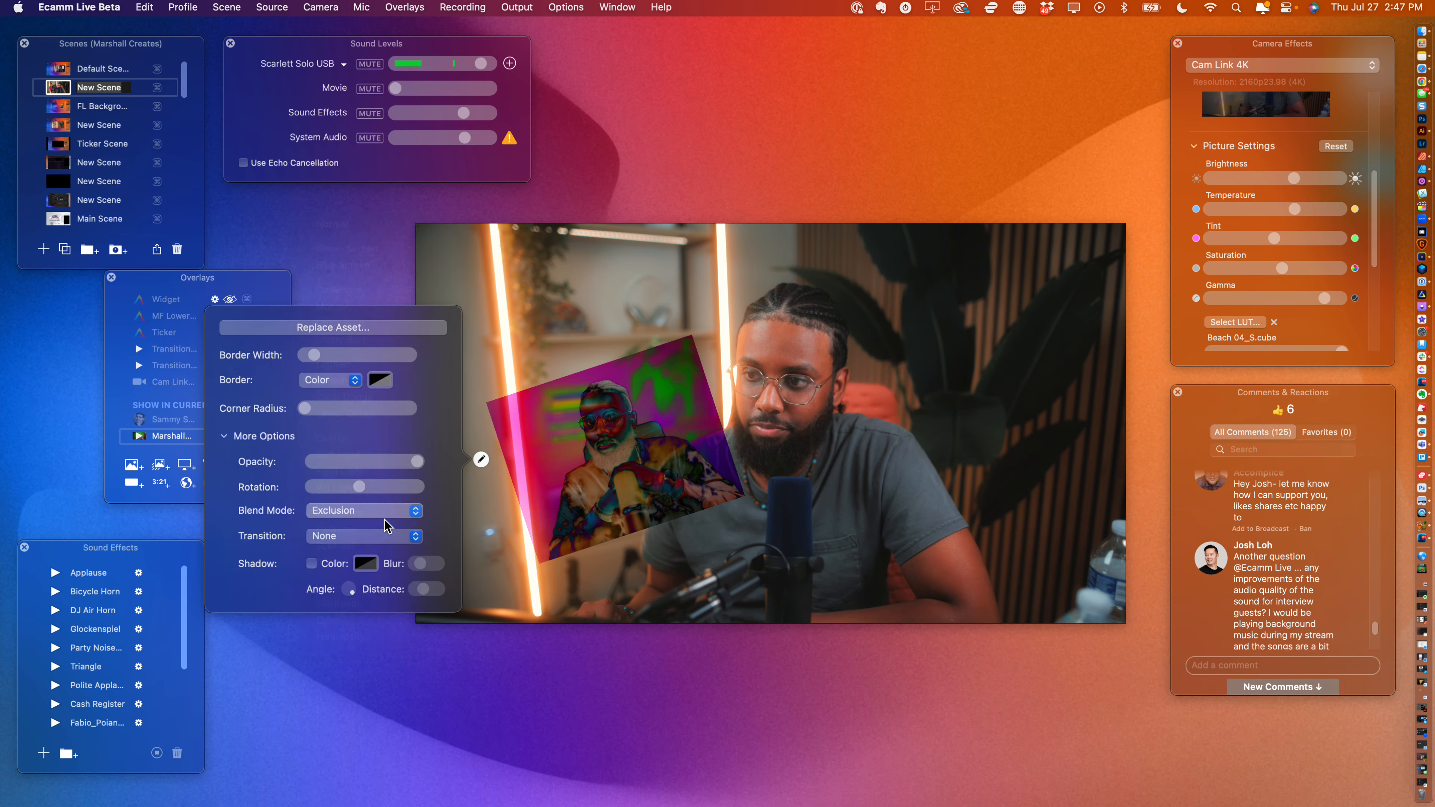
# - Hide the clip overlay from the scene and add a rectangle overlay
pyautogui.click(613, 407)
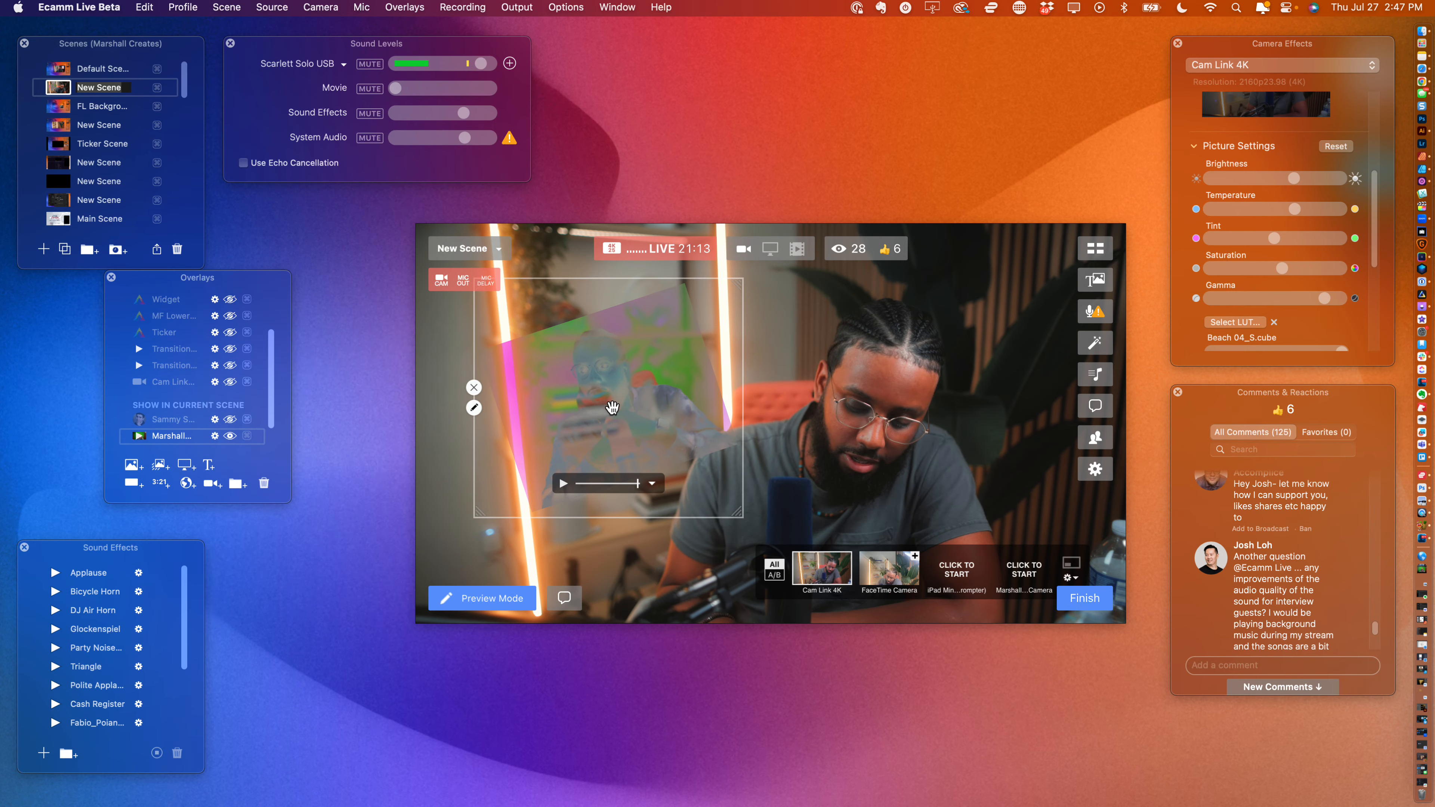
pyautogui.click(474, 388)
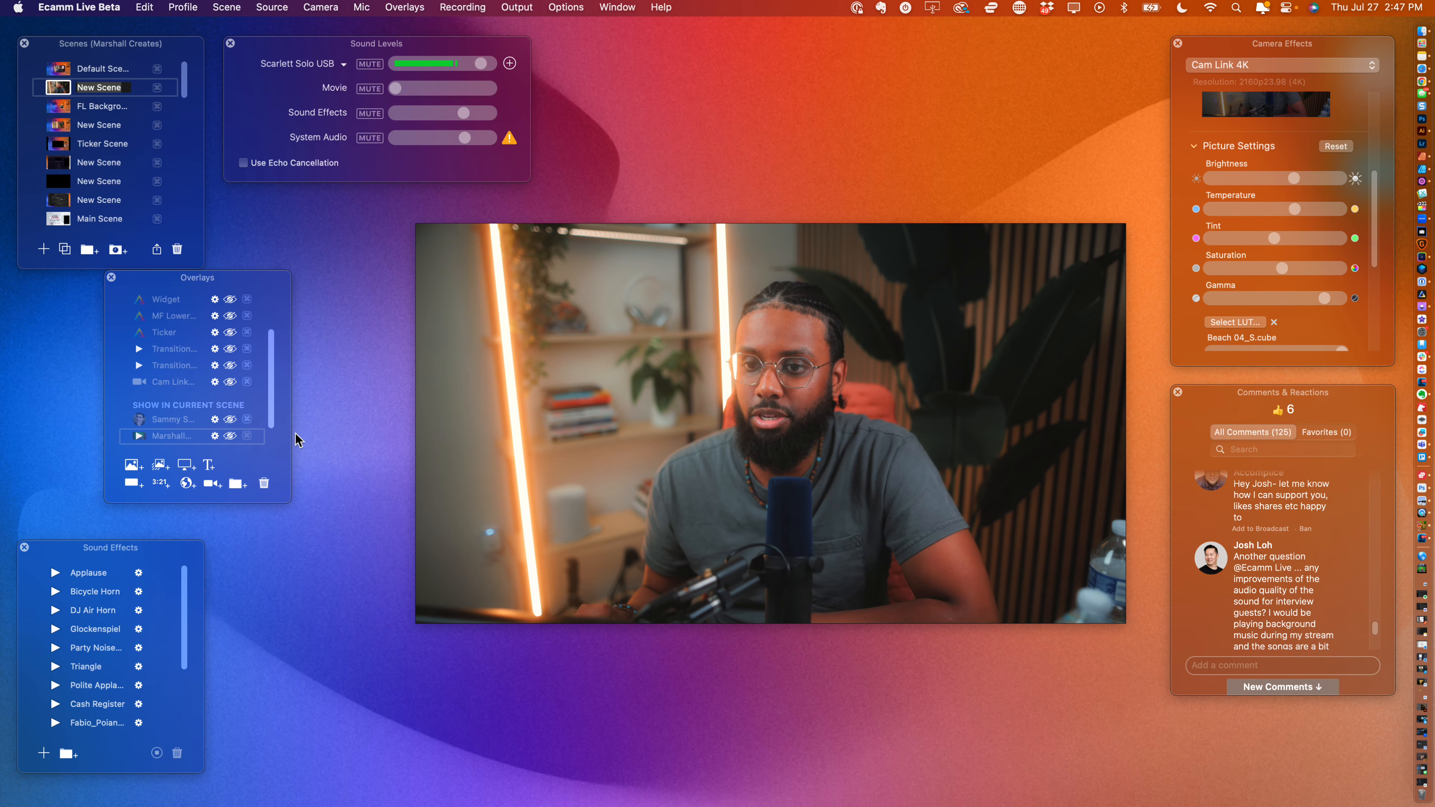
pyautogui.click(134, 484)
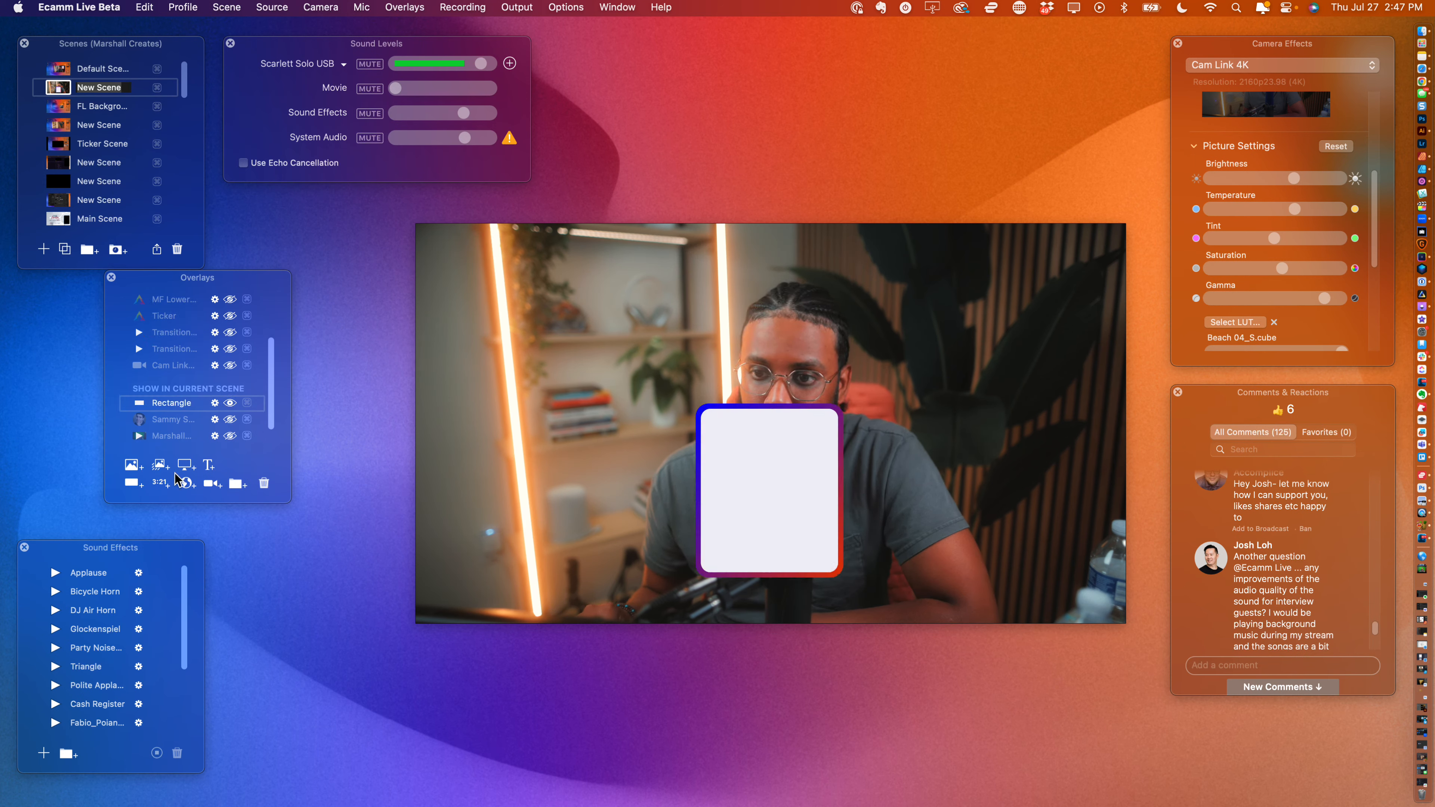
# - Move the rectangle overlay to the upper-left area of the video, open its settings and keep the Rectangle shape
pyautogui.moveTo(696, 481); pyautogui.dragTo(508, 326)
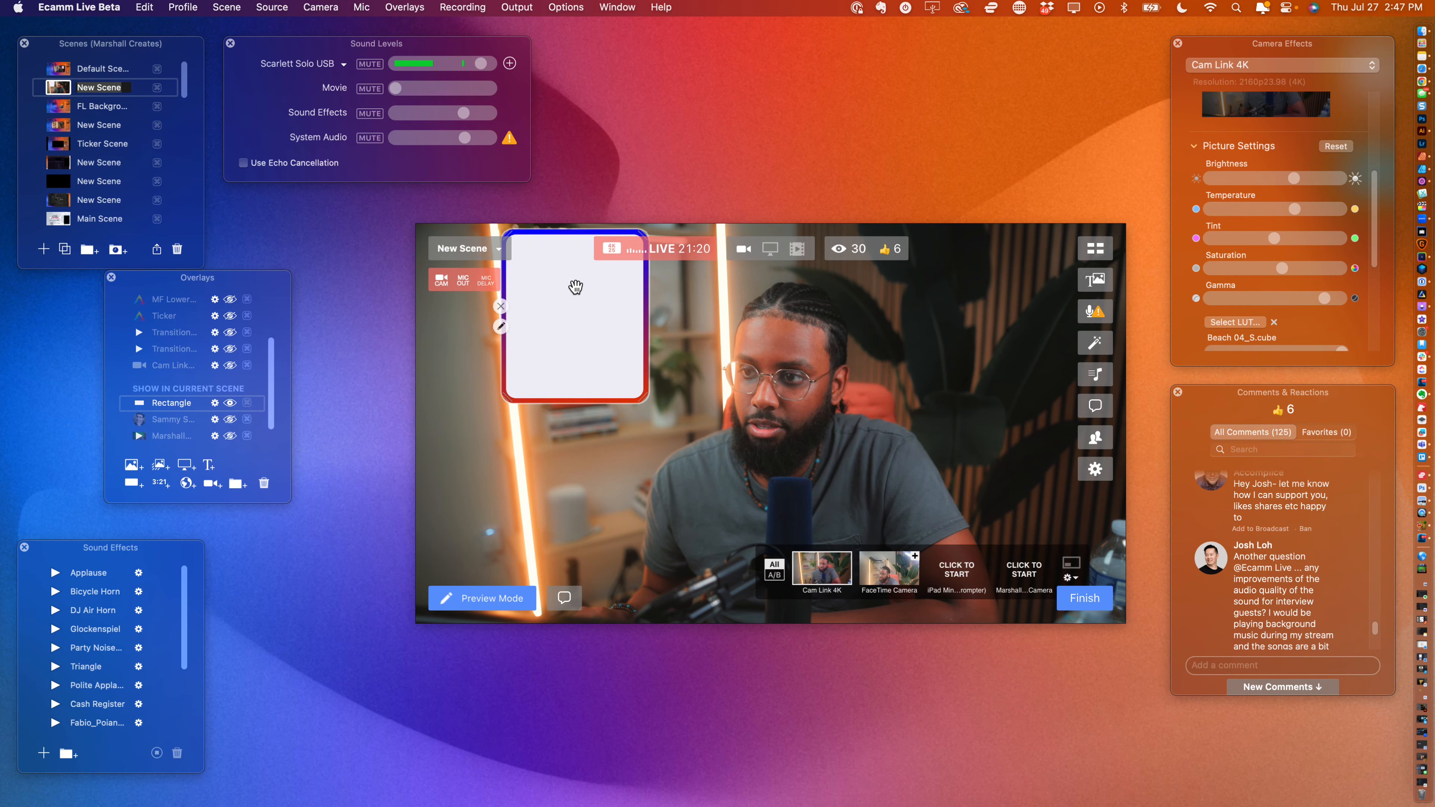
pyautogui.click(501, 327)
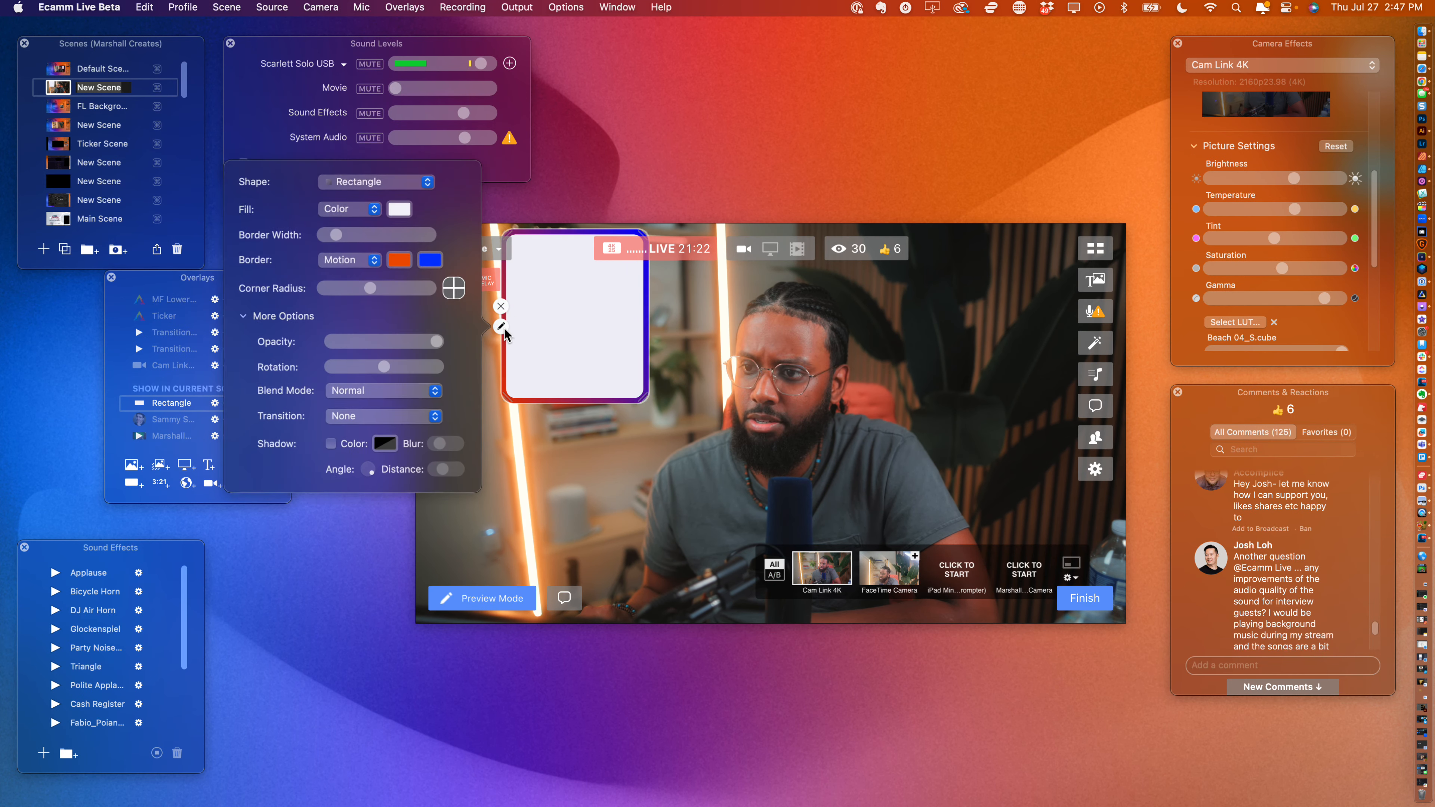
pyautogui.click(373, 182)
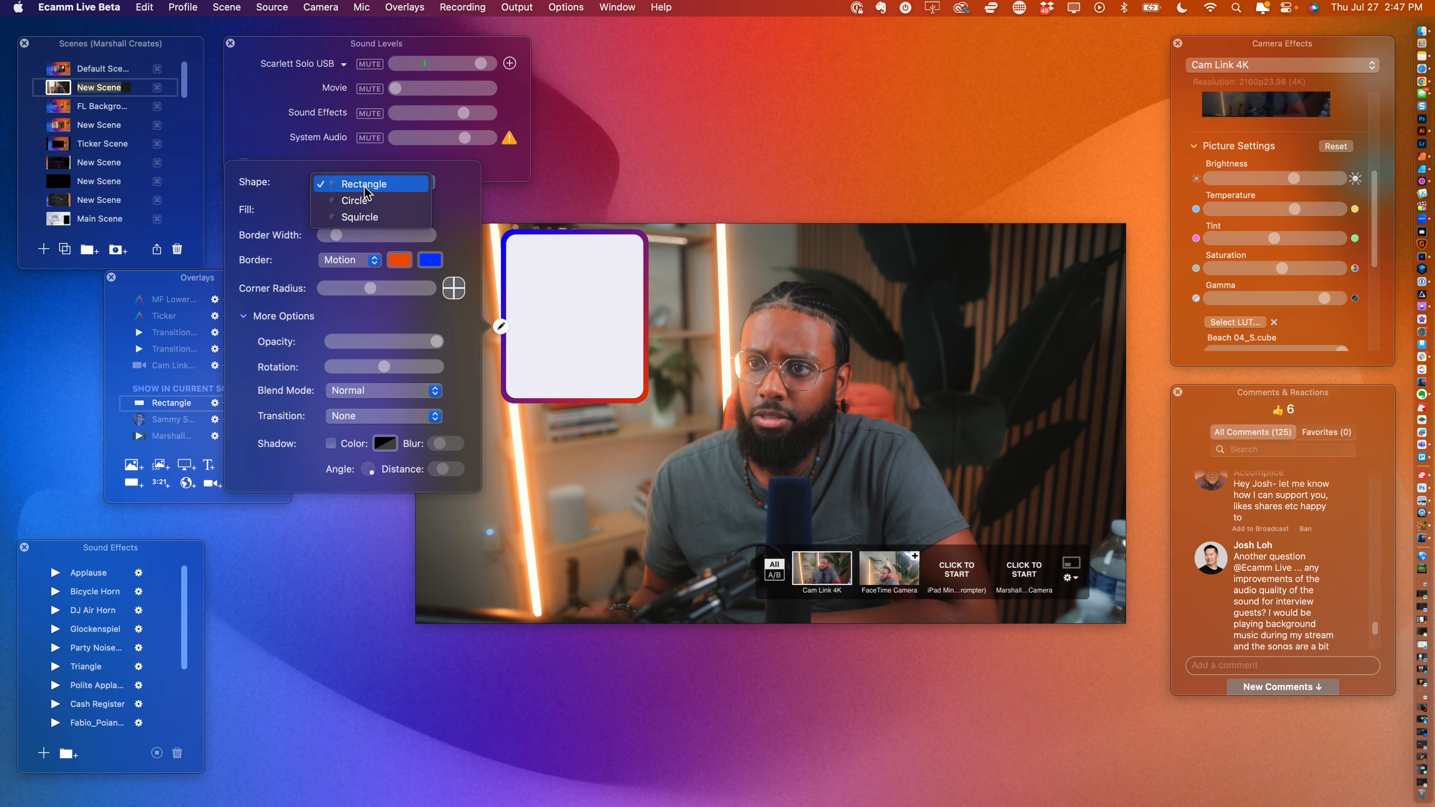
pyautogui.click(366, 184)
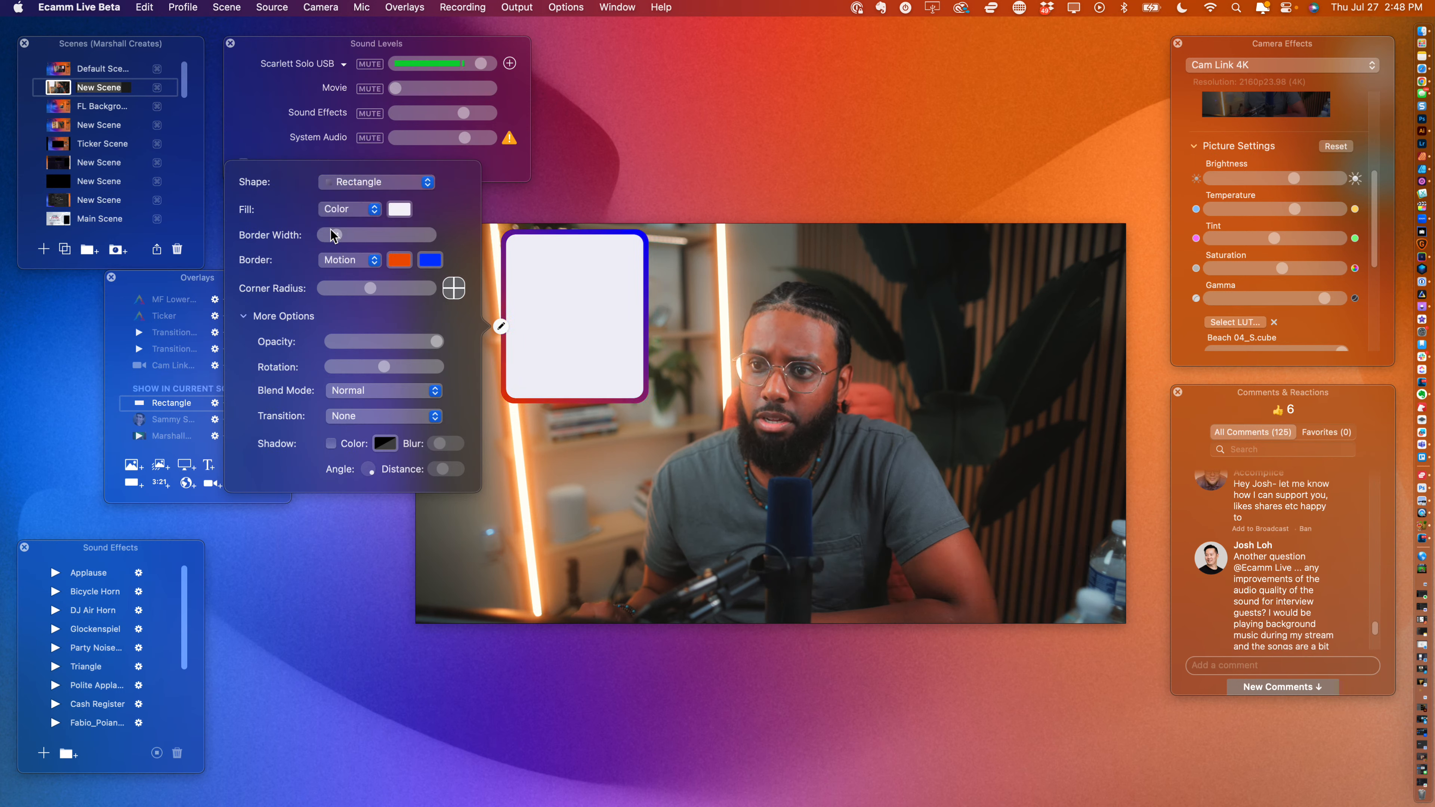
# - Reduce the rectangle's border width and corner radius to the minimum and stretch it to cover the whole video frame
pyautogui.moveTo(333, 236); pyautogui.dragTo(285, 234)
pyautogui.moveTo(368, 294); pyautogui.dragTo(228, 295)
pyautogui.moveTo(529, 294); pyautogui.dragTo(468, 286)
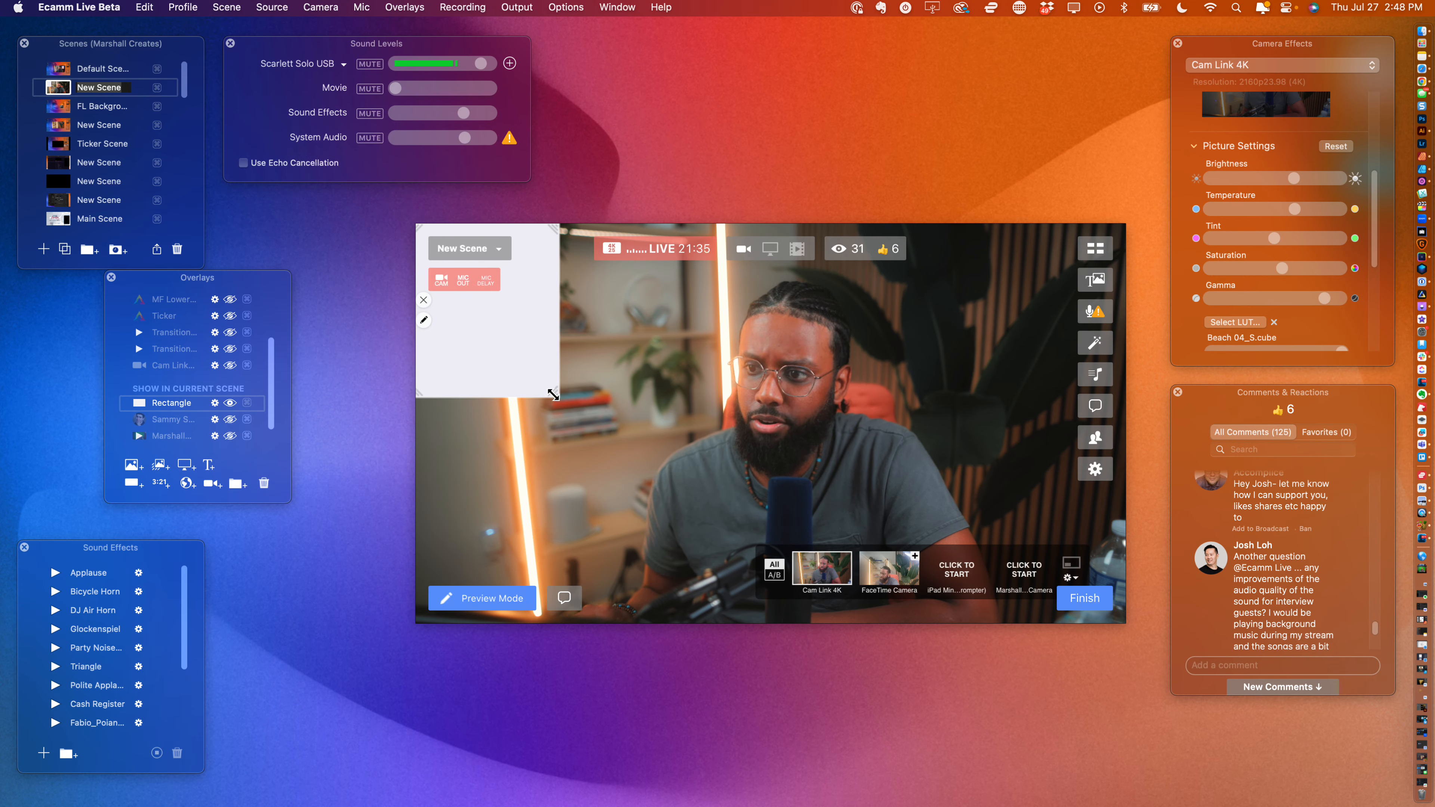
pyautogui.moveTo(553, 397); pyautogui.dragTo(1124, 626)
pyautogui.moveTo(785, 439)
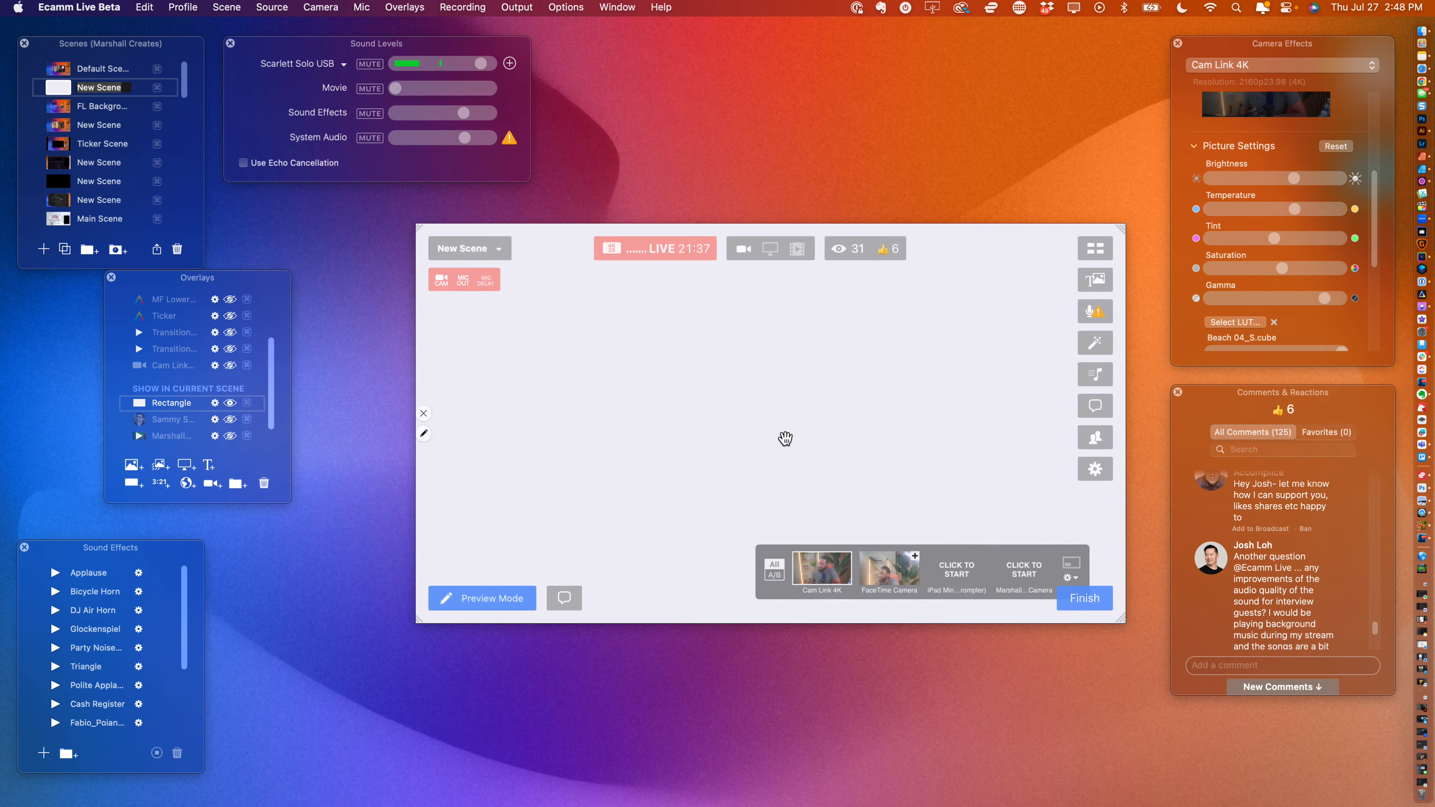
# - Give the full-frame rectangle a gradient fill and change its white color to red, keeping the blue one
pyautogui.click(425, 434)
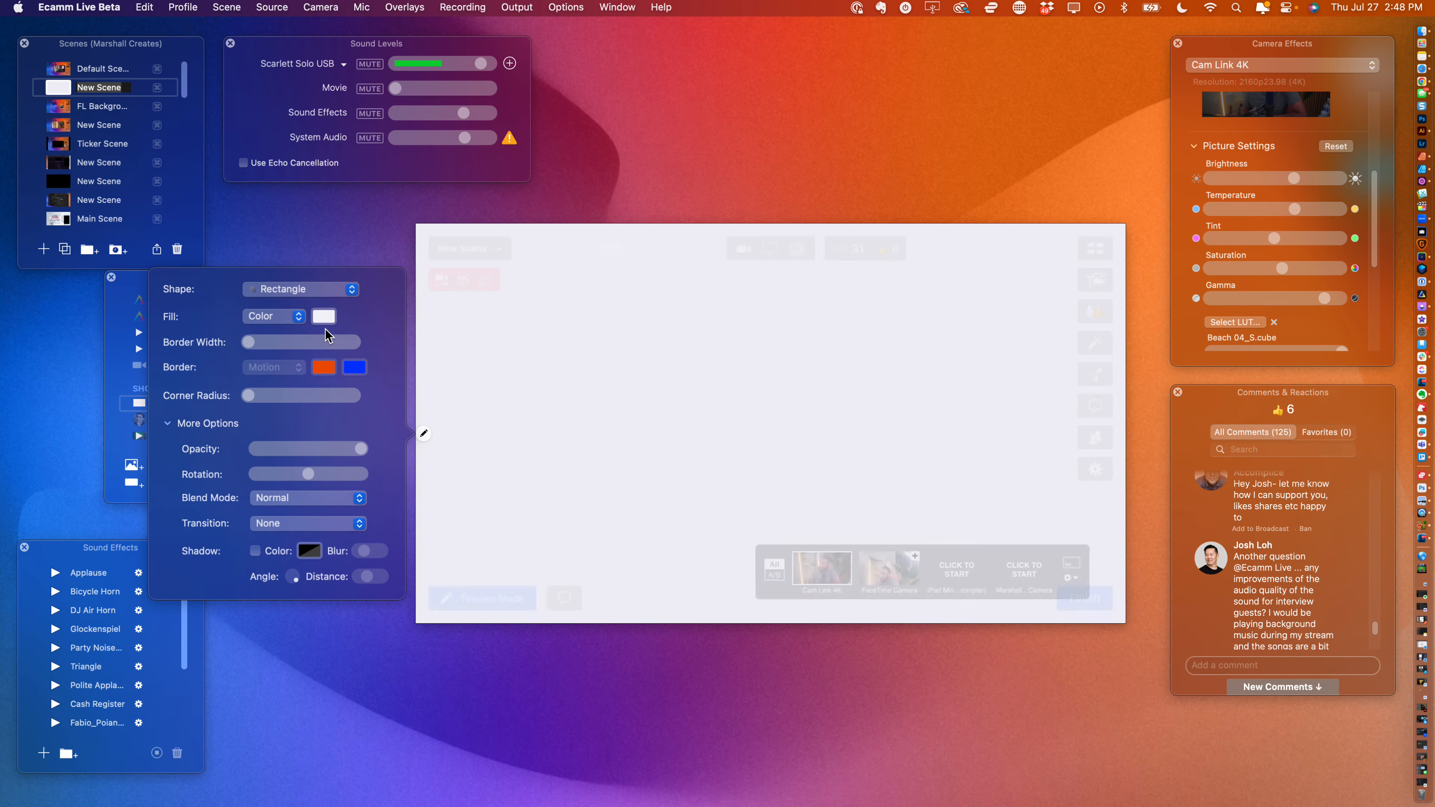
pyautogui.click(290, 323)
pyautogui.click(282, 330)
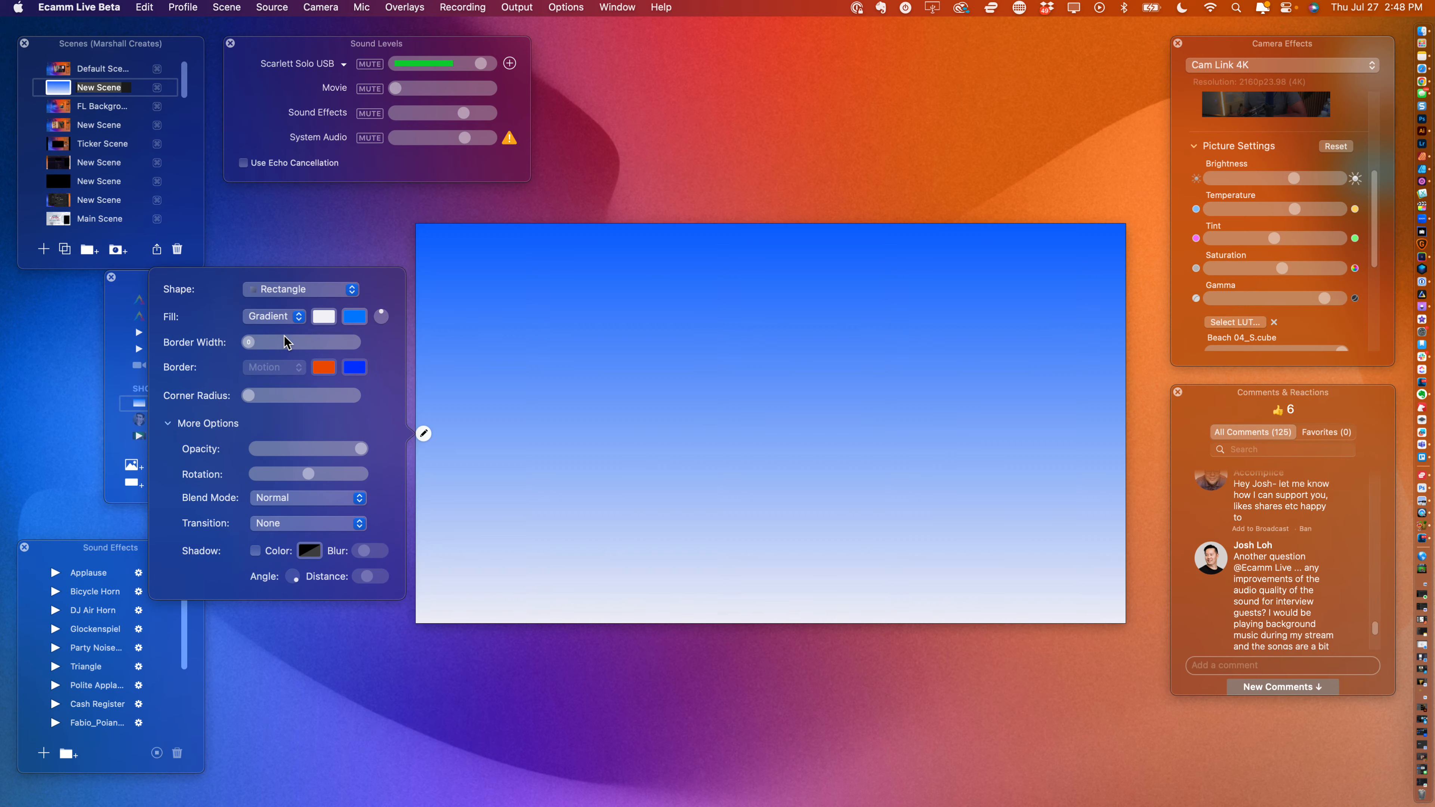
pyautogui.click(324, 318)
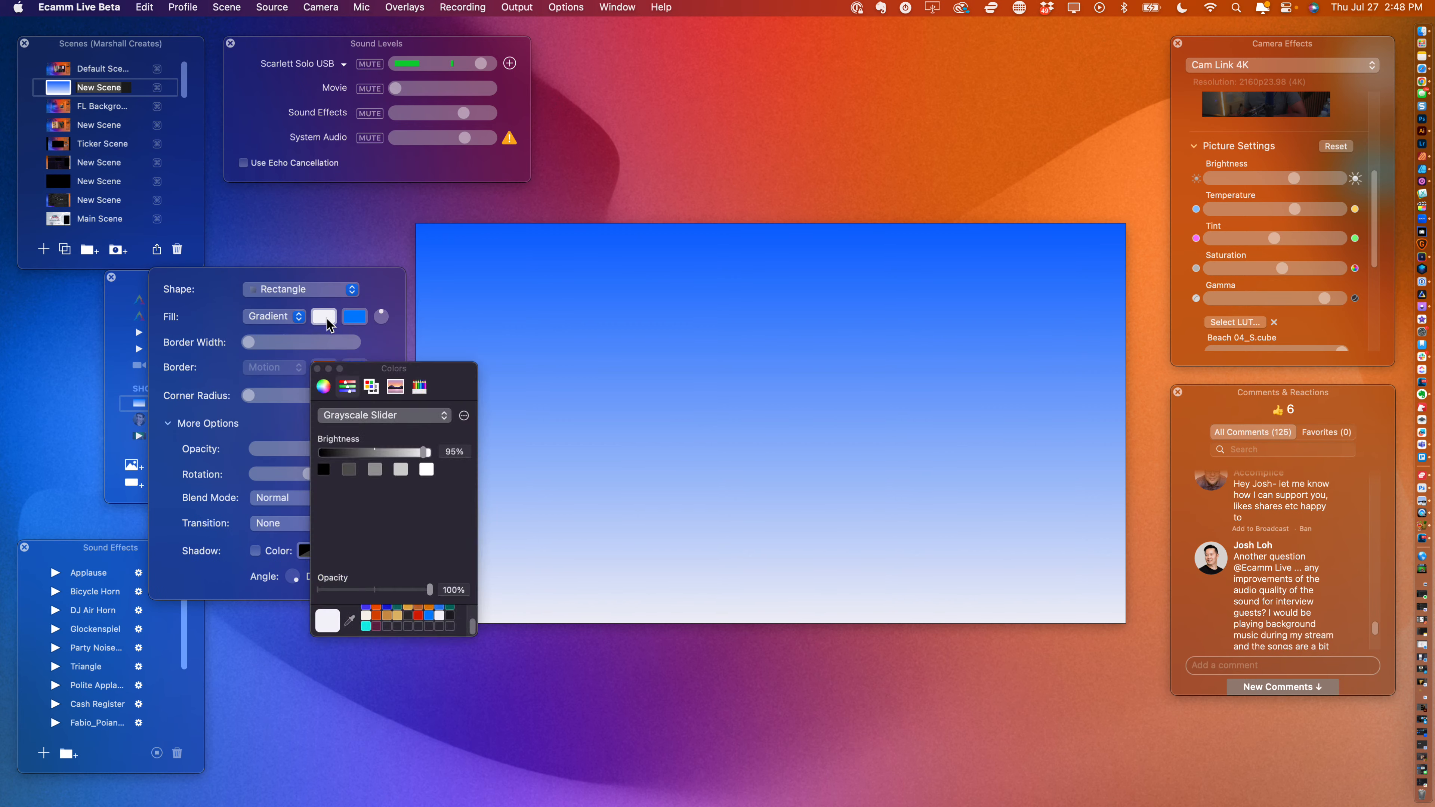
pyautogui.click(417, 615)
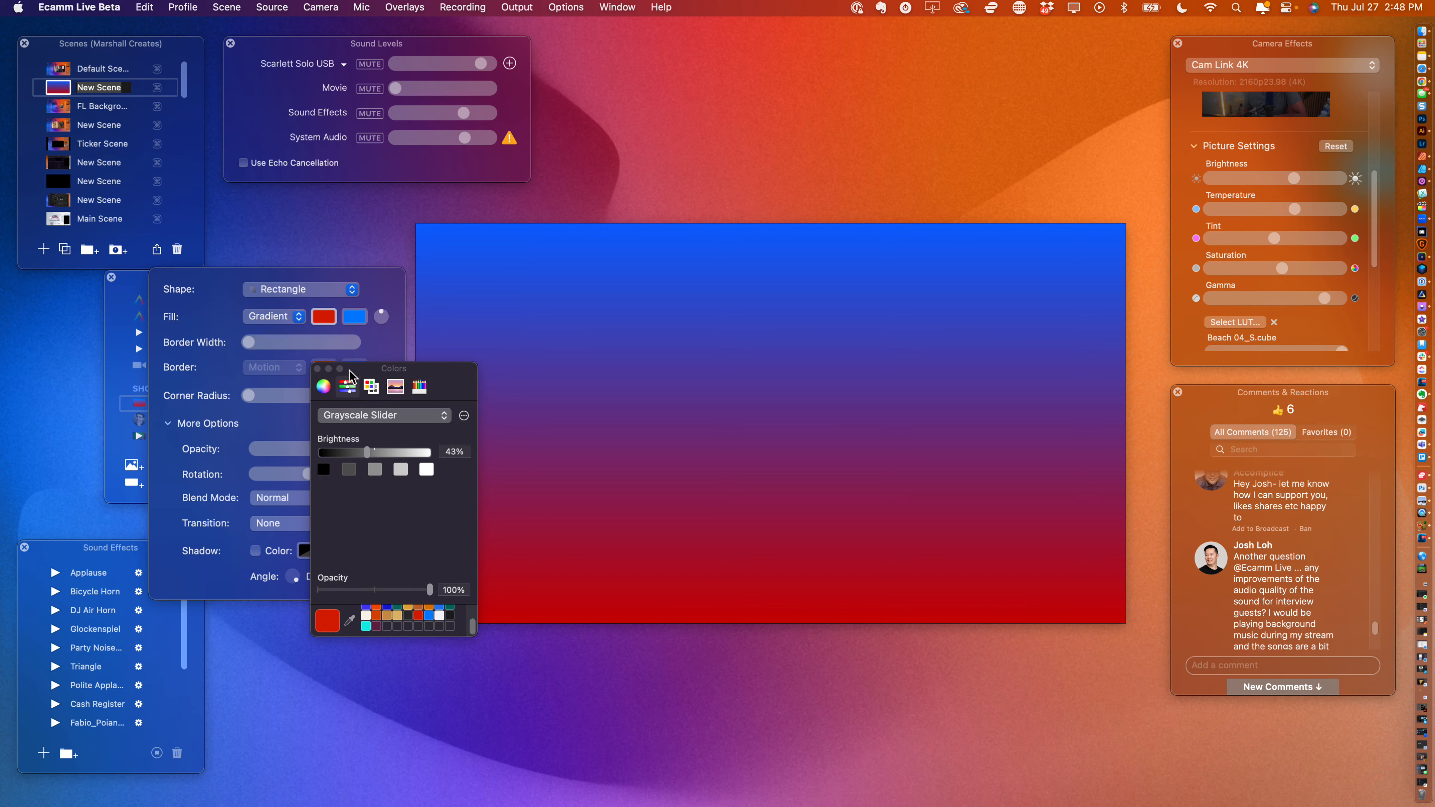
pyautogui.click(317, 369)
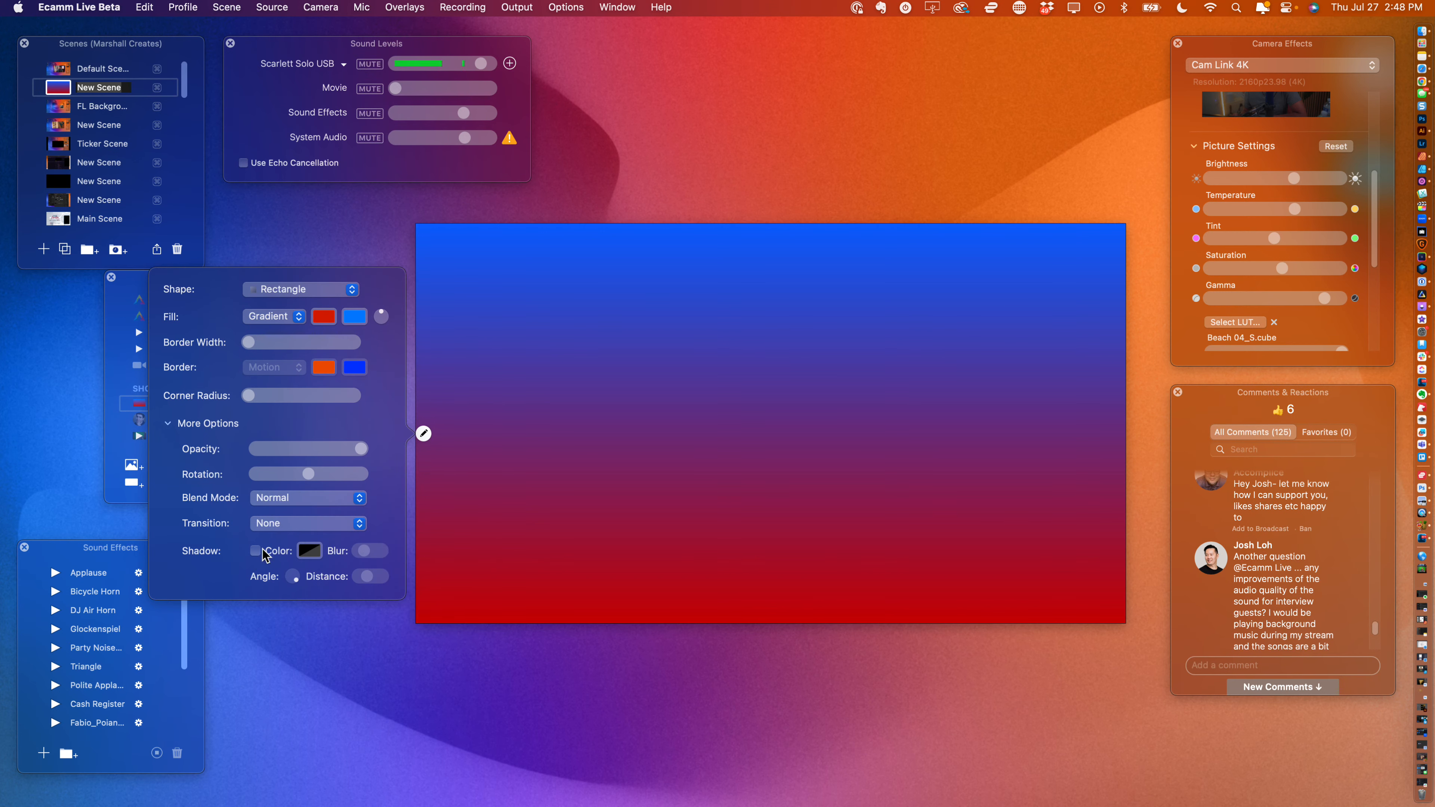
# - Try the Pin Light and Difference blend modes on the gradient rectangle and switch it to Exclusion
pyautogui.click(274, 498)
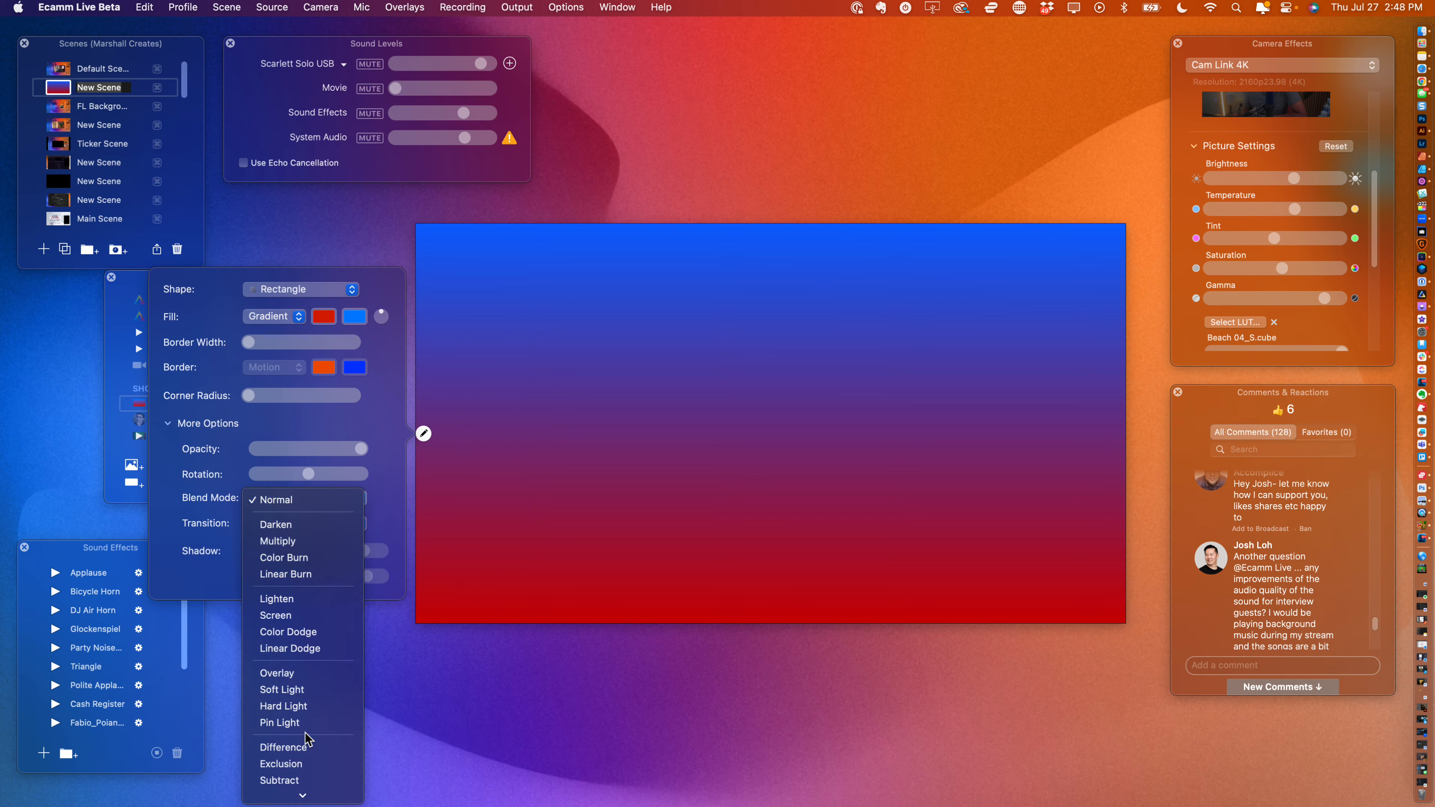
pyautogui.click(304, 646)
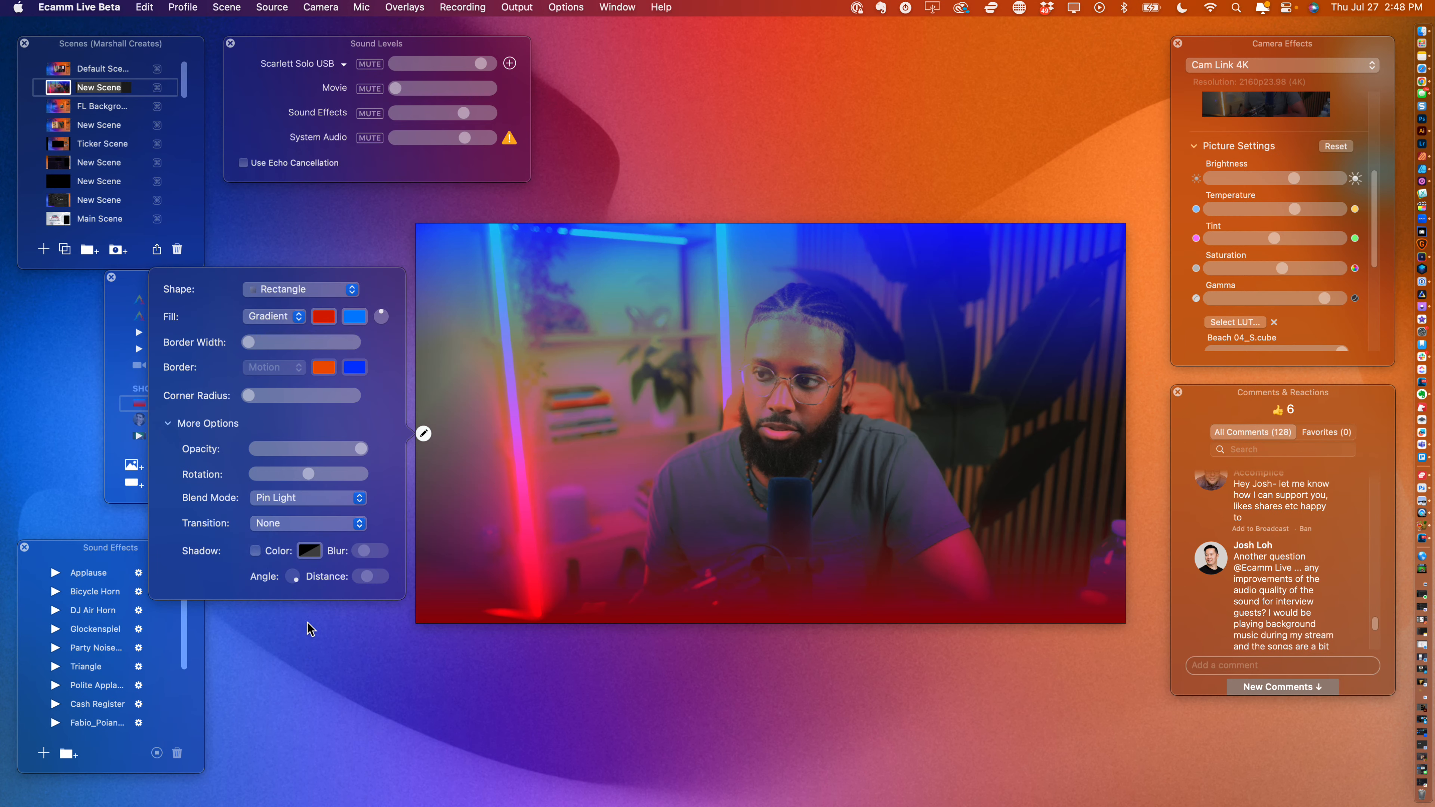
pyautogui.click(306, 500)
pyautogui.click(308, 519)
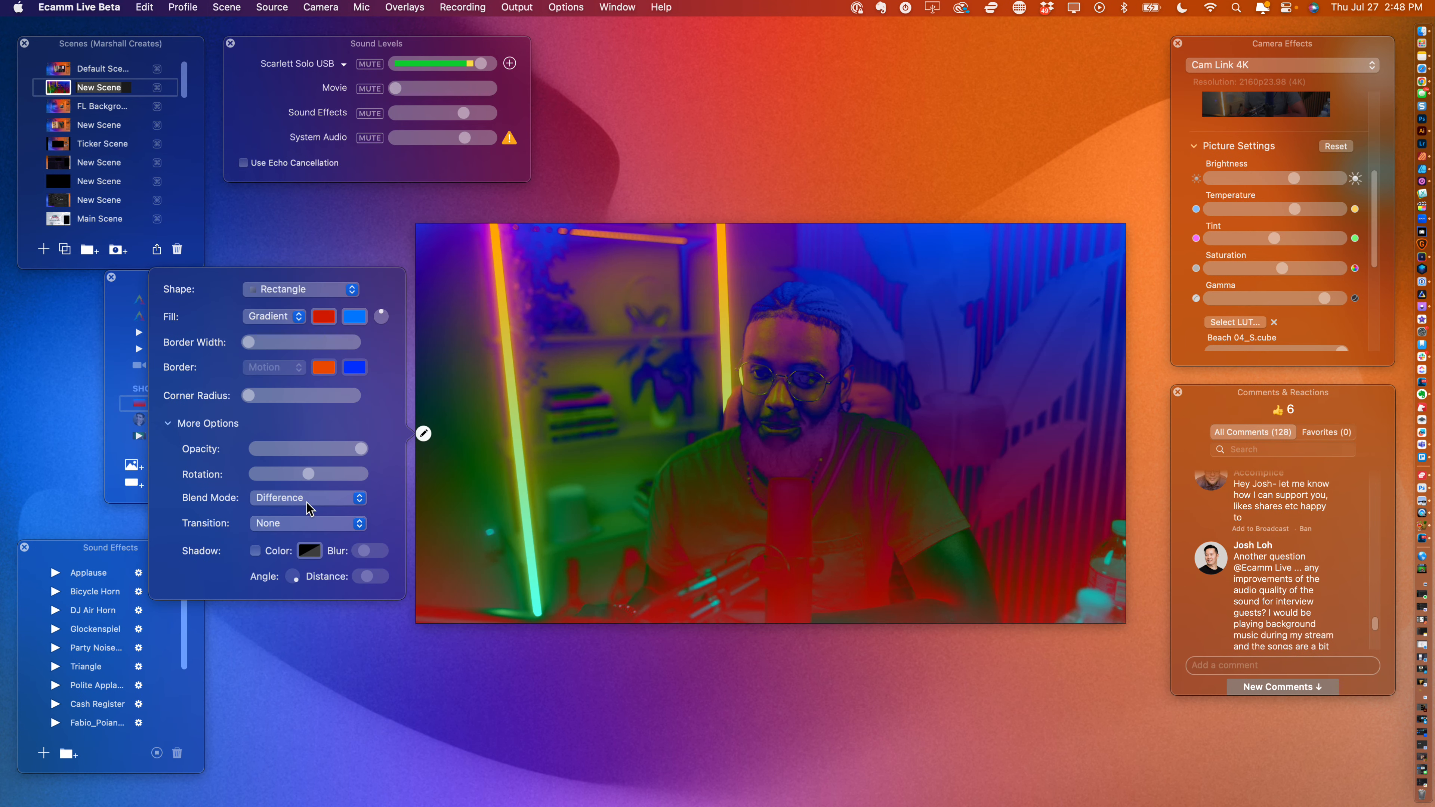
pyautogui.click(300, 508)
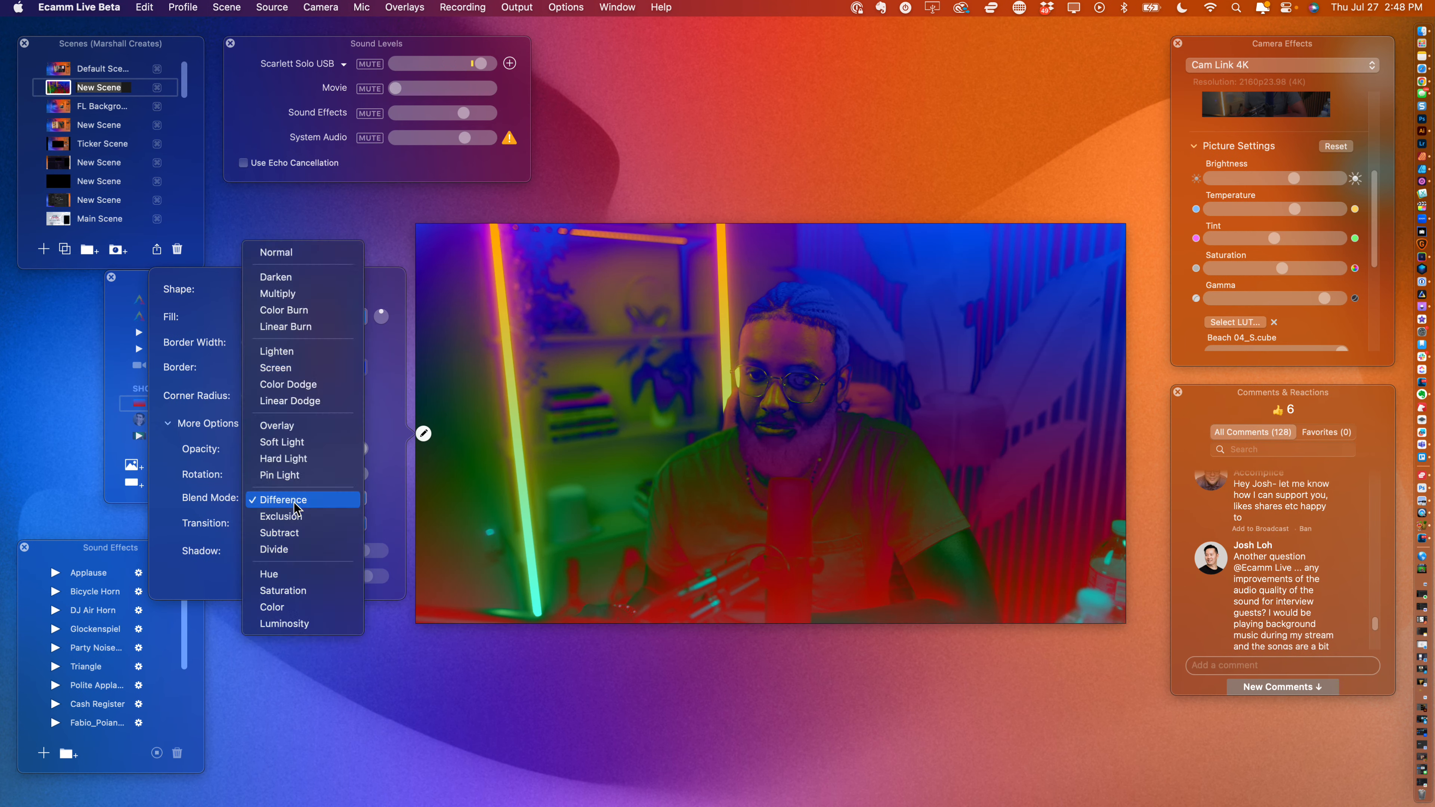
pyautogui.click(299, 526)
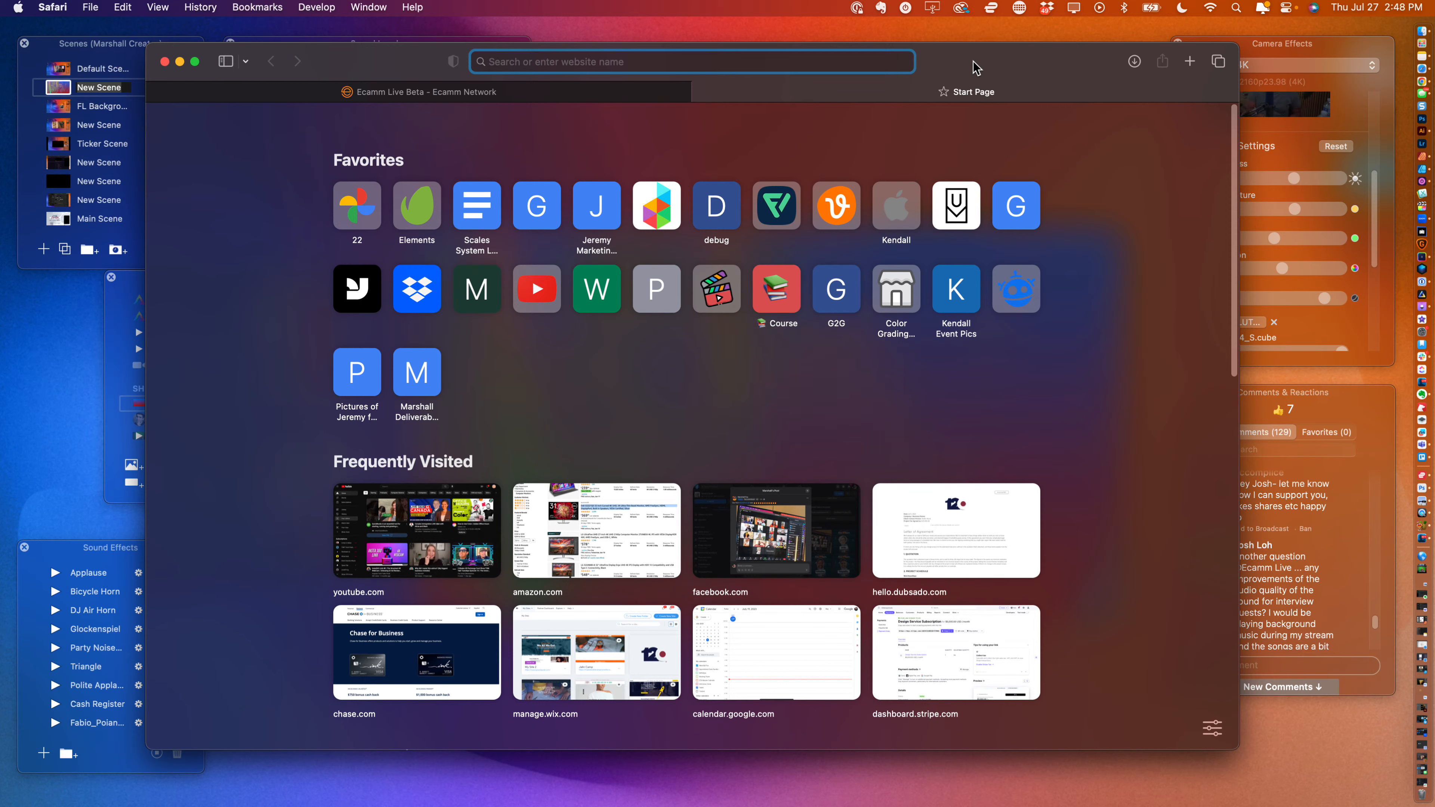
# - Search the web in Safari for "gradient examples" and open the uiGradients site
pyautogui.write('gradient e')
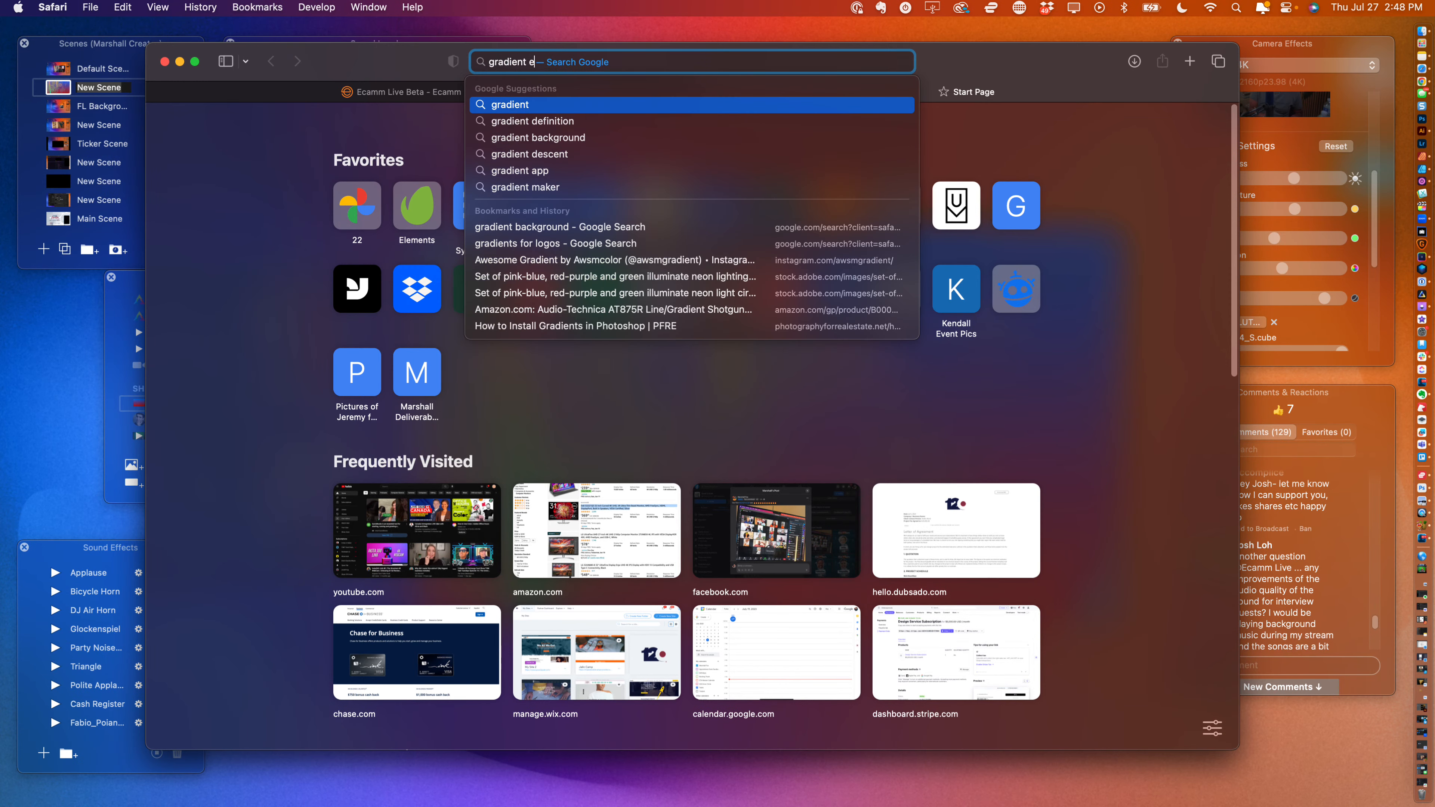
pyautogui.write('xamples')
pyautogui.press('Return')
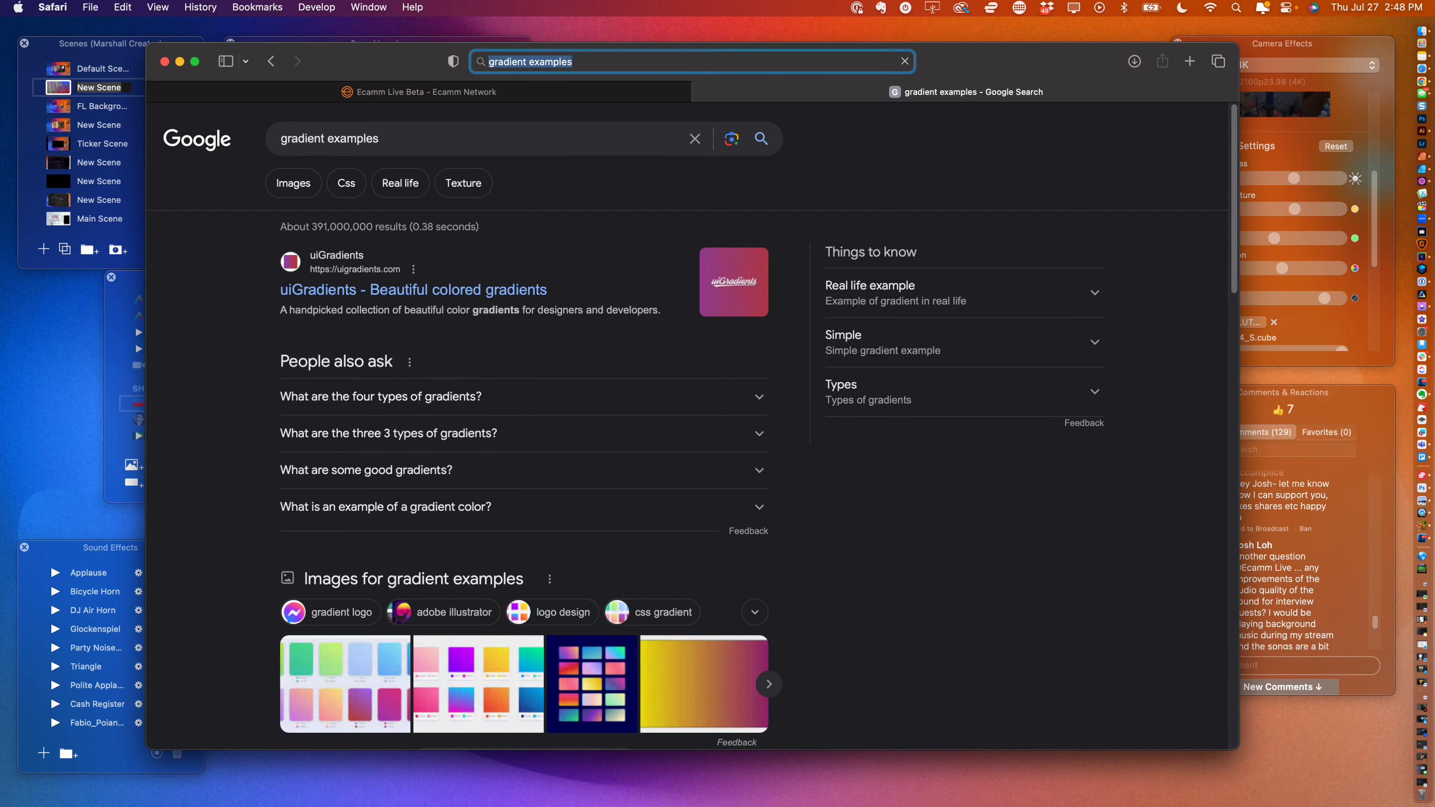
pyautogui.click(503, 291)
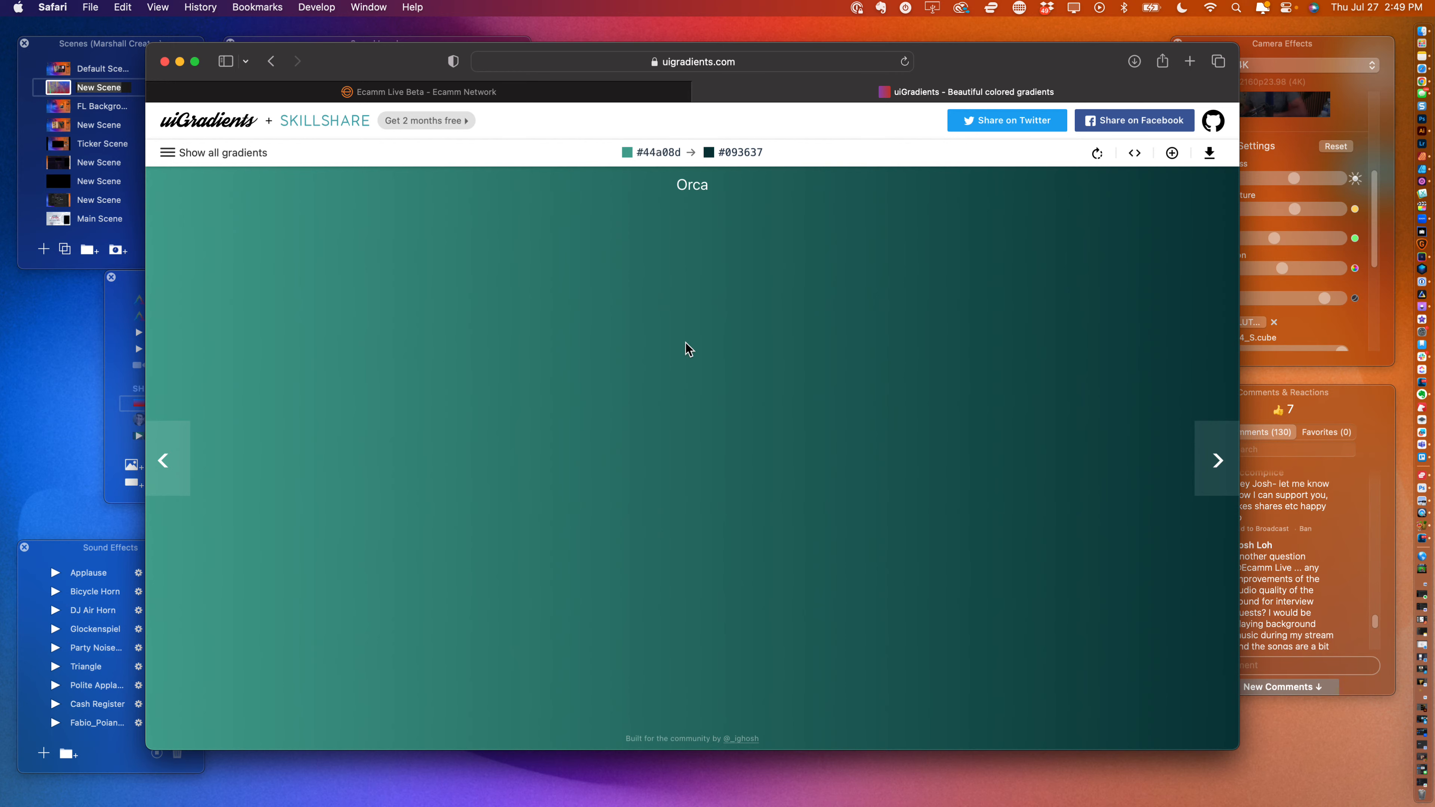
# - Browse uiGradients to The Blue Lagoon, take its start color #43c6ac, and move the browser window off the video preview
pyautogui.click(1219, 461)
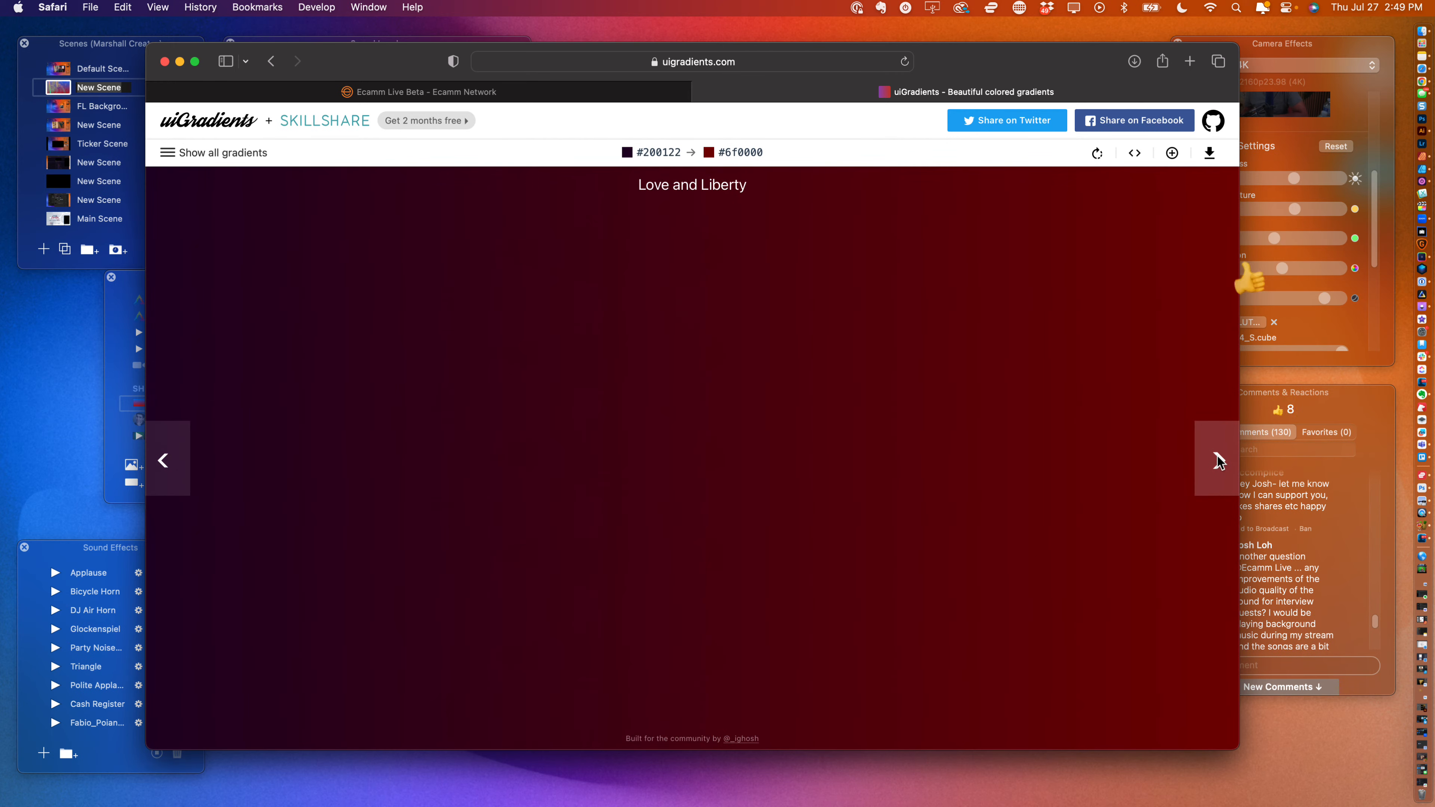
pyautogui.click(1219, 461)
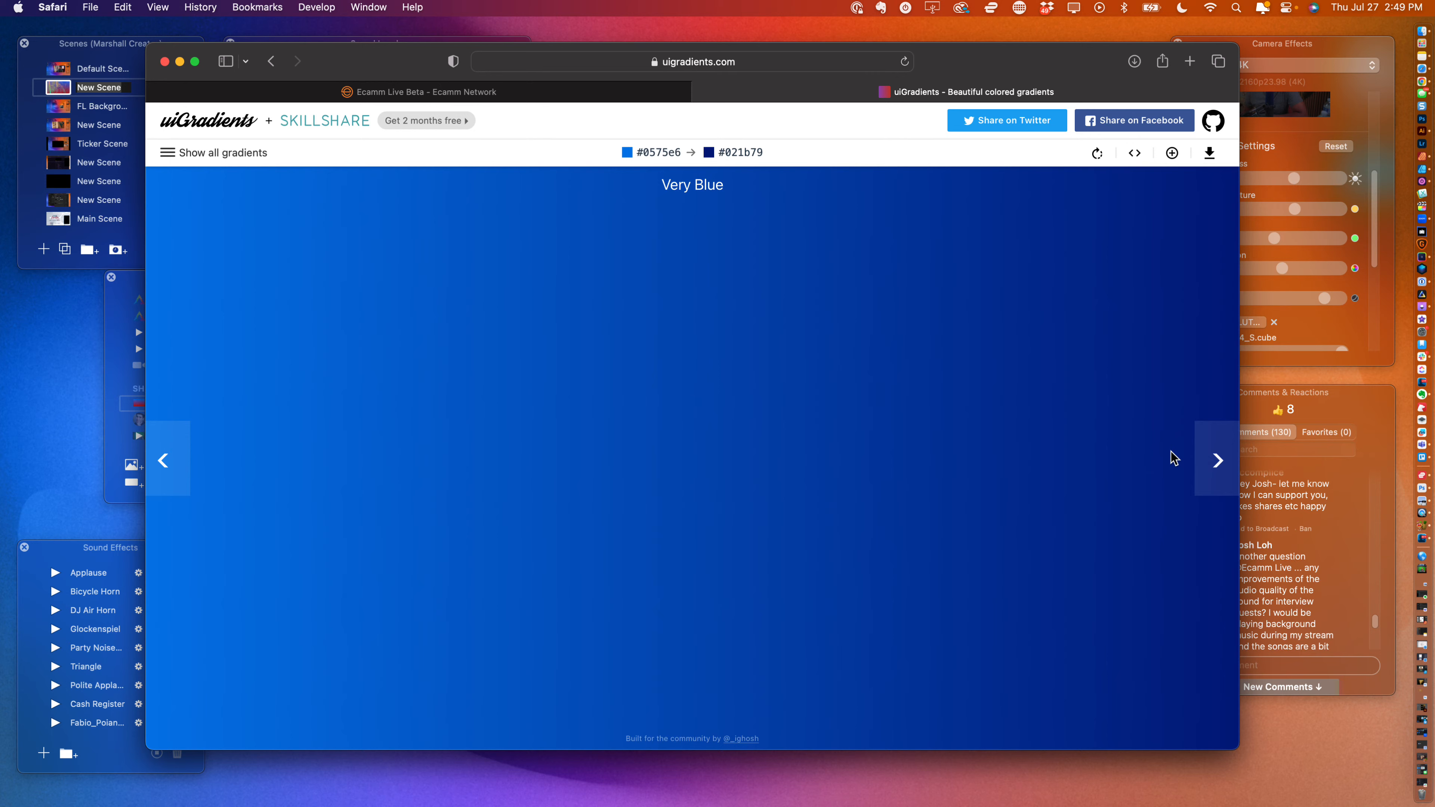
pyautogui.click(1218, 468)
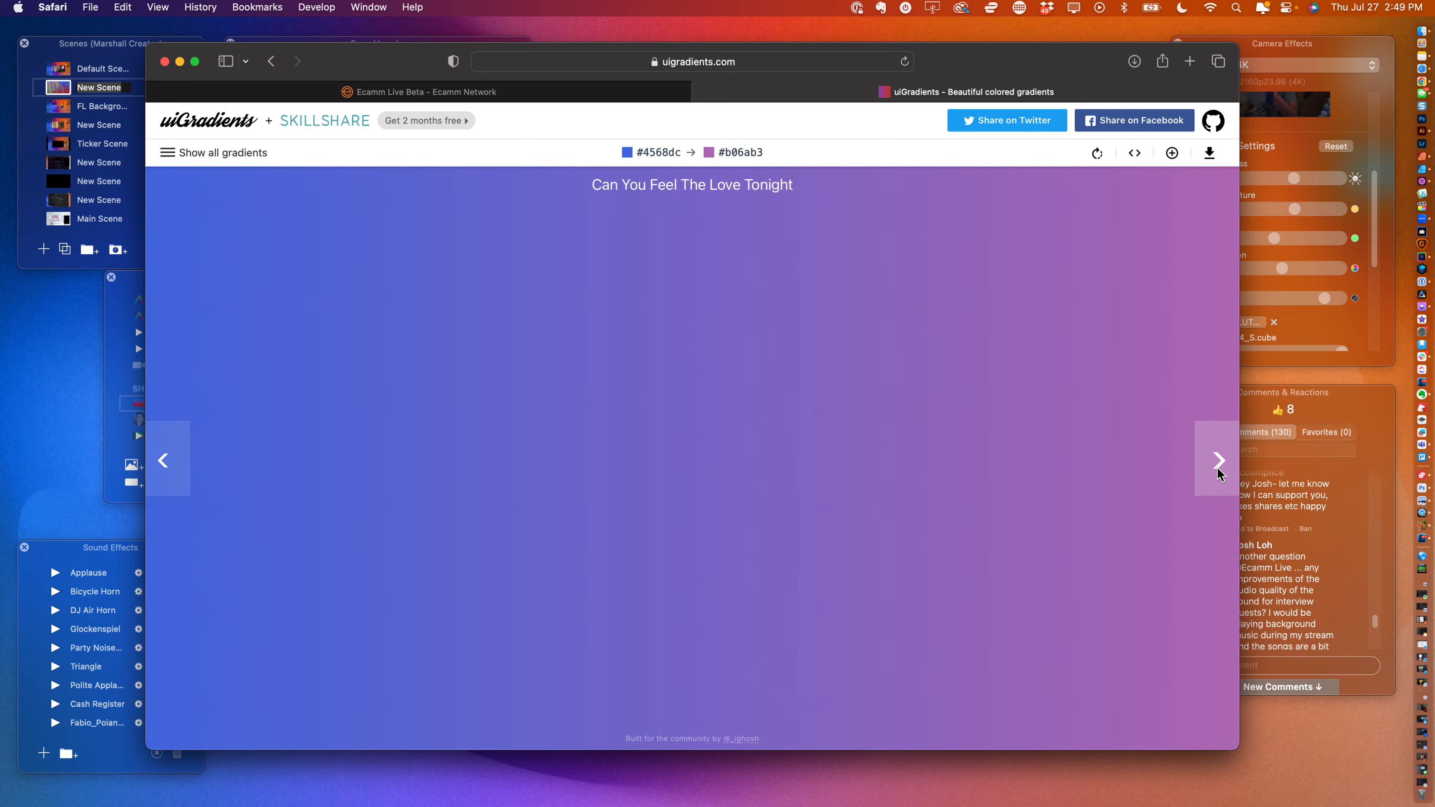
pyautogui.click(1217, 467)
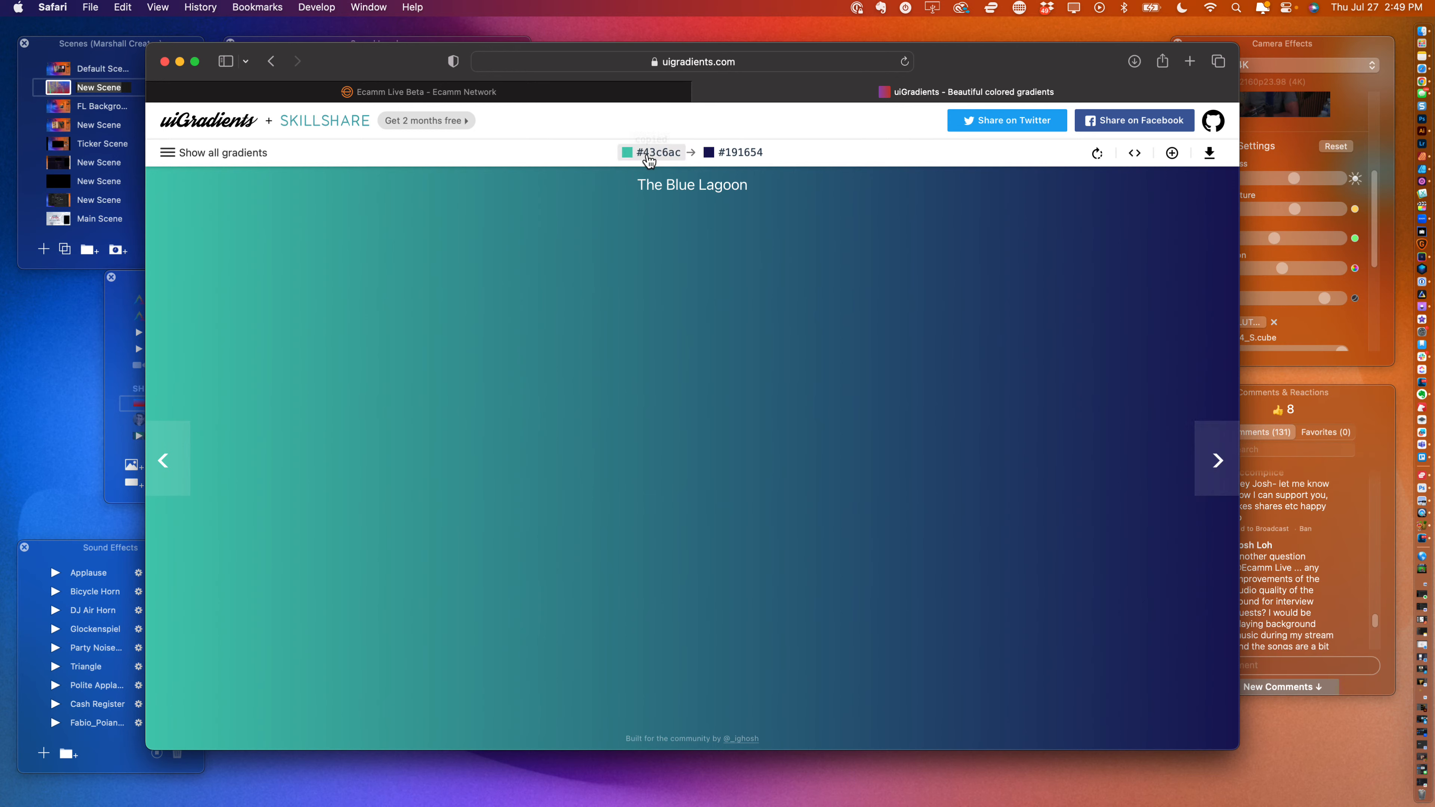
pyautogui.moveTo(1004, 72); pyautogui.dragTo(1086, 298)
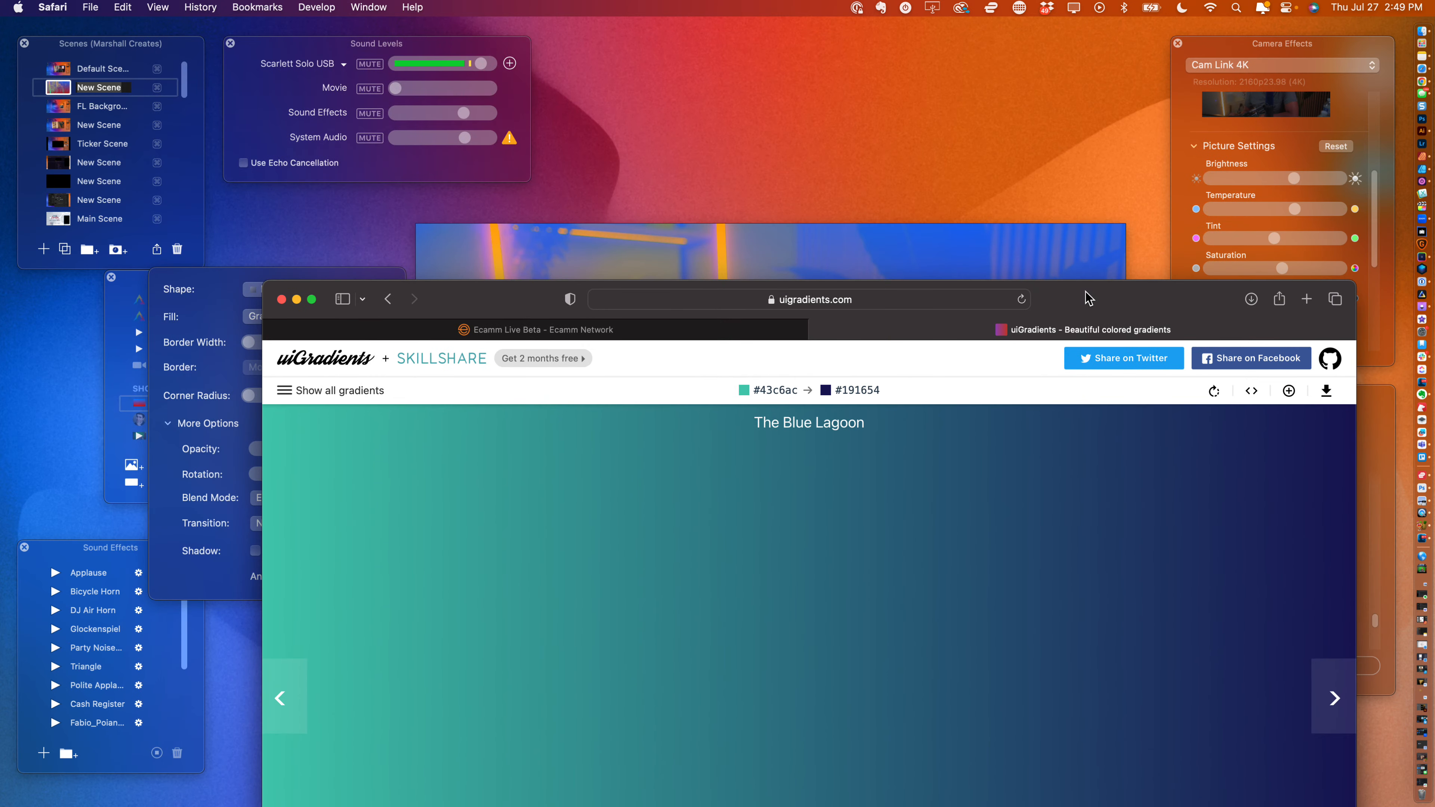
# - Back in Ecamm Live, angle the rectangle's gradient diagonally and switch the color picker for its red color to RGB Sliders
pyautogui.click(961, 262)
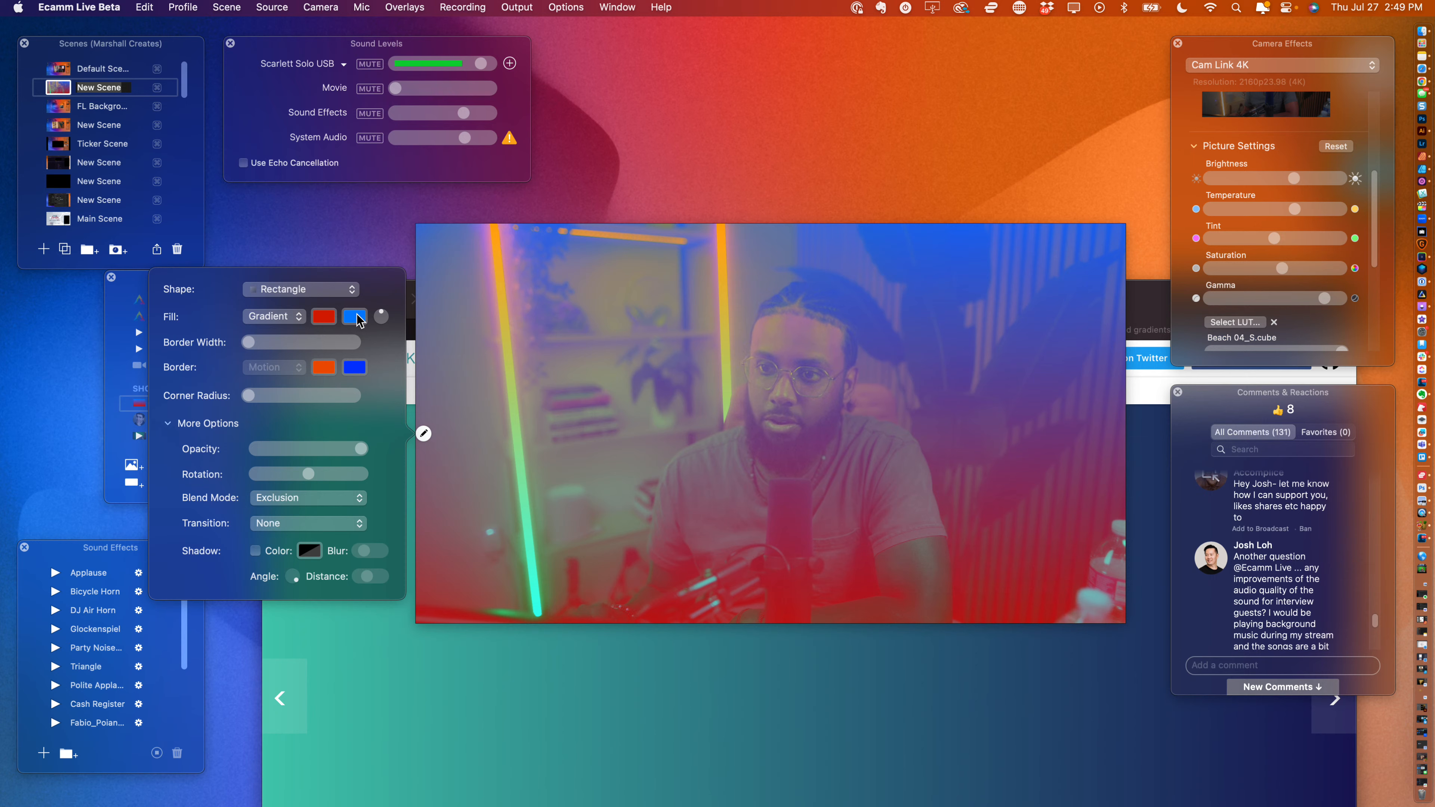
pyautogui.click(386, 317)
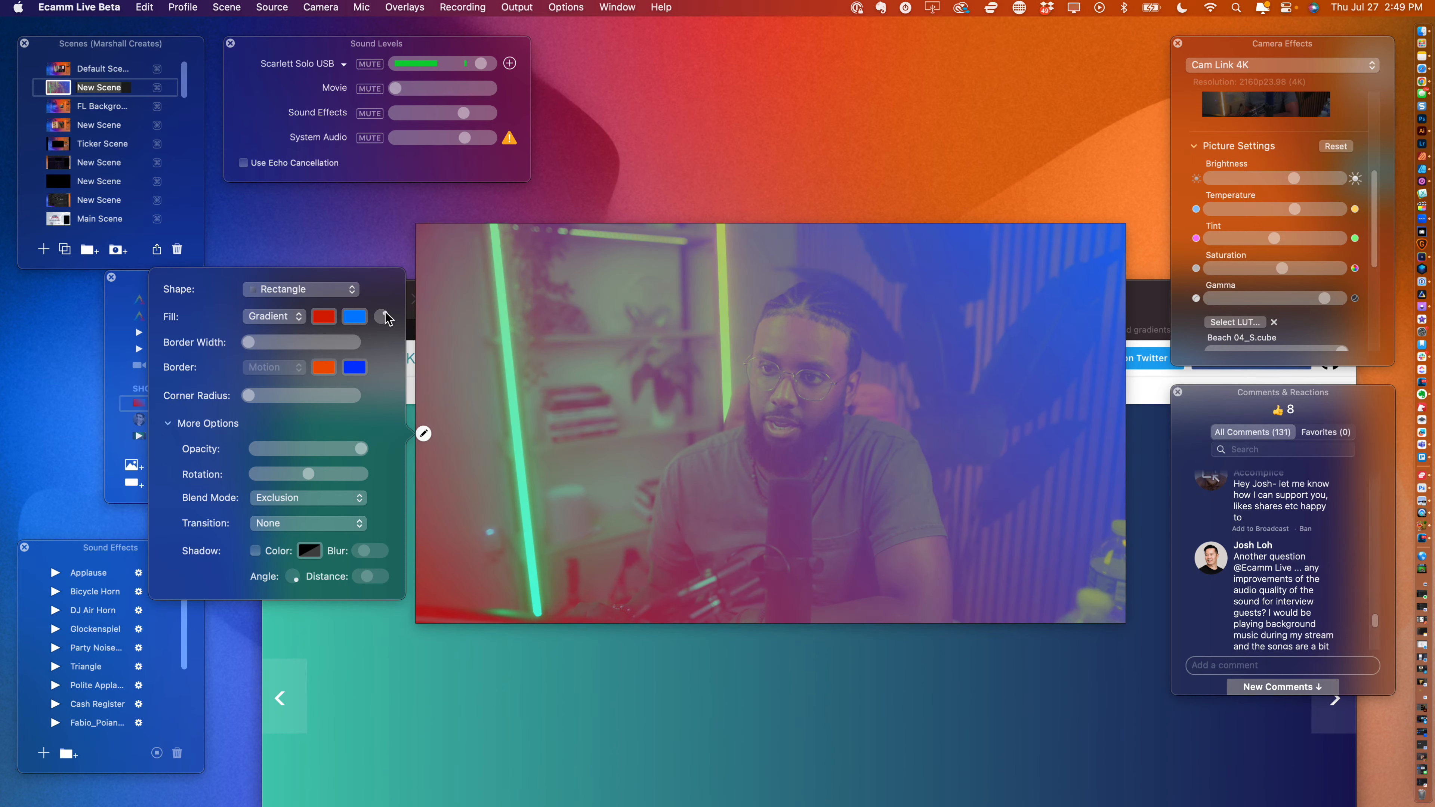
pyautogui.click(323, 317)
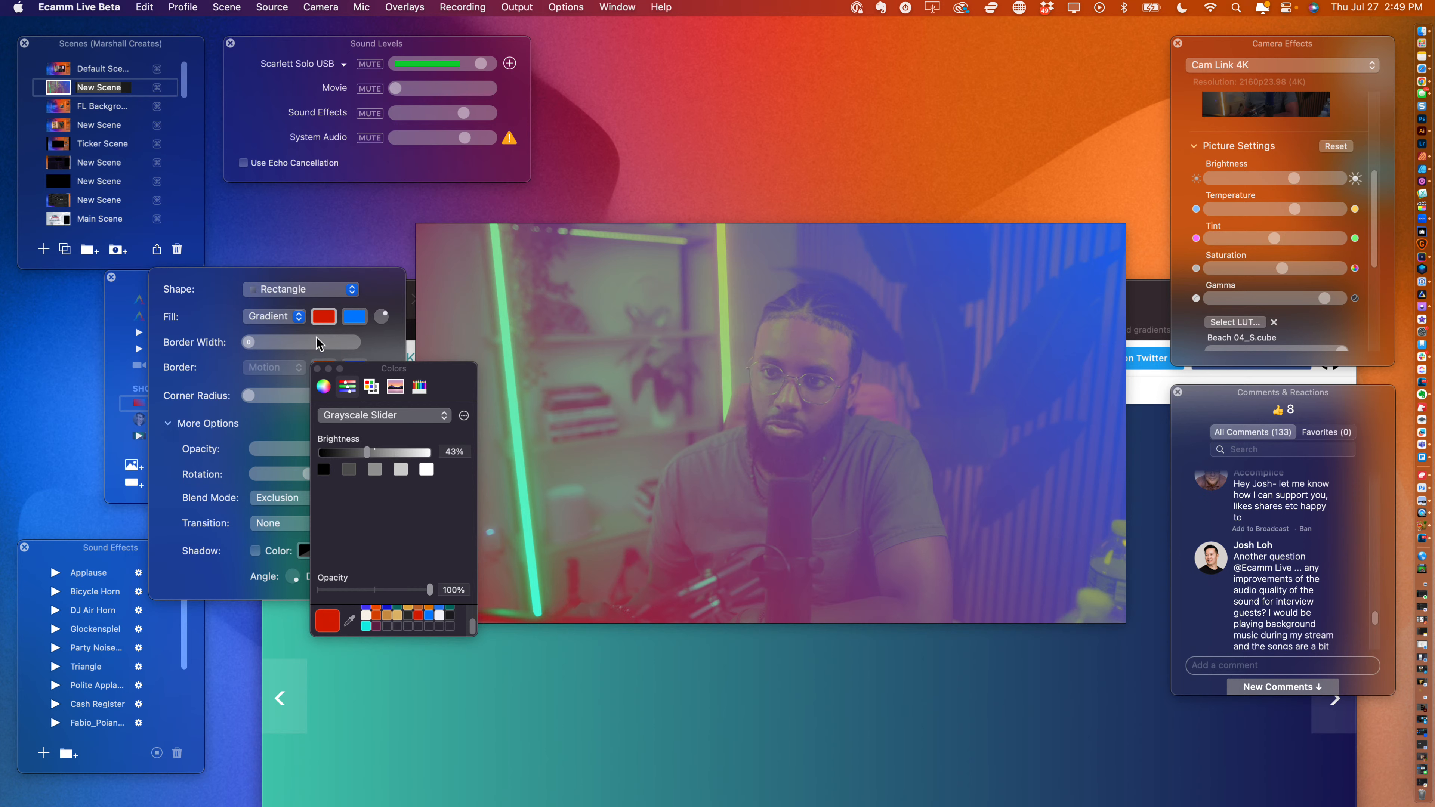
pyautogui.click(320, 321)
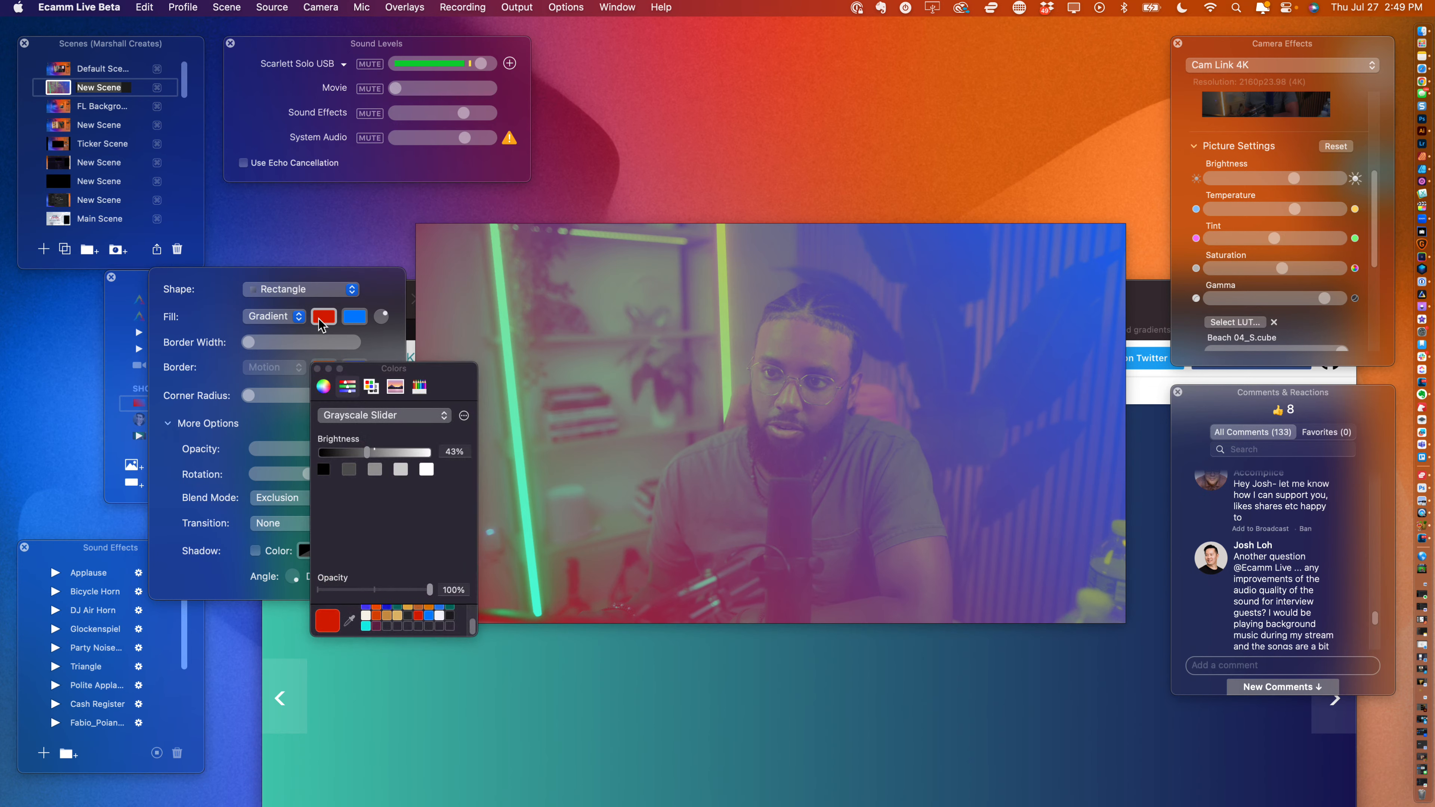
pyautogui.click(383, 416)
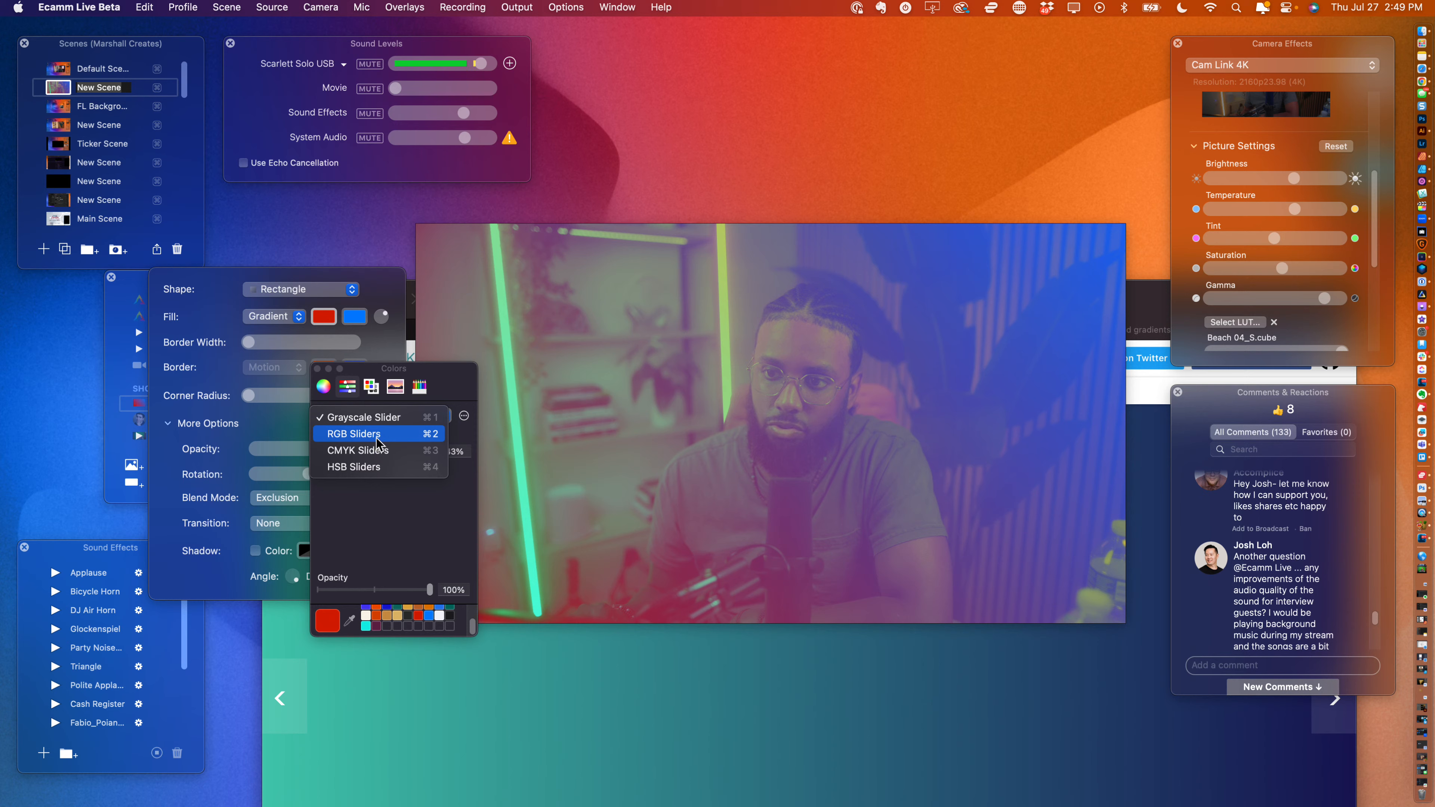
pyautogui.click(378, 434)
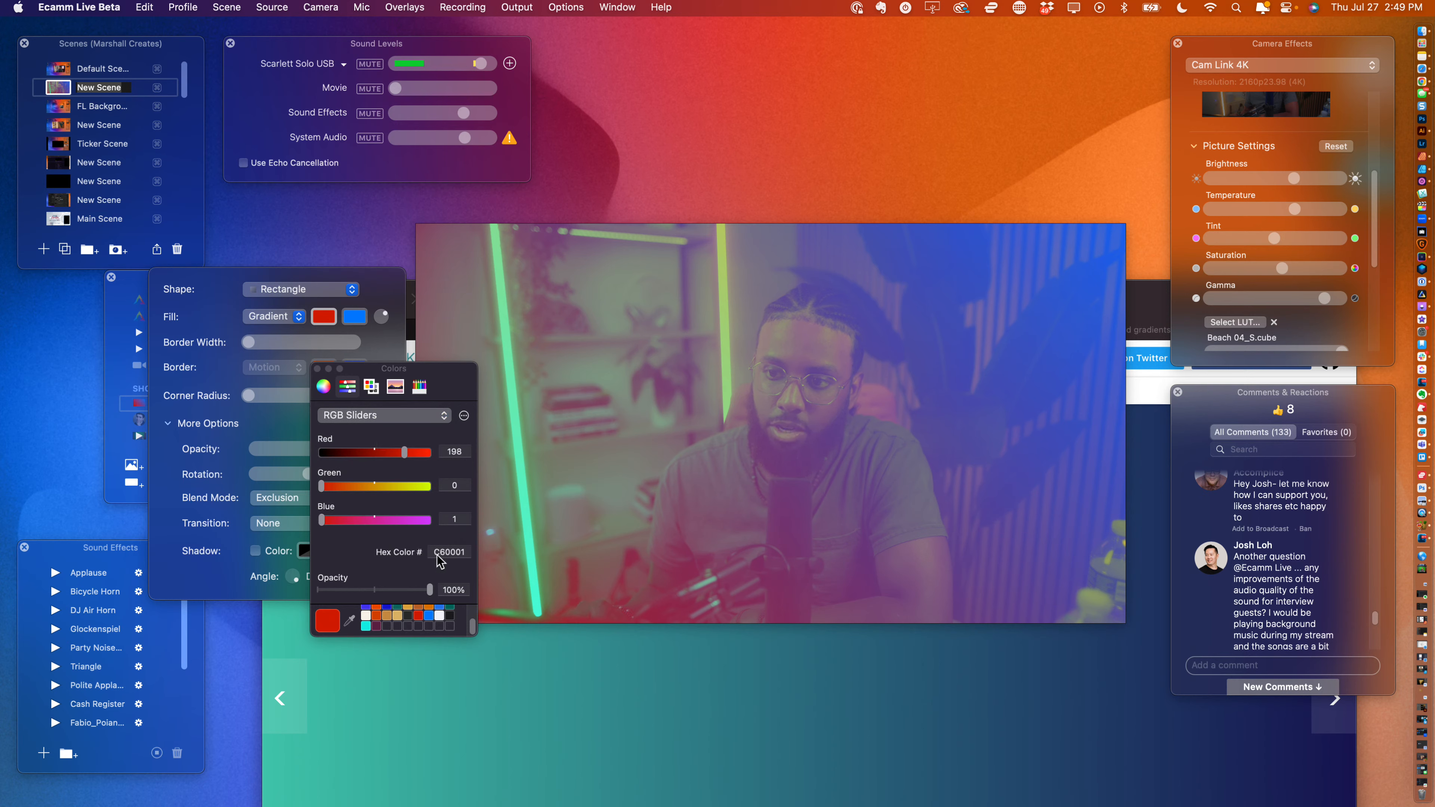
# - Set the rectangle's first gradient color to hex 43C6AC and save it as a swatch in the color picker
pyautogui.click(455, 551)
pyautogui.press('Escape')
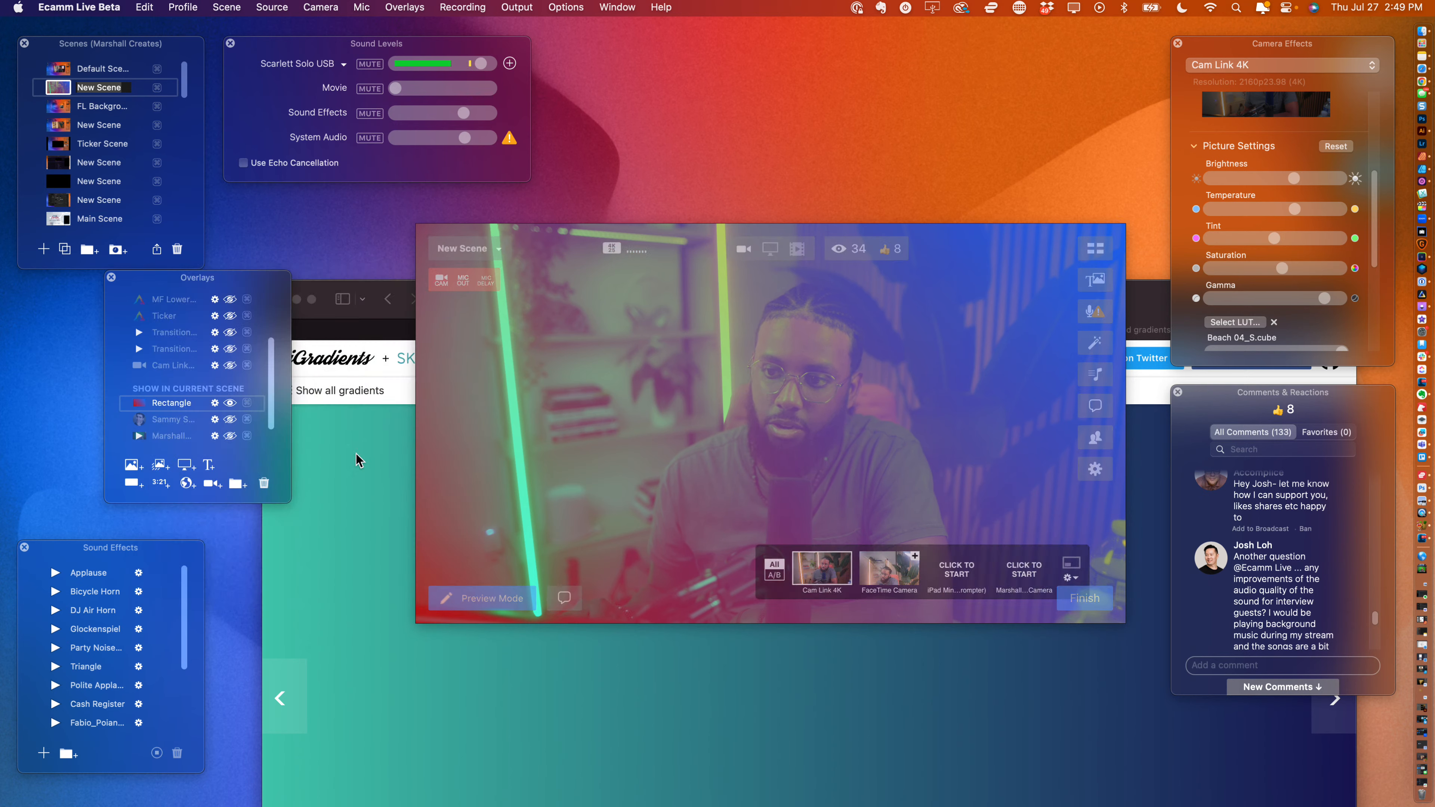
pyautogui.click(214, 403)
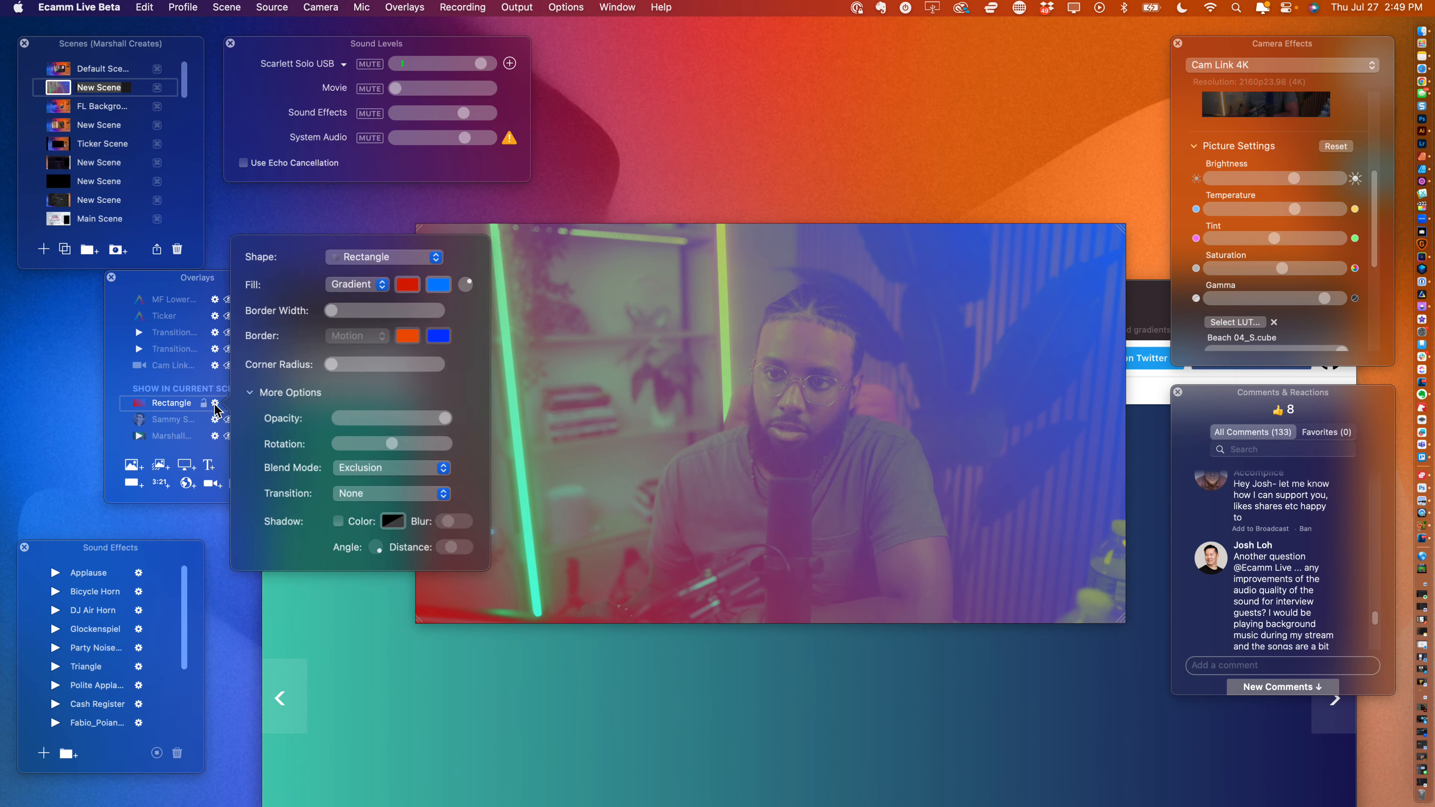
pyautogui.click(405, 285)
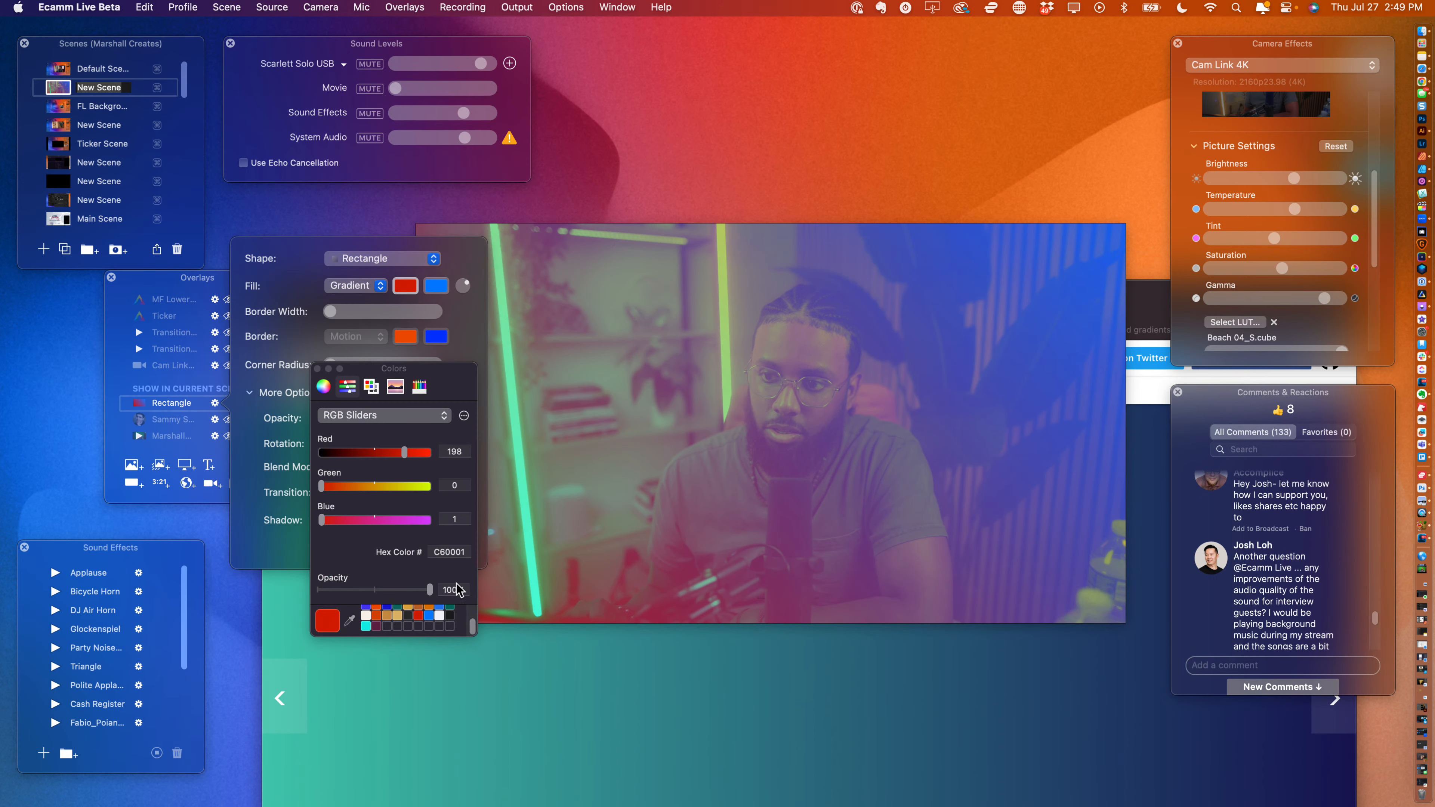
pyautogui.click(445, 553)
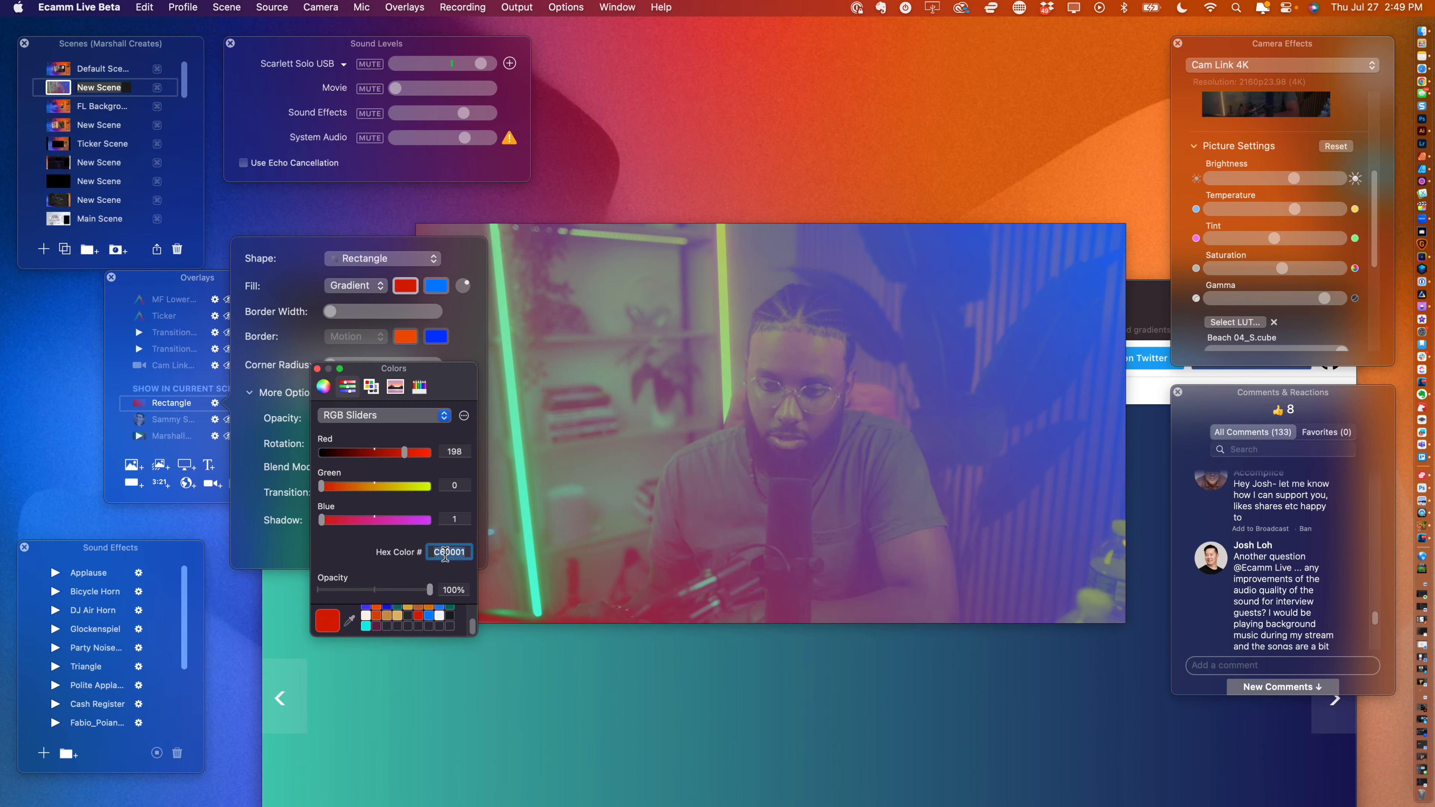
pyautogui.write('#43C6AC')
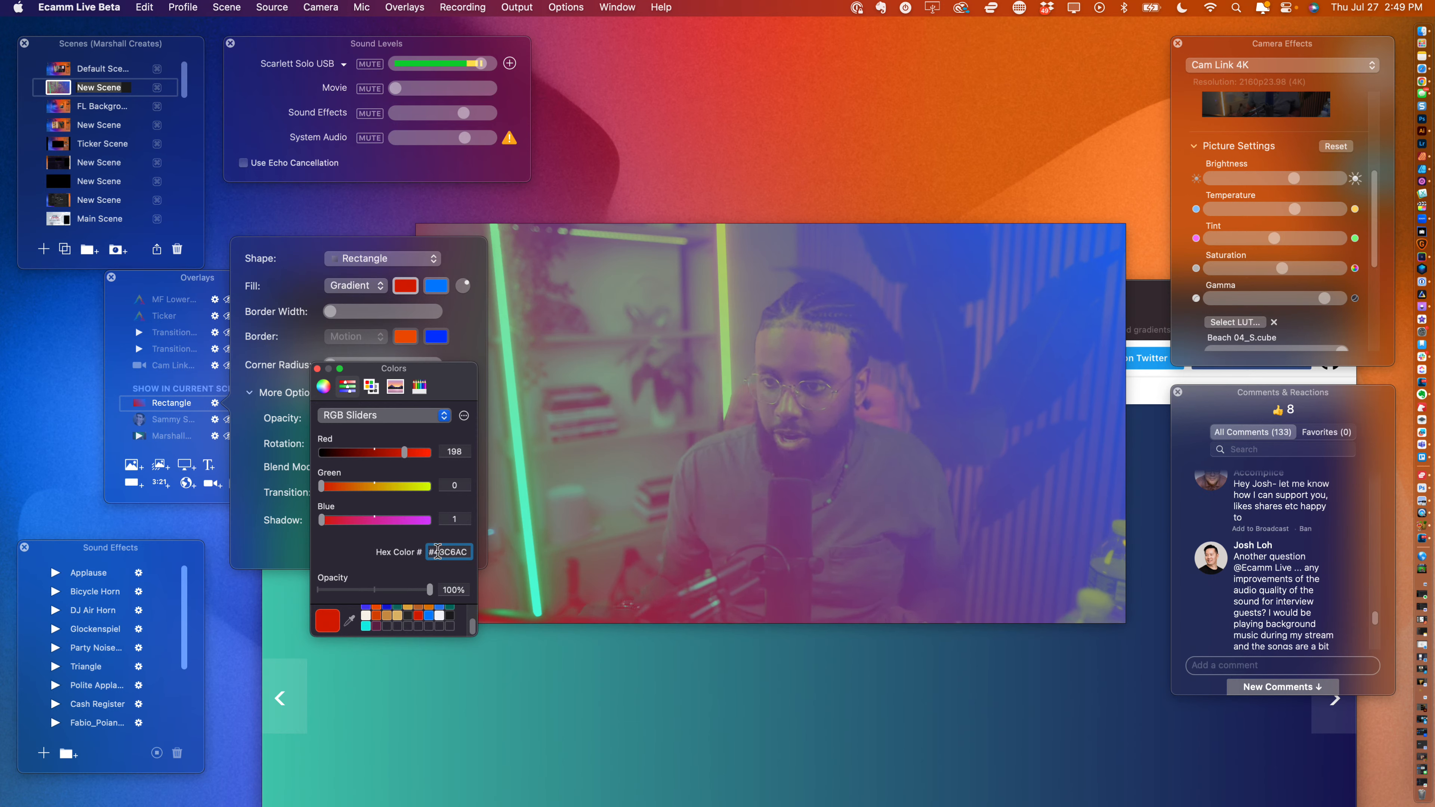
pyautogui.press('Return')
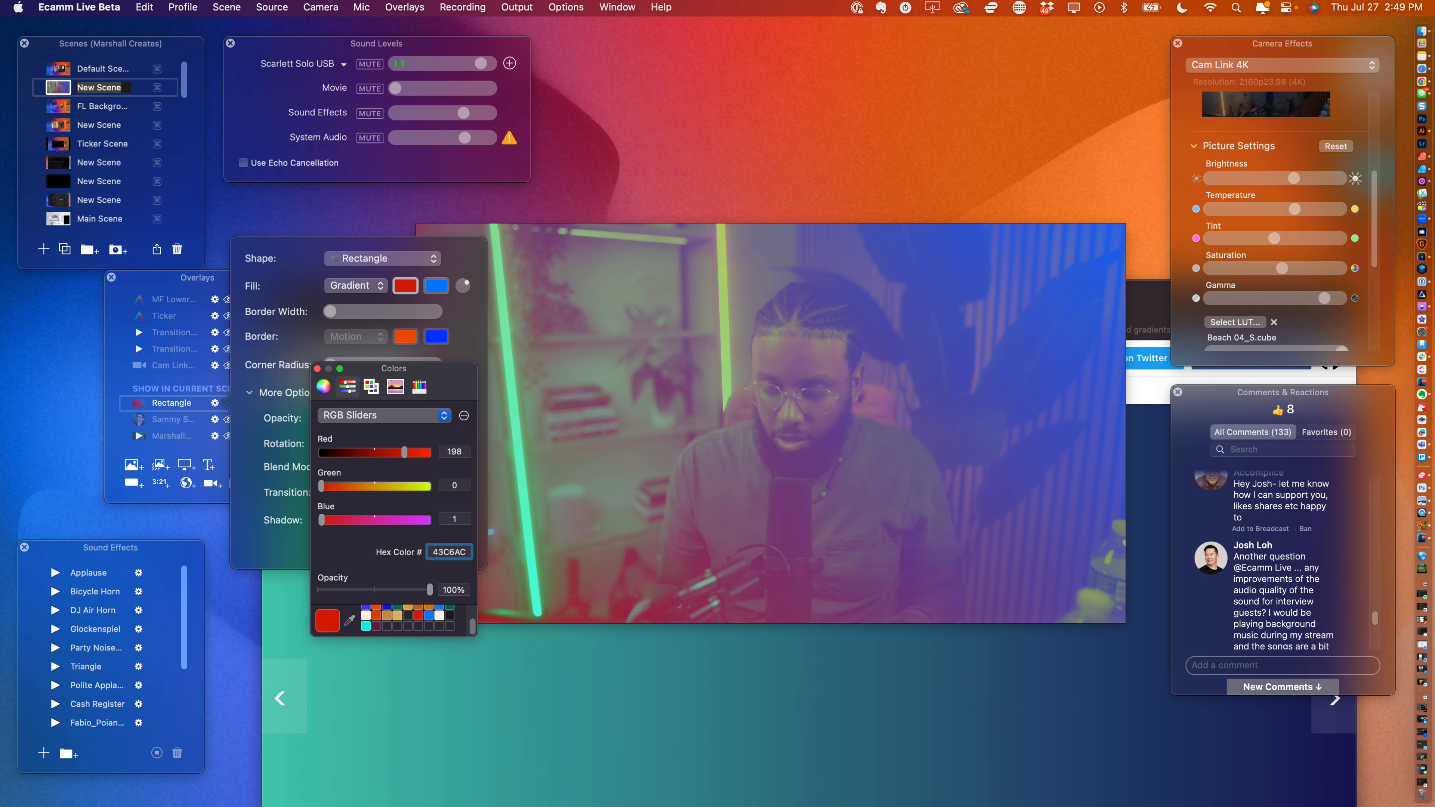
pyautogui.press('Return')
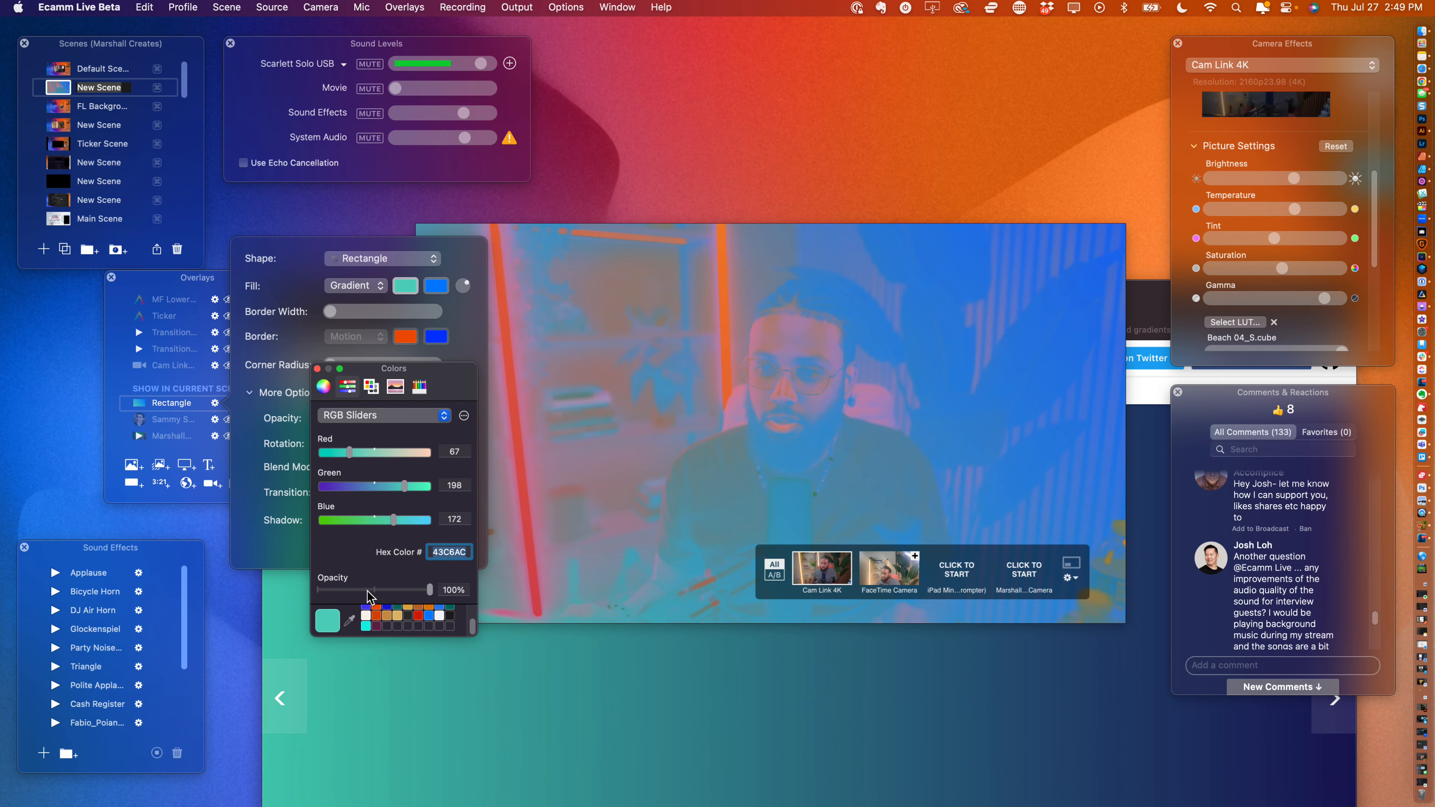
pyautogui.moveTo(339, 622); pyautogui.dragTo(390, 621)
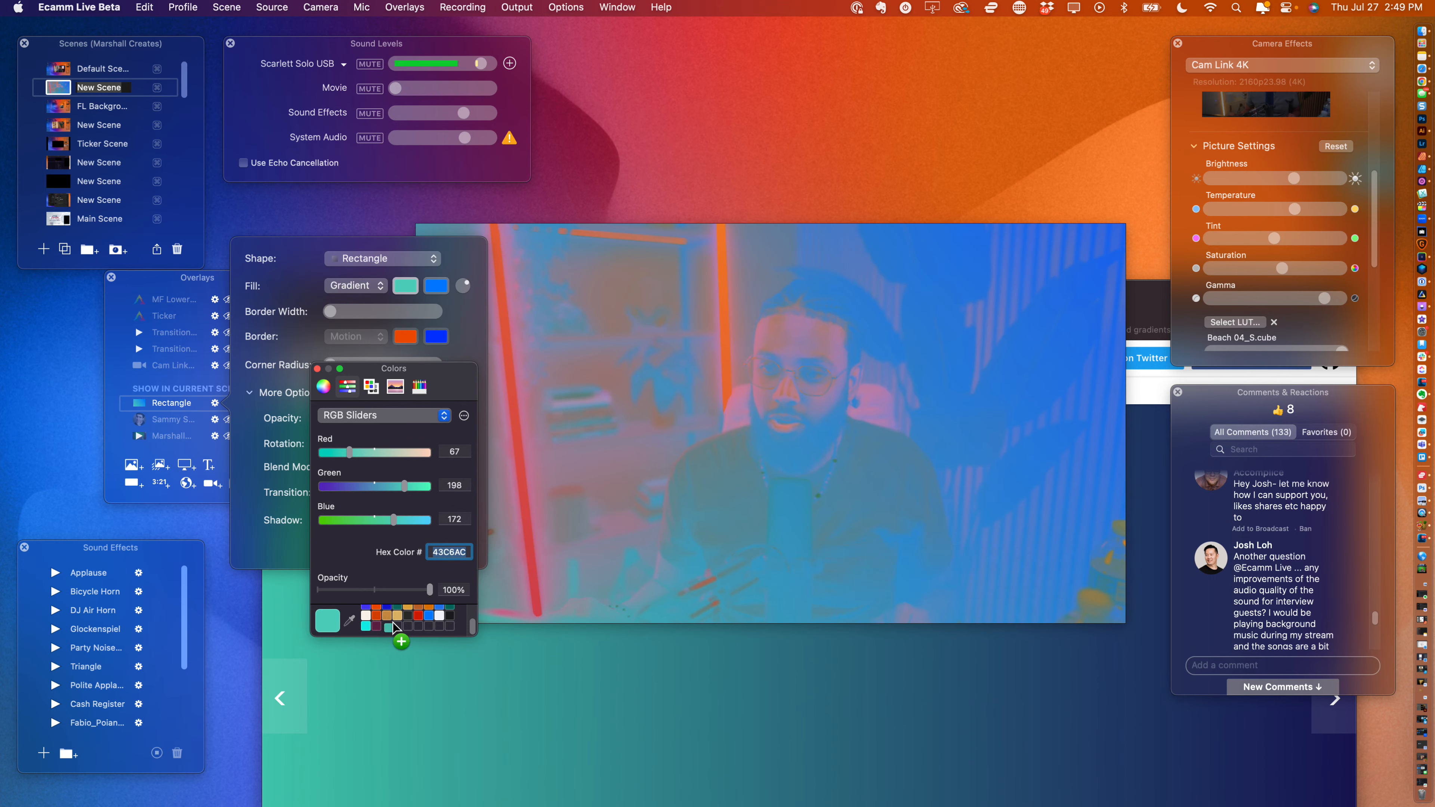
# - Switch to Safari, copy The Blue Lagoon's end color #191654, and move the browser window slightly lower
pyautogui.click(769, 716)
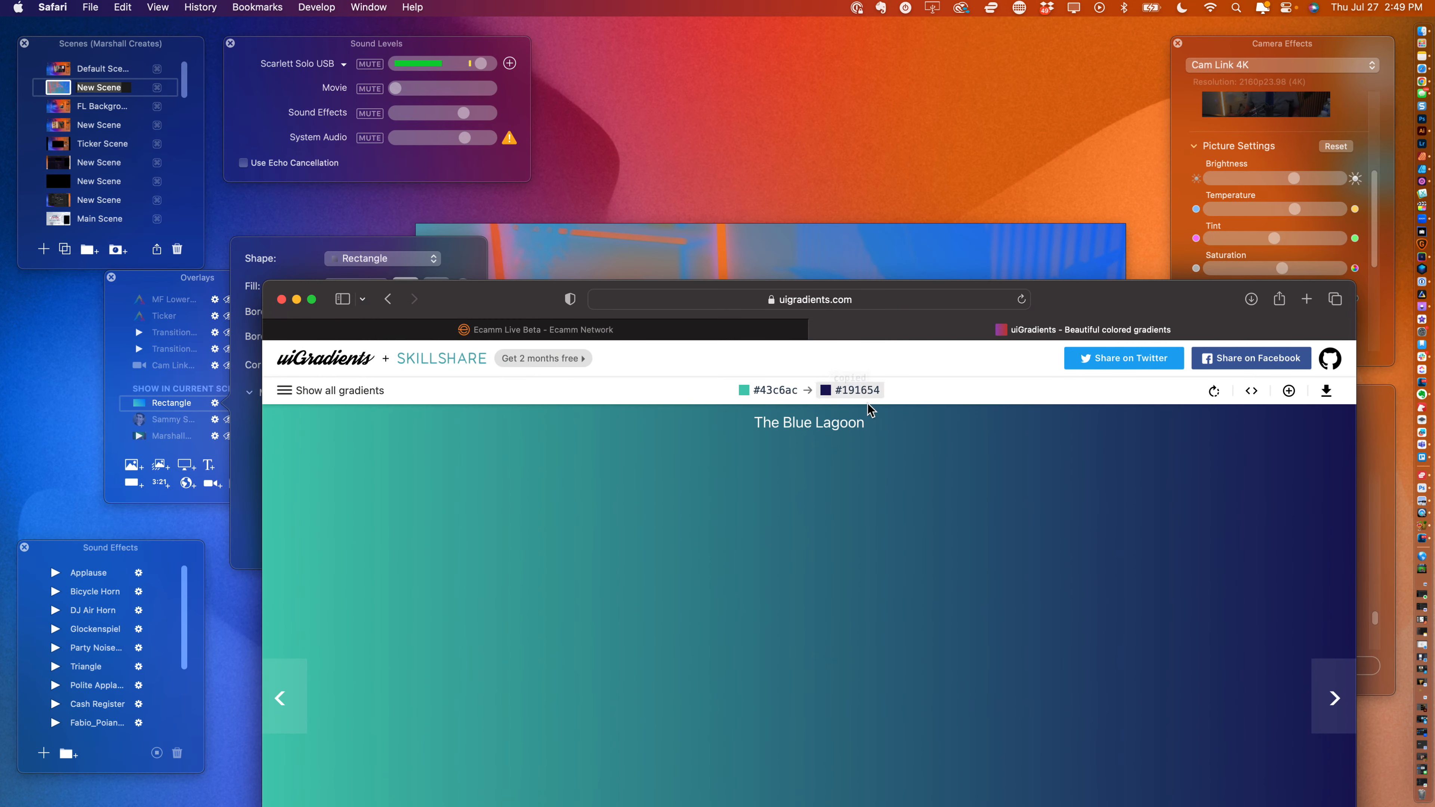
pyautogui.click(460, 265)
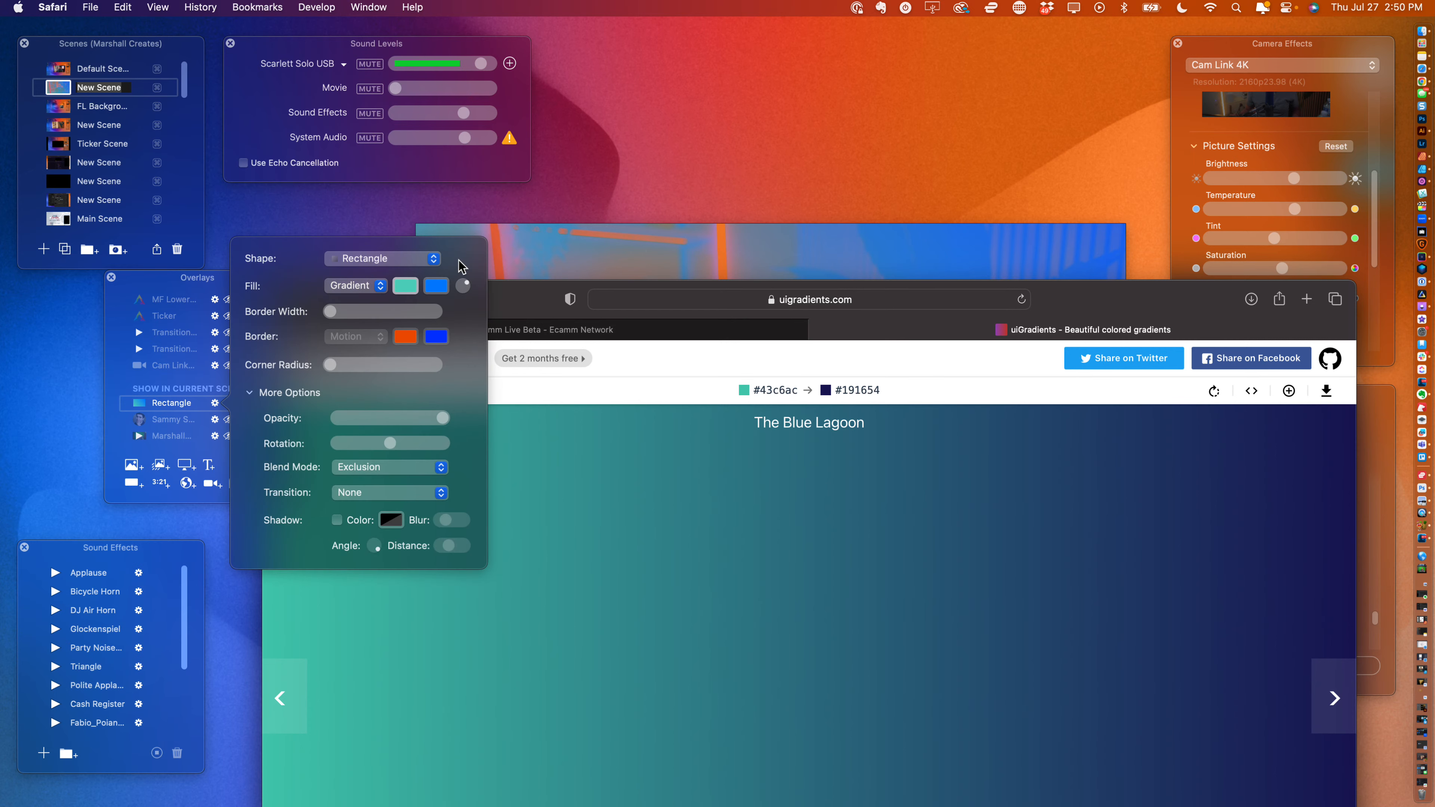
pyautogui.click(435, 294)
pyautogui.moveTo(950, 331)
pyautogui.mouseDown()
pyautogui.moveTo(944, 775)
pyautogui.moveTo(994, 85)
pyautogui.moveTo(965, 327)
pyautogui.mouseUp()
# - Reopen the rectangle's settings and try switching its fill between Color and Gradient
pyautogui.click(404, 289)
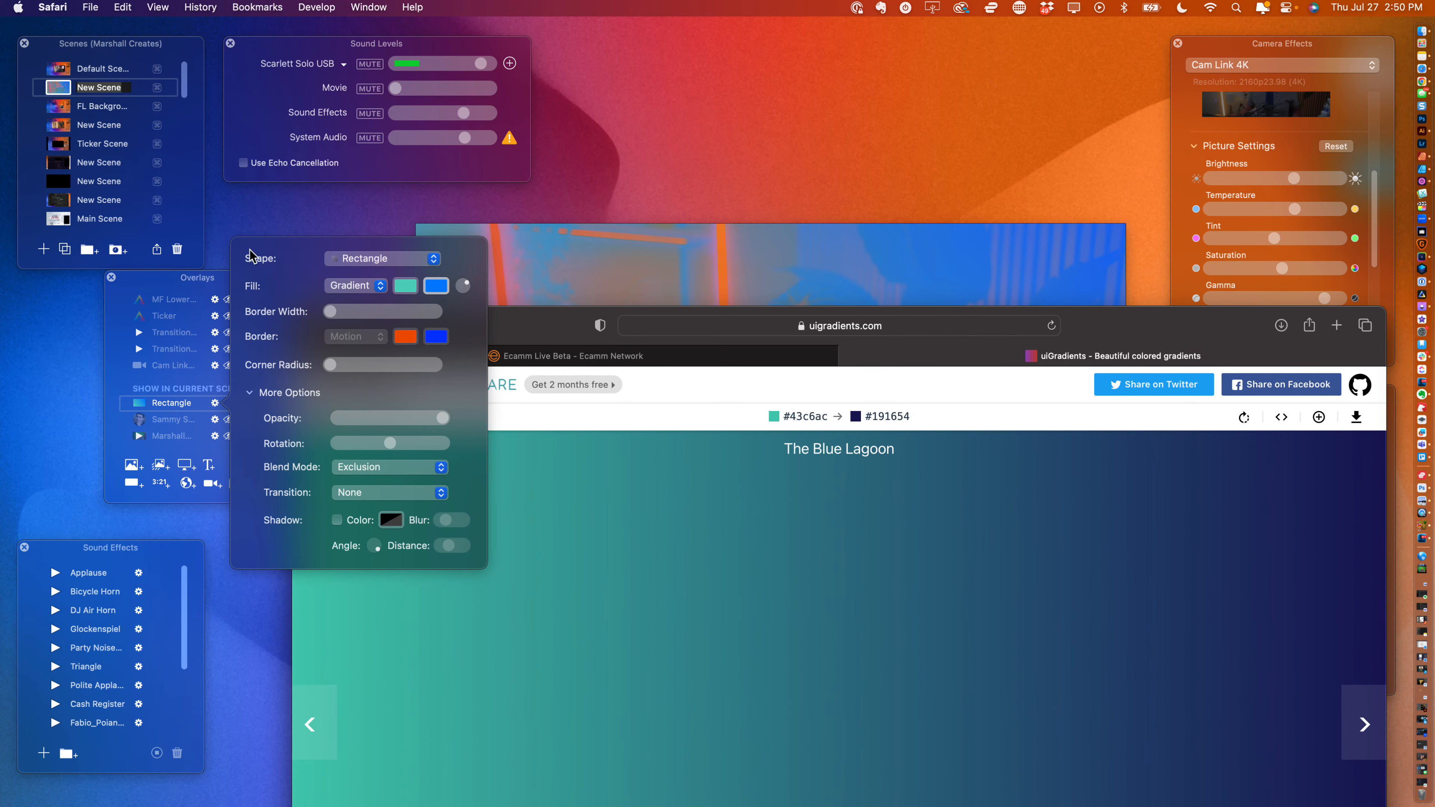
pyautogui.click(216, 403)
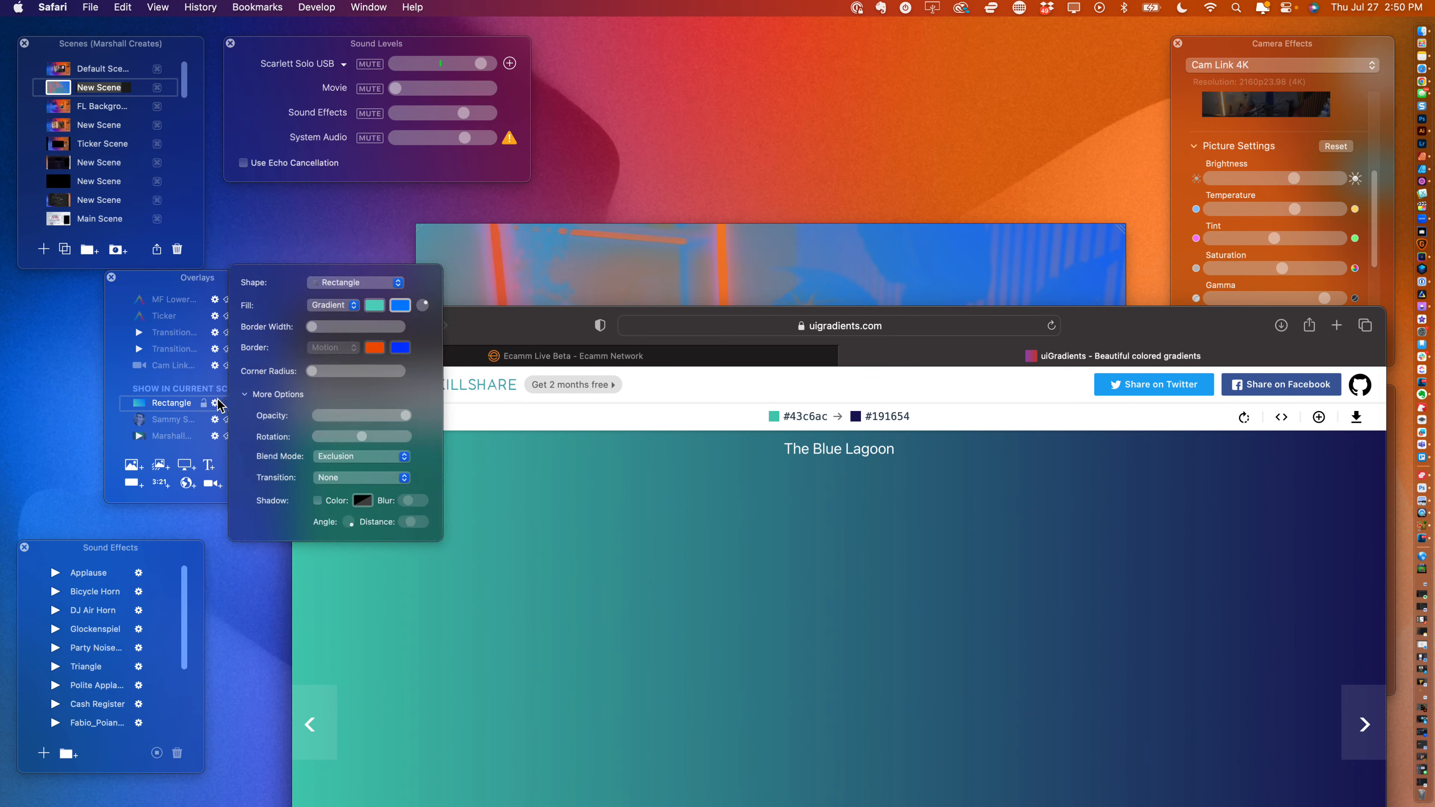
pyautogui.click(216, 407)
pyautogui.click(439, 286)
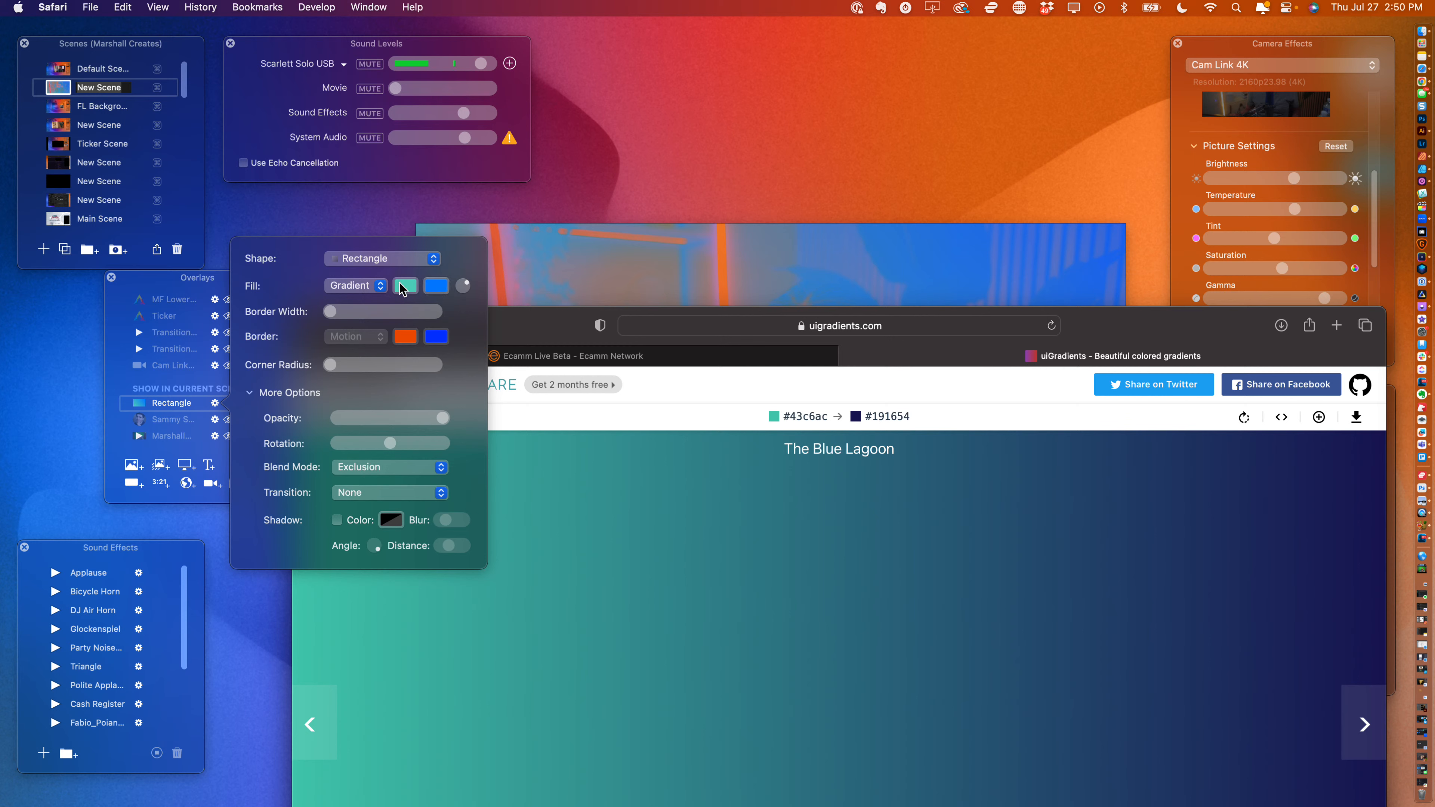
pyautogui.click(367, 287)
pyautogui.click(364, 271)
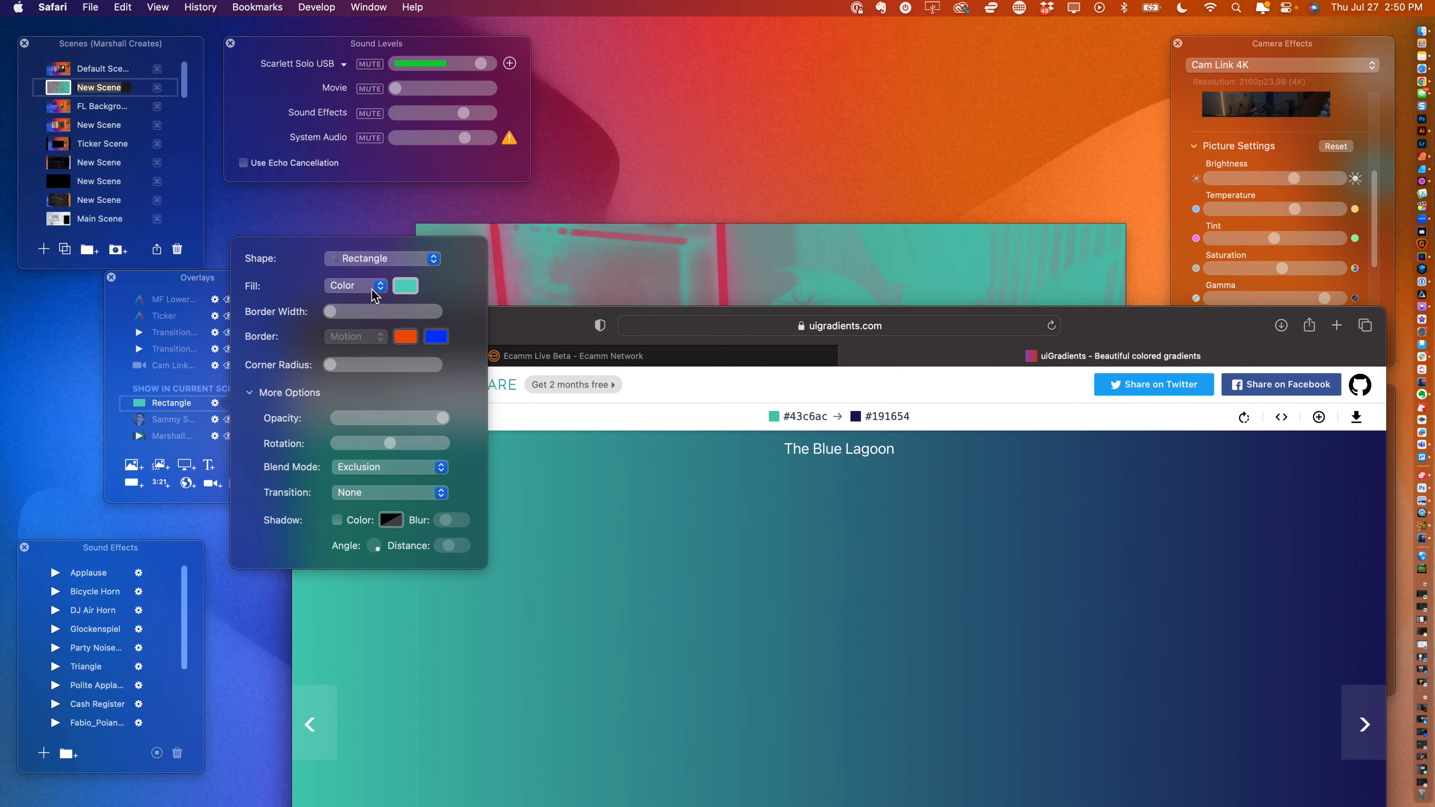
pyautogui.click(372, 288)
pyautogui.click(371, 305)
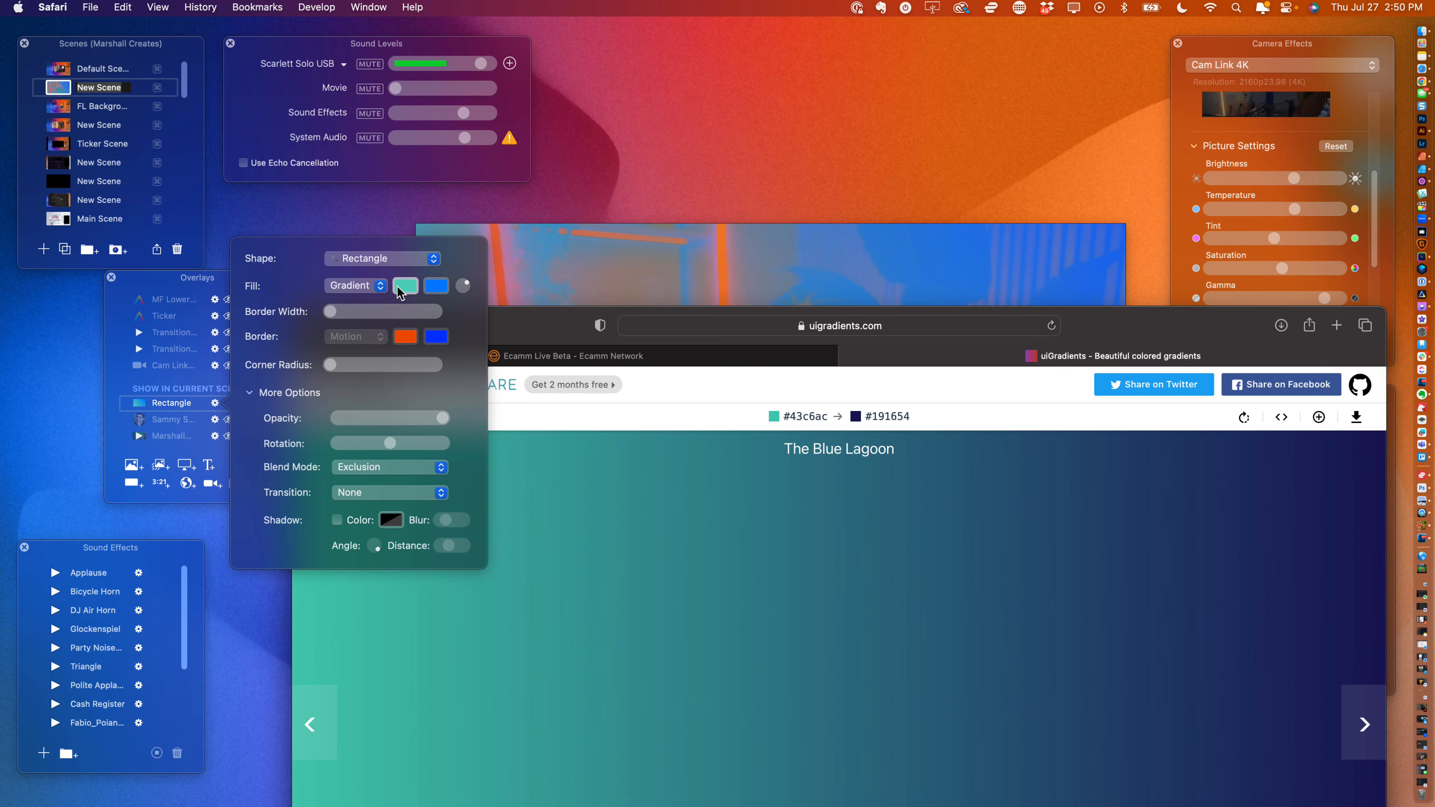
pyautogui.click(355, 285)
pyautogui.click(361, 267)
# - Back in Ecamm Live, set the rectangle's fill to Gradient with second color hex 191654, and close the color picker
pyautogui.click(614, 263)
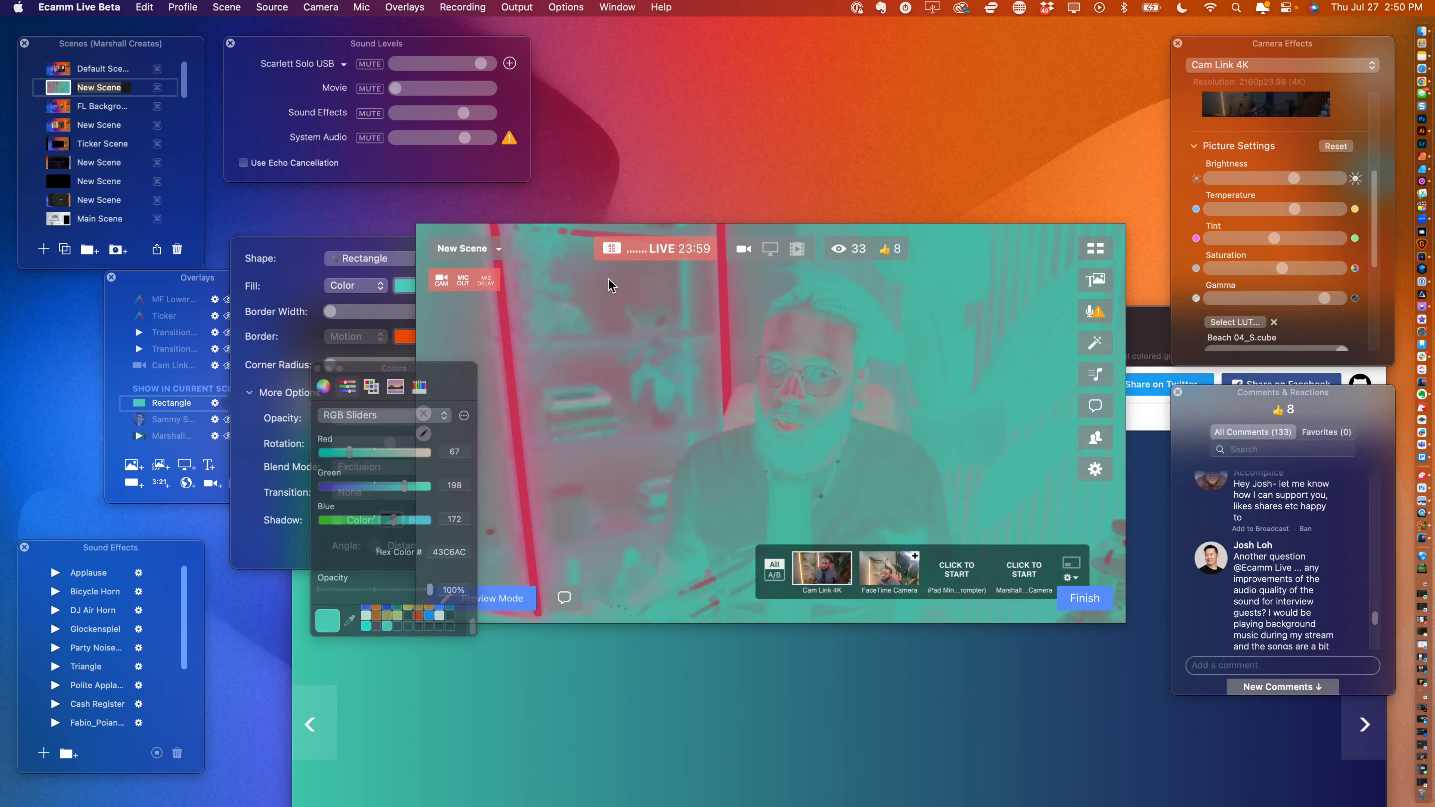
pyautogui.click(376, 300)
pyautogui.click(400, 287)
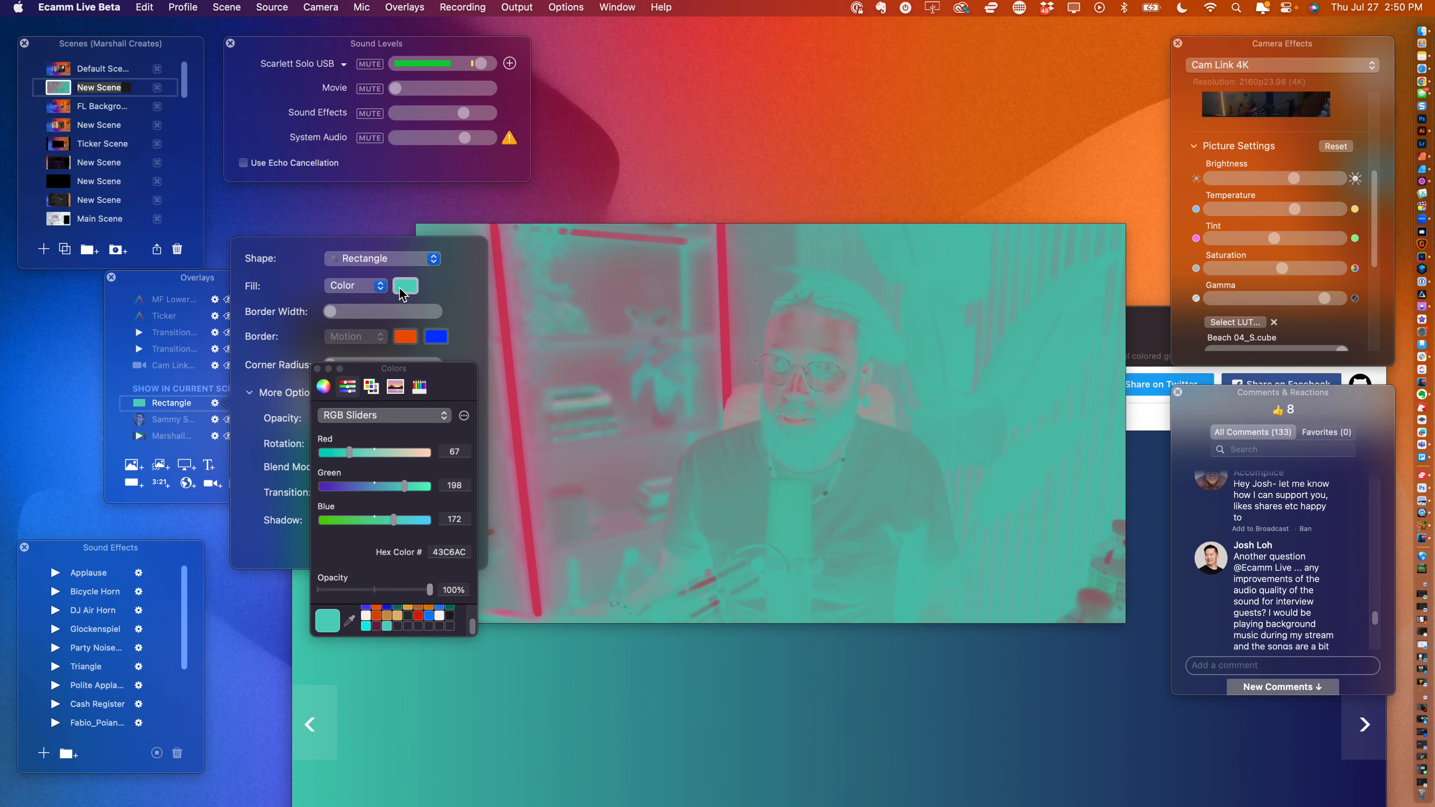
pyautogui.click(370, 287)
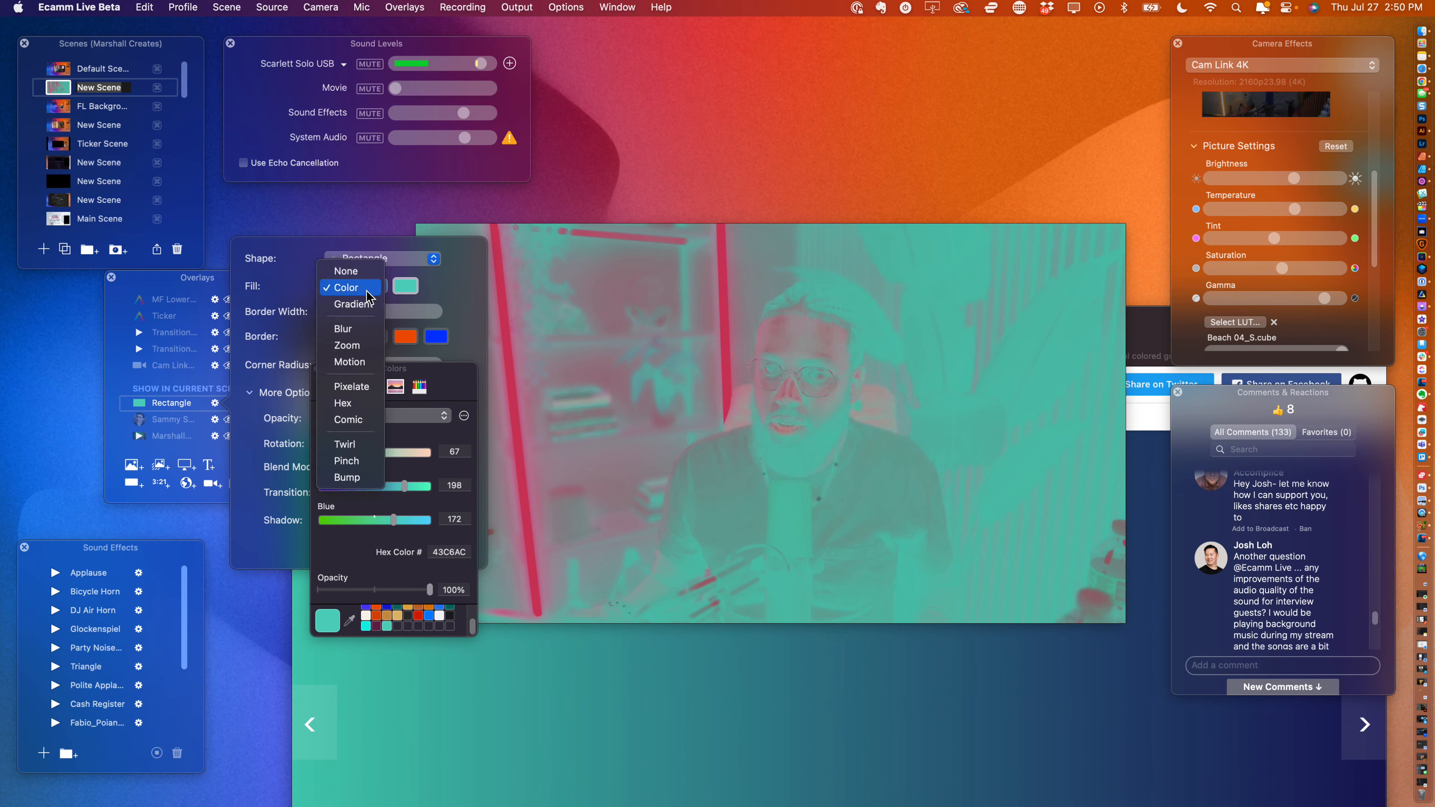
pyautogui.click(364, 306)
pyautogui.click(434, 287)
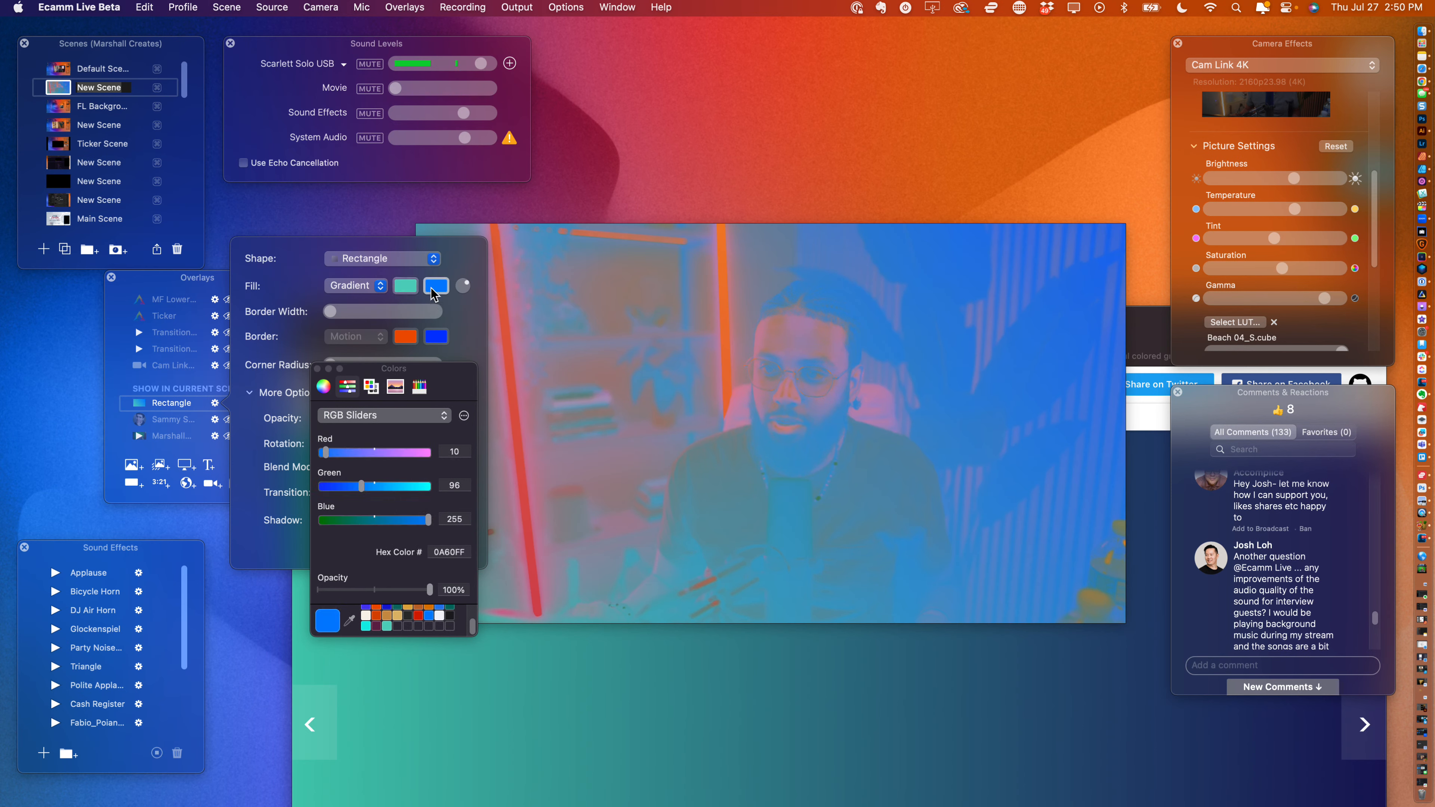
pyautogui.click(450, 552)
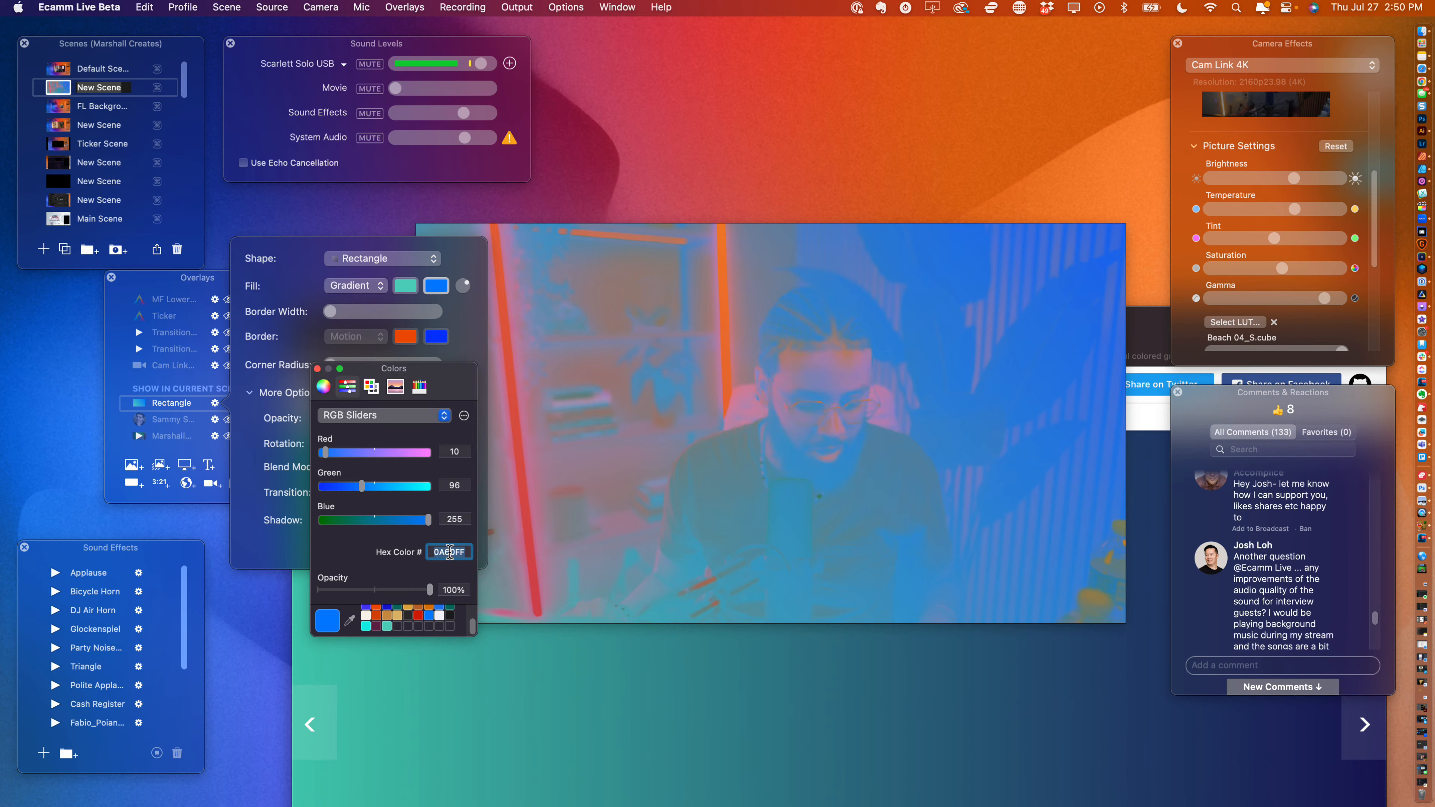
pyautogui.write('#191654')
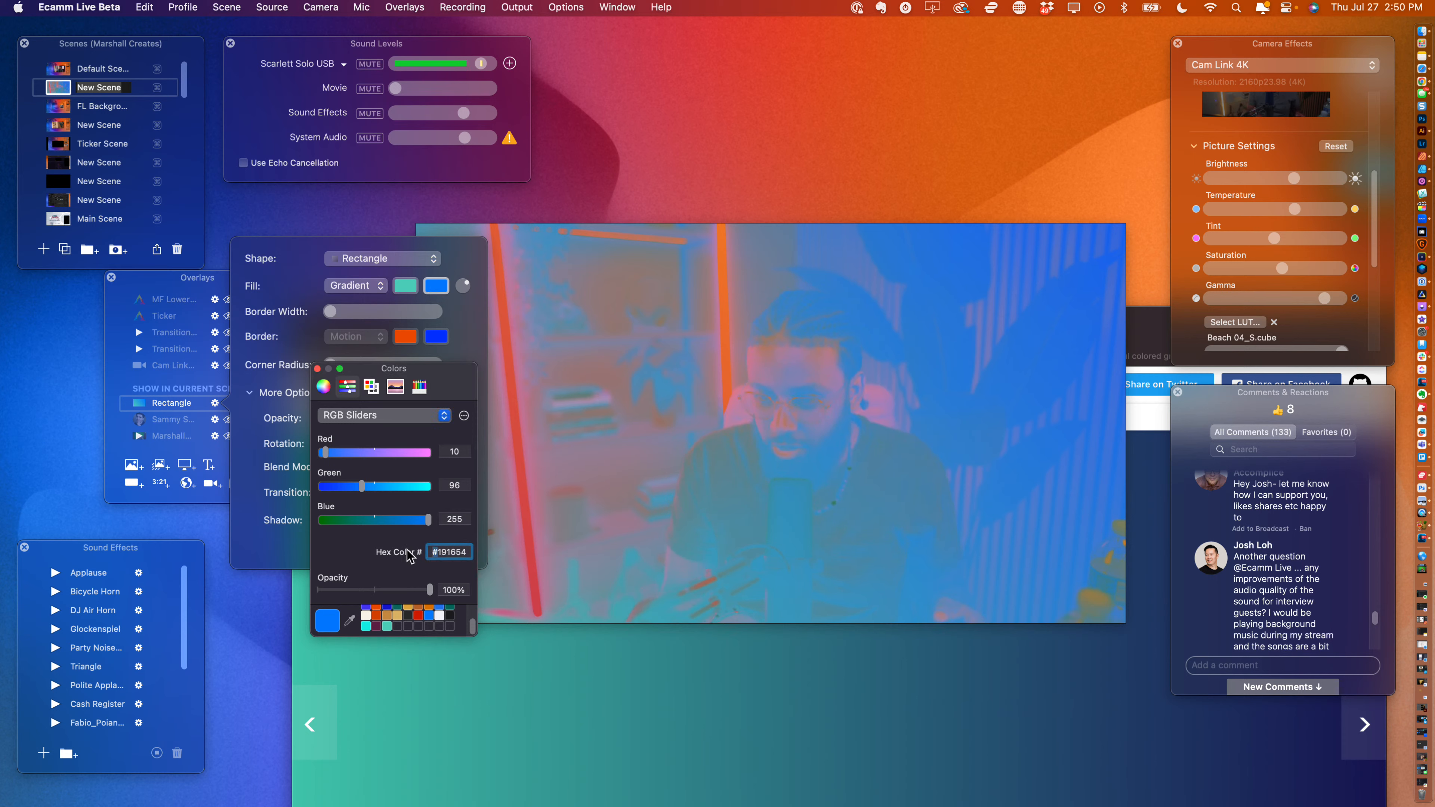
pyautogui.press('Return')
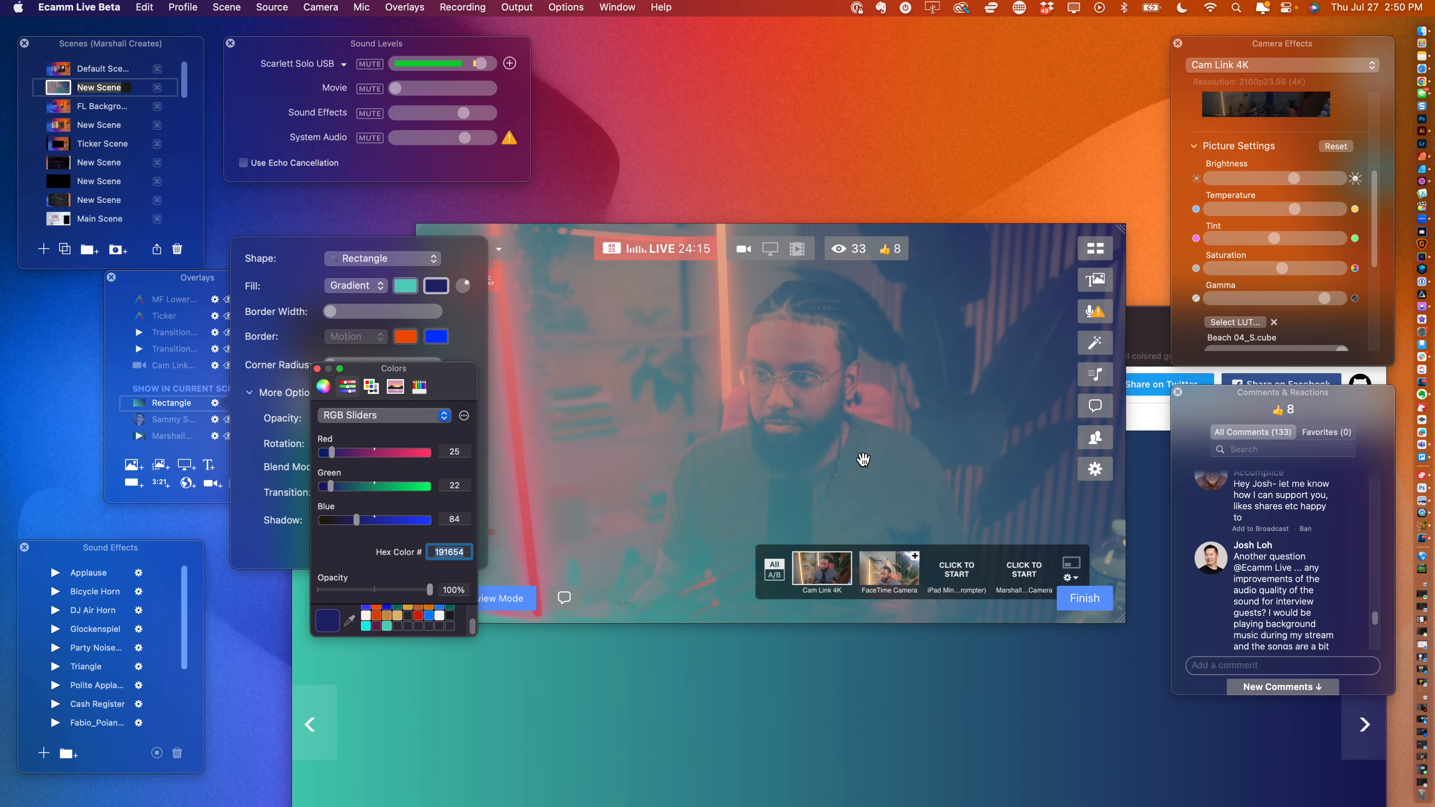
pyautogui.click(461, 325)
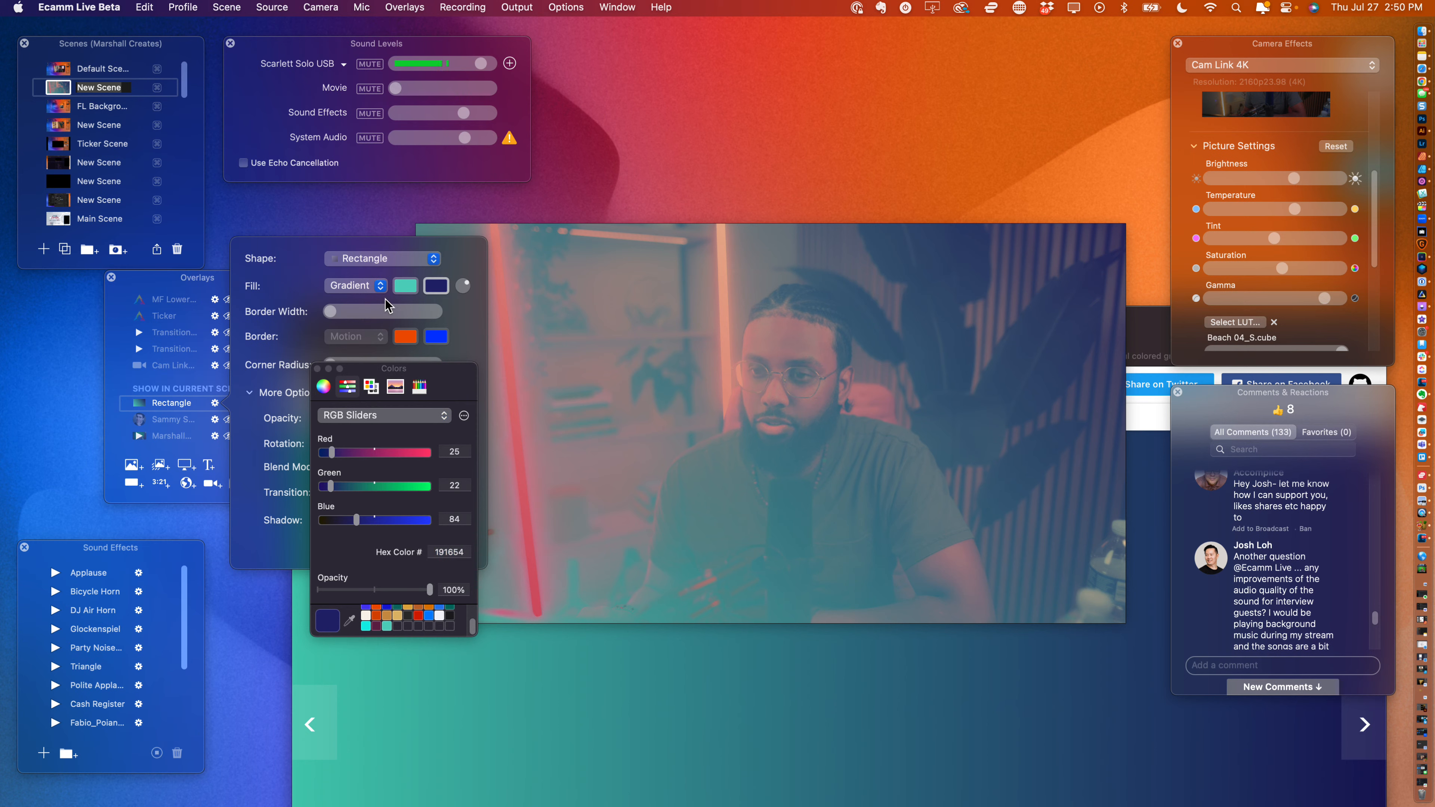
pyautogui.click(317, 369)
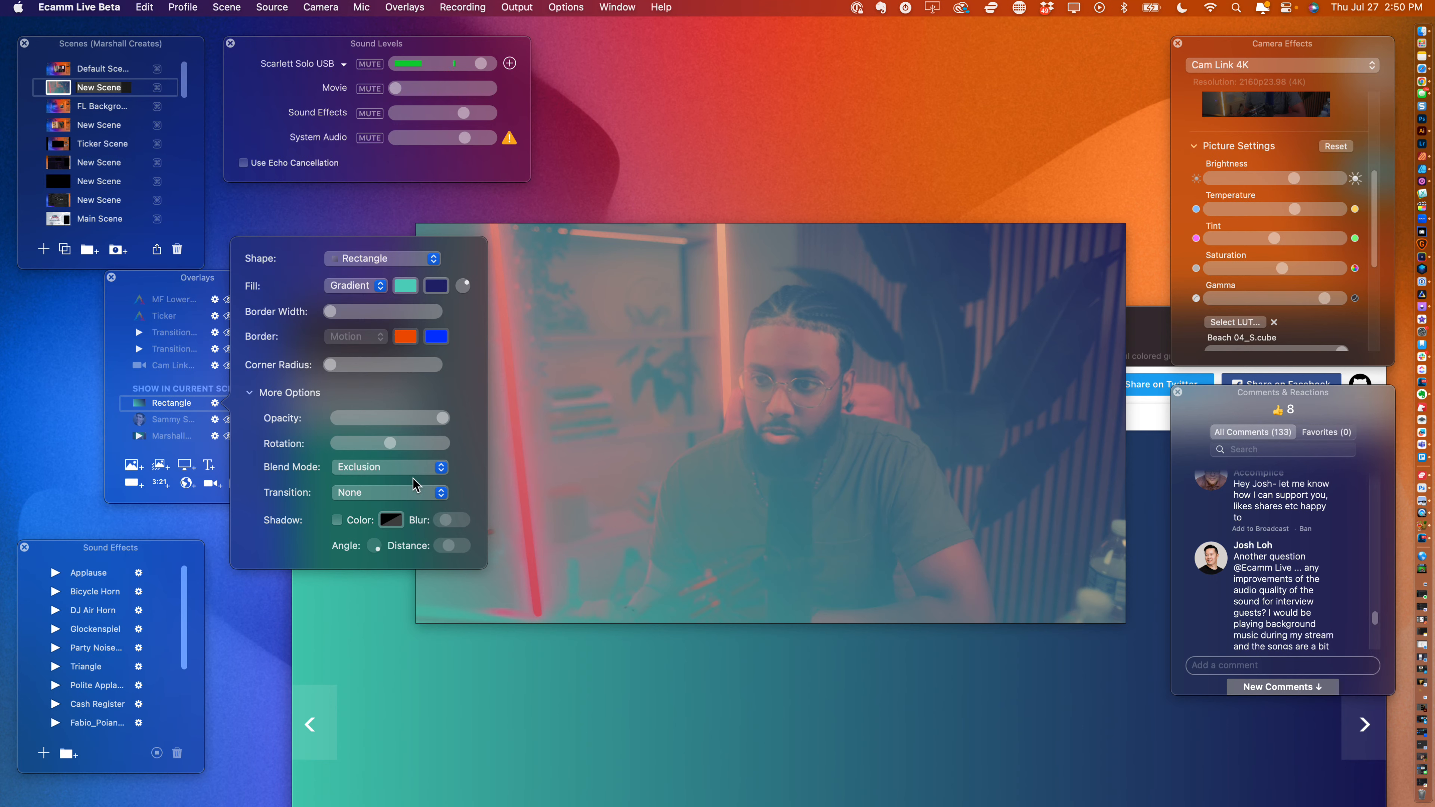
# - Try the Subtract, Divide and Hue blend modes on the gradient rectangle
pyautogui.click(357, 467)
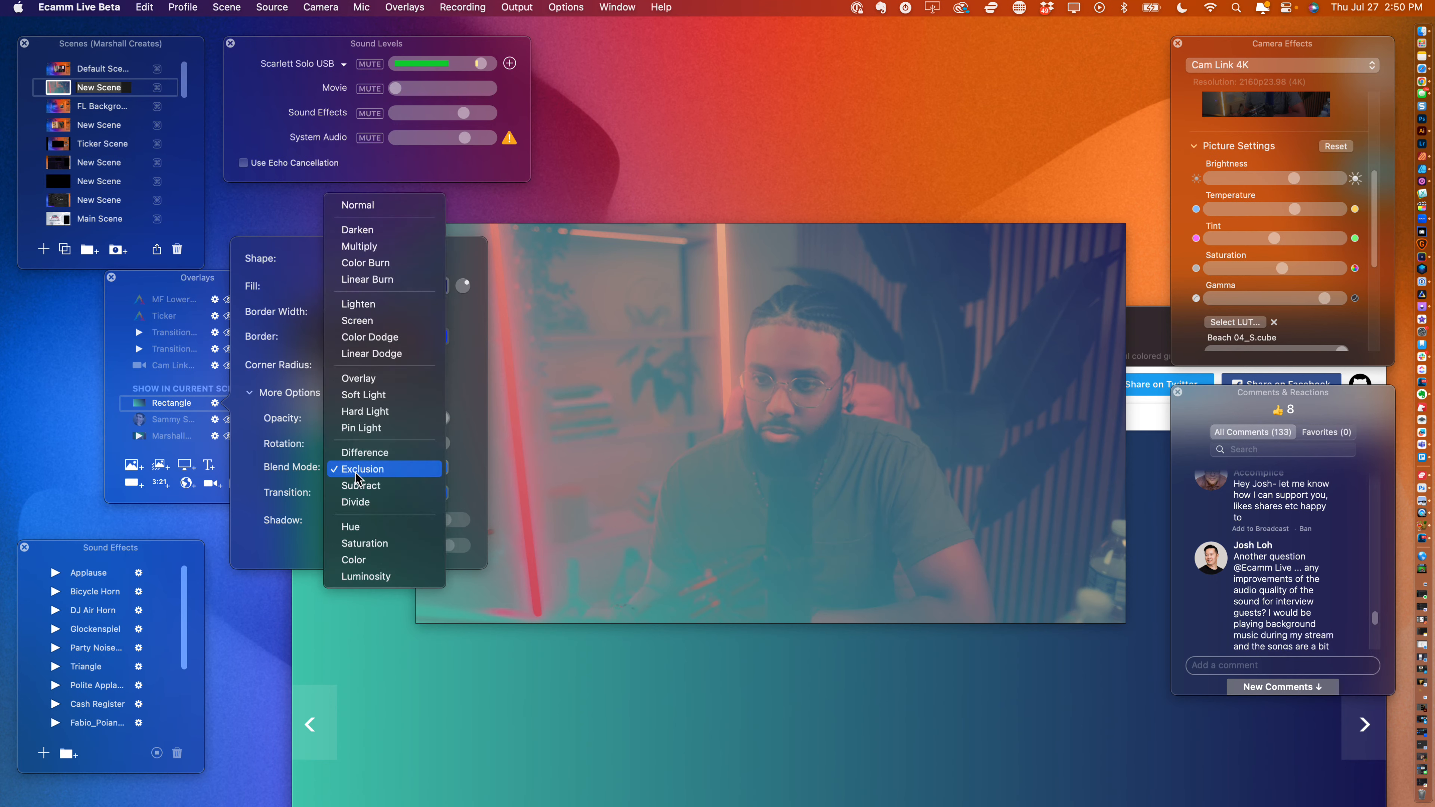
pyautogui.click(360, 486)
pyautogui.click(359, 469)
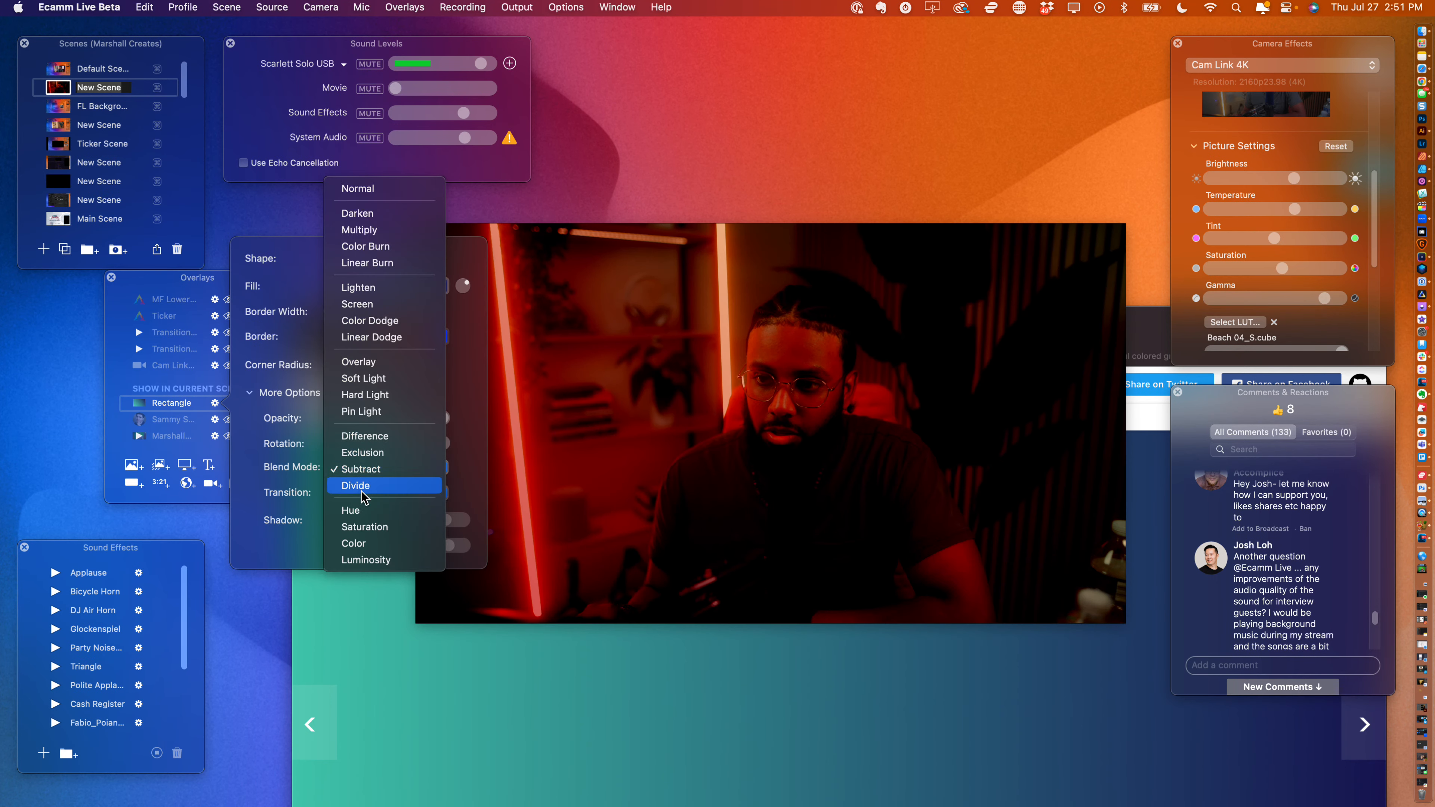
pyautogui.click(362, 493)
pyautogui.click(363, 467)
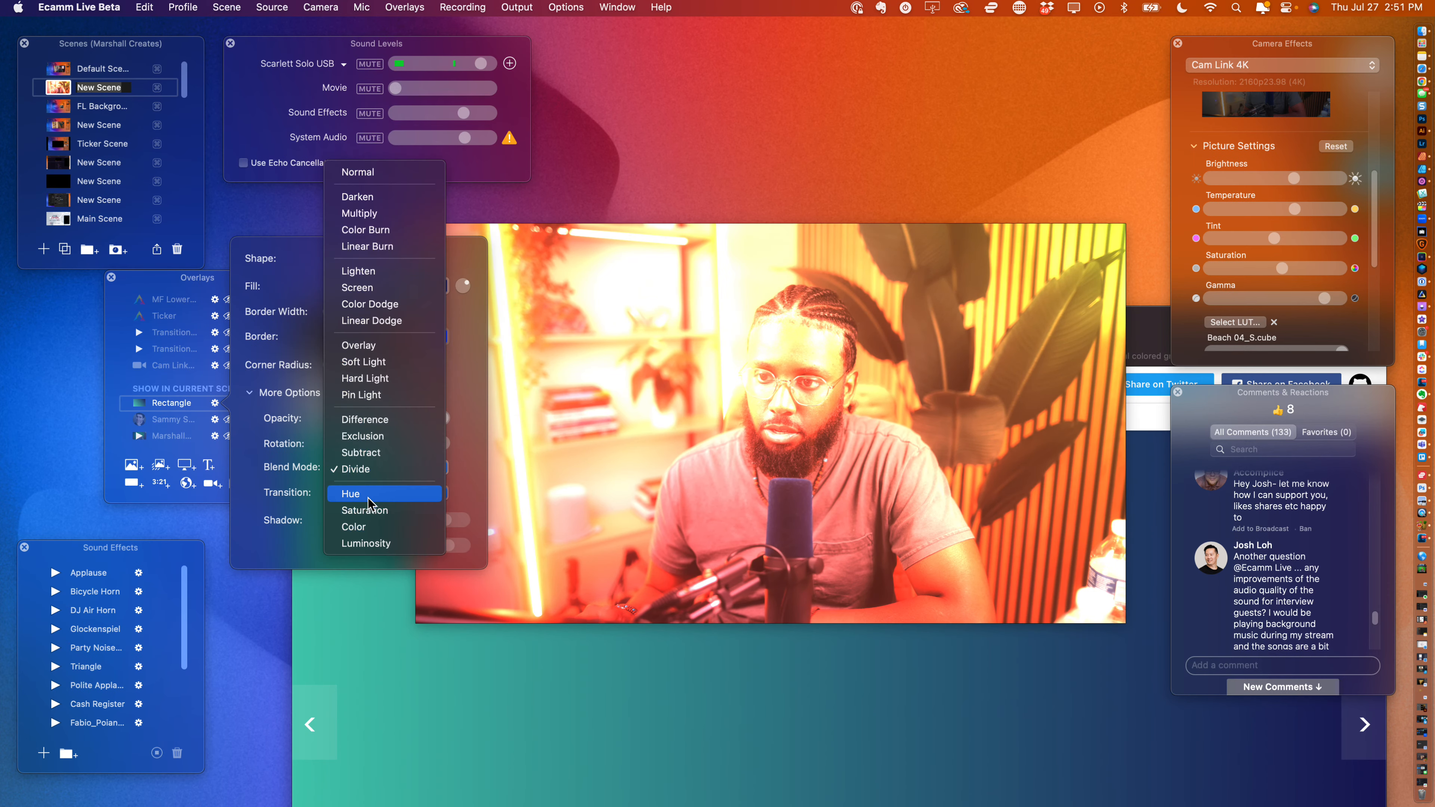
pyautogui.click(370, 487)
# - Try the Saturation, Color and Luminosity blend modes on the gradient rectangle
pyautogui.click(371, 475)
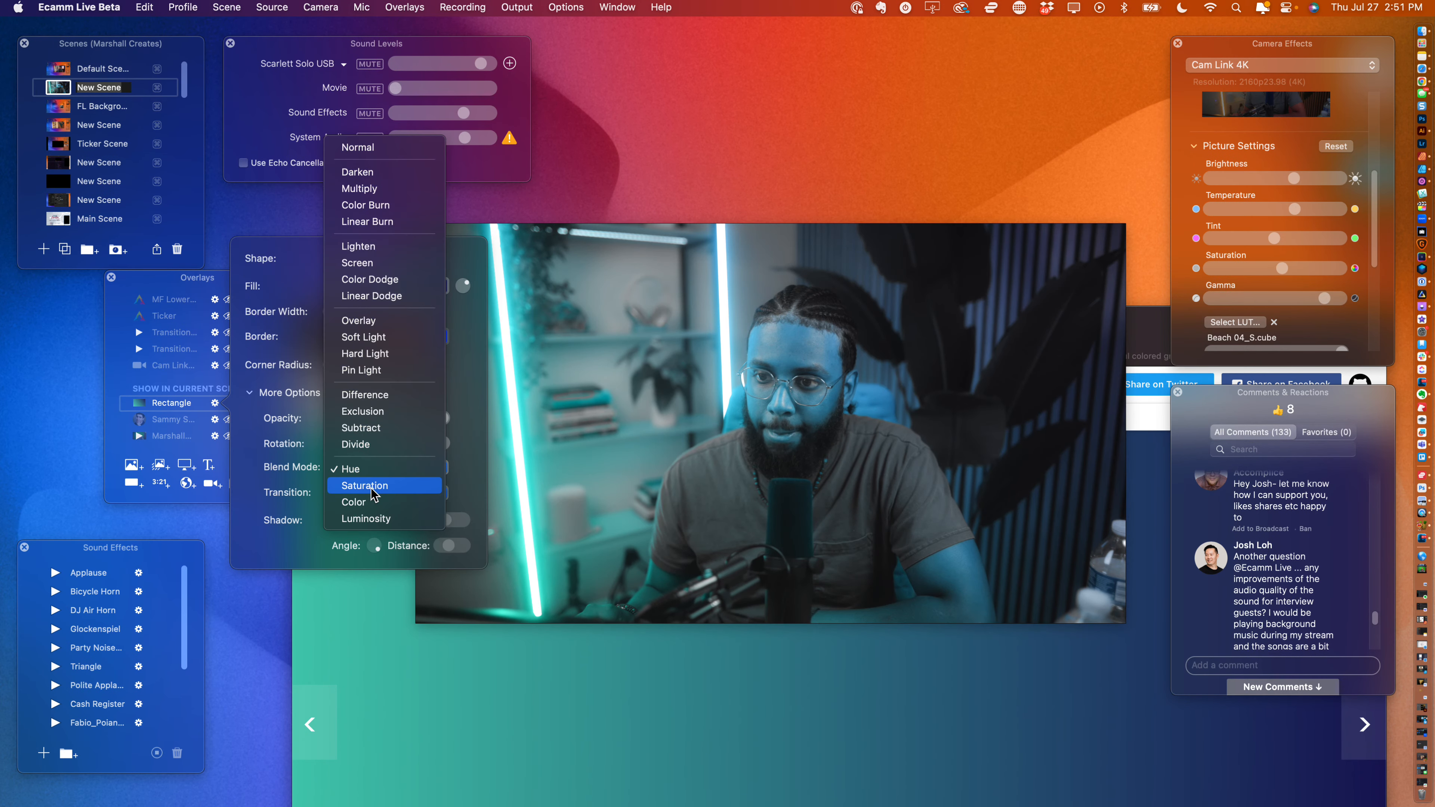
pyautogui.click(373, 490)
pyautogui.click(376, 474)
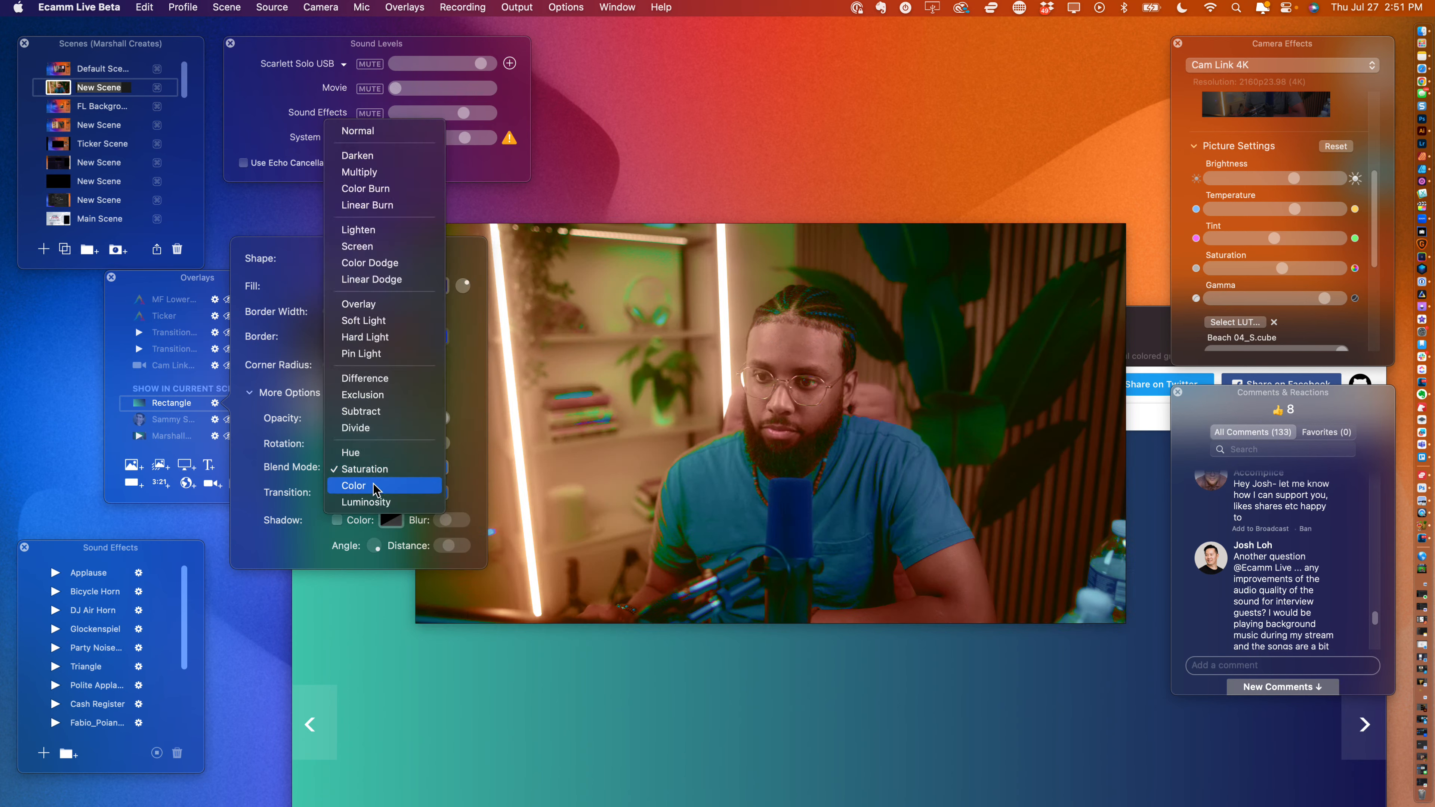
pyautogui.click(380, 481)
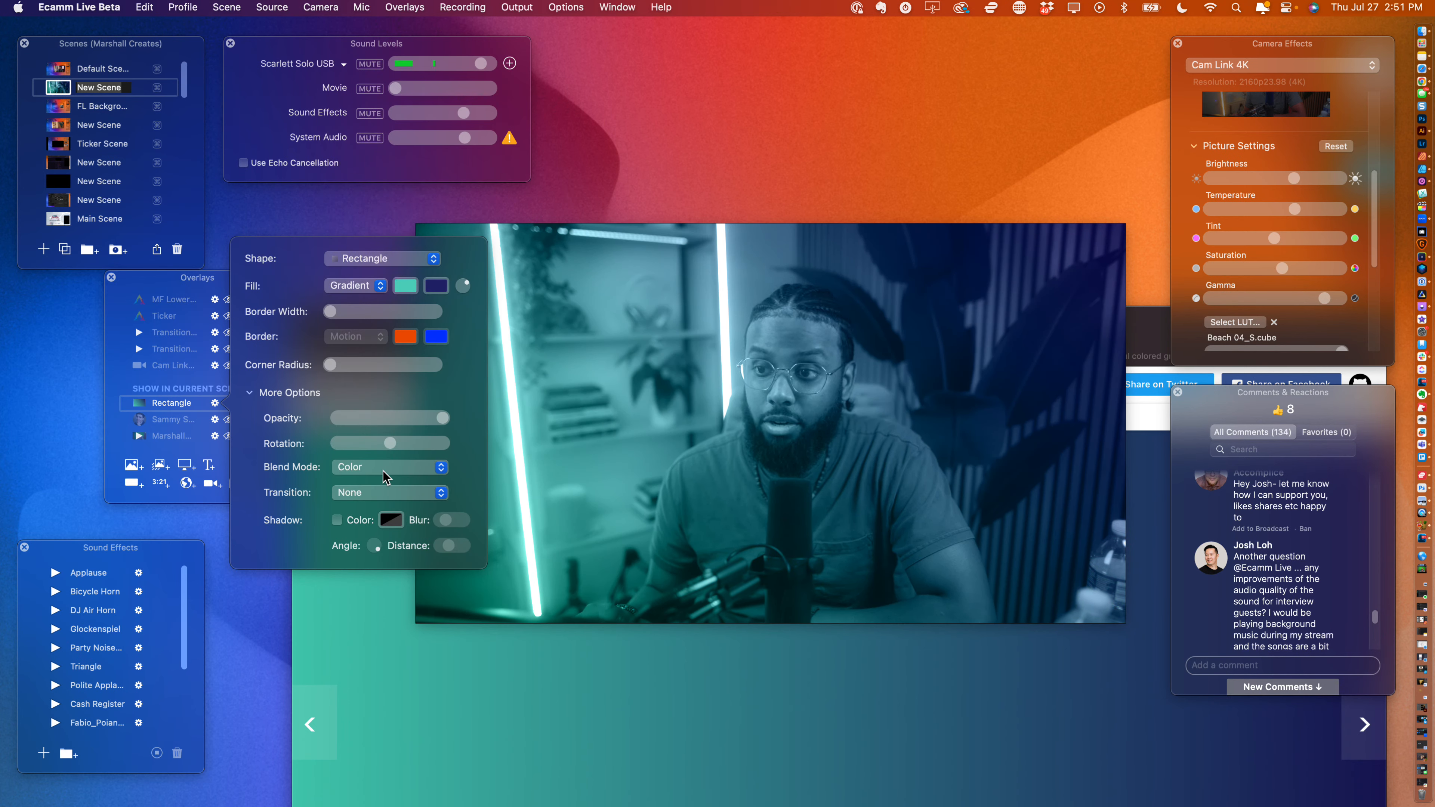
pyautogui.click(383, 477)
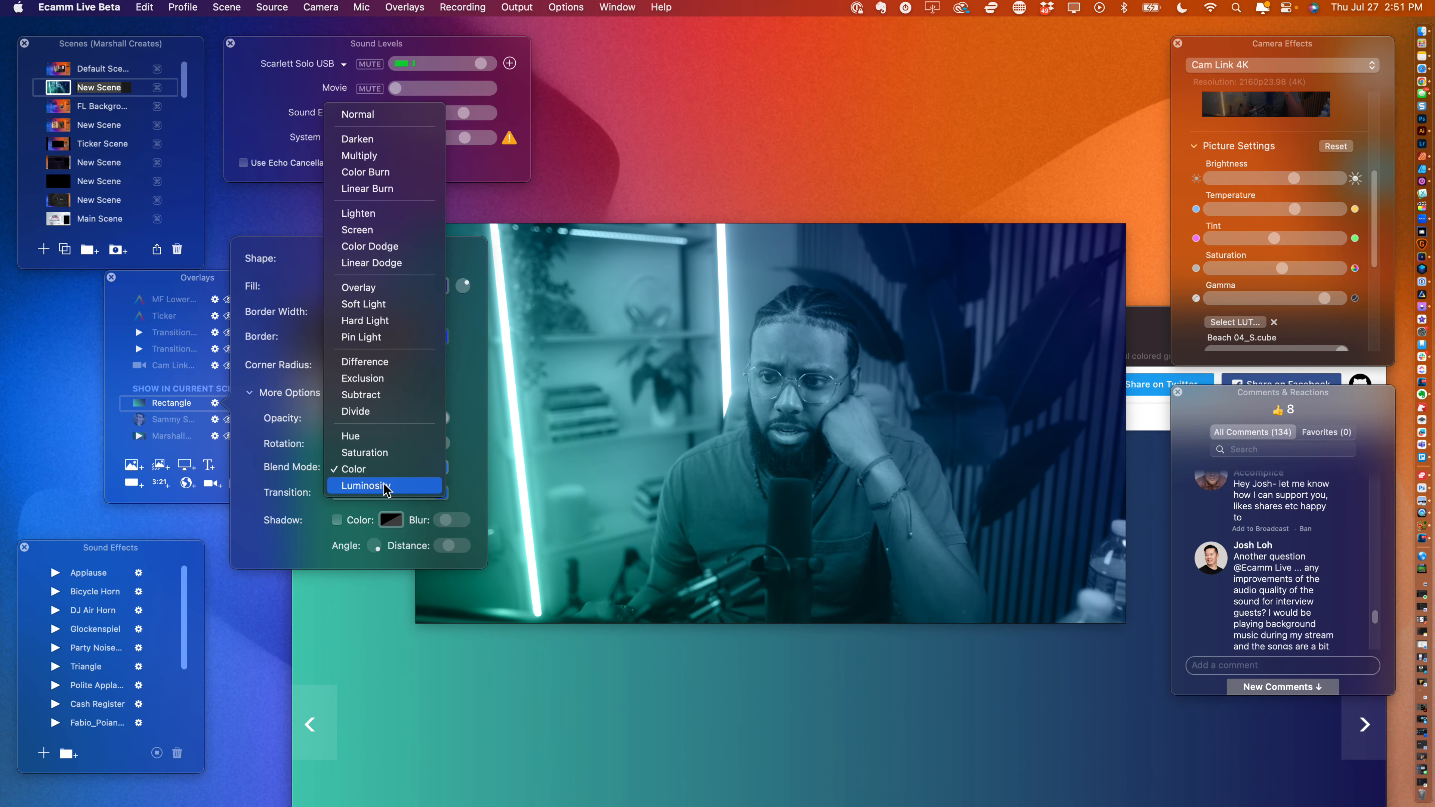
pyautogui.click(385, 487)
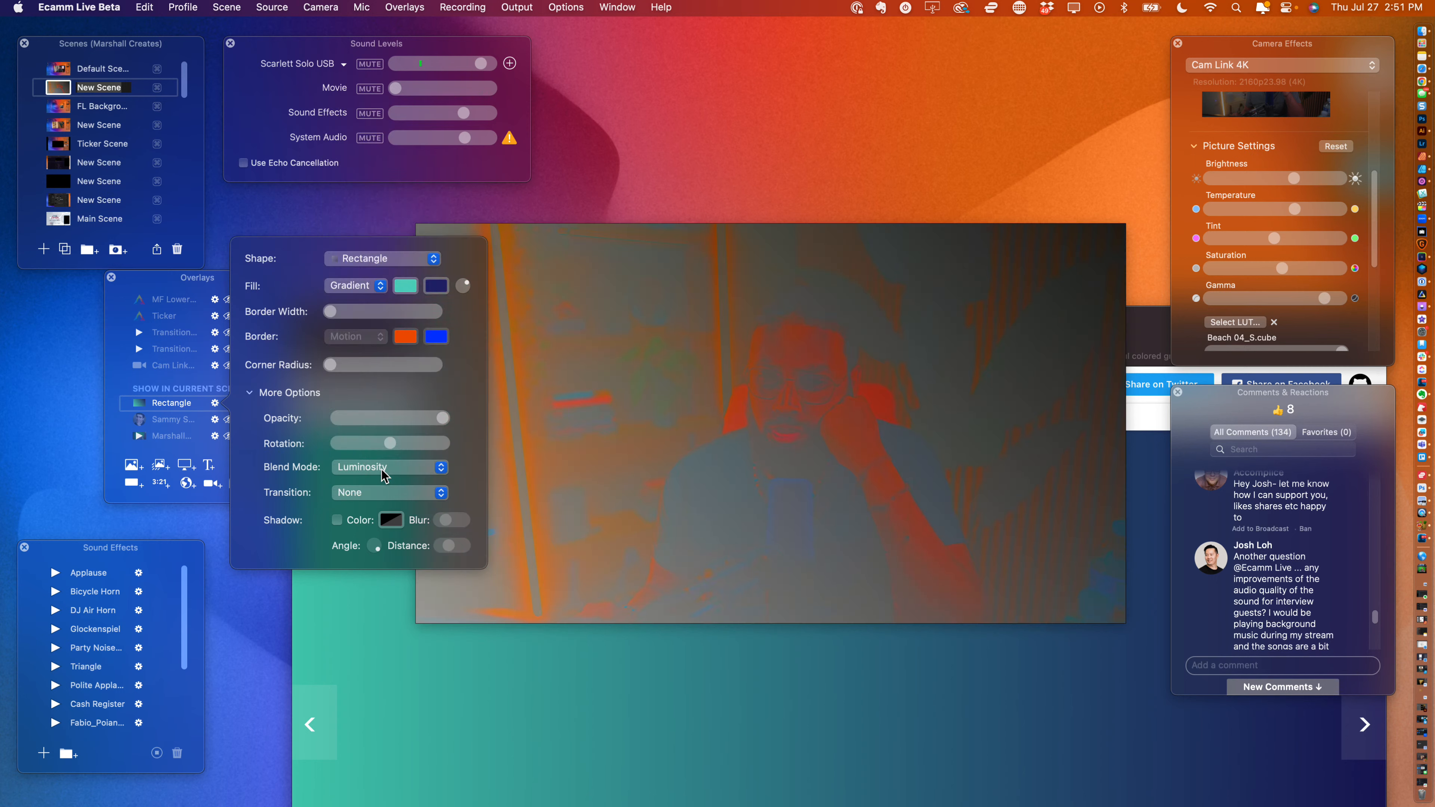
pyautogui.click(377, 493)
pyautogui.click(378, 494)
# - Set the gradient rectangle's blend mode to Multiply with its opacity at maximum
pyautogui.click(360, 468)
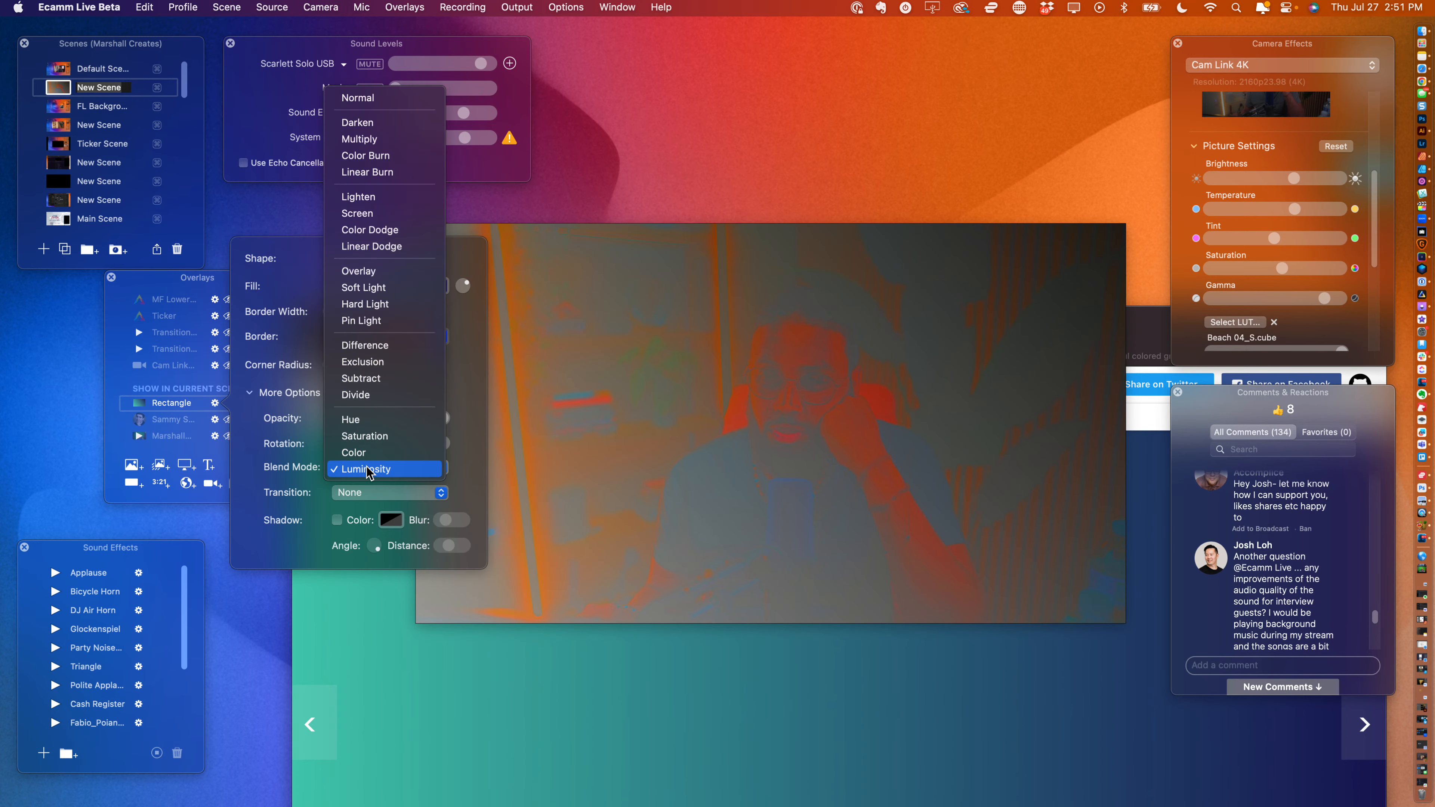
pyautogui.click(359, 139)
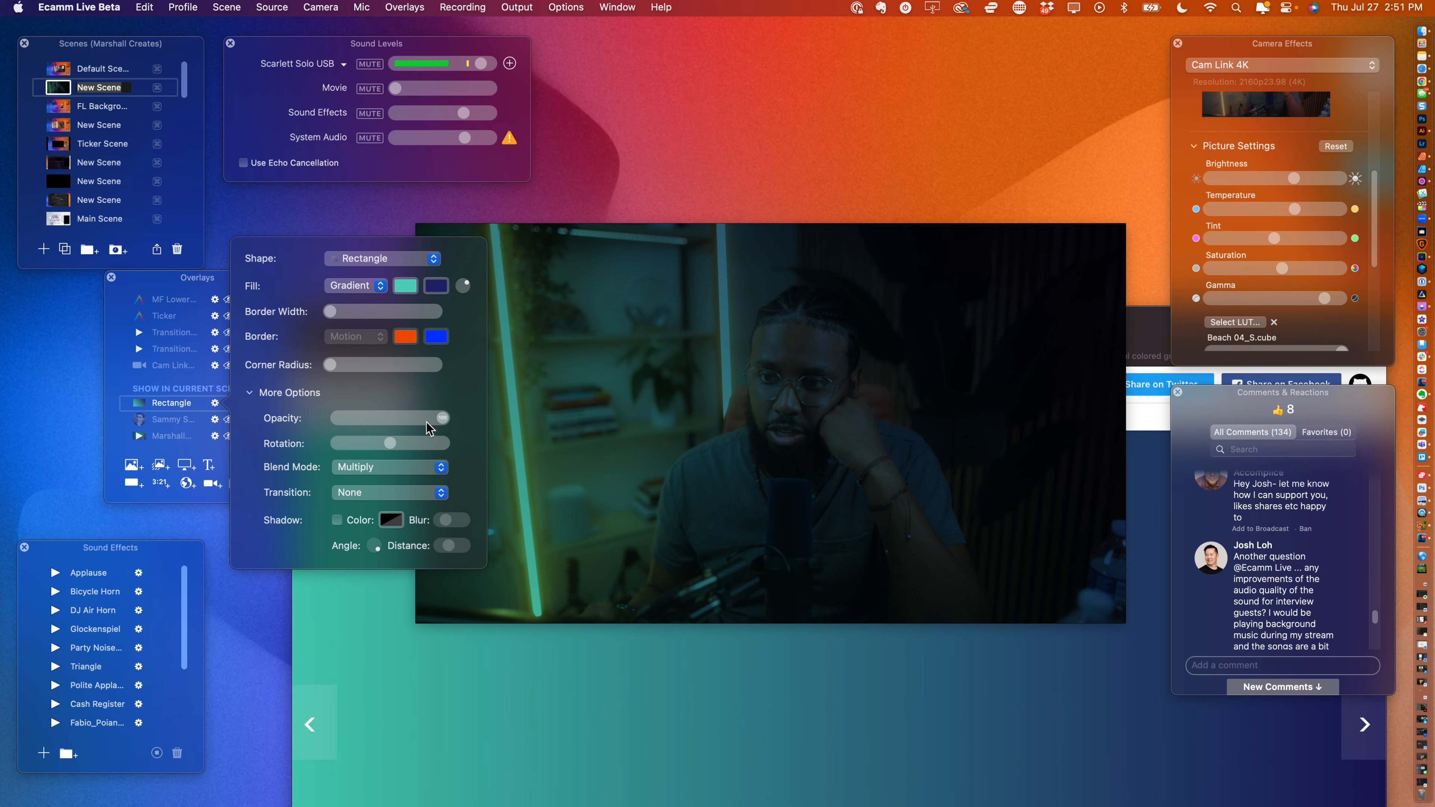
pyautogui.moveTo(426, 421)
pyautogui.mouseDown()
pyautogui.moveTo(371, 419)
pyautogui.moveTo(453, 428)
pyautogui.mouseUp()
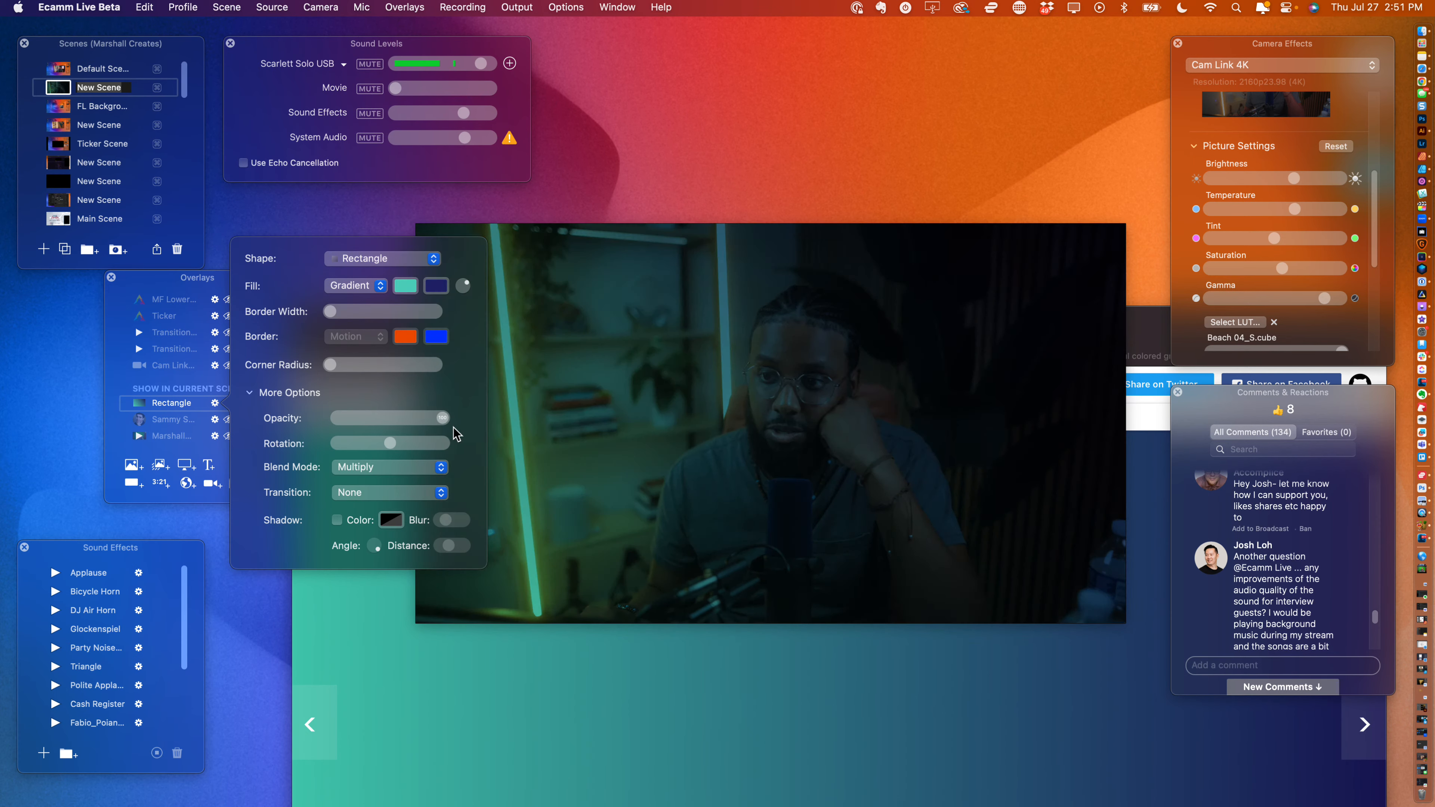
# - Try the Overlay, Soft Light, Pin Light and Hard Light blend modes on the gradient rectangle
pyautogui.click(419, 461)
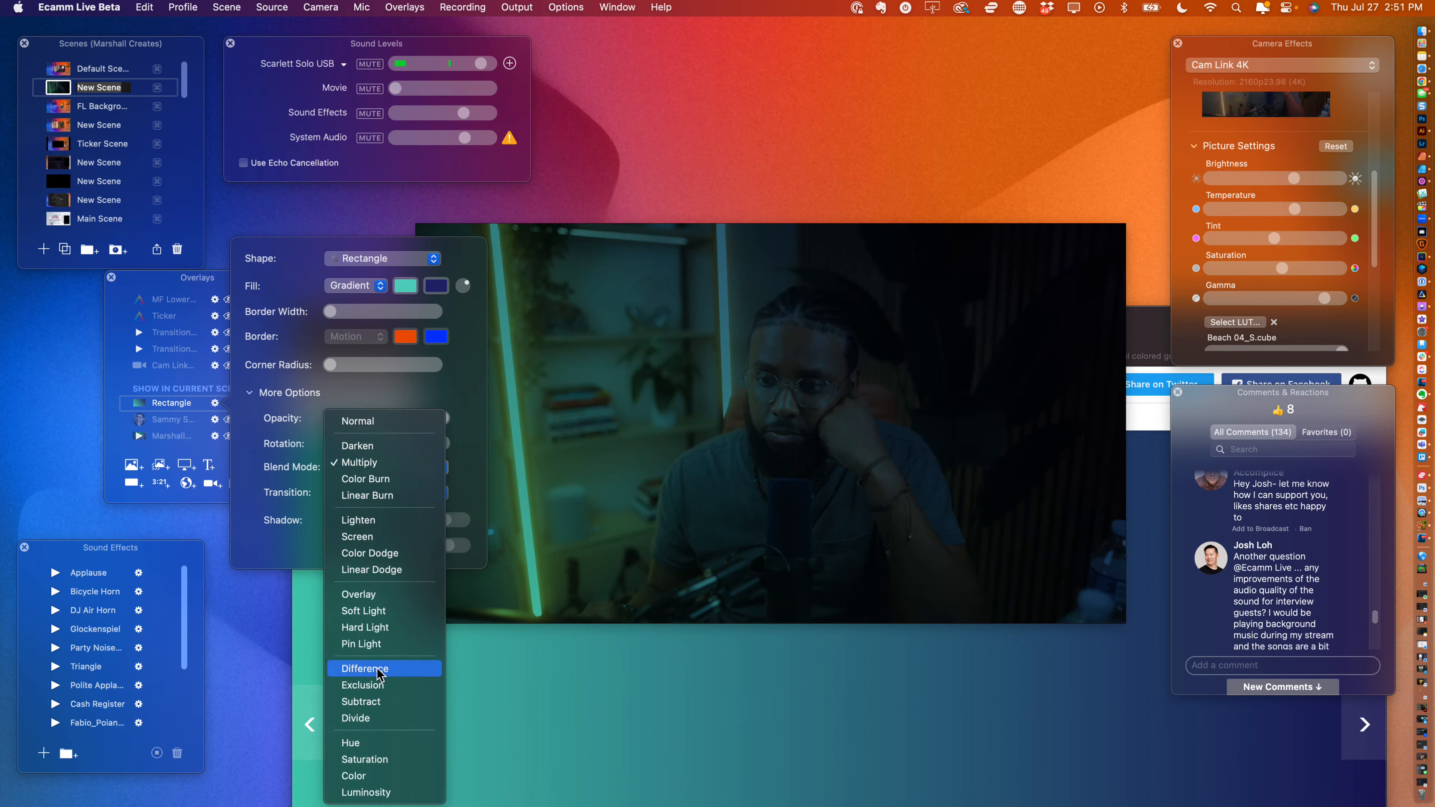
pyautogui.click(373, 595)
pyautogui.click(381, 468)
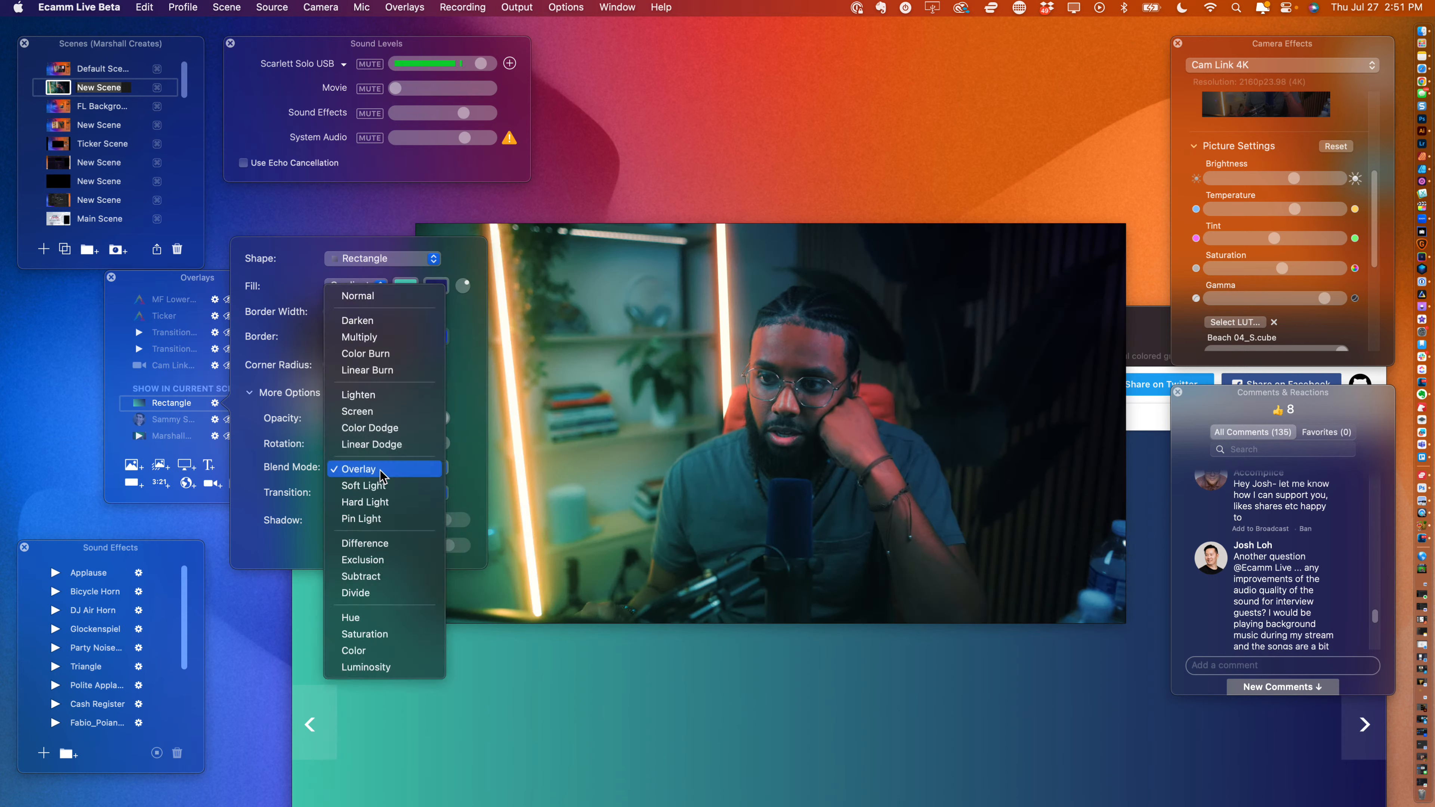
pyautogui.click(382, 485)
pyautogui.click(382, 478)
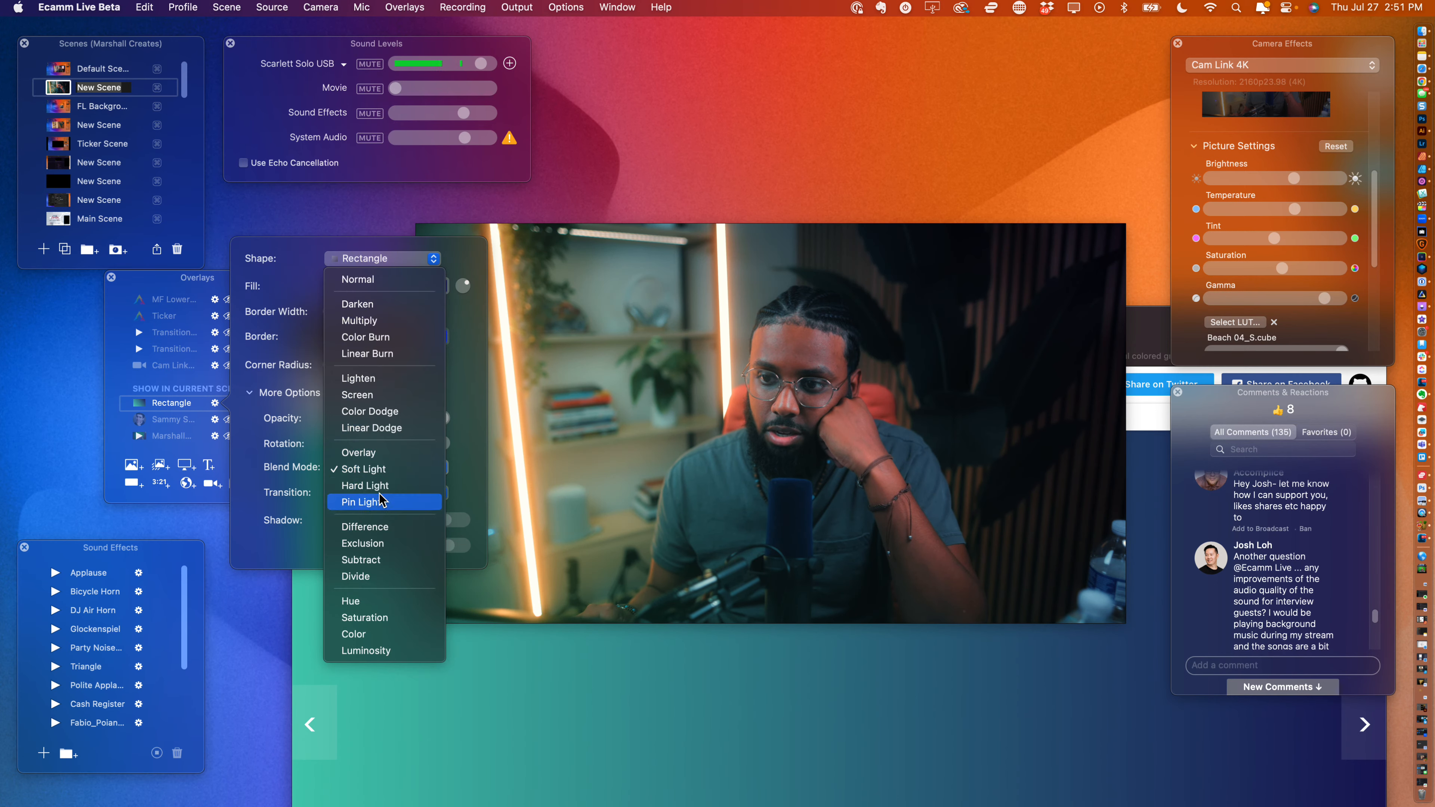
pyautogui.click(382, 499)
pyautogui.click(382, 478)
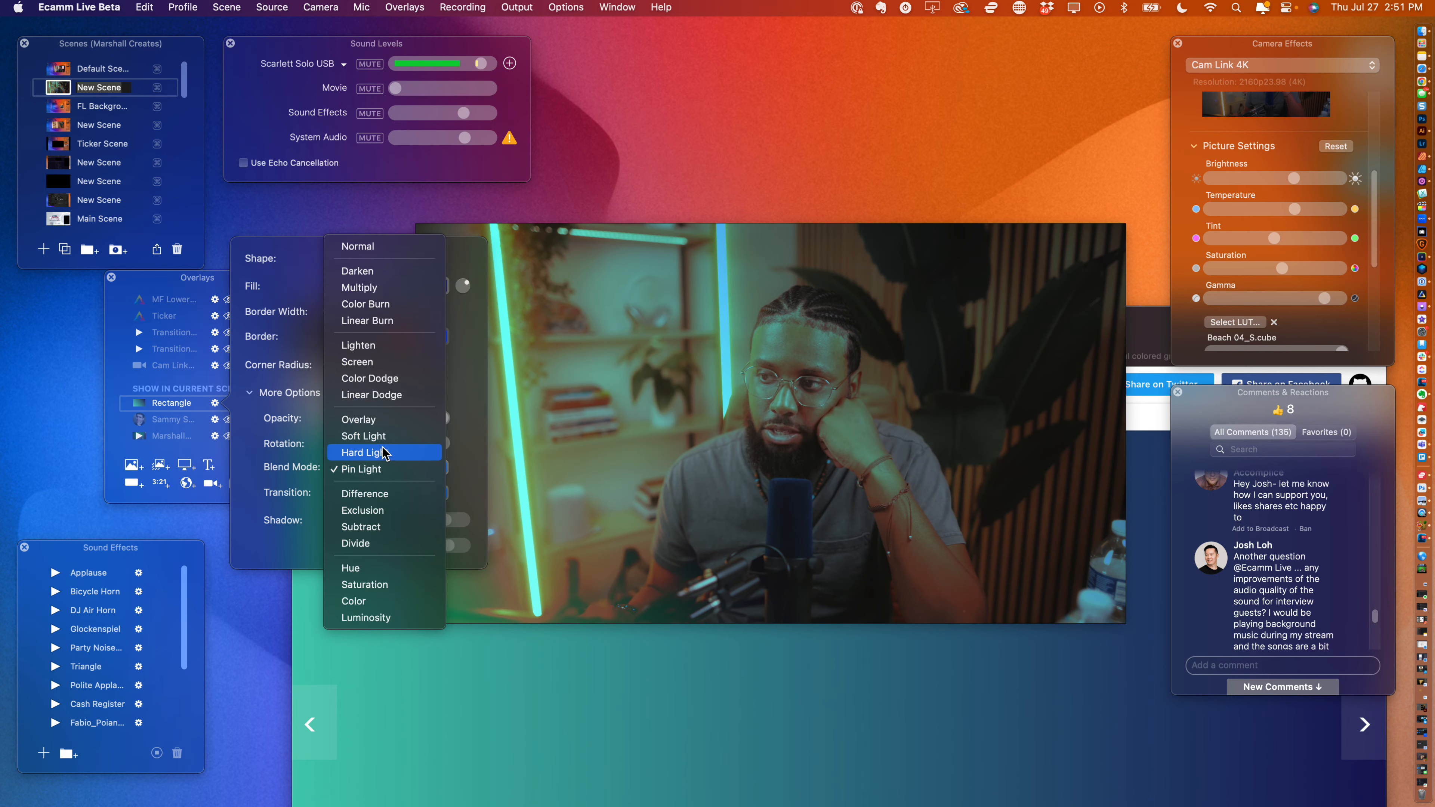
pyautogui.click(382, 452)
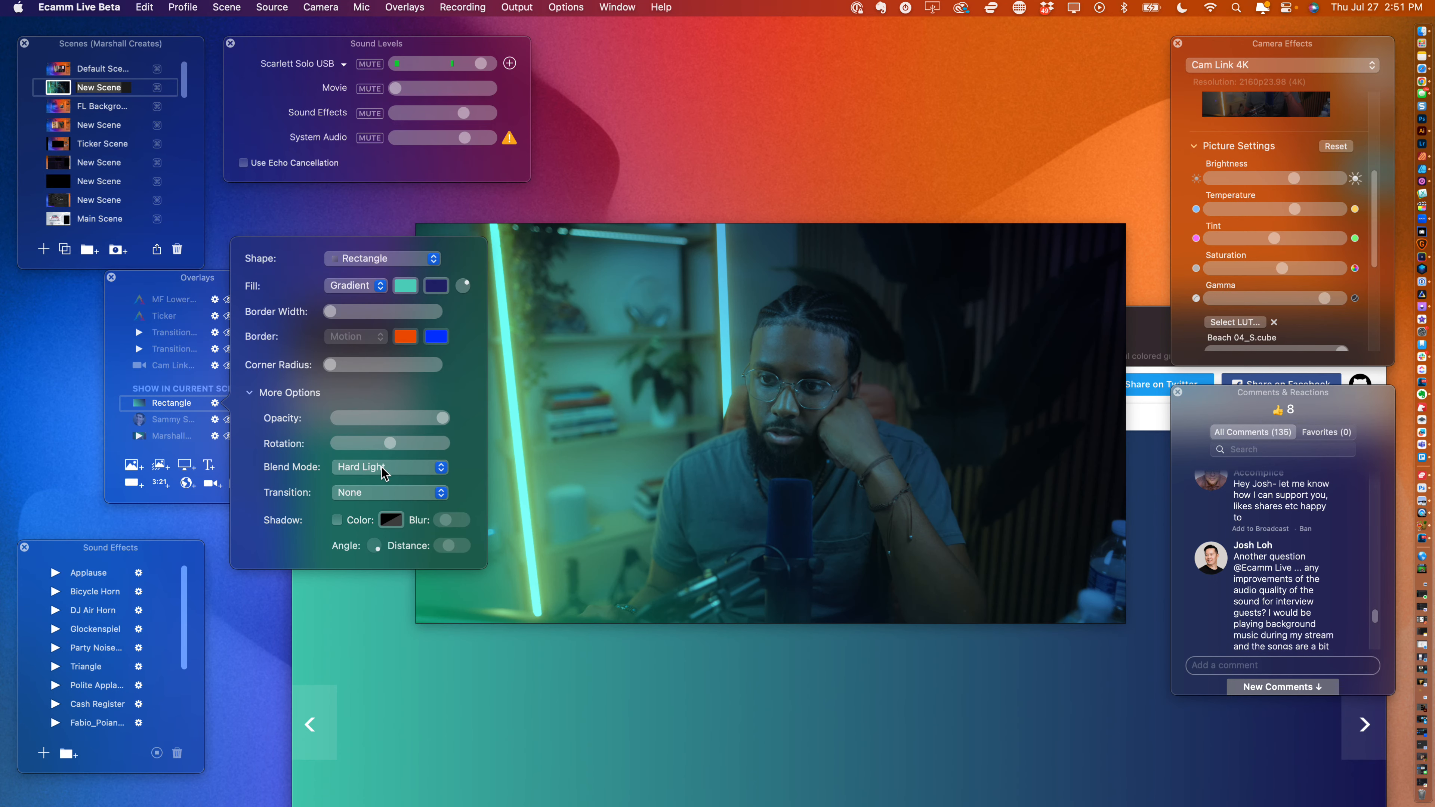
# - Set the gradient rectangle's blend mode to Color and duplicate the rectangle
pyautogui.click(382, 467)
pyautogui.click(381, 612)
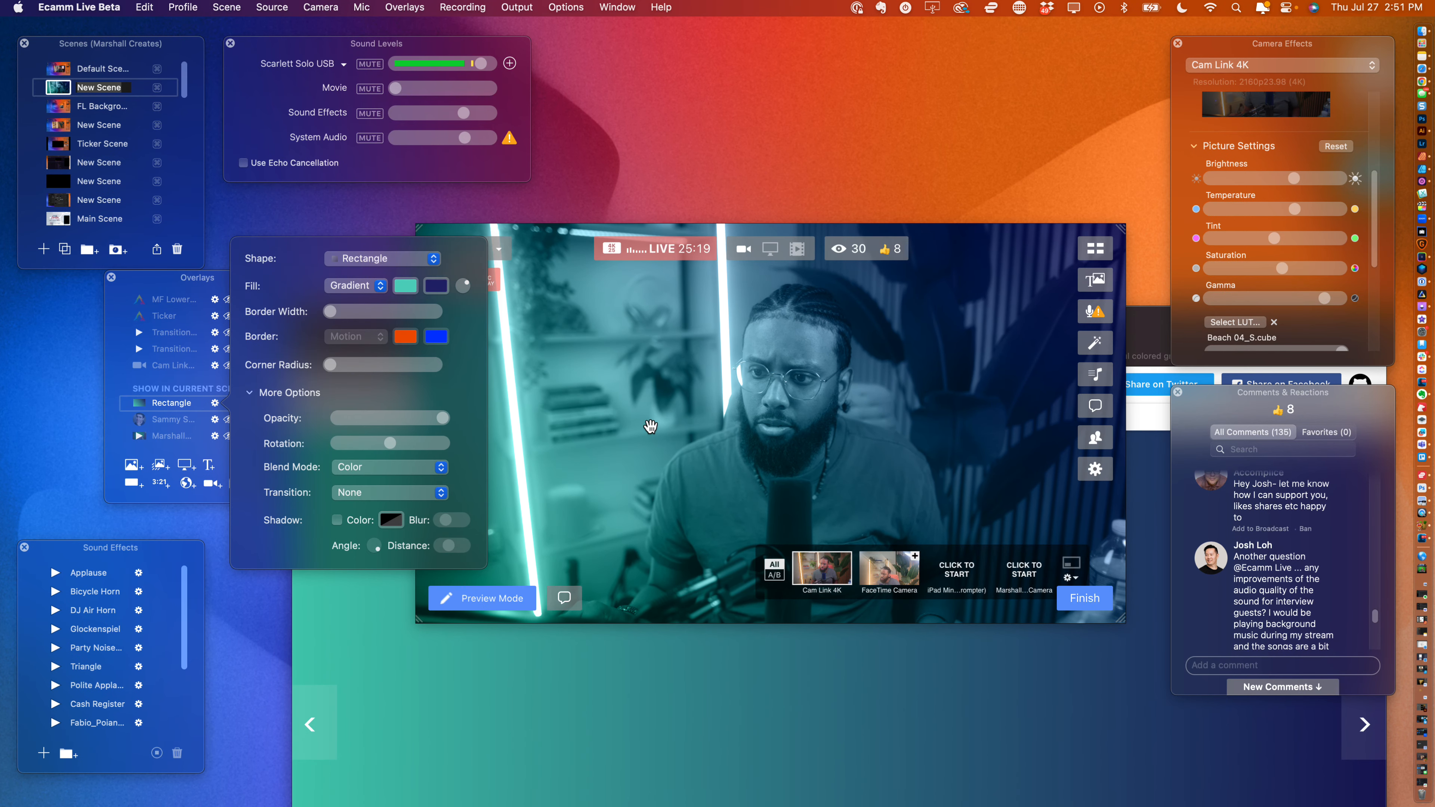
pyautogui.moveTo(651, 427)
pyautogui.mouseDown()
pyautogui.moveTo(716, 435)
pyautogui.moveTo(655, 417)
pyautogui.mouseUp()
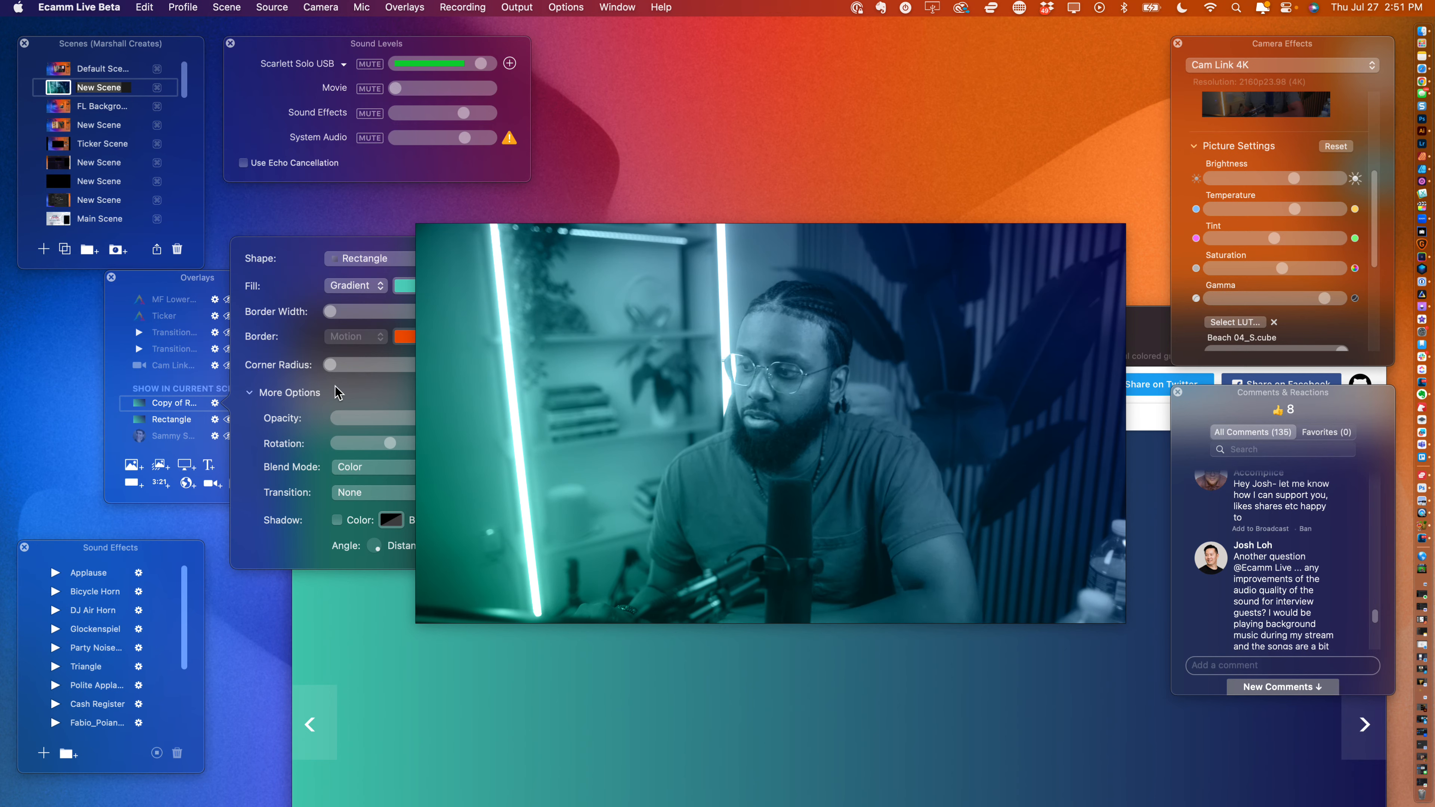
# - Set the lower rectangle's fill to Blur and have it cover the full frame beneath the gradient copy
pyautogui.click(331, 291)
pyautogui.click(334, 312)
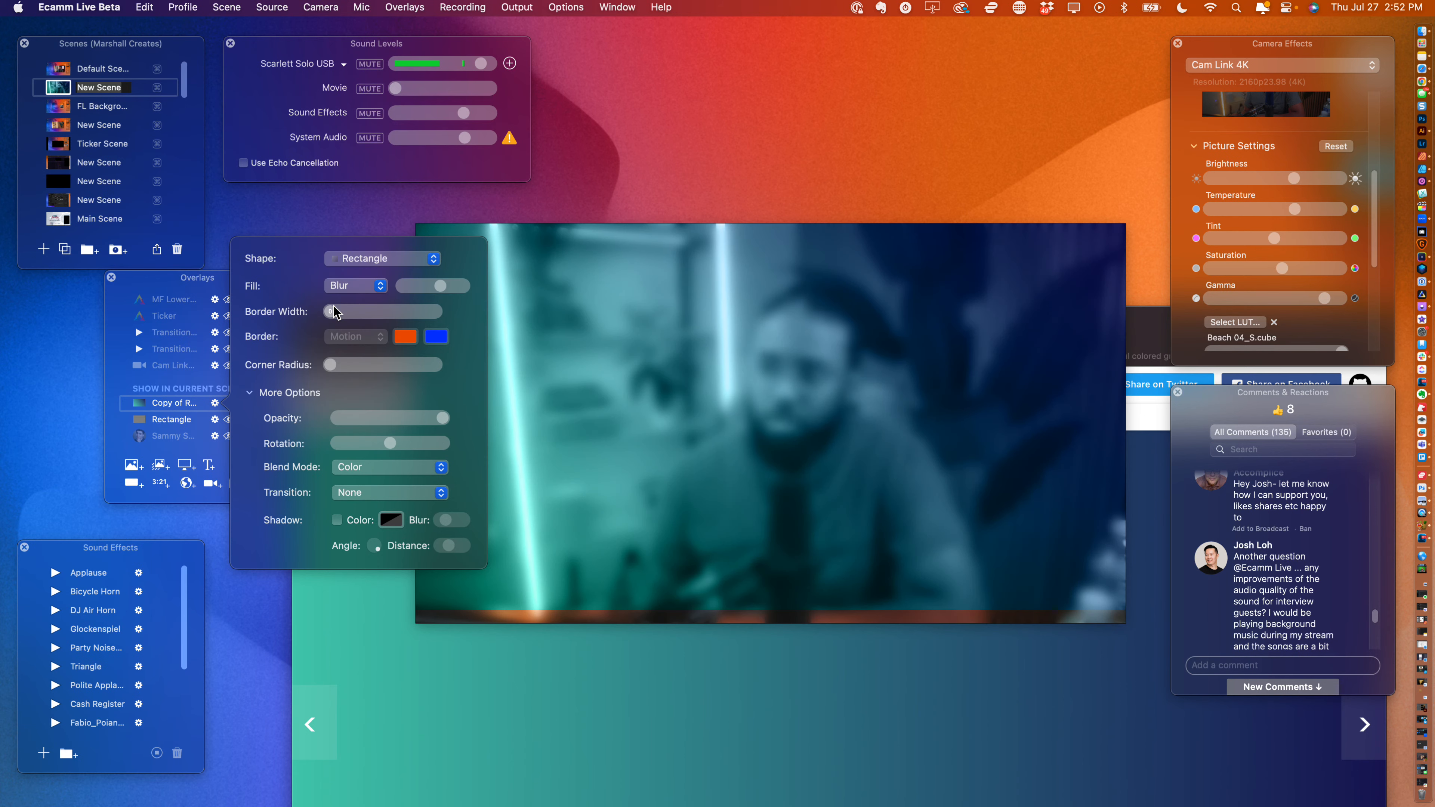
pyautogui.click(686, 463)
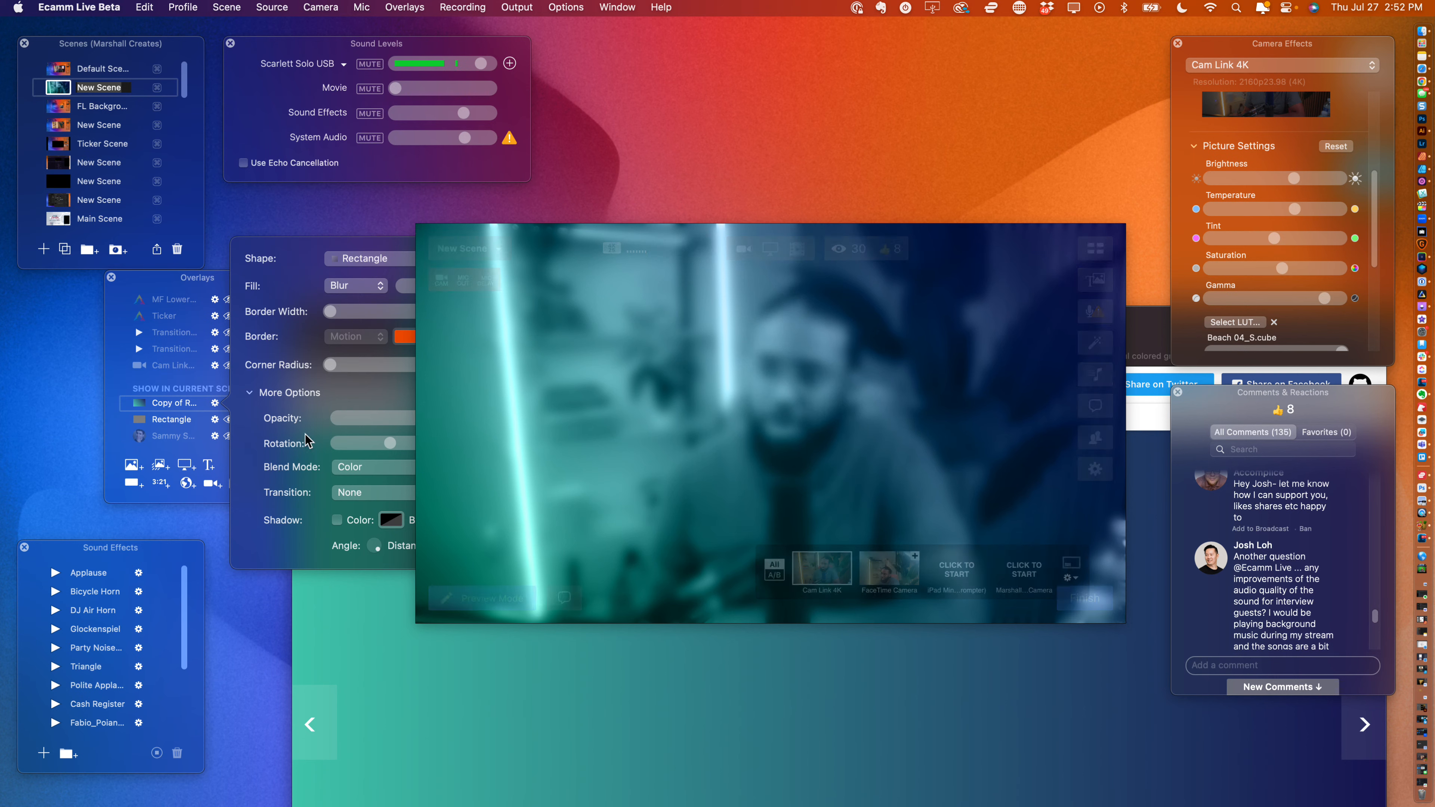
# - Add a 00:10:00 countdown overlay in off-white Poppins Bold and enlarge it in the middle of the frame
pyautogui.click(162, 492)
pyautogui.click(161, 484)
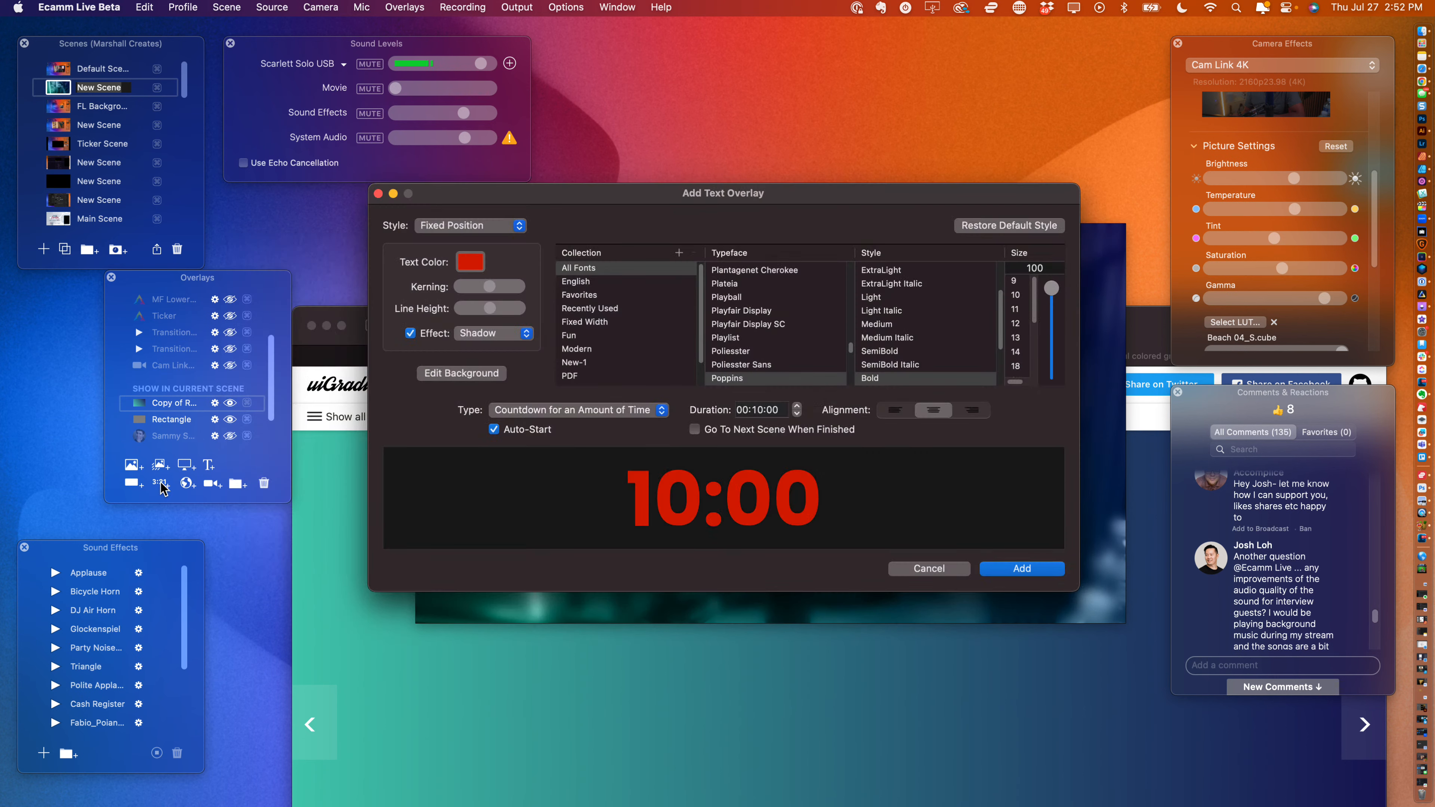
pyautogui.click(470, 266)
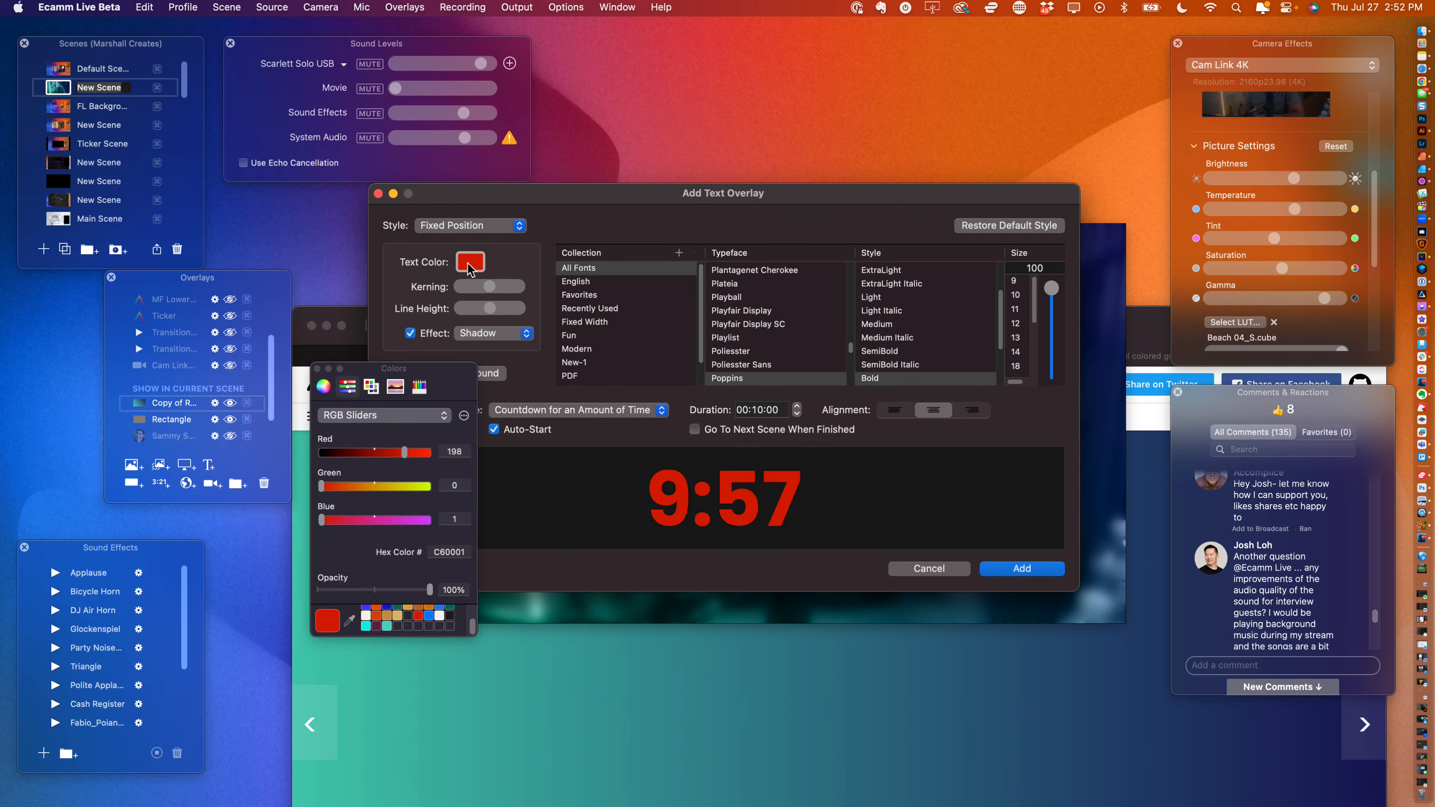
pyautogui.click(440, 620)
pyautogui.click(1014, 567)
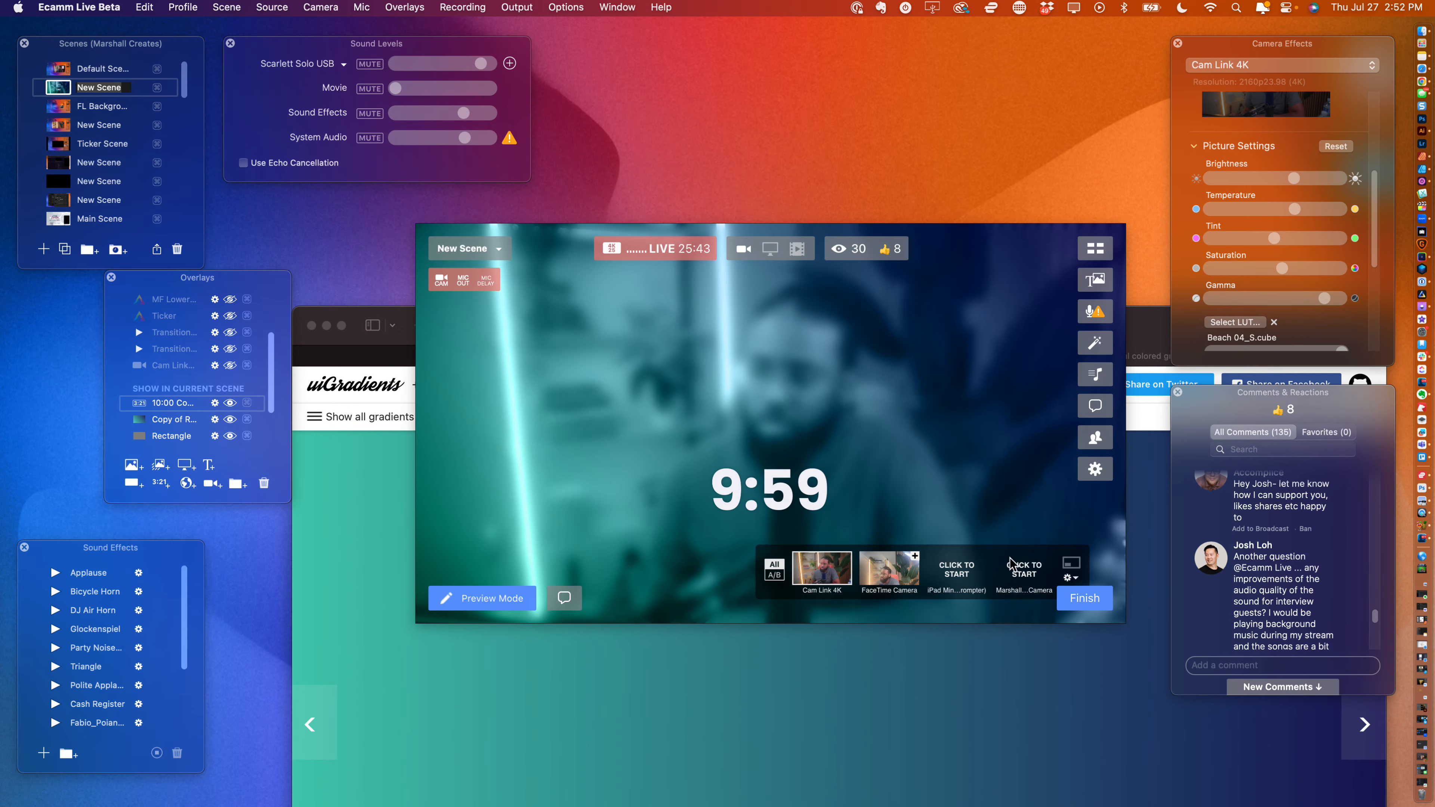
pyautogui.moveTo(769, 490); pyautogui.dragTo(907, 497)
pyautogui.moveTo(862, 453); pyautogui.dragTo(815, 453)
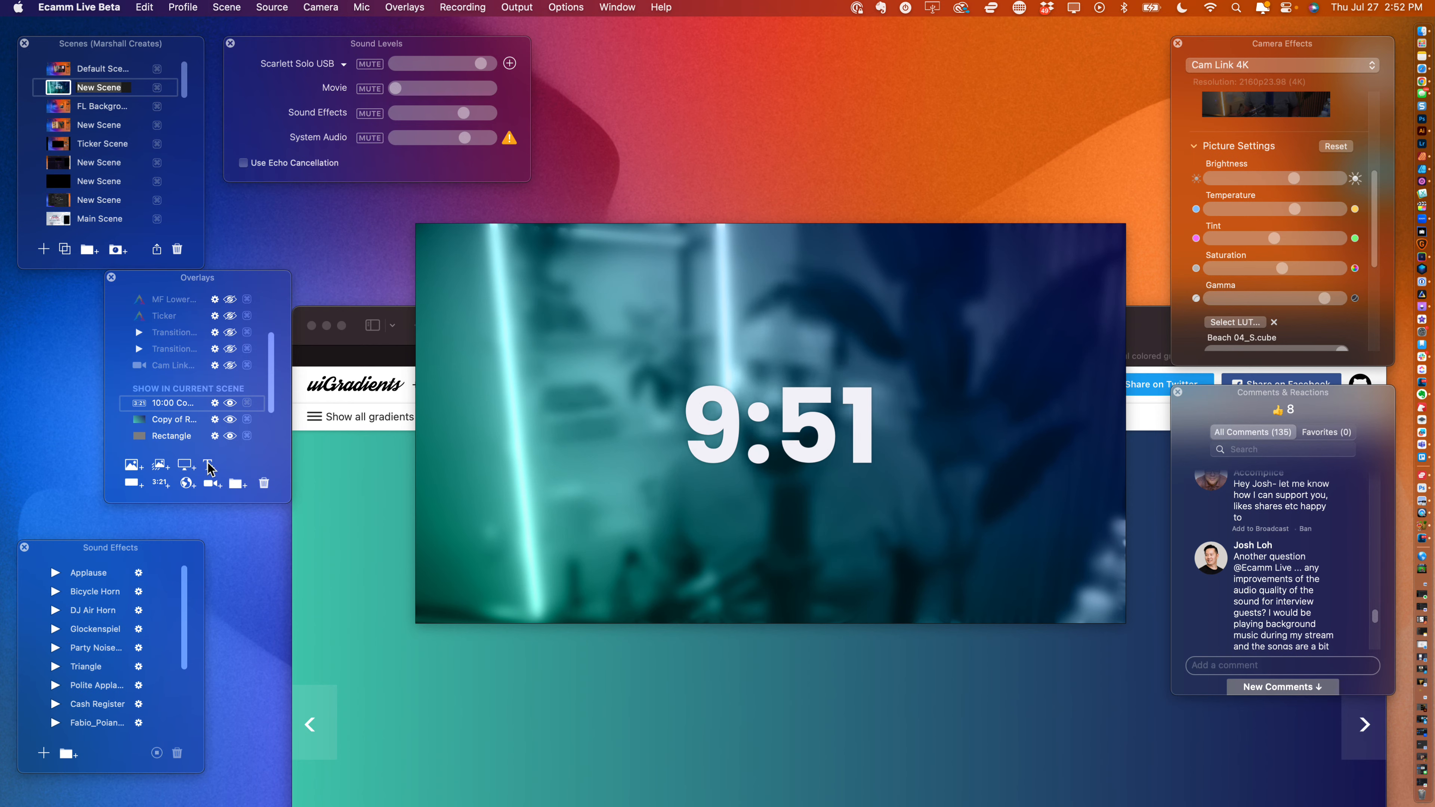
# - Add a fixed-position text overlay "The Show Starts in..." in color 1C1C1E and scale it down above the countdown
pyautogui.click(208, 466)
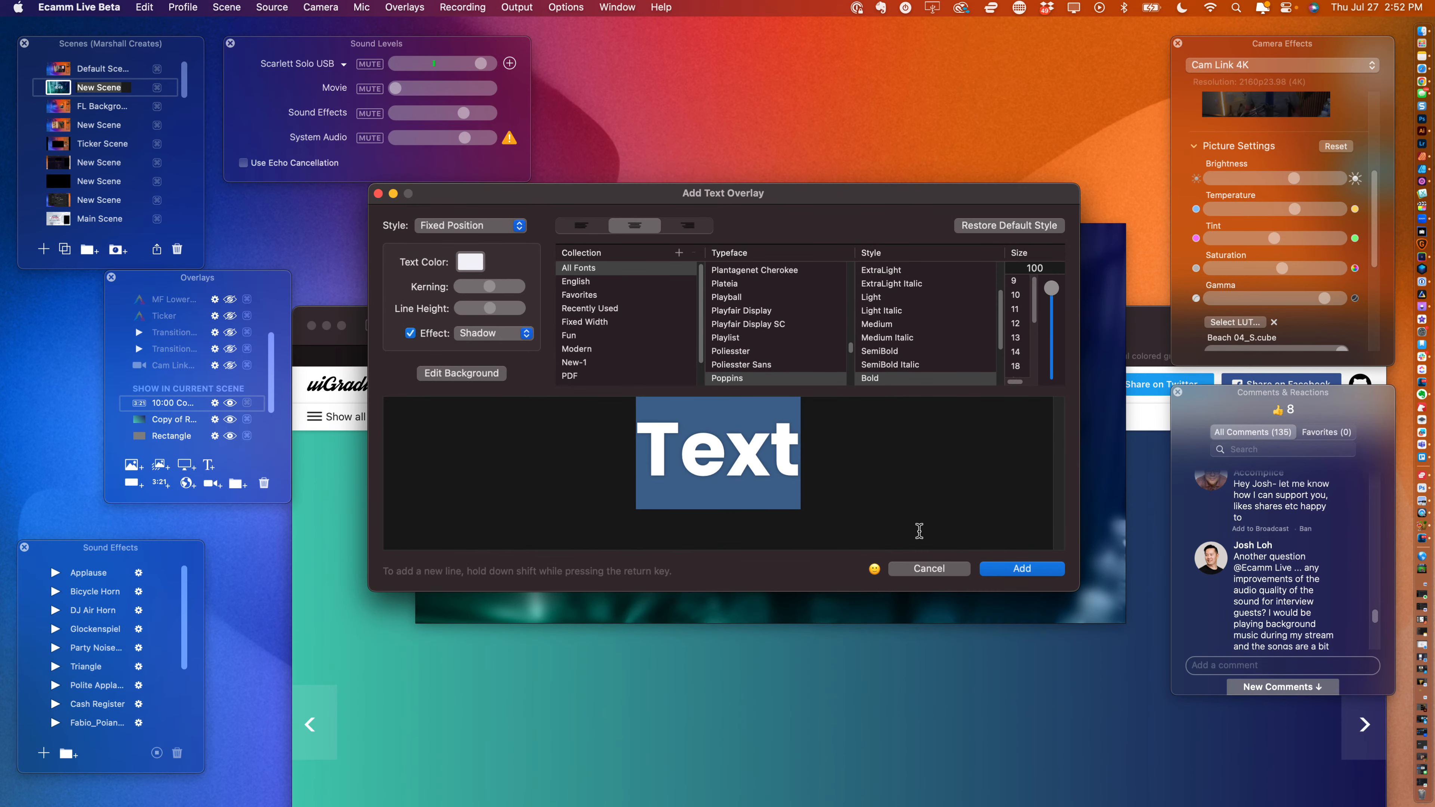
pyautogui.write('The Show St')
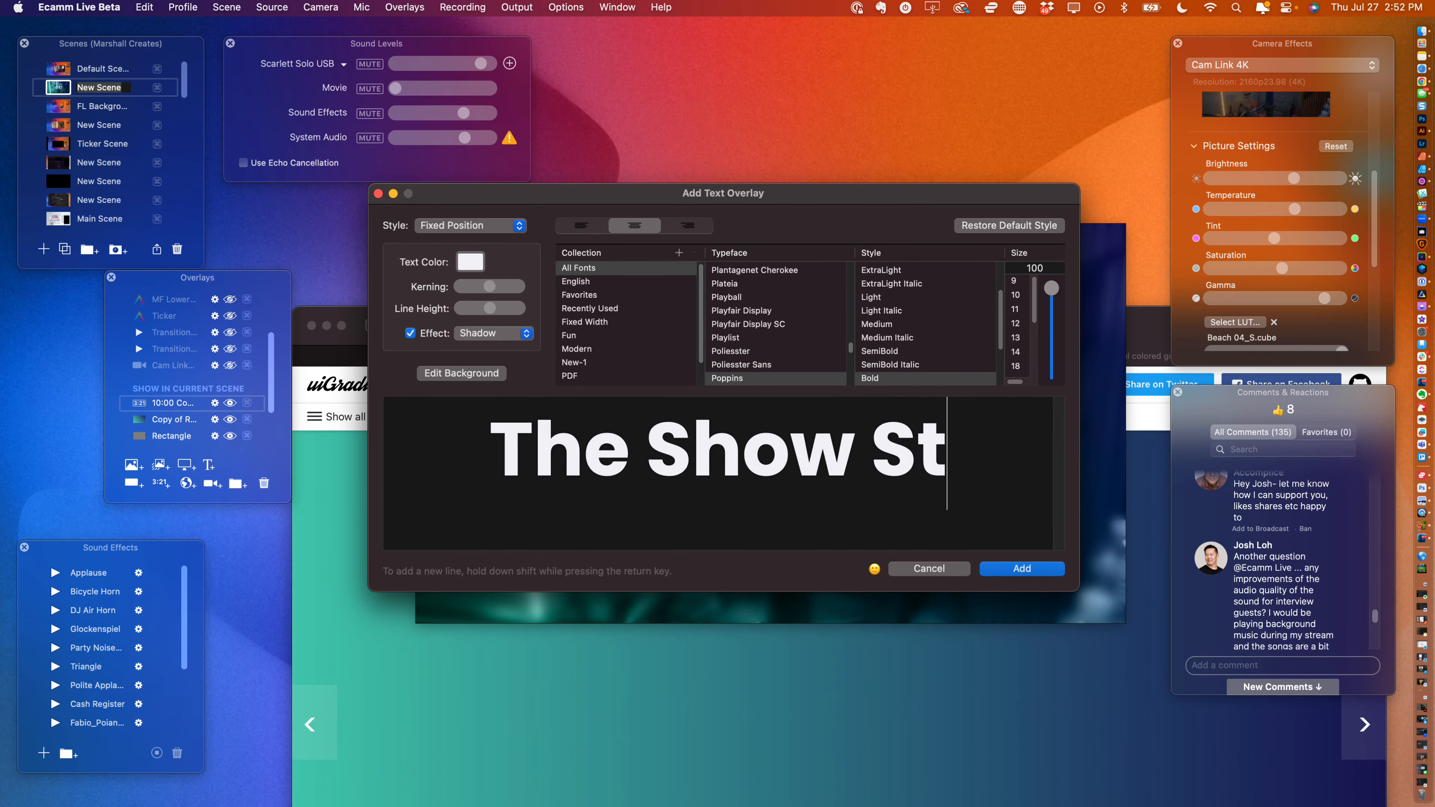
pyautogui.write('arts in...')
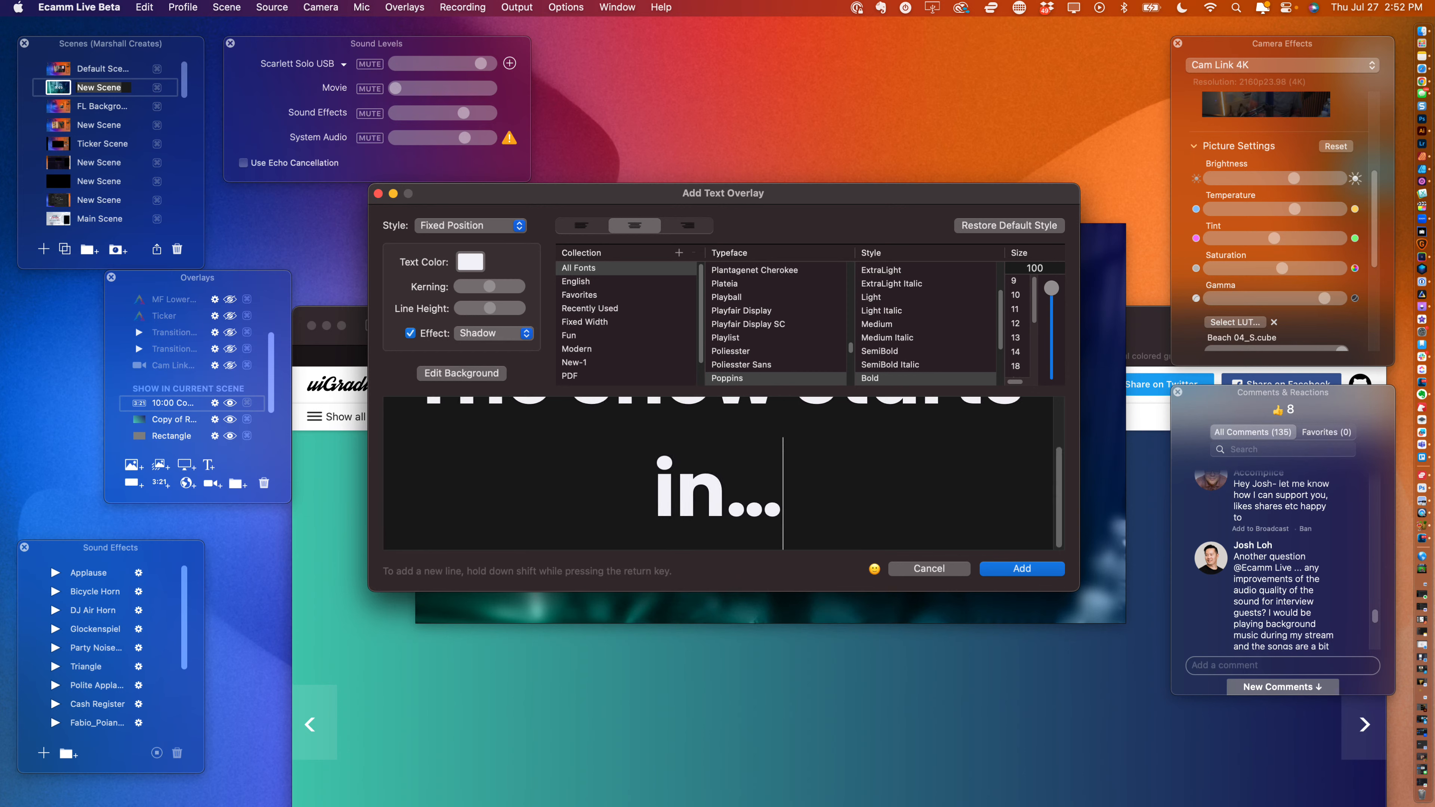
pyautogui.scroll(3, 810, 523)
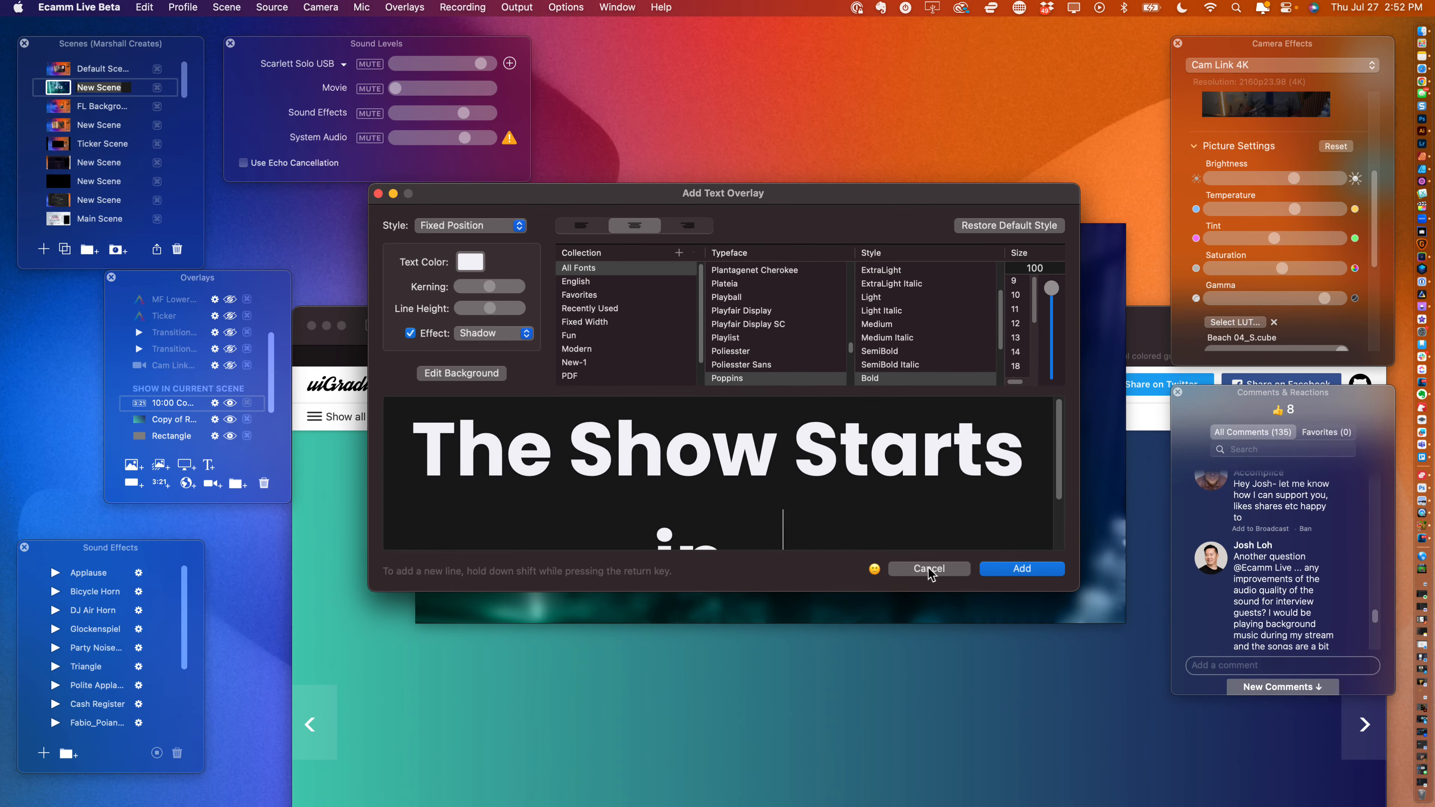
pyautogui.click(477, 228)
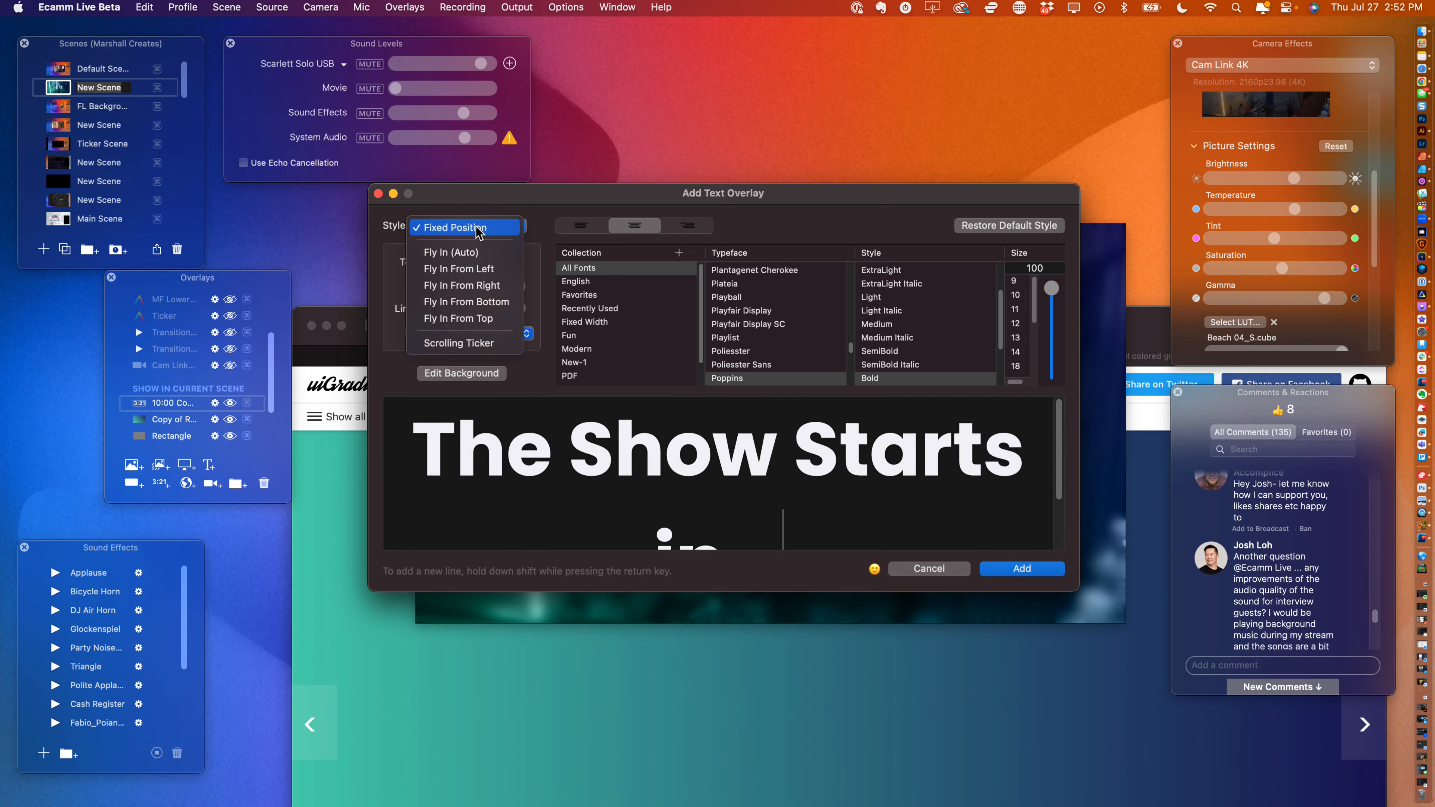
pyautogui.click(477, 229)
pyautogui.click(469, 265)
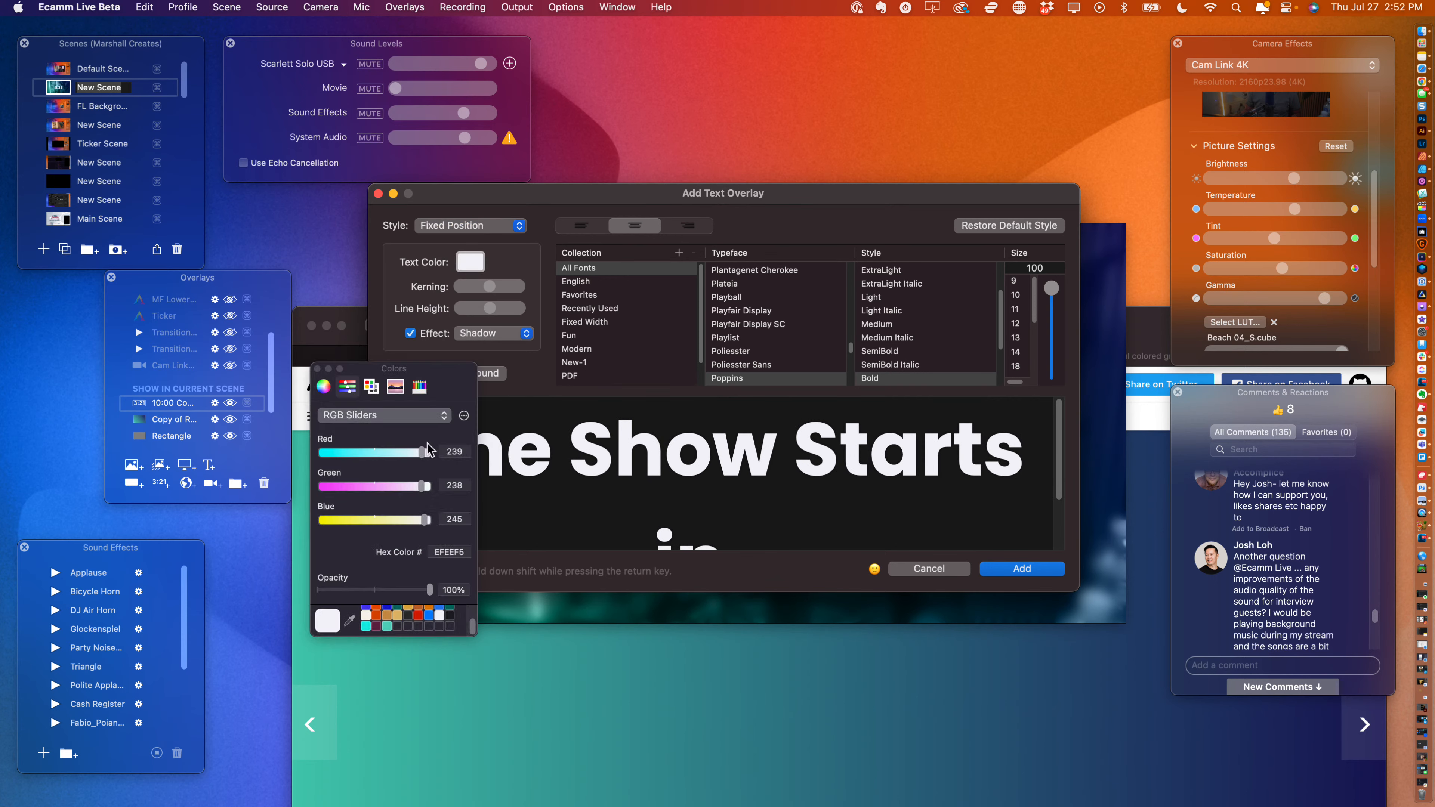
pyautogui.click(449, 617)
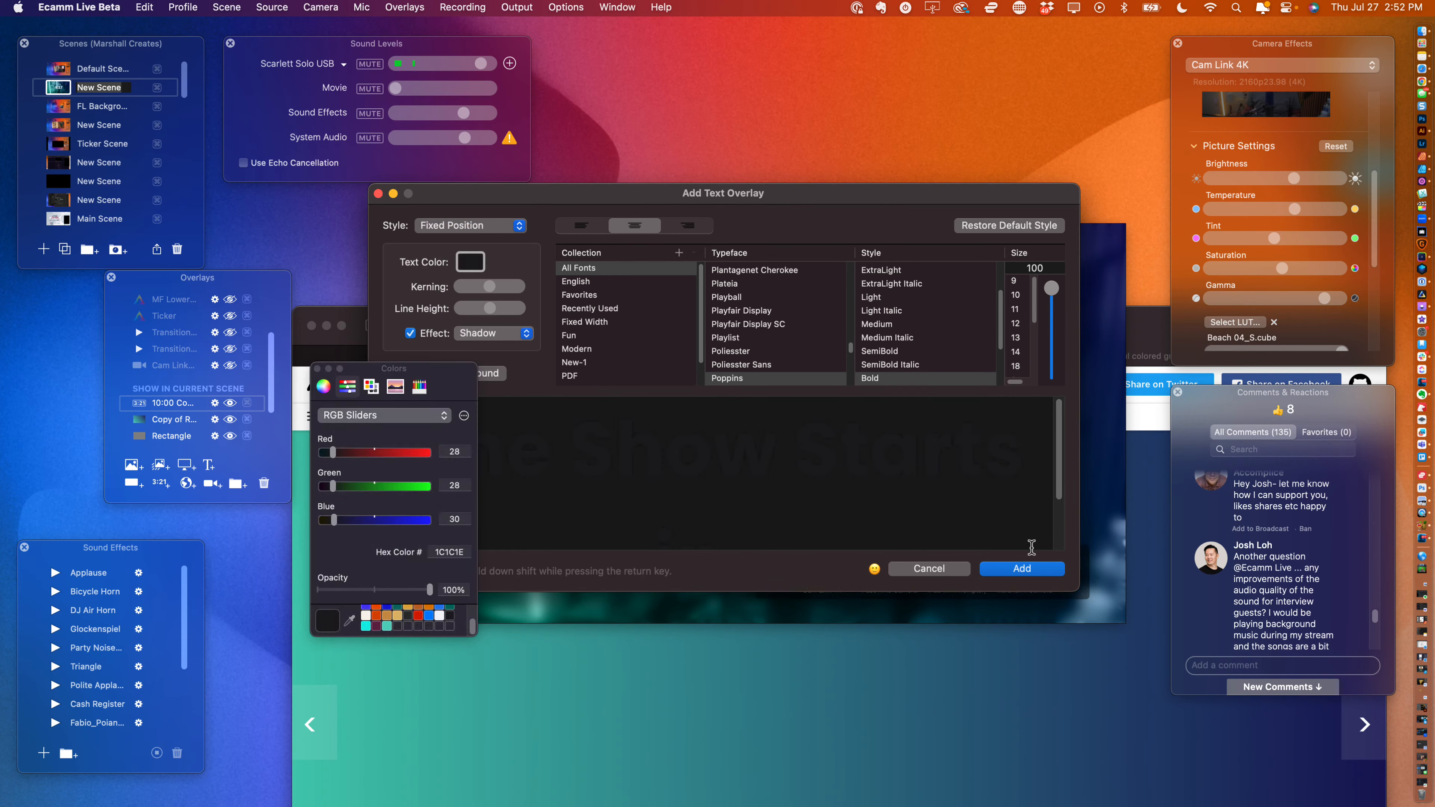
pyautogui.click(1028, 574)
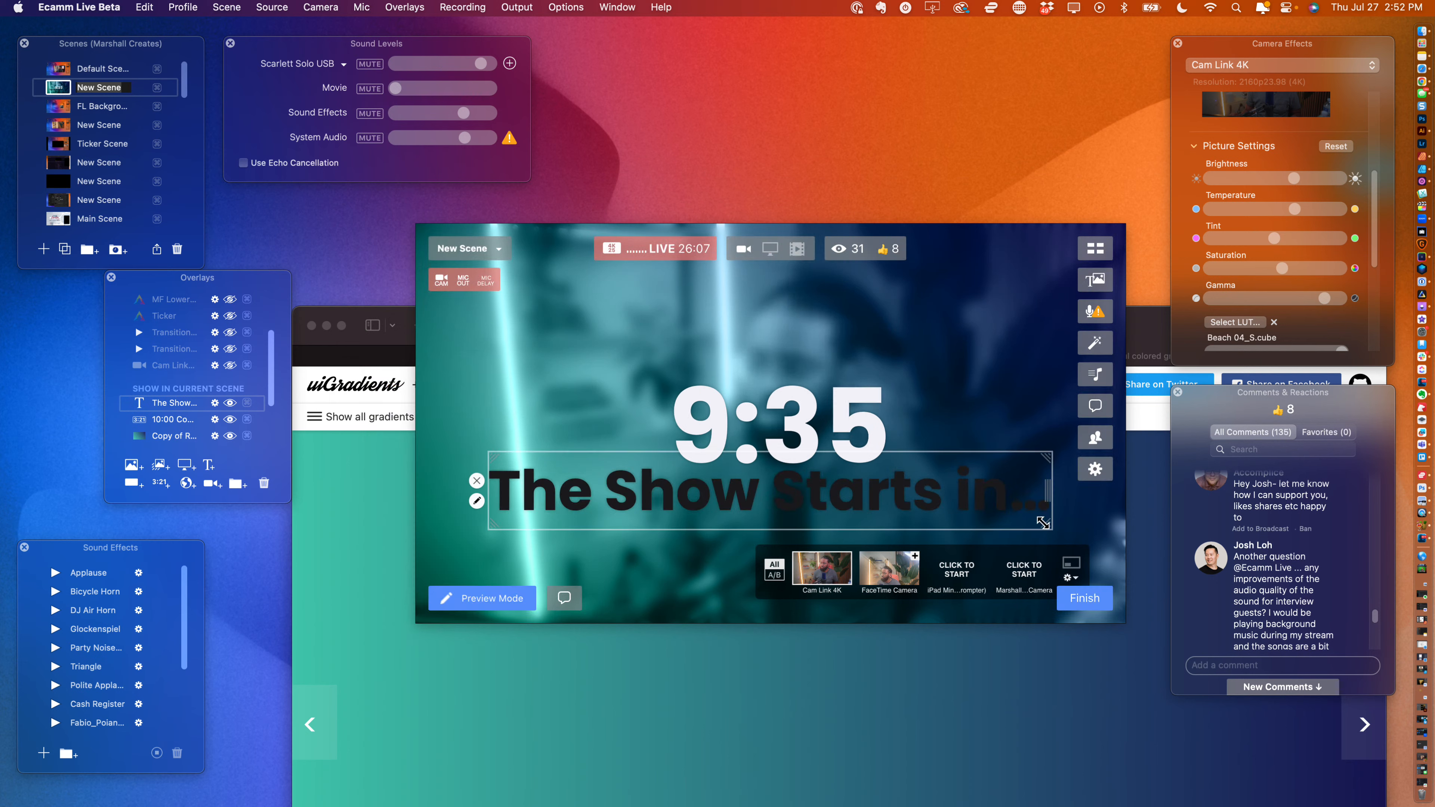
pyautogui.moveTo(1043, 523); pyautogui.dragTo(746, 489)
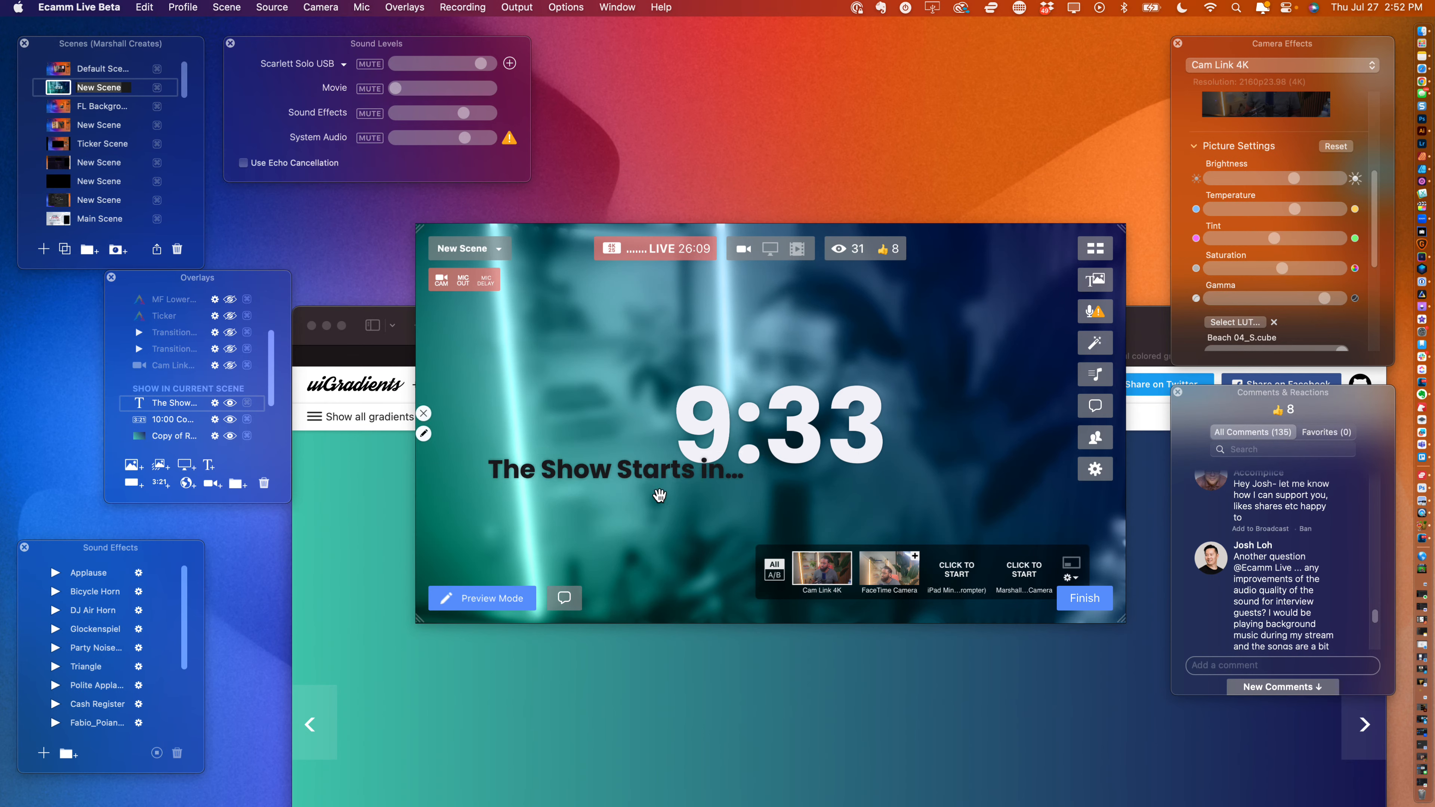
pyautogui.moveTo(659, 495); pyautogui.dragTo(736, 321)
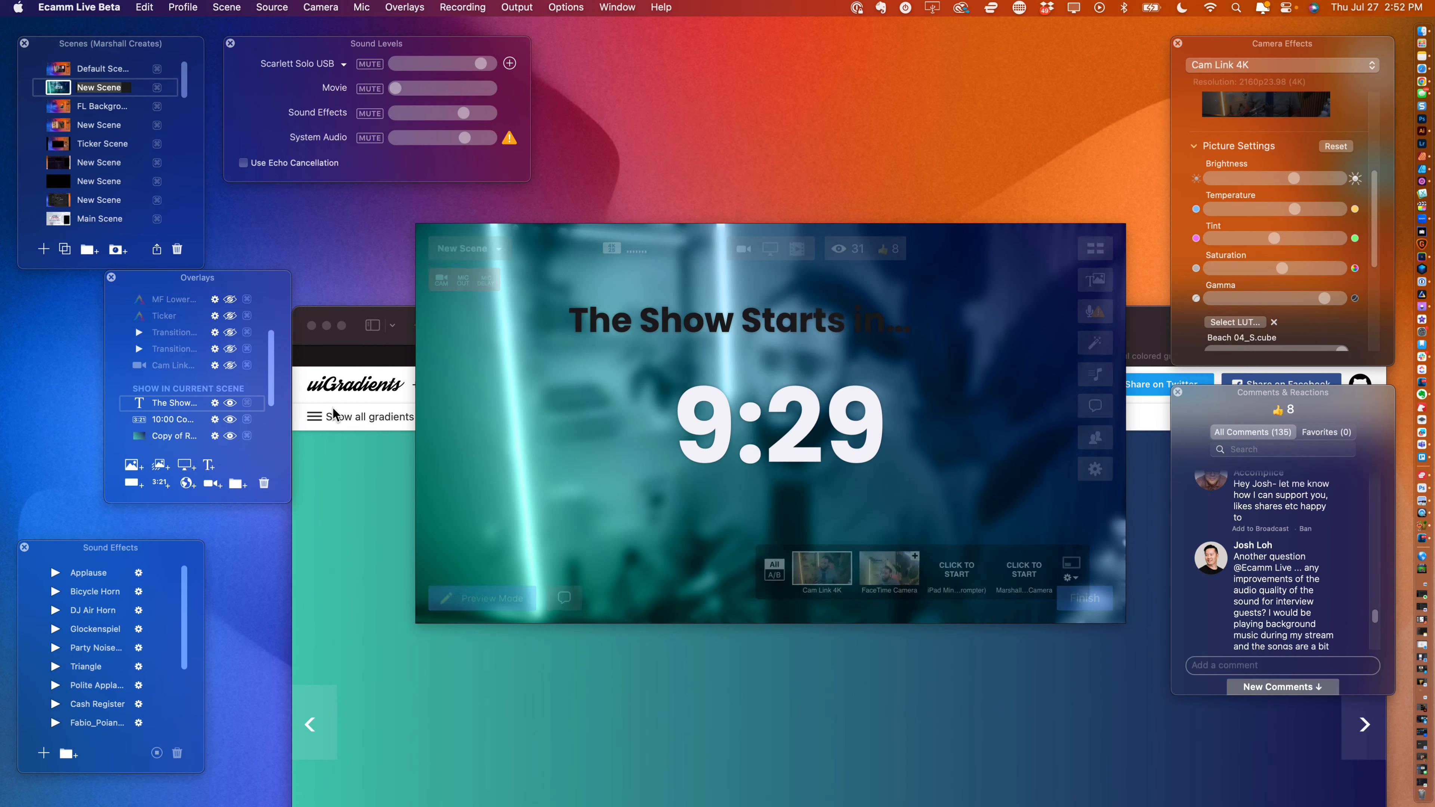
# - Add a rectangle overlay with a solid F2F2F7 color fill and rounded corners
pyautogui.click(128, 480)
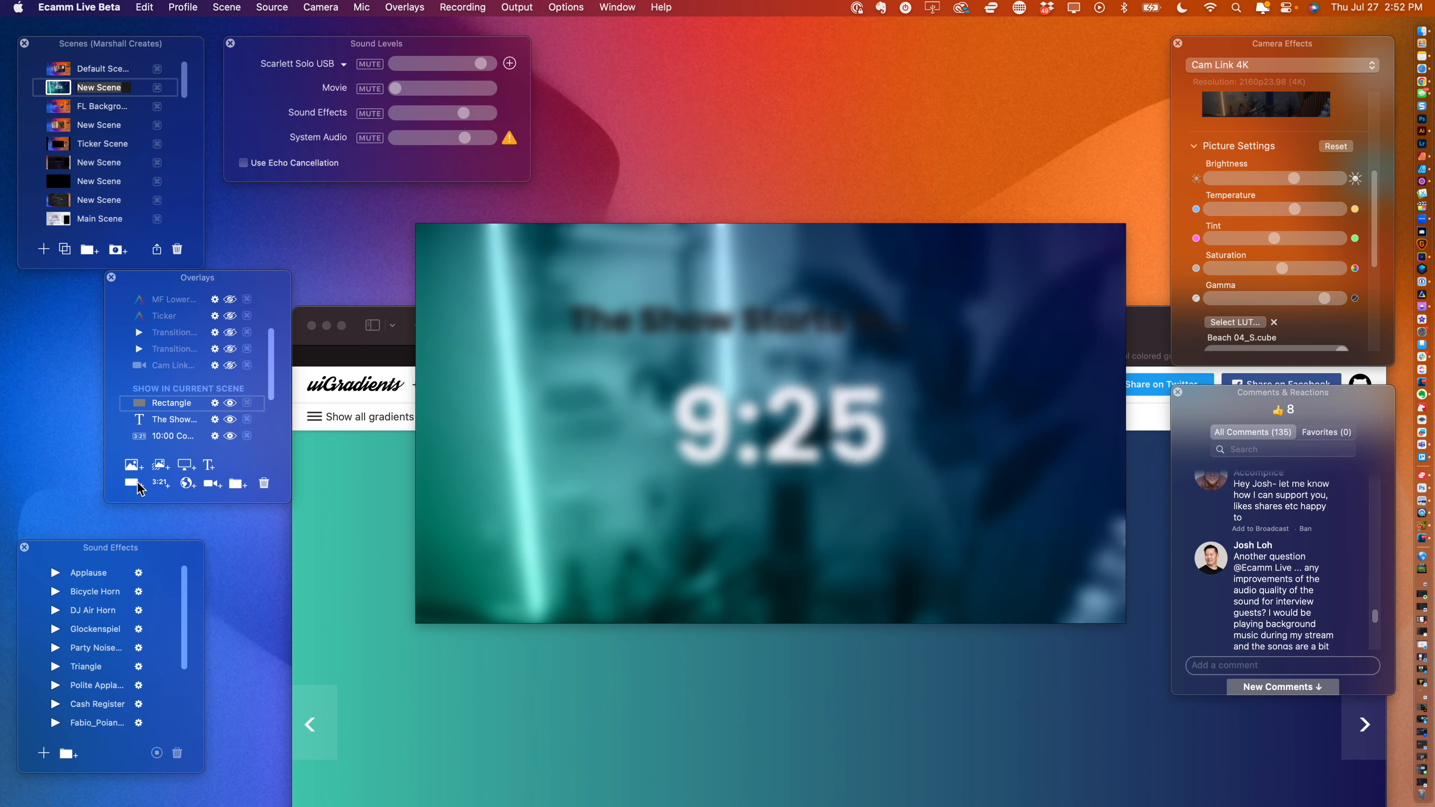
pyautogui.click(425, 434)
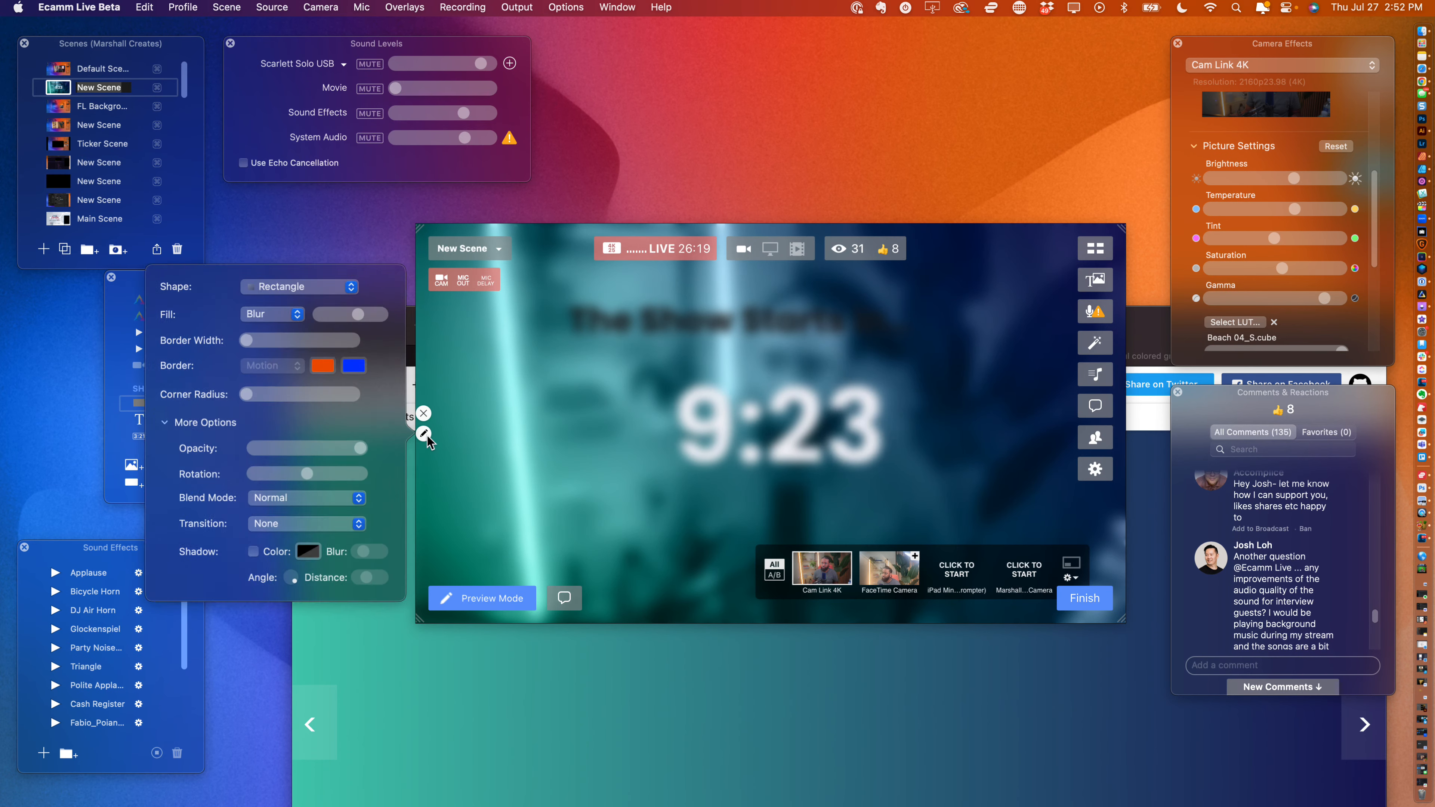
pyautogui.click(291, 288)
pyautogui.press('Escape')
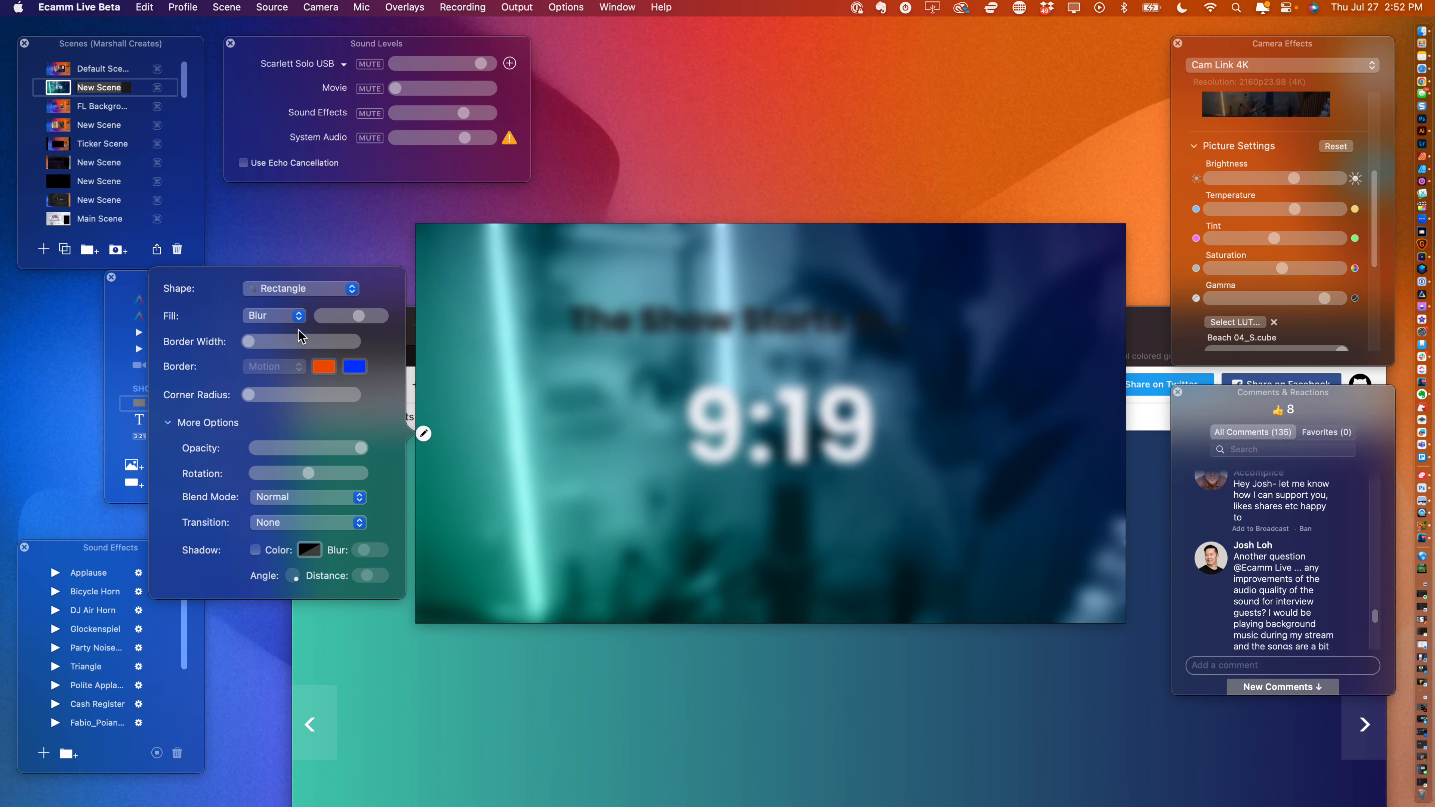
pyautogui.click(298, 317)
pyautogui.click(277, 279)
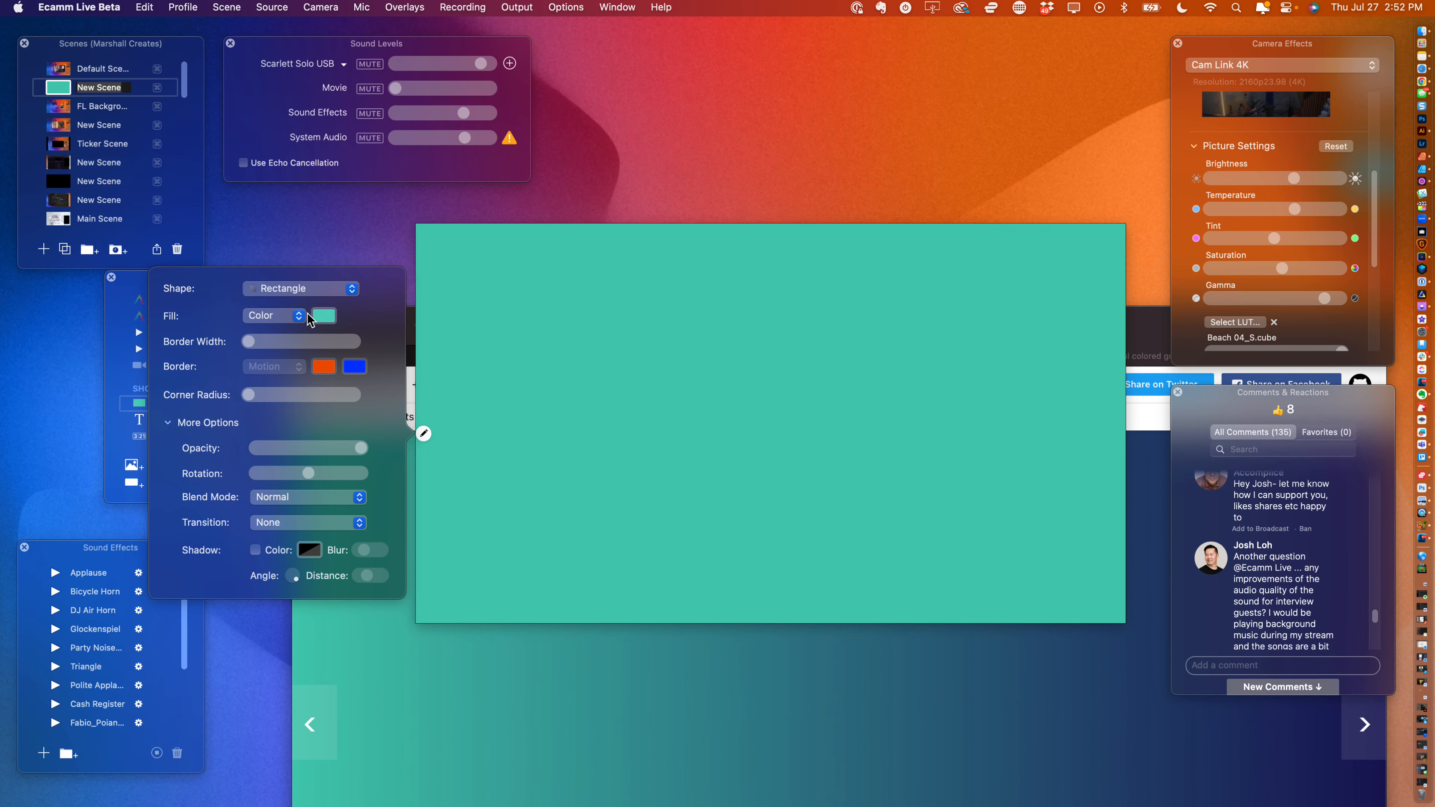
pyautogui.moveTo(456, 433)
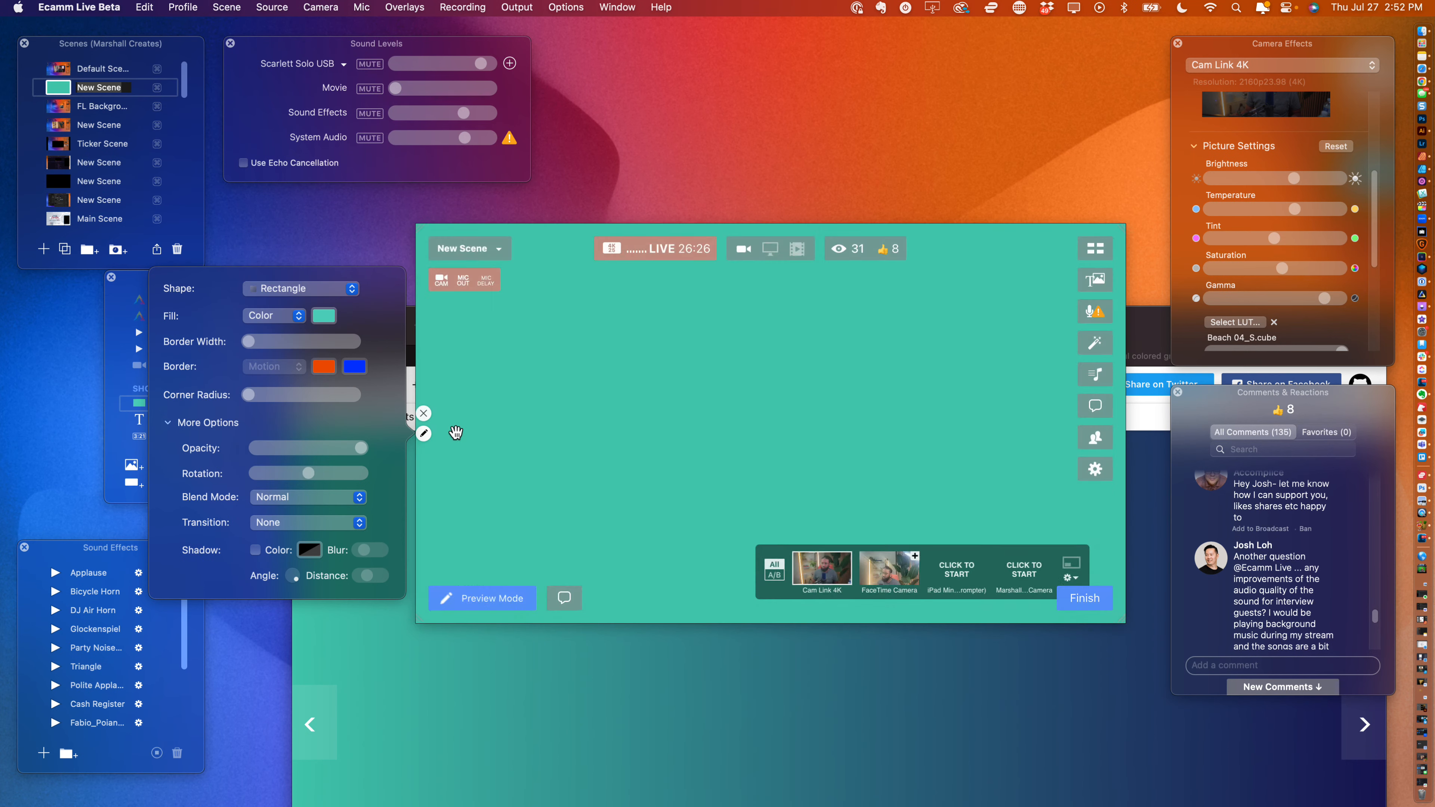
pyautogui.click(323, 315)
pyautogui.click(439, 616)
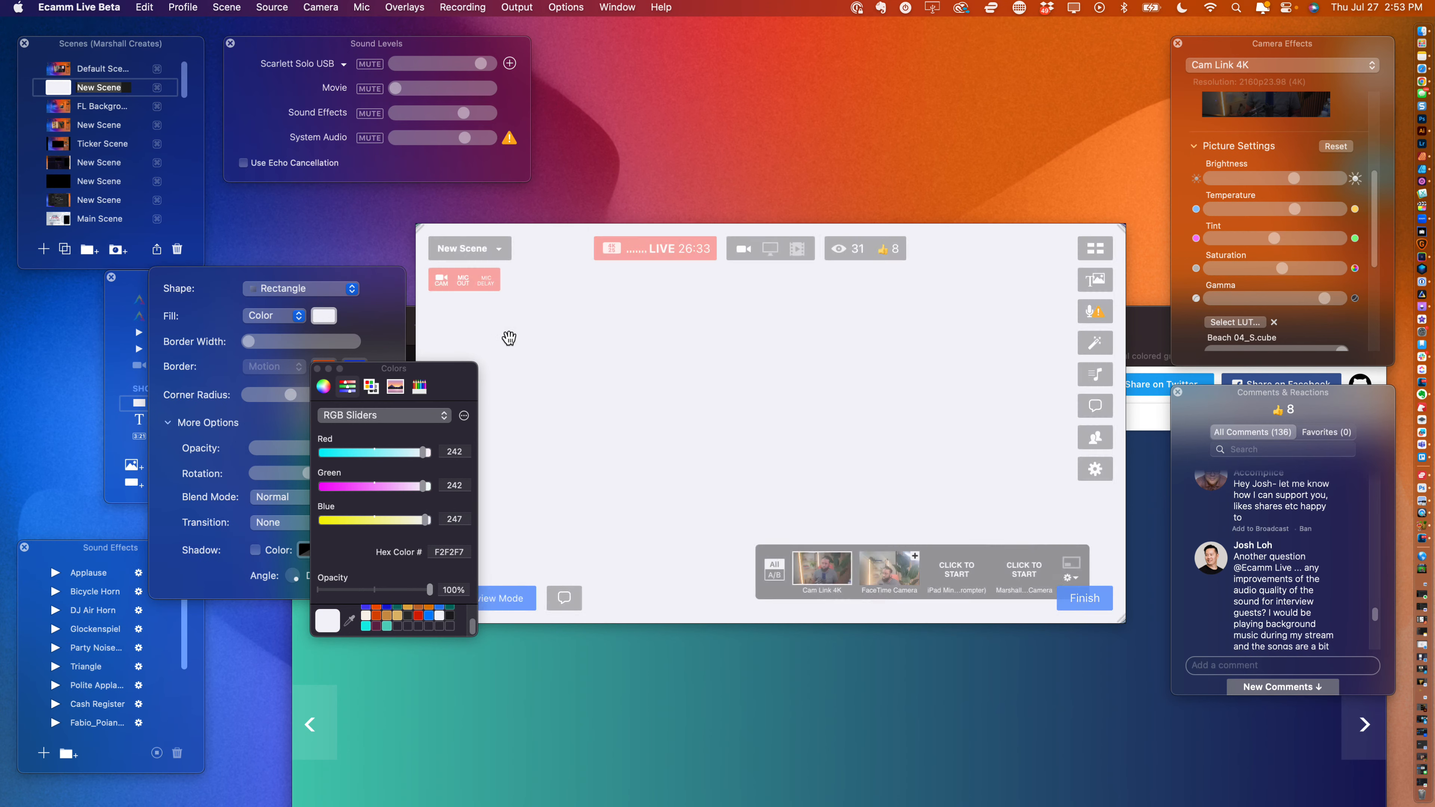
# - Shrink the off-white rectangle into a narrow rounded bar just above the countdown
pyautogui.moveTo(506, 333); pyautogui.dragTo(625, 411)
pyautogui.moveTo(523, 303); pyautogui.dragTo(594, 385)
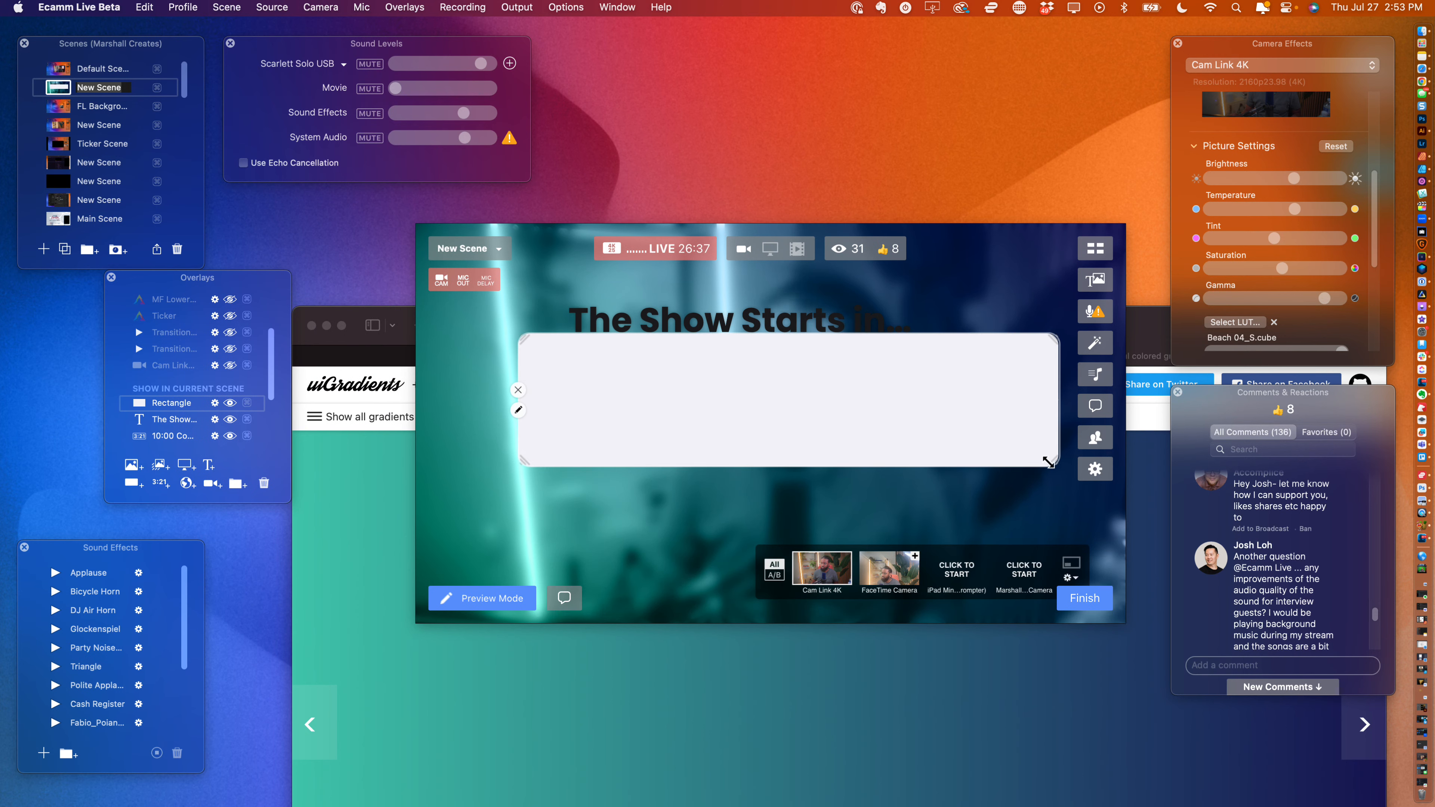
pyautogui.moveTo(1048, 462); pyautogui.dragTo(883, 396)
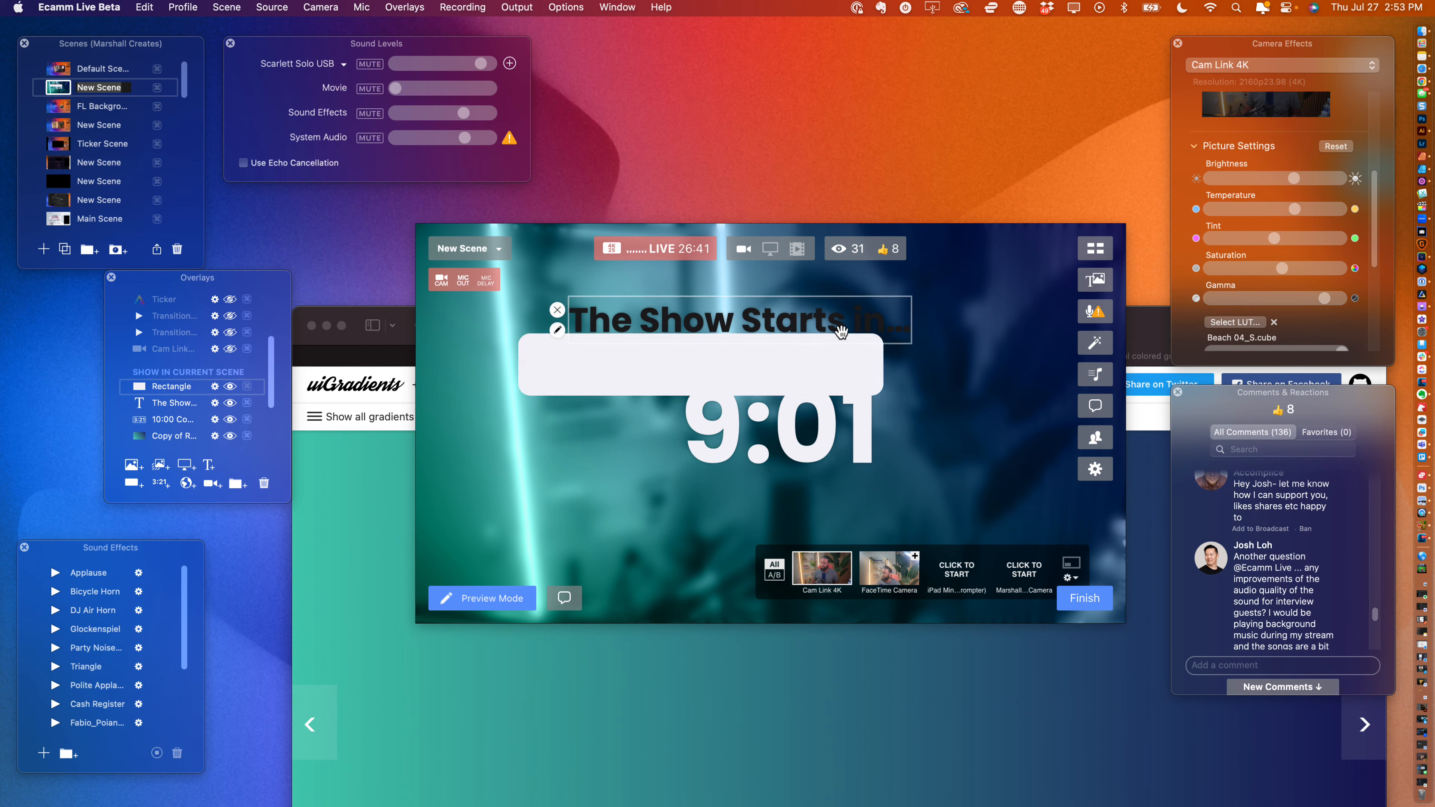
# - Layer "The Show Starts in..." above the off-white rectangle and center the text on that bar
pyautogui.moveTo(836, 320); pyautogui.dragTo(785, 360)
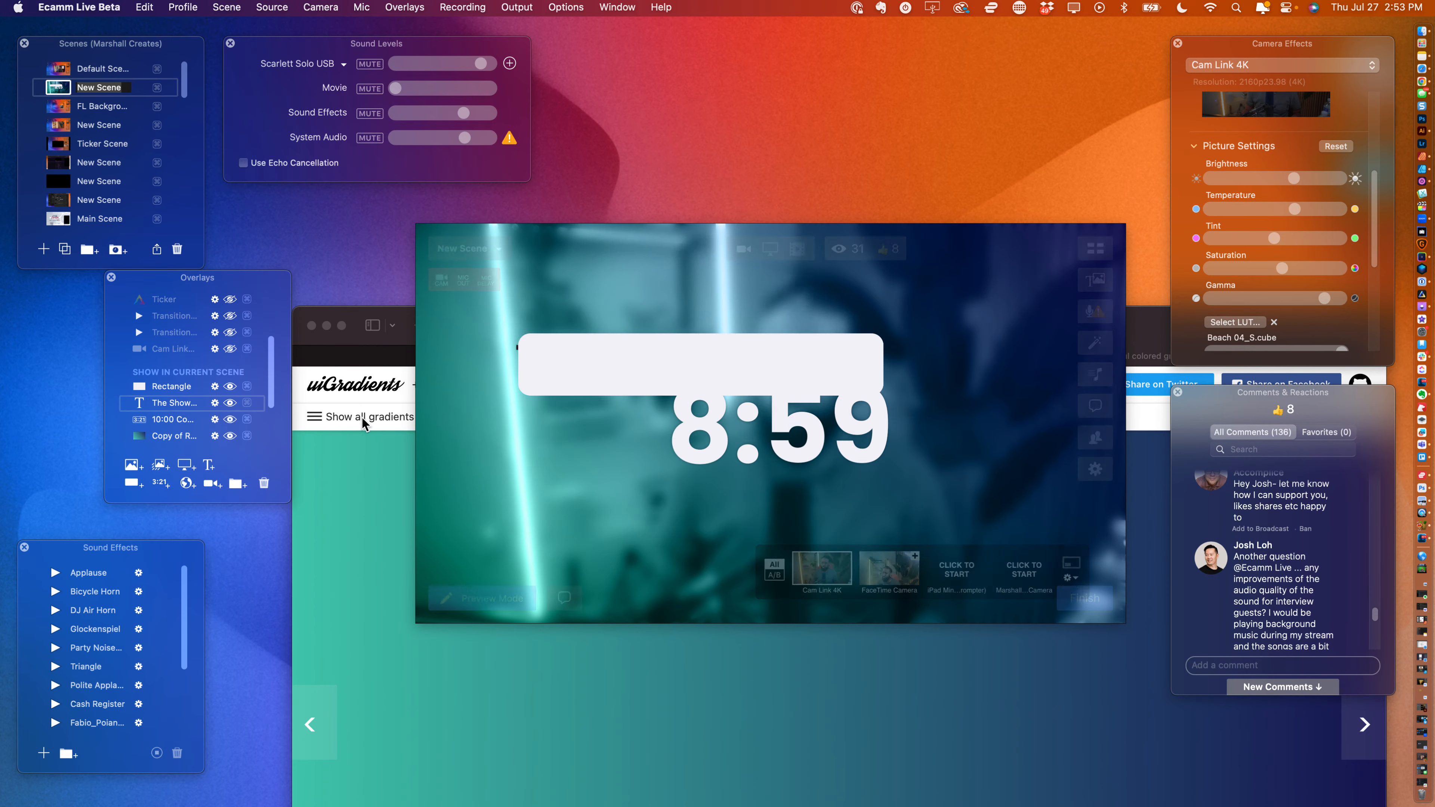
pyautogui.moveTo(177, 401); pyautogui.dragTo(175, 386)
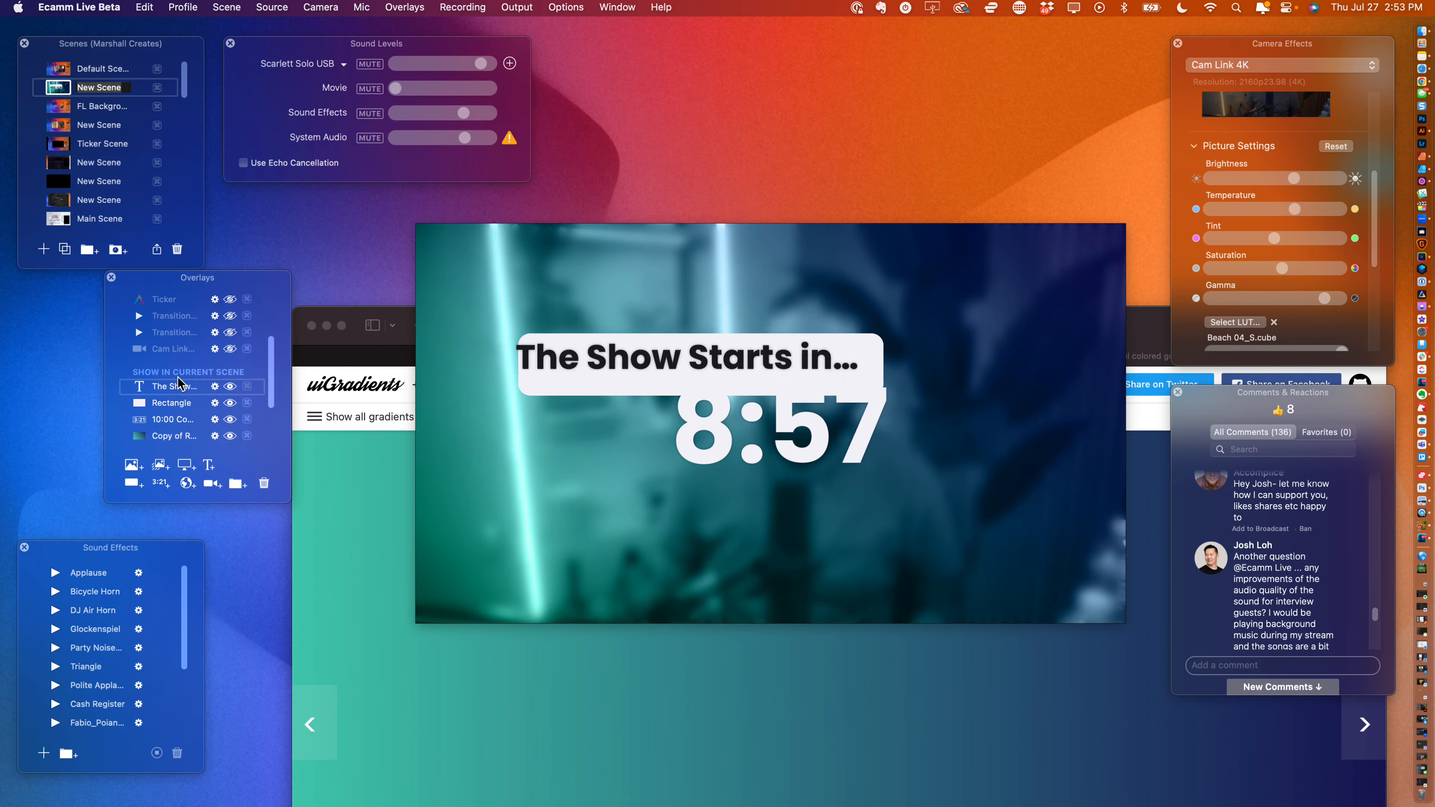
pyautogui.moveTo(672, 353); pyautogui.dragTo(688, 361)
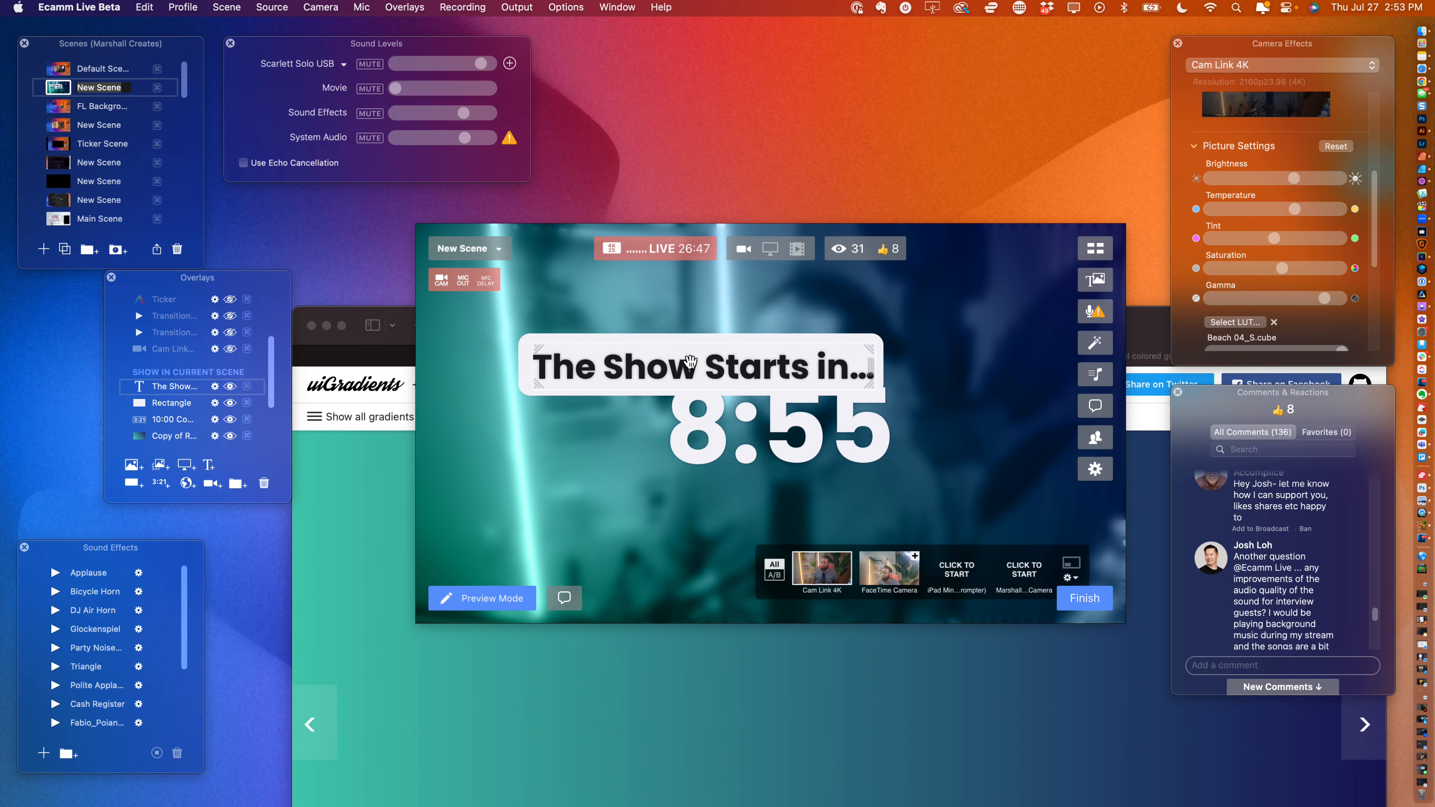
pyautogui.click(542, 383)
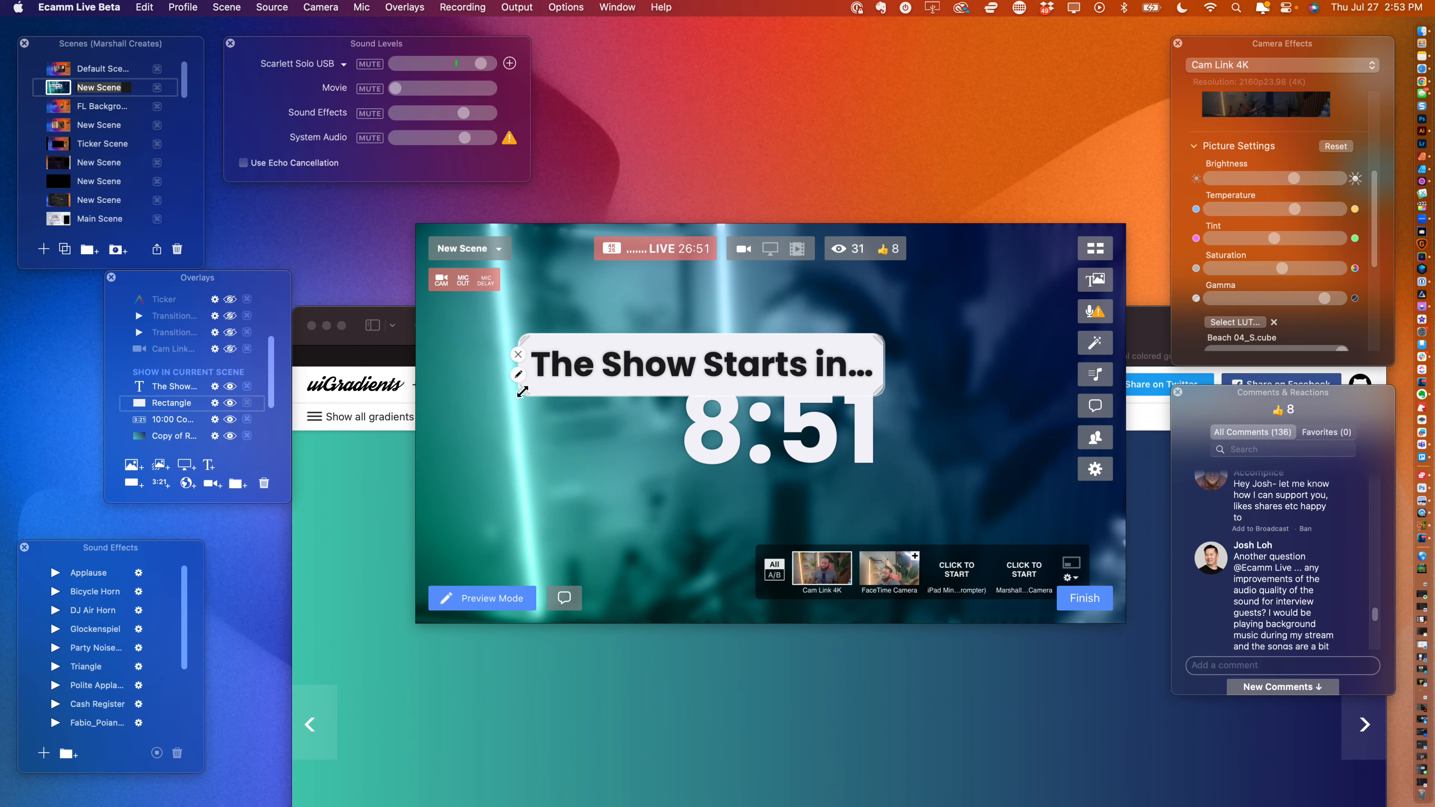
# - Enable a drop shadow on the off-white rectangle behind "The Show Starts in..."
pyautogui.click(520, 376)
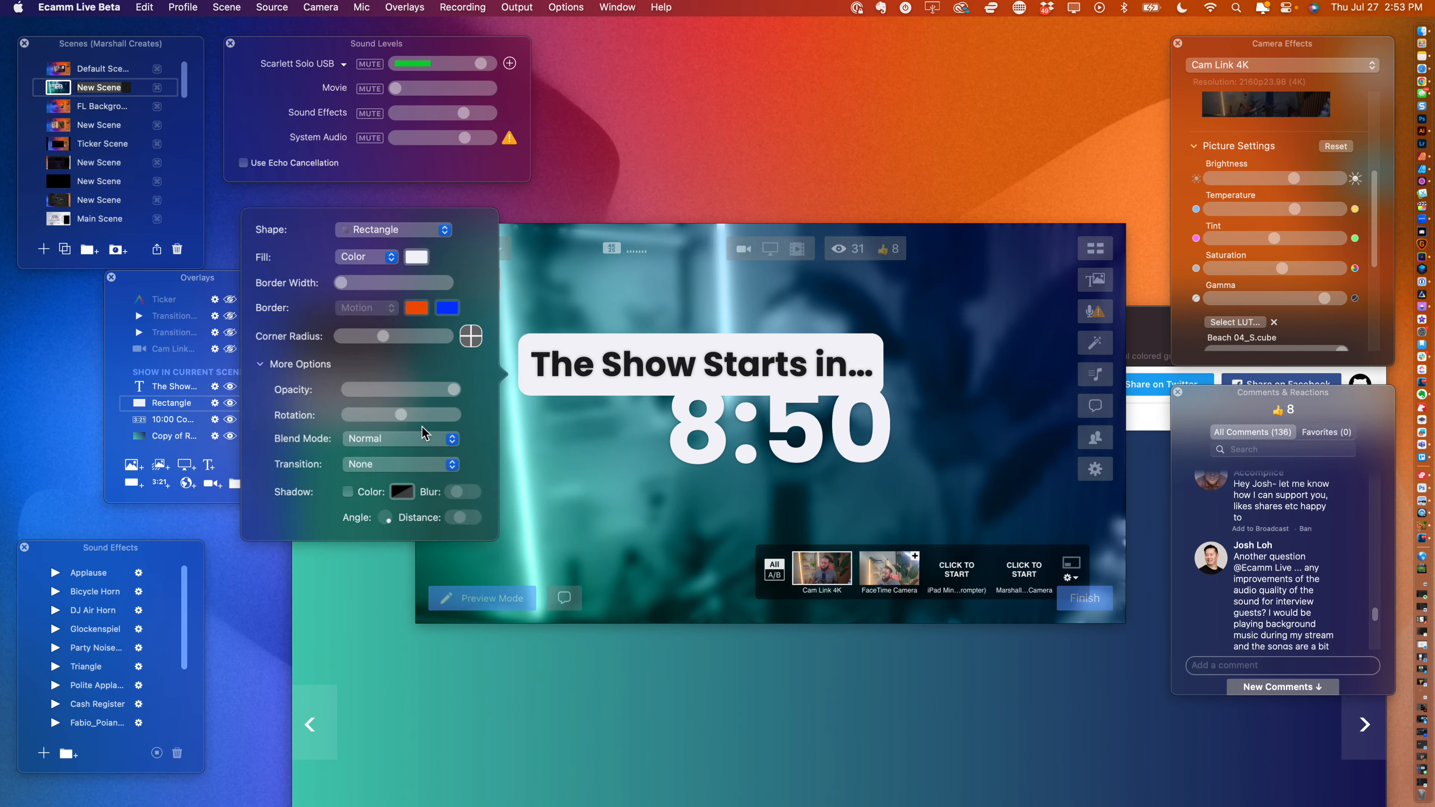
pyautogui.click(378, 496)
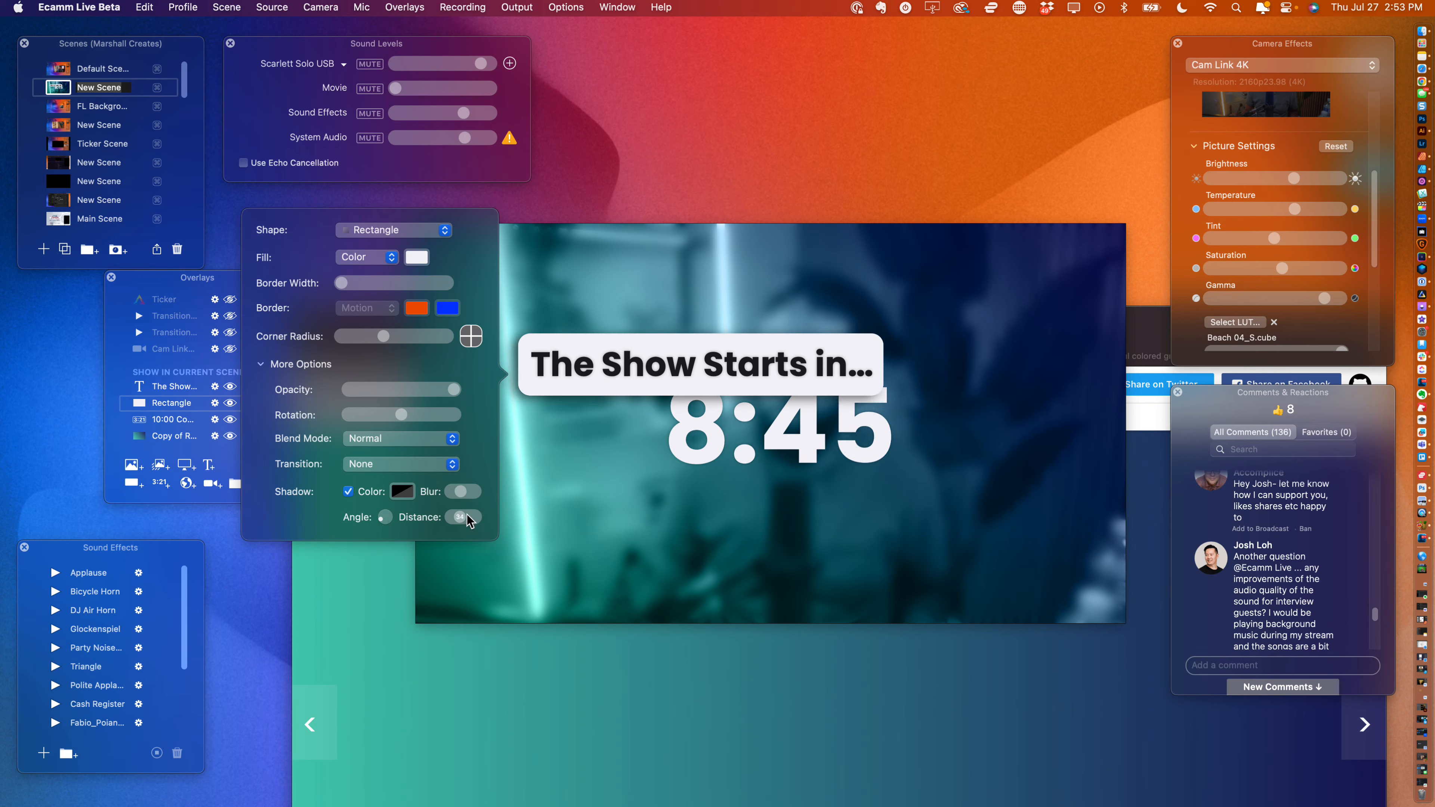
pyautogui.moveTo(605, 362)
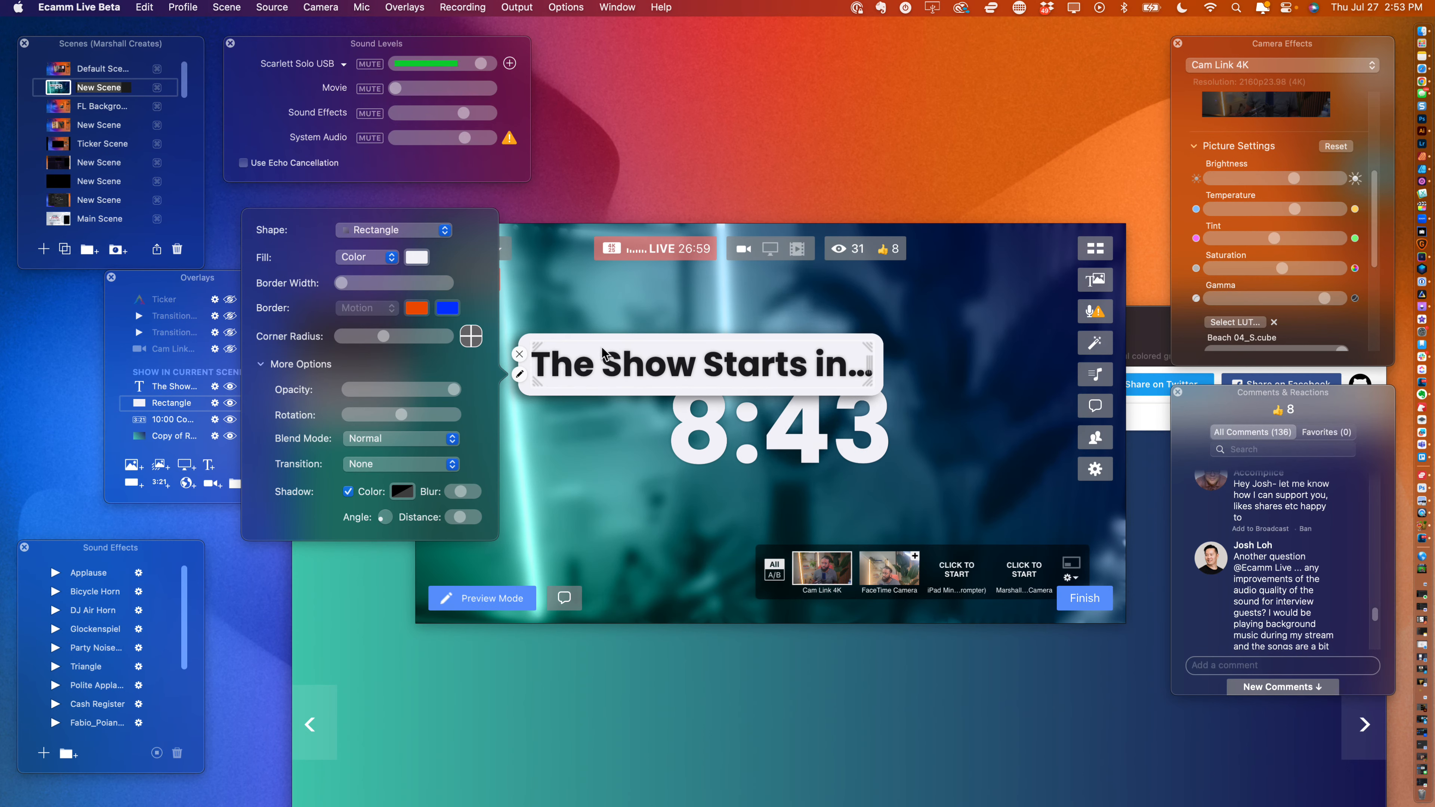
# - Create a new overlay group and put "The Show Starts in..." text and its rectangle inside it
pyautogui.click(129, 405)
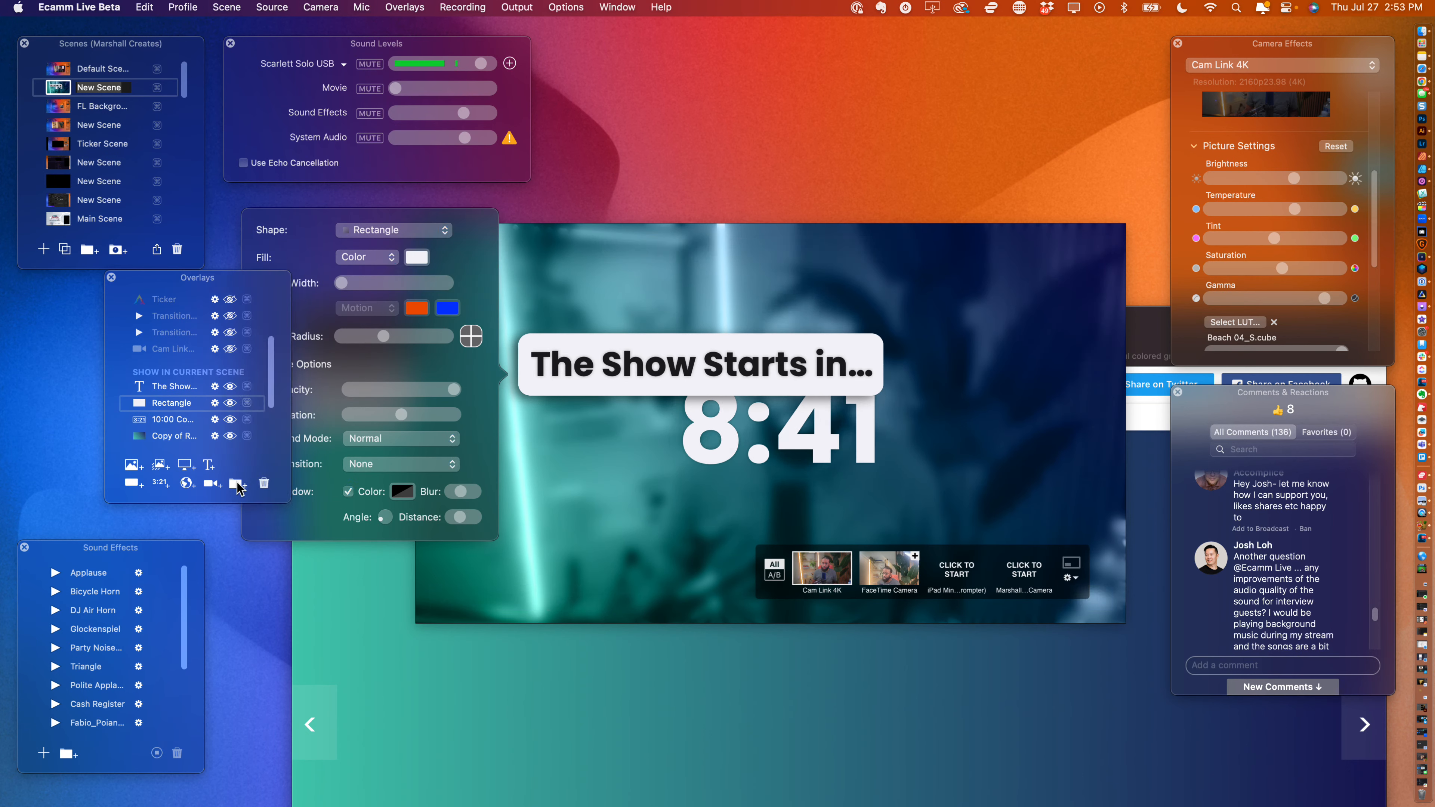
pyautogui.click(237, 485)
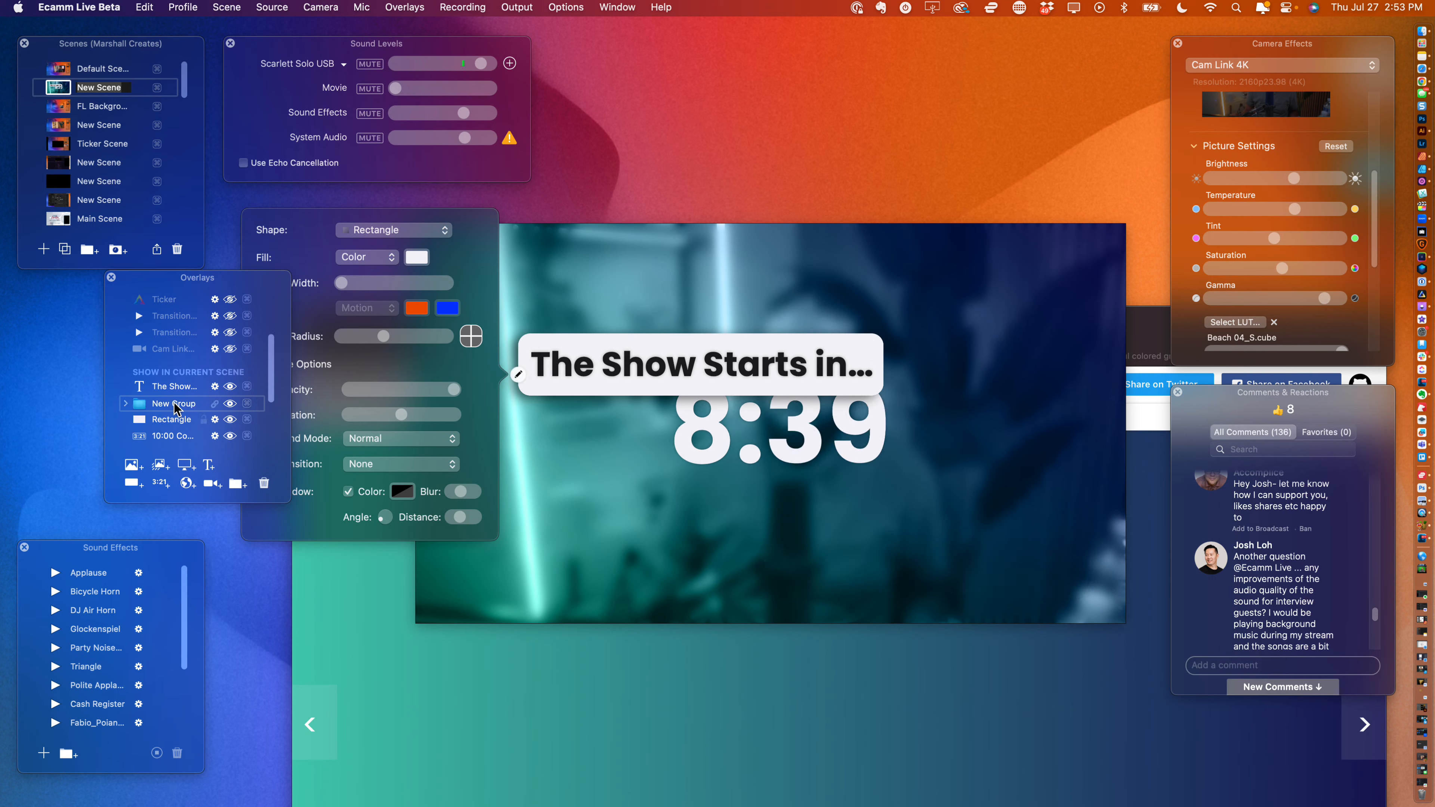
pyautogui.moveTo(169, 398)
pyautogui.mouseDown()
pyautogui.moveTo(155, 406)
pyautogui.moveTo(177, 425)
pyautogui.mouseUp()
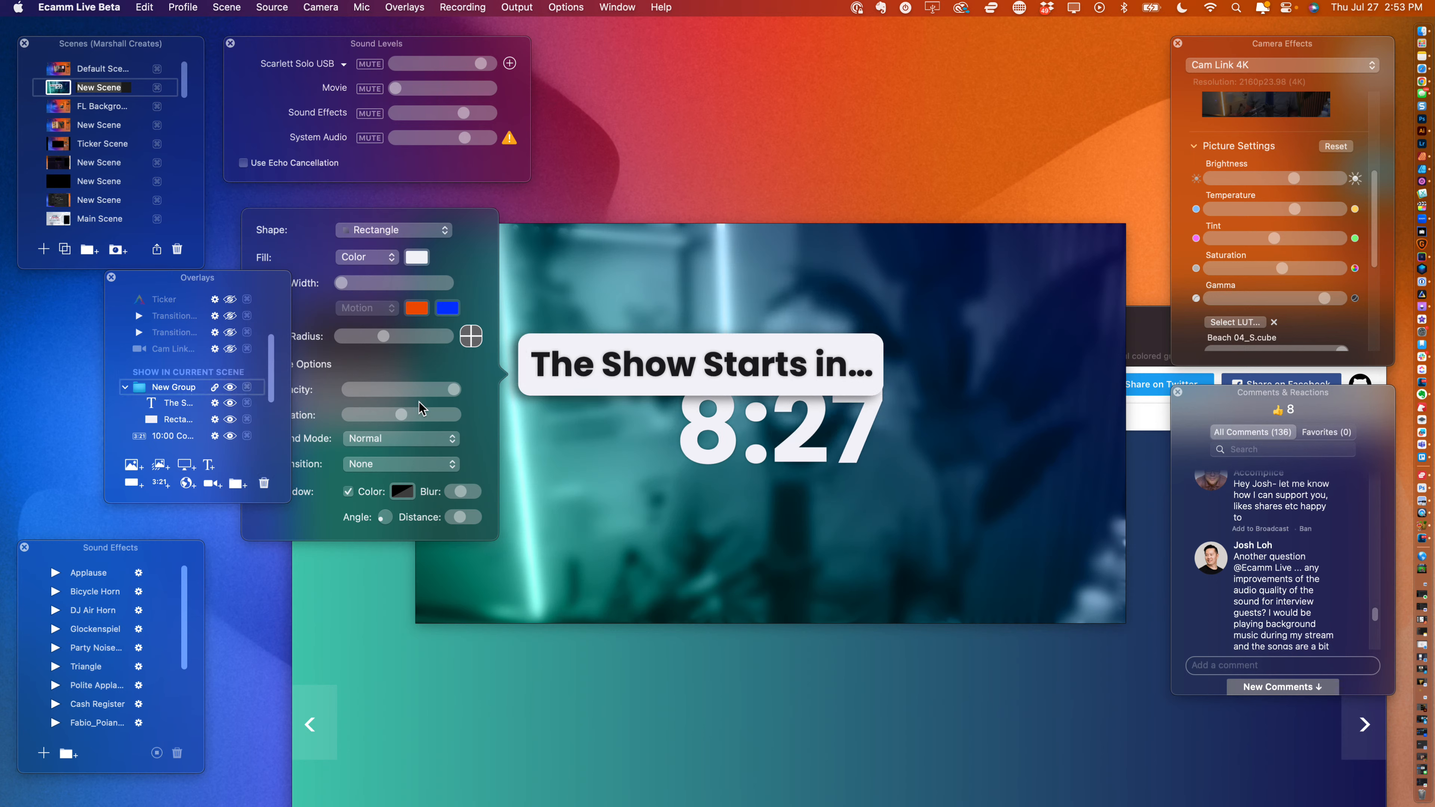
pyautogui.click(404, 412)
pyautogui.moveTo(404, 413); pyautogui.dragTo(403, 417)
pyautogui.click(174, 389)
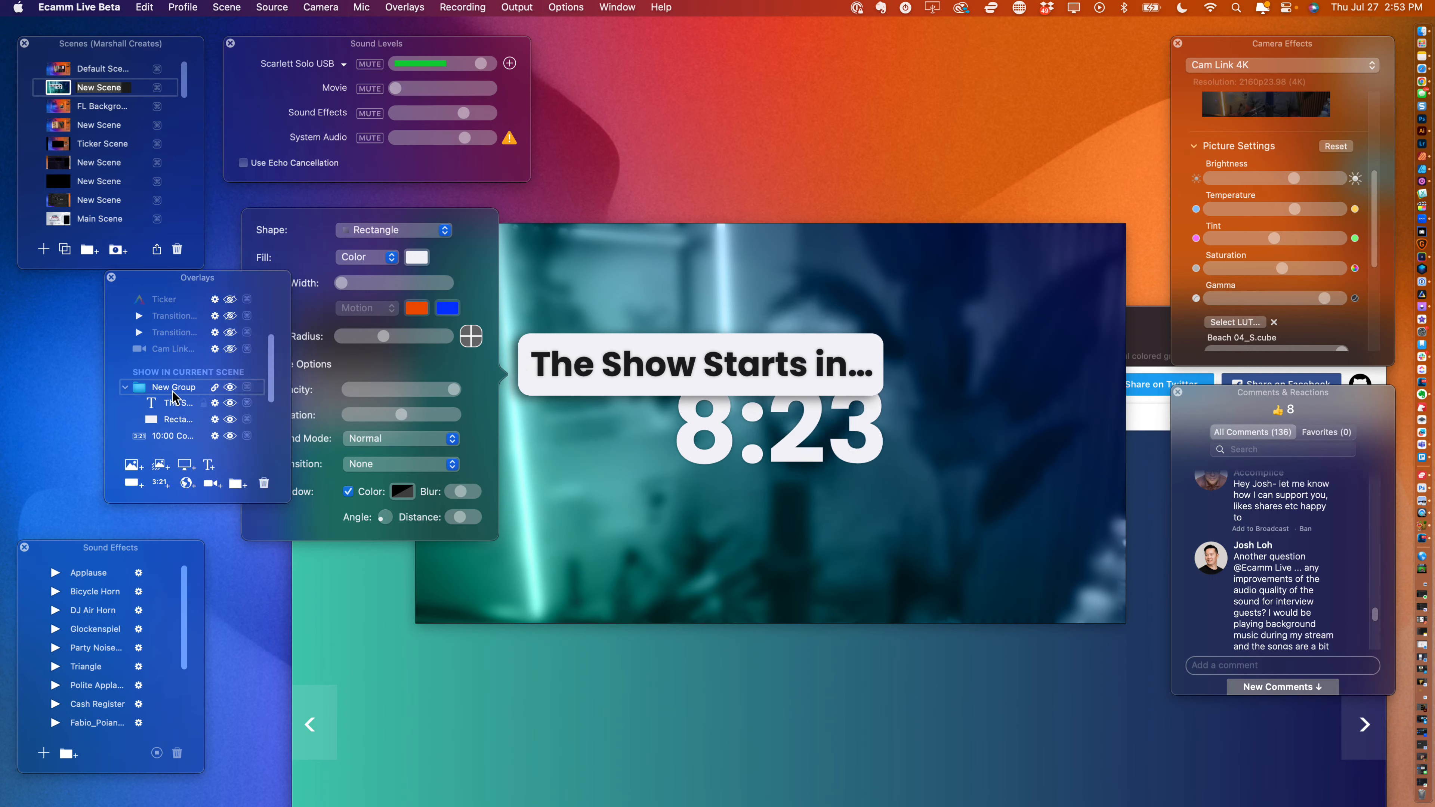
pyautogui.click(174, 388)
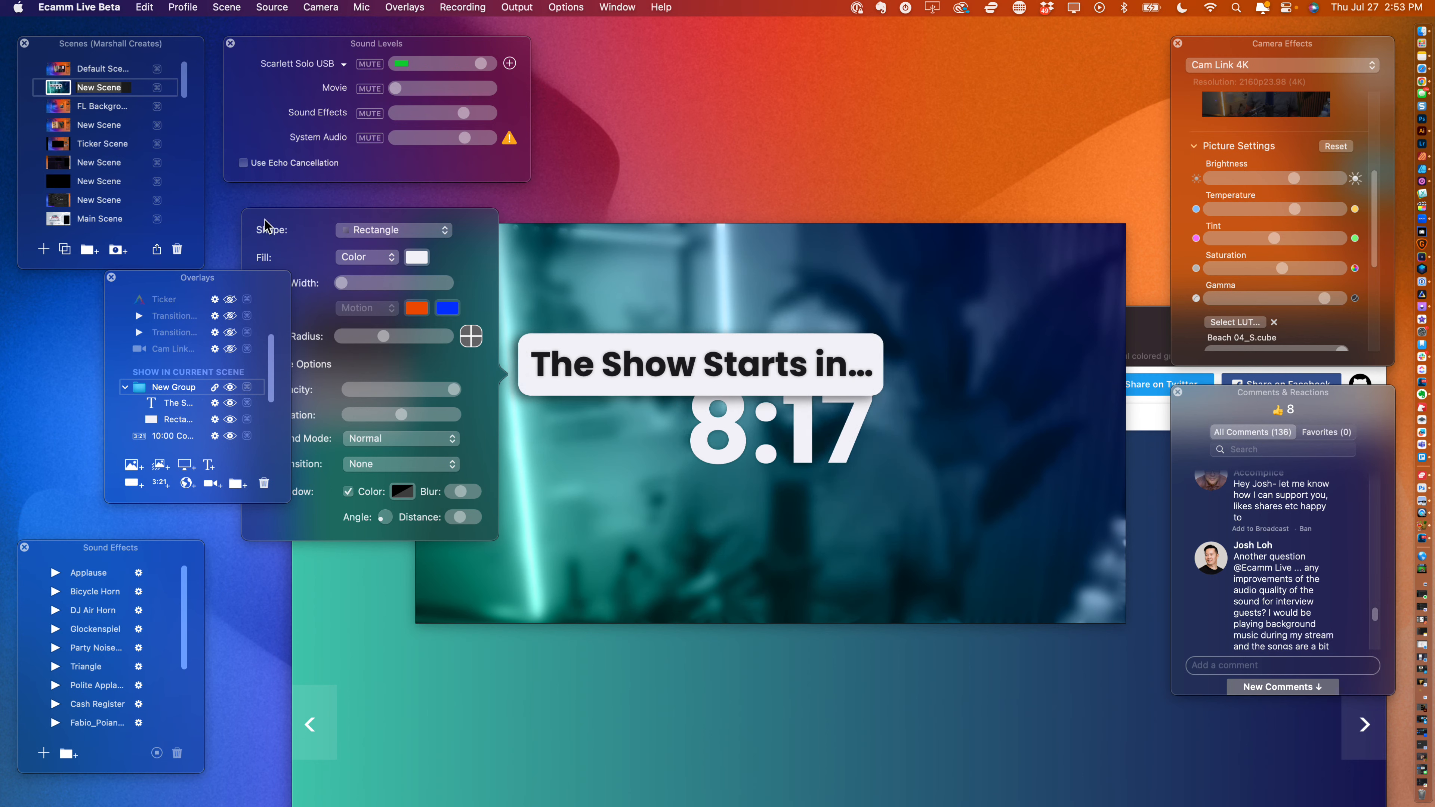
pyautogui.click(275, 225)
pyautogui.click(552, 658)
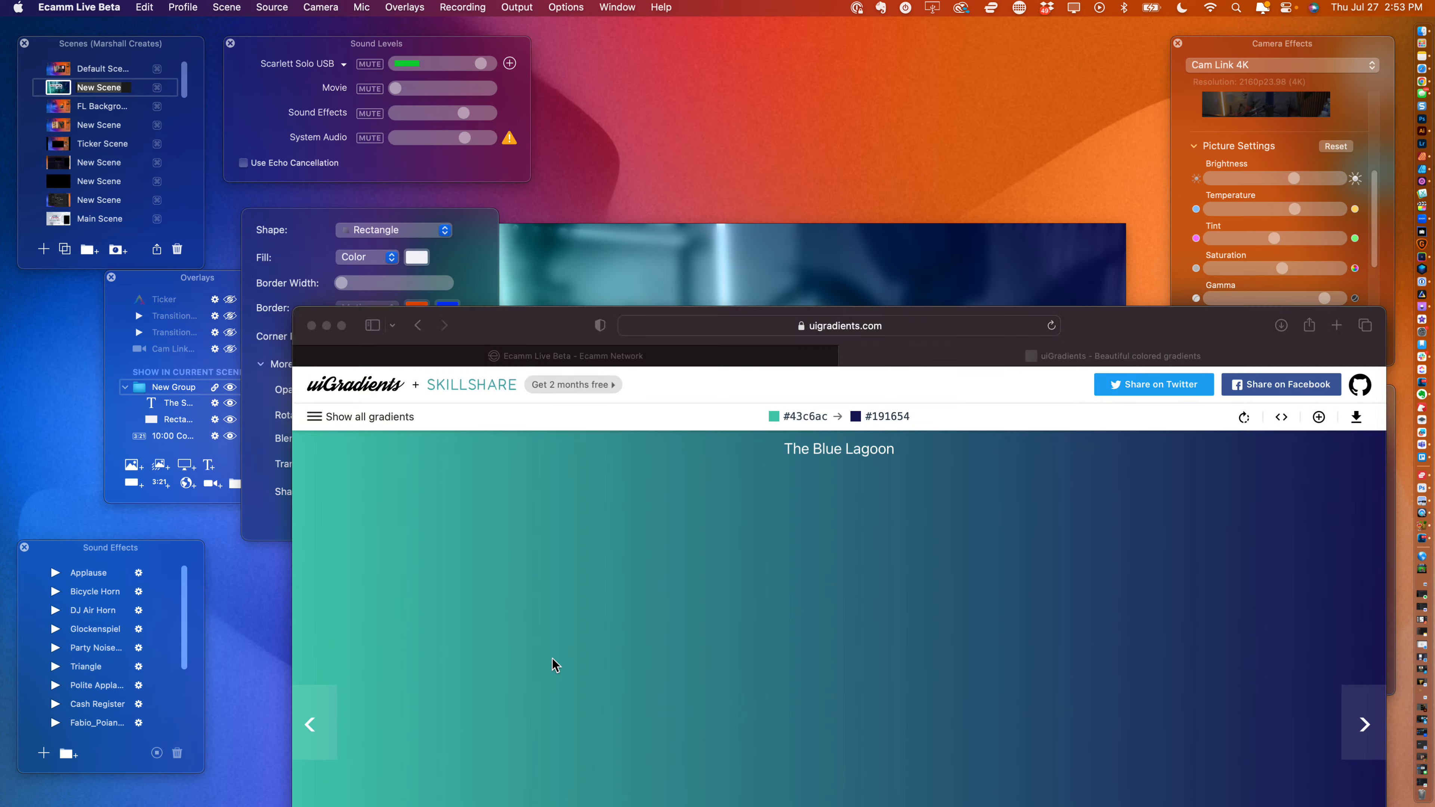
pyautogui.click(245, 320)
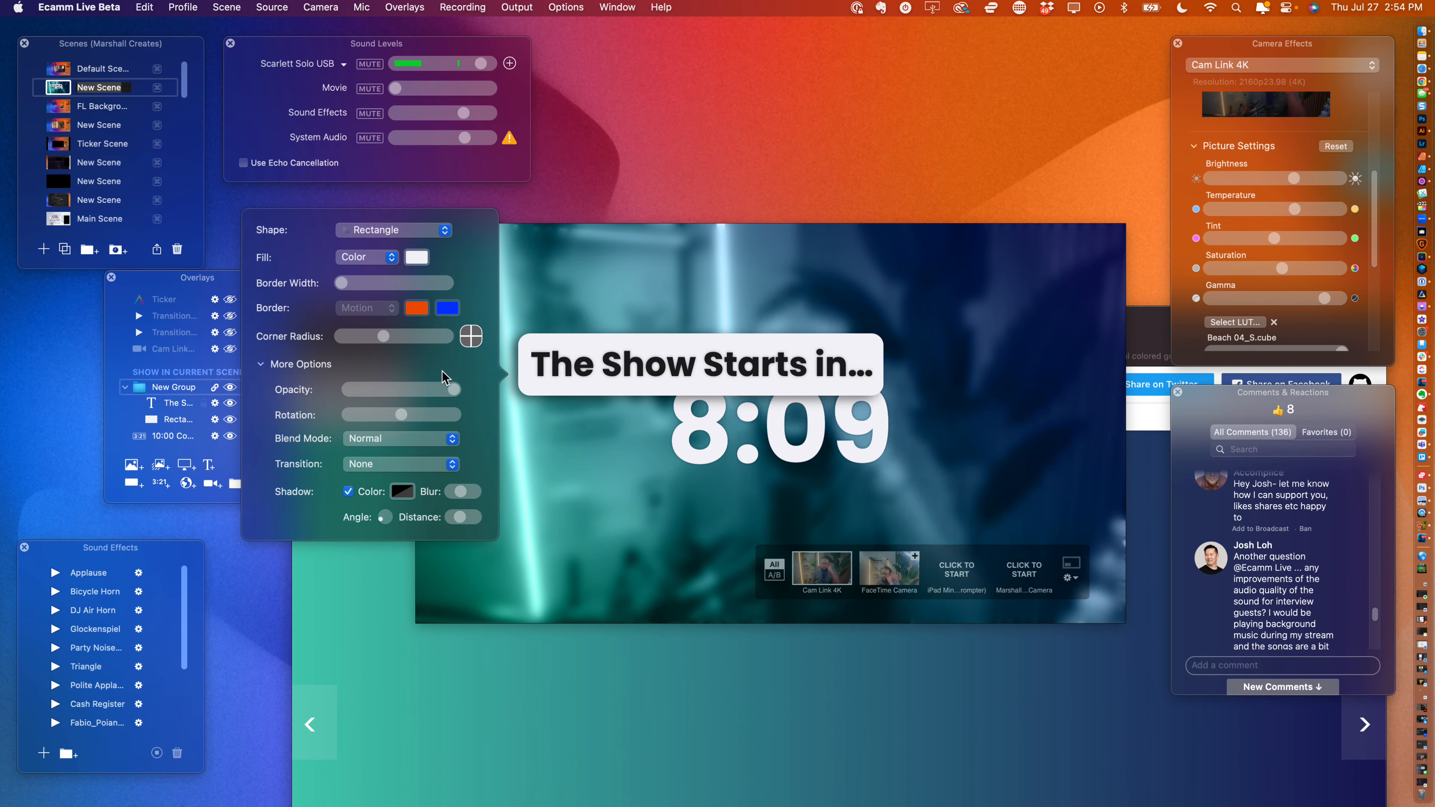
# - Rotate "The Show Starts in..." text slightly counterclockwise so it slopes upward to the right
pyautogui.moveTo(526, 377)
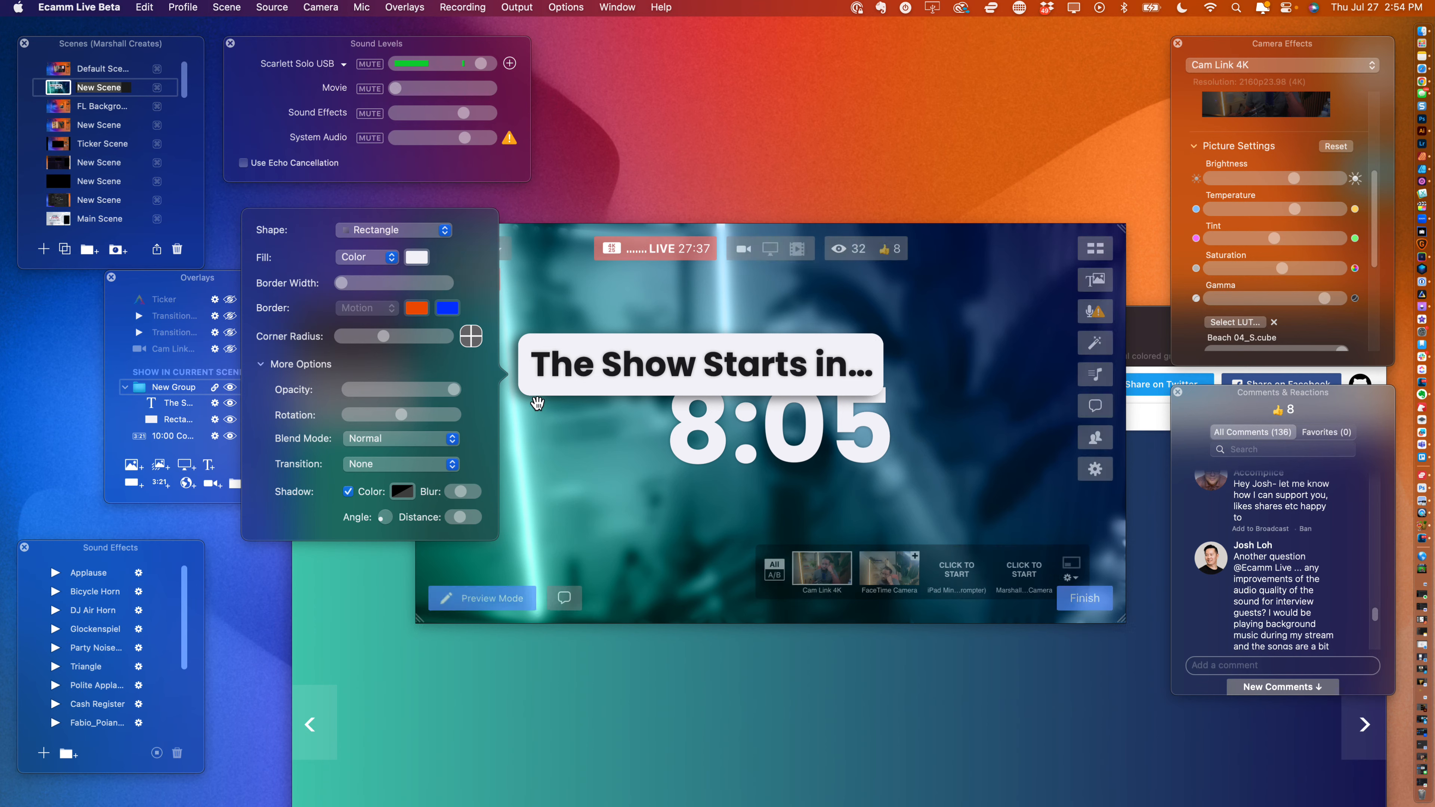
pyautogui.click(517, 375)
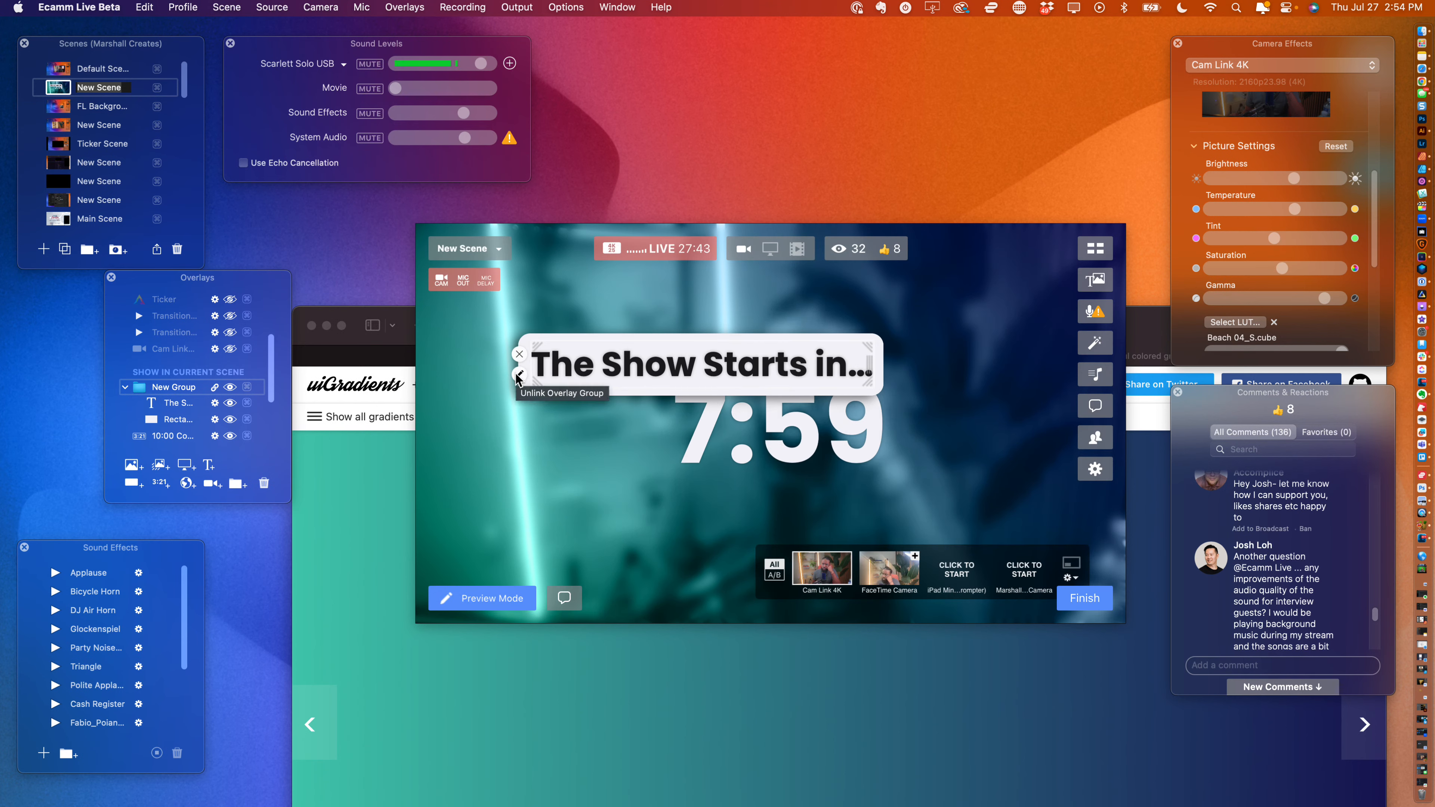
pyautogui.click(518, 376)
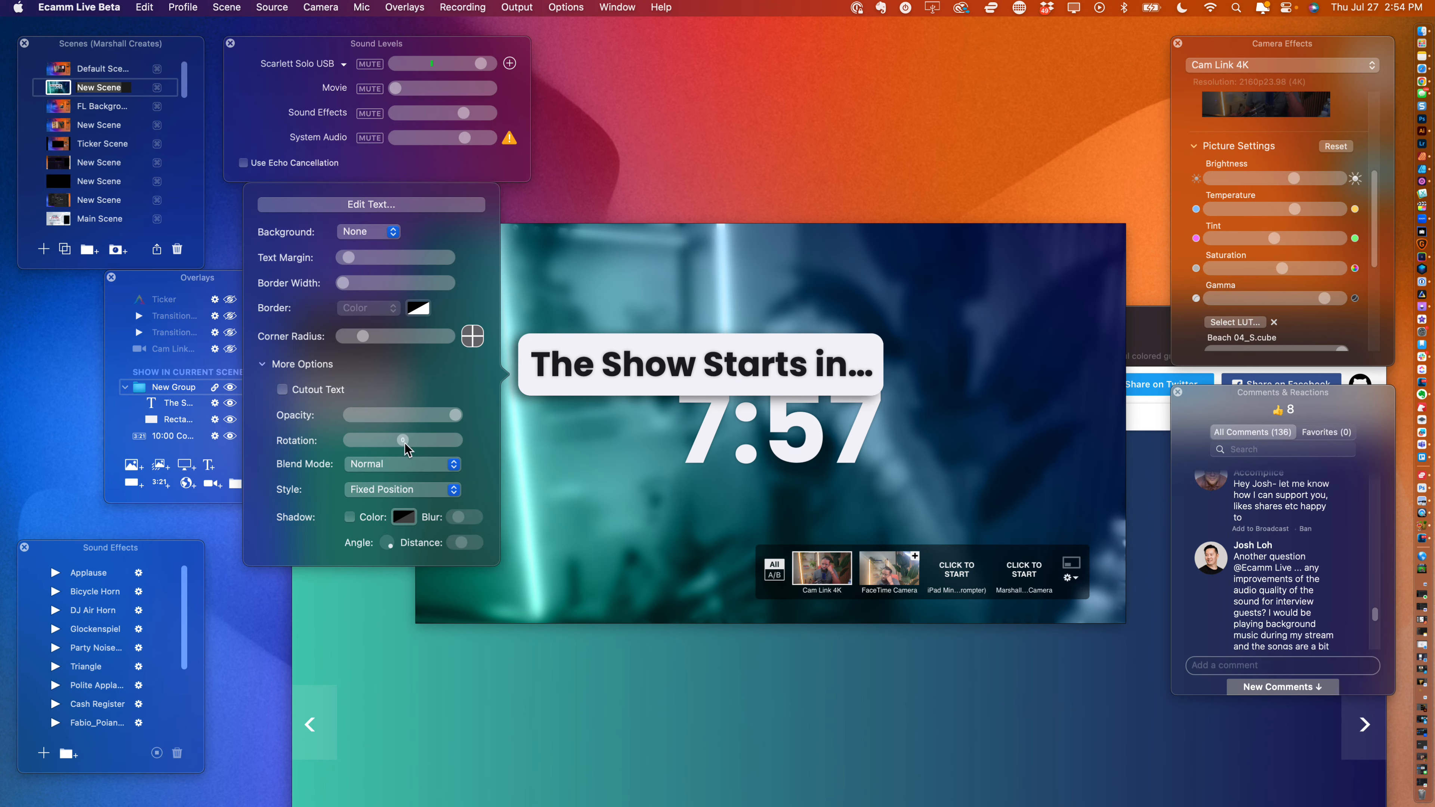
pyautogui.moveTo(405, 443); pyautogui.dragTo(400, 443)
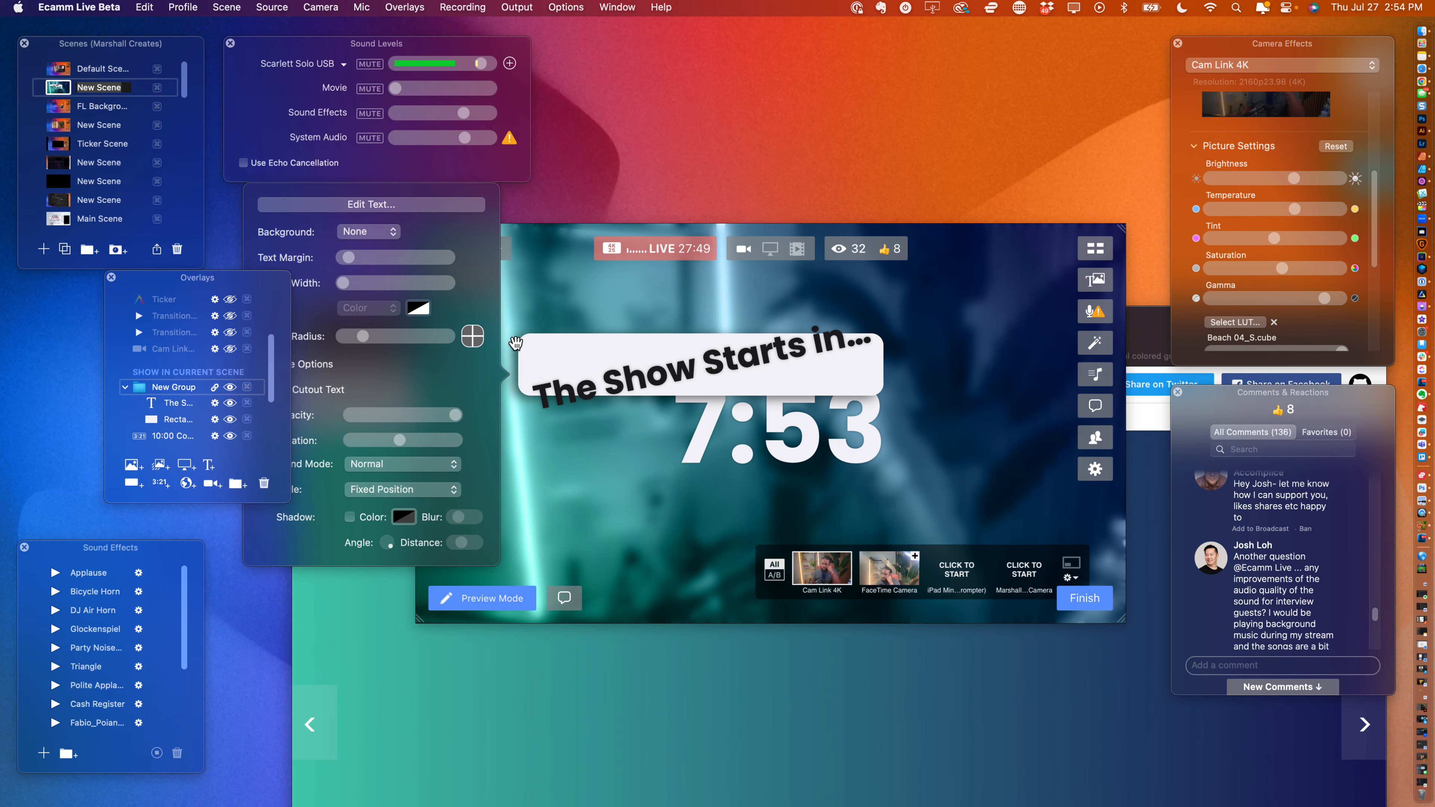
# - Restore the accidentally removed rectangle and rotate it counterclockwise to match the tilt of the text
pyautogui.click(519, 355)
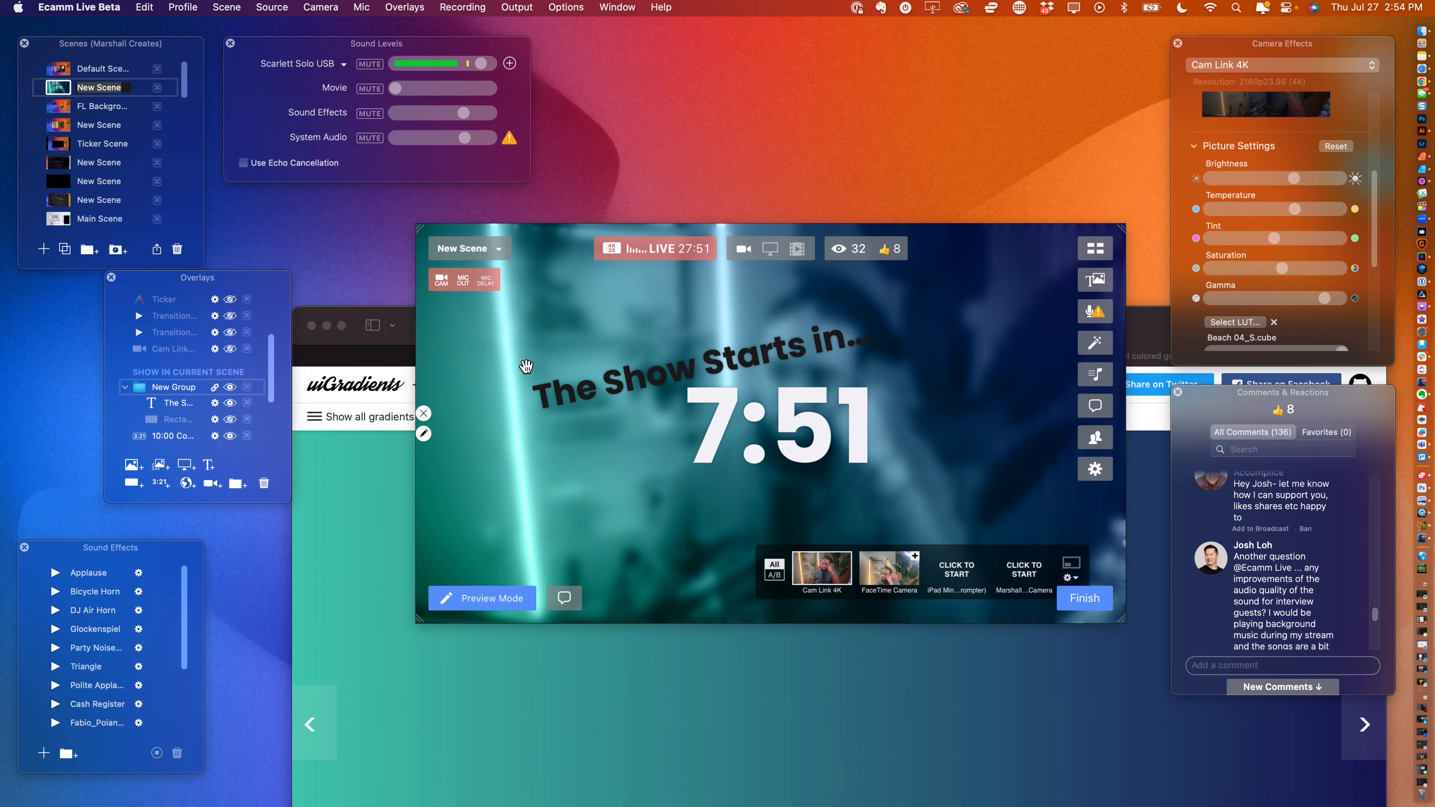
pyautogui.press('super+z')
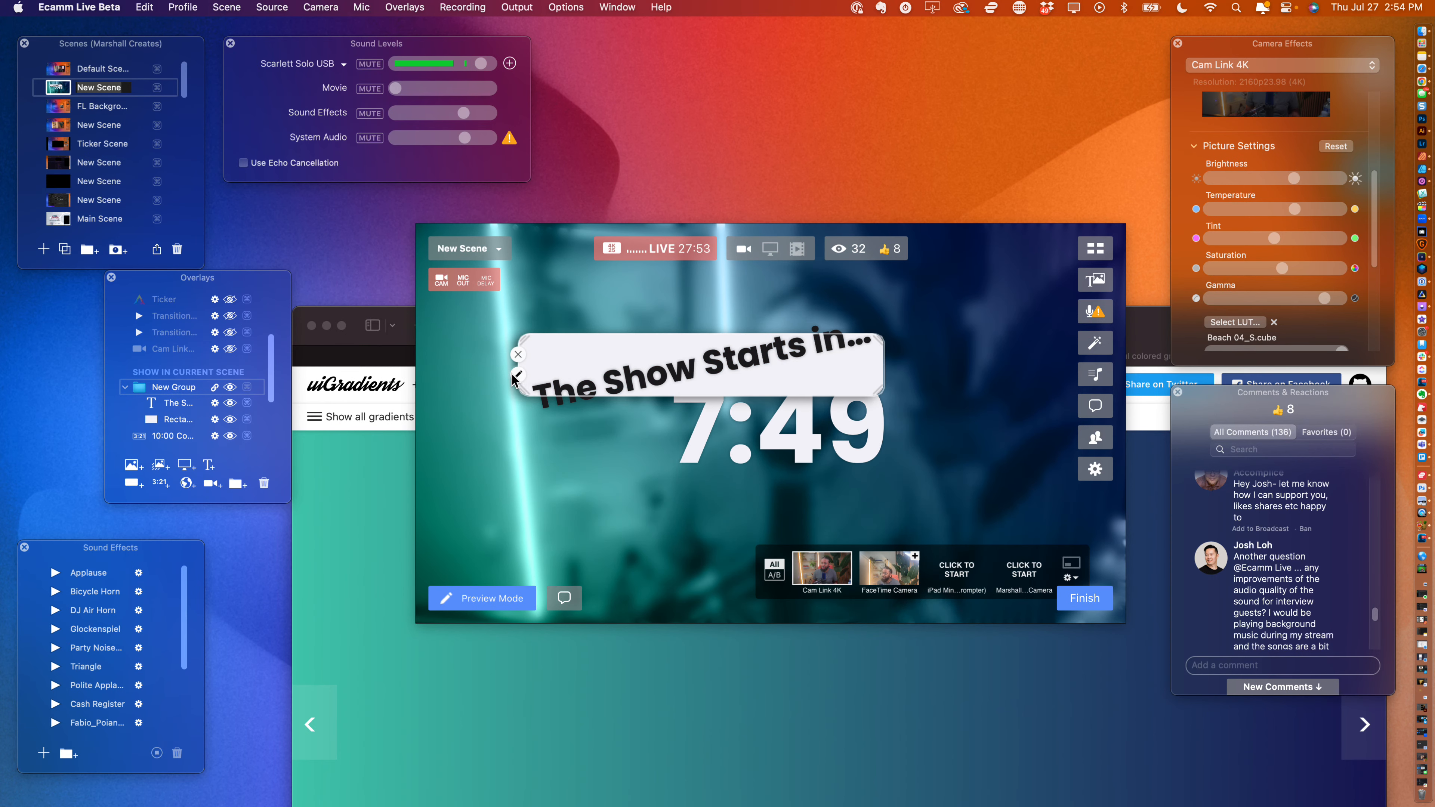
pyautogui.click(515, 375)
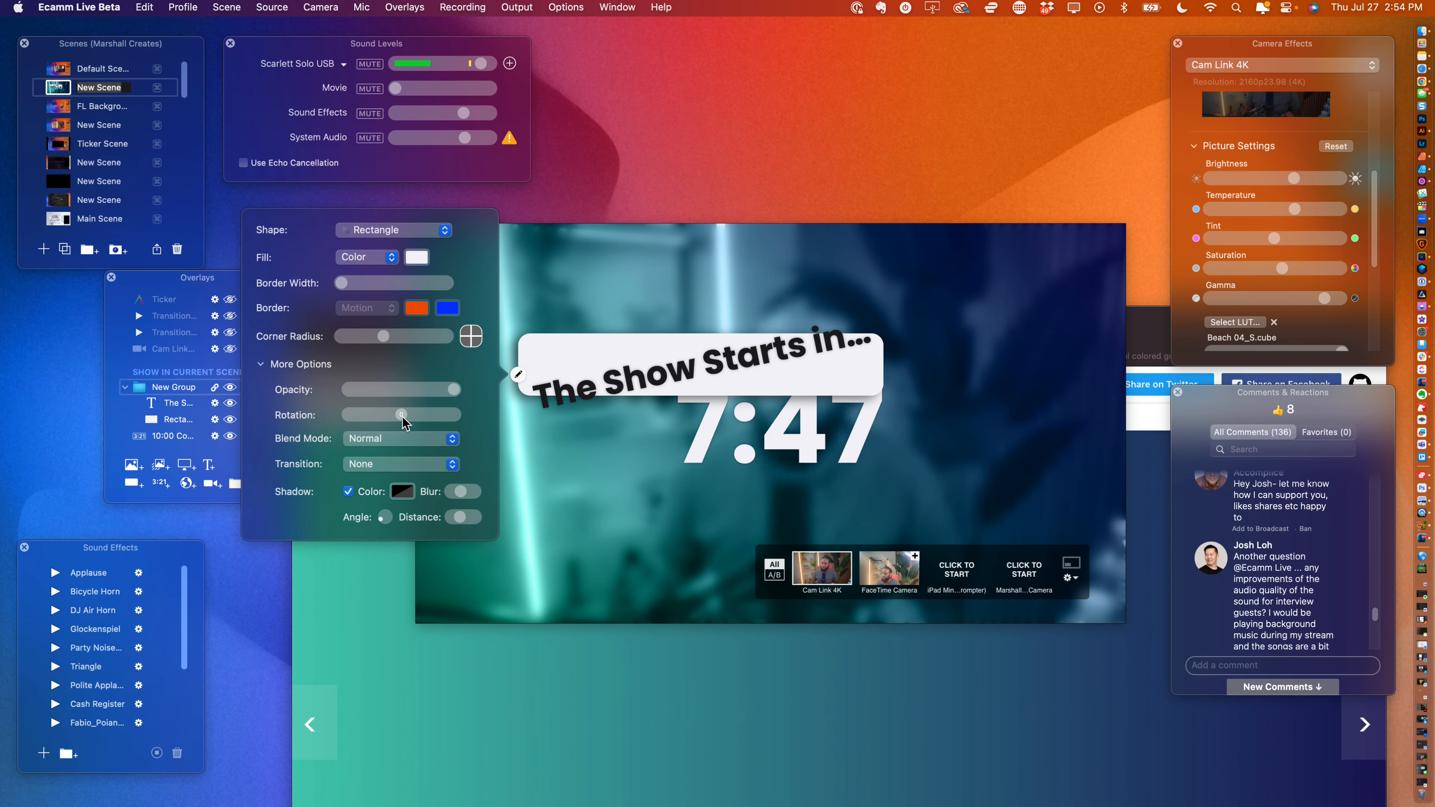
pyautogui.moveTo(402, 417); pyautogui.dragTo(399, 417)
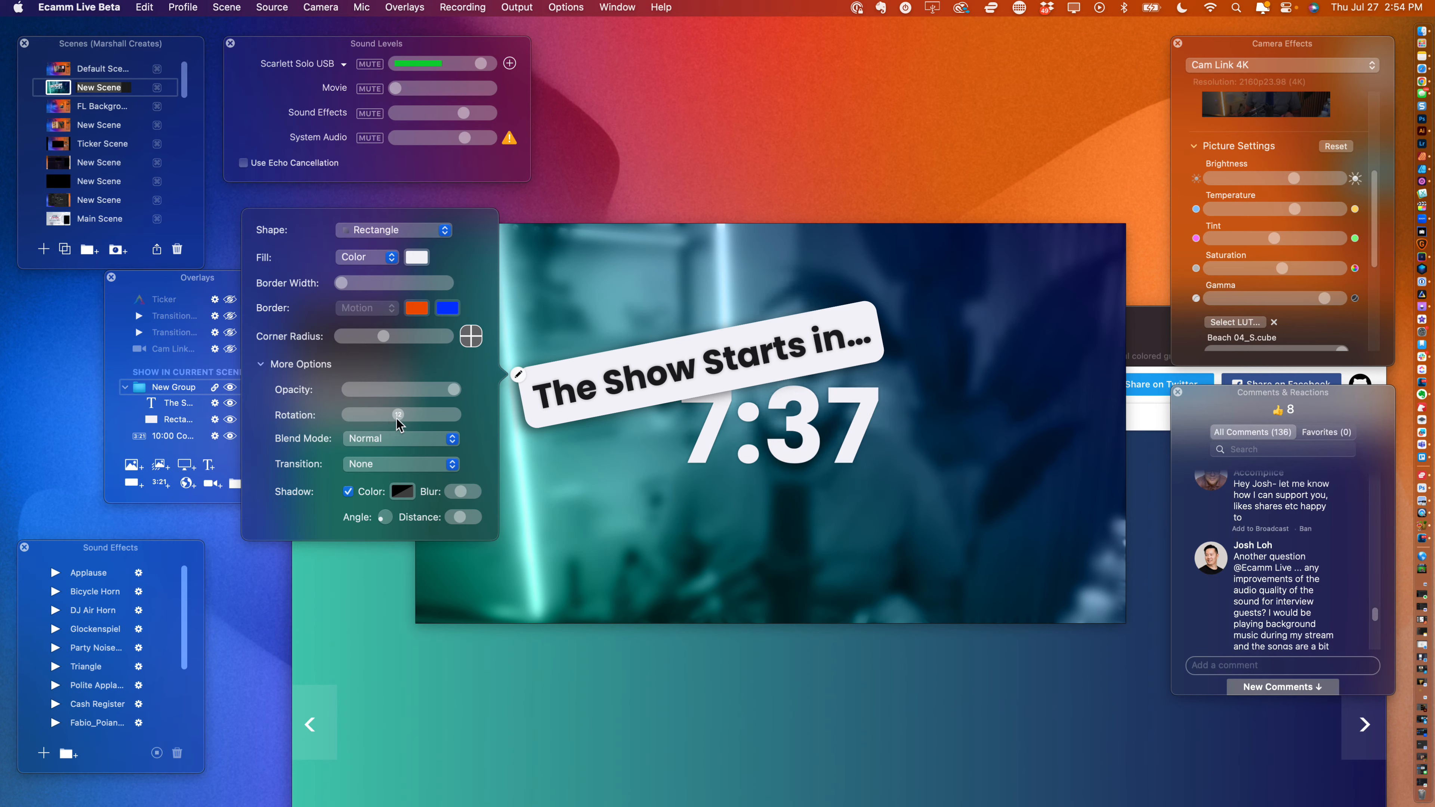
pyautogui.moveTo(396, 418)
pyautogui.mouseDown()
pyautogui.moveTo(410, 418)
pyautogui.moveTo(396, 417)
pyautogui.mouseUp()
# - Select the overlay group and move the tilted text and rectangle together up, clear of the countdown
pyautogui.moveTo(701, 366)
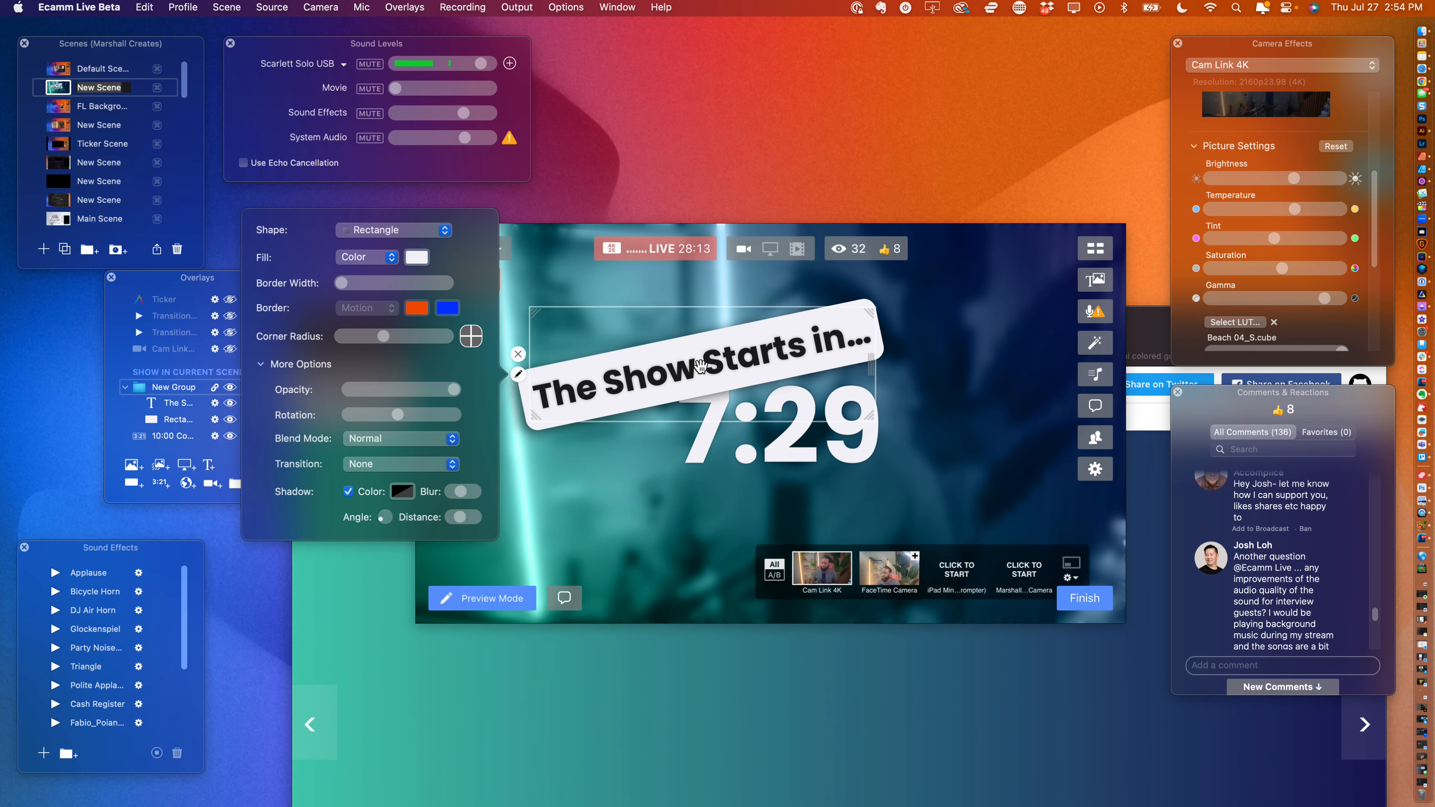
pyautogui.click(167, 370)
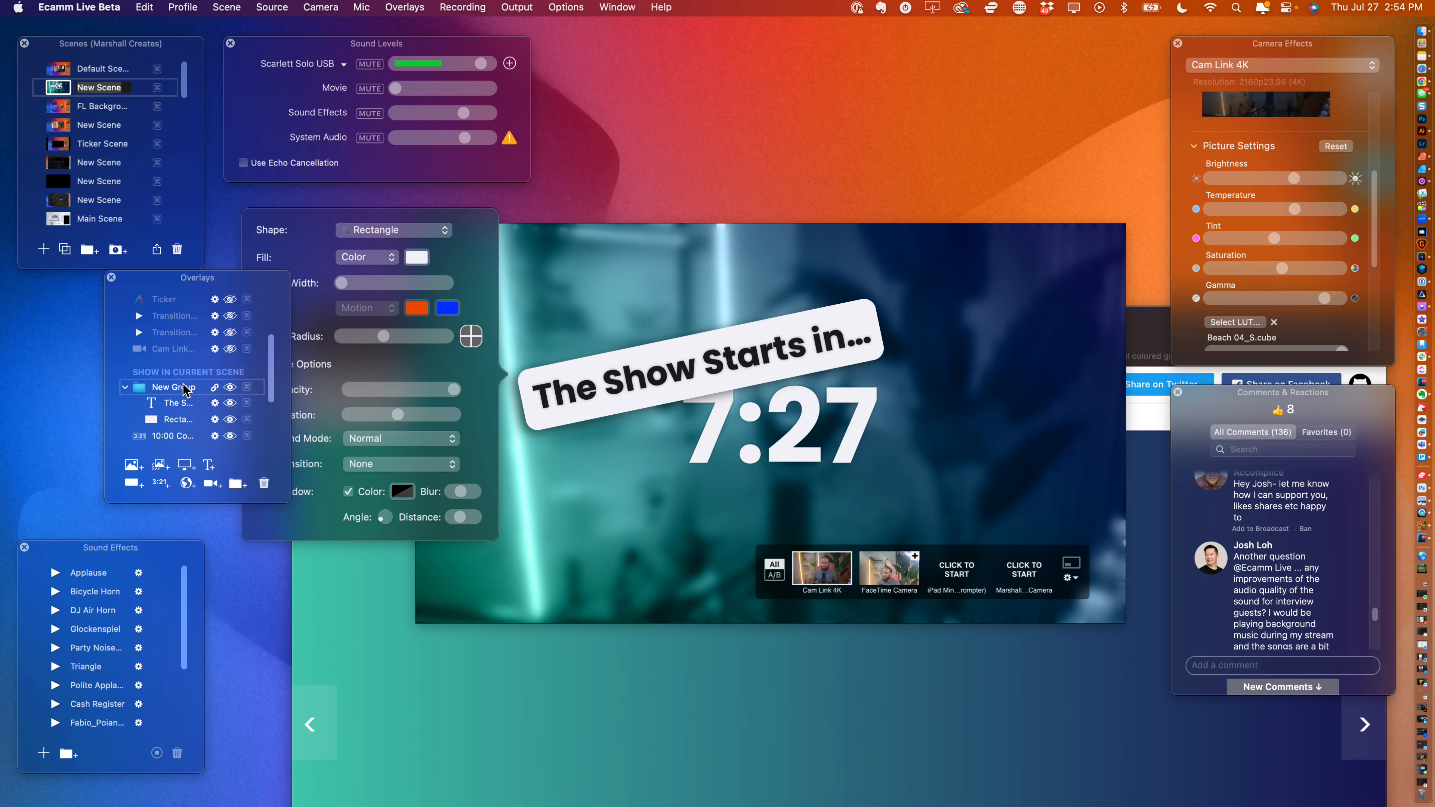
pyautogui.click(179, 402)
pyautogui.click(180, 389)
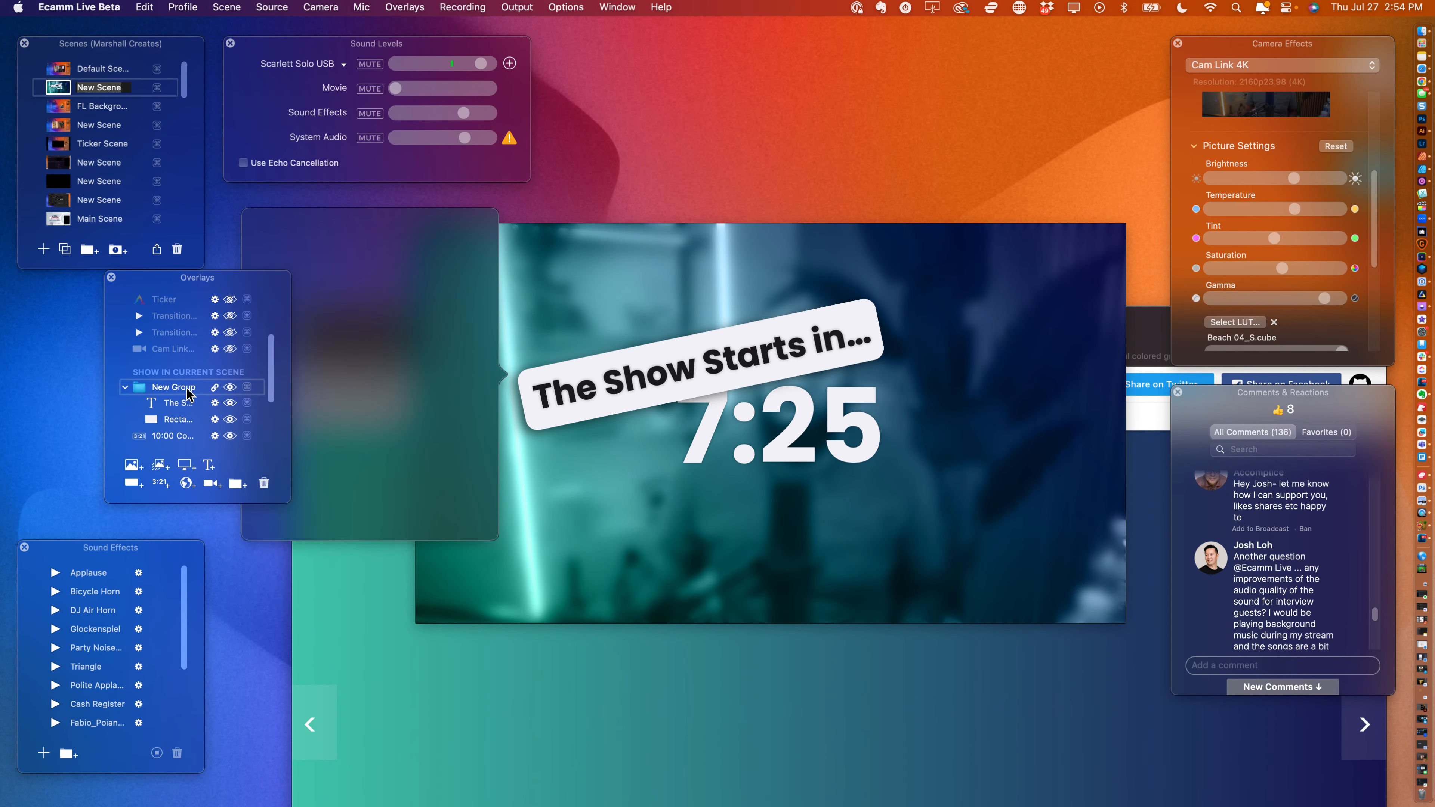
pyautogui.moveTo(532, 388)
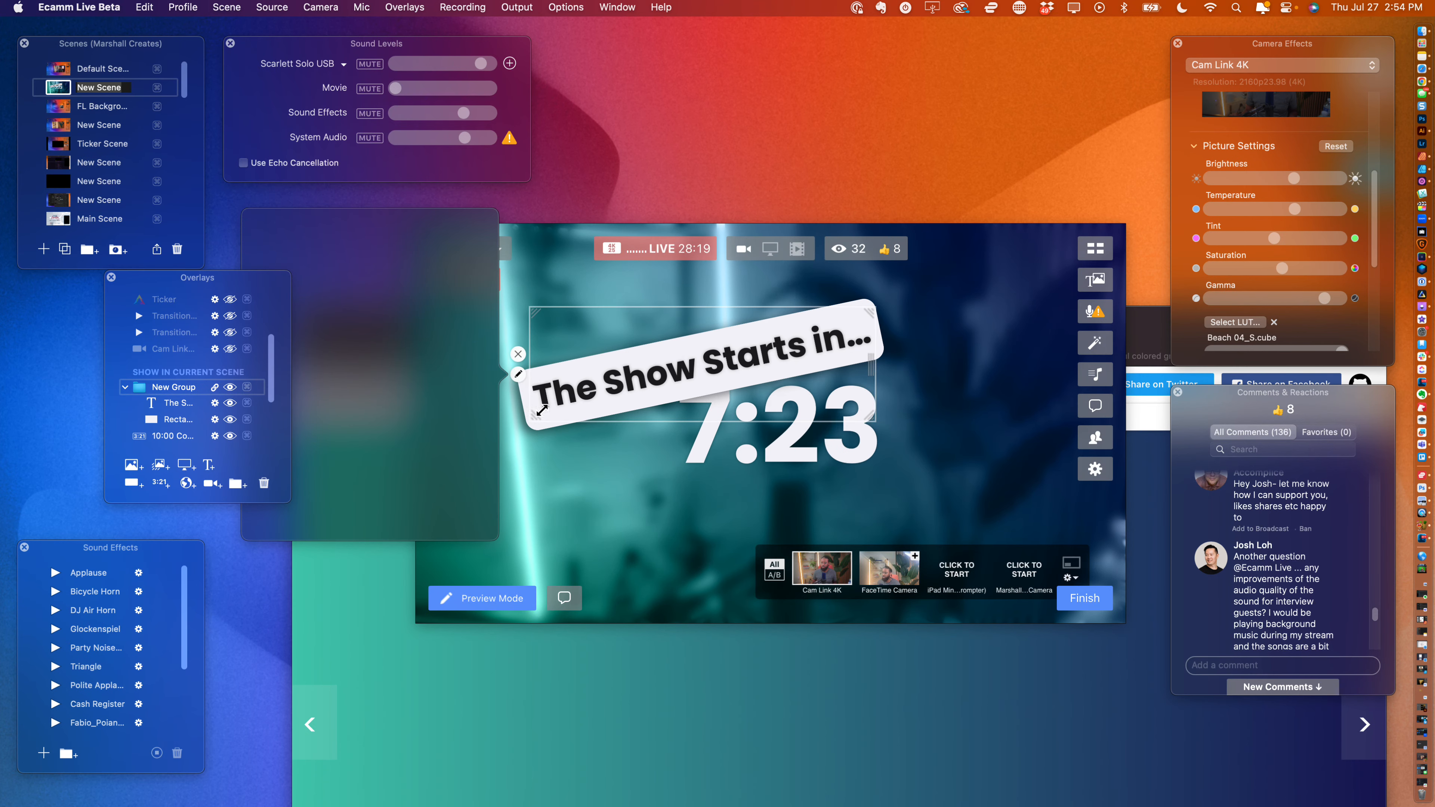
pyautogui.moveTo(539, 421); pyautogui.dragTo(539, 379)
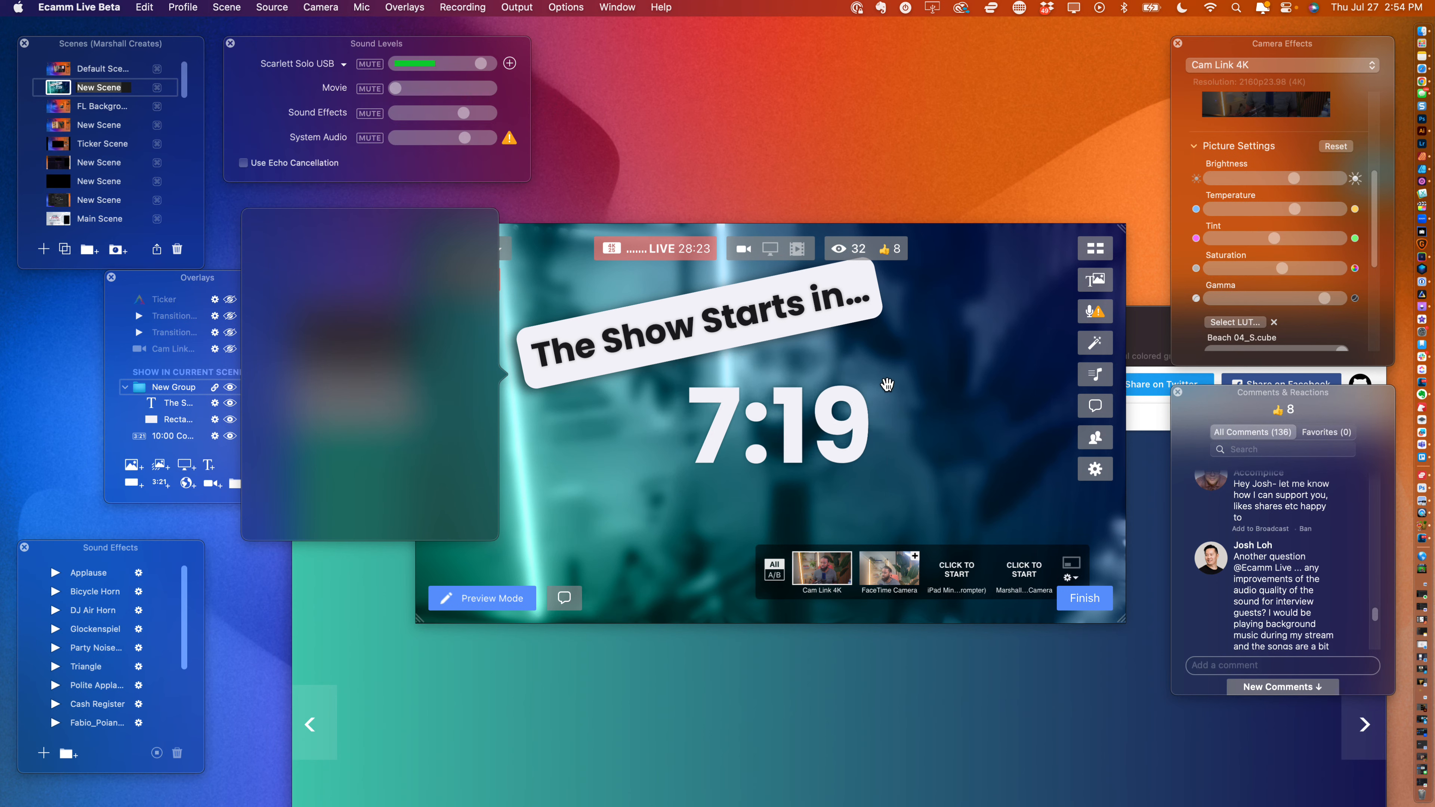
# - Scale down the tilted rectangle and shrink "The Show Starts in..." text to fit inside it
pyautogui.moveTo(885, 386); pyautogui.dragTo(801, 362)
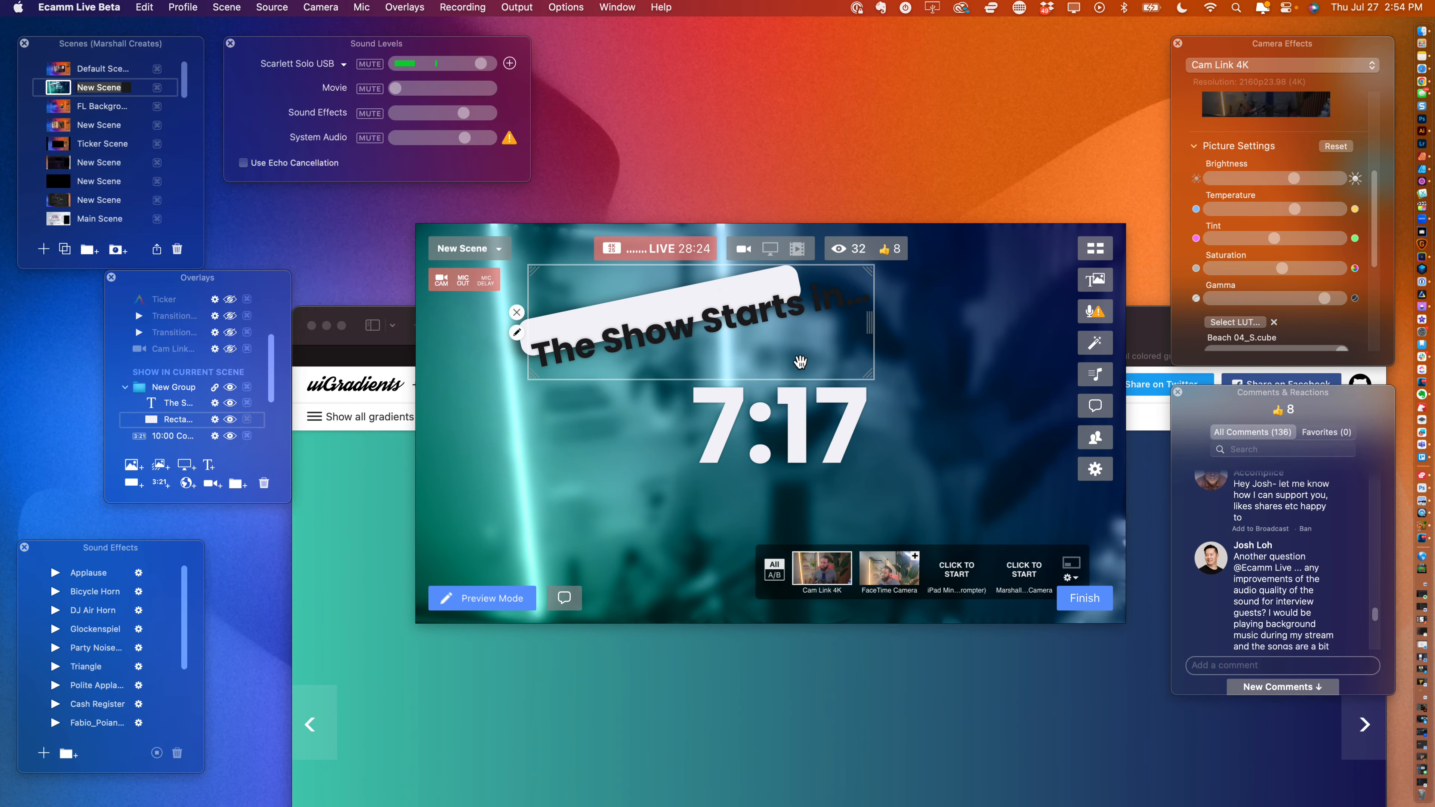
pyautogui.click(767, 314)
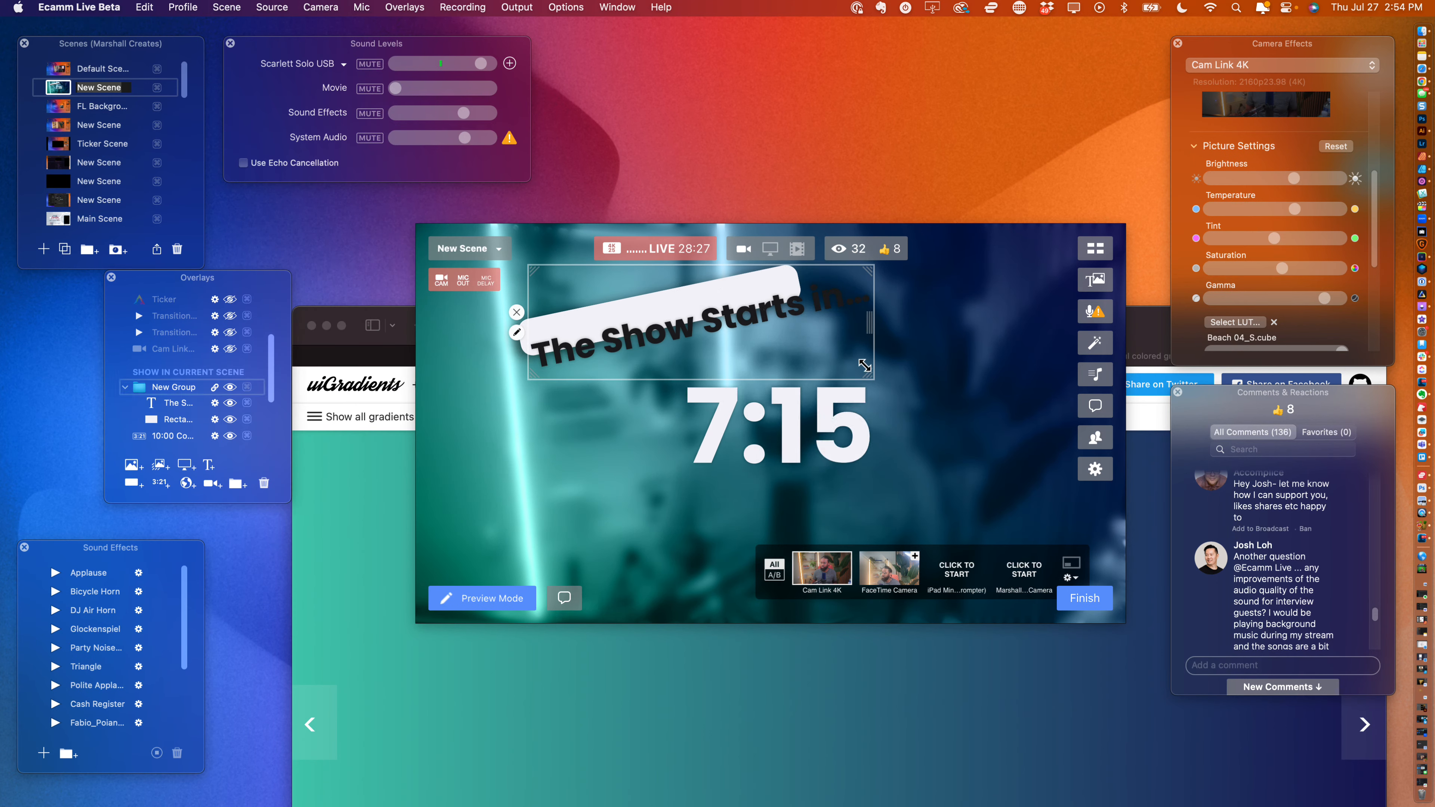
pyautogui.moveTo(872, 377); pyautogui.dragTo(788, 357)
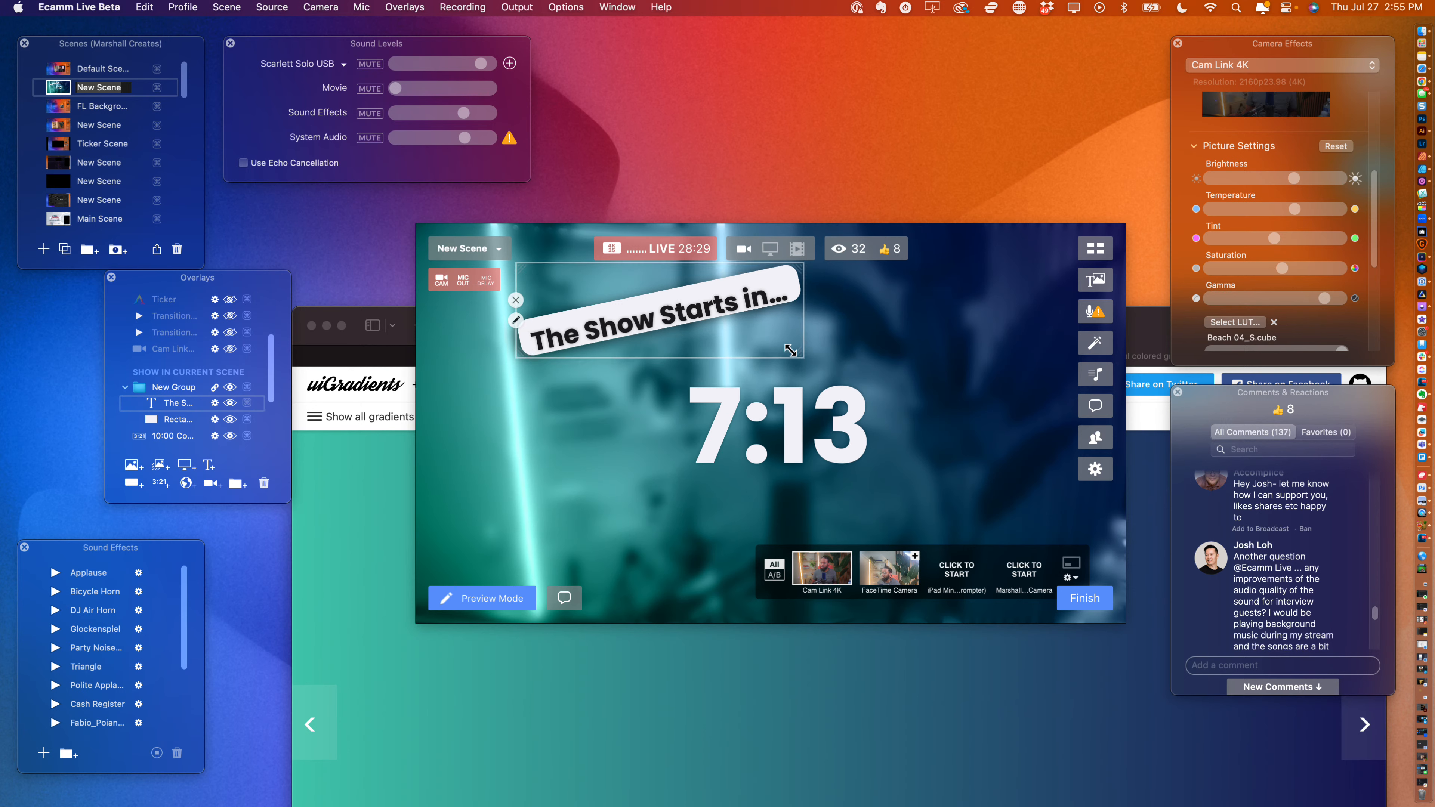
# - Position the grouped, tilted "The Show Starts in..." label just above the countdown digits
pyautogui.moveTo(731, 316)
pyautogui.mouseDown()
pyautogui.moveTo(749, 366)
pyautogui.moveTo(682, 367)
pyautogui.mouseUp()
pyautogui.click(671, 361)
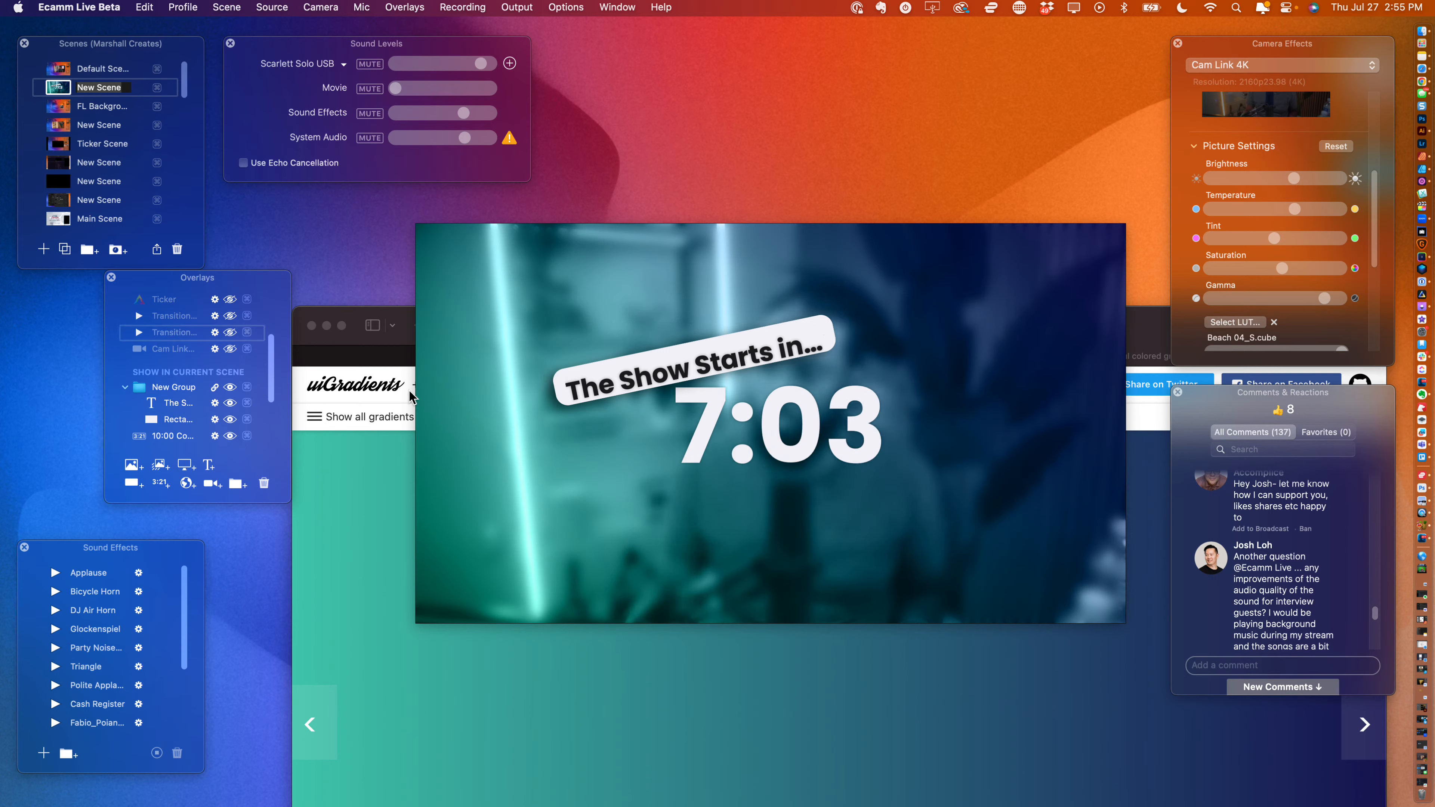
pyautogui.click(741, 365)
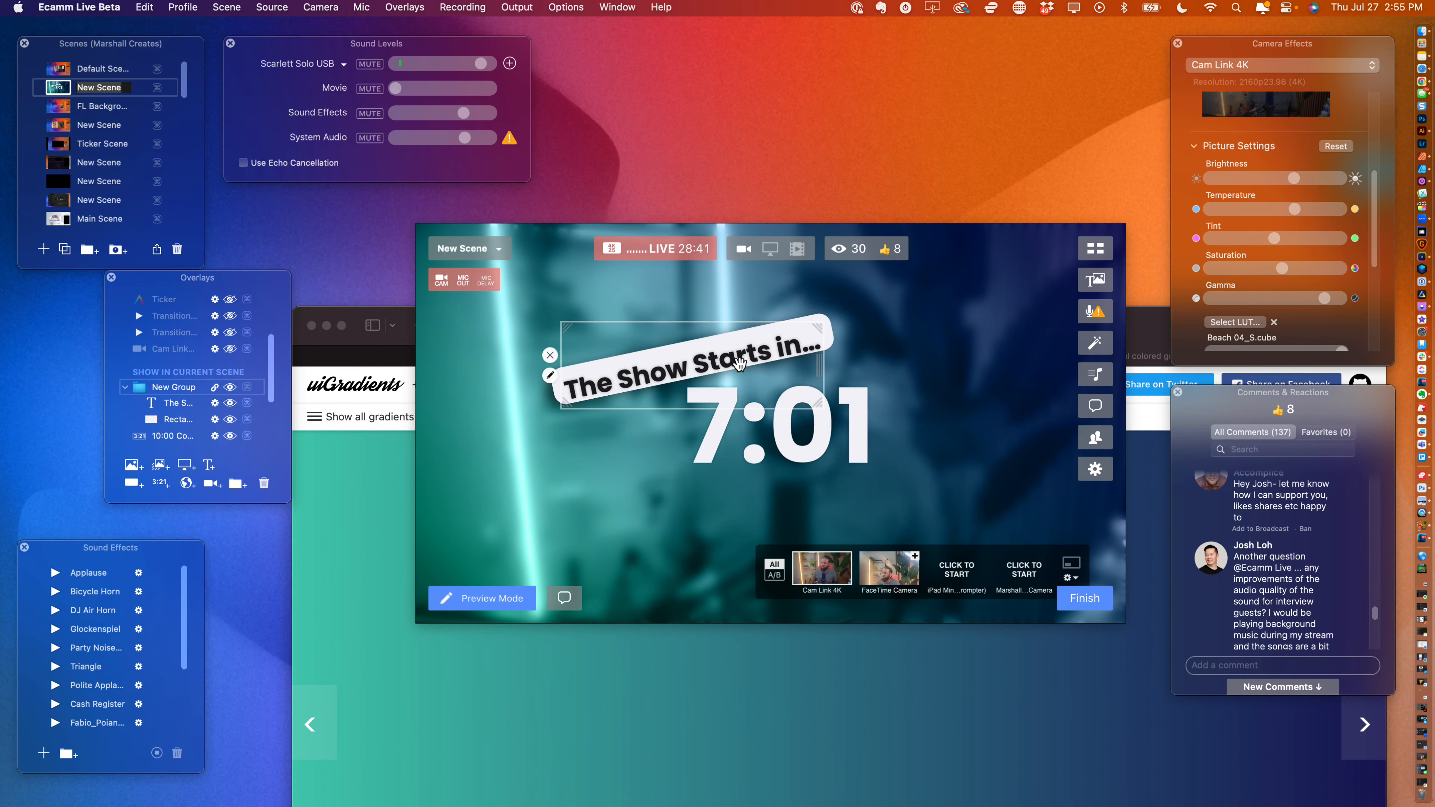
pyautogui.doubleClick(759, 348)
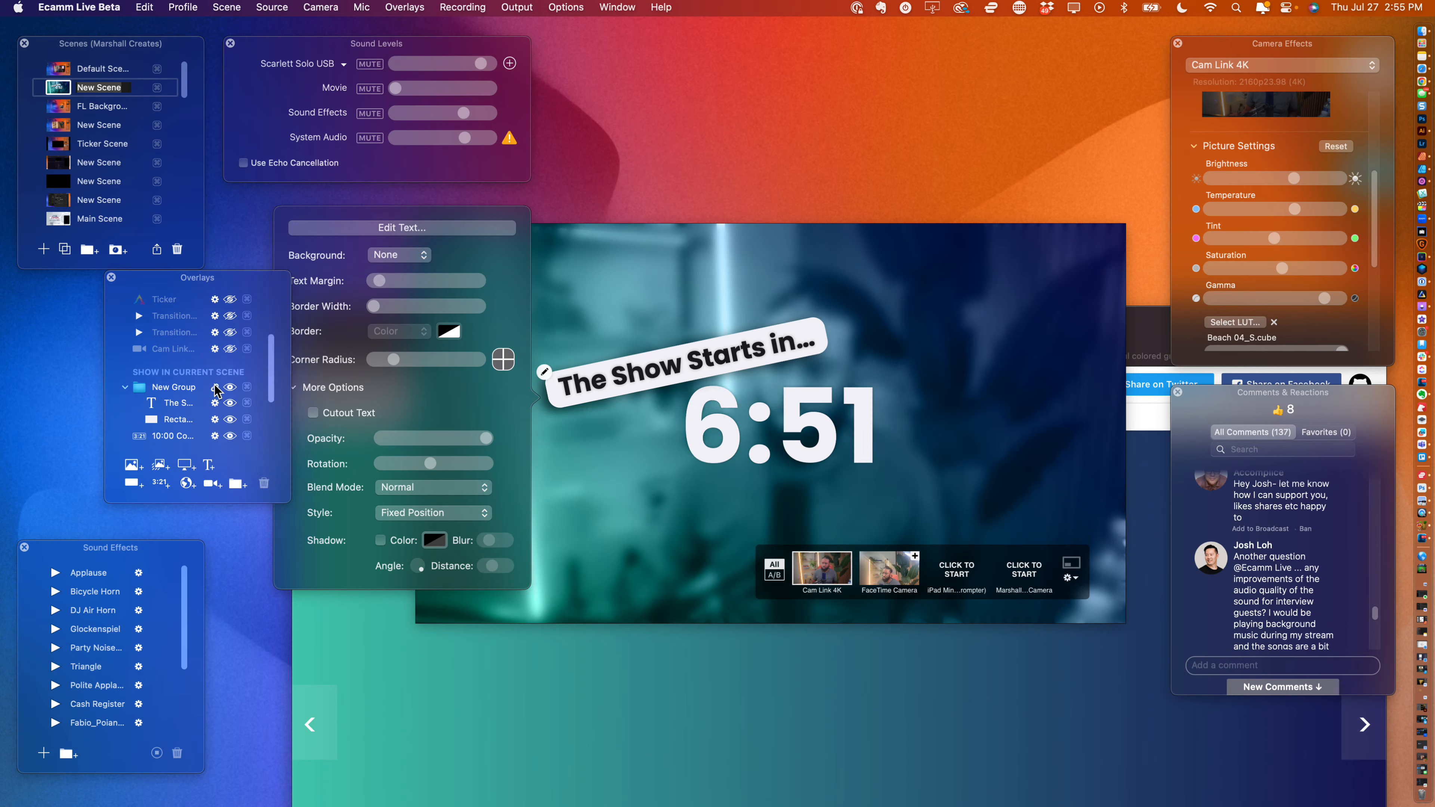
pyautogui.moveTo(751, 326)
pyautogui.mouseDown()
pyautogui.moveTo(802, 331)
pyautogui.moveTo(777, 320)
pyautogui.mouseUp()
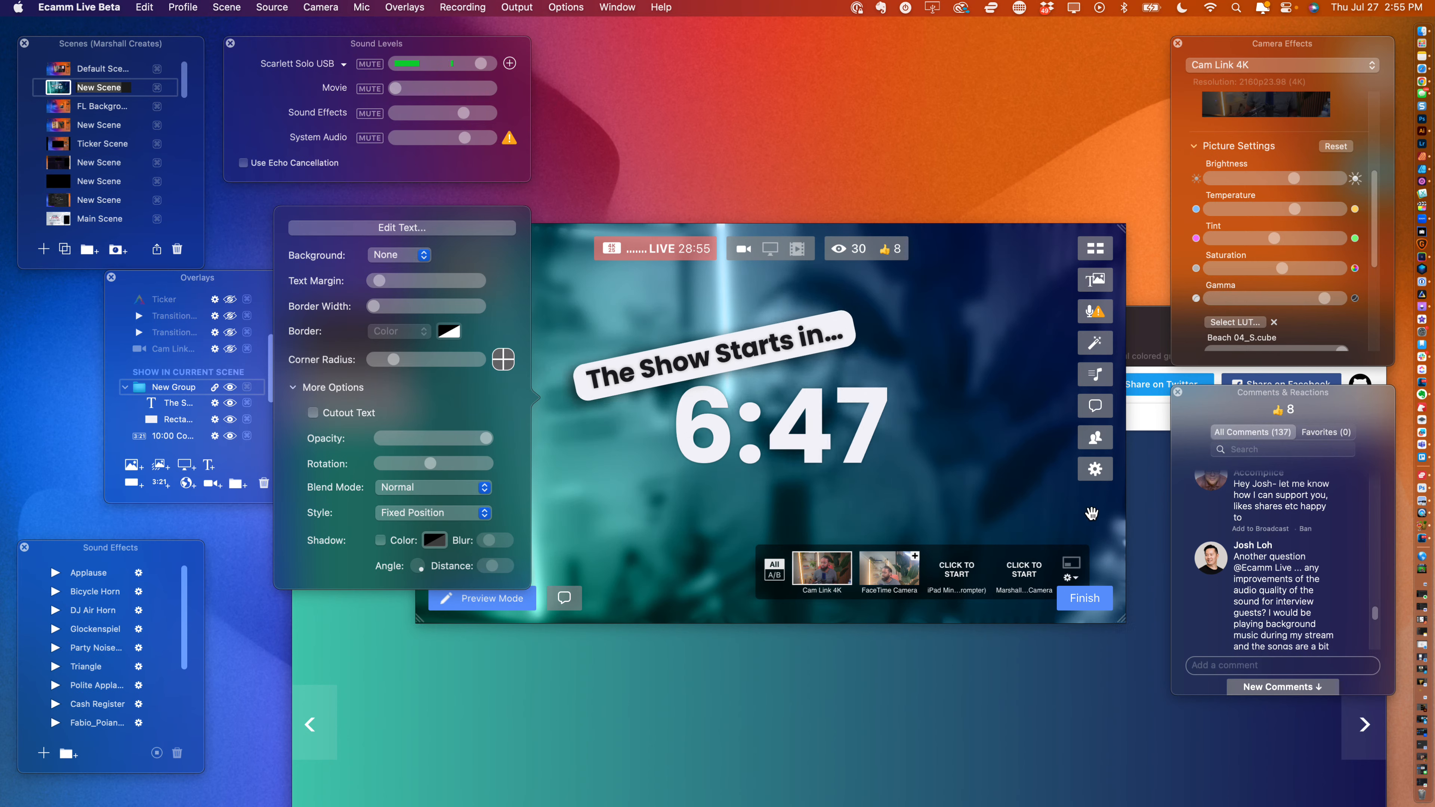
# - Read through the newer viewer comments on the live broadcast
pyautogui.scroll(-3, 1288, 559)
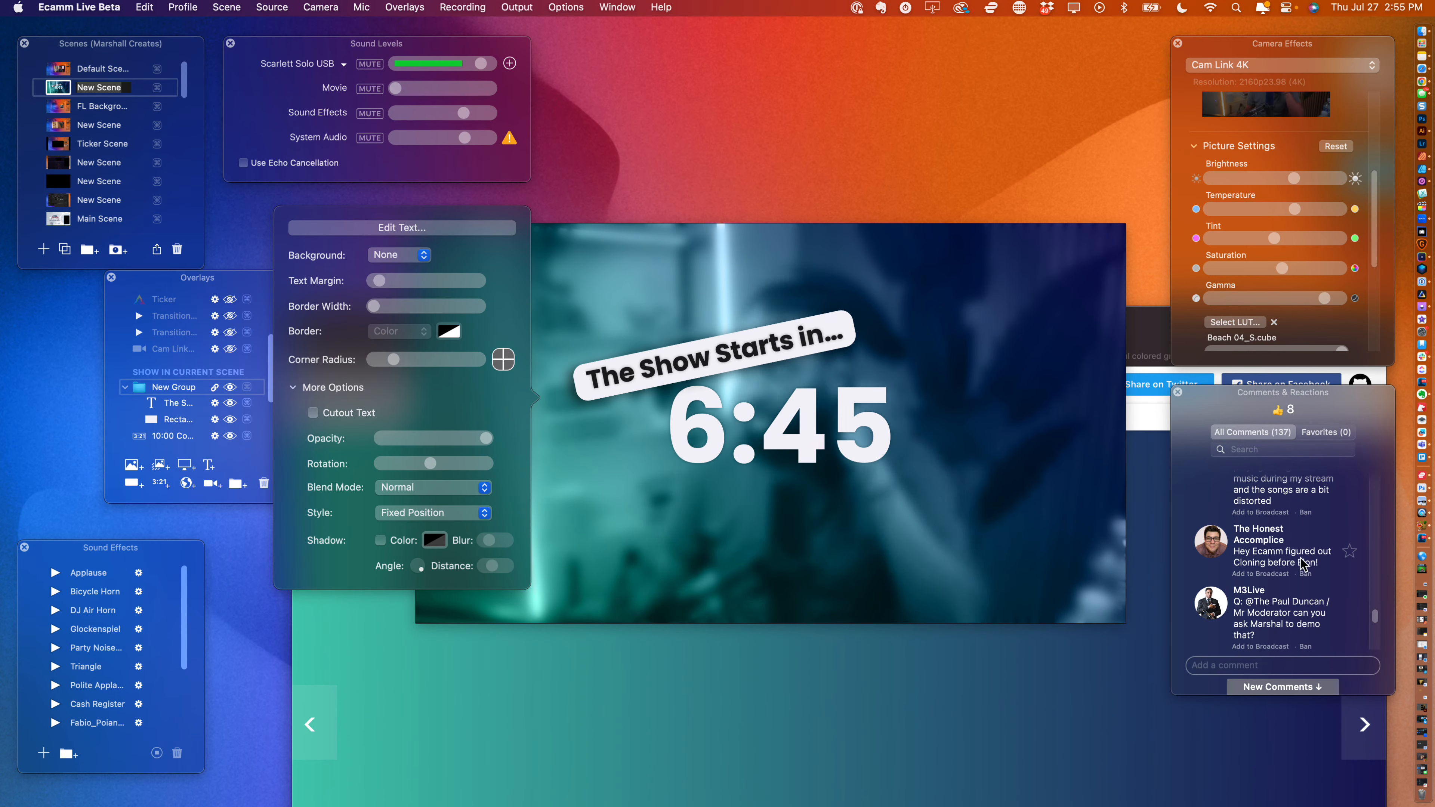
pyautogui.scroll(-2, 1301, 563)
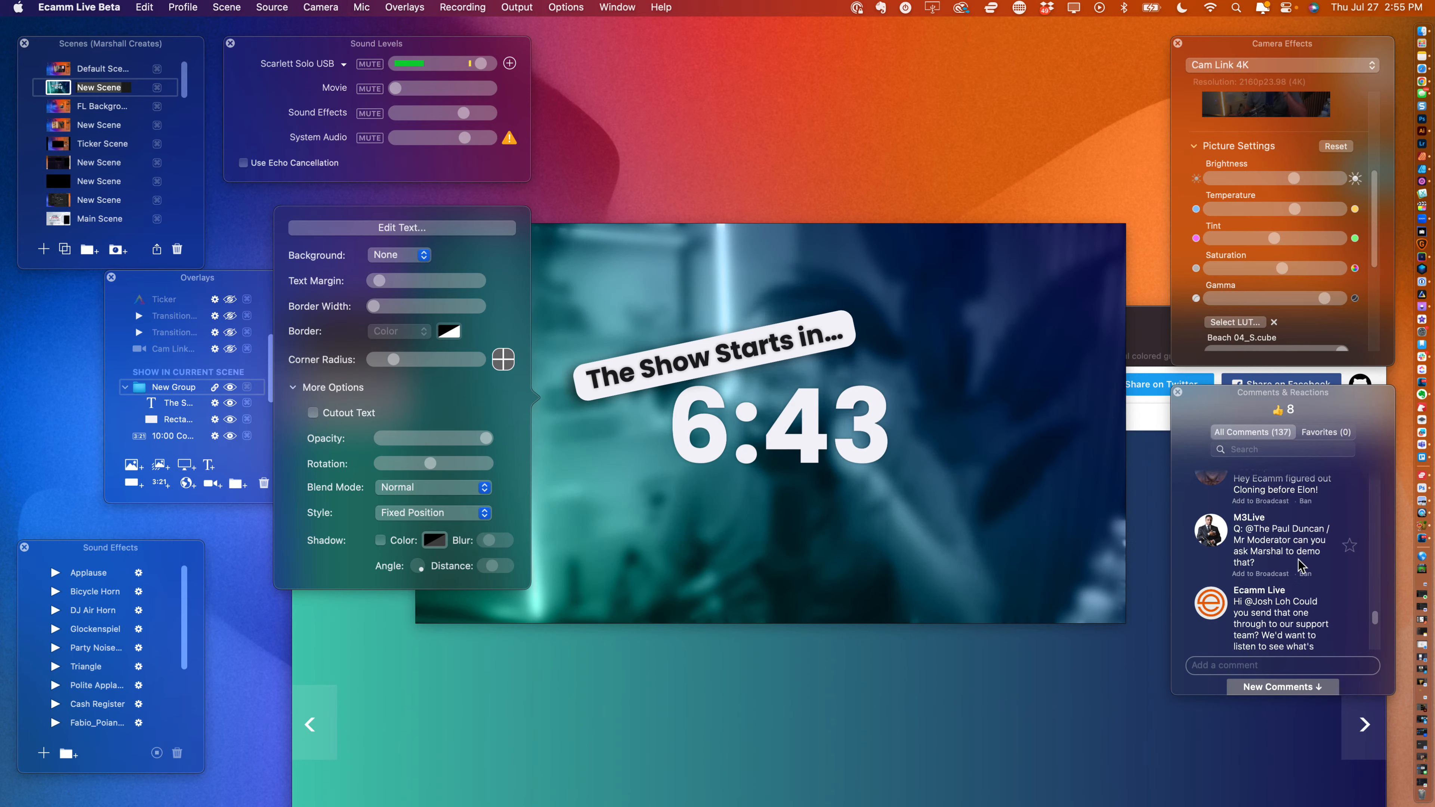
pyautogui.scroll(-2, 1268, 576)
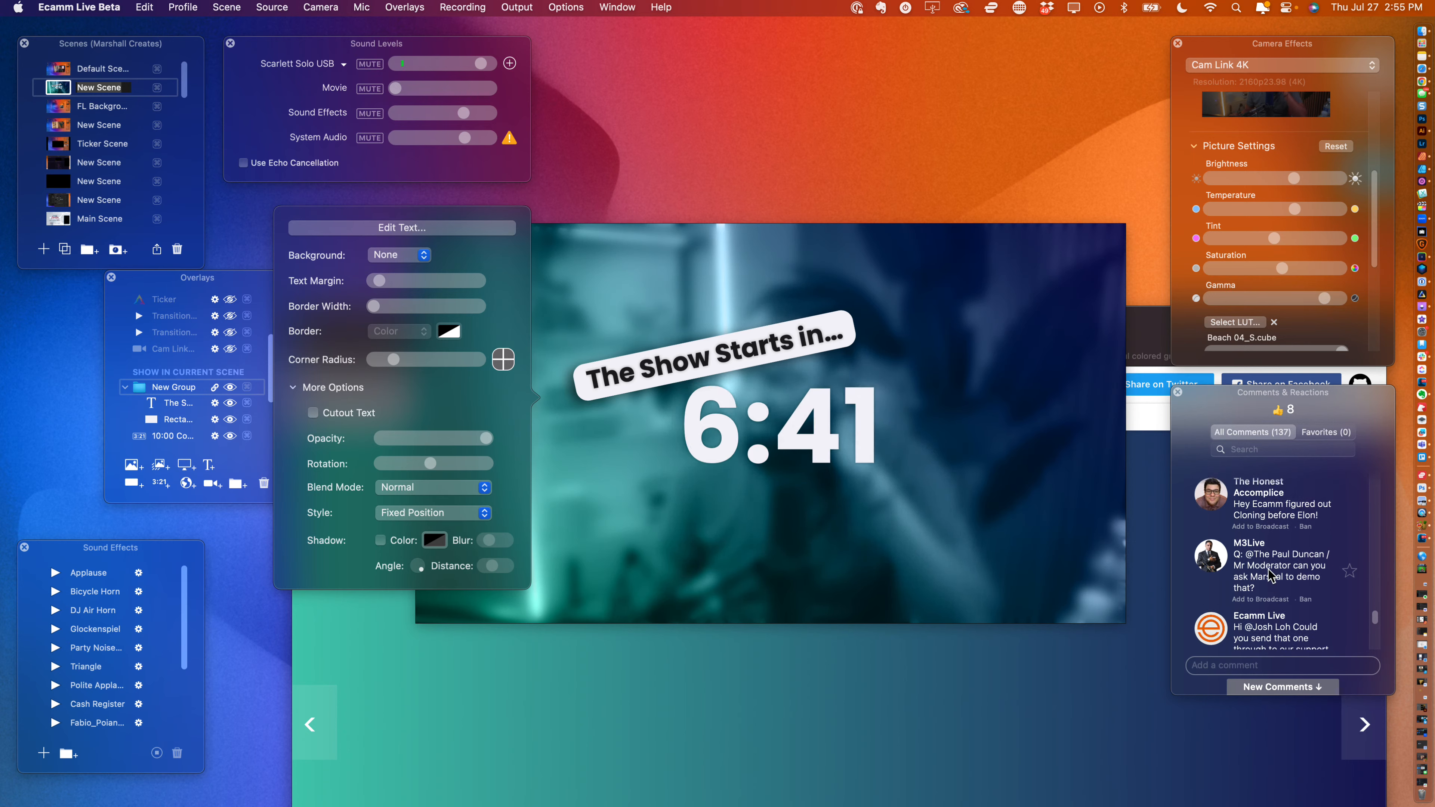
pyautogui.scroll(-5, 1268, 571)
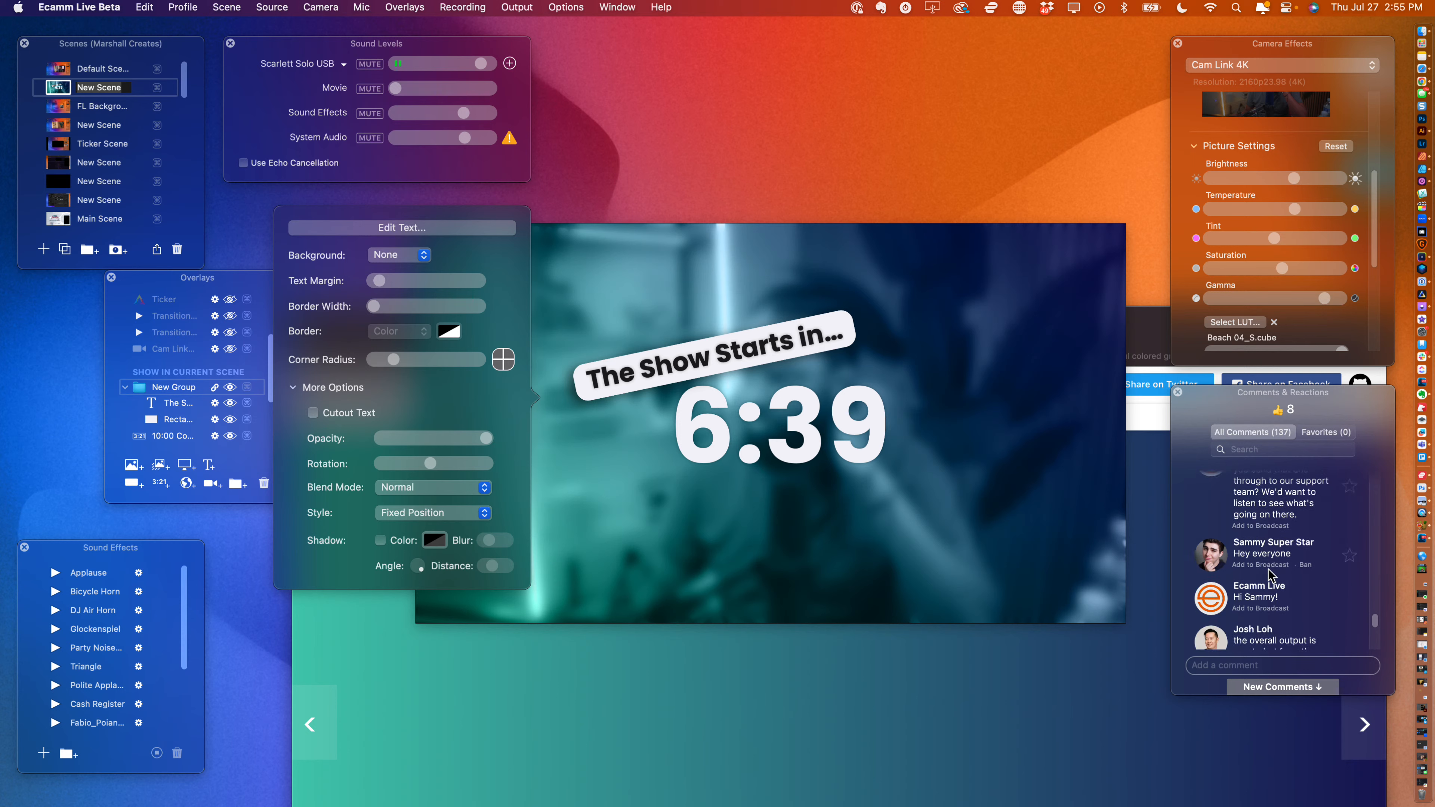
pyautogui.scroll(-5, 1268, 574)
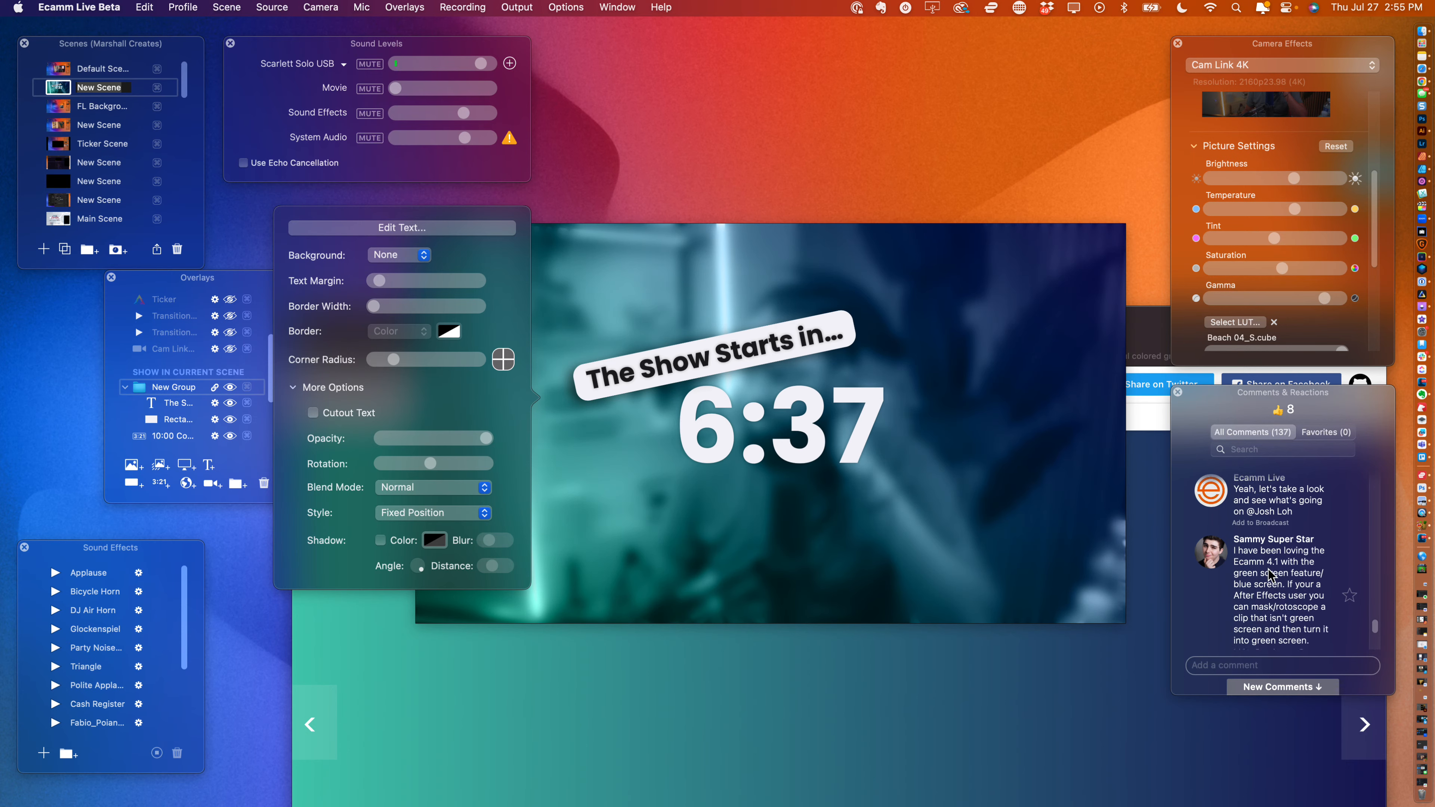
# - Feature two viewer comments on the broadcast in turn: the one about the green screen feature and the question about a corner popup transition
pyautogui.scroll(-1, 1269, 575)
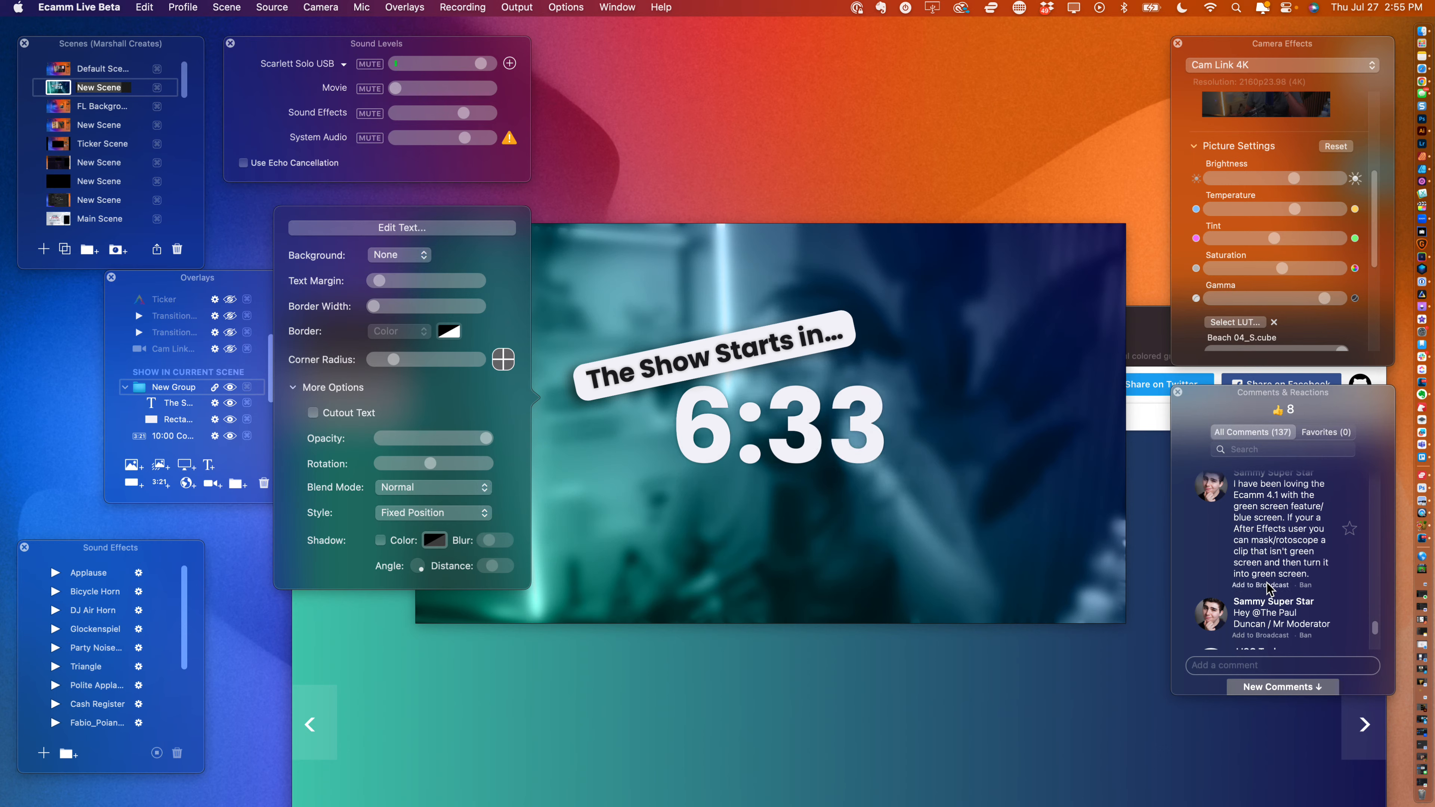
pyautogui.click(1266, 585)
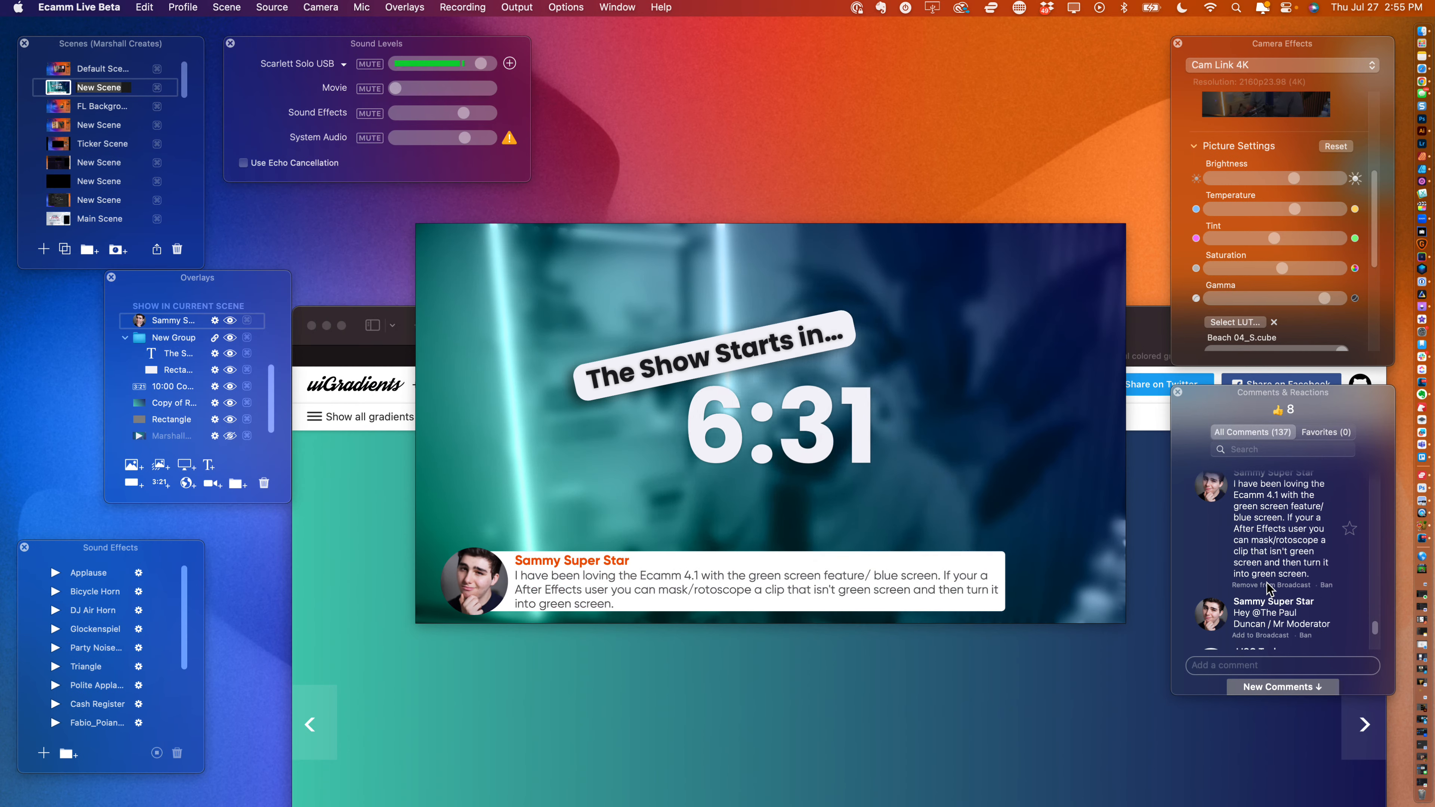
pyautogui.scroll(-2, 1269, 588)
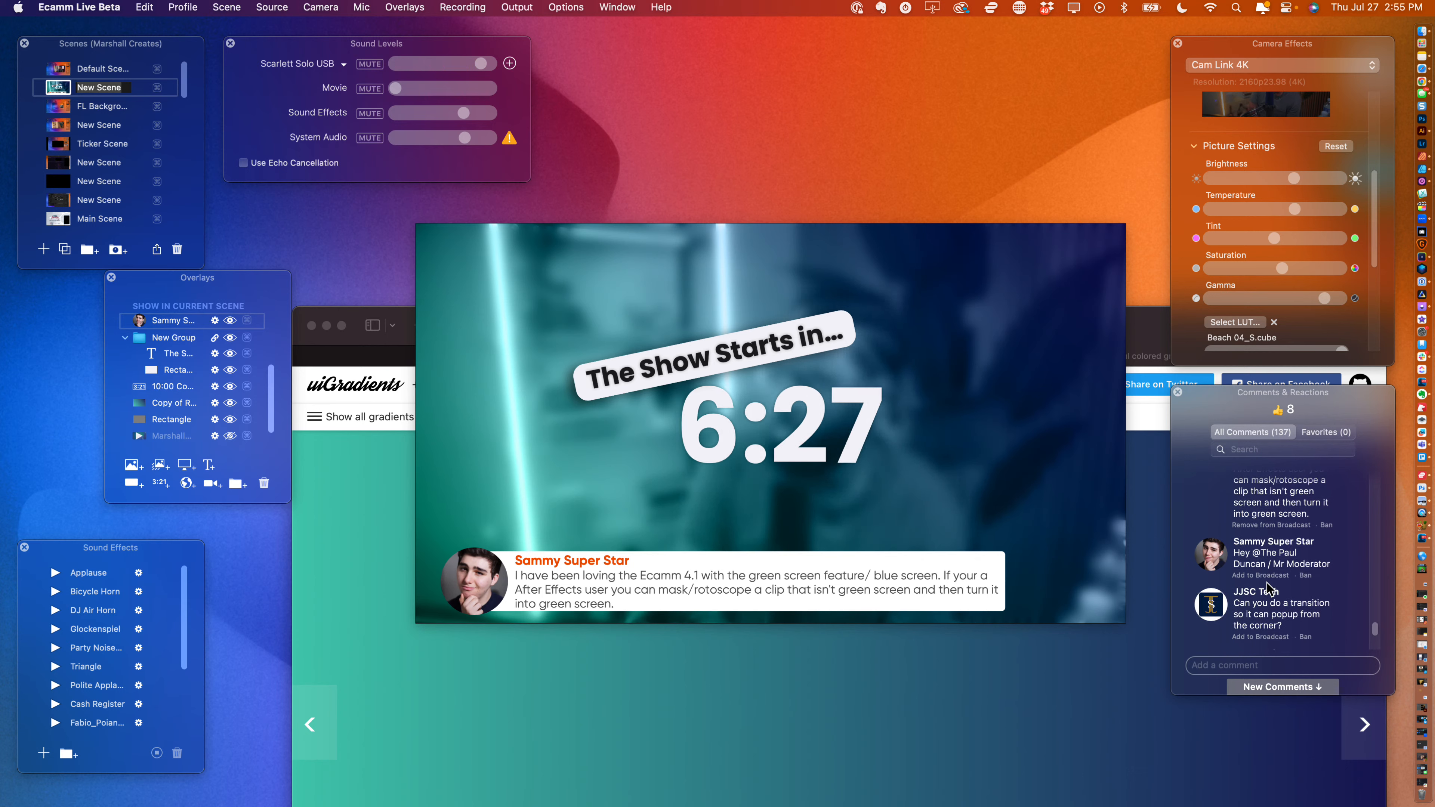
pyautogui.scroll(-2, 1268, 589)
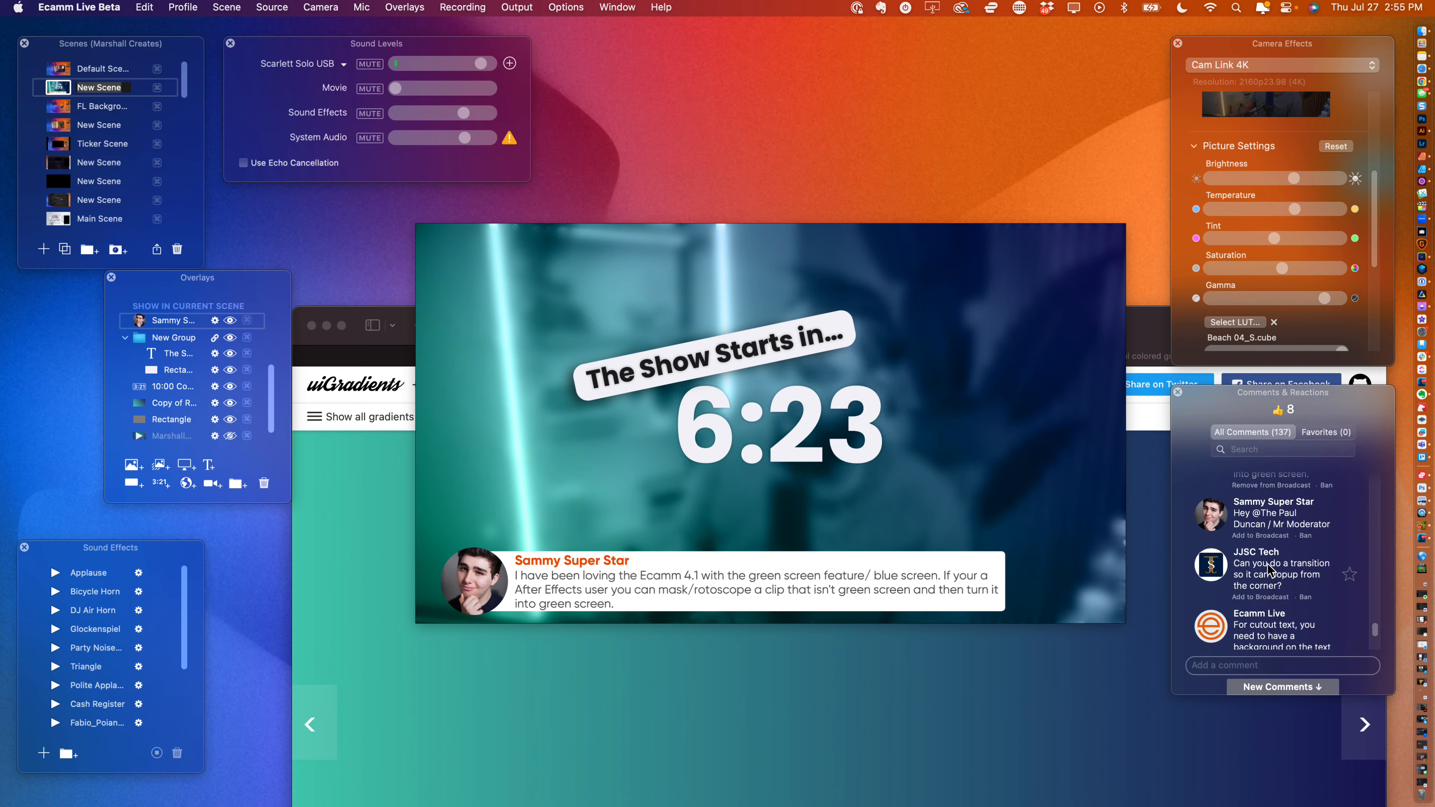
pyautogui.click(1277, 598)
pyautogui.scroll(-2, 1288, 611)
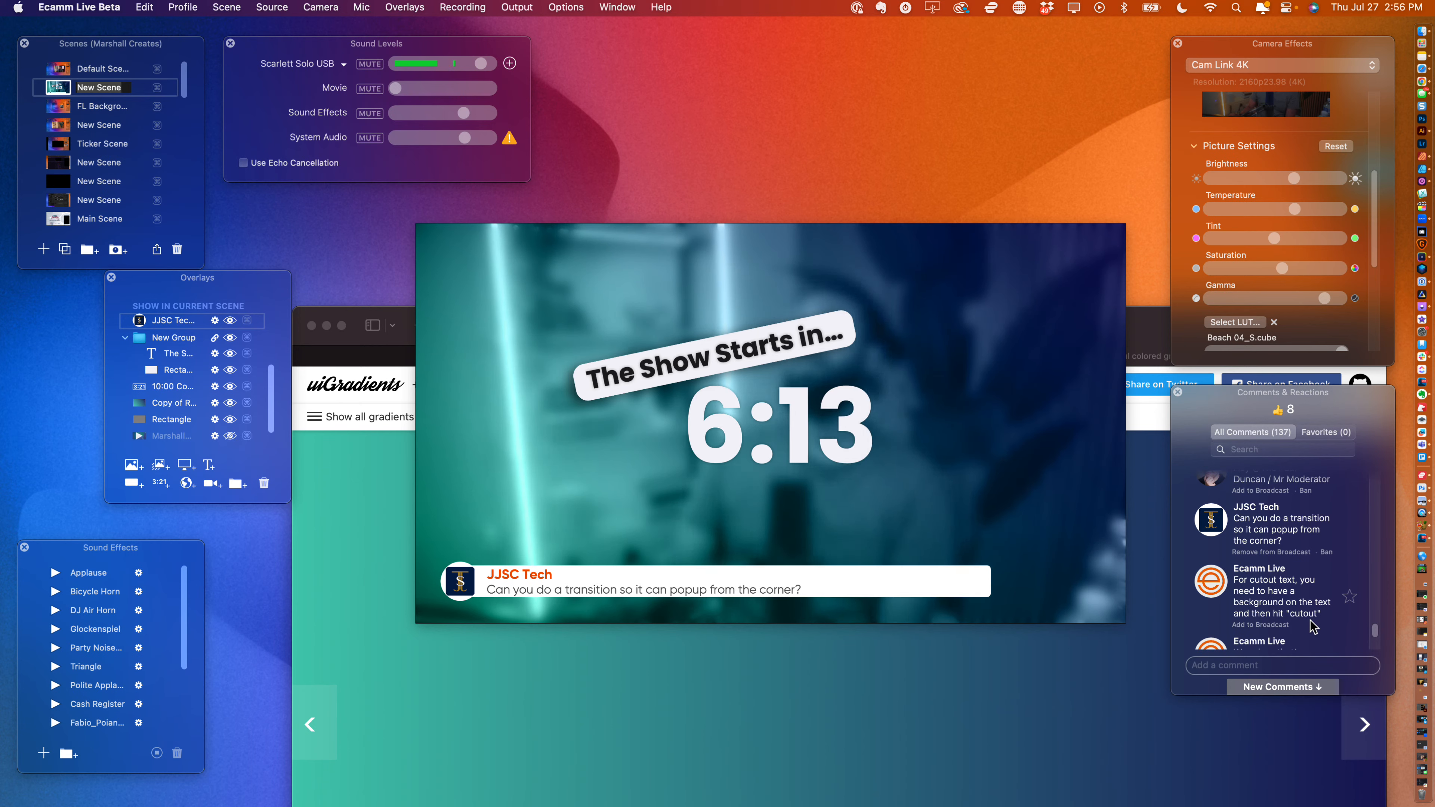
# - Add a camera overlay to the scene and set its video source to Cam Link 4K
pyautogui.moveTo(922, 443)
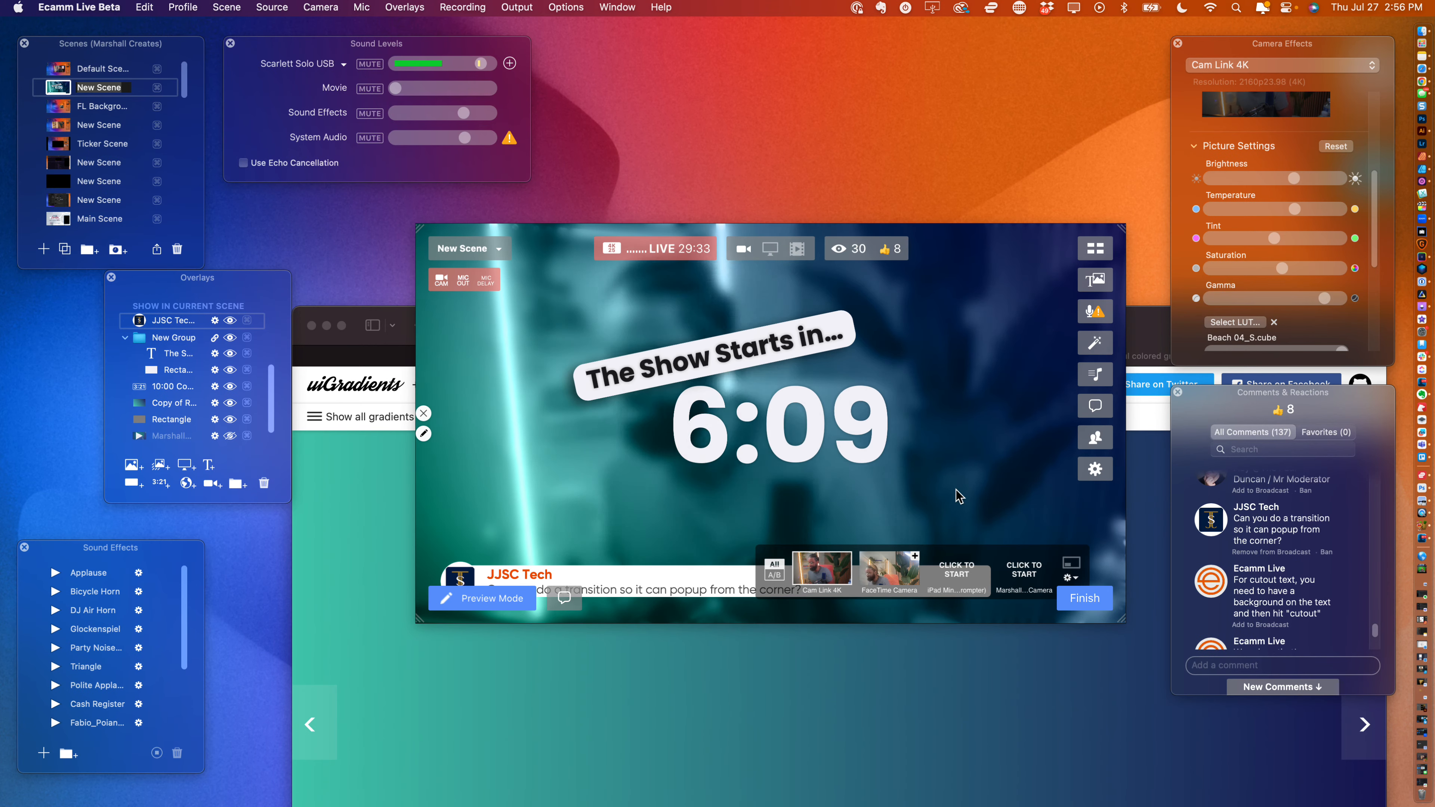
pyautogui.moveTo(122, 132)
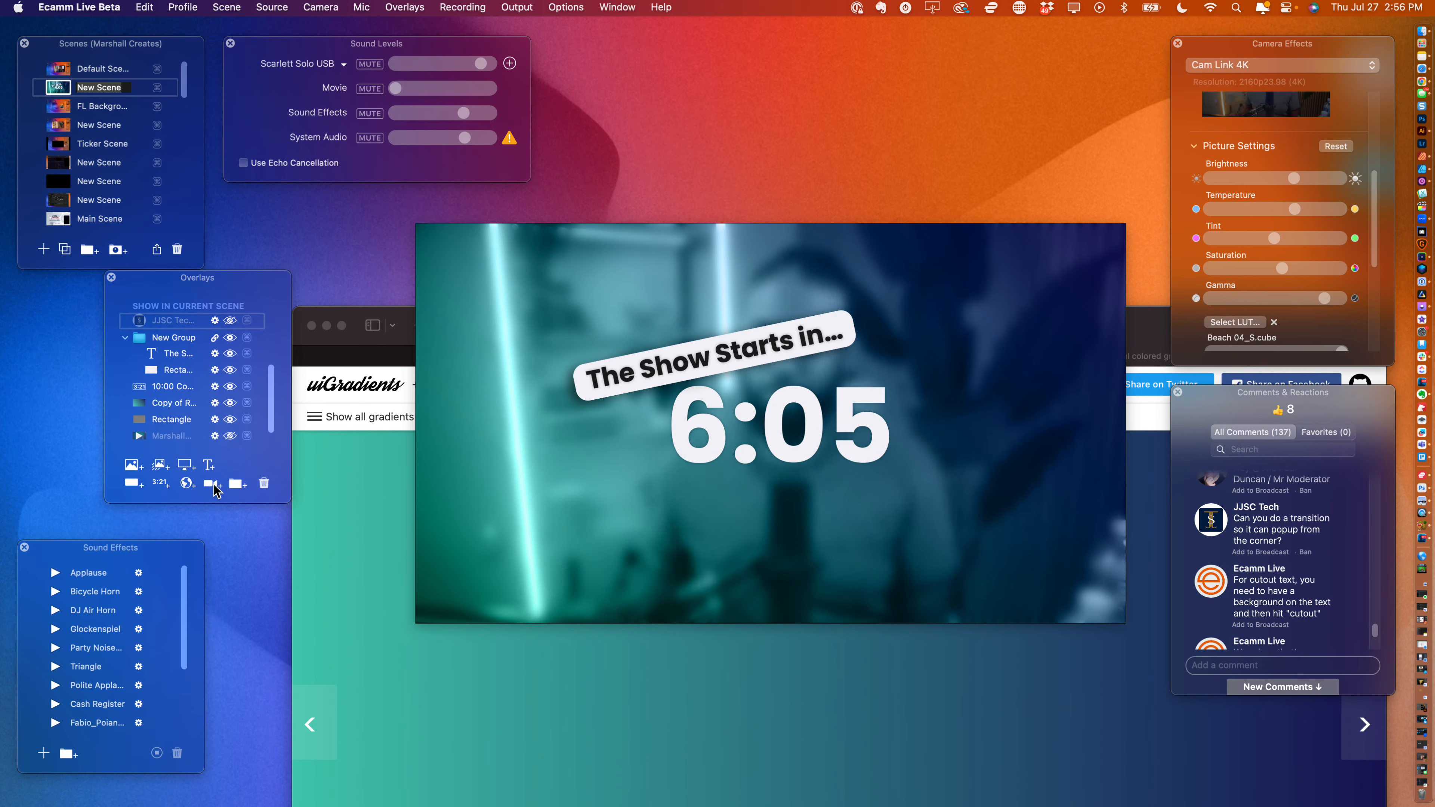
pyautogui.click(213, 486)
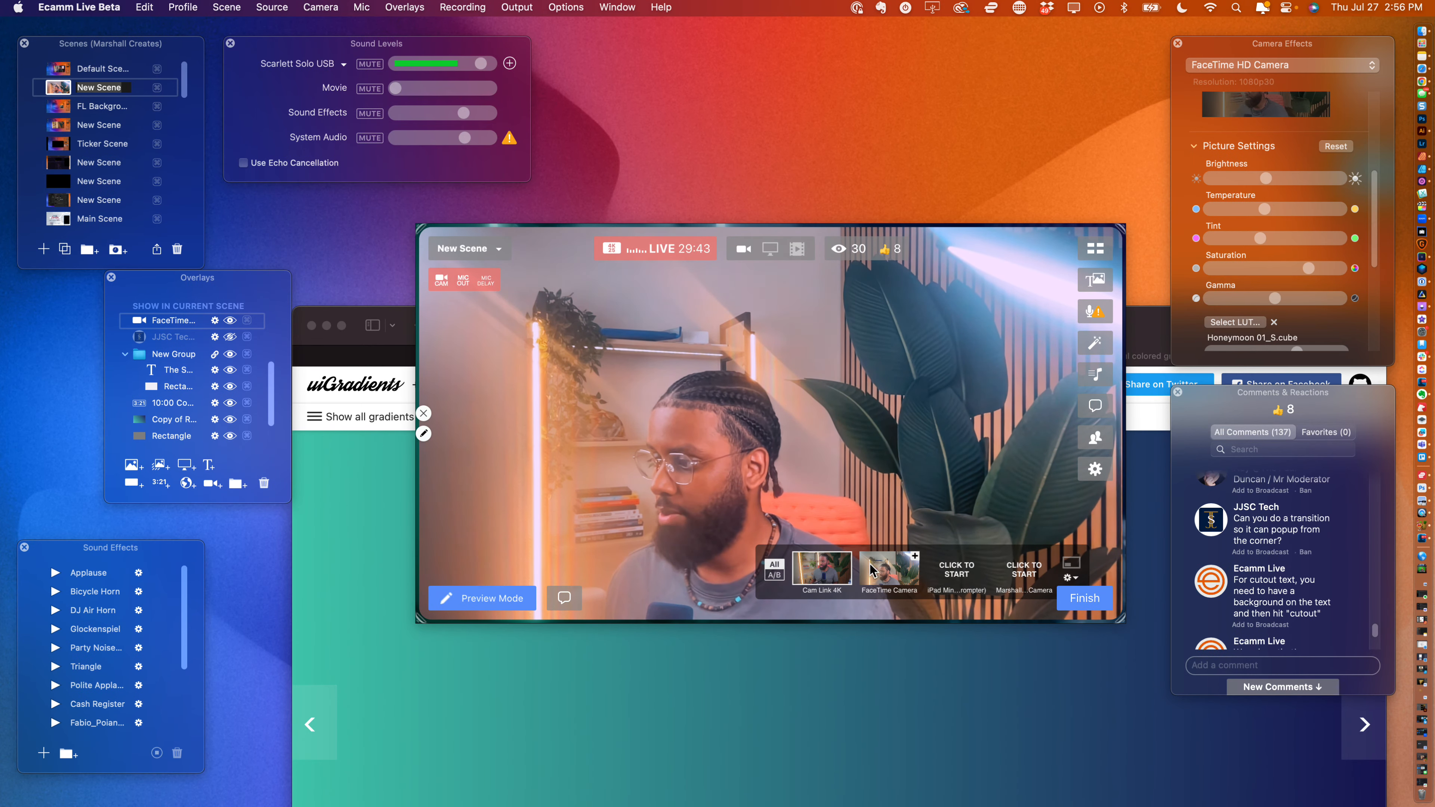
pyautogui.click(423, 434)
pyautogui.click(297, 290)
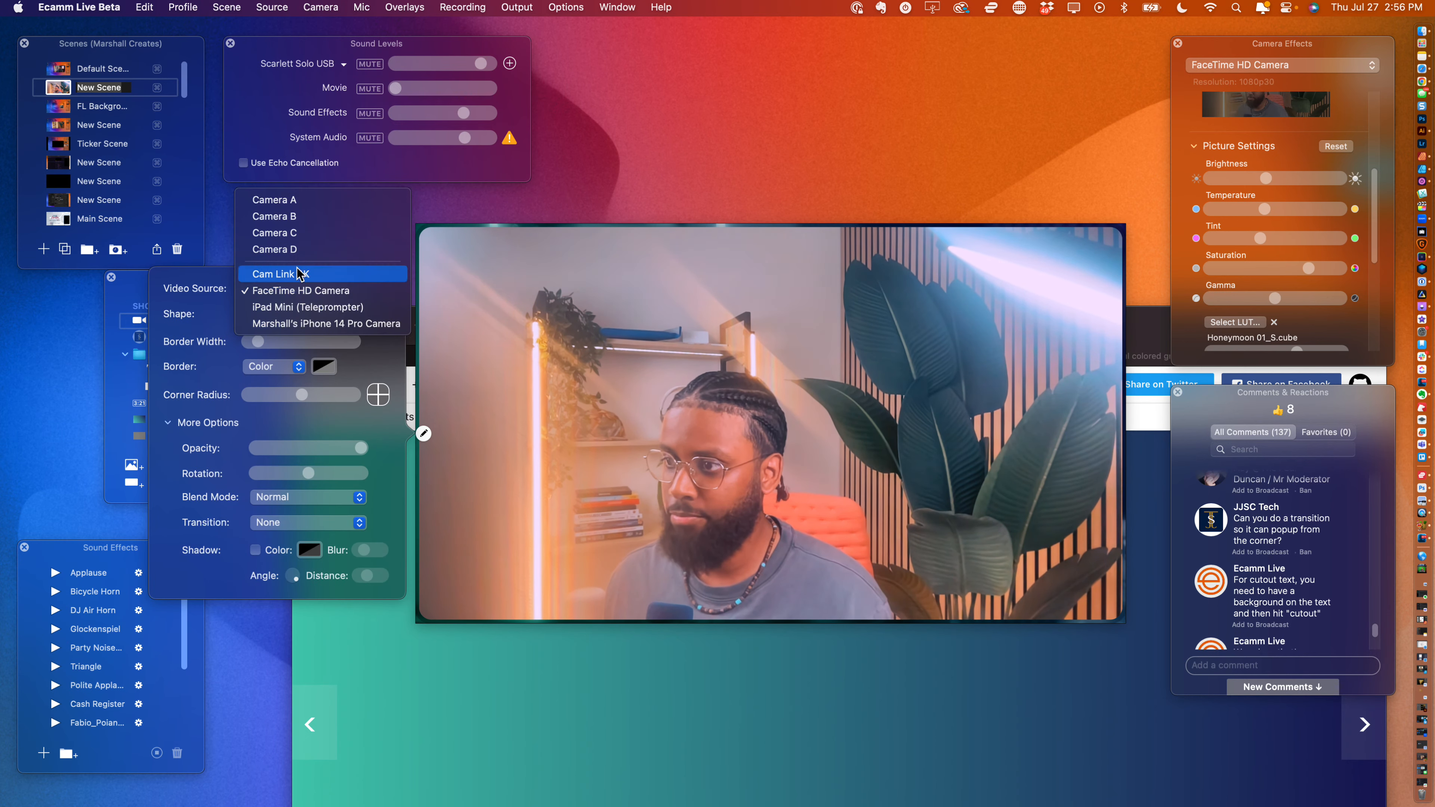
pyautogui.click(298, 273)
# - Scale the camera overlay down into the left half of the scene and move the countdown to its right
pyautogui.moveTo(423, 613); pyautogui.dragTo(817, 401)
pyautogui.moveTo(900, 318); pyautogui.dragTo(572, 459)
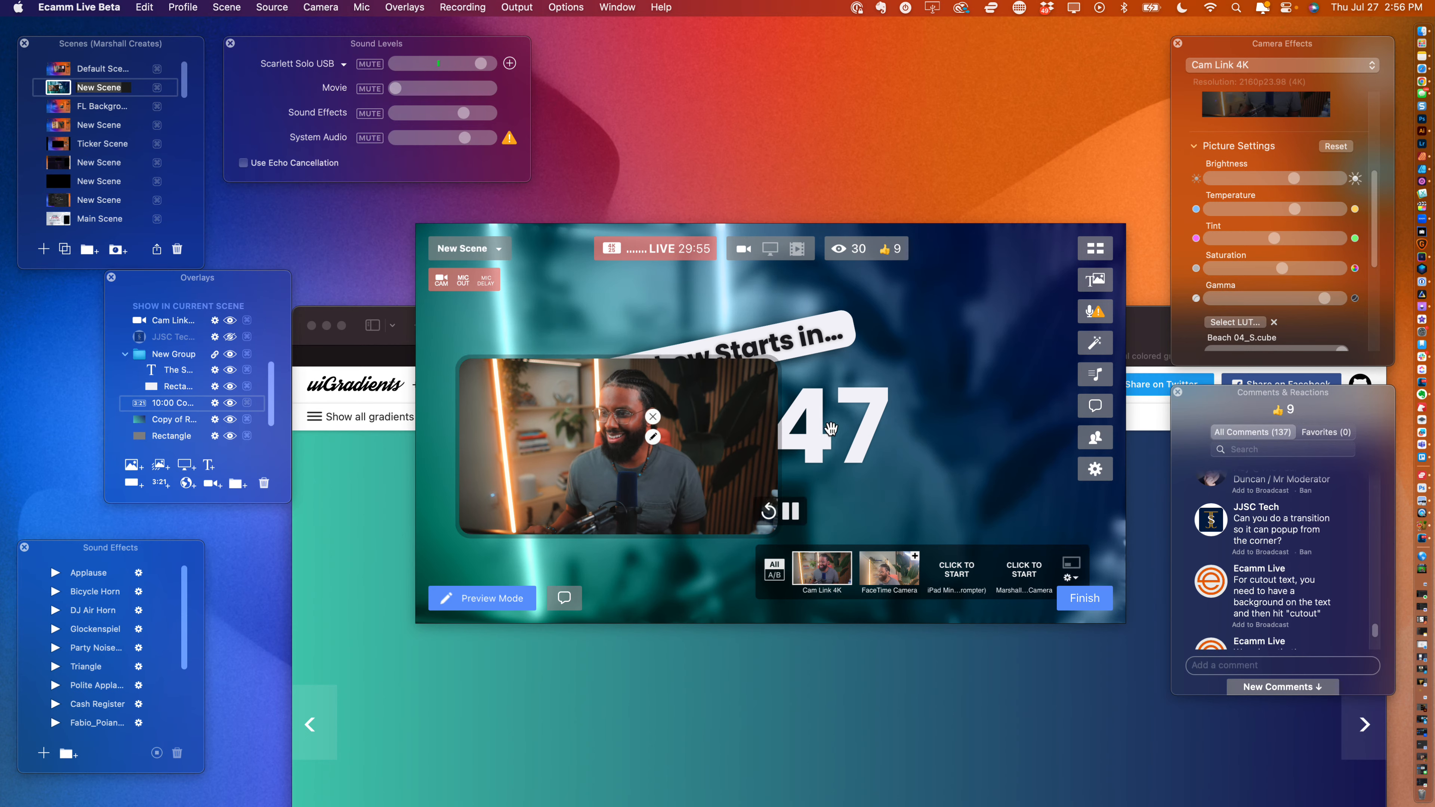
pyautogui.moveTo(830, 429); pyautogui.dragTo(984, 430)
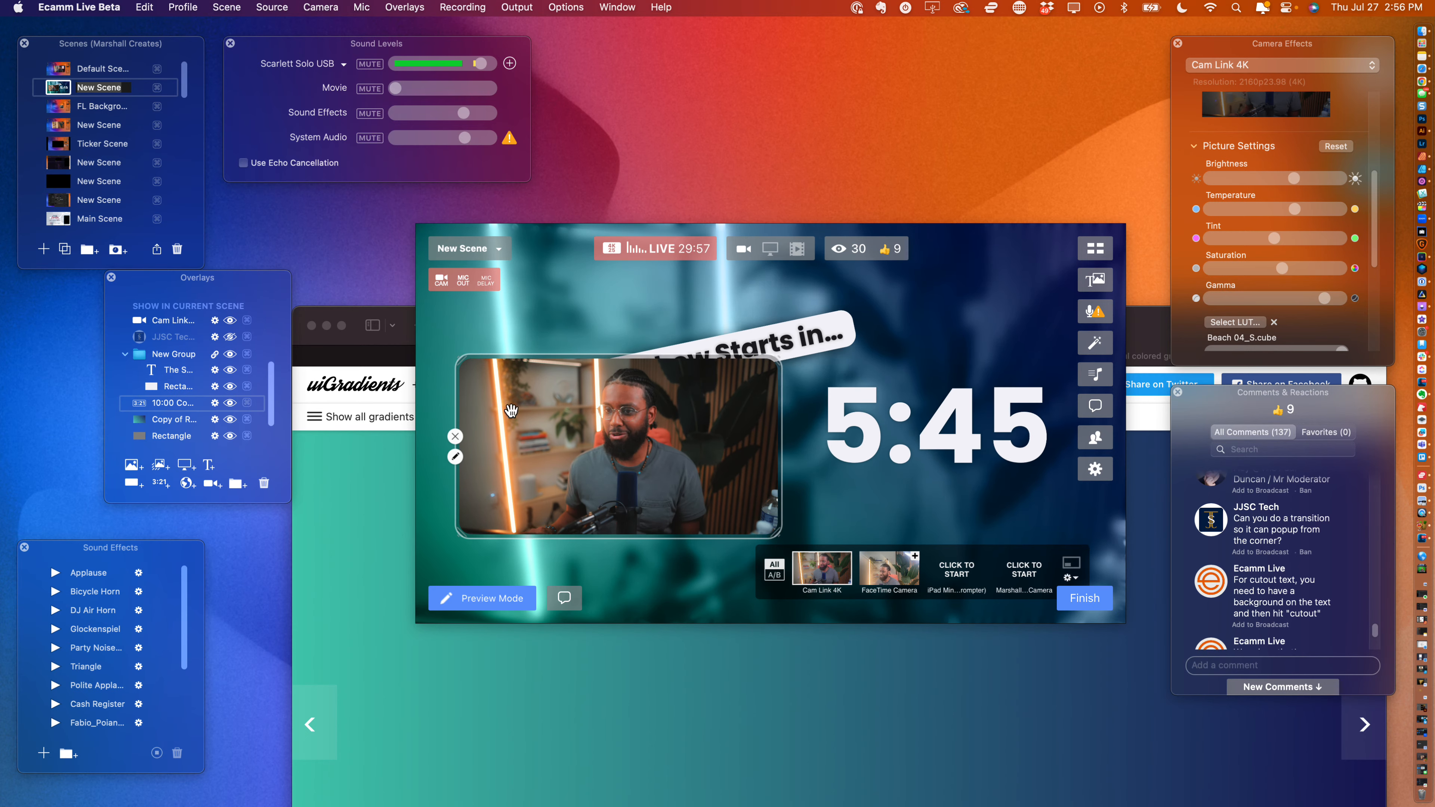
# - Add a text overlay reading "Text" and enlarge it over the camera picture
pyautogui.click(211, 465)
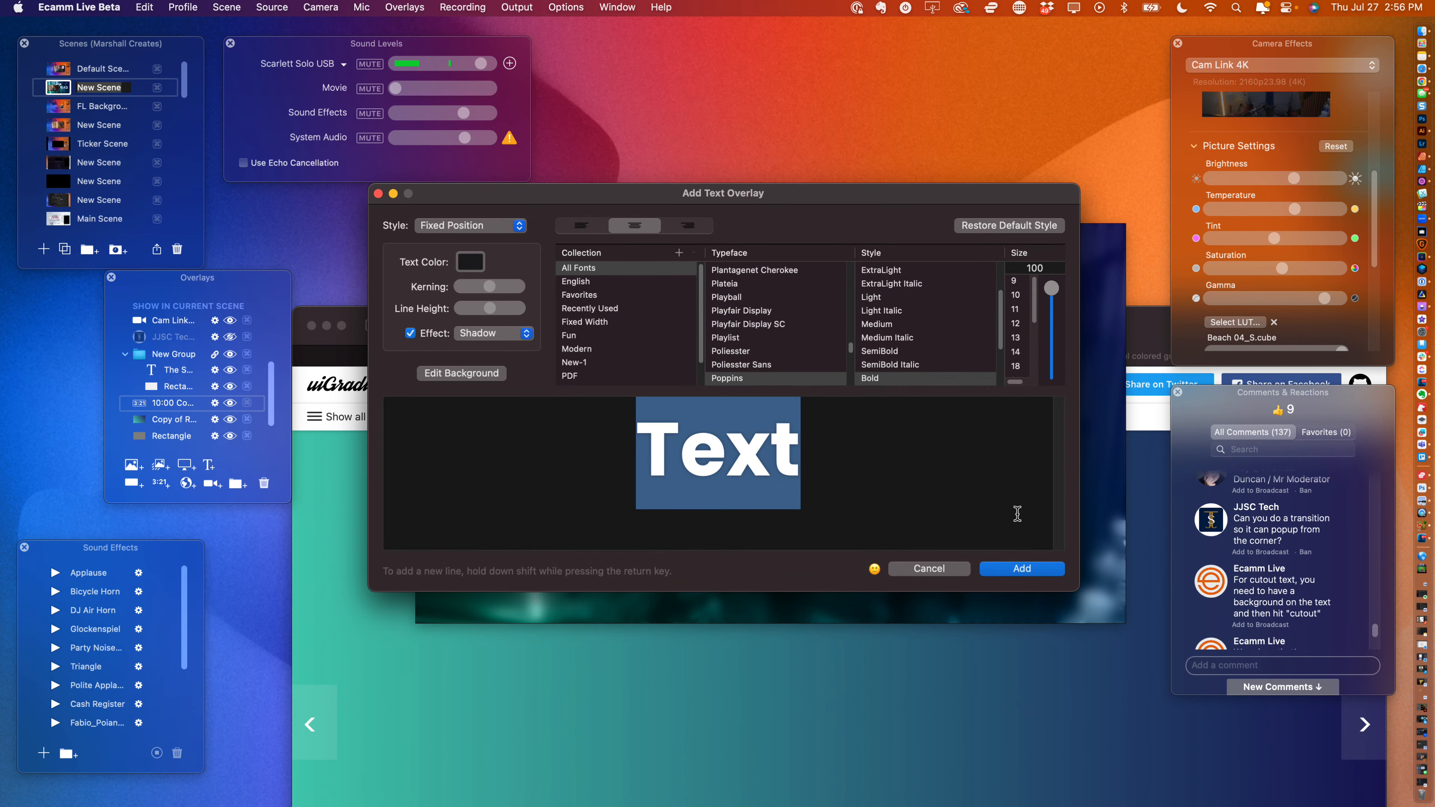
pyautogui.click(1022, 569)
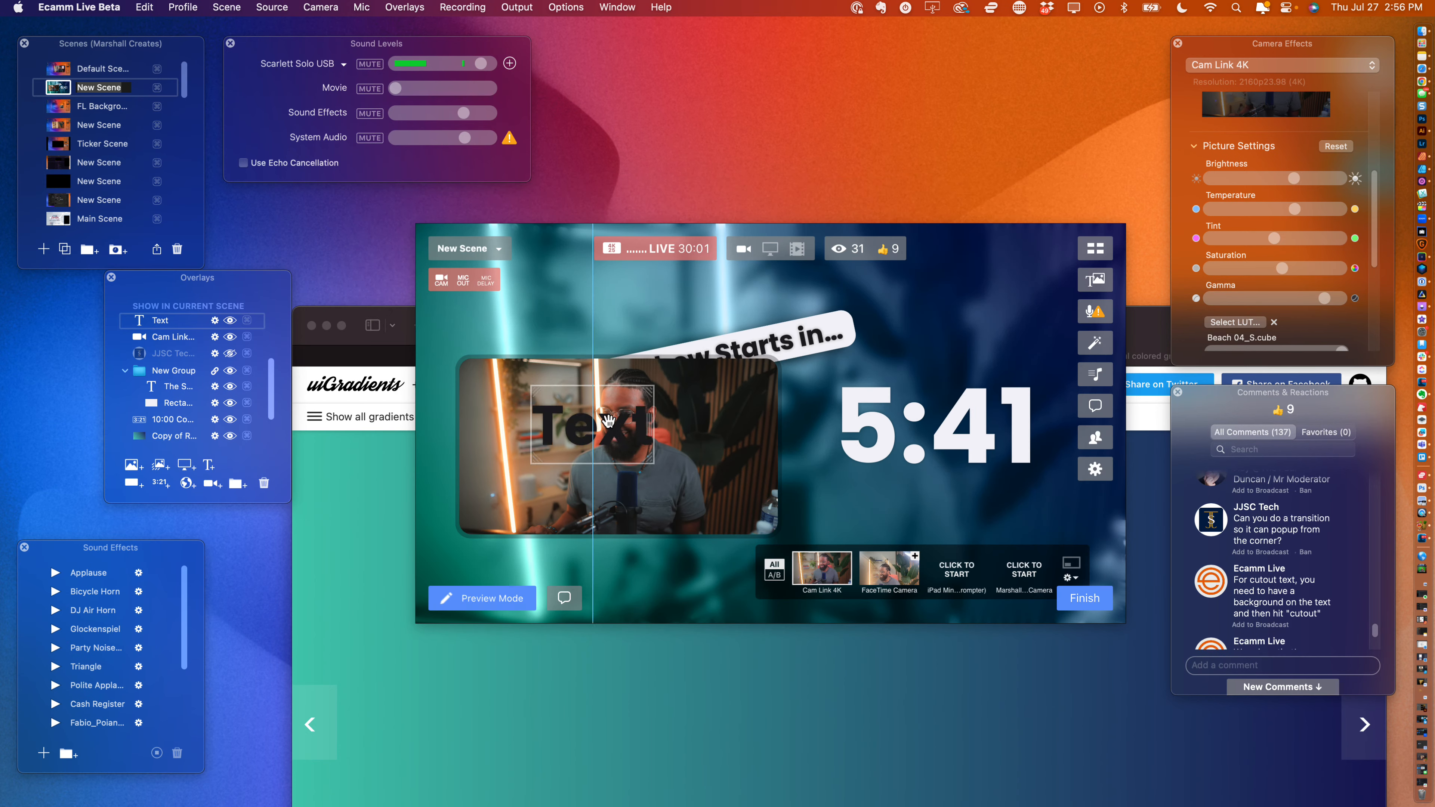
pyautogui.scroll(5, 646, 466)
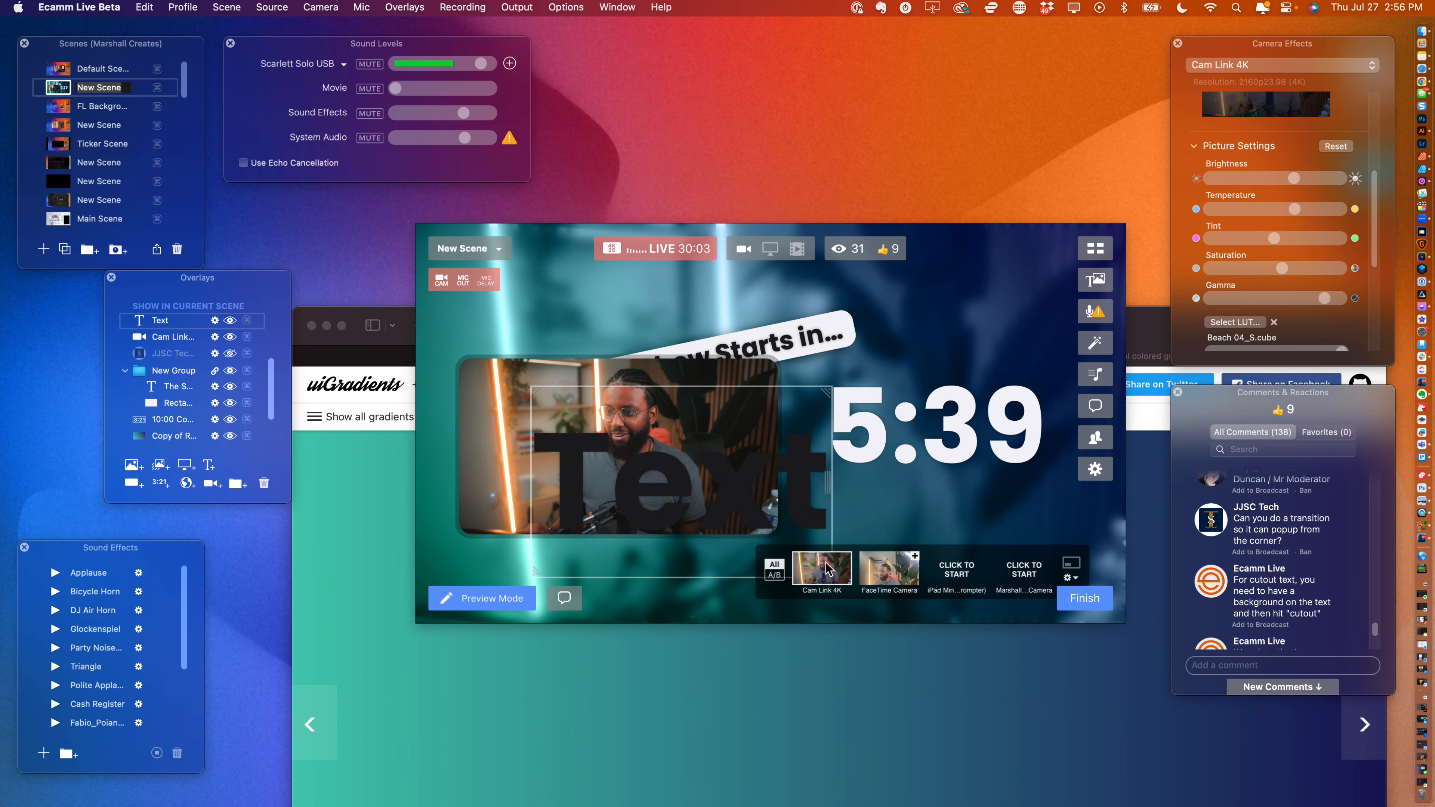
pyautogui.moveTo(695, 459); pyautogui.dragTo(689, 400)
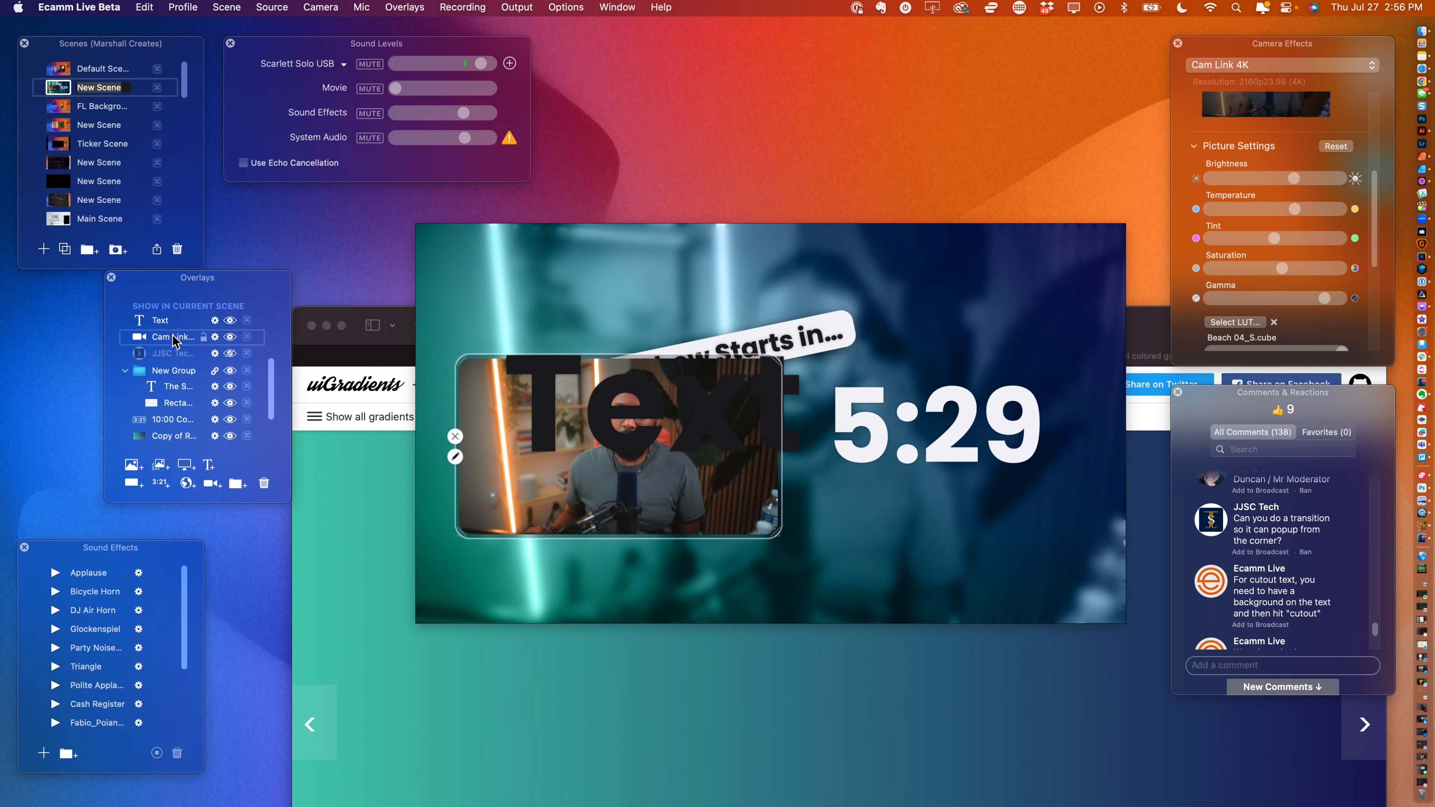
# - Stack the camera overlay above the "Text" overlay and turn on Cutout Text for that text
pyautogui.moveTo(175, 319); pyautogui.dragTo(175, 322)
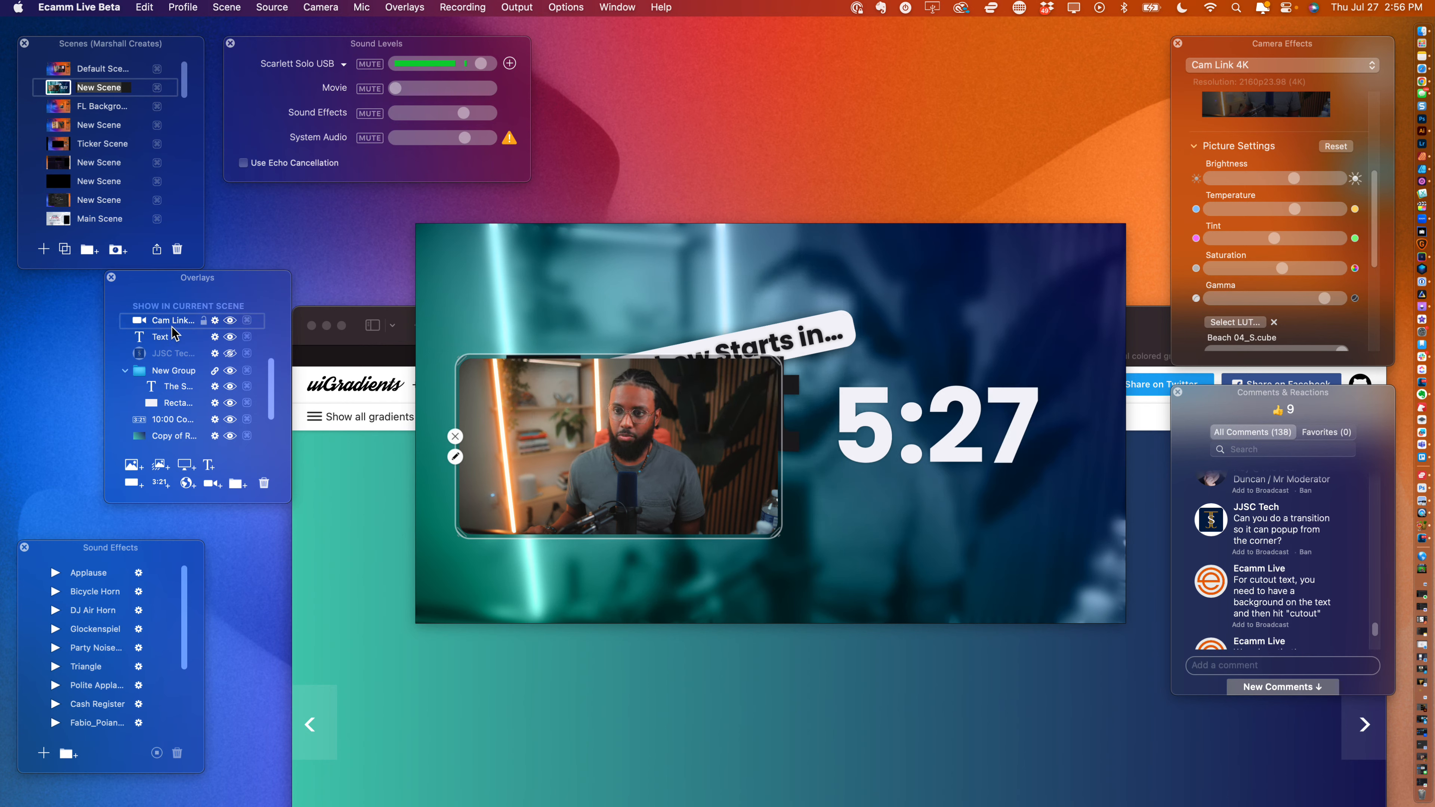
pyautogui.moveTo(473, 428)
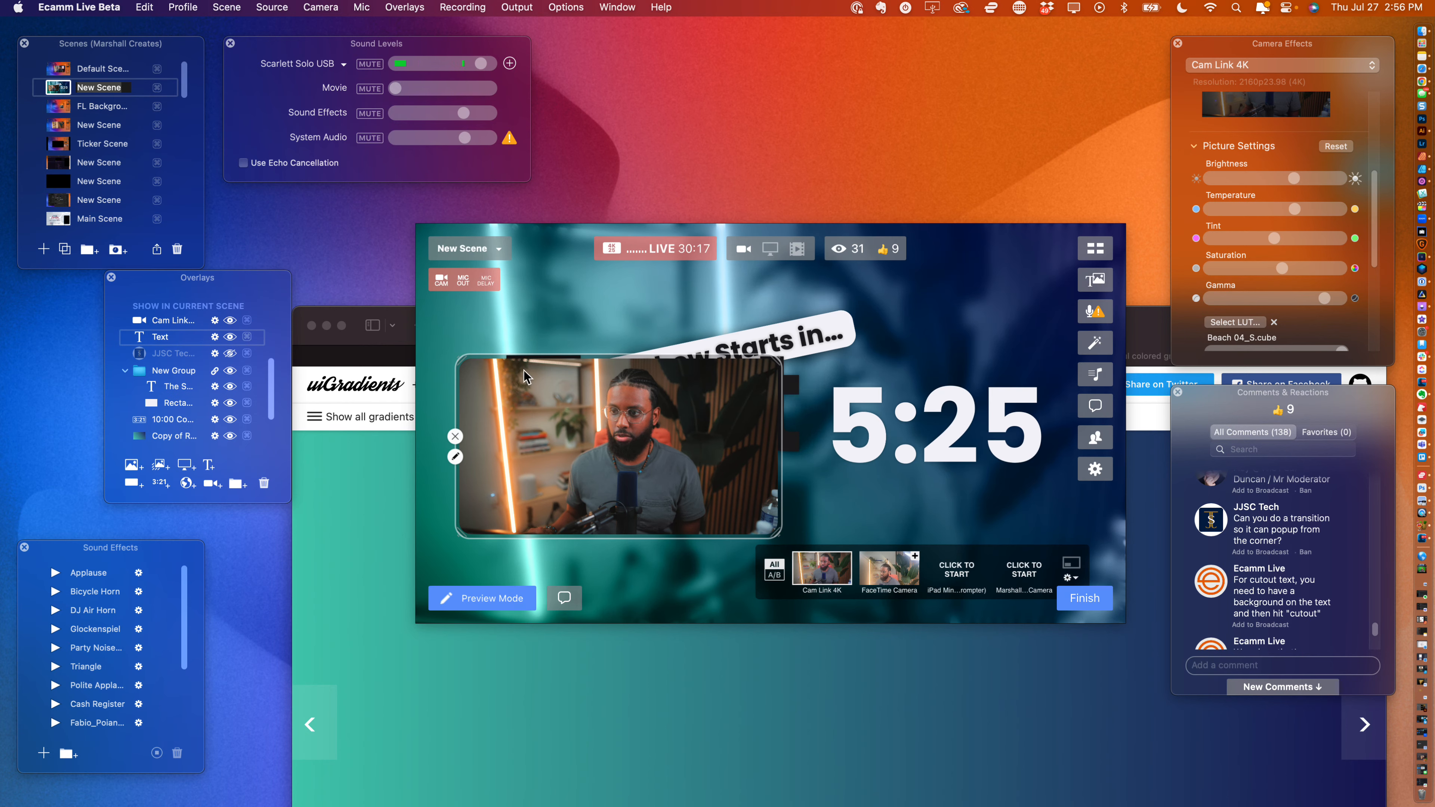
pyautogui.click(215, 336)
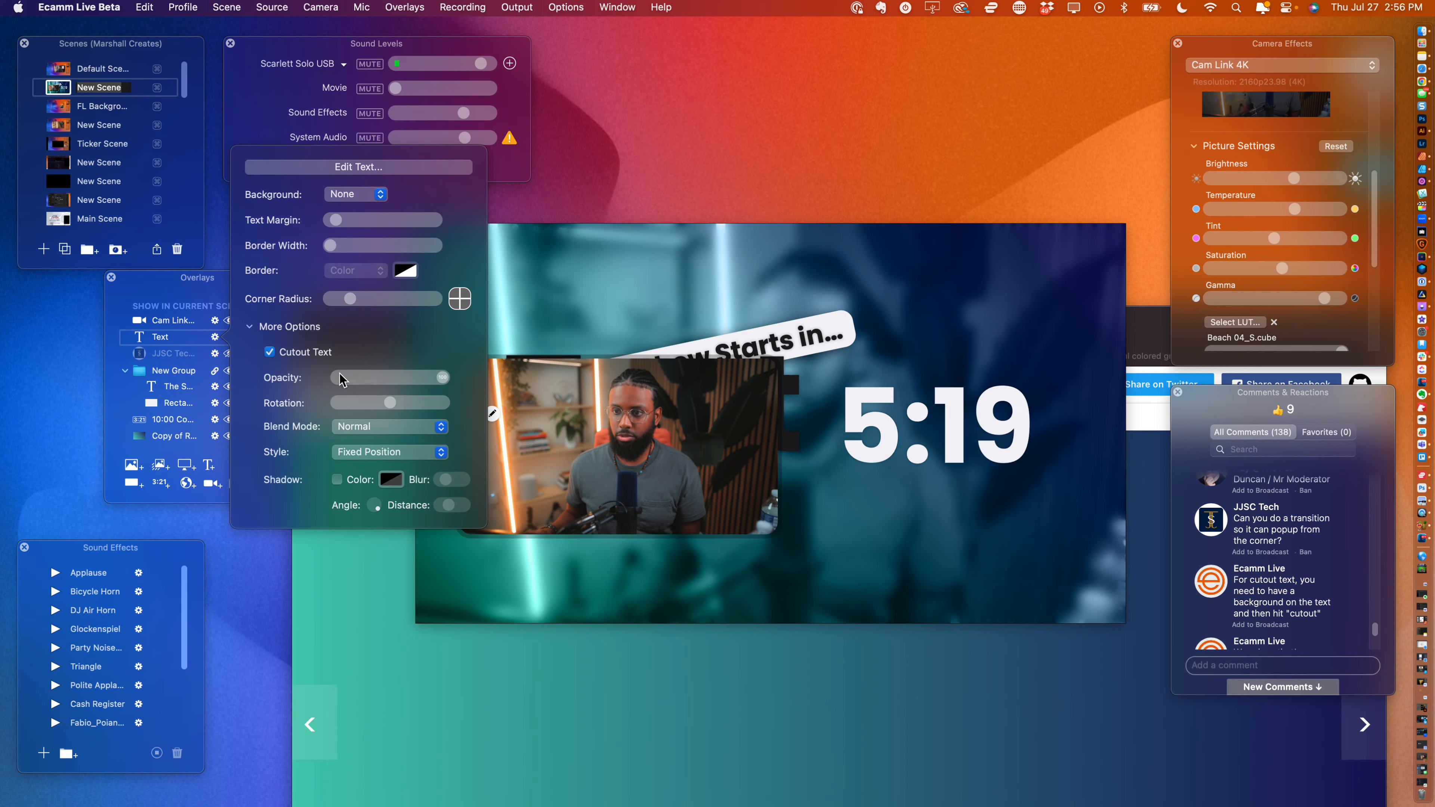
# - Shift the camera overlay slightly right and up in the scene, over the cutout text
pyautogui.click(163, 321)
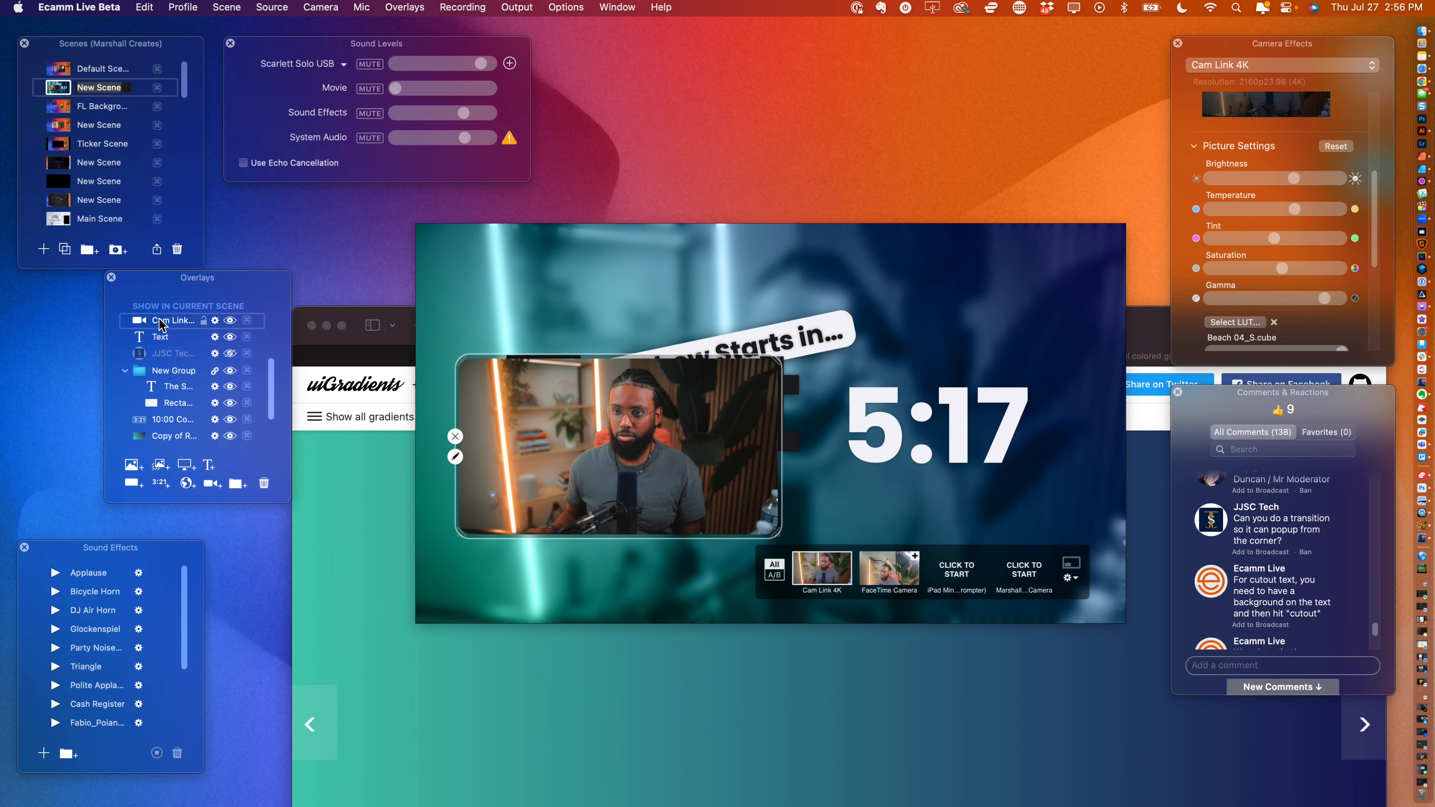
pyautogui.moveTo(162, 323)
pyautogui.mouseDown()
pyautogui.moveTo(167, 351)
pyautogui.moveTo(166, 316)
pyautogui.mouseUp()
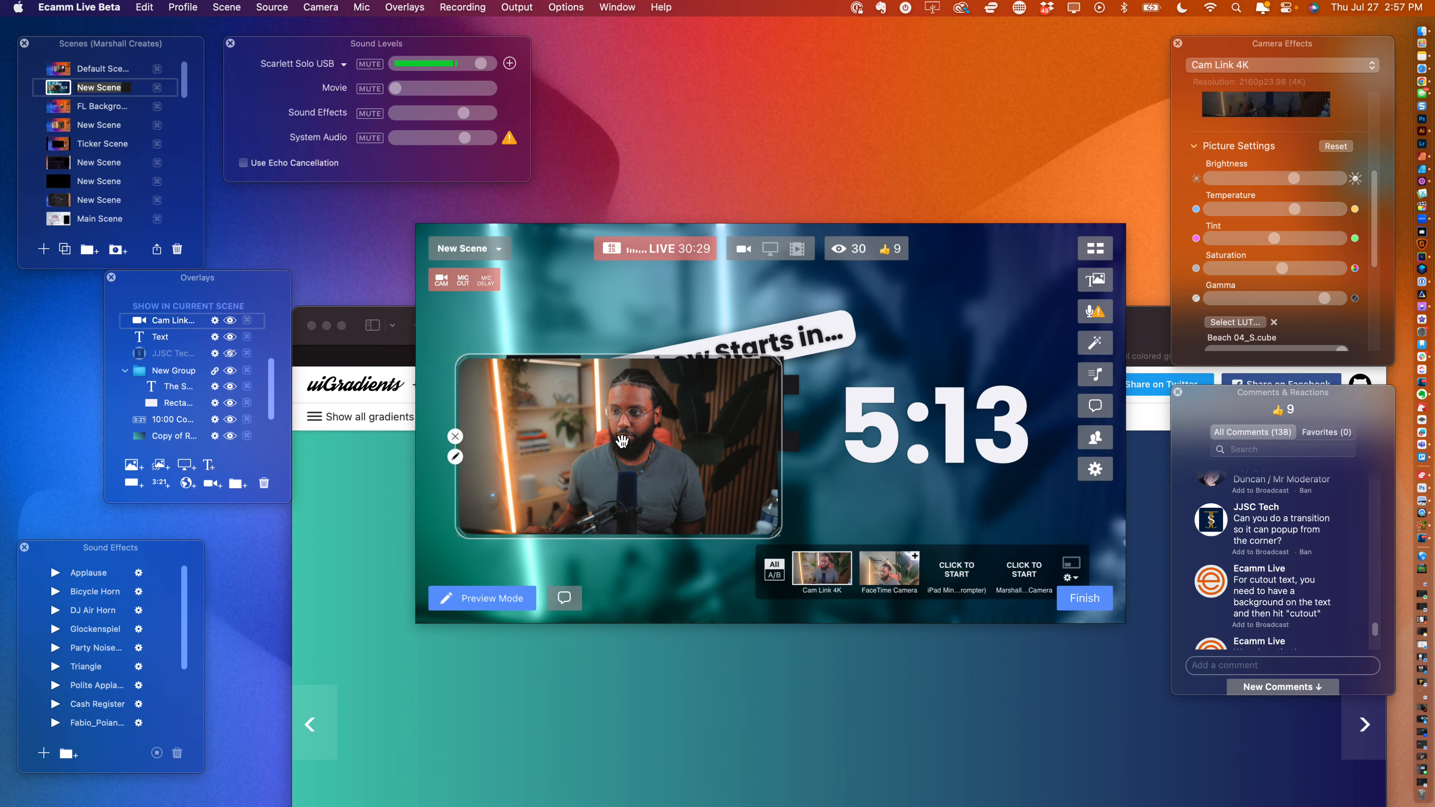
pyautogui.moveTo(622, 440); pyautogui.dragTo(662, 440)
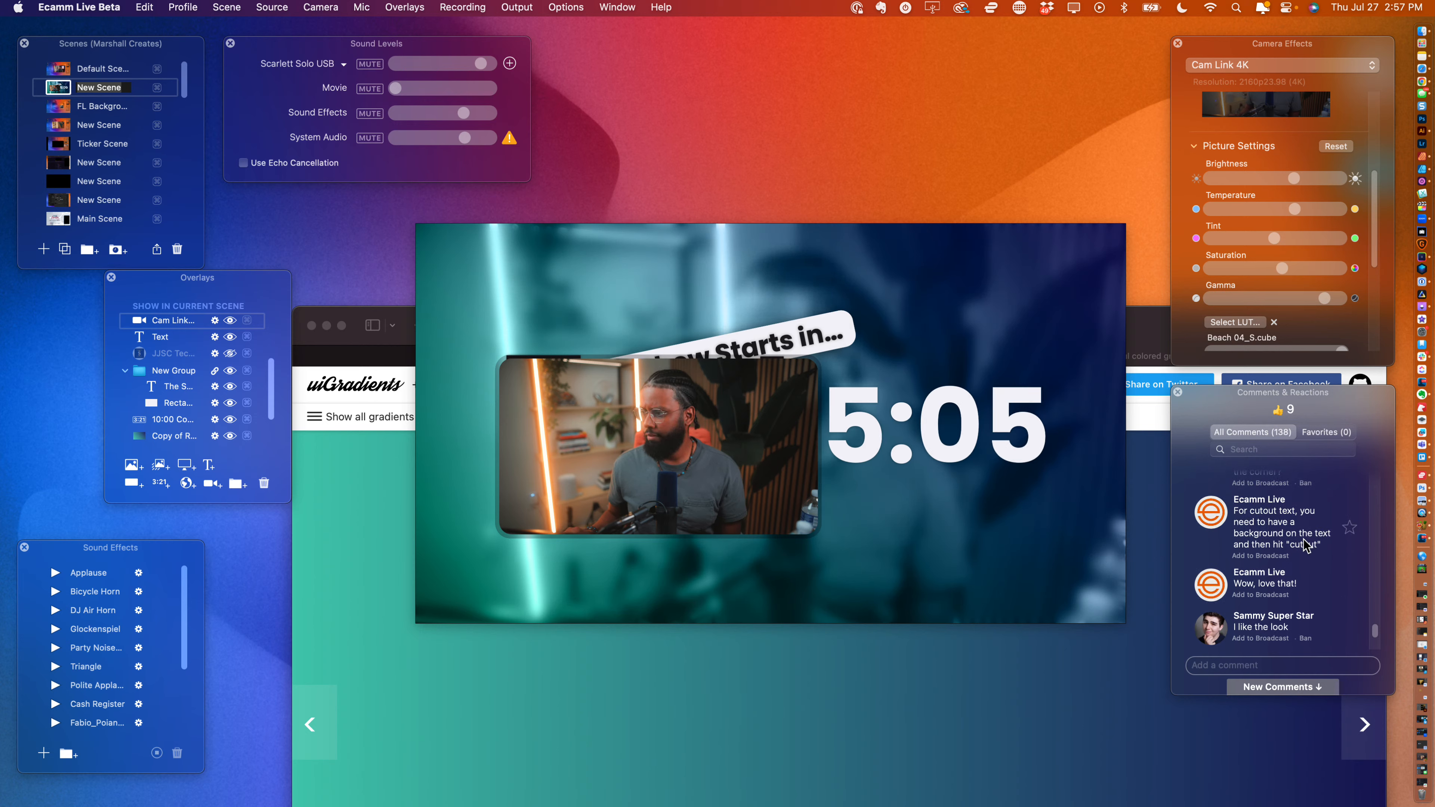
pyautogui.moveTo(151, 324)
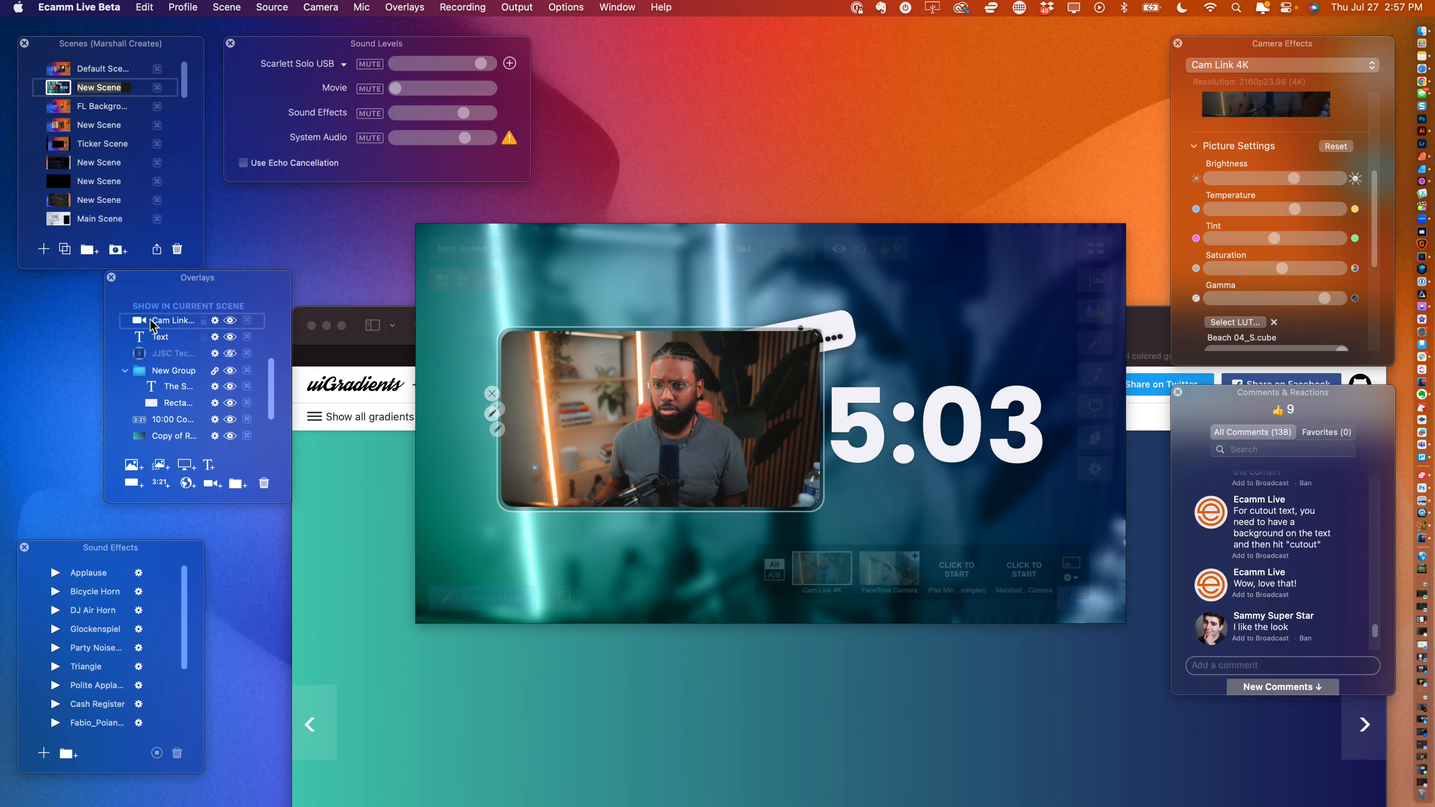
# - Check the camera overlay's settings and try lowering the opacity of the cutout text
pyautogui.click(214, 321)
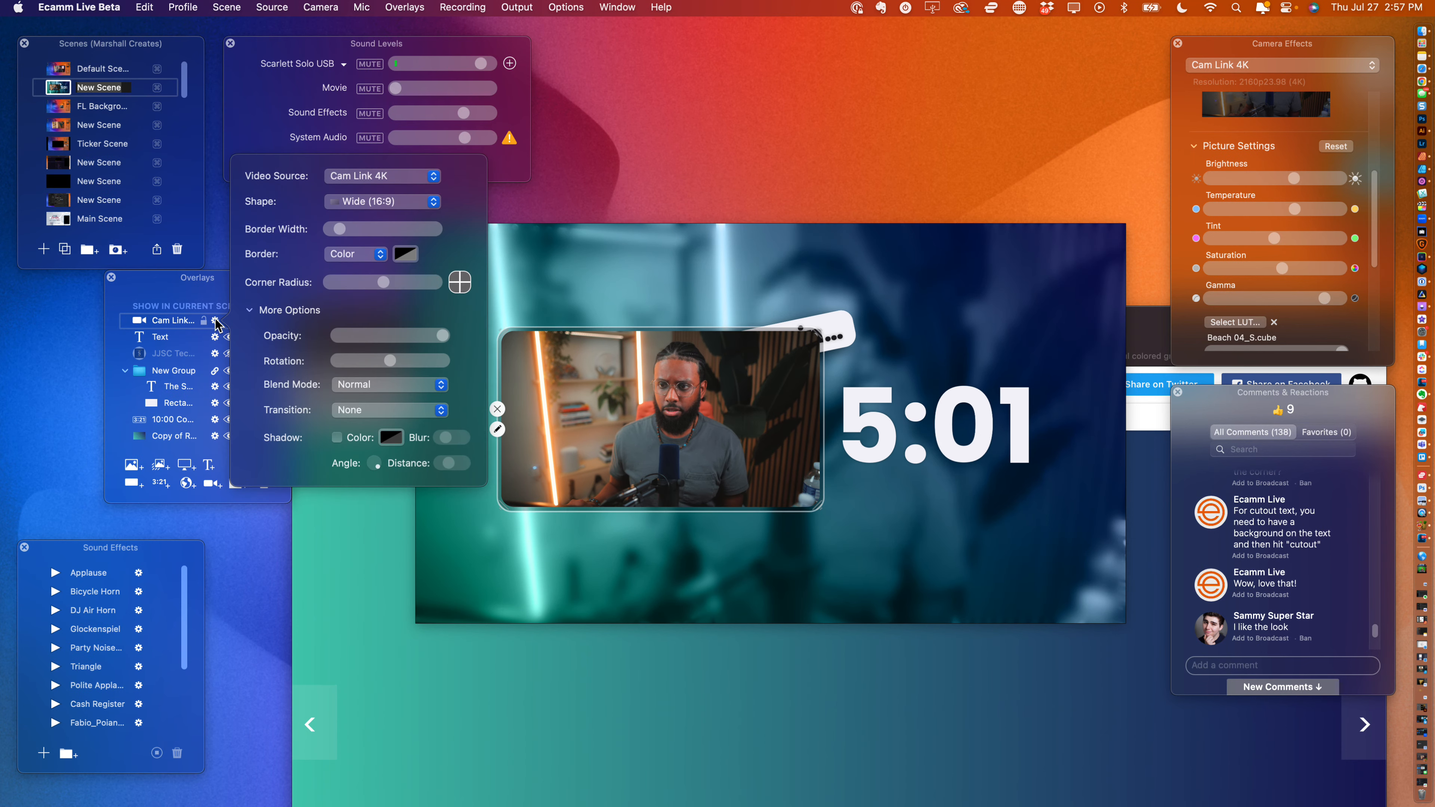
pyautogui.click(215, 321)
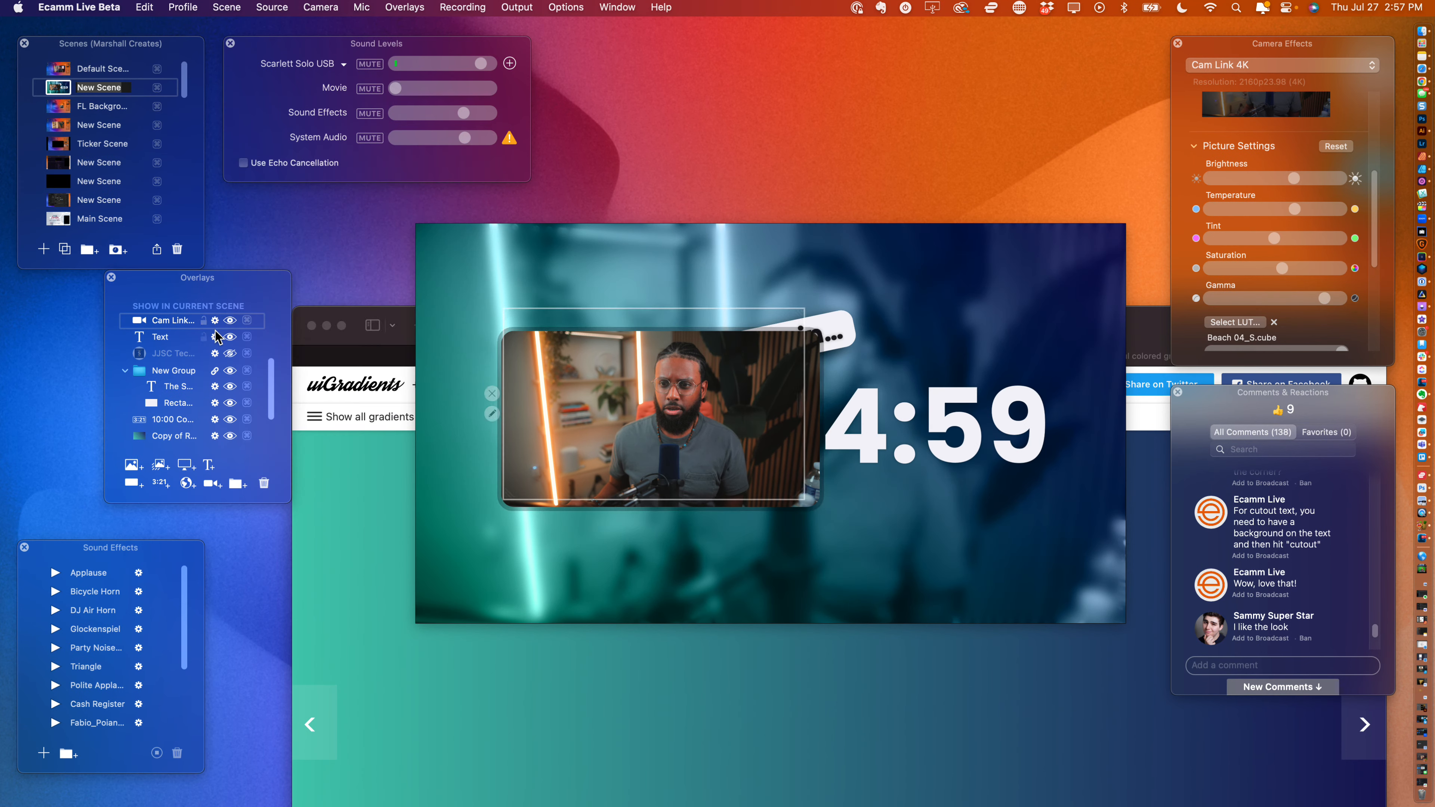
pyautogui.click(214, 337)
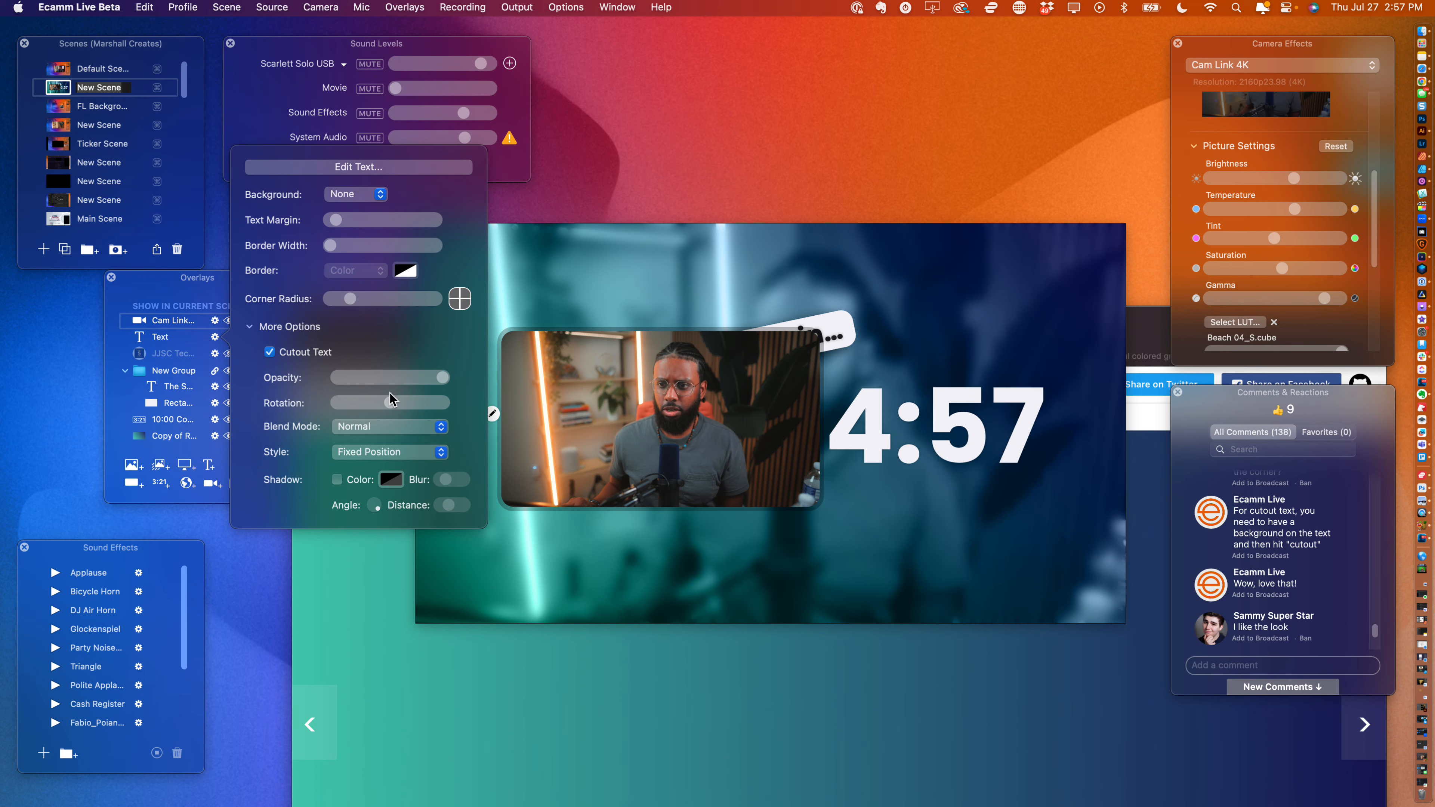
pyautogui.moveTo(442, 378); pyautogui.dragTo(384, 376)
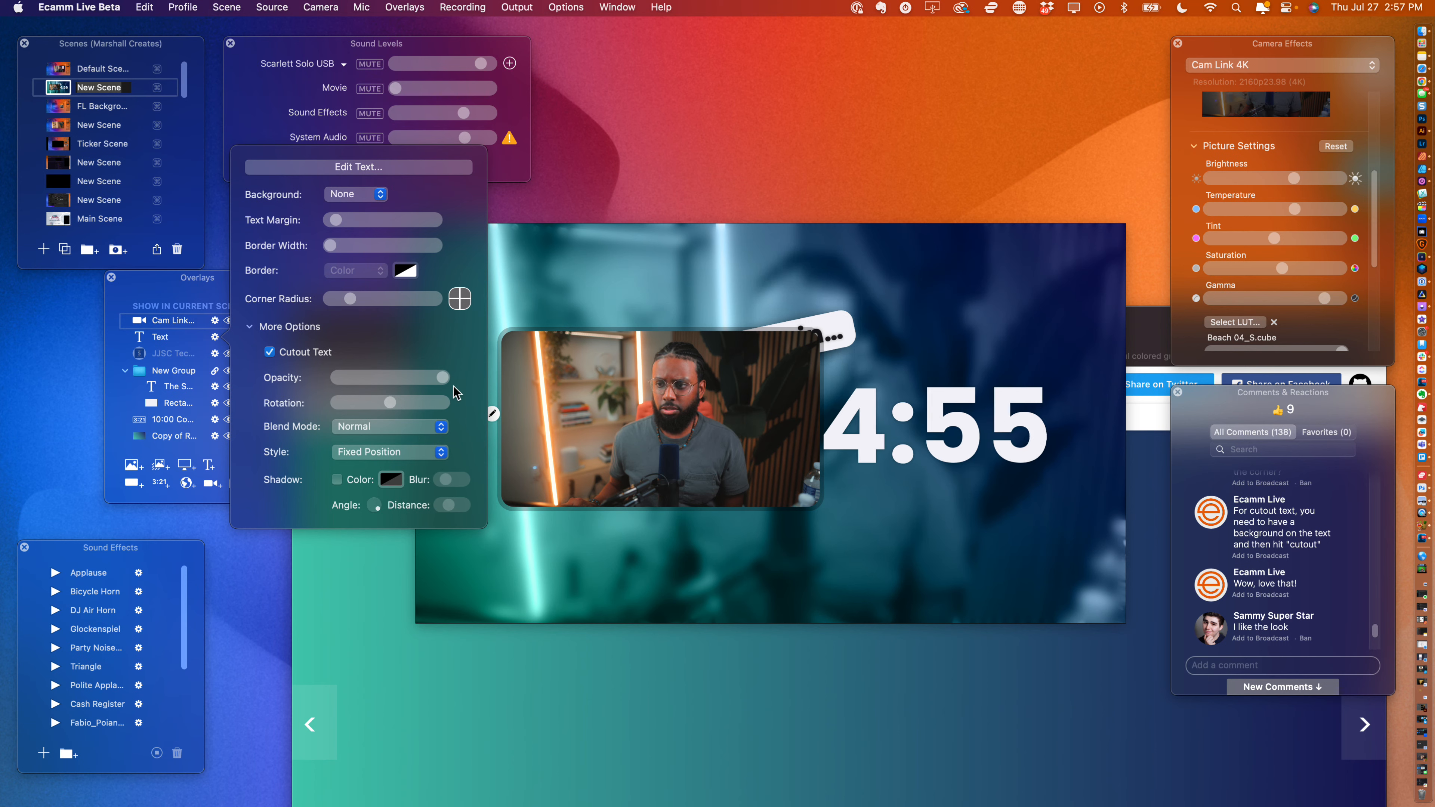
# - Move the camera overlay beneath the "Text" overlay in the stacking order and keep the text's background set to None
pyautogui.click(161, 328)
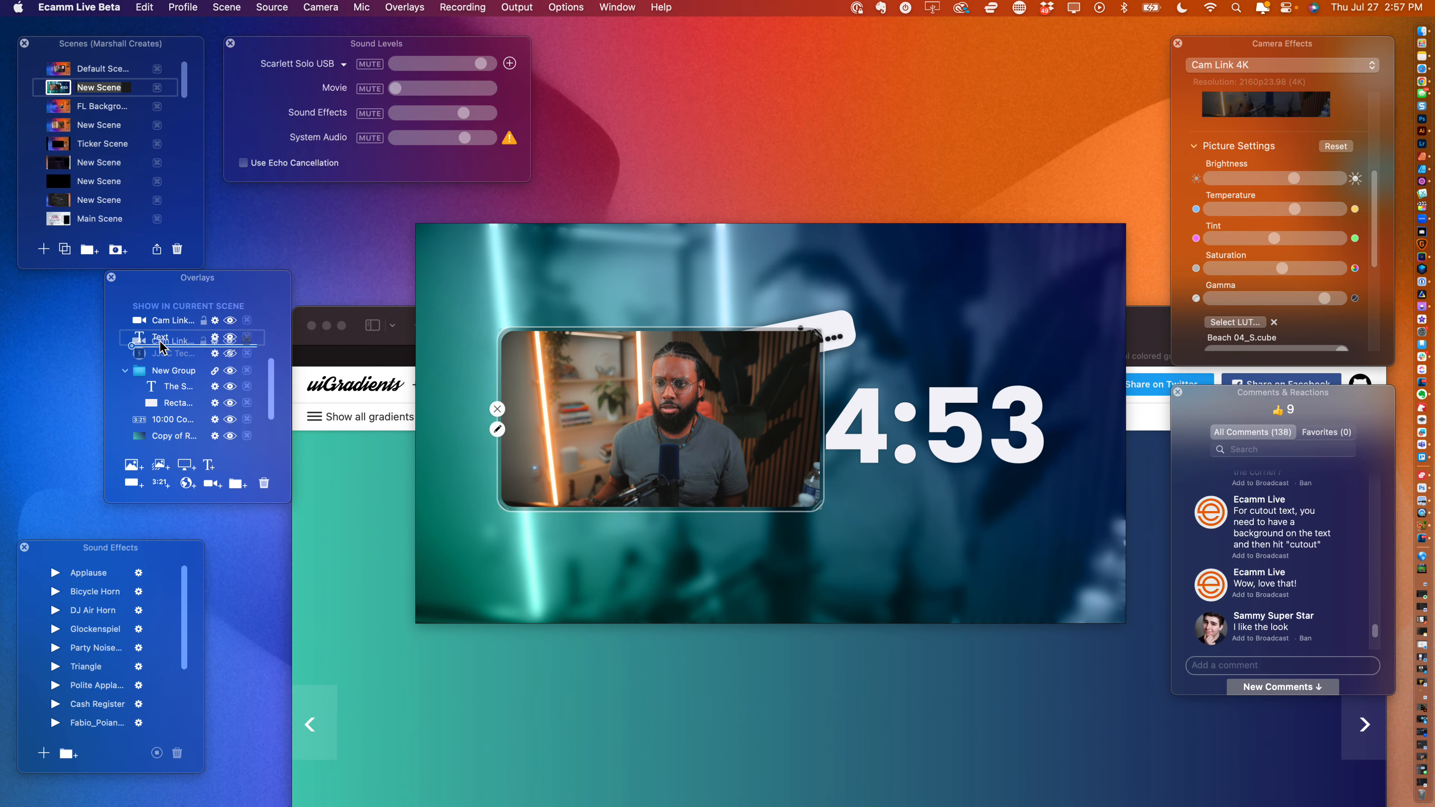
pyautogui.moveTo(161, 345); pyautogui.dragTo(161, 319)
pyautogui.click(215, 321)
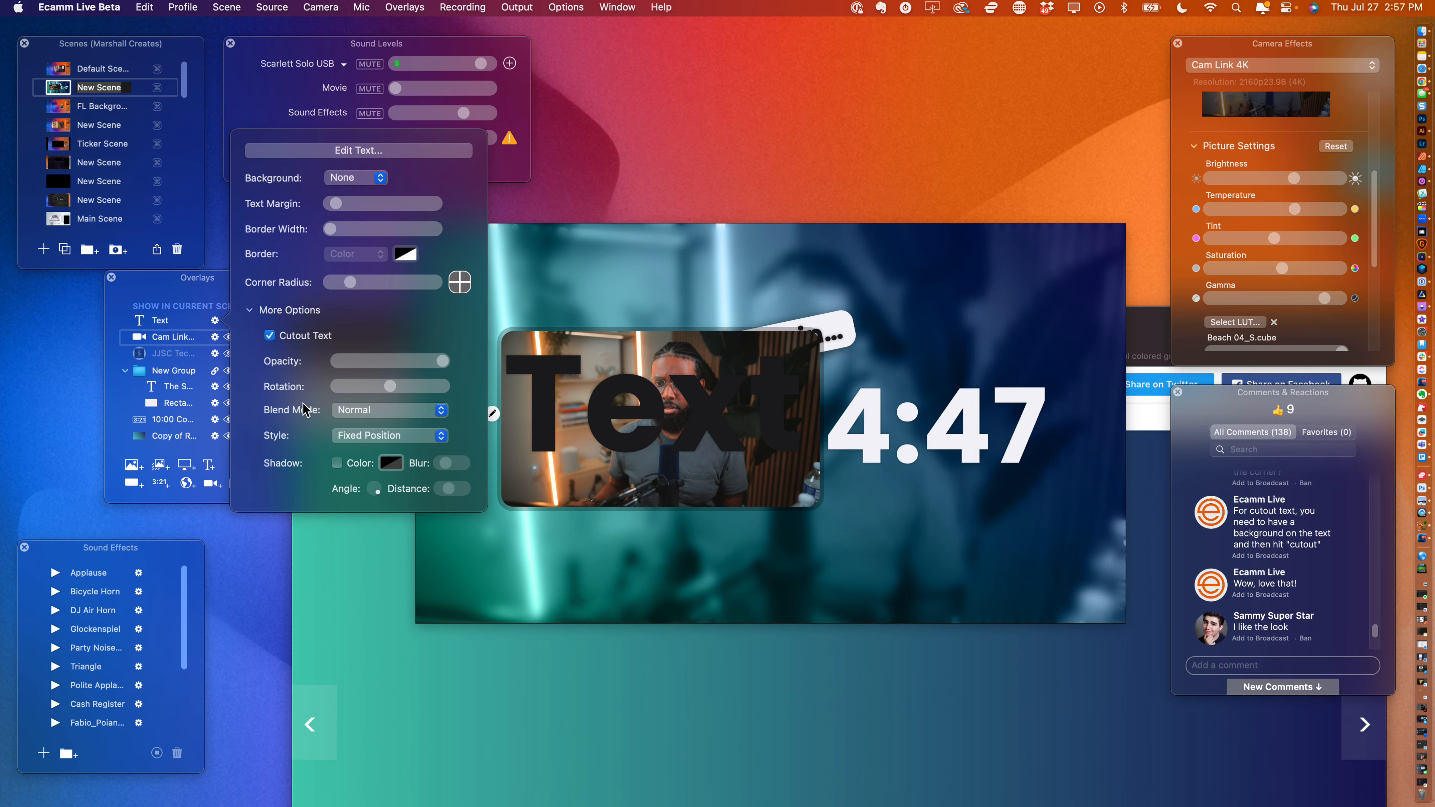
pyautogui.click(352, 178)
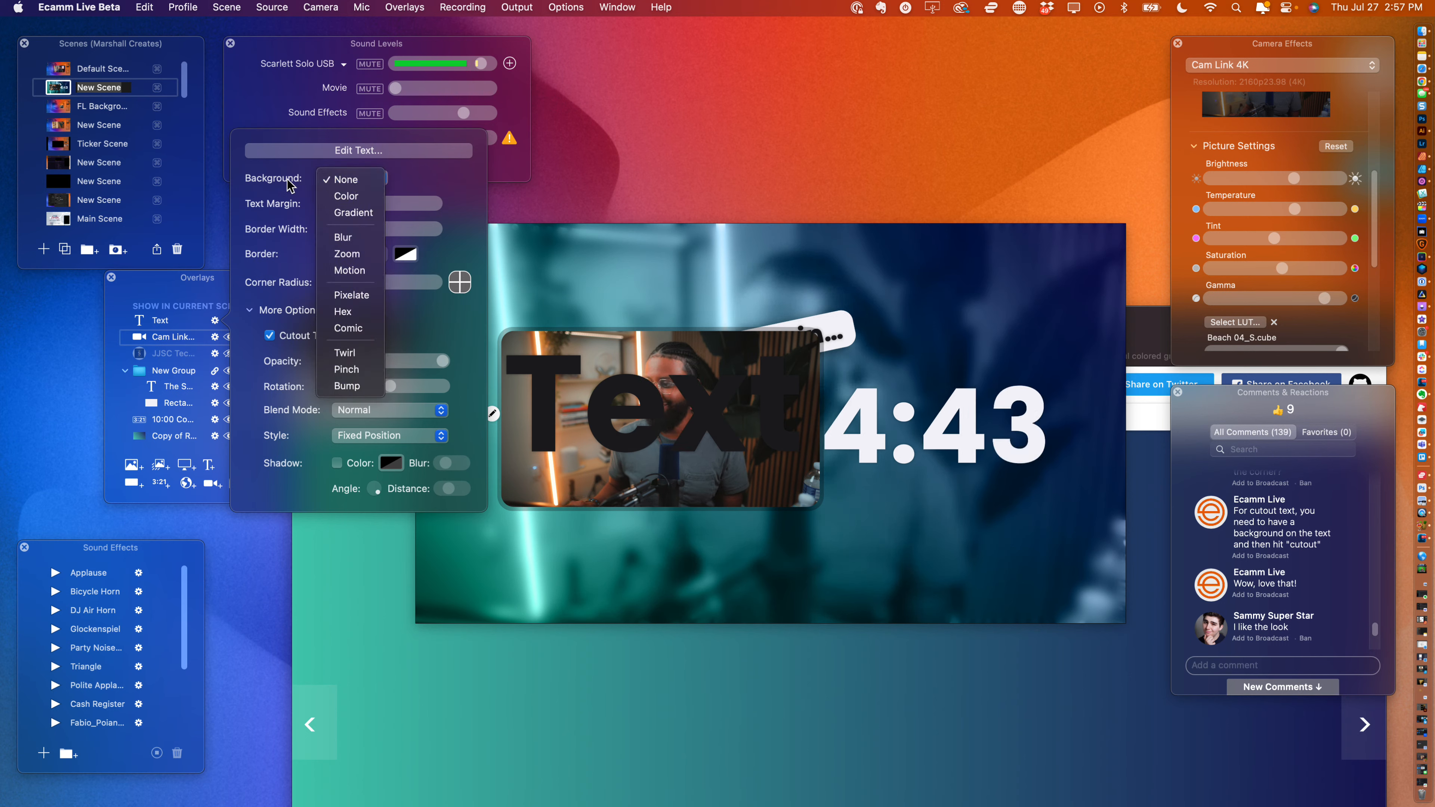
pyautogui.click(353, 180)
# - Read on through the viewer comments for feedback and questions about waiting screens and cutout text
pyautogui.scroll(-4, 1296, 630)
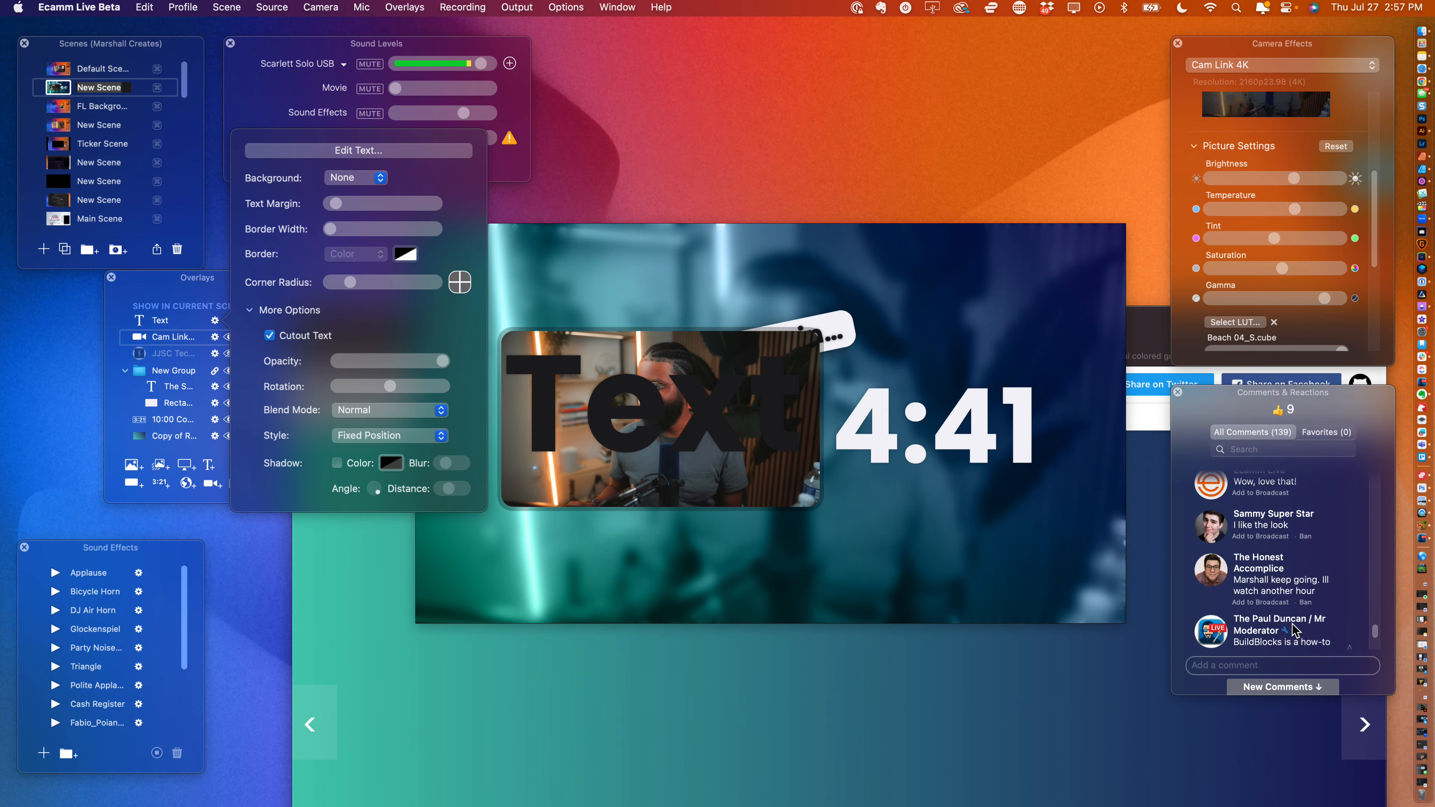
pyautogui.scroll(-2, 1296, 630)
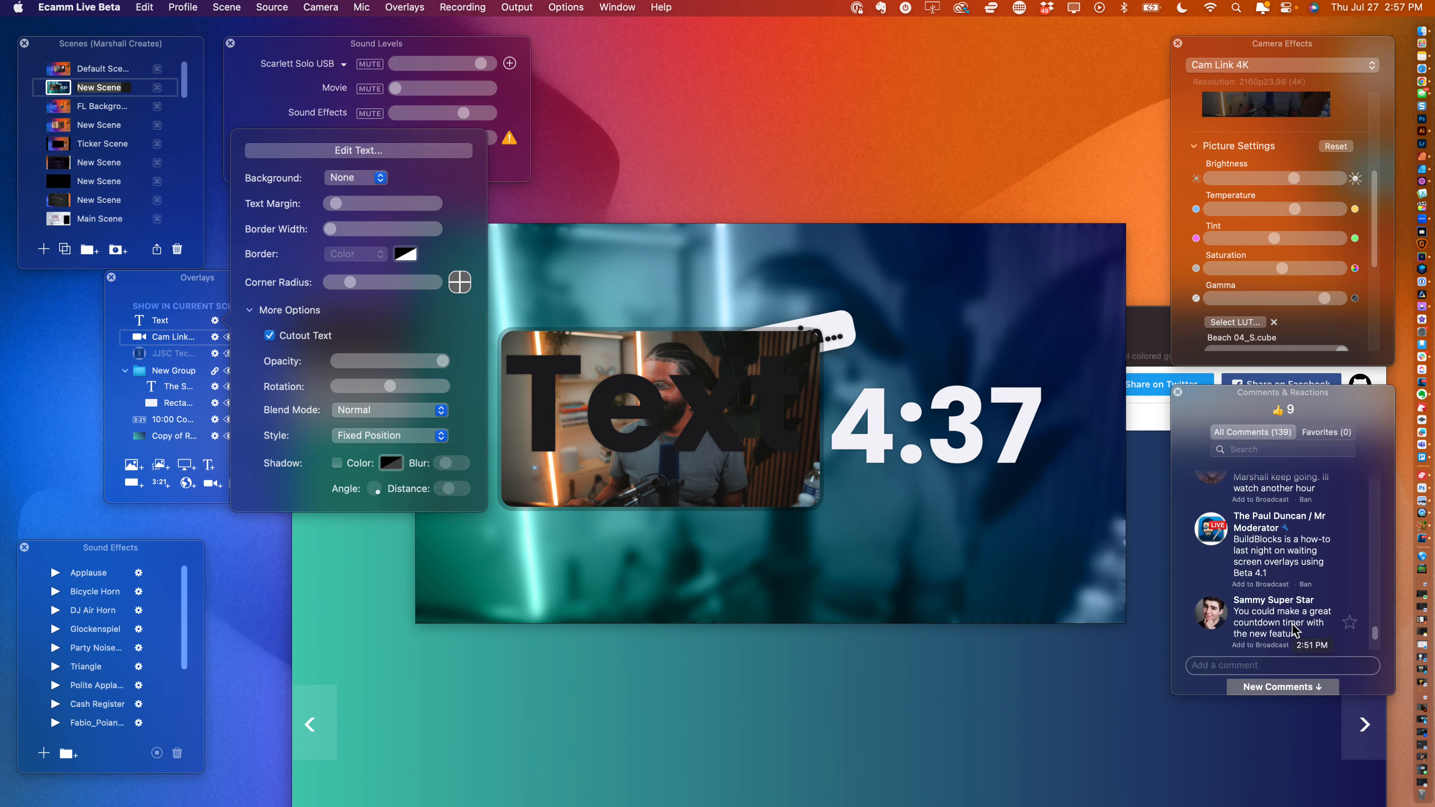
pyautogui.scroll(-1, 1296, 631)
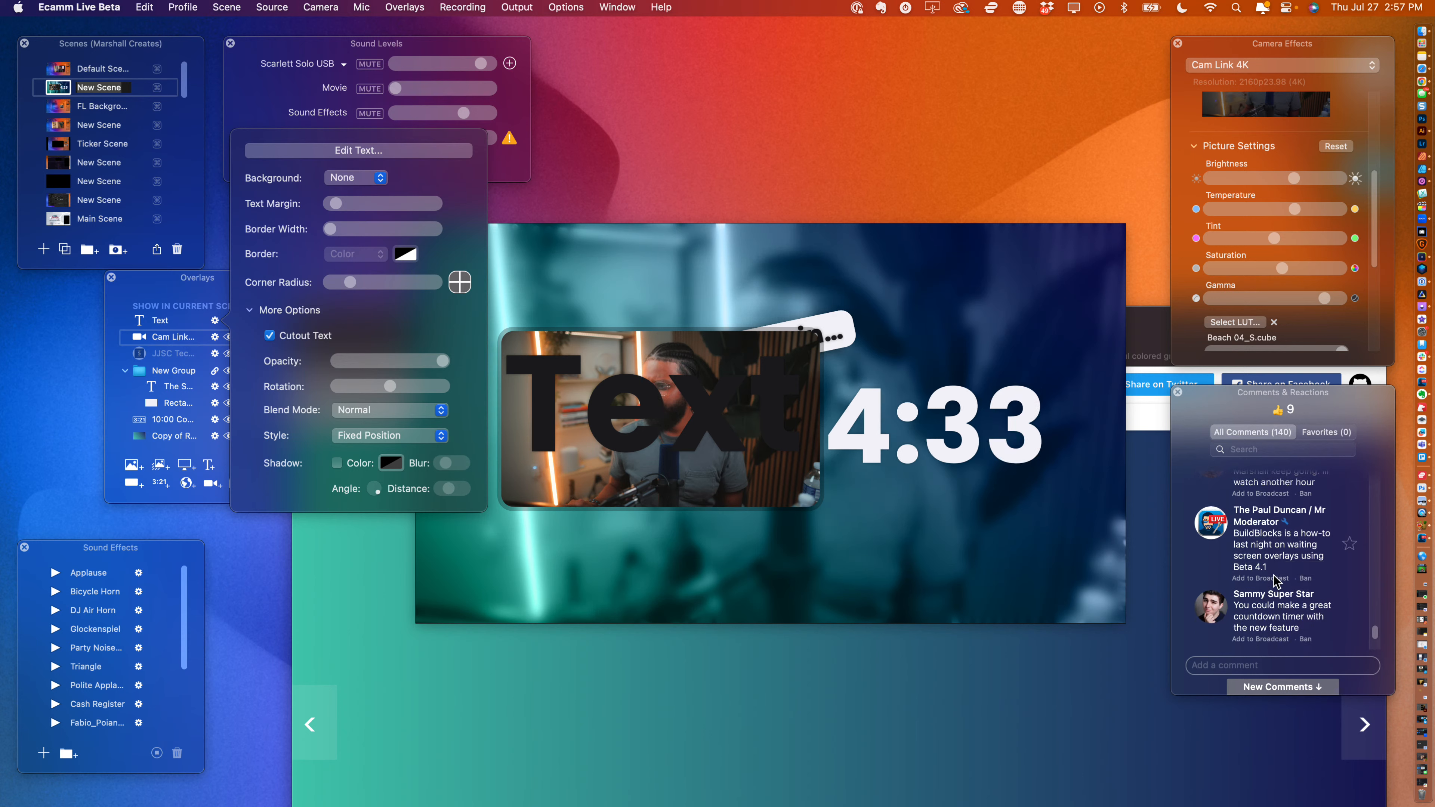
pyautogui.scroll(-5, 1274, 579)
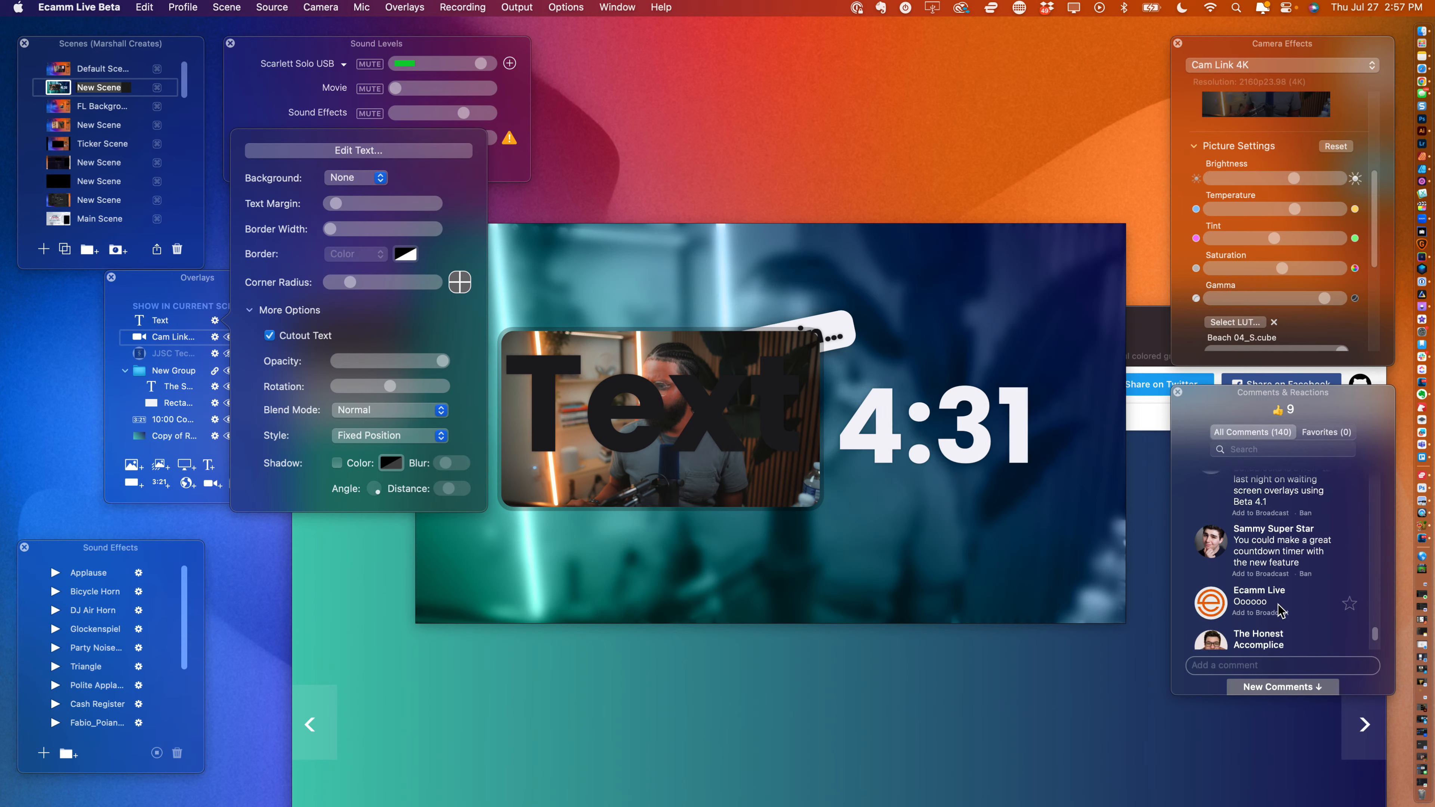
pyautogui.scroll(-6, 1276, 579)
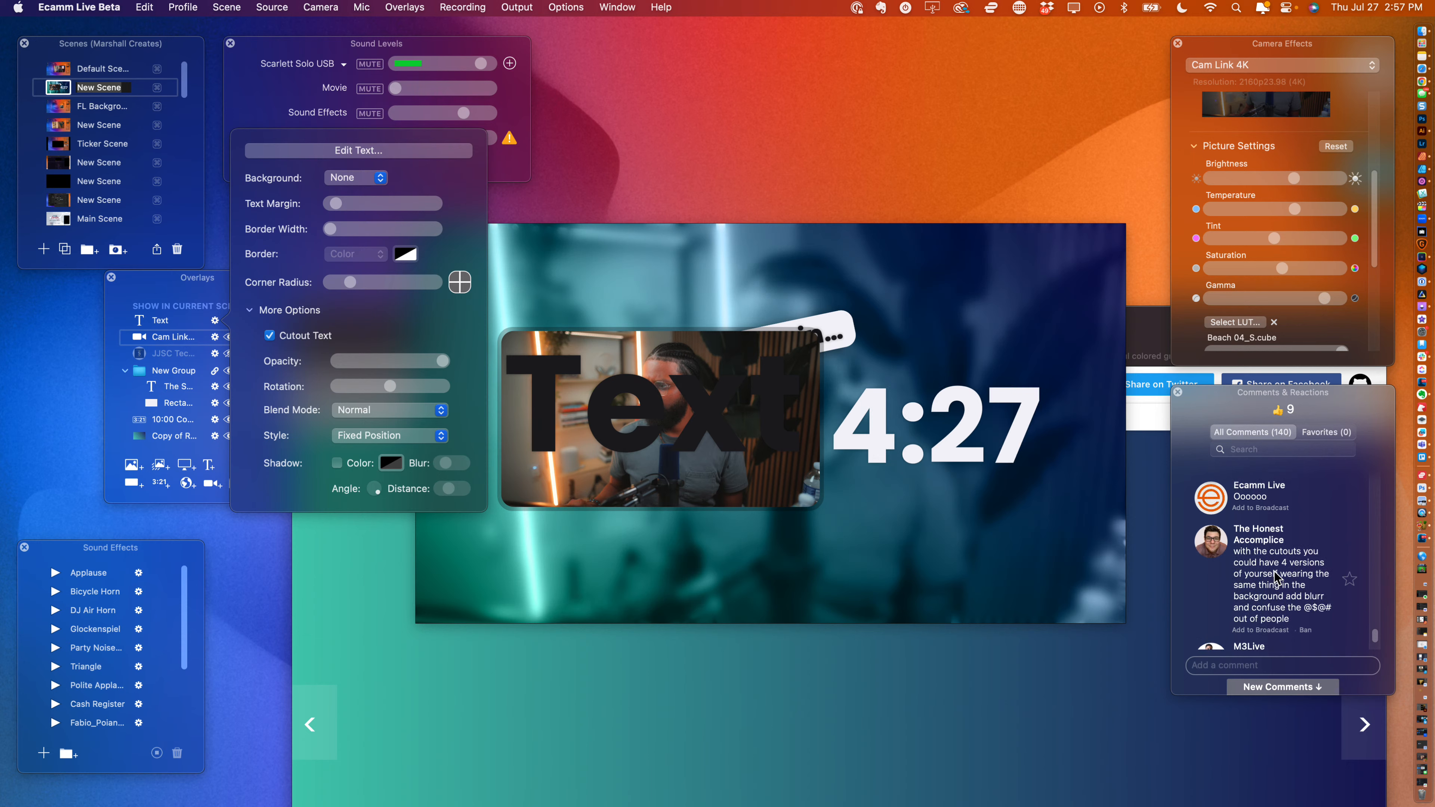
pyautogui.scroll(-3, 1275, 577)
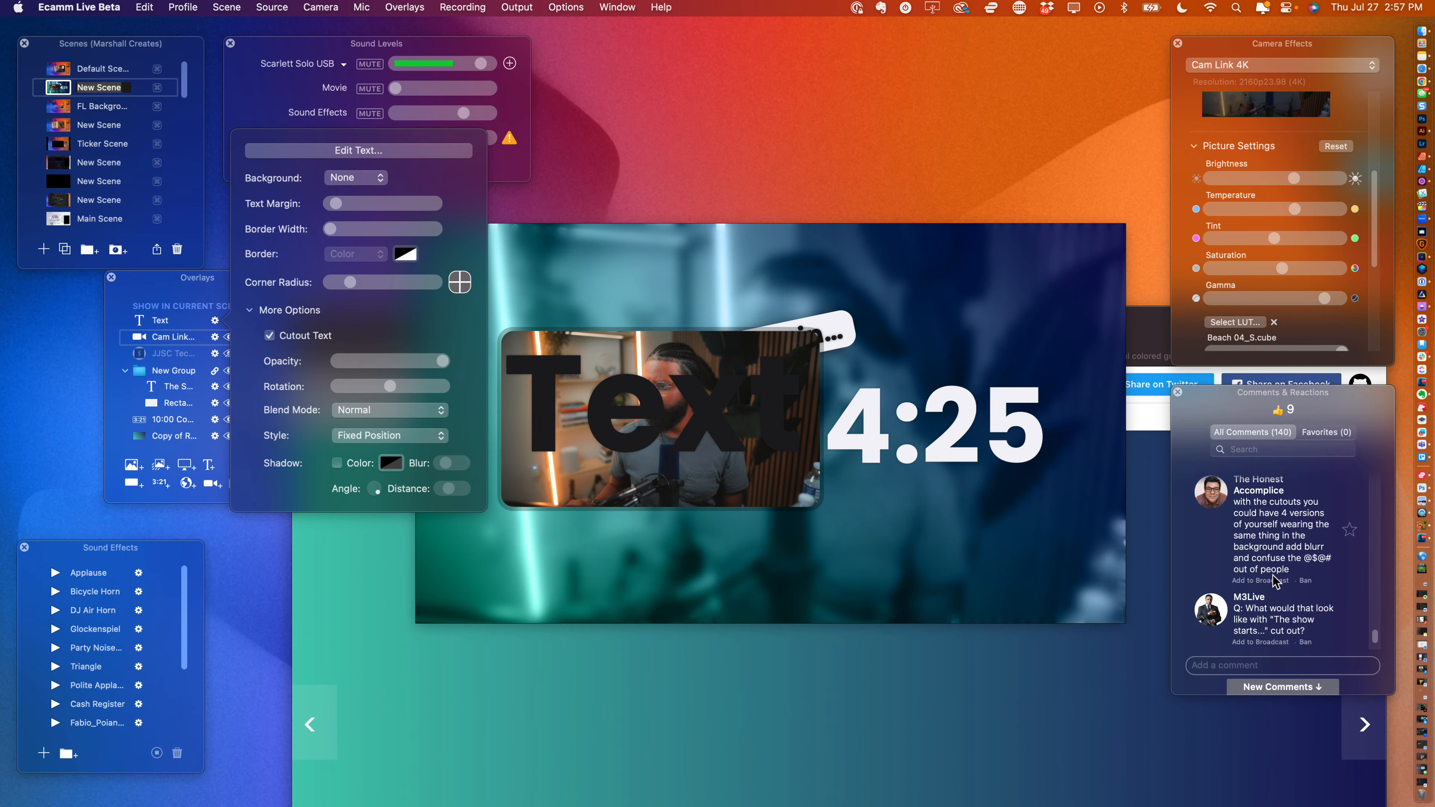
# - Scroll to the viewer question about how "The show starts..." would look cut out and feature it on the broadcast
pyautogui.scroll(-3, 1275, 579)
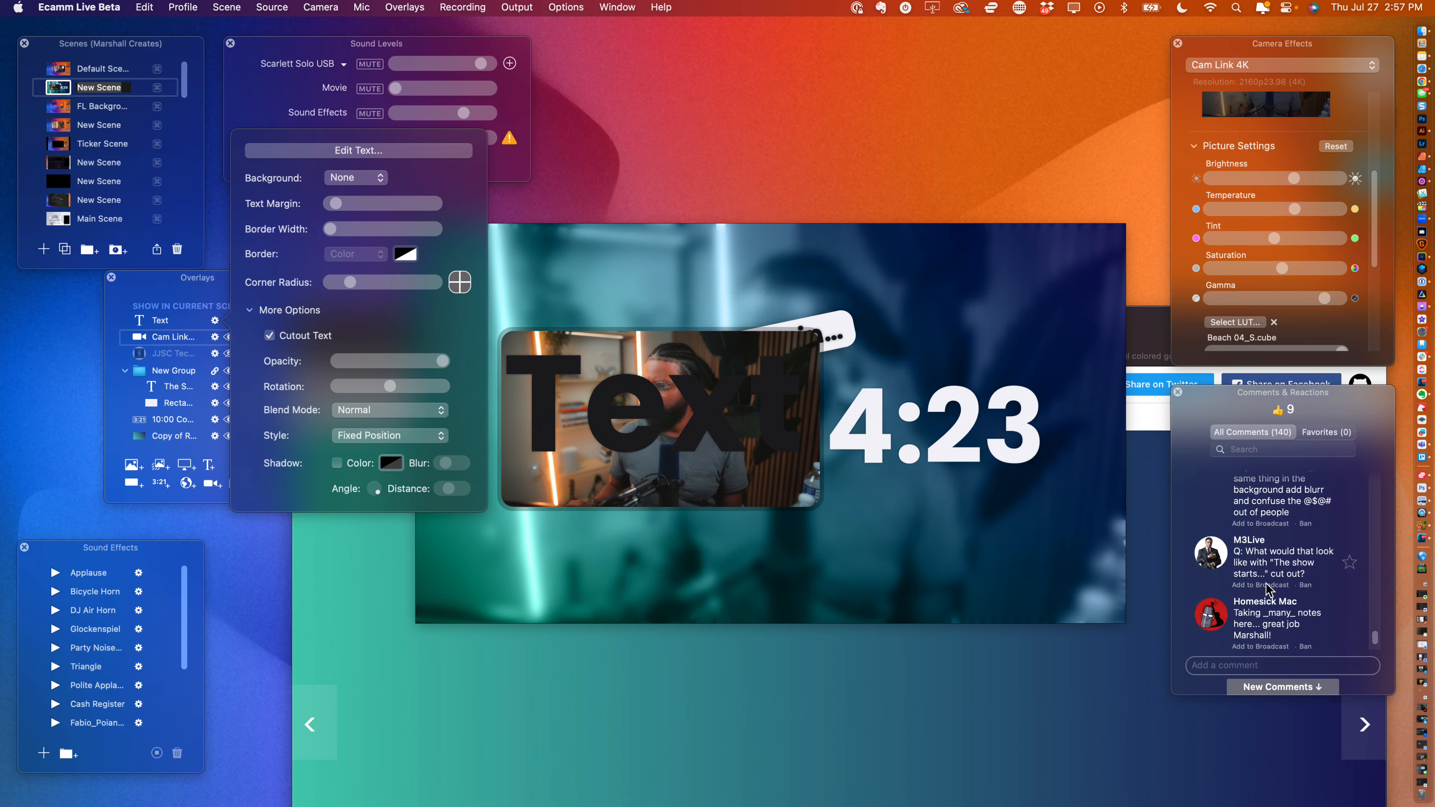
pyautogui.click(1266, 585)
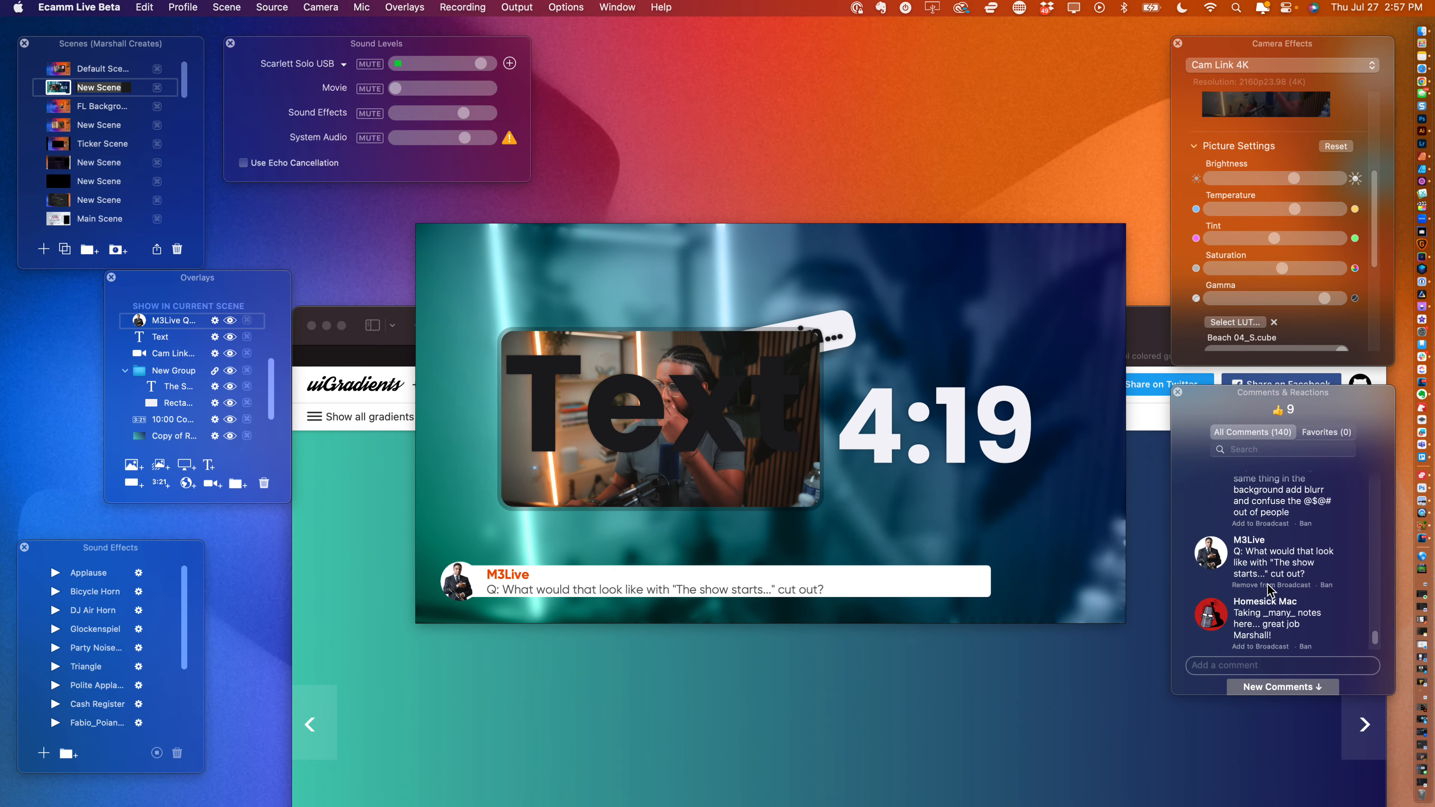
# - Shift the cutout "Text" overlay right and slightly down, and hide both it and the camera overlay from the scene
pyautogui.click(730, 412)
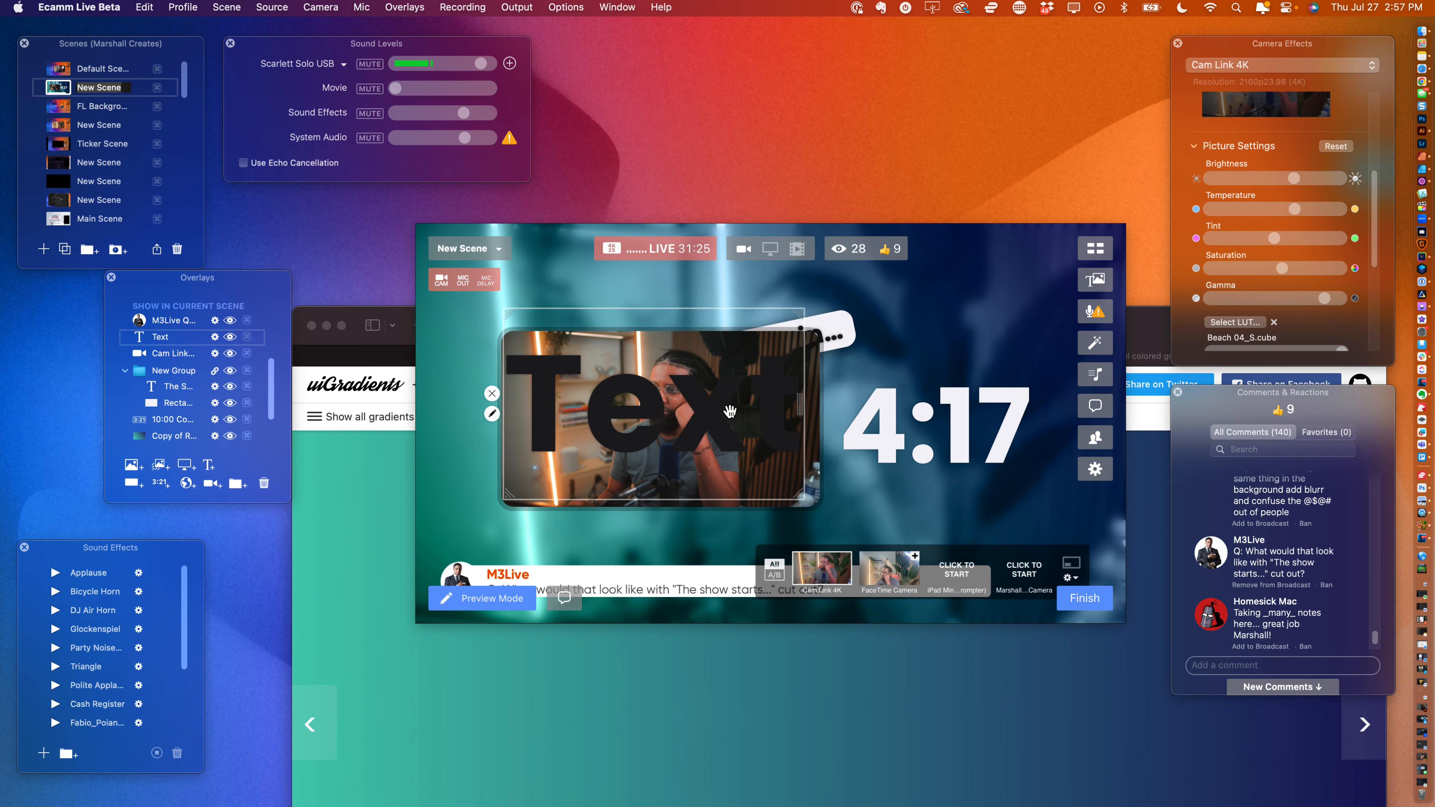
pyautogui.moveTo(730, 411); pyautogui.dragTo(632, 429)
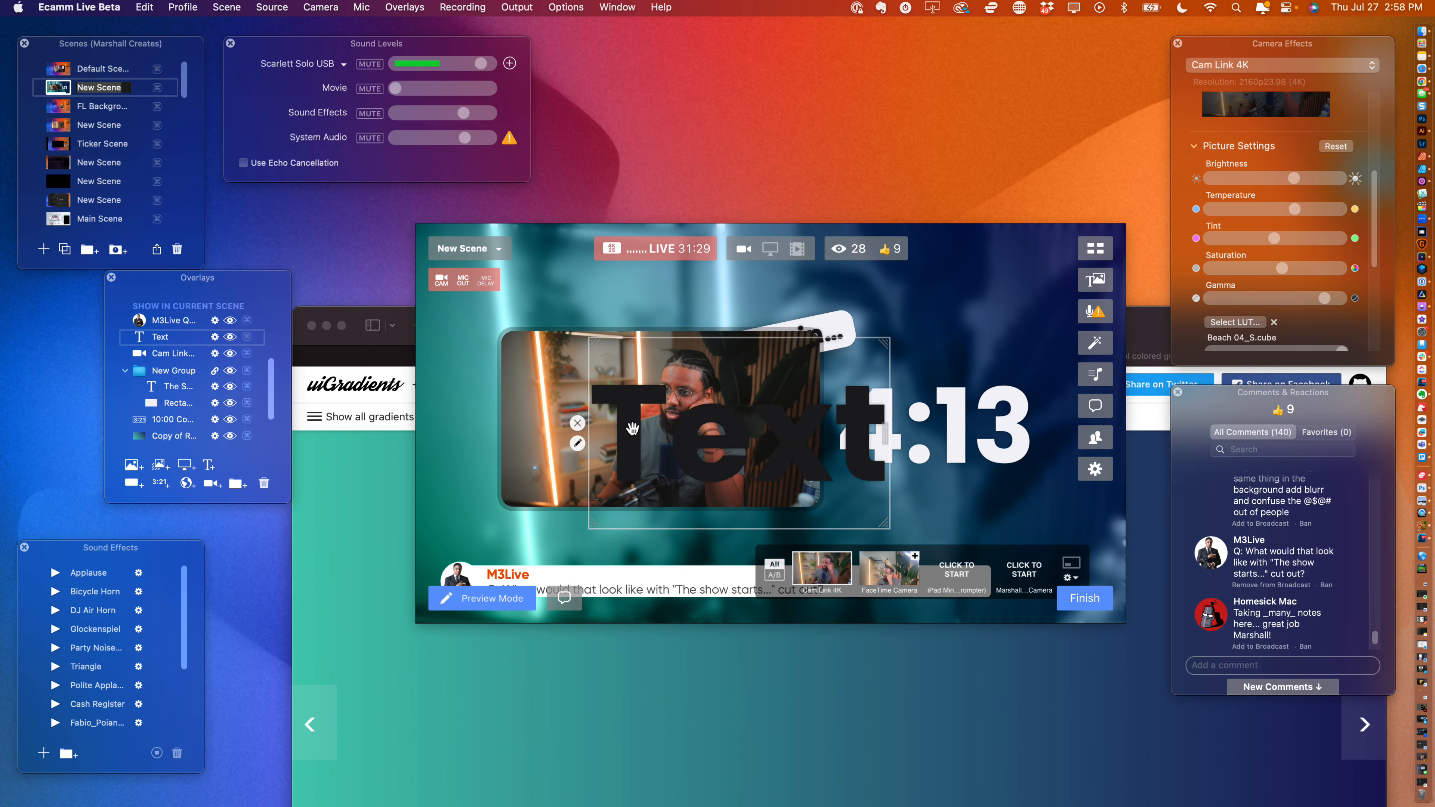
pyautogui.click(578, 423)
pyautogui.click(497, 416)
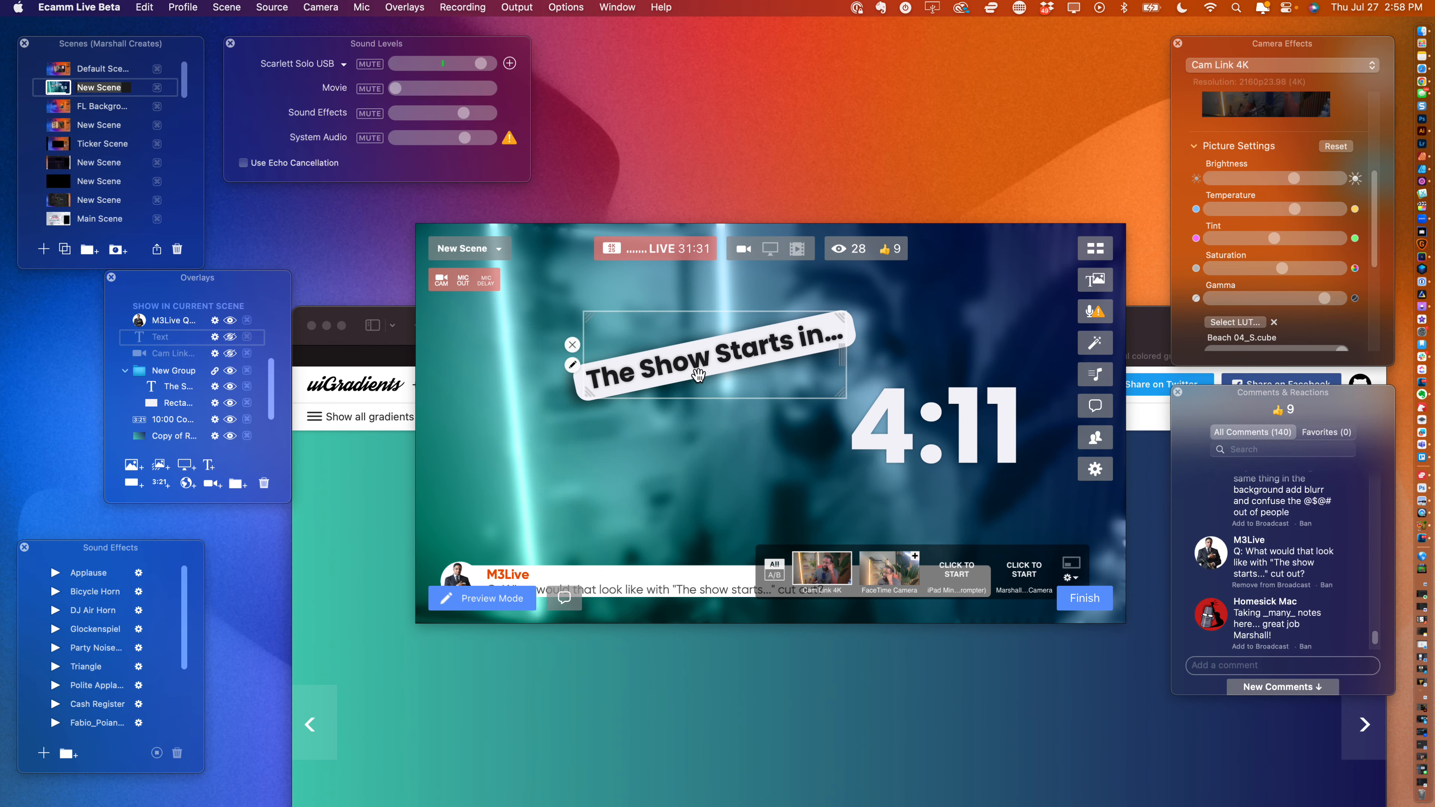
# - Try enabling Cutout Text on the grouped "The Show Starts in..." text overlay with its background set to None
pyautogui.click(571, 366)
pyautogui.click(333, 383)
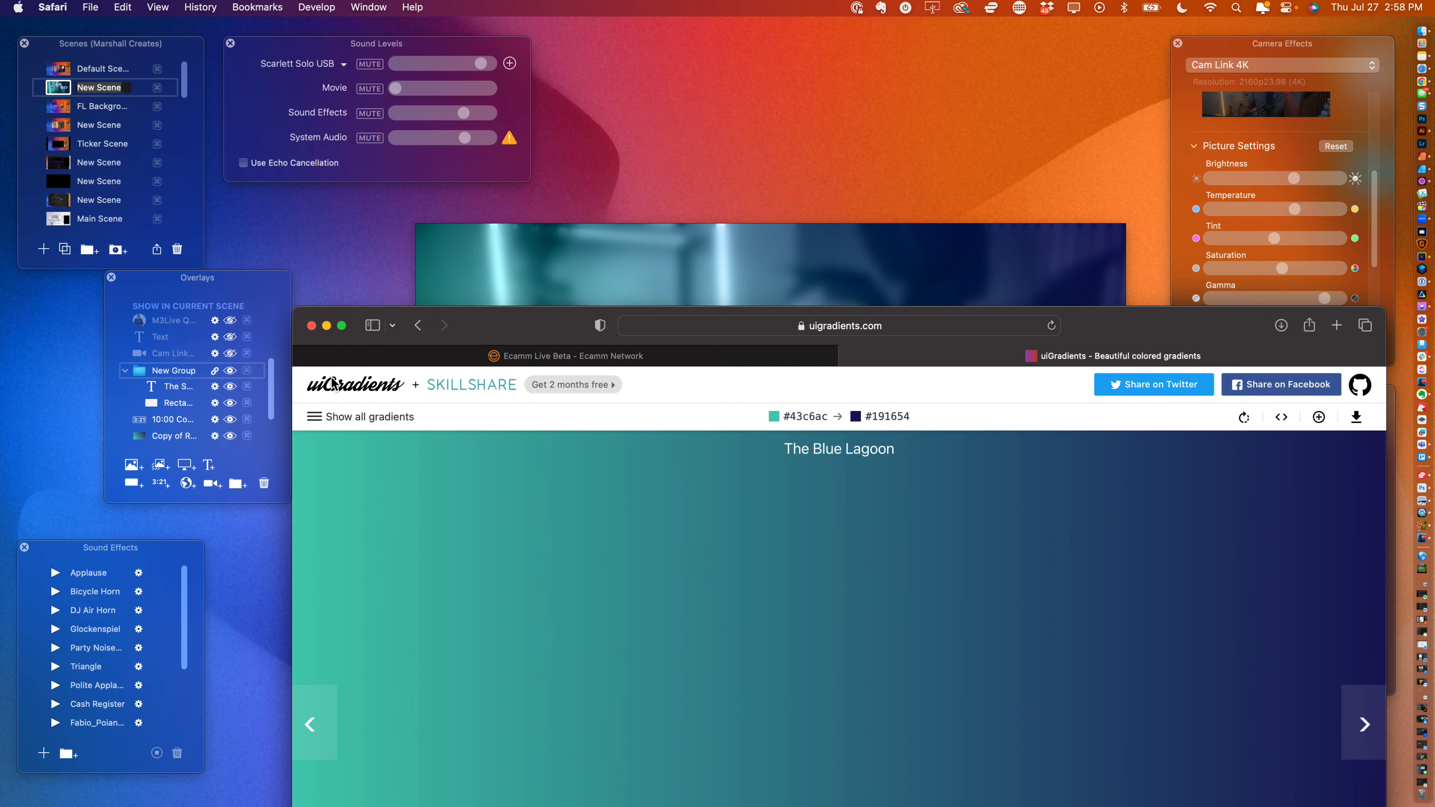
pyautogui.click(496, 285)
pyautogui.click(424, 432)
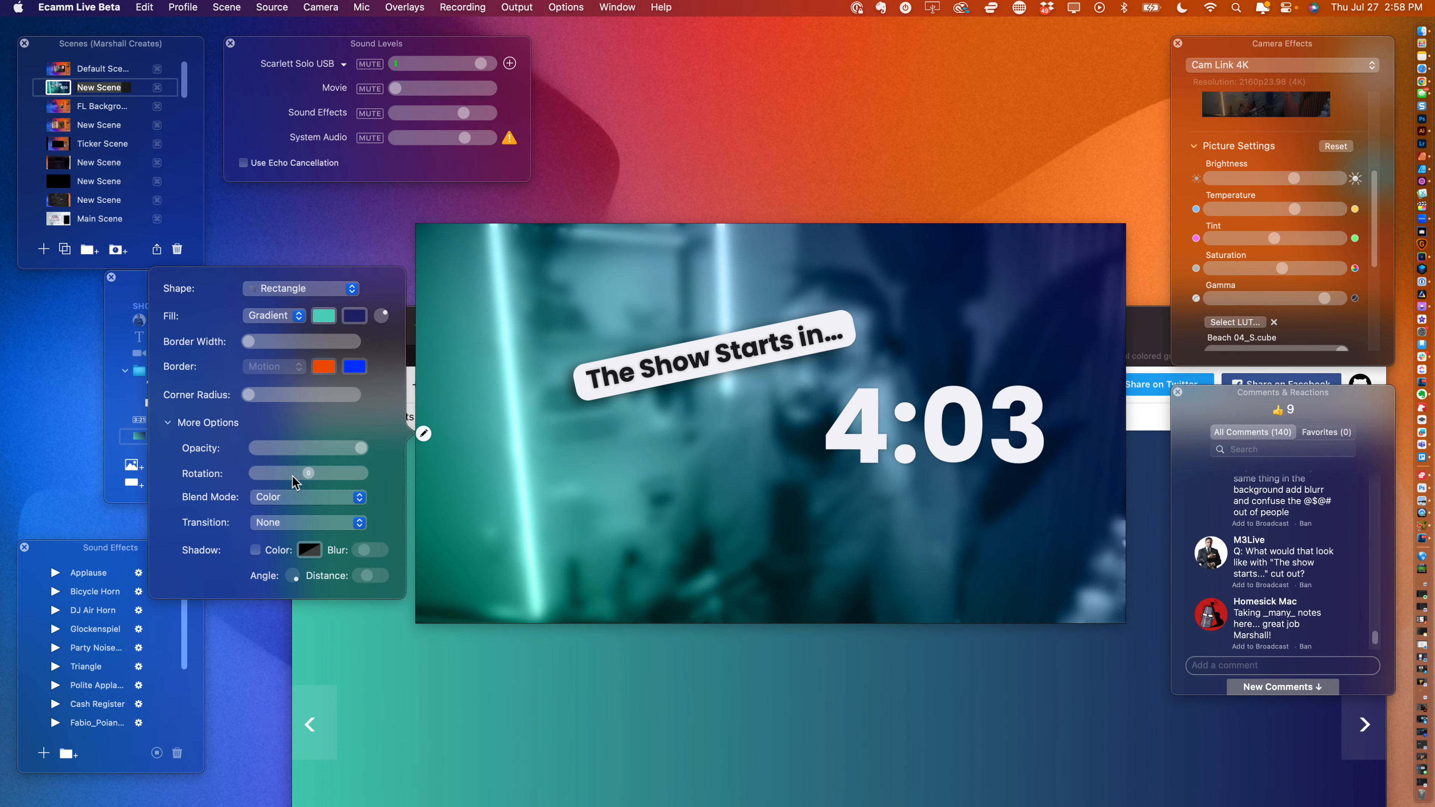
pyautogui.moveTo(627, 384)
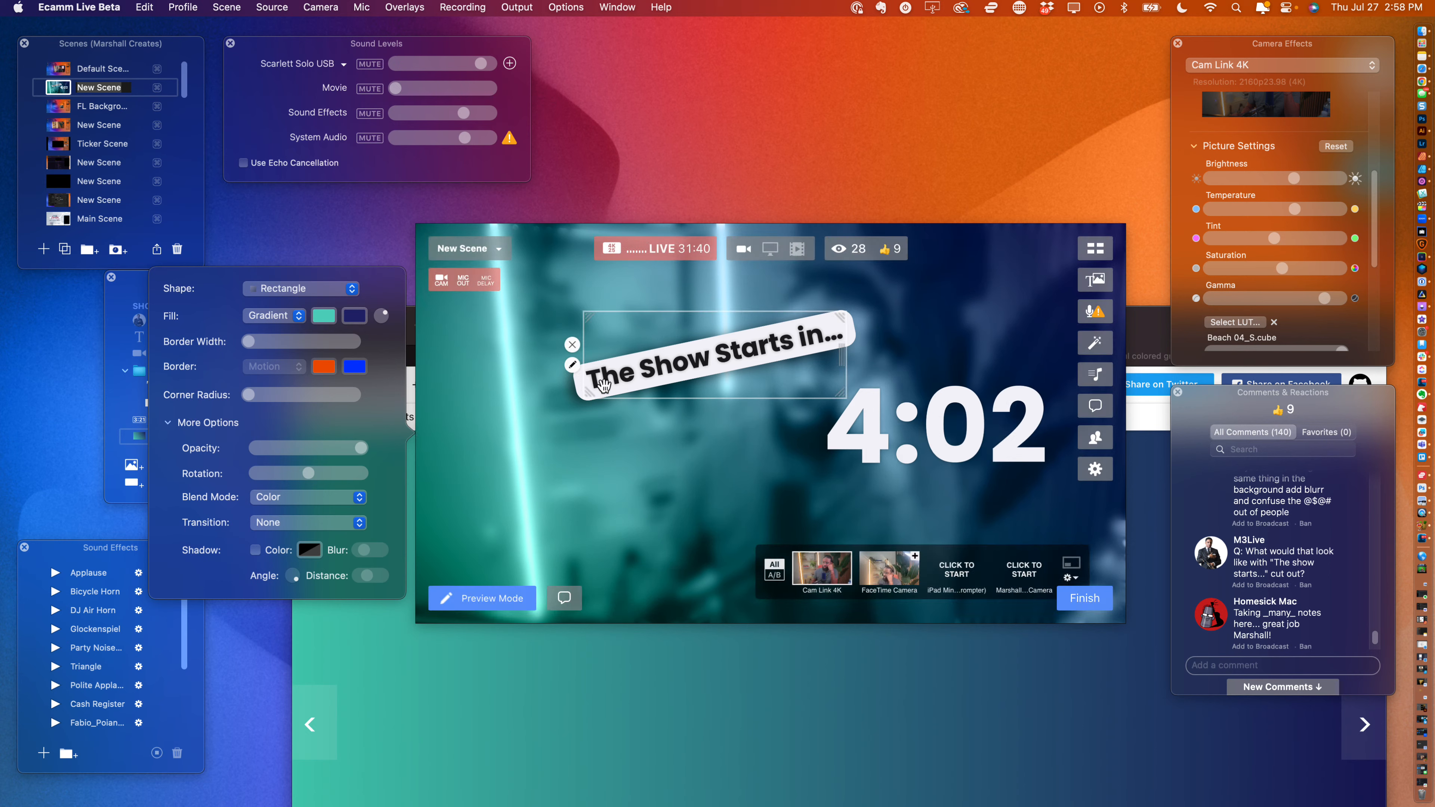
pyautogui.click(572, 366)
pyautogui.click(336, 380)
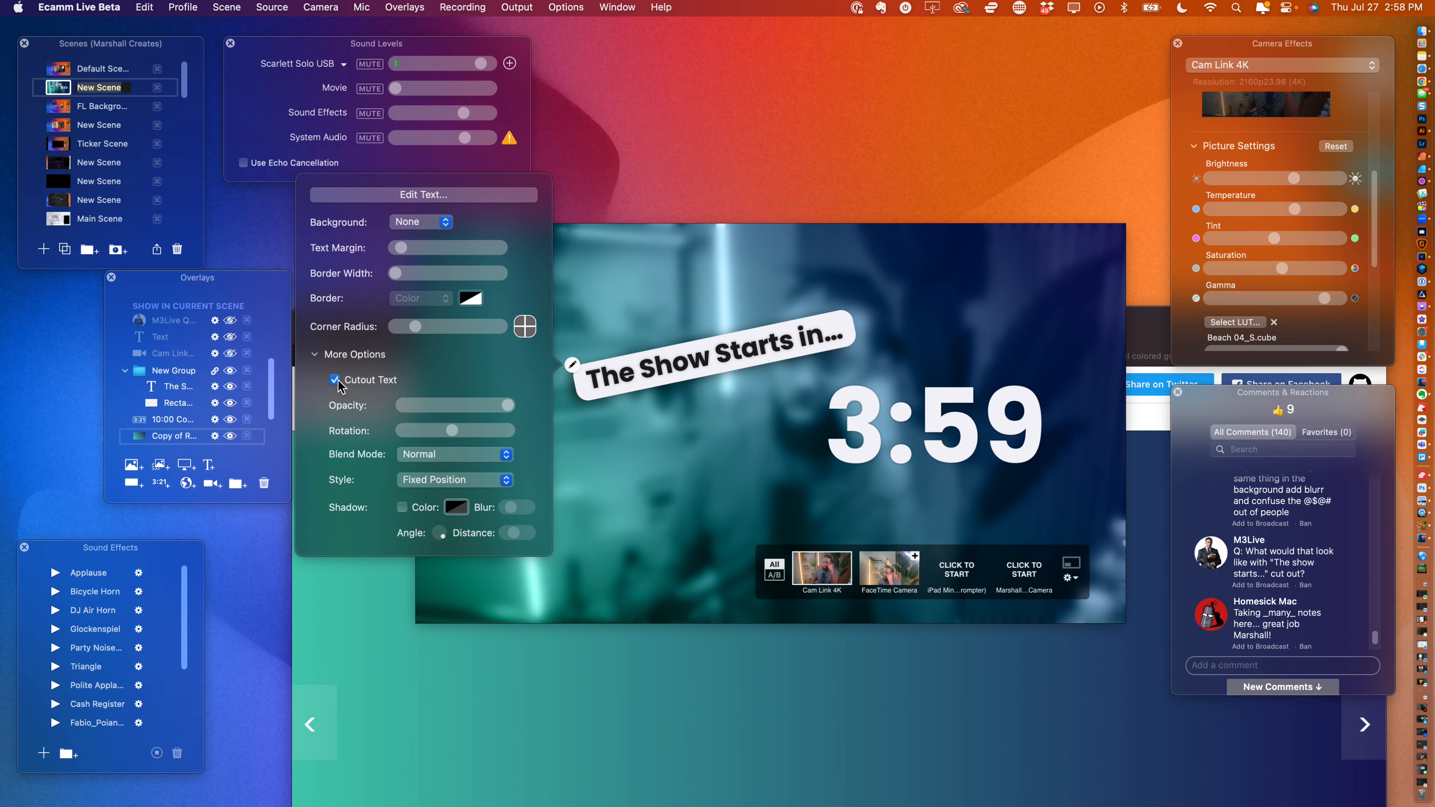
pyautogui.click(635, 365)
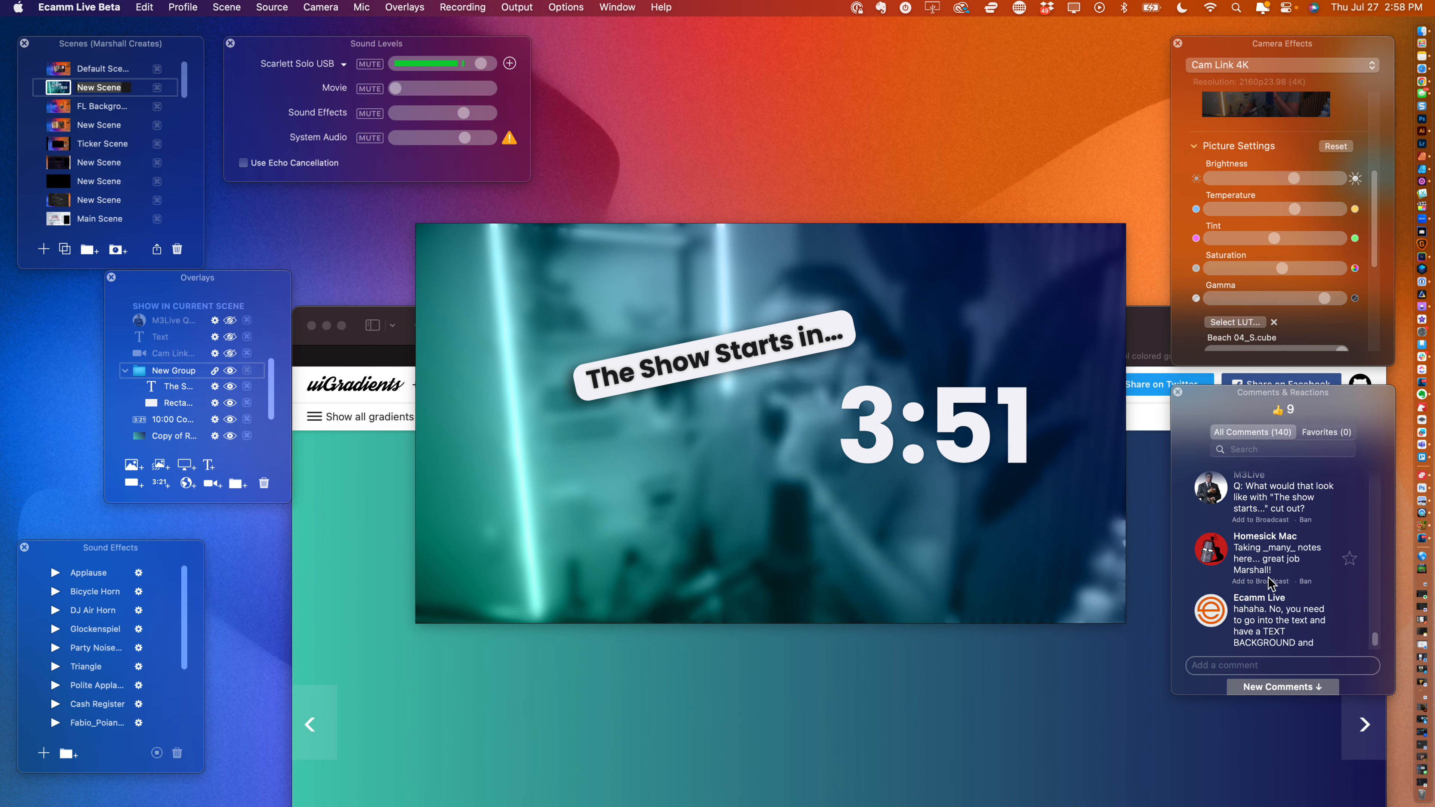
# - Feature the Ecamm Live comment about adding a text background before cutout, and read the comment that follows
pyautogui.scroll(-2, 1285, 636)
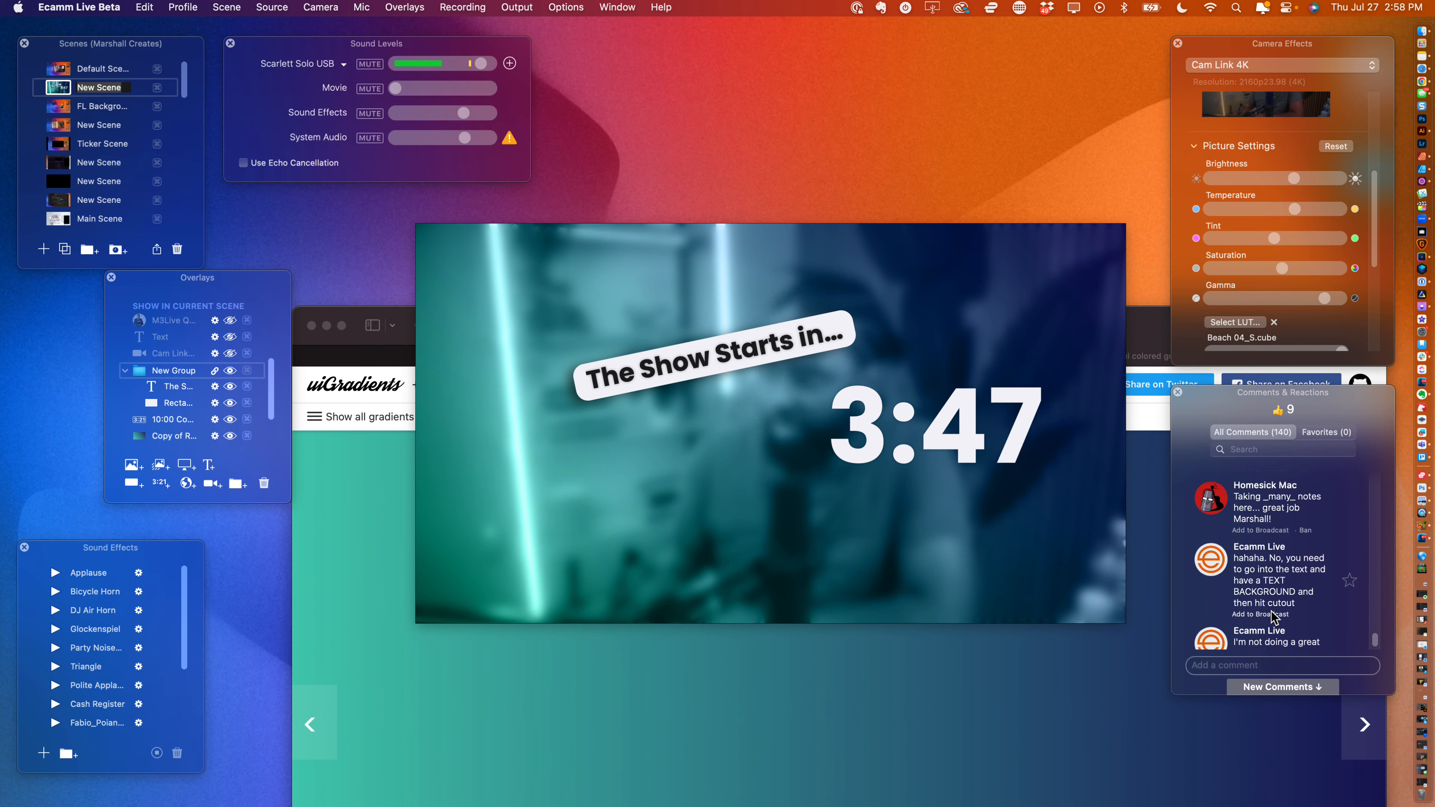
pyautogui.click(1273, 614)
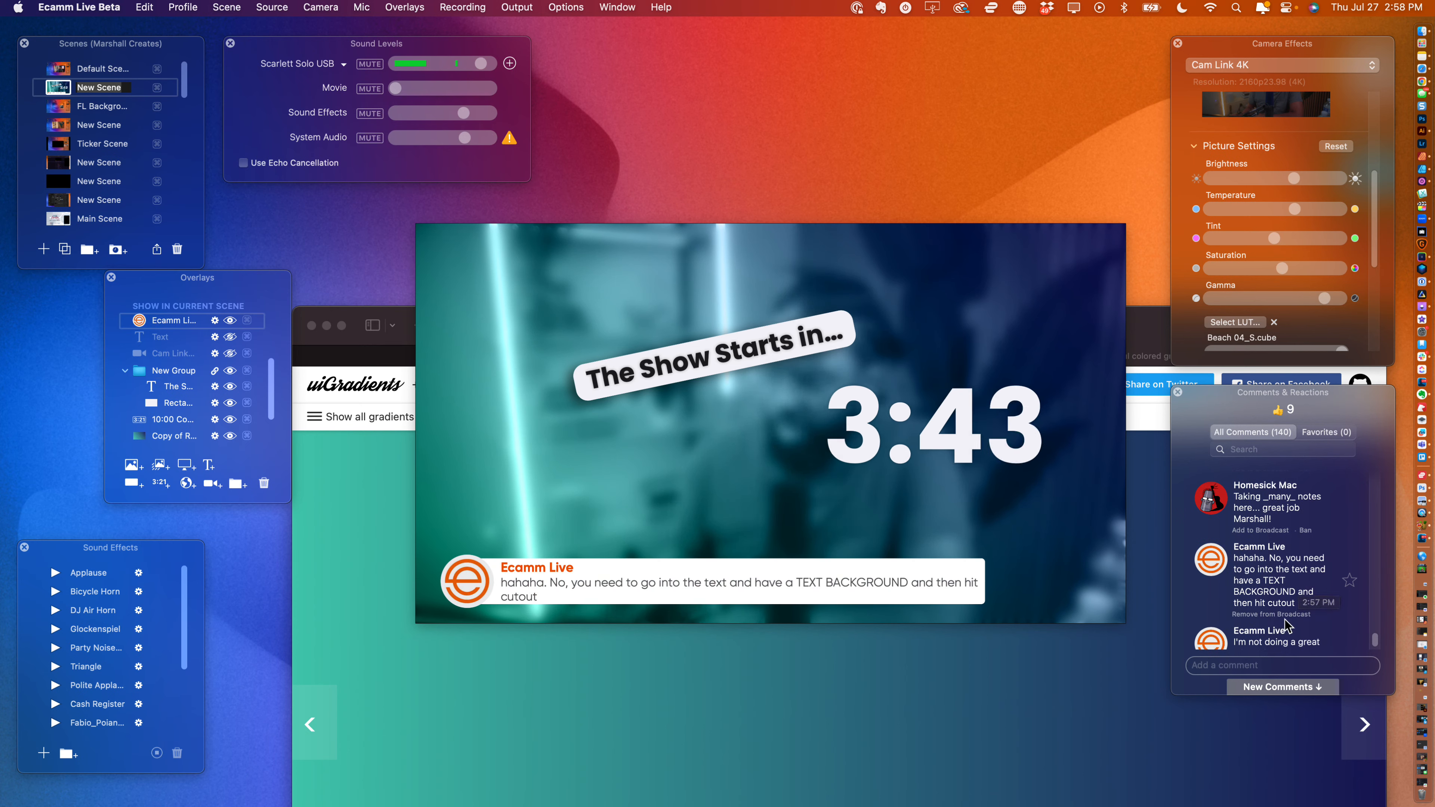
pyautogui.scroll(-2, 1285, 621)
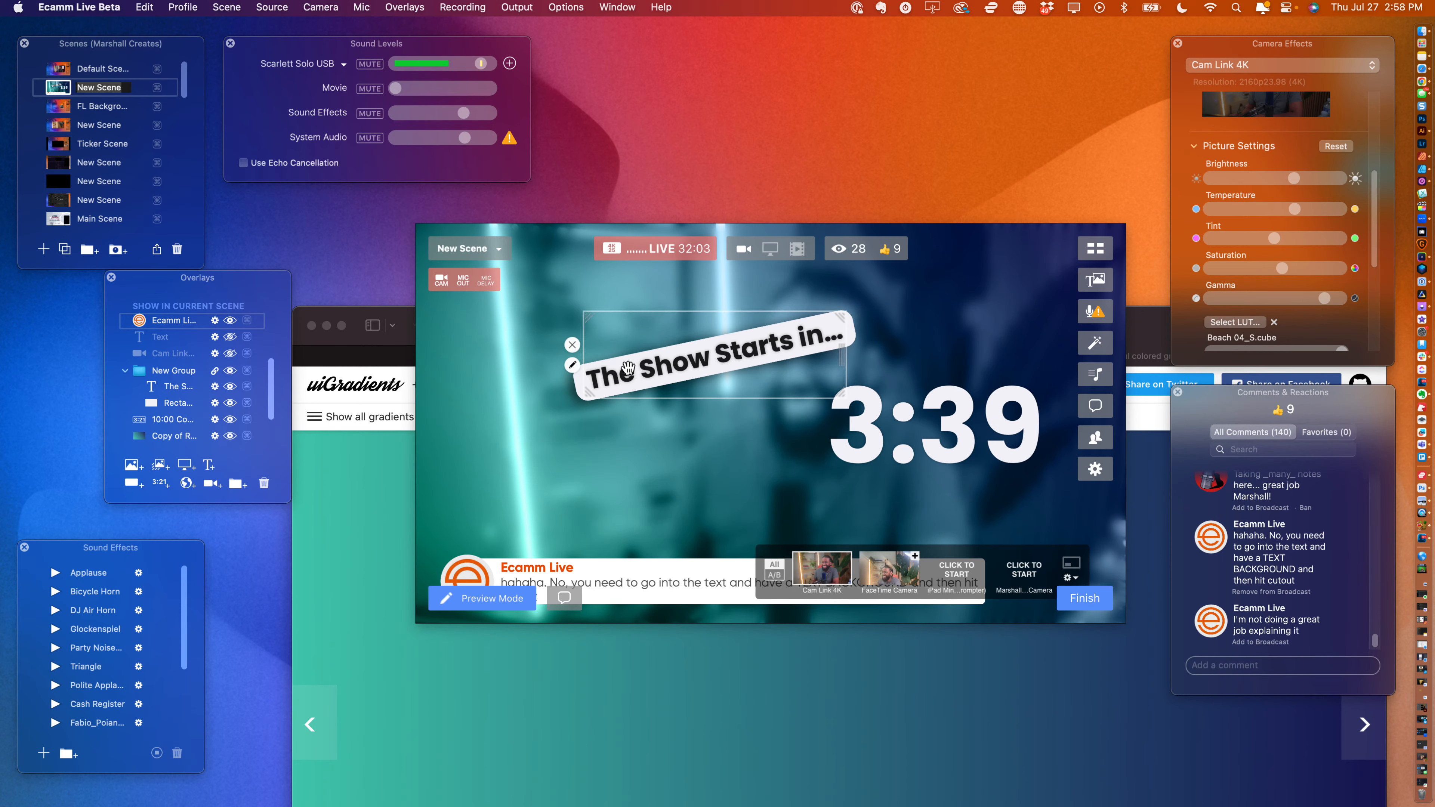
pyautogui.click(572, 365)
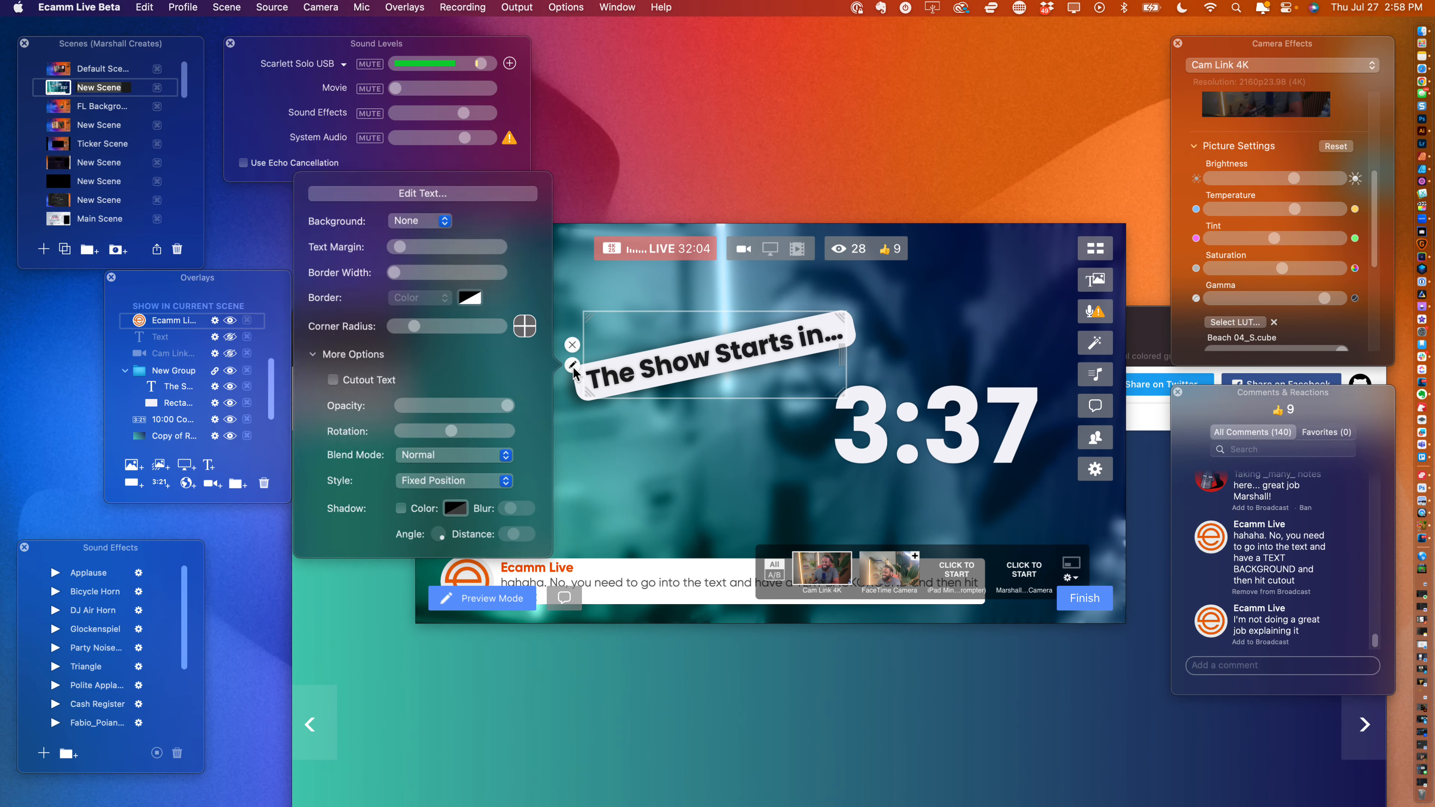
pyautogui.click(362, 198)
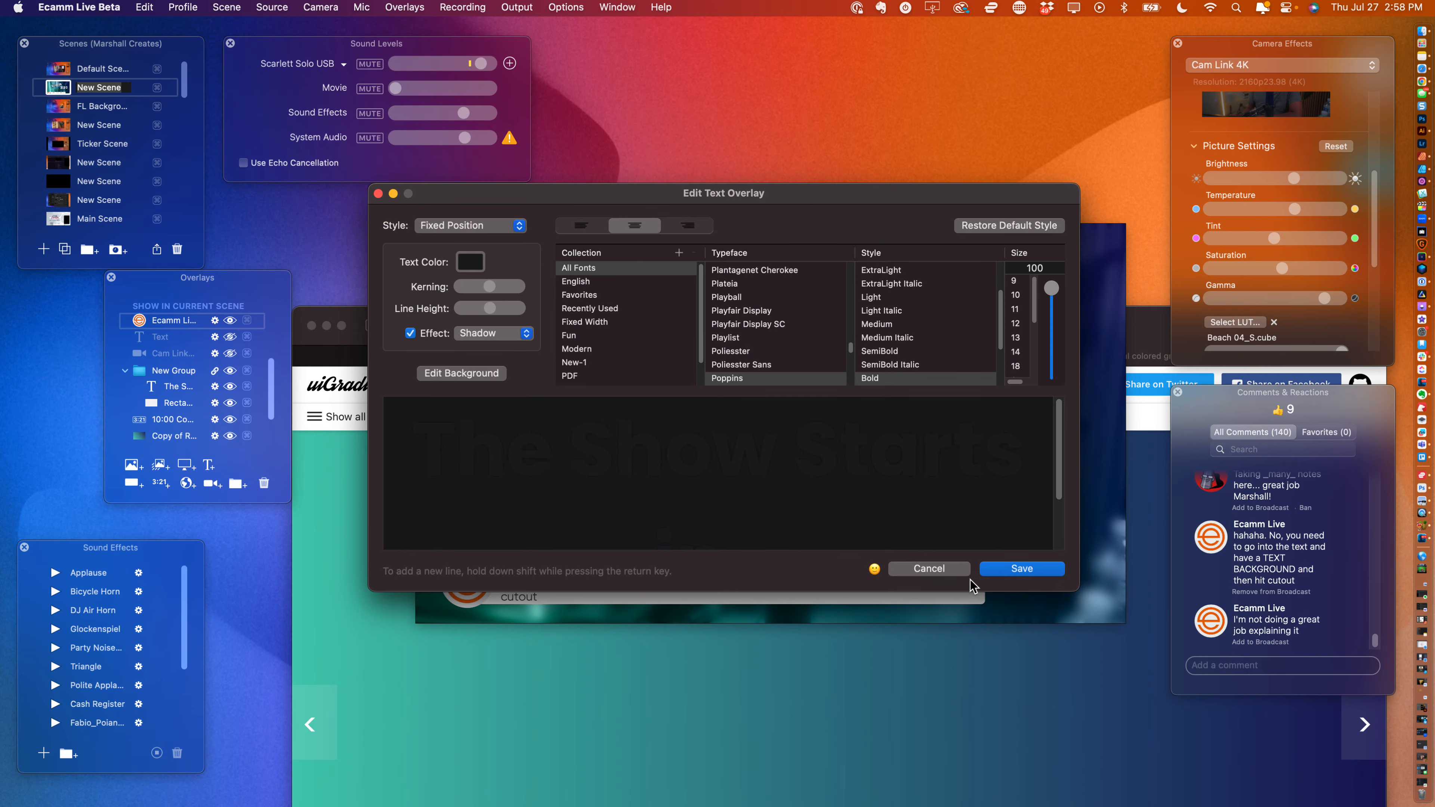
pyautogui.click(964, 572)
pyautogui.click(571, 366)
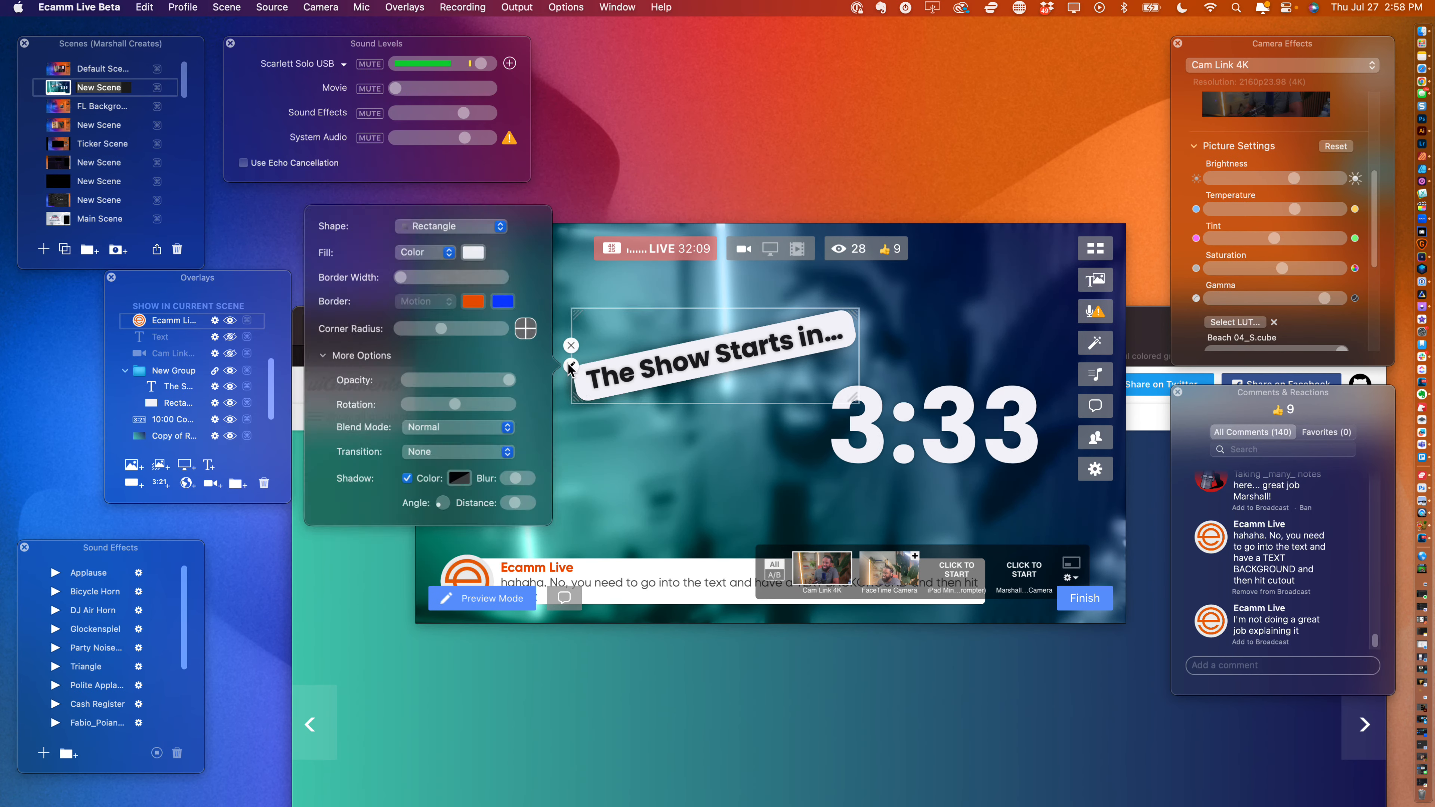
pyautogui.click(571, 366)
pyautogui.doubleClick(602, 368)
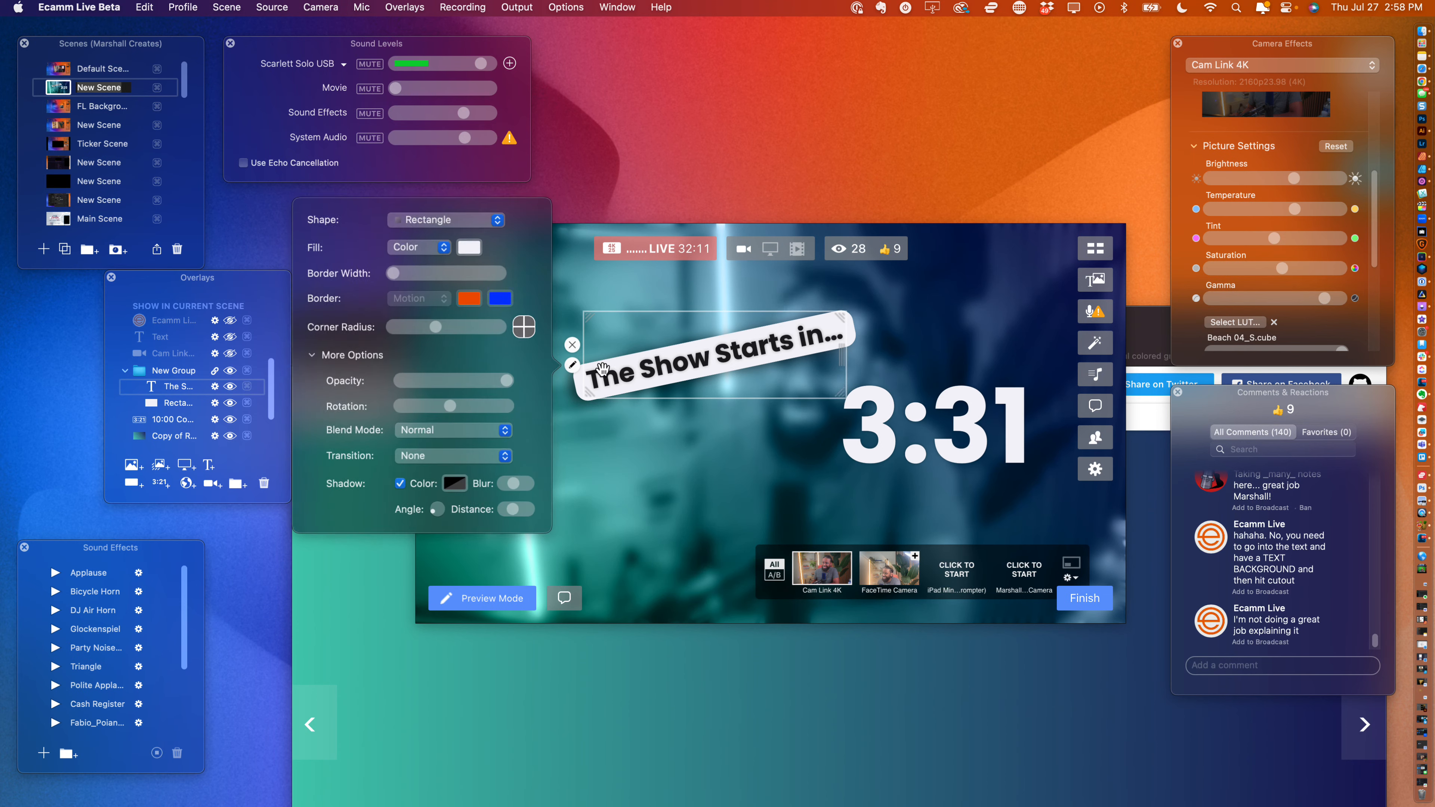
pyautogui.click(584, 376)
# - Try the Color, Gradient and Bump backgrounds on the "The Show Starts in..." text overlay
pyautogui.click(573, 366)
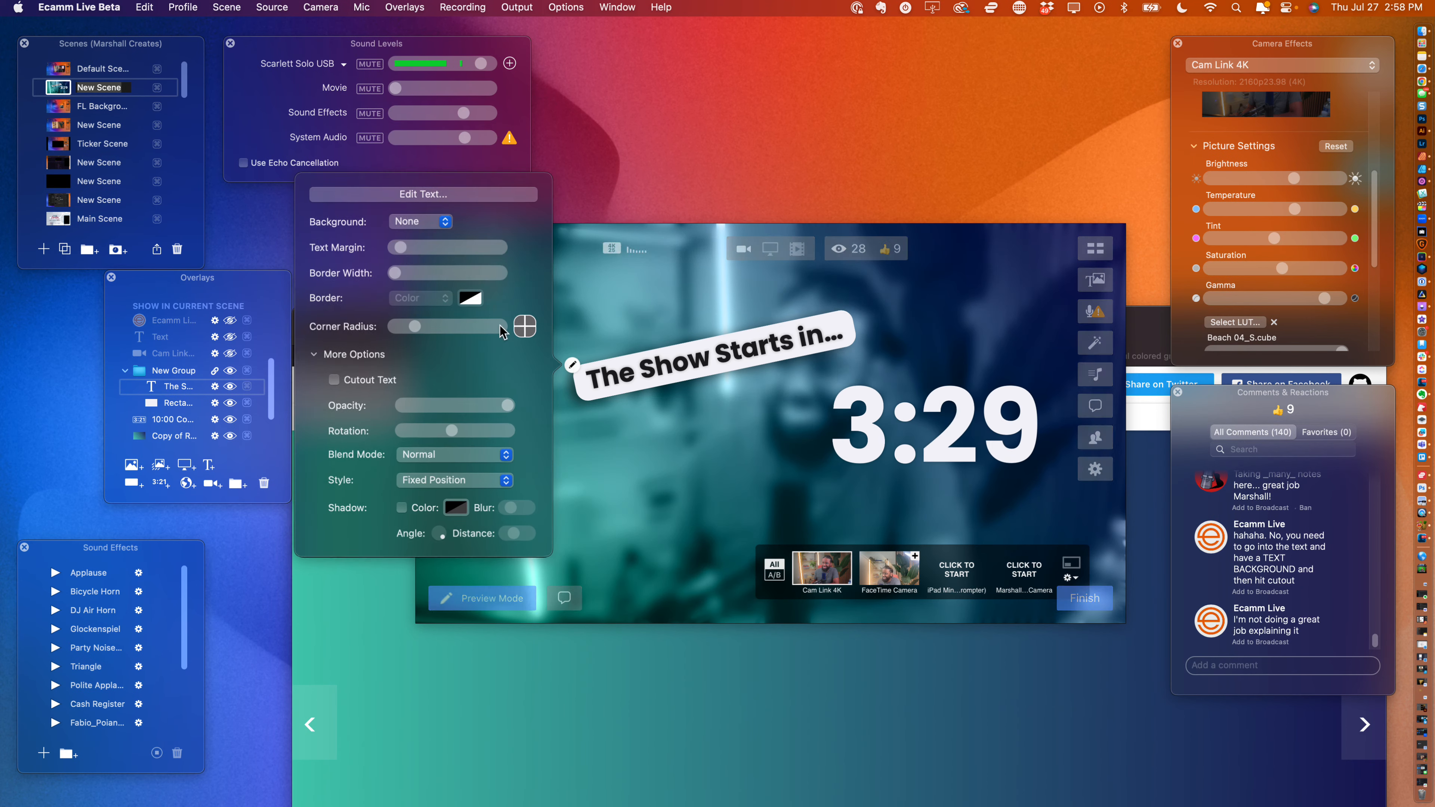
pyautogui.click(398, 223)
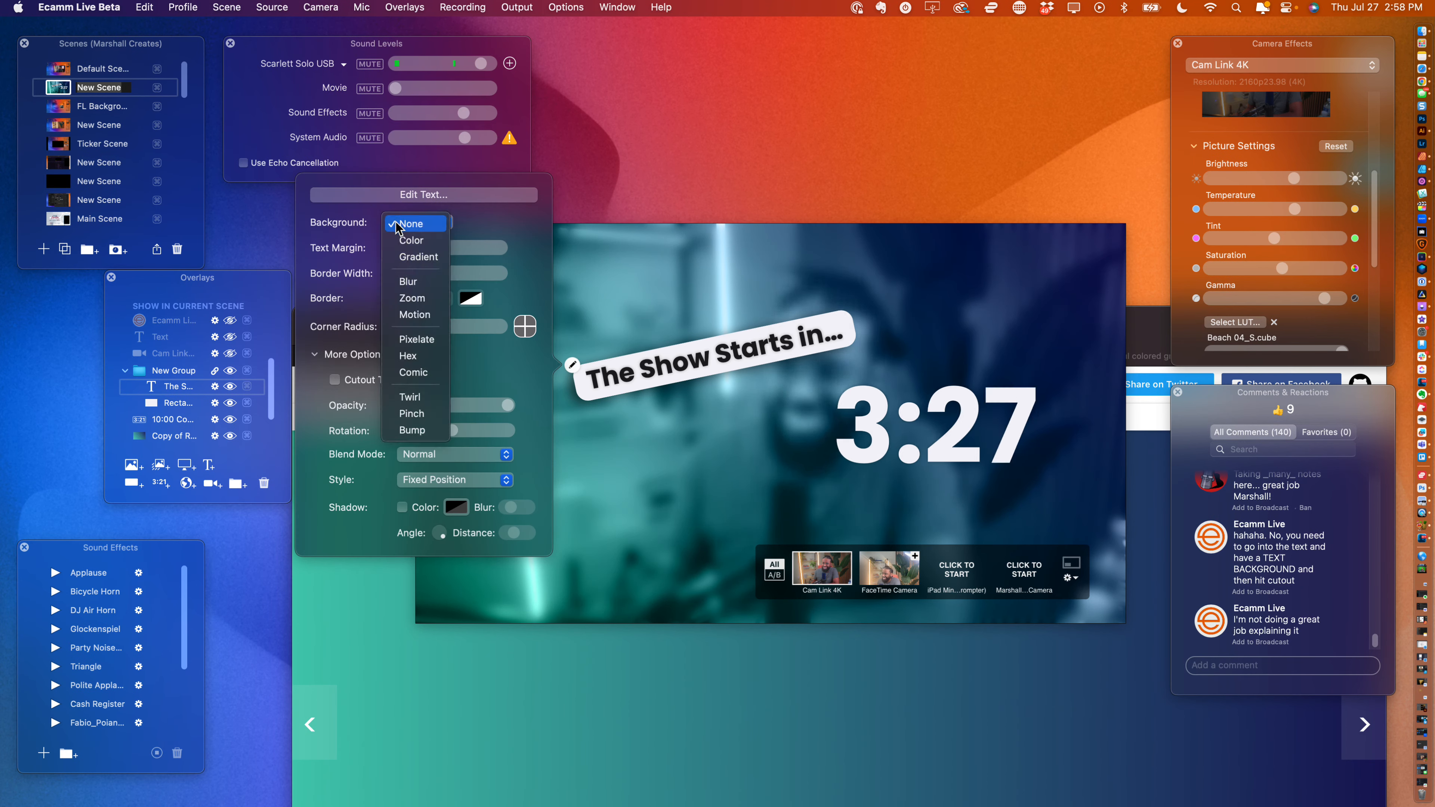
pyautogui.click(404, 242)
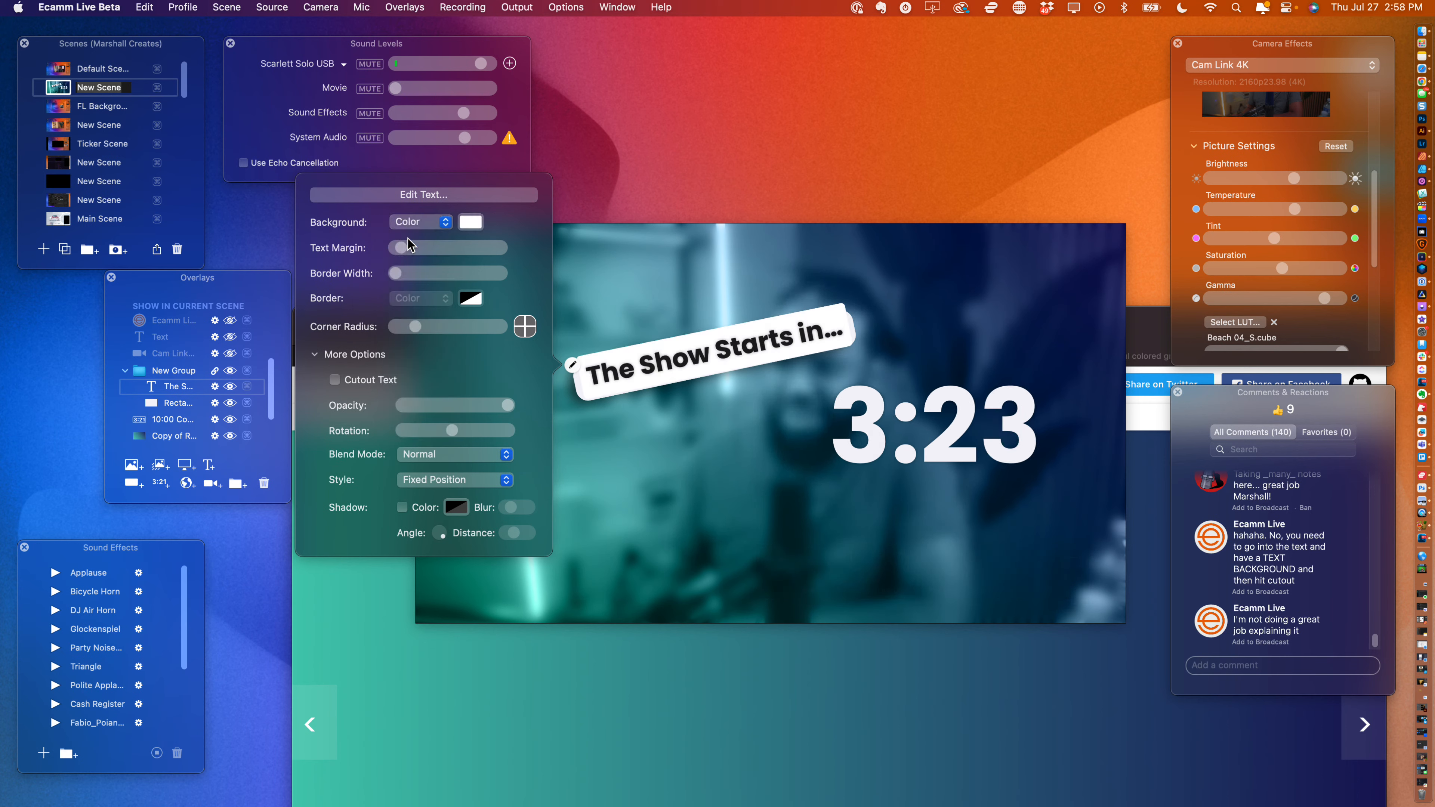
pyautogui.click(417, 223)
pyautogui.click(418, 241)
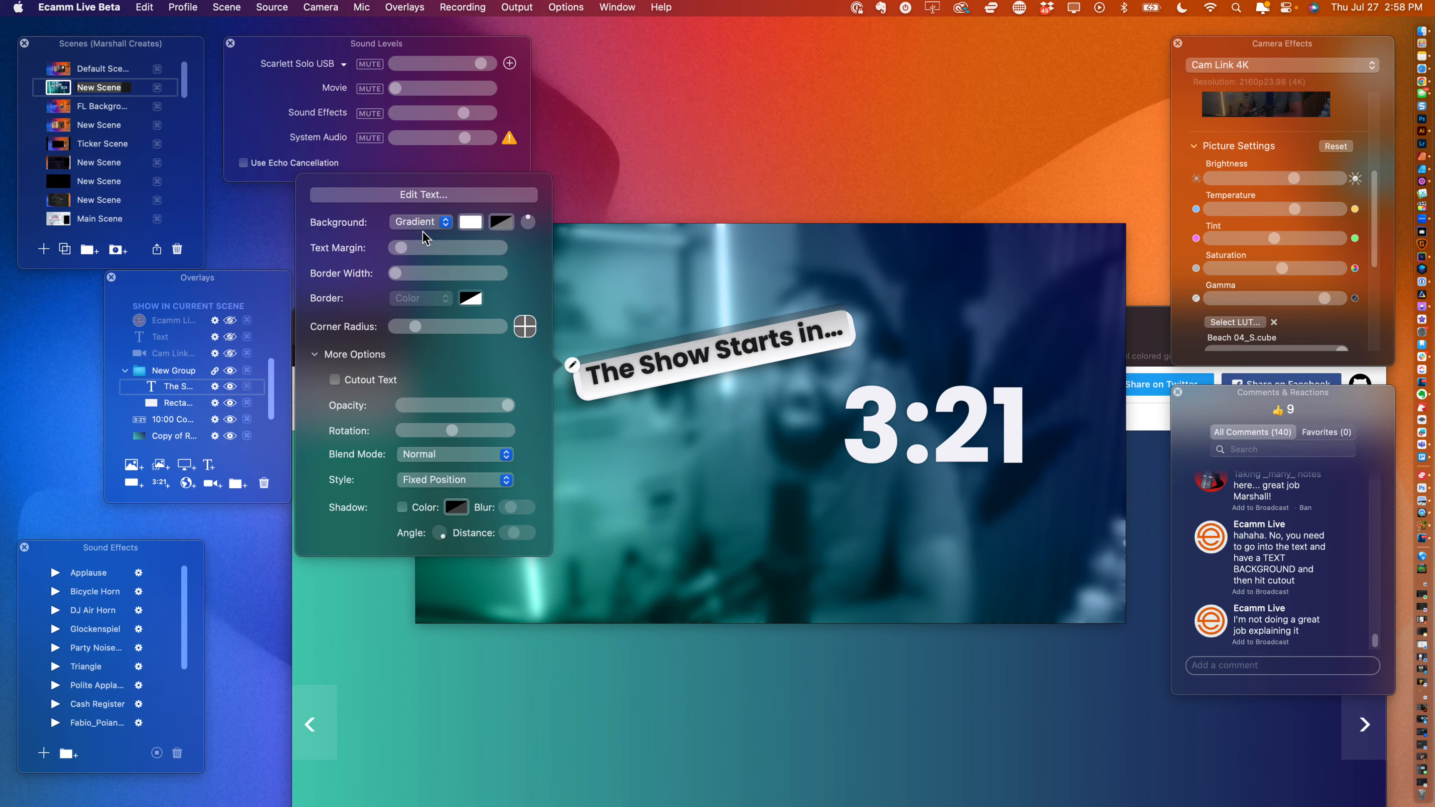
pyautogui.click(424, 227)
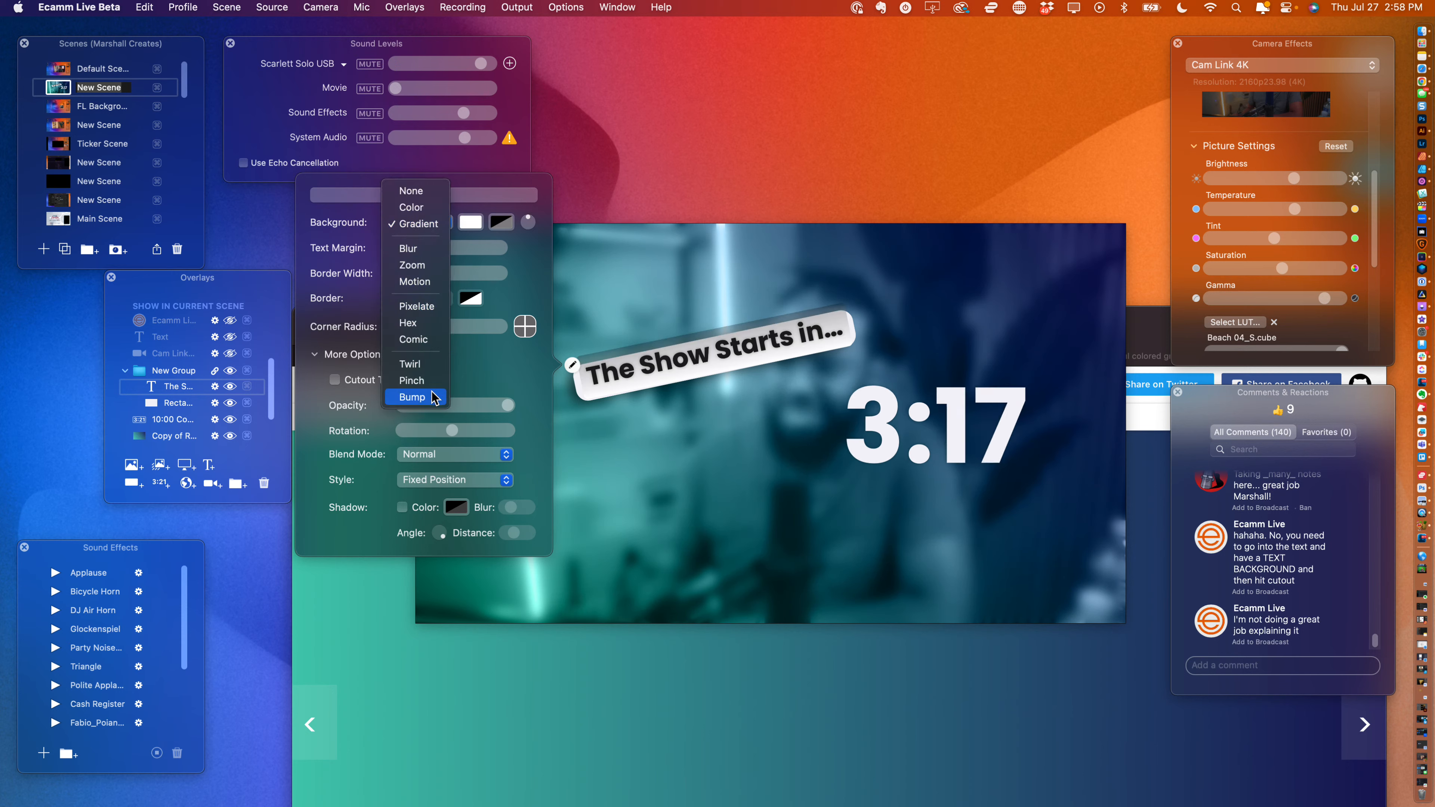
pyautogui.click(413, 397)
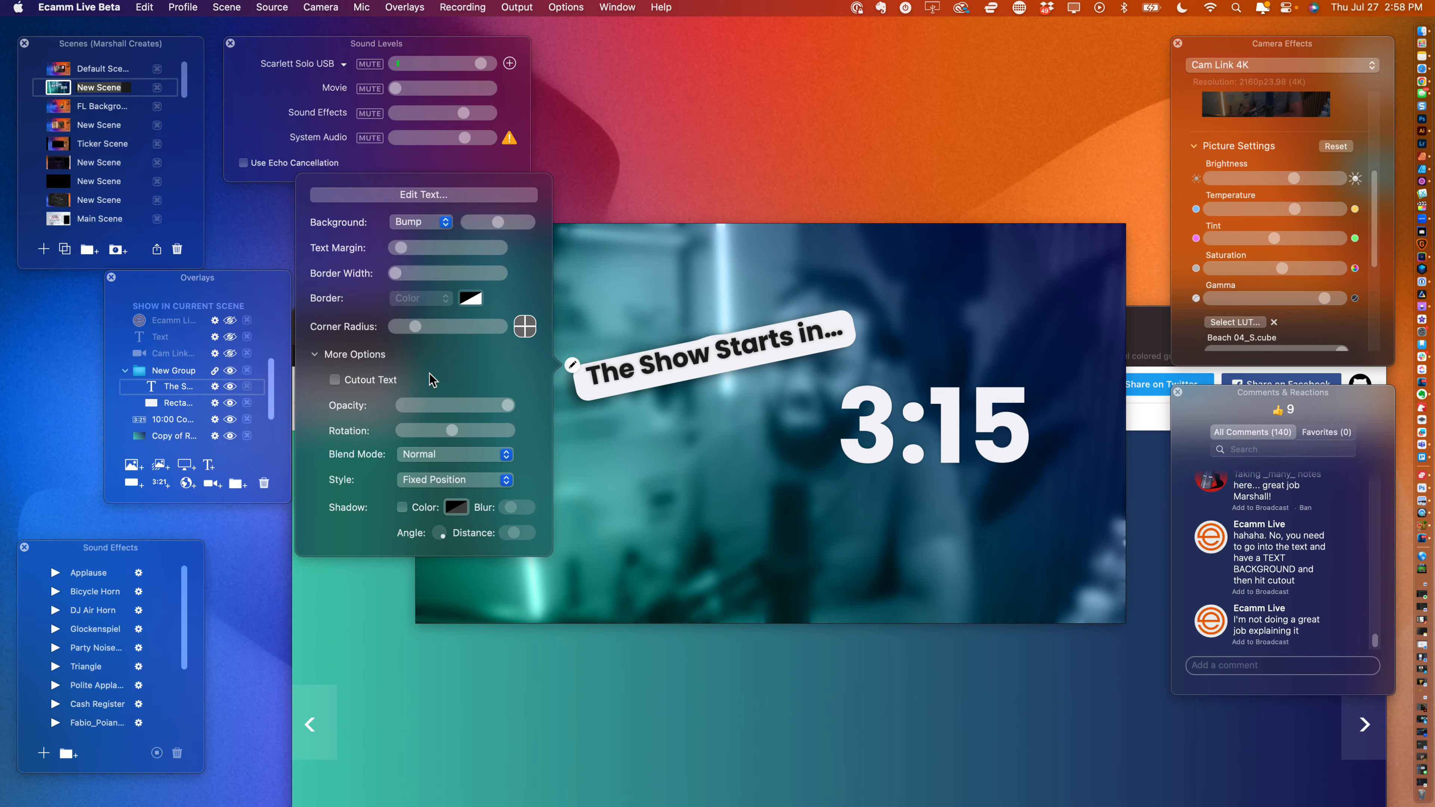
# - Enable Cutout Text on "The Show Starts in..." and set its background to Color after trying Pinch, Comic and Zoom
pyautogui.click(335, 379)
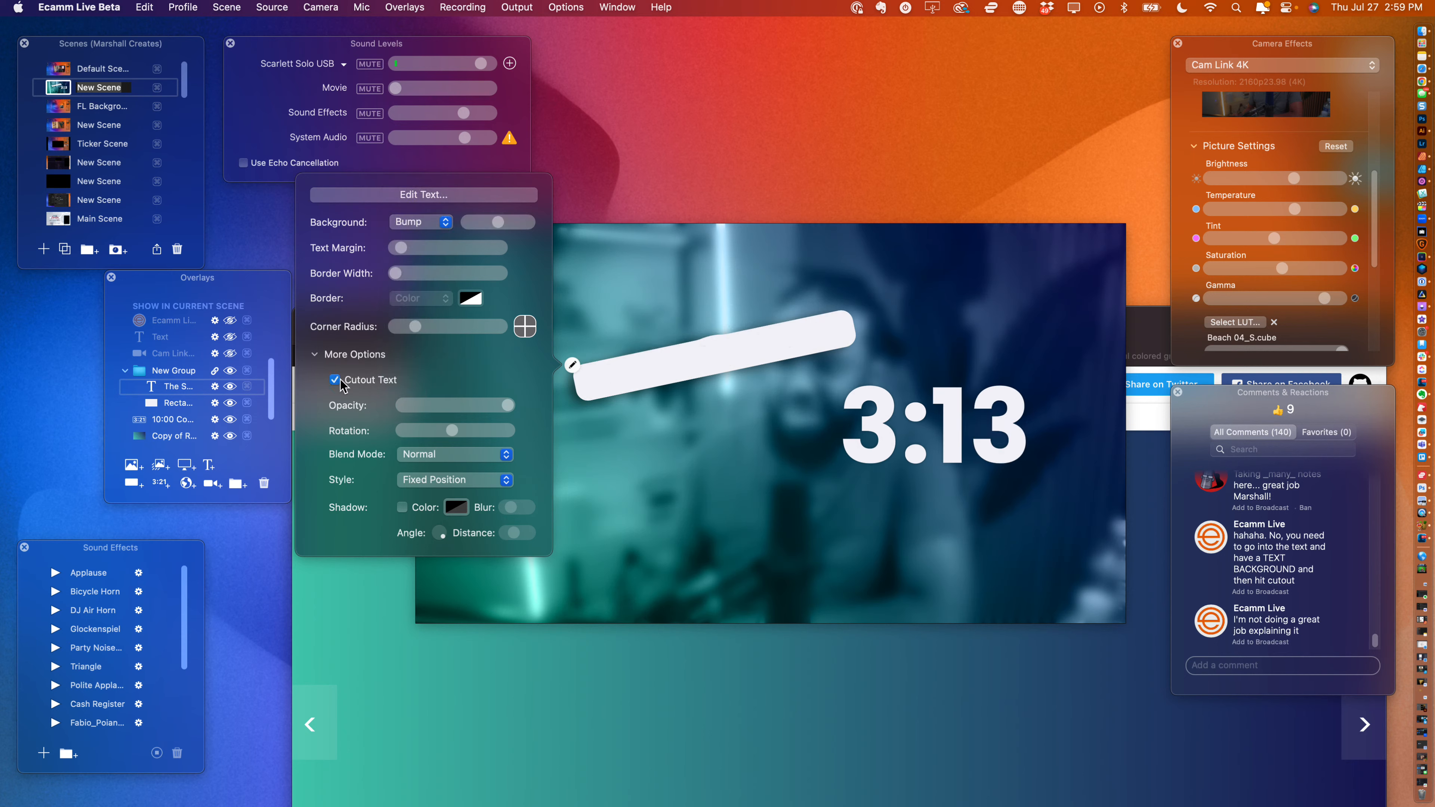
pyautogui.click(421, 221)
pyautogui.click(416, 201)
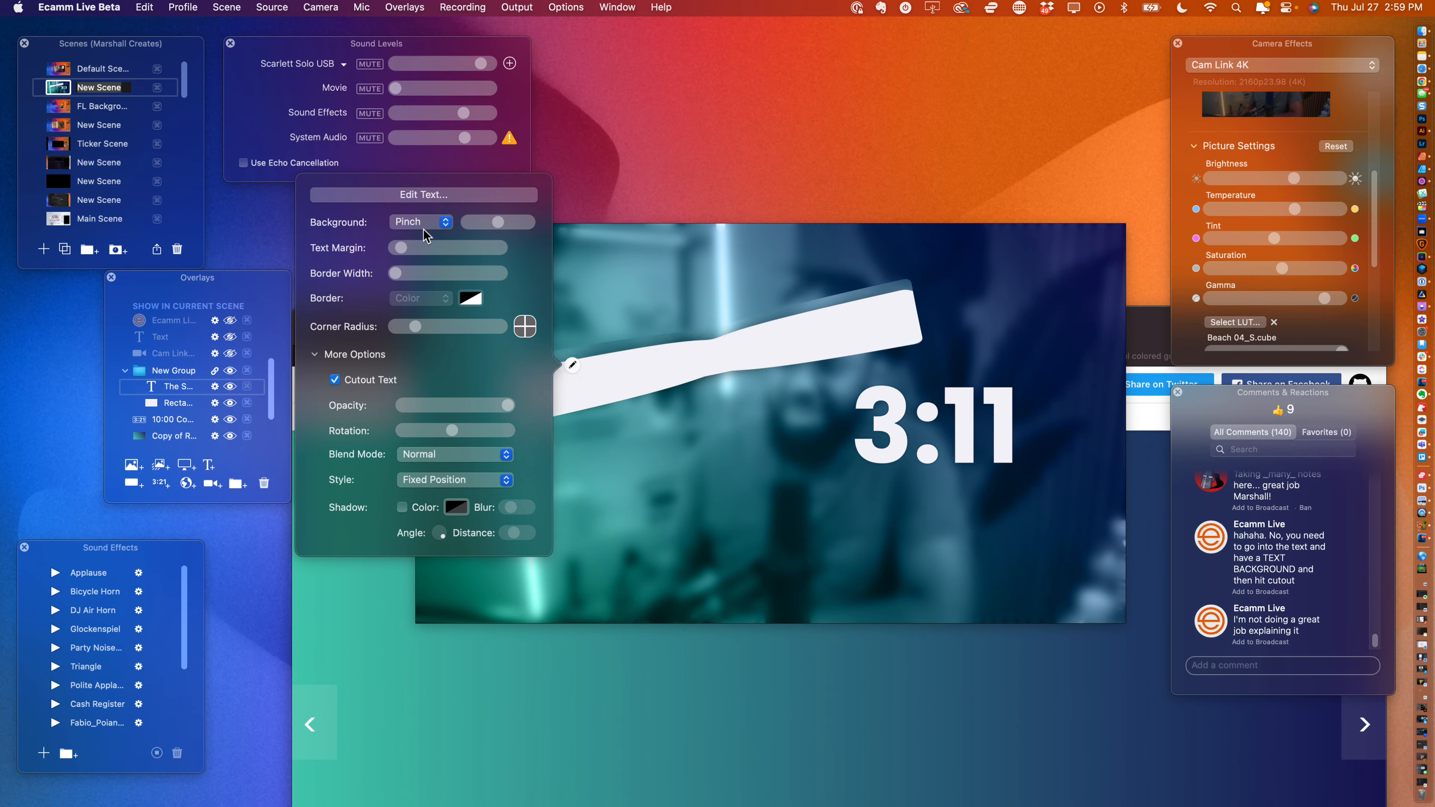
pyautogui.click(431, 233)
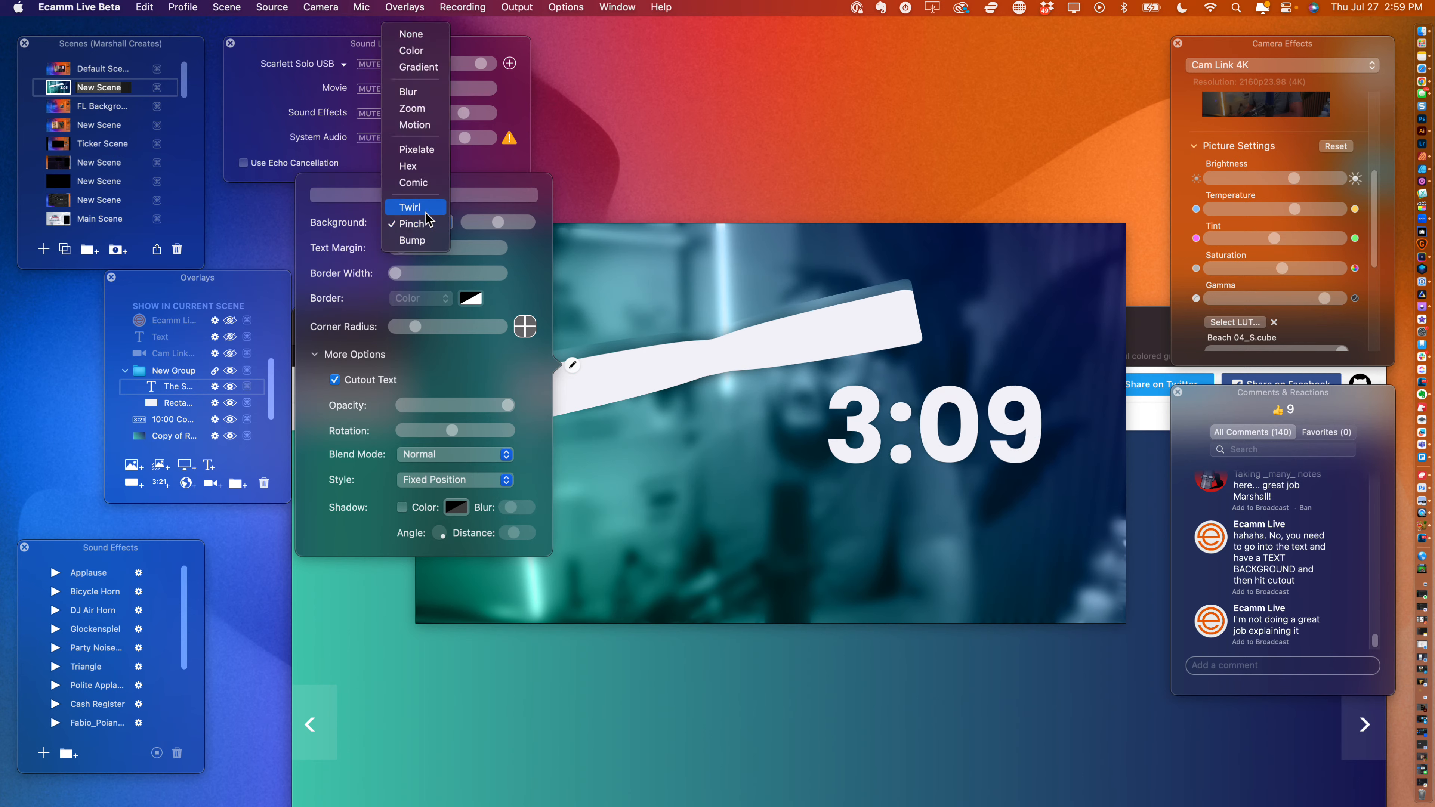
pyautogui.click(428, 210)
pyautogui.click(432, 223)
pyautogui.click(428, 198)
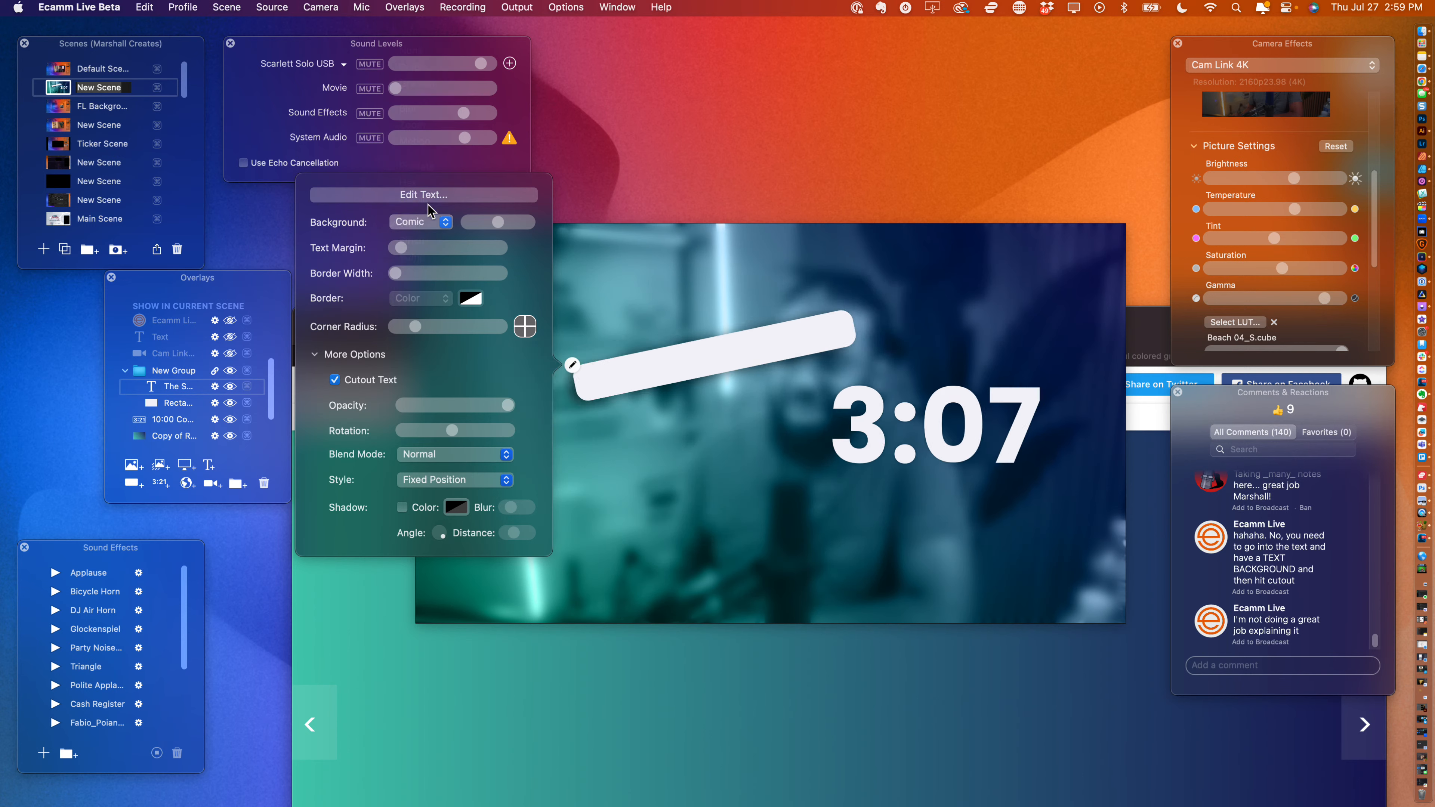
pyautogui.click(428, 220)
pyautogui.click(417, 150)
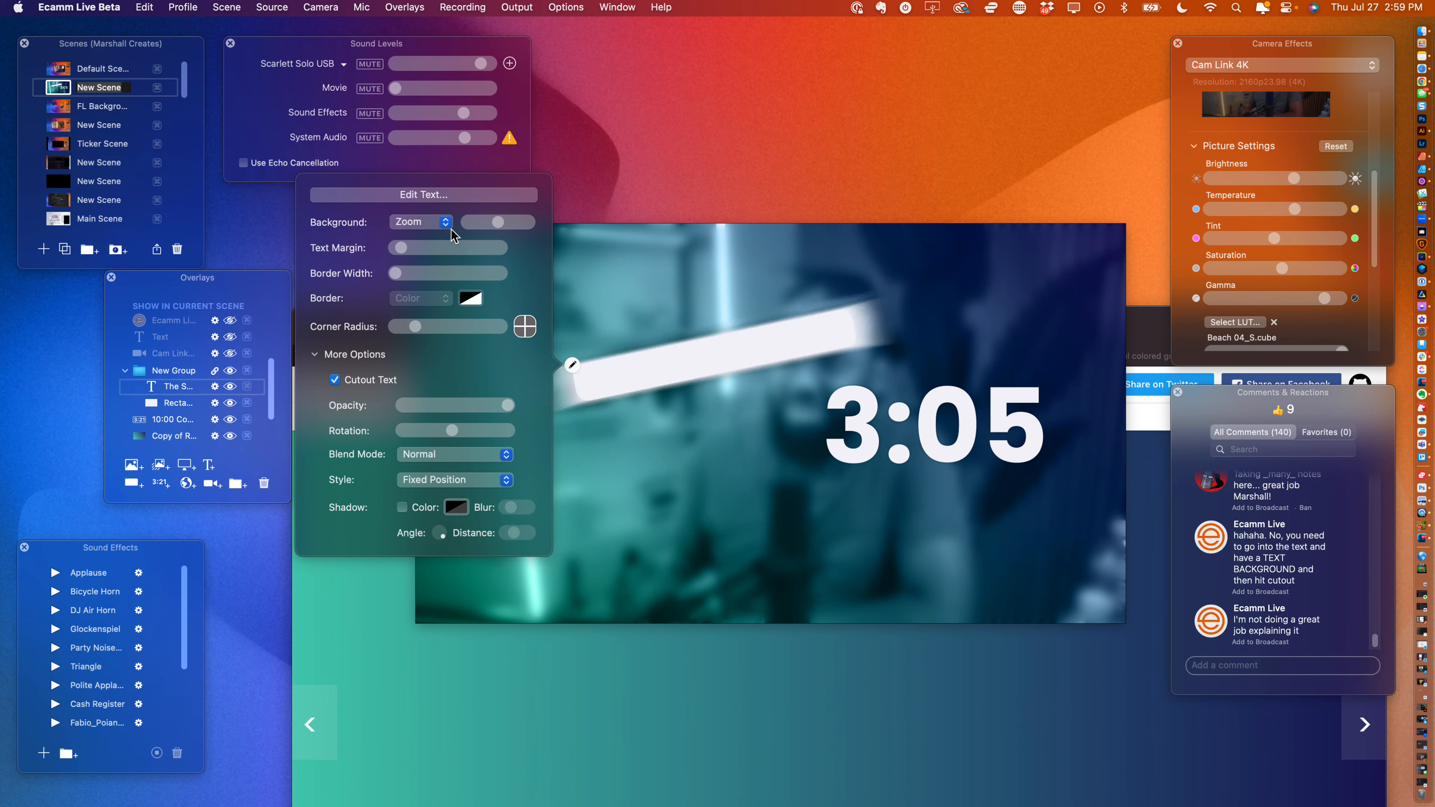
pyautogui.click(441, 225)
pyautogui.click(421, 166)
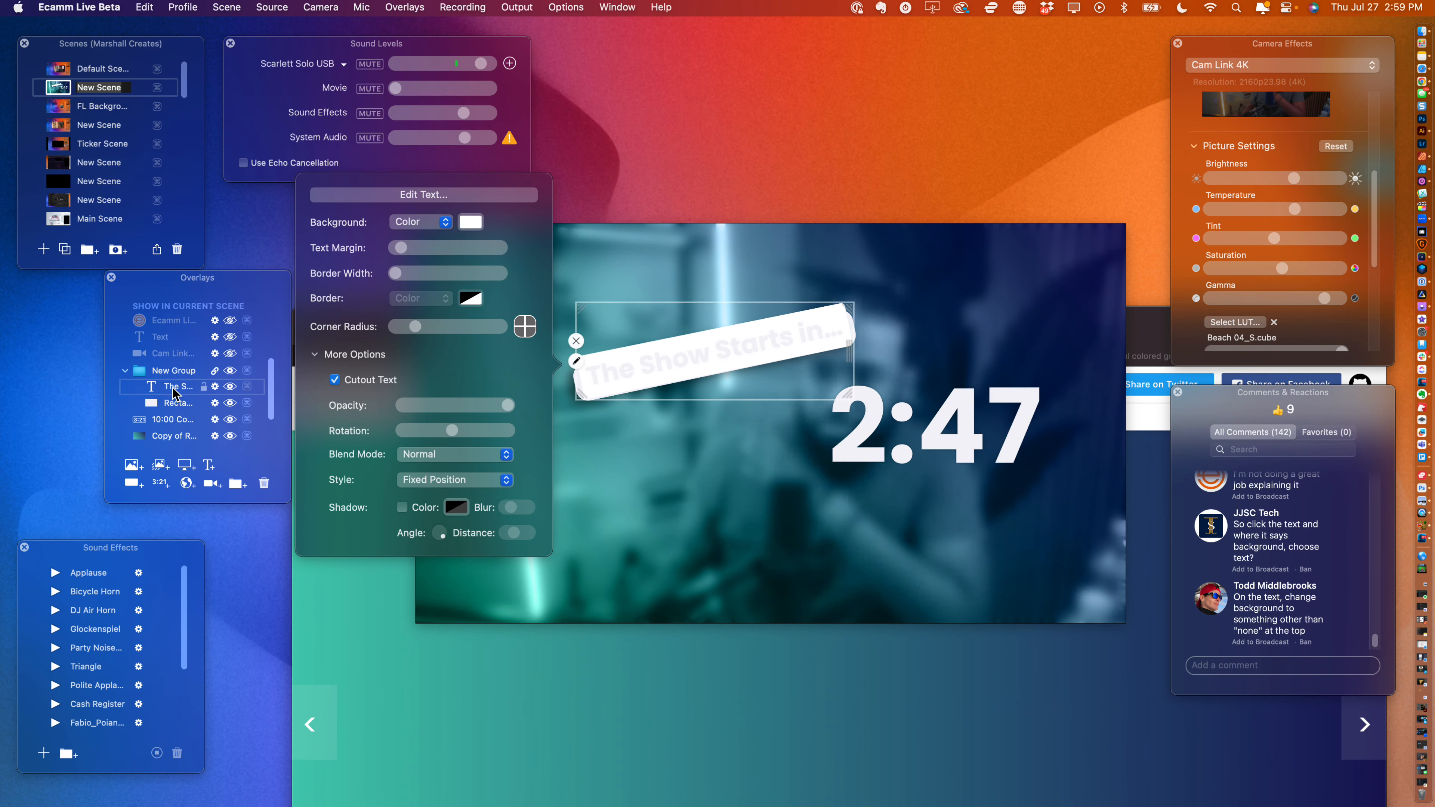
# - Move the label's text beneath the rectangle in the group, and review its background options in the text editor, keeping Color
pyautogui.moveTo(174, 392); pyautogui.dragTo(176, 416)
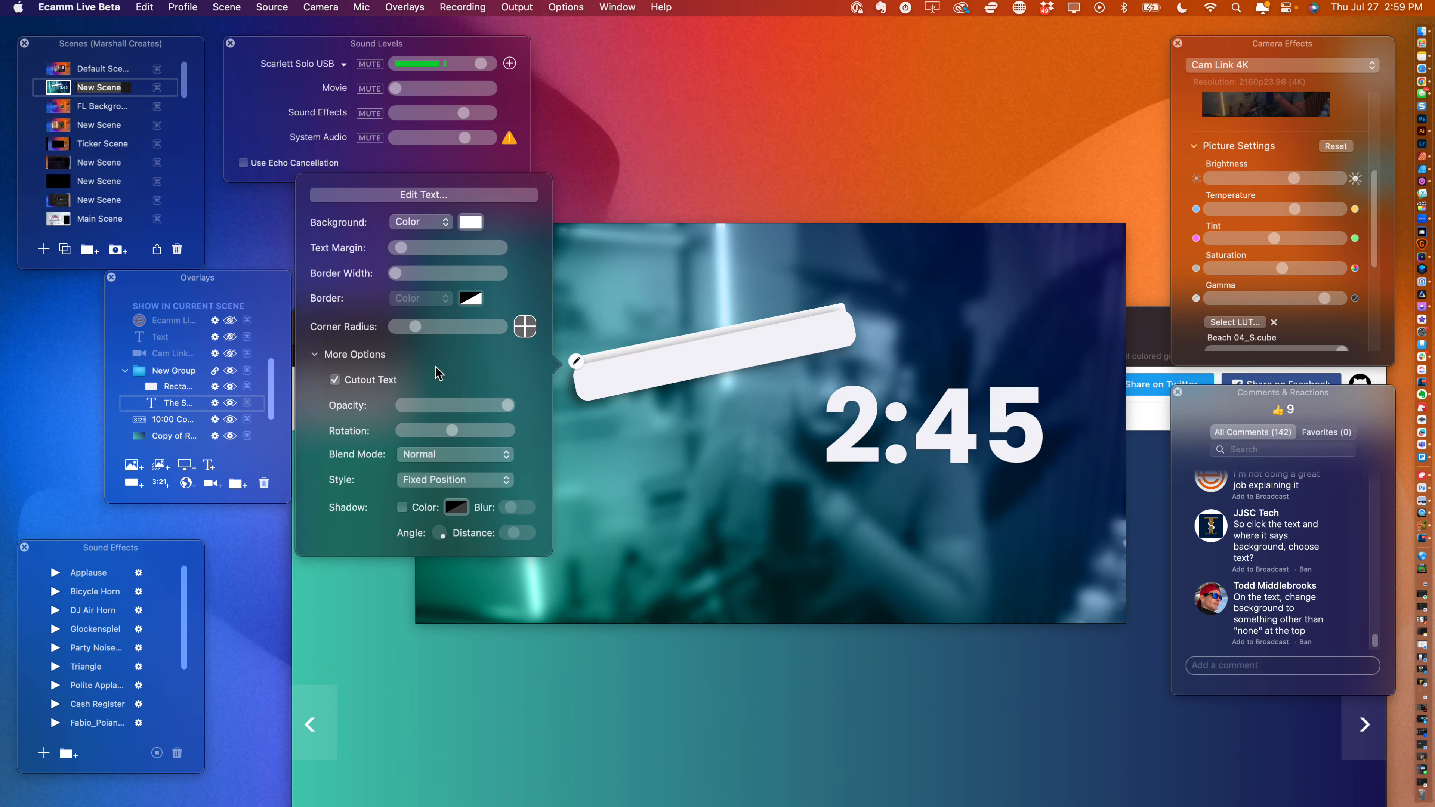
pyautogui.click(425, 194)
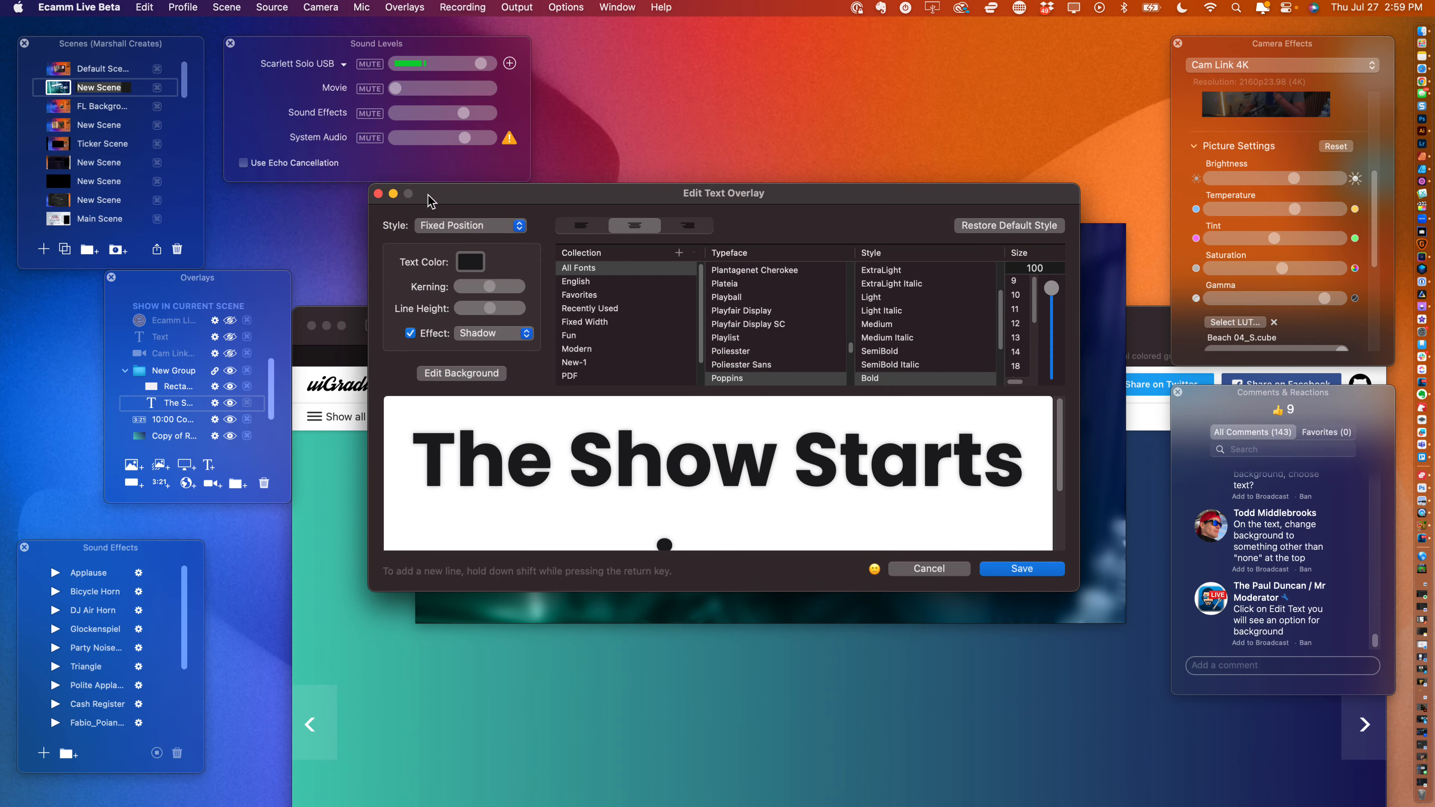
pyautogui.click(481, 374)
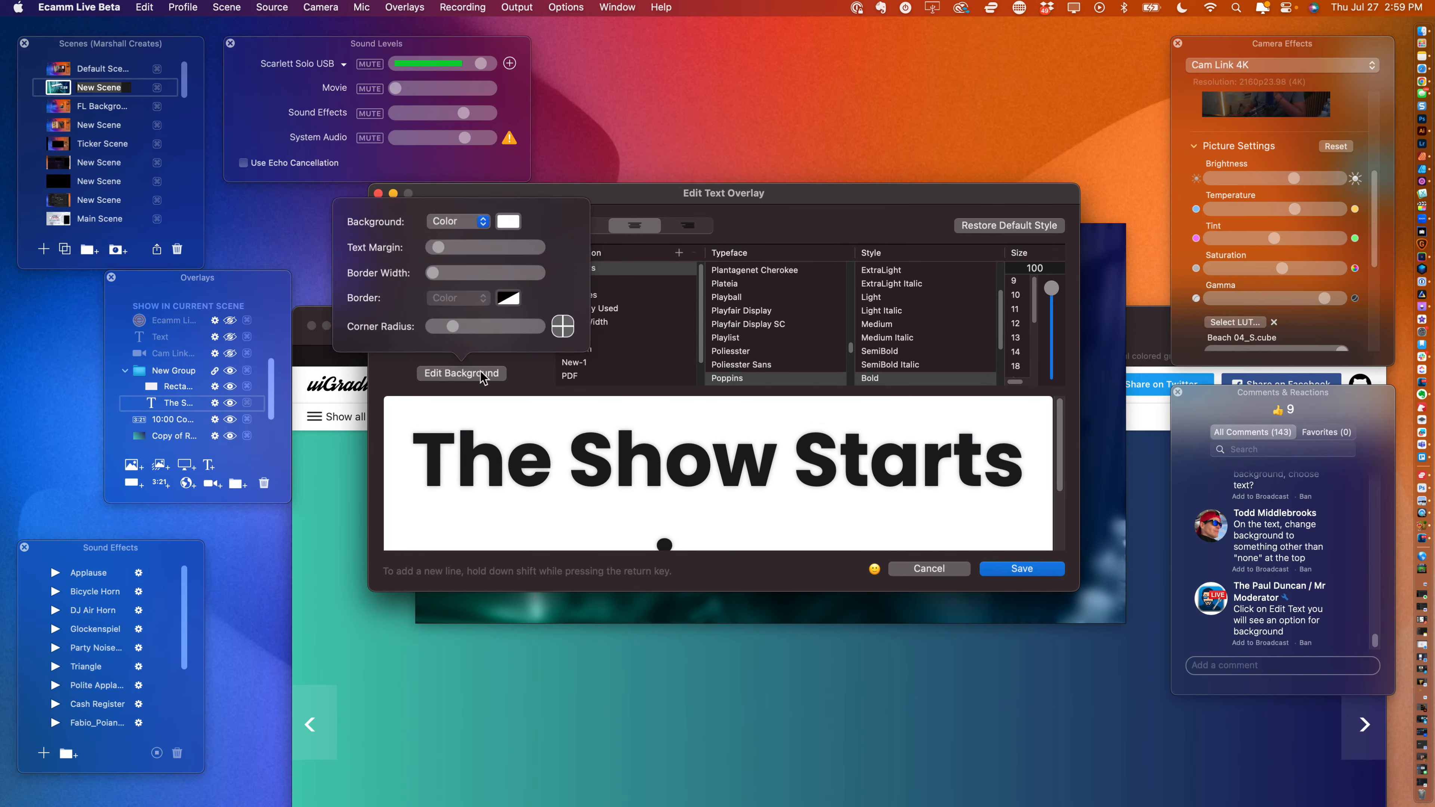
pyautogui.click(447, 224)
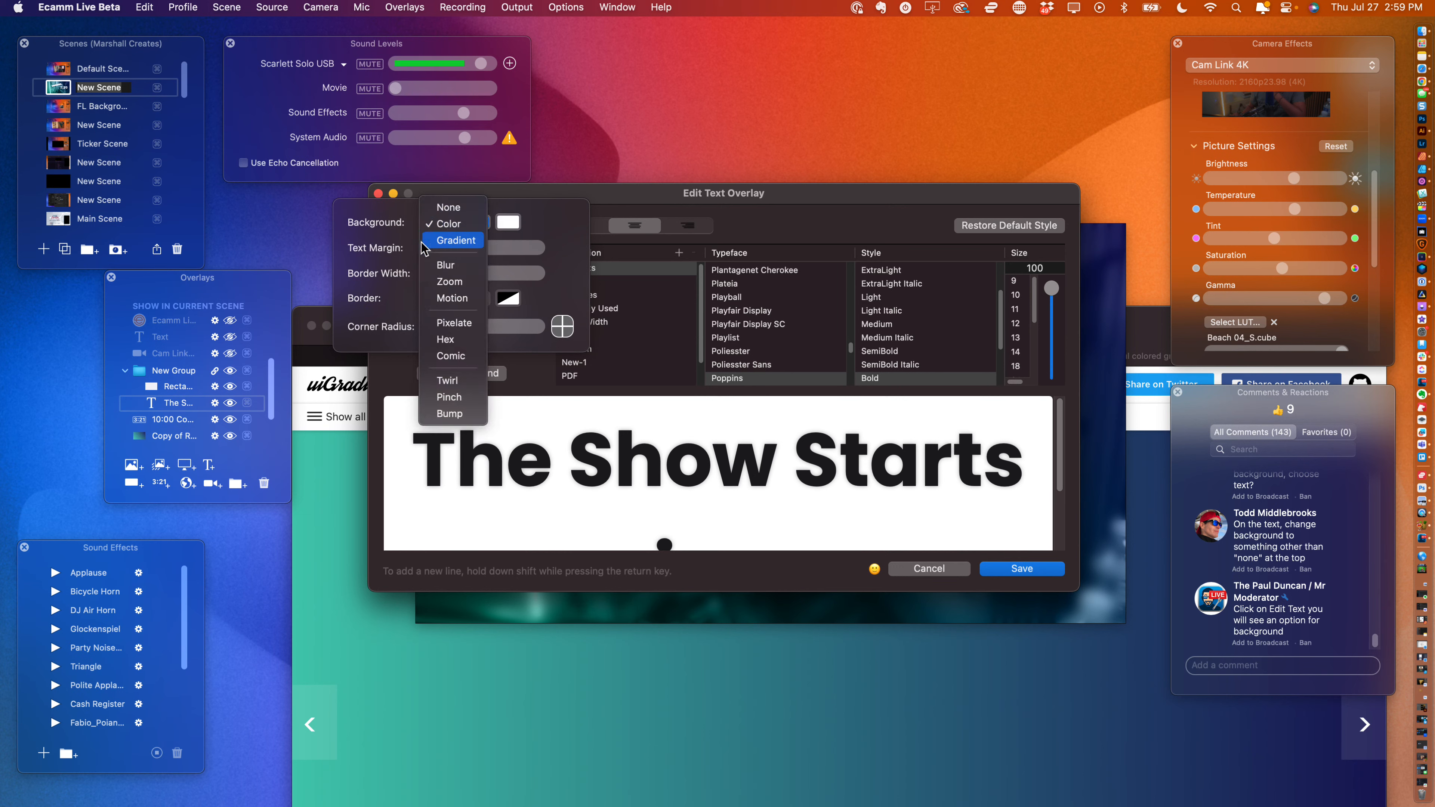
pyautogui.click(805, 212)
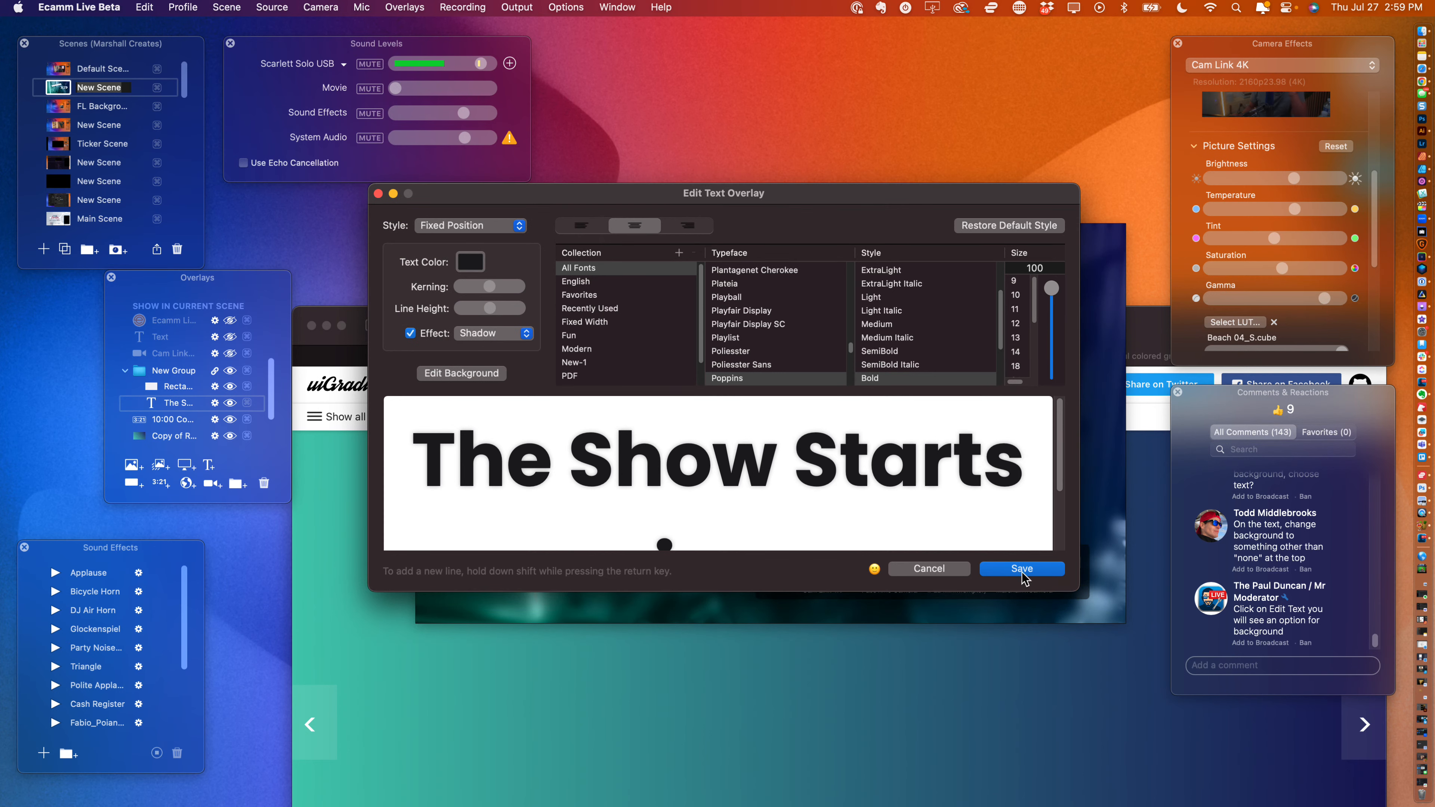
pyautogui.click(1009, 570)
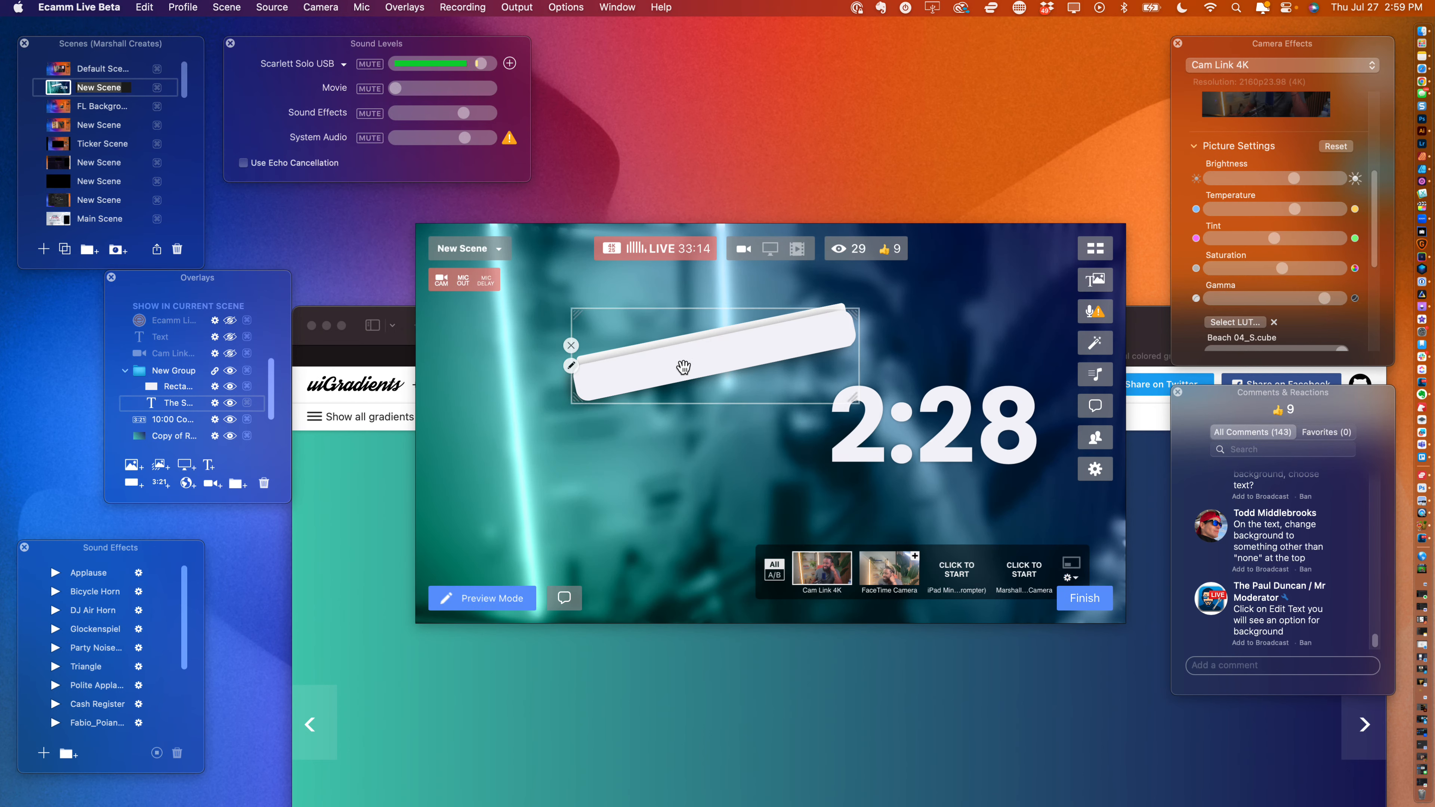
# - Separate the grouped label from its shape by moving the rectangle below the "The Show Starts in..." text and shifting the text away
pyautogui.click(571, 366)
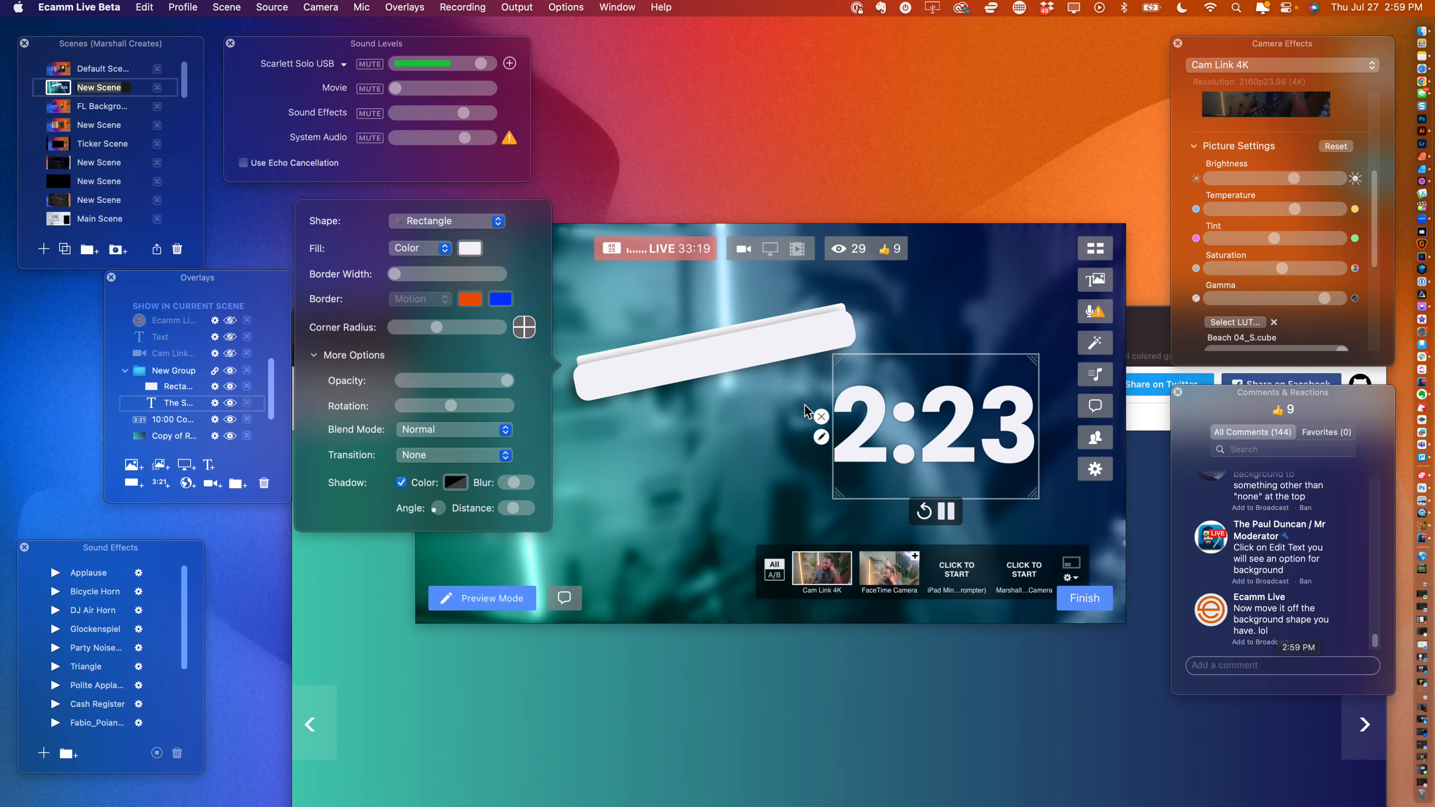
pyautogui.moveTo(692, 355); pyautogui.dragTo(682, 391)
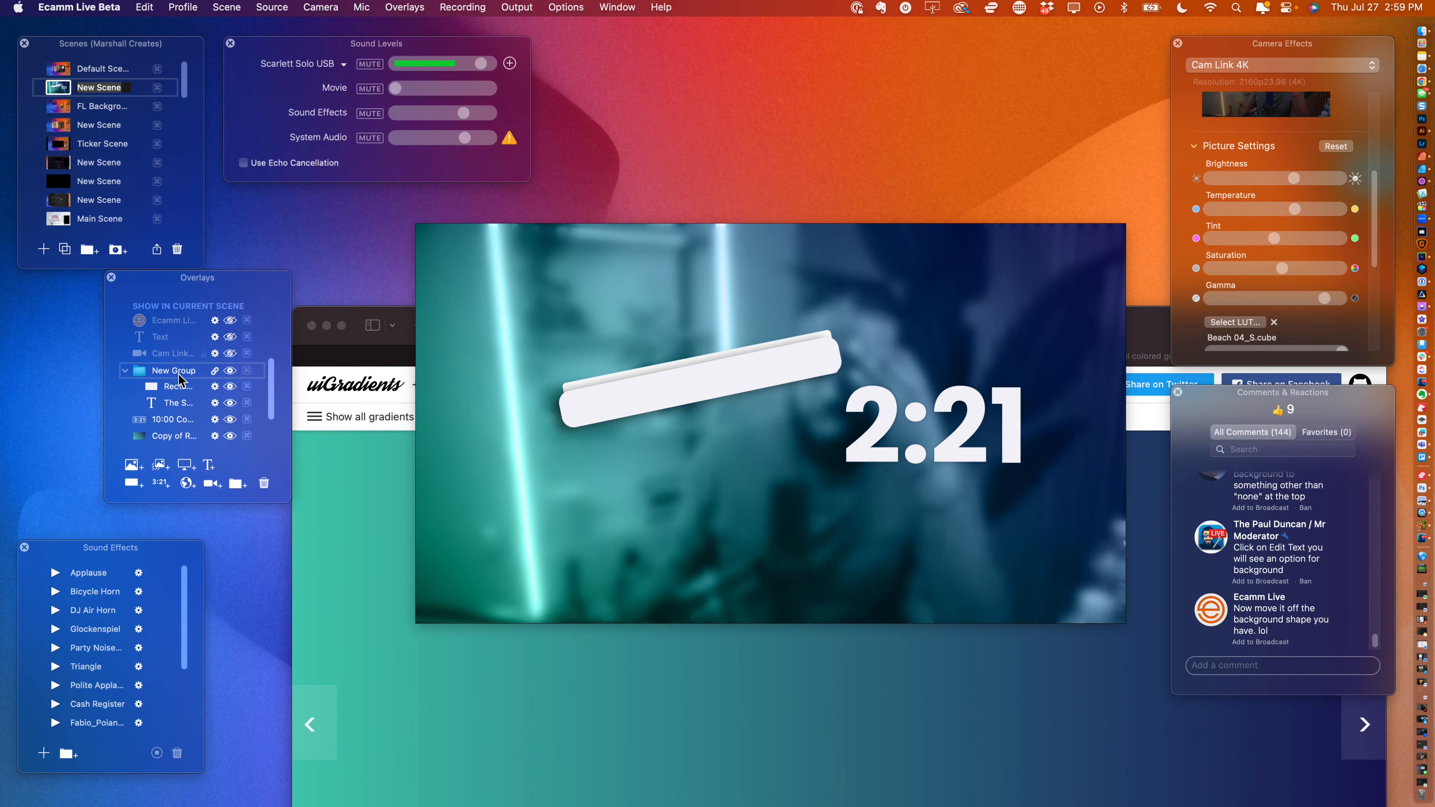
pyautogui.moveTo(570, 386); pyautogui.dragTo(571, 444)
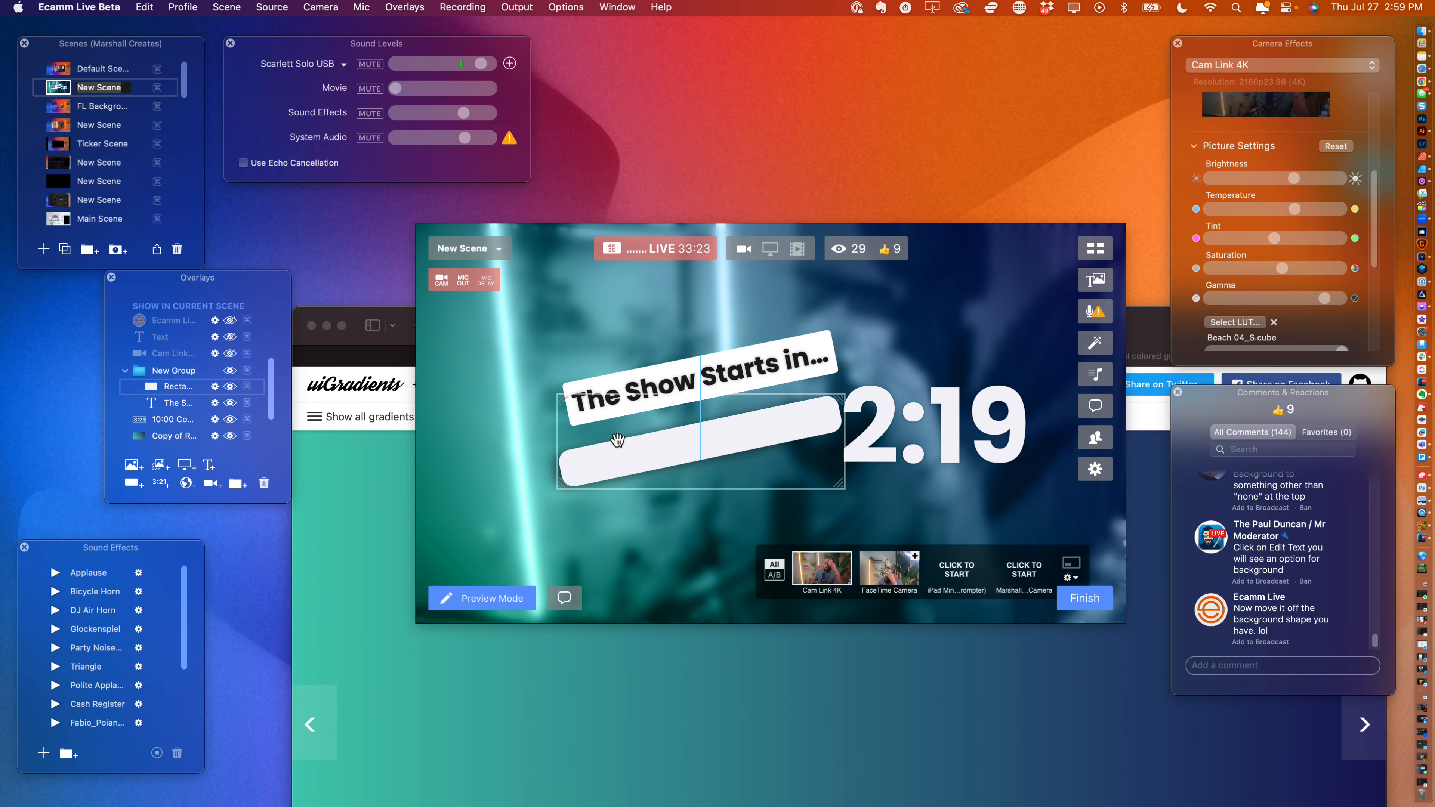
pyautogui.moveTo(625, 388); pyautogui.dragTo(572, 364)
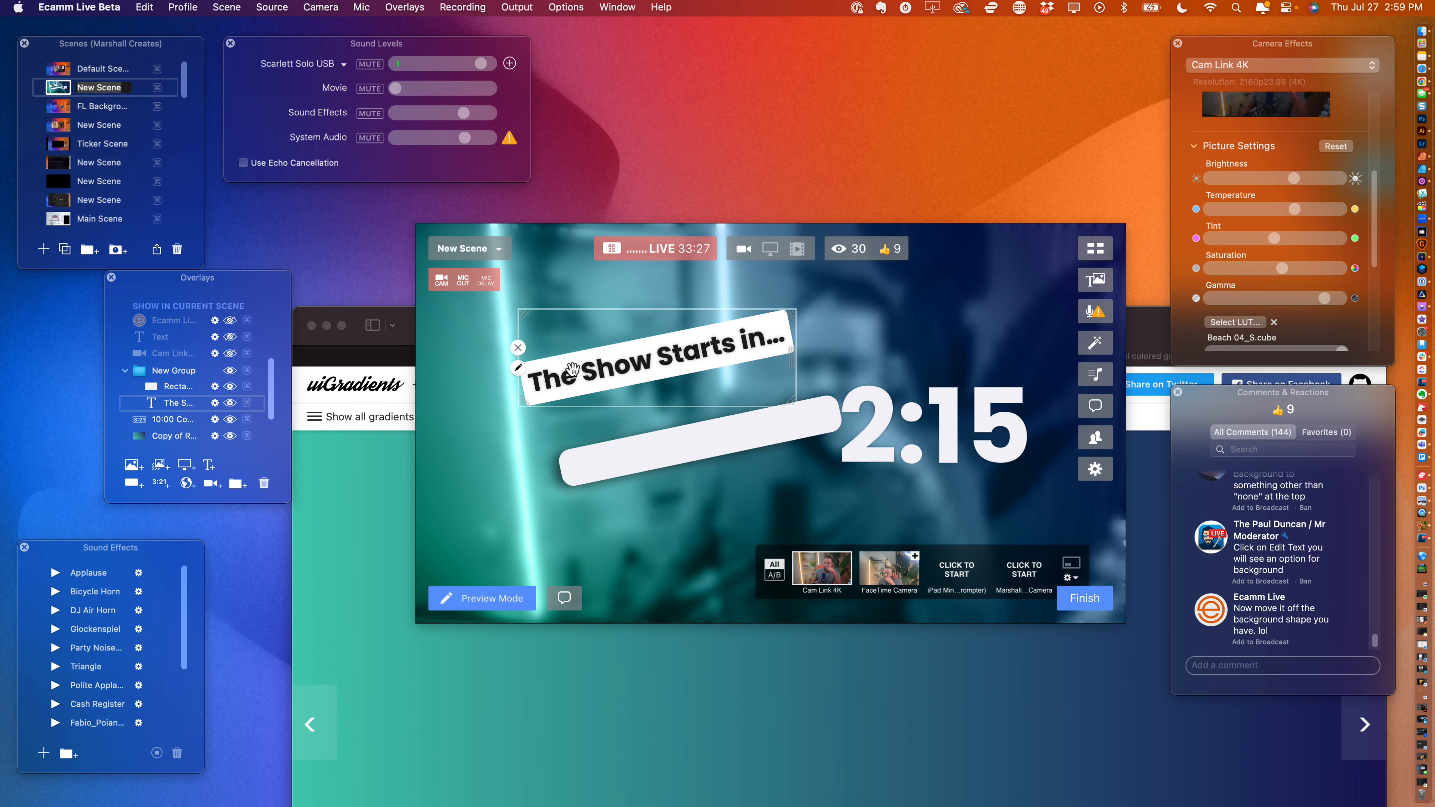
# - Set the "The Show Starts in..." cutout label's background to Gradient and view its first gradient color in the color picker
pyautogui.click(519, 369)
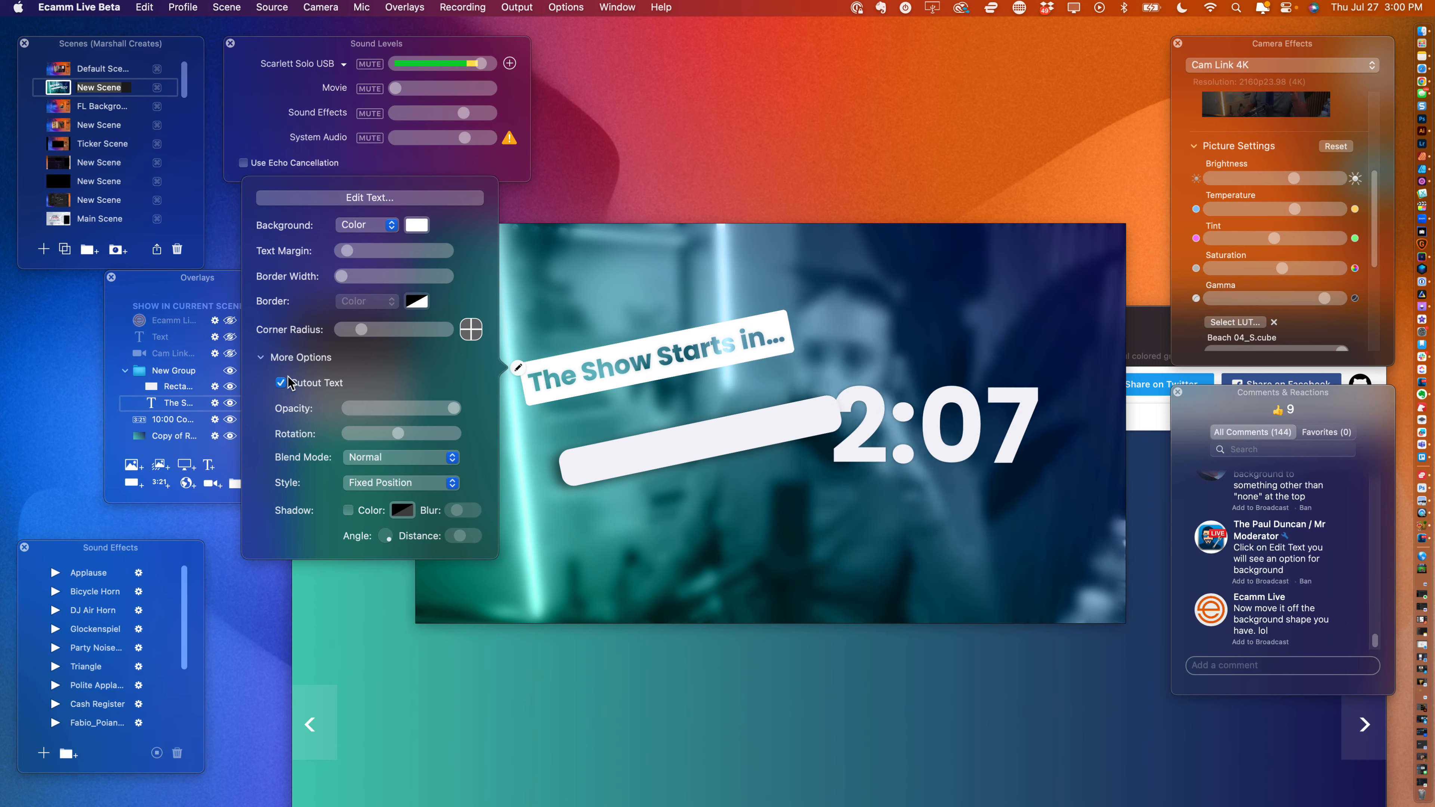
pyautogui.click(384, 227)
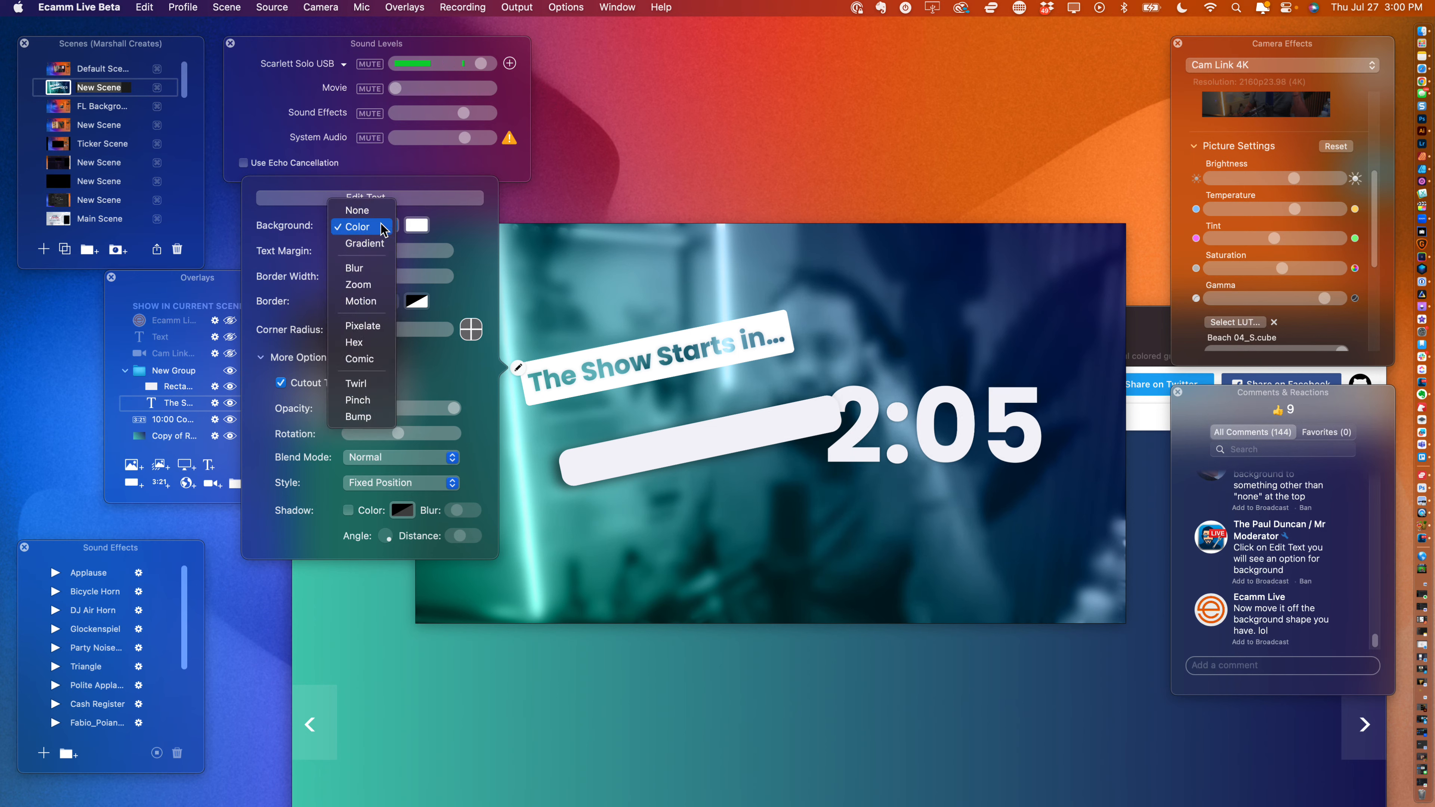
pyautogui.click(374, 242)
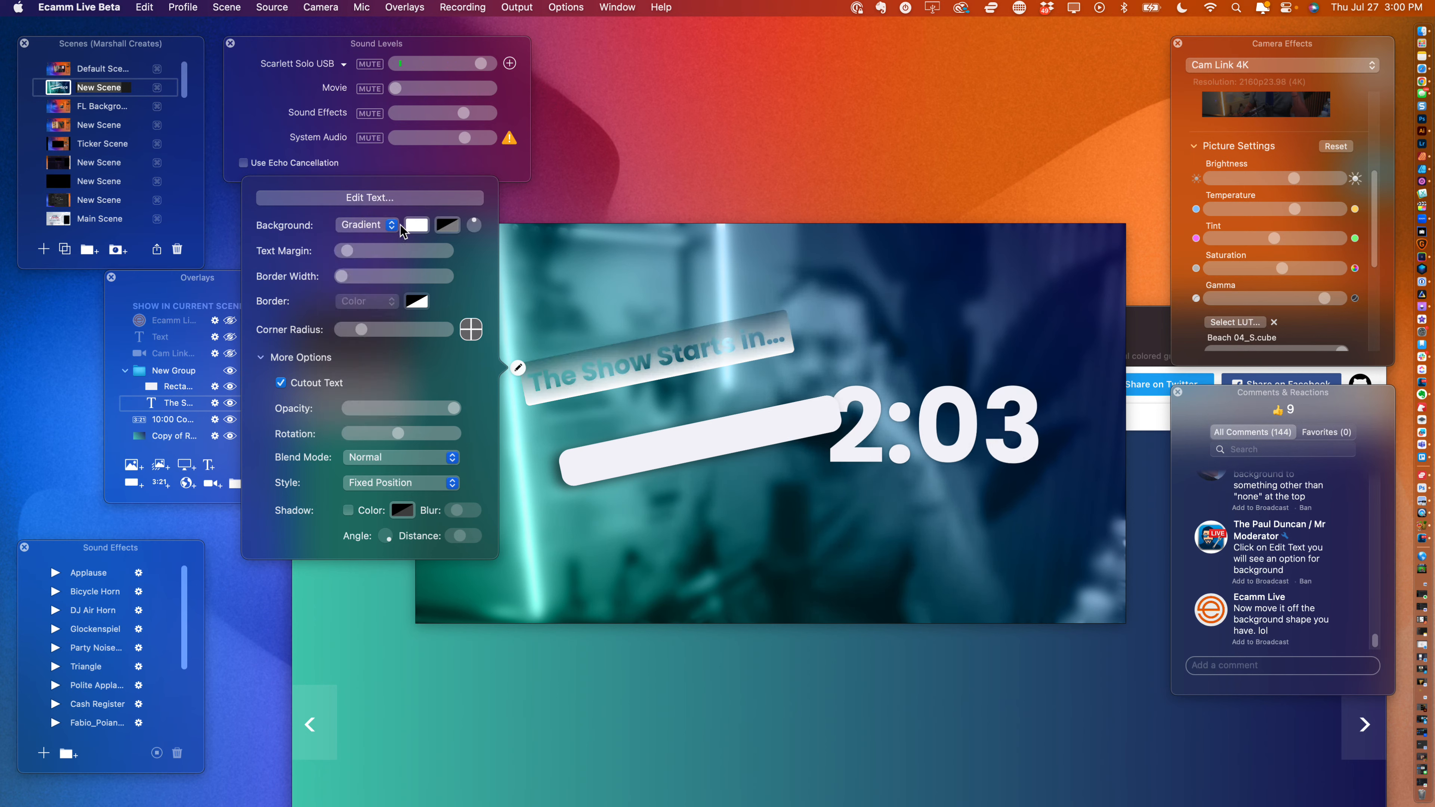
pyautogui.click(415, 224)
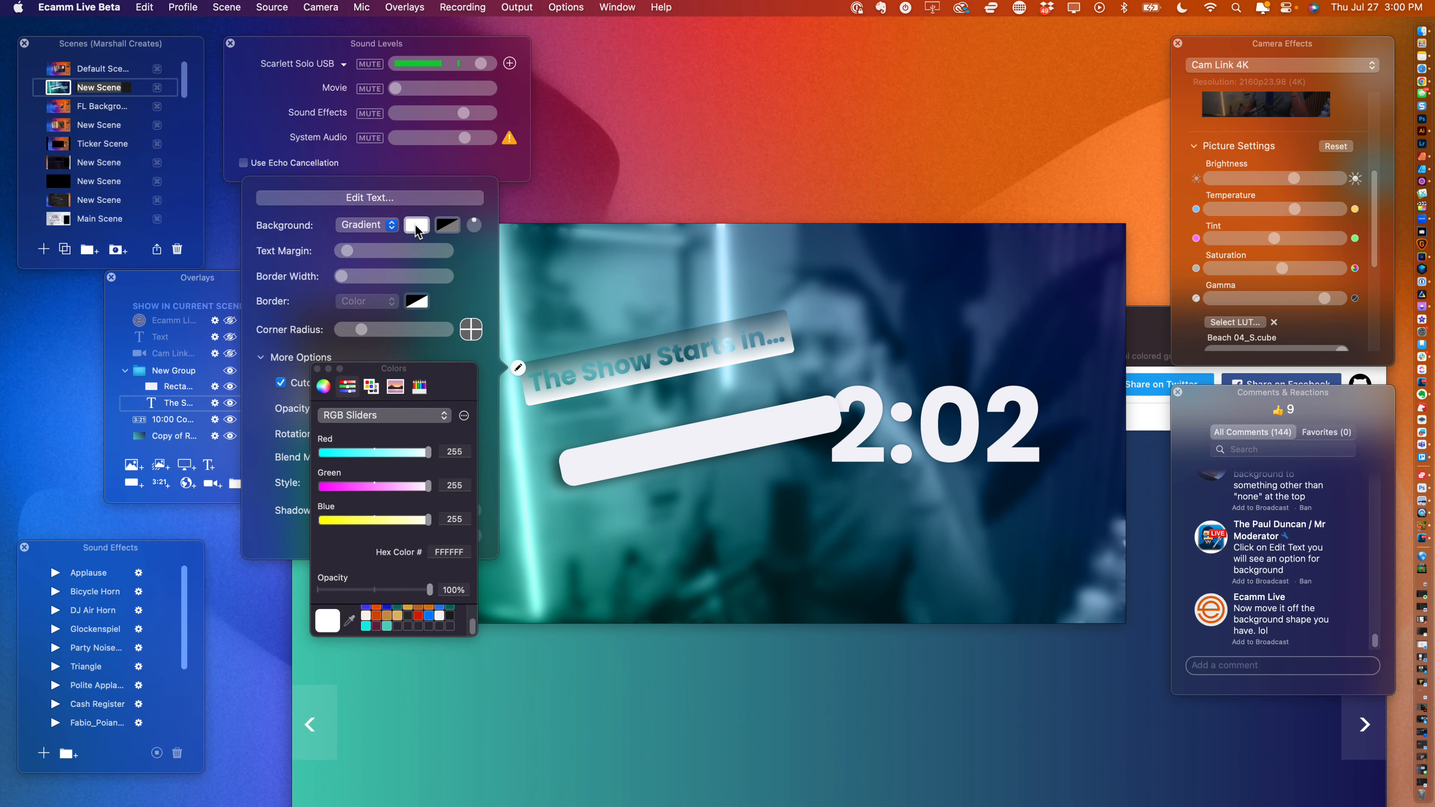
pyautogui.click(383, 228)
pyautogui.click(298, 262)
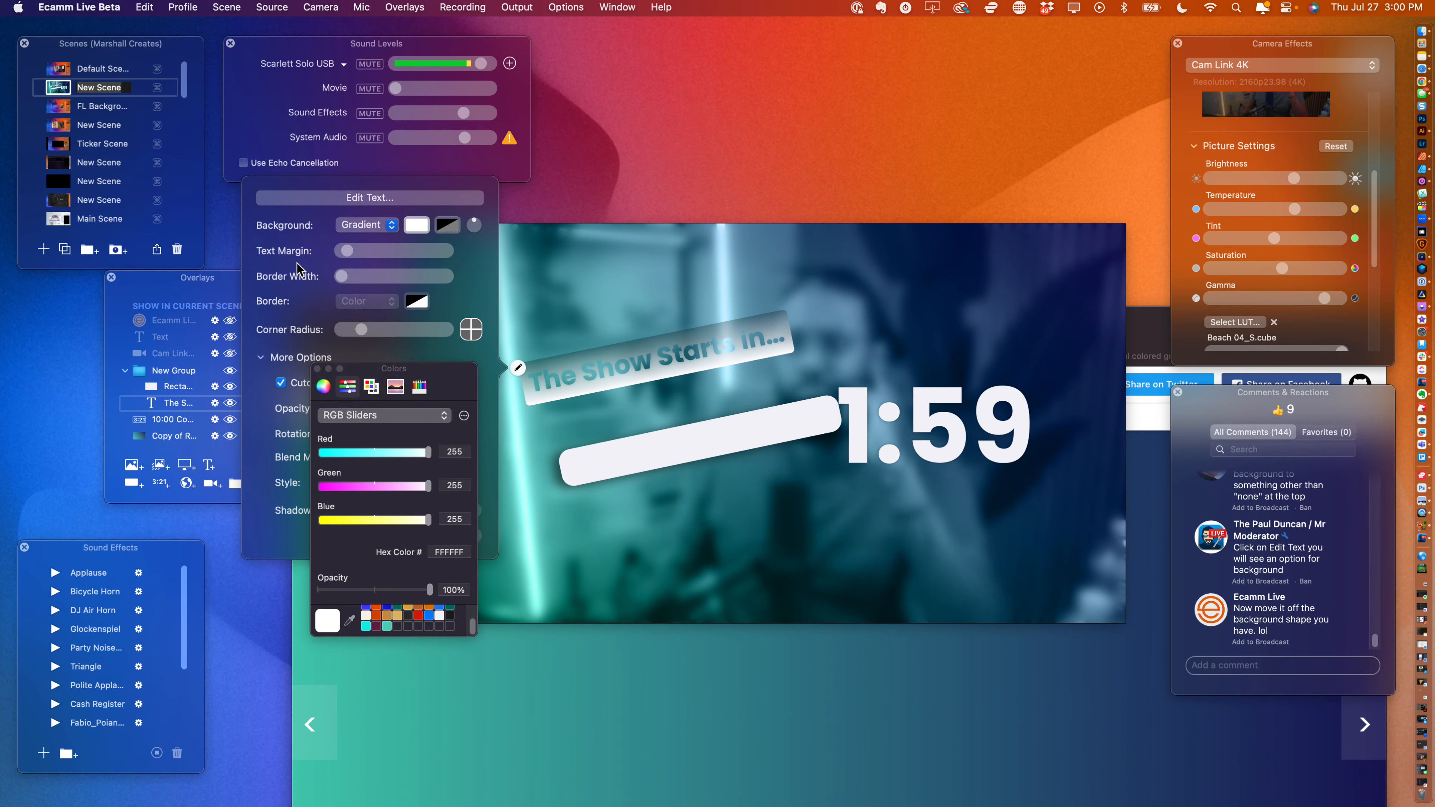
pyautogui.click(518, 369)
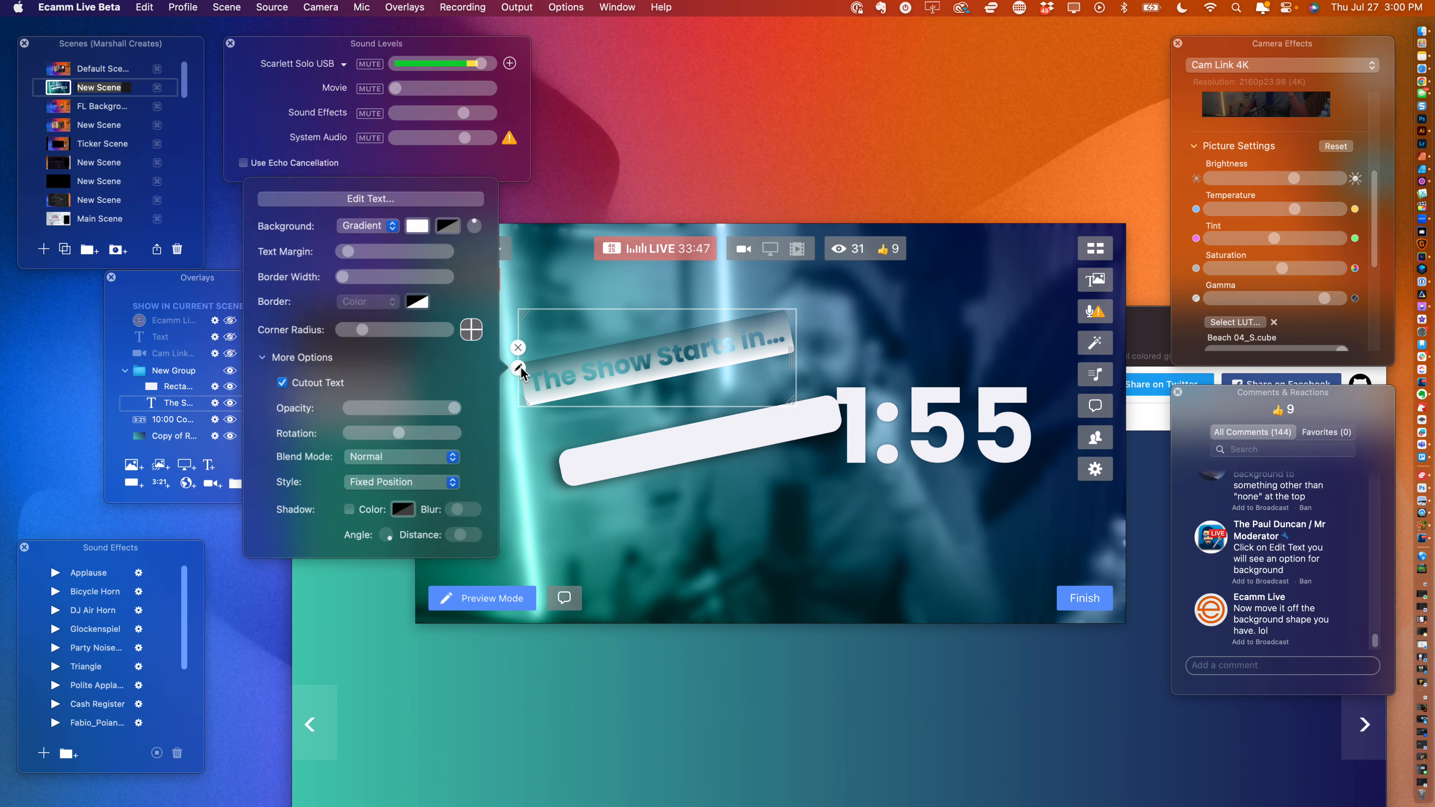
# - Hide the "The Show Starts in..." text and add a new "Text" overlay placed above the rectangle
pyautogui.click(518, 347)
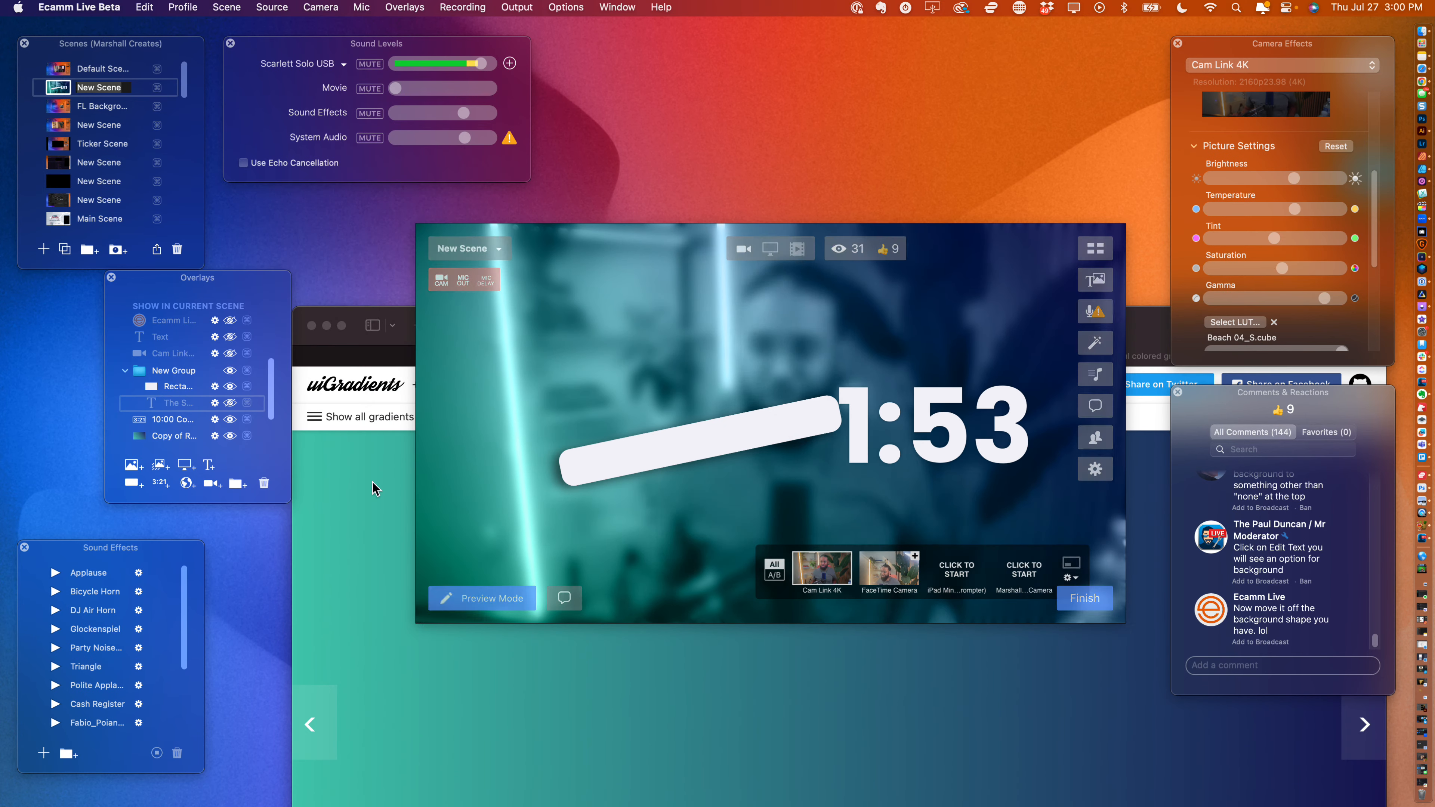
pyautogui.click(208, 466)
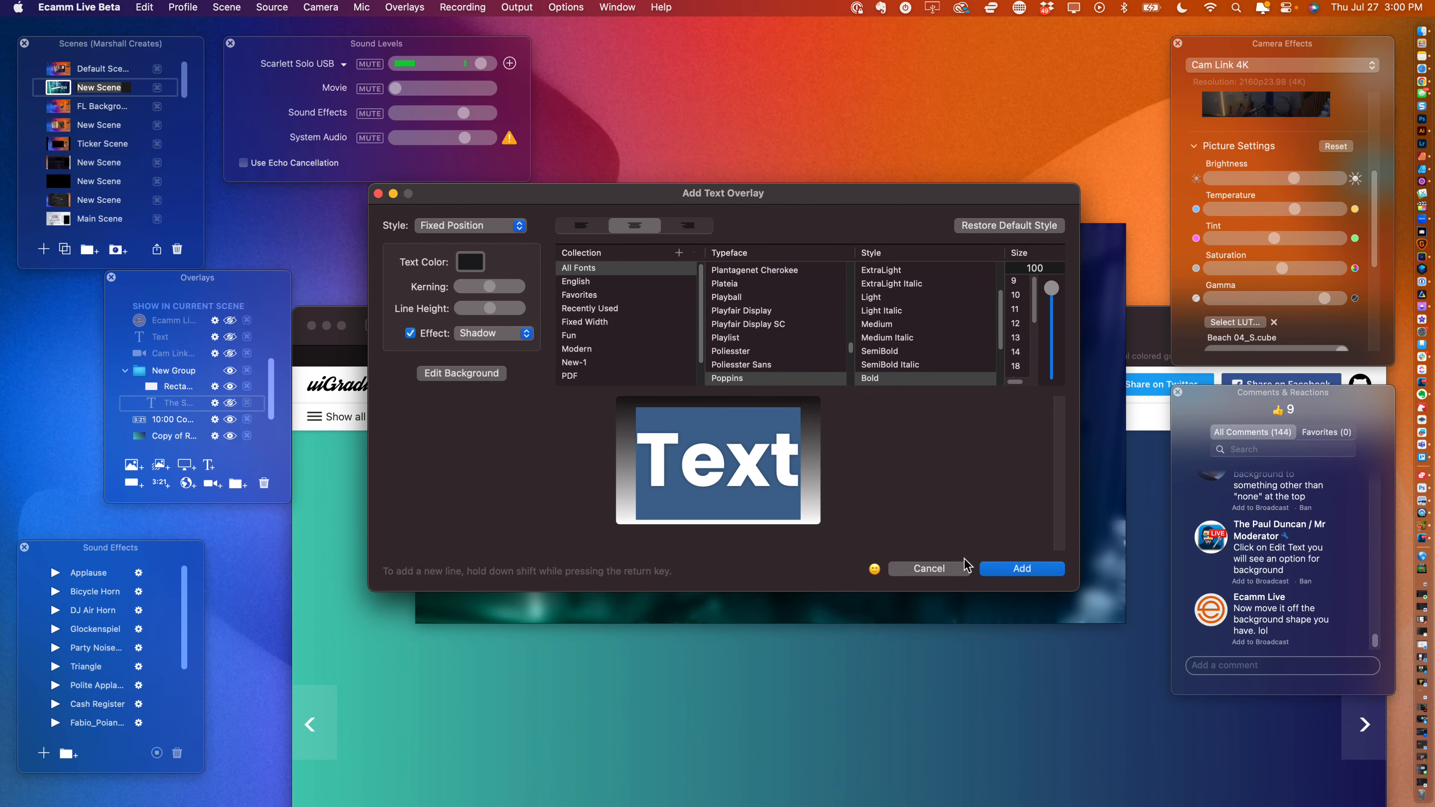
pyautogui.click(988, 569)
pyautogui.moveTo(779, 498); pyautogui.dragTo(632, 356)
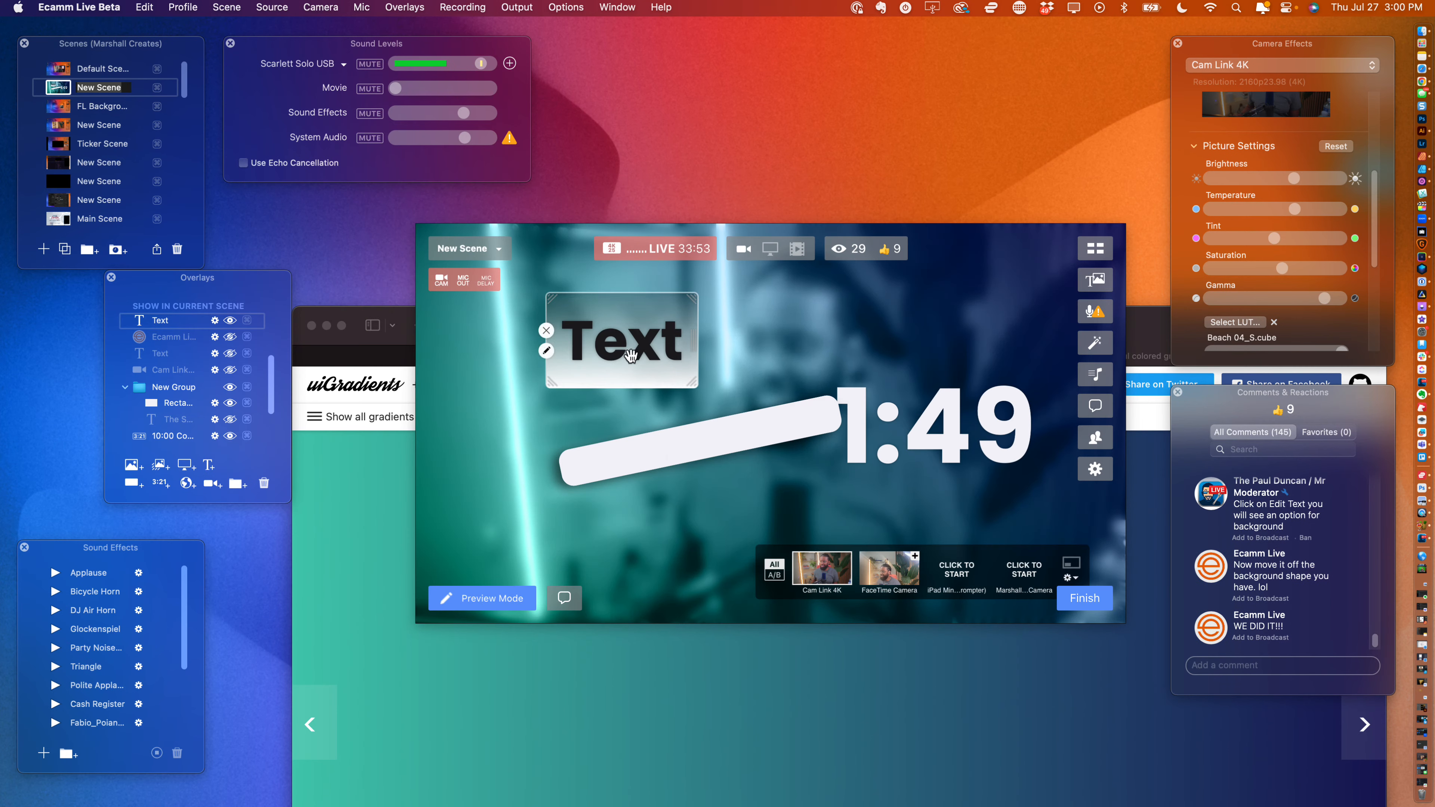
# - Enable Cutout Text on the new "Text" overlay and set its background to Color
pyautogui.click(546, 351)
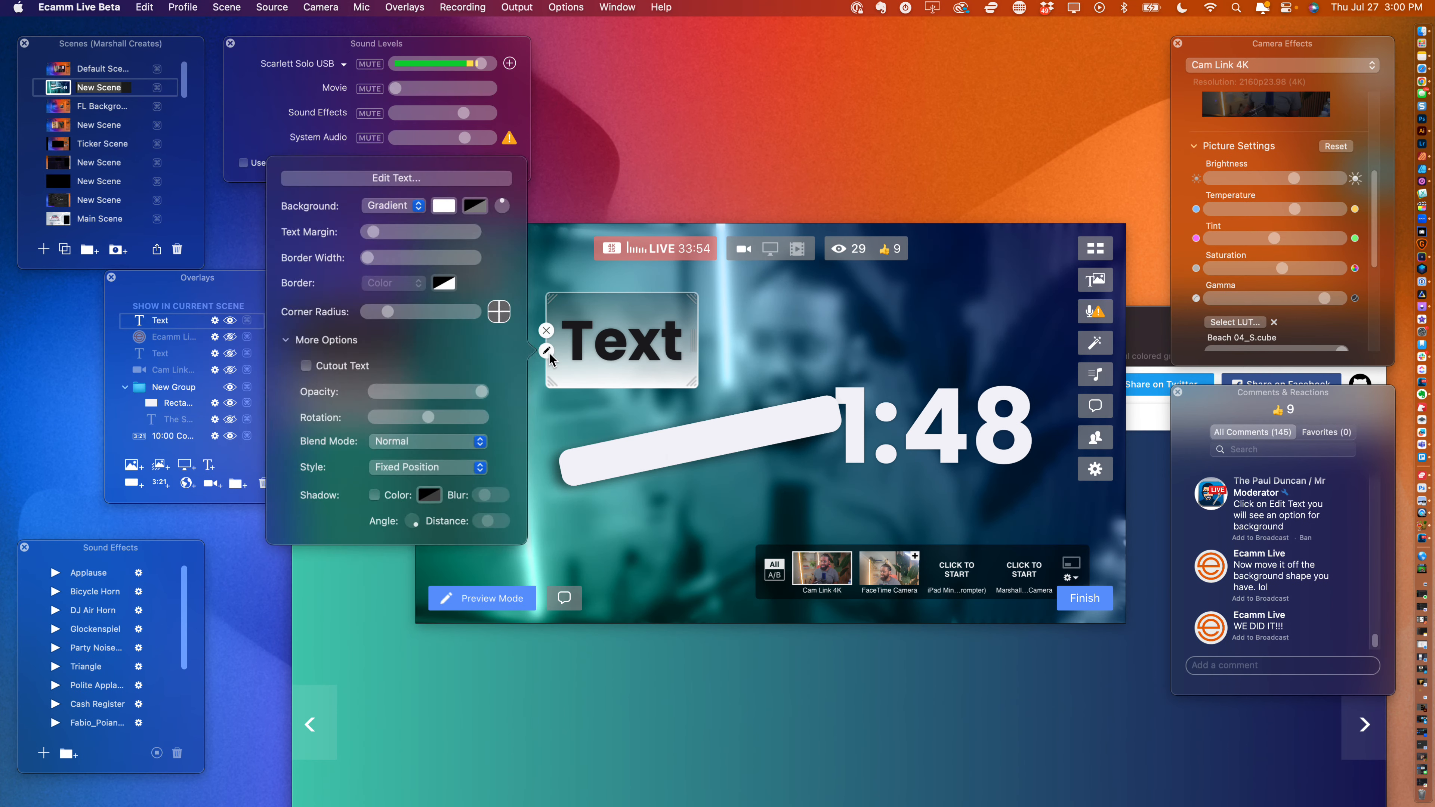
pyautogui.click(309, 366)
pyautogui.click(395, 208)
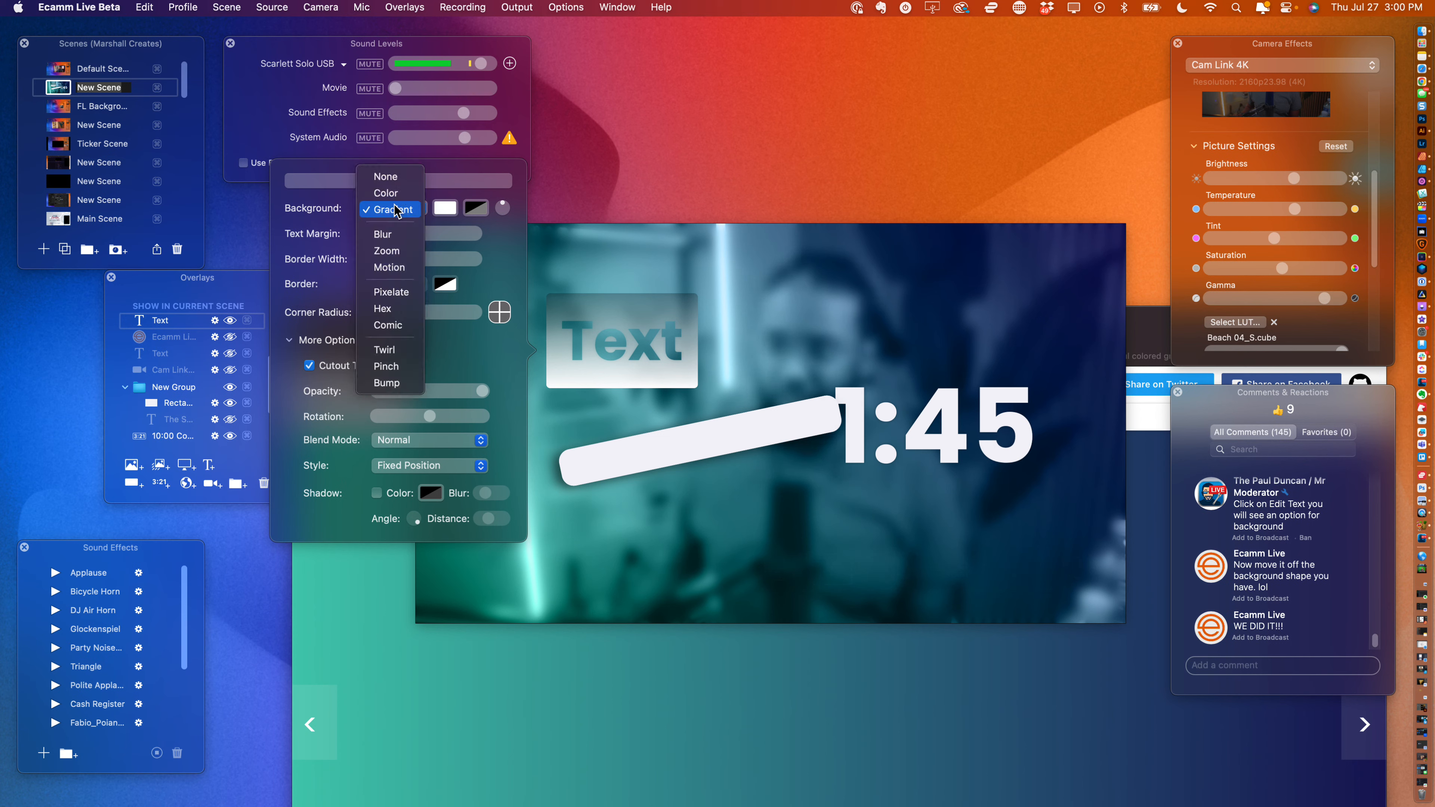
pyautogui.click(395, 194)
# - Try the Blur, Pixelate, Hex and Bump backgrounds on the cutout "Text" overlay
pyautogui.click(395, 209)
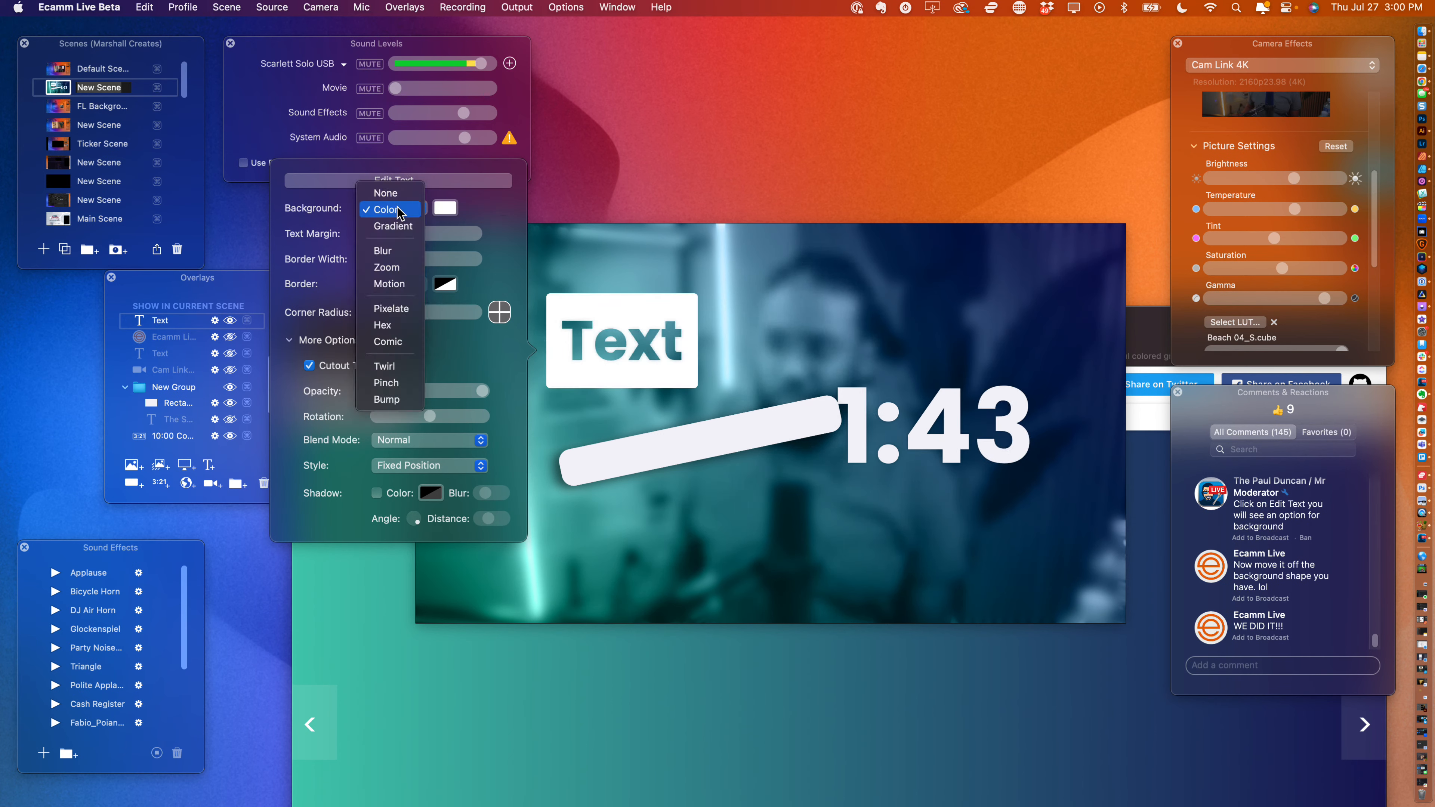
pyautogui.click(390, 250)
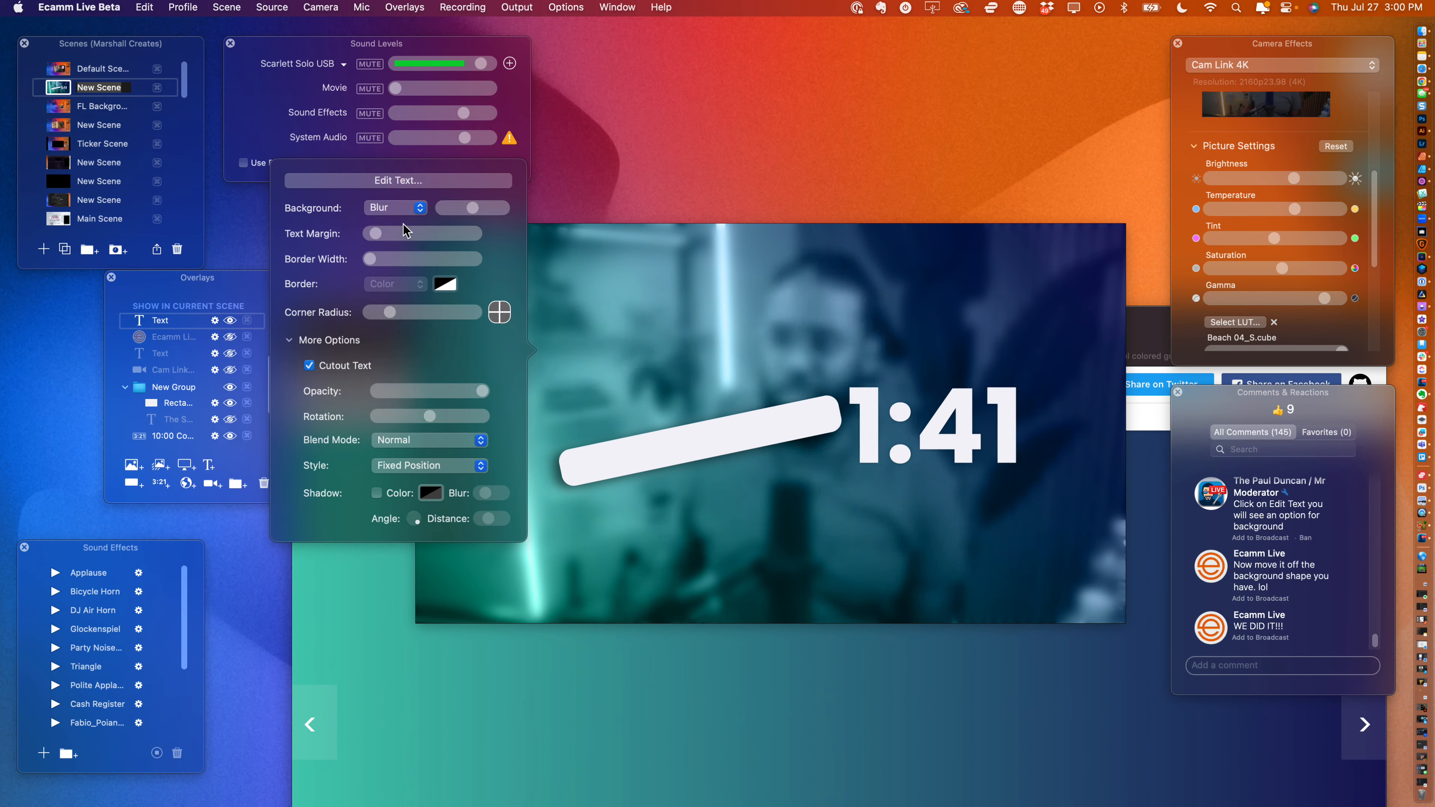
pyautogui.click(395, 209)
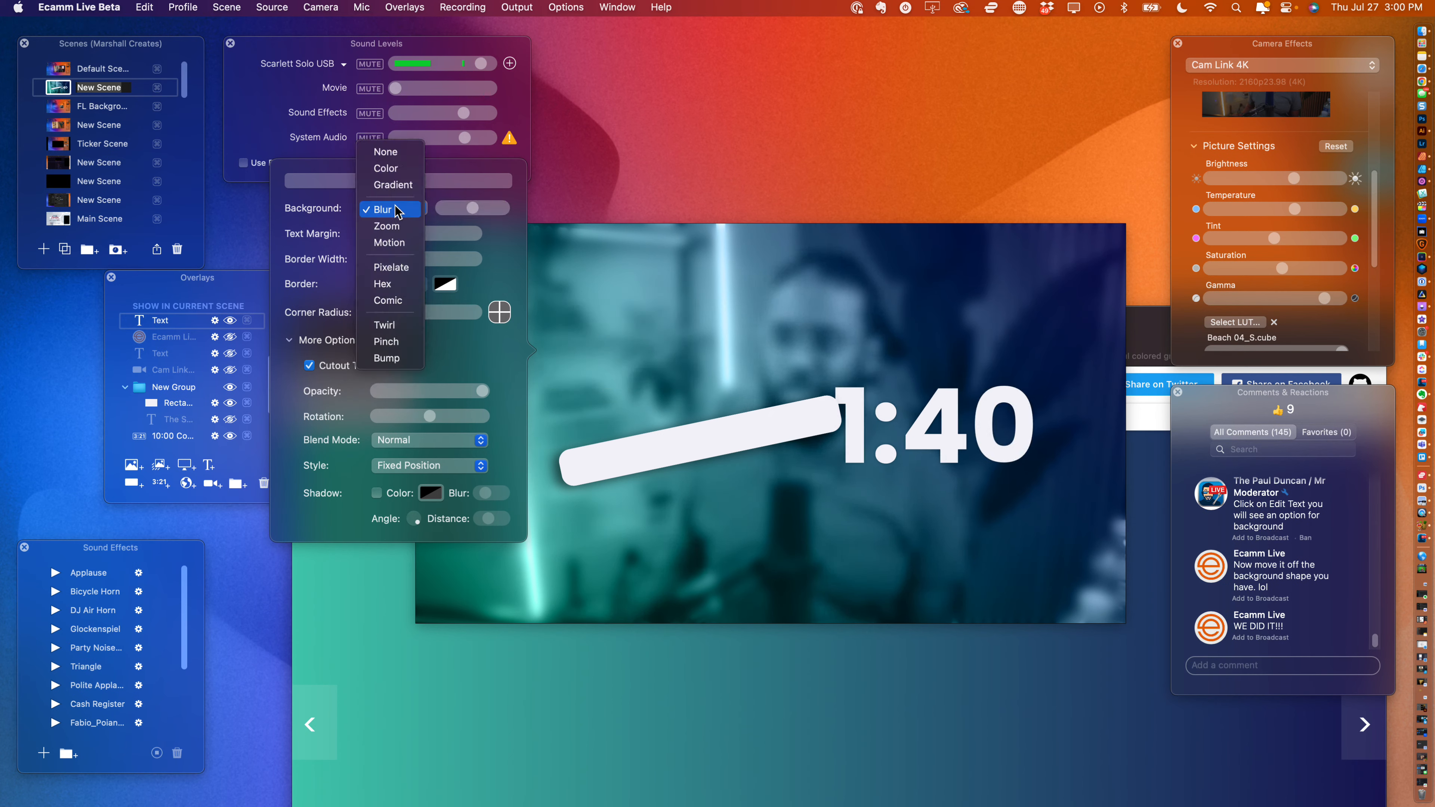
pyautogui.click(400, 269)
pyautogui.click(415, 217)
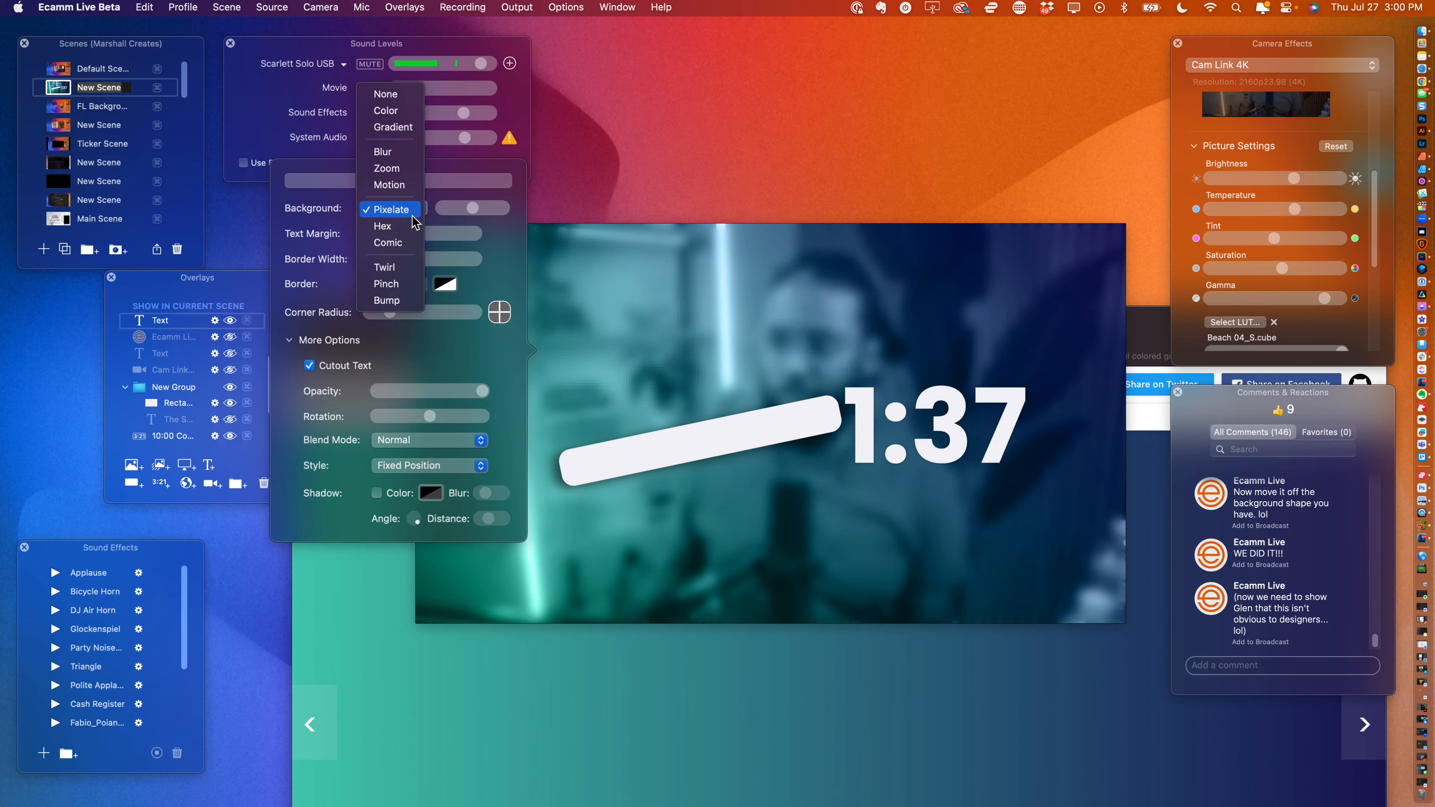
pyautogui.click(409, 227)
pyautogui.click(403, 209)
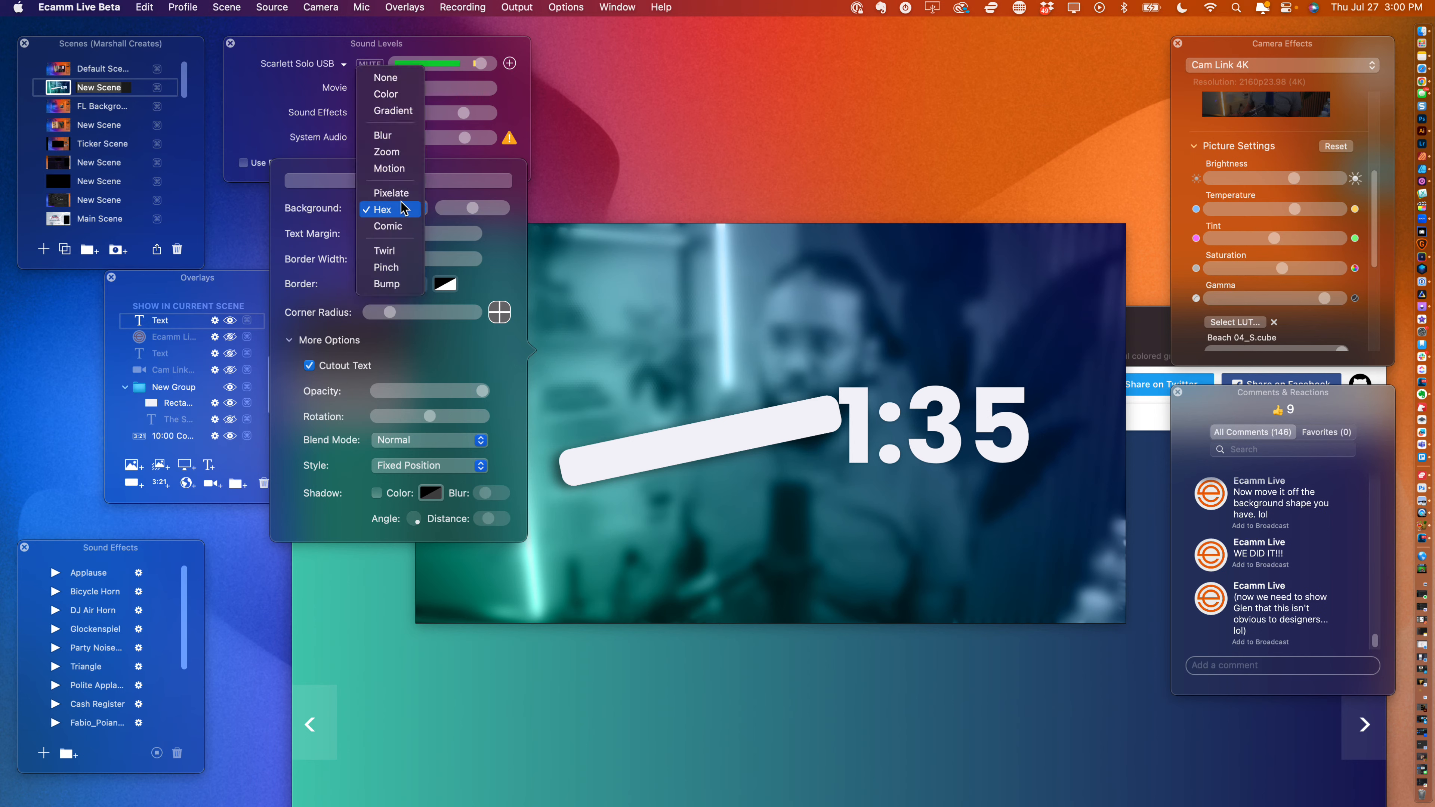
pyautogui.click(401, 277)
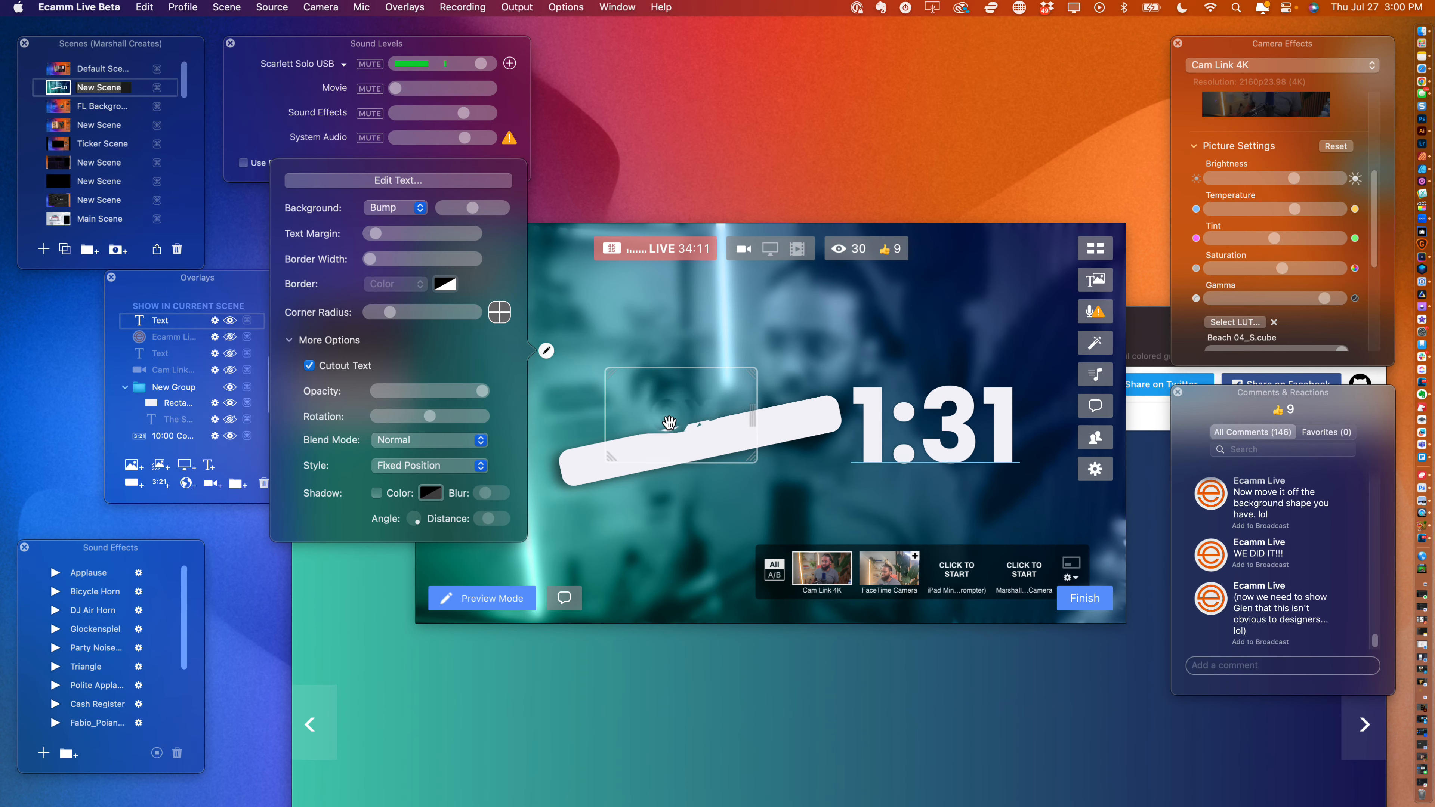
# - Move the Bump-background "Text" overlay around the scene, place it above the rectangle again and review its settings
pyautogui.moveTo(669, 422); pyautogui.dragTo(971, 321)
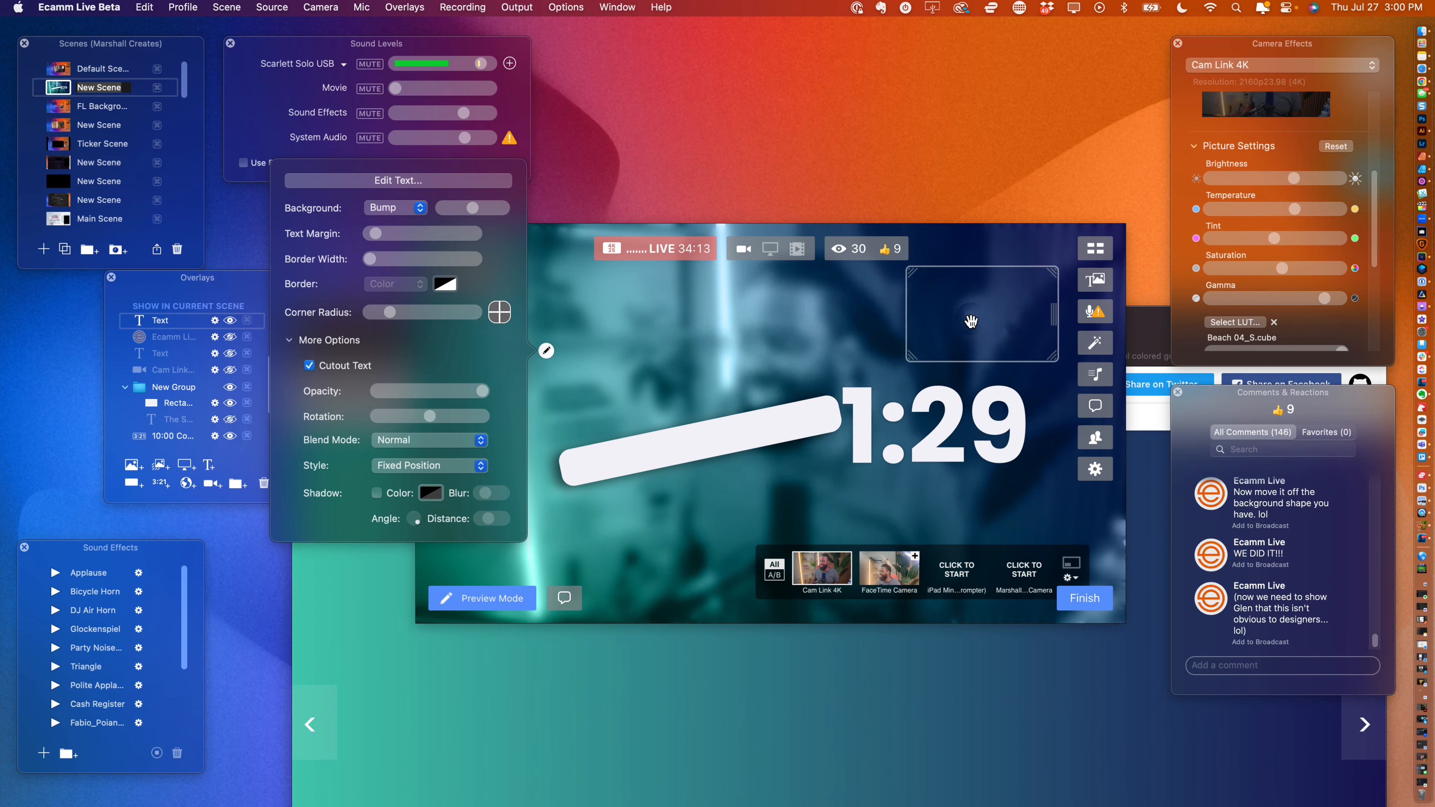
pyautogui.click(912, 329)
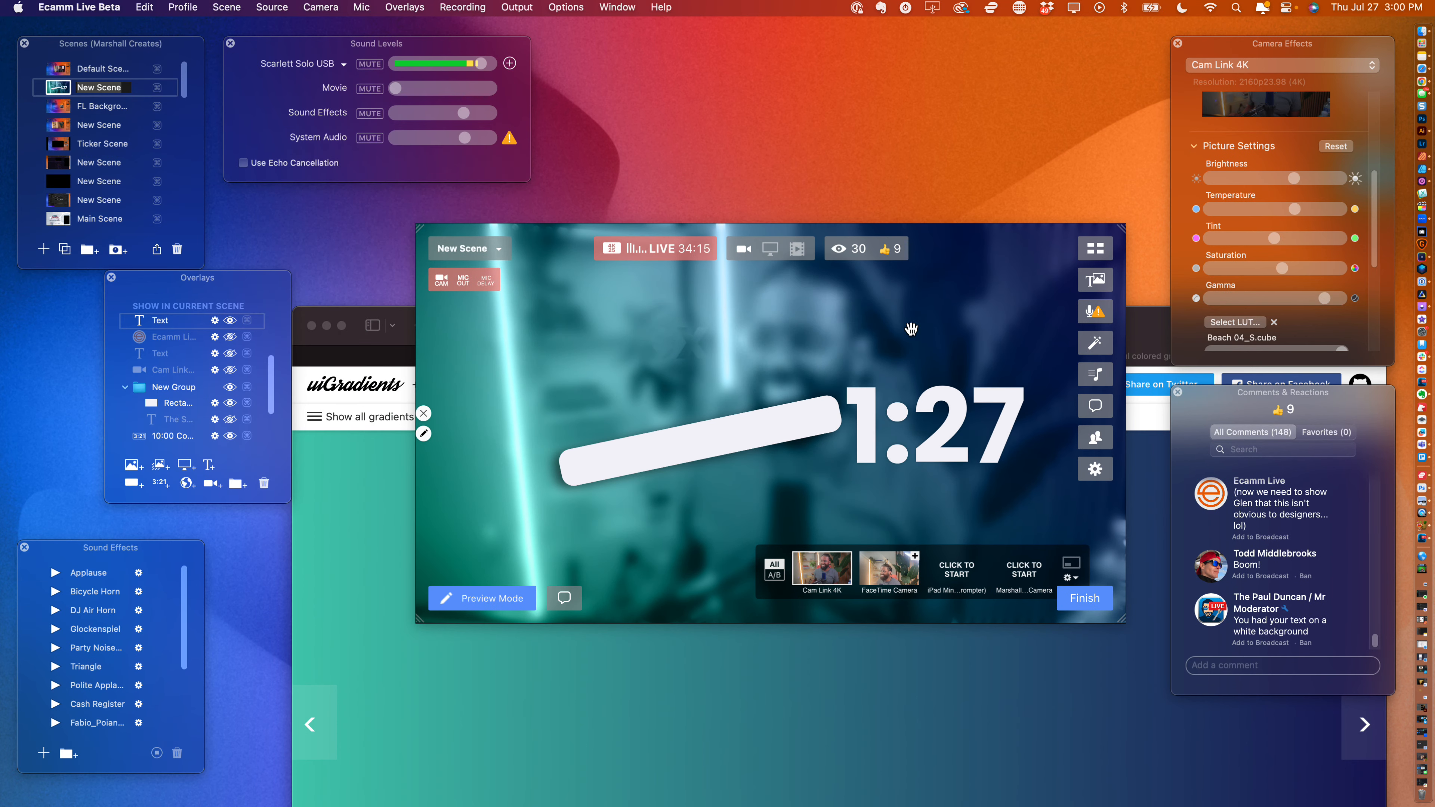
pyautogui.click(594, 350)
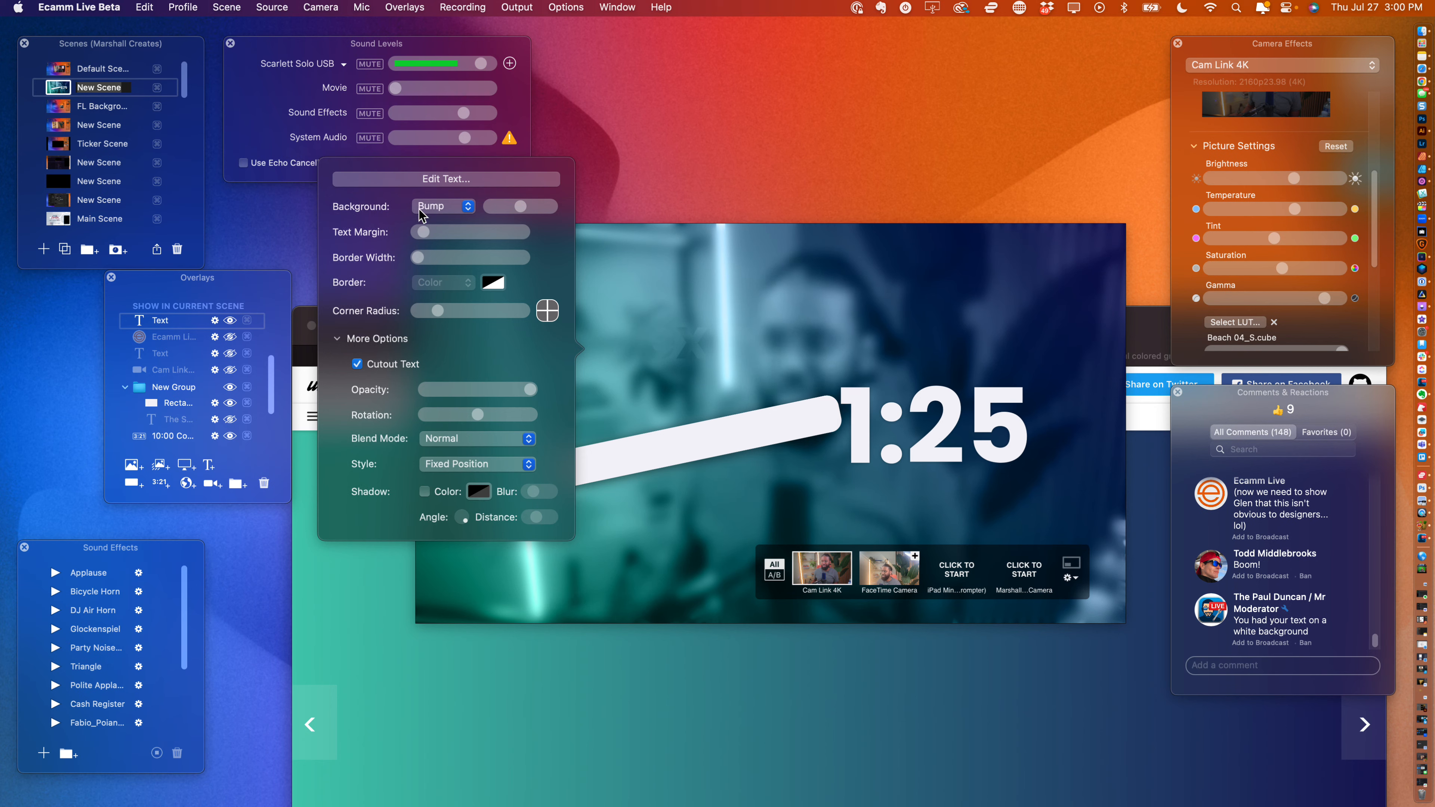
pyautogui.click(594, 349)
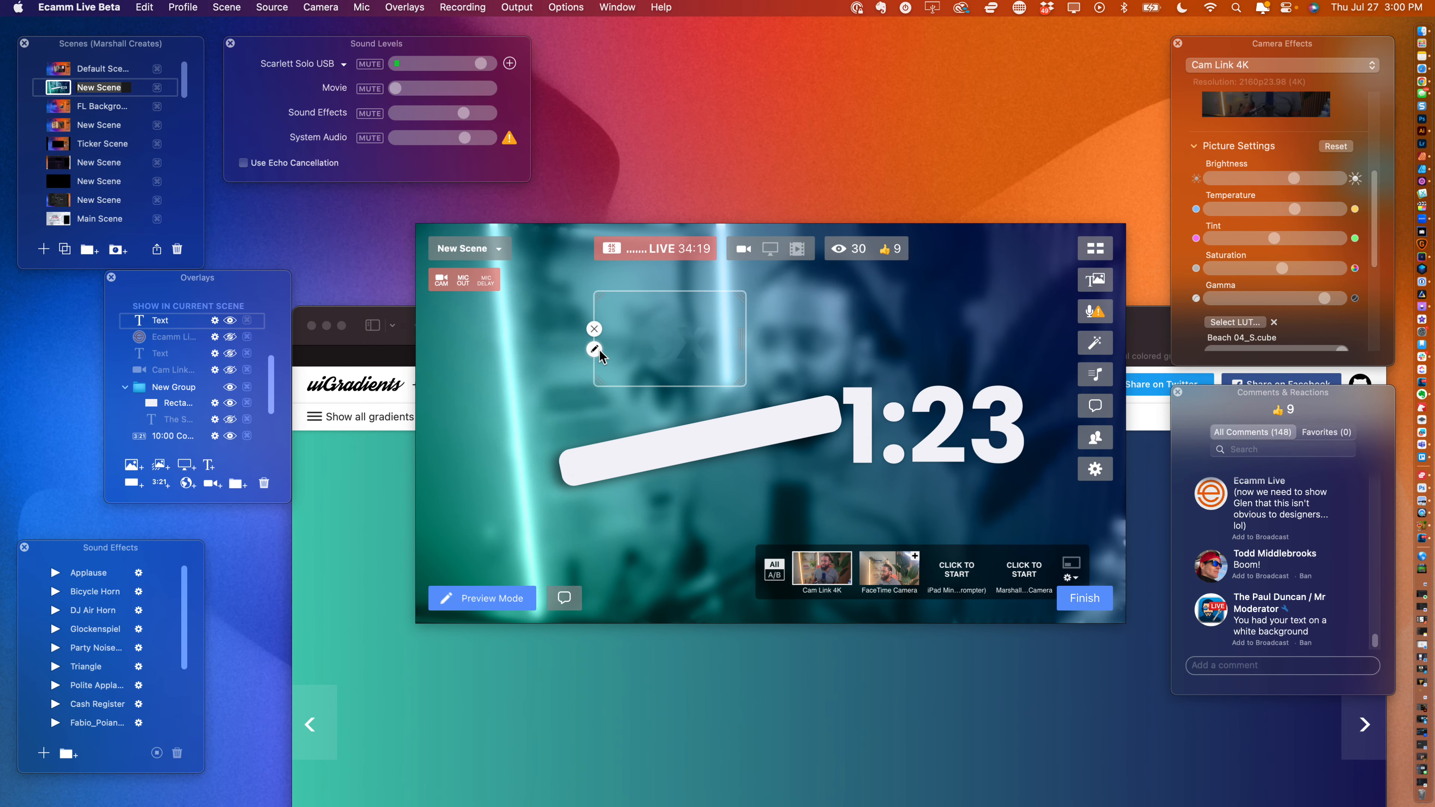
# - Set the cutout "Text" overlay's background to Color and shrink the overlay slightly
pyautogui.click(595, 349)
pyautogui.click(425, 207)
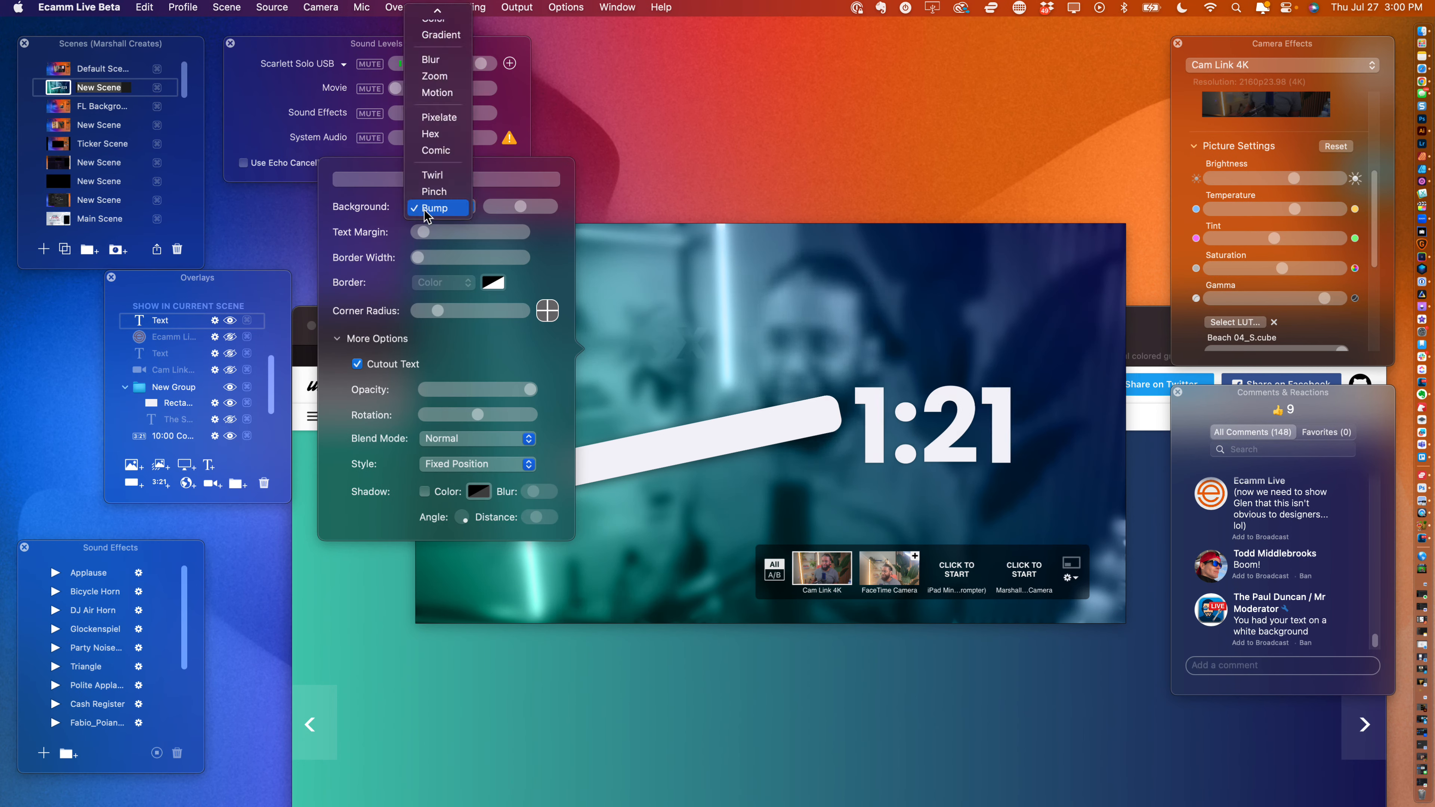
pyautogui.click(430, 37)
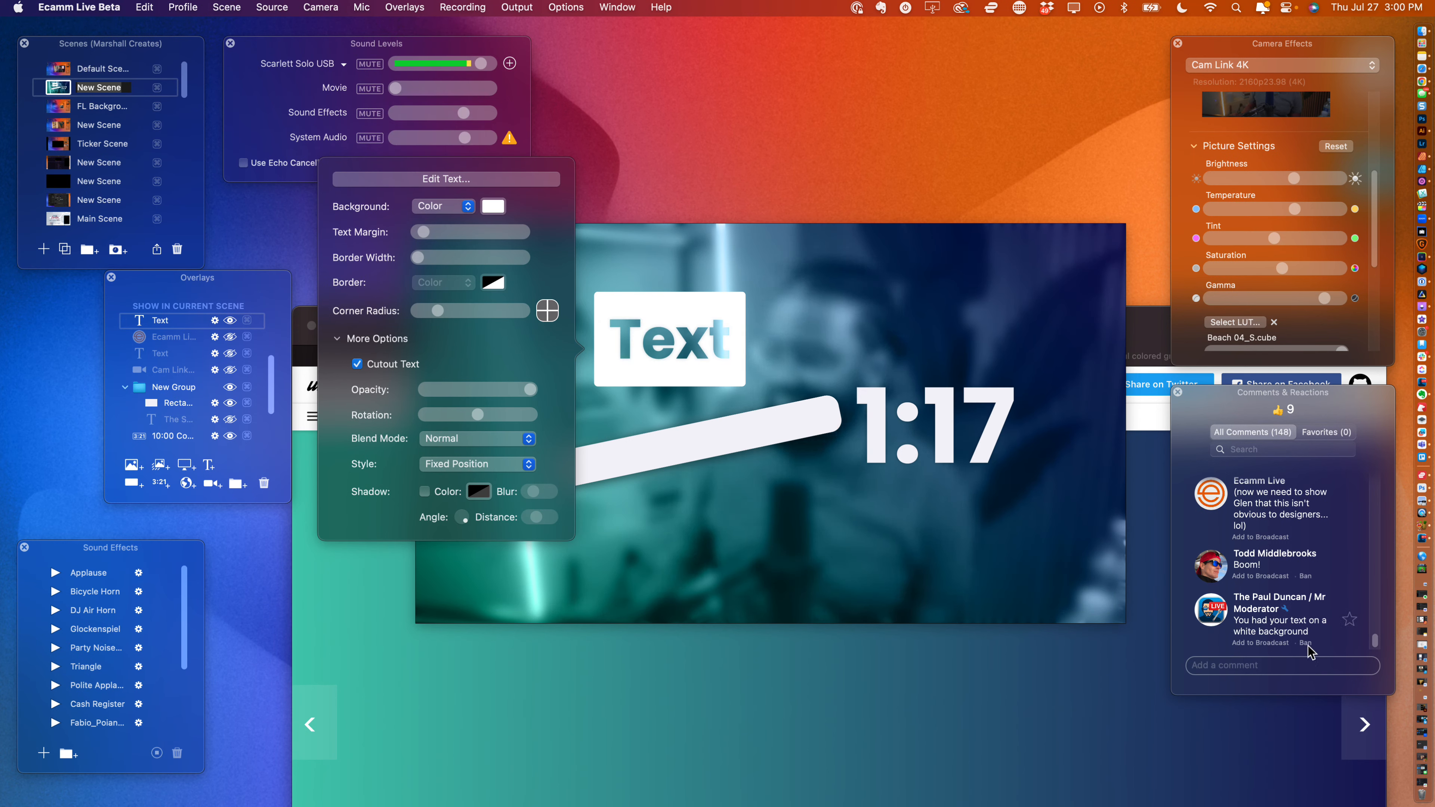
pyautogui.moveTo(745, 386); pyautogui.dragTo(716, 368)
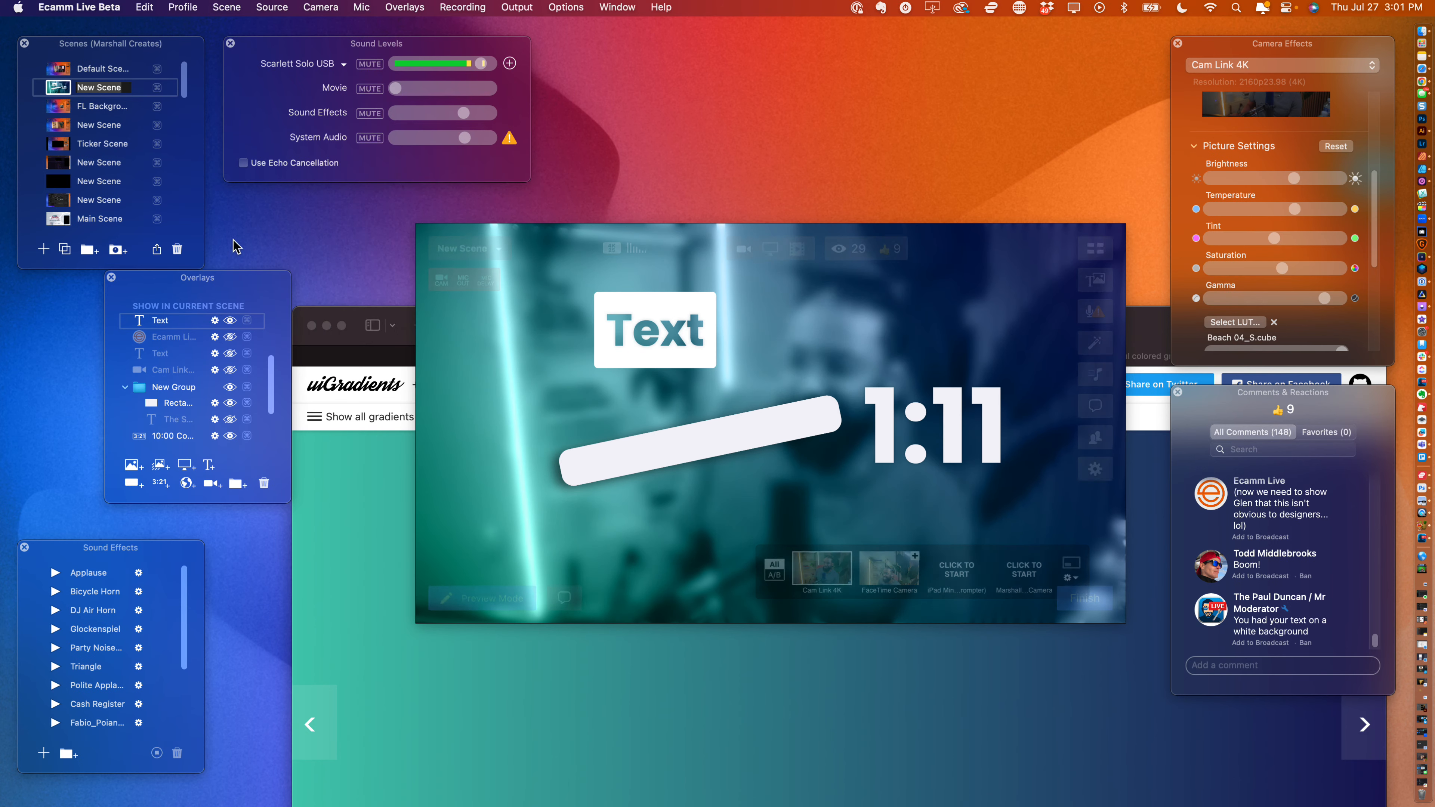
# - Switch the broadcast to the Default Scene and on to the screen-share scene with the camera inset
pyautogui.scroll(1, 69, 97)
pyautogui.scroll(-1, 67, 90)
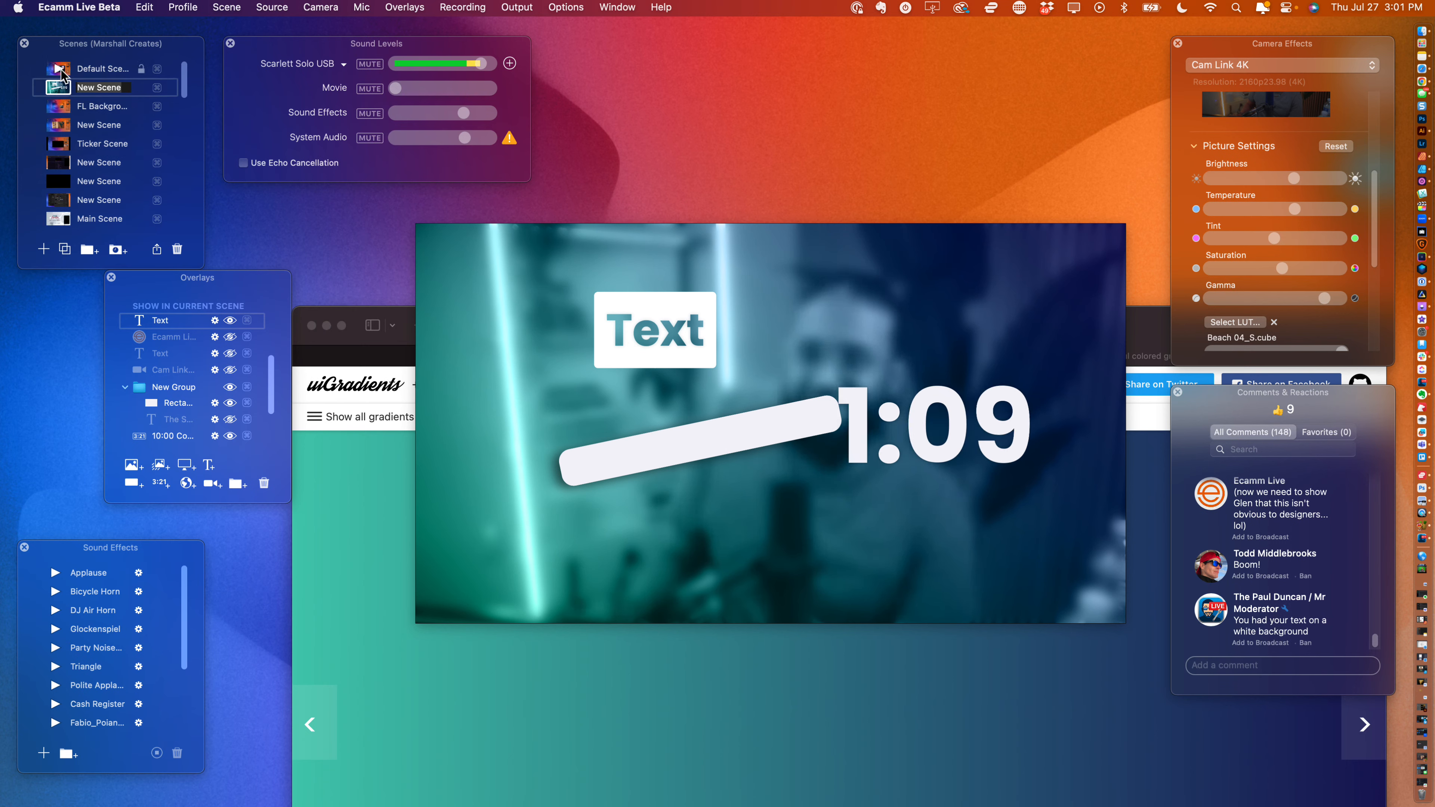
pyautogui.click(61, 70)
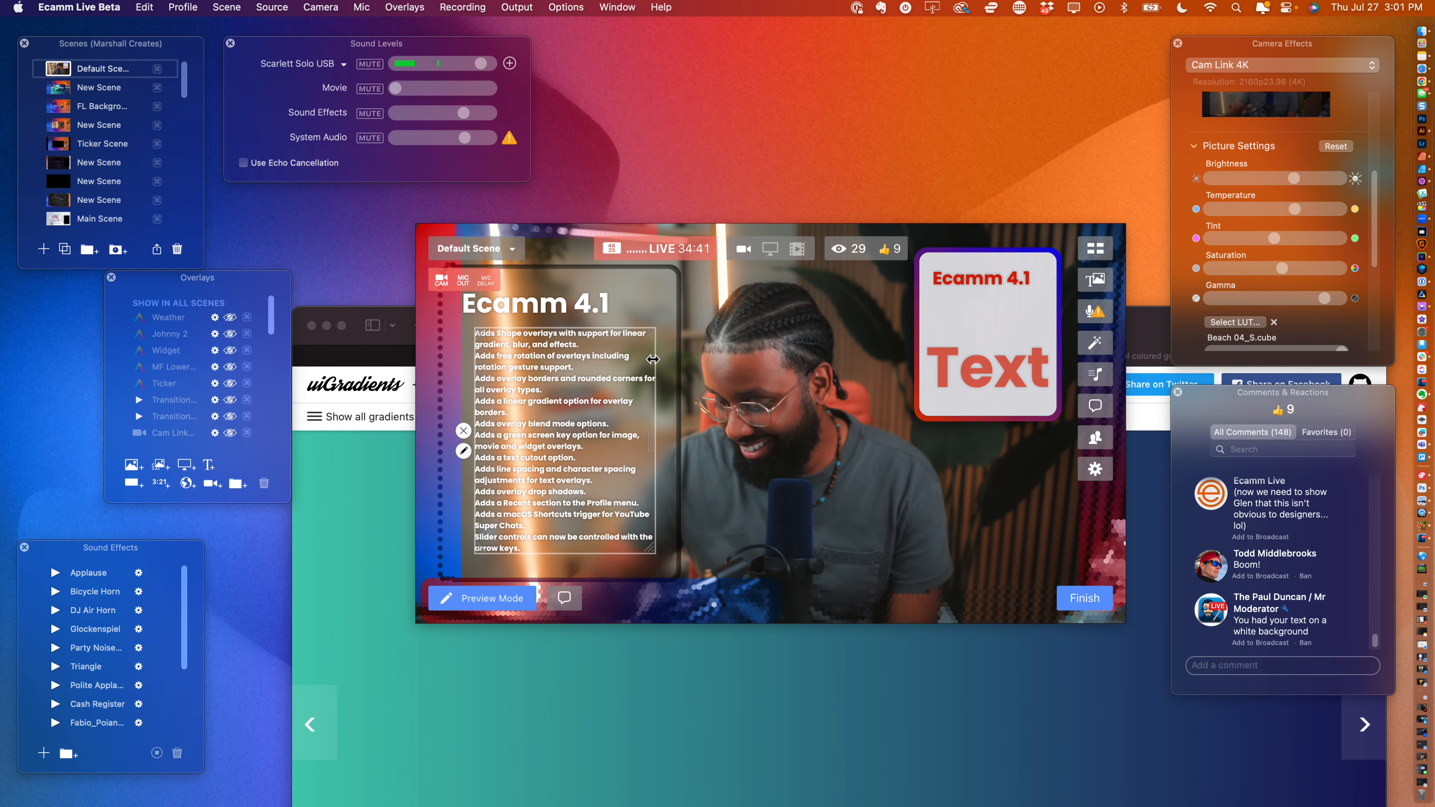
pyautogui.press('super+2')
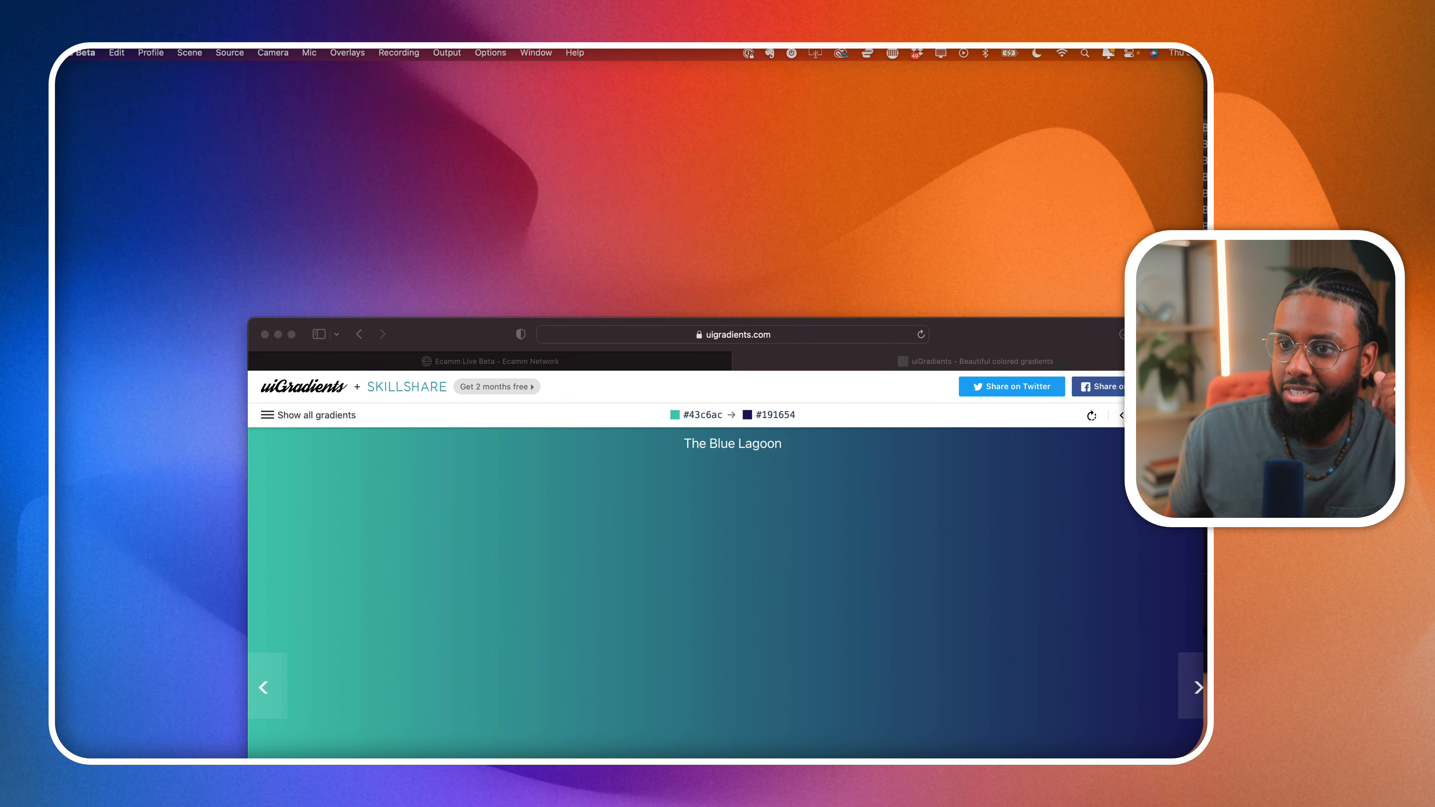
# - Bring the browser window fully into the shared screen area and load ecamm.tv/giveaway23
pyautogui.moveTo(293, 337); pyautogui.dragTo(241, 144)
pyautogui.click(599, 144)
pyautogui.write('e')
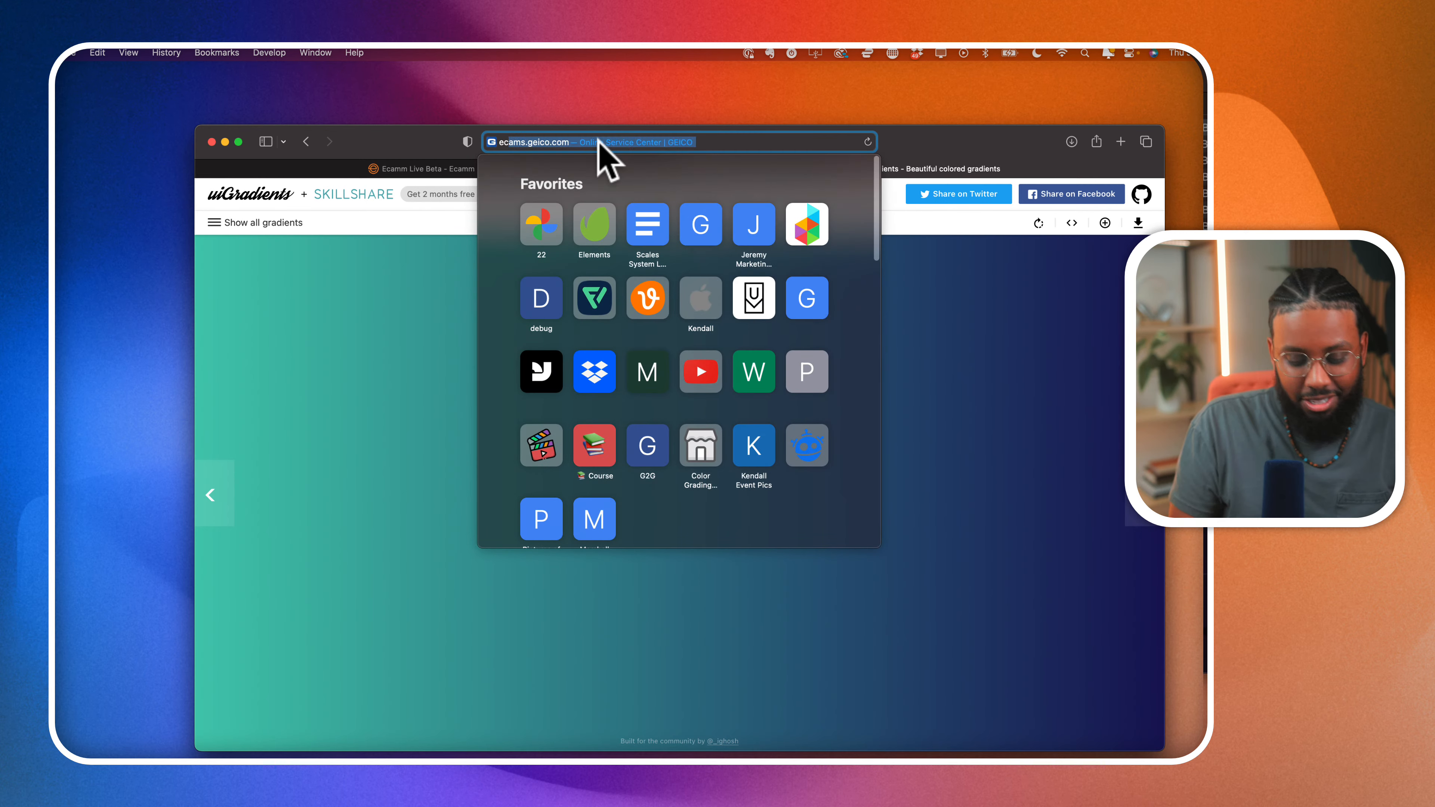
pyautogui.write('camm.tv')
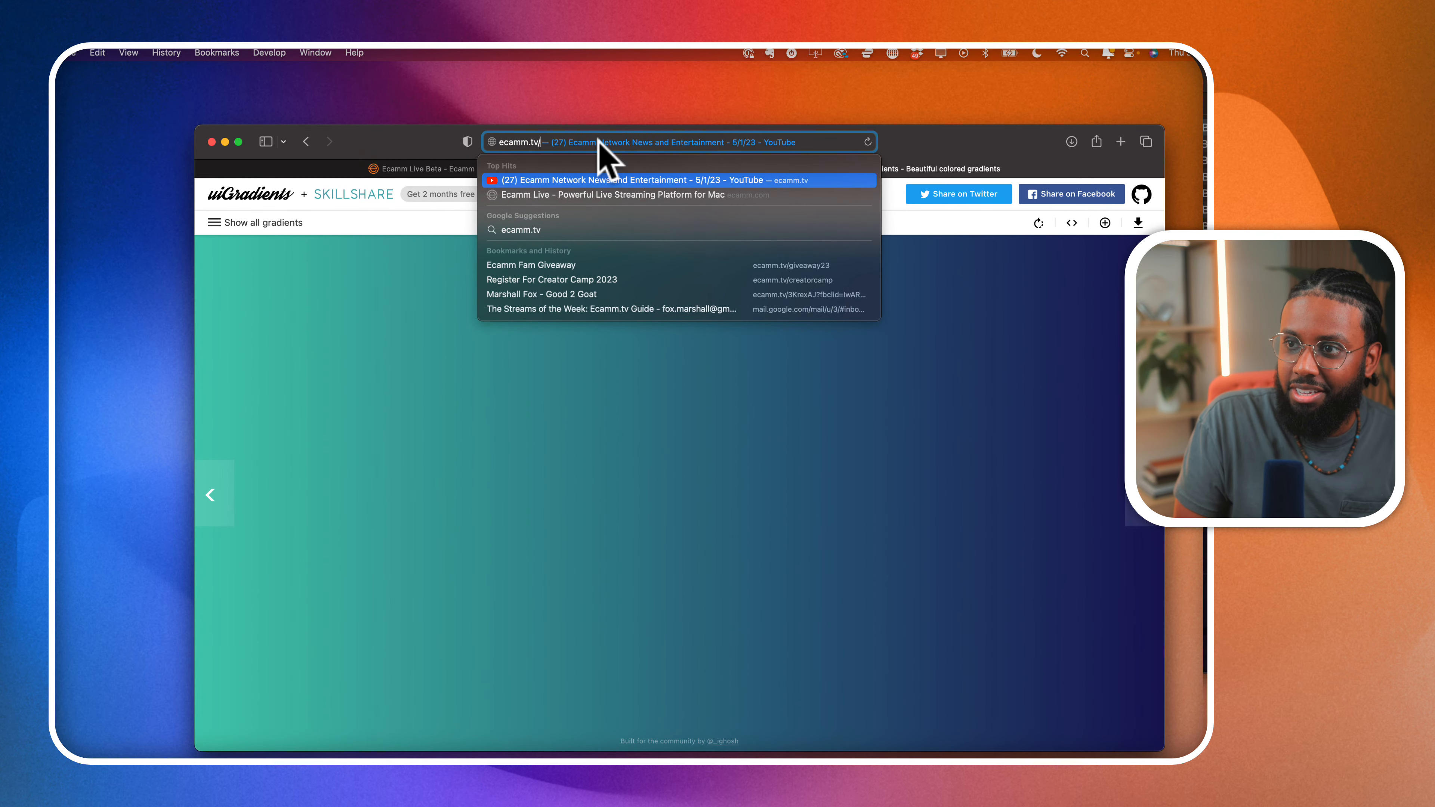
pyautogui.write('/giveaway23')
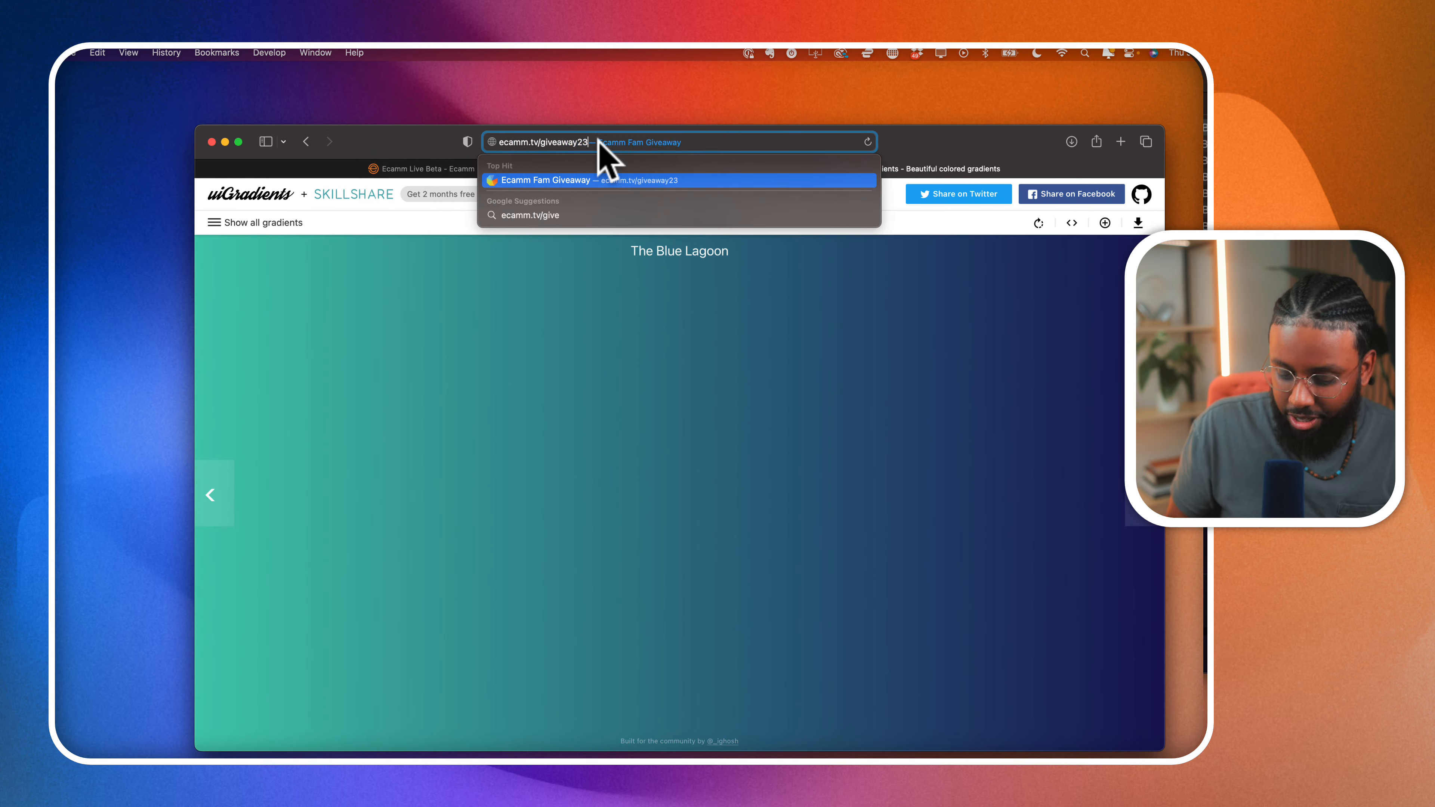
pyautogui.press('Return')
# - Fill in the secret code under "Enter The Secret Code" among the giveaway's ways to enter, and minimize the browser window
pyautogui.scroll(-1, 593, 294)
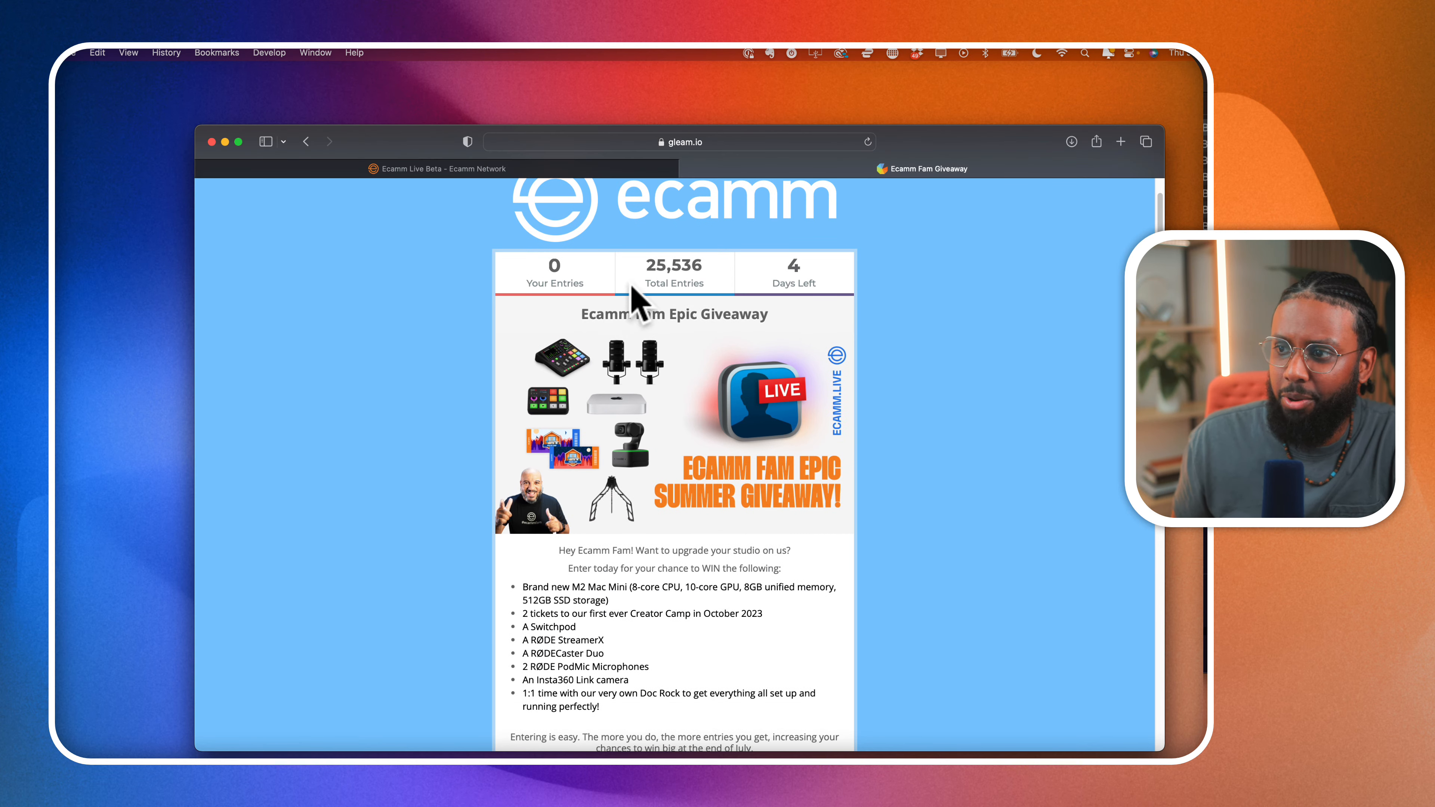
pyautogui.scroll(-1, 774, 287)
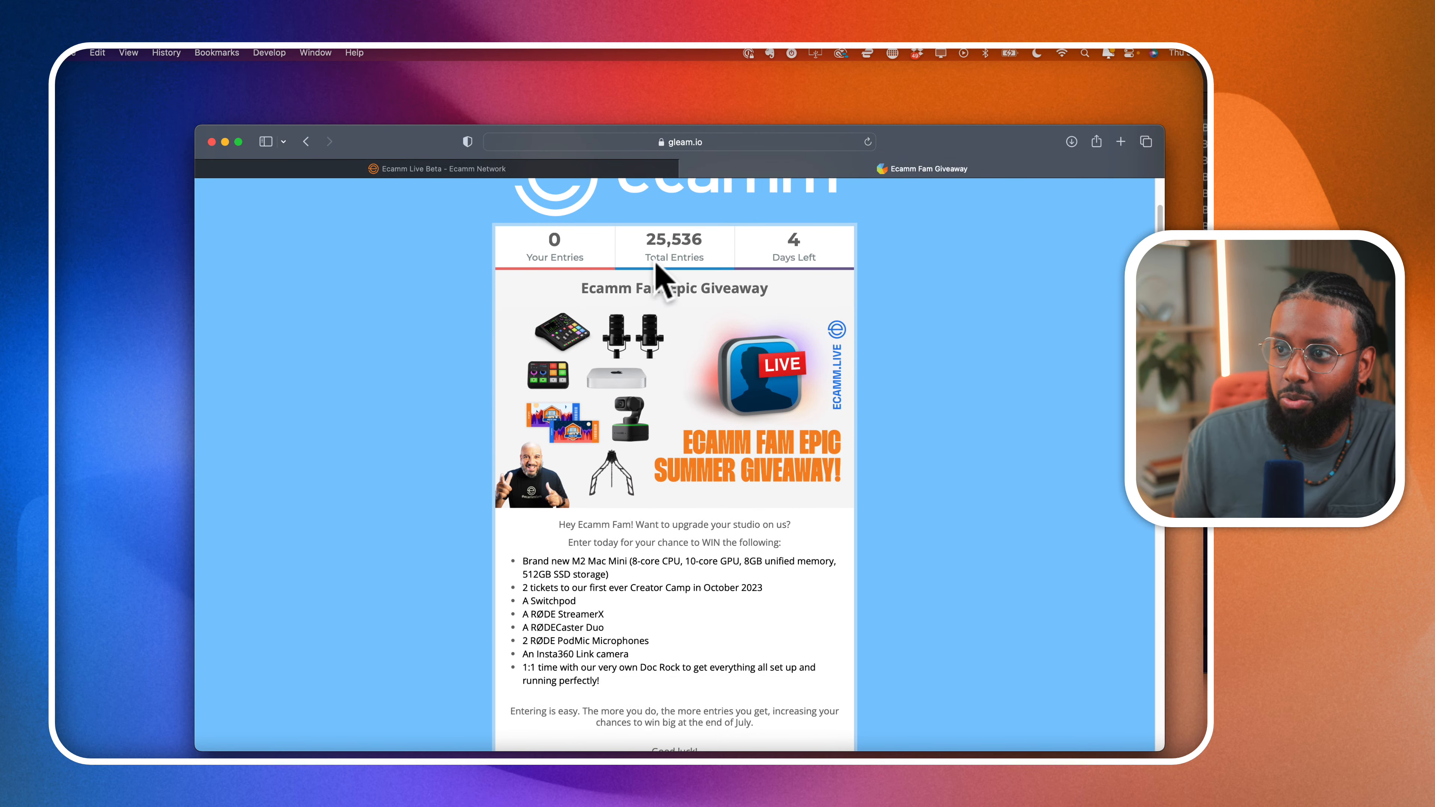
pyautogui.scroll(-10, 657, 264)
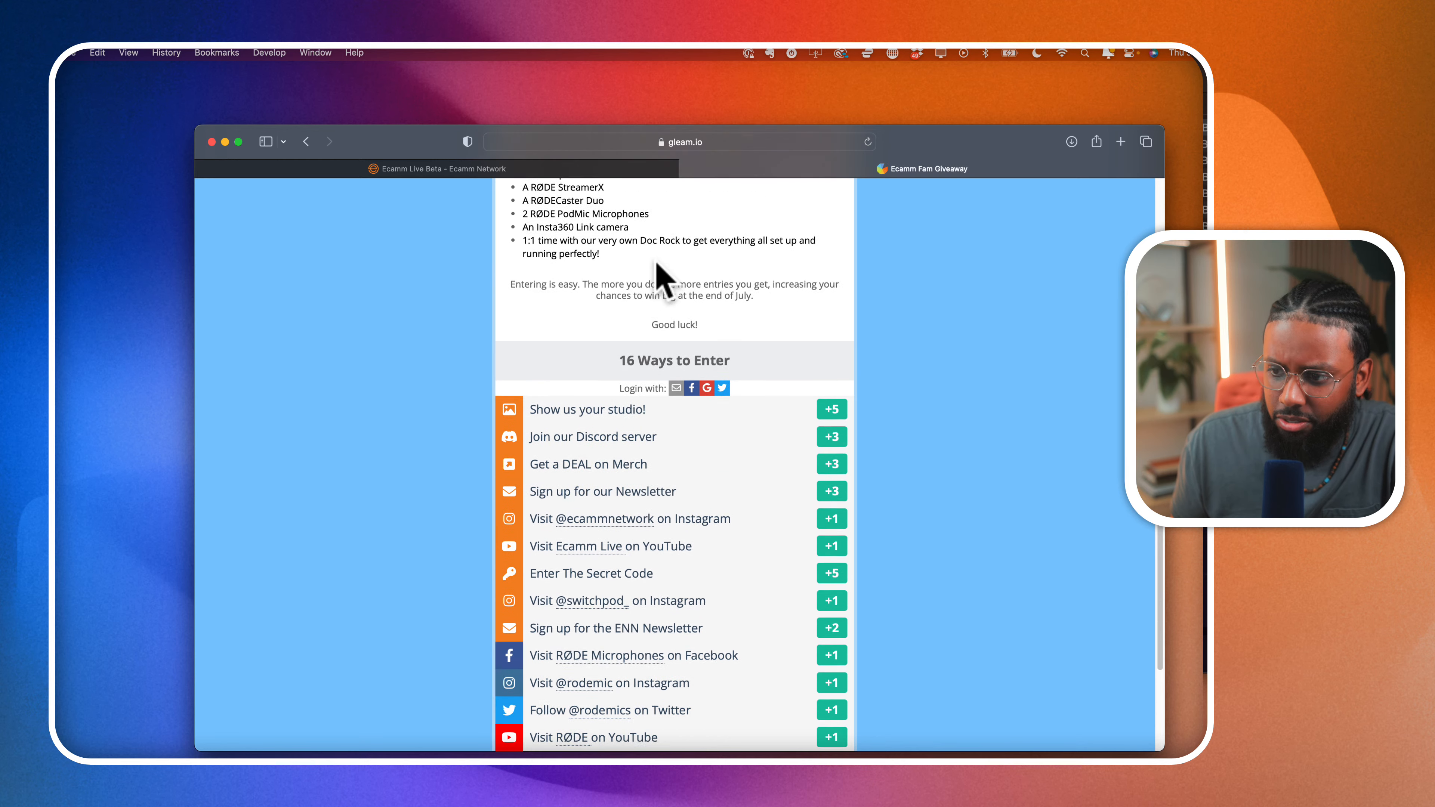
pyautogui.scroll(-3, 663, 280)
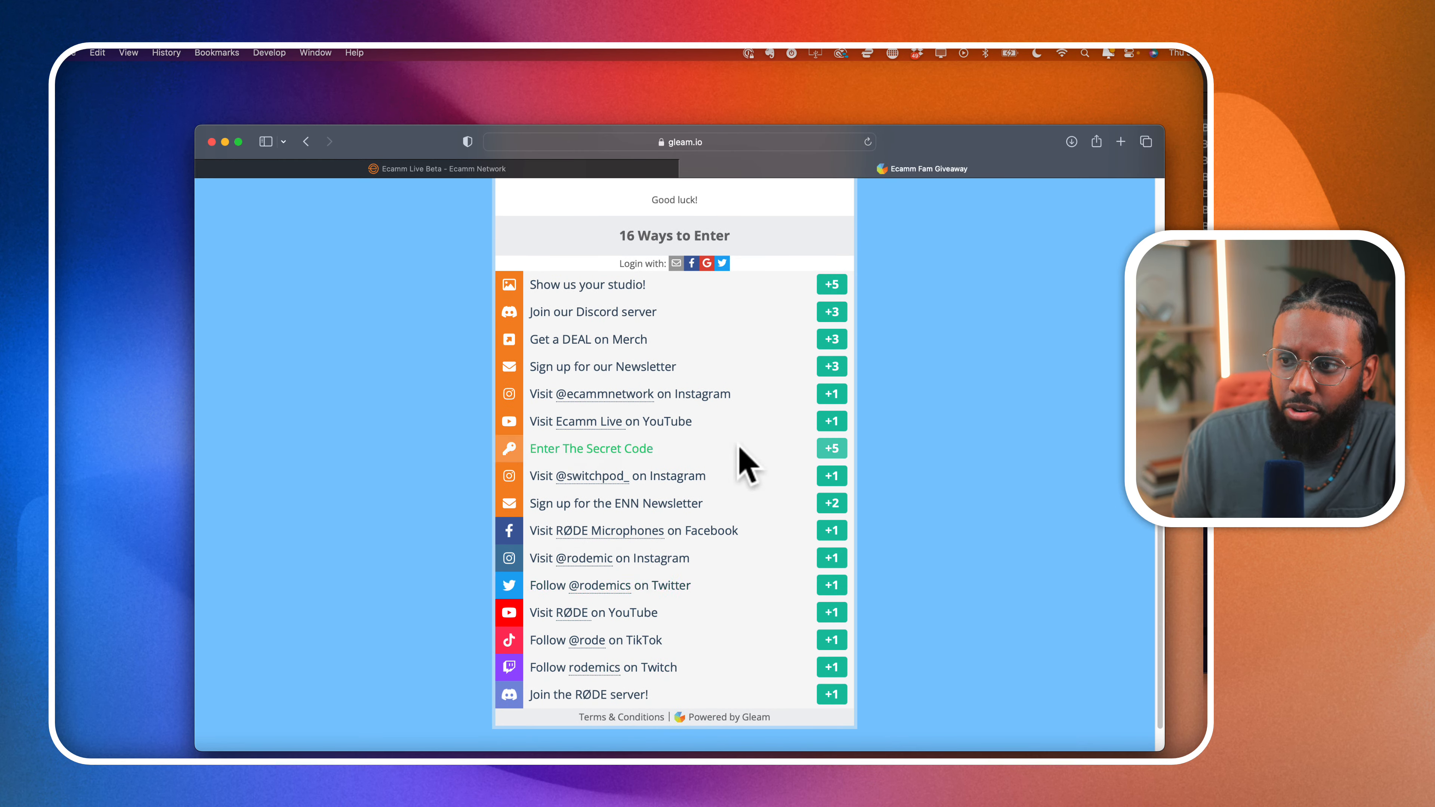
pyautogui.click(707, 461)
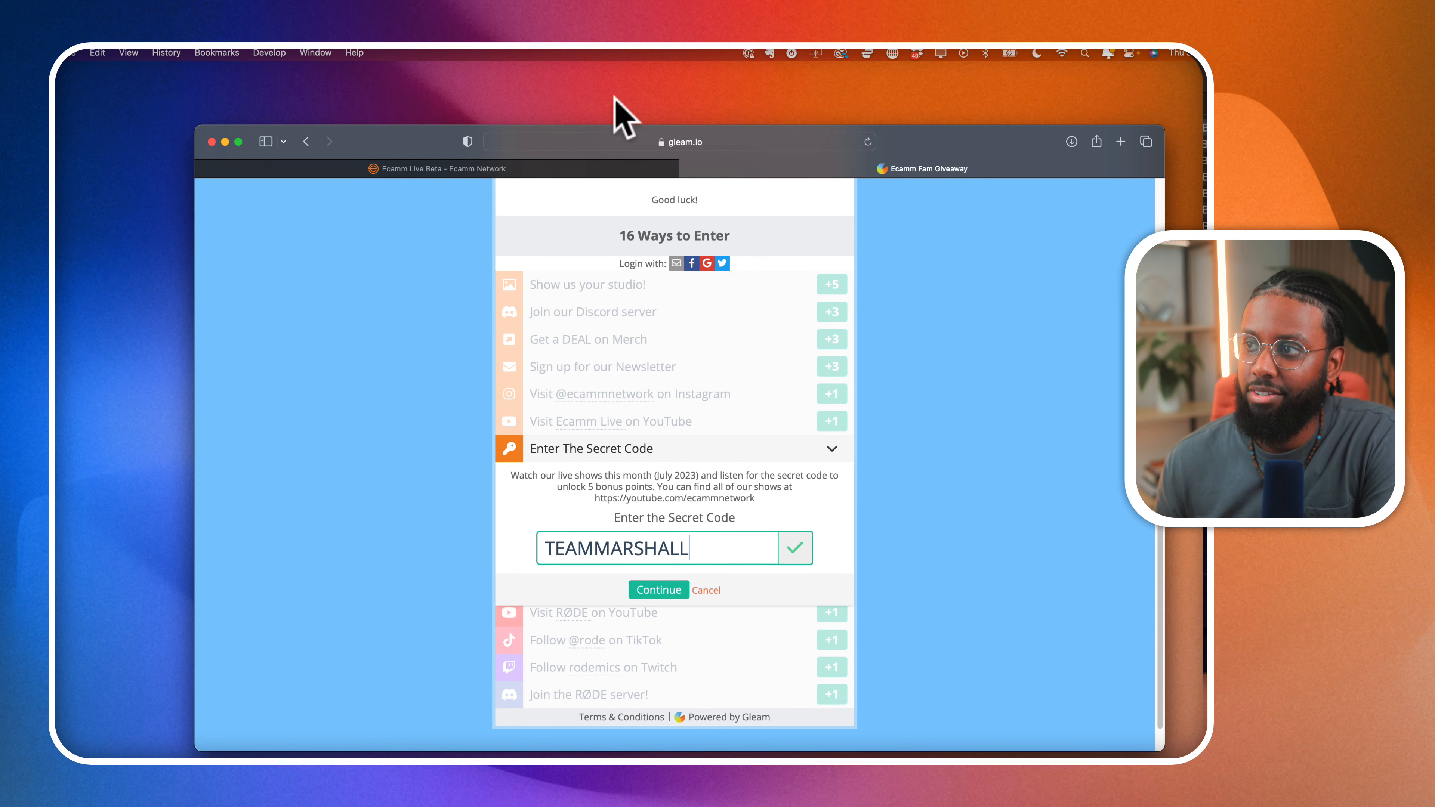
pyautogui.click(225, 141)
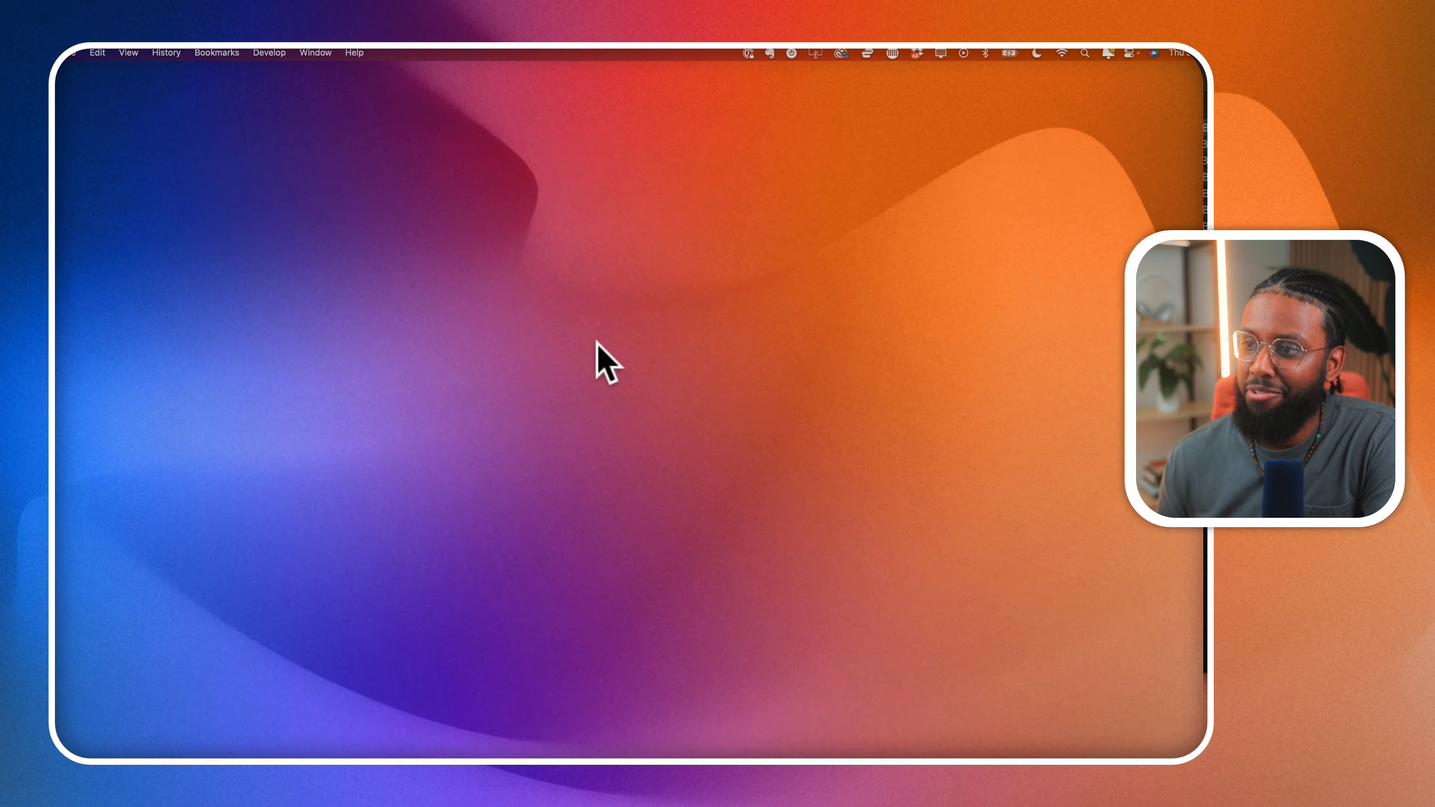